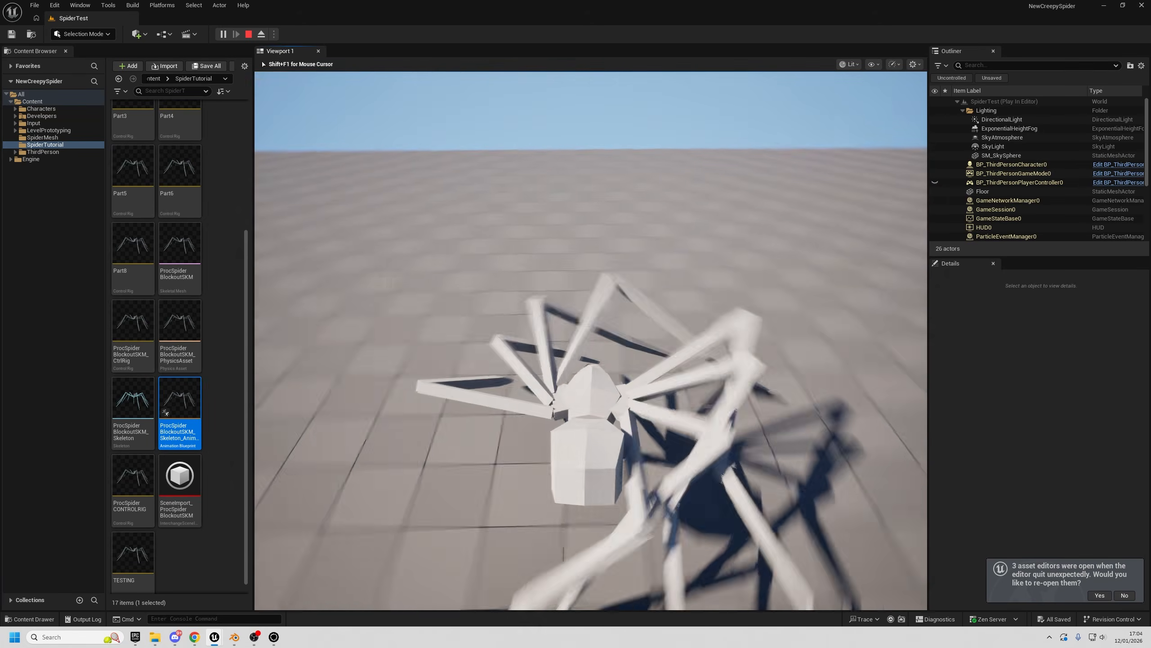
- Stop the play session and open the ProcSpiderCONTROLRIG control rig at its Forwards Solve chain
{"action": "key", "text": "Escape"}
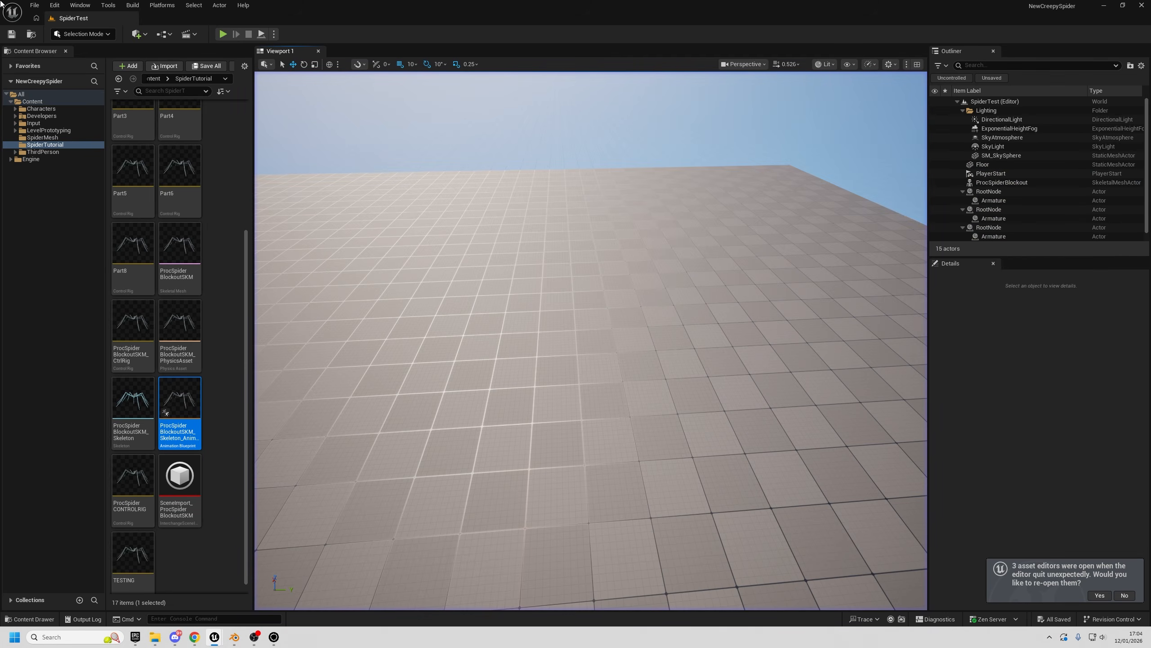
{"action": "left_click", "coordinate": [117, 481]}
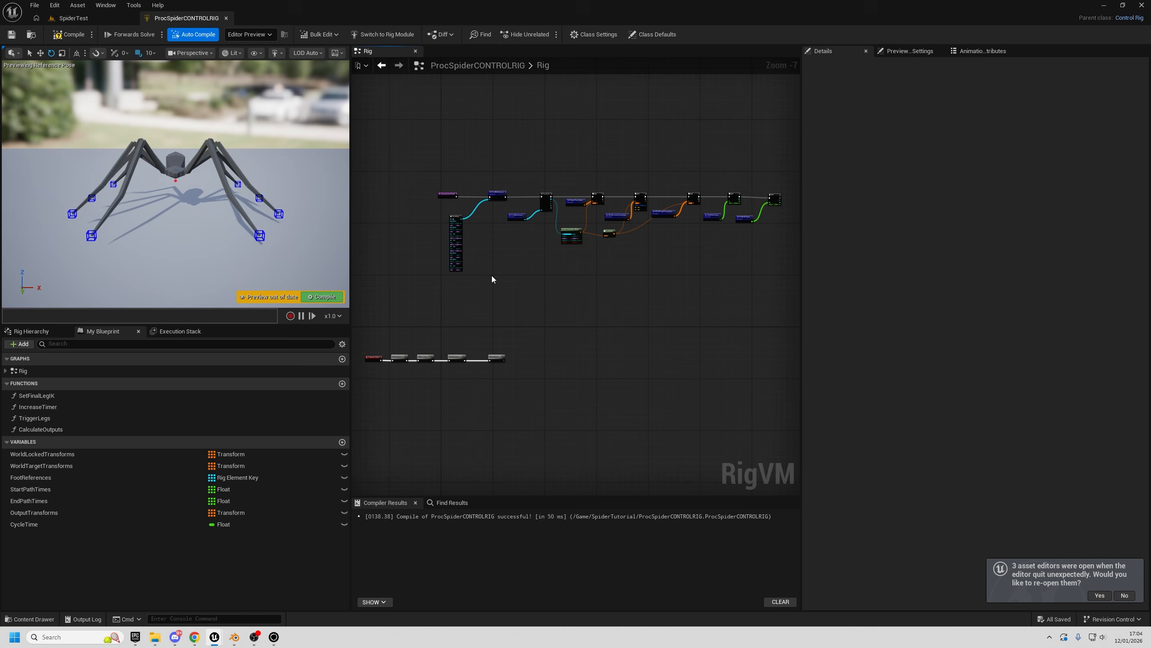
{"action": "right_click_drag", "start_coordinate": [491, 275], "coordinate": [595, 303]}
{"action": "scroll", "coordinate": [491, 433], "scroll_direction": "up", "scroll_amount": 5}
{"action": "scroll", "coordinate": [553, 336], "scroll_direction": "up", "scroll_amount": 2}
{"action": "right_click_drag", "start_coordinate": [655, 325], "coordinate": [477, 369]}
{"action": "right_click_drag", "start_coordinate": [532, 342], "coordinate": [604, 345]}
{"action": "left_click", "coordinate": [535, 329]}
{"action": "right_click_drag", "start_coordinate": [542, 395], "coordinate": [798, 429]}
{"action": "right_click_drag", "start_coordinate": [703, 411], "coordinate": [517, 355]}
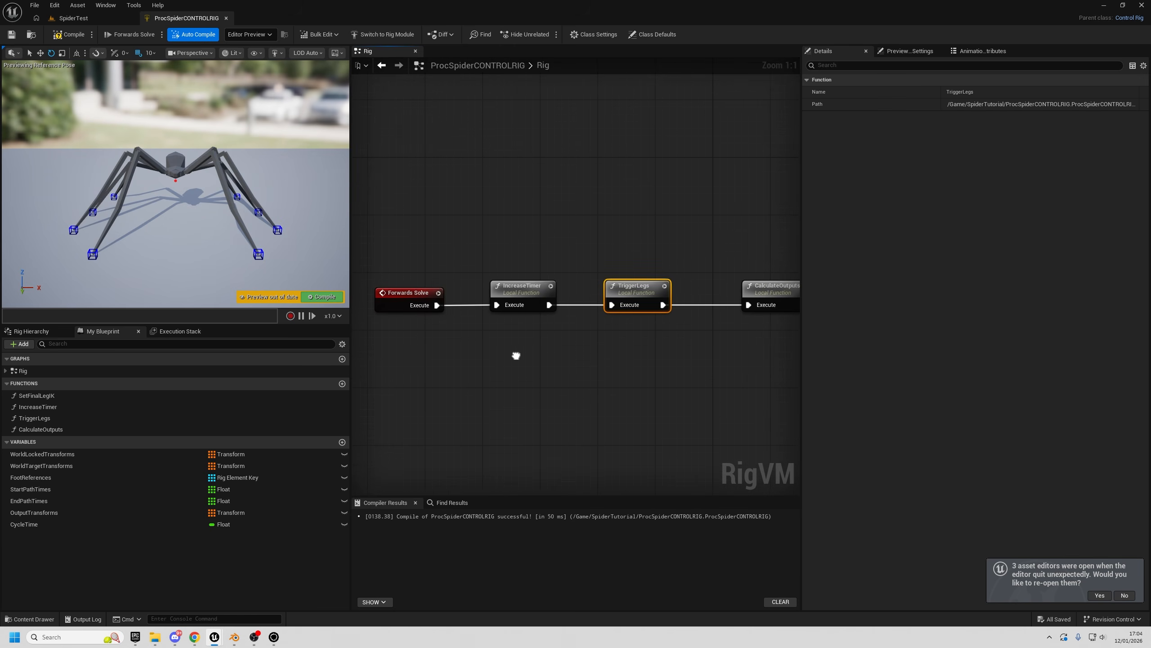
- Move Forwards Solve and IncreaseTimer away from TriggerLegs to leave room for another node between them
{"action": "scroll", "coordinate": [516, 356], "scroll_direction": "down", "scroll_amount": 2}
{"action": "left_click_drag", "start_coordinate": [640, 211], "coordinate": [639, 346]}
{"action": "right_click_drag", "start_coordinate": [584, 414], "coordinate": [663, 401]}
{"action": "left_click_drag", "start_coordinate": [481, 217], "coordinate": [595, 338]}
{"action": "left_click_drag", "start_coordinate": [607, 299], "coordinate": [454, 300]}
{"action": "left_click", "coordinate": [687, 294]}
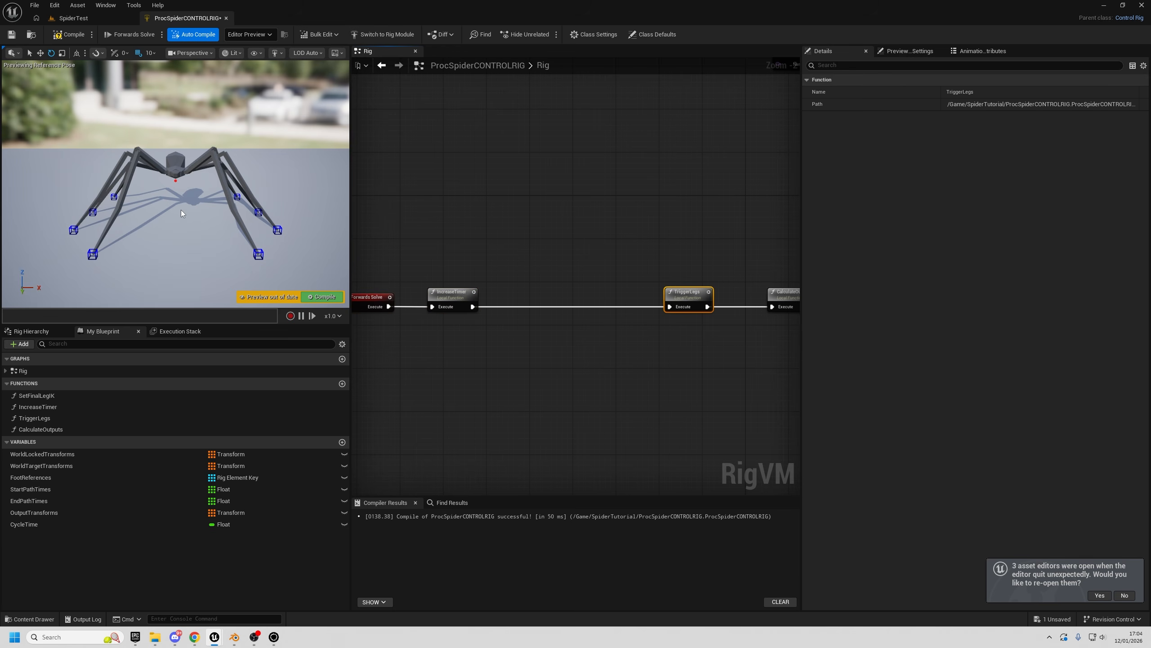
- Examine the spider's leg and foot arrangement in the preview from above and from several sides
{"action": "right_click_drag", "start_coordinate": [226, 199], "coordinate": [128, 205]}
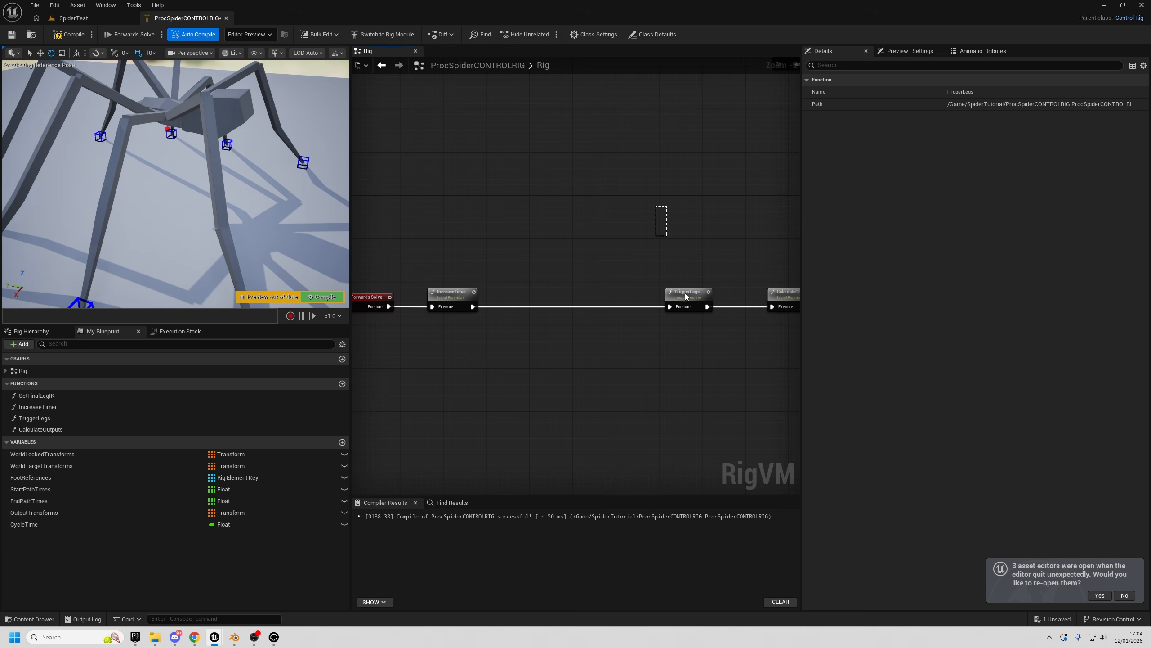
{"action": "right_click_drag", "start_coordinate": [316, 243], "coordinate": [117, 99]}
{"action": "key", "text": "w"}
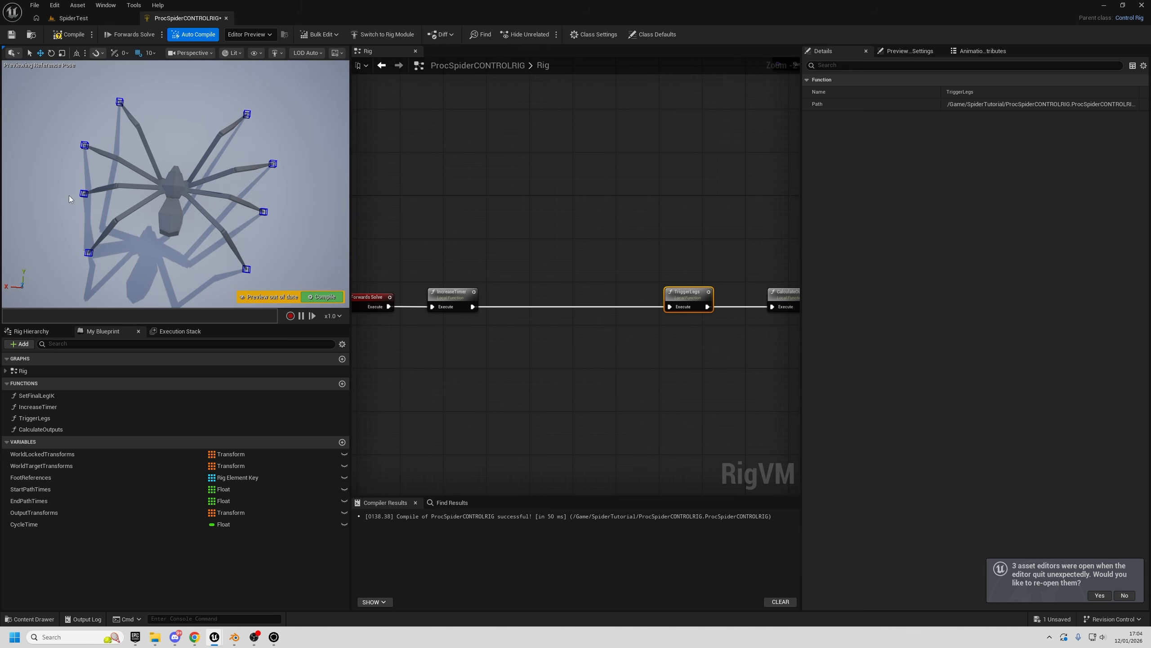
{"action": "left_click", "coordinate": [166, 215]}
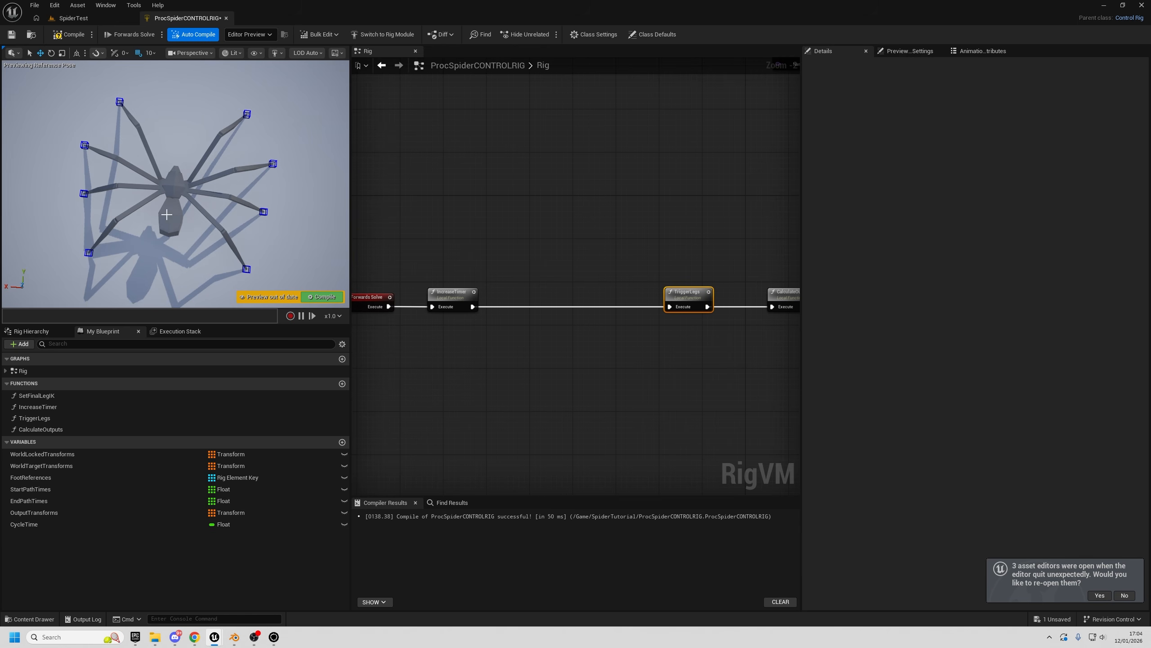
{"action": "mouse_move", "coordinate": [301, 140]}
{"action": "right_mouse_down"}
{"action": "mouse_move", "coordinate": [335, 108]}
{"action": "mouse_move", "coordinate": [301, 141]}
{"action": "right_mouse_up"}
{"action": "right_click_drag", "start_coordinate": [486, 232], "coordinate": [554, 220]}
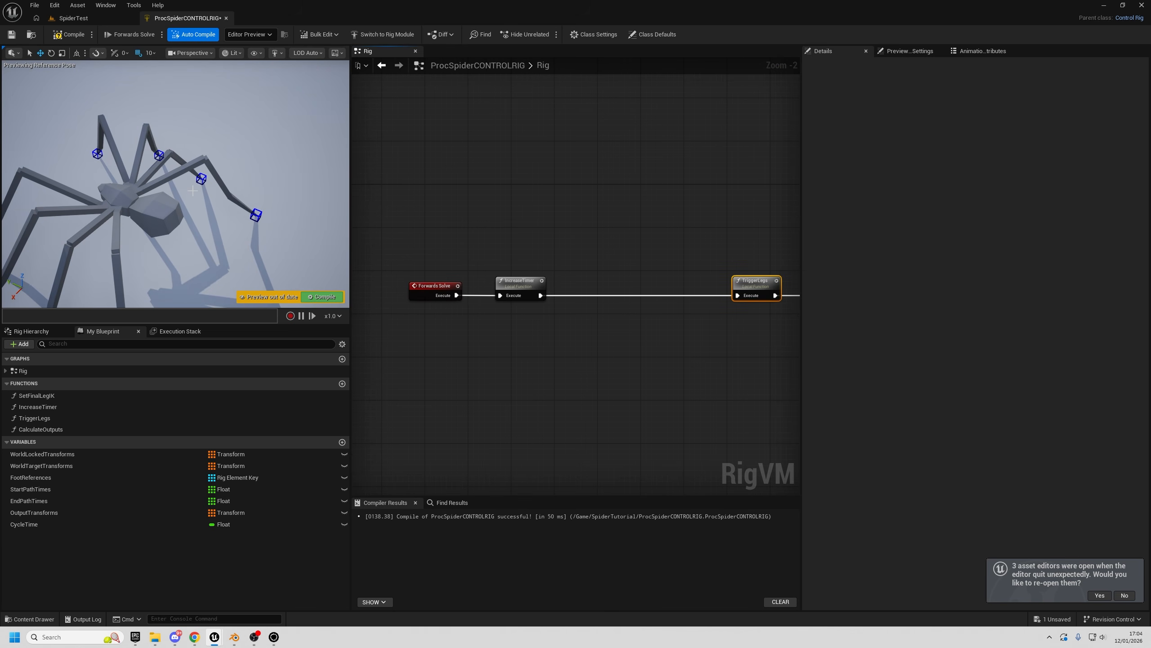
{"action": "right_click_drag", "start_coordinate": [289, 177], "coordinate": [308, 141]}
{"action": "right_click_drag", "start_coordinate": [213, 150], "coordinate": [122, 156]}
{"action": "right_click_drag", "start_coordinate": [222, 188], "coordinate": [162, 262]}
{"action": "right_click_drag", "start_coordinate": [214, 168], "coordinate": [177, 164]}
{"action": "left_click_drag", "start_coordinate": [741, 188], "coordinate": [754, 314]}
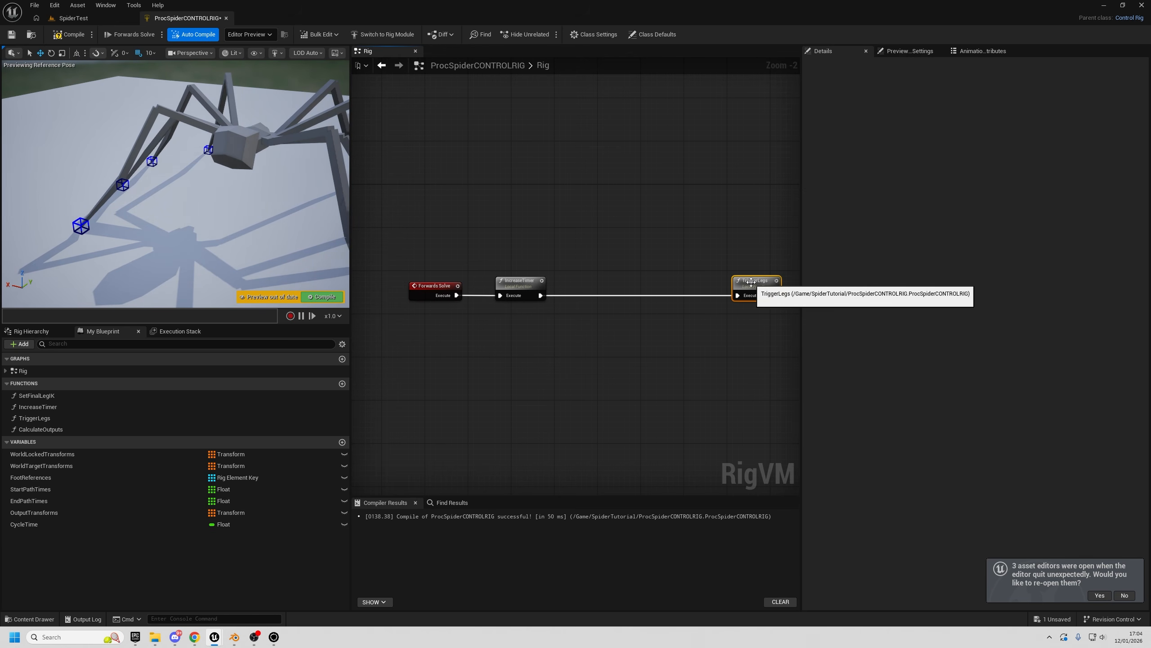
{"action": "right_click_drag", "start_coordinate": [748, 363], "coordinate": [669, 388]}
{"action": "mouse_move", "coordinate": [682, 315]}
{"action": "left_mouse_down"}
{"action": "mouse_move", "coordinate": [688, 447]}
{"action": "mouse_move", "coordinate": [682, 315]}
{"action": "left_mouse_up"}
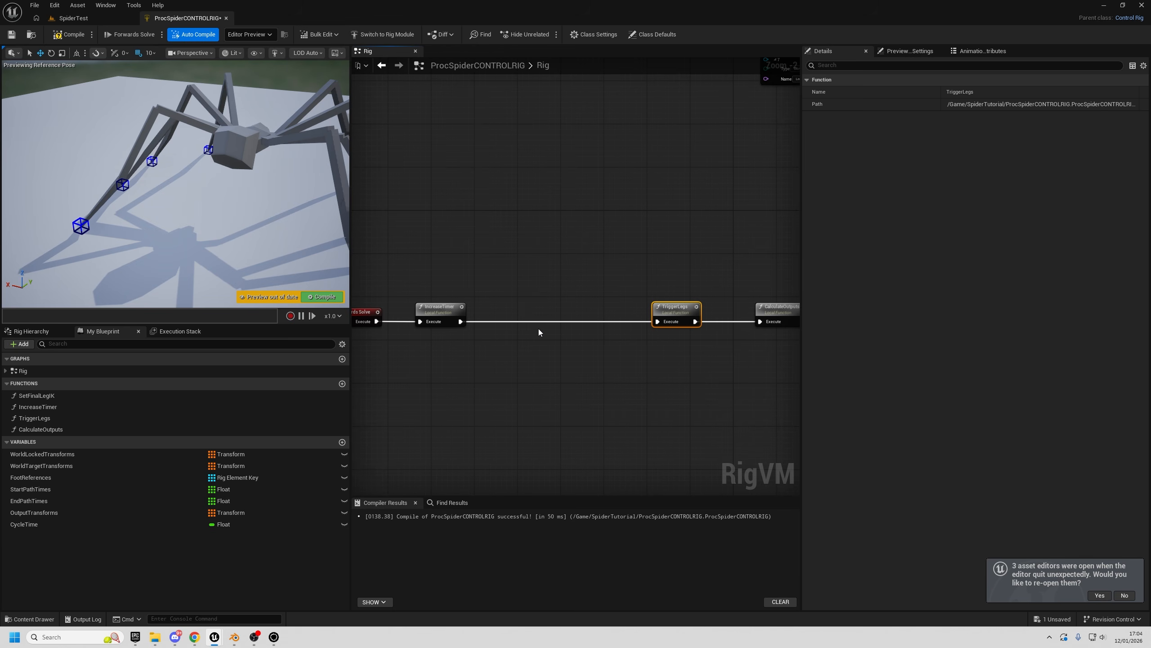
{"action": "left_click", "coordinate": [501, 310]}
{"action": "scroll", "coordinate": [493, 374], "scroll_direction": "up", "scroll_amount": 2}
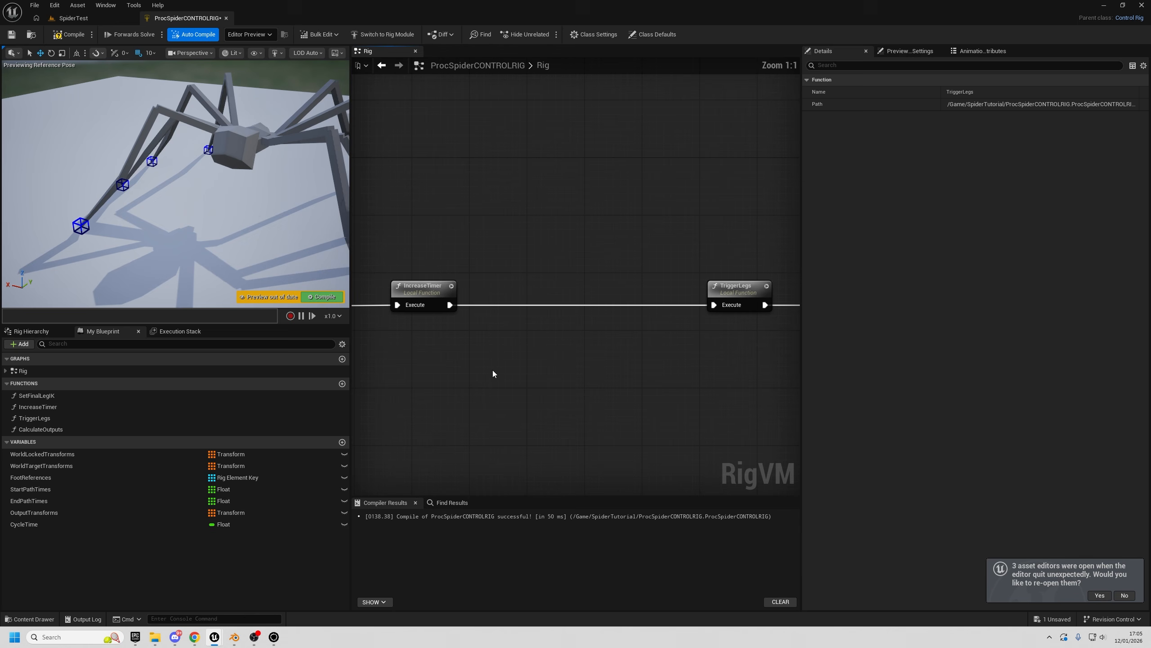
{"action": "left_click_drag", "start_coordinate": [190, 181], "coordinate": [127, 157], "text": "alt"}
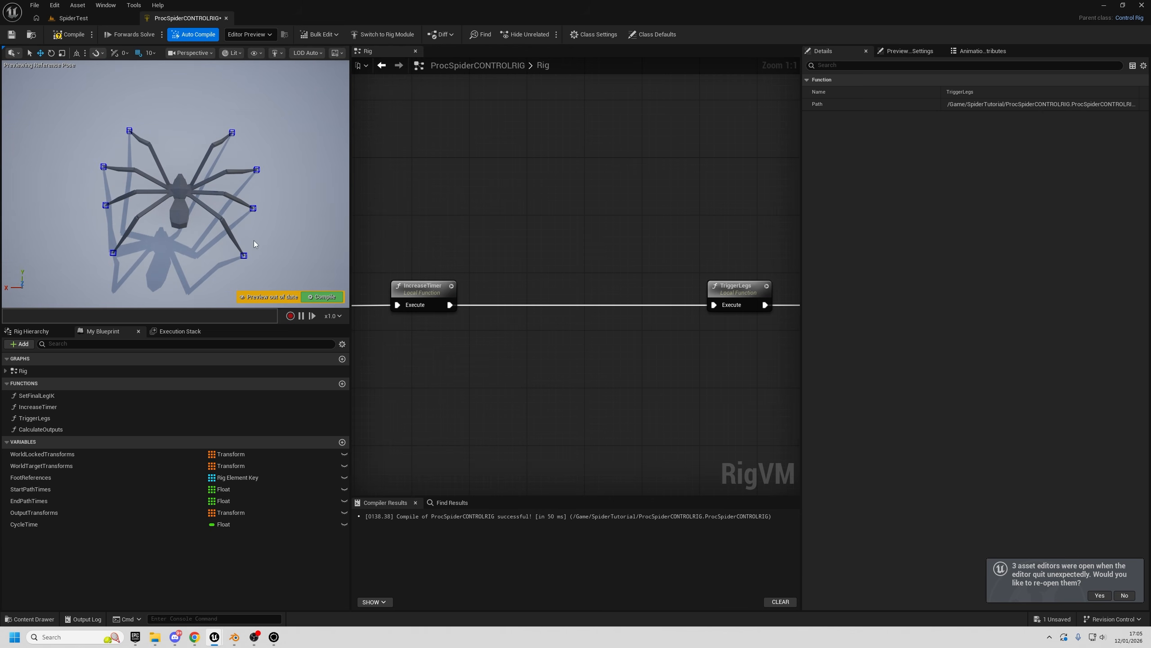
{"action": "left_click", "coordinate": [235, 242]}
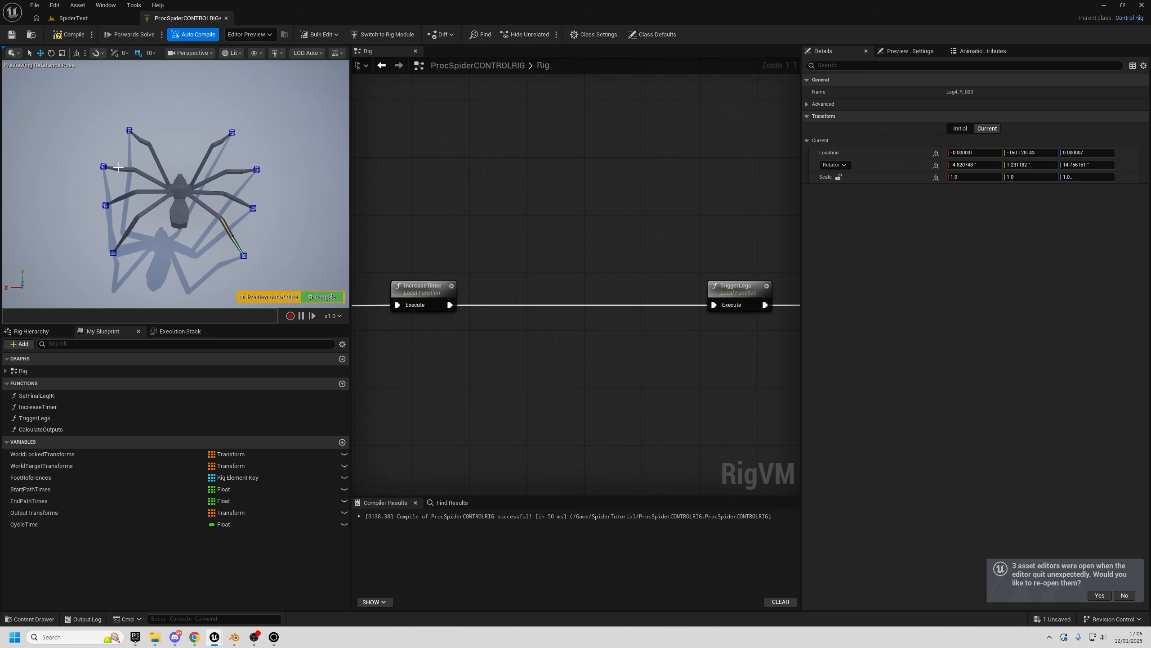
{"action": "left_click", "coordinate": [104, 167]}
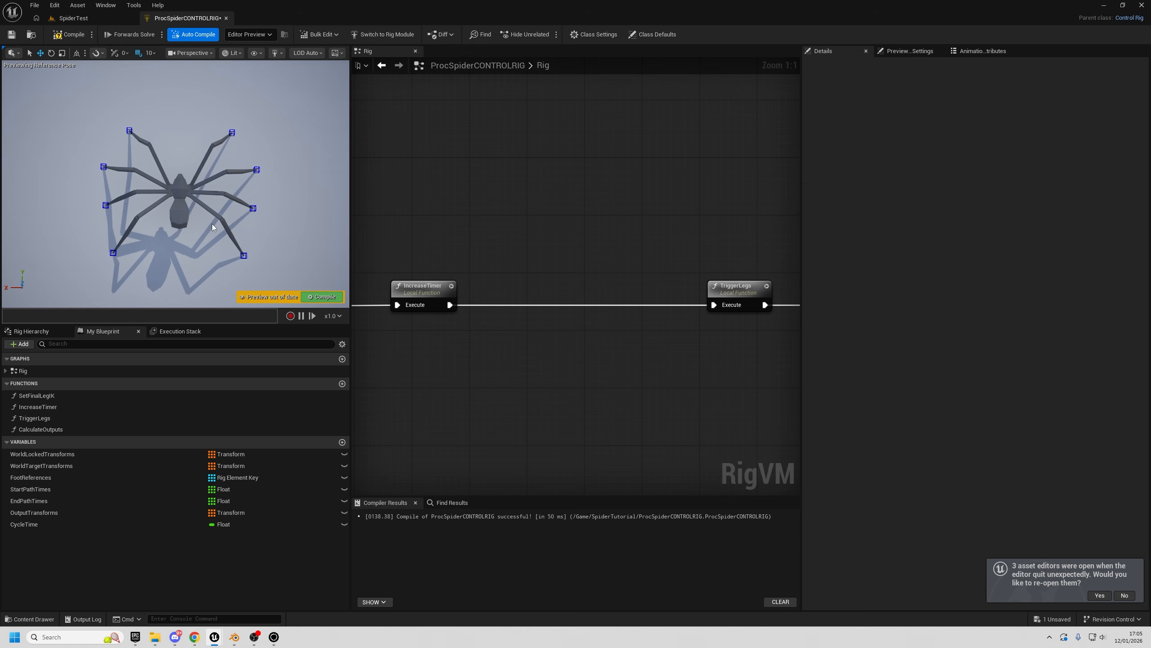
{"action": "right_click_drag", "start_coordinate": [175, 184], "coordinate": [232, 126]}
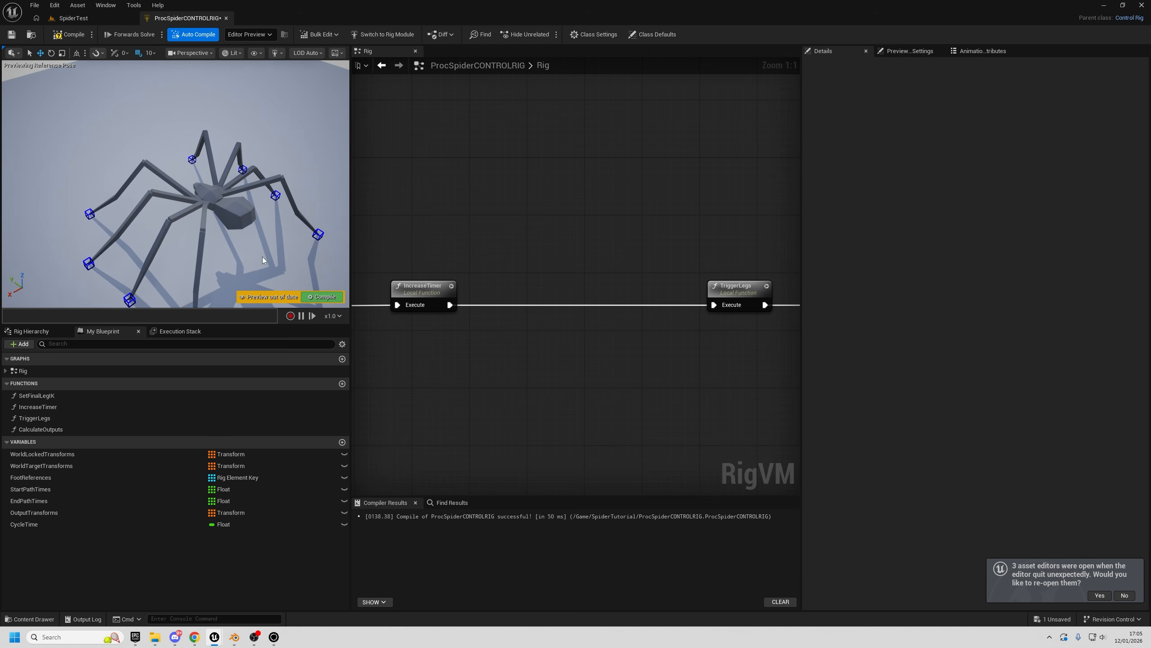
- Create and compile a function named ForceLegMoves, with its Return node spaced farther from Entry
{"action": "right_click_drag", "start_coordinate": [505, 300], "coordinate": [540, 288]}
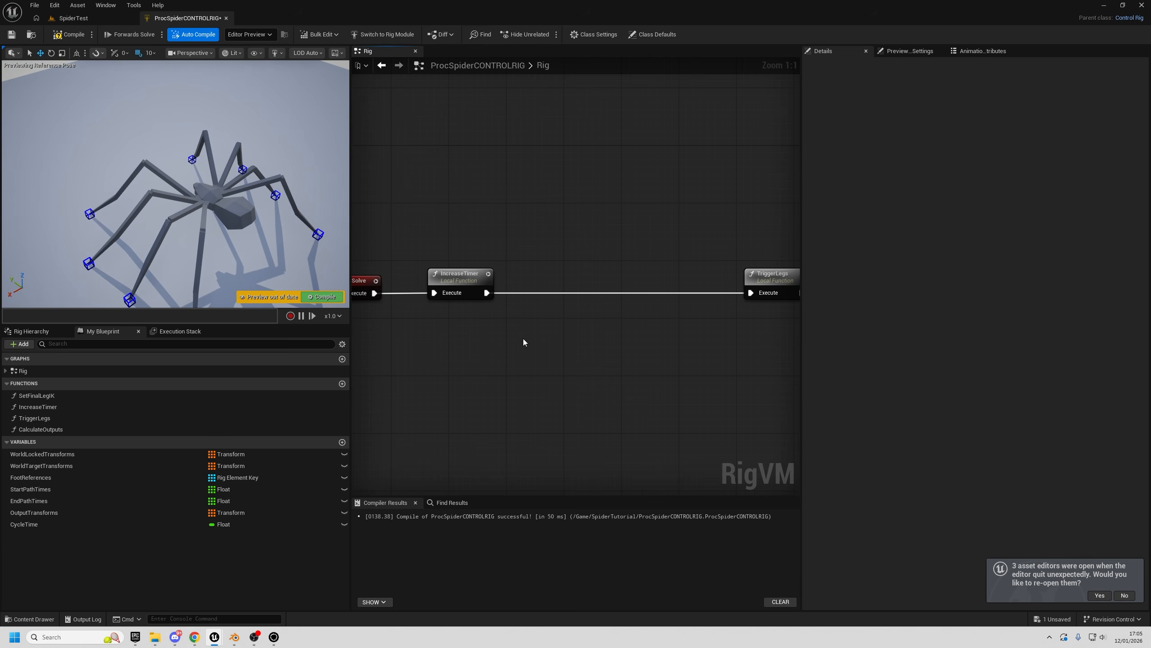
{"action": "left_click", "coordinate": [342, 384]}
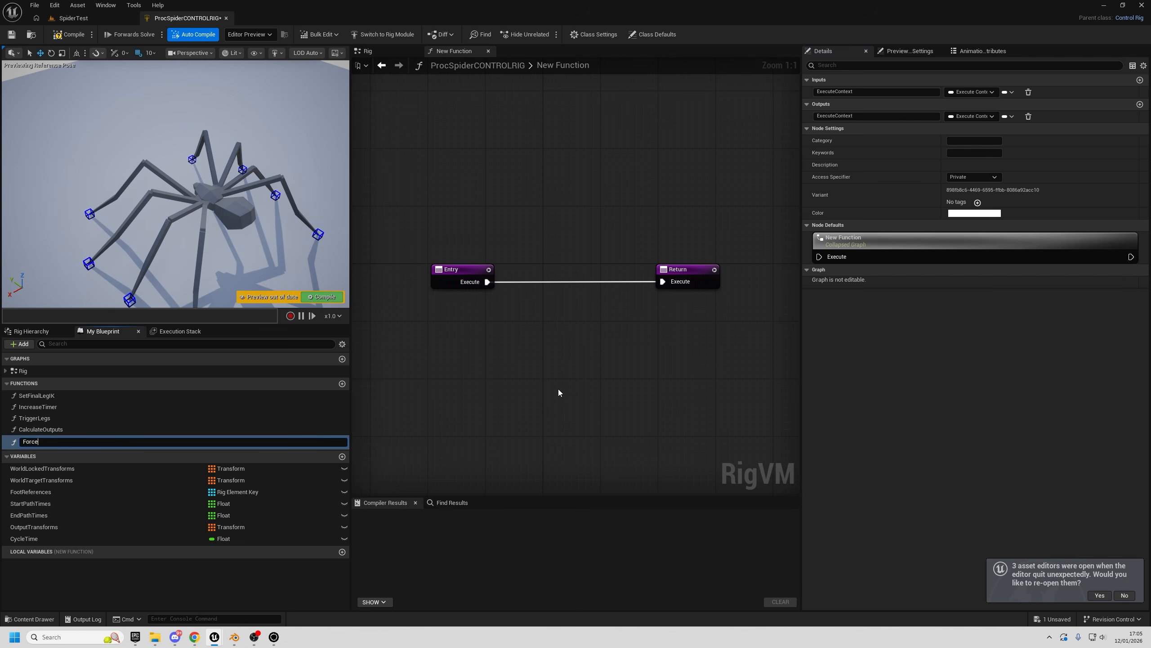
{"action": "type", "text": "ForceLegMoves"}
{"action": "key", "text": "Return"}
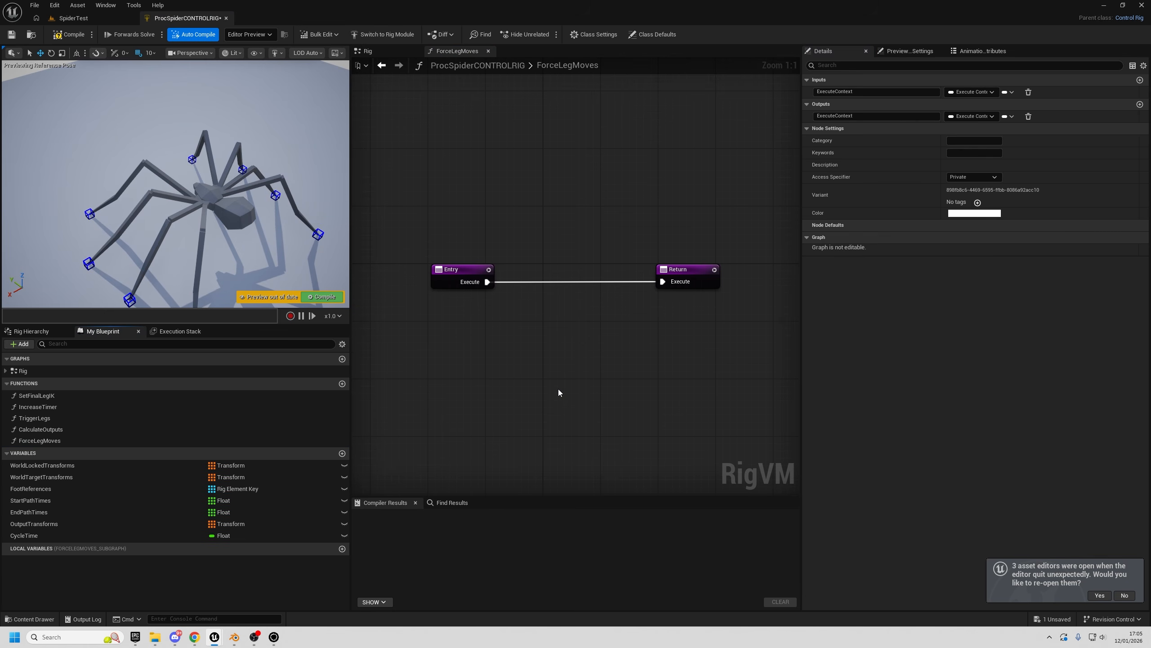
{"action": "left_click", "coordinate": [68, 34]}
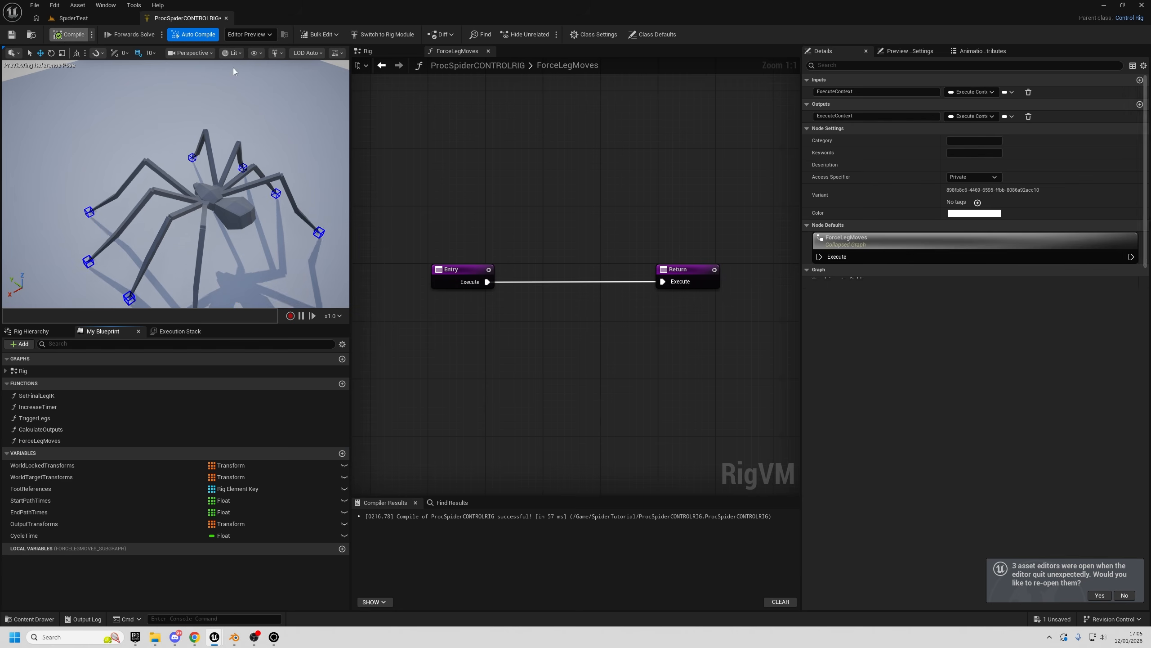
{"action": "left_click_drag", "start_coordinate": [677, 269], "coordinate": [770, 269]}
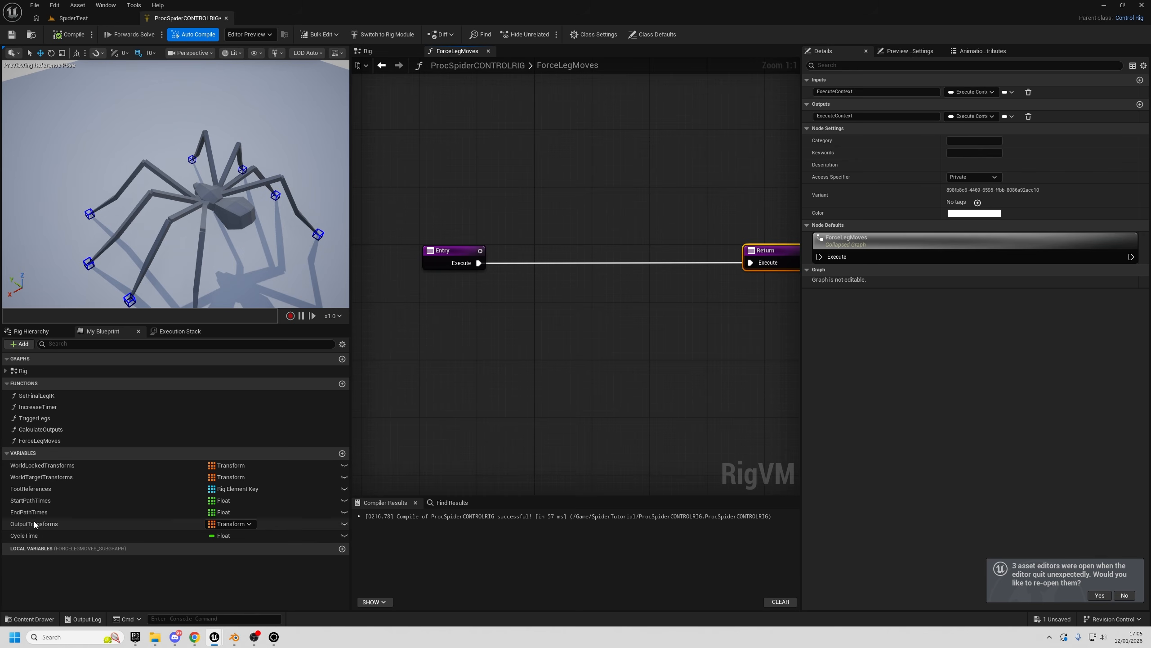
- Duplicate the CycleTime float variable and name the copy LastForcedLegMove
{"action": "right_click", "coordinate": [32, 534]}
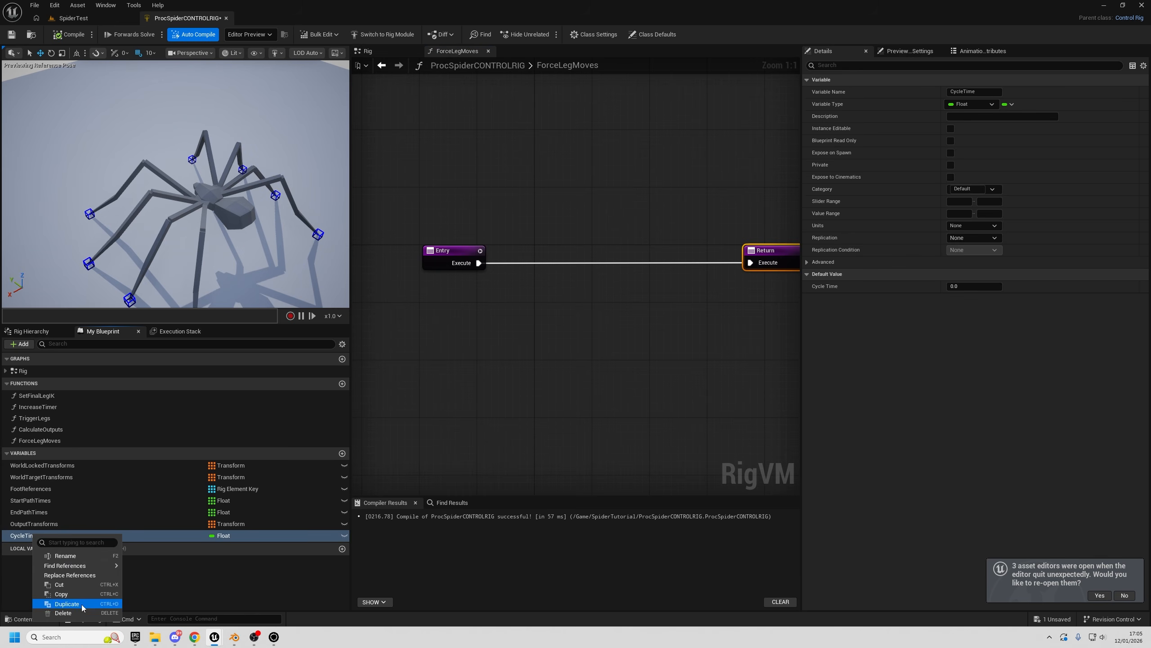
{"action": "left_click", "coordinate": [67, 604]}
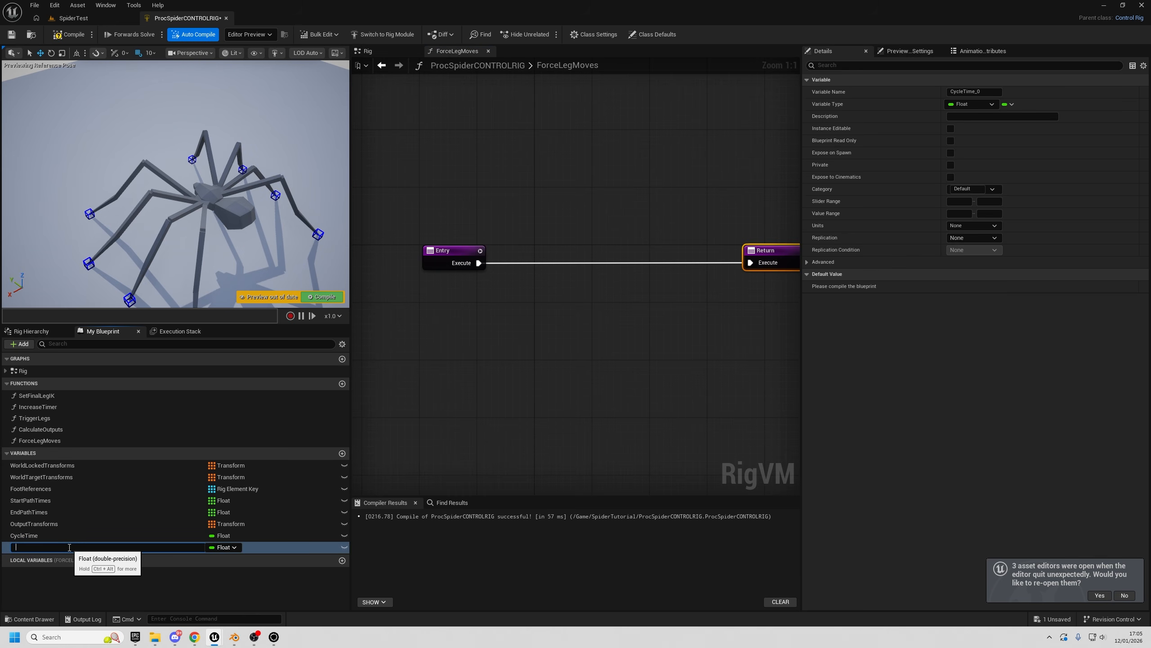
{"action": "type", "text": "LastForcedLegMove"}
{"action": "key", "text": "Return"}
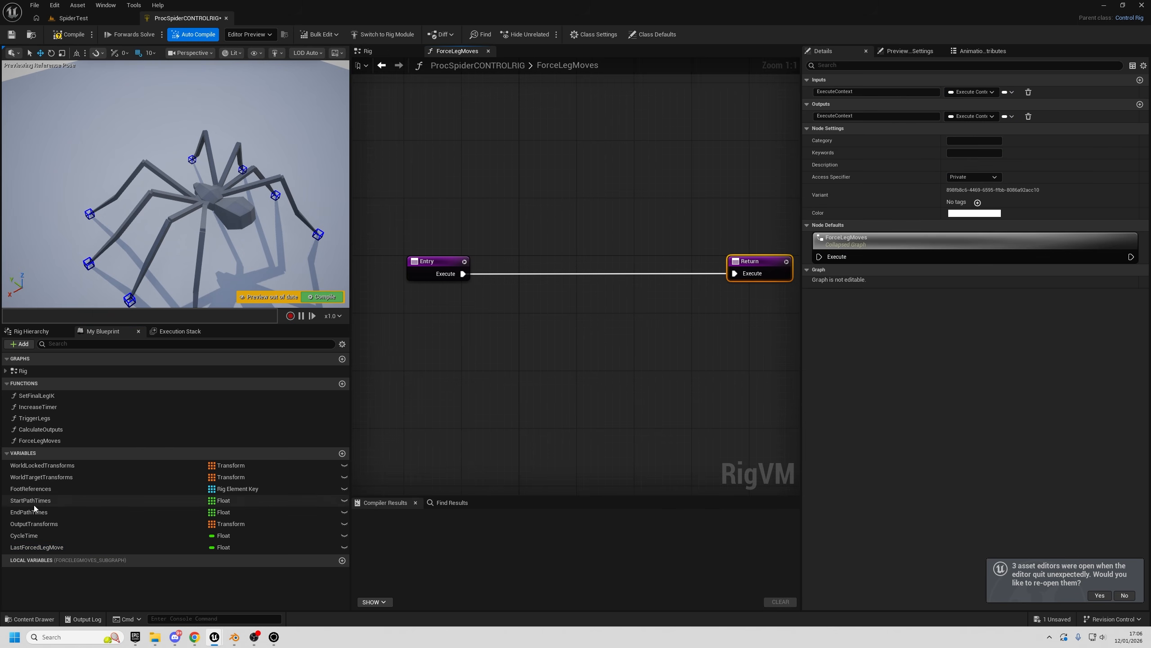
- Place getter nodes for LastForcedLegMove and CycleTime below Entry in the ForceLegMoves graph
{"action": "left_click_drag", "start_coordinate": [34, 547], "coordinate": [433, 360]}
{"action": "left_click", "coordinate": [468, 369]}
{"action": "right_click_drag", "start_coordinate": [513, 390], "coordinate": [558, 393]}
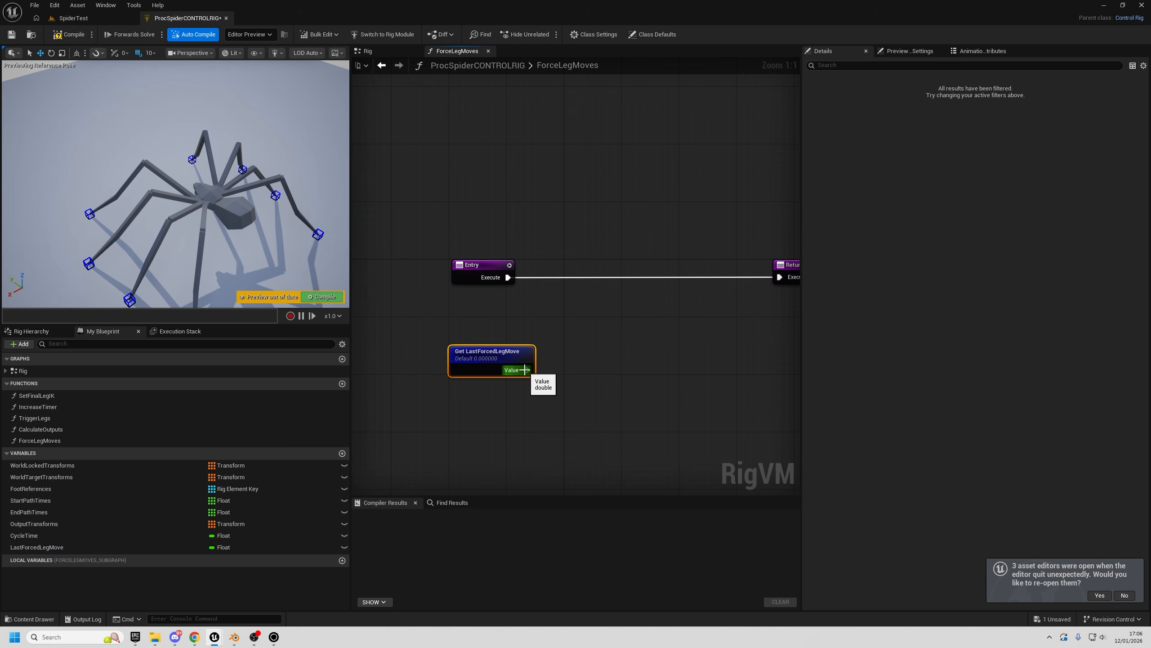
{"action": "left_click_drag", "start_coordinate": [24, 535], "coordinate": [455, 307]}
{"action": "left_click", "coordinate": [468, 323]}
{"action": "left_click_drag", "start_coordinate": [463, 373], "coordinate": [448, 430]}
- Add a Greater node with the CycleTime value feeding its A input
{"action": "left_click_drag", "start_coordinate": [468, 332], "coordinate": [567, 392]}
{"action": "left_click", "coordinate": [519, 382]}
{"action": "left_click", "coordinate": [470, 366]}
{"action": "type", "text": ">"}
{"action": "left_click", "coordinate": [609, 437]}
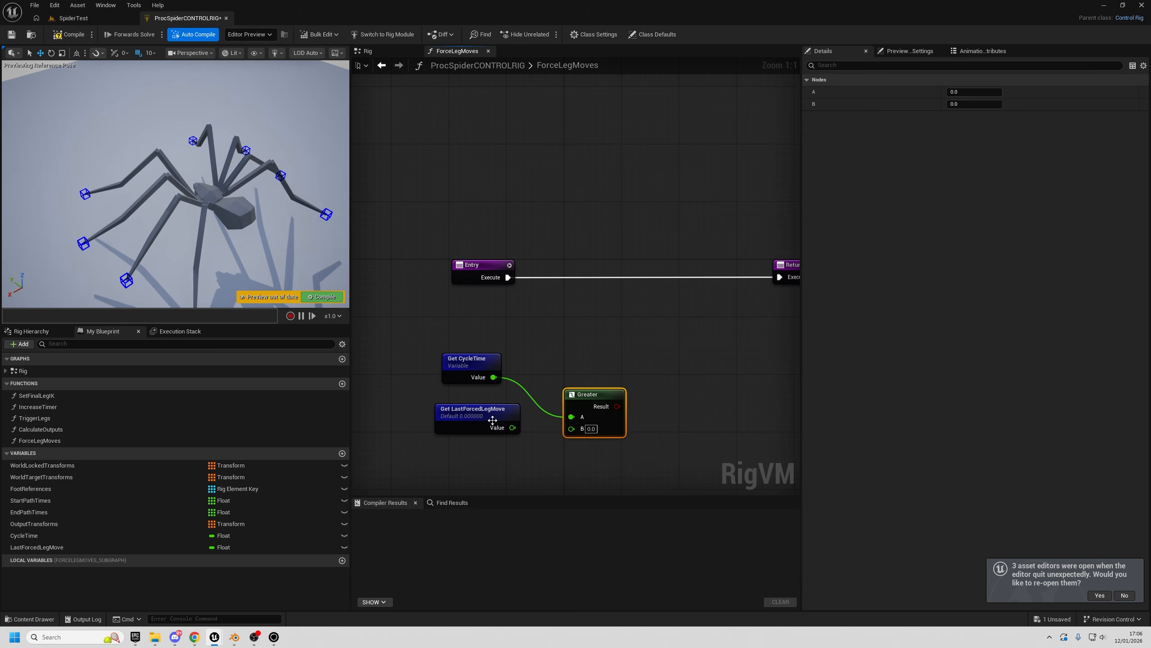
- Feed LastForcedLegMove into input A of a new Add node and set its B value to 0.25
{"action": "left_click_drag", "start_coordinate": [452, 410], "coordinate": [462, 459]}
{"action": "right_click_drag", "start_coordinate": [453, 407], "coordinate": [528, 376]}
{"action": "left_click_drag", "start_coordinate": [529, 397], "coordinate": [581, 425]}
{"action": "type", "text": "+"}
{"action": "left_click", "coordinate": [587, 317]}
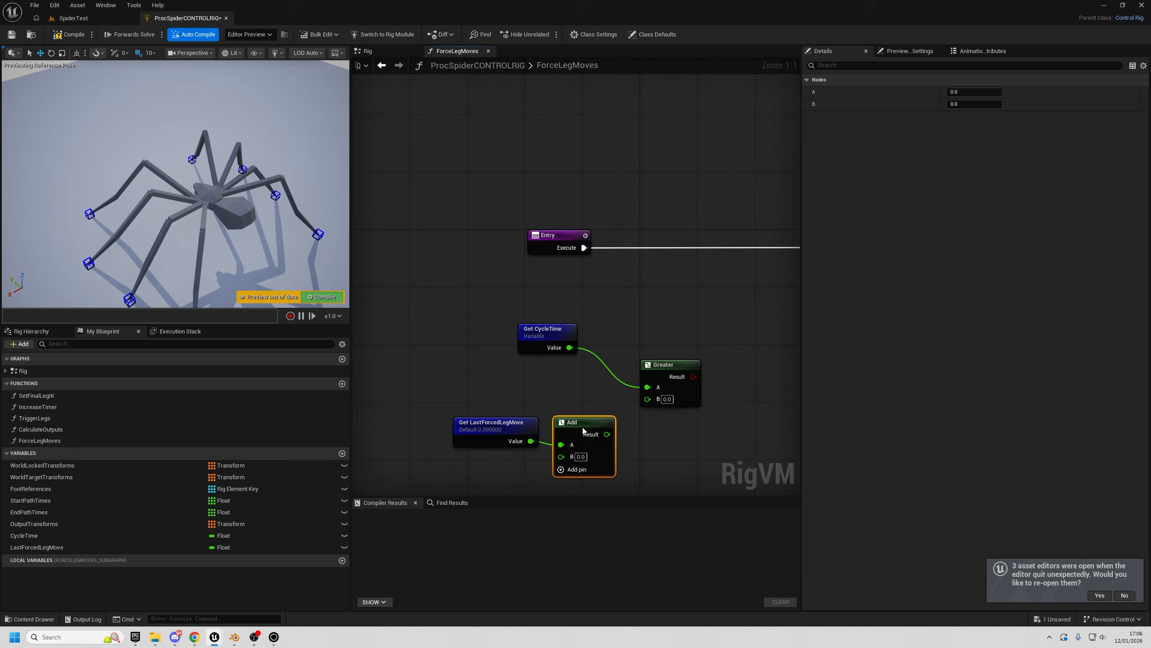
{"action": "left_click_drag", "start_coordinate": [454, 391], "coordinate": [585, 455]}
{"action": "left_click_drag", "start_coordinate": [578, 423], "coordinate": [542, 430]}
{"action": "left_click", "coordinate": [544, 419]}
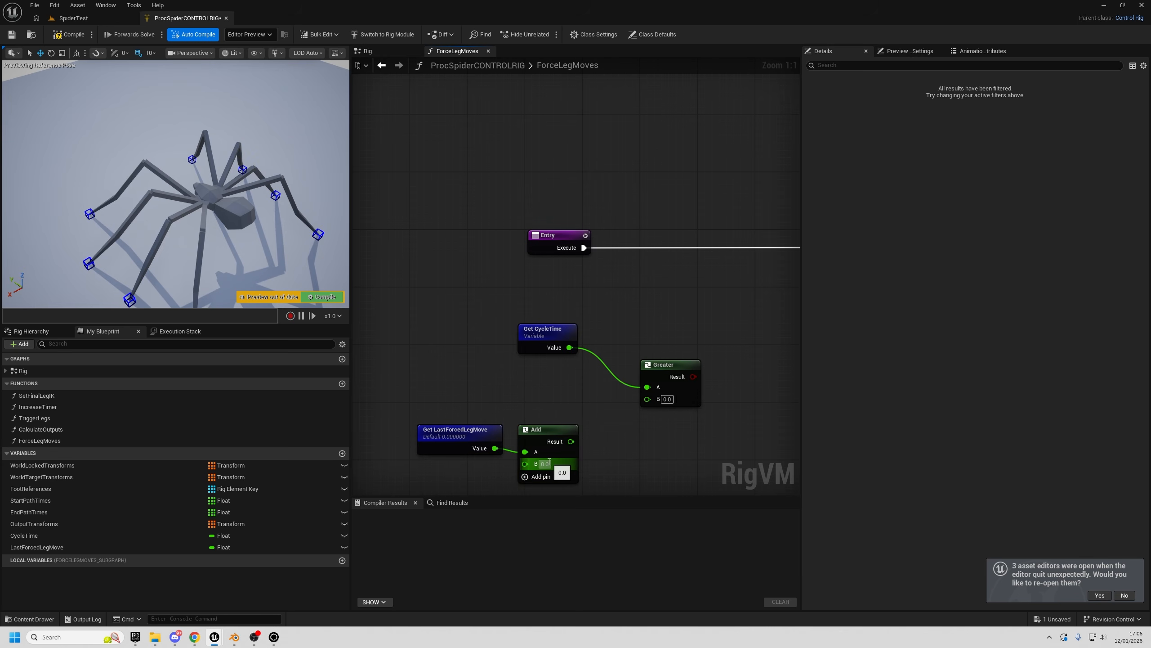
{"action": "type", "text": "0.2"}
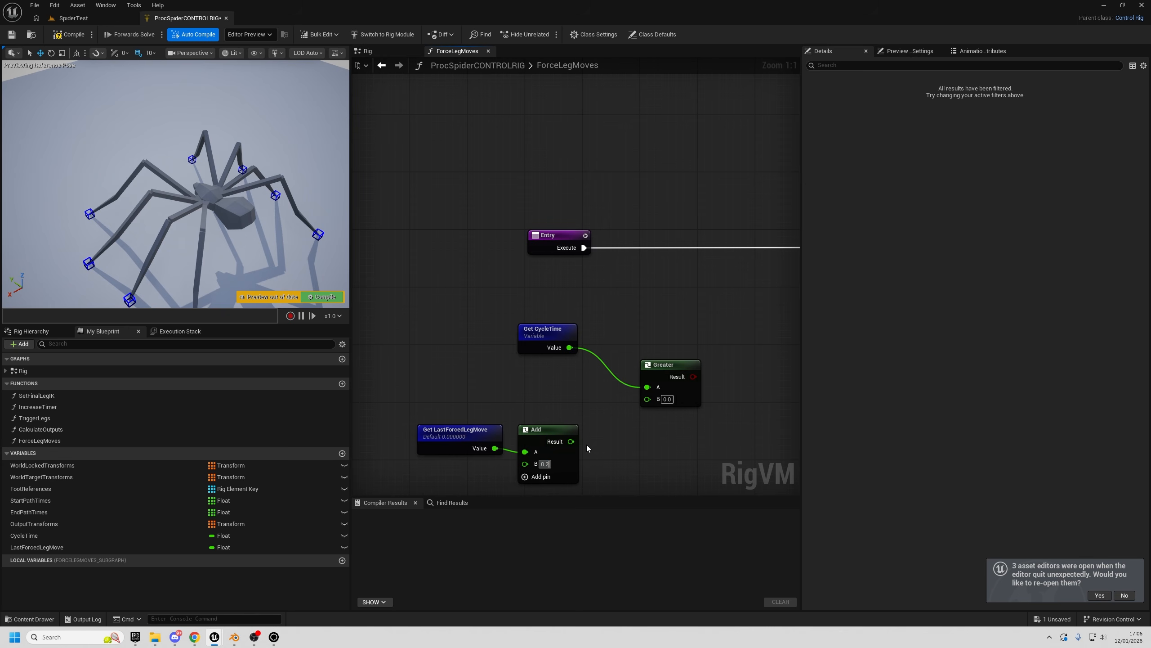
{"action": "type", "text": "5"}
{"action": "left_click", "coordinate": [600, 440]}
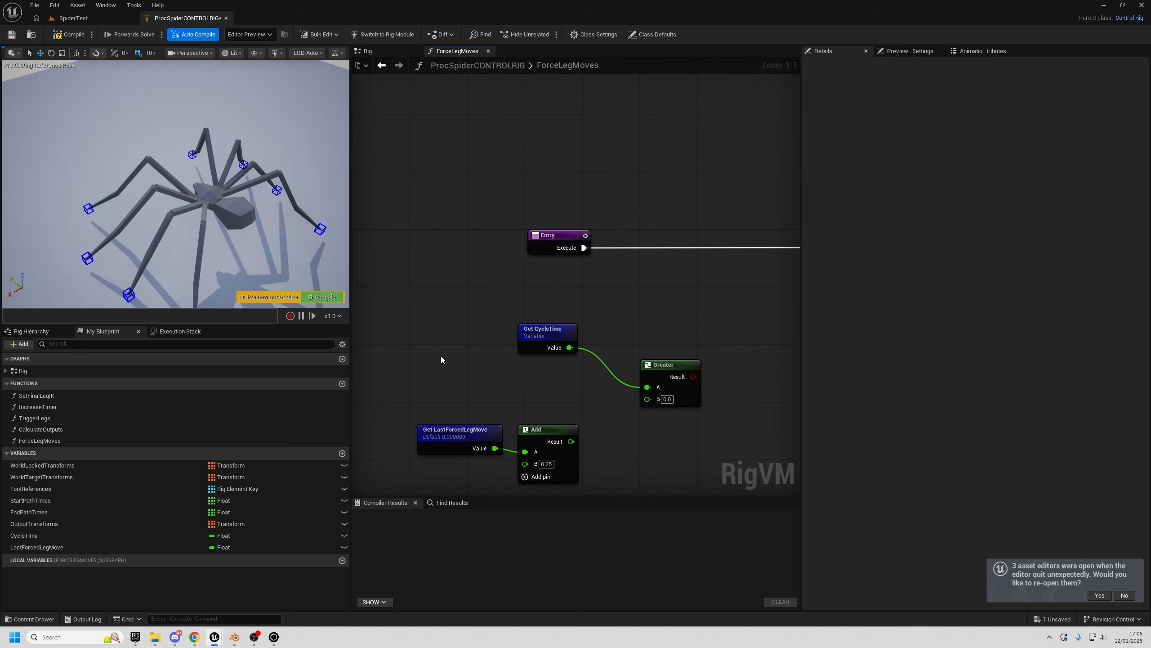
- Connect the Add result to input B of the Greater node and tidy the node layout
{"action": "right_click_drag", "start_coordinate": [499, 381], "coordinate": [516, 353]}
{"action": "left_click_drag", "start_coordinate": [575, 399], "coordinate": [561, 428]}
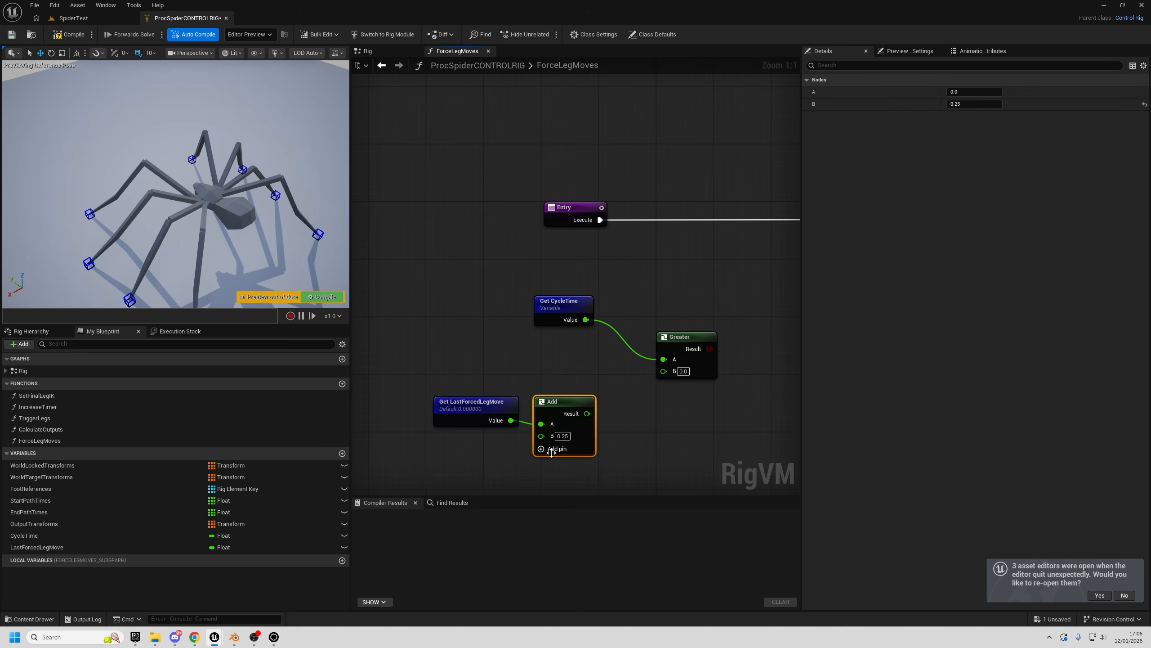
{"action": "left_click", "coordinate": [471, 400]}
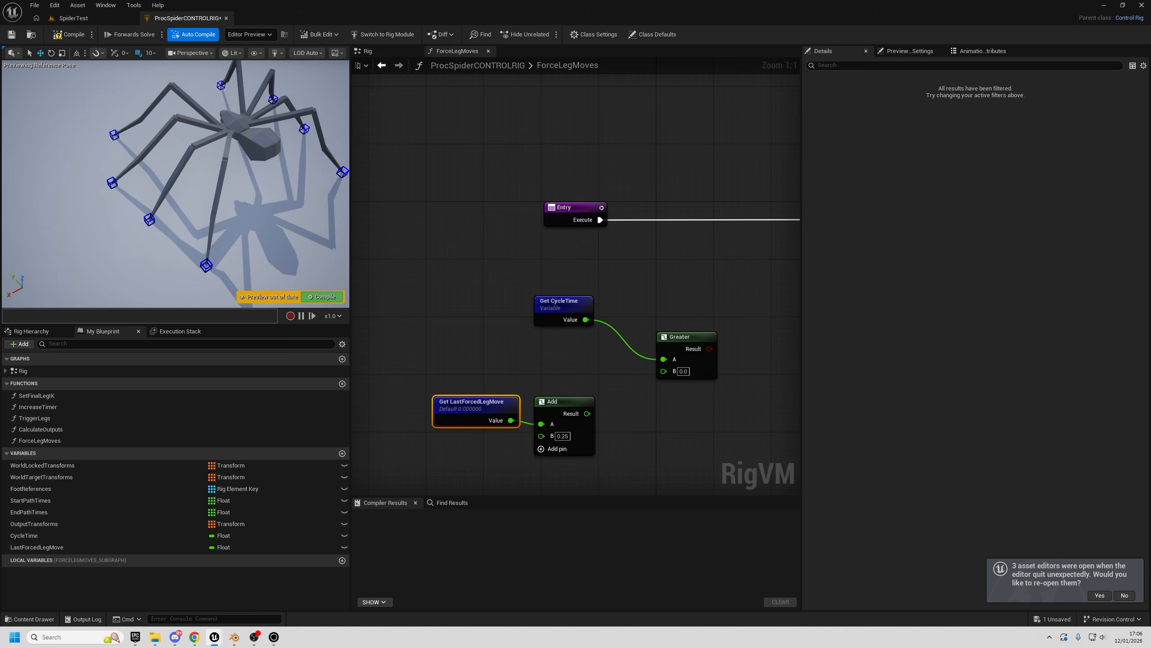
{"action": "right_click_drag", "start_coordinate": [492, 314], "coordinate": [462, 303]}
{"action": "left_click", "coordinate": [551, 415]}
{"action": "left_click_drag", "start_coordinate": [563, 403], "coordinate": [634, 360]}
{"action": "right_click_drag", "start_coordinate": [671, 340], "coordinate": [624, 367]}
{"action": "left_click_drag", "start_coordinate": [630, 364], "coordinate": [608, 350]}
- Insert a Branch between Entry and Return, using the Greater result as its condition, and reposition Return and Branch
{"action": "left_click_drag", "start_coordinate": [523, 233], "coordinate": [579, 252]}
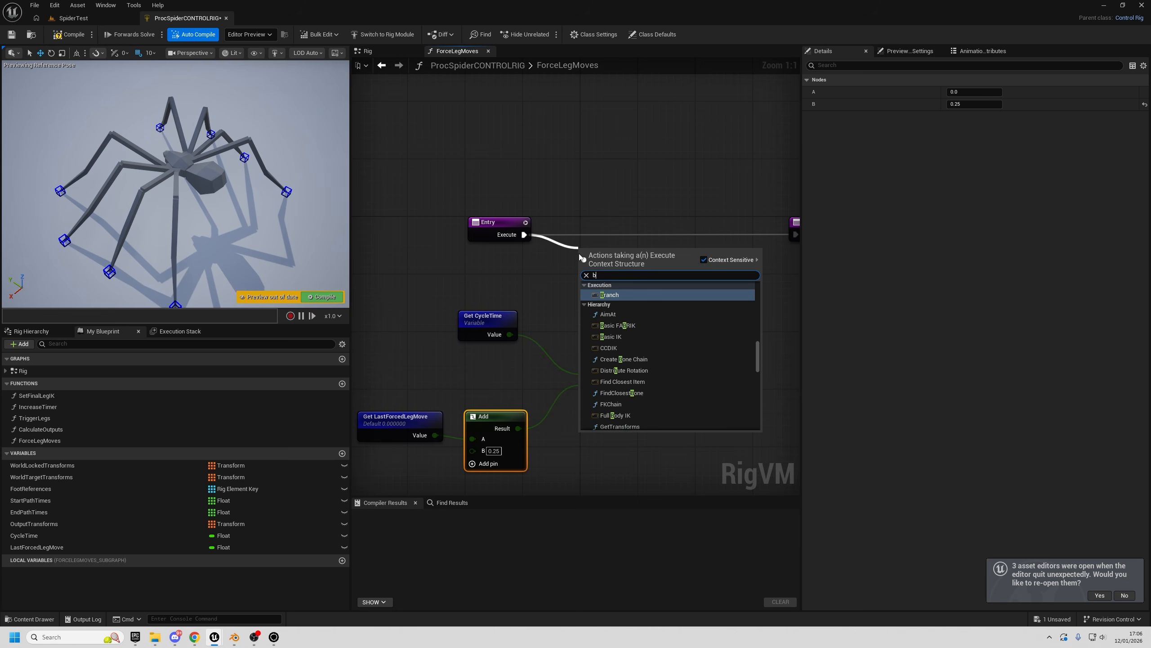
{"action": "left_click", "coordinate": [619, 297]}
{"action": "left_click_drag", "start_coordinate": [630, 363], "coordinate": [631, 267]}
{"action": "right_click_drag", "start_coordinate": [681, 316], "coordinate": [542, 355]}
{"action": "left_click_drag", "start_coordinate": [689, 268], "coordinate": [665, 332]}
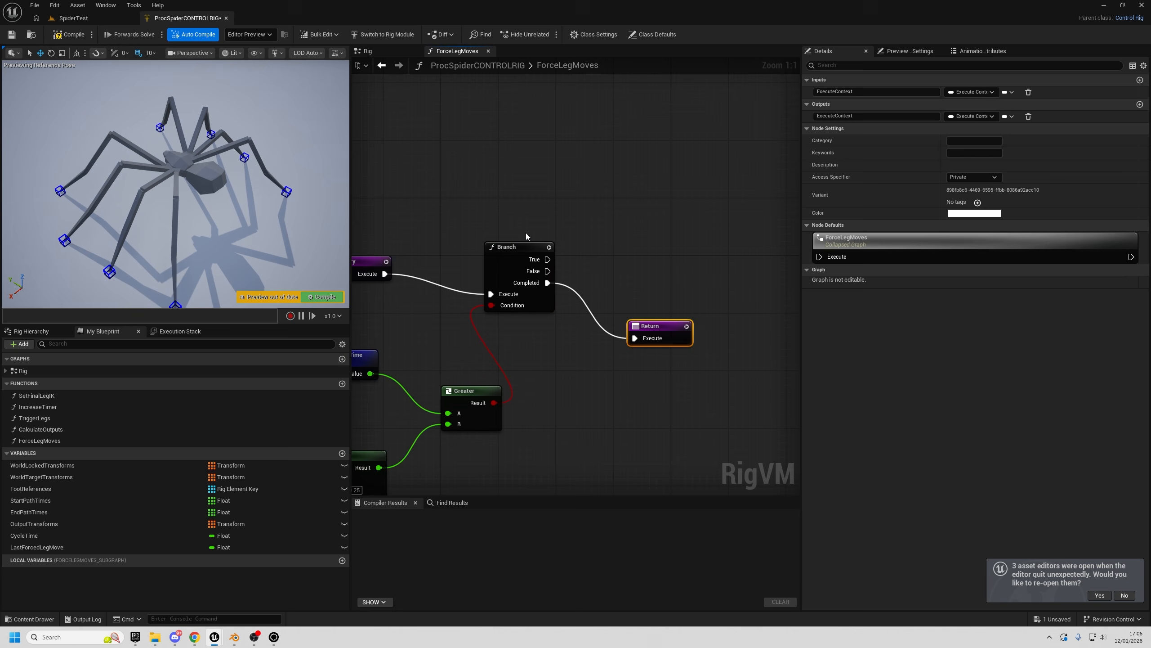
{"action": "left_click_drag", "start_coordinate": [533, 245], "coordinate": [541, 222]}
{"action": "right_click_drag", "start_coordinate": [536, 328], "coordinate": [505, 401]}
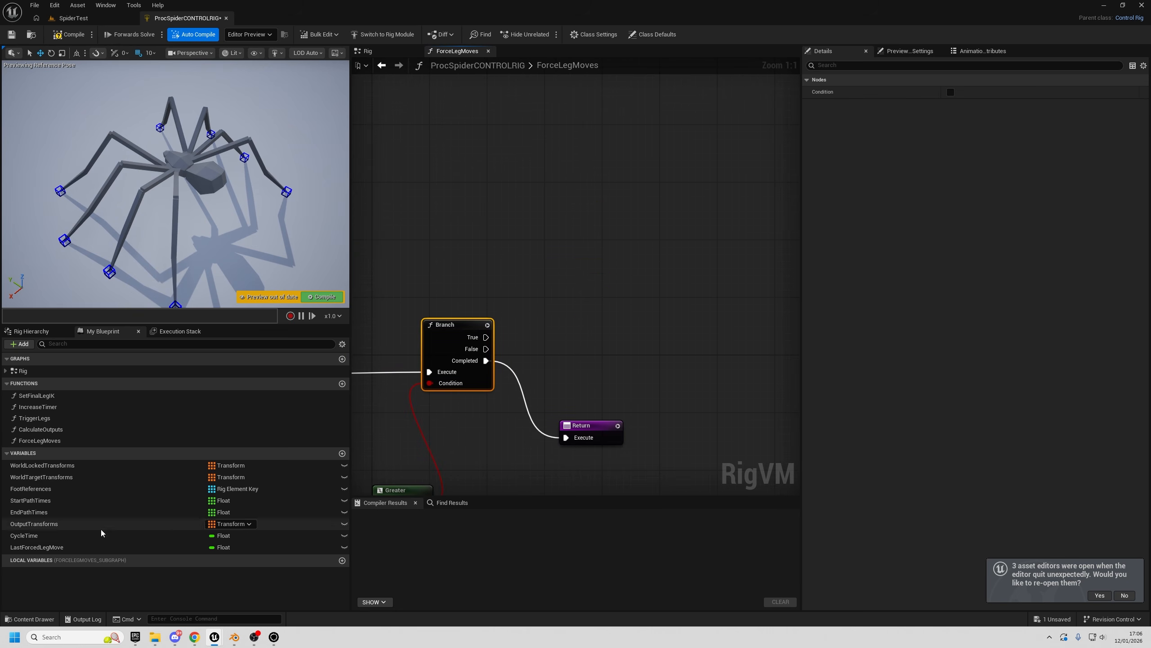
{"action": "right_click_drag", "start_coordinate": [471, 495], "coordinate": [721, 293]}
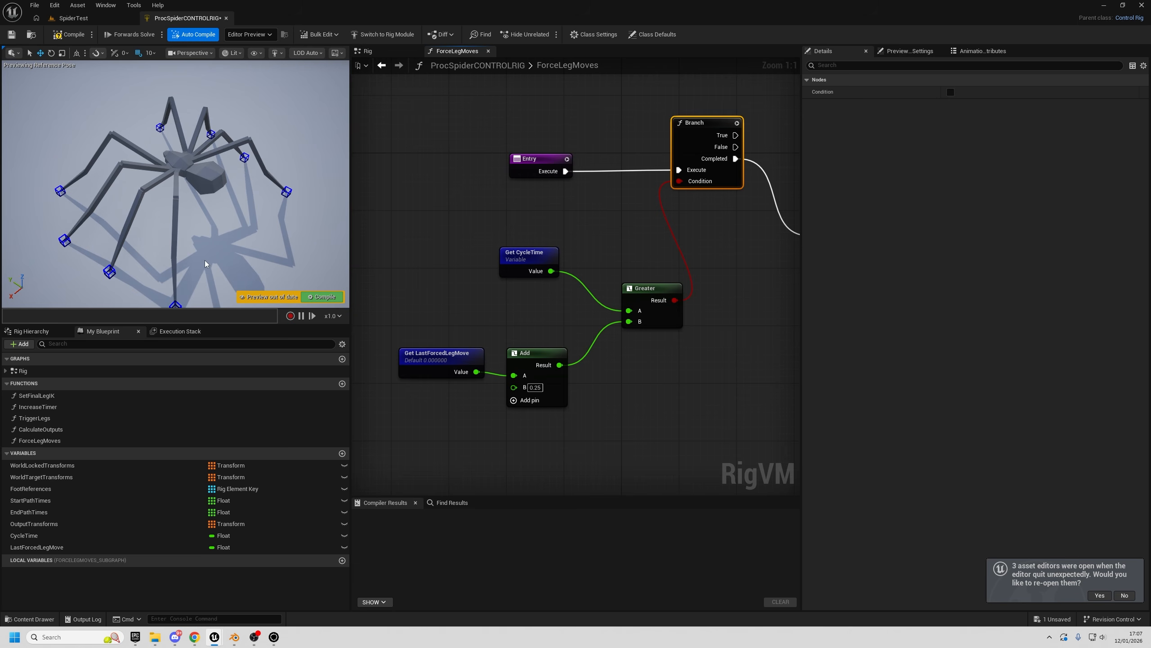
- Create a Boolean variable named Group1Move in the control rig and compile it
{"action": "left_click", "coordinate": [342, 453]}
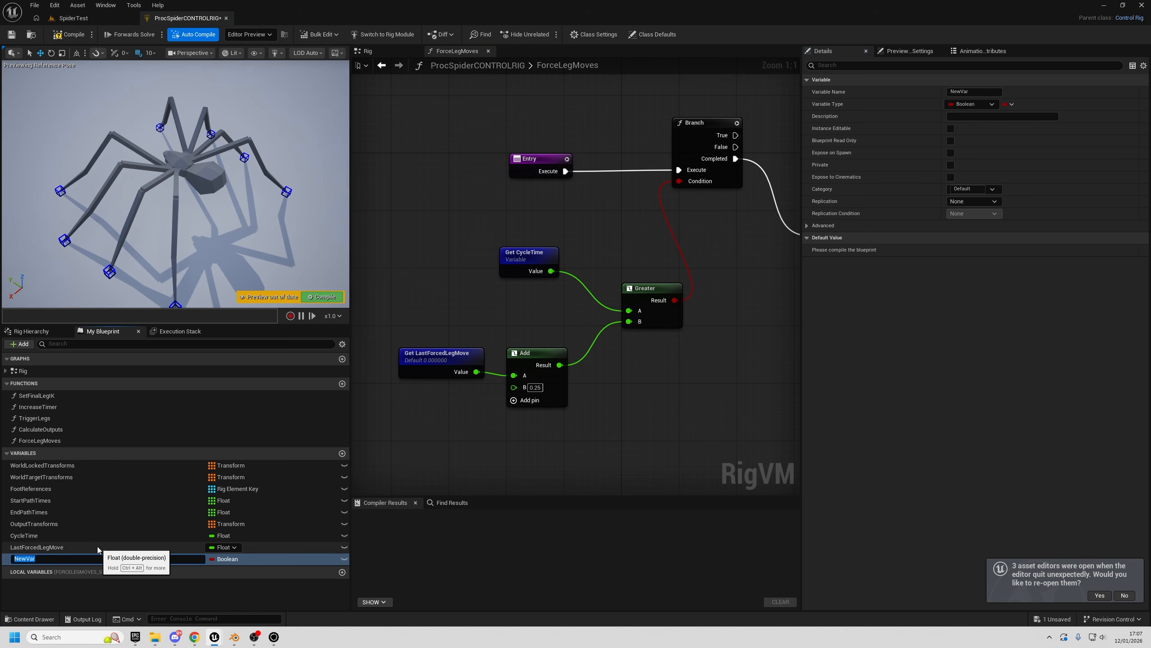
{"action": "type", "text": "Group1Move"}
{"action": "key", "text": "Return"}
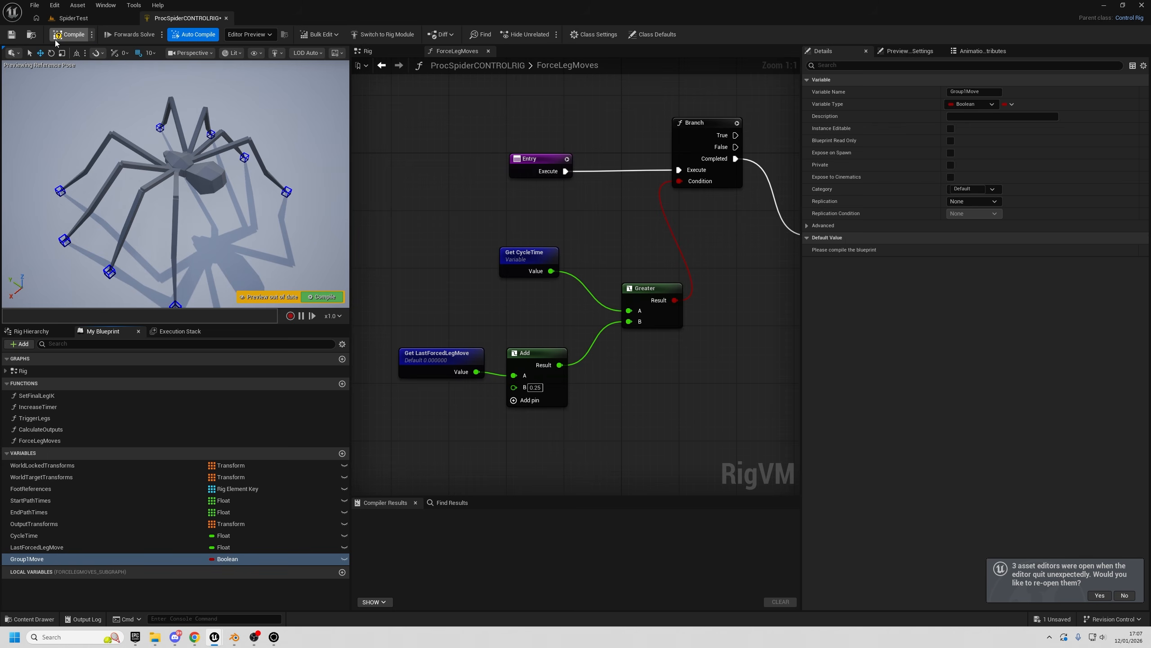
{"action": "left_click", "coordinate": [68, 35]}
{"action": "left_click", "coordinate": [27, 559]}
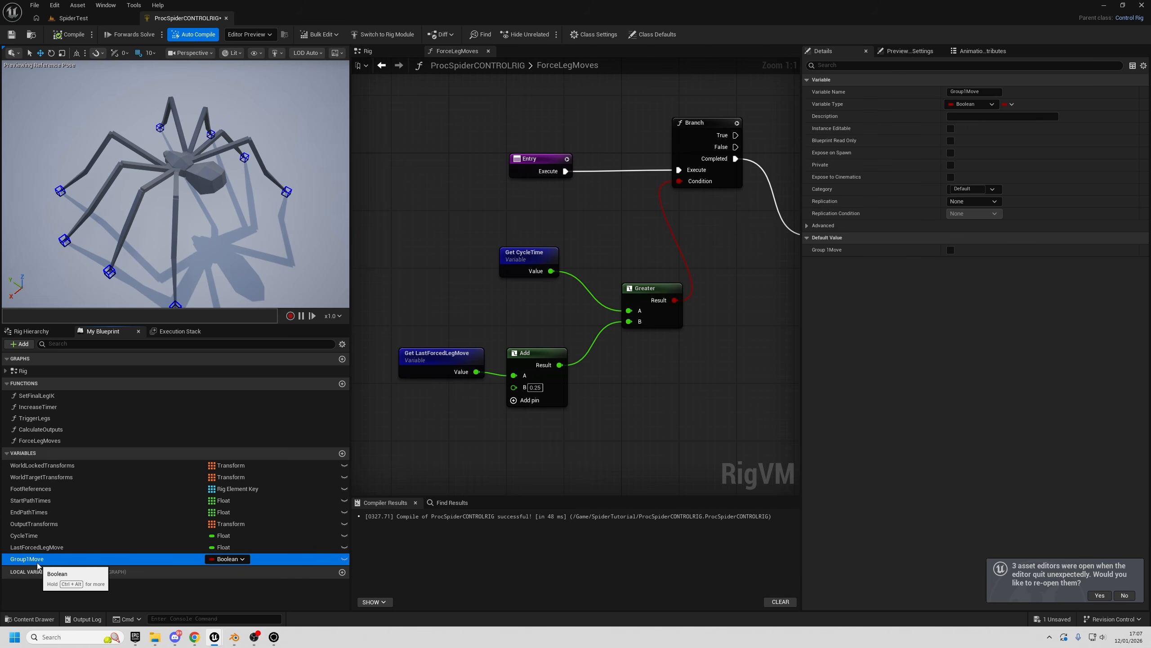
- Review the CycleTime, LastForcedLegMove, Add and Greater nodes that feed the Branch condition
{"action": "right_click_drag", "start_coordinate": [707, 379], "coordinate": [627, 458]}
{"action": "right_click_drag", "start_coordinate": [618, 378], "coordinate": [447, 434]}
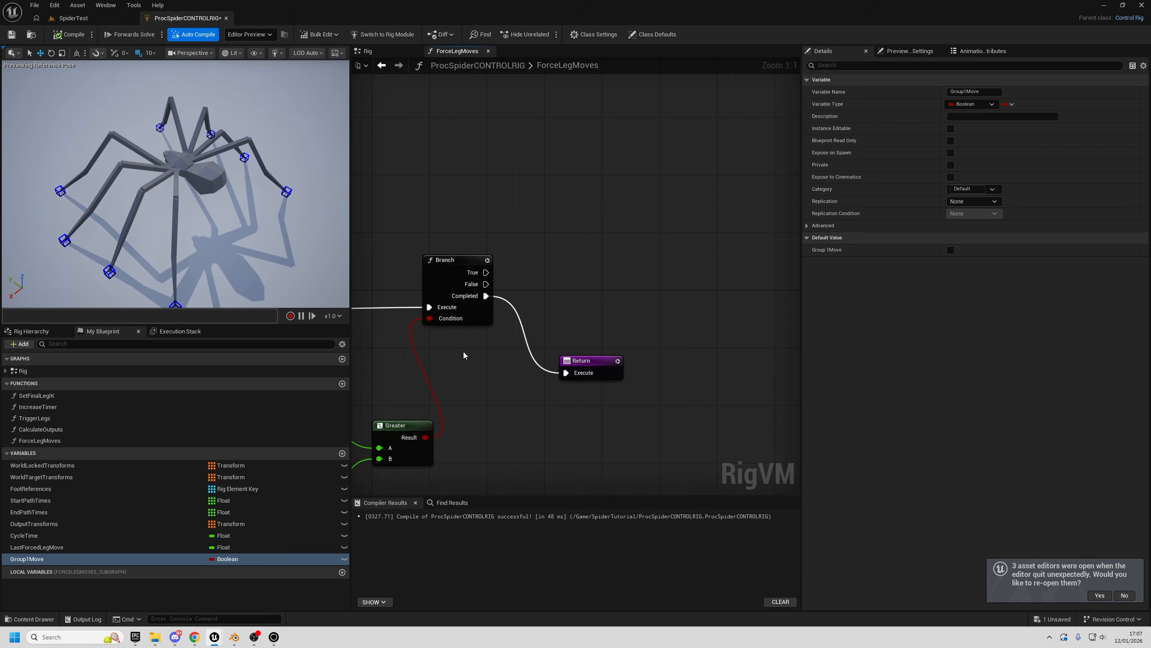
{"action": "right_click_drag", "start_coordinate": [387, 403], "coordinate": [615, 295]}
{"action": "left_click_drag", "start_coordinate": [380, 272], "coordinate": [660, 435]}
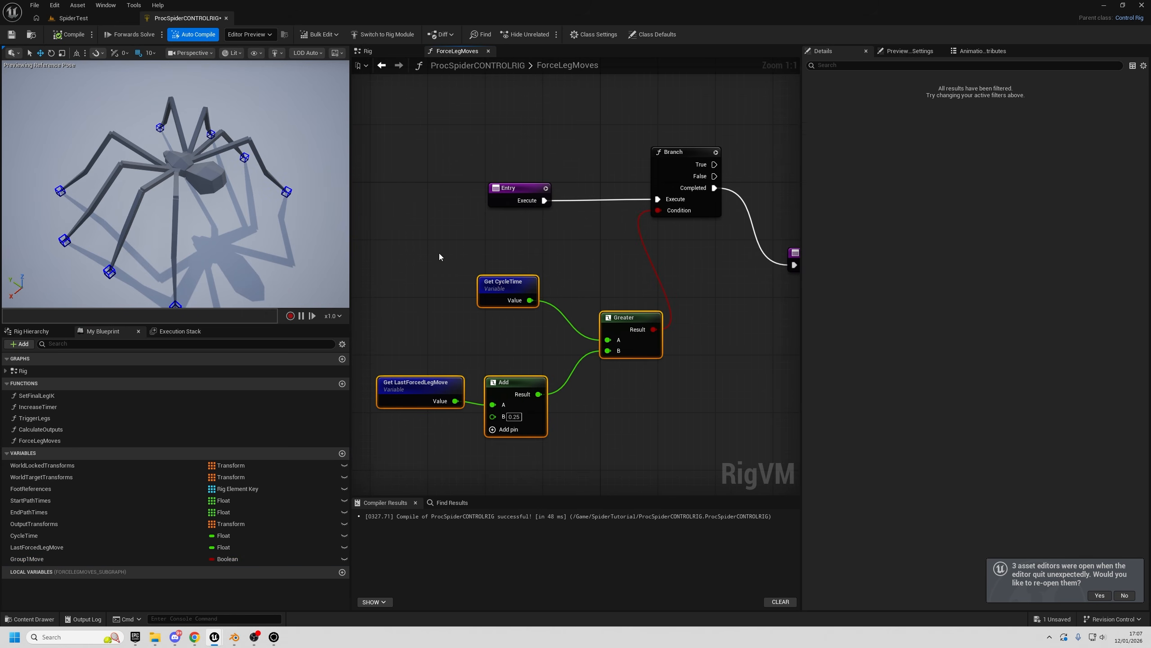
{"action": "left_click_drag", "start_coordinate": [416, 260], "coordinate": [549, 332]}
{"action": "left_click_drag", "start_coordinate": [420, 343], "coordinate": [365, 320]}
{"action": "left_click", "coordinate": [624, 335]}
{"action": "right_click_drag", "start_coordinate": [366, 320], "coordinate": [364, 304]}
{"action": "left_click_drag", "start_coordinate": [521, 334], "coordinate": [525, 397]}
{"action": "right_click_drag", "start_coordinate": [526, 397], "coordinate": [340, 595]}
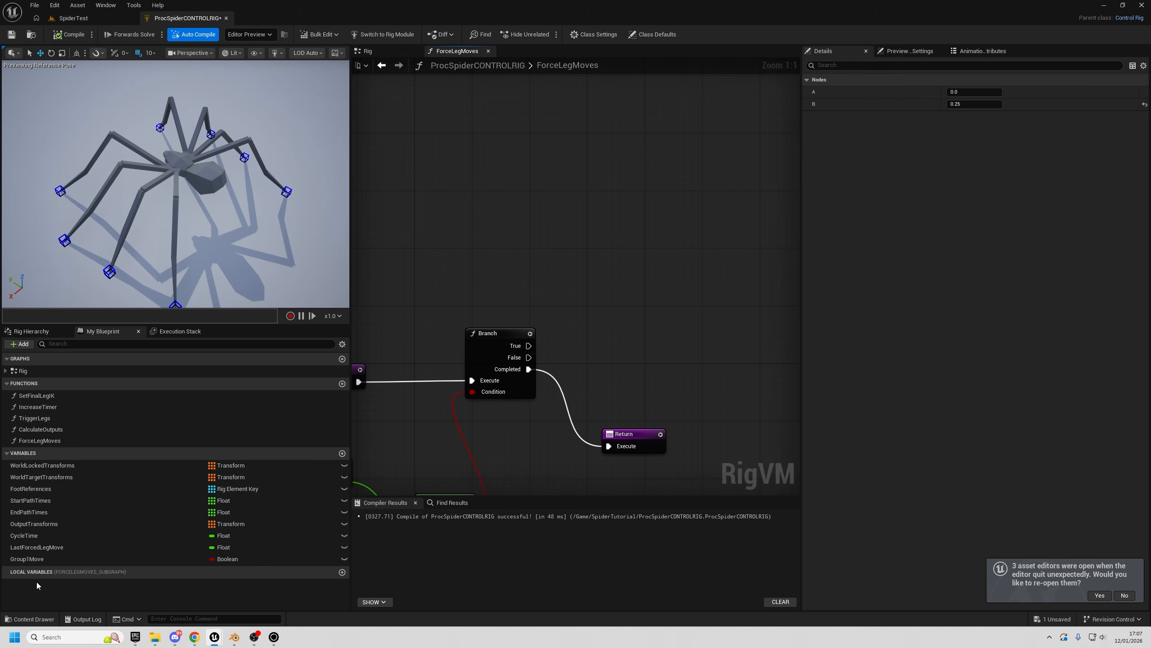
- Add a Set Group1Move node and connect the Branch's True output to it
{"action": "left_click", "coordinate": [27, 559]}
{"action": "left_click_drag", "start_coordinate": [27, 558], "coordinate": [681, 260]}
{"action": "left_click", "coordinate": [612, 315]}
{"action": "left_click_drag", "start_coordinate": [528, 346], "coordinate": [666, 267]}
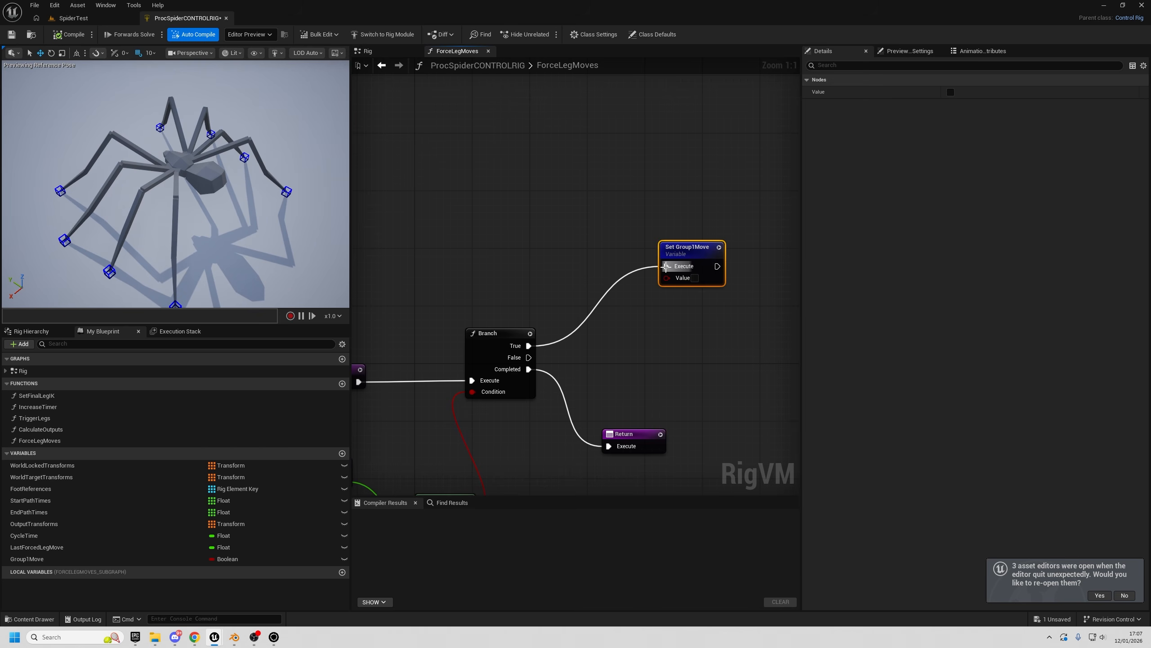
- Add a Group1Move getter with a Not node and feed the inverted result into Set Group1Move's Value
{"action": "left_click_drag", "start_coordinate": [45, 558], "coordinate": [622, 325]}
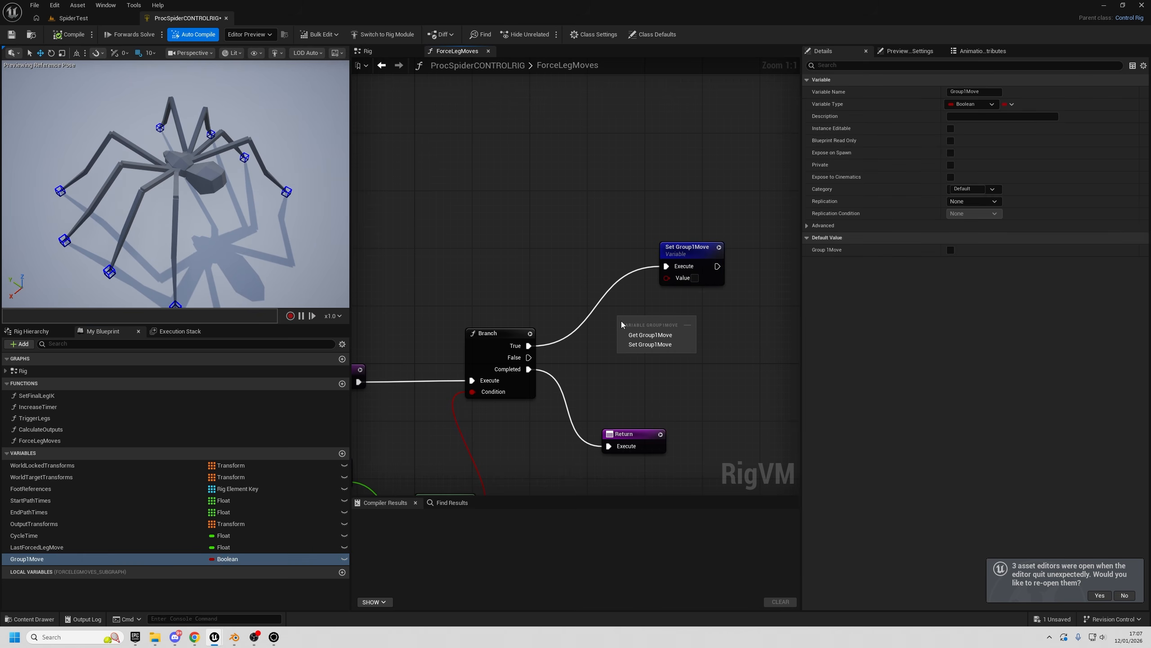
{"action": "left_click", "coordinate": [639, 335]}
{"action": "right_click_drag", "start_coordinate": [596, 372], "coordinate": [531, 376]}
{"action": "left_click_drag", "start_coordinate": [610, 343], "coordinate": [653, 341]}
{"action": "type", "text": "!"}
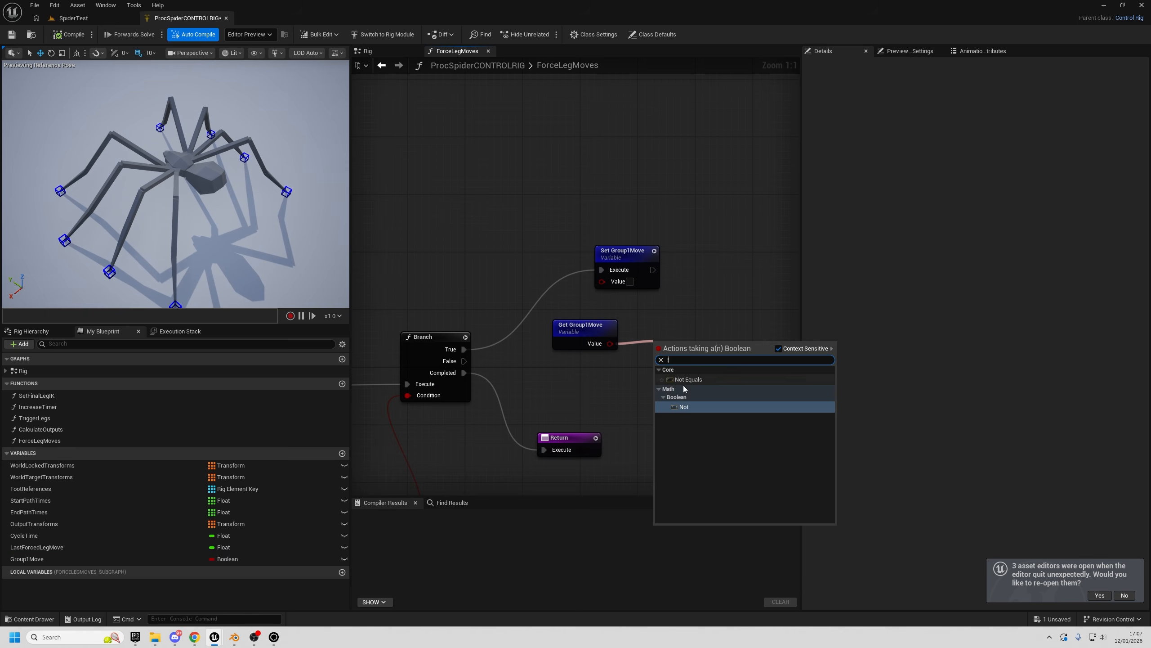
{"action": "left_click", "coordinate": [686, 407]}
{"action": "mouse_move", "coordinate": [559, 339]}
{"action": "left_mouse_down"}
{"action": "mouse_move", "coordinate": [658, 387]}
{"action": "mouse_move", "coordinate": [543, 329]}
{"action": "left_mouse_up"}
{"action": "left_click_drag", "start_coordinate": [657, 322], "coordinate": [644, 244]}
- Add a Set LastForcedLegMove node and connect it after Set Group1Move in the execution chain
{"action": "right_click_drag", "start_coordinate": [662, 385], "coordinate": [563, 411]}
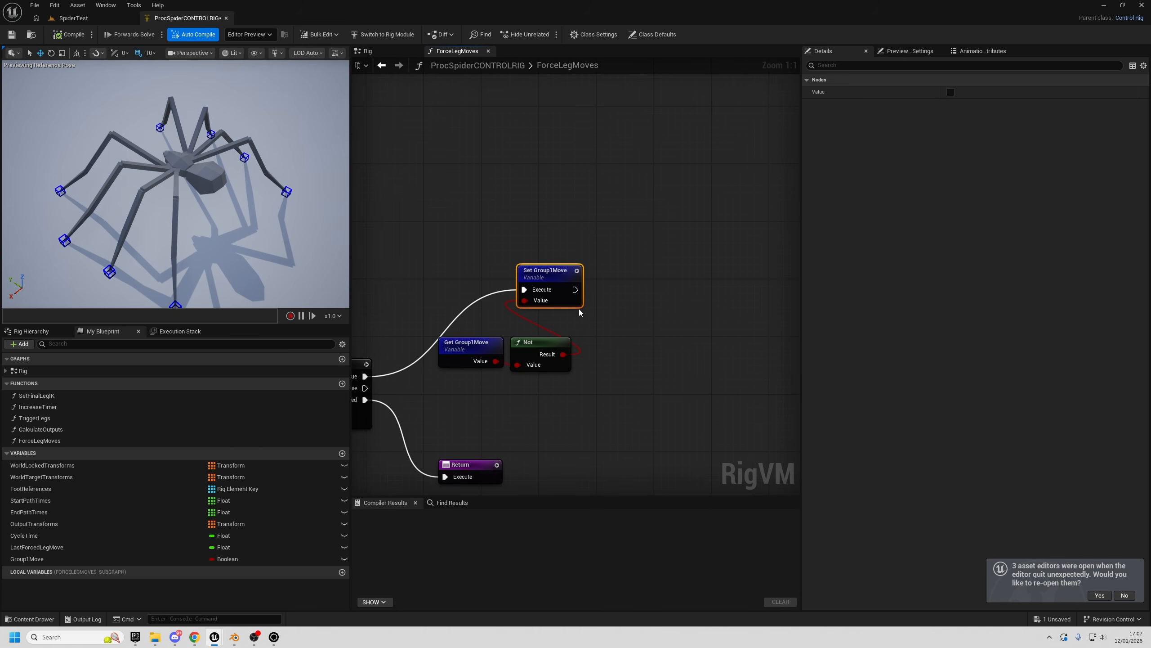
{"action": "left_click_drag", "start_coordinate": [36, 547], "coordinate": [628, 253]}
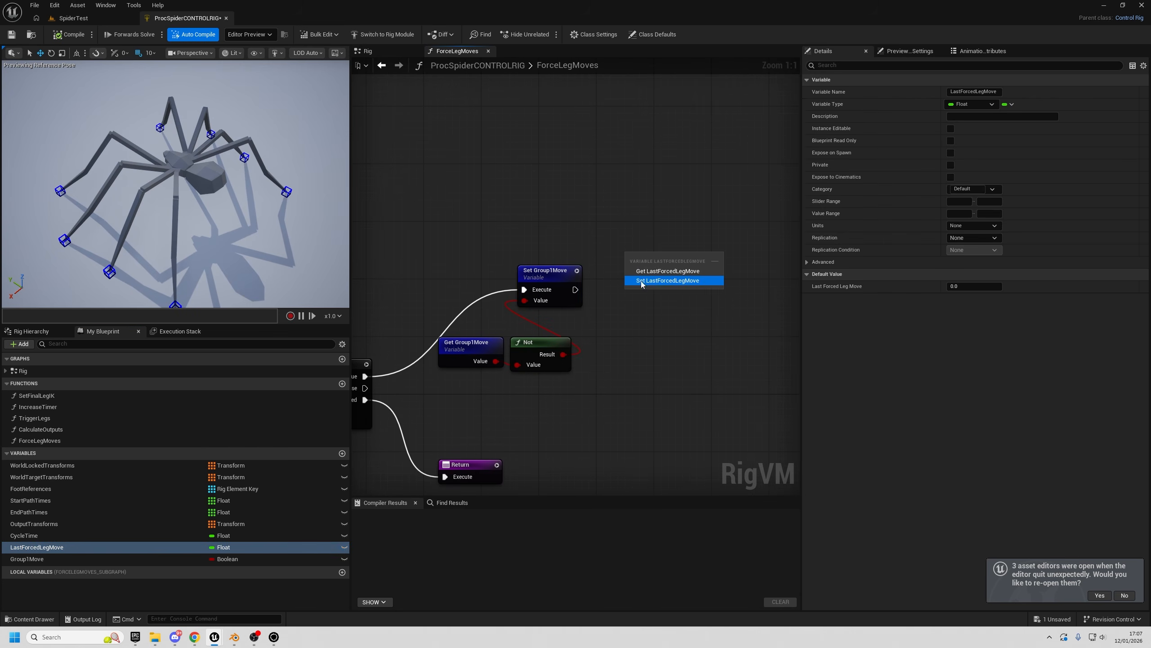
{"action": "left_click", "coordinate": [644, 275]}
{"action": "left_click_drag", "start_coordinate": [575, 289], "coordinate": [677, 271]}
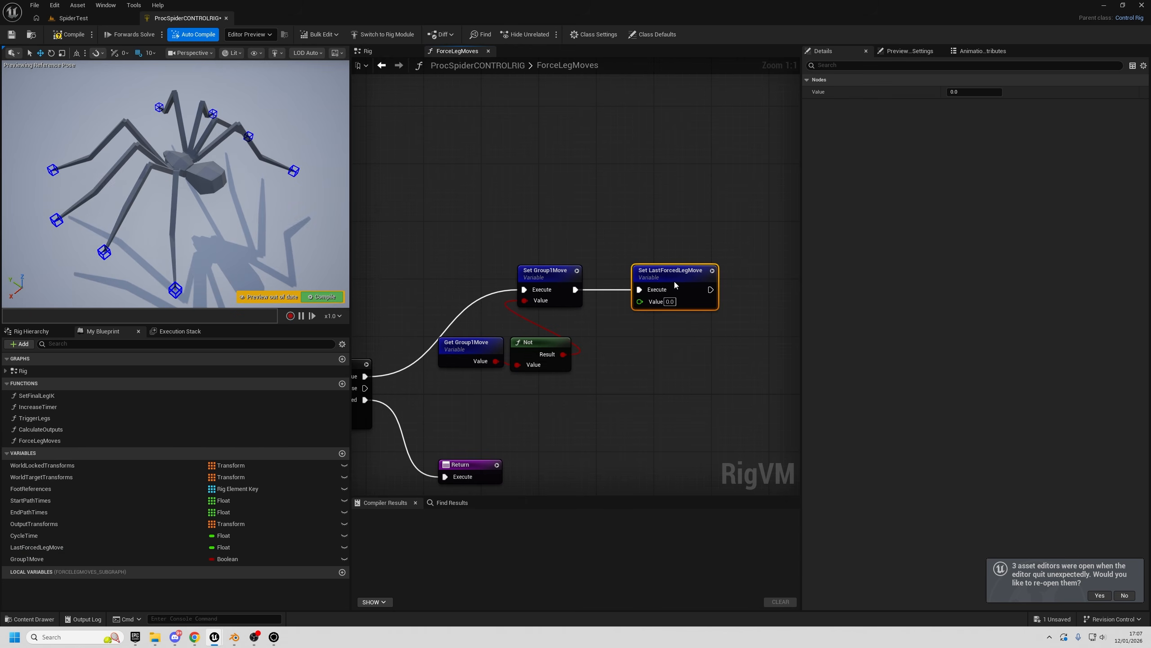
- Duplicate the CycleTime getter and feed it into the Value of Set LastForcedLegMove, moving that setter to make room
{"action": "right_click_drag", "start_coordinate": [606, 403], "coordinate": [507, 242]}
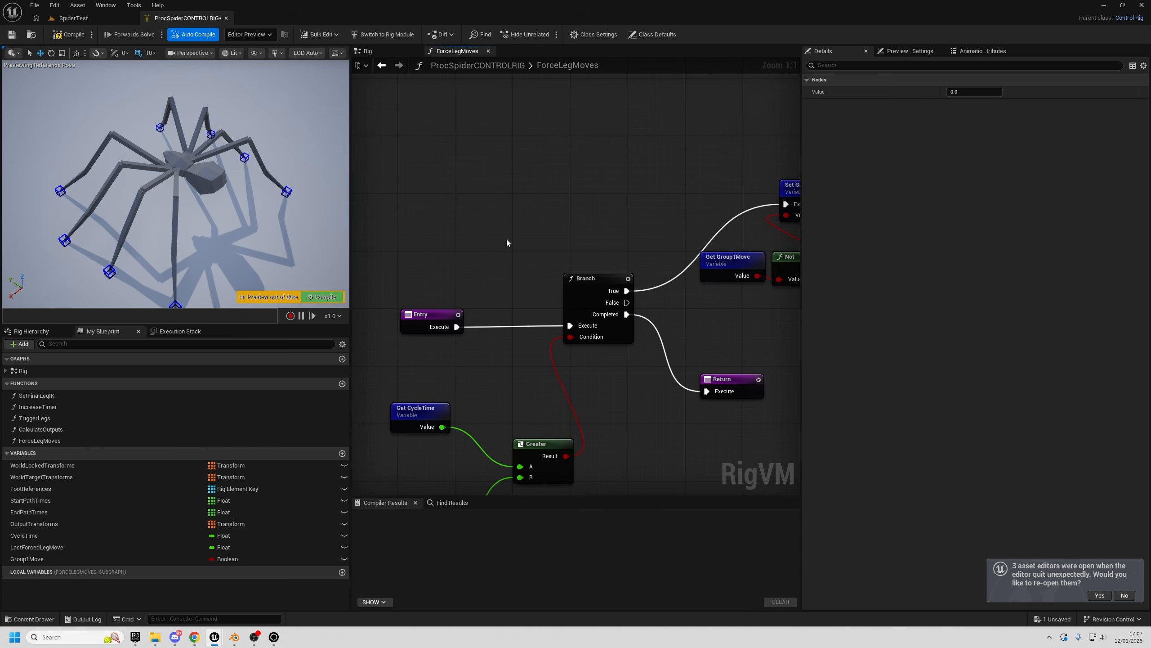
{"action": "right_click_drag", "start_coordinate": [495, 426], "coordinate": [586, 262]}
{"action": "left_click_drag", "start_coordinate": [410, 307], "coordinate": [416, 399]}
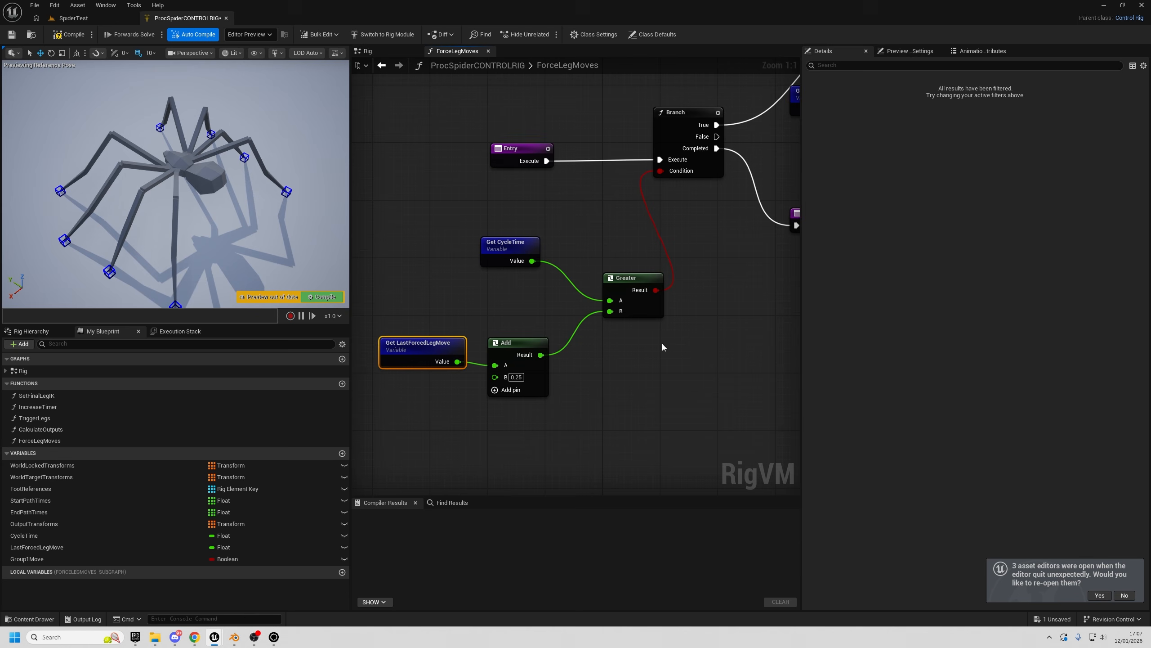
{"action": "right_click_drag", "start_coordinate": [689, 316], "coordinate": [738, 369]}
{"action": "left_click", "coordinate": [563, 305]}
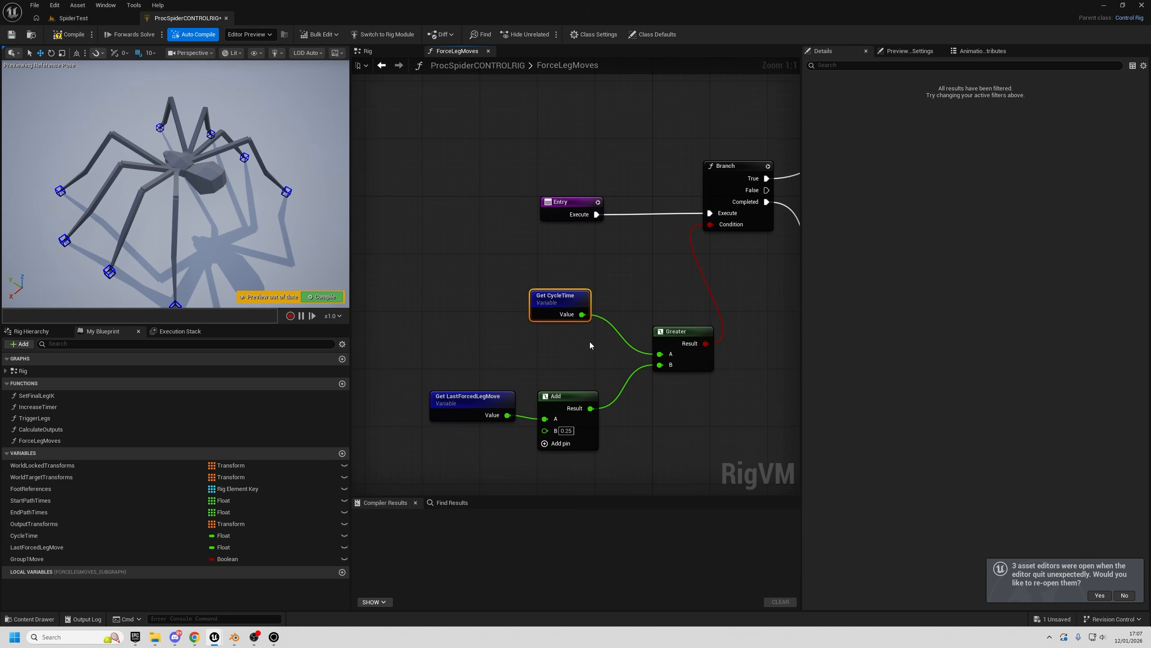
{"action": "right_click_drag", "start_coordinate": [761, 123], "coordinate": [542, 246]}
{"action": "key", "text": "ctrl+v"}
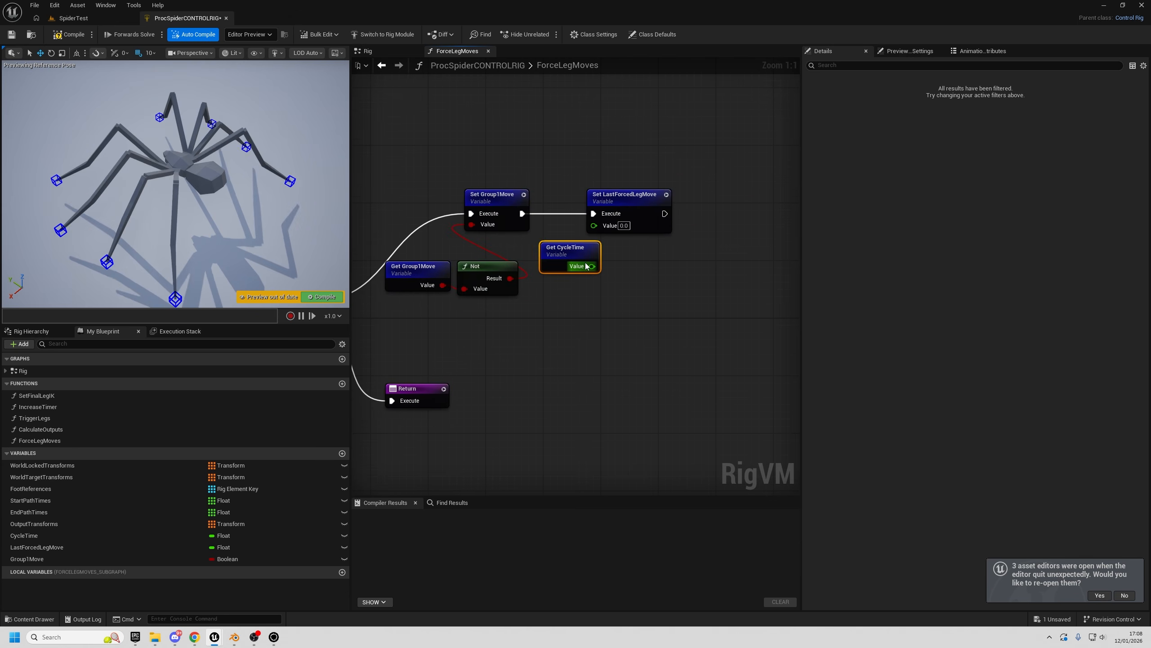
{"action": "left_click_drag", "start_coordinate": [591, 266], "coordinate": [660, 195]}
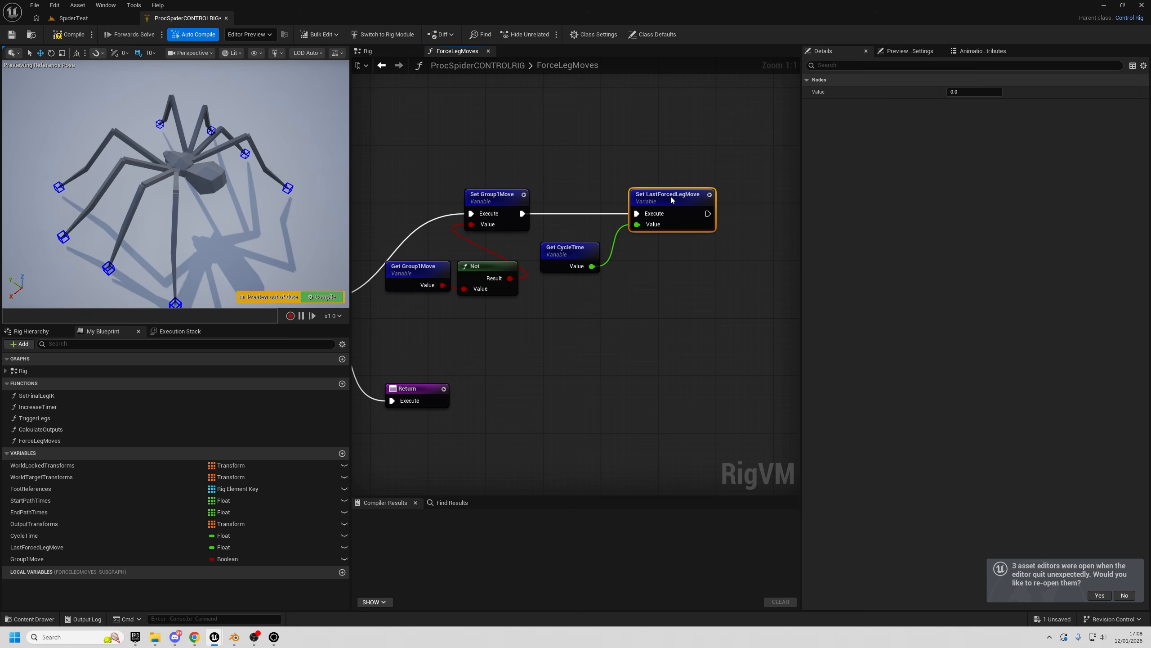
- Review the function's flow through the Branch, the two setters and the Add node's time interval
{"action": "right_click_drag", "start_coordinate": [549, 400], "coordinate": [740, 409]}
{"action": "right_click_drag", "start_coordinate": [570, 357], "coordinate": [750, 319]}
{"action": "left_click_drag", "start_coordinate": [692, 298], "coordinate": [704, 269]}
{"action": "right_click_drag", "start_coordinate": [715, 293], "coordinate": [357, 334]}
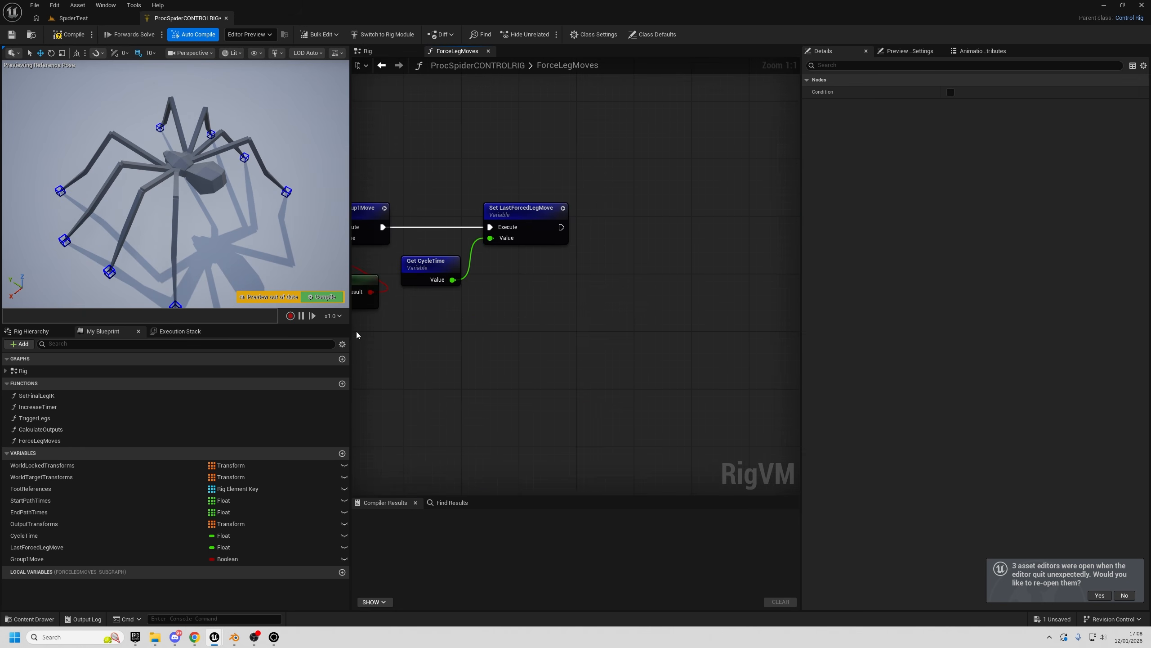
{"action": "right_click_drag", "start_coordinate": [453, 230], "coordinate": [655, 251]}
{"action": "right_click_drag", "start_coordinate": [570, 400], "coordinate": [930, 257]}
{"action": "right_click_drag", "start_coordinate": [501, 391], "coordinate": [502, 373]}
{"action": "left_click", "coordinate": [535, 397]}
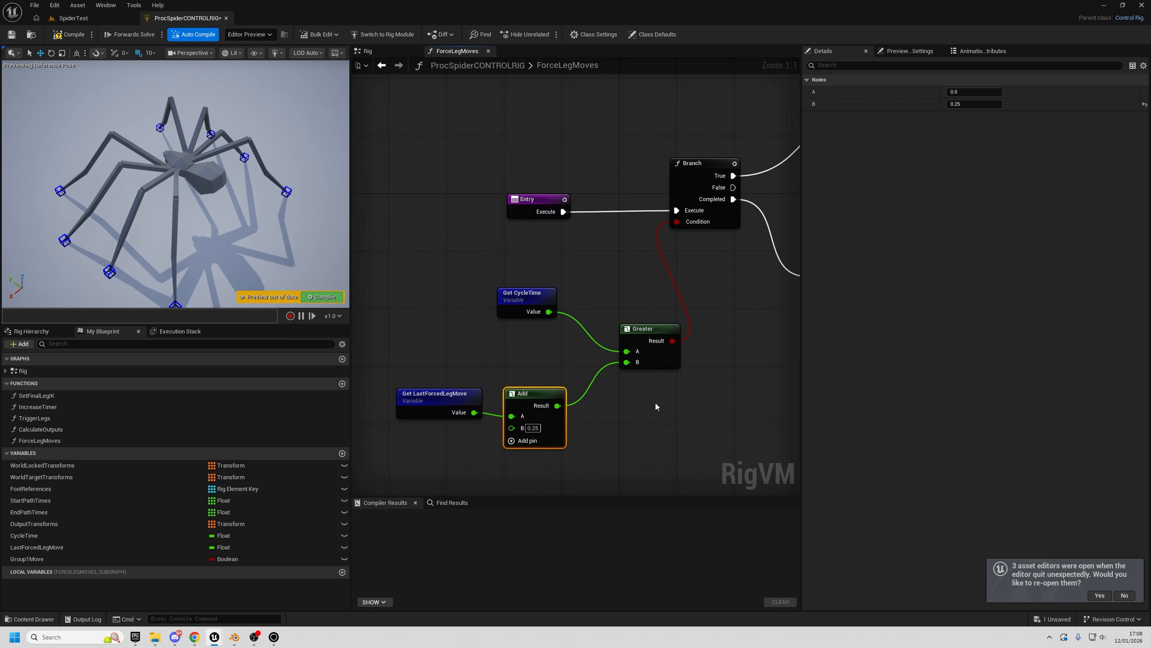
- Add a Print node after Set LastForcedLegMove in the execution chain
{"action": "right_click_drag", "start_coordinate": [657, 404], "coordinate": [472, 491]}
{"action": "right_click_drag", "start_coordinate": [728, 312], "coordinate": [460, 368]}
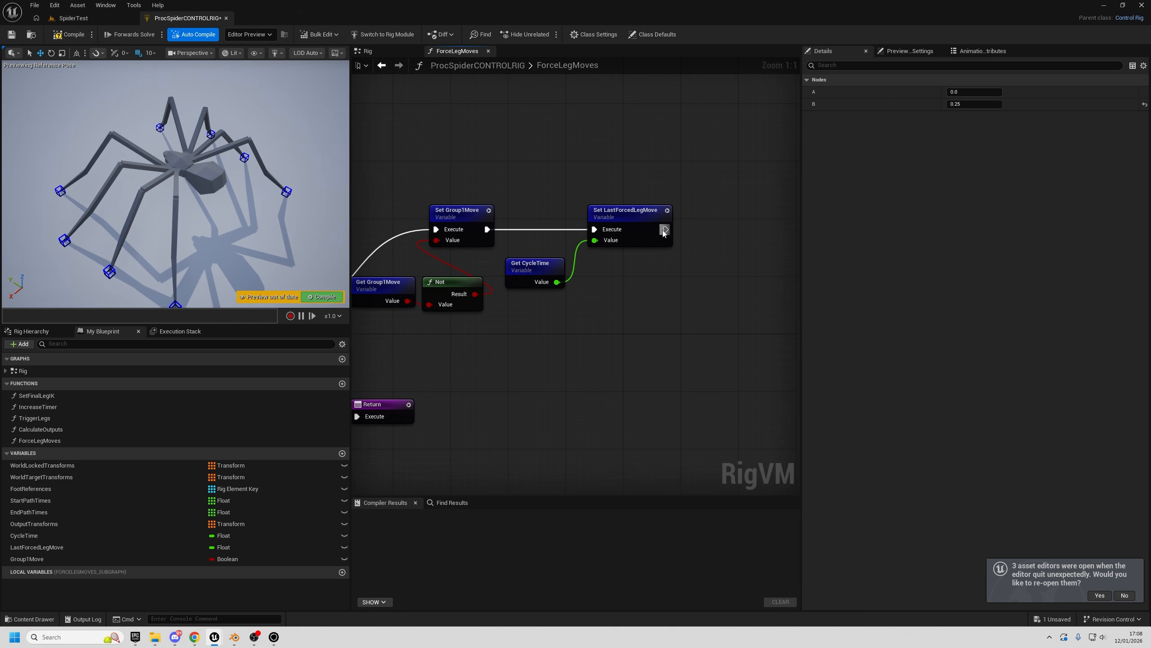
{"action": "left_click_drag", "start_coordinate": [665, 230], "coordinate": [711, 235]}
{"action": "type", "text": "print"}
{"action": "key", "text": "Return"}
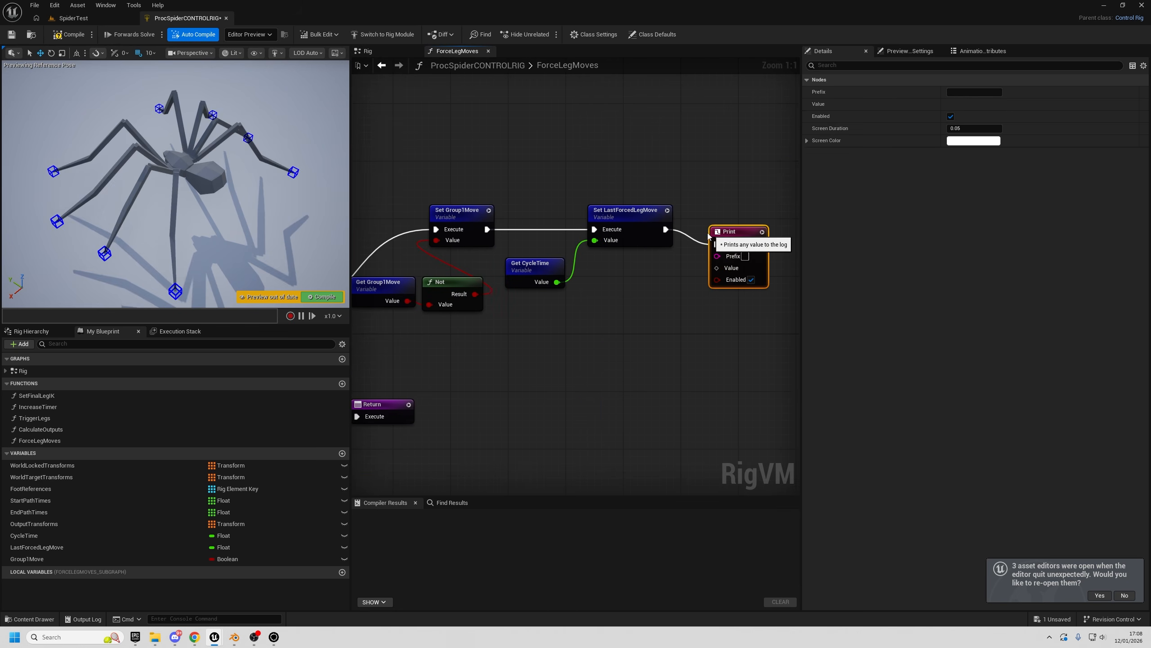
- Duplicate the Group1Move getter beside the Print node and connect it to the Print Value input
{"action": "right_click_drag", "start_coordinate": [372, 271], "coordinate": [431, 259]}
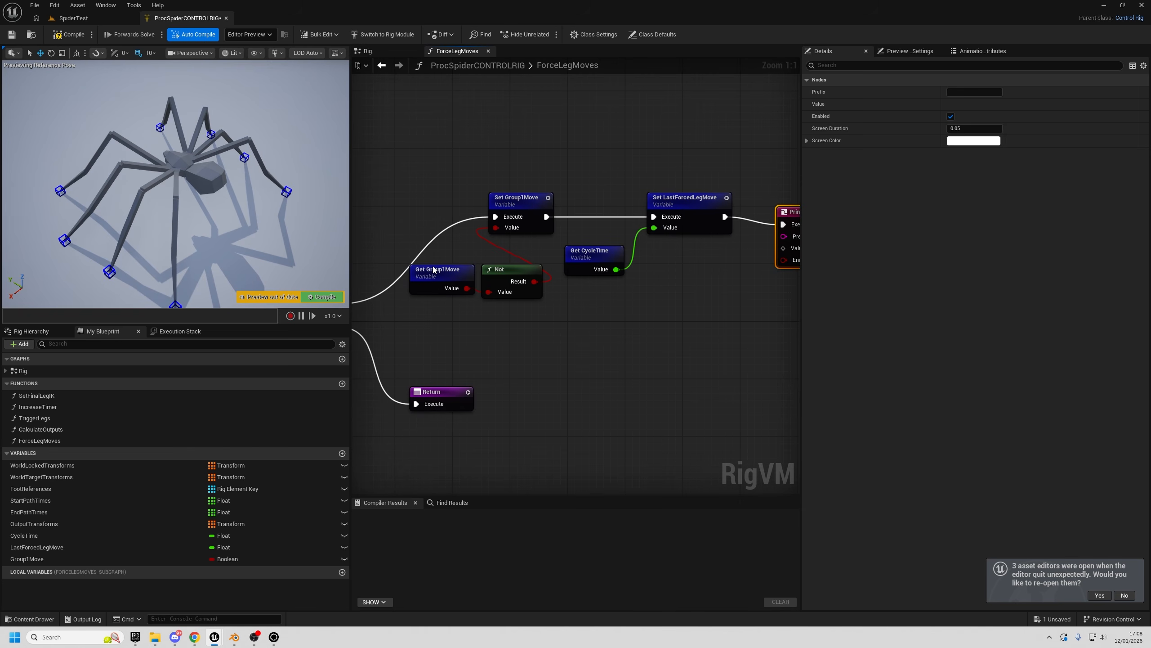
{"action": "left_click", "coordinate": [434, 267]}
{"action": "key", "text": "ctrl+c"}
{"action": "right_click_drag", "start_coordinate": [615, 328], "coordinate": [483, 333]}
{"action": "key", "text": "ctrl+v"}
{"action": "left_click_drag", "start_coordinate": [619, 327], "coordinate": [678, 216]}
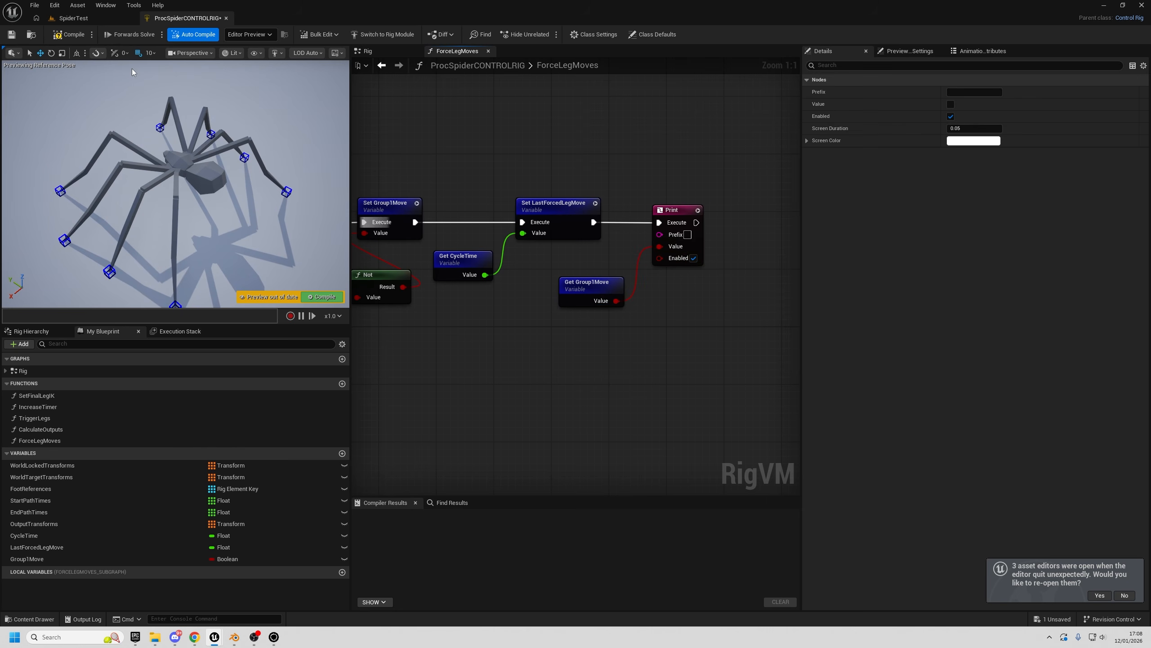
- Compile and save the control rig, and move the new Group1Move getter closer to the Print node
{"action": "left_click", "coordinate": [66, 35]}
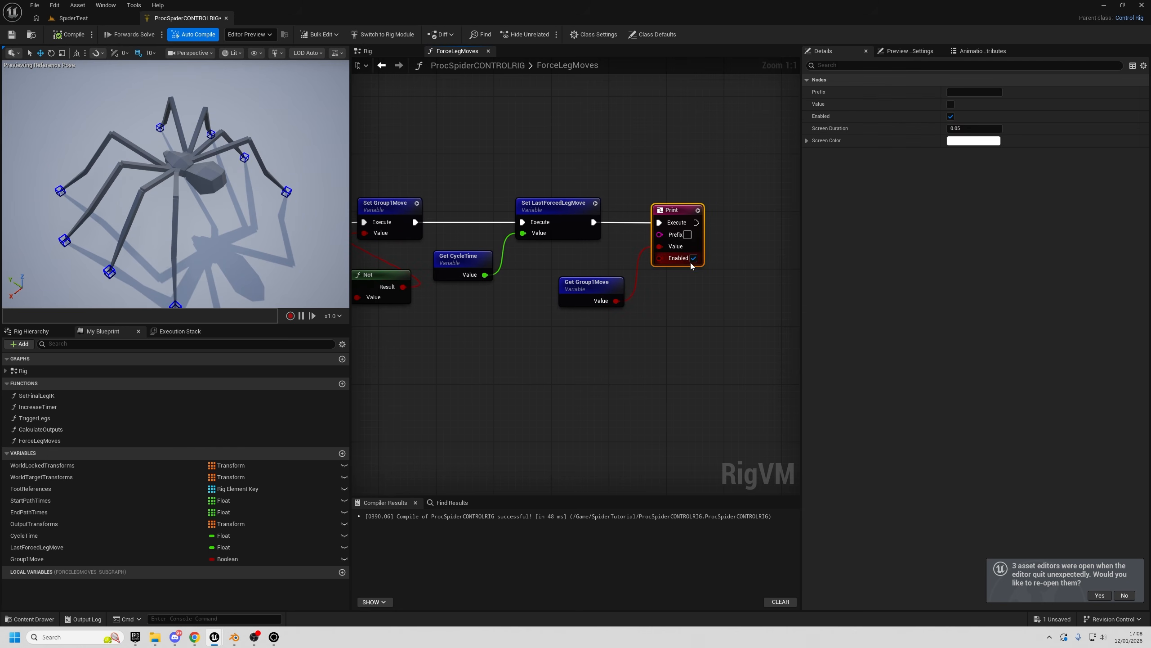
{"action": "left_click", "coordinate": [16, 37]}
{"action": "right_click_drag", "start_coordinate": [679, 339], "coordinate": [703, 368]}
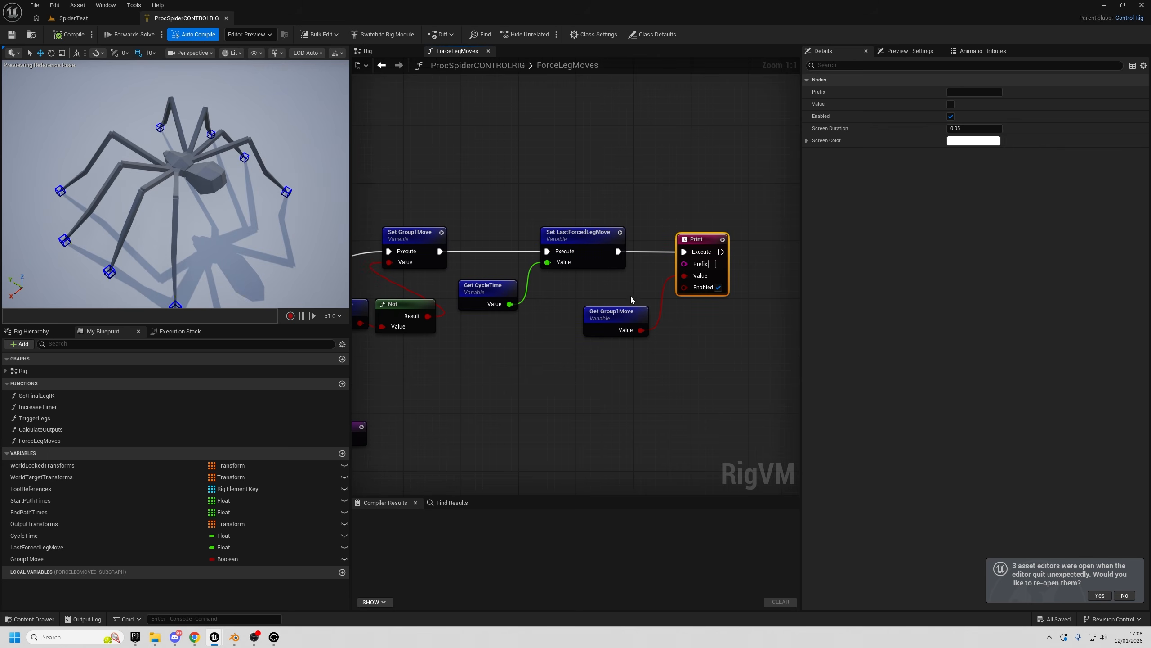
{"action": "left_click_drag", "start_coordinate": [612, 325], "coordinate": [621, 309]}
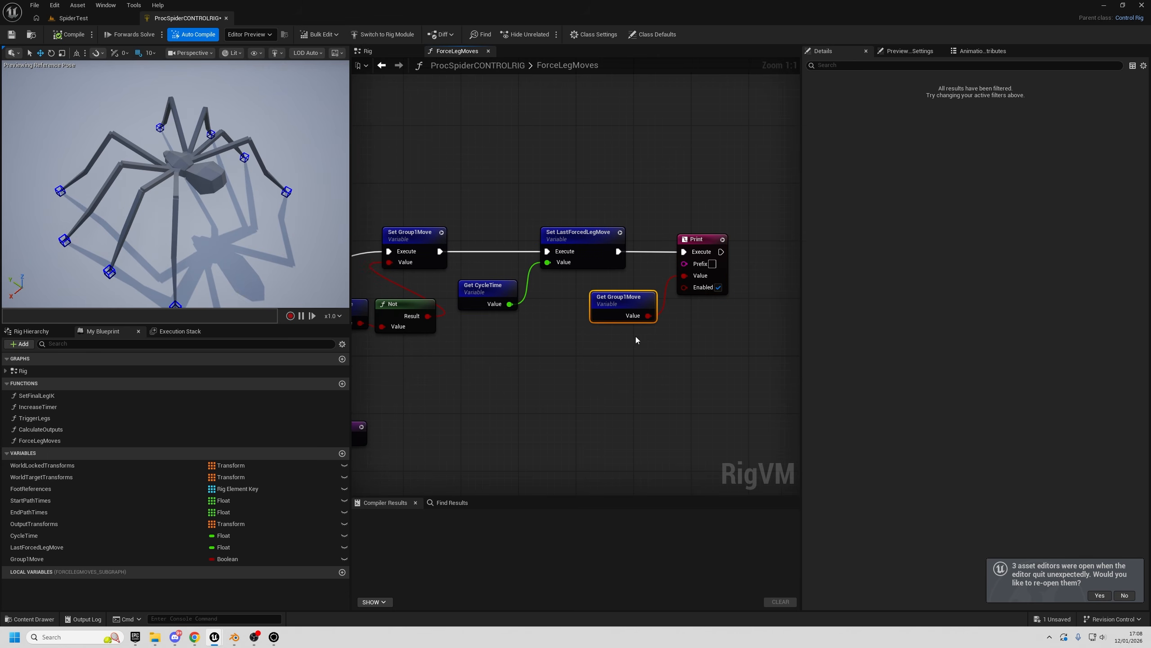
- Insert the ForceLegMoves function between IncreaseTimer and TriggerLegs in the main Rig graph
{"action": "right_click_drag", "start_coordinate": [544, 363], "coordinate": [677, 330]}
{"action": "left_click", "coordinate": [376, 55]}
{"action": "right_click_drag", "start_coordinate": [539, 270], "coordinate": [563, 257]}
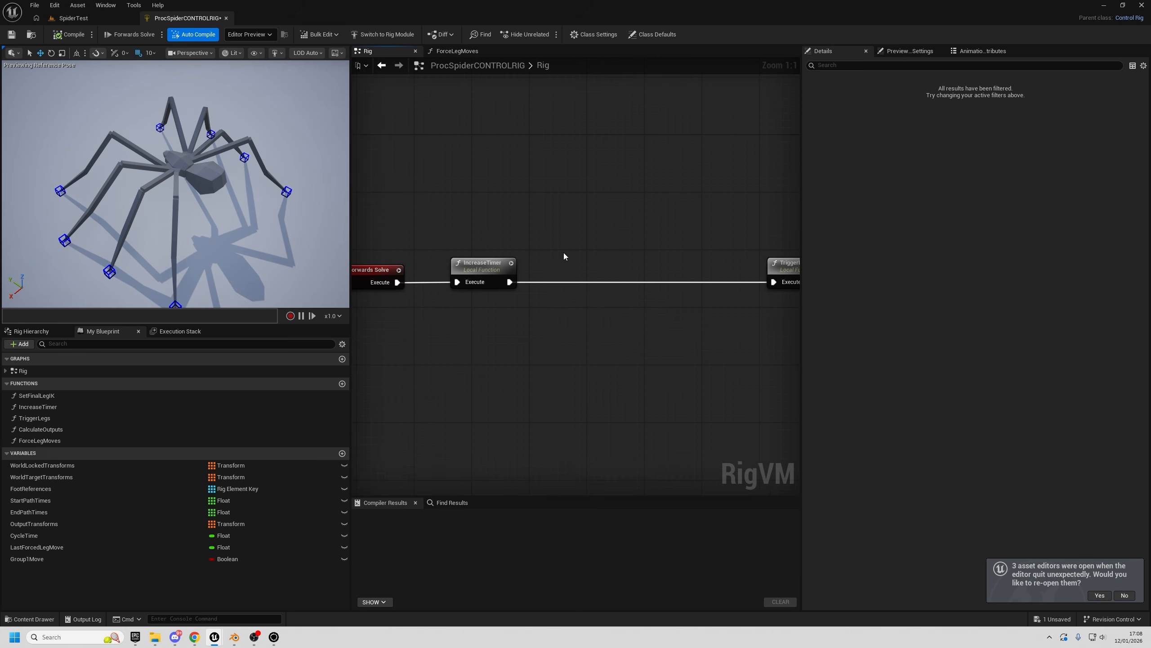
{"action": "left_click_drag", "start_coordinate": [45, 440], "coordinate": [604, 265]}
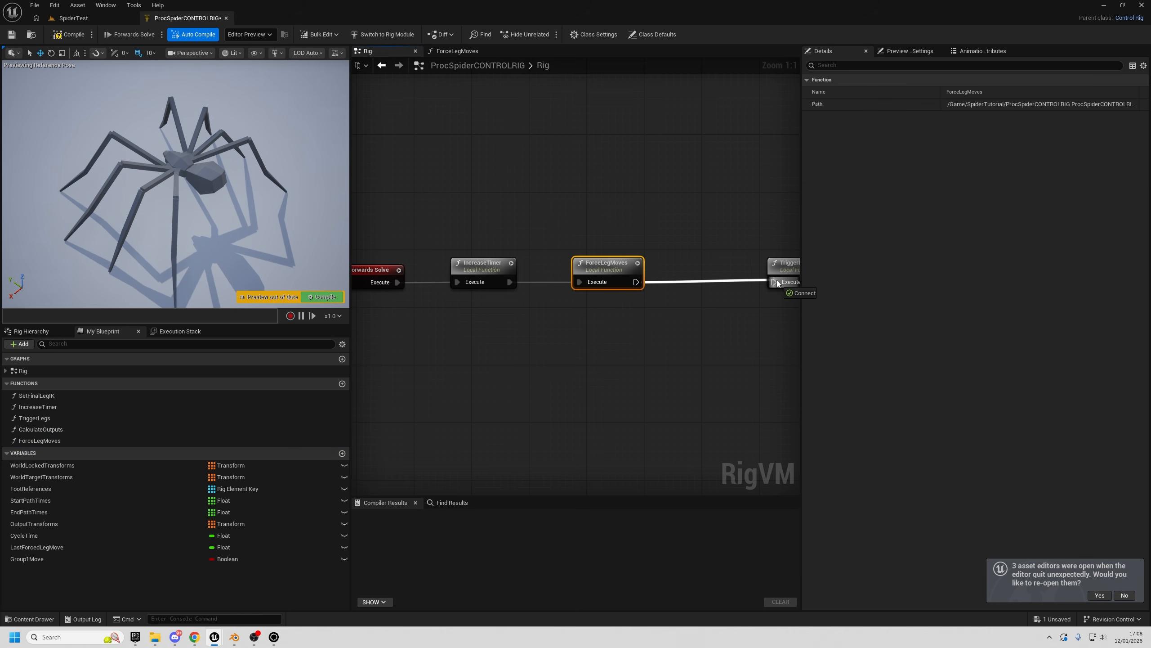
{"action": "left_click_drag", "start_coordinate": [776, 280], "coordinate": [775, 281]}
- Playtest the SpiderTest level and walk the spider forward to check the printed Group1Move value
{"action": "left_click", "coordinate": [67, 18]}
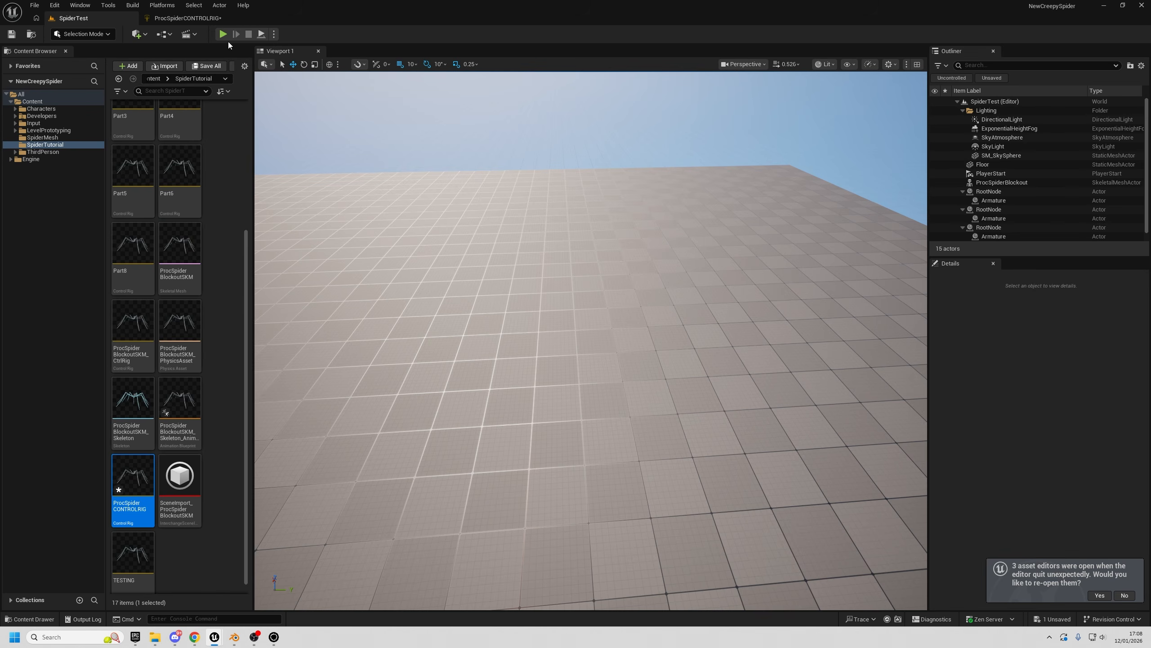
{"action": "left_click", "coordinate": [223, 35]}
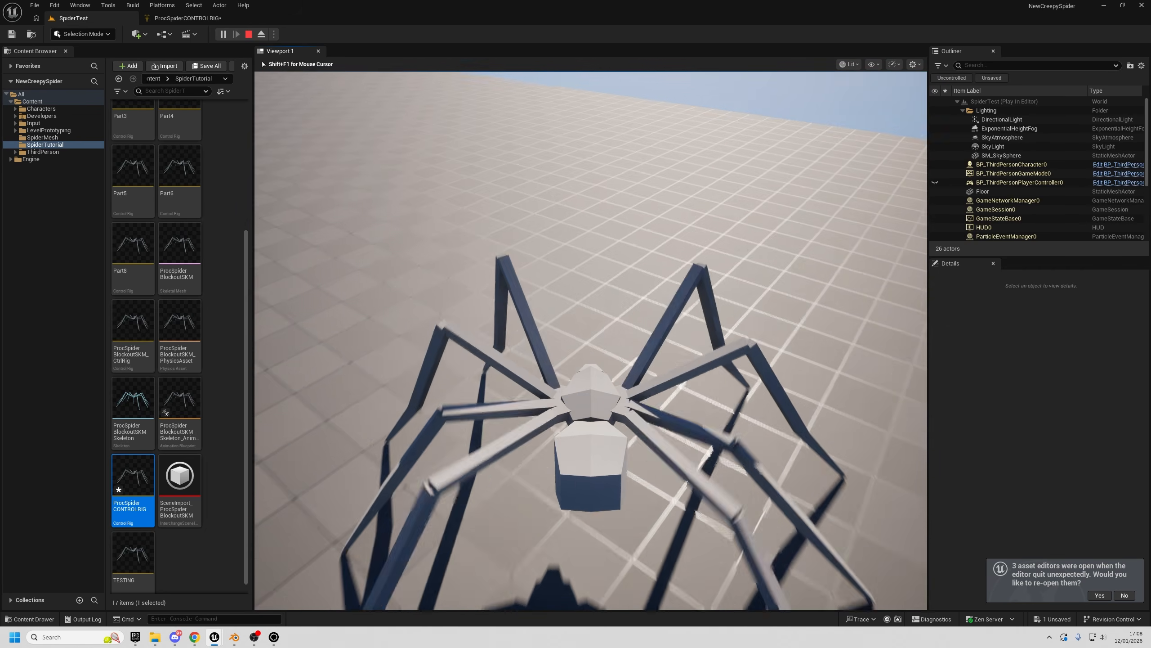
{"action": "key", "text": "w"}
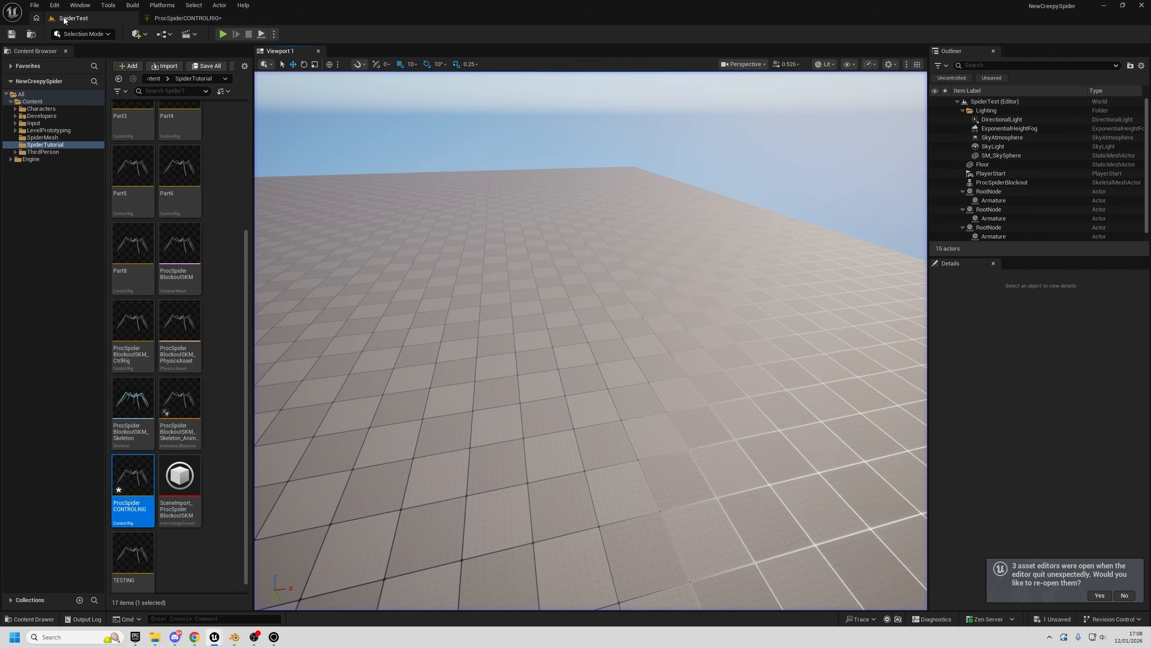
- Return to the control rig and open the ForceLegMoves function graph
{"action": "left_click", "coordinate": [188, 18]}
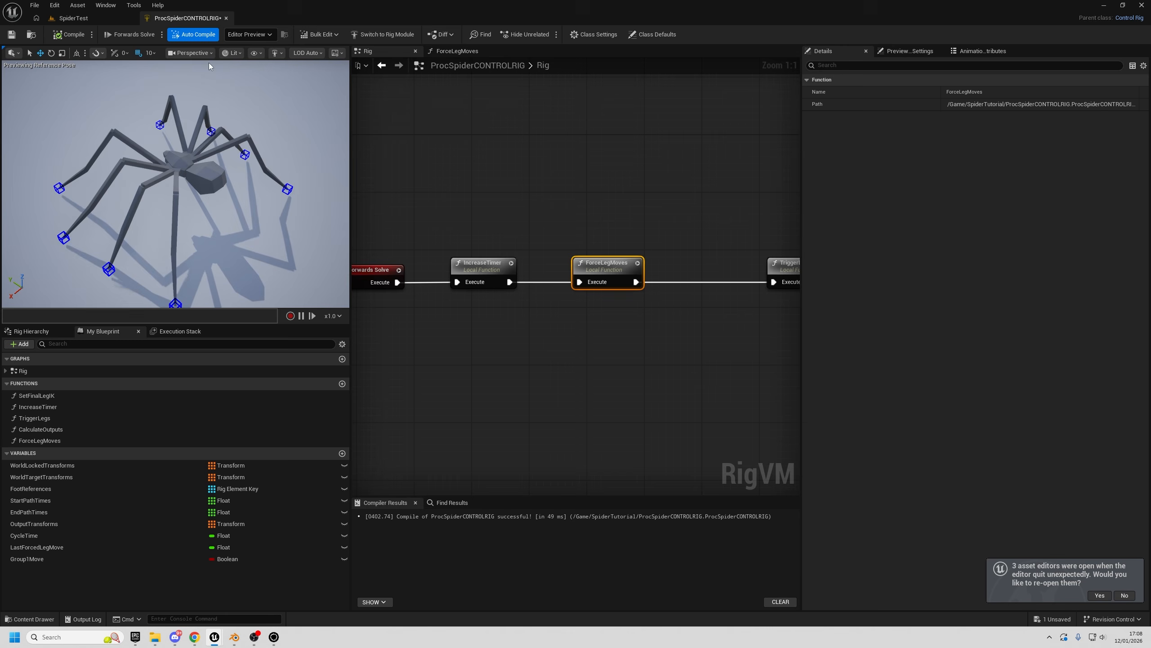
{"action": "right_click_drag", "start_coordinate": [617, 178], "coordinate": [436, 165]}
{"action": "double_click", "coordinate": [433, 253]}
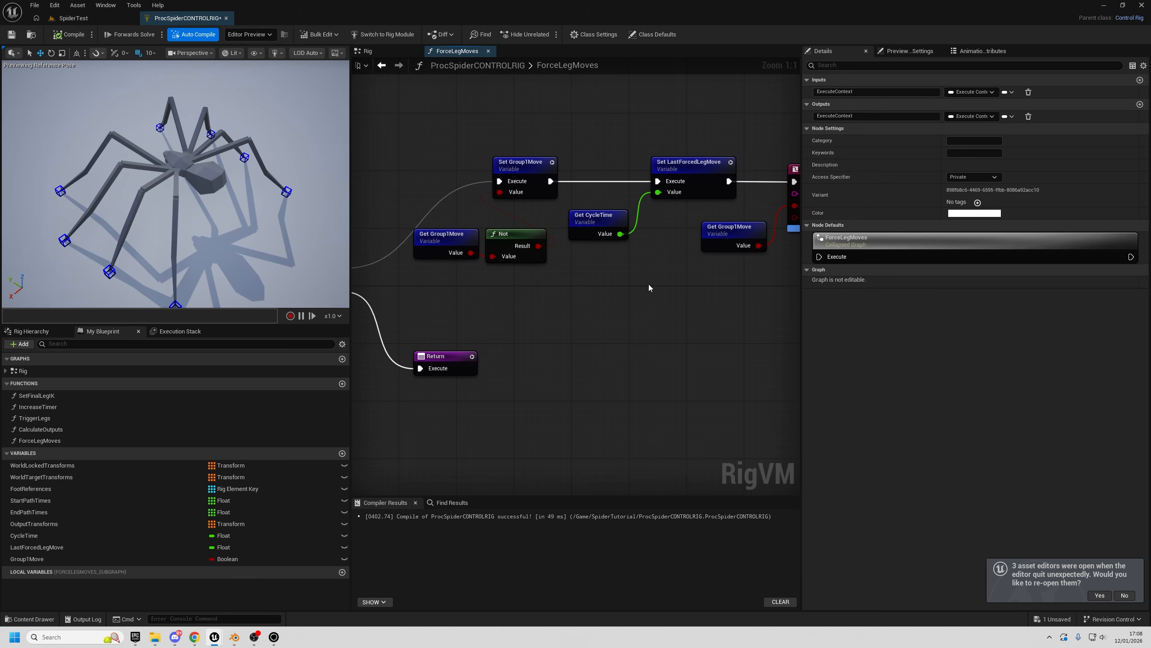
- Set the Print node's screen duration to about 0.818 in ForceLegMoves and compile the control rig
{"action": "left_click_drag", "start_coordinate": [645, 148], "coordinate": [559, 313]}
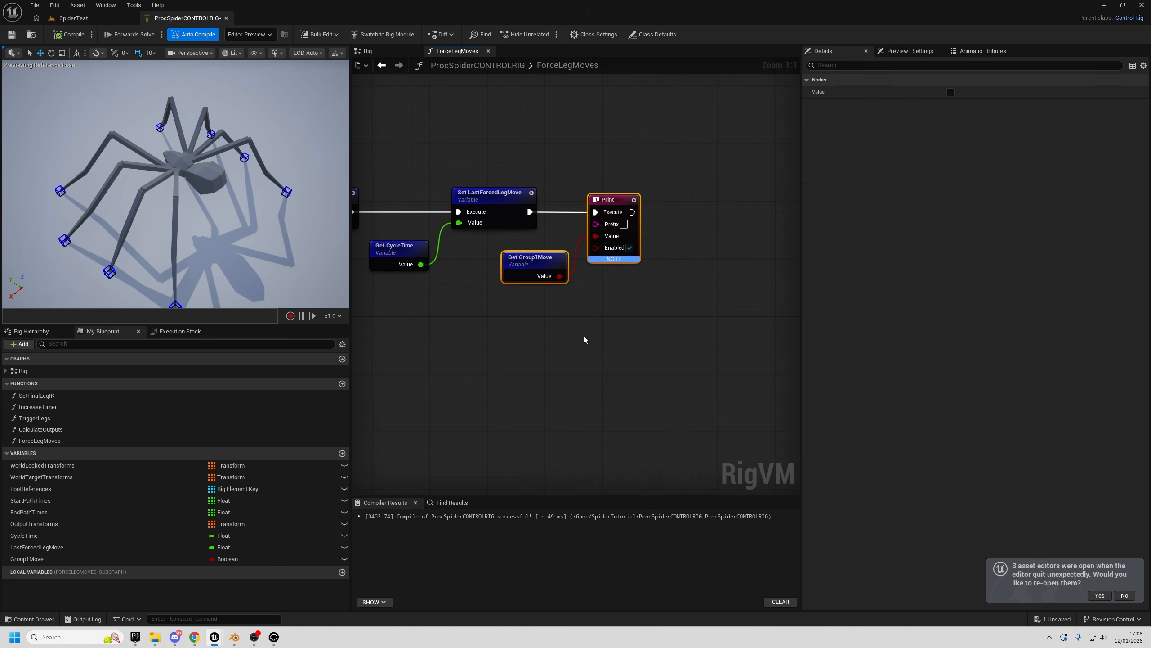
{"action": "left_click_drag", "start_coordinate": [652, 387], "coordinate": [622, 152]}
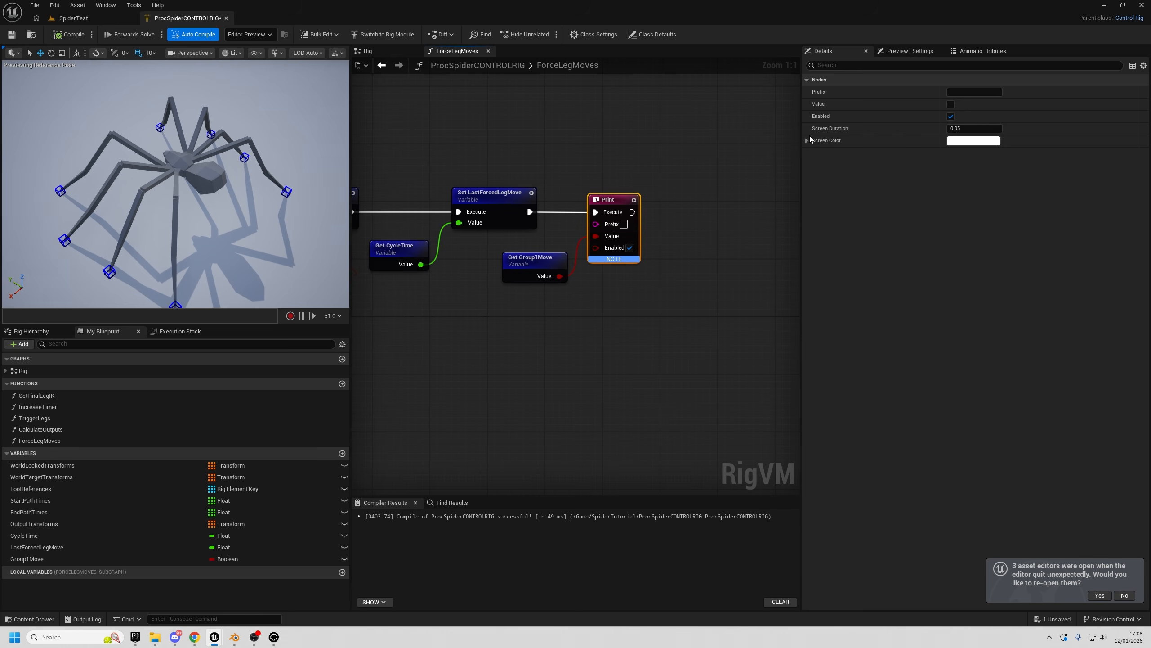
{"action": "left_click_drag", "start_coordinate": [958, 129], "coordinate": [992, 129]}
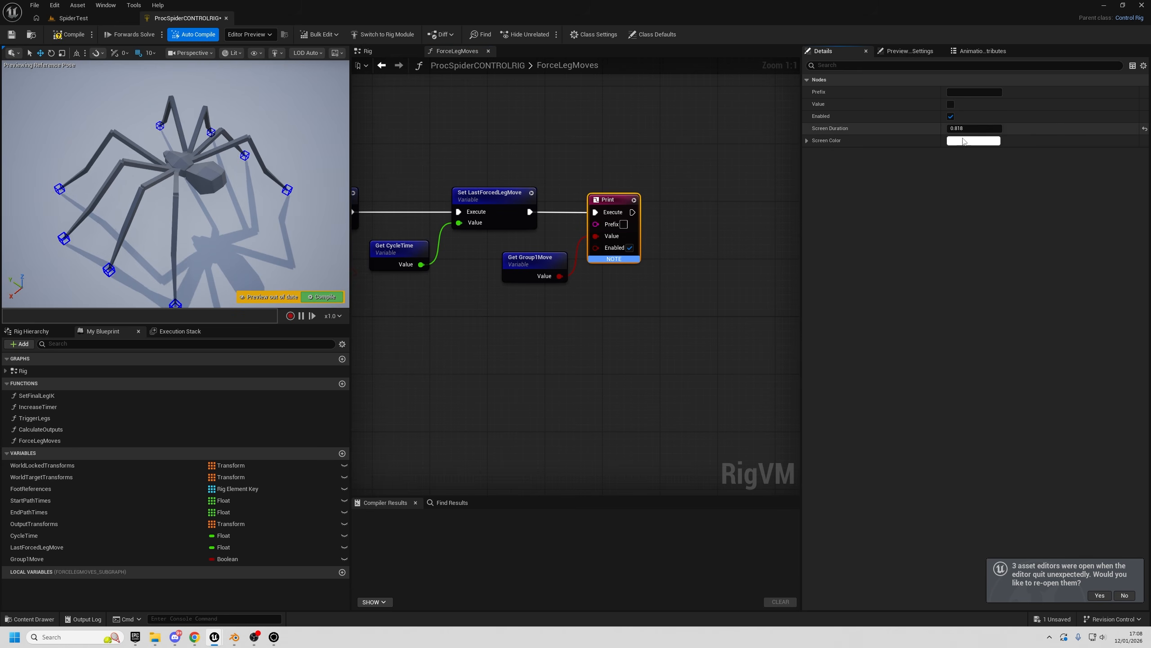
{"action": "left_click", "coordinate": [67, 34]}
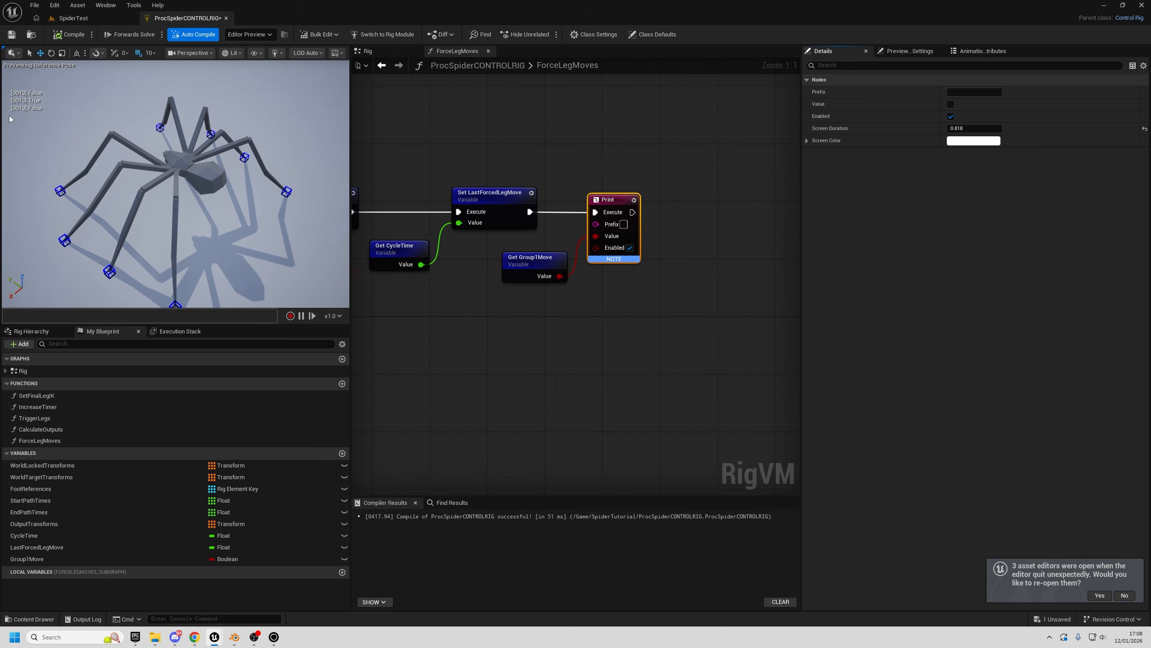
- Delete the Print node and its attached Group1Move getter from ForceLegMoves, and recompile the control rig
{"action": "left_click_drag", "start_coordinate": [668, 194], "coordinate": [555, 358]}
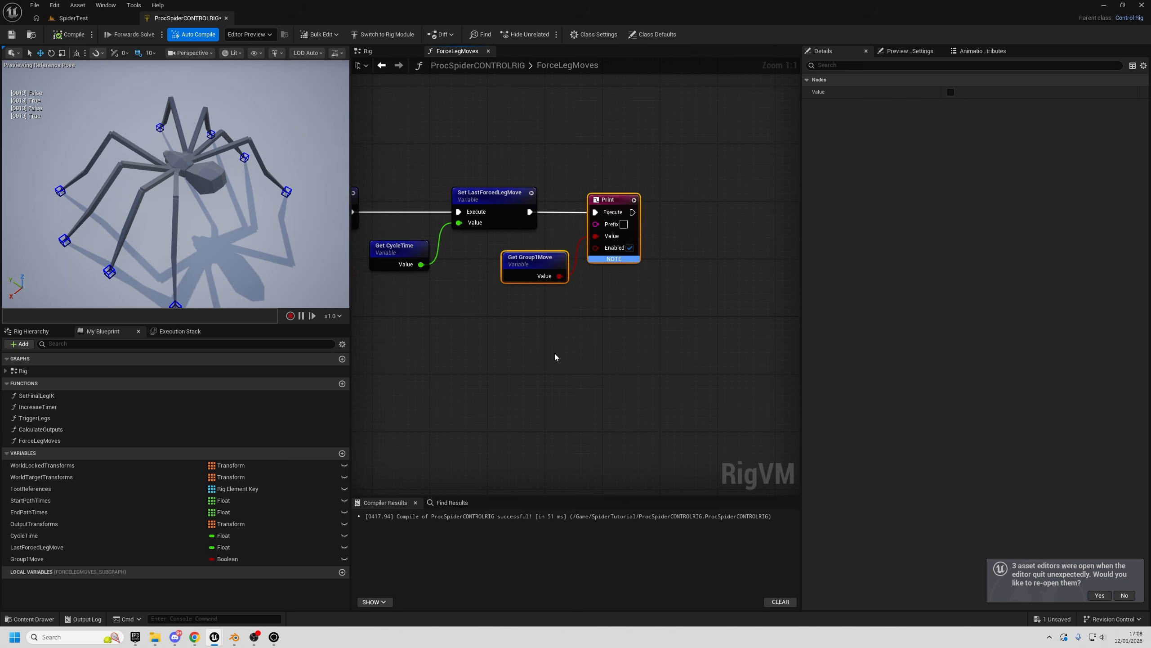
{"action": "key", "text": "Delete"}
{"action": "right_click_drag", "start_coordinate": [483, 319], "coordinate": [530, 322]}
{"action": "left_click", "coordinate": [76, 36]}
- Review the ForceLegMoves graph from the Entry and Branch nodes through the Group1Move and LastForcedLegMove setters
{"action": "right_click_drag", "start_coordinate": [583, 368], "coordinate": [750, 403]}
{"action": "right_click_drag", "start_coordinate": [143, 208], "coordinate": [109, 229]}
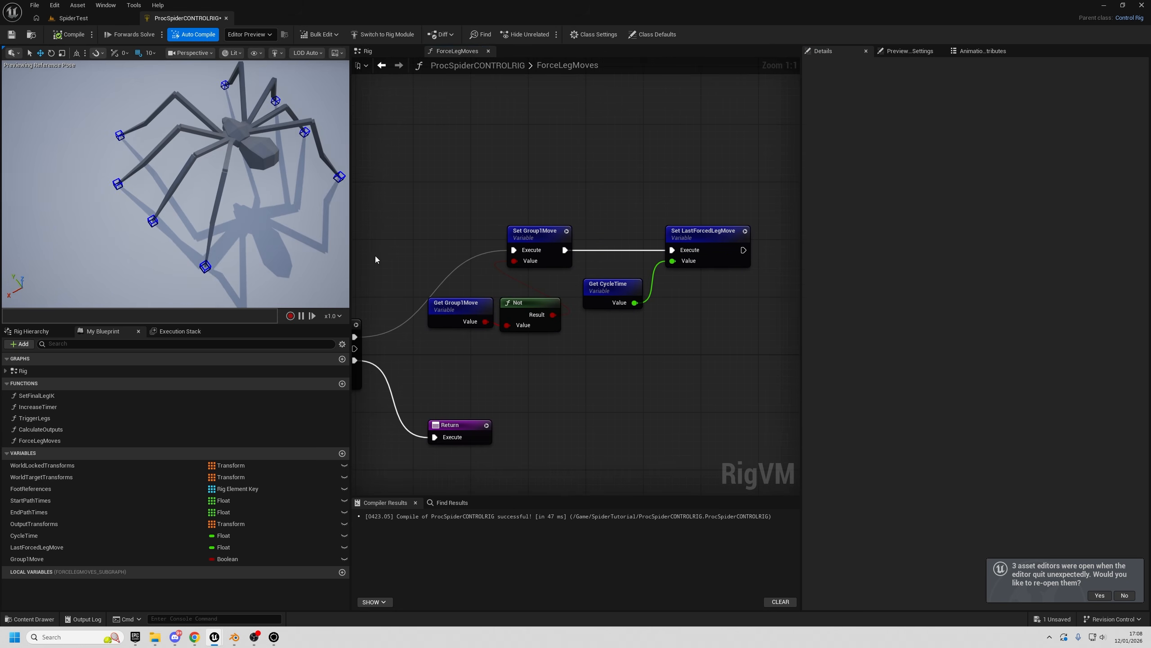
{"action": "right_click_drag", "start_coordinate": [639, 356], "coordinate": [419, 375]}
{"action": "right_click_drag", "start_coordinate": [583, 376], "coordinate": [584, 361]}
{"action": "scroll", "coordinate": [583, 361], "scroll_direction": "down", "scroll_amount": 3}
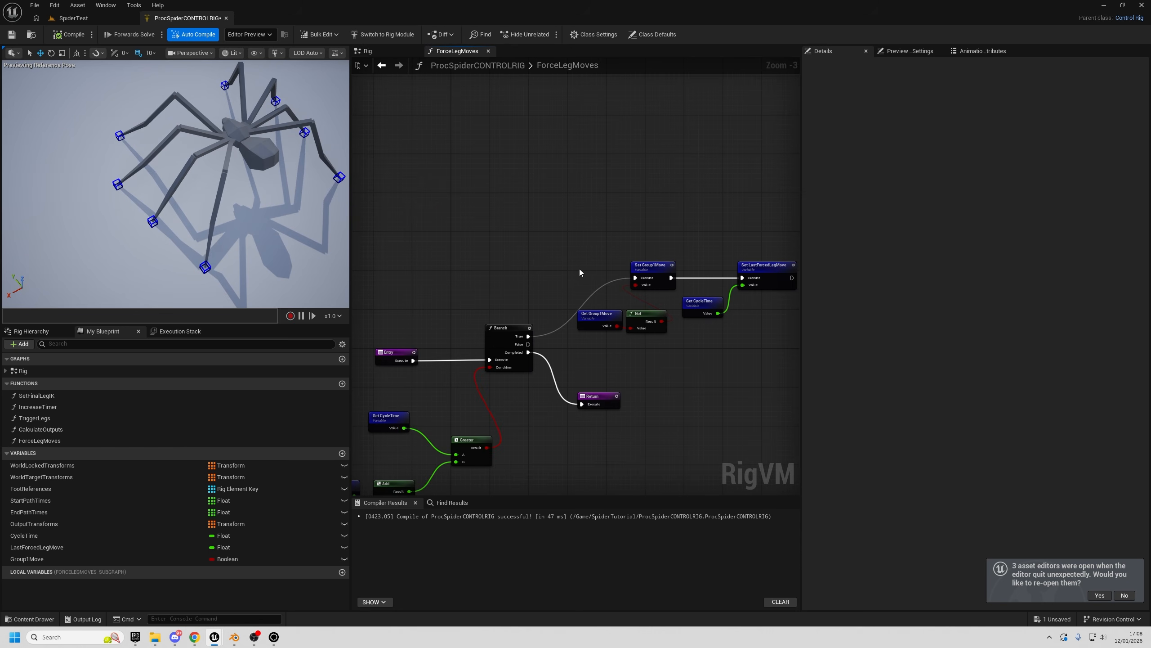
{"action": "right_click_drag", "start_coordinate": [579, 273], "coordinate": [450, 287]}
{"action": "left_click_drag", "start_coordinate": [463, 226], "coordinate": [698, 374]}
{"action": "right_click_drag", "start_coordinate": [698, 374], "coordinate": [535, 377]}
{"action": "left_click", "coordinate": [634, 263]}
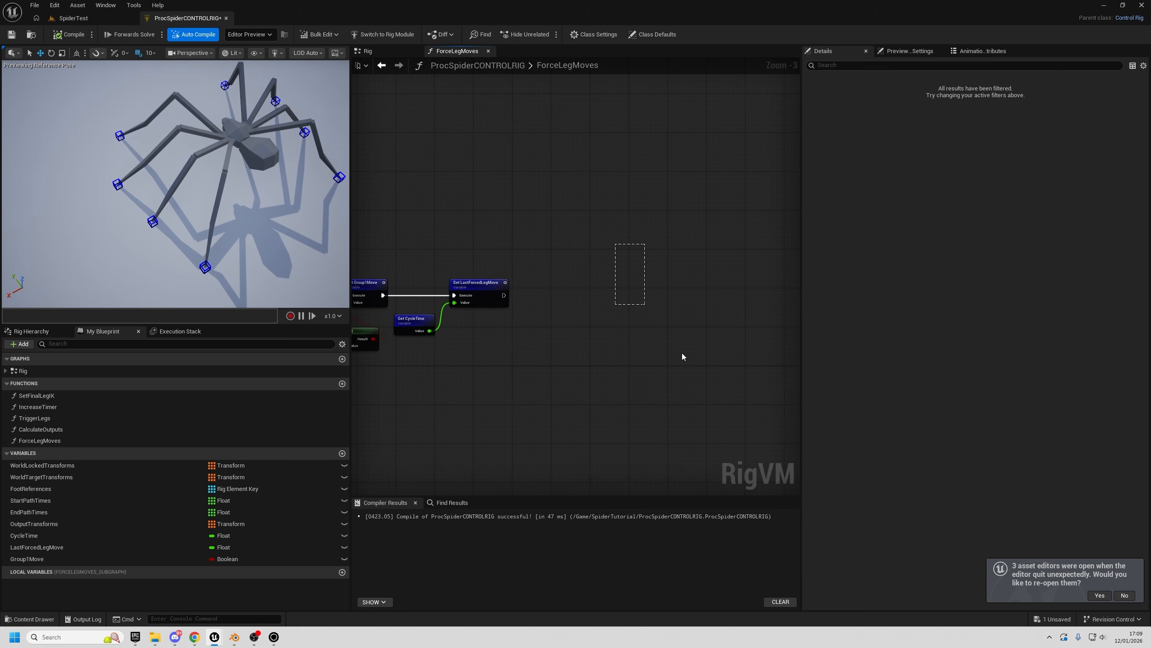
- Go back to the main Rig graph and open the TriggerLegs function
{"action": "left_click", "coordinate": [382, 52]}
{"action": "left_click", "coordinate": [619, 257]}
{"action": "left_click", "coordinate": [624, 350]}
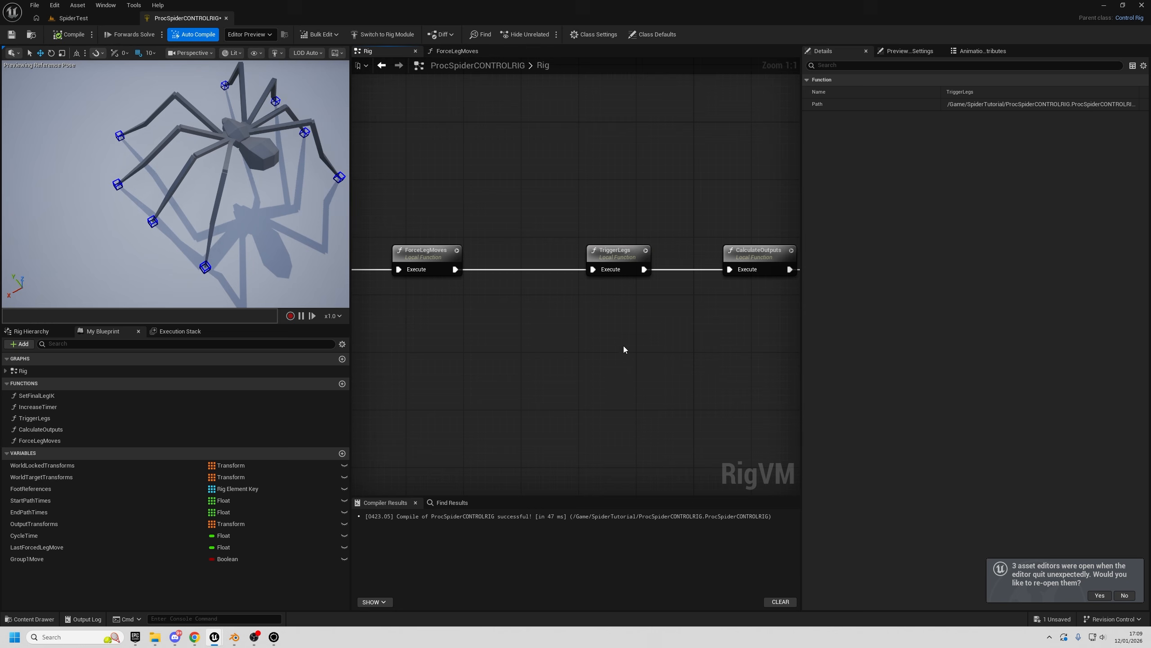
{"action": "double_click", "coordinate": [603, 259]}
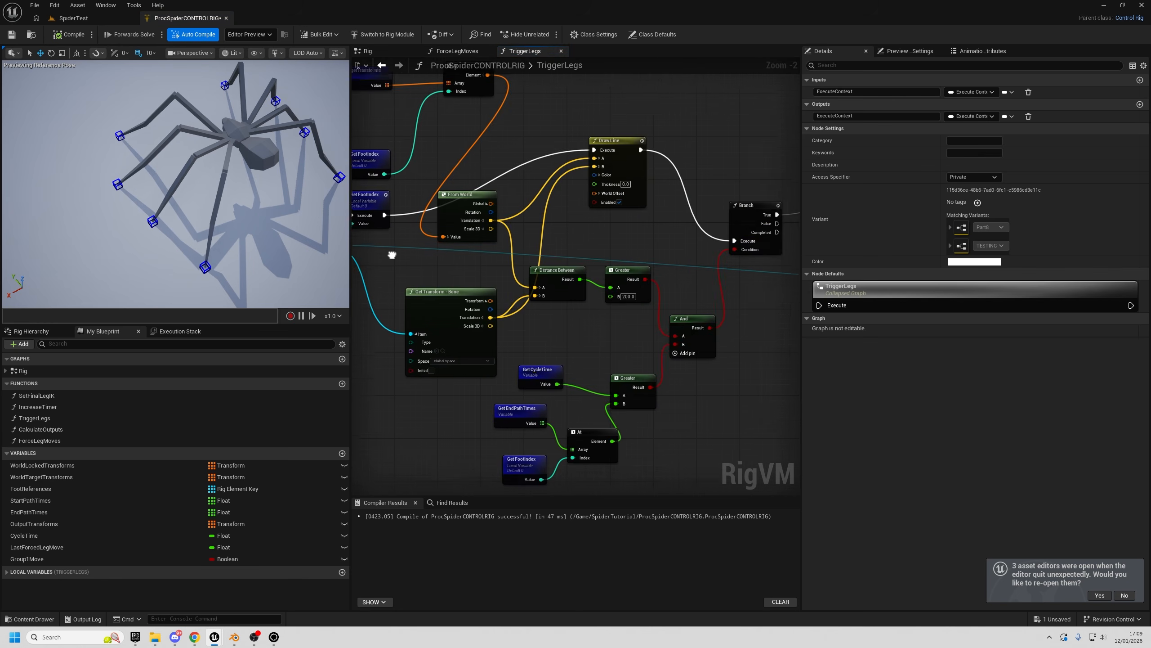
- Examine the TriggerLegs nodes that loop over the feet and compare world target transforms with bone positions
{"action": "right_click_drag", "start_coordinate": [408, 236], "coordinate": [788, 299]}
{"action": "right_click_drag", "start_coordinate": [553, 293], "coordinate": [734, 292]}
{"action": "scroll", "coordinate": [442, 208], "scroll_direction": "up", "scroll_amount": 3}
{"action": "right_click_drag", "start_coordinate": [663, 346], "coordinate": [527, 337]}
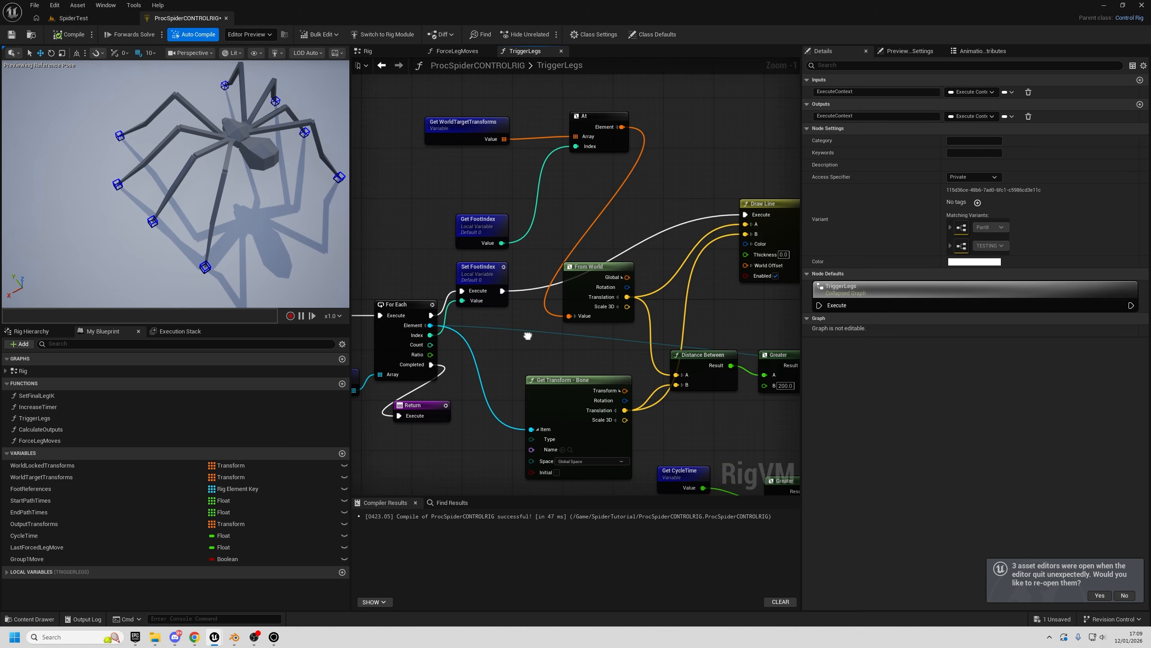
{"action": "right_click_drag", "start_coordinate": [667, 321], "coordinate": [622, 301]}
{"action": "left_click_drag", "start_coordinate": [552, 249], "coordinate": [559, 255]}
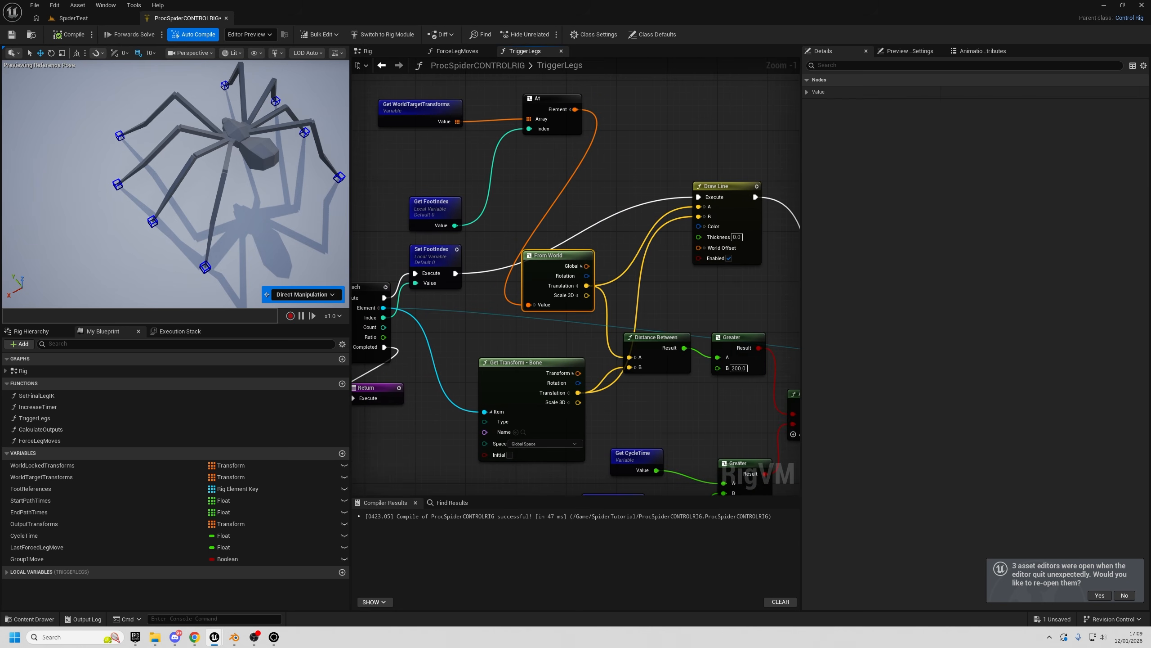
{"action": "right_click_drag", "start_coordinate": [559, 256], "coordinate": [680, 307]}
{"action": "left_click", "coordinate": [541, 161]}
{"action": "middle_click_drag", "start_coordinate": [226, 172], "coordinate": [218, 204]}
{"action": "left_click_drag", "start_coordinate": [218, 204], "coordinate": [255, 203], "text": "alt"}
{"action": "right_click_drag", "start_coordinate": [647, 314], "coordinate": [615, 278]}
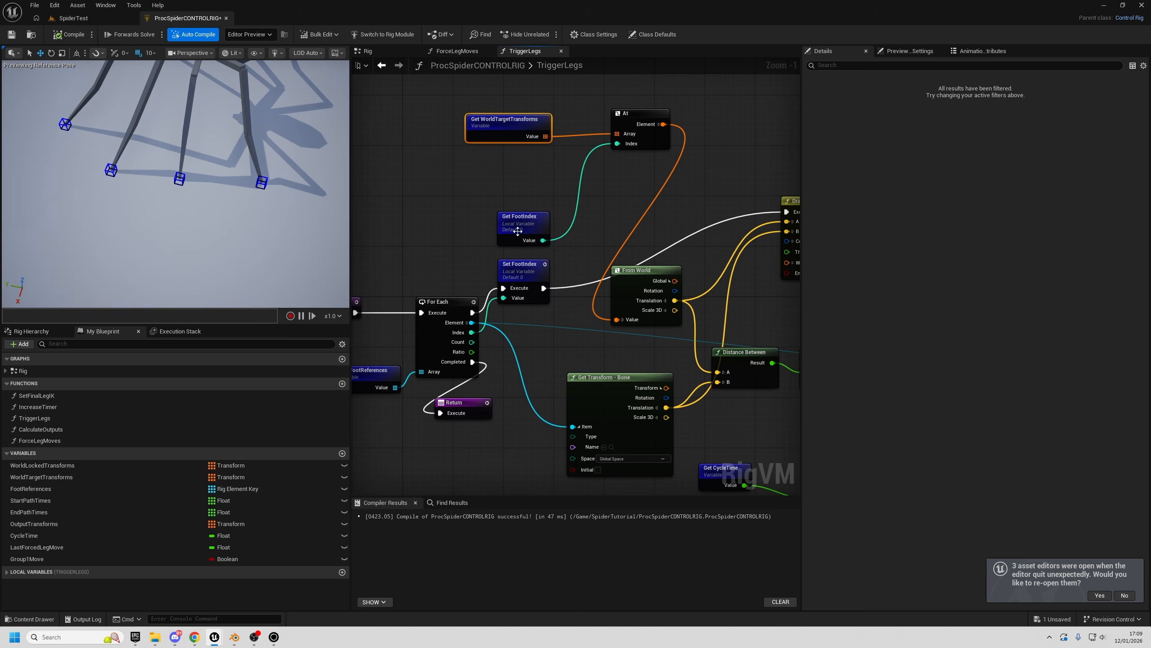
- Tidy the TriggerLegs graph by moving the FootIndex getter closer to WorldTargetTransforms and the FootIndex setter slightly upward
{"action": "left_click_drag", "start_coordinate": [518, 231], "coordinate": [499, 184]}
{"action": "left_click_drag", "start_coordinate": [537, 264], "coordinate": [562, 233]}
{"action": "scroll", "coordinate": [562, 233], "scroll_direction": "down", "scroll_amount": 2}
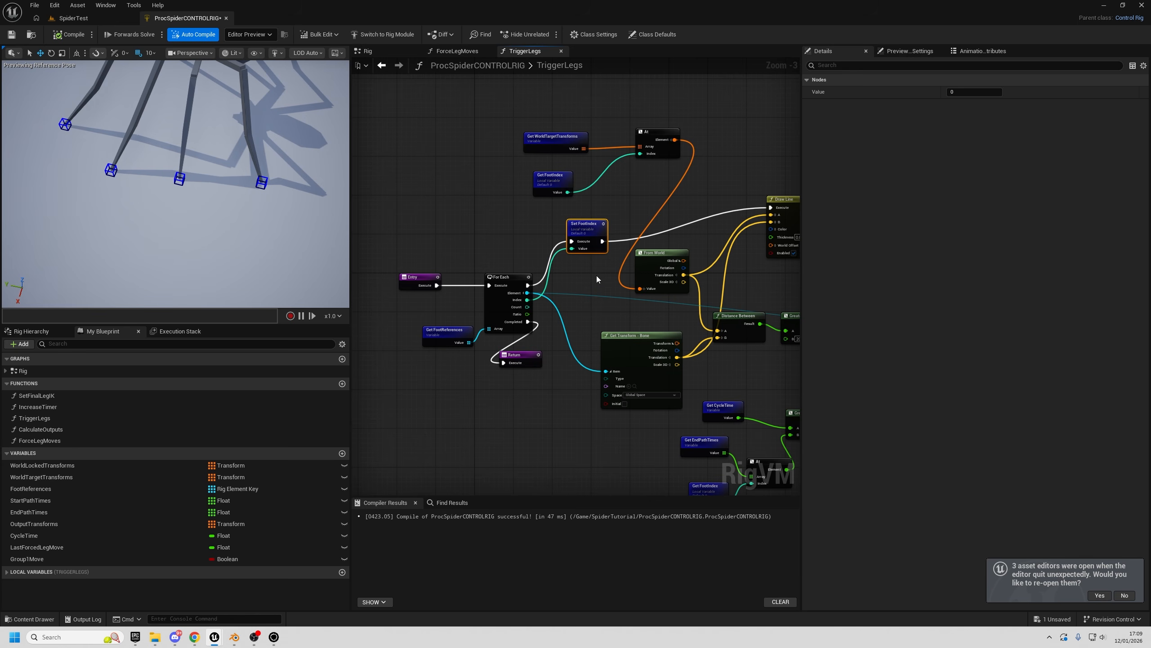
{"action": "right_click_drag", "start_coordinate": [596, 276], "coordinate": [622, 257]}
- Add a Boolean input named ForcedTrigger to the TriggerLegs function and space its Entry node away from the For Each loop
{"action": "left_click", "coordinate": [443, 264]}
{"action": "scroll", "coordinate": [444, 266], "scroll_direction": "up", "scroll_amount": 2}
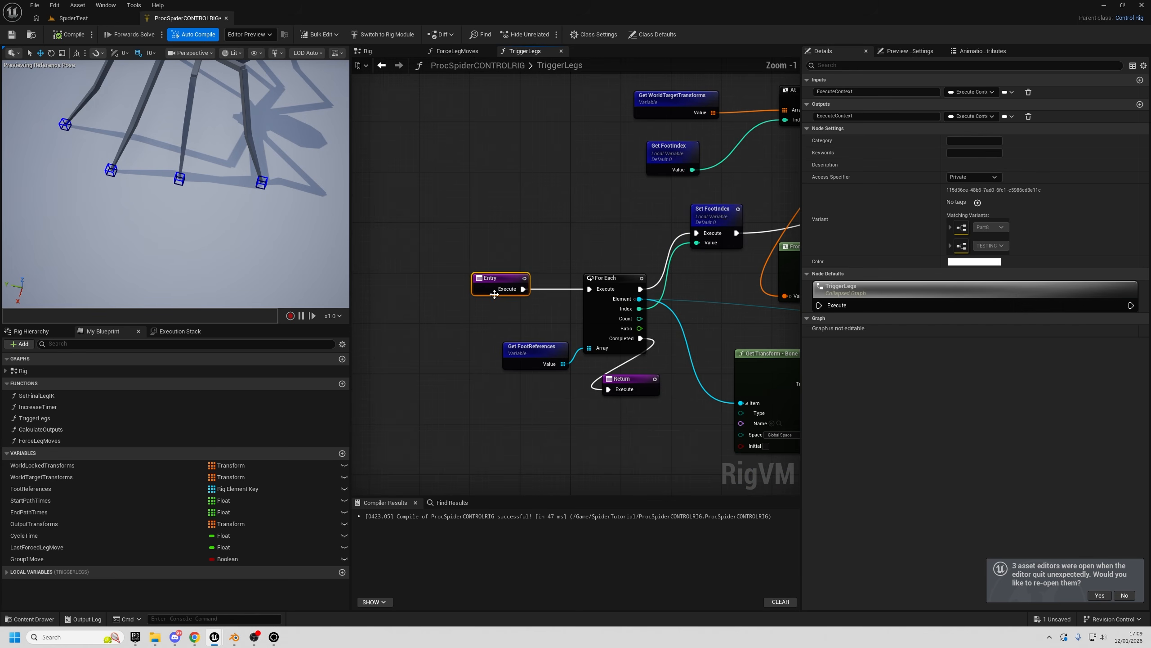
{"action": "left_click_drag", "start_coordinate": [464, 282], "coordinate": [408, 282]}
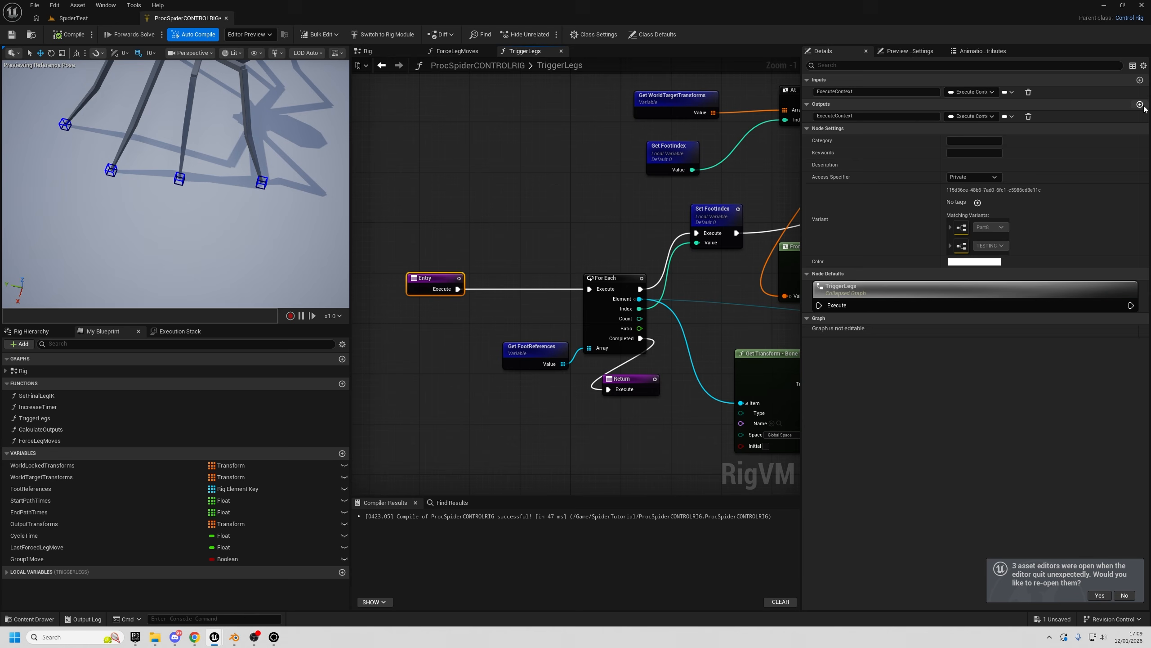
{"action": "left_click", "coordinate": [1140, 80]}
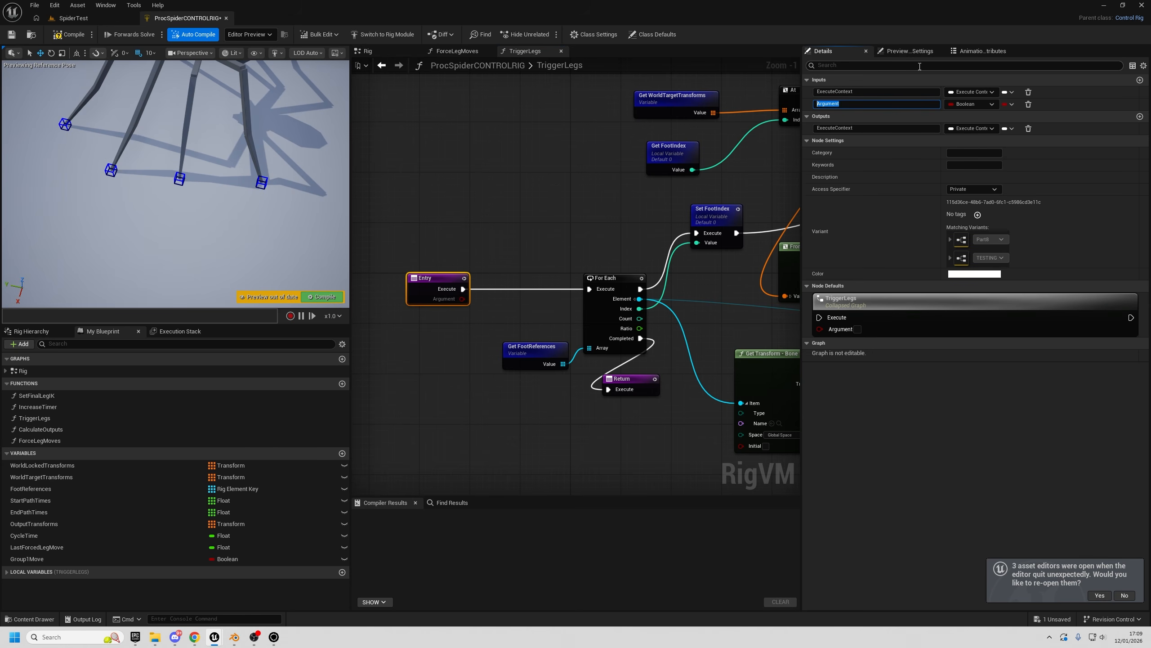
{"action": "type", "text": "ForcedTrigger"}
{"action": "key", "text": "Return"}
{"action": "right_click_drag", "start_coordinate": [422, 288], "coordinate": [531, 253]}
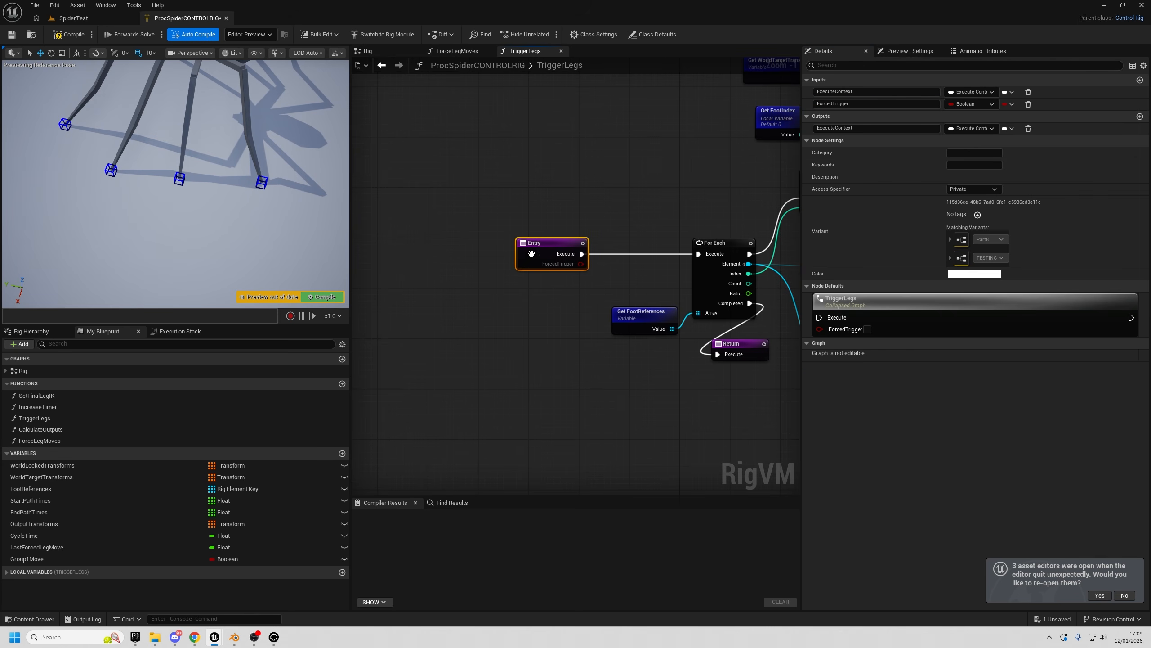
{"action": "mouse_move", "coordinate": [531, 244]}
{"action": "left_mouse_down"}
{"action": "mouse_move", "coordinate": [499, 250]}
{"action": "mouse_move", "coordinate": [513, 244]}
{"action": "left_mouse_up"}
{"action": "left_click", "coordinate": [523, 285]}
- Examine the distance and cycle-time conditions that feed the Branch node in TriggerLegs
{"action": "right_click_drag", "start_coordinate": [626, 191], "coordinate": [700, 249]}
{"action": "scroll", "coordinate": [568, 185], "scroll_direction": "down", "scroll_amount": 3}
{"action": "right_click_drag", "start_coordinate": [604, 239], "coordinate": [499, 254]}
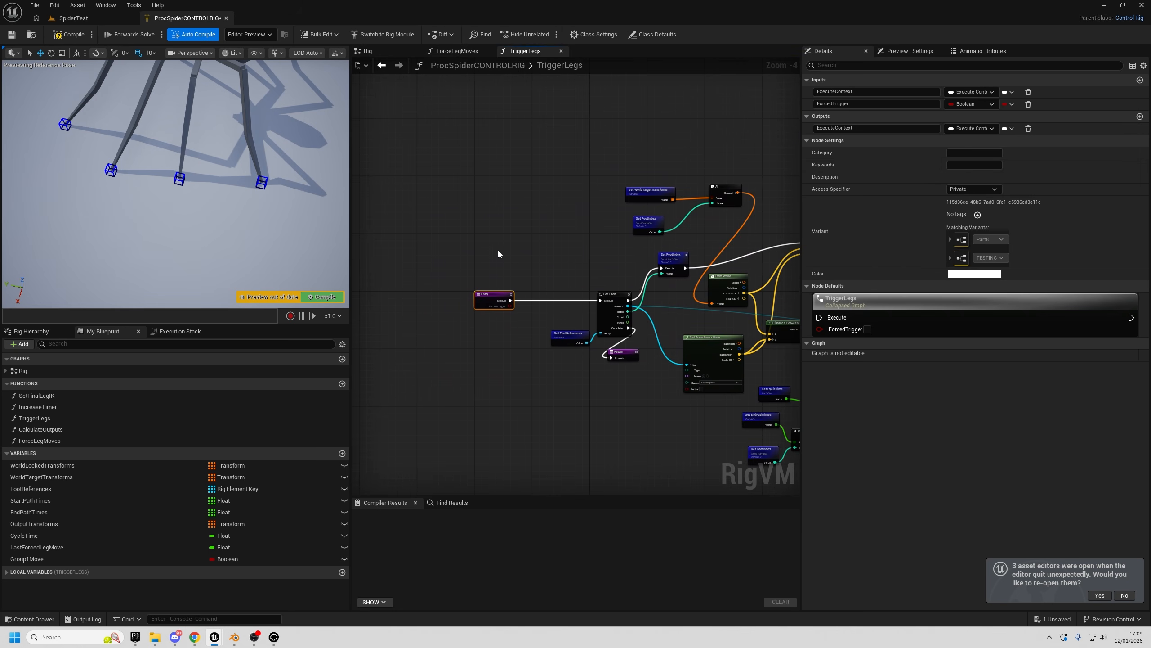
{"action": "scroll", "coordinate": [487, 293], "scroll_direction": "up", "scroll_amount": 3}
{"action": "right_click_drag", "start_coordinate": [624, 327], "coordinate": [372, 193]}
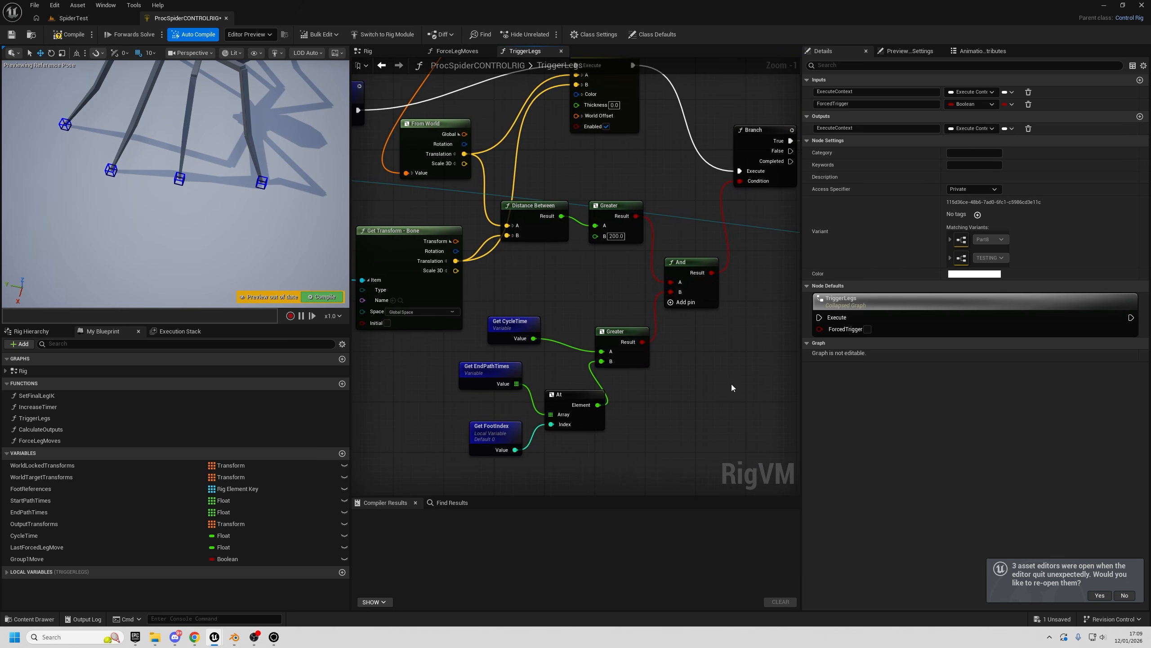
{"action": "right_click_drag", "start_coordinate": [731, 359], "coordinate": [622, 334]}
{"action": "right_click_drag", "start_coordinate": [685, 217], "coordinate": [622, 339]}
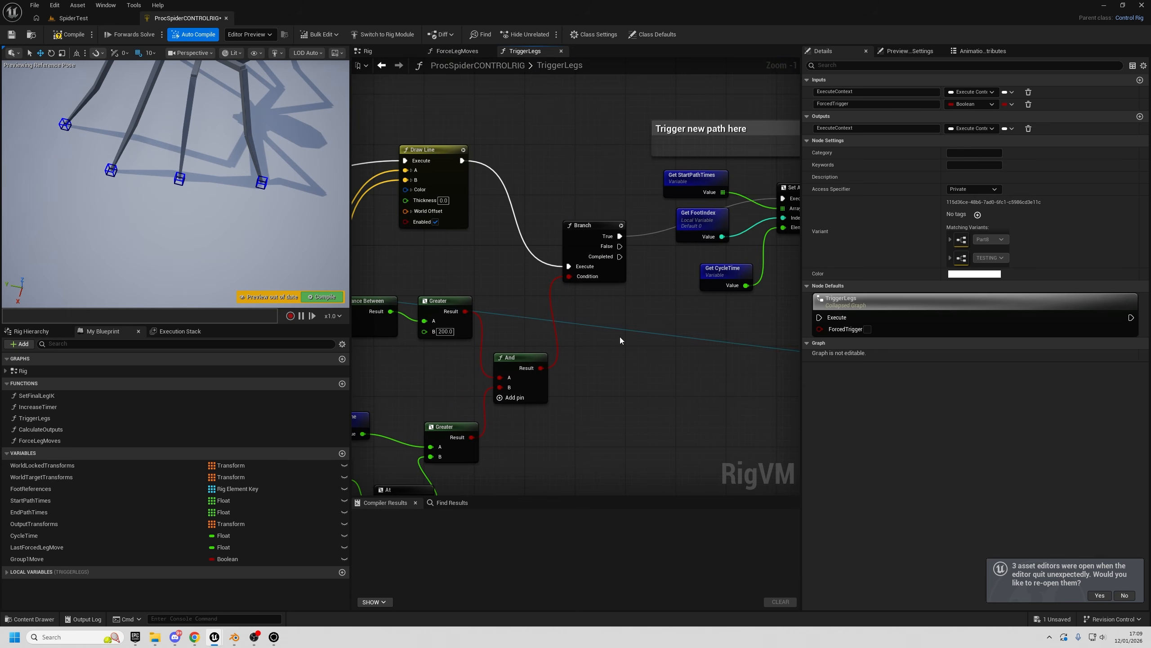
{"action": "left_click", "coordinate": [608, 254]}
{"action": "right_click_drag", "start_coordinate": [691, 319], "coordinate": [612, 327]}
- Examine the block of nodes after the Branch under the "Trigger new path here" comment
{"action": "scroll", "coordinate": [612, 327], "scroll_direction": "down", "scroll_amount": 5}
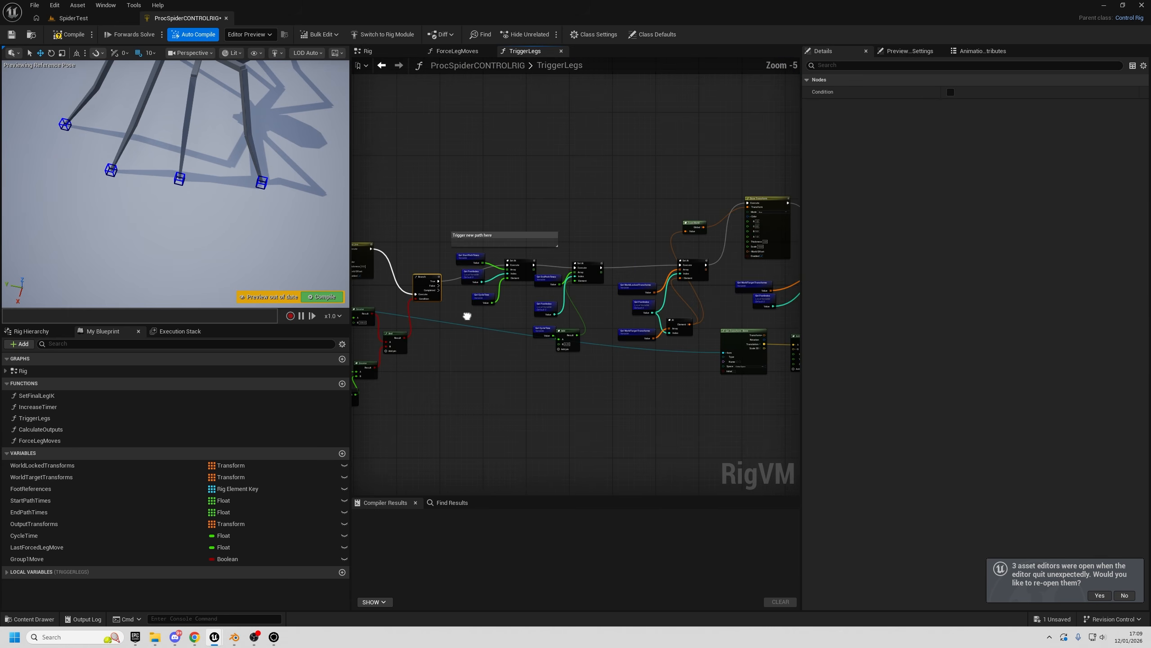
{"action": "left_click_drag", "start_coordinate": [367, 193], "coordinate": [749, 395]}
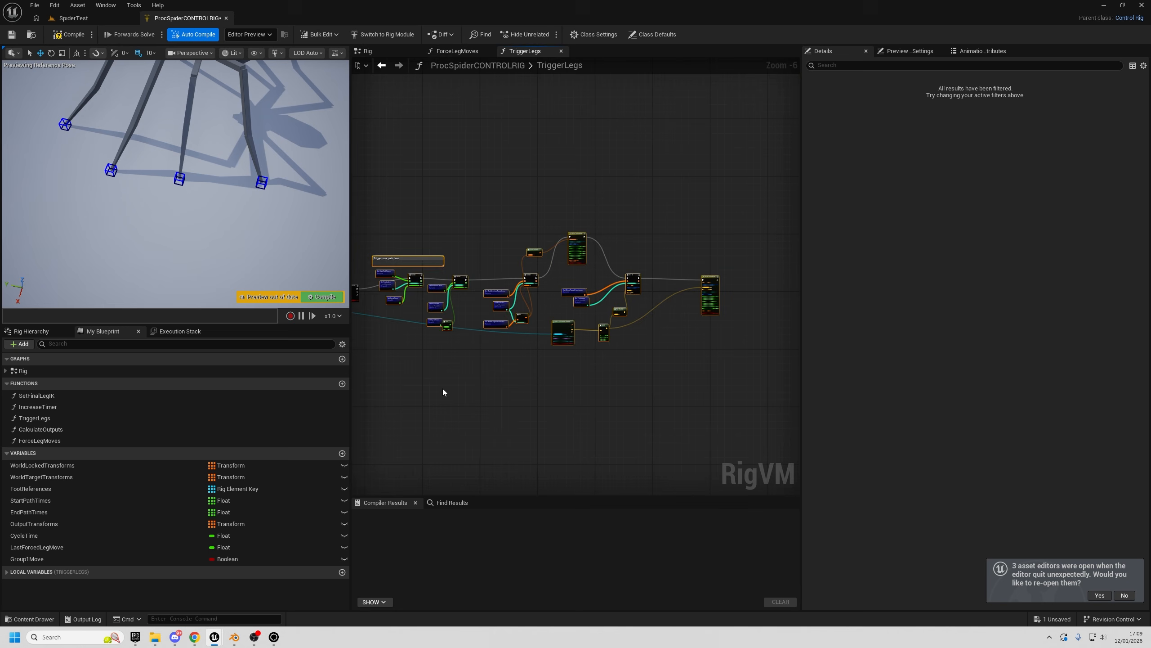
{"action": "right_click_drag", "start_coordinate": [442, 393], "coordinate": [645, 352]}
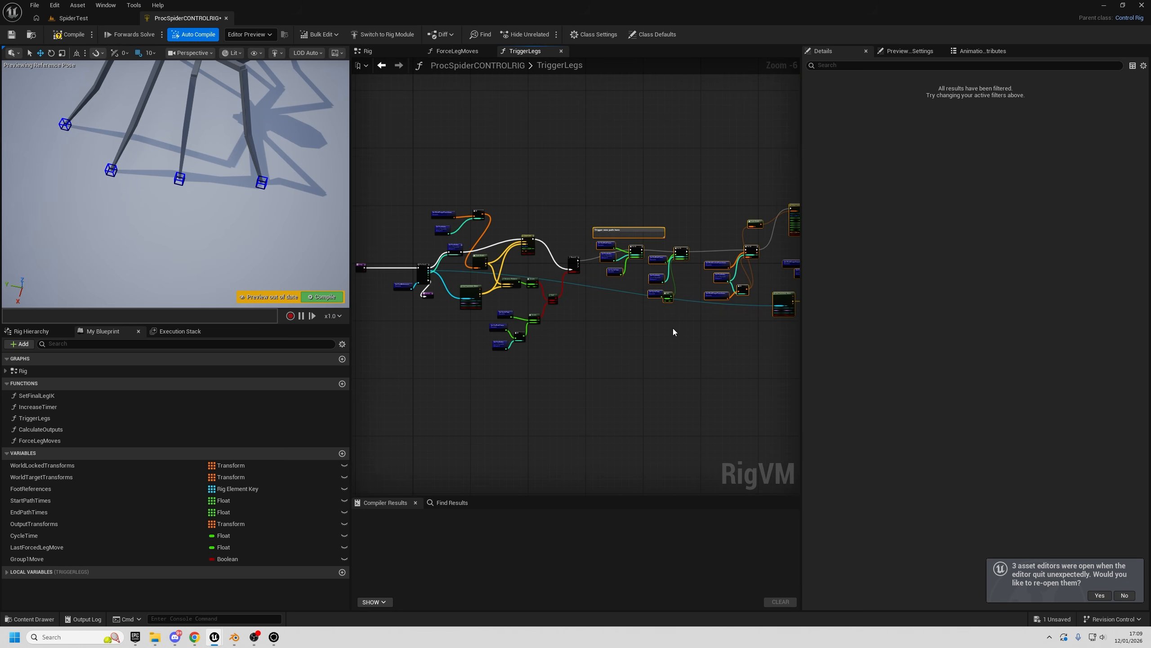
{"action": "scroll", "coordinate": [669, 265], "scroll_direction": "up", "scroll_amount": 4}
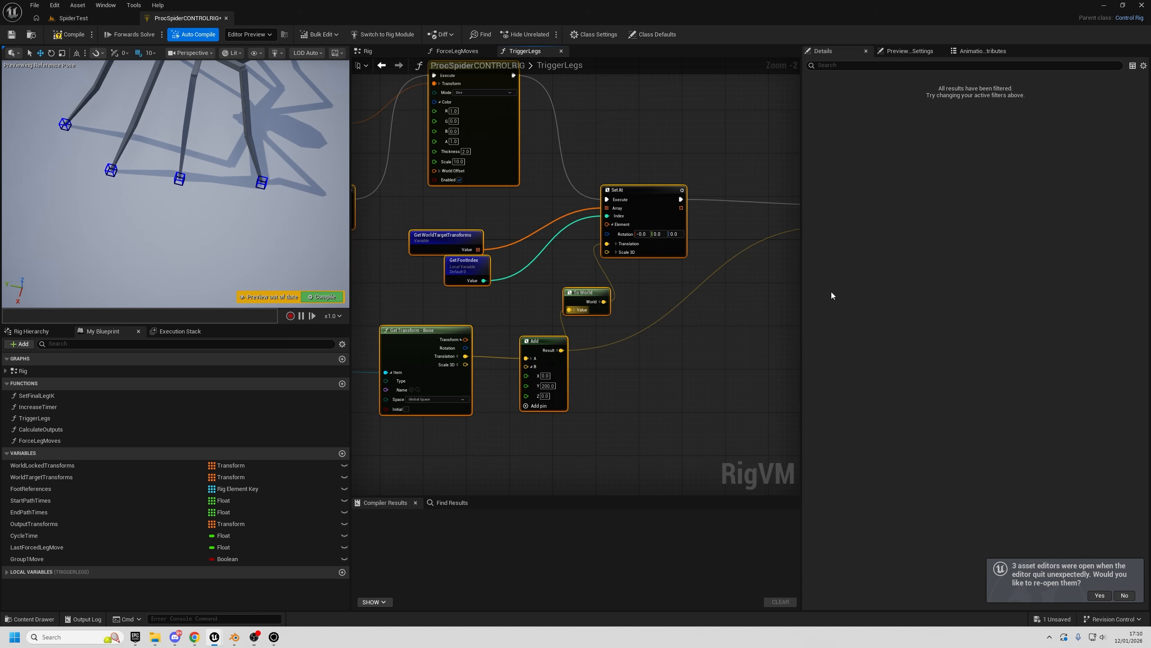
{"action": "scroll", "coordinate": [784, 316], "scroll_direction": "down", "scroll_amount": 4}
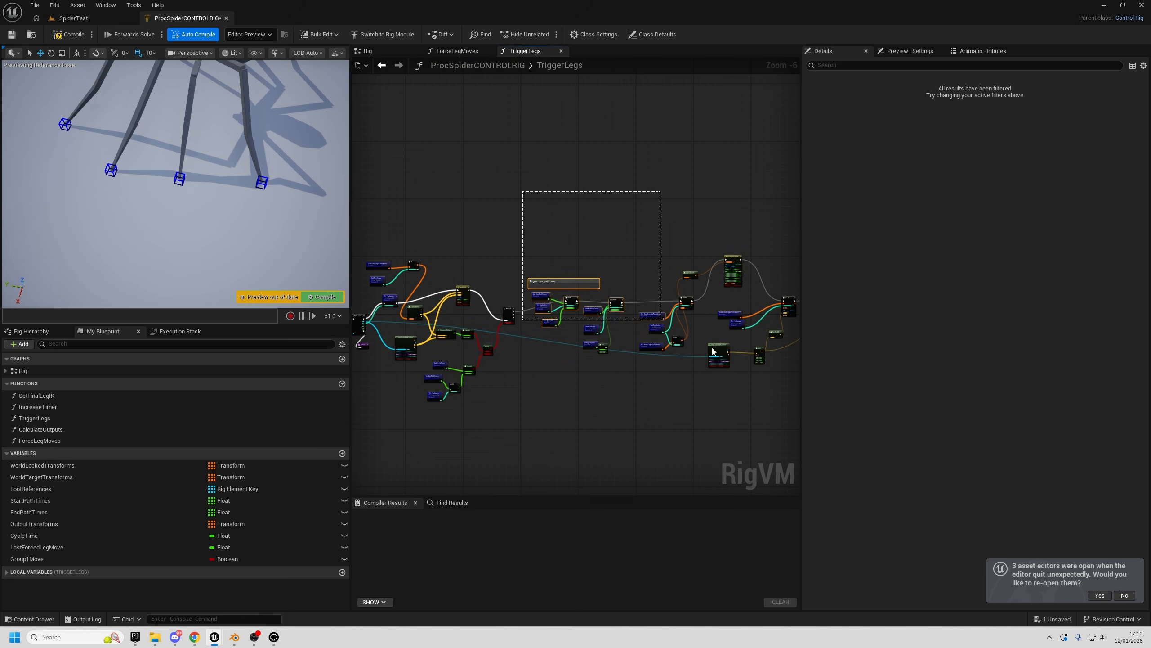
{"action": "left_click_drag", "start_coordinate": [712, 352], "coordinate": [770, 449]}
- Move the TriggerLegs Entry node farther from the For Each loop to make room between them
{"action": "right_click_drag", "start_coordinate": [539, 437], "coordinate": [768, 457]}
{"action": "right_click_drag", "start_coordinate": [573, 424], "coordinate": [701, 426]}
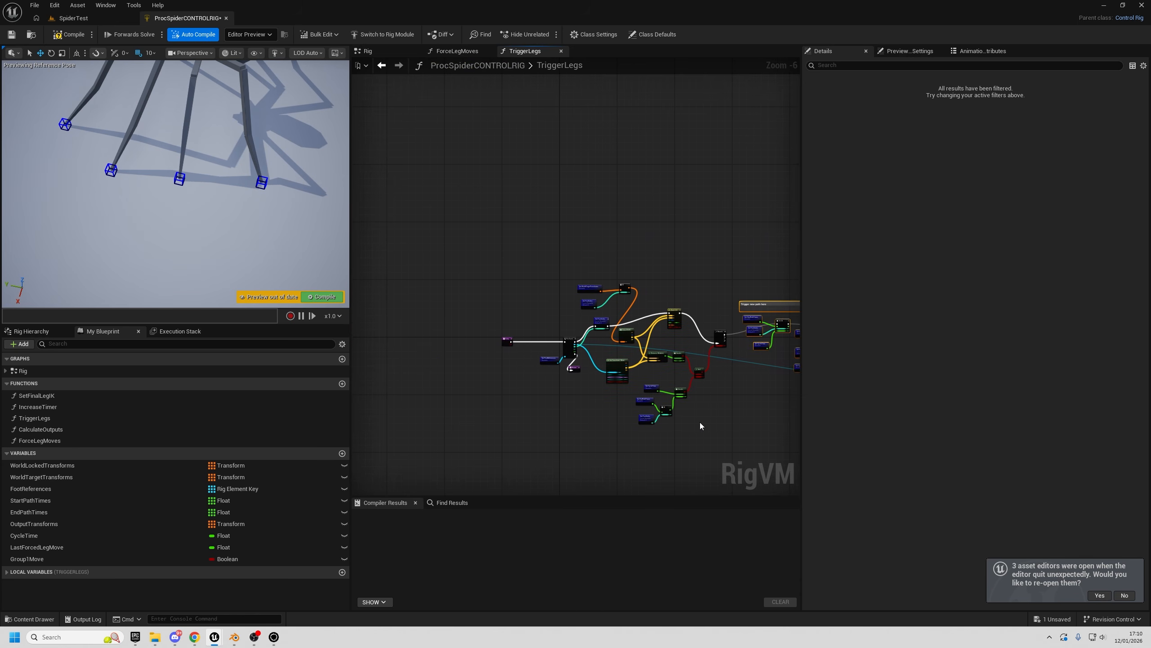
{"action": "right_click_drag", "start_coordinate": [623, 375], "coordinate": [609, 400]}
{"action": "right_click_drag", "start_coordinate": [394, 399], "coordinate": [611, 381]}
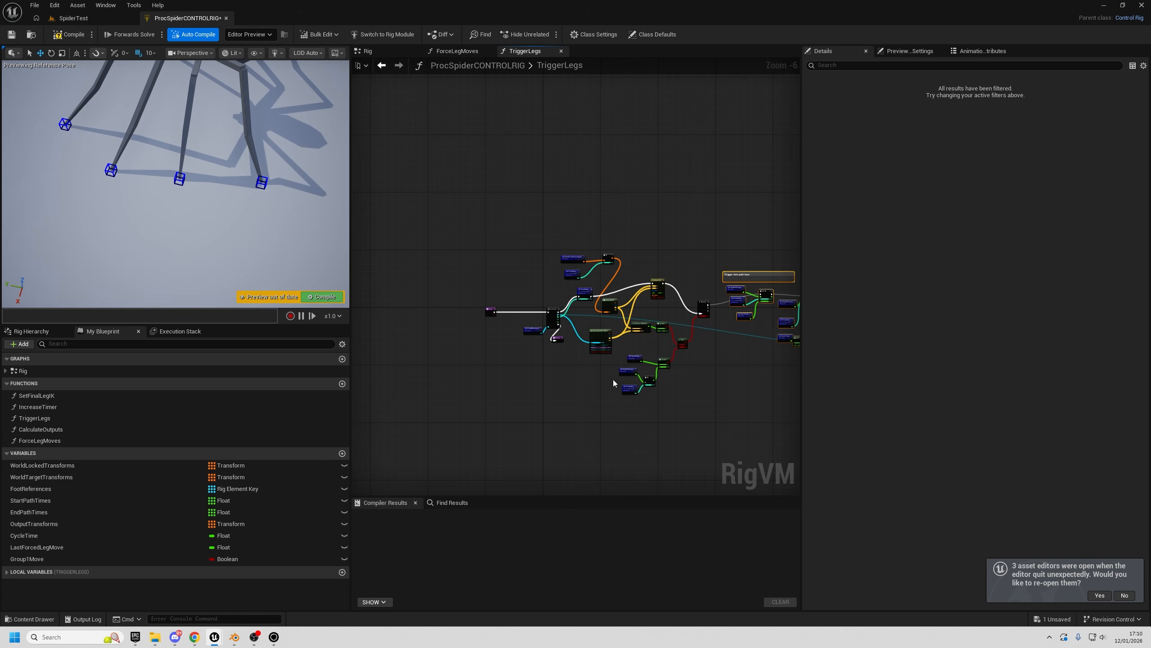
{"action": "scroll", "coordinate": [609, 372], "scroll_direction": "up", "scroll_amount": 2}
{"action": "right_click_drag", "start_coordinate": [477, 304], "coordinate": [461, 365]}
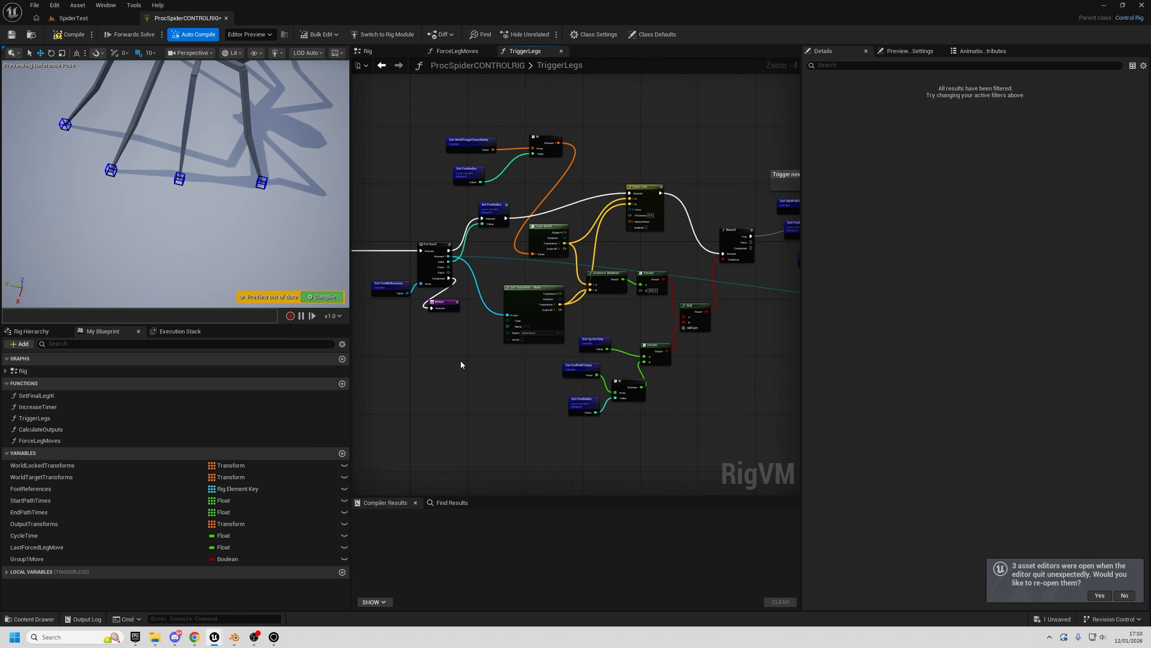
{"action": "right_click_drag", "start_coordinate": [497, 322], "coordinate": [698, 320]}
{"action": "scroll", "coordinate": [515, 256], "scroll_direction": "up", "scroll_amount": 4}
{"action": "left_click", "coordinate": [517, 237]}
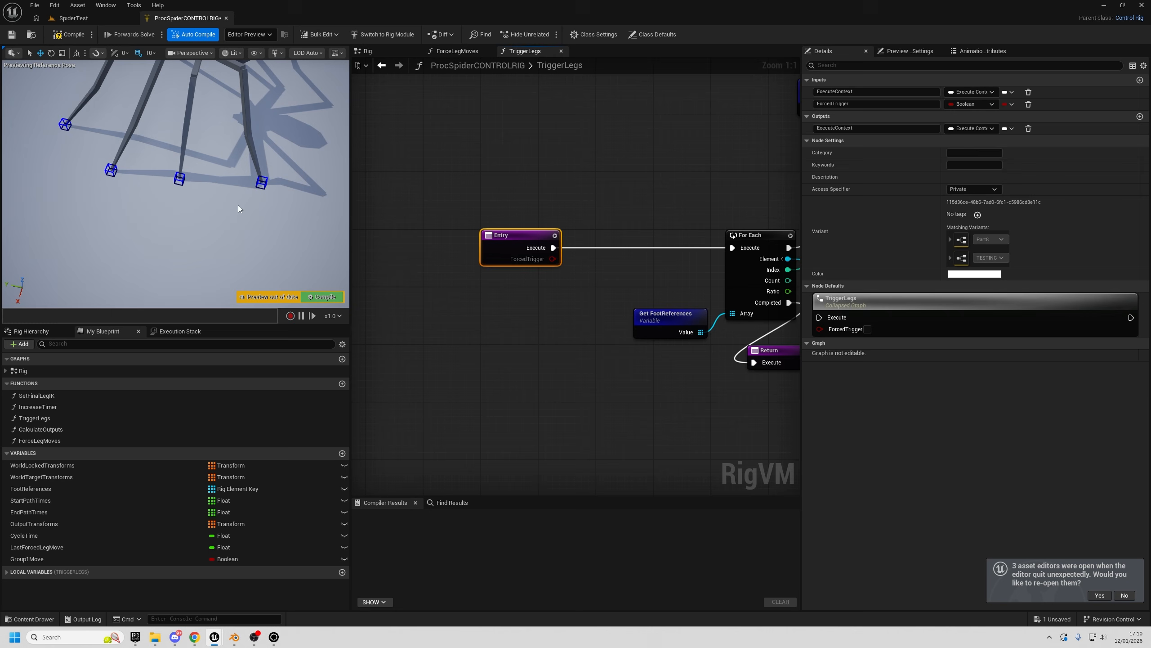
{"action": "right_click_drag", "start_coordinate": [237, 205], "coordinate": [140, 240]}
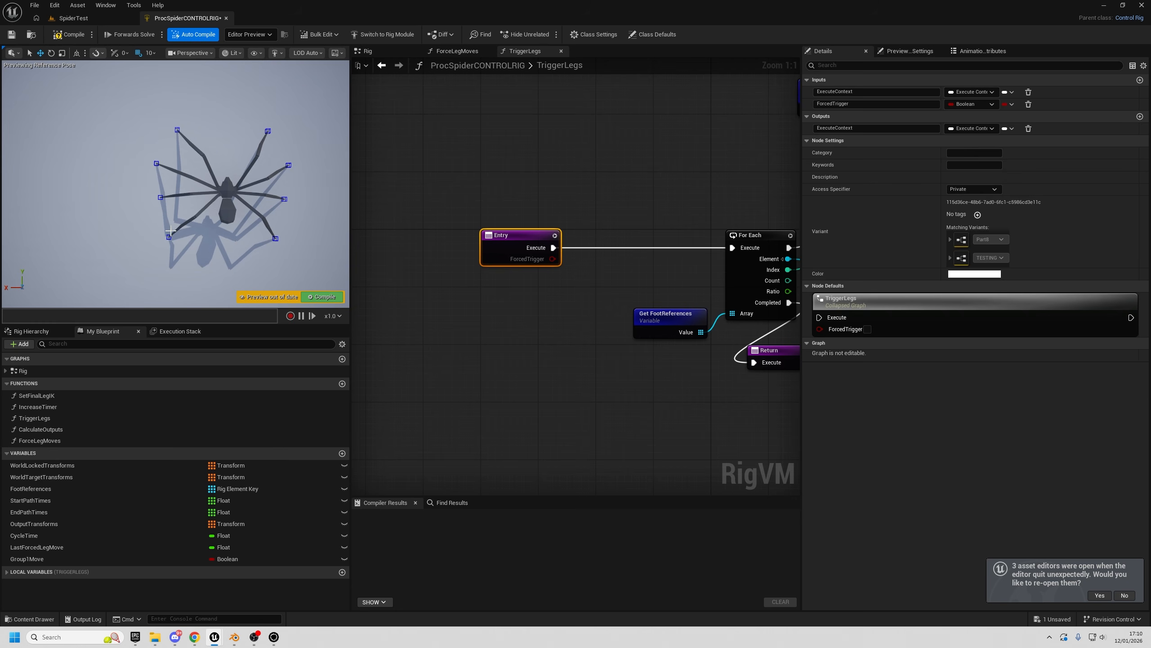
{"action": "right_click_drag", "start_coordinate": [171, 230], "coordinate": [396, 279]}
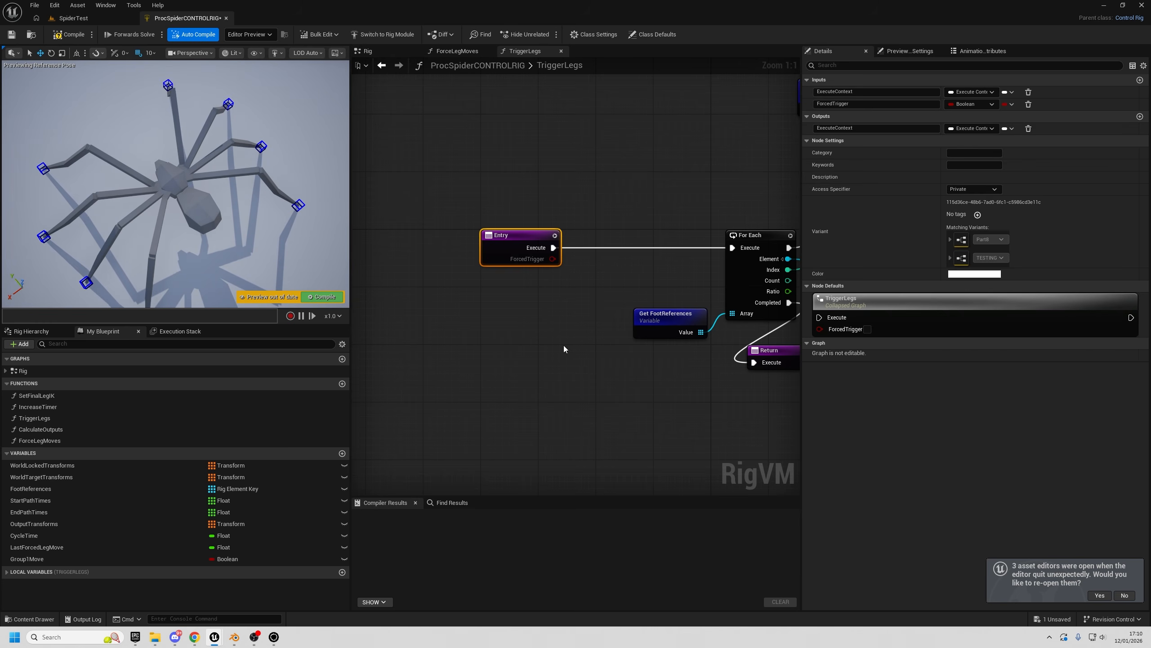
{"action": "left_click_drag", "start_coordinate": [491, 239], "coordinate": [424, 250]}
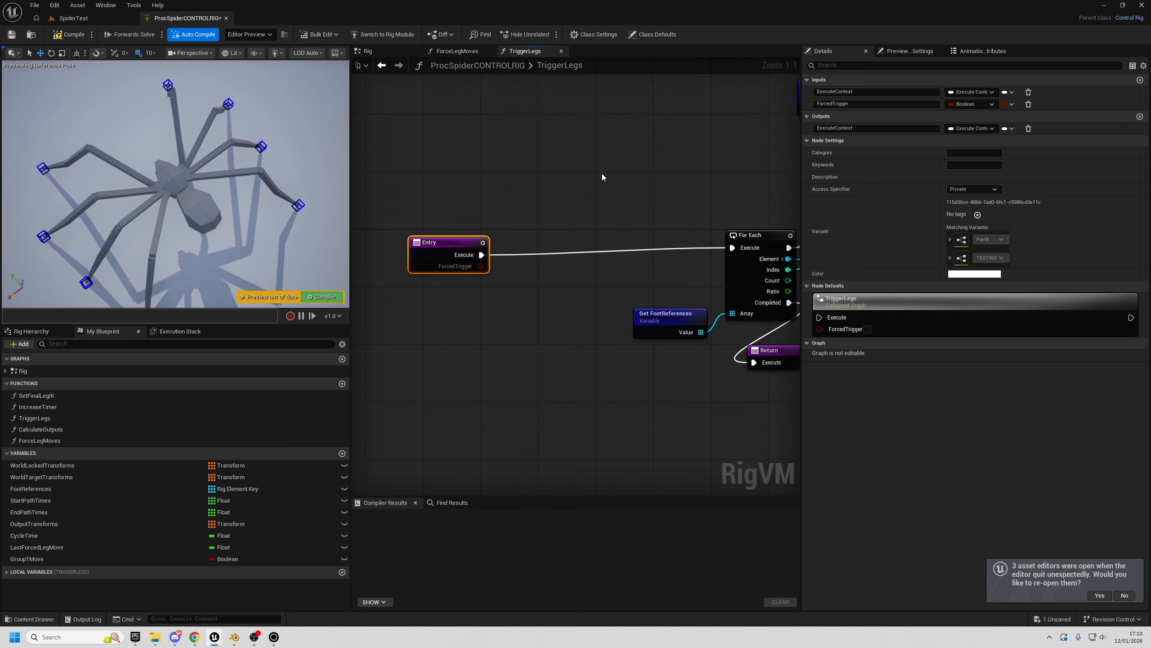
- Add an Integer array input named LegsToTrigger to the TriggerLegs function and compile the Control Rig
{"action": "left_click", "coordinate": [1140, 80]}
{"action": "left_click", "coordinate": [970, 116]}
{"action": "left_click", "coordinate": [970, 150]}
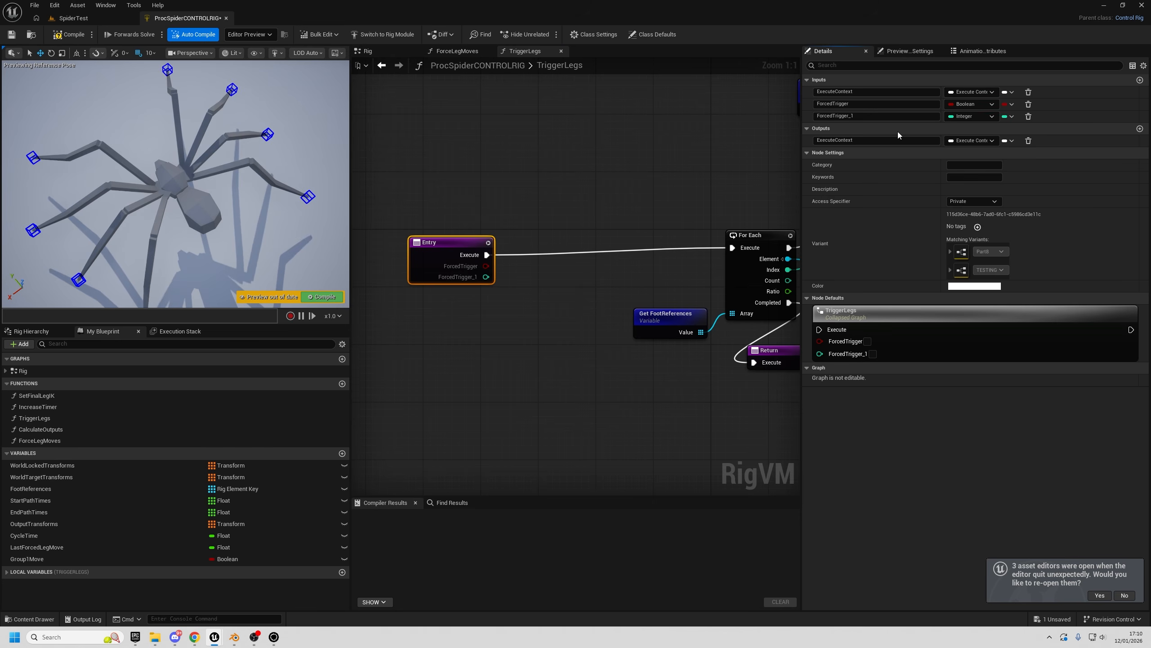
{"action": "left_click", "coordinate": [1009, 117]}
{"action": "left_click", "coordinate": [997, 144]}
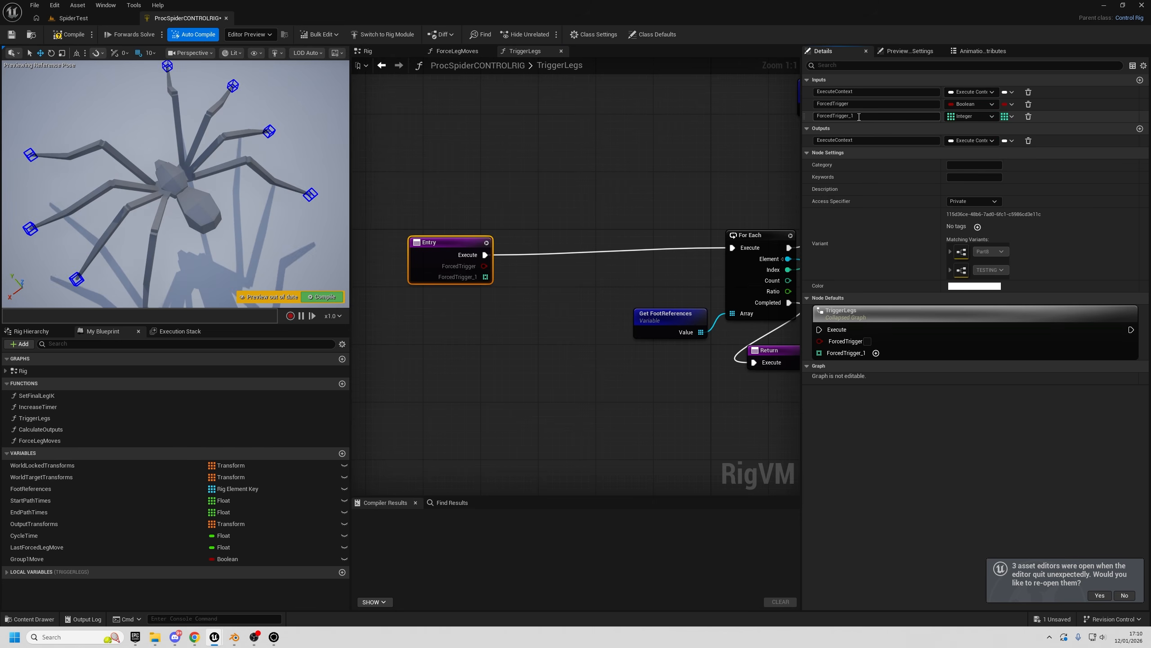
{"action": "left_click", "coordinate": [859, 117]}
{"action": "type", "text": "Legs"}
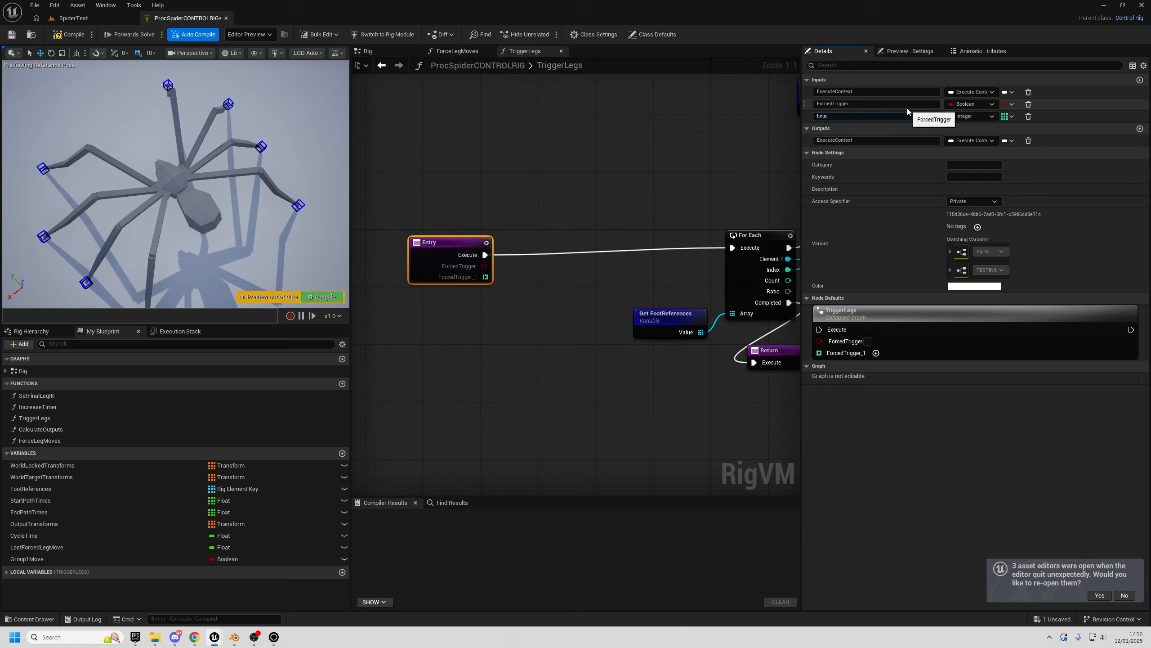
{"action": "type", "text": "ToTrigger"}
{"action": "key", "text": "Return"}
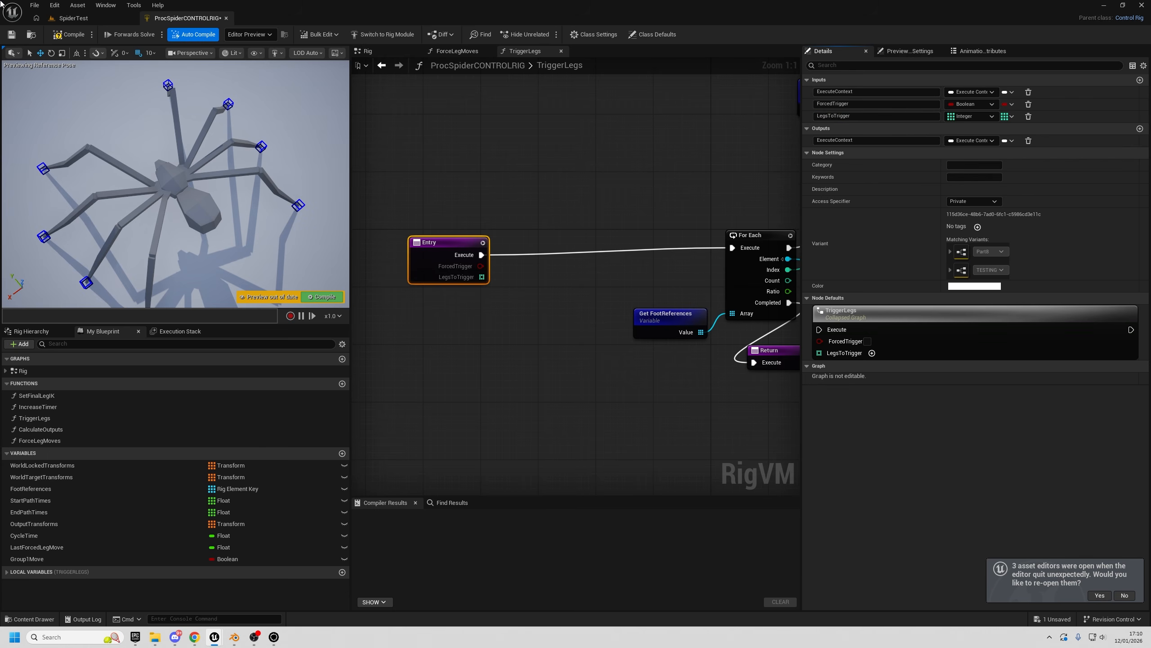
{"action": "left_click", "coordinate": [73, 35]}
- Shift the cycle-time comparison nodes so they line up beneath the distance comparison nodes feeding the And node
{"action": "scroll", "coordinate": [598, 329], "scroll_direction": "down", "scroll_amount": 2}
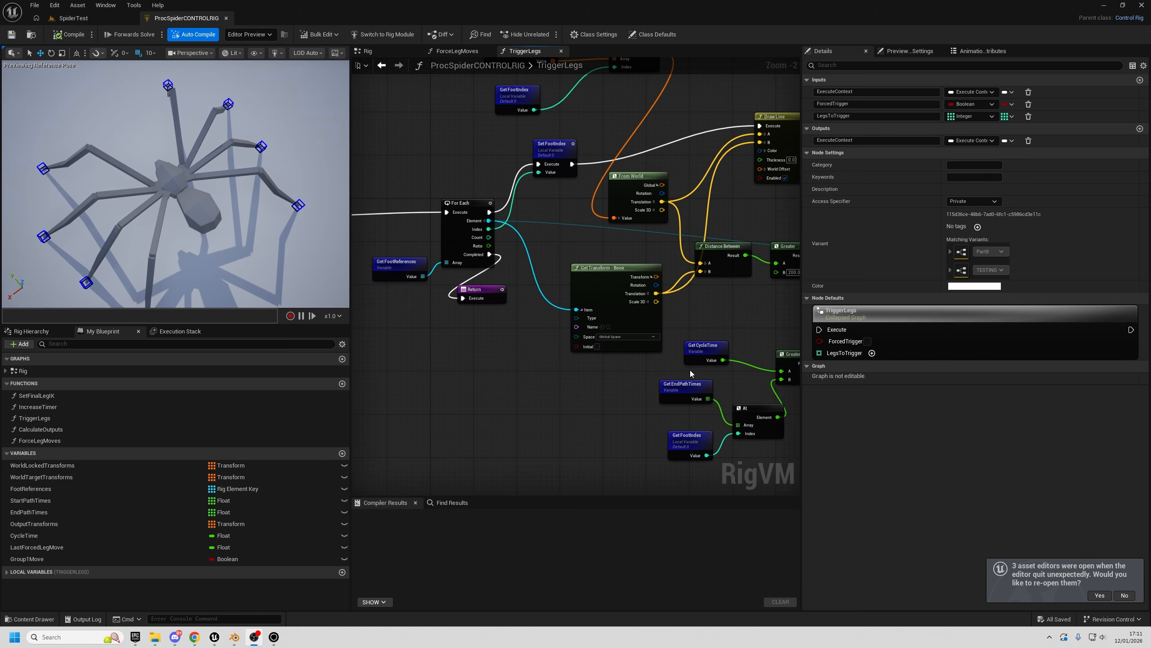
{"action": "right_click_drag", "start_coordinate": [729, 327], "coordinate": [547, 319]}
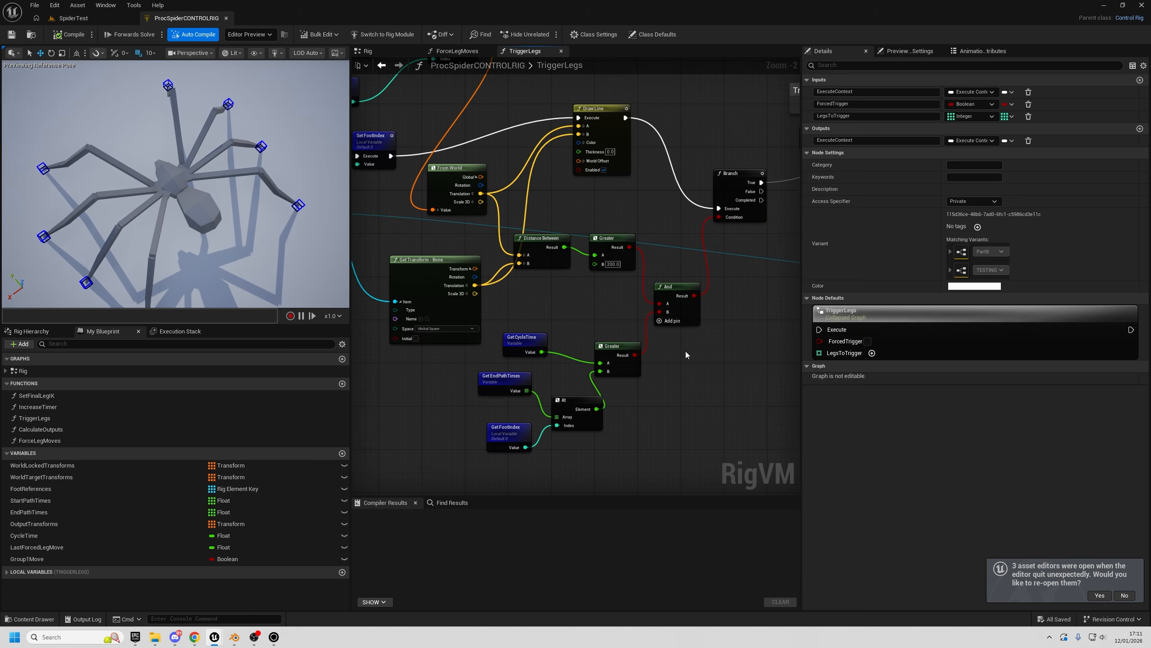
{"action": "right_click_drag", "start_coordinate": [682, 254], "coordinate": [607, 257]}
{"action": "left_click", "coordinate": [605, 293]}
{"action": "scroll", "coordinate": [599, 370], "scroll_direction": "down", "scroll_amount": 2}
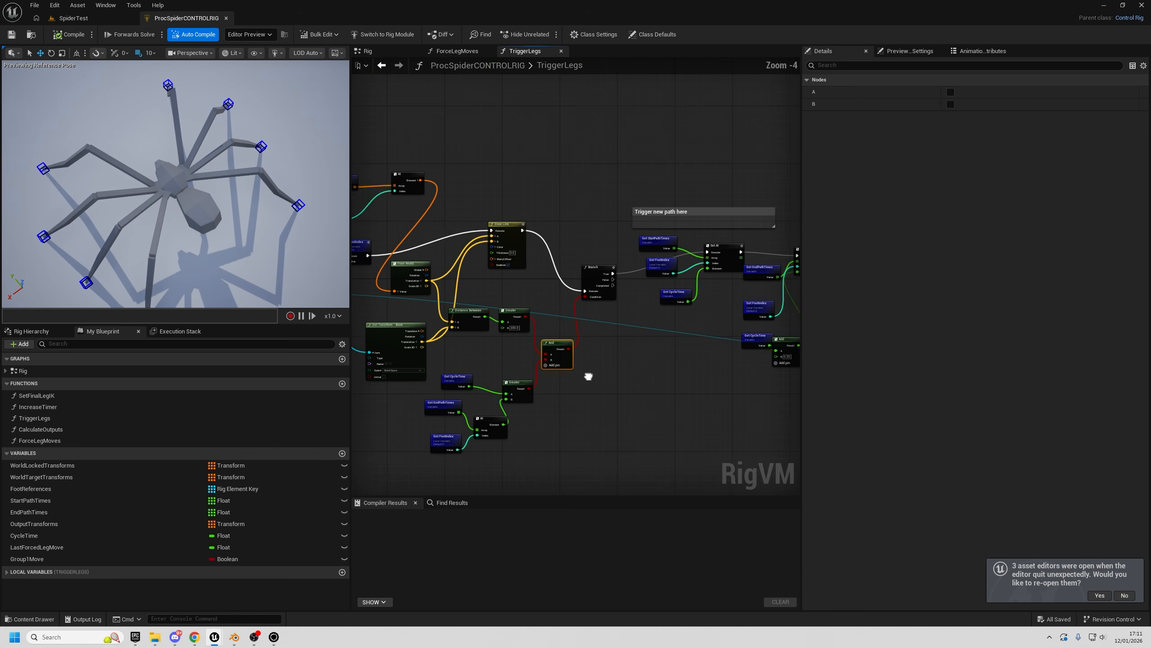
{"action": "scroll", "coordinate": [570, 322], "scroll_direction": "up", "scroll_amount": 2}
{"action": "left_click_drag", "start_coordinate": [559, 246], "coordinate": [647, 322]}
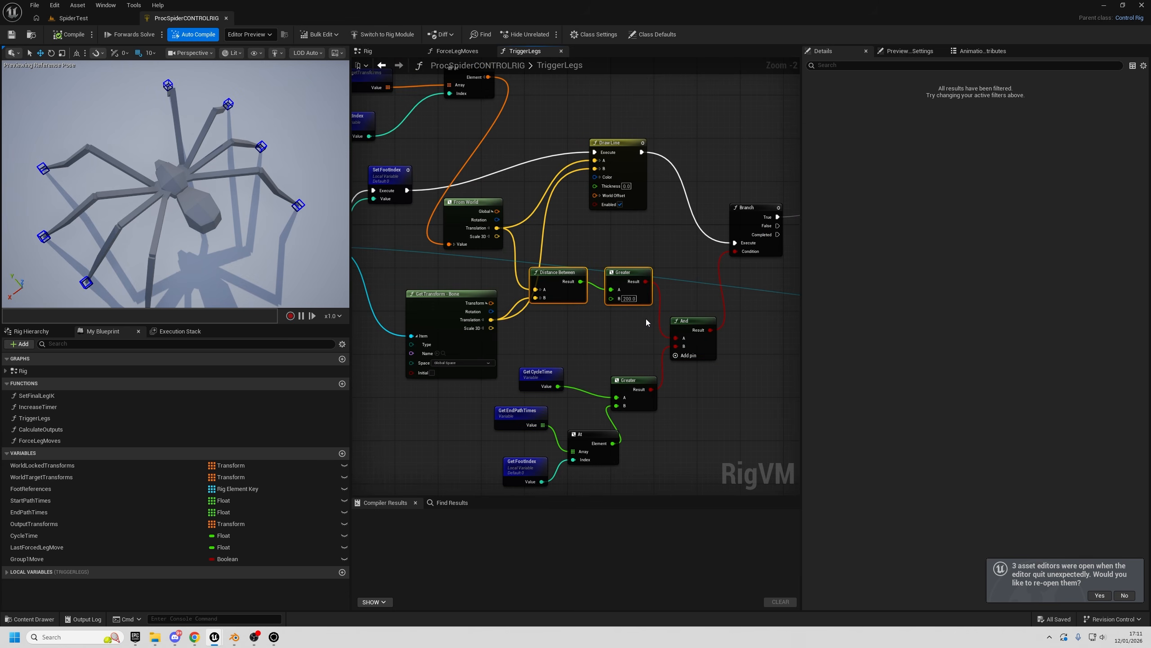
{"action": "right_click_drag", "start_coordinate": [627, 347], "coordinate": [568, 276]}
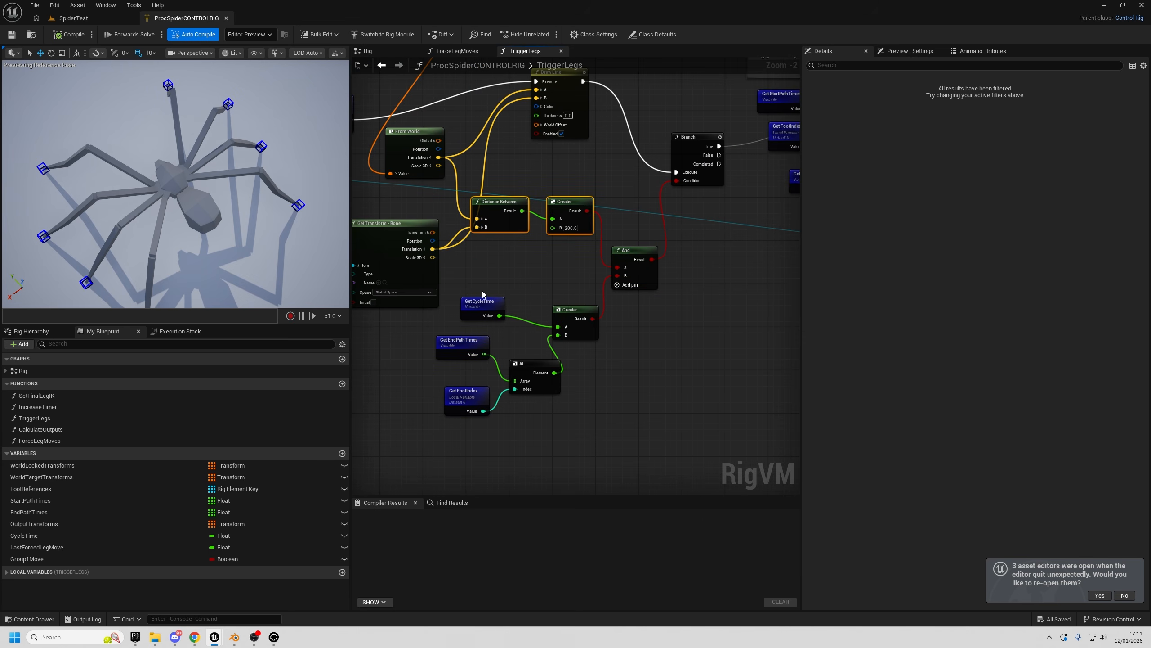
{"action": "left_click_drag", "start_coordinate": [469, 278], "coordinate": [551, 441]}
{"action": "left_click_drag", "start_coordinate": [562, 314], "coordinate": [557, 319]}
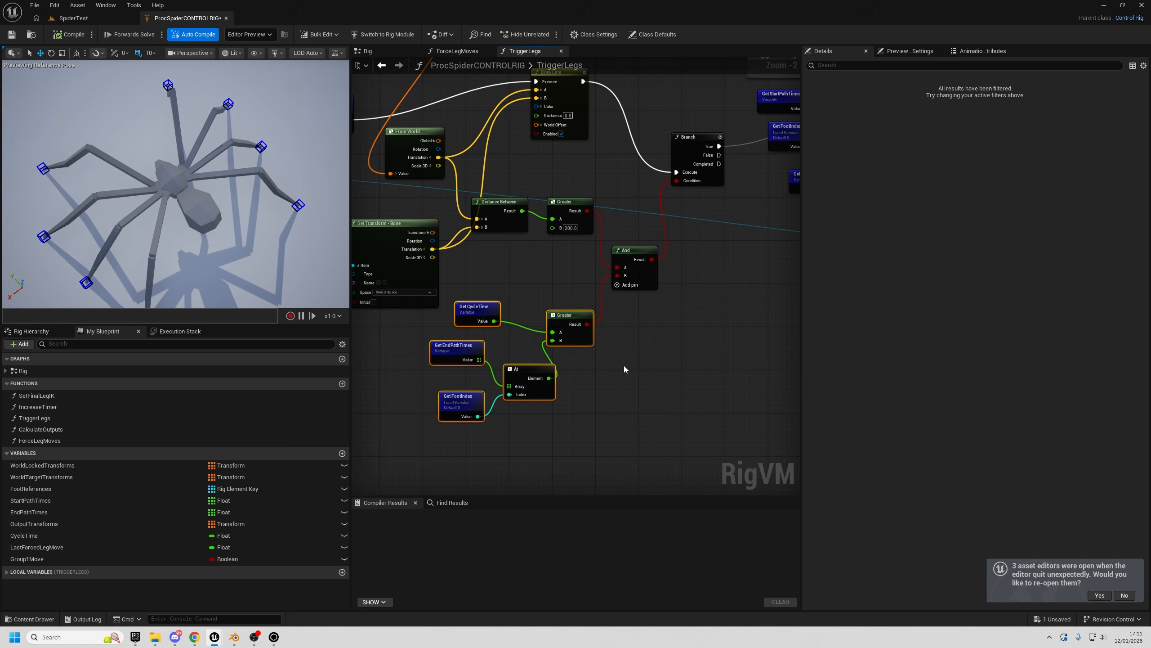
- Examine the And node's link to the Branch condition and the LegsToTrigger pin on the Entry node
{"action": "right_click_drag", "start_coordinate": [665, 342], "coordinate": [576, 331]}
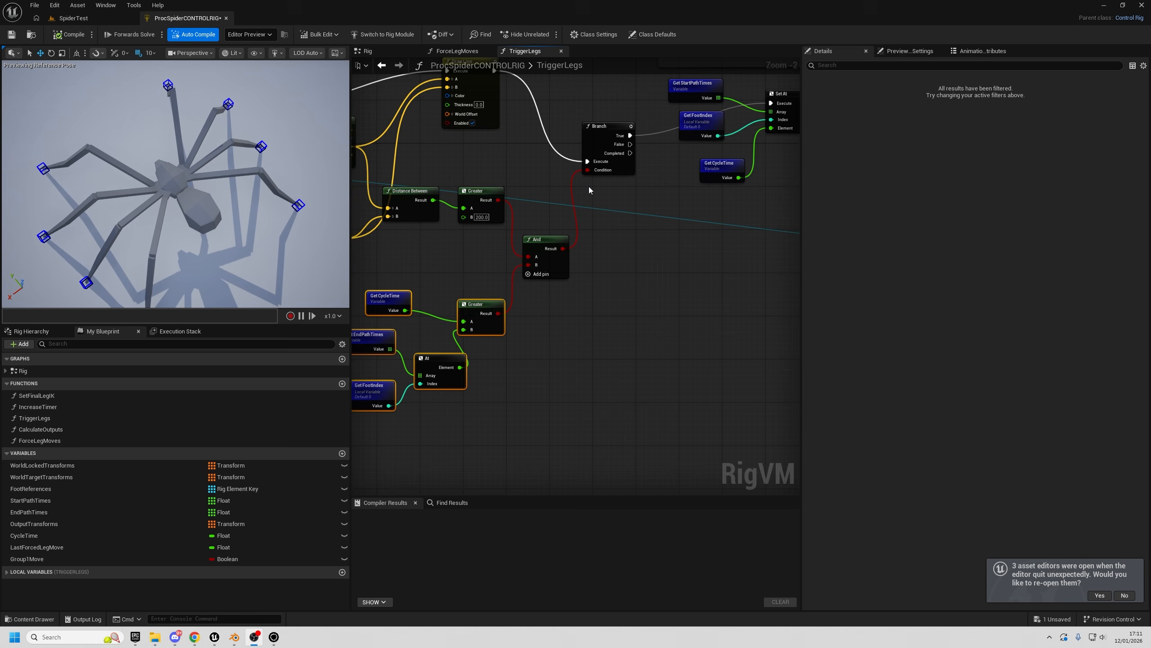
{"action": "right_click_drag", "start_coordinate": [554, 245], "coordinate": [584, 269]}
{"action": "right_click_drag", "start_coordinate": [631, 380], "coordinate": [562, 296]}
{"action": "right_click_drag", "start_coordinate": [404, 470], "coordinate": [726, 479]}
{"action": "right_click_drag", "start_coordinate": [601, 385], "coordinate": [796, 503]}
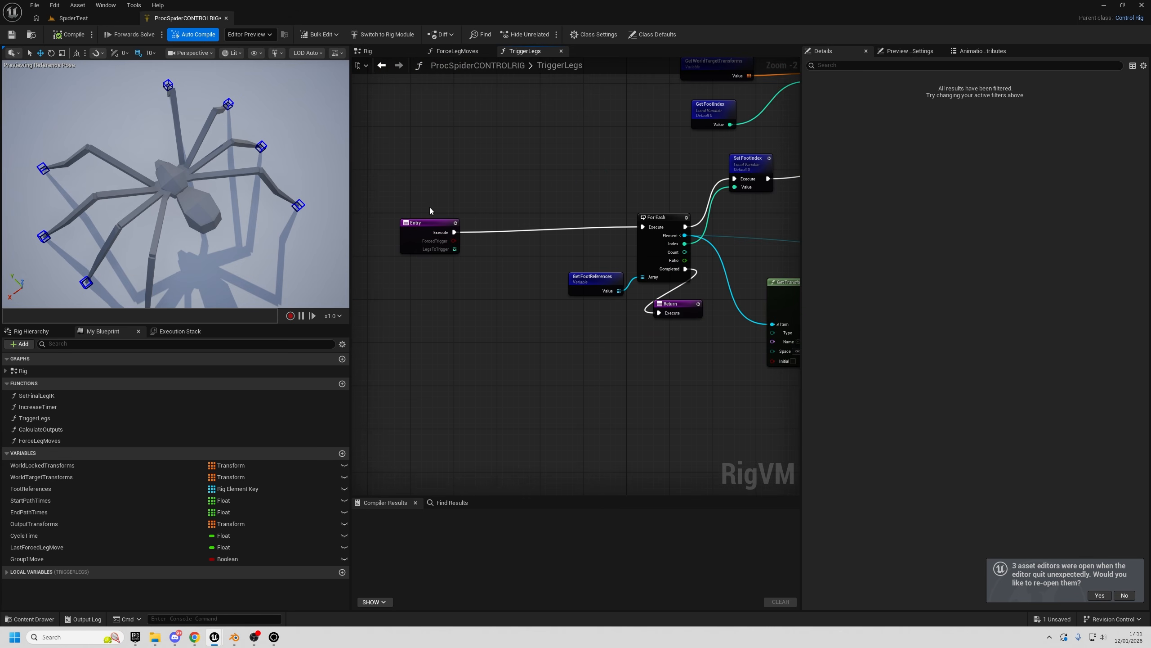
{"action": "left_click", "coordinate": [429, 223]}
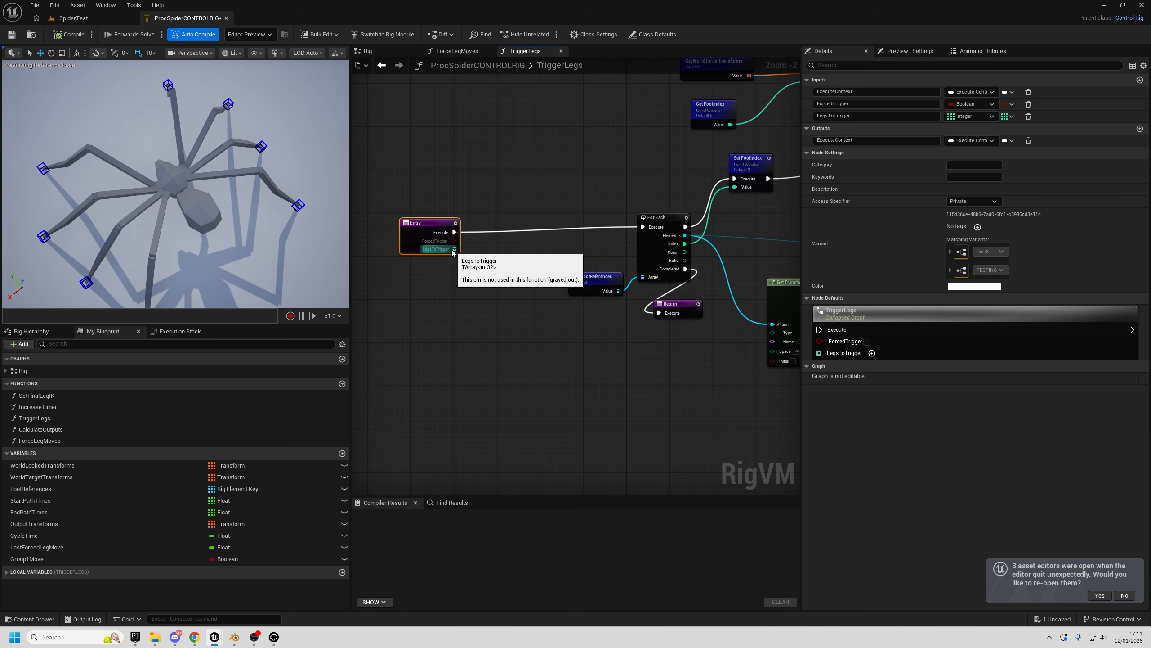
{"action": "right_click_drag", "start_coordinate": [588, 361], "coordinate": [352, 367]}
{"action": "right_click_drag", "start_coordinate": [730, 324], "coordinate": [582, 285]}
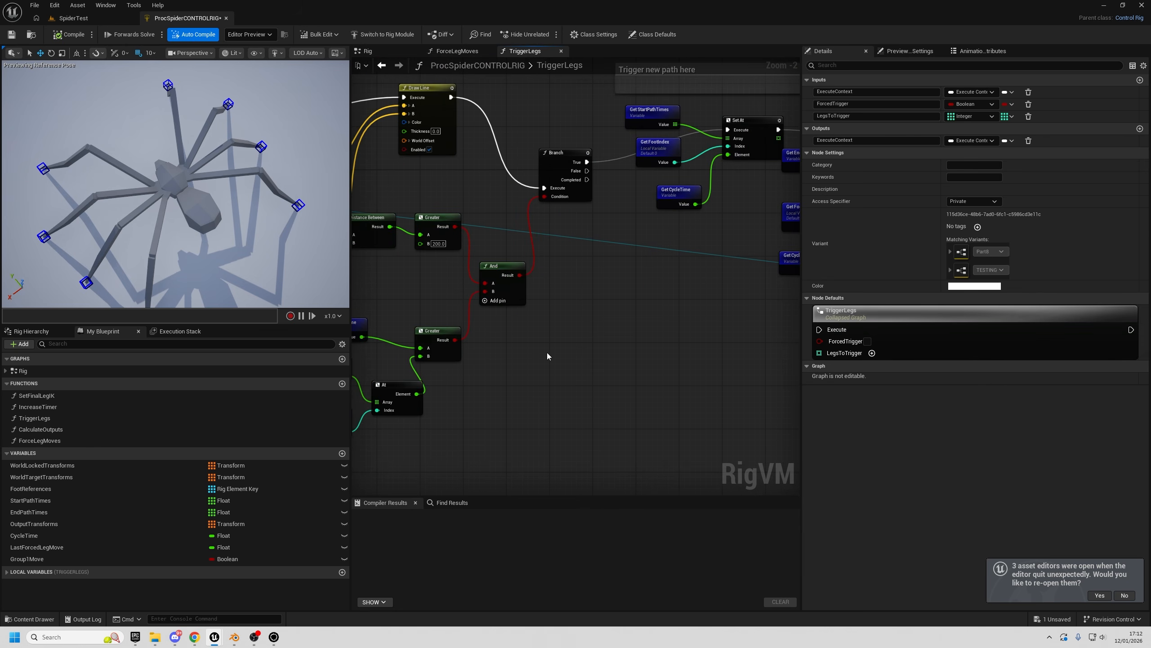
- Move the cycle-time comparison nodes up closer to the distance comparison nodes
{"action": "right_click_drag", "start_coordinate": [547, 356], "coordinate": [708, 281]}
{"action": "left_click_drag", "start_coordinate": [531, 137], "coordinate": [598, 230]}
{"action": "left_click_drag", "start_coordinate": [500, 229], "coordinate": [571, 380]}
{"action": "left_click", "coordinate": [600, 258], "text": "shift"}
{"action": "left_click_drag", "start_coordinate": [599, 259], "coordinate": [595, 226]}
{"action": "left_click", "coordinate": [671, 320]}
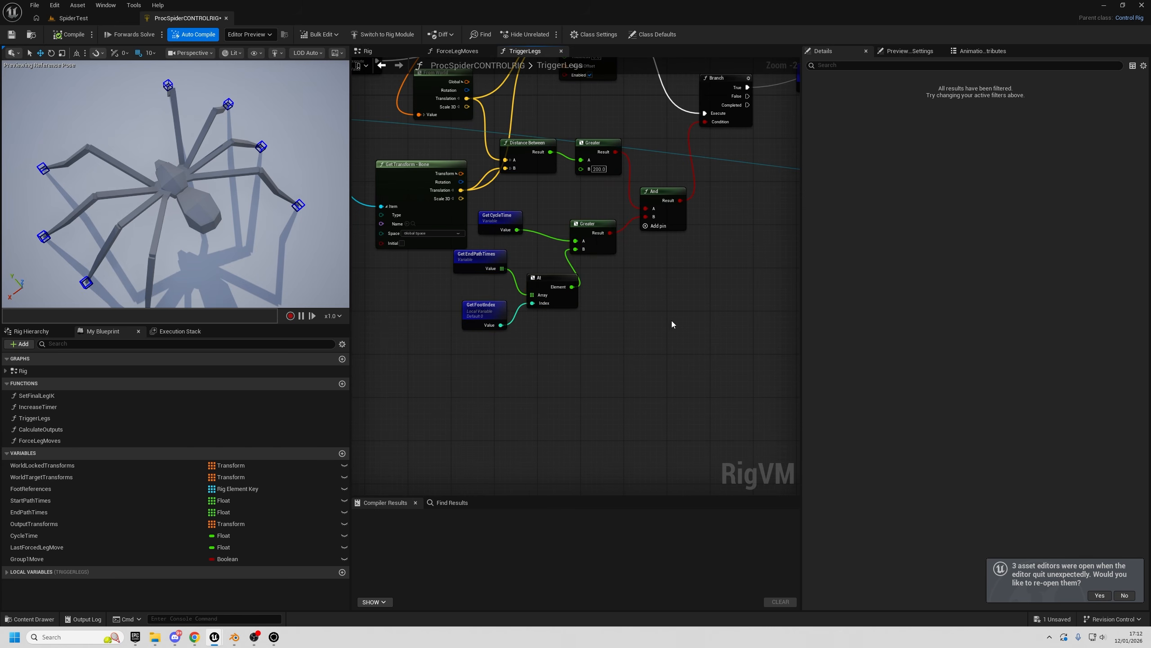
- Create an Or node from the And node's result, connect it to the Branch's Condition, and place it below the And node
{"action": "right_click_drag", "start_coordinate": [703, 232], "coordinate": [610, 245]}
{"action": "left_click", "coordinate": [570, 211]}
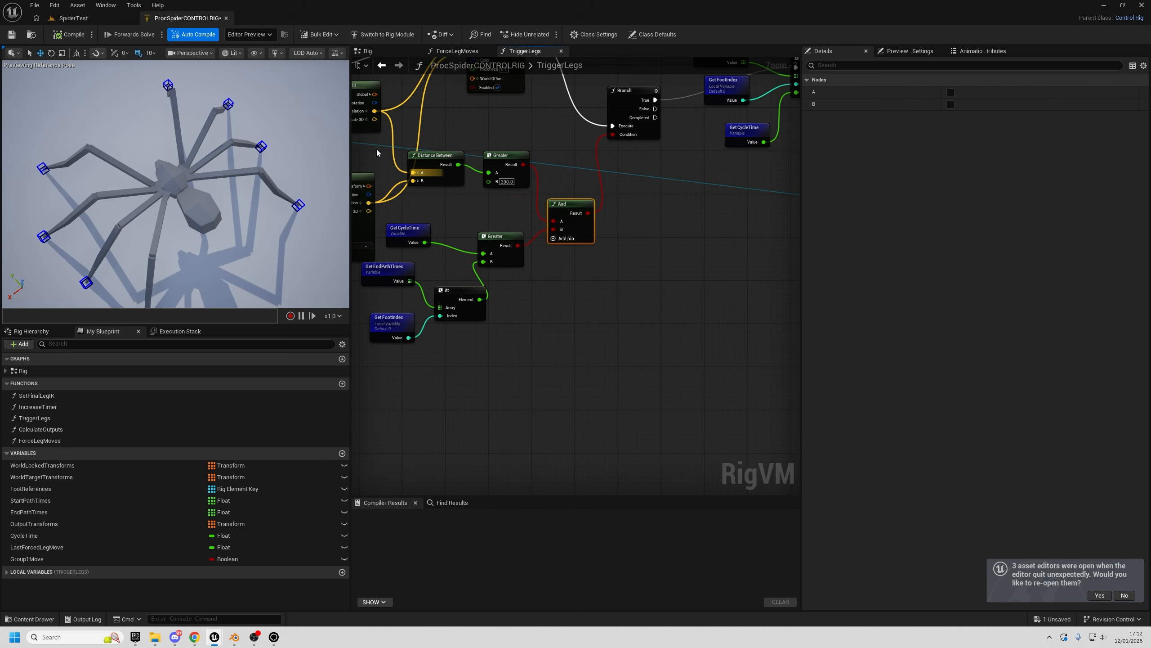
{"action": "left_click_drag", "start_coordinate": [584, 215], "coordinate": [622, 340]}
{"action": "type", "text": "or"}
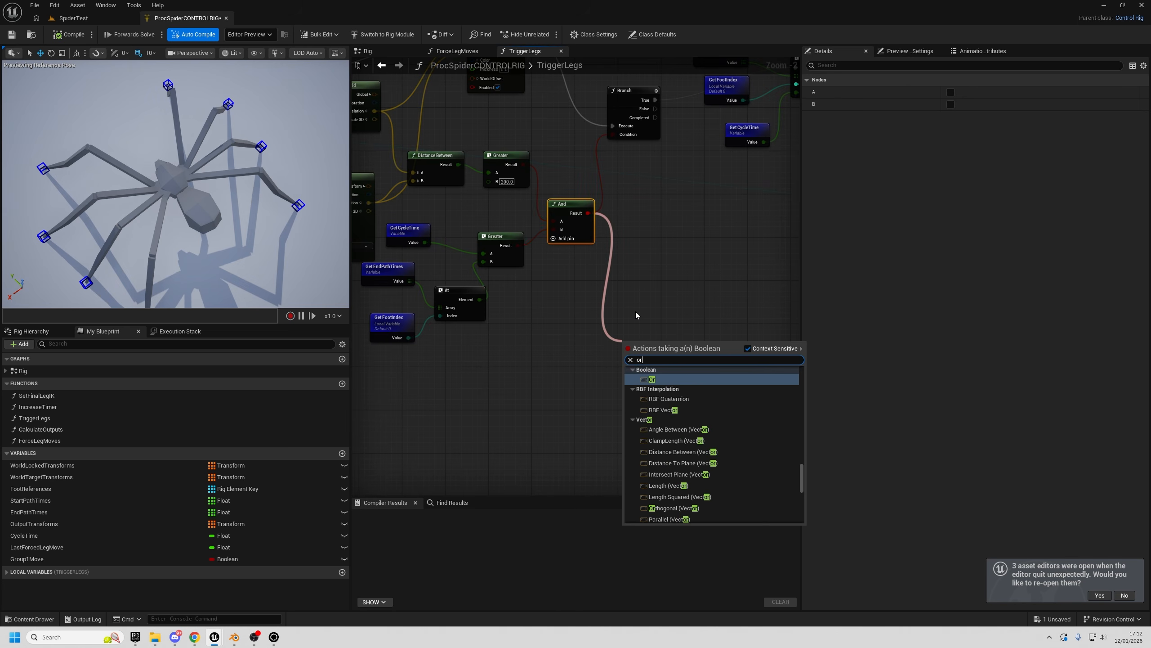
{"action": "left_click", "coordinate": [679, 378]}
{"action": "left_click_drag", "start_coordinate": [639, 342], "coordinate": [613, 135]}
{"action": "right_click_drag", "start_coordinate": [488, 334], "coordinate": [628, 380]}
{"action": "mouse_move", "coordinate": [399, 105]}
{"action": "left_mouse_down"}
{"action": "mouse_move", "coordinate": [642, 325]}
{"action": "mouse_move", "coordinate": [399, 105]}
{"action": "left_mouse_up"}
{"action": "left_click_drag", "start_coordinate": [436, 140], "coordinate": [720, 398]}
{"action": "right_click_drag", "start_coordinate": [706, 429], "coordinate": [492, 305]}
{"action": "left_click_drag", "start_coordinate": [592, 279], "coordinate": [603, 290]}
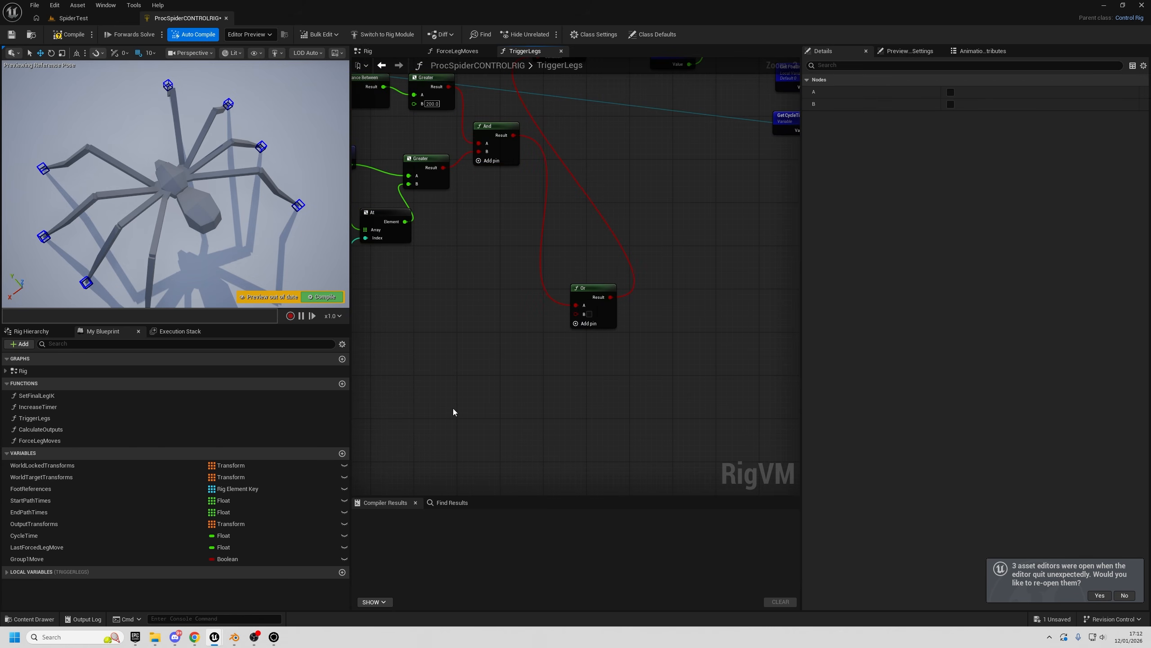
- Add a Get LegsToTrigger input node in the empty space before the Or node
{"action": "right_click_drag", "start_coordinate": [452, 411], "coordinate": [795, 467]}
{"action": "right_click_drag", "start_coordinate": [706, 379], "coordinate": [356, 301]}
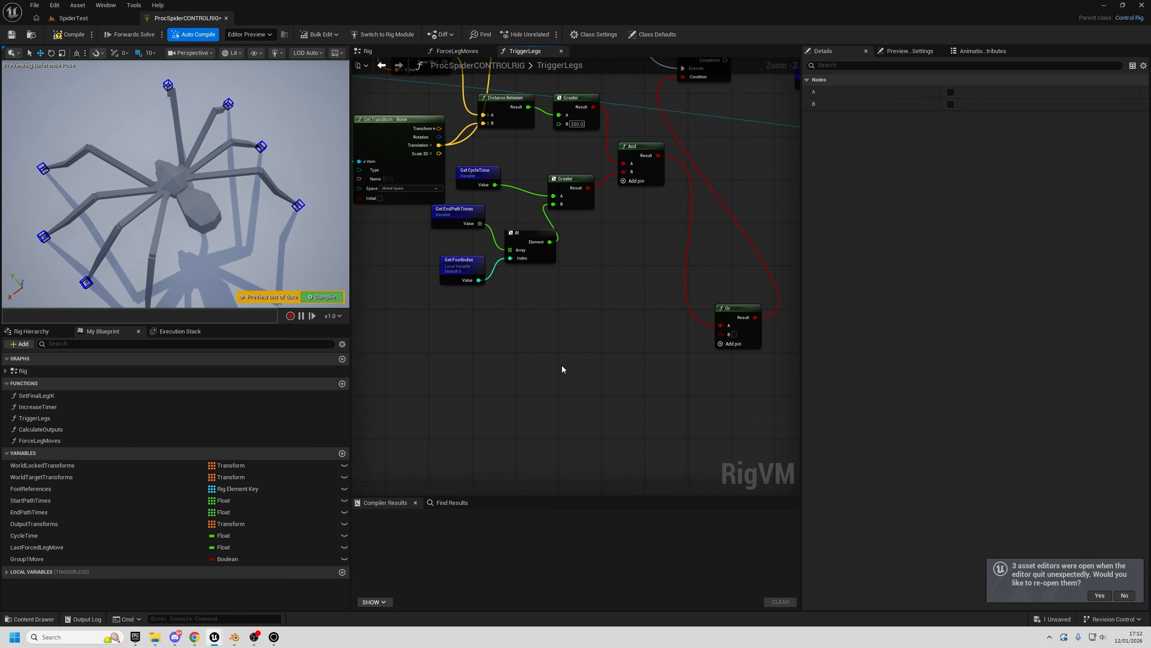
{"action": "right_click_drag", "start_coordinate": [478, 302], "coordinate": [816, 400]}
{"action": "left_click", "coordinate": [403, 167]}
{"action": "right_click_drag", "start_coordinate": [787, 440], "coordinate": [419, 362]}
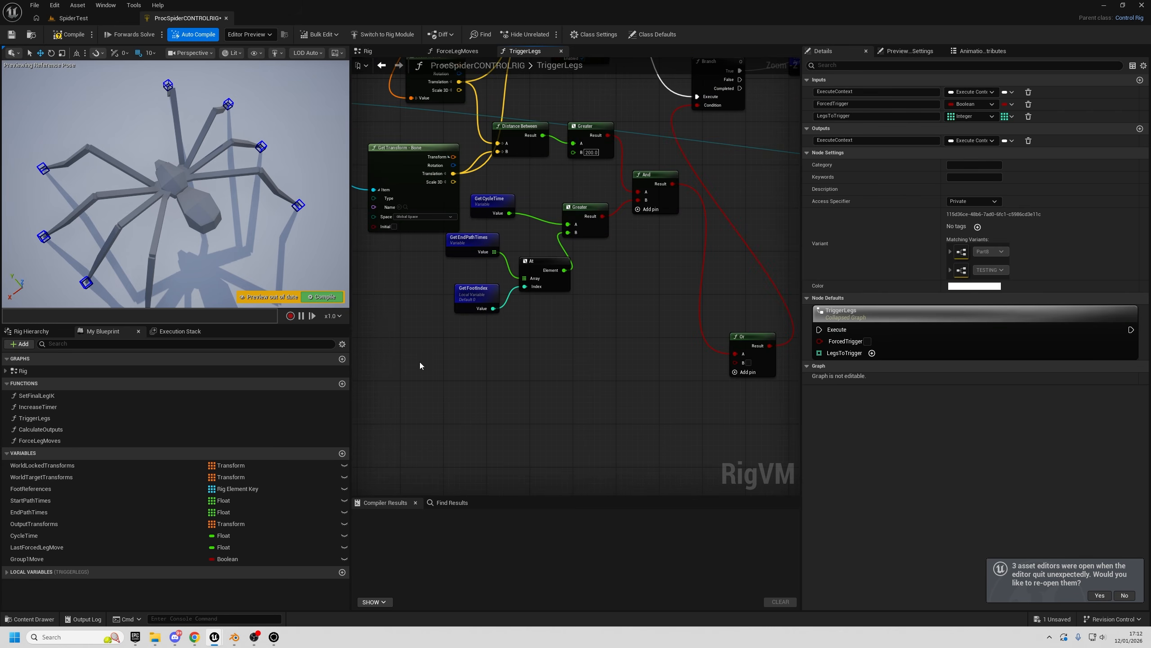
{"action": "right_click", "coordinate": [616, 370]}
{"action": "type", "text": "leg"}
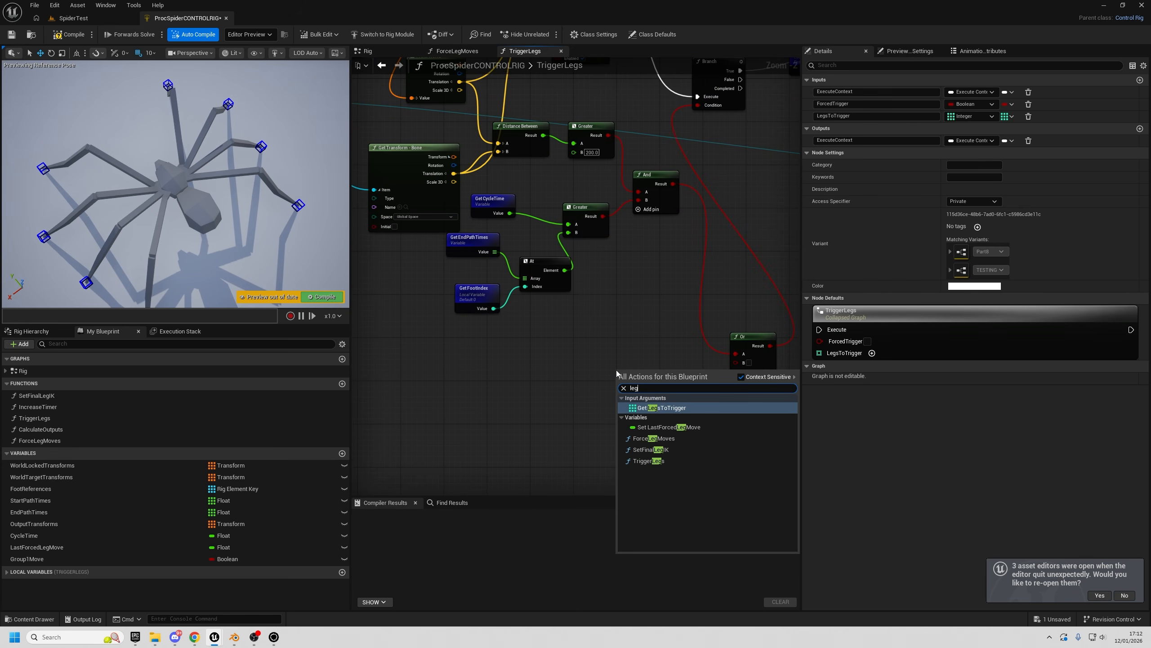
{"action": "left_click", "coordinate": [668, 408]}
{"action": "scroll", "coordinate": [557, 372], "scroll_direction": "up", "scroll_amount": 2}
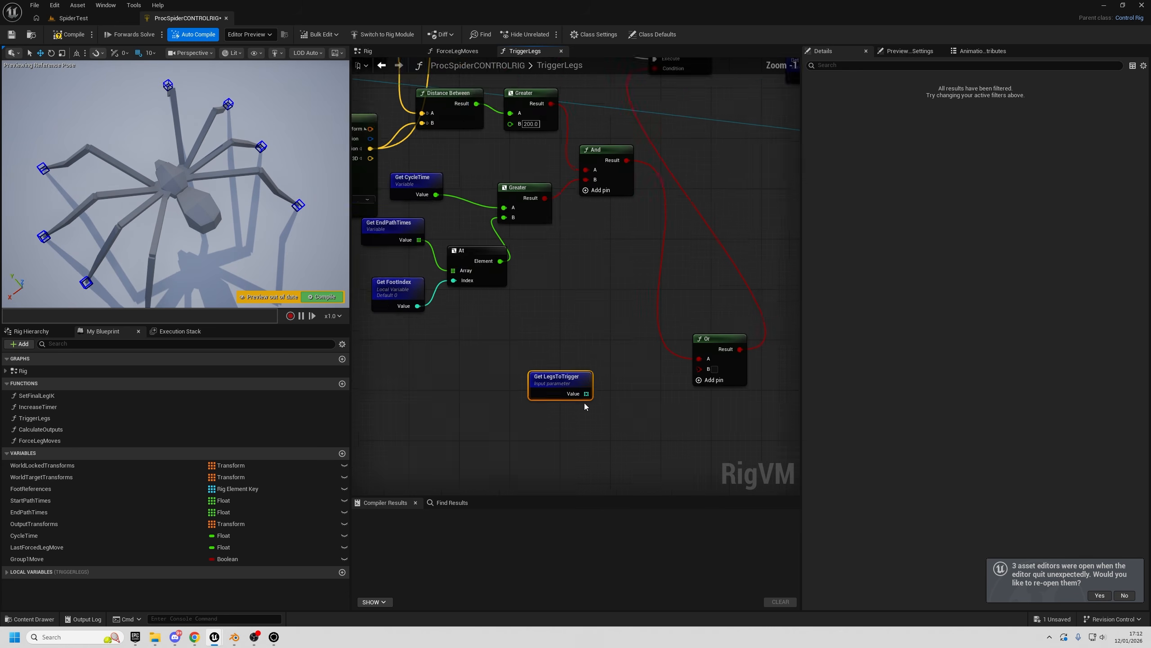
- Create an array Find node fed by the LegsToTrigger value
{"action": "left_click_drag", "start_coordinate": [557, 371], "coordinate": [613, 398]}
{"action": "type", "text": "find"}
{"action": "left_click", "coordinate": [650, 447]}
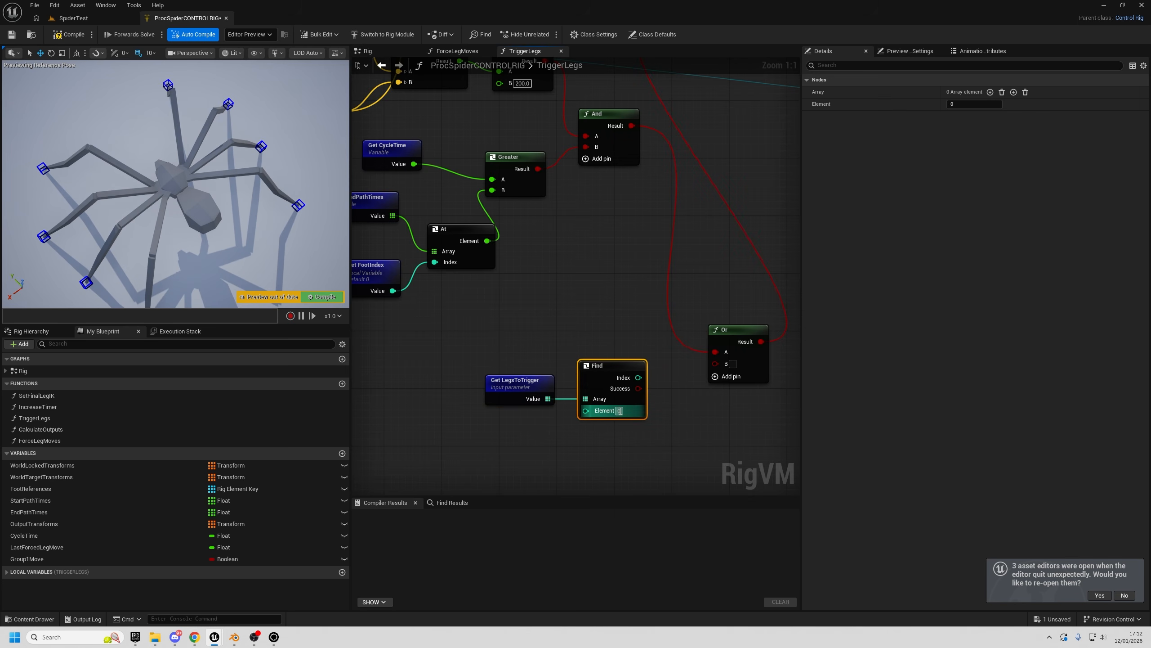
- Feed the local variable FootIndex into the Find node's Element and place its getter below Get LegsToTrigger
{"action": "scroll", "coordinate": [560, 301], "scroll_direction": "down", "scroll_amount": 6}
{"action": "scroll", "coordinate": [595, 248], "scroll_direction": "up", "scroll_amount": 3}
{"action": "right_click_drag", "start_coordinate": [770, 458], "coordinate": [519, 257]}
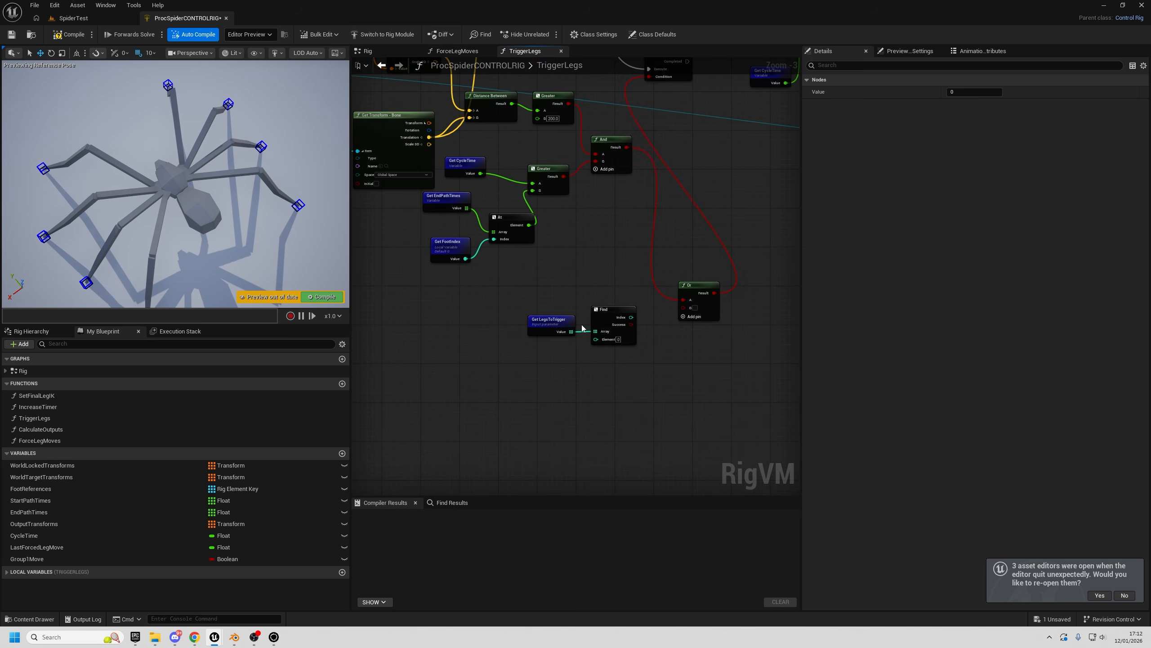
{"action": "scroll", "coordinate": [586, 329], "scroll_direction": "up", "scroll_amount": 3}
{"action": "right_click_drag", "start_coordinate": [491, 349], "coordinate": [516, 368]}
{"action": "left_click", "coordinate": [12, 573]}
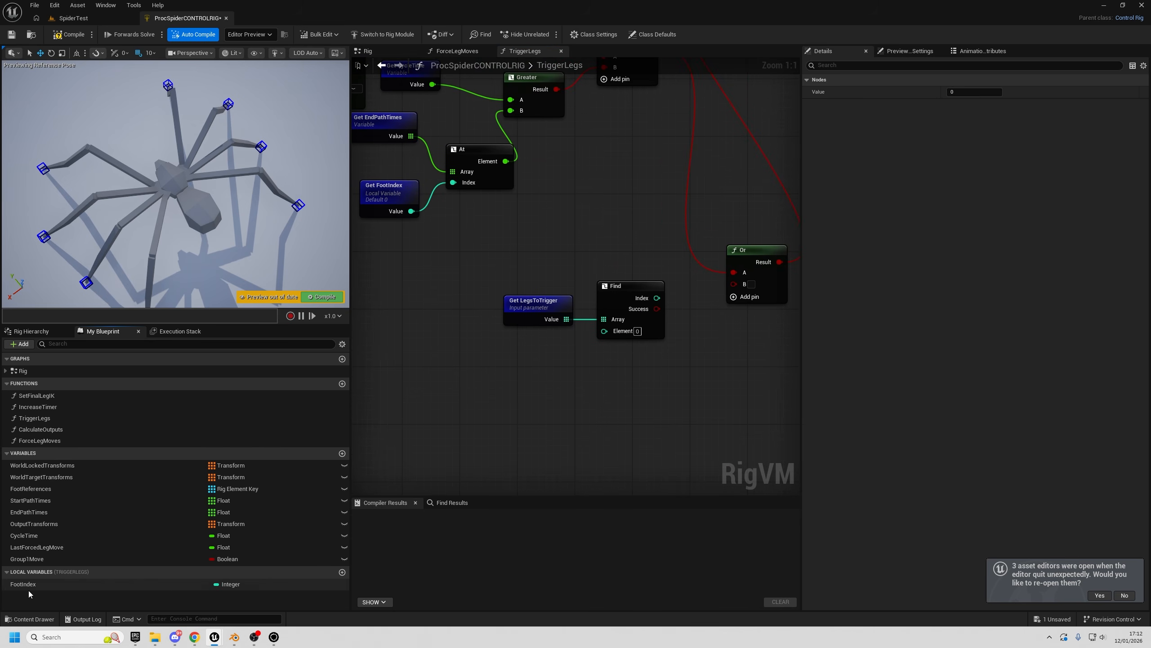
{"action": "left_click", "coordinate": [23, 584]}
{"action": "left_click_drag", "start_coordinate": [22, 584], "coordinate": [596, 333]}
{"action": "left_click_drag", "start_coordinate": [523, 351], "coordinate": [521, 347]}
{"action": "right_click_drag", "start_coordinate": [499, 318], "coordinate": [521, 298]}
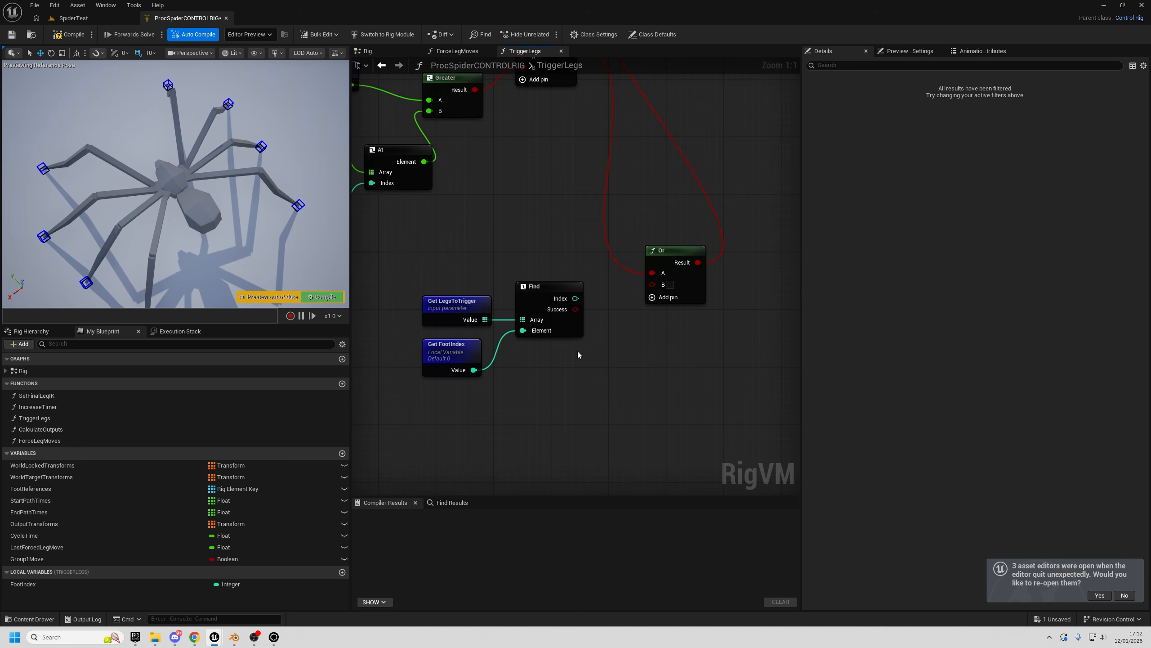
- Connect the Find node's Success output to the Or node's B input
{"action": "right_click_drag", "start_coordinate": [580, 258], "coordinate": [540, 222]}
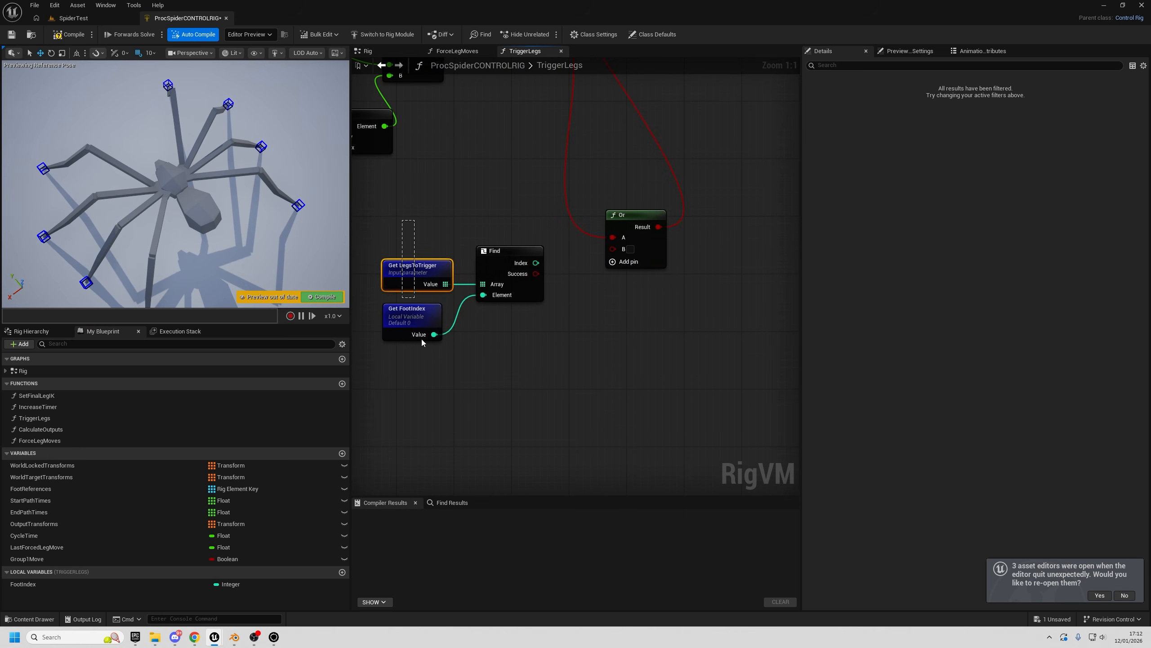
{"action": "right_click_drag", "start_coordinate": [503, 297], "coordinate": [484, 352]}
{"action": "left_click_drag", "start_coordinate": [519, 330], "coordinate": [538, 329]}
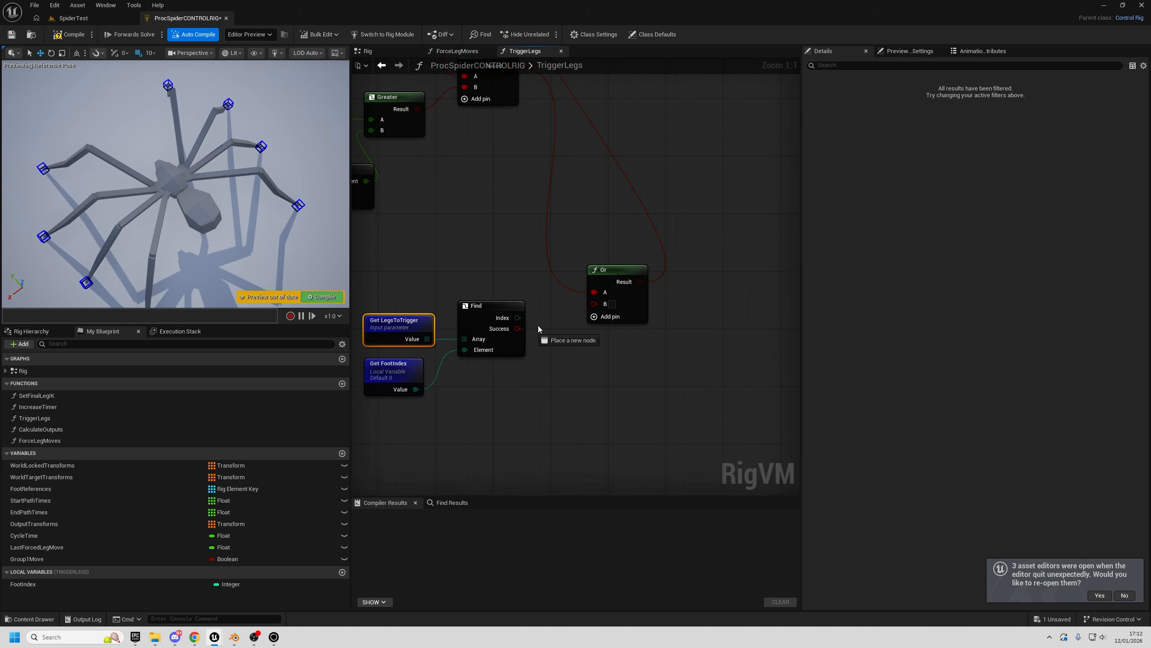
{"action": "left_click_drag", "start_coordinate": [600, 310], "coordinate": [598, 304]}
{"action": "right_click_drag", "start_coordinate": [596, 391], "coordinate": [676, 422]}
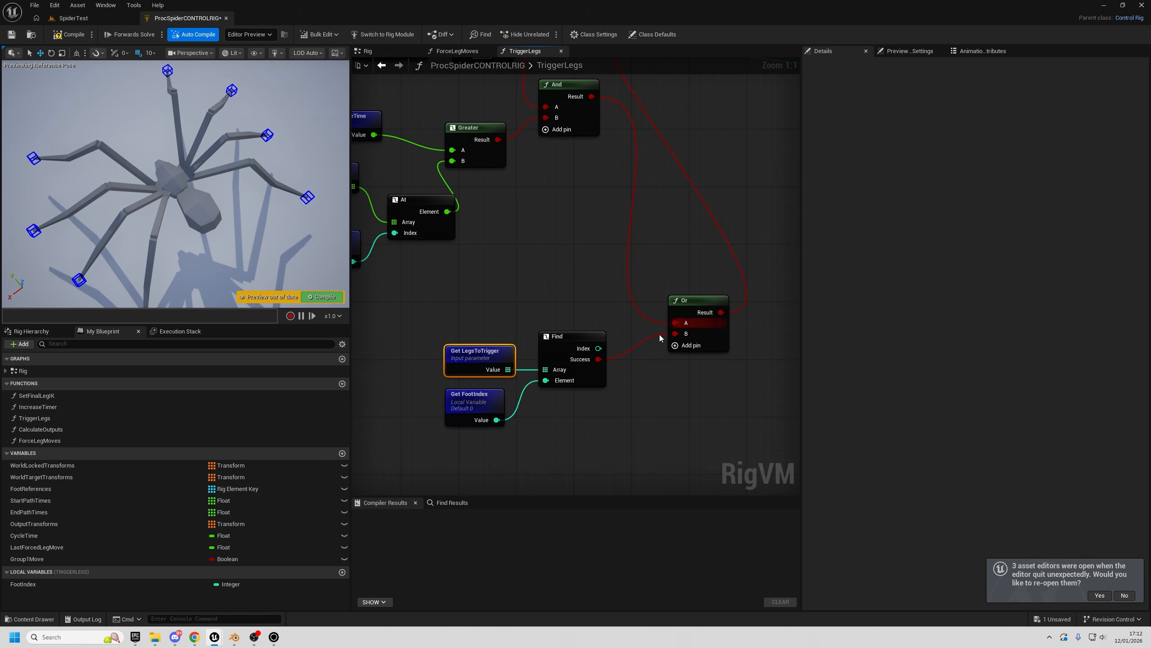
- Reposition the LegsToTrigger Find nodes and move the Or node farther from them to tidy the wiring
{"action": "left_click_drag", "start_coordinate": [445, 336], "coordinate": [586, 427]}
{"action": "left_click_drag", "start_coordinate": [562, 339], "coordinate": [592, 325]}
{"action": "right_click_drag", "start_coordinate": [565, 184], "coordinate": [484, 239]}
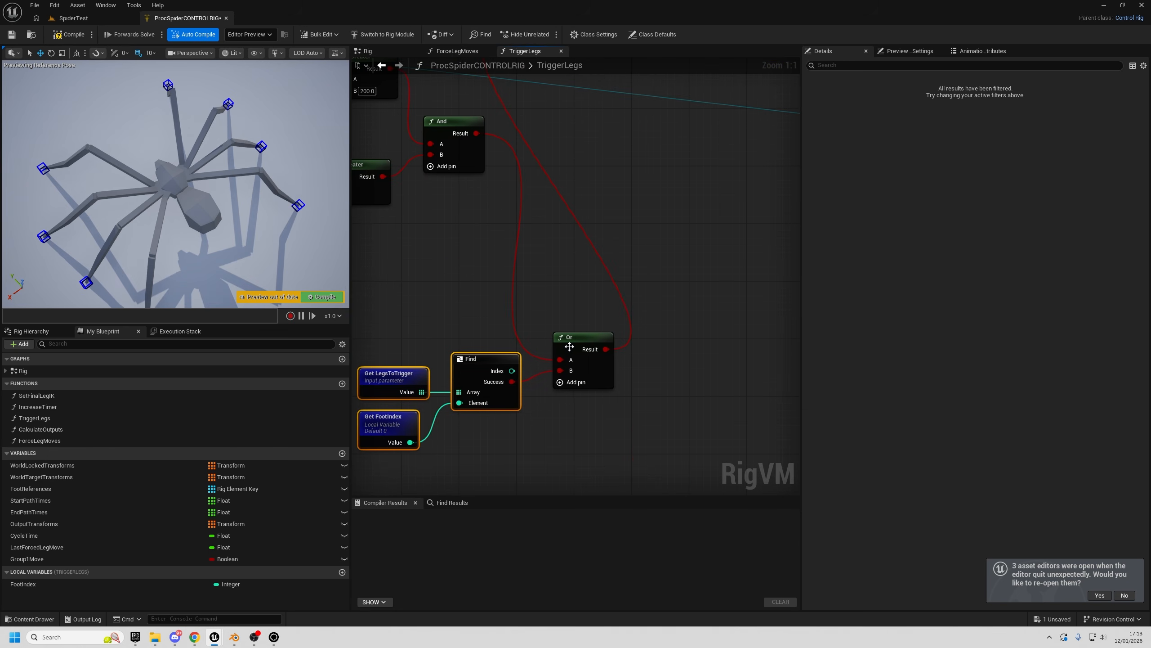
{"action": "left_click_drag", "start_coordinate": [569, 346], "coordinate": [680, 281]}
- Review the cycle-time, And, Find and Or conditions alongside the spider's legs in the preview viewport
{"action": "right_click_drag", "start_coordinate": [523, 256], "coordinate": [768, 268]}
{"action": "scroll", "coordinate": [684, 287], "scroll_direction": "down", "scroll_amount": 2}
{"action": "right_click_drag", "start_coordinate": [683, 287], "coordinate": [654, 306]}
{"action": "left_click_drag", "start_coordinate": [480, 205], "coordinate": [597, 333]}
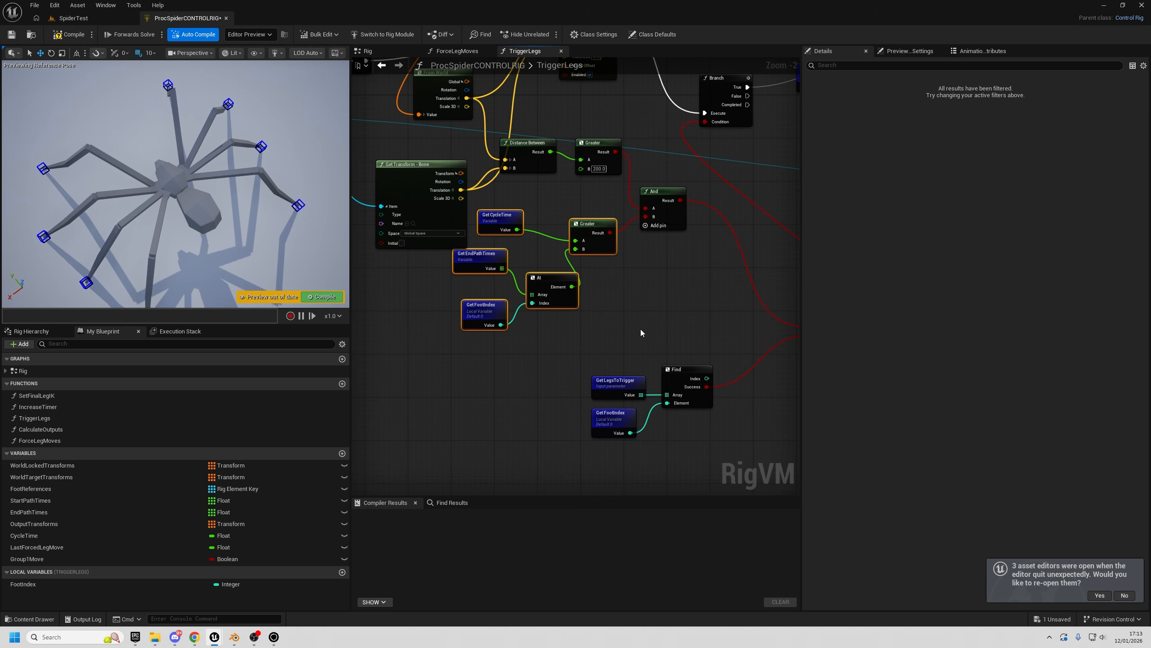
{"action": "right_click_drag", "start_coordinate": [212, 236], "coordinate": [171, 198]}
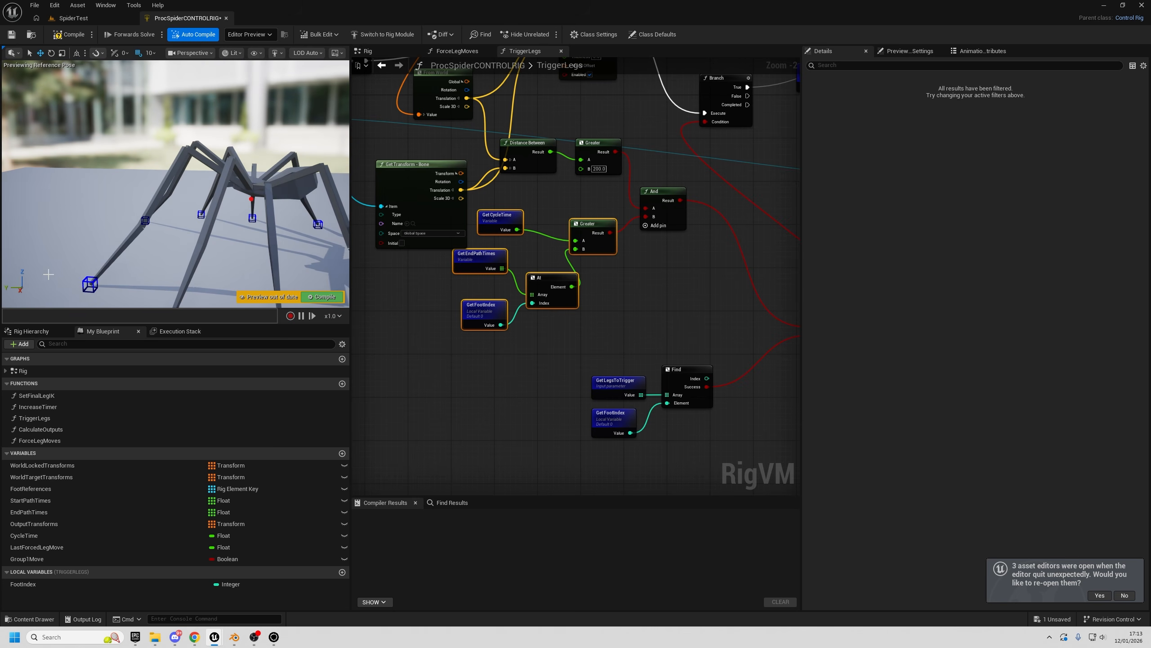
{"action": "right_click_drag", "start_coordinate": [49, 274], "coordinate": [133, 235]}
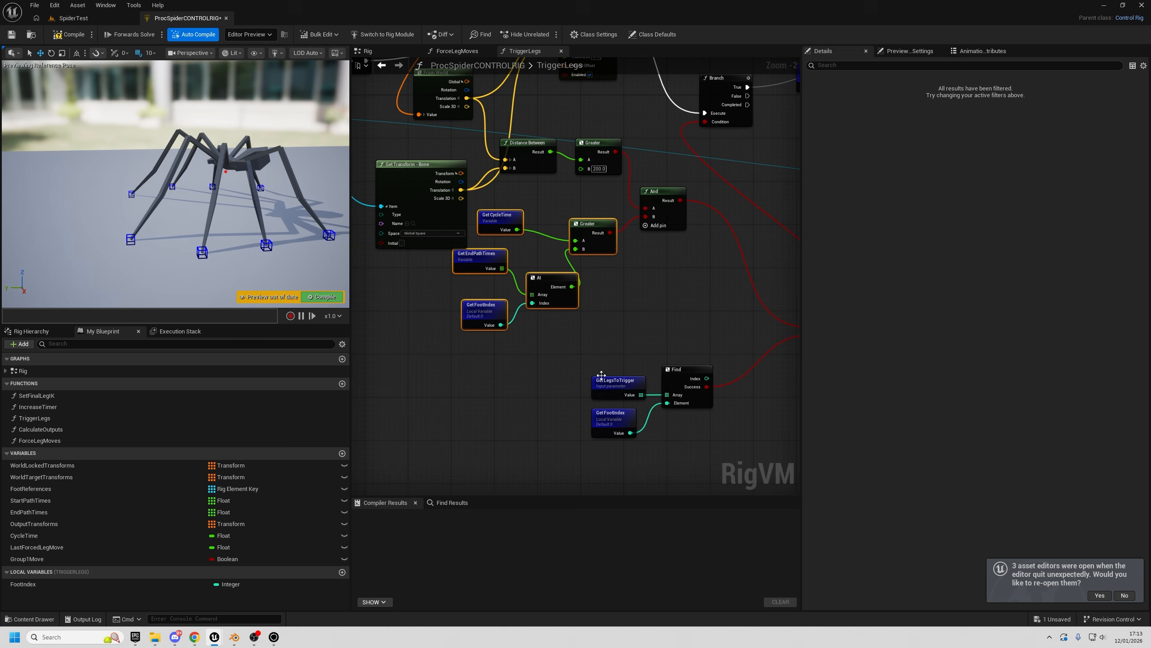
{"action": "right_click_drag", "start_coordinate": [617, 340], "coordinate": [586, 352]}
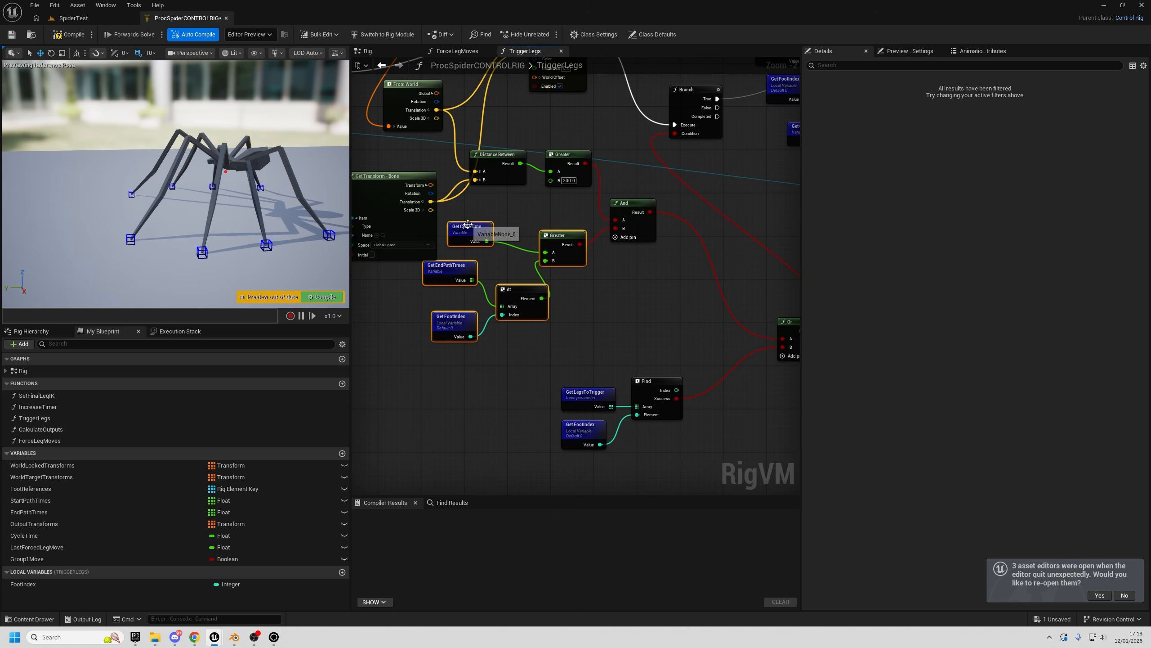
{"action": "right_click_drag", "start_coordinate": [619, 266], "coordinate": [539, 286]}
{"action": "left_click_drag", "start_coordinate": [553, 226], "coordinate": [550, 216]}
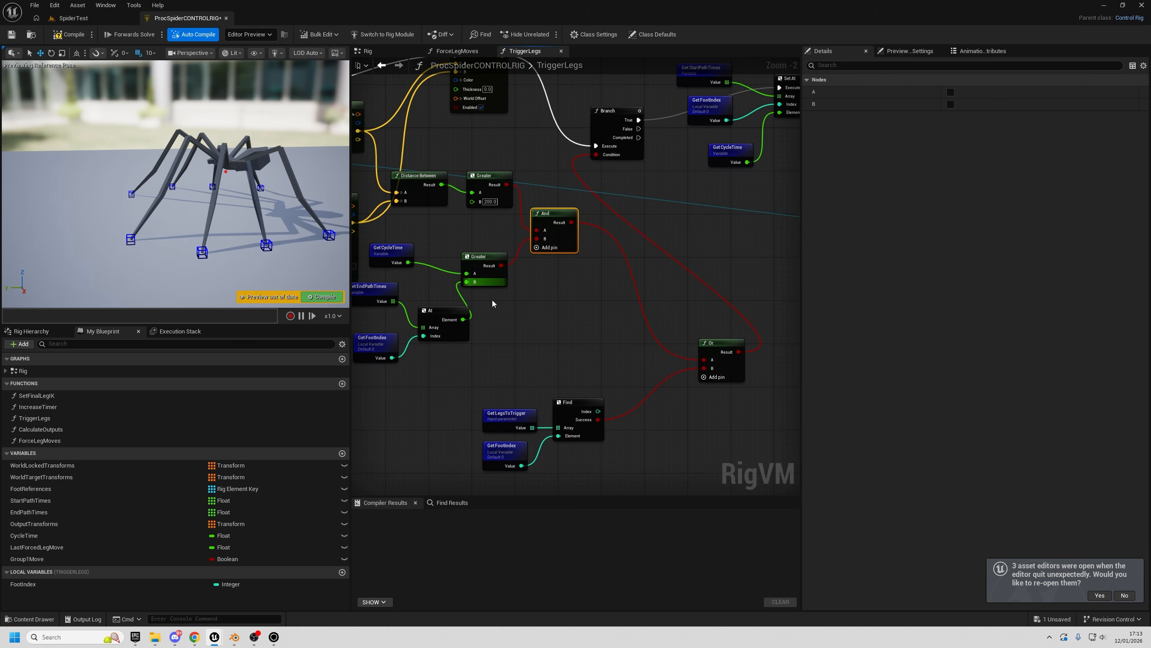
- Insert an And node between the LegsToTrigger Find node's Success output and the Or node's B input
{"action": "right_click_drag", "start_coordinate": [494, 304], "coordinate": [452, 233]}
{"action": "left_click_drag", "start_coordinate": [481, 274], "coordinate": [589, 327]}
{"action": "right_click_drag", "start_coordinate": [646, 316], "coordinate": [581, 311]}
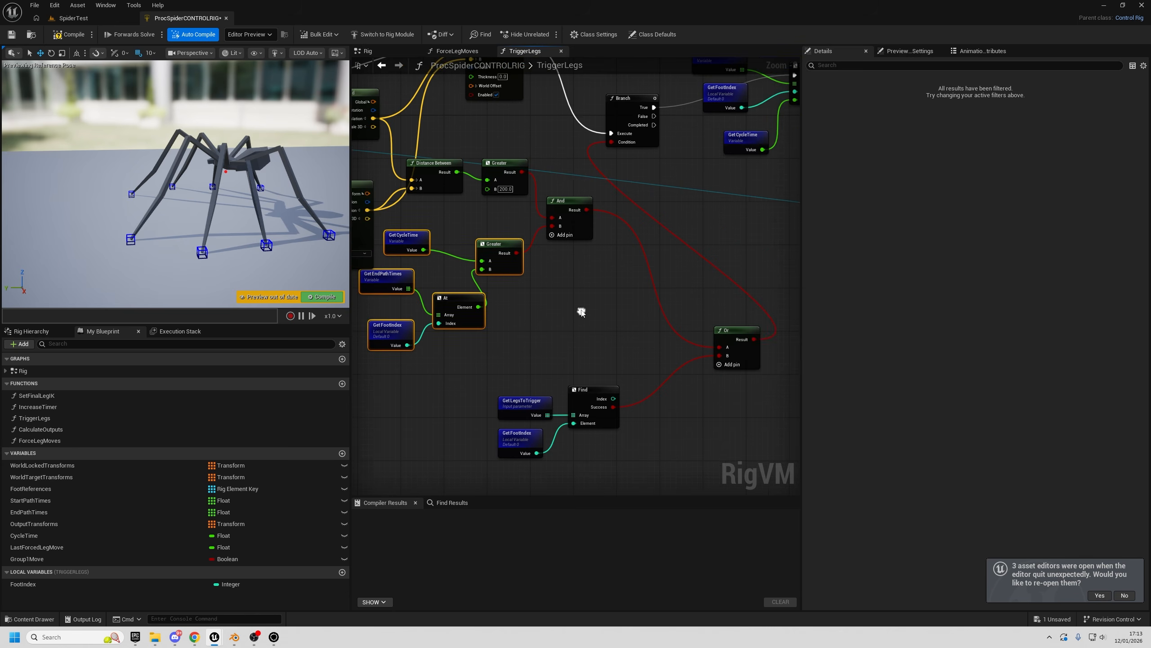
{"action": "left_click_drag", "start_coordinate": [612, 406], "coordinate": [633, 350]}
{"action": "type", "text": "and"}
{"action": "left_click", "coordinate": [656, 383]}
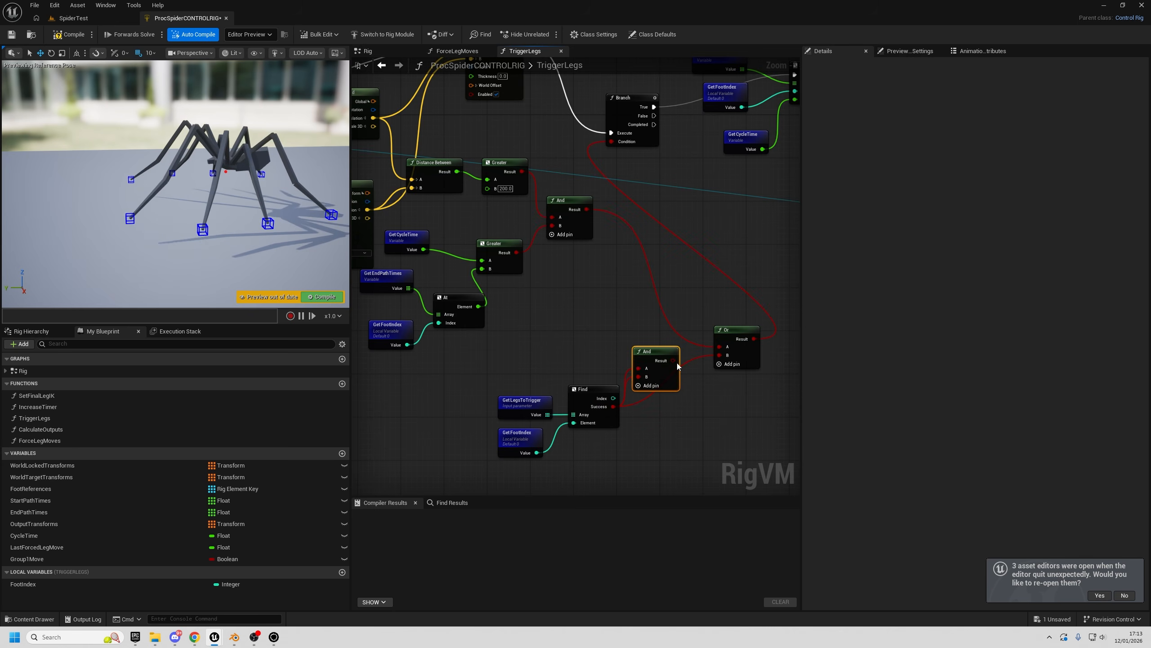
{"action": "mouse_move", "coordinate": [657, 352]}
{"action": "left_mouse_down"}
{"action": "mouse_move", "coordinate": [636, 347]}
{"action": "mouse_move", "coordinate": [725, 356]}
{"action": "mouse_move", "coordinate": [645, 345]}
{"action": "left_mouse_up"}
- Wire the cycle-time Greater result into the new And's A input and Find's Success into B, moving the Find nodes away to tidy the wiring
{"action": "left_click_drag", "start_coordinate": [516, 252], "coordinate": [518, 258]}
{"action": "left_click_drag", "start_coordinate": [628, 363], "coordinate": [627, 363]}
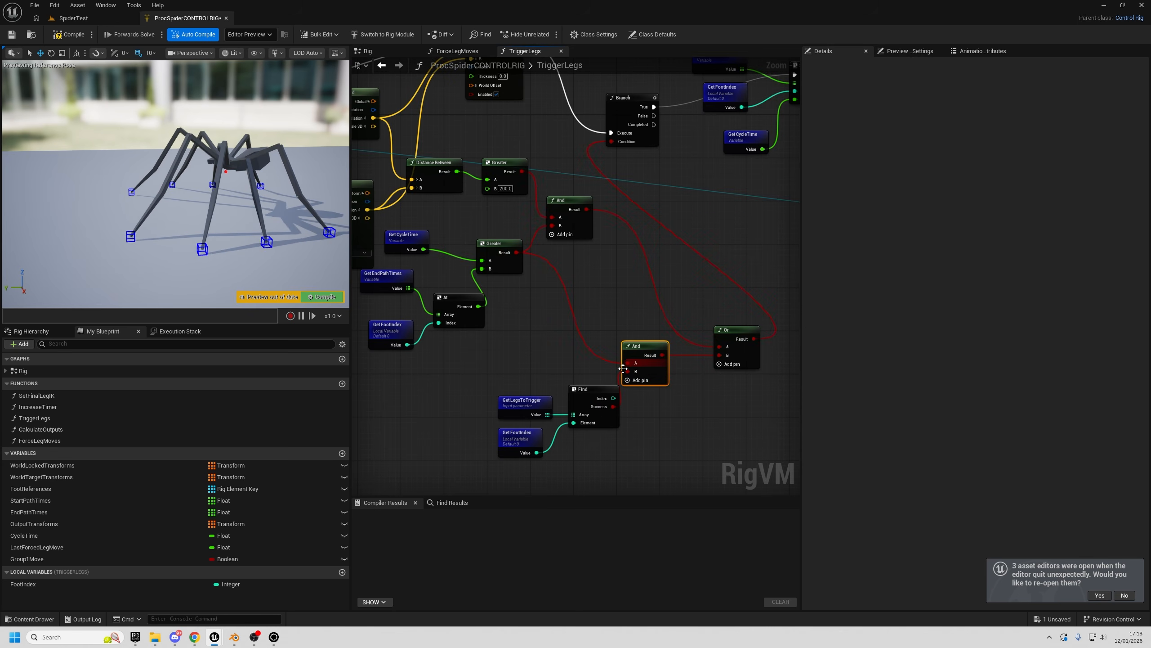
{"action": "left_click_drag", "start_coordinate": [508, 376], "coordinate": [594, 461]}
{"action": "left_click_drag", "start_coordinate": [597, 395], "coordinate": [549, 419]}
{"action": "right_click_drag", "start_coordinate": [655, 415], "coordinate": [635, 435]}
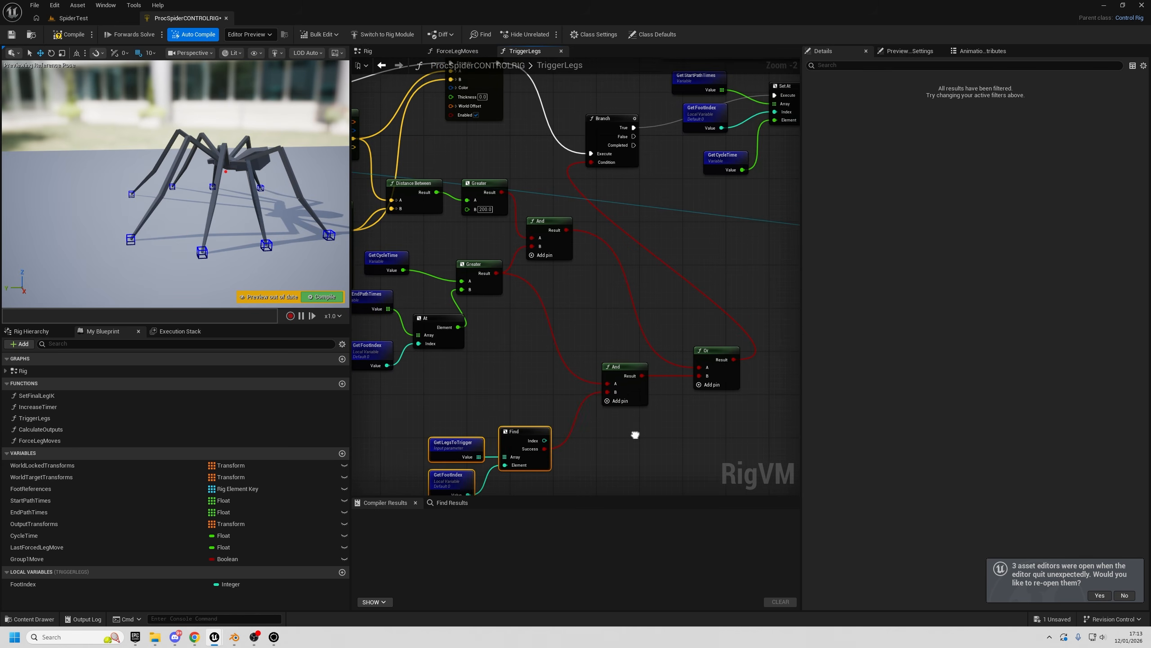
{"action": "right_click_drag", "start_coordinate": [652, 369], "coordinate": [705, 216]}
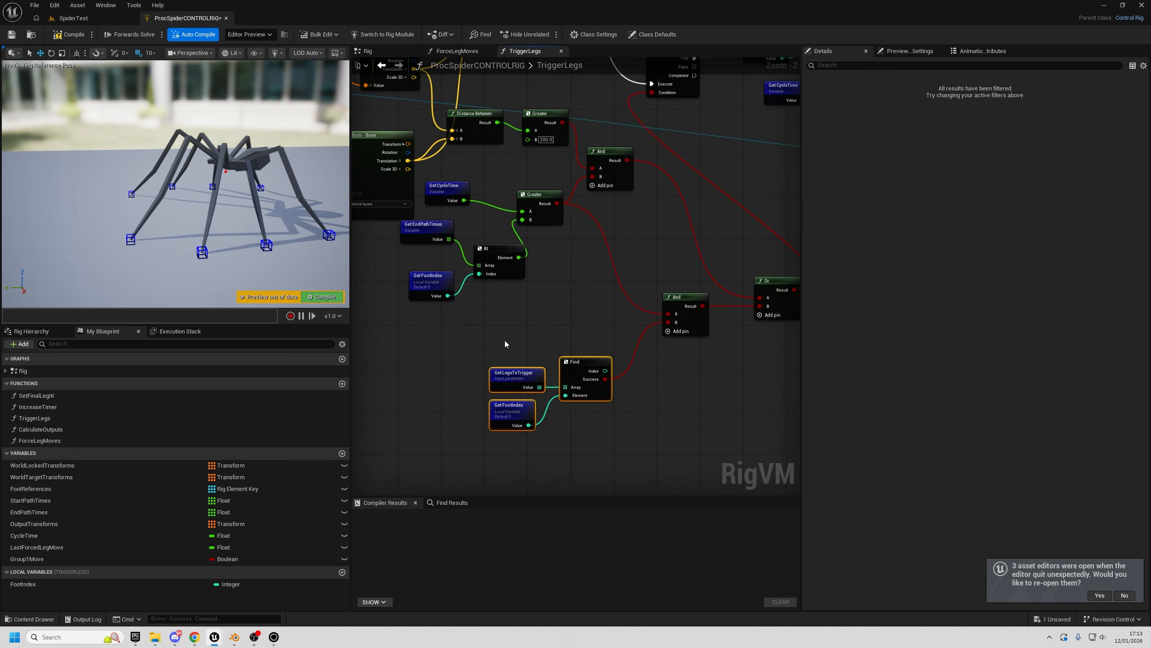
- Review how the distance, cycle-time and LegsToTrigger conditions feed the And and Or nodes
{"action": "right_click_drag", "start_coordinate": [685, 379], "coordinate": [568, 366]}
{"action": "left_click_drag", "start_coordinate": [552, 283], "coordinate": [551, 289]}
{"action": "left_click_drag", "start_coordinate": [386, 338], "coordinate": [531, 422]}
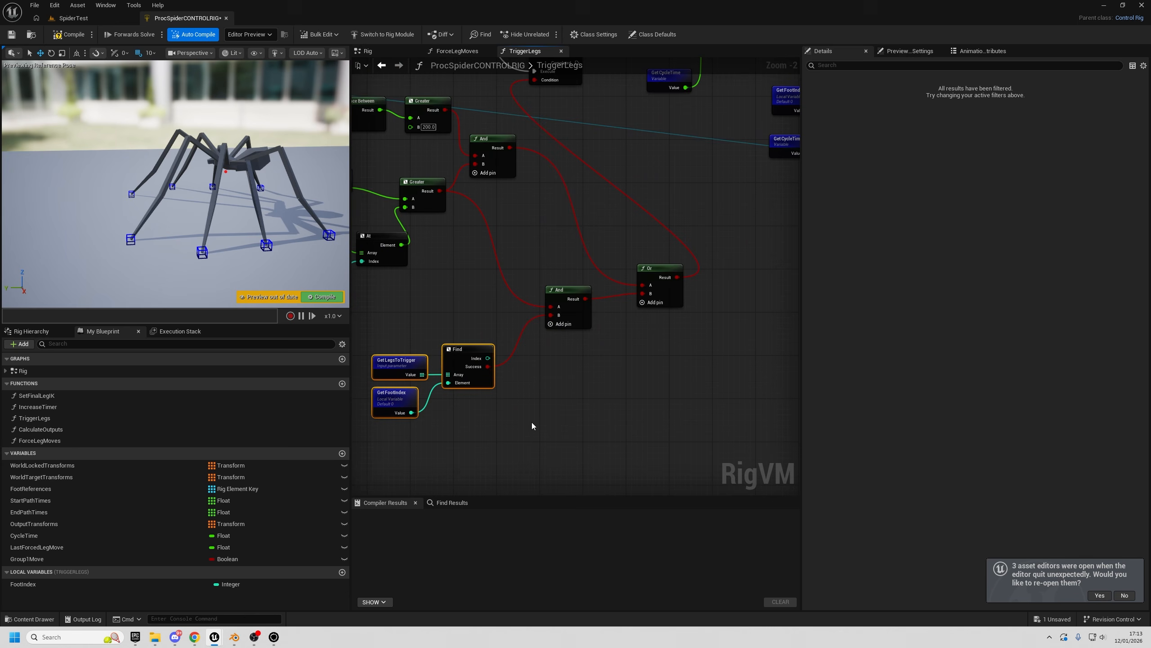
{"action": "right_click_drag", "start_coordinate": [532, 425], "coordinate": [525, 398]}
{"action": "left_click_drag", "start_coordinate": [397, 366], "coordinate": [524, 234]}
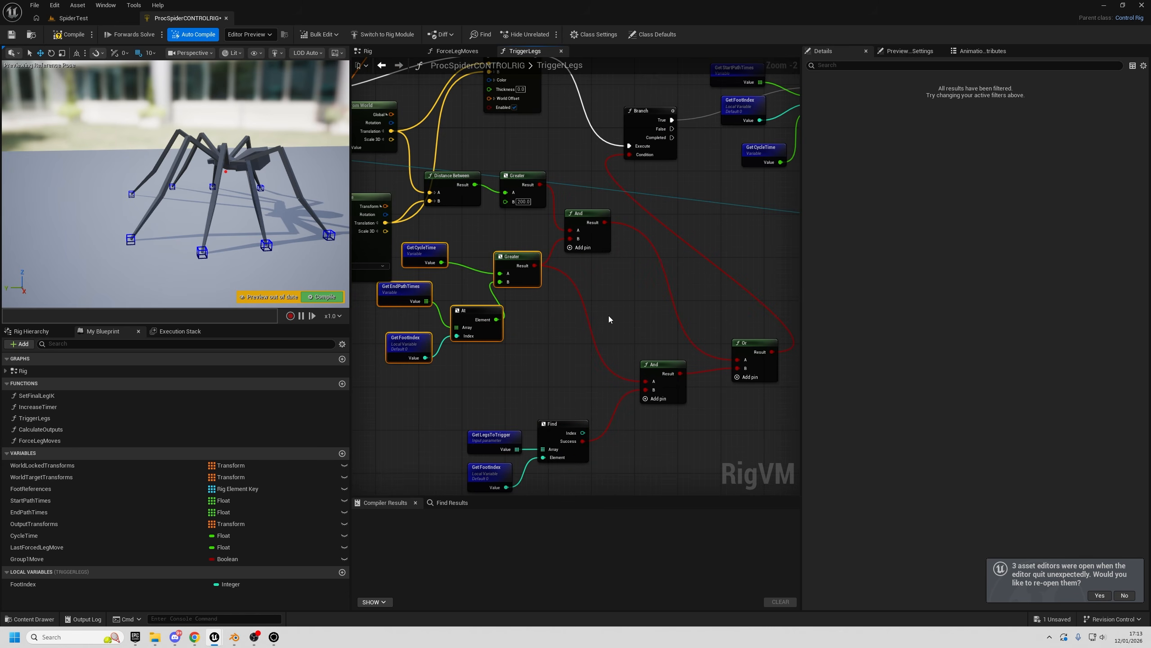
{"action": "right_click_drag", "start_coordinate": [750, 368], "coordinate": [603, 399]}
{"action": "left_click_drag", "start_coordinate": [605, 376], "coordinate": [577, 349]}
{"action": "right_click_drag", "start_coordinate": [527, 300], "coordinate": [672, 346]}
{"action": "left_click_drag", "start_coordinate": [561, 301], "coordinate": [562, 302]}
{"action": "right_click_drag", "start_coordinate": [501, 360], "coordinate": [557, 345]}
{"action": "mouse_move", "coordinate": [492, 323]}
{"action": "left_mouse_down"}
{"action": "mouse_move", "coordinate": [579, 412]}
{"action": "mouse_move", "coordinate": [504, 332]}
{"action": "left_mouse_up"}
{"action": "right_click_drag", "start_coordinate": [607, 393], "coordinate": [428, 407]}
- Compile the Control Rig with the updated leg-trigger condition
{"action": "right_click_drag", "start_coordinate": [680, 323], "coordinate": [549, 350]}
{"action": "scroll", "coordinate": [548, 350], "scroll_direction": "down", "scroll_amount": 1}
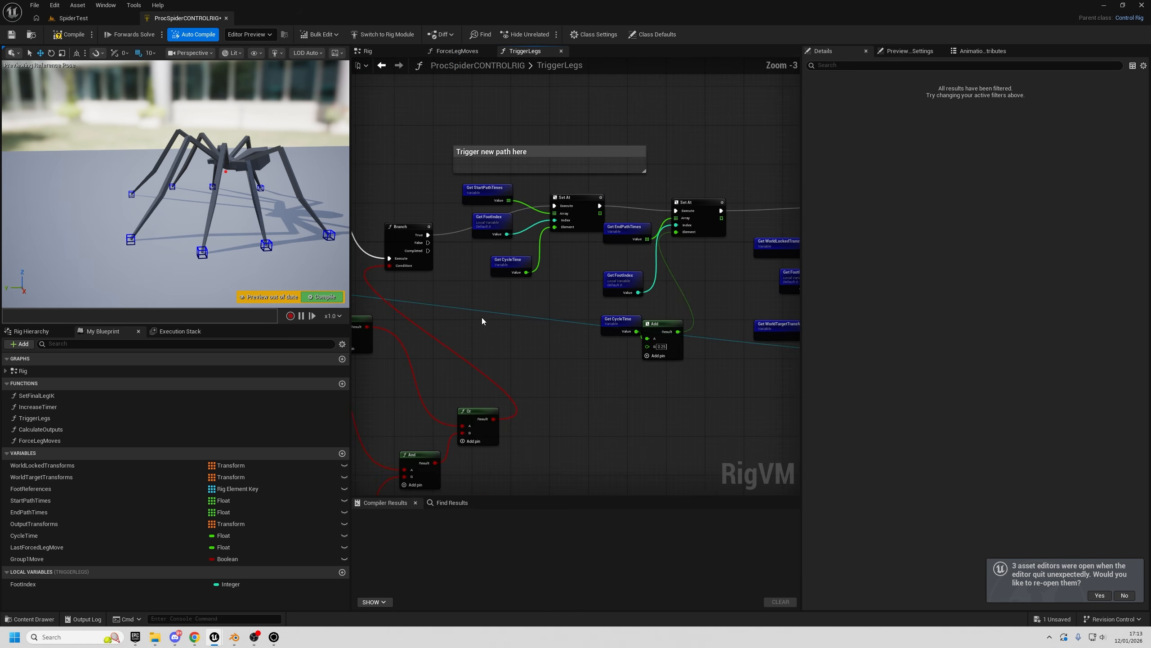
{"action": "left_click", "coordinate": [77, 35]}
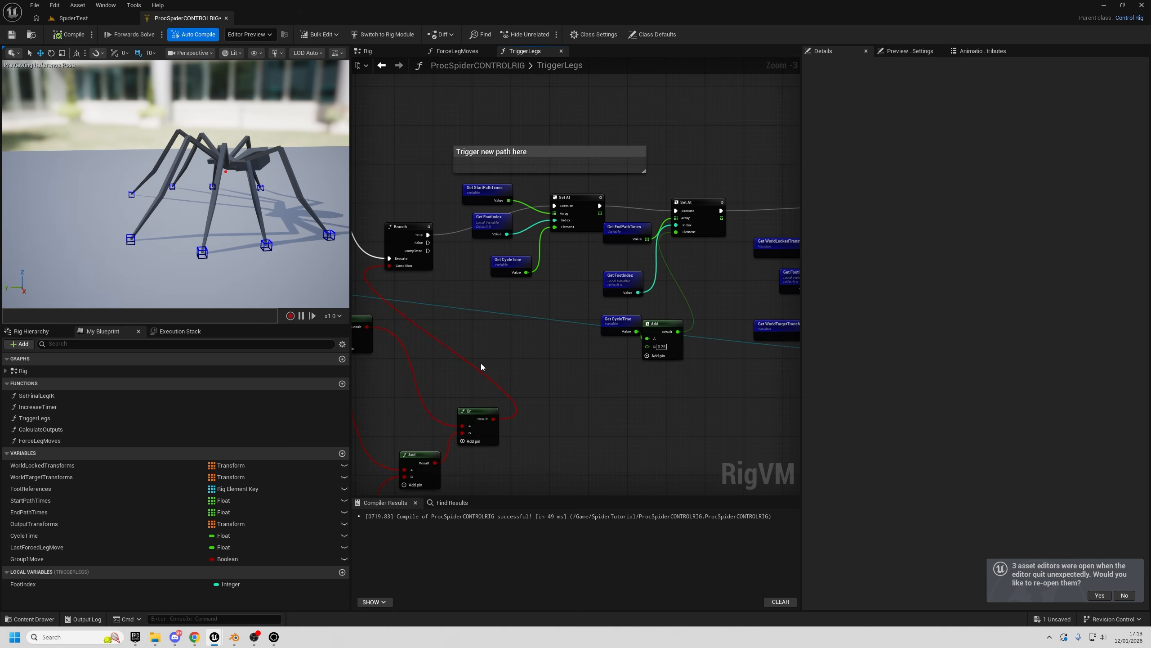
- Examine the TriggerLegs Entry node and its ForcedTrigger and LegsToTrigger inputs
{"action": "scroll", "coordinate": [476, 365], "scroll_direction": "down", "scroll_amount": 2}
{"action": "right_click_drag", "start_coordinate": [471, 363], "coordinate": [798, 359]}
{"action": "scroll", "coordinate": [642, 326], "scroll_direction": "up", "scroll_amount": 3}
{"action": "right_click_drag", "start_coordinate": [643, 326], "coordinate": [524, 343]}
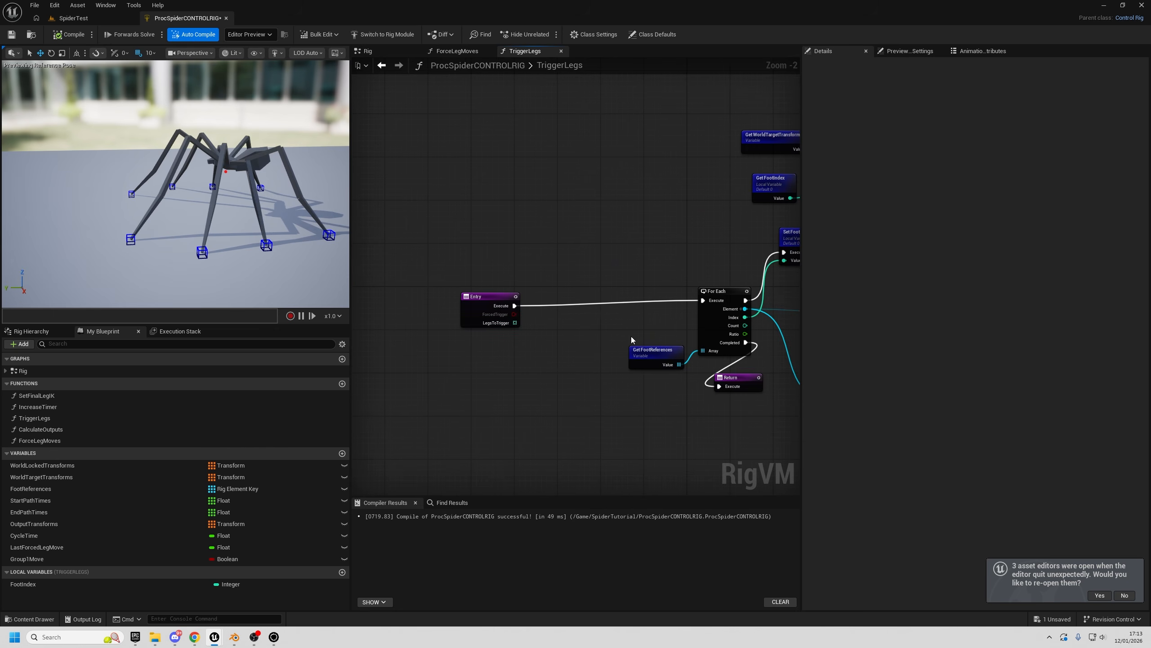
{"action": "right_click_drag", "start_coordinate": [770, 385], "coordinate": [398, 290]}
{"action": "right_click_drag", "start_coordinate": [780, 340], "coordinate": [579, 194]}
{"action": "right_click_drag", "start_coordinate": [570, 367], "coordinate": [664, 373]}
{"action": "right_click_drag", "start_coordinate": [412, 285], "coordinate": [681, 357]}
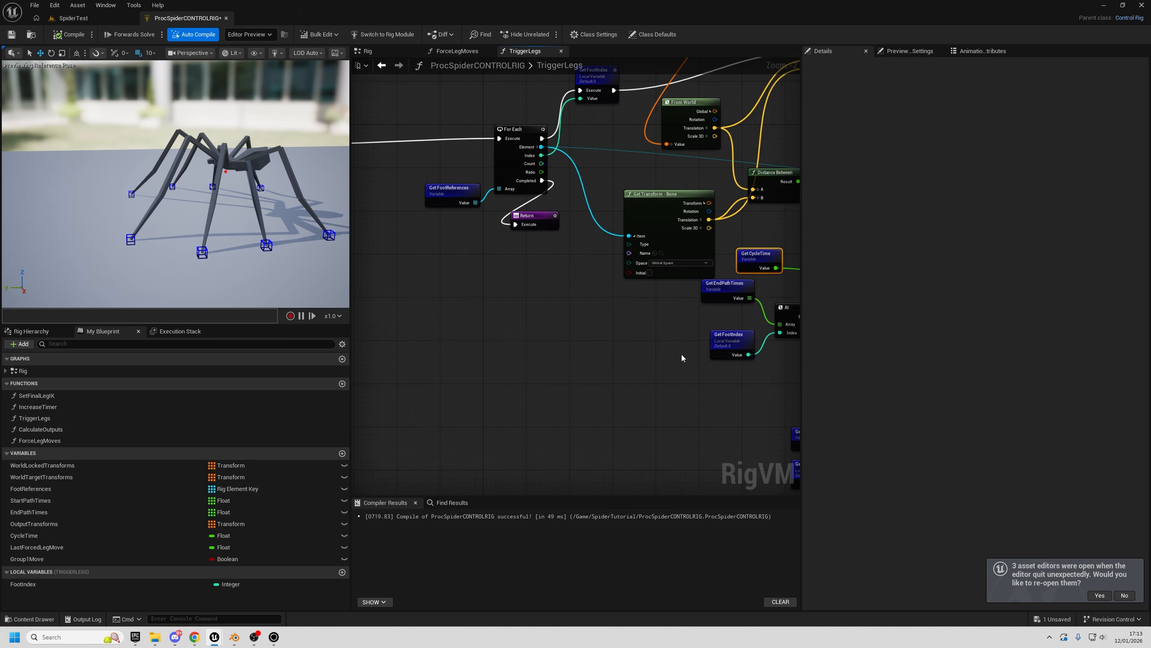
{"action": "right_click_drag", "start_coordinate": [378, 227], "coordinate": [562, 325]}
{"action": "left_click_drag", "start_coordinate": [474, 177], "coordinate": [479, 273]}
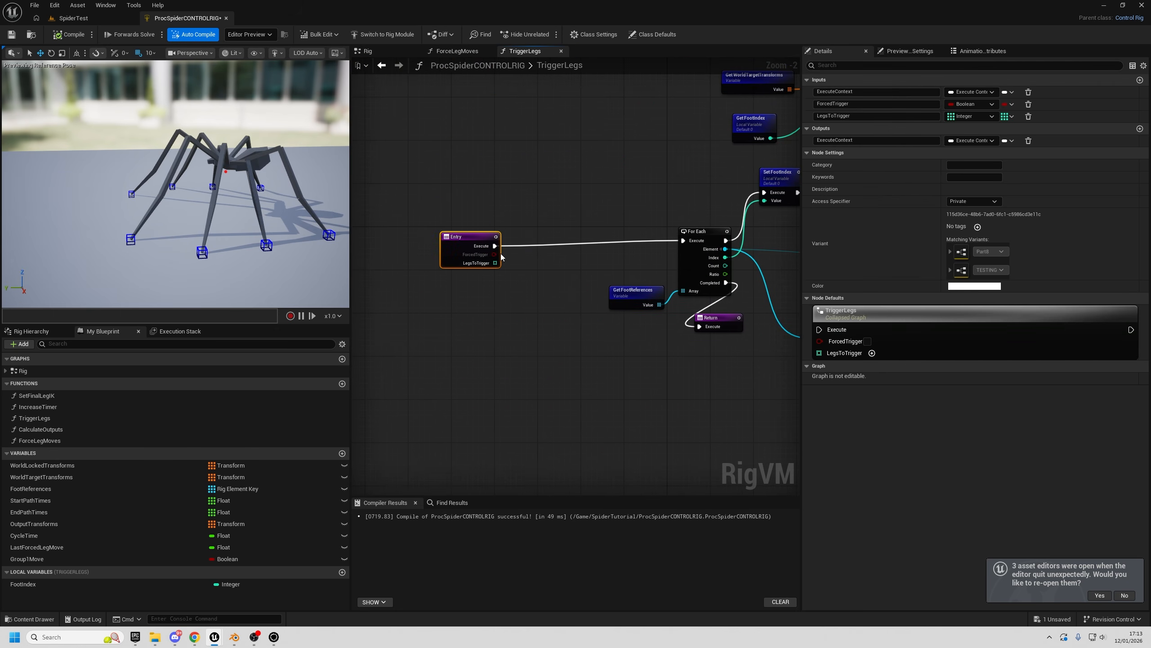
- Insert another And node between Find's Success output and the B input of the And feeding the Or node
{"action": "scroll", "coordinate": [681, 447], "scroll_direction": "down", "scroll_amount": 2}
{"action": "right_click_drag", "start_coordinate": [681, 447], "coordinate": [442, 283]}
{"action": "scroll", "coordinate": [506, 276], "scroll_direction": "up", "scroll_amount": 4}
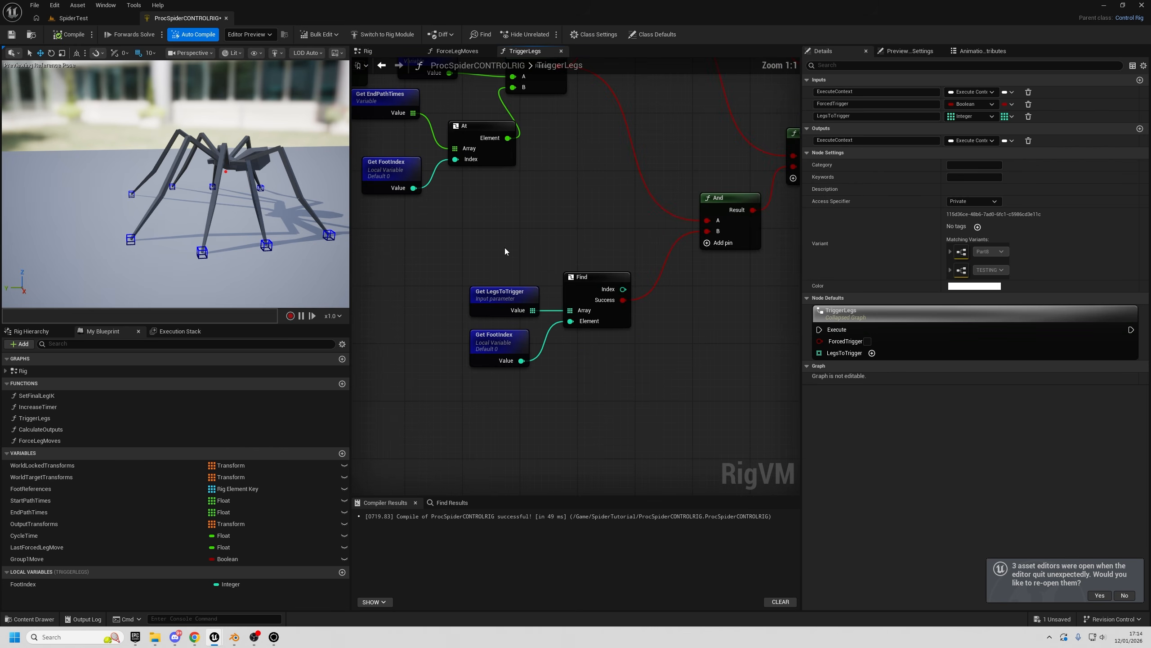
{"action": "left_click_drag", "start_coordinate": [498, 268], "coordinate": [503, 324]}
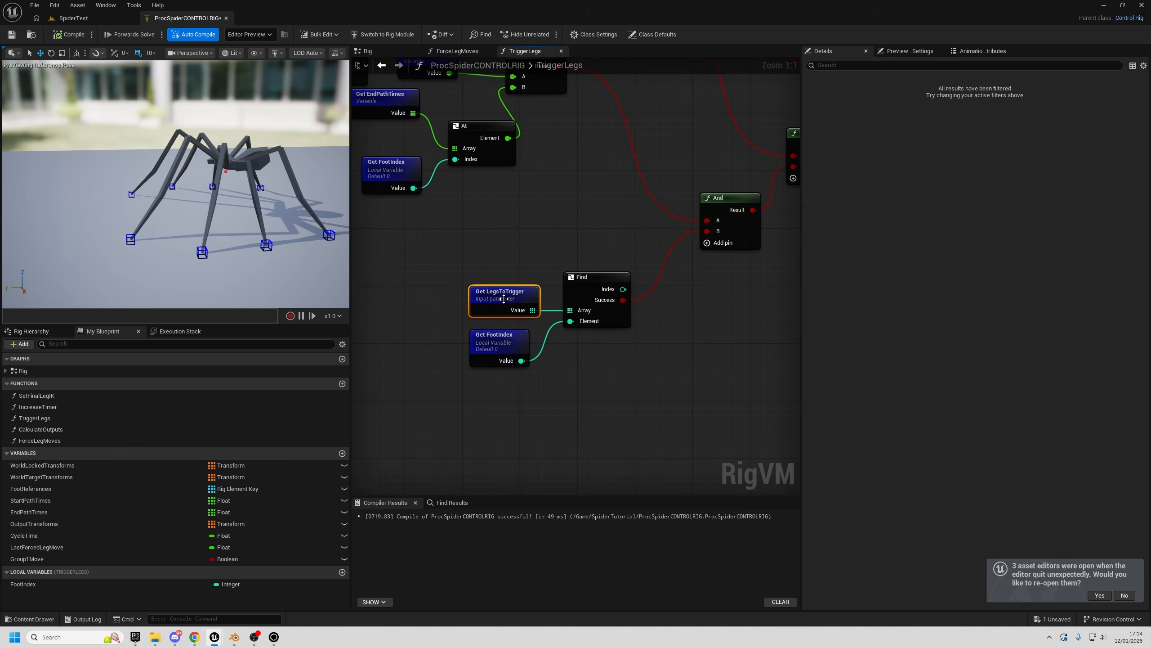
{"action": "left_click_drag", "start_coordinate": [628, 303], "coordinate": [656, 346]}
{"action": "type", "text": "&*"}
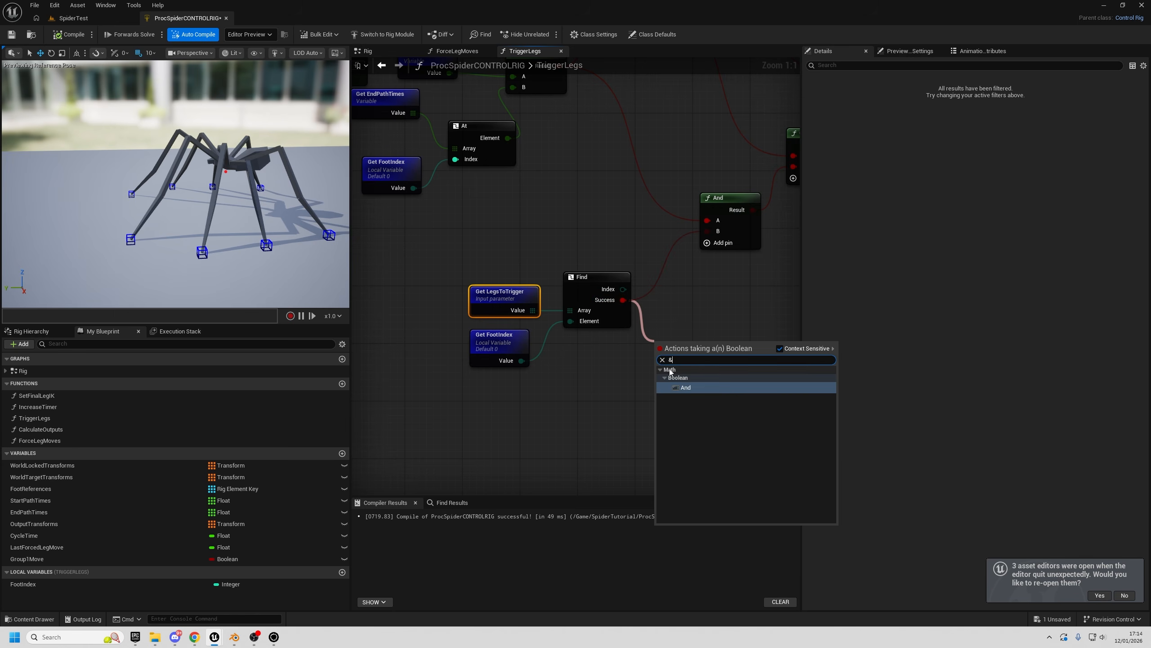
{"action": "key", "text": "Return"}
{"action": "left_click_drag", "start_coordinate": [466, 225], "coordinate": [600, 358]}
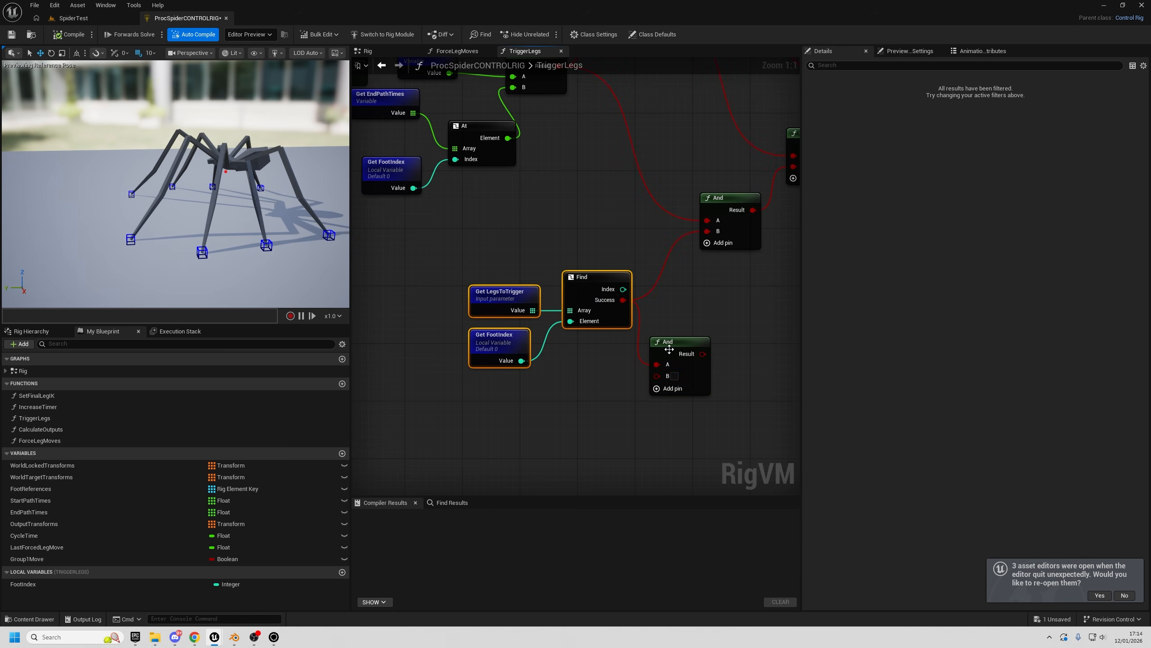
{"action": "left_click_drag", "start_coordinate": [676, 341], "coordinate": [708, 232]}
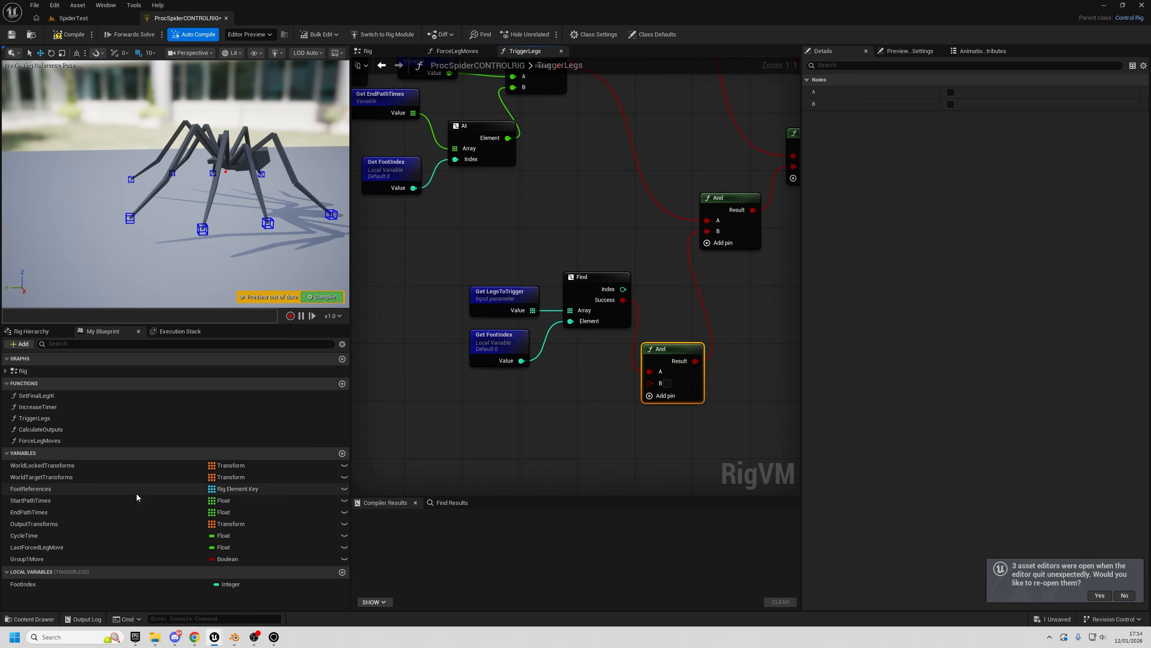
- Feed a ForcedTrigger getter into the B input of the And beside the Find node and compile the Control Rig
{"action": "right_click", "coordinate": [560, 381]}
{"action": "type", "text": "forced leg"}
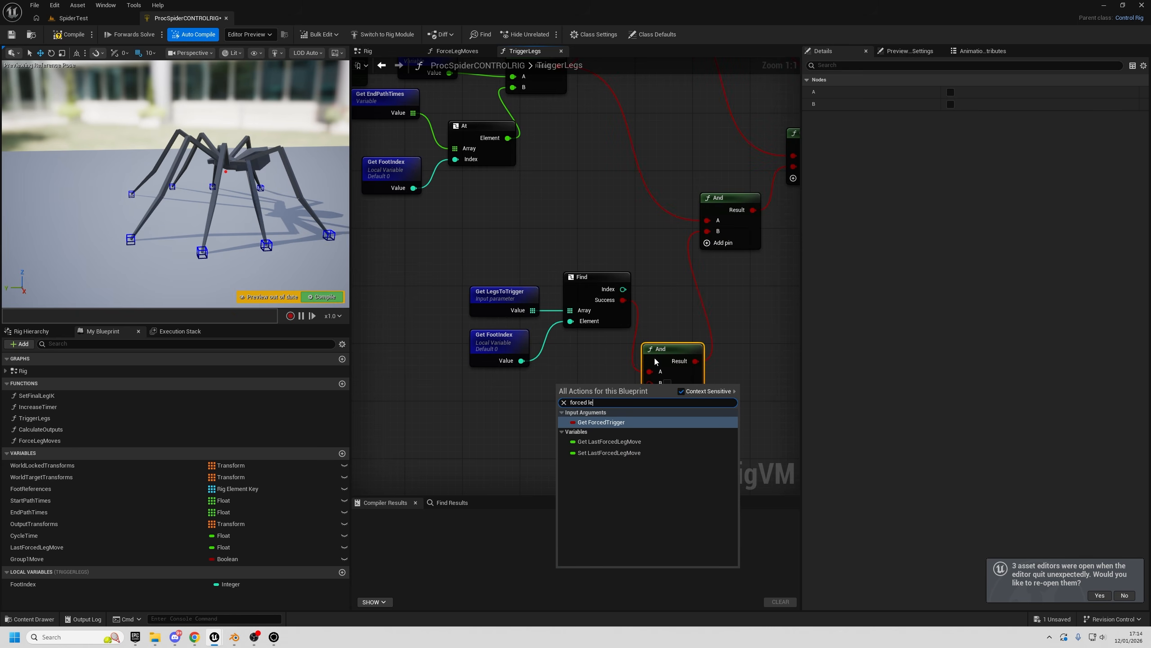
{"action": "left_click", "coordinate": [621, 423]}
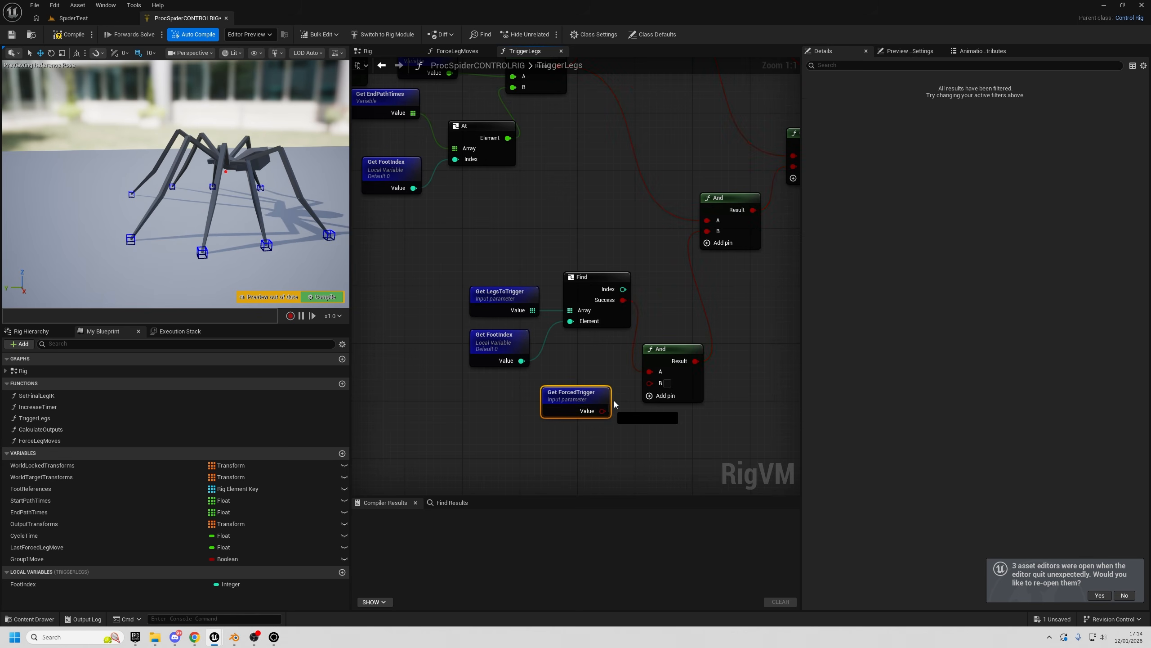
{"action": "left_click_drag", "start_coordinate": [653, 379], "coordinate": [650, 382]}
{"action": "left_click_drag", "start_coordinate": [484, 262], "coordinate": [718, 418]}
{"action": "scroll", "coordinate": [740, 292], "scroll_direction": "down", "scroll_amount": 3}
{"action": "right_click_drag", "start_coordinate": [741, 293], "coordinate": [602, 401]}
{"action": "mouse_move", "coordinate": [657, 230]}
{"action": "right_mouse_down"}
{"action": "mouse_move", "coordinate": [556, 311]}
{"action": "mouse_move", "coordinate": [639, 305]}
{"action": "mouse_move", "coordinate": [677, 281]}
{"action": "right_mouse_up"}
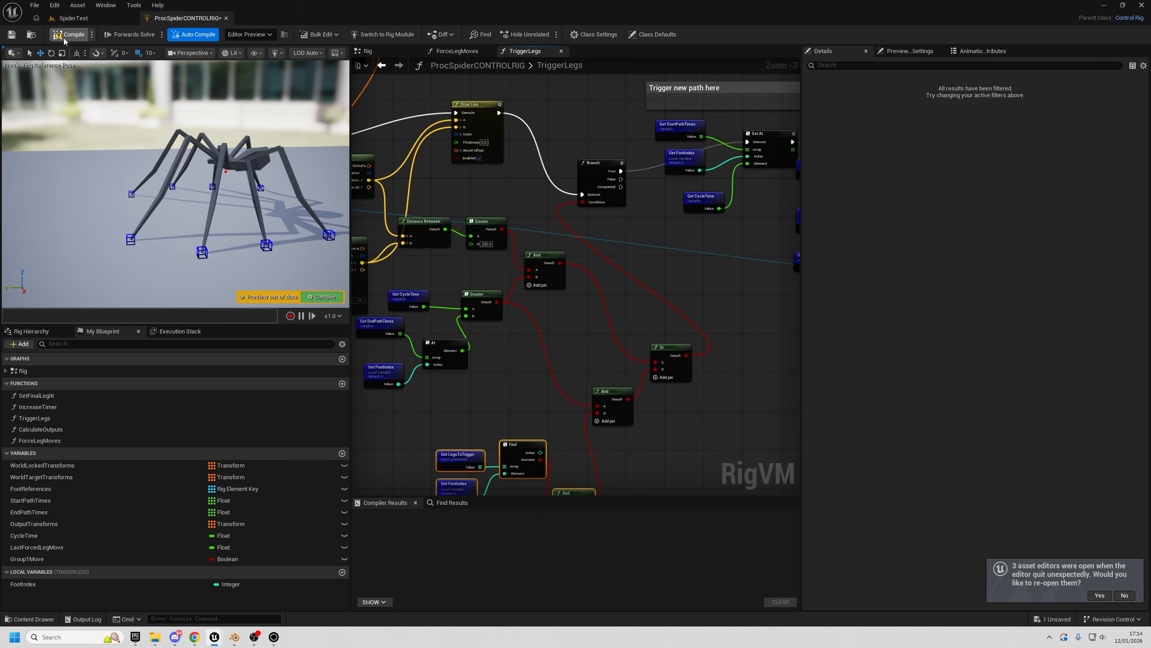
- In the ForceLegMoves function, add a TriggerLegs call executed after Set LastForcedLegMove
{"action": "left_click", "coordinate": [458, 52]}
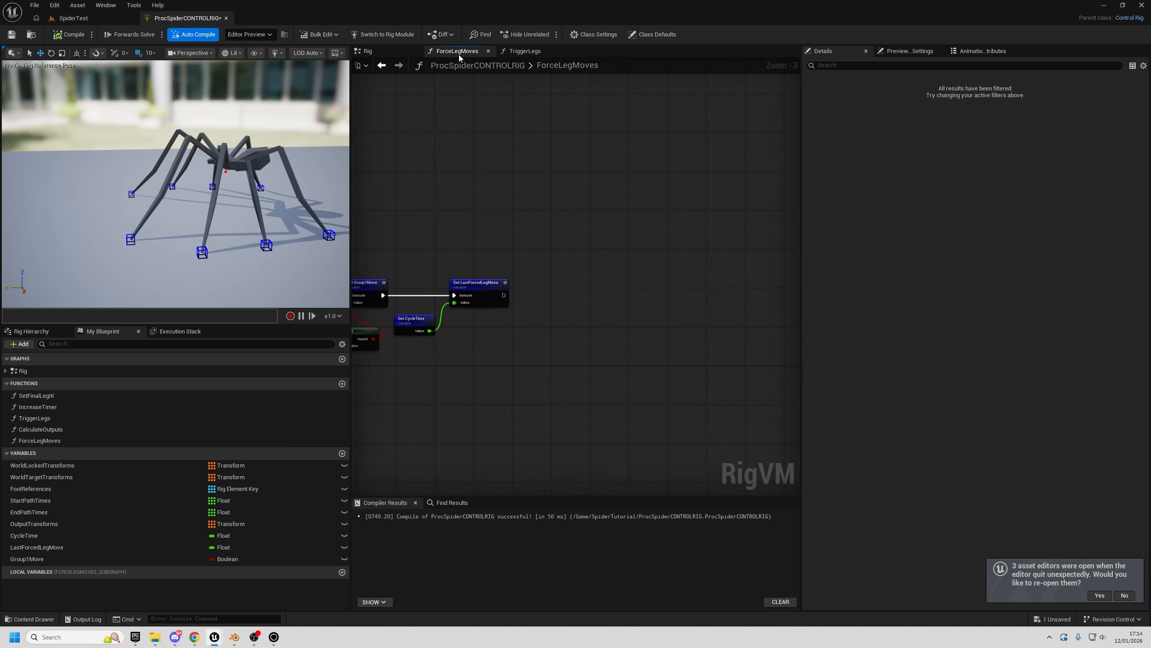
{"action": "right_click_drag", "start_coordinate": [666, 224], "coordinate": [615, 230]}
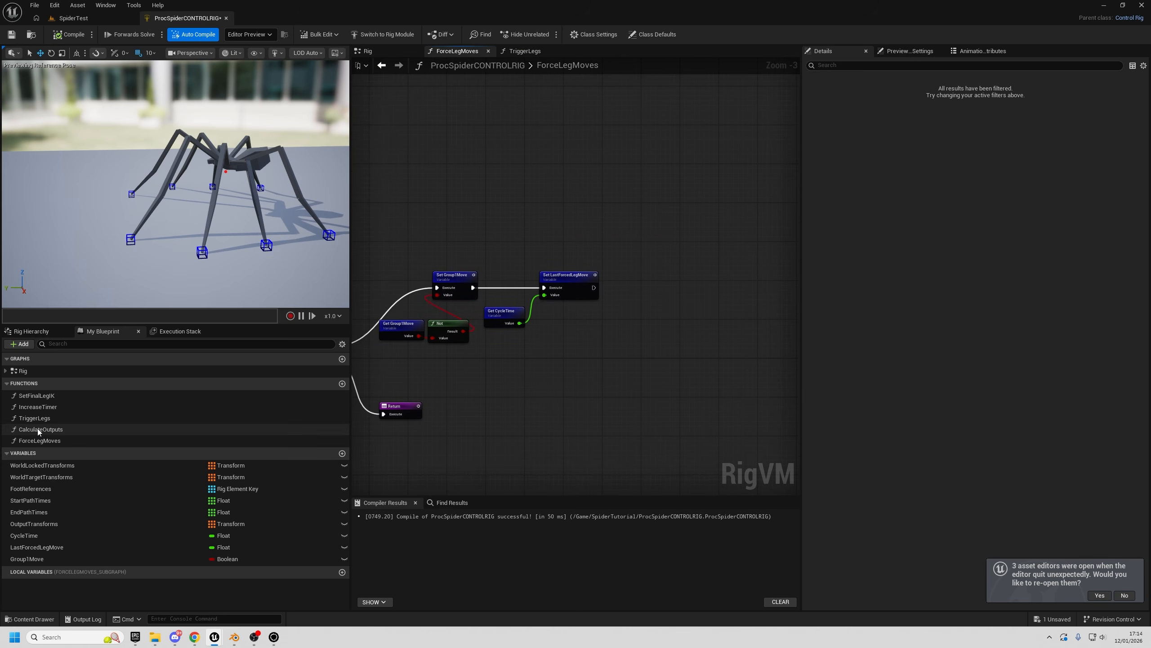
{"action": "left_click_drag", "start_coordinate": [35, 417], "coordinate": [666, 291]}
{"action": "scroll", "coordinate": [676, 386], "scroll_direction": "up", "scroll_amount": 2}
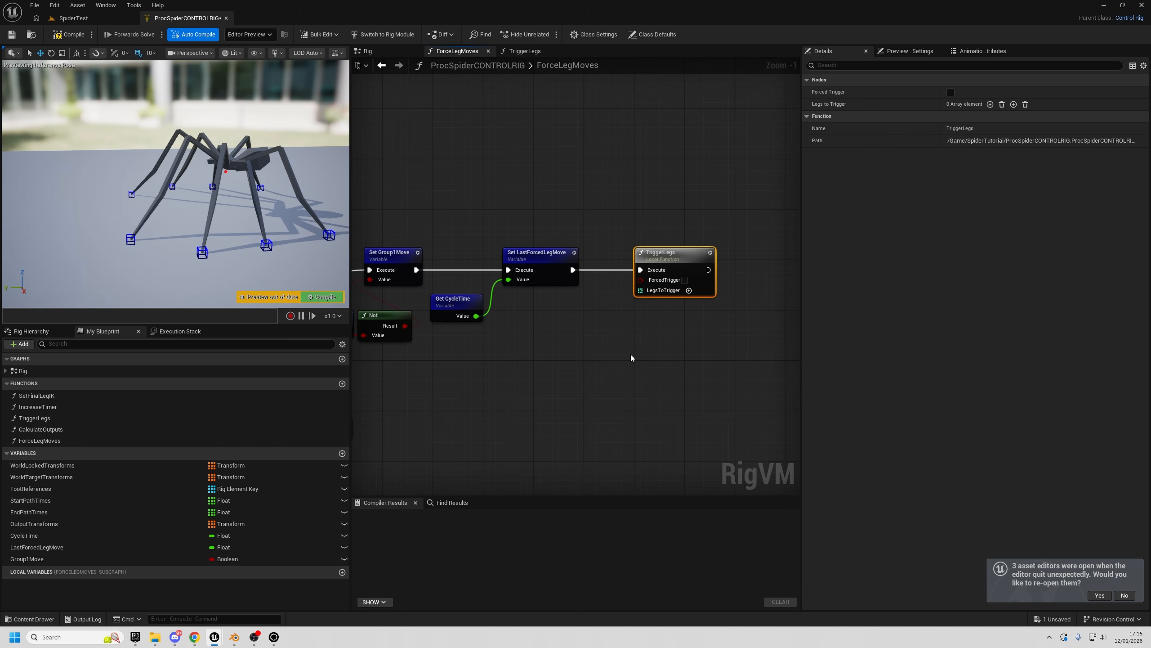
{"action": "right_click_drag", "start_coordinate": [632, 358], "coordinate": [499, 386]}
{"action": "right_click_drag", "start_coordinate": [372, 291], "coordinate": [457, 282]}
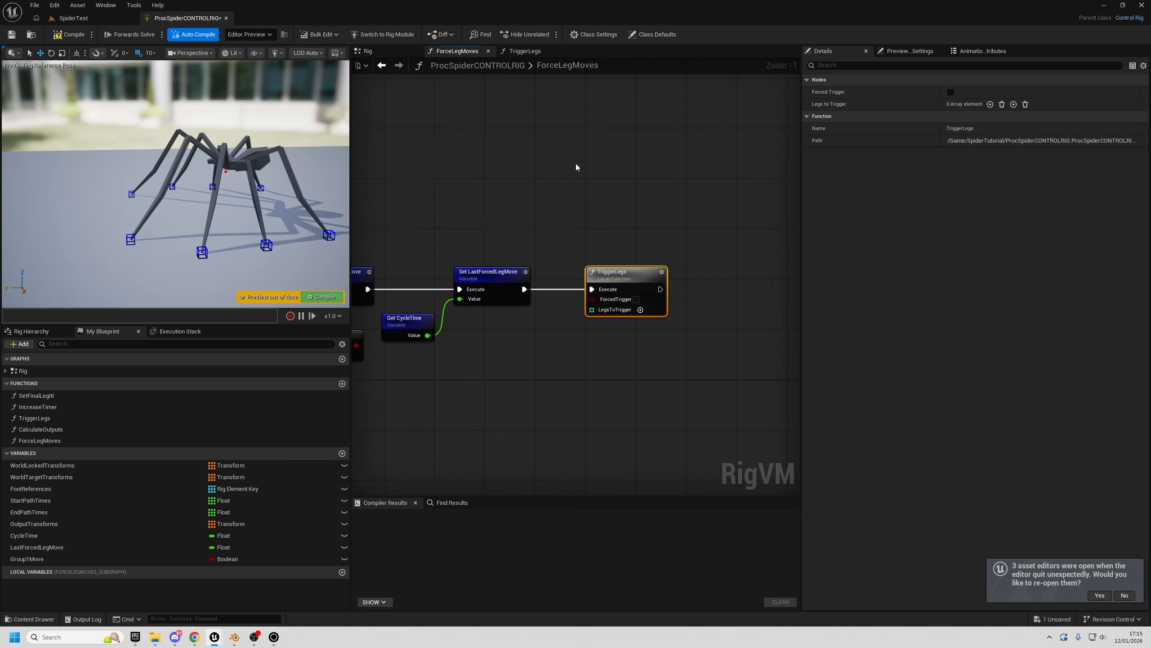
- Review the order of the ForceLegMoves and TriggerLegs calls in the main Rig graph
{"action": "left_click", "coordinate": [380, 60]}
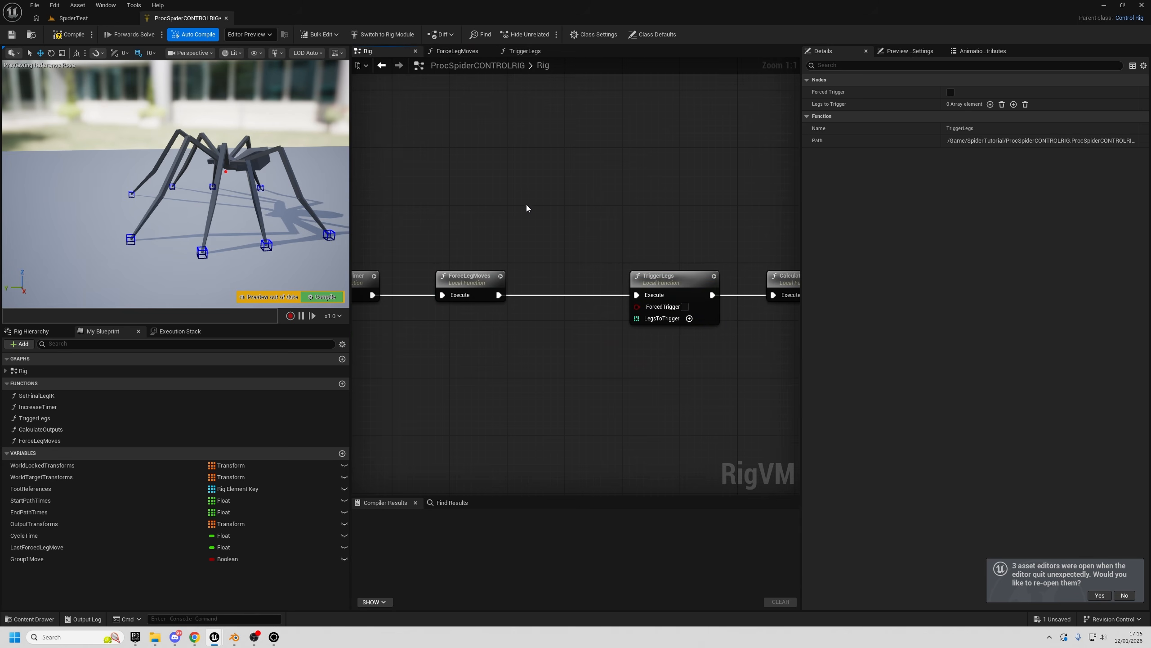
{"action": "scroll", "coordinate": [612, 370], "scroll_direction": "down", "scroll_amount": 3}
{"action": "right_click_drag", "start_coordinate": [580, 355], "coordinate": [753, 369]}
{"action": "right_click_drag", "start_coordinate": [576, 262], "coordinate": [411, 267]}
{"action": "scroll", "coordinate": [627, 323], "scroll_direction": "up", "scroll_amount": 3}
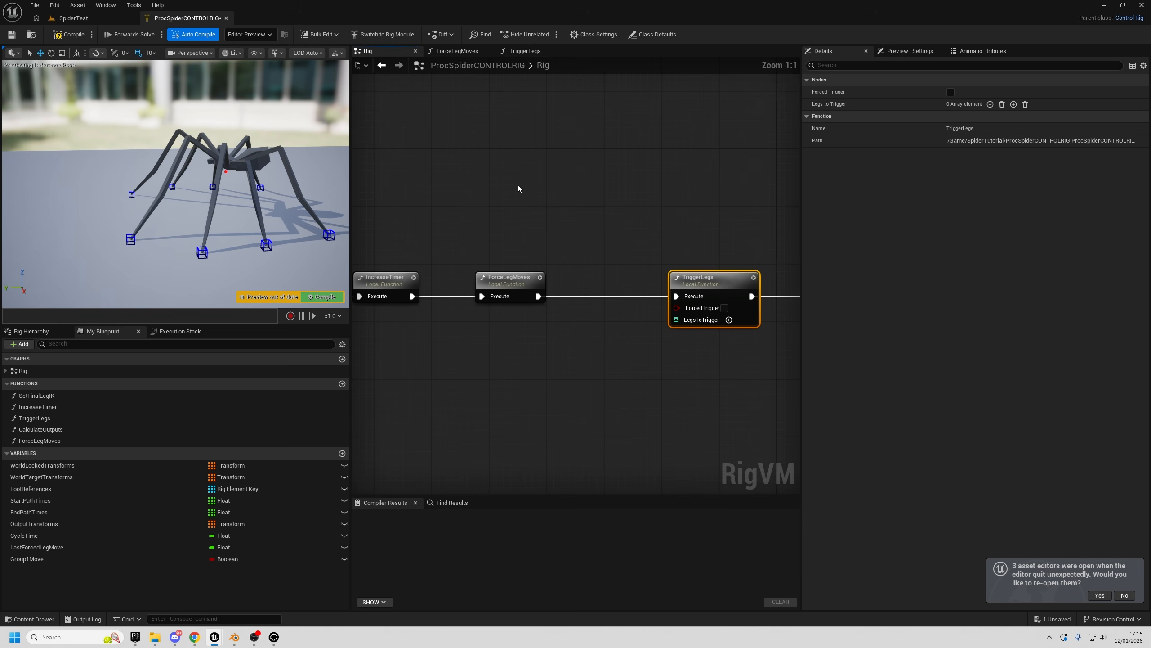
{"action": "left_click", "coordinate": [511, 285]}
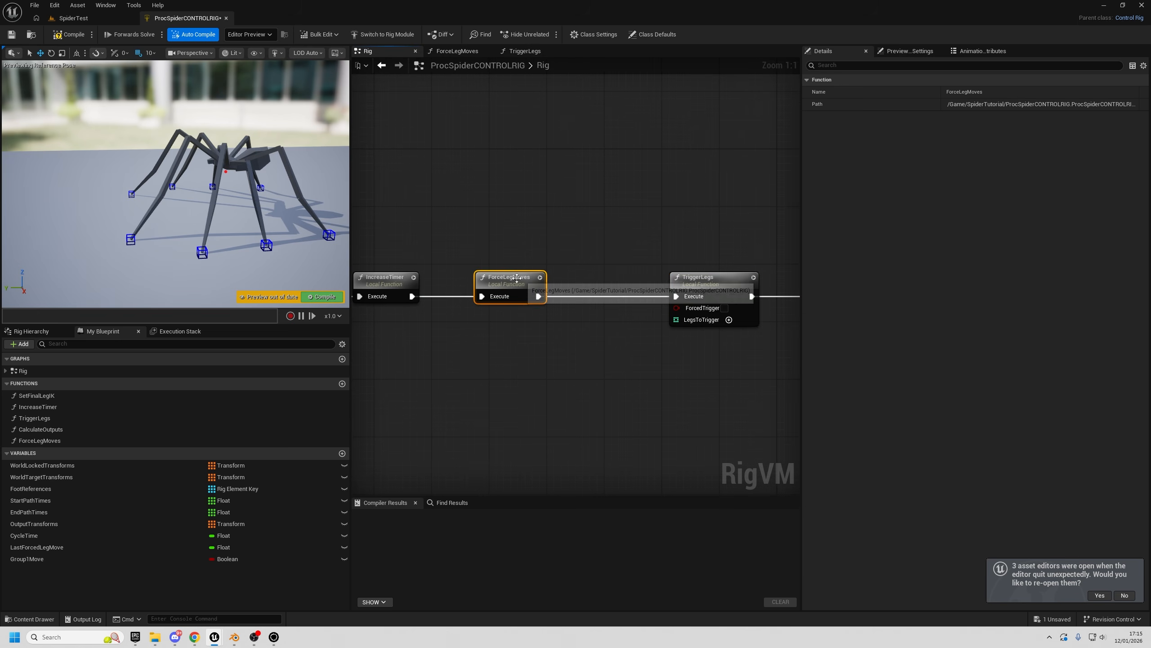
{"action": "right_click_drag", "start_coordinate": [724, 248], "coordinate": [657, 268]}
{"action": "left_click", "coordinate": [648, 303]}
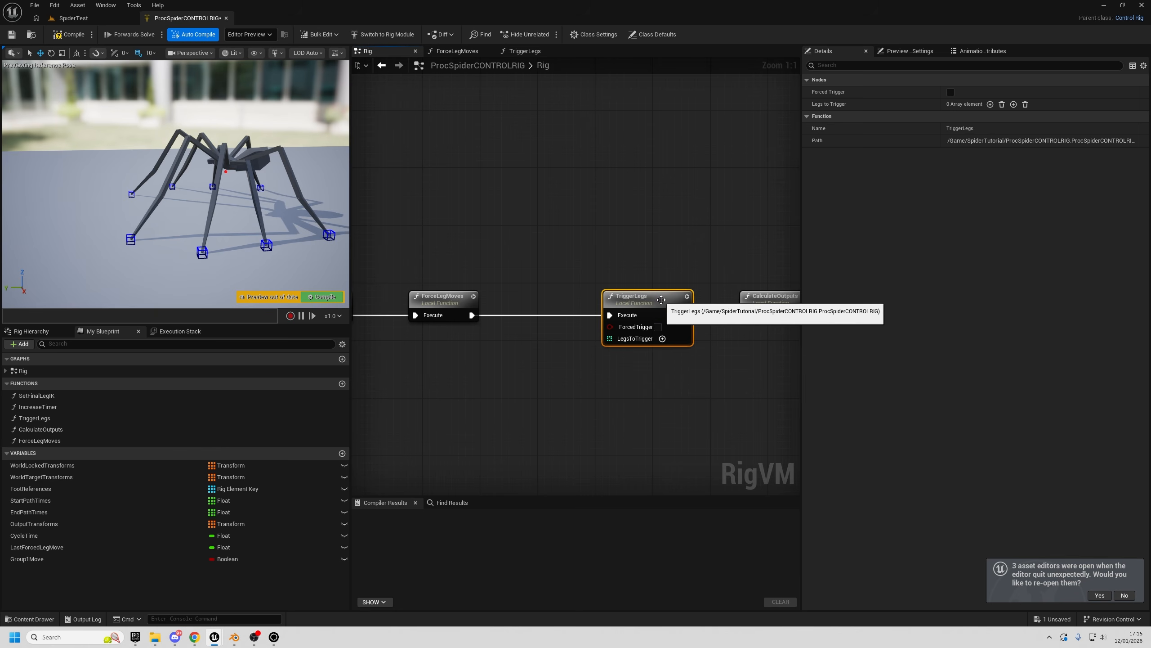
- Enable ForcedTrigger on the TriggerLegs call inside the ForceLegMoves function
{"action": "double_click", "coordinate": [416, 298]}
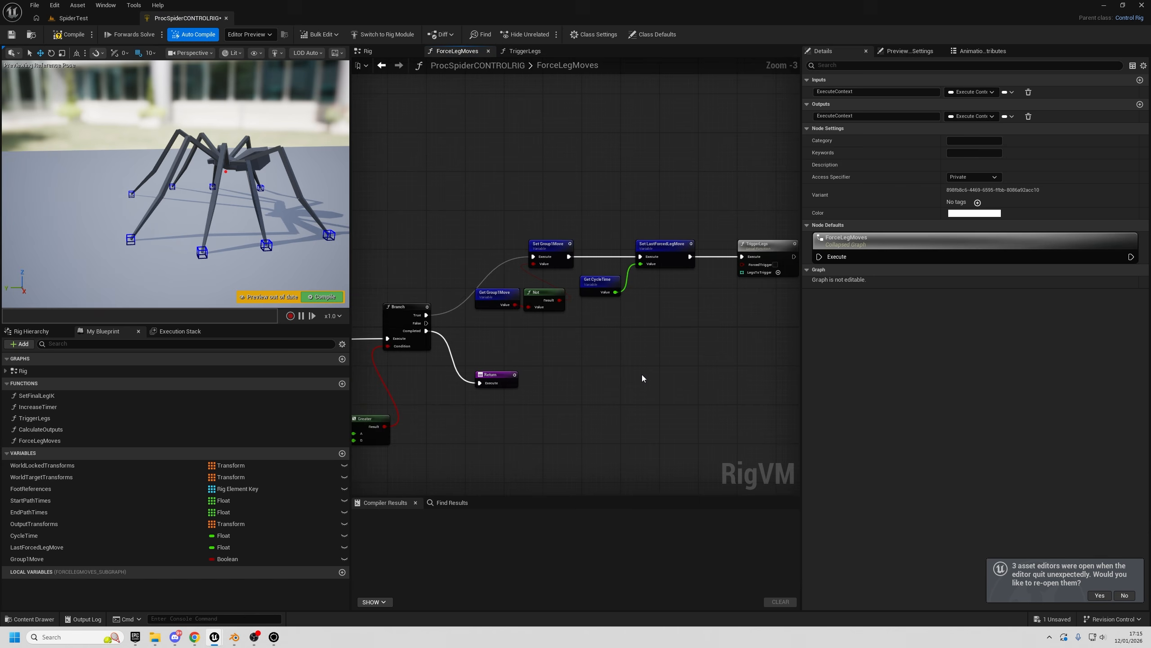
{"action": "scroll", "coordinate": [526, 358], "scroll_direction": "up", "scroll_amount": 3}
{"action": "left_click", "coordinate": [589, 212]}
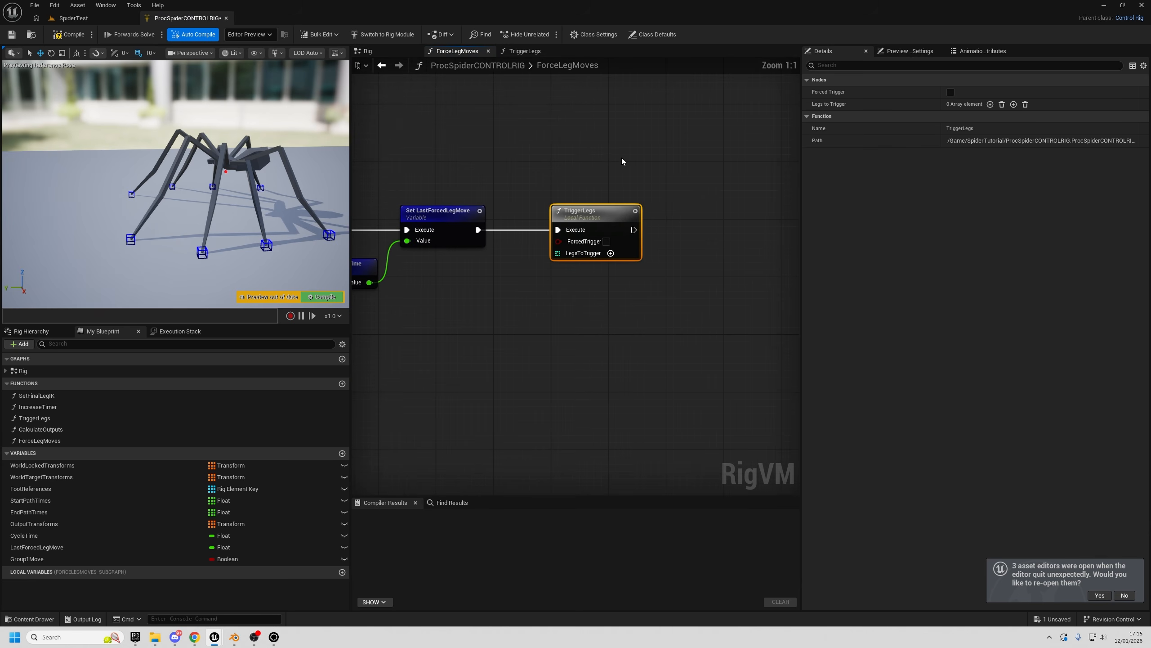
{"action": "left_click", "coordinate": [606, 241]}
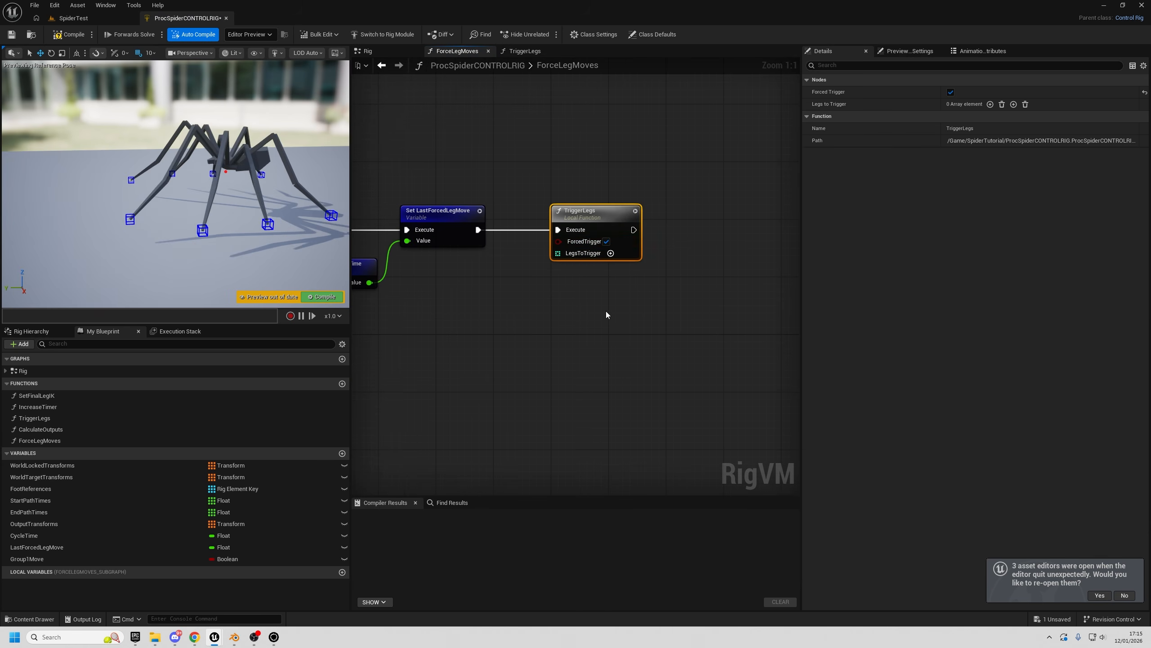
- Feed the TriggerLegs call's LegsToTrigger input from a new Make Array node placed below it
{"action": "left_click_drag", "start_coordinate": [564, 262], "coordinate": [518, 346]}
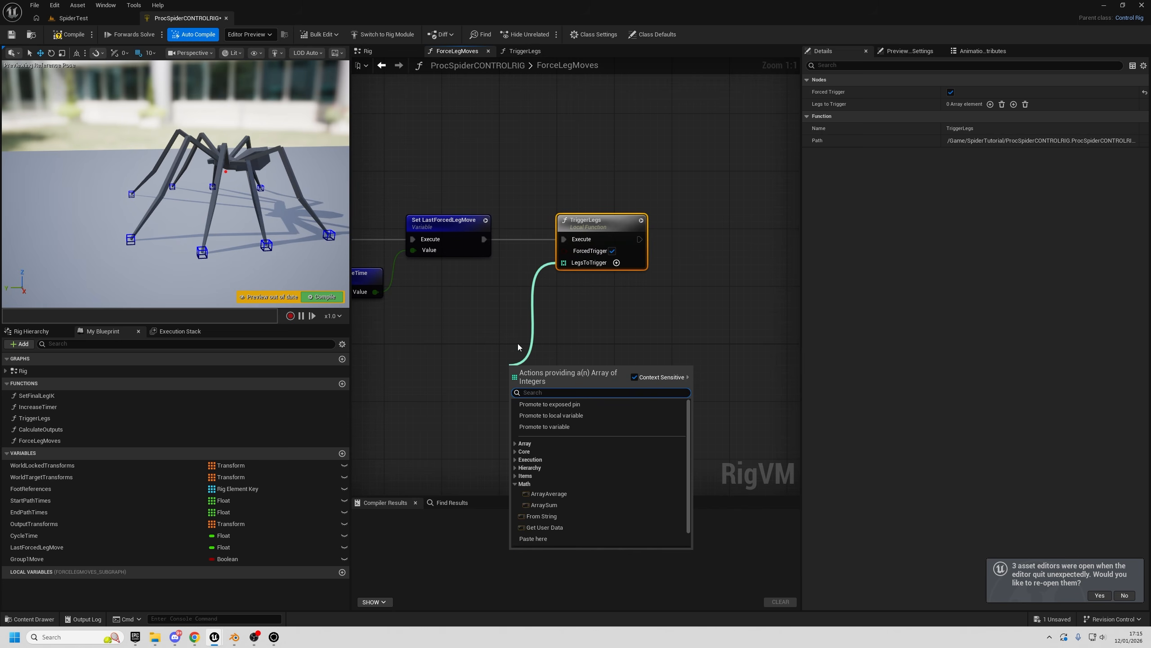
{"action": "type", "text": "make"}
{"action": "left_click", "coordinate": [544, 416]}
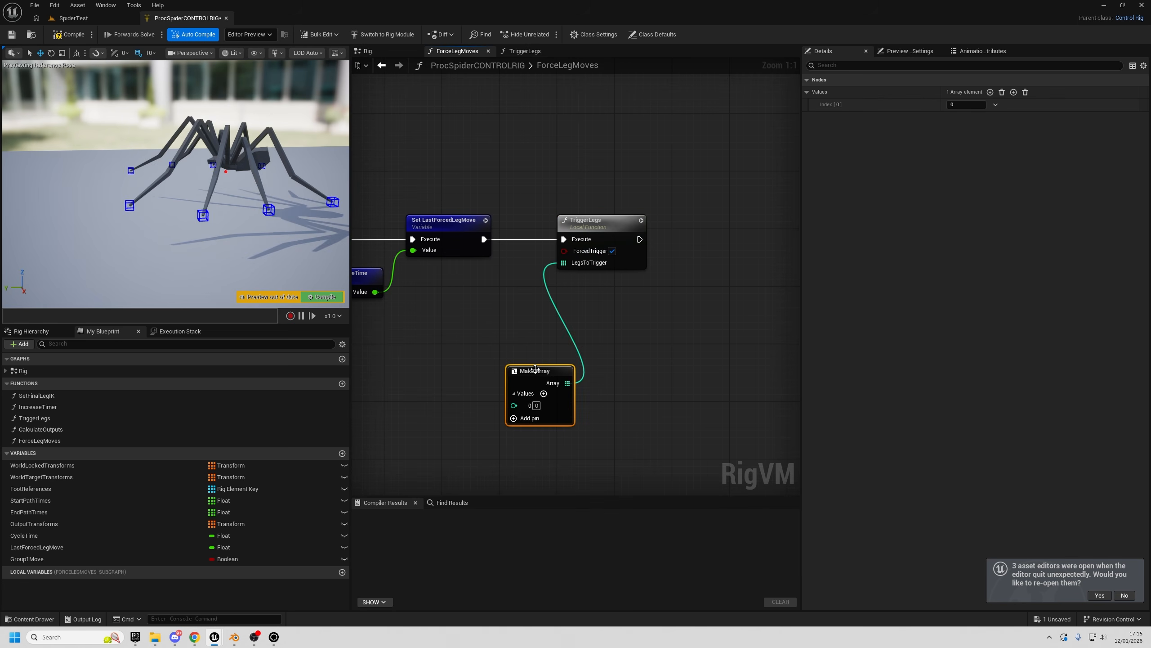
{"action": "left_click_drag", "start_coordinate": [520, 383], "coordinate": [506, 347]}
- Add three more values to the Make Array node so it holds four leg indices
{"action": "right_click_drag", "start_coordinate": [176, 183], "coordinate": [202, 232]}
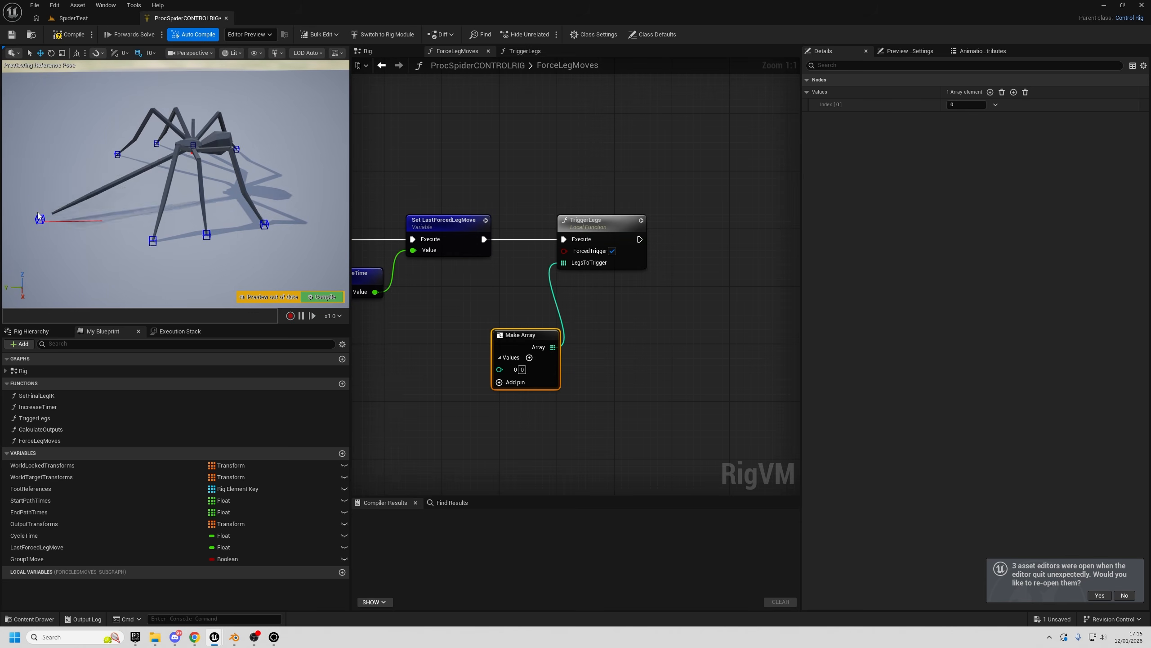
{"action": "left_click", "coordinate": [529, 358]}
{"action": "left_click", "coordinate": [529, 357]}
{"action": "left_click", "coordinate": [529, 357]}
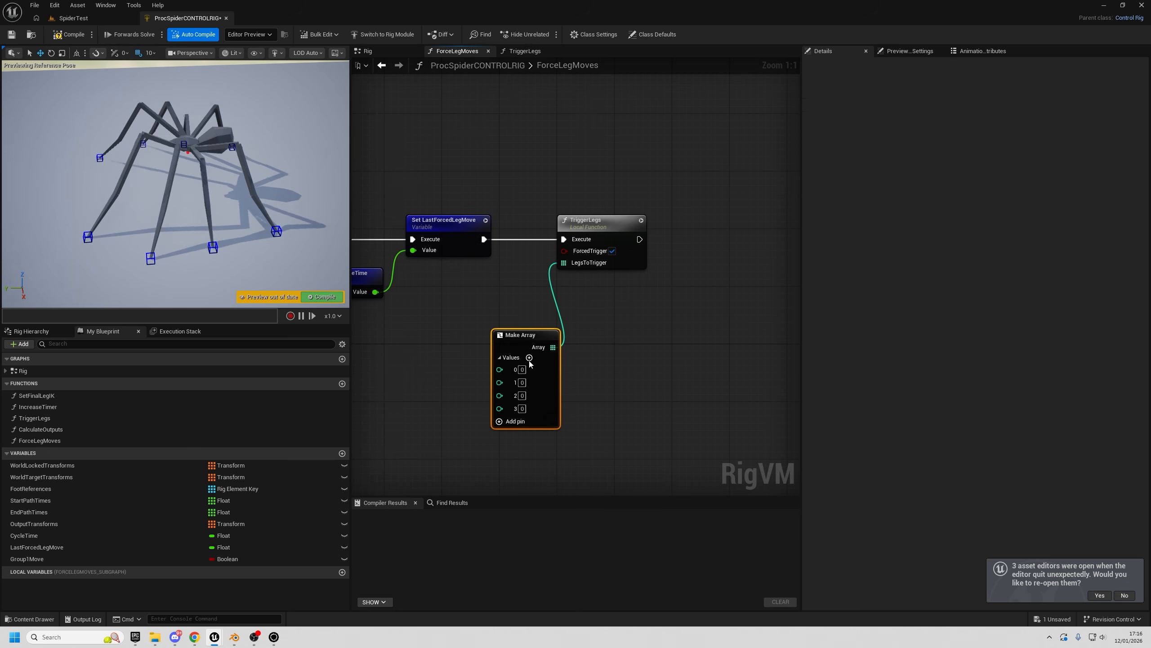
- Reposition the Make Array node closer beneath the Set LastForcedLegMove and TriggerLegs nodes
{"action": "left_click_drag", "start_coordinate": [511, 334], "coordinate": [482, 328]}
{"action": "right_click_drag", "start_coordinate": [608, 348], "coordinate": [718, 317]}
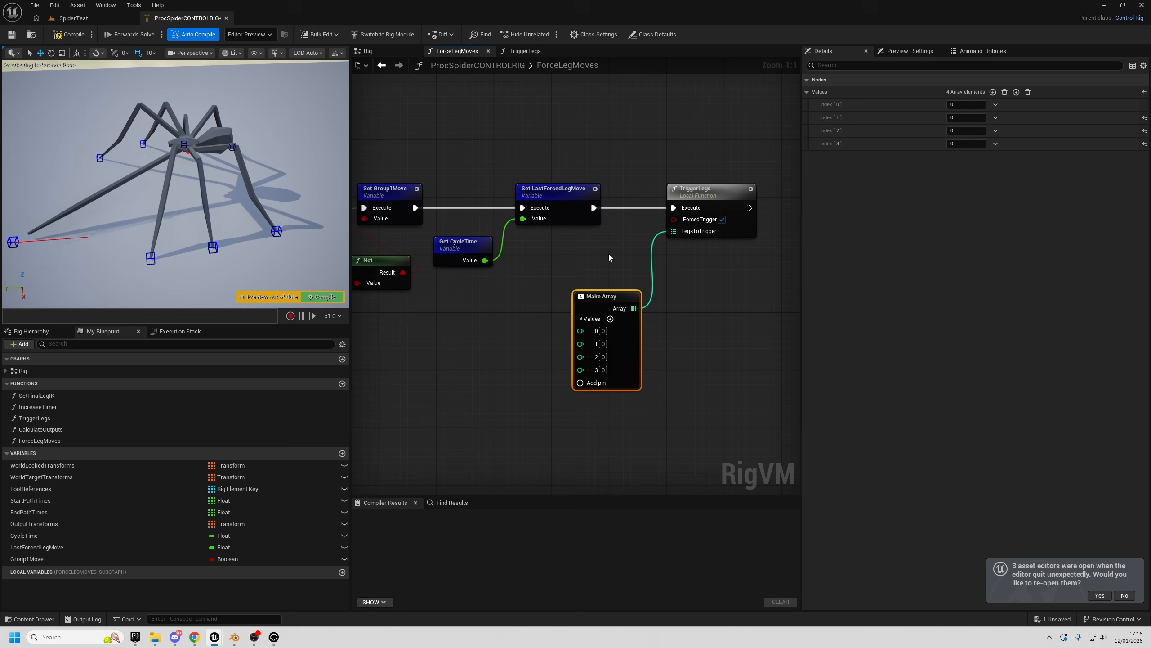
{"action": "right_click_drag", "start_coordinate": [609, 299], "coordinate": [529, 286]}
{"action": "left_click_drag", "start_coordinate": [538, 308], "coordinate": [530, 268]}
{"action": "right_click_drag", "start_coordinate": [539, 344], "coordinate": [194, 287]}
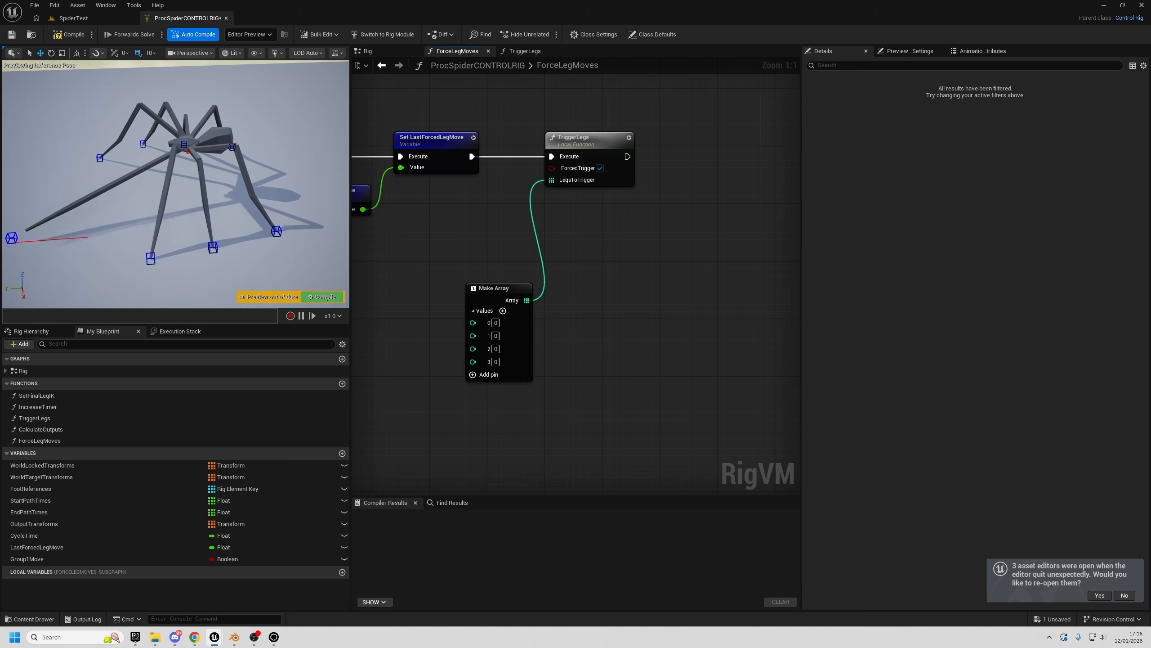
{"action": "right_click_drag", "start_coordinate": [493, 268], "coordinate": [735, 330]}
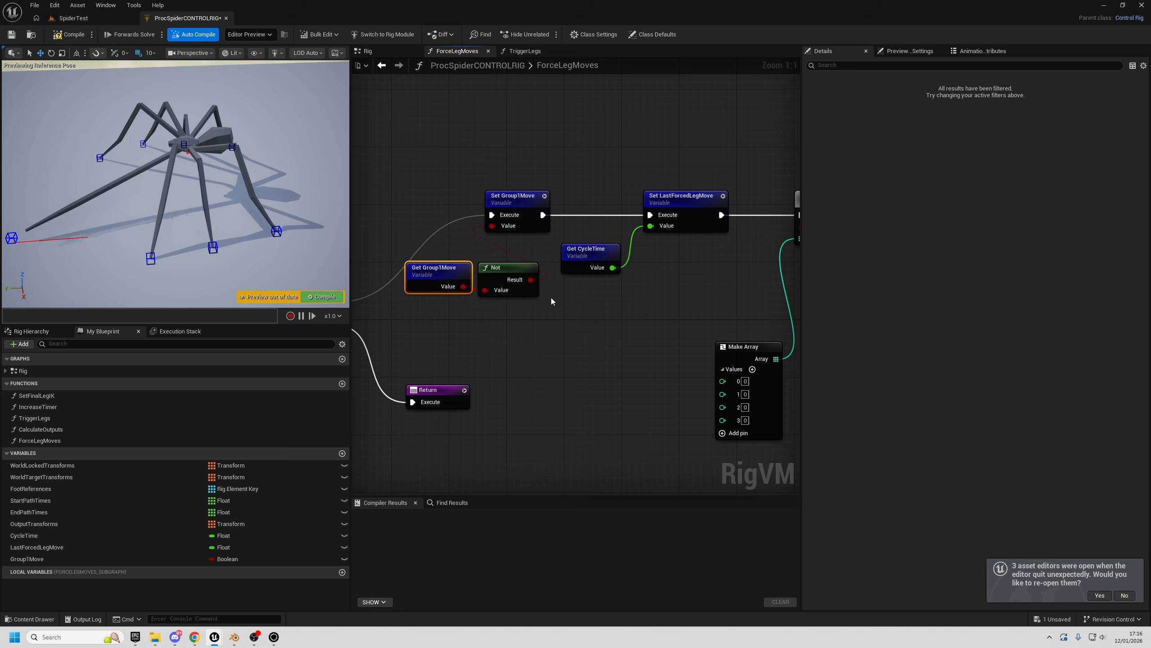
{"action": "right_click_drag", "start_coordinate": [559, 299], "coordinate": [352, 267]}
{"action": "left_click_drag", "start_coordinate": [514, 274], "coordinate": [555, 449]}
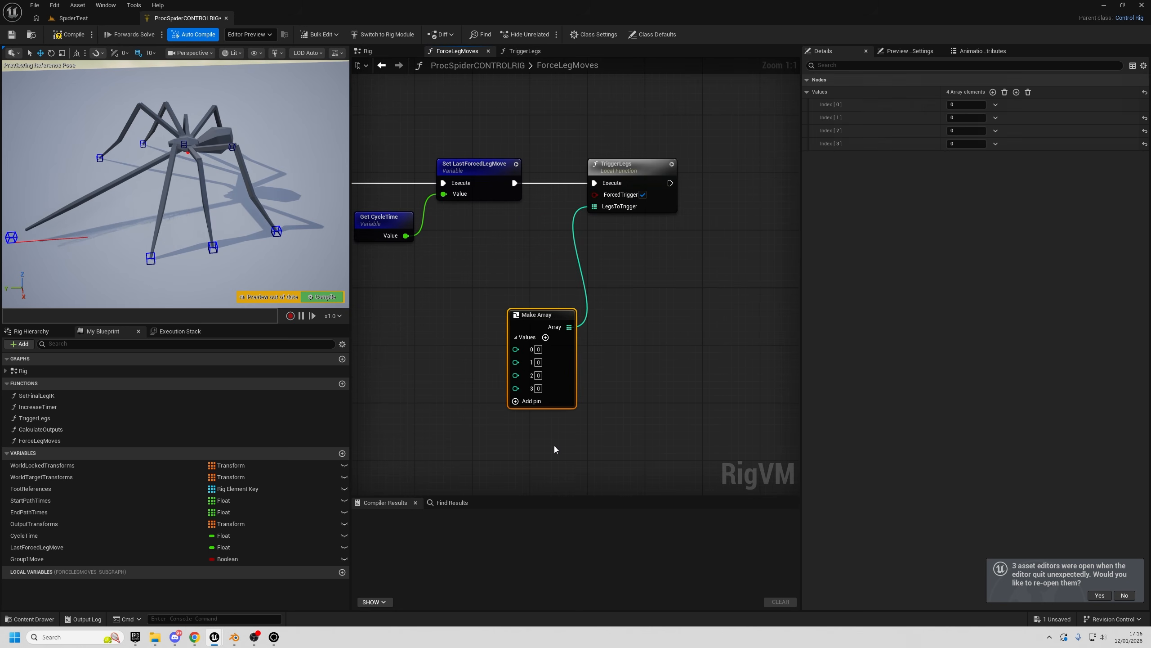
{"action": "right_click_drag", "start_coordinate": [357, 254], "coordinate": [625, 279]}
{"action": "left_click", "coordinate": [496, 275]}
{"action": "right_click_drag", "start_coordinate": [694, 353], "coordinate": [459, 329]}
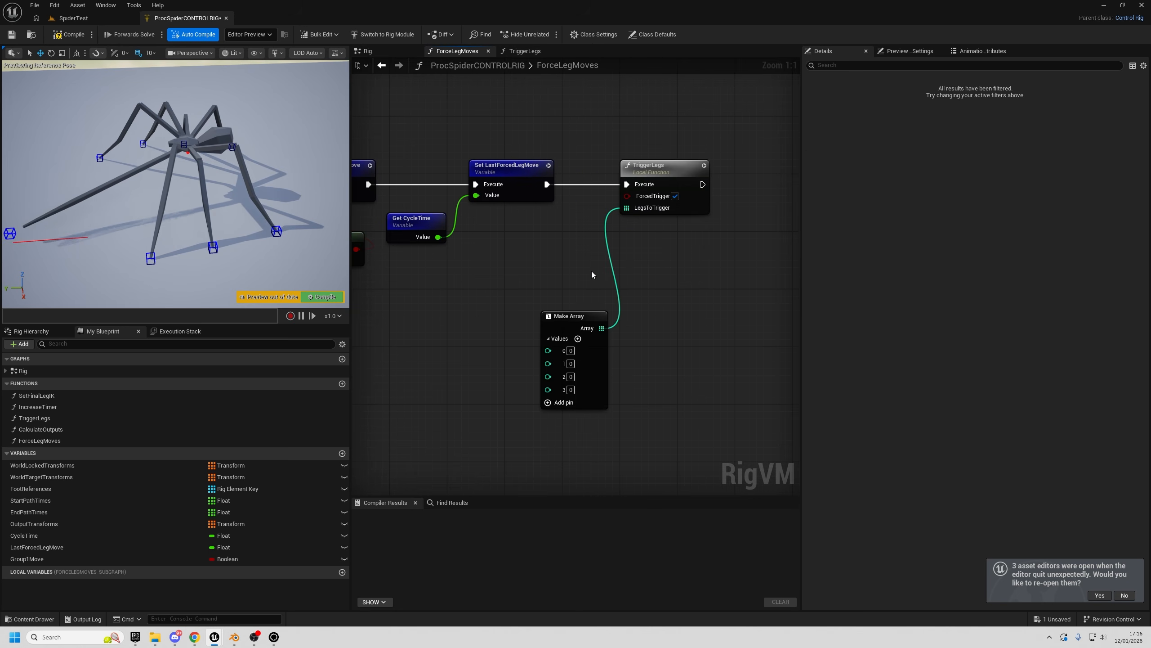
{"action": "left_click_drag", "start_coordinate": [588, 326], "coordinate": [567, 308]}
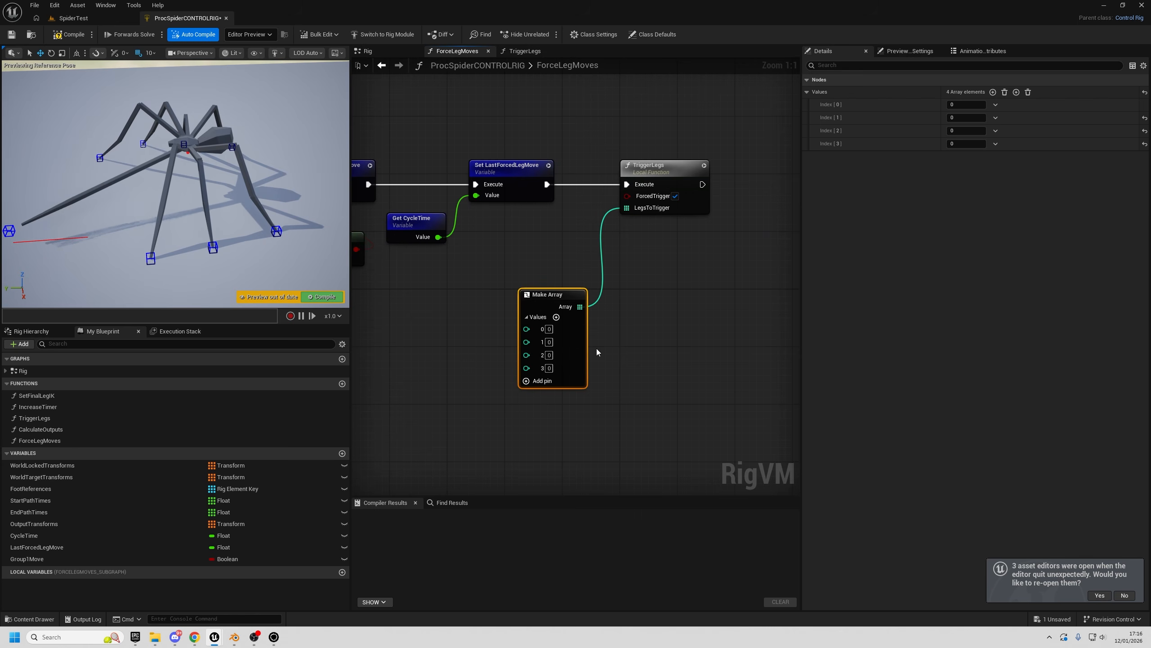
{"action": "right_click_drag", "start_coordinate": [597, 352], "coordinate": [610, 372]}
- Set the second, third and fourth values of the Make Array node to leg indices 4, 5 and 7
{"action": "right_click_drag", "start_coordinate": [175, 183], "coordinate": [136, 110]}
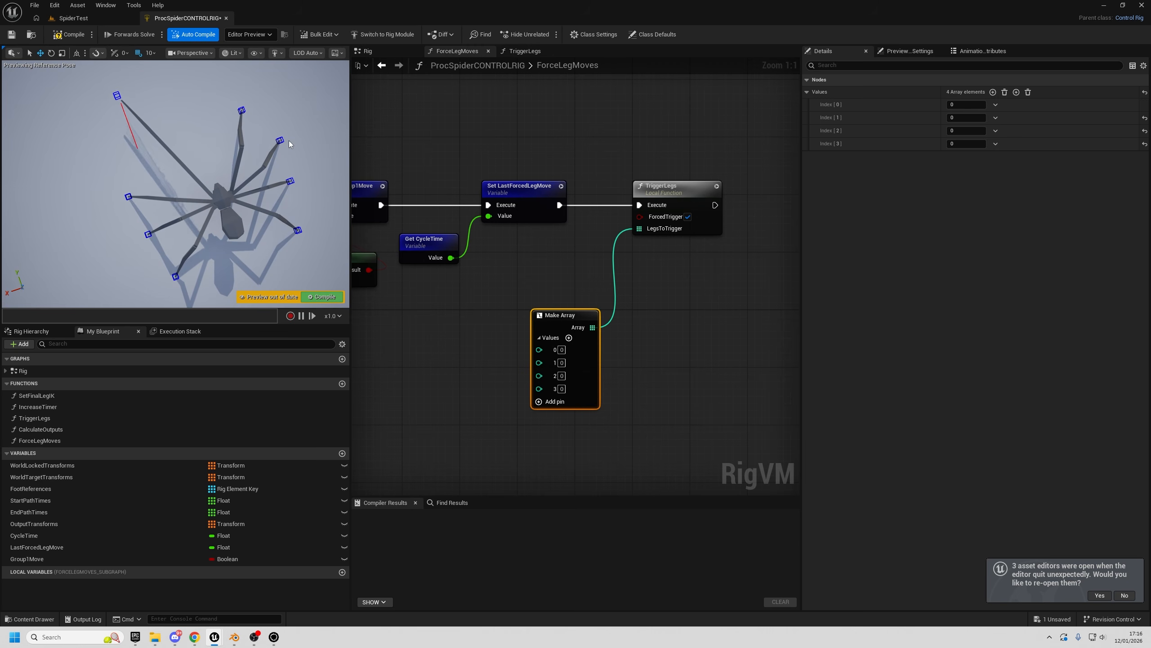
{"action": "left_click", "coordinate": [297, 231]}
{"action": "left_click", "coordinate": [143, 240]}
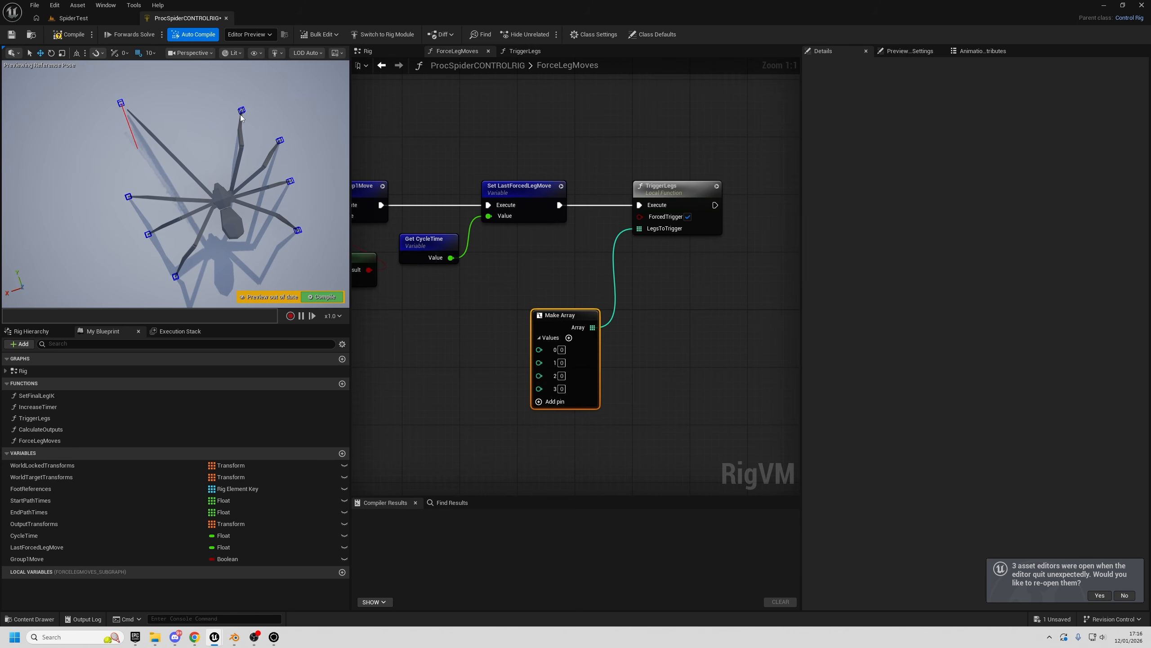
{"action": "left_click", "coordinate": [129, 198]}
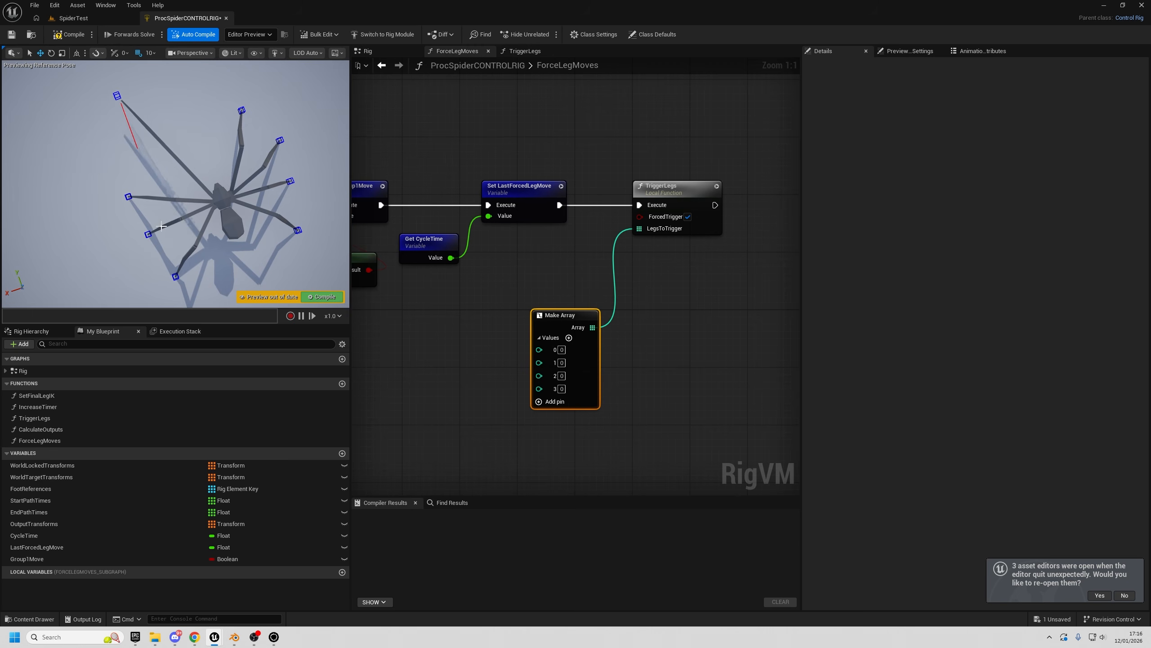
{"action": "left_click", "coordinate": [149, 232]}
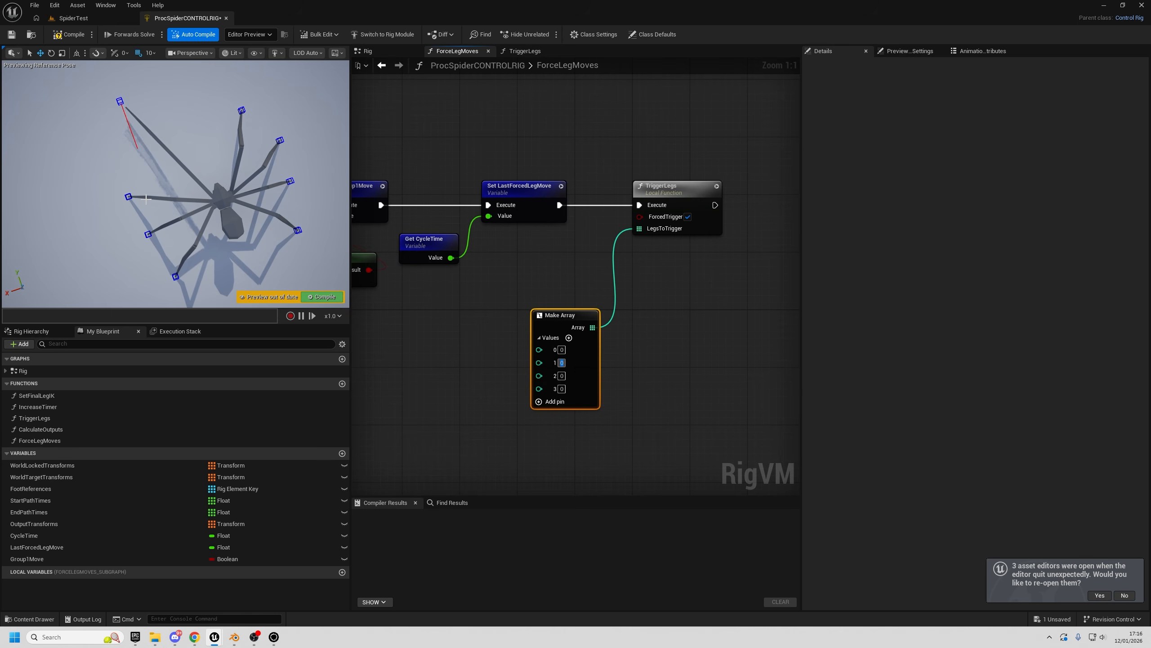
{"action": "type", "text": "4"}
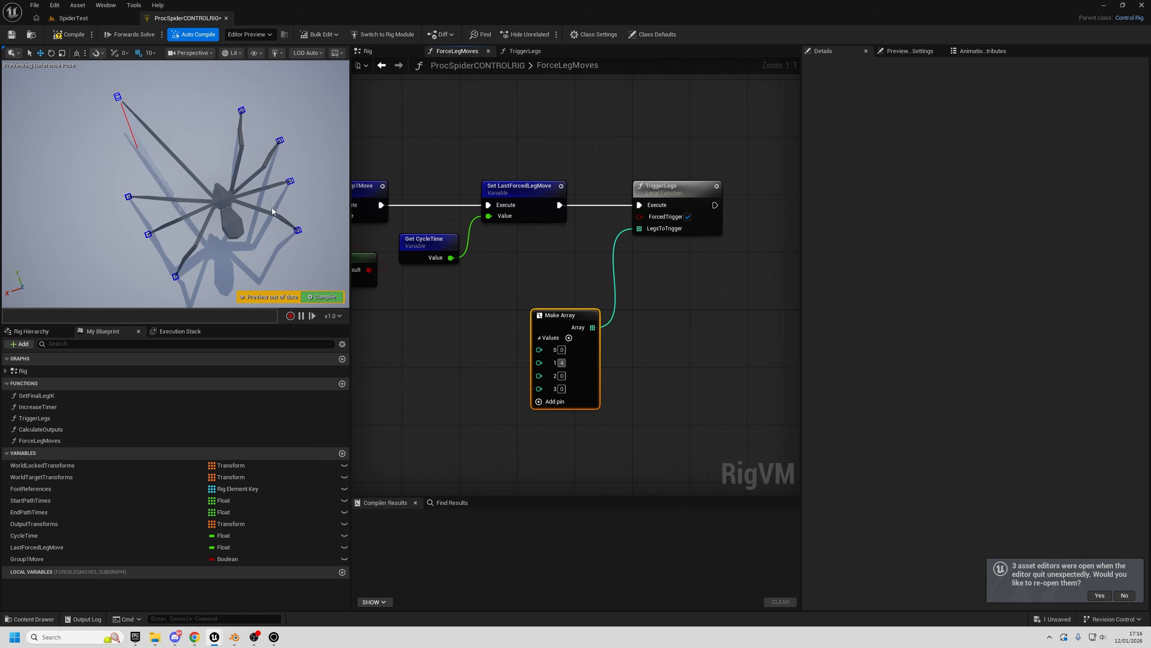
{"action": "left_click", "coordinate": [561, 375]}
{"action": "type", "text": "5"}
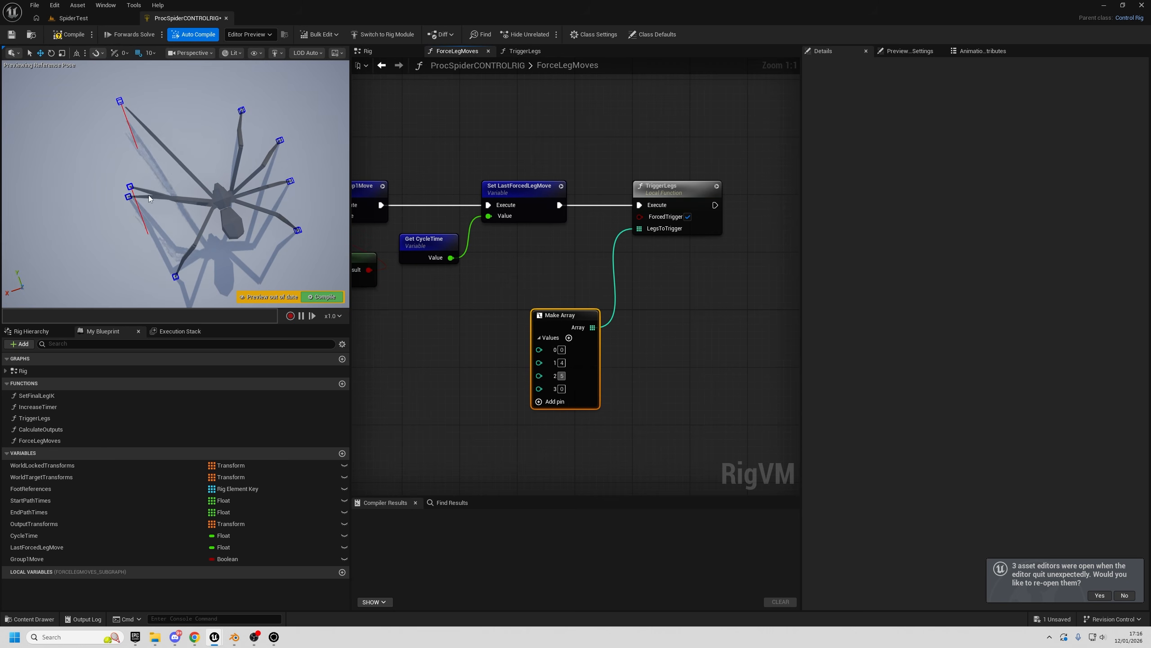
{"action": "left_click", "coordinate": [562, 389]}
{"action": "type", "text": "7"}
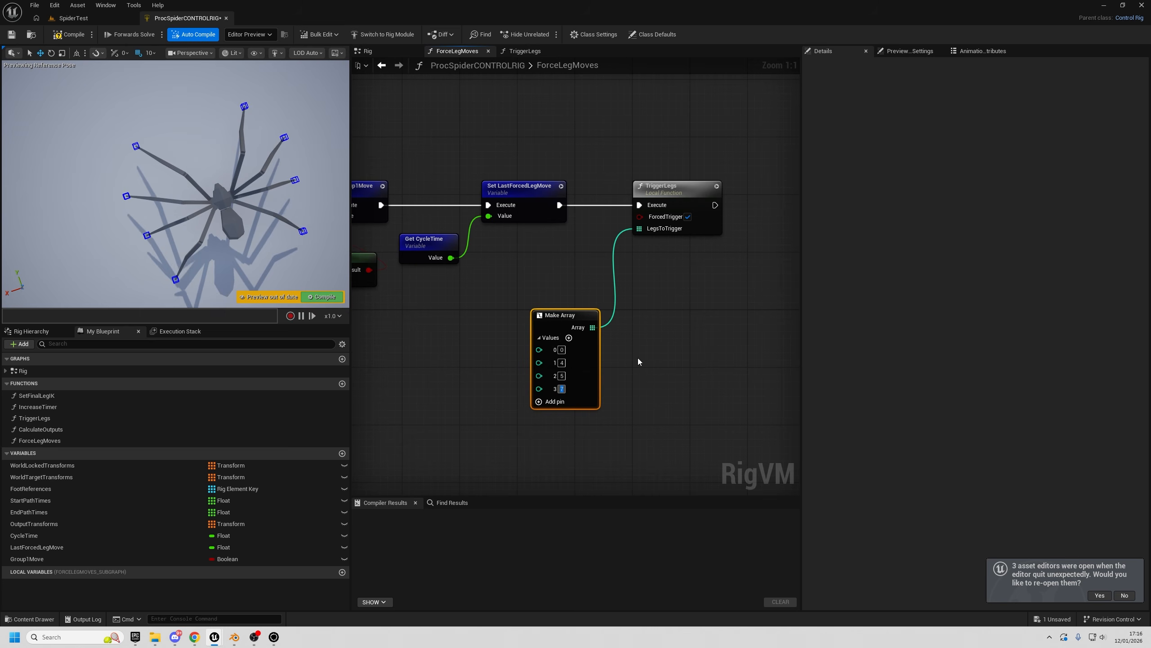
{"action": "right_click_drag", "start_coordinate": [637, 362], "coordinate": [637, 316]}
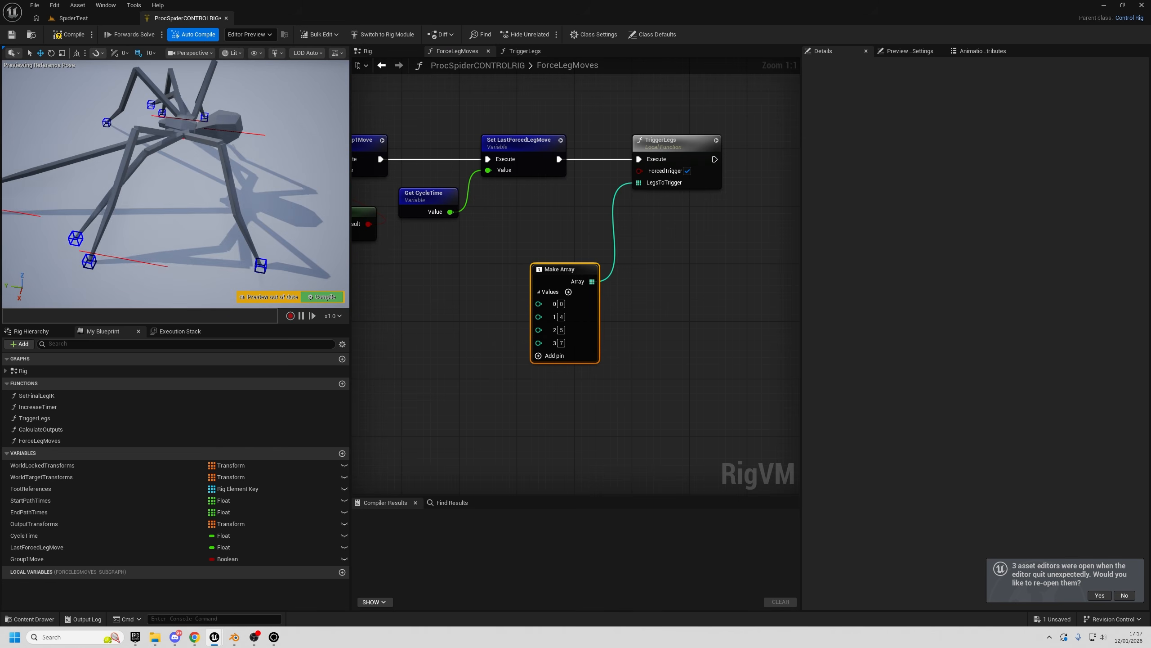
{"action": "right_click_drag", "start_coordinate": [218, 240], "coordinate": [181, 211]}
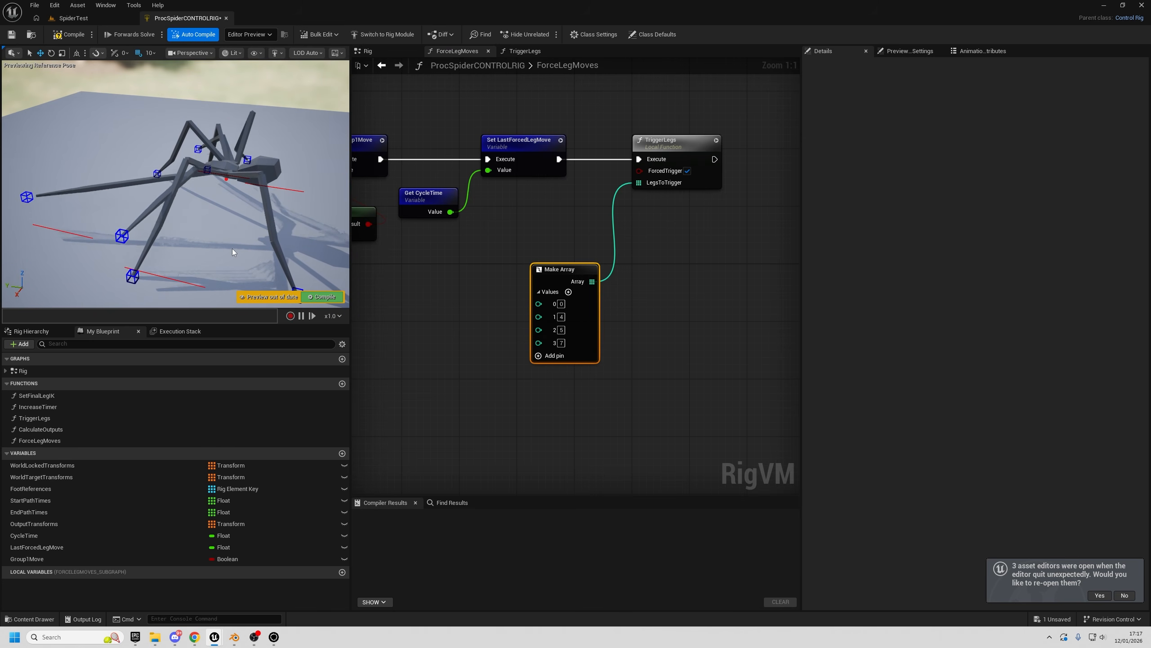
{"action": "right_click_drag", "start_coordinate": [232, 249], "coordinate": [80, 233]}
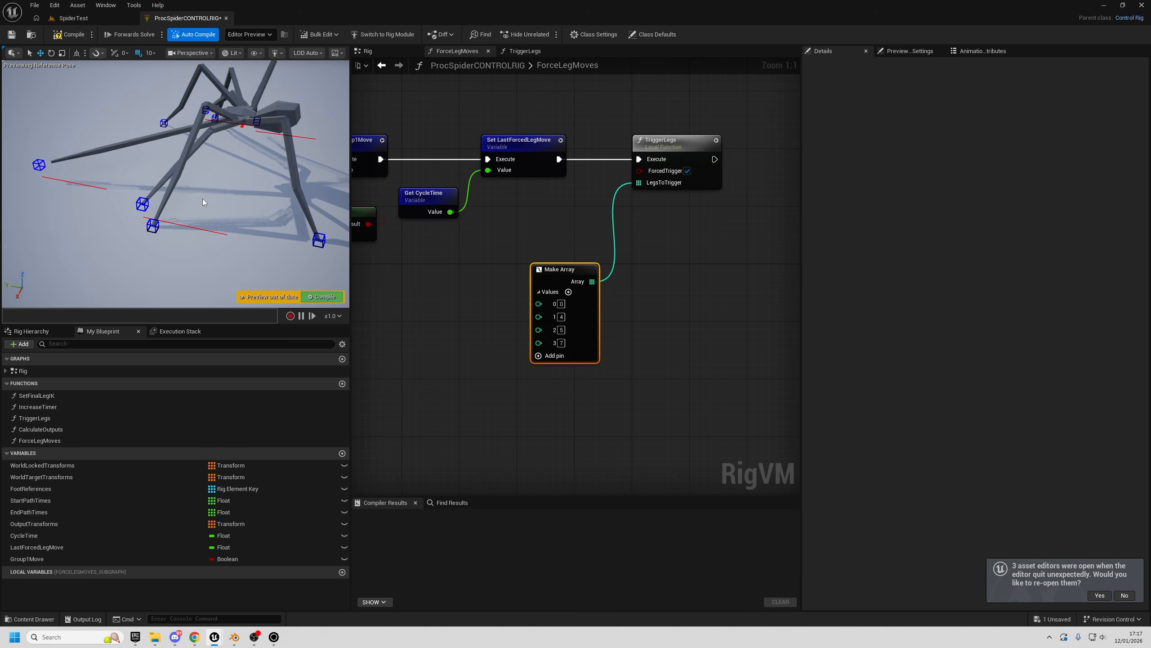
{"action": "right_click_drag", "start_coordinate": [222, 234], "coordinate": [255, 235]}
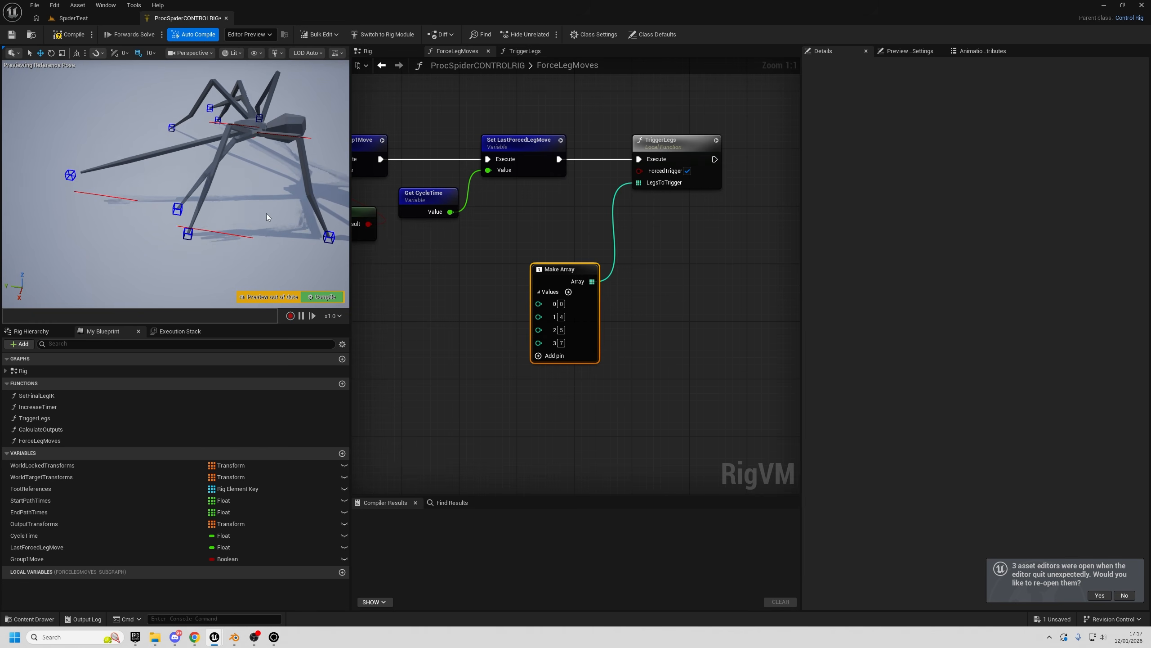
{"action": "mouse_move", "coordinate": [267, 213]}
{"action": "right_mouse_down"}
{"action": "mouse_move", "coordinate": [175, 213]}
{"action": "mouse_move", "coordinate": [266, 213]}
{"action": "right_mouse_up"}
- Move the Make Array node aside, duplicate it and place the copy directly below the original
{"action": "left_click", "coordinate": [598, 369]}
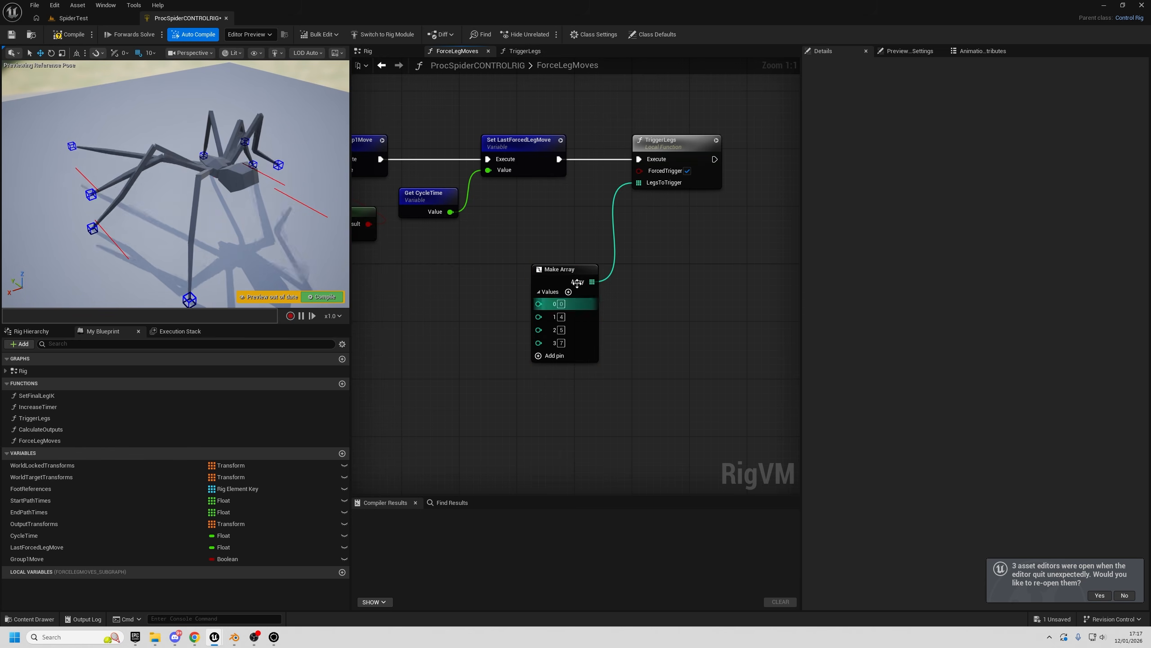
{"action": "mouse_move", "coordinate": [573, 245]}
{"action": "left_mouse_down"}
{"action": "mouse_move", "coordinate": [558, 385]}
{"action": "mouse_move", "coordinate": [571, 227]}
{"action": "left_mouse_up"}
{"action": "left_click_drag", "start_coordinate": [572, 219], "coordinate": [522, 252]}
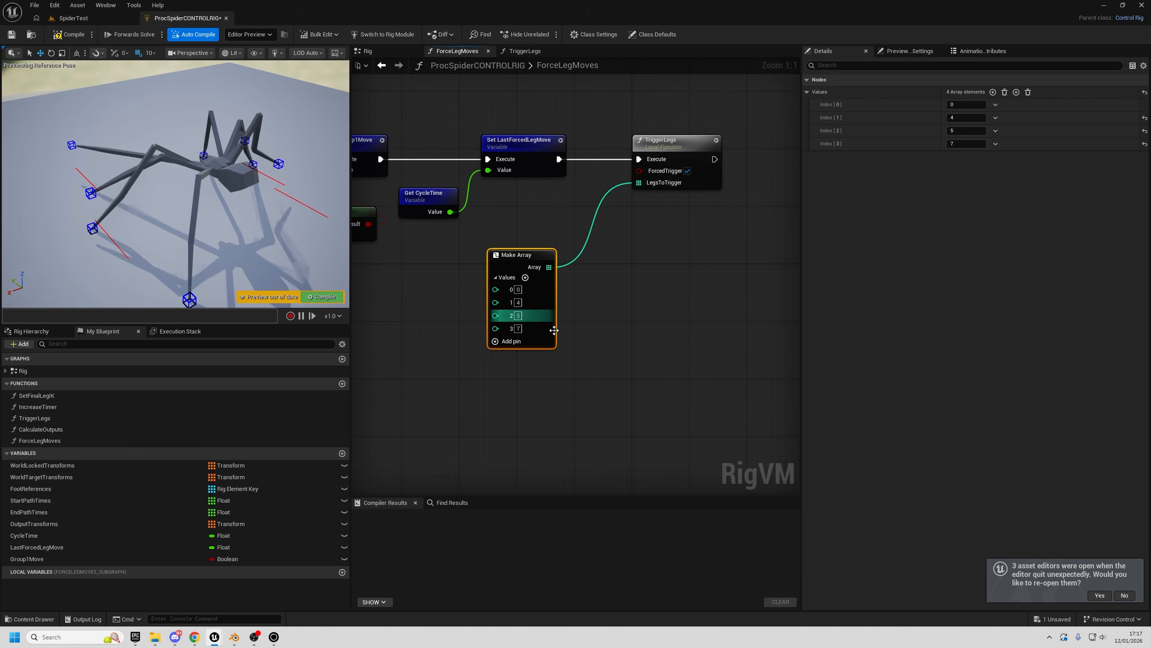
{"action": "key", "text": "ctrl+d"}
{"action": "left_click_drag", "start_coordinate": [524, 403], "coordinate": [509, 370]}
{"action": "right_click_drag", "start_coordinate": [568, 368], "coordinate": [600, 307]}
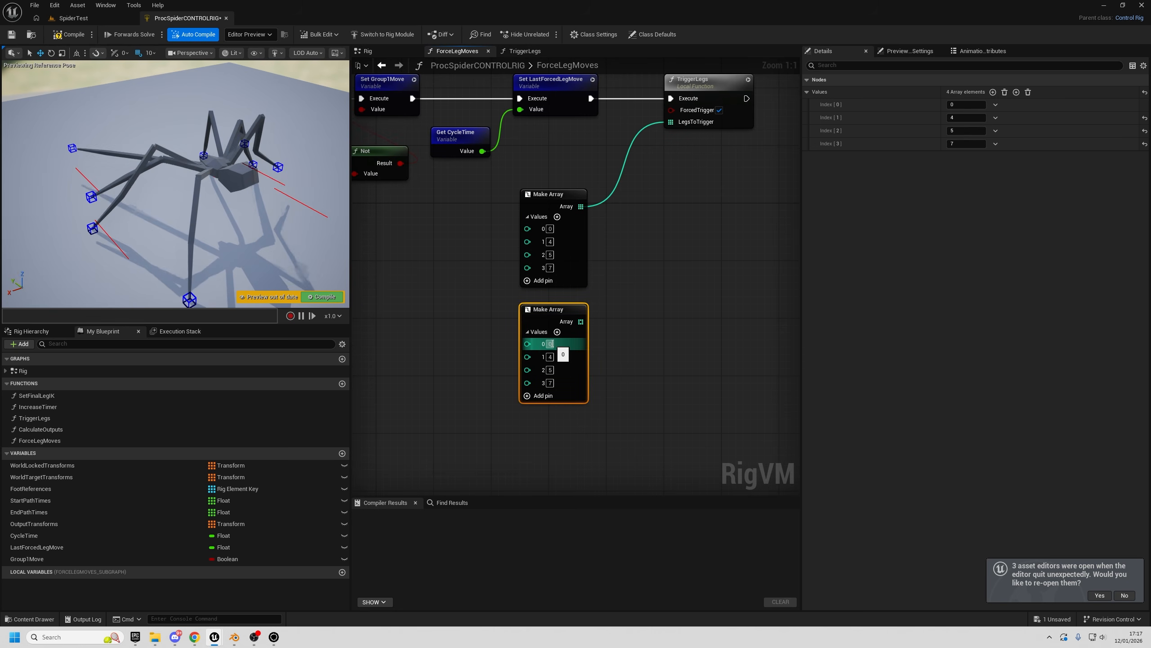
- Set the first value of the duplicated Make Array node to 1
{"action": "left_click", "coordinate": [550, 344]}
{"action": "mouse_move", "coordinate": [244, 207]}
{"action": "right_mouse_down"}
{"action": "mouse_move", "coordinate": [244, 150]}
{"action": "mouse_move", "coordinate": [244, 235]}
{"action": "mouse_move", "coordinate": [226, 213]}
{"action": "mouse_move", "coordinate": [245, 207]}
{"action": "right_mouse_up"}
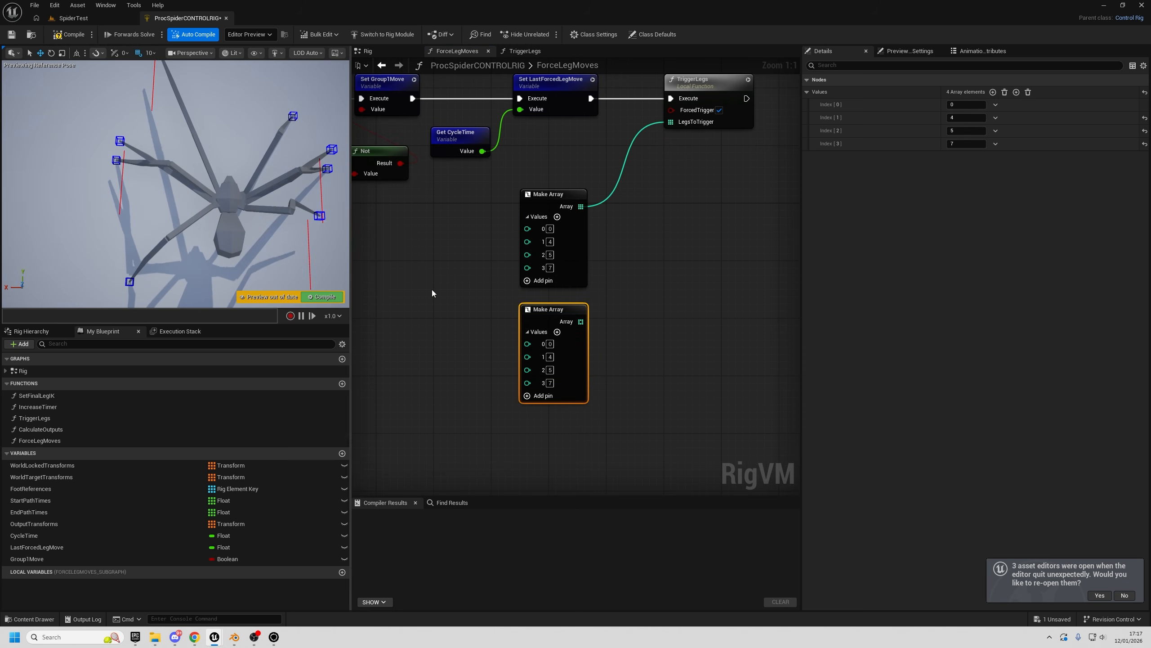
{"action": "left_click", "coordinate": [549, 344]}
{"action": "type", "text": "1"}
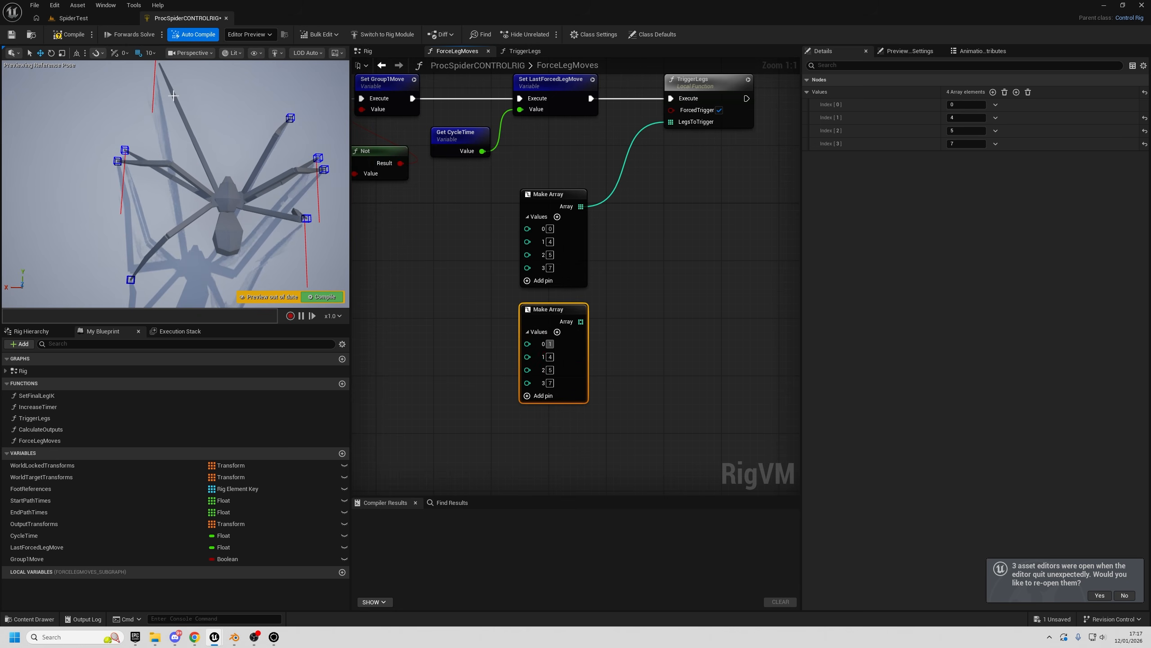
- Disconnect the execution link between Set LastForcedLegMove and TriggerLegs to stop the forced leg movement while checking leg positions in the preview
{"action": "right_click_drag", "start_coordinate": [447, 194], "coordinate": [453, 309]}
{"action": "left_click", "coordinate": [598, 213], "text": "alt"}
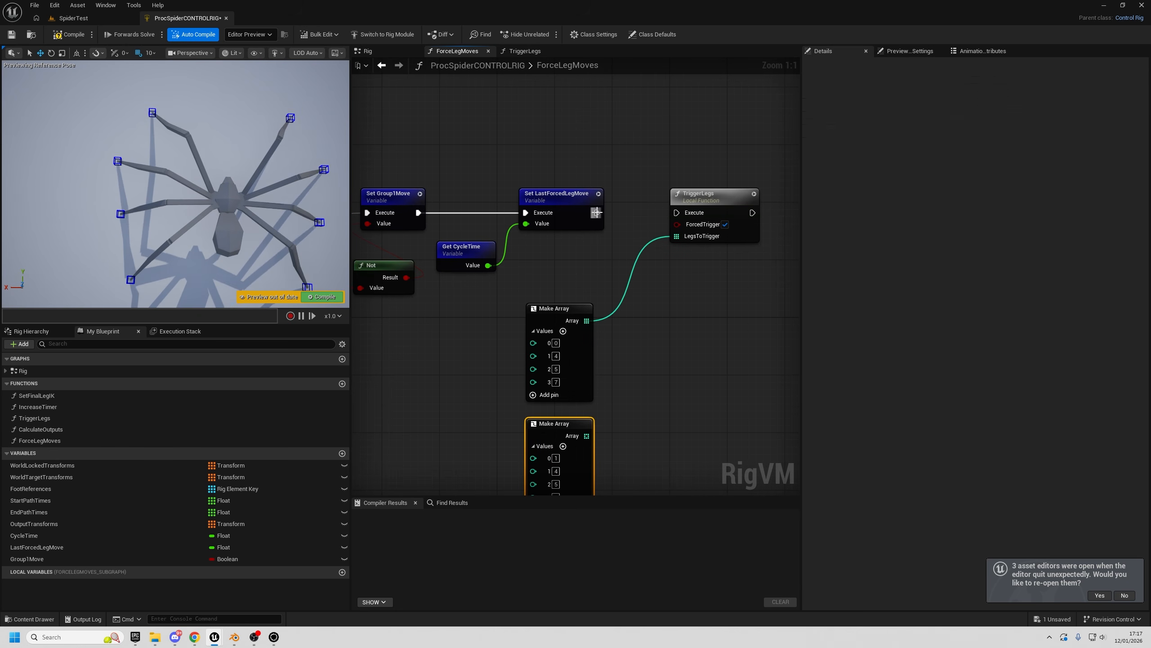
{"action": "middle_click_drag", "start_coordinate": [204, 133], "coordinate": [203, 91]}
{"action": "left_click_drag", "start_coordinate": [160, 134], "coordinate": [218, 141]}
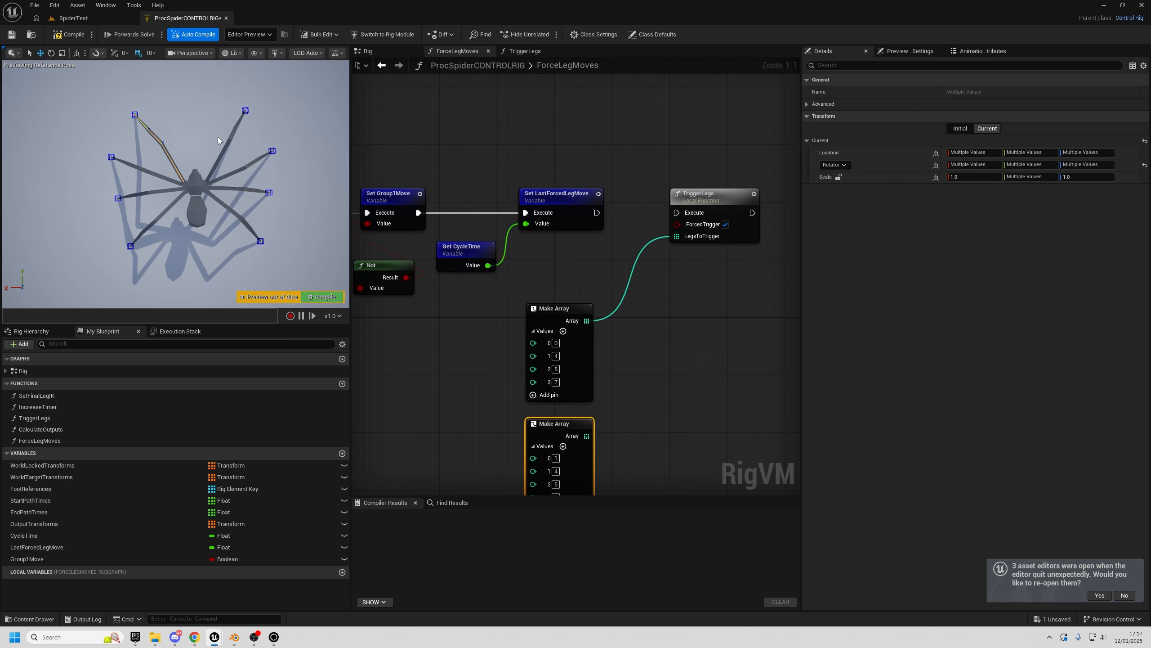
{"action": "left_click_drag", "start_coordinate": [233, 94], "coordinate": [227, 101]}
- Set the remaining three values of the duplicated Make Array node to leg indices 2, 3 and 6
{"action": "right_click_drag", "start_coordinate": [371, 289], "coordinate": [387, 207]}
{"action": "left_click", "coordinate": [572, 388]}
{"action": "type", "text": "2"}
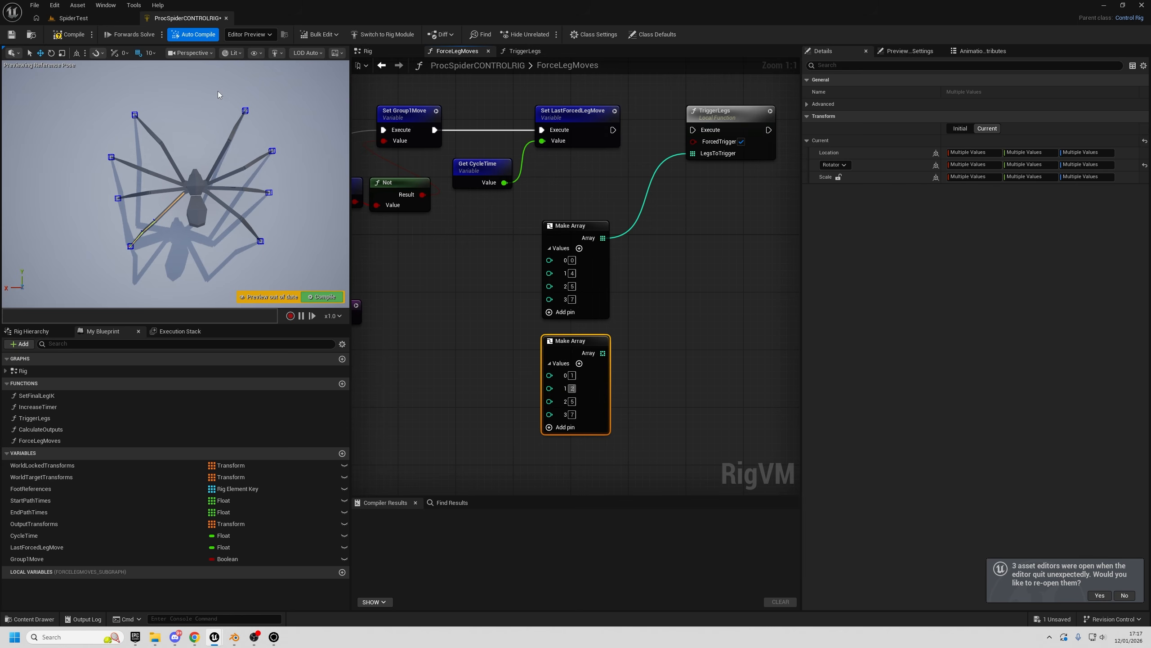
{"action": "left_click_drag", "start_coordinate": [220, 96], "coordinate": [281, 144]}
{"action": "mouse_move", "coordinate": [521, 281]}
{"action": "right_mouse_down"}
{"action": "mouse_move", "coordinate": [742, 327]}
{"action": "mouse_move", "coordinate": [537, 299]}
{"action": "right_mouse_up"}
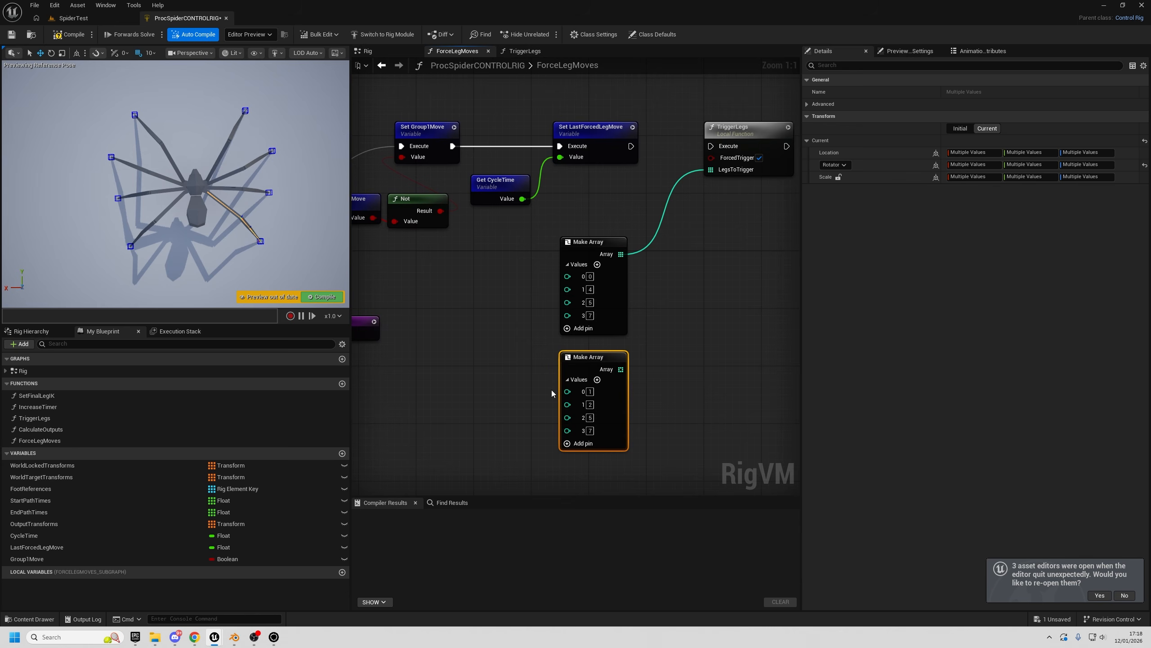
{"action": "left_click", "coordinate": [260, 114]}
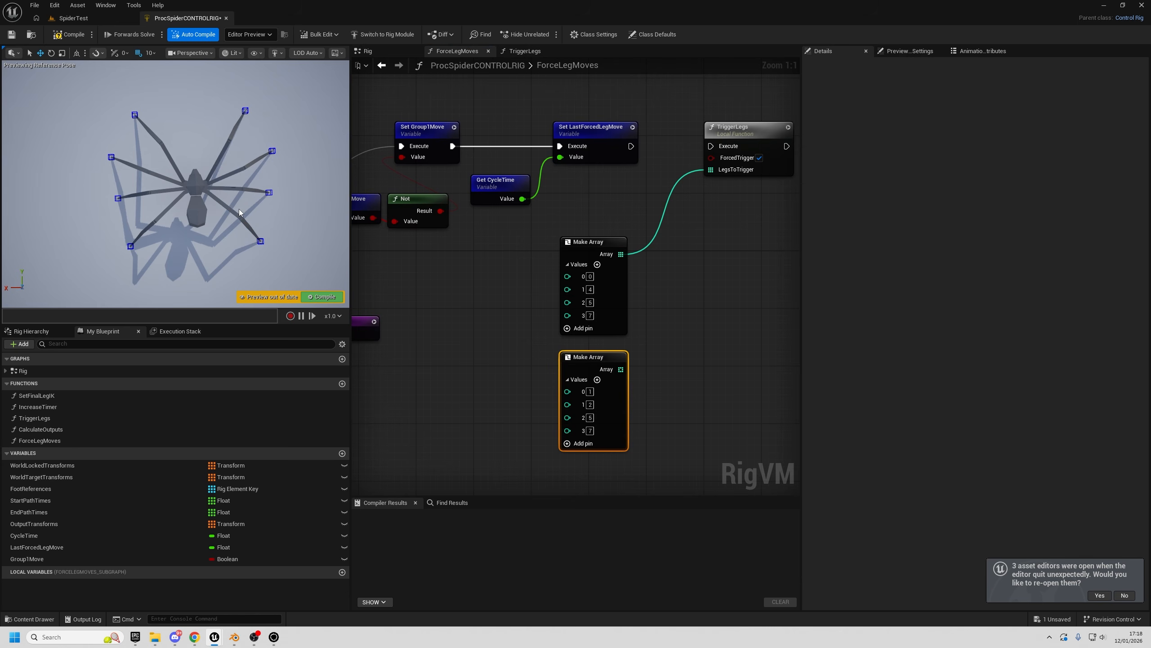
{"action": "left_click_drag", "start_coordinate": [270, 135], "coordinate": [271, 140]}
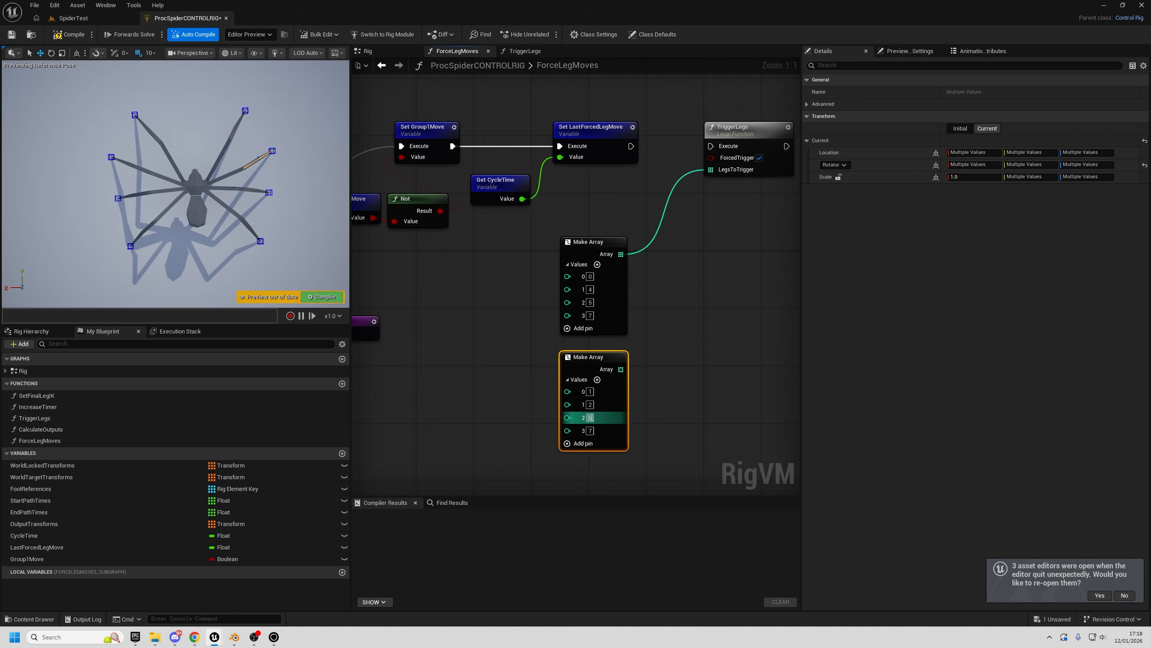
{"action": "type", "text": "3"}
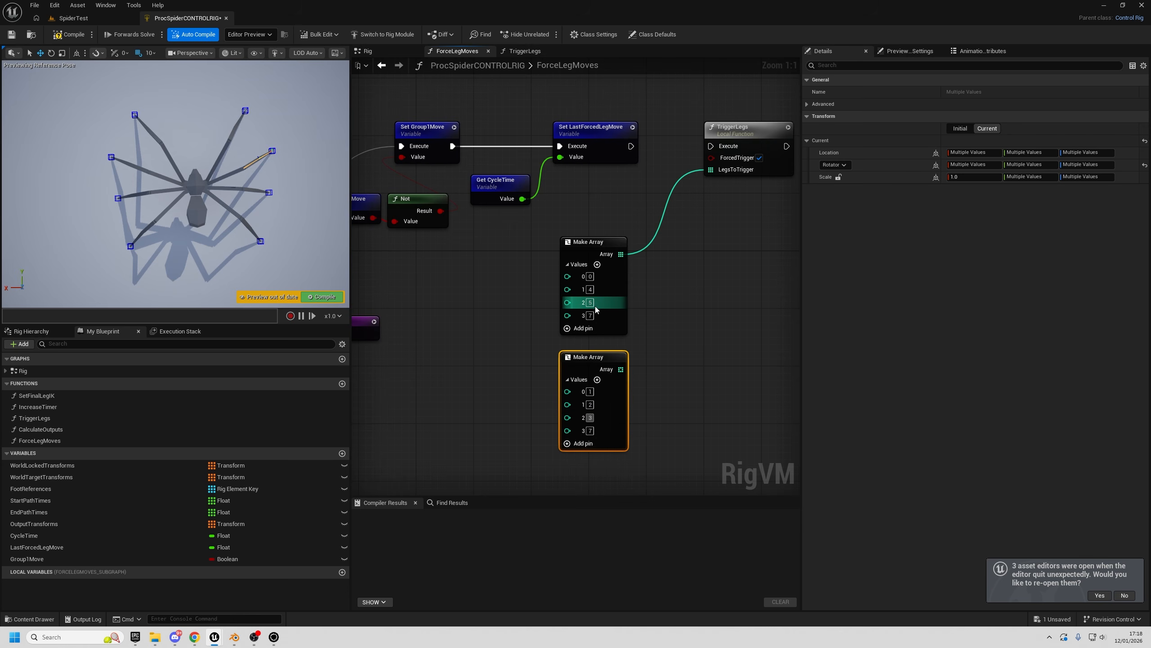
{"action": "left_click", "coordinate": [591, 433]}
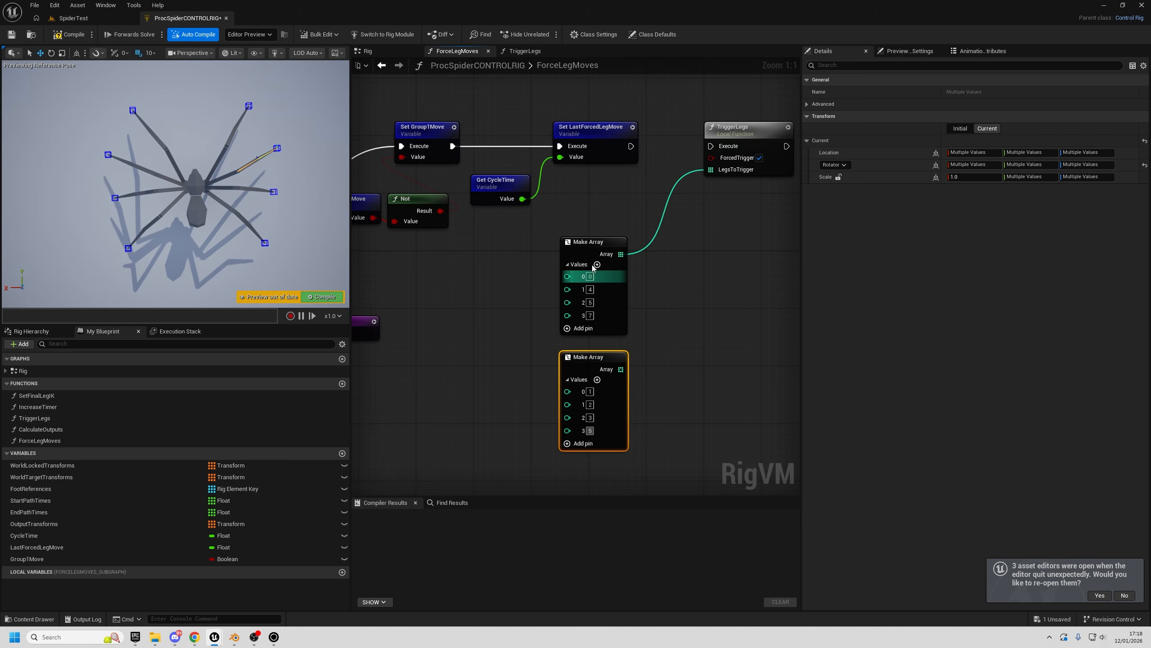
{"action": "type", "text": "6"}
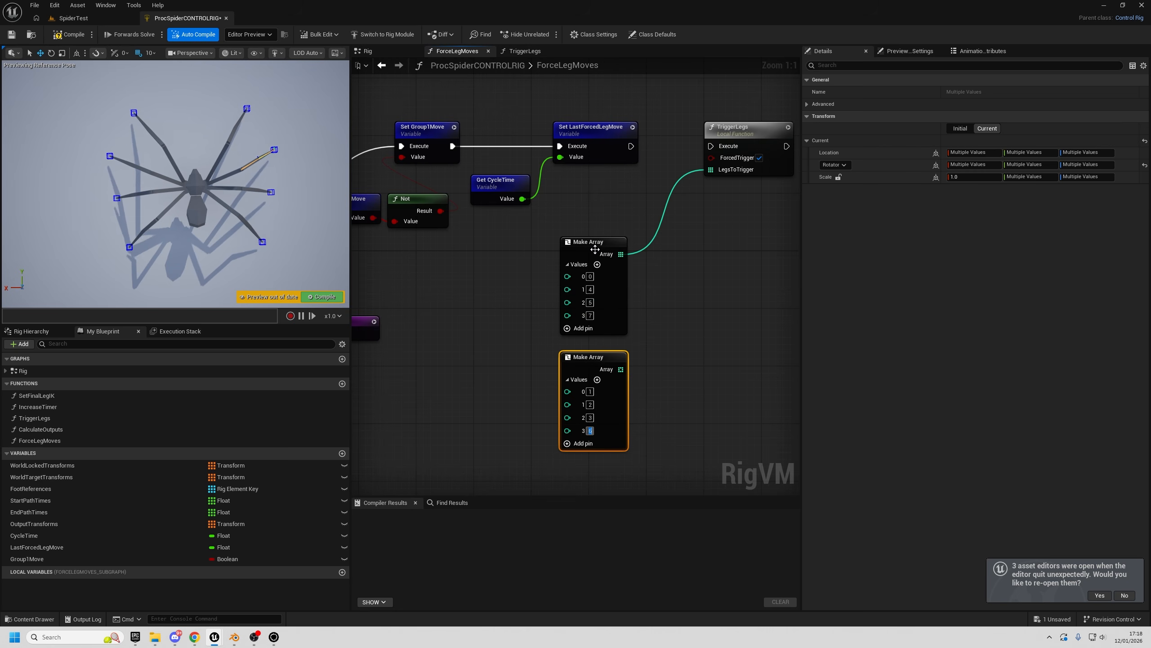
- Feed LegsToTrigger from a new If node, using the 0, 4, 5, 7 array for True and the 1, 2, 3, 6 array for False
{"action": "left_click", "coordinate": [585, 330]}
{"action": "right_click_drag", "start_coordinate": [630, 305], "coordinate": [606, 319]}
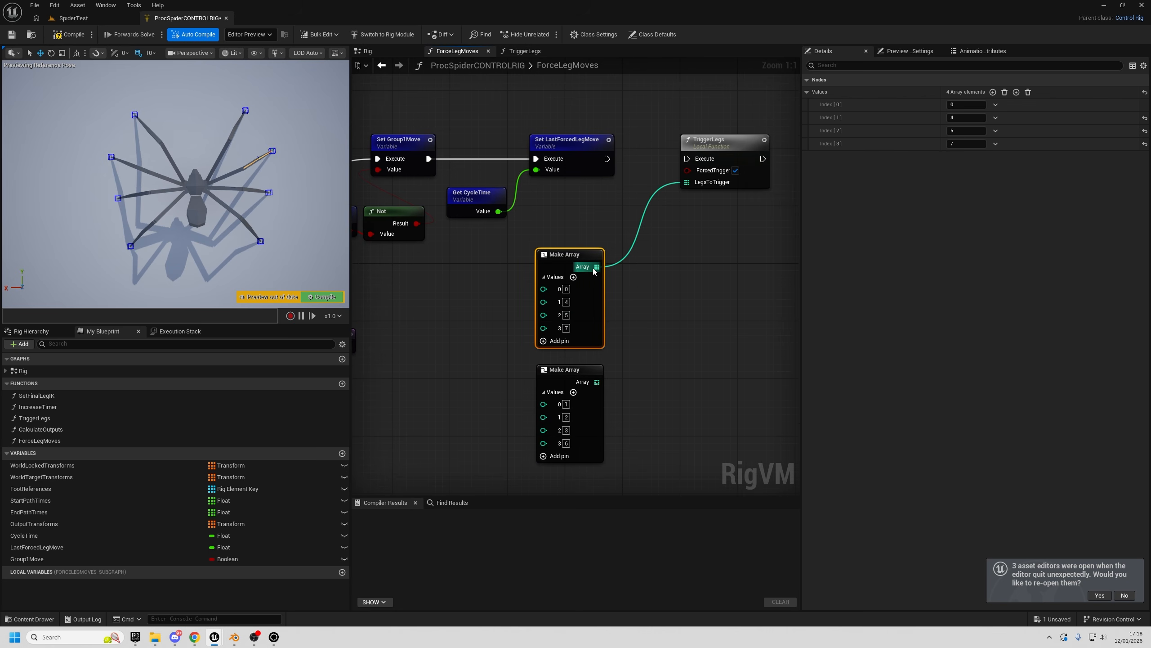
{"action": "left_click", "coordinate": [589, 381]}
{"action": "left_click_drag", "start_coordinate": [689, 187], "coordinate": [658, 349]}
{"action": "type", "text": "if"}
{"action": "key", "text": "Return"}
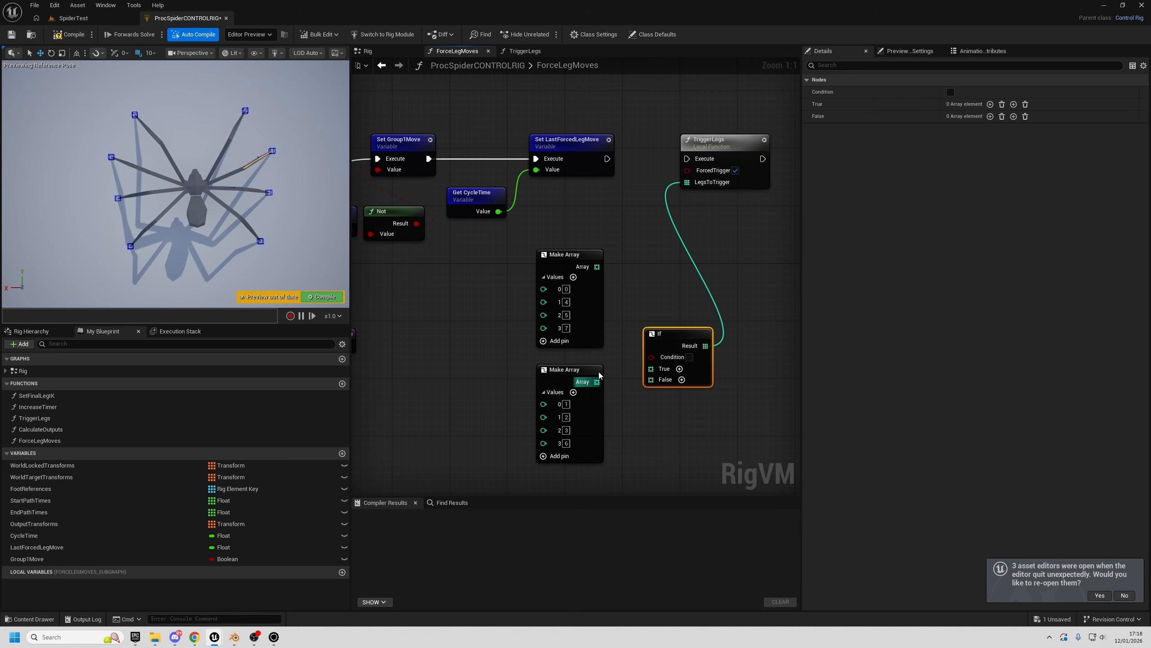
{"action": "left_click_drag", "start_coordinate": [597, 266], "coordinate": [663, 380]}
- Copy the Get Group1Move node, use it for the If node's Condition, and reconnect Set LastForcedLegMove's execution to TriggerLegs
{"action": "scroll", "coordinate": [552, 258], "scroll_direction": "down", "scroll_amount": 2}
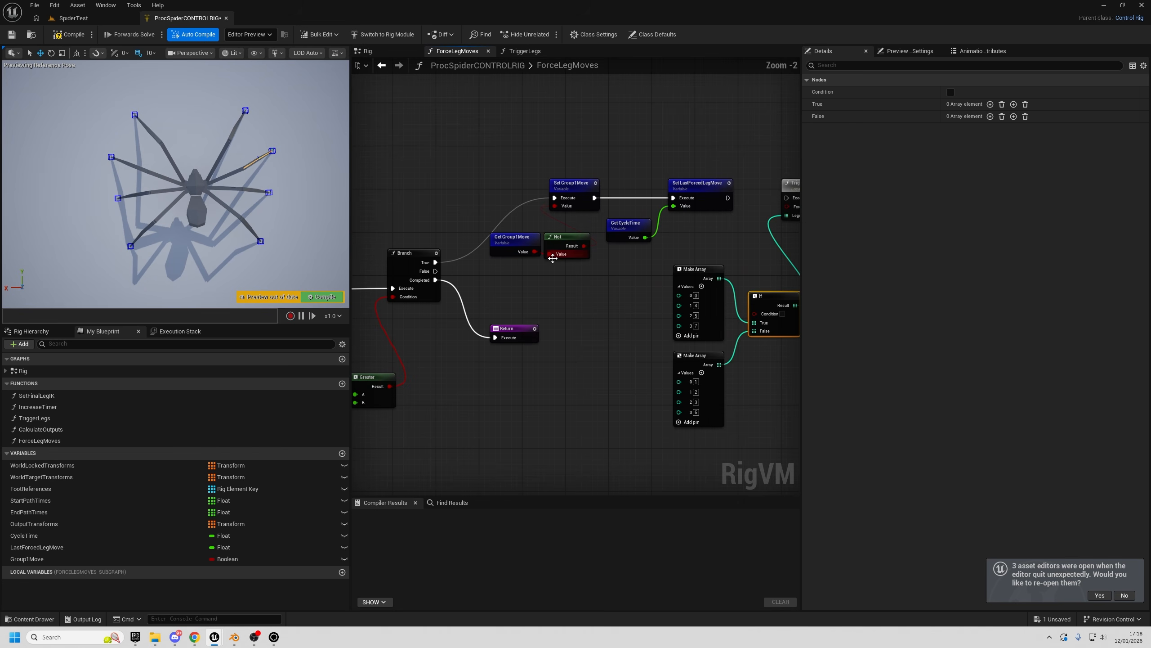
{"action": "left_click", "coordinate": [510, 239]}
{"action": "right_click_drag", "start_coordinate": [676, 275], "coordinate": [576, 290]}
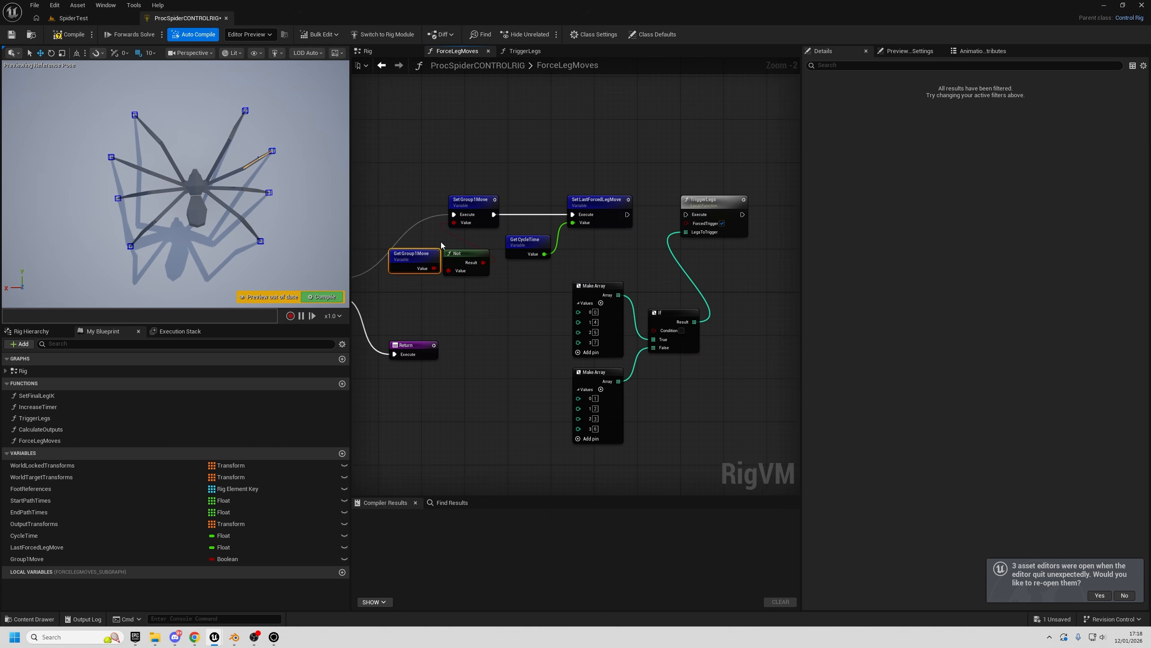
{"action": "right_click_drag", "start_coordinate": [646, 272], "coordinate": [542, 265]}
{"action": "scroll", "coordinate": [541, 264], "scroll_direction": "up", "scroll_amount": 2}
{"action": "key", "text": "ctrl+v"}
{"action": "left_click_drag", "start_coordinate": [543, 258], "coordinate": [552, 340]}
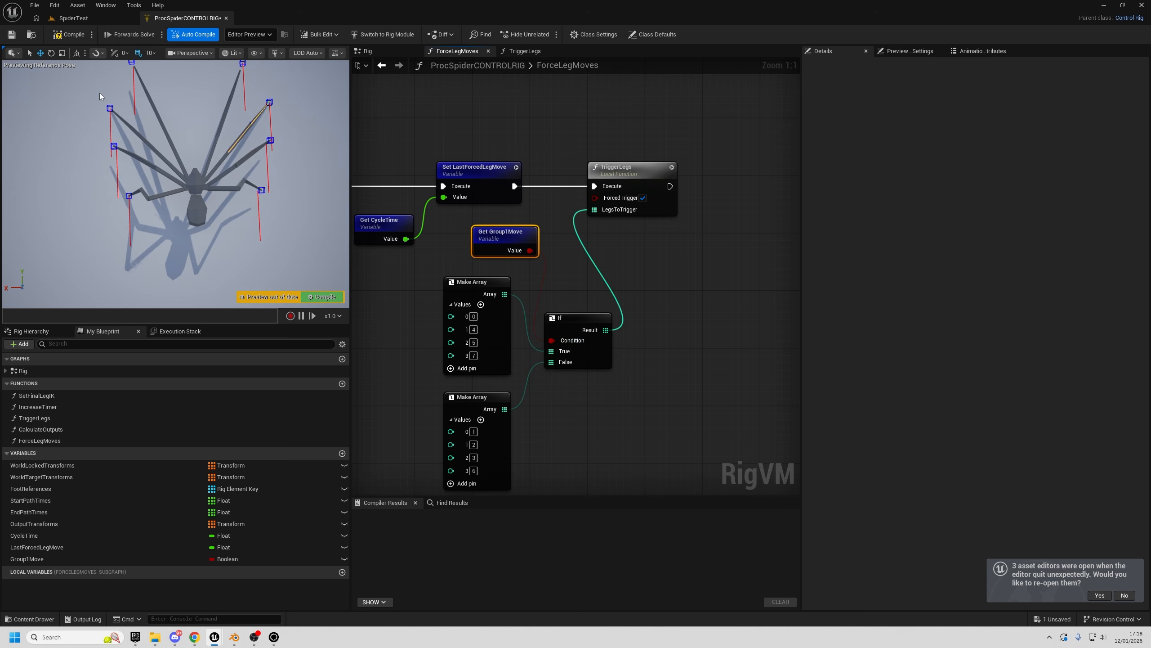
- Compile the control rig and play-test the spider's forced leg moves in the SpiderTest level, stopping the session at the end
{"action": "right_click_drag", "start_coordinate": [99, 93], "coordinate": [112, 160]}
{"action": "left_click", "coordinate": [68, 35]}
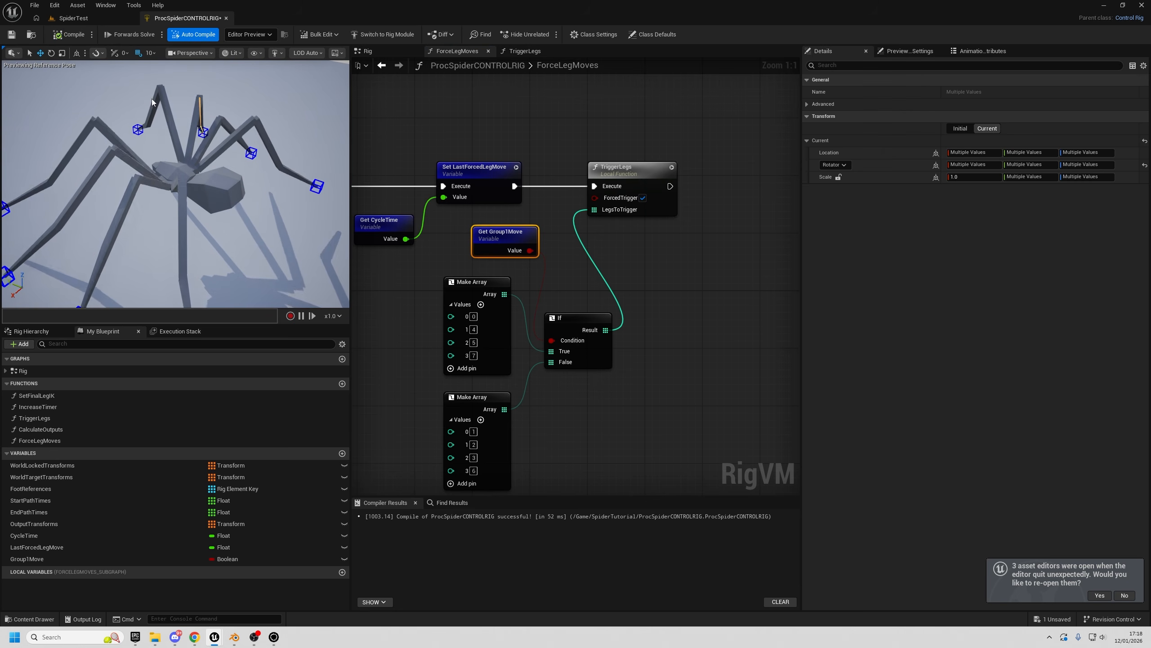
{"action": "left_click", "coordinate": [75, 18]}
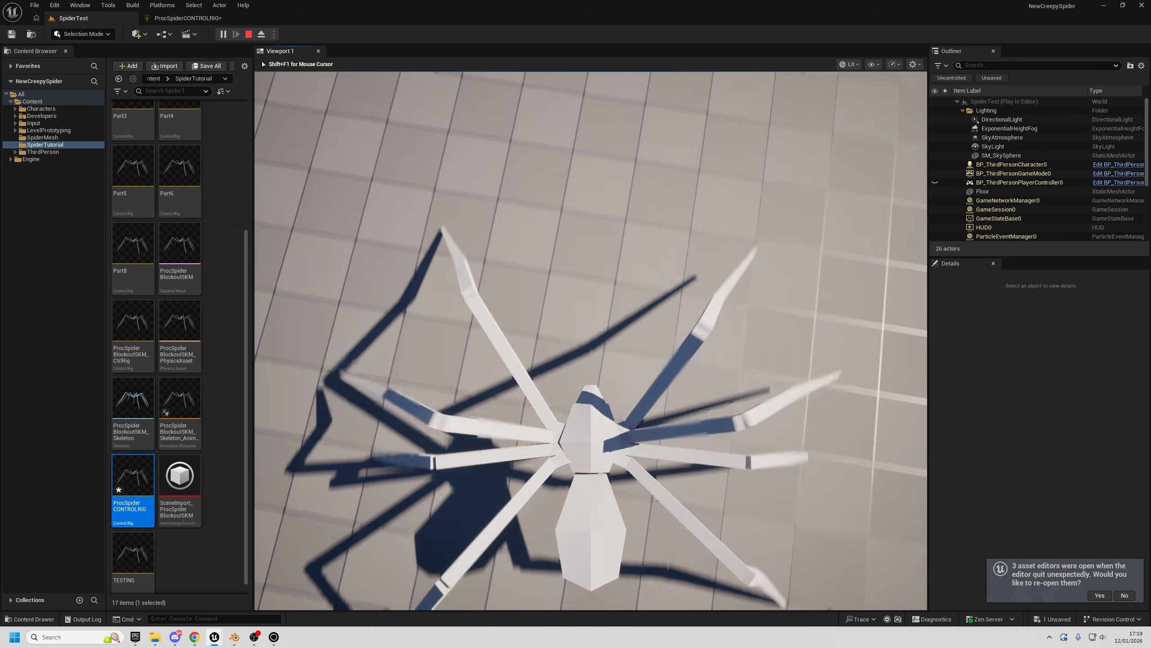
{"action": "key", "text": "Escape"}
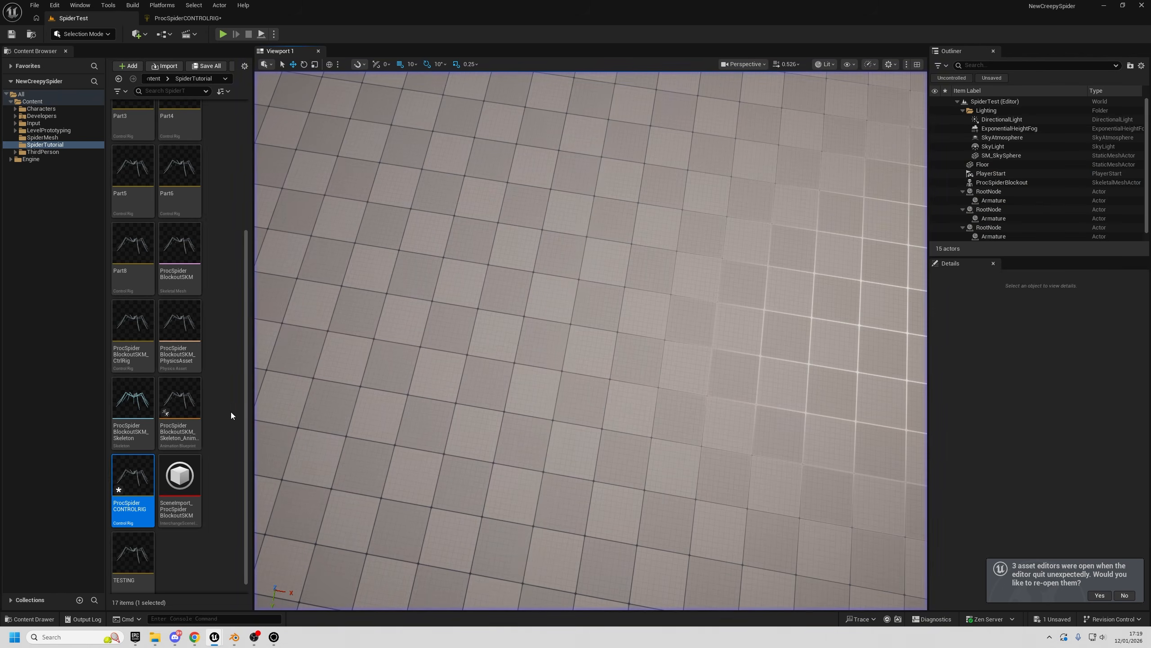
{"action": "left_click", "coordinate": [172, 19]}
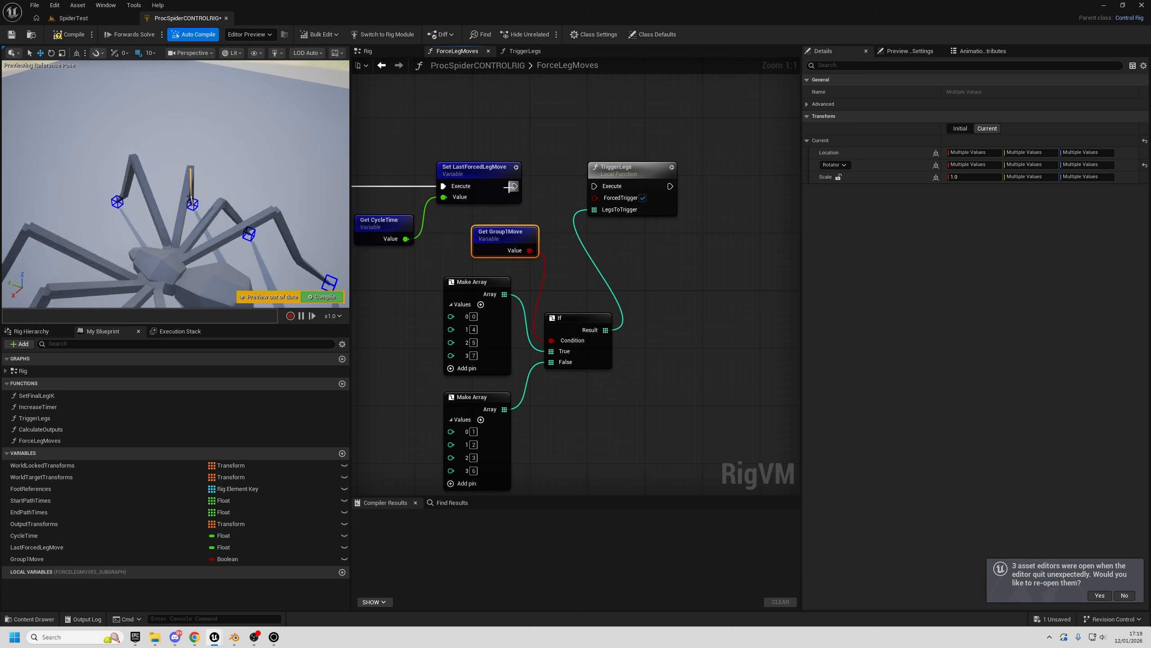
- Check the leg positions from above in the preview and change the True array's second and third values to 3 and 4
{"action": "right_click_drag", "start_coordinate": [245, 182], "coordinate": [121, 108]}
{"action": "key", "text": "s"}
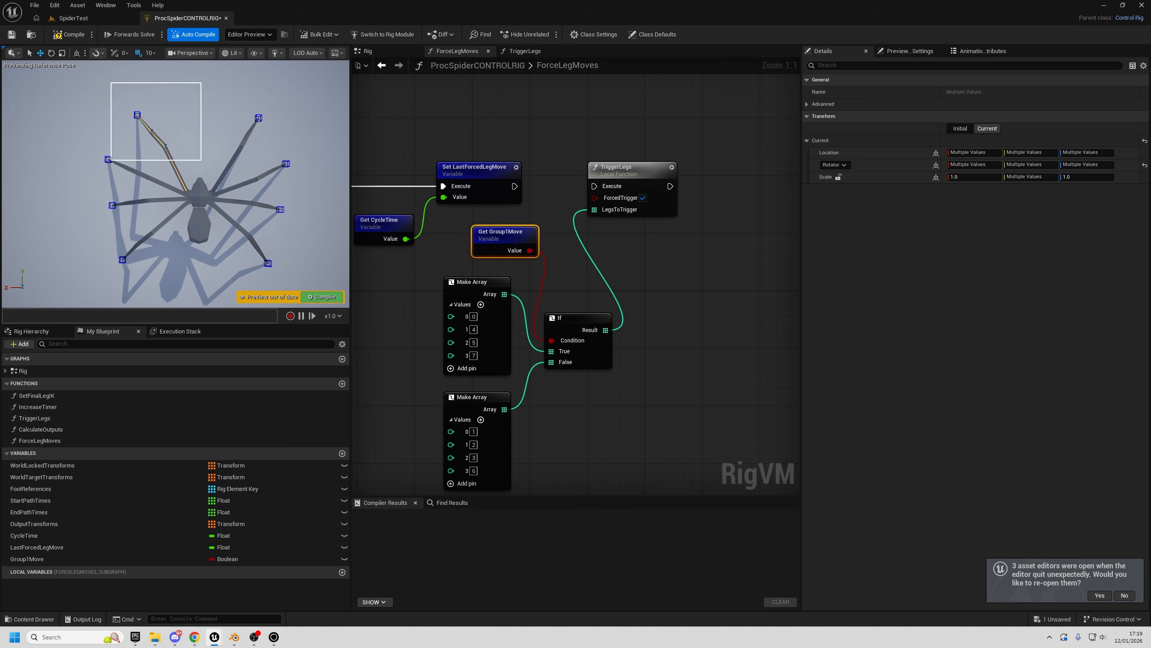
{"action": "left_click_drag", "start_coordinate": [200, 160], "coordinate": [191, 137], "text": "ctrl+alt"}
{"action": "left_click_drag", "start_coordinate": [232, 91], "coordinate": [286, 135], "text": "ctrl+alt"}
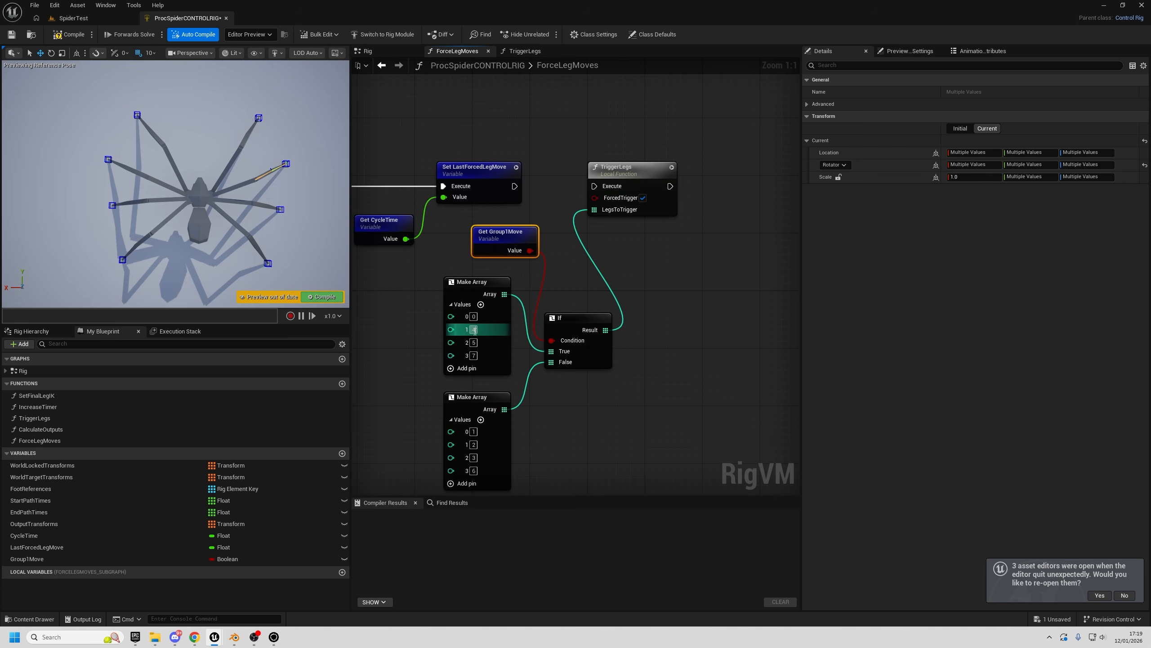
{"action": "type", "text": "3"}
{"action": "key", "text": "Return"}
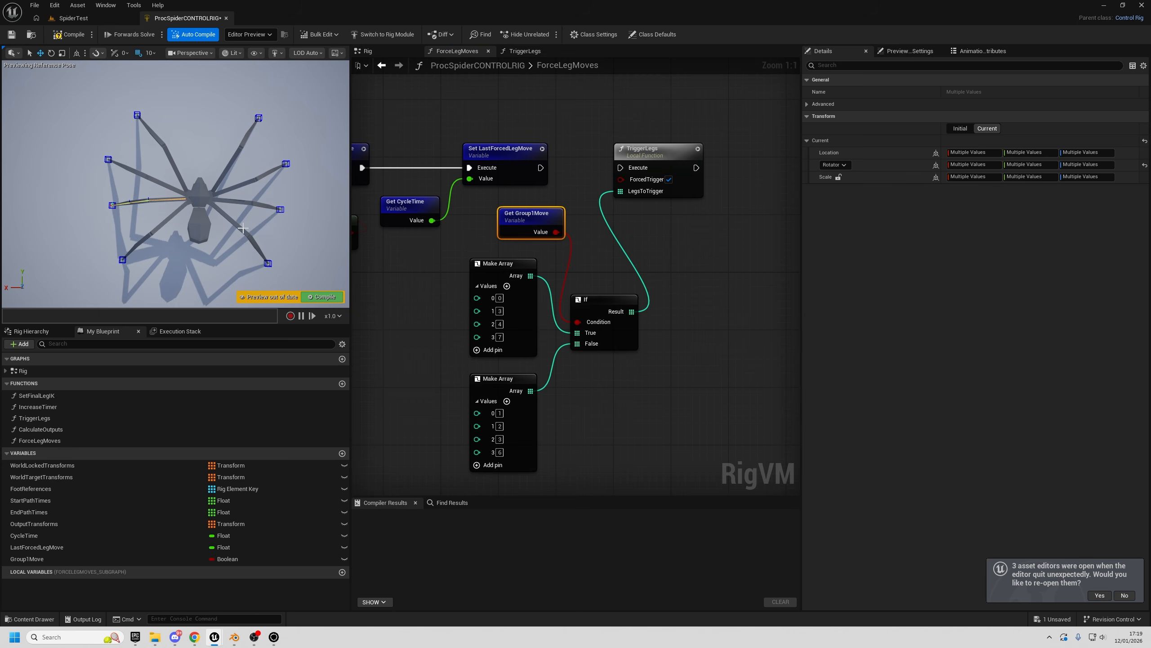
- Identify the remaining legs in the preview and set the third value of the False array to 5
{"action": "left_click_drag", "start_coordinate": [292, 274], "coordinate": [267, 248]}
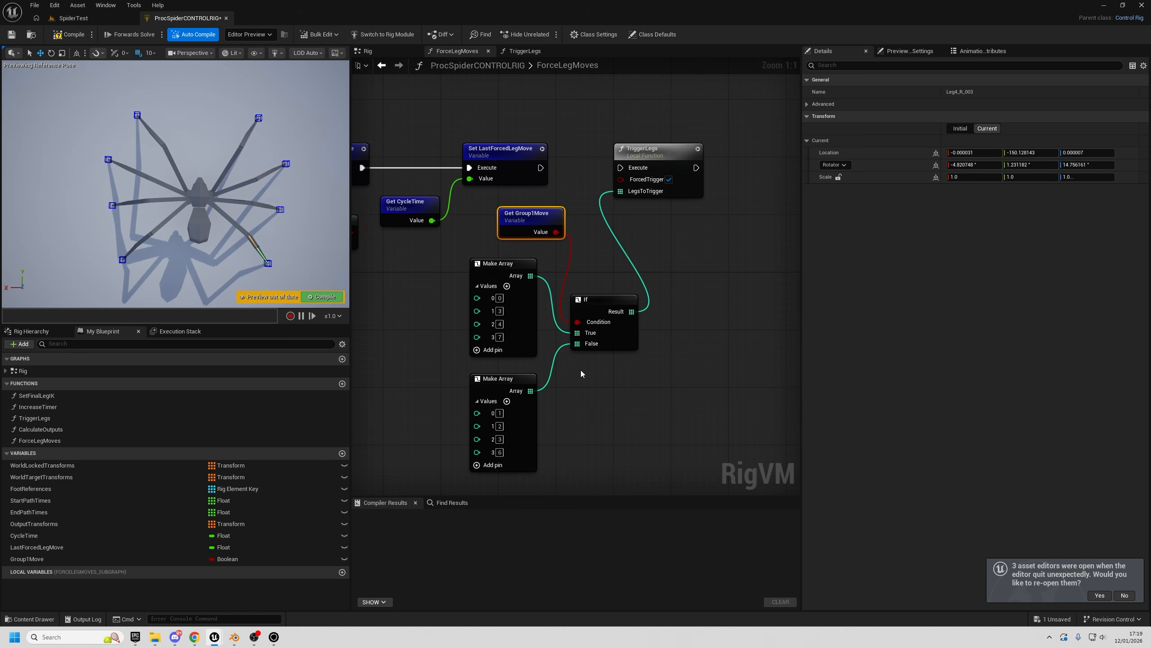
{"action": "right_click_drag", "start_coordinate": [581, 374], "coordinate": [599, 360]}
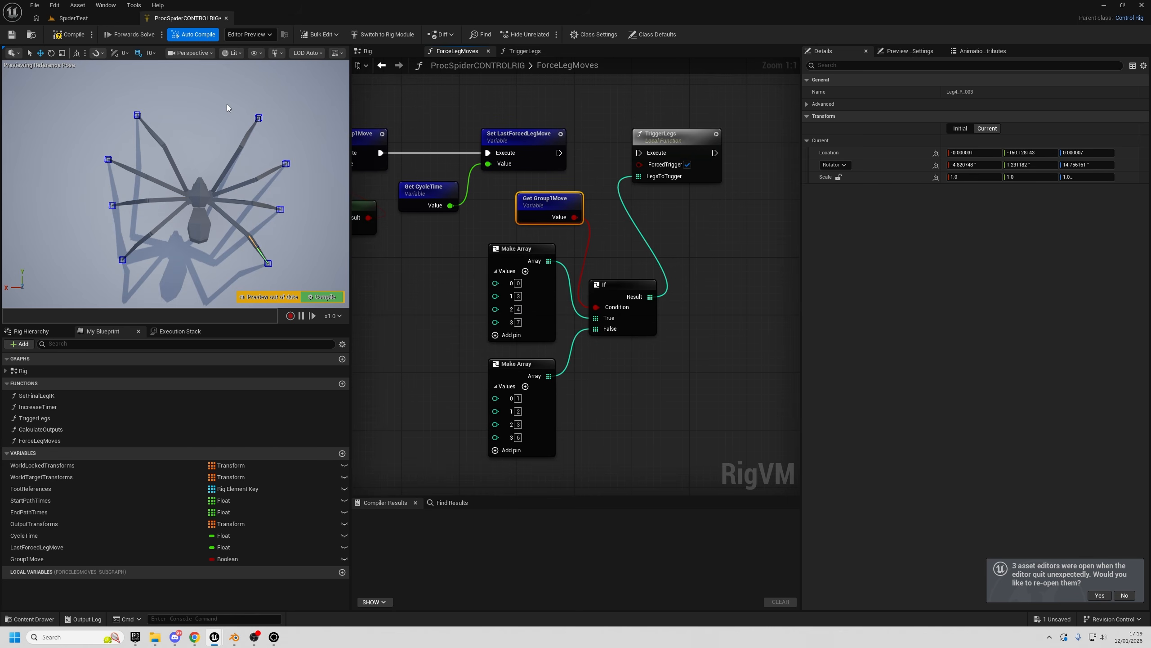
{"action": "left_click_drag", "start_coordinate": [242, 98], "coordinate": [210, 108]}
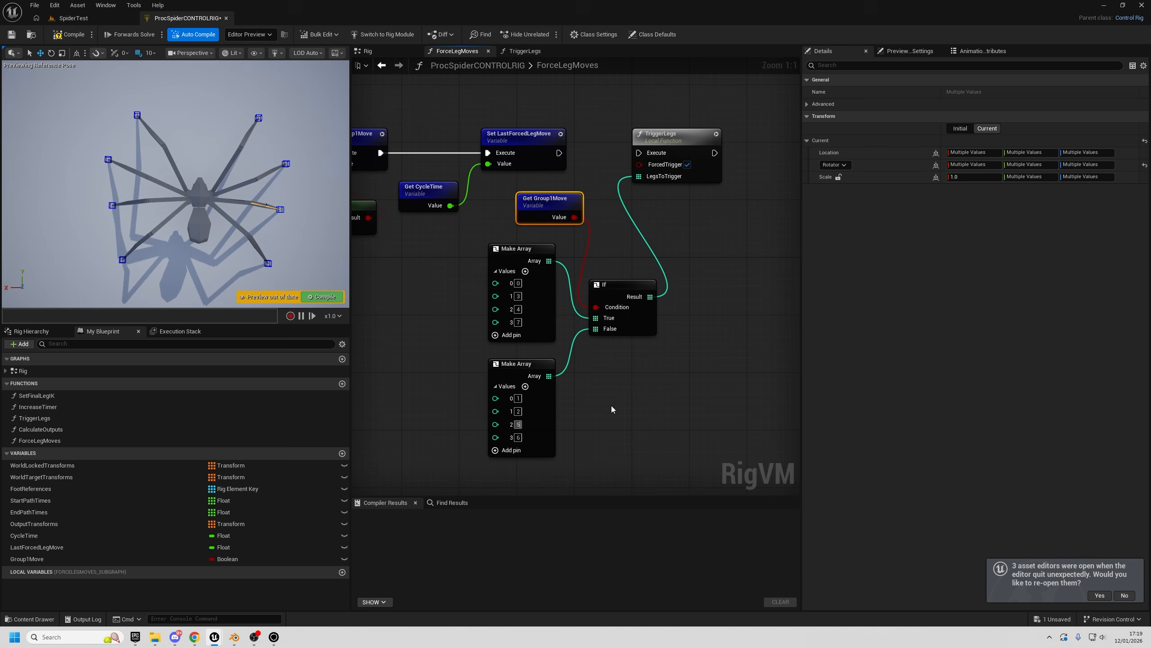
- Play the SpiderTest level and walk the spider forward to check the regrouped legs
{"action": "left_click", "coordinate": [69, 19]}
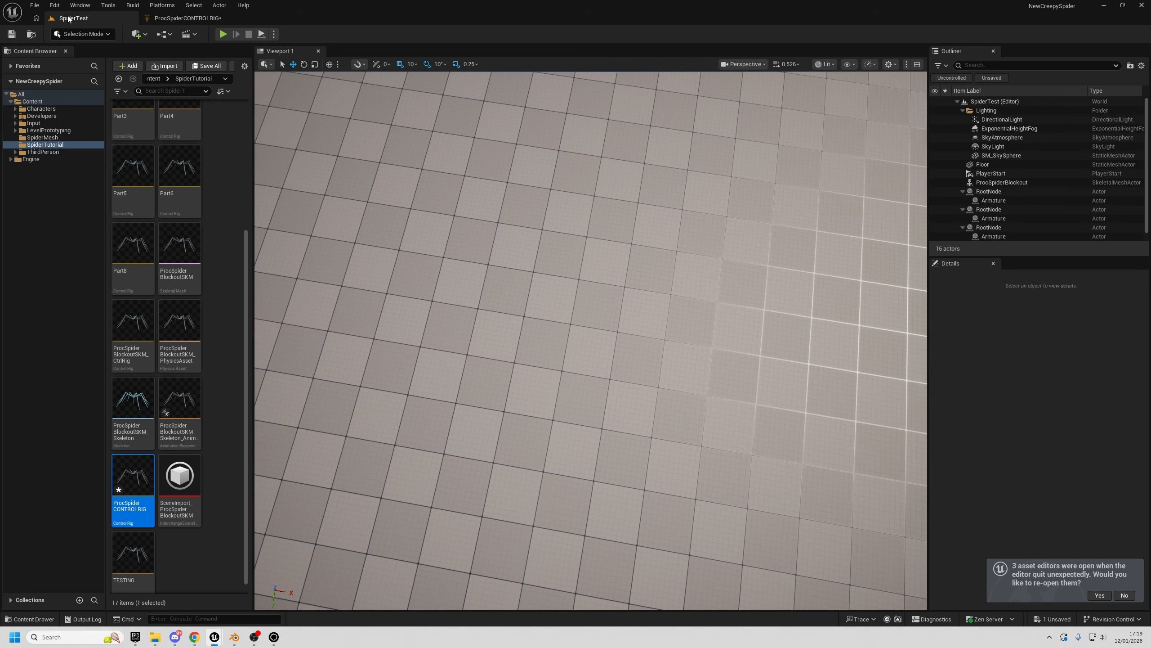
{"action": "left_click", "coordinate": [223, 34]}
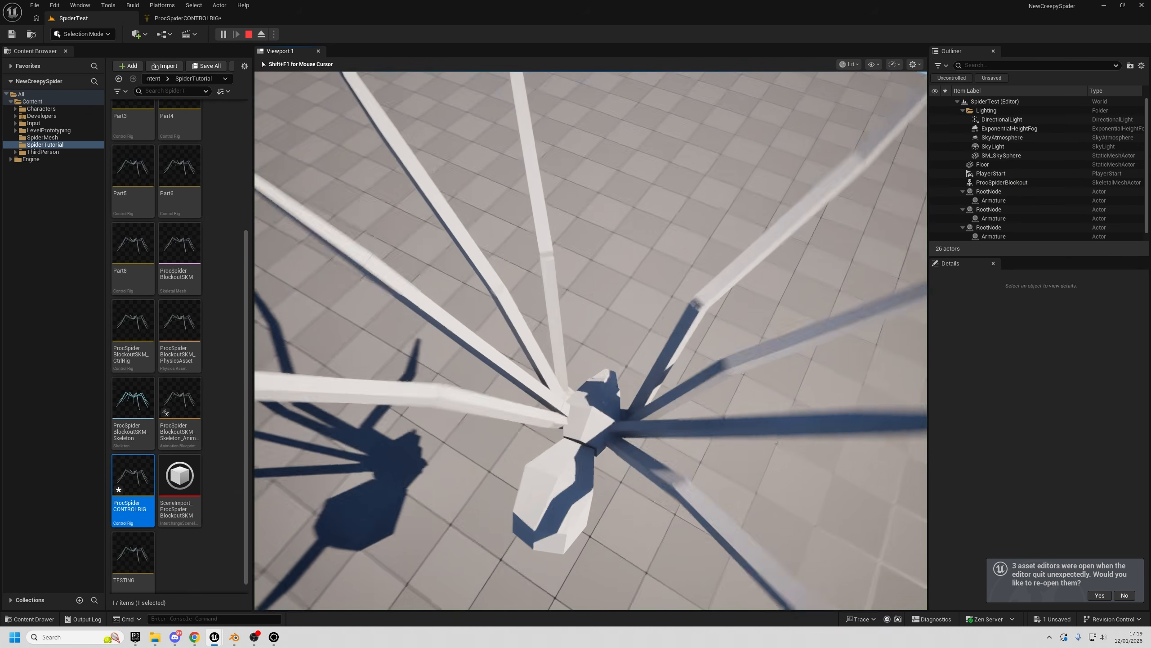
{"action": "key", "text": "w"}
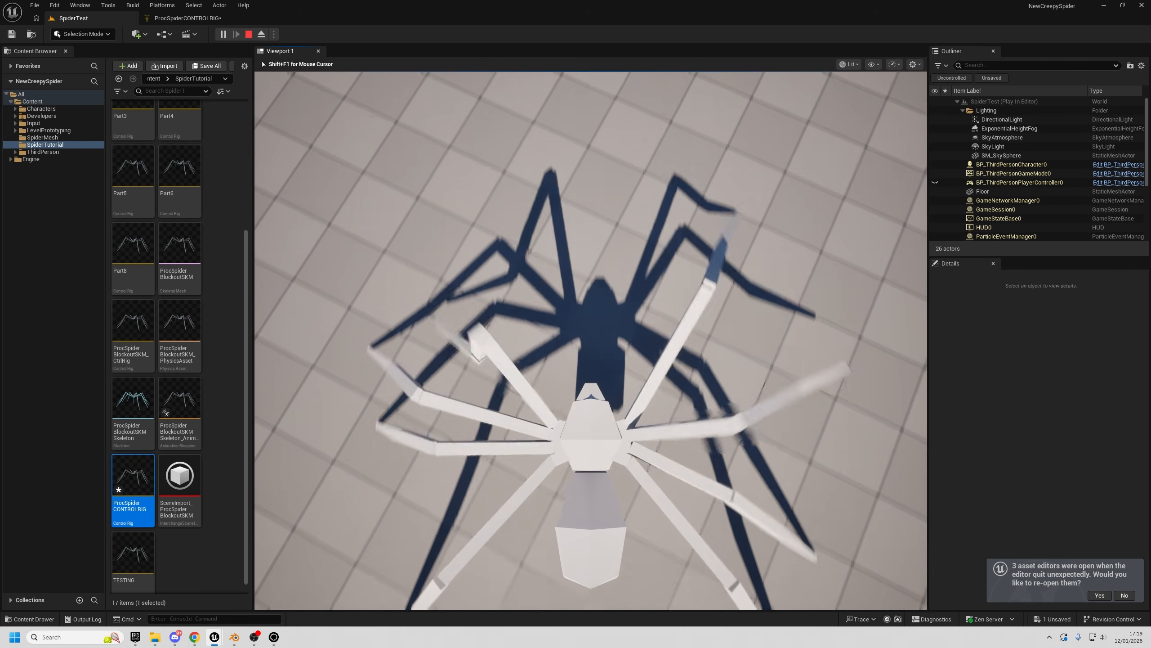
{"action": "key", "text": "w"}
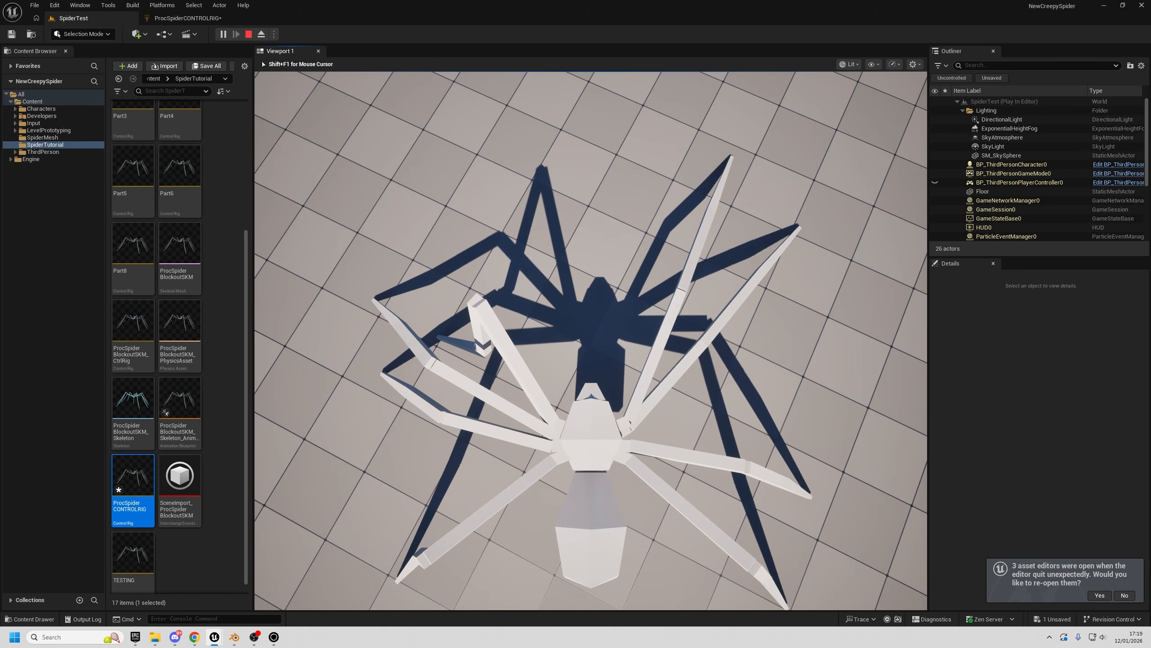
- Connect the execution output of Set LastForcedLegMove to TriggerLegs in ForceLegMoves
{"action": "left_click", "coordinate": [188, 18]}
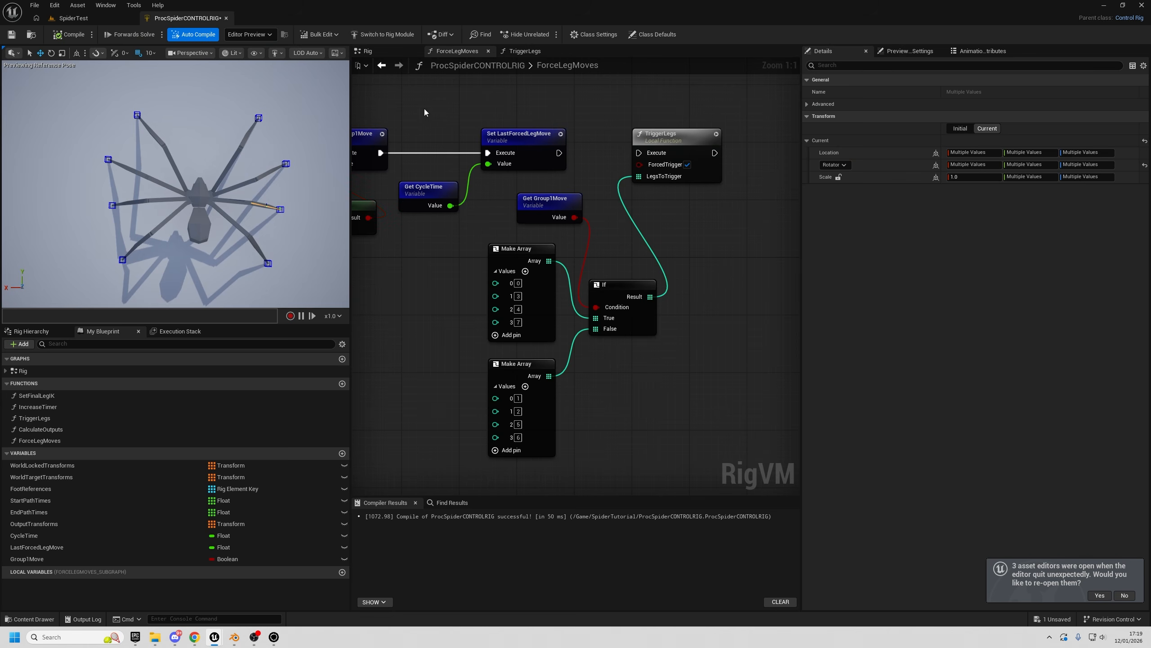
{"action": "left_click_drag", "start_coordinate": [566, 157], "coordinate": [545, 158]}
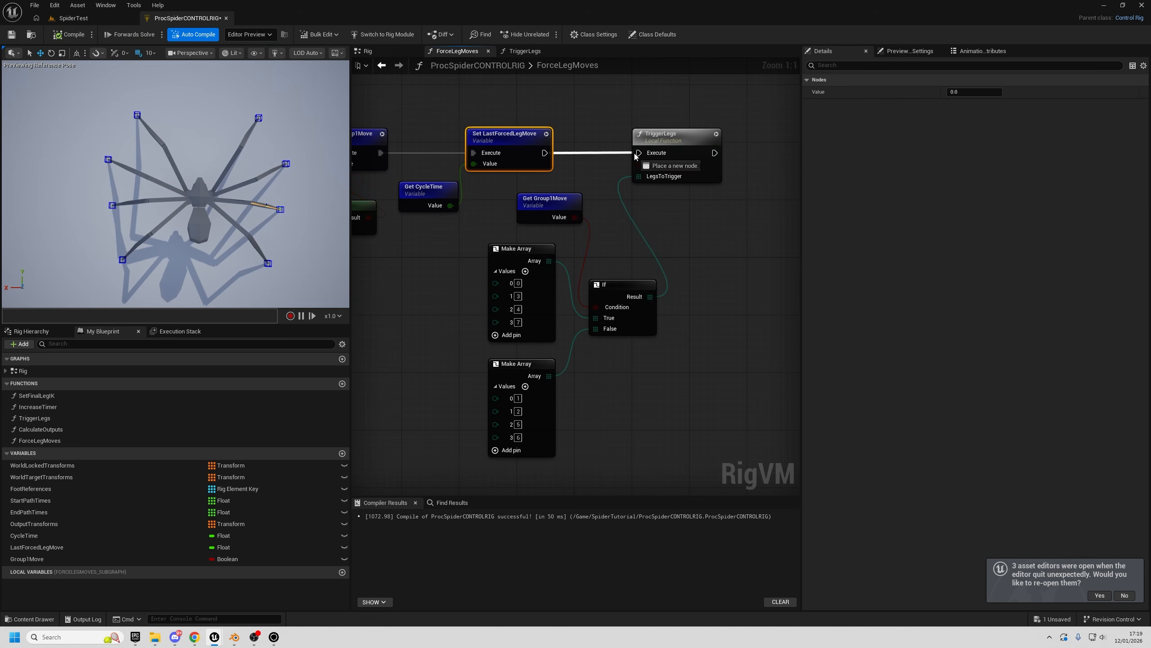
- Play-test SpiderTest, walking the spider forwards and backwards to observe the two alternating leg groups, and end the play session
{"action": "left_click", "coordinate": [75, 18]}
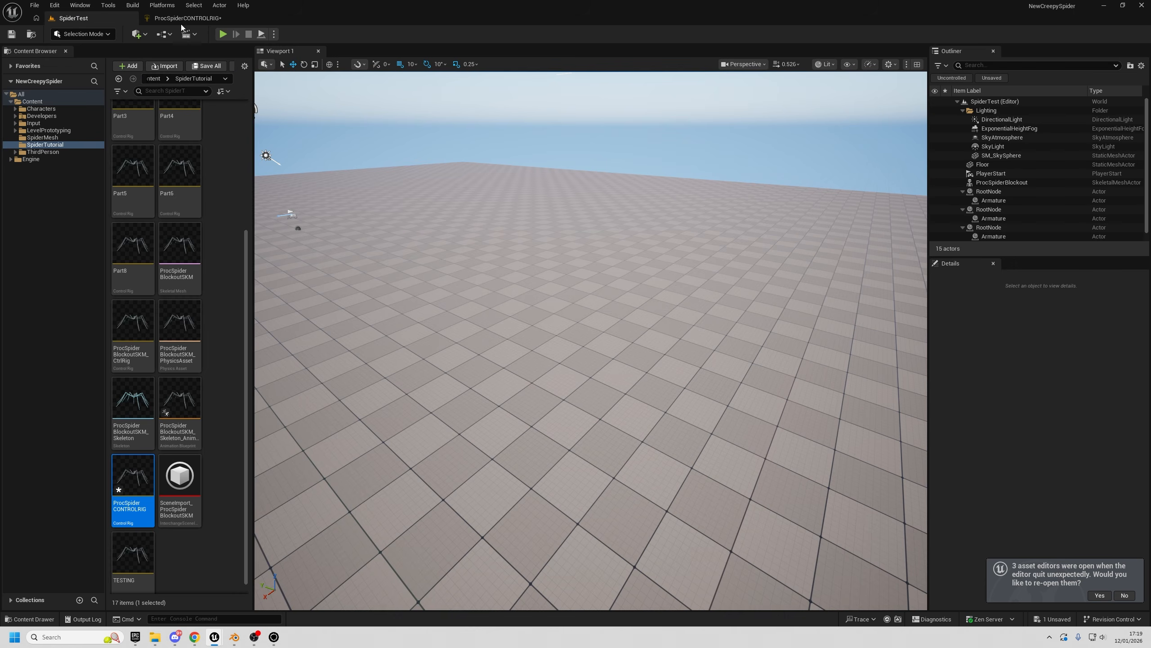
{"action": "left_click", "coordinate": [223, 35]}
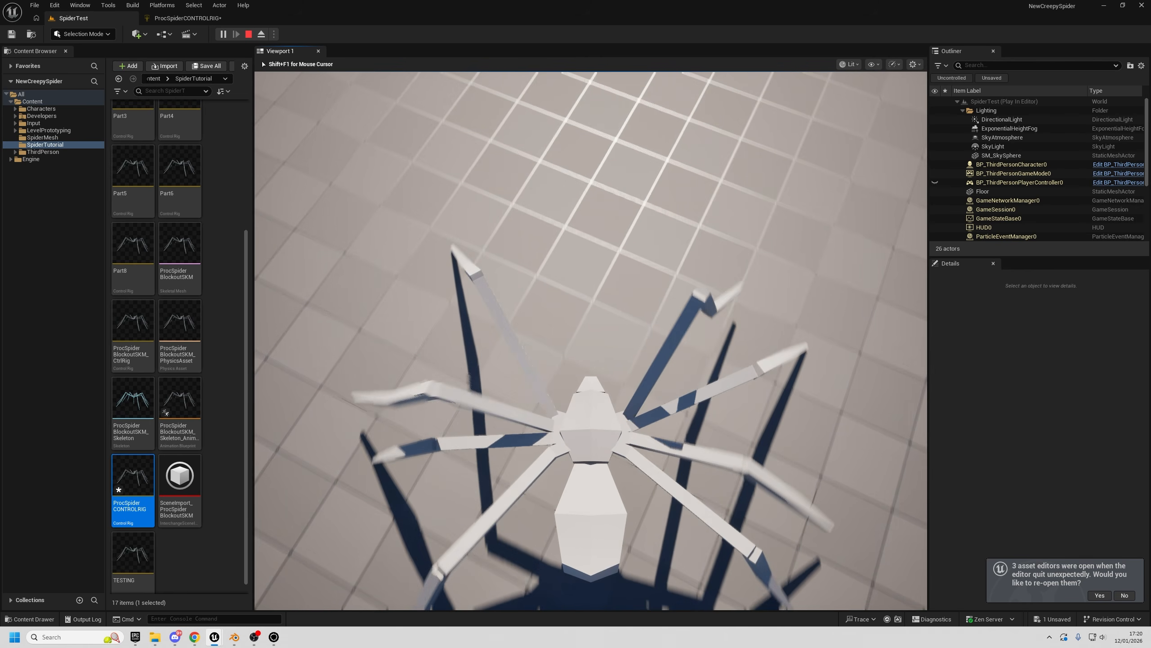
{"action": "key", "text": "w"}
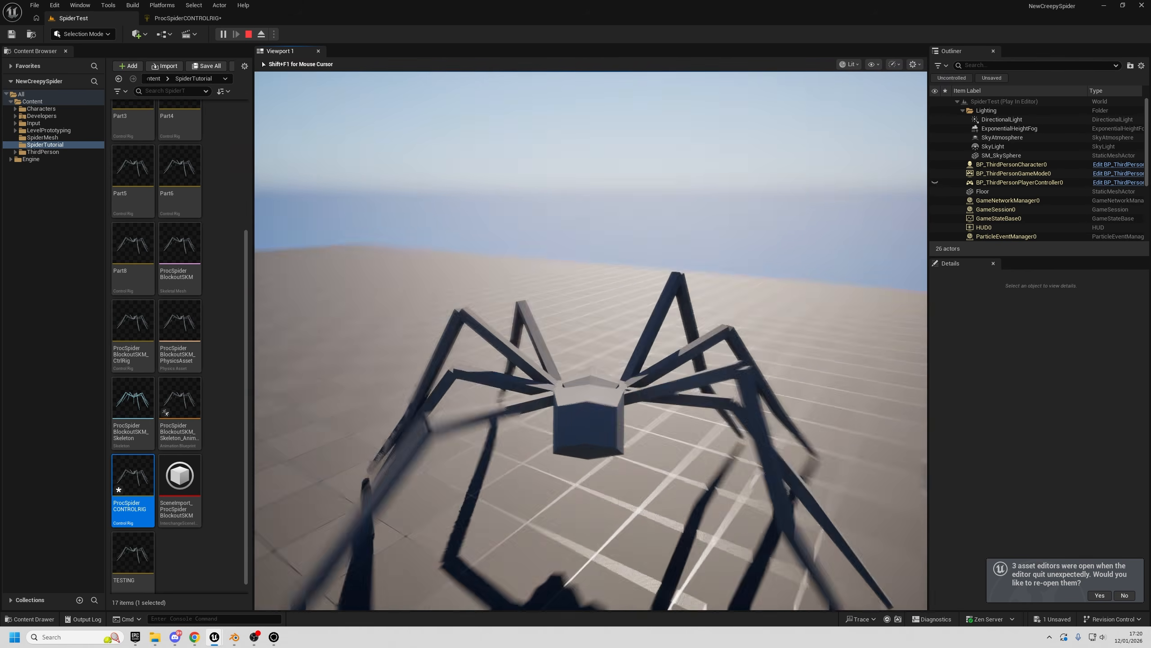
{"action": "key", "text": "w"}
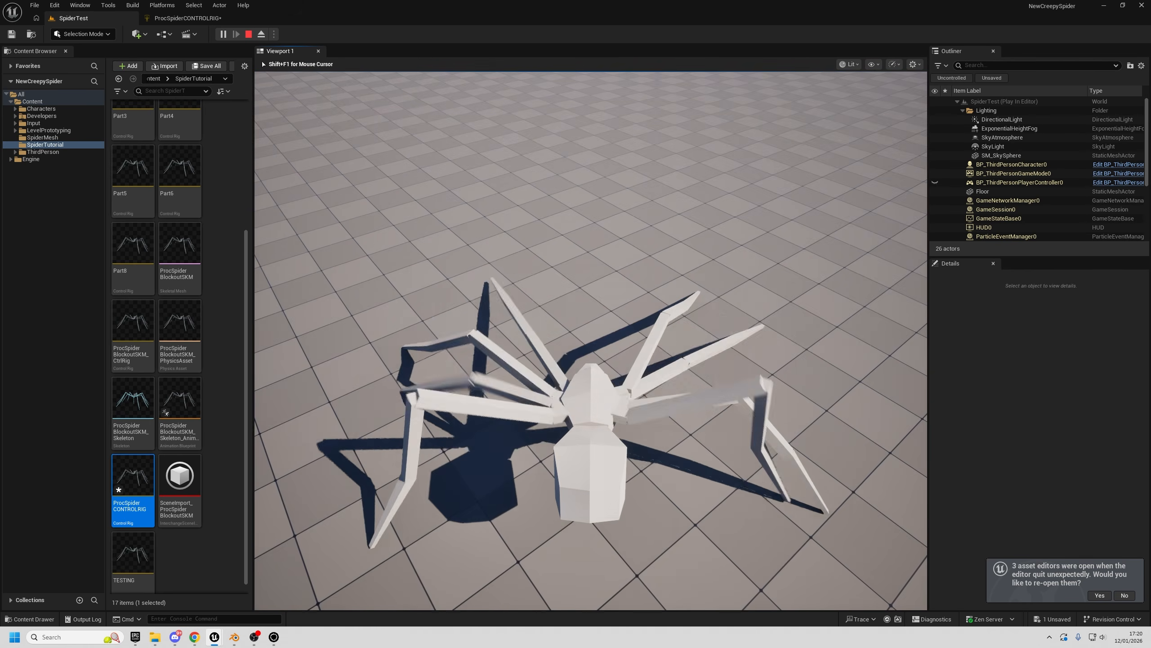
{"action": "key", "text": "s"}
{"action": "key", "text": "Escape"}
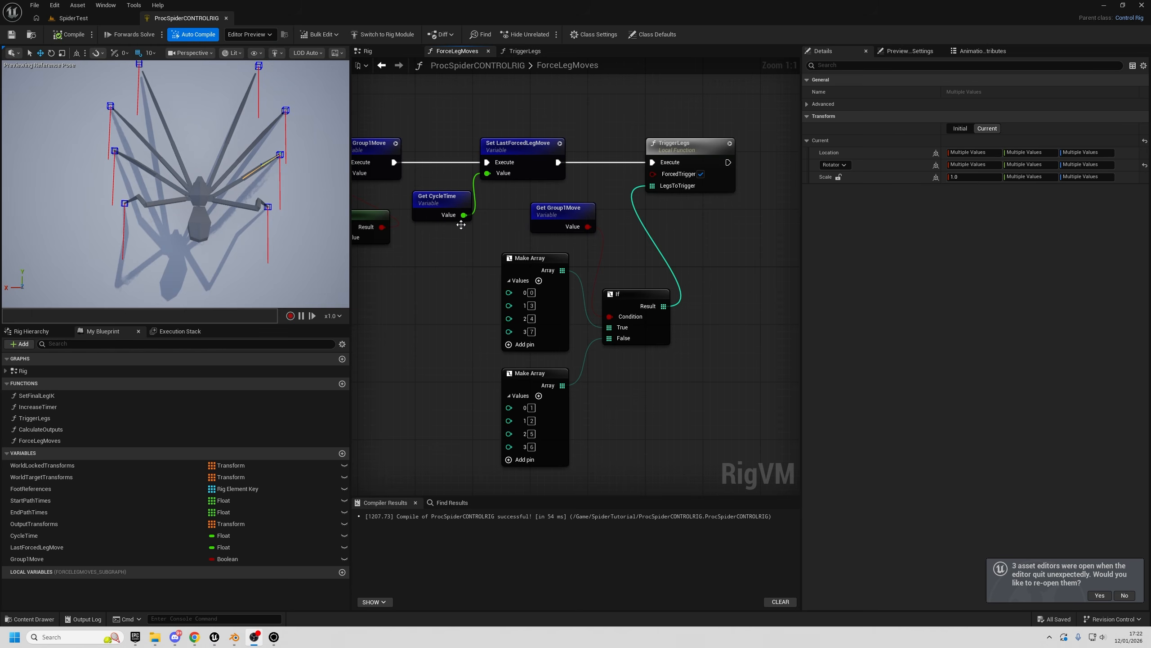
- Review the ForceLegMoves graph and the TriggerLegs function through to the Add node that offsets the leg's world target, watching the preview
{"action": "right_click_drag", "start_coordinate": [461, 224], "coordinate": [561, 234]}
{"action": "right_click_drag", "start_coordinate": [527, 271], "coordinate": [411, 340]}
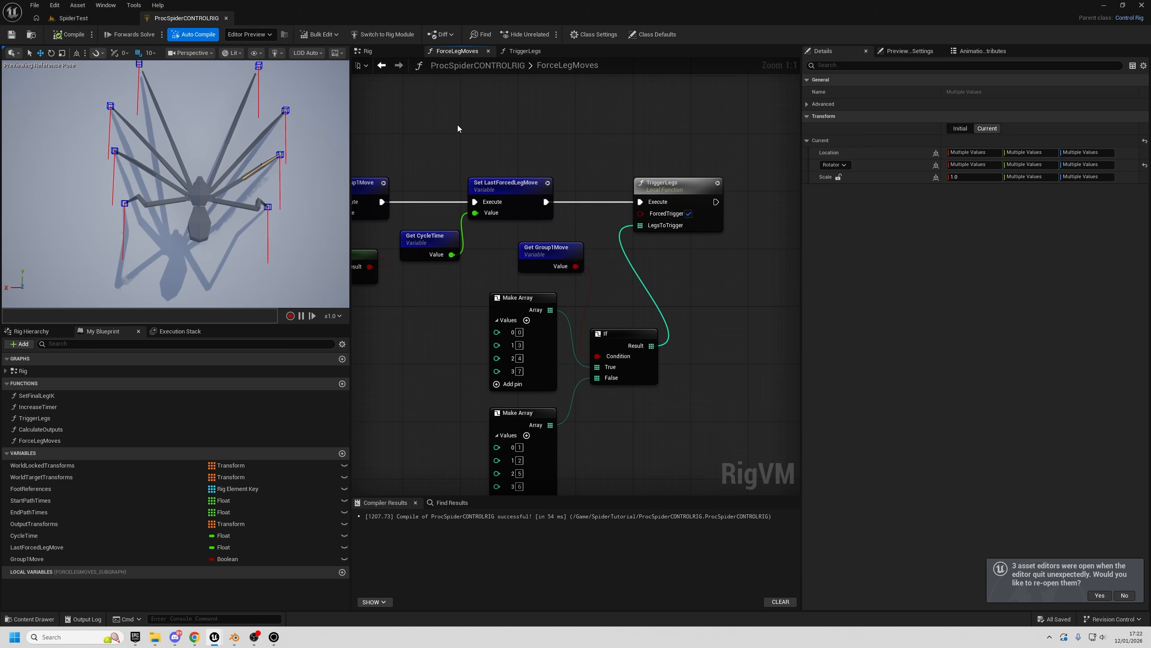
{"action": "left_click", "coordinate": [381, 52]}
{"action": "right_click_drag", "start_coordinate": [655, 216], "coordinate": [493, 165]}
{"action": "double_click", "coordinate": [498, 249]}
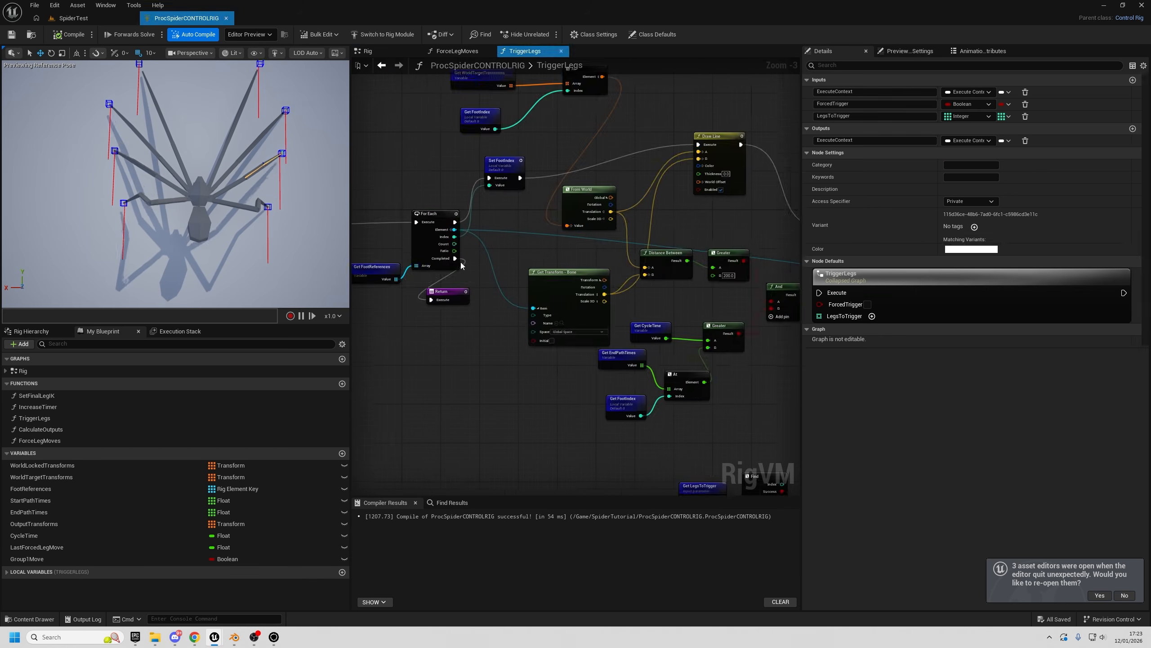
{"action": "scroll", "coordinate": [546, 193], "scroll_direction": "down", "scroll_amount": 3}
{"action": "scroll", "coordinate": [542, 268], "scroll_direction": "up", "scroll_amount": 4}
{"action": "right_click_drag", "start_coordinate": [725, 268], "coordinate": [428, 272]}
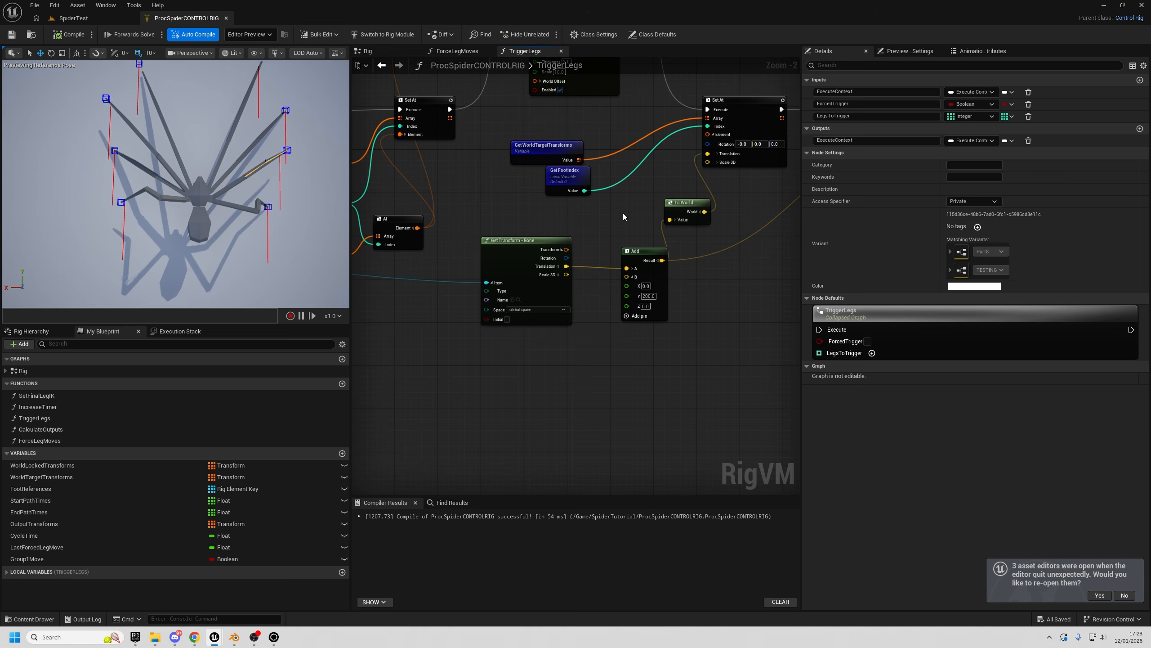
{"action": "left_click", "coordinate": [640, 252]}
{"action": "scroll", "coordinate": [643, 297], "scroll_direction": "up", "scroll_amount": 2}
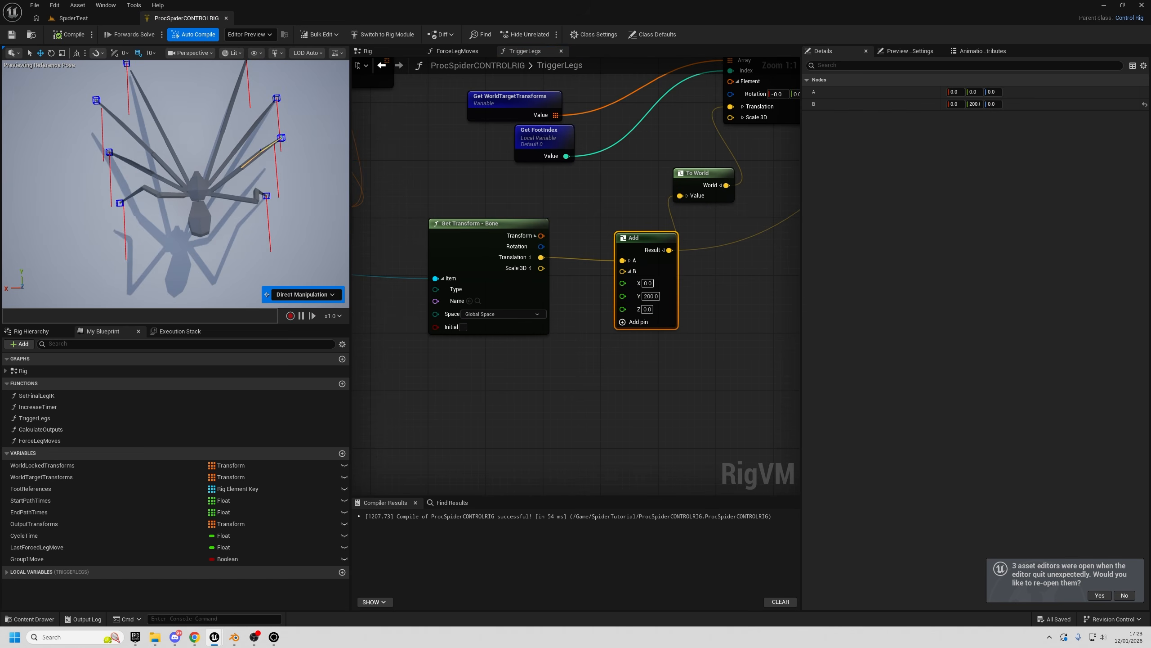
{"action": "left_click_drag", "start_coordinate": [199, 191], "coordinate": [403, 137], "text": "alt"}
{"action": "right_click_drag", "start_coordinate": [402, 137], "coordinate": [456, 207]}
- Return to the main Rig graph, recompile, and examine the IncreaseTimer and ForceLegMoves order and the stepping legs in the preview
{"action": "left_click", "coordinate": [387, 49]}
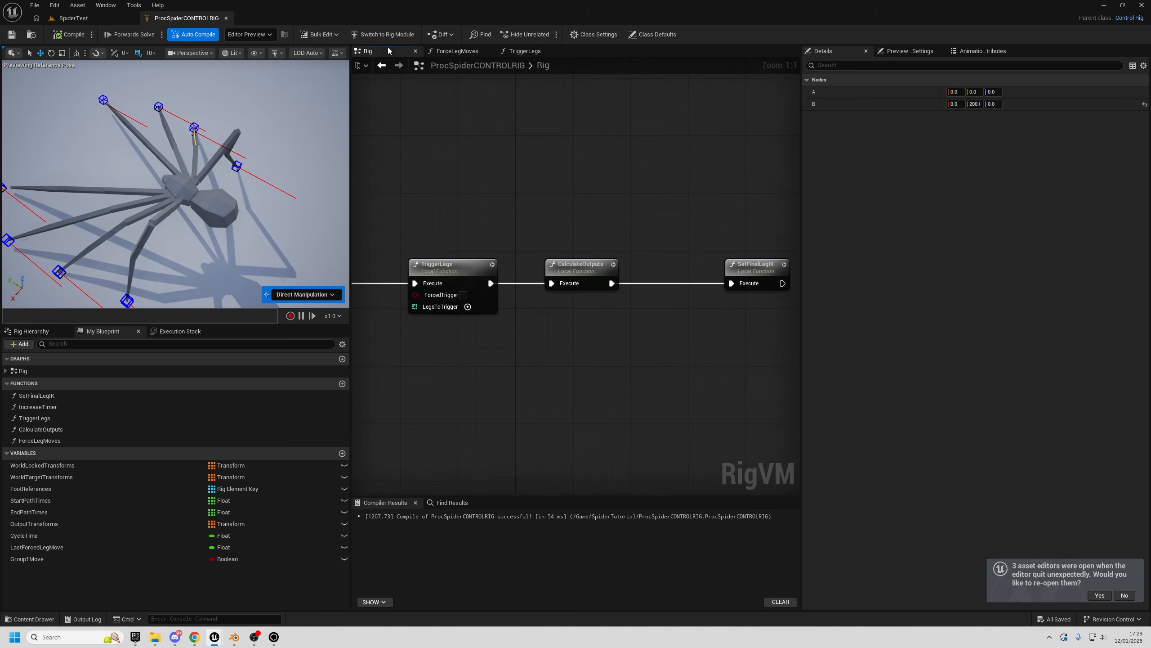
{"action": "right_click_drag", "start_coordinate": [700, 235], "coordinate": [706, 268]}
{"action": "right_click_drag", "start_coordinate": [453, 206], "coordinate": [645, 234]}
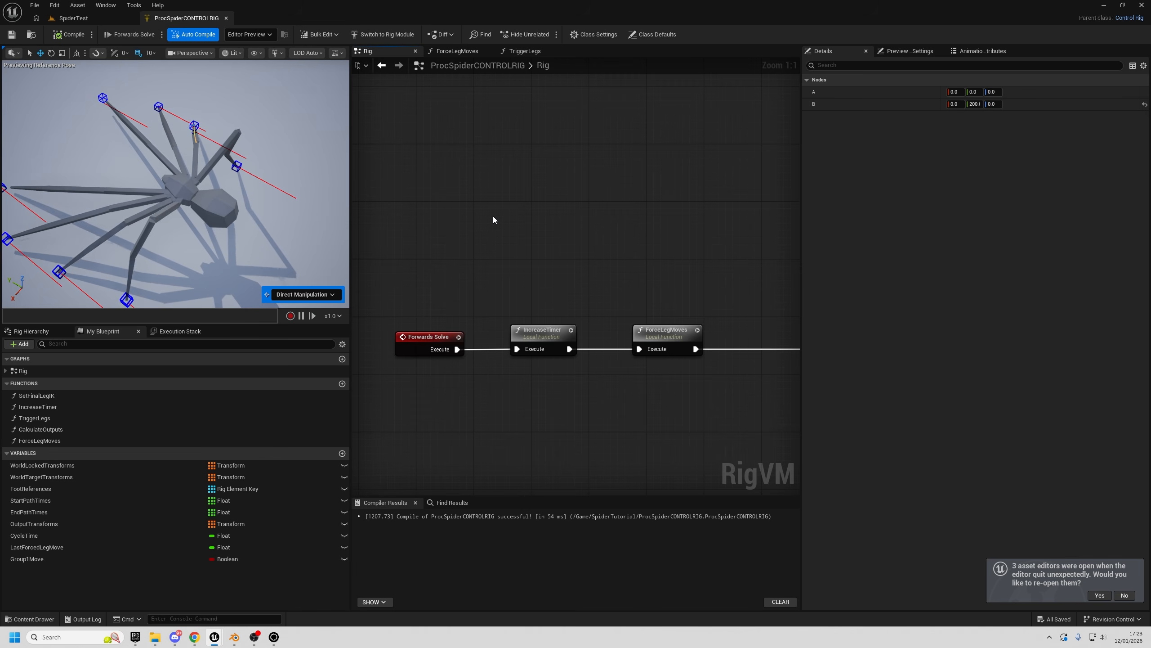
{"action": "left_click", "coordinate": [72, 35]}
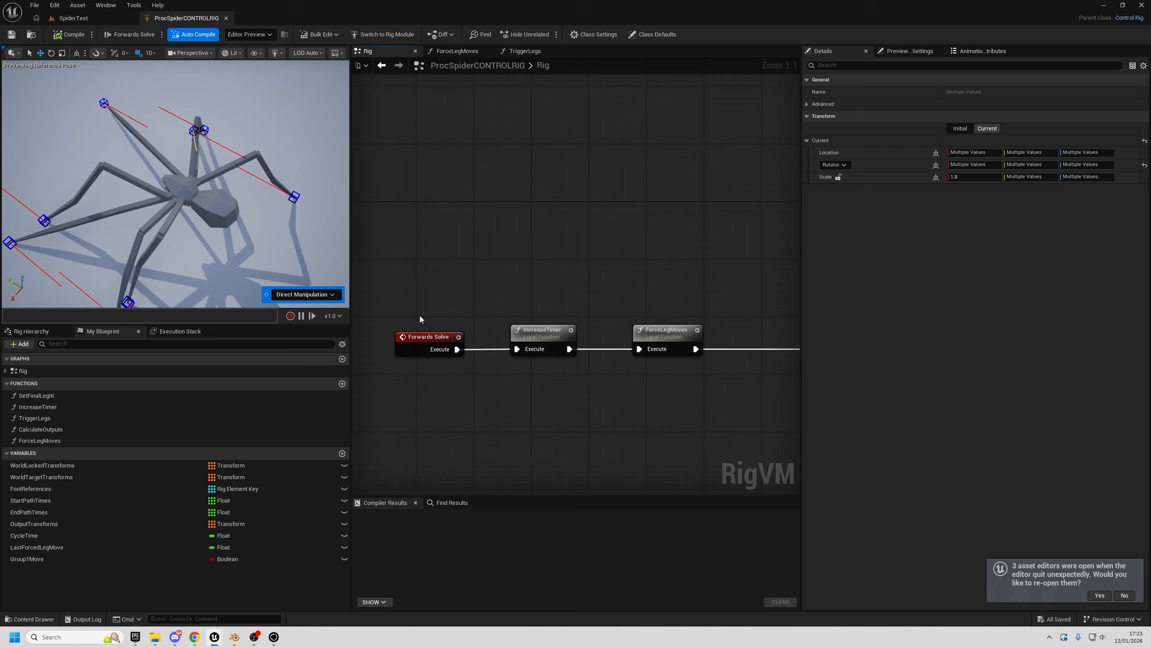
{"action": "left_click_drag", "start_coordinate": [511, 247], "coordinate": [617, 446]}
{"action": "left_click", "coordinate": [623, 290]}
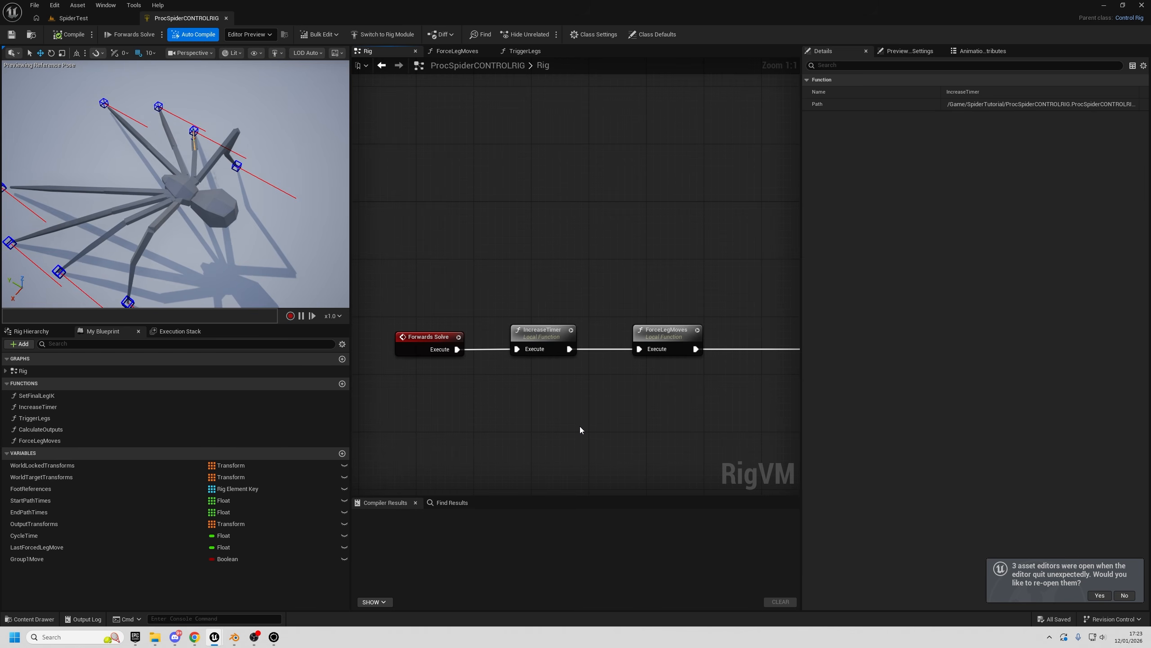
{"action": "mouse_move", "coordinate": [155, 139]}
{"action": "right_mouse_down"}
{"action": "mouse_move", "coordinate": [164, 191]}
{"action": "mouse_move", "coordinate": [155, 139]}
{"action": "right_mouse_up"}
{"action": "mouse_move", "coordinate": [224, 193]}
{"action": "right_mouse_down"}
{"action": "mouse_move", "coordinate": [241, 189]}
{"action": "mouse_move", "coordinate": [219, 182]}
{"action": "right_mouse_up"}
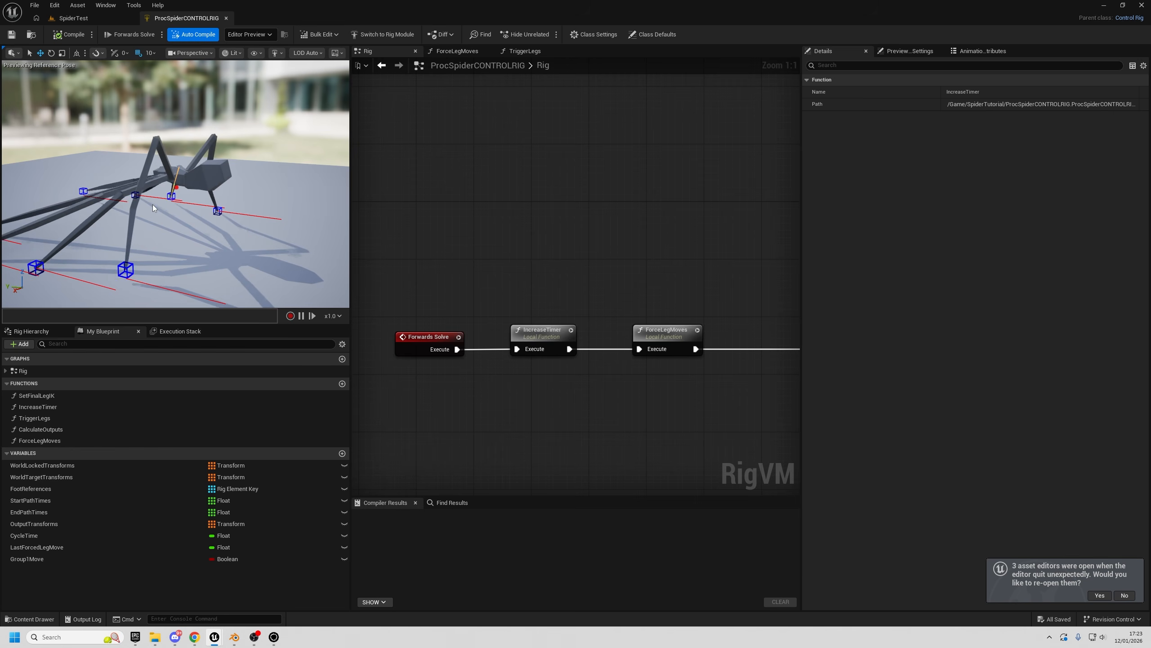
{"action": "left_click", "coordinate": [77, 19]}
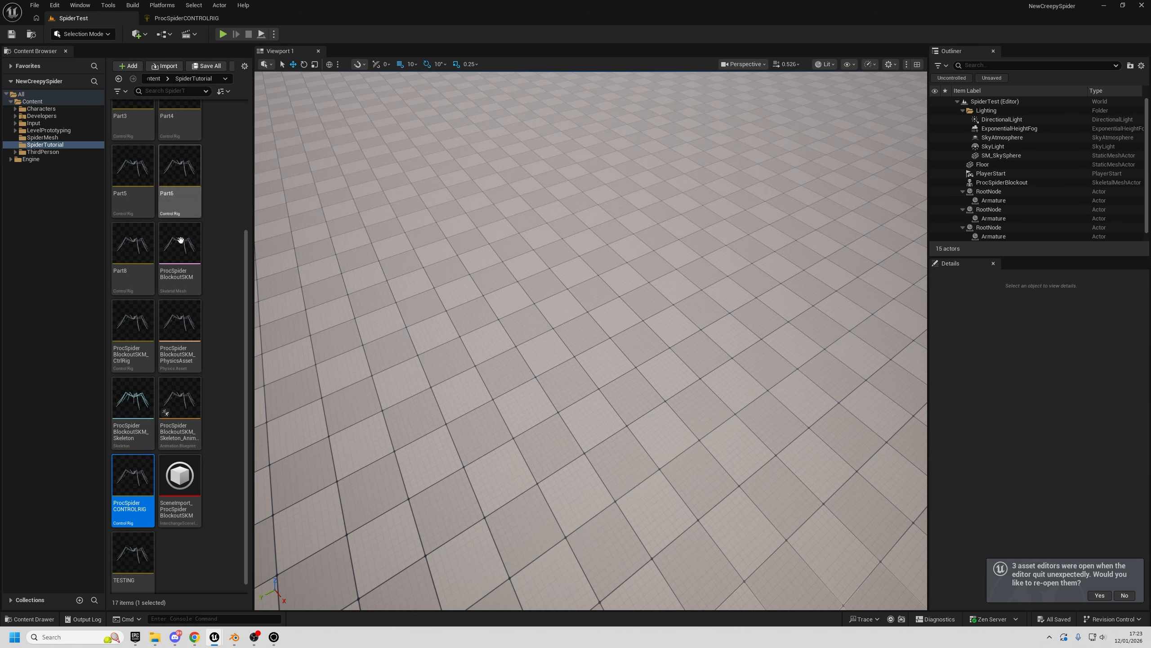
{"action": "left_click", "coordinate": [180, 23]}
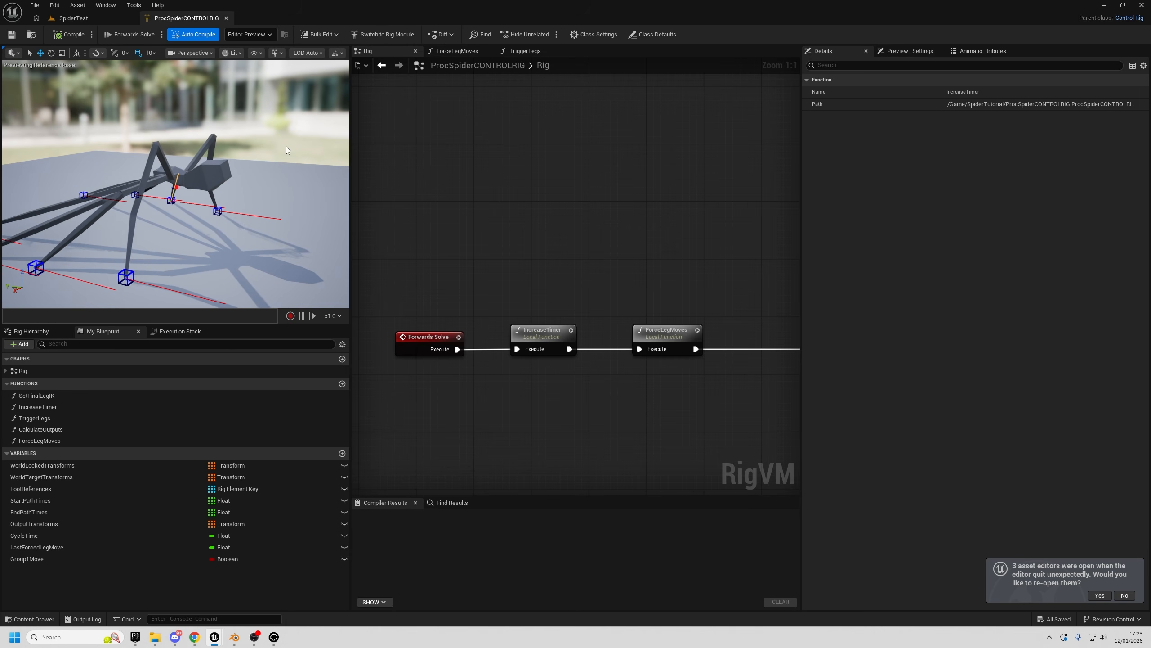
- Open the ProcSpiderBlockoutSKM_Skeleton_AnimBlueprint asset from the SpiderTutorial folder and move its Control Rig node further from Output Pose
{"action": "right_click_drag", "start_coordinate": [286, 145], "coordinate": [319, 128]}
{"action": "right_click_drag", "start_coordinate": [155, 94], "coordinate": [155, 109]}
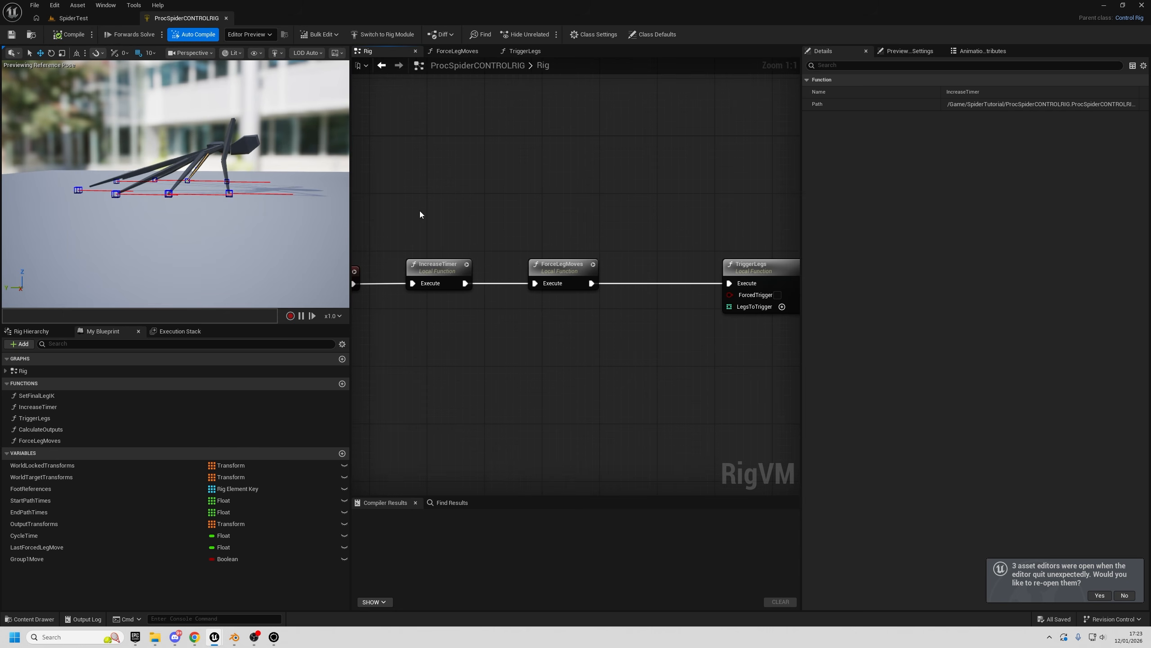
{"action": "left_click", "coordinate": [73, 18]}
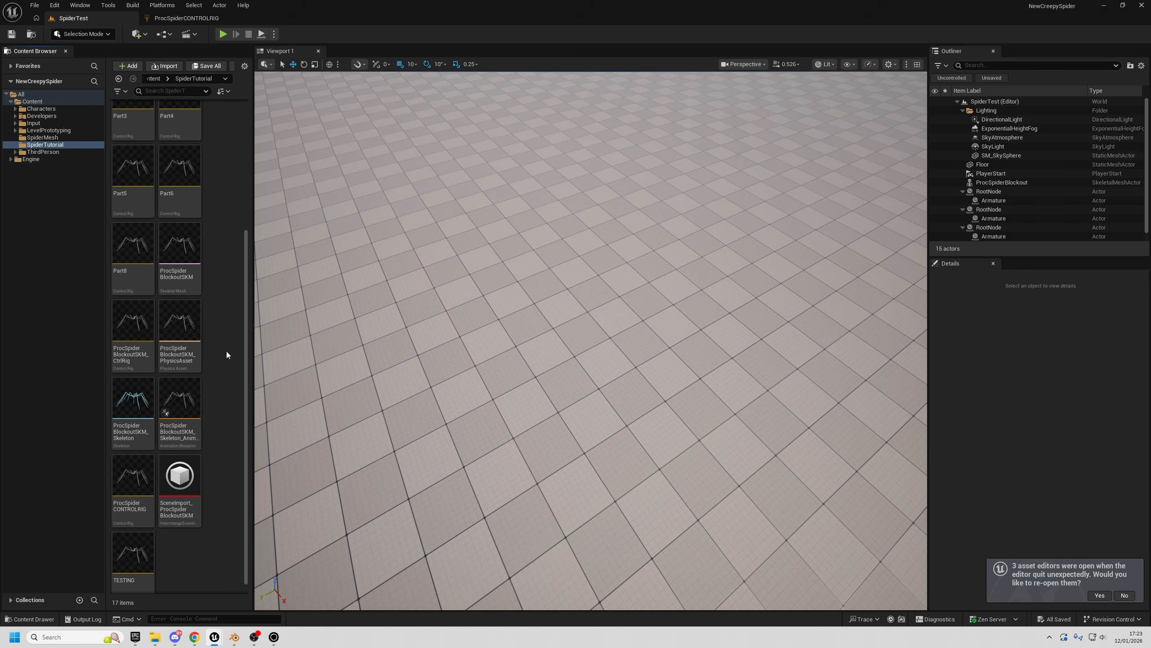
{"action": "right_click_drag", "start_coordinate": [571, 347], "coordinate": [399, 258]}
{"action": "scroll", "coordinate": [236, 484], "scroll_direction": "down", "scroll_amount": 1}
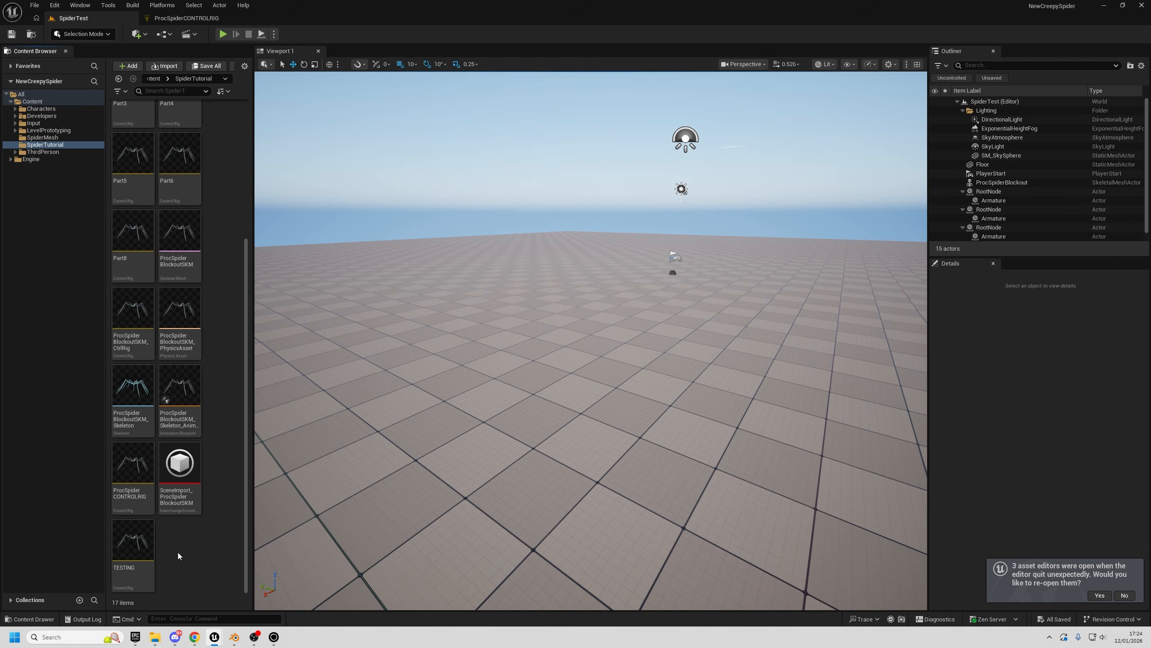
{"action": "double_click", "coordinate": [189, 389]}
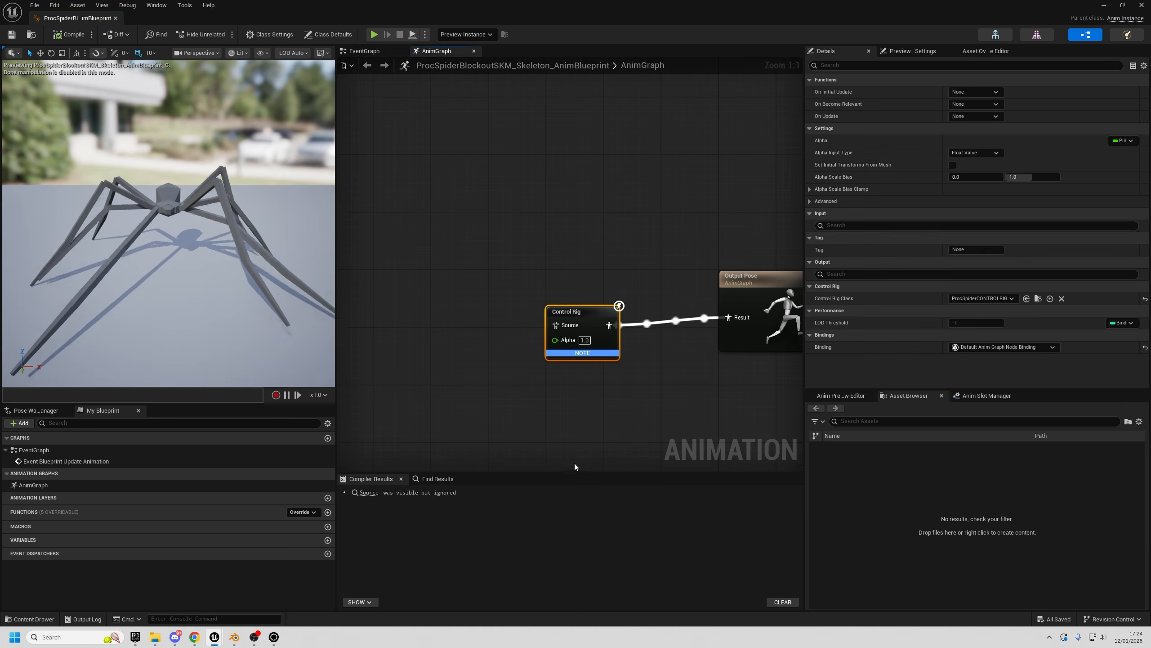
{"action": "left_click_drag", "start_coordinate": [581, 318], "coordinate": [531, 304]}
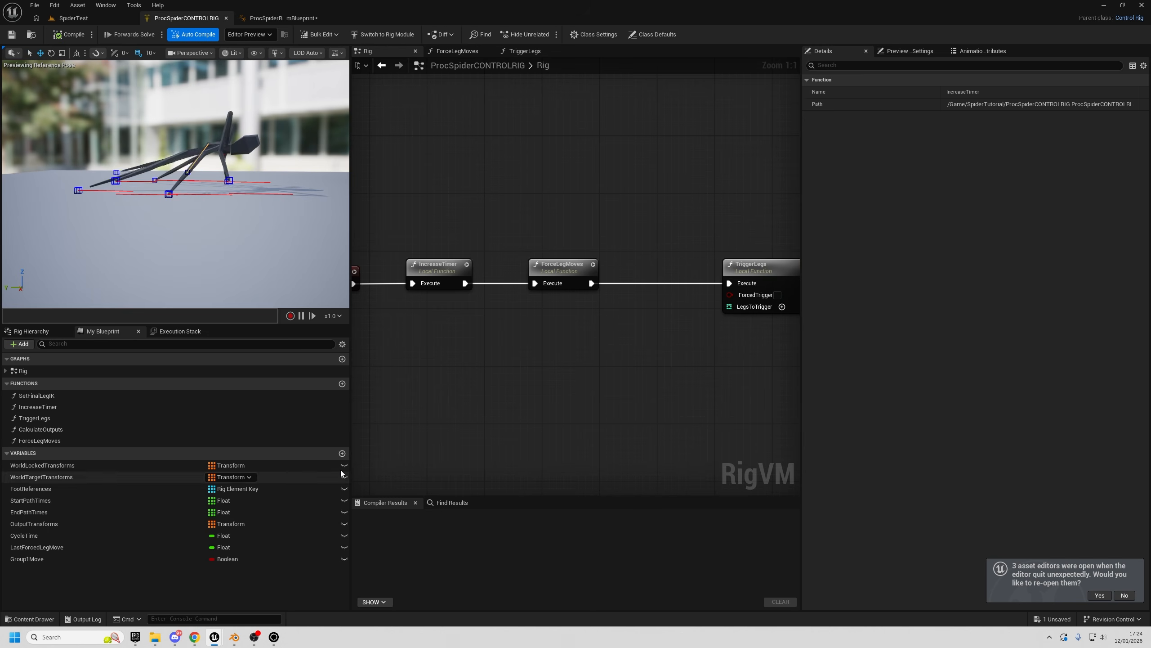
- In ProcSpiderCONTROLRIG, add a Vector variable named InputVelocity and compile the rig
{"action": "left_click", "coordinate": [342, 453]}
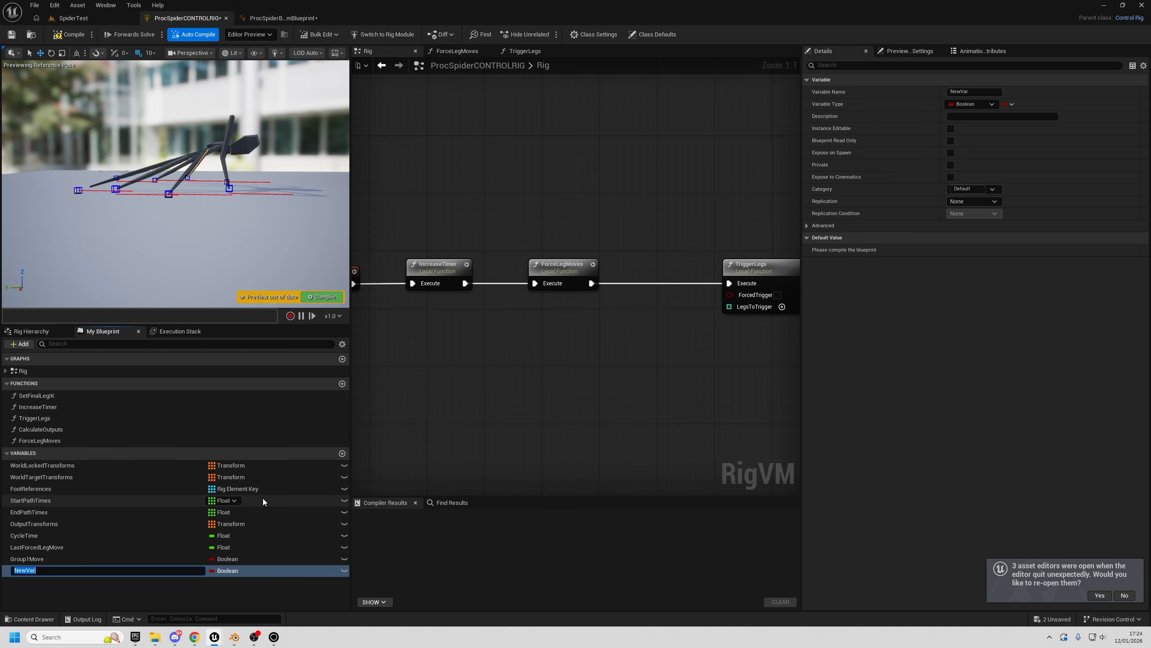
{"action": "type", "text": "InputVelocity"}
{"action": "key", "text": "Return"}
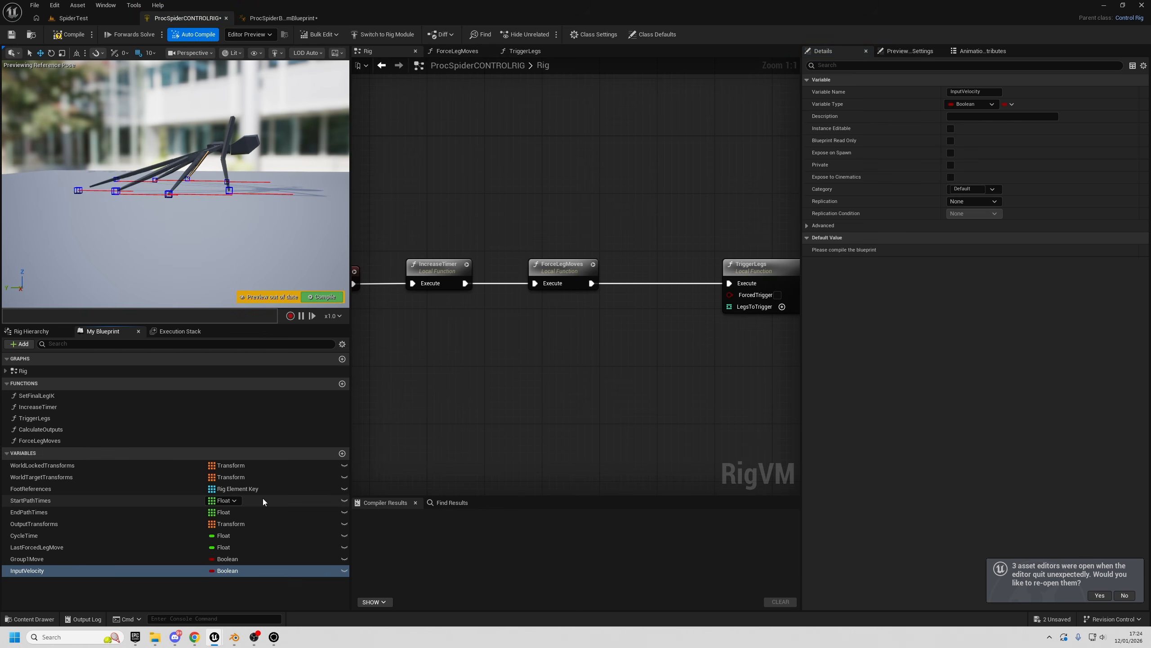
{"action": "left_click", "coordinate": [224, 570]}
{"action": "left_click", "coordinate": [232, 445]}
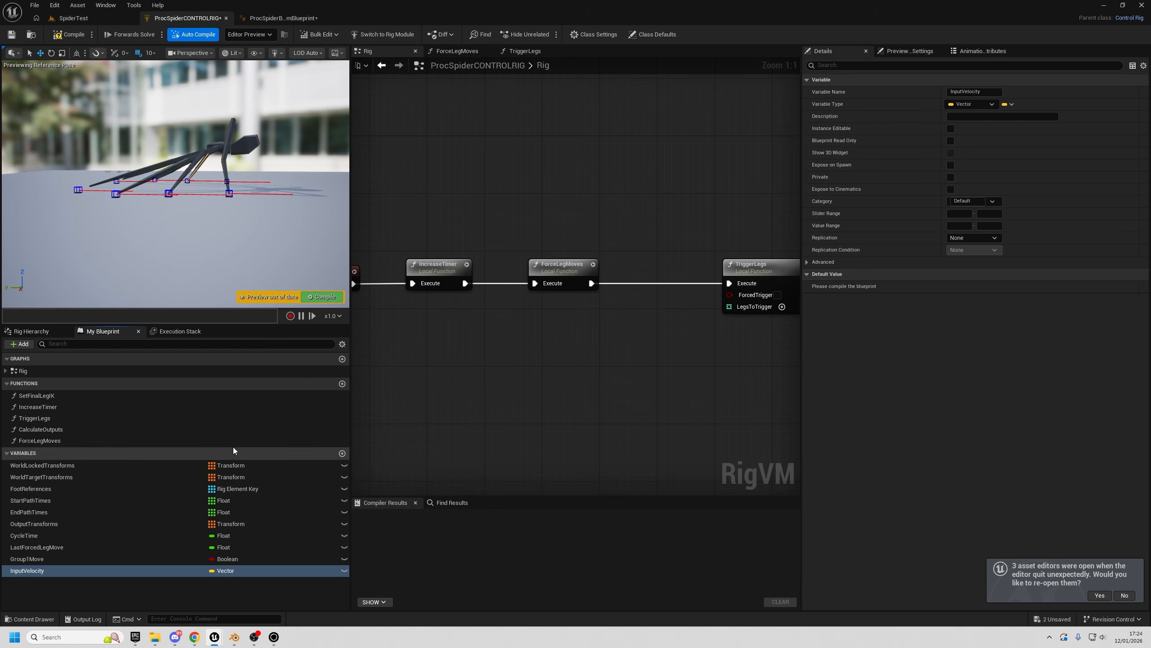
{"action": "left_click", "coordinate": [70, 40]}
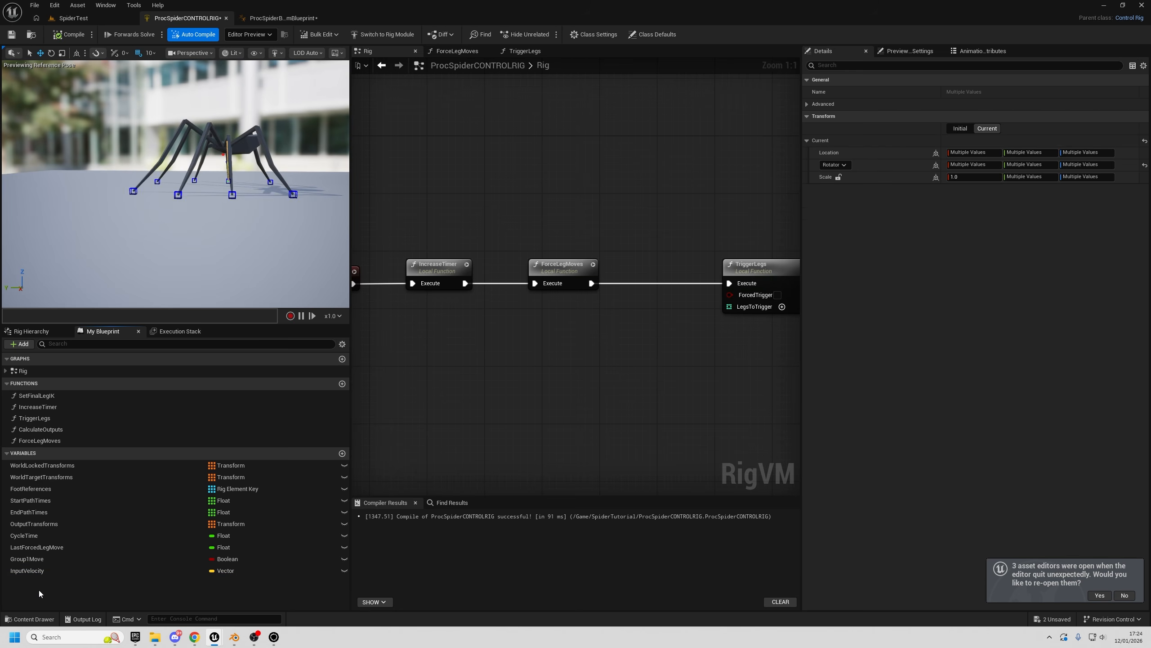
- Make the InputVelocity variable instance editable and recompile the control rig
{"action": "left_click", "coordinate": [41, 570]}
{"action": "left_click", "coordinate": [950, 129]}
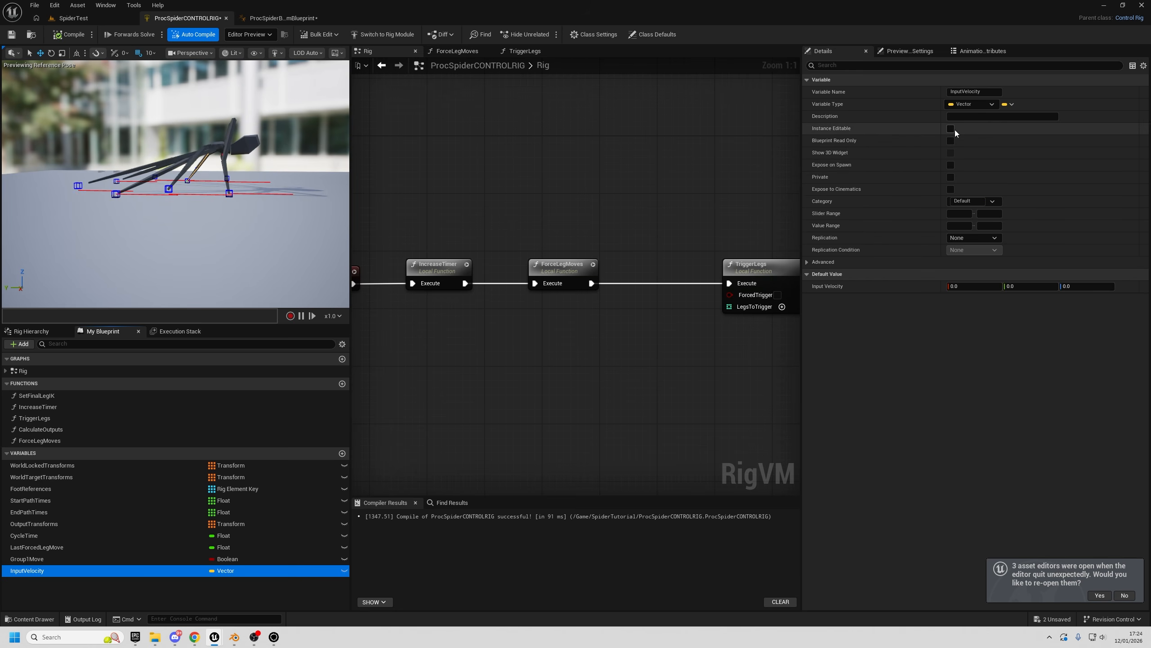
{"action": "left_click", "coordinate": [71, 35]}
- In the spider's animation blueprint, expose InputVelocity as an input pin on the Control Rig node
{"action": "left_click", "coordinate": [284, 18]}
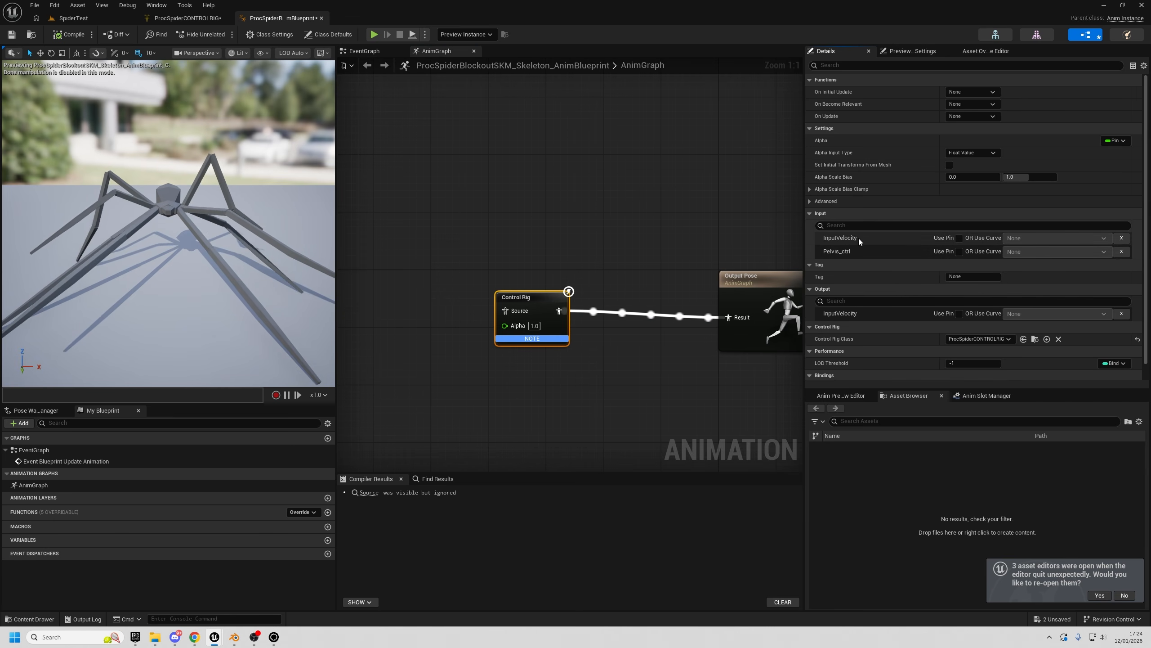
{"action": "left_click", "coordinate": [959, 238]}
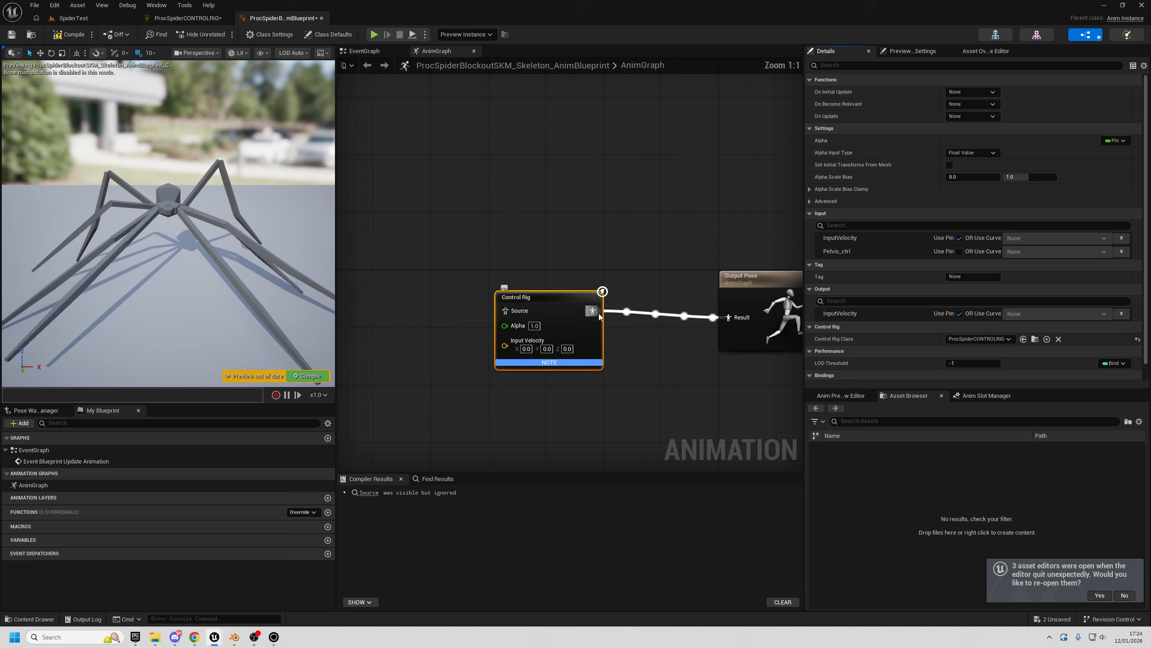
{"action": "left_click", "coordinate": [657, 353]}
{"action": "right_click_drag", "start_coordinate": [517, 387], "coordinate": [546, 398]}
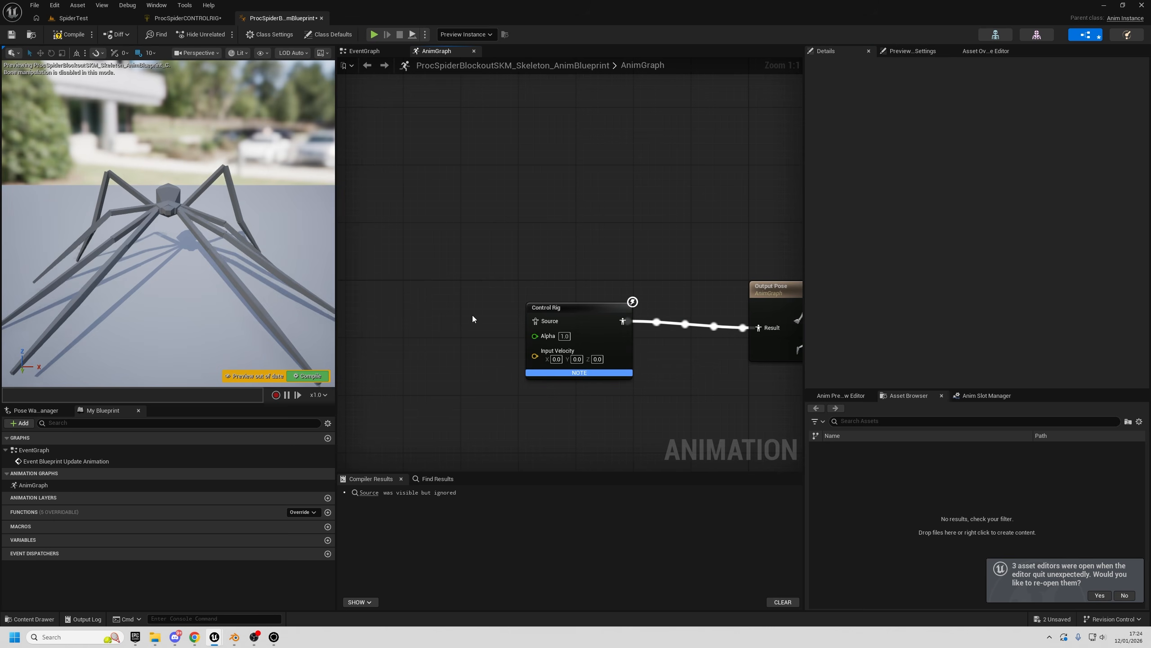
{"action": "left_click_drag", "start_coordinate": [473, 316], "coordinate": [559, 390]}
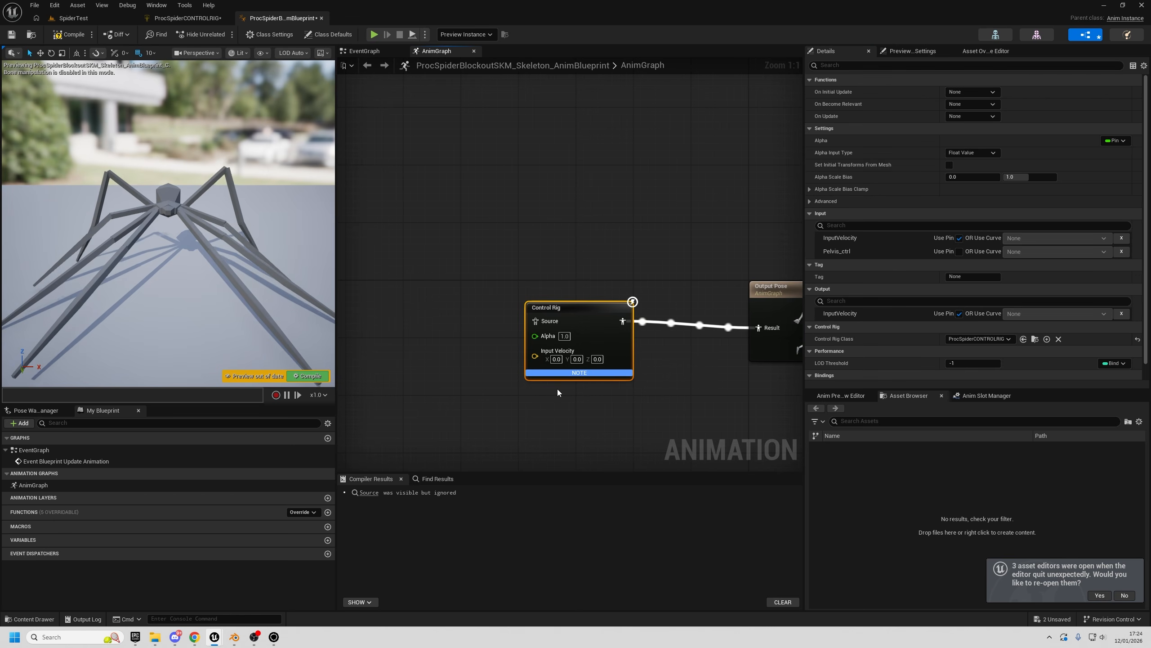
- Bind the Control Rig node's Input Velocity pin to TryGetPawnOwner's GetVelocity, move the node further from Output Pose, and compile the animation blueprint
{"action": "right_click", "coordinate": [536, 357]}
{"action": "left_click", "coordinate": [604, 415]}
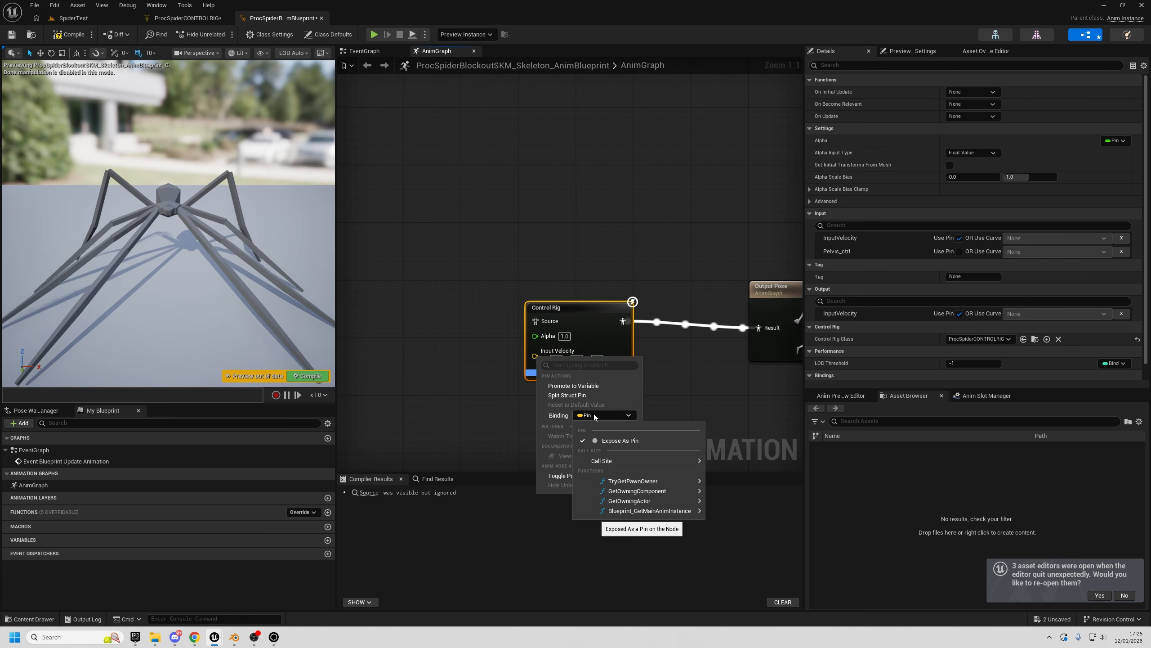
{"action": "mouse_move", "coordinate": [655, 494]}
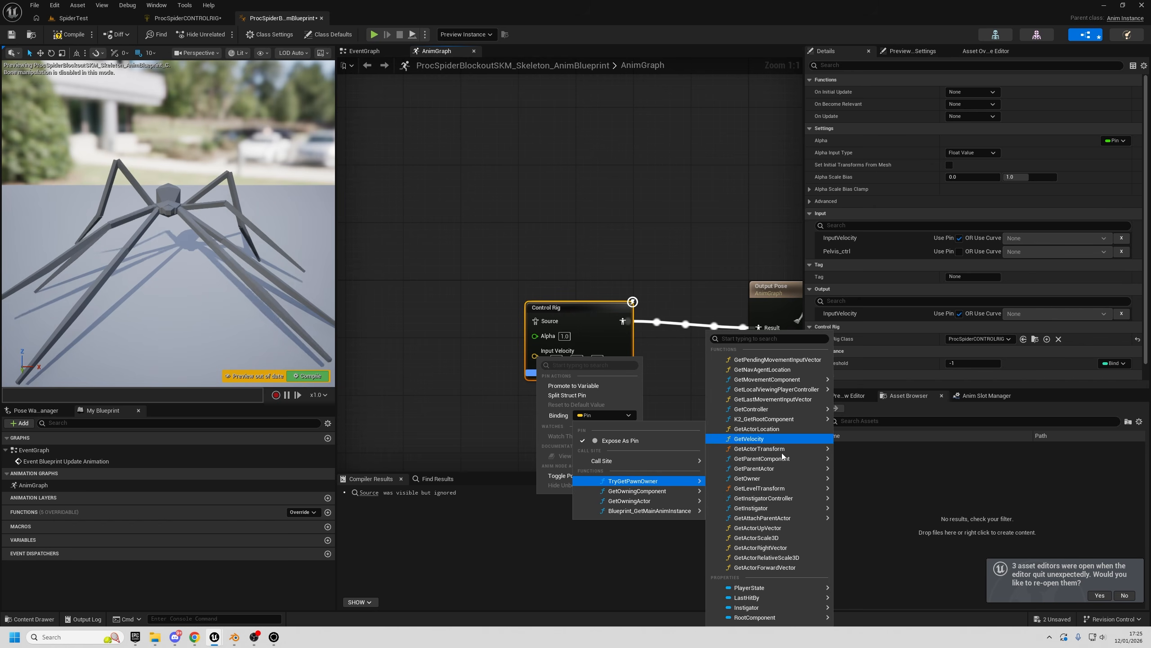
{"action": "mouse_move", "coordinate": [773, 447]}
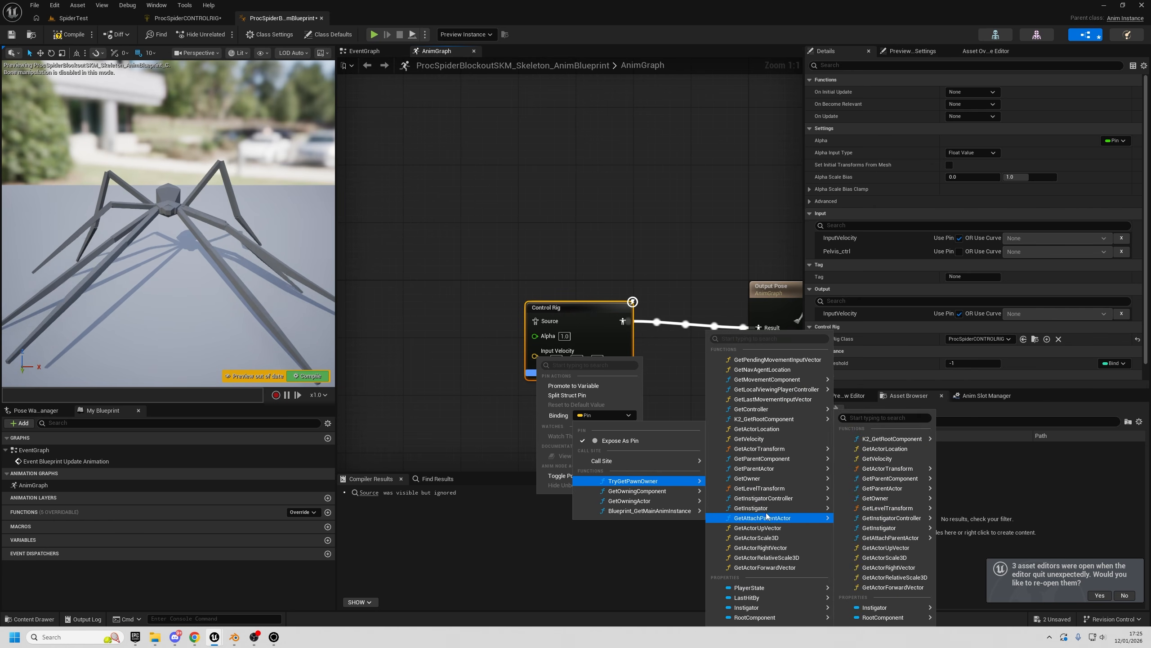
{"action": "left_click", "coordinate": [764, 438]}
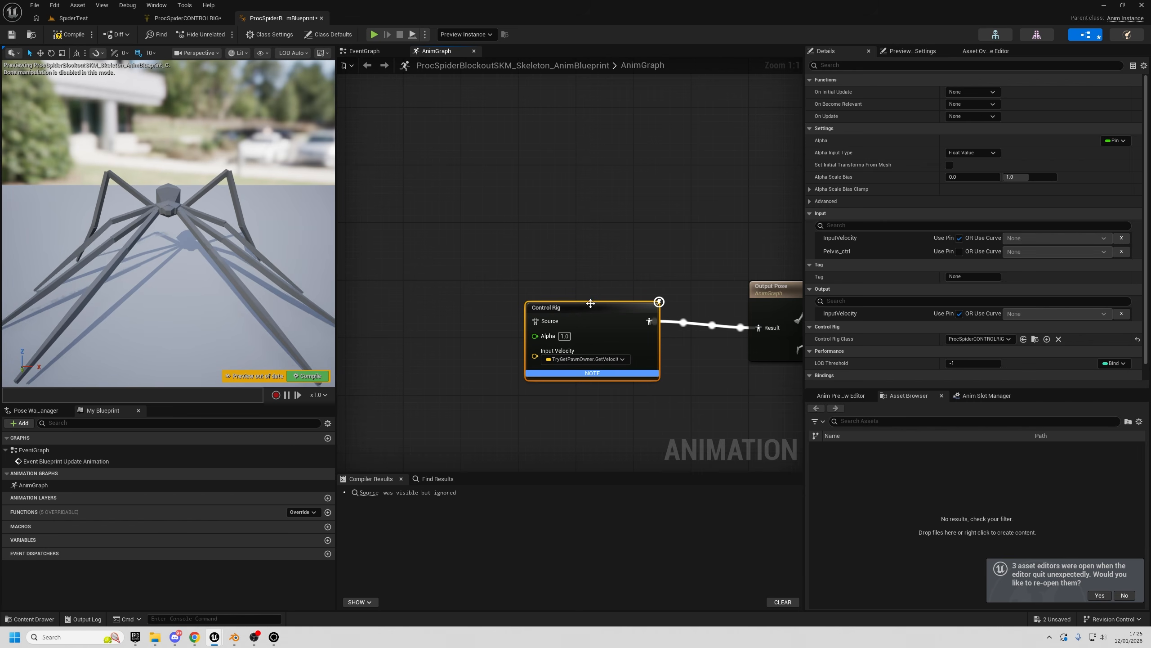
{"action": "left_click_drag", "start_coordinate": [589, 305], "coordinate": [533, 298]}
{"action": "left_click", "coordinate": [574, 232]}
{"action": "left_click", "coordinate": [68, 35]}
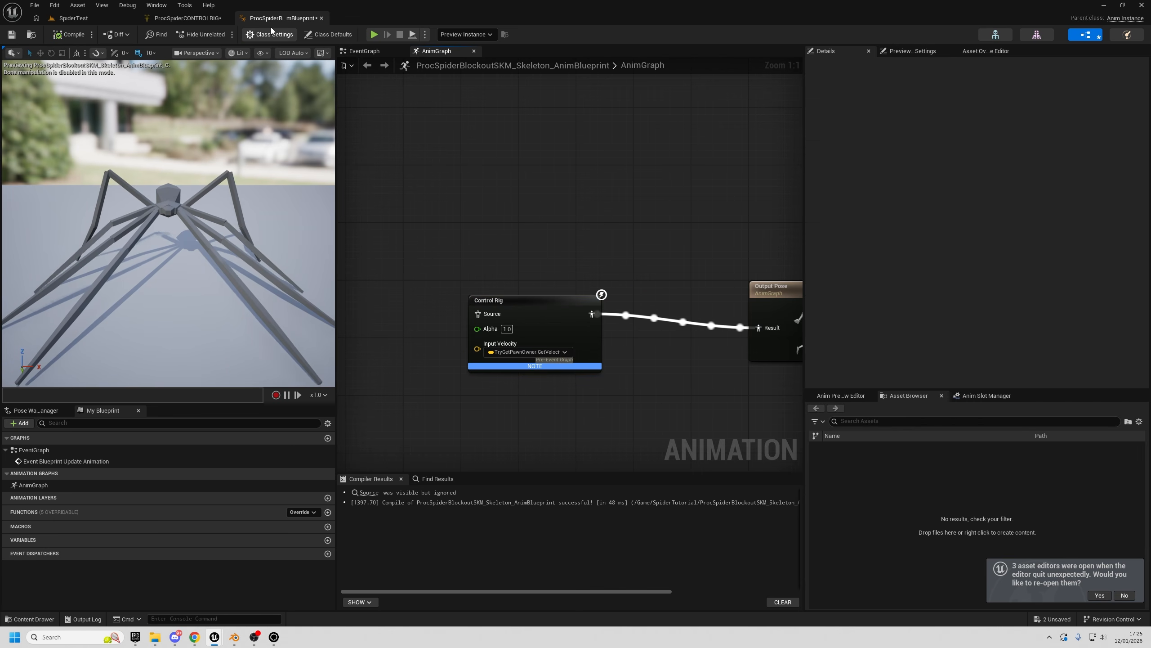
- In the control rig graph, make room after Forwards Solve and insert a Print node fed by its execution output
{"action": "left_click", "coordinate": [187, 17]}
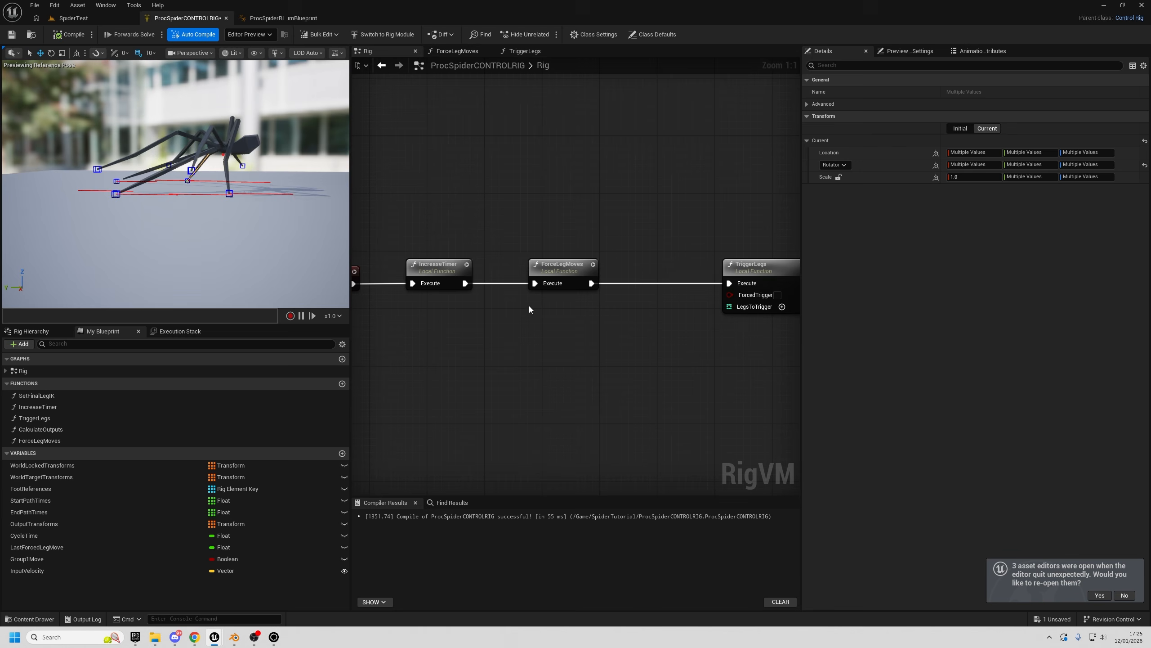
{"action": "left_click_drag", "start_coordinate": [569, 343], "coordinate": [383, 335]}
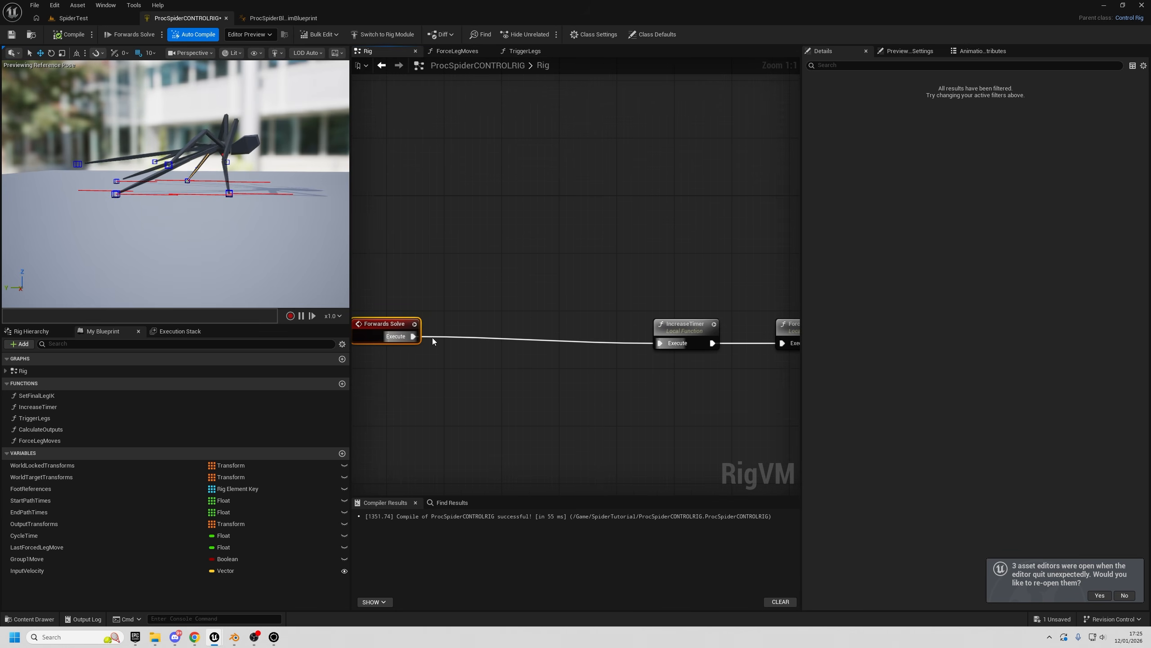
{"action": "right_click", "coordinate": [455, 293]}
{"action": "type", "text": "print"}
{"action": "key", "text": "Return"}
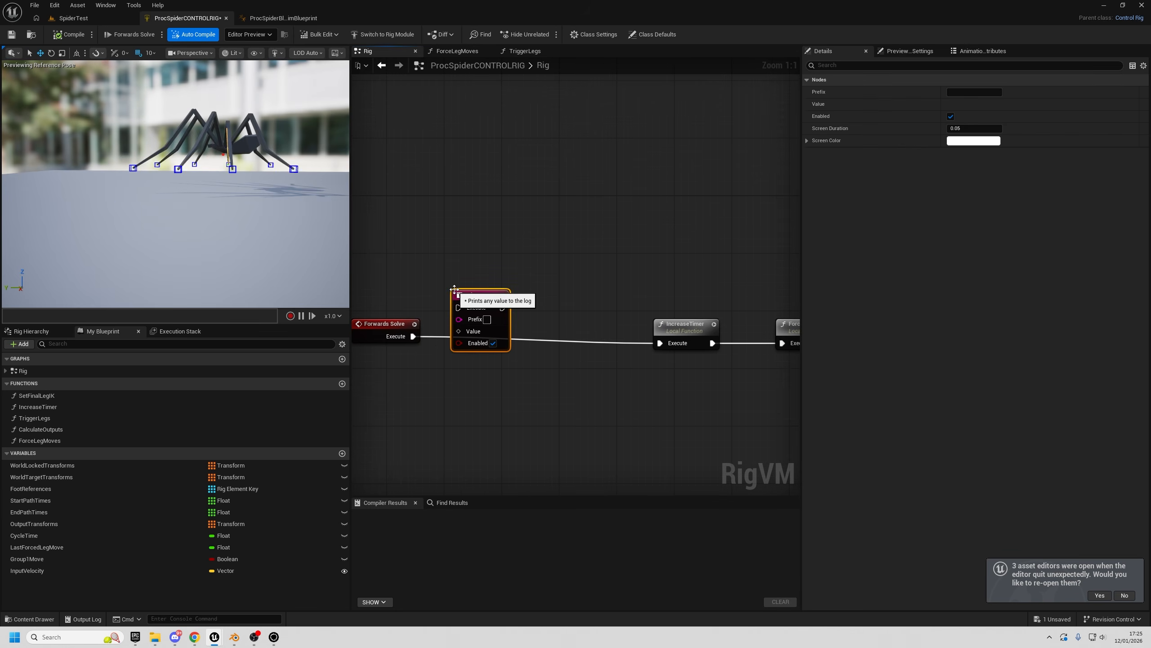
{"action": "left_click_drag", "start_coordinate": [413, 336], "coordinate": [459, 308]}
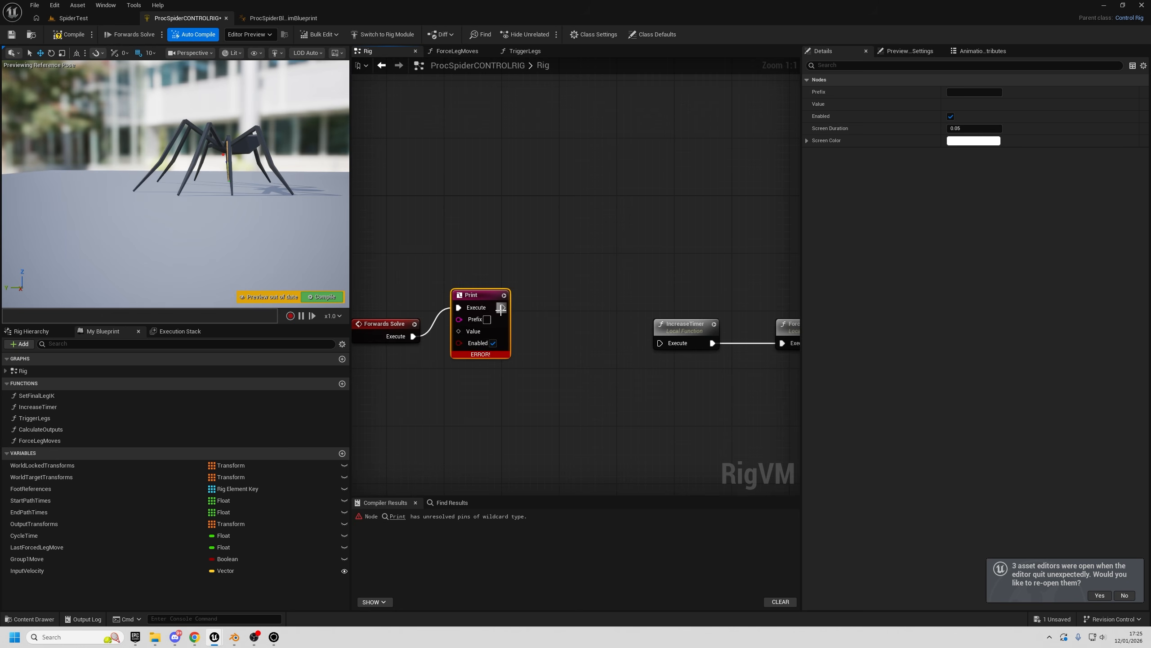
- Add an InputVelocity getter below the Print node and connect it to the Print node's Value
{"action": "left_click_drag", "start_coordinate": [27, 570], "coordinate": [408, 391]}
{"action": "left_click", "coordinate": [428, 403]}
{"action": "left_click_drag", "start_coordinate": [458, 335], "coordinate": [459, 331]}
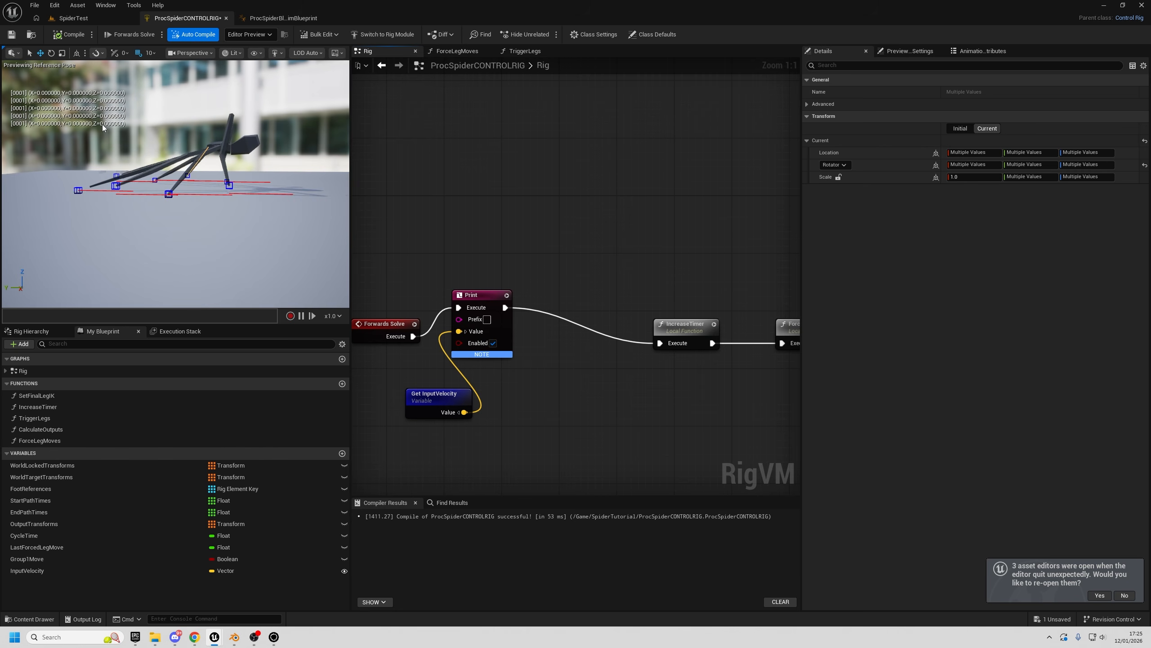
- Play-test SpiderTest, walking the spider to watch the printed input velocity, and end the play session
{"action": "left_click", "coordinate": [73, 18]}
{"action": "left_click", "coordinate": [224, 35]}
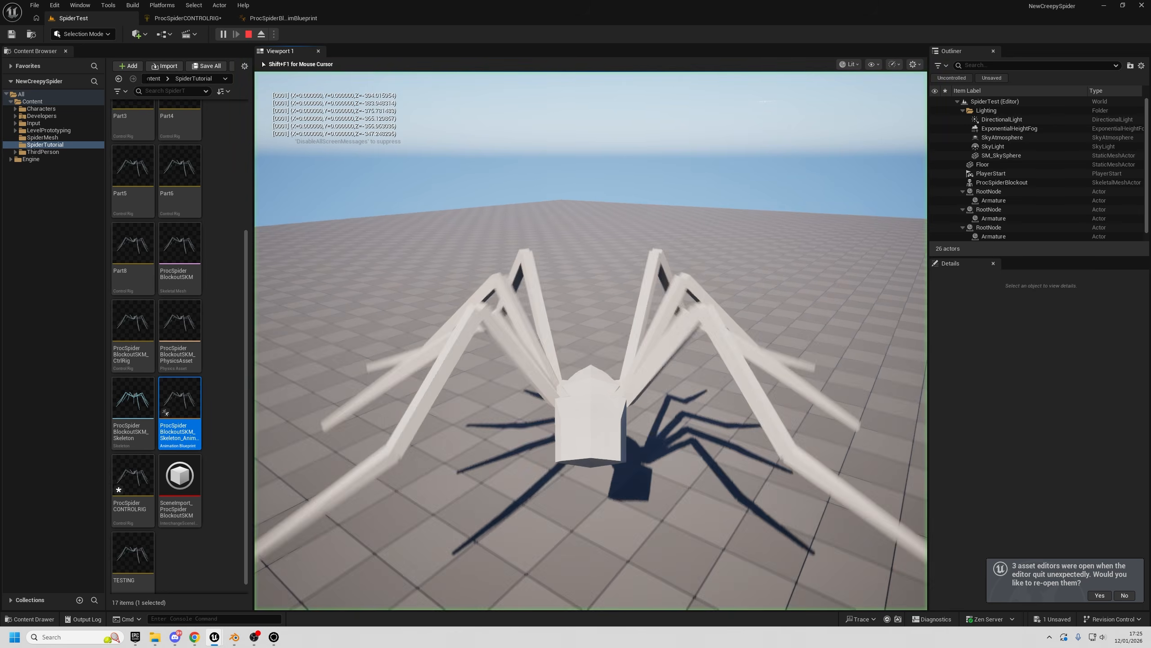
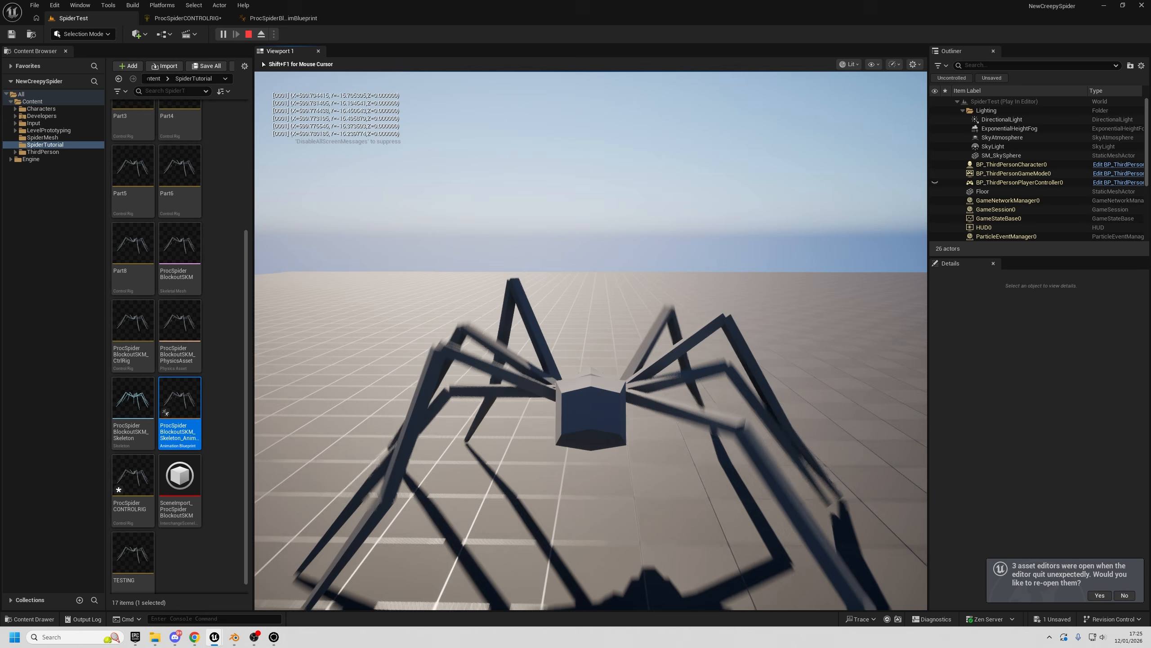
{"action": "key", "text": "Escape"}
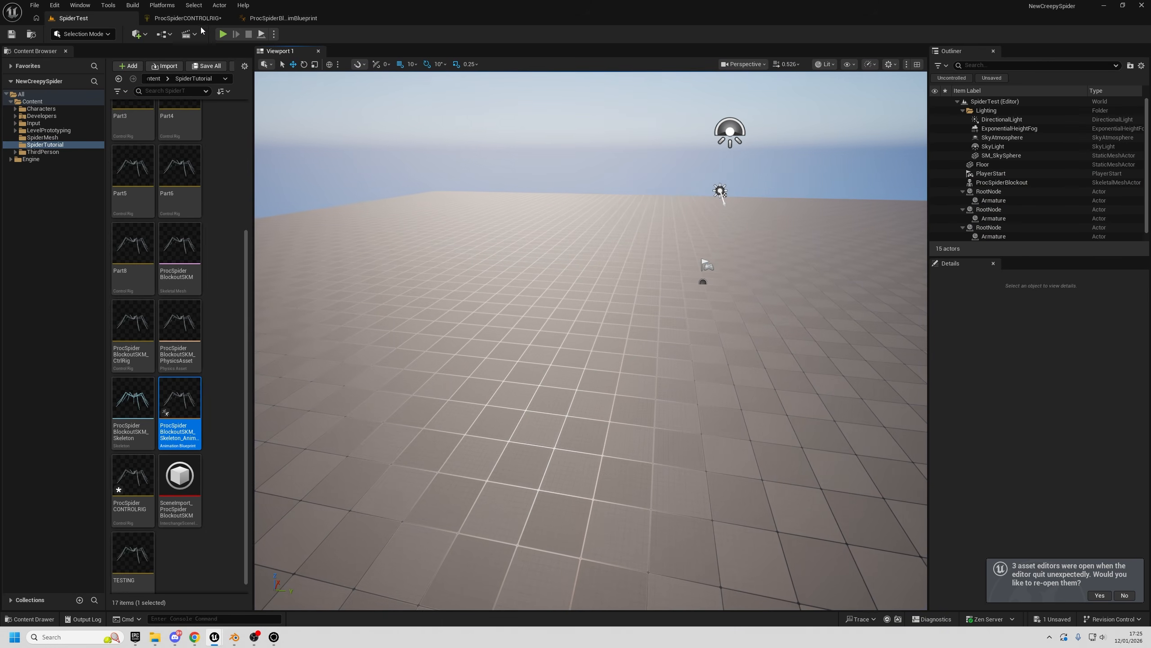
- Rename the control rig's InputVelocity variable to InputWorldVelocity and recompile
{"action": "left_click", "coordinate": [187, 18]}
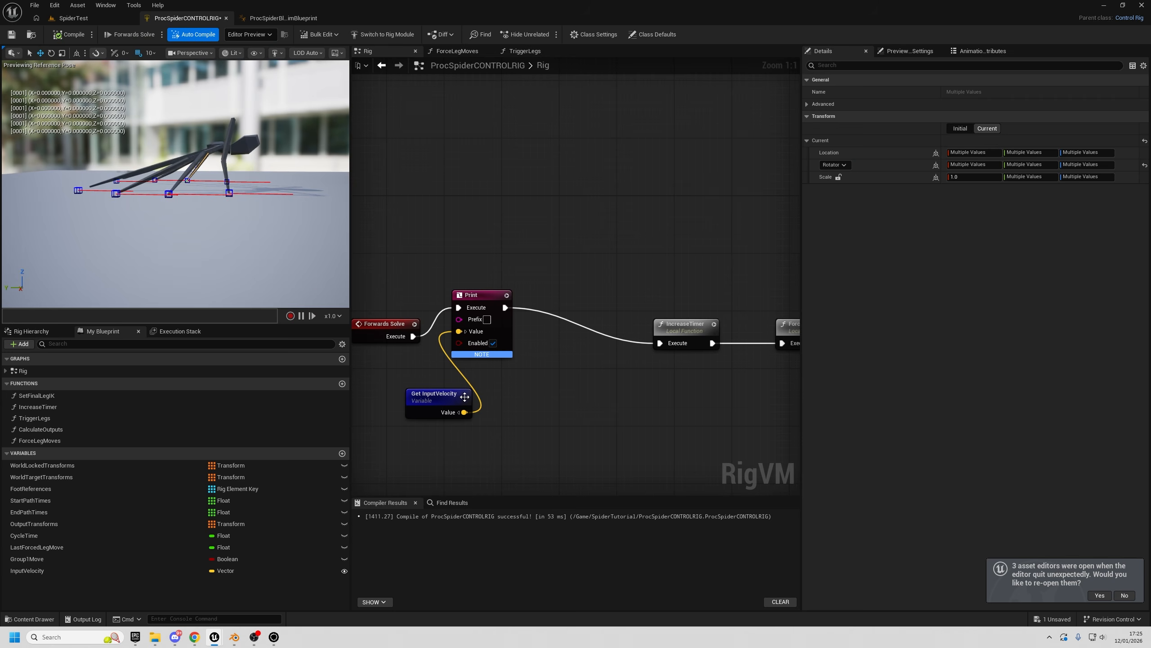
{"action": "right_click", "coordinate": [34, 573]}
{"action": "left_click", "coordinate": [74, 504]}
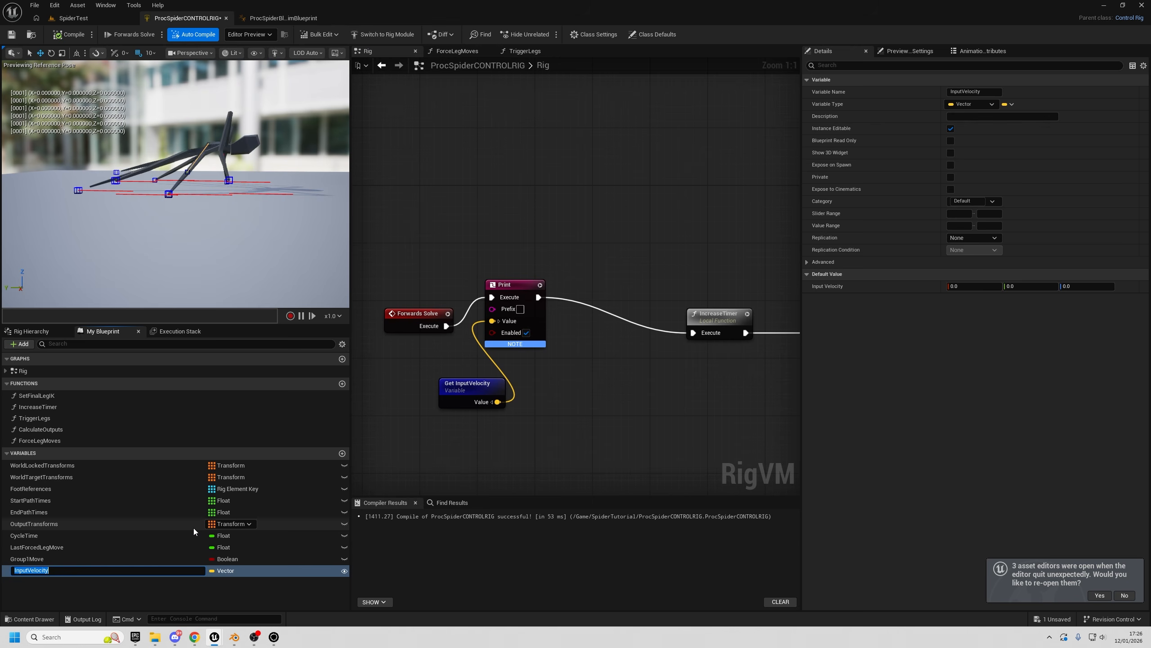
{"action": "type", "text": "InputWorldVe"}
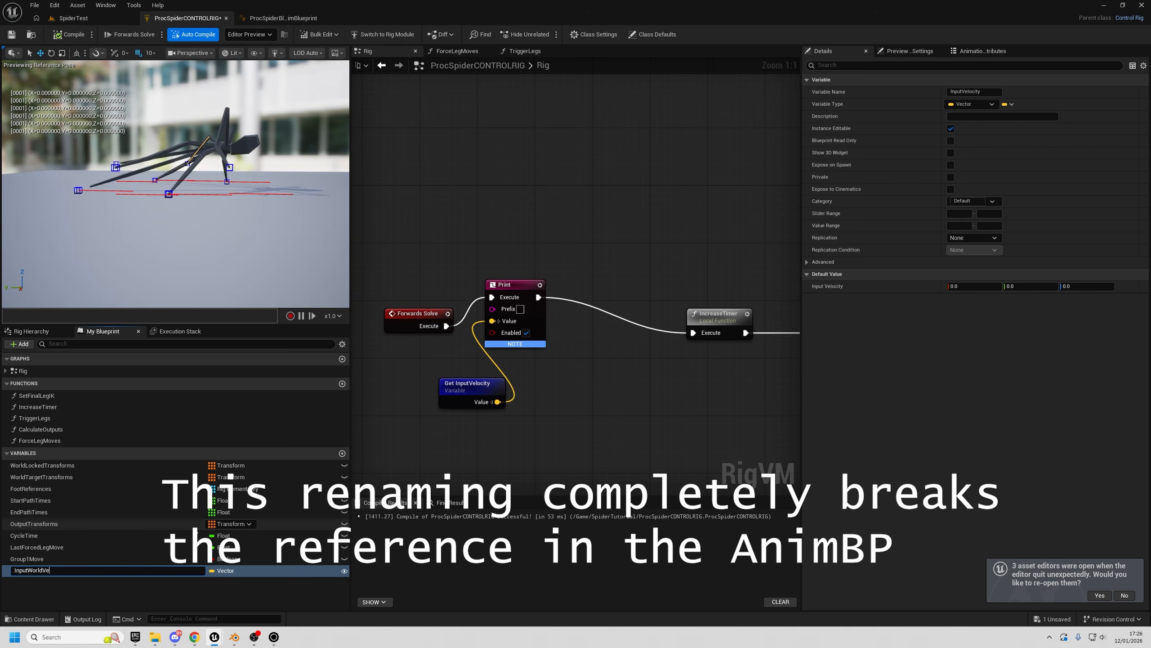
{"action": "type", "text": "locity"}
{"action": "key", "text": "Return"}
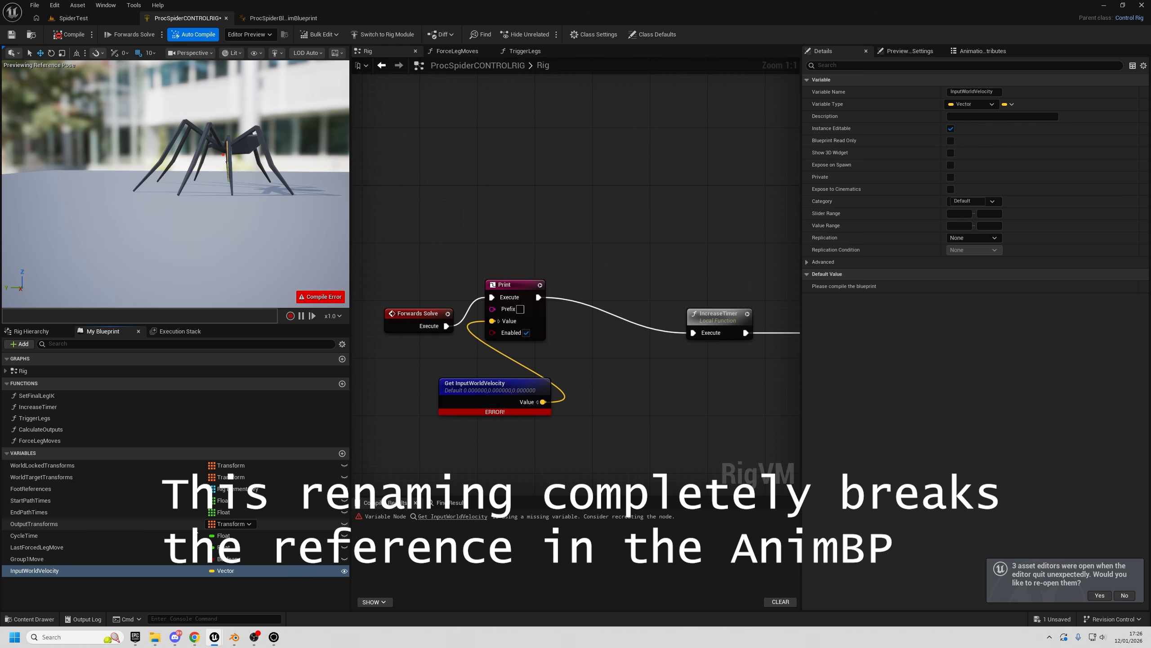
{"action": "left_click", "coordinate": [63, 37]}
- Connect the execution output of Forwards Solve directly to IncreaseTimer, bypassing the Print node
{"action": "left_click_drag", "start_coordinate": [214, 214], "coordinate": [158, 273], "text": "alt"}
{"action": "left_click", "coordinate": [503, 375]}
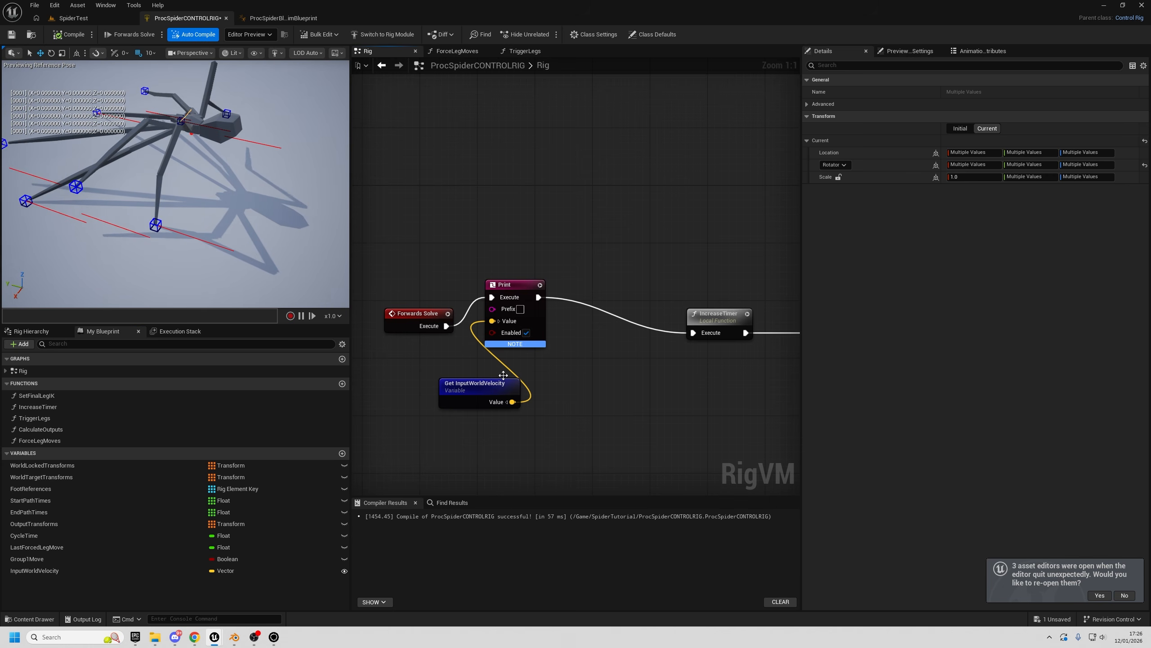
{"action": "left_click_drag", "start_coordinate": [447, 325], "coordinate": [698, 334]}
{"action": "left_click_drag", "start_coordinate": [448, 218], "coordinate": [551, 399]}
{"action": "key", "text": "Delete"}
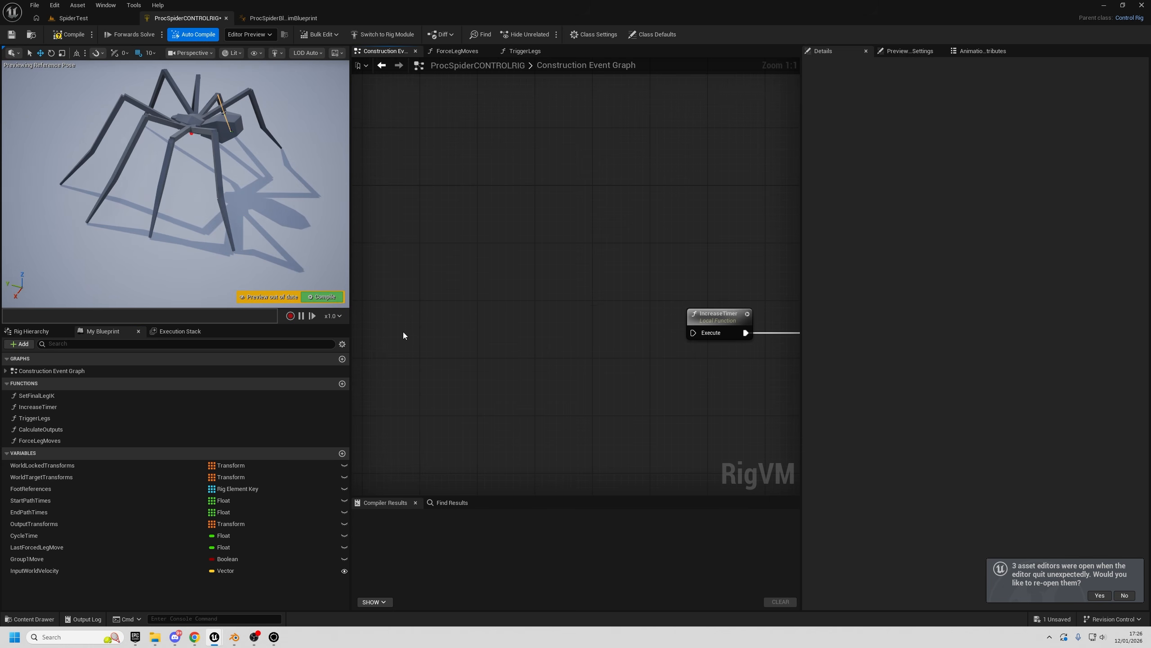
{"action": "key", "text": "ctrl+z"}
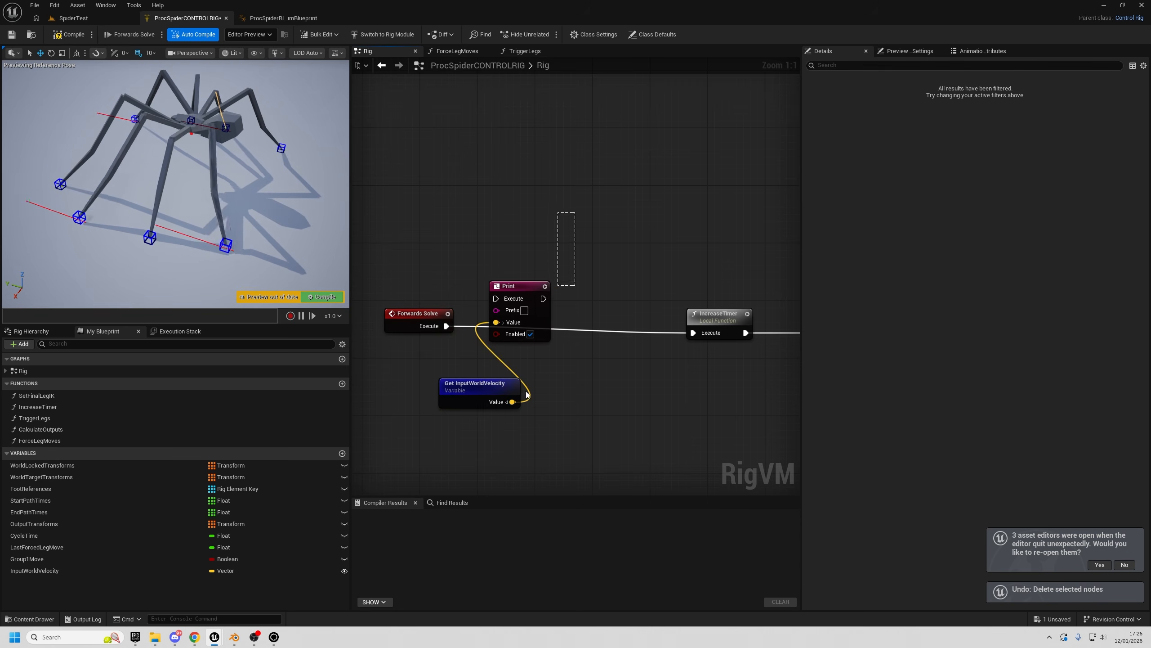
- Delete the Print and Get InputWorldVelocity nodes from the Rig graph and save the control rig
{"action": "key", "text": "Delete"}
{"action": "key", "text": "ctrl+s"}
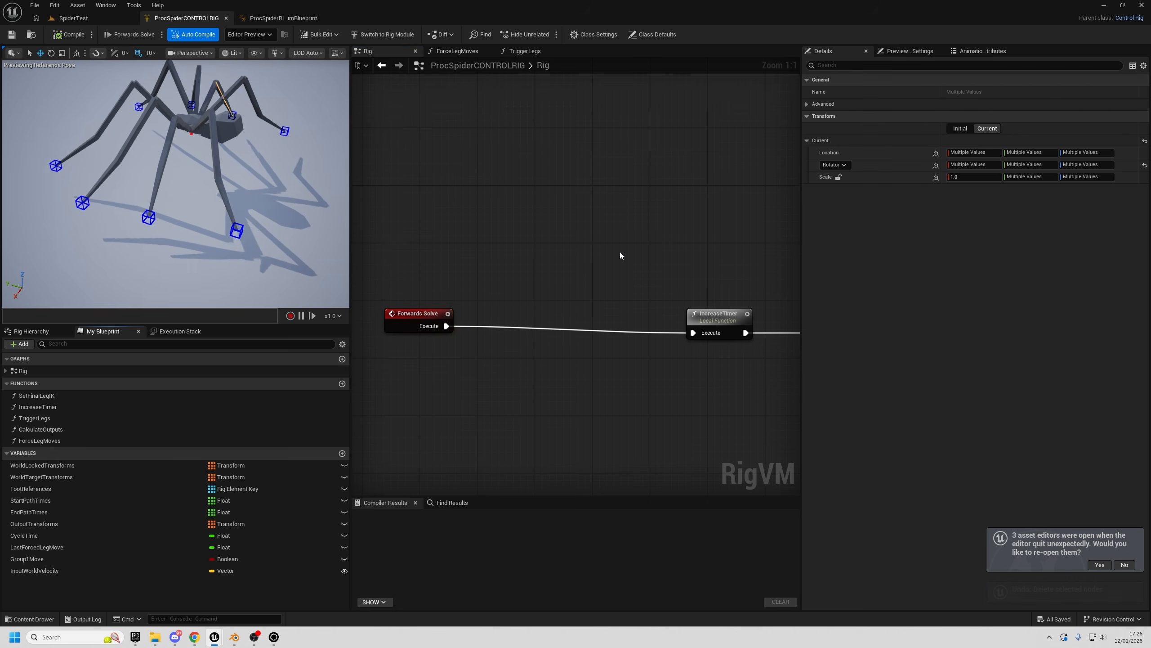
- Open the TriggerLegs function and lower the Add node that offsets the bone translation by 200 on Y
{"action": "scroll", "coordinate": [556, 257], "scroll_direction": "down", "scroll_amount": 2}
{"action": "right_click_drag", "start_coordinate": [550, 231], "coordinate": [355, 173]}
{"action": "scroll", "coordinate": [607, 257], "scroll_direction": "up", "scroll_amount": 2}
{"action": "right_click_drag", "start_coordinate": [607, 257], "coordinate": [437, 268]}
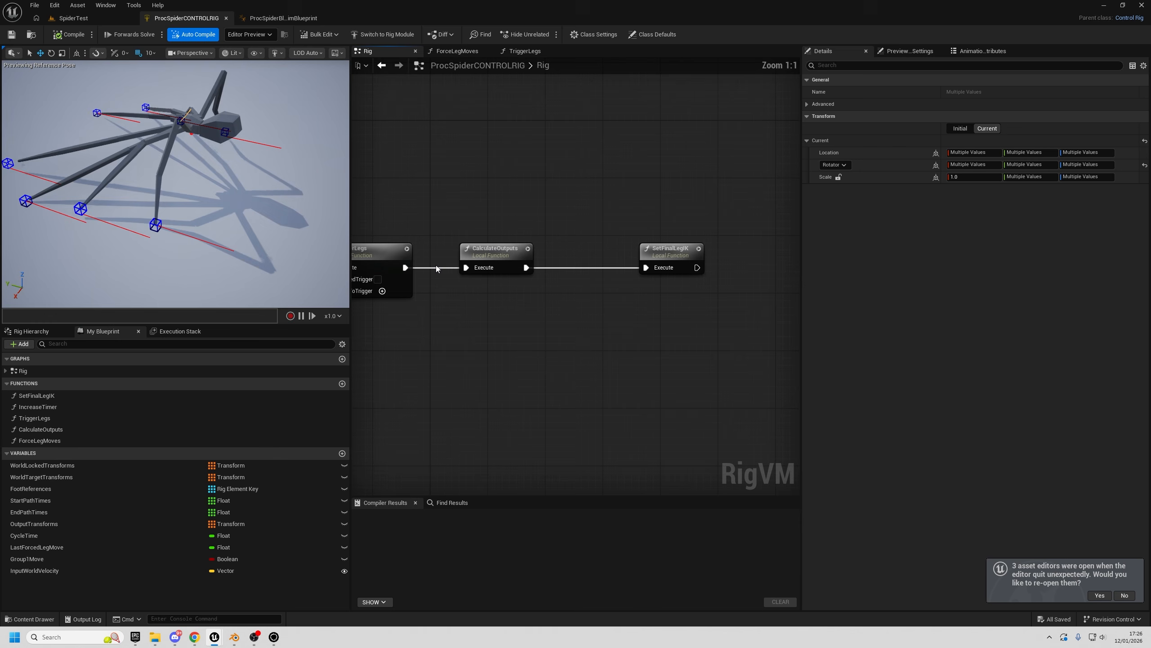
{"action": "right_click_drag", "start_coordinate": [399, 186], "coordinate": [589, 200]}
{"action": "double_click", "coordinate": [552, 259]}
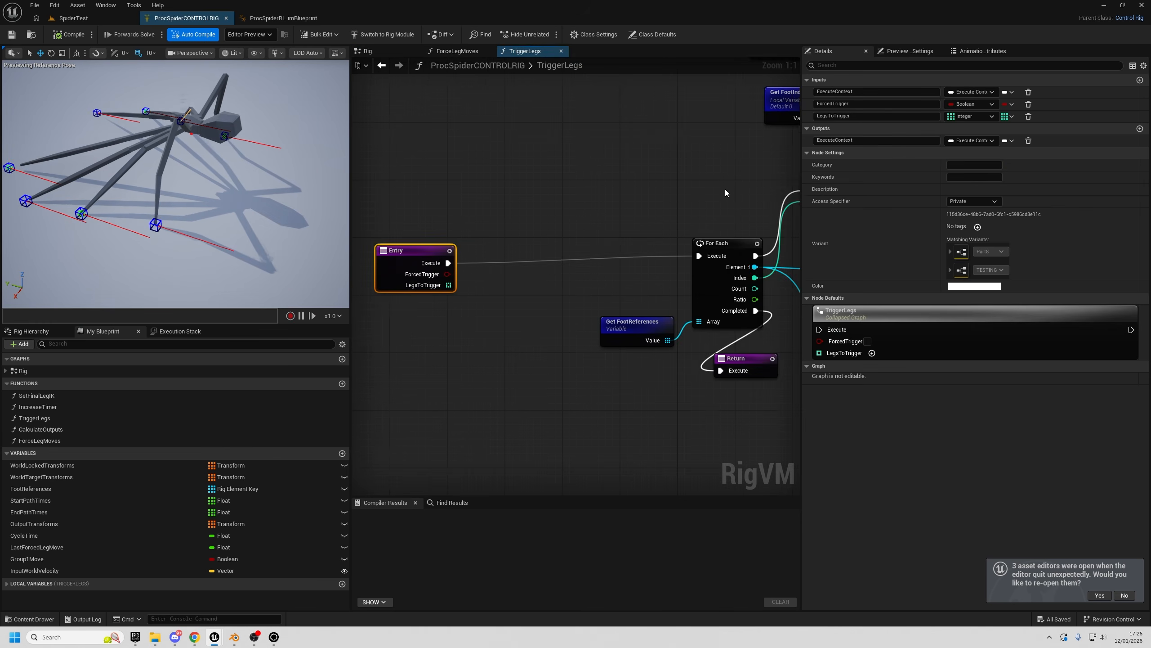
{"action": "scroll", "coordinate": [727, 193], "scroll_direction": "down", "scroll_amount": 4}
{"action": "right_click_drag", "start_coordinate": [727, 193], "coordinate": [375, 112]}
{"action": "scroll", "coordinate": [696, 319], "scroll_direction": "up", "scroll_amount": 5}
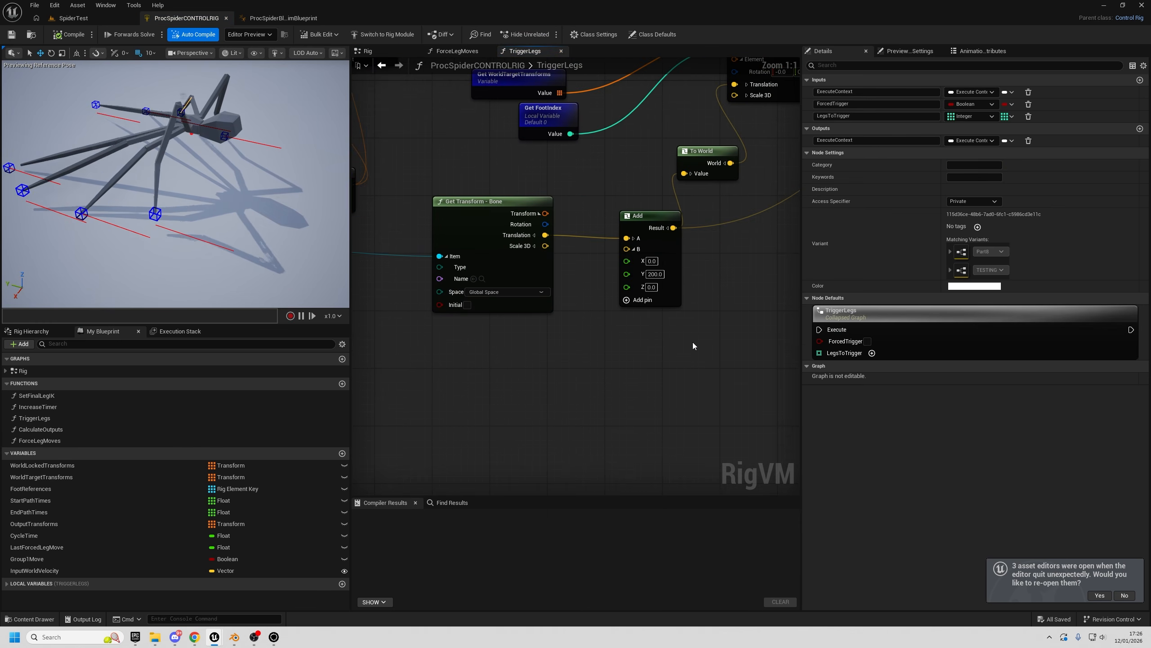
{"action": "left_click_drag", "start_coordinate": [644, 226], "coordinate": [643, 283]}
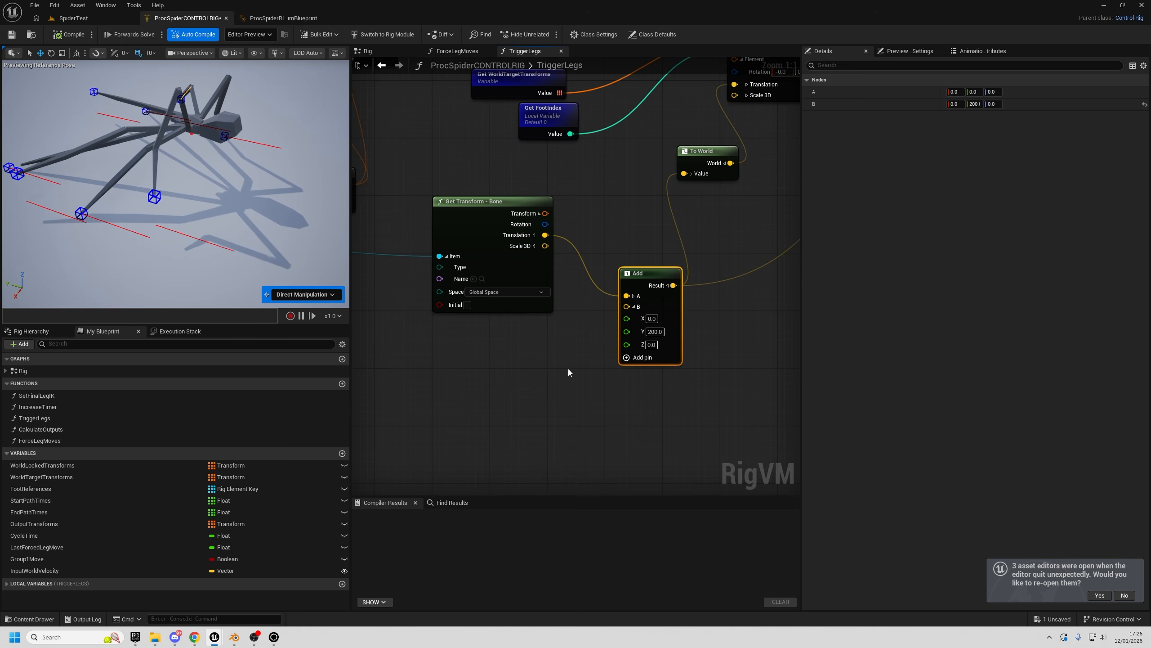
{"action": "scroll", "coordinate": [571, 373], "scroll_direction": "down", "scroll_amount": 2}
{"action": "mouse_move", "coordinate": [570, 373]}
{"action": "right_mouse_down"}
{"action": "mouse_move", "coordinate": [537, 357]}
{"action": "mouse_move", "coordinate": [566, 382]}
{"action": "right_mouse_up"}
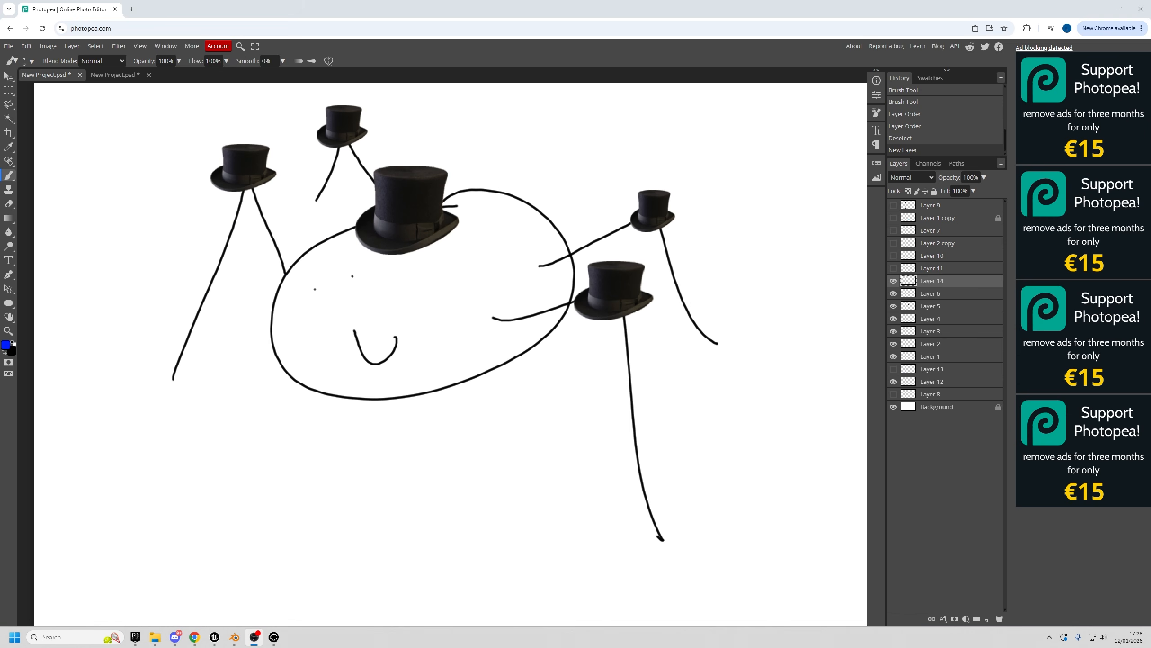
- Switch to Photopea, try sketching blue leg poses from the hip of the nearest leg on Layer 14, and undo the strokes
{"action": "scroll", "coordinate": [638, 485], "scroll_direction": "down", "scroll_amount": 1}
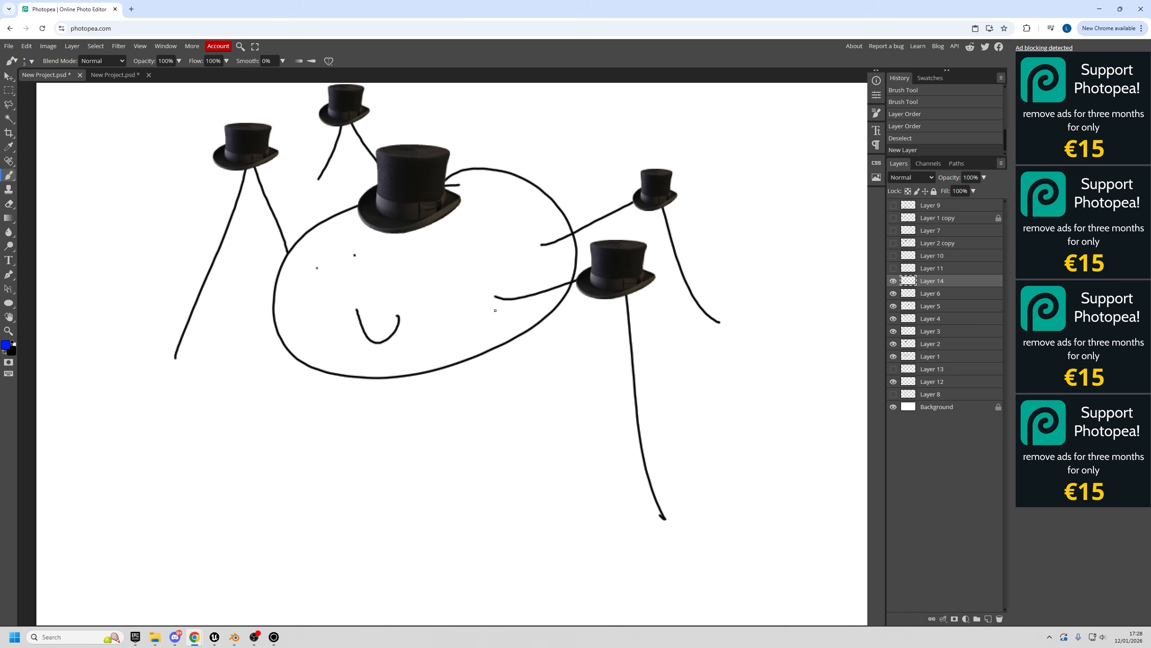
{"action": "left_click_drag", "start_coordinate": [503, 322], "coordinate": [495, 555]}
{"action": "mouse_move", "coordinate": [491, 600]}
{"action": "left_mouse_down"}
{"action": "mouse_move", "coordinate": [503, 598]}
{"action": "mouse_move", "coordinate": [467, 585]}
{"action": "mouse_move", "coordinate": [511, 587]}
{"action": "left_mouse_up"}
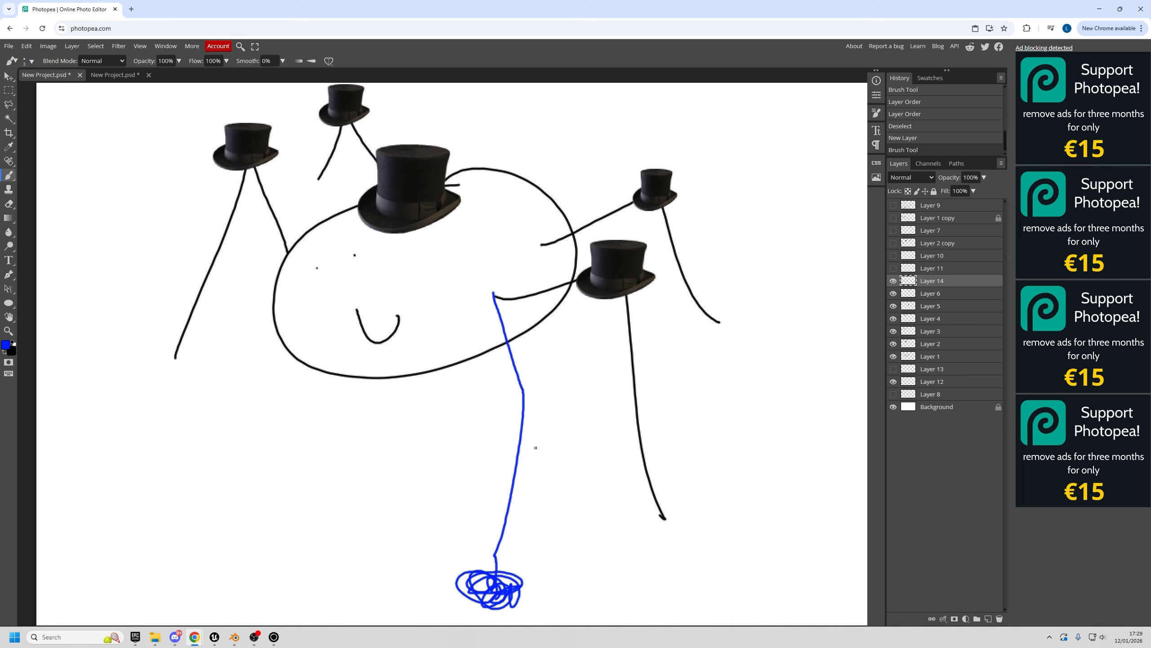
{"action": "key", "text": "ctrl+z"}
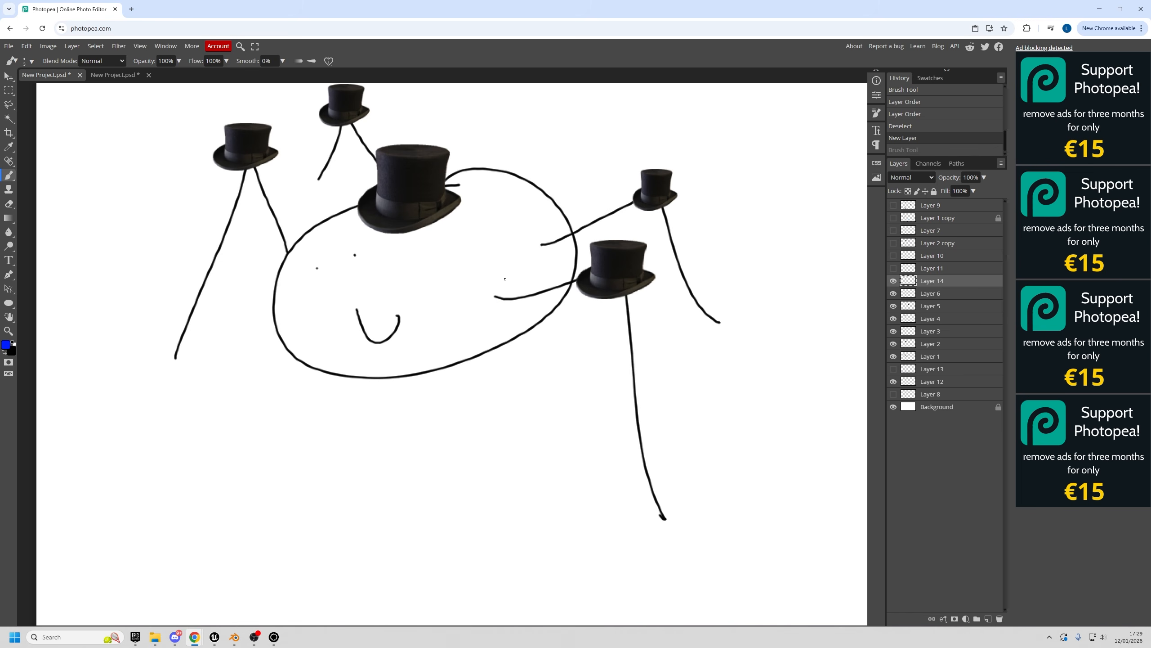
{"action": "mouse_move", "coordinate": [492, 299]}
{"action": "left_mouse_down"}
{"action": "mouse_move", "coordinate": [541, 582]}
{"action": "mouse_move", "coordinate": [654, 540]}
{"action": "left_mouse_up"}
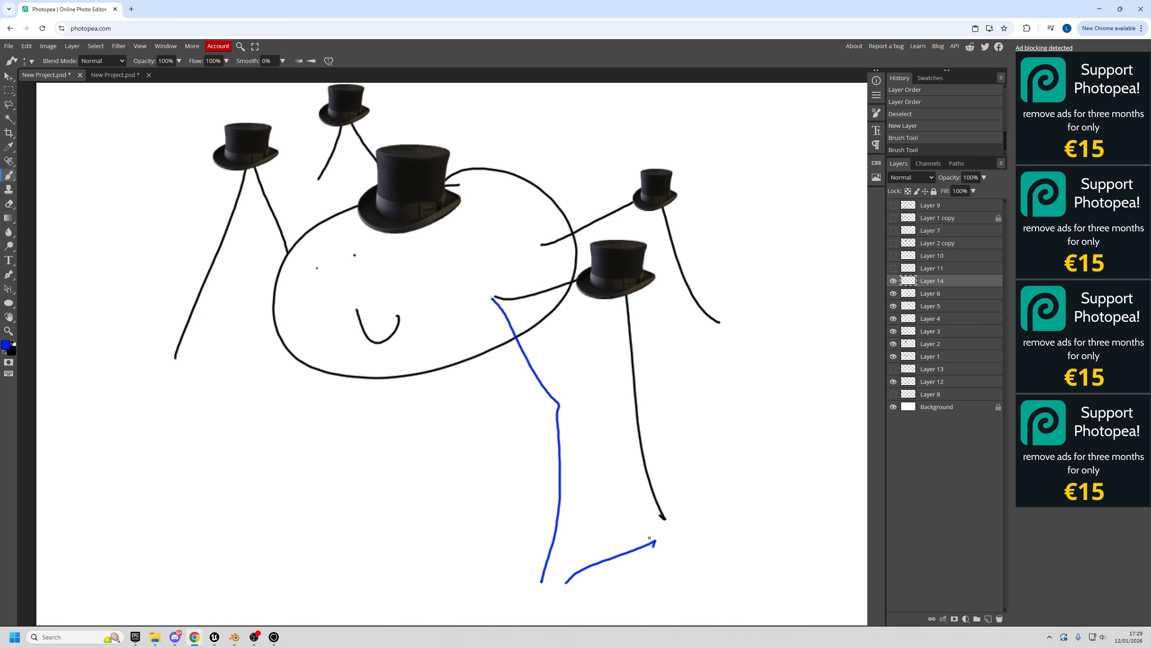
{"action": "key", "text": "ctrl+z"}
{"action": "key", "text": "ctrl+z"}
{"action": "key", "text": "ctrl+z"}
{"action": "key", "text": "ctrl+z"}
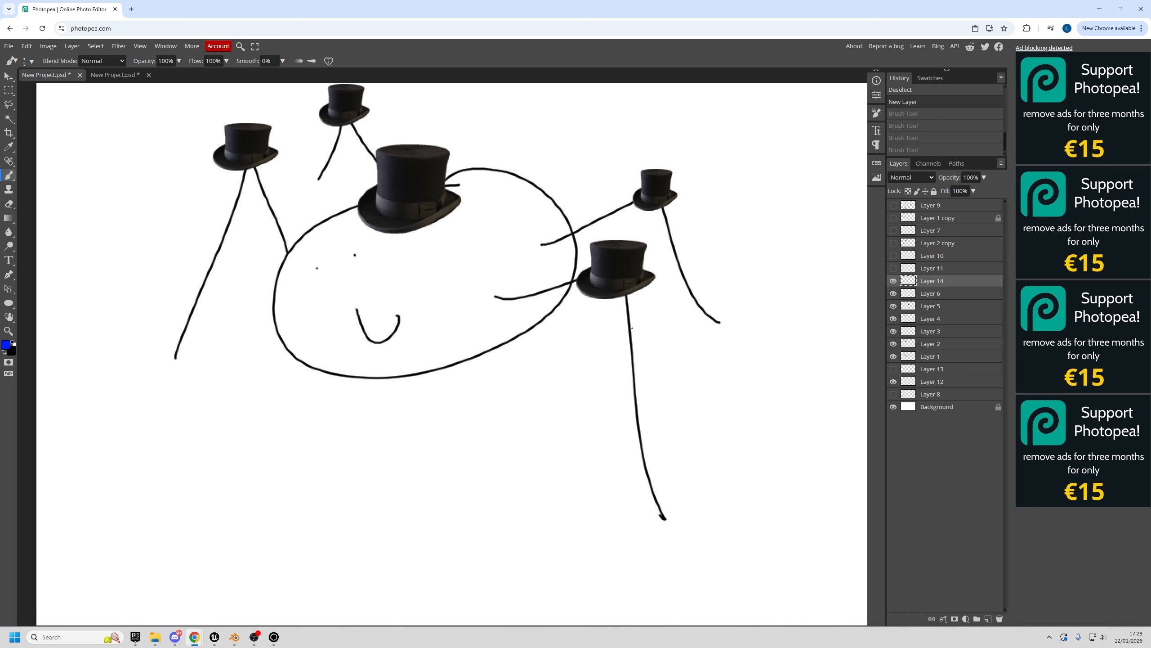
{"action": "mouse_move", "coordinate": [492, 304]}
{"action": "left_mouse_down"}
{"action": "mouse_move", "coordinate": [536, 398]}
{"action": "mouse_move", "coordinate": [522, 573]}
{"action": "left_mouse_up"}
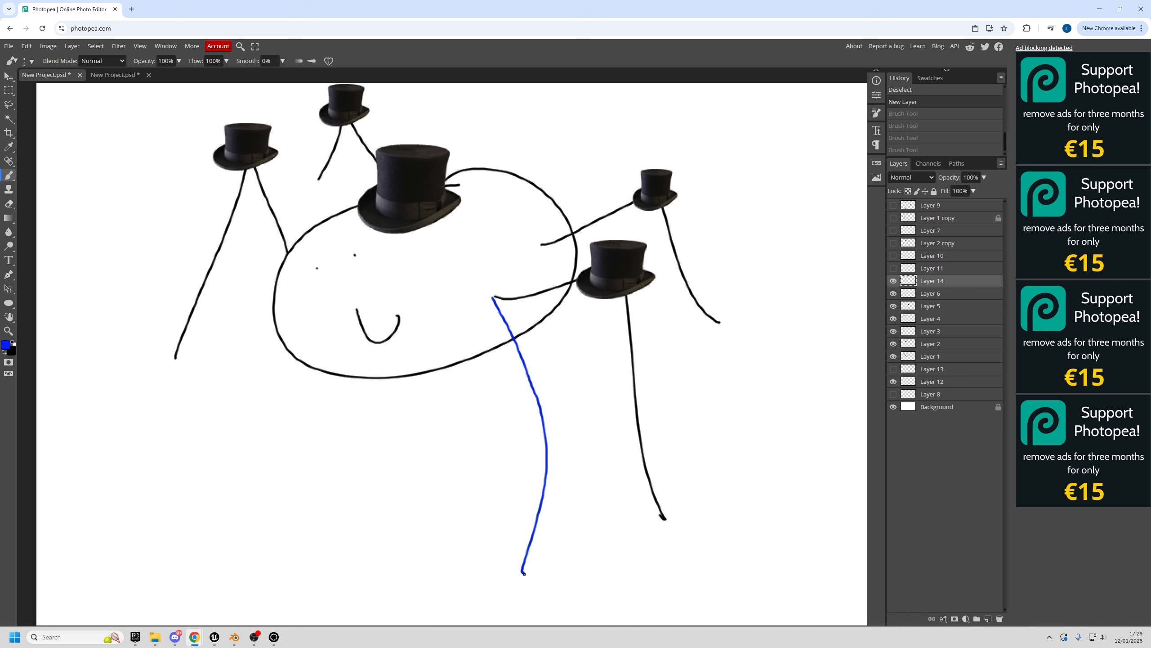
{"action": "key", "text": "ctrl+z"}
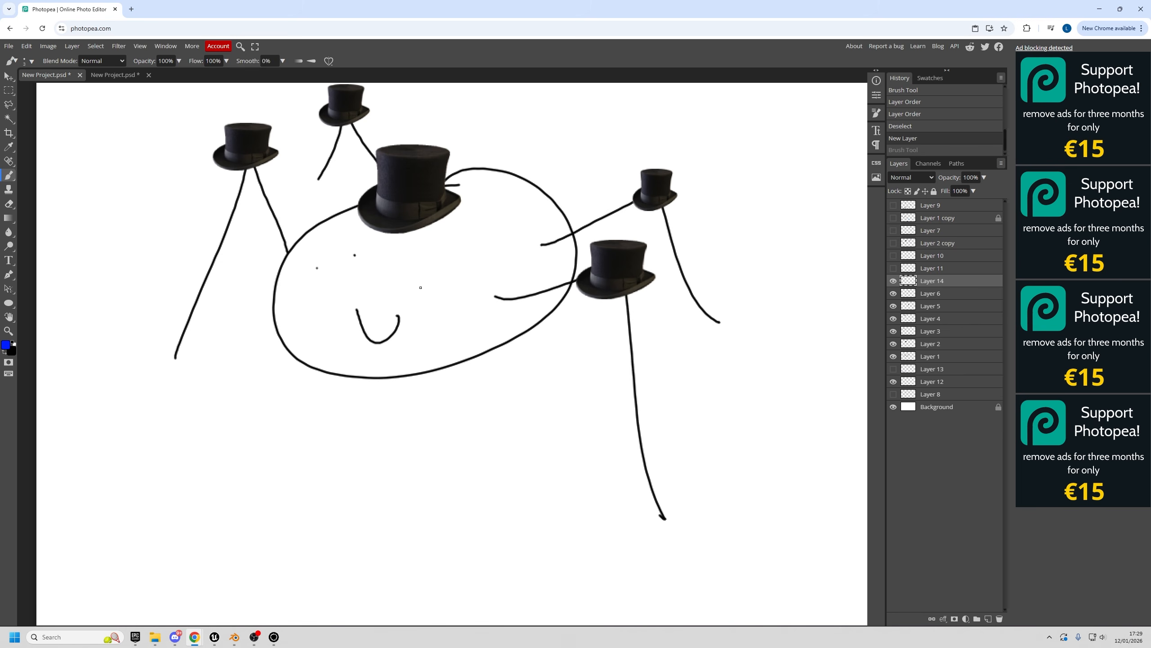
- Select Layer 1 through Layer 6 and move the spider drawing around the canvas to illustrate the body shifting
{"action": "left_click", "coordinate": [939, 359]}
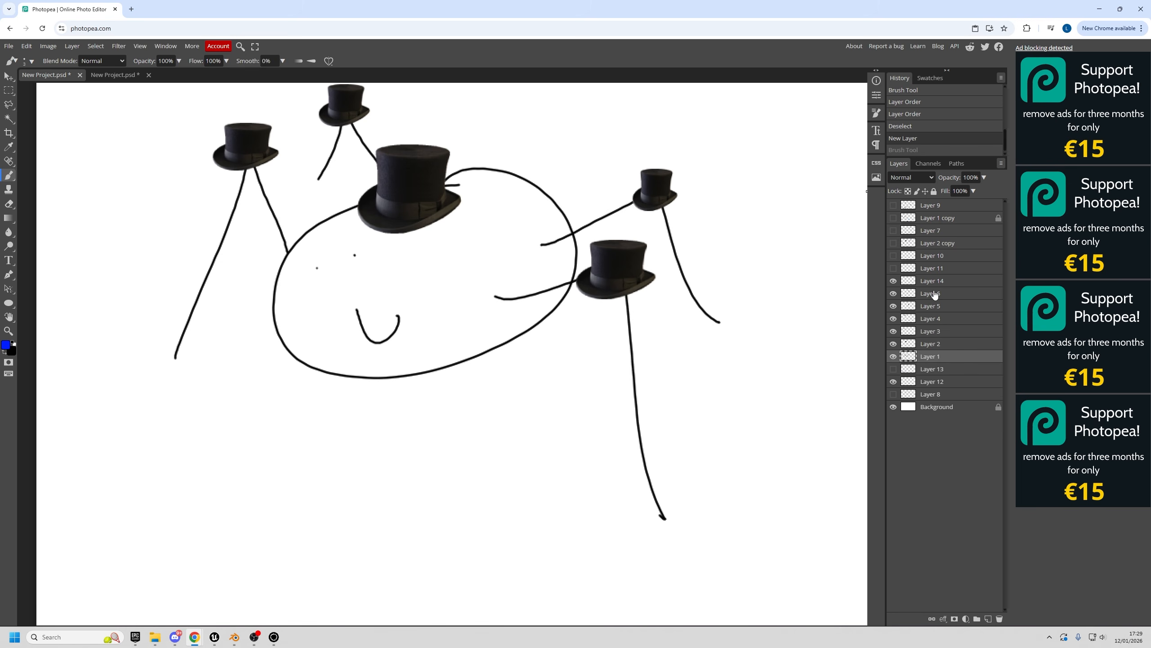
{"action": "left_click", "coordinate": [934, 294], "text": "shift"}
{"action": "left_click", "coordinate": [11, 77]}
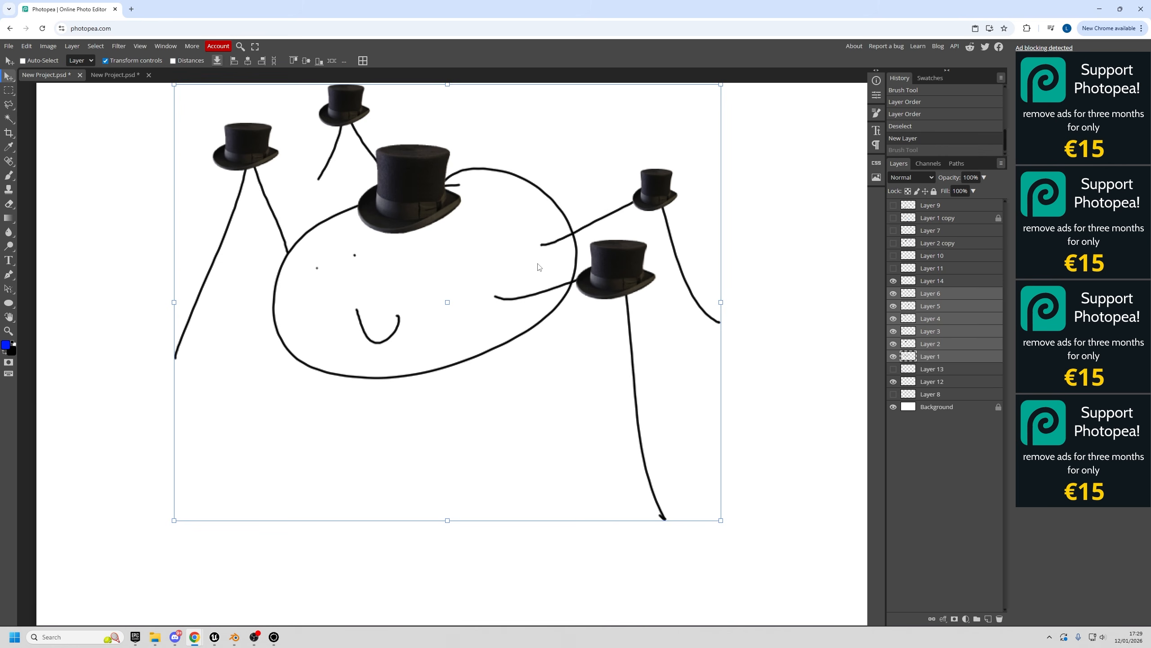
{"action": "left_click_drag", "start_coordinate": [537, 263], "coordinate": [504, 299]}
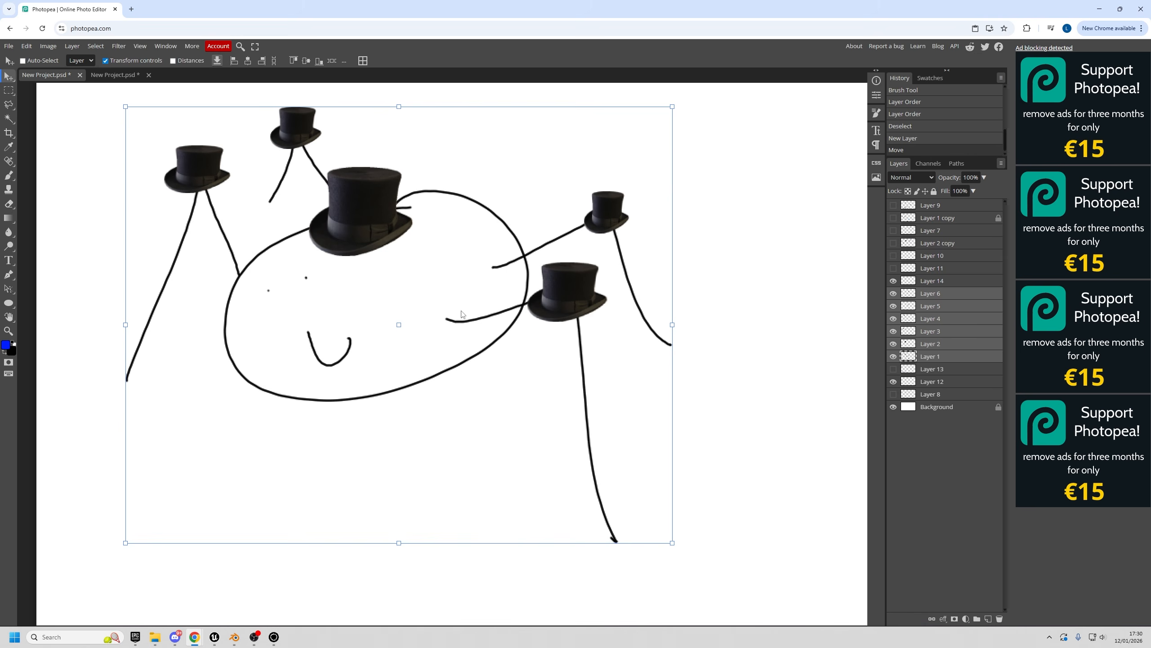
{"action": "mouse_move", "coordinate": [462, 311]}
{"action": "left_mouse_down"}
{"action": "mouse_move", "coordinate": [597, 253]}
{"action": "mouse_move", "coordinate": [505, 255]}
{"action": "mouse_move", "coordinate": [456, 281]}
{"action": "left_mouse_up"}
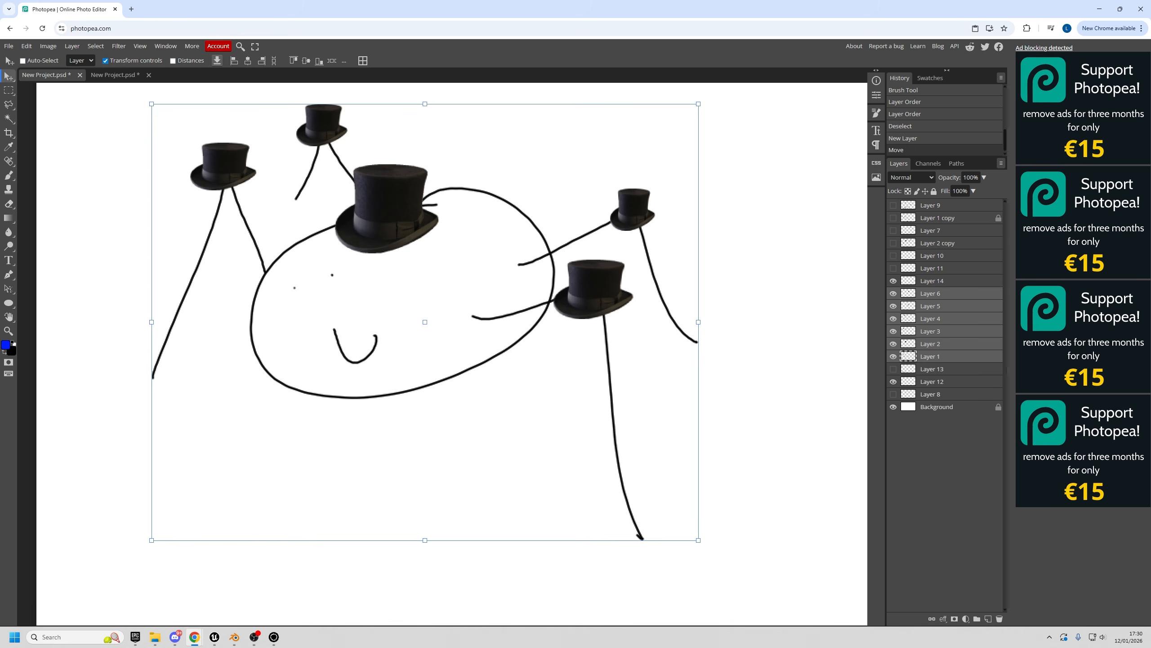
{"action": "left_click_drag", "start_coordinate": [455, 323], "coordinate": [455, 343]}
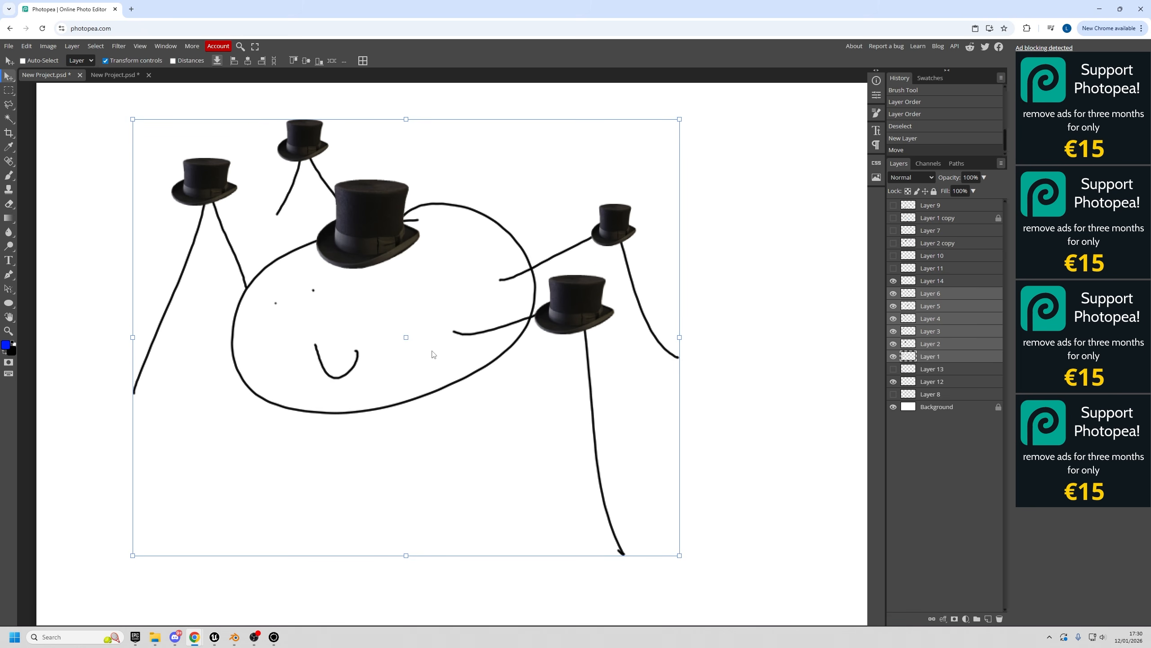
{"action": "left_click_drag", "start_coordinate": [441, 358], "coordinate": [503, 338]}
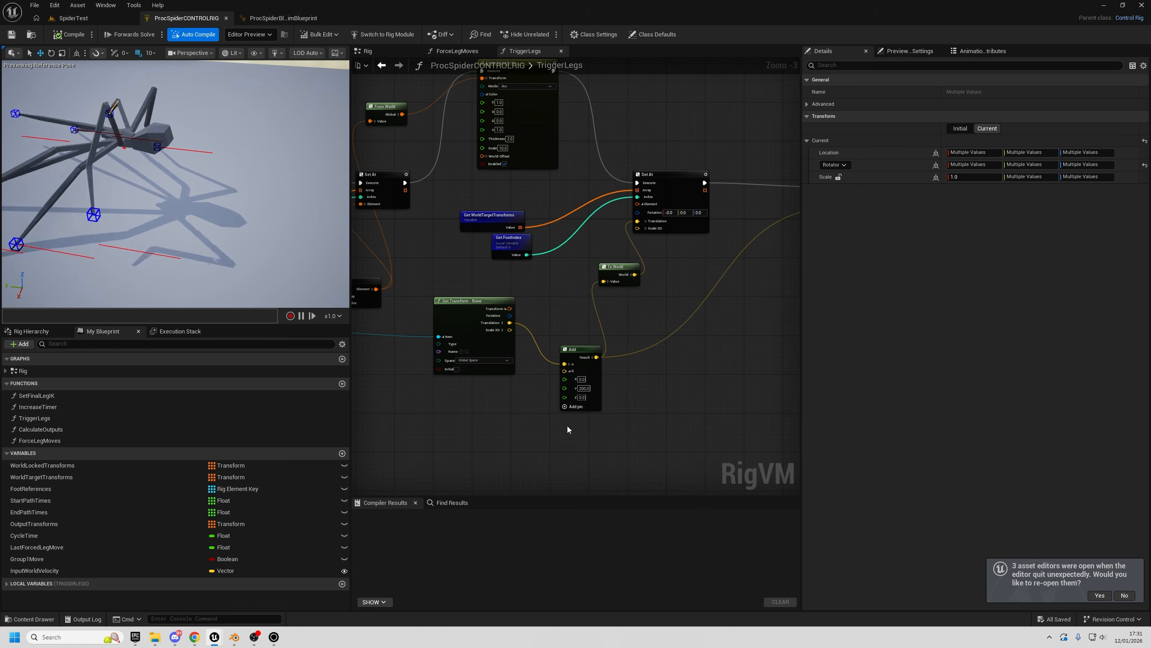
- Switch back to Unreal Editor and move the Get Transform - Bone node farther from the Add node in TriggerLegs
{"action": "right_click_drag", "start_coordinate": [543, 437], "coordinate": [606, 425]}
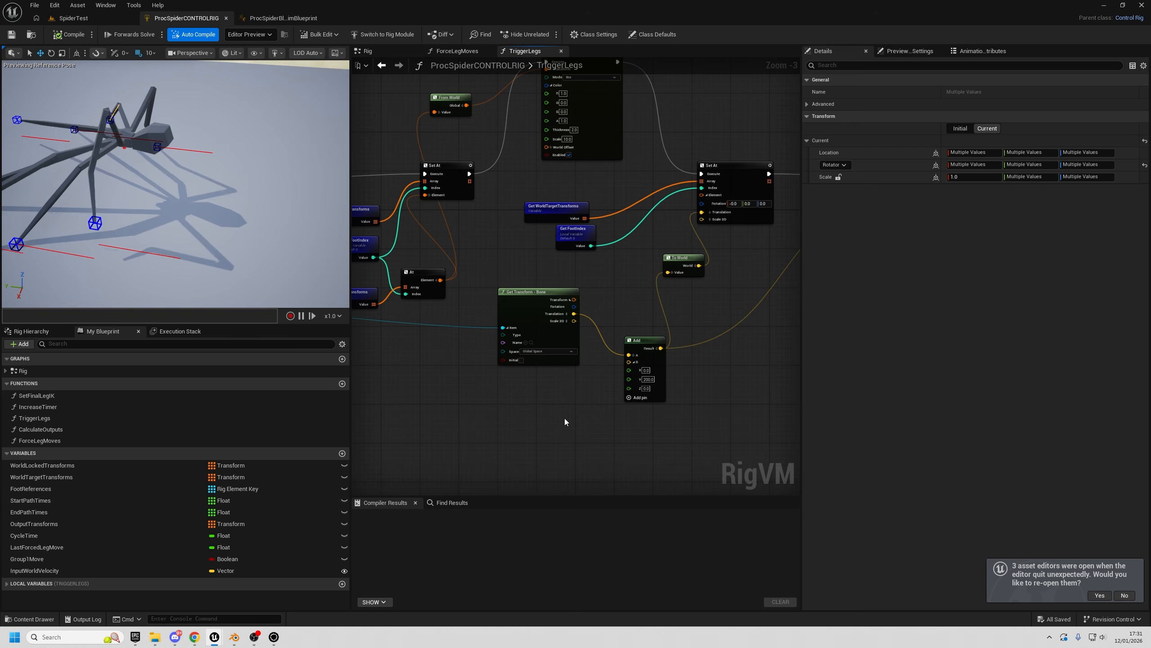
{"action": "mouse_move", "coordinate": [228, 197]}
{"action": "left_mouse_down", "text": "alt"}
{"action": "mouse_move", "coordinate": [204, 154]}
{"action": "mouse_move", "coordinate": [227, 198]}
{"action": "left_mouse_up", "text": "alt"}
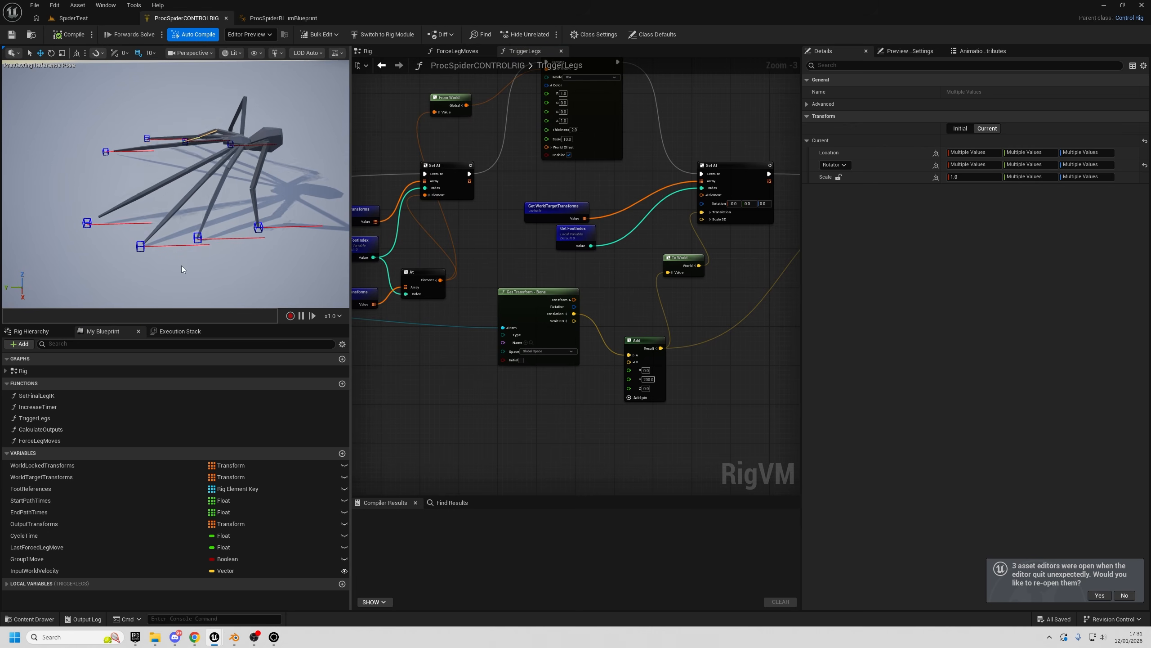
{"action": "right_click_drag", "start_coordinate": [530, 354], "coordinate": [576, 353]}
{"action": "left_click_drag", "start_coordinate": [554, 321], "coordinate": [519, 345]}
{"action": "right_click_drag", "start_coordinate": [542, 285], "coordinate": [440, 249]}
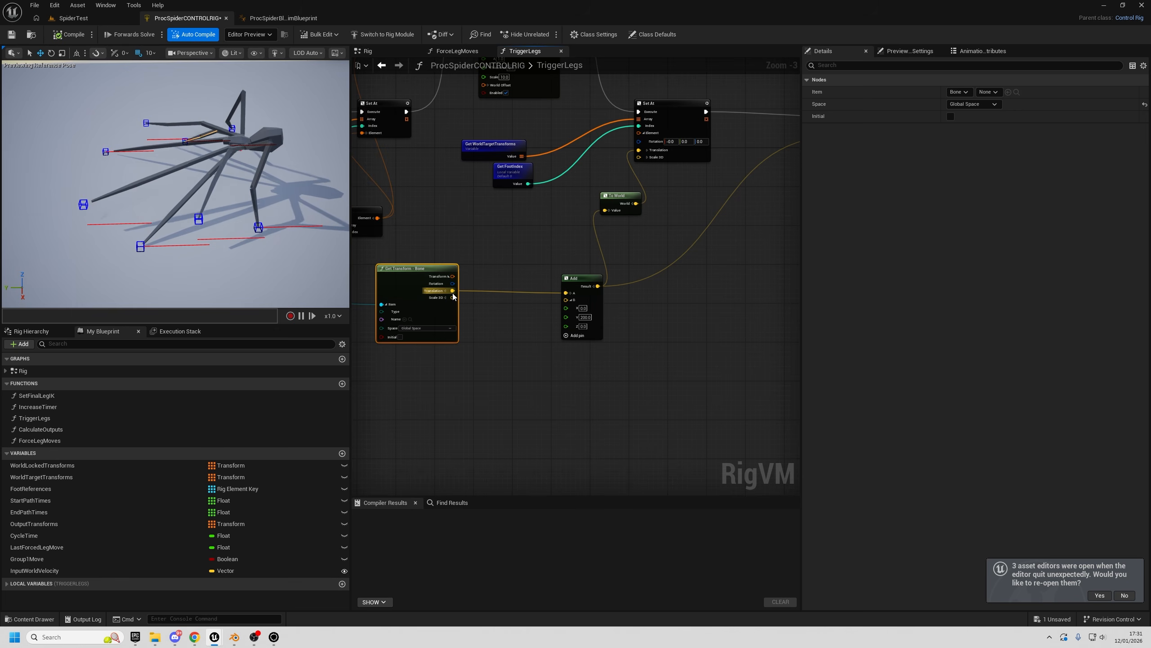
{"action": "left_click_drag", "start_coordinate": [453, 291], "coordinate": [468, 447]}
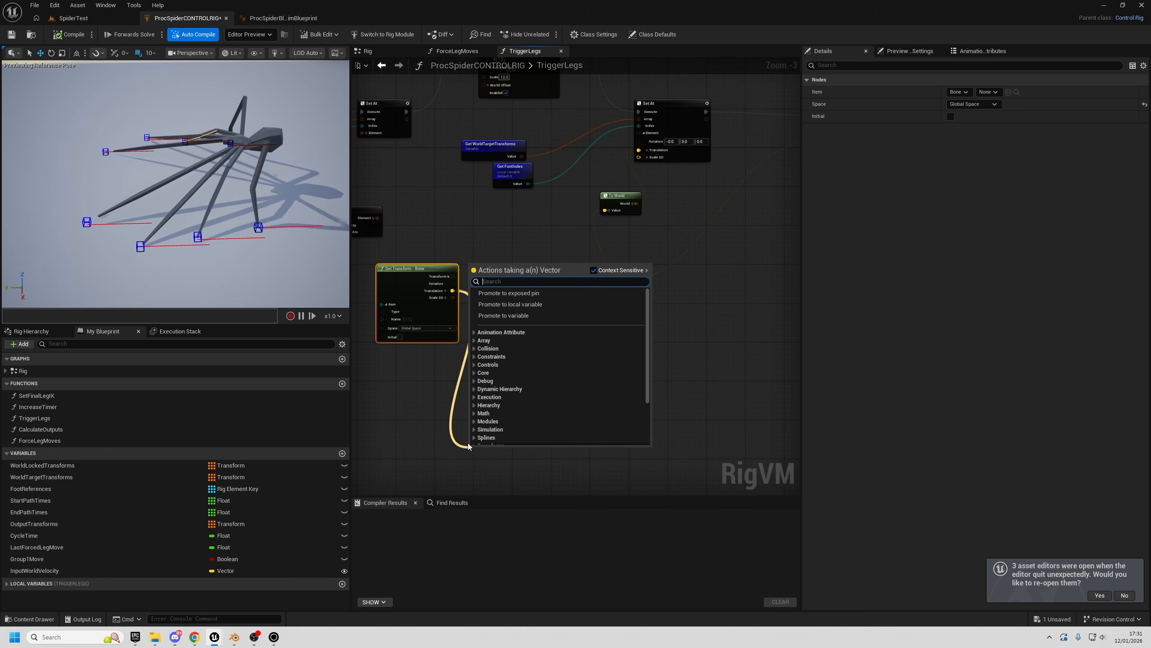
{"action": "right_click_drag", "start_coordinate": [372, 375], "coordinate": [771, 435]}
{"action": "scroll", "coordinate": [770, 435], "scroll_direction": "down", "scroll_amount": 1}
{"action": "scroll", "coordinate": [554, 323], "scroll_direction": "up", "scroll_amount": 3}
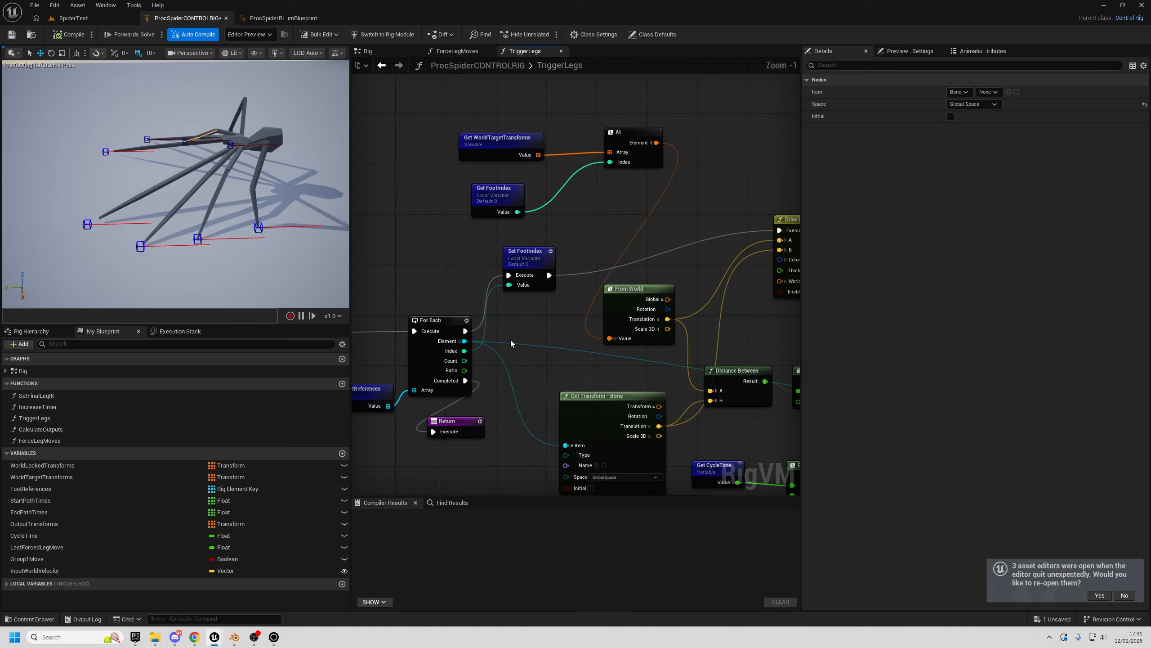
{"action": "right_click_drag", "start_coordinate": [762, 390], "coordinate": [624, 295]}
{"action": "right_click_drag", "start_coordinate": [614, 388], "coordinate": [517, 350]}
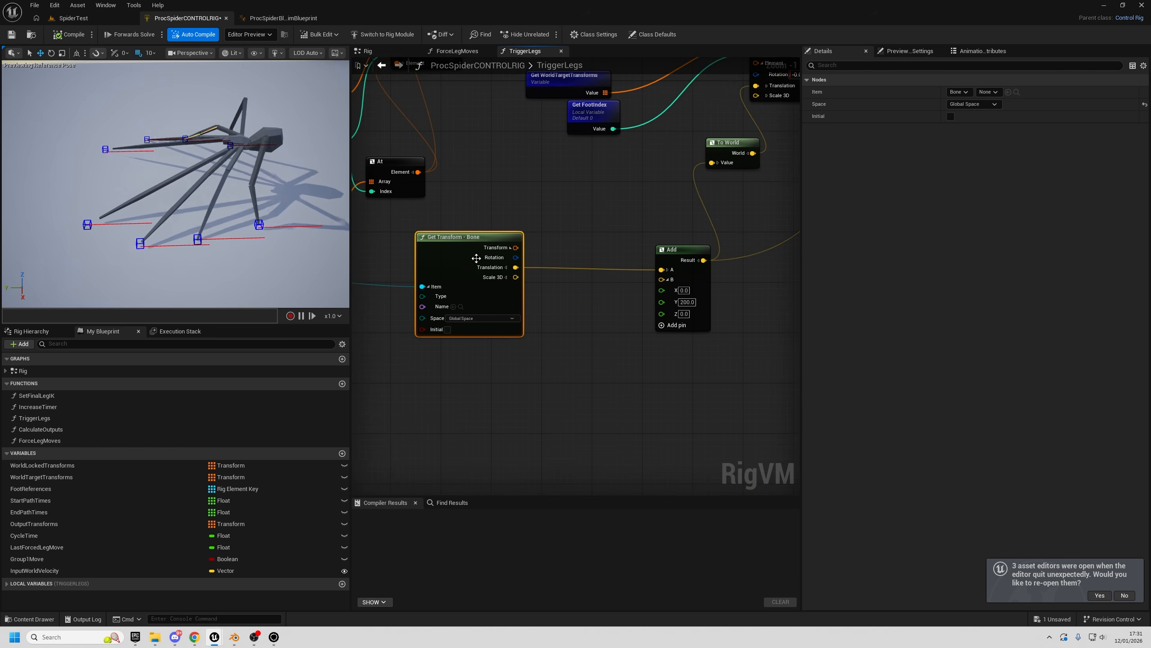
- Lower the Get Transform - Bone node and feed its Translation into a new To World node placed beneath it
{"action": "left_click_drag", "start_coordinate": [475, 258], "coordinate": [475, 282]}
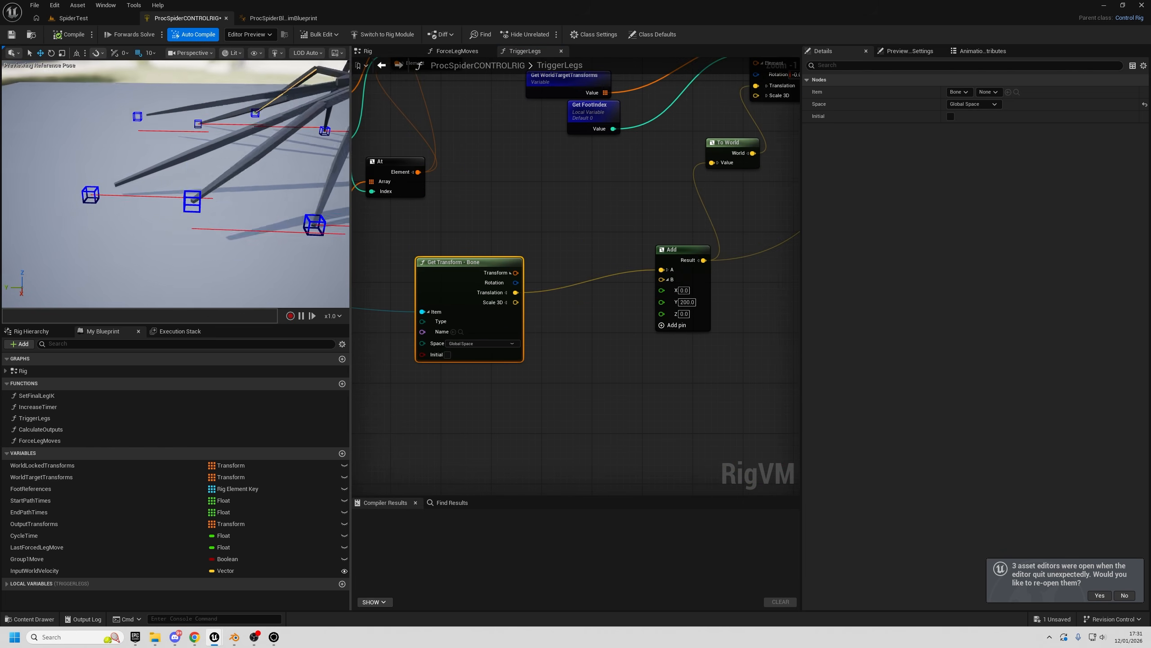
{"action": "left_click_drag", "start_coordinate": [515, 293], "coordinate": [572, 447]}
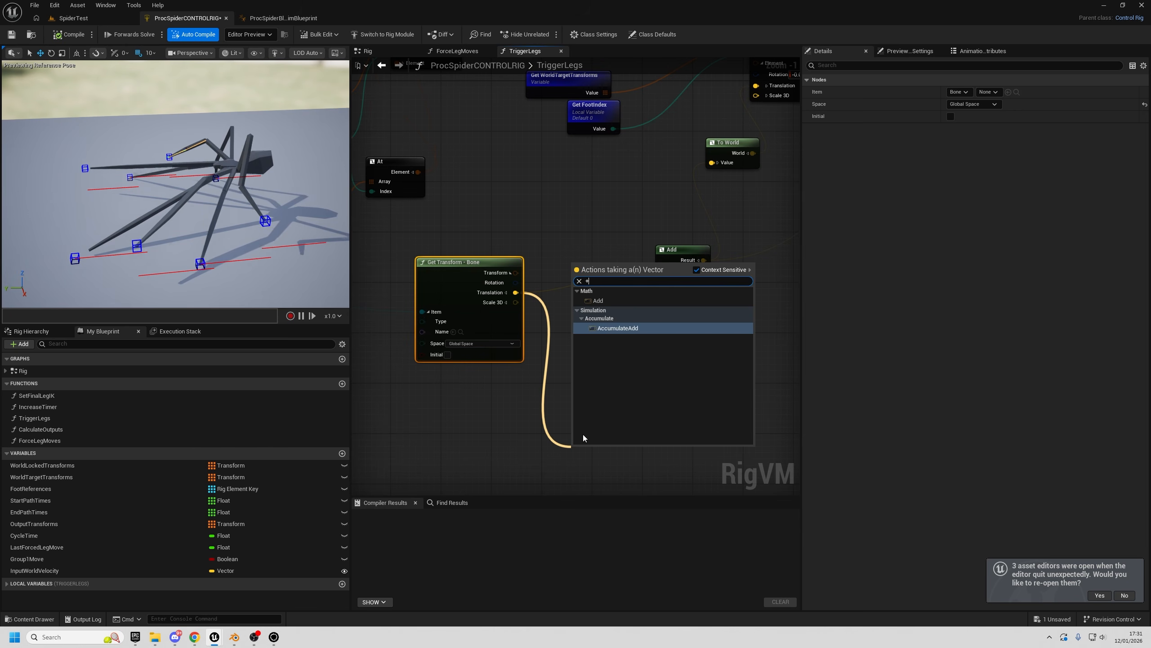
{"action": "type", "text": "to world"}
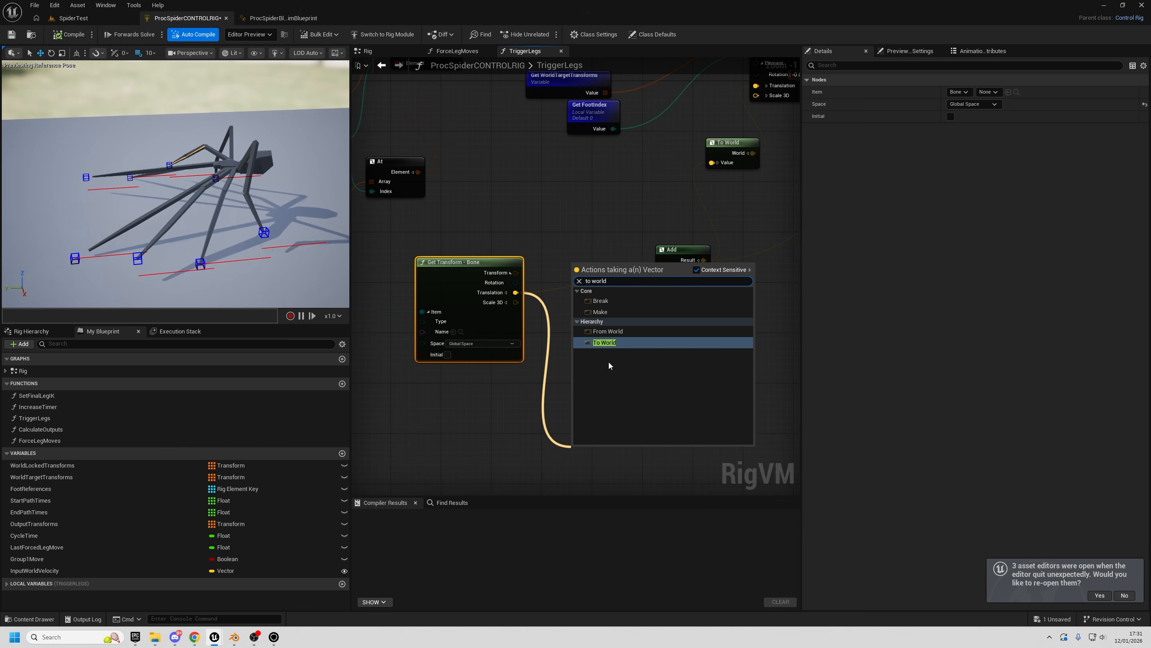
{"action": "left_click", "coordinate": [607, 344]}
{"action": "left_click_drag", "start_coordinate": [598, 460], "coordinate": [587, 413]}
{"action": "left_click", "coordinate": [576, 463]}
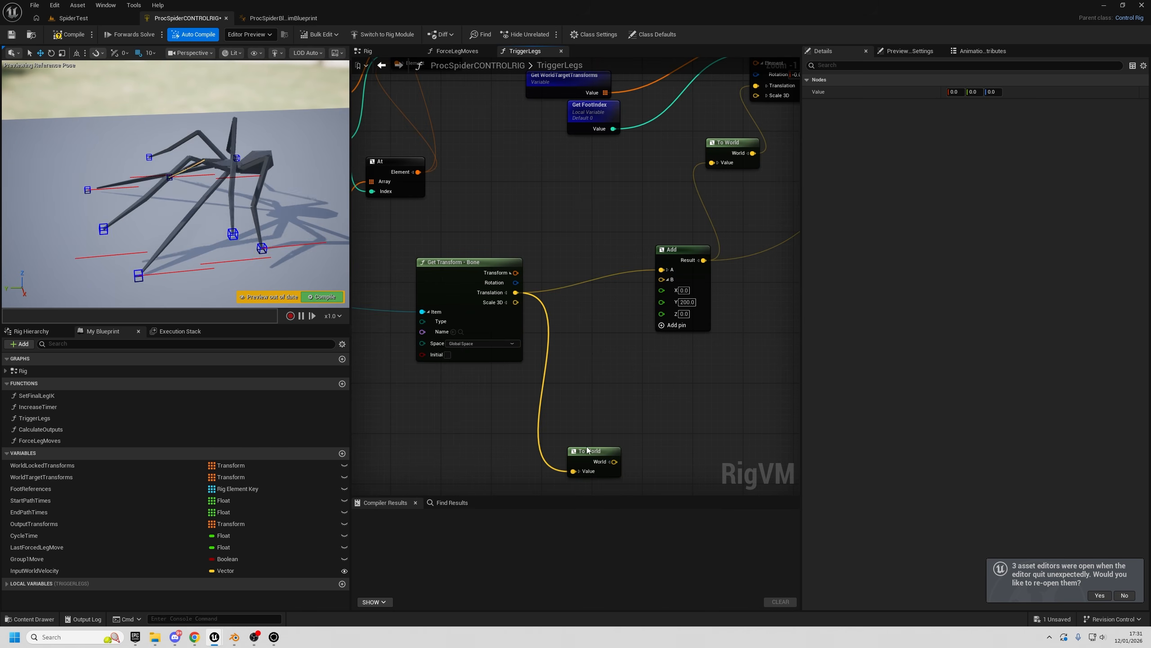
- Create an Add node with the new To World node's output as input A, and reposition To World beside it
{"action": "left_click_drag", "start_coordinate": [591, 454], "coordinate": [652, 448]}
{"action": "type", "text": "+"}
{"action": "left_click", "coordinate": [680, 474]}
{"action": "right_click_drag", "start_coordinate": [653, 407], "coordinate": [644, 285]}
{"action": "left_click_drag", "start_coordinate": [545, 253], "coordinate": [563, 356]}
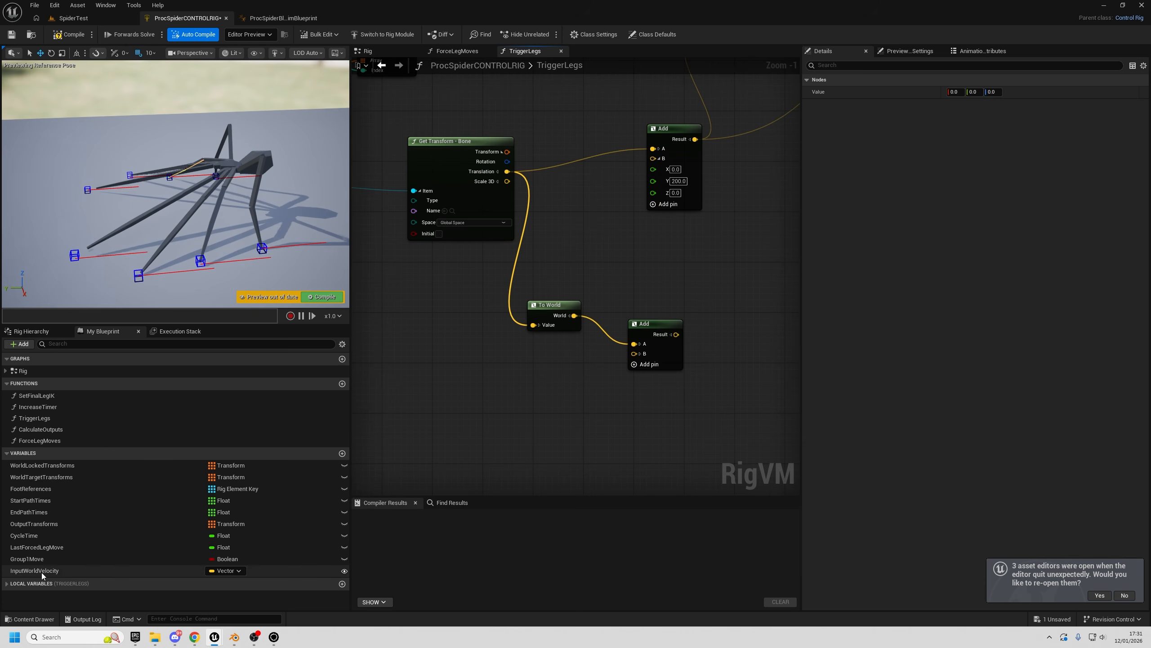
- Place a getter for InputWorldVelocity beneath To World and feed its value into a new vector Scale node
{"action": "left_click_drag", "start_coordinate": [150, 570], "coordinate": [456, 394]}
{"action": "left_click", "coordinate": [488, 407]}
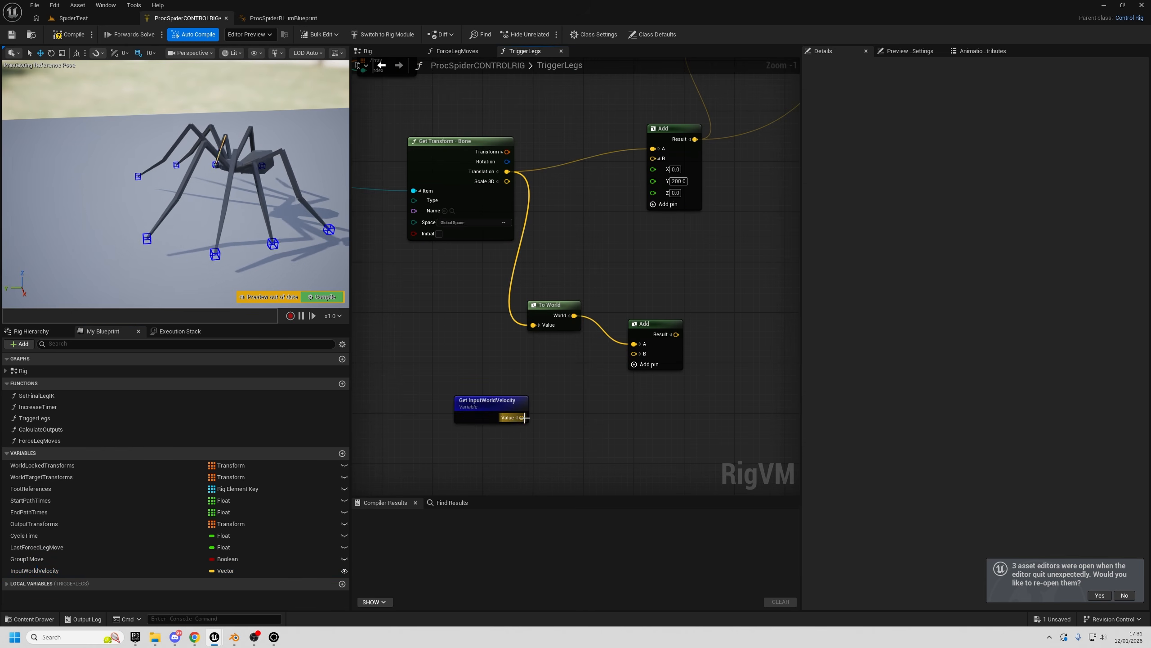
{"action": "left_click_drag", "start_coordinate": [525, 418], "coordinate": [553, 445]}
{"action": "type", "text": "scale"}
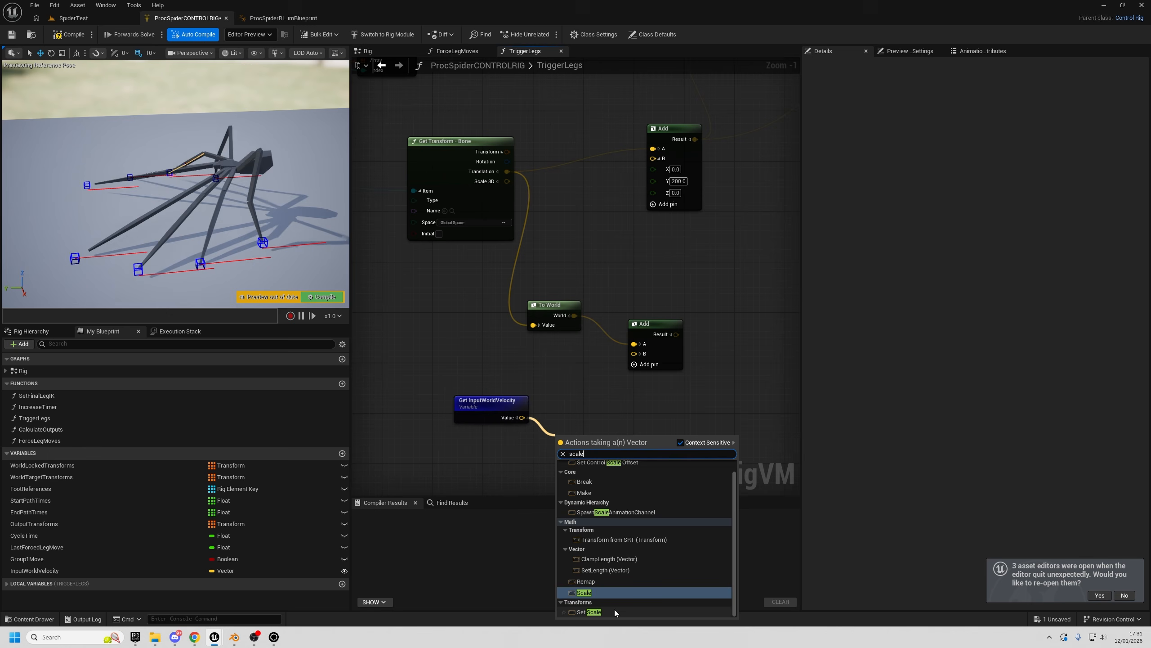
{"action": "left_click", "coordinate": [585, 592]}
{"action": "left_click_drag", "start_coordinate": [576, 437], "coordinate": [576, 411]}
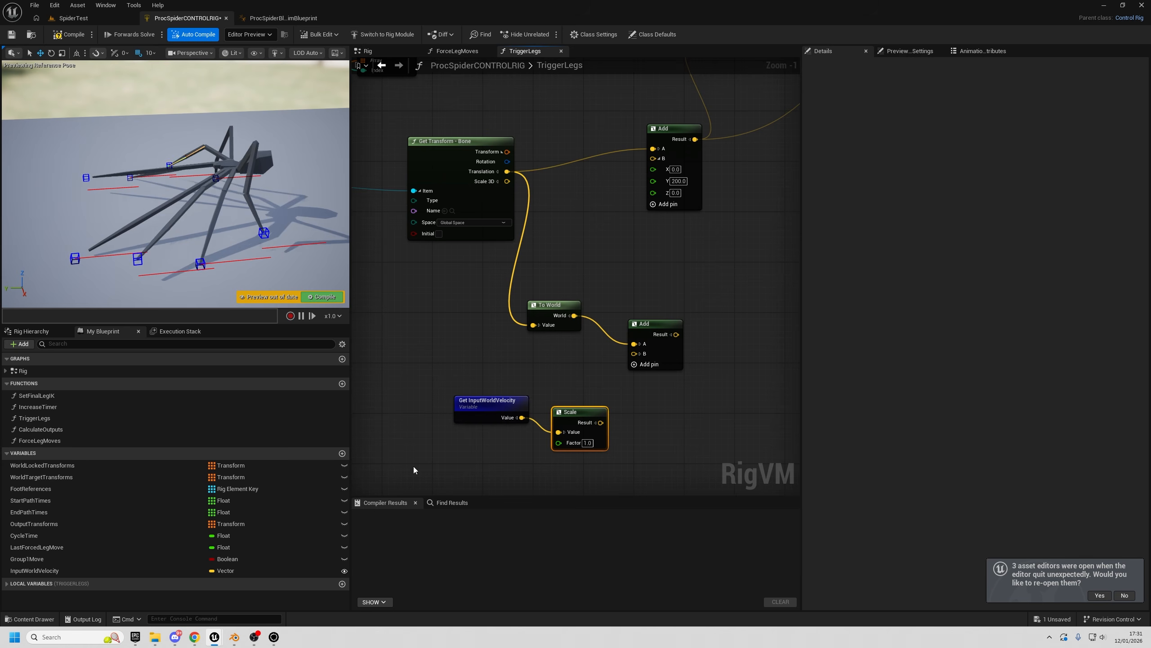
- Place a getter for EndPathTimes below the velocity getter and connect it to a new array At node
{"action": "right_click_drag", "start_coordinate": [490, 462], "coordinate": [524, 439]}
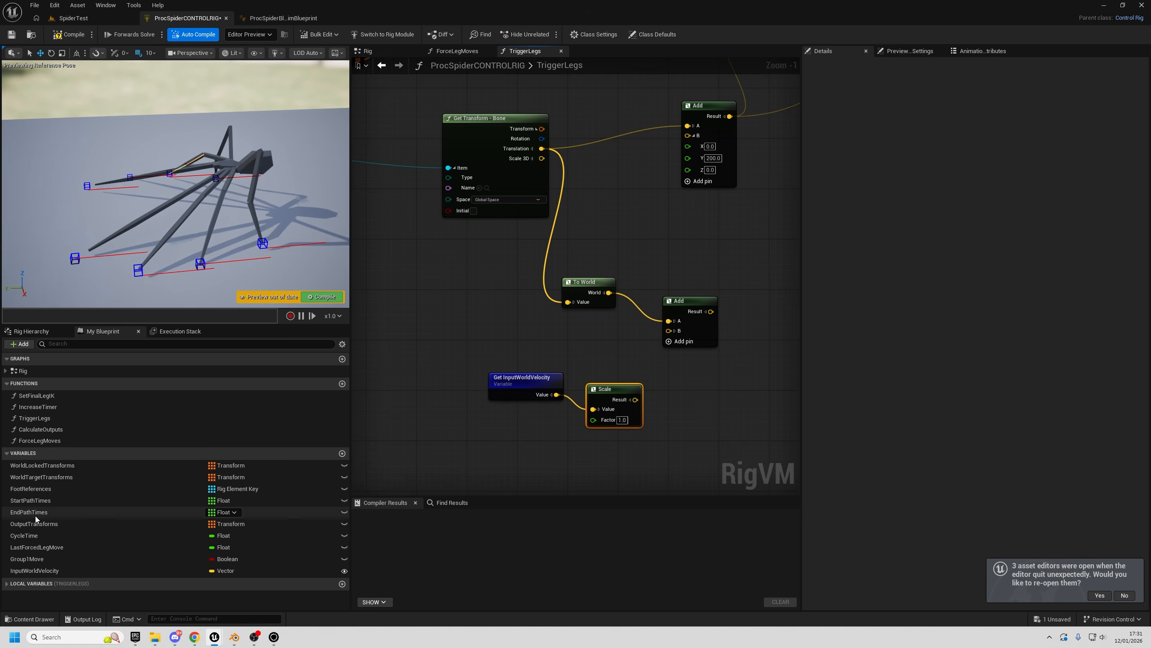
{"action": "left_click_drag", "start_coordinate": [30, 513], "coordinate": [572, 489]}
{"action": "left_click", "coordinate": [490, 469]}
{"action": "type", "text": "at"}
{"action": "left_click", "coordinate": [577, 335]}
- Expand the TriggerLegs local variables and place a FootIndex getter below Get EndPathTimes
{"action": "left_click", "coordinate": [7, 583]}
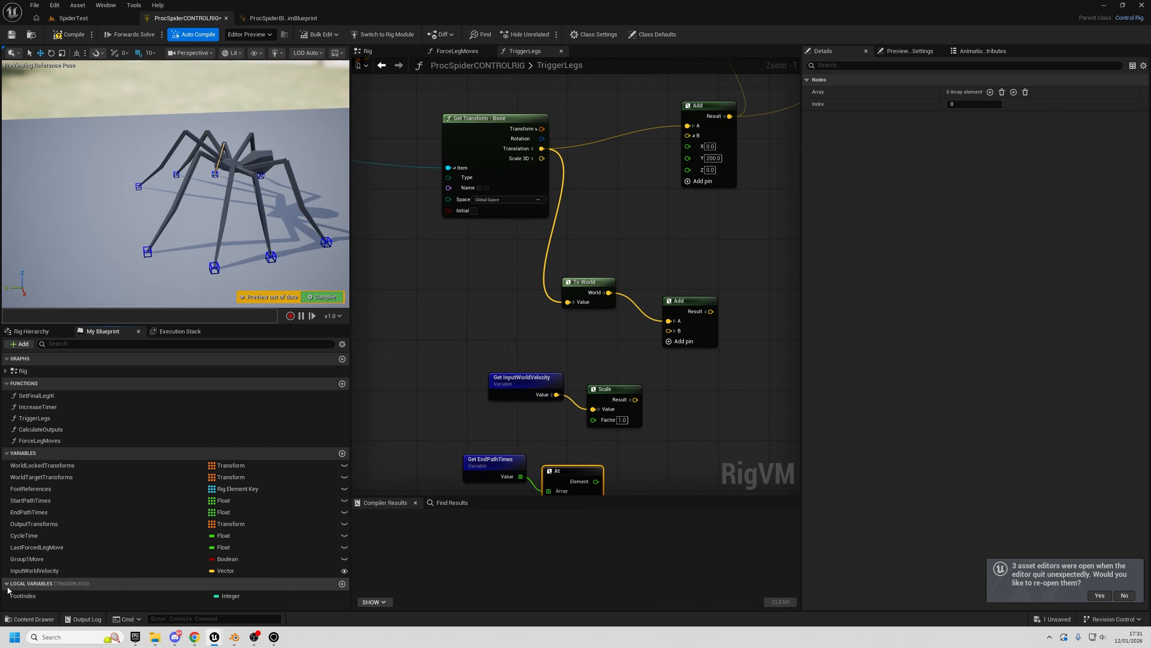
{"action": "left_click", "coordinate": [27, 596]}
{"action": "left_click_drag", "start_coordinate": [27, 595], "coordinate": [463, 492]}
{"action": "left_click", "coordinate": [487, 507]}
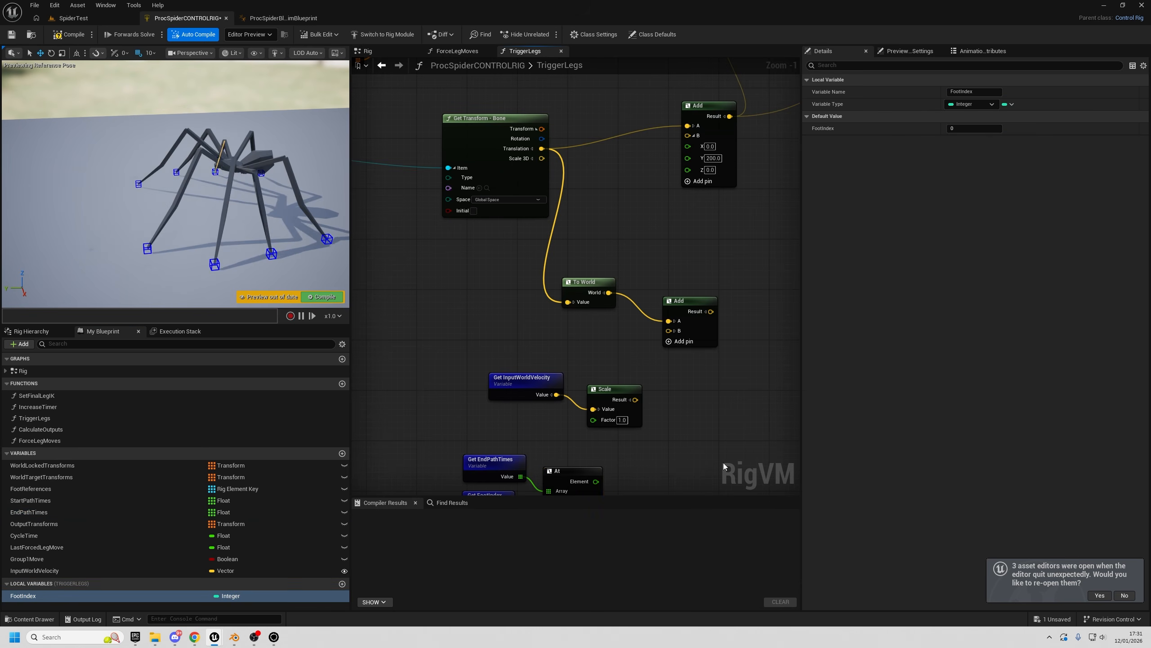
- Connect Get FootIndex to the index of the EndPathTimes At node and move the three lookup nodes away from the velocity nodes
{"action": "right_click_drag", "start_coordinate": [514, 523], "coordinate": [530, 436]}
{"action": "left_click_drag", "start_coordinate": [528, 430], "coordinate": [526, 455]}
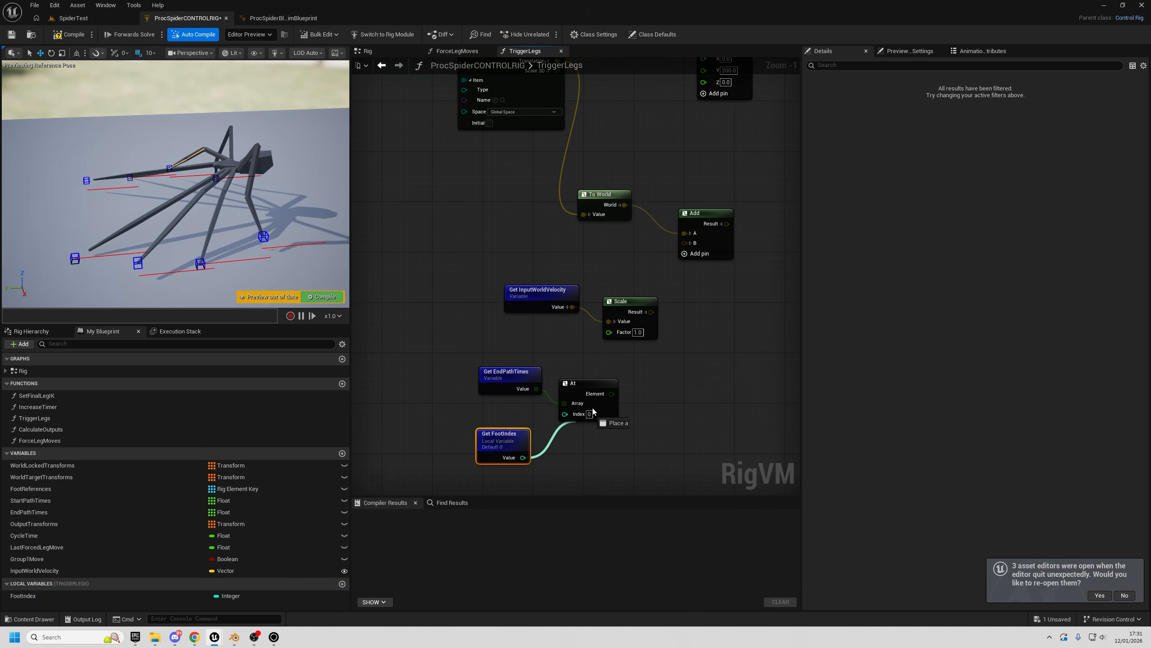
{"action": "left_click_drag", "start_coordinate": [593, 411], "coordinate": [589, 412]}
{"action": "left_click_drag", "start_coordinate": [436, 350], "coordinate": [582, 442]}
{"action": "left_click_drag", "start_coordinate": [580, 392], "coordinate": [529, 417]}
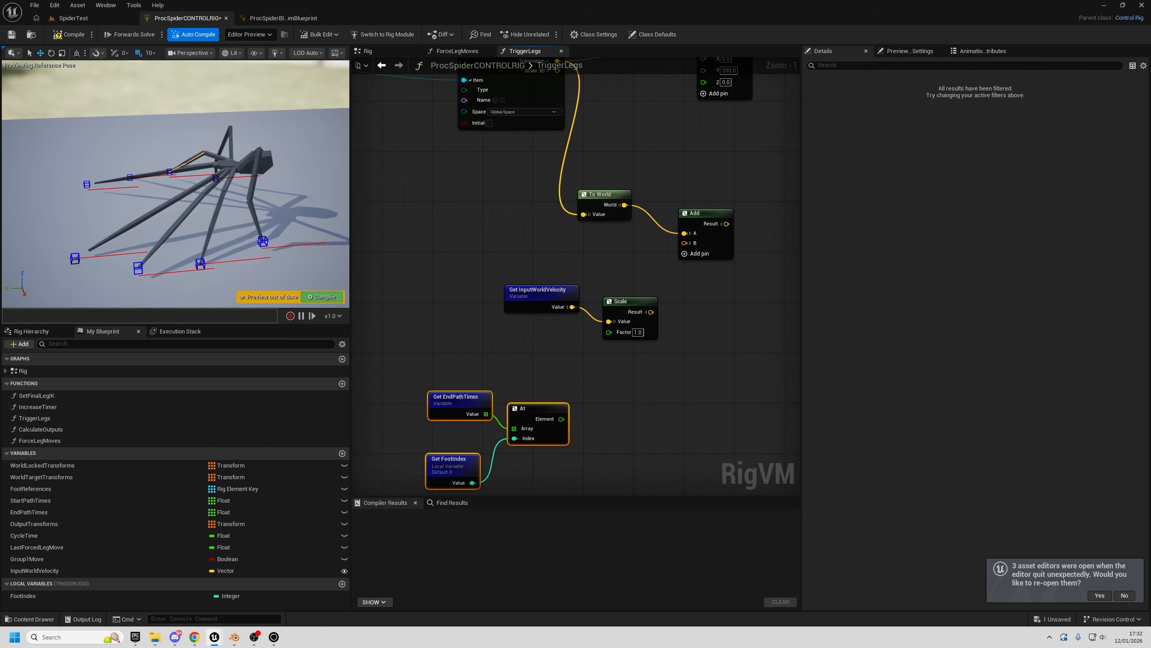
{"action": "right_click_drag", "start_coordinate": [478, 364], "coordinate": [553, 308]}
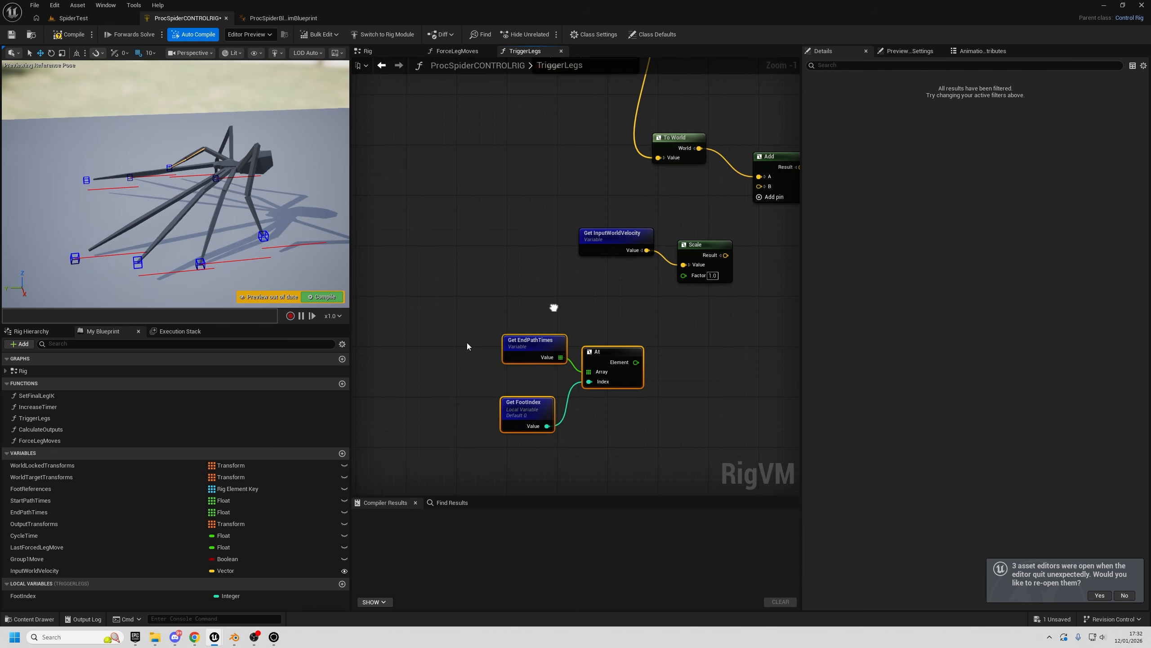
{"action": "left_click_drag", "start_coordinate": [490, 318], "coordinate": [625, 453]}
{"action": "left_click_drag", "start_coordinate": [612, 357], "coordinate": [592, 400]}
{"action": "left_click", "coordinate": [608, 357]}
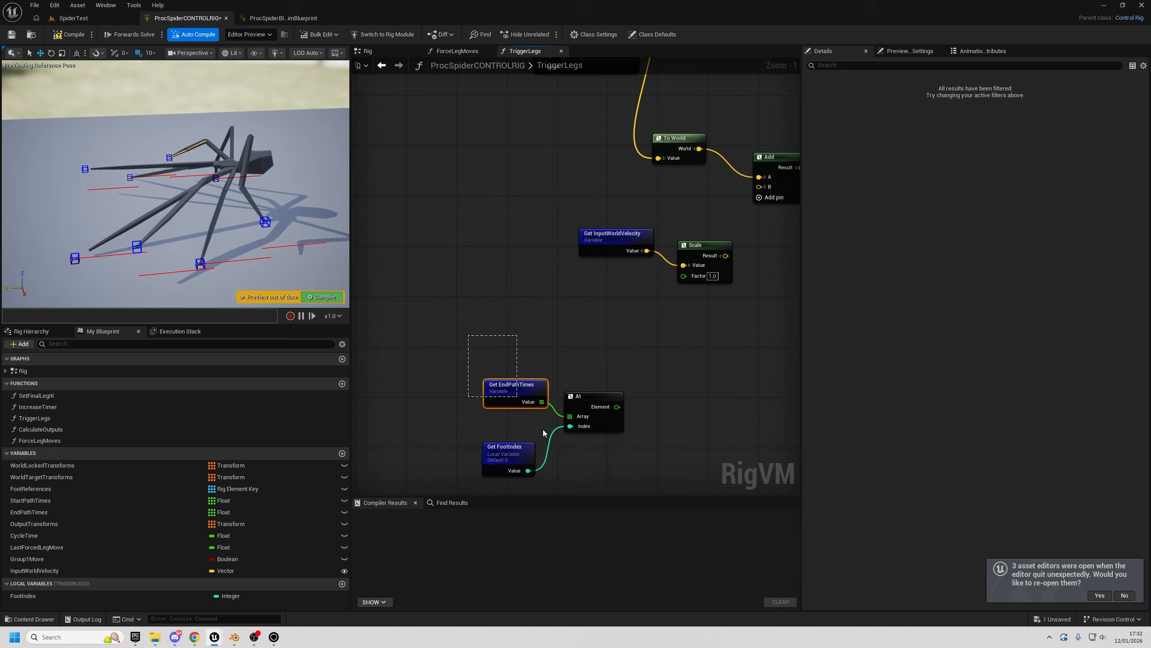
{"action": "left_click_drag", "start_coordinate": [543, 434], "coordinate": [645, 448]}
{"action": "right_click_drag", "start_coordinate": [646, 448], "coordinate": [646, 430]}
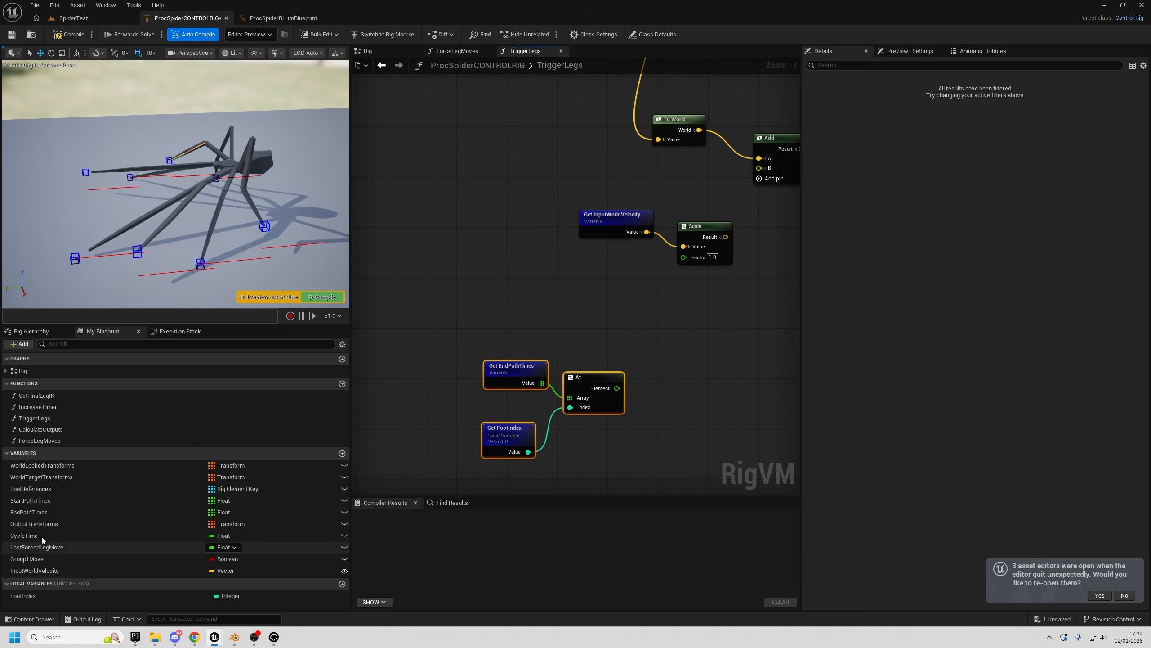
- Place a getter for CycleTime between the InputWorldVelocity getter and the EndPathTimes lookup nodes
{"action": "left_click_drag", "start_coordinate": [38, 536], "coordinate": [444, 475]}
{"action": "left_click_drag", "start_coordinate": [479, 300], "coordinate": [494, 295]}
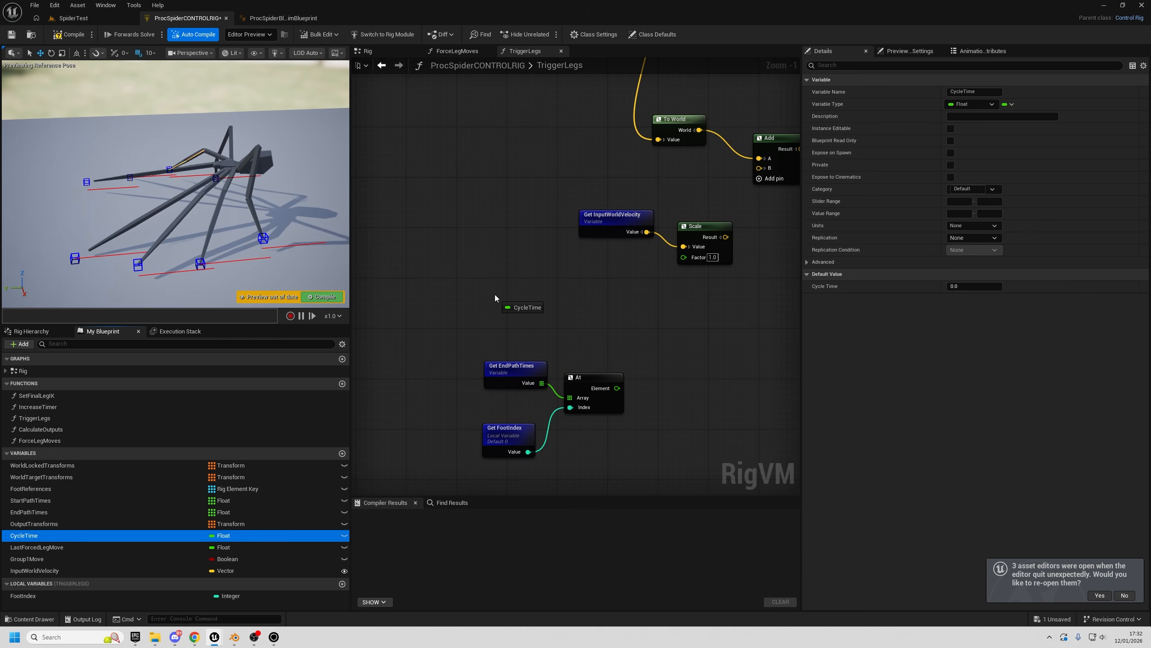
{"action": "left_click", "coordinate": [526, 313]}
{"action": "right_click_drag", "start_coordinate": [624, 357], "coordinate": [578, 381]}
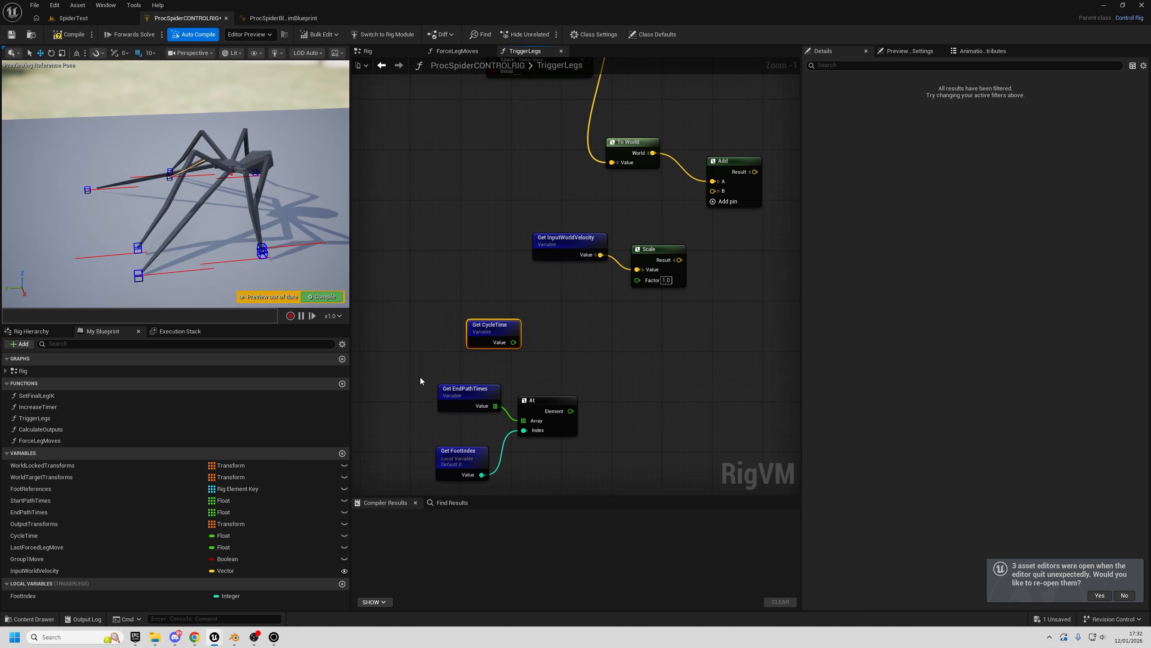
{"action": "left_click_drag", "start_coordinate": [422, 381], "coordinate": [556, 465]}
{"action": "right_click_drag", "start_coordinate": [568, 421], "coordinate": [611, 367]}
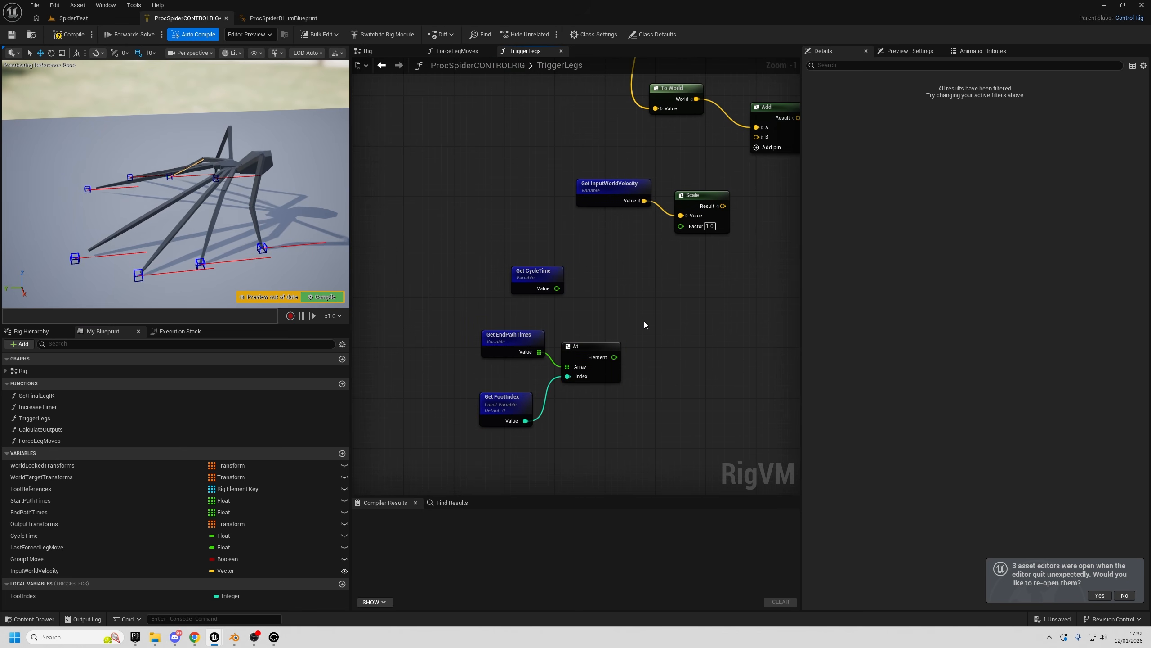
{"action": "right_click_drag", "start_coordinate": [644, 324], "coordinate": [646, 341]}
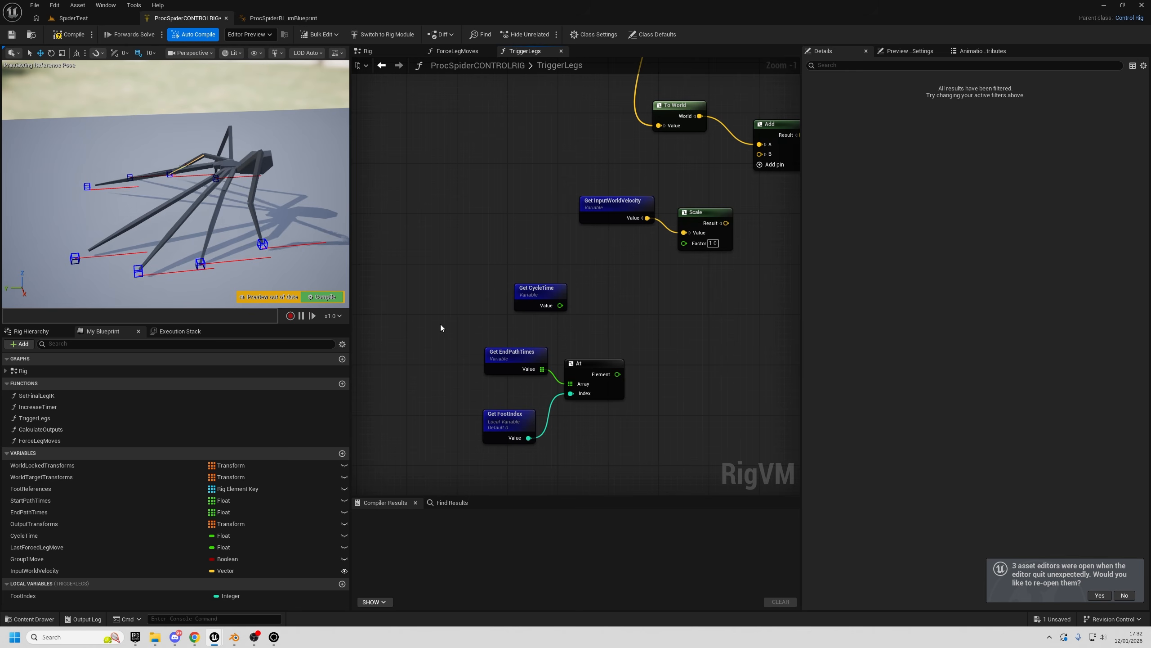
{"action": "left_click", "coordinate": [539, 295]}
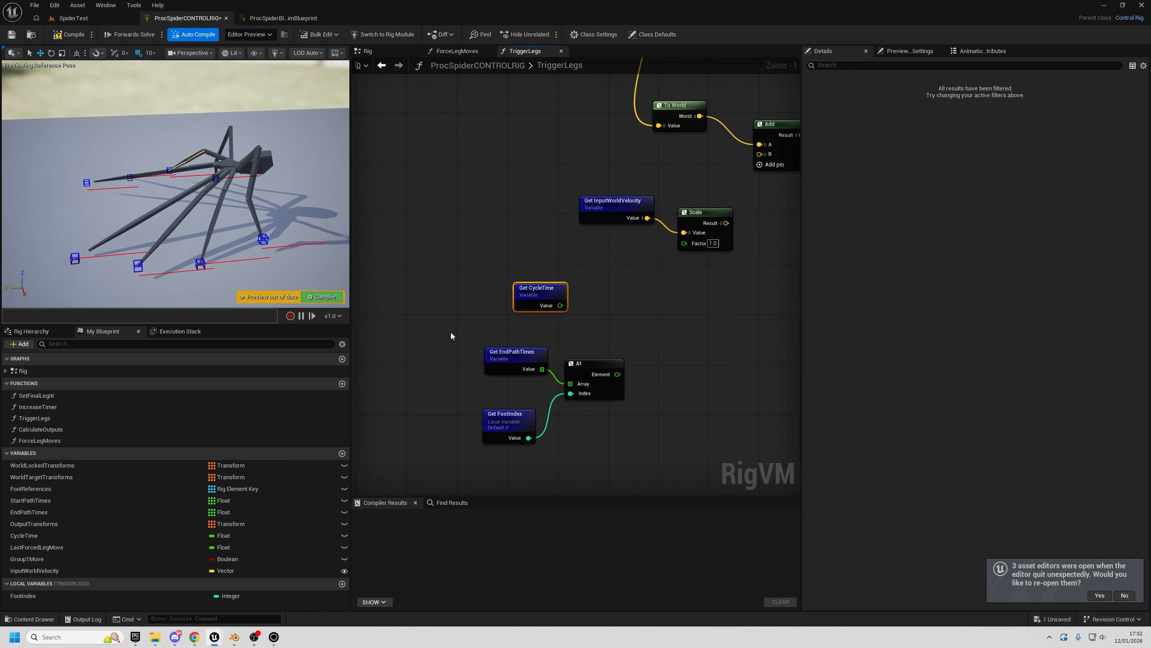
- Examine the existing trigger path nodes that set the path times from CycleTime
{"action": "right_click_drag", "start_coordinate": [620, 294], "coordinate": [619, 409]}
{"action": "scroll", "coordinate": [588, 268], "scroll_direction": "down", "scroll_amount": 4}
{"action": "right_click_drag", "start_coordinate": [399, 283], "coordinate": [703, 416]}
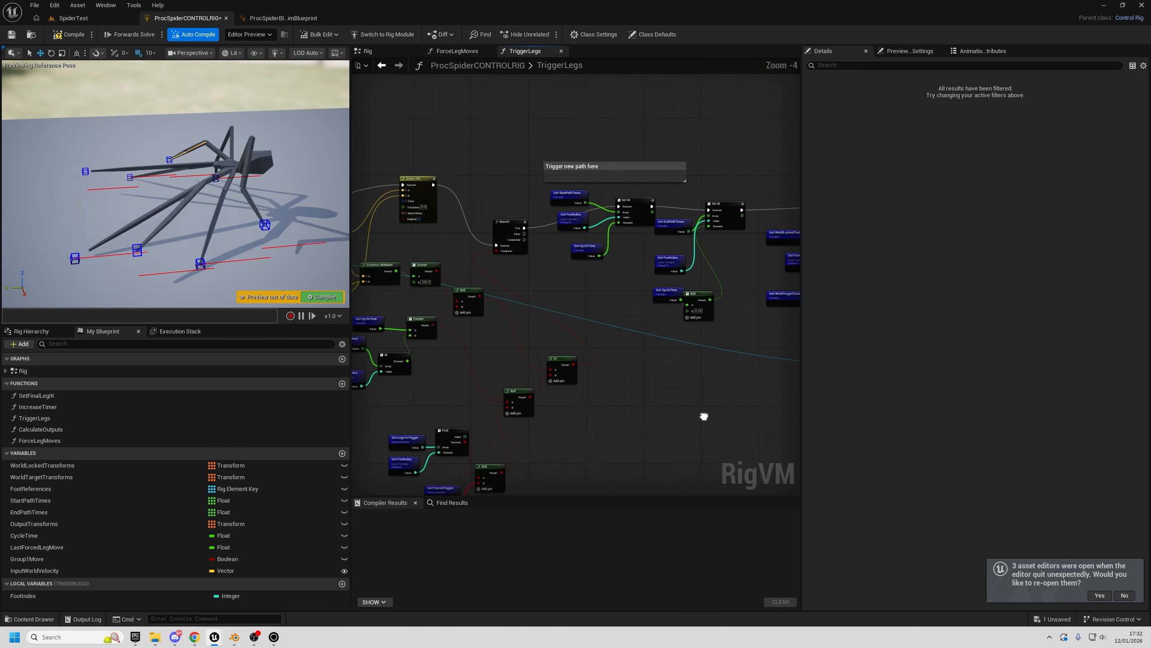
{"action": "scroll", "coordinate": [675, 215], "scroll_direction": "up", "scroll_amount": 5}
{"action": "right_click_drag", "start_coordinate": [621, 440], "coordinate": [565, 145]}
{"action": "scroll", "coordinate": [598, 422], "scroll_direction": "down", "scroll_amount": 3}
{"action": "scroll", "coordinate": [616, 270], "scroll_direction": "up", "scroll_amount": 3}
{"action": "right_click_drag", "start_coordinate": [707, 492], "coordinate": [628, 408]}
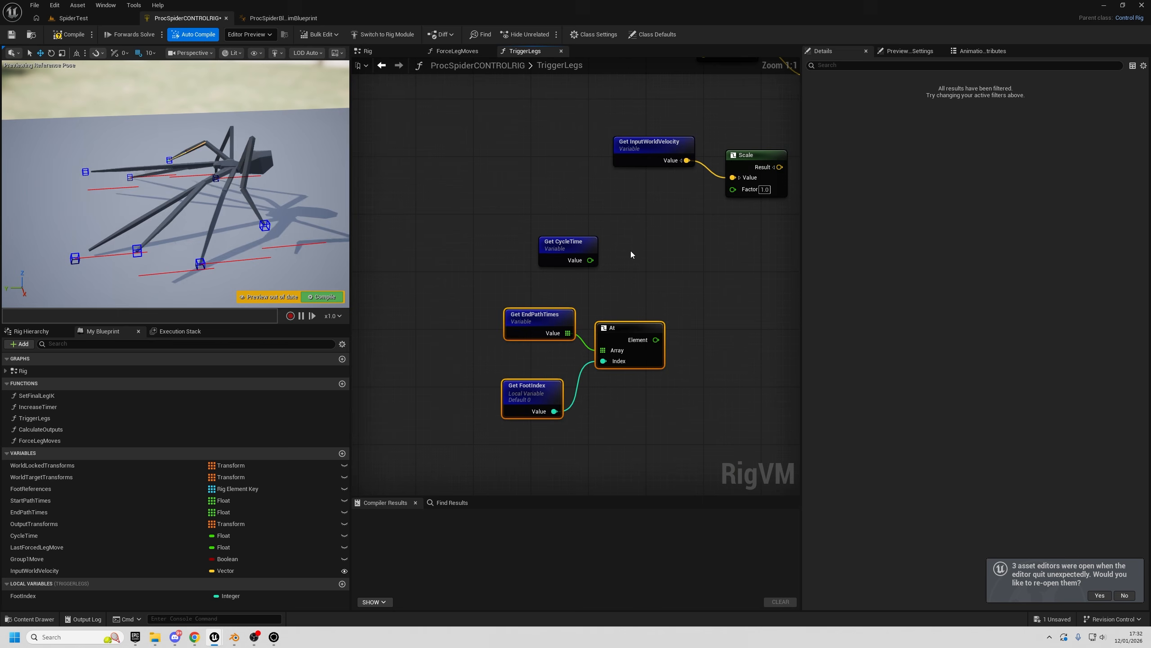
- Create a Subtract node that takes the EndPathTimes At node's element as input A
{"action": "right_click_drag", "start_coordinate": [632, 255], "coordinate": [607, 338]}
{"action": "left_click", "coordinate": [546, 334]}
{"action": "left_click_drag", "start_coordinate": [546, 330], "coordinate": [582, 330]}
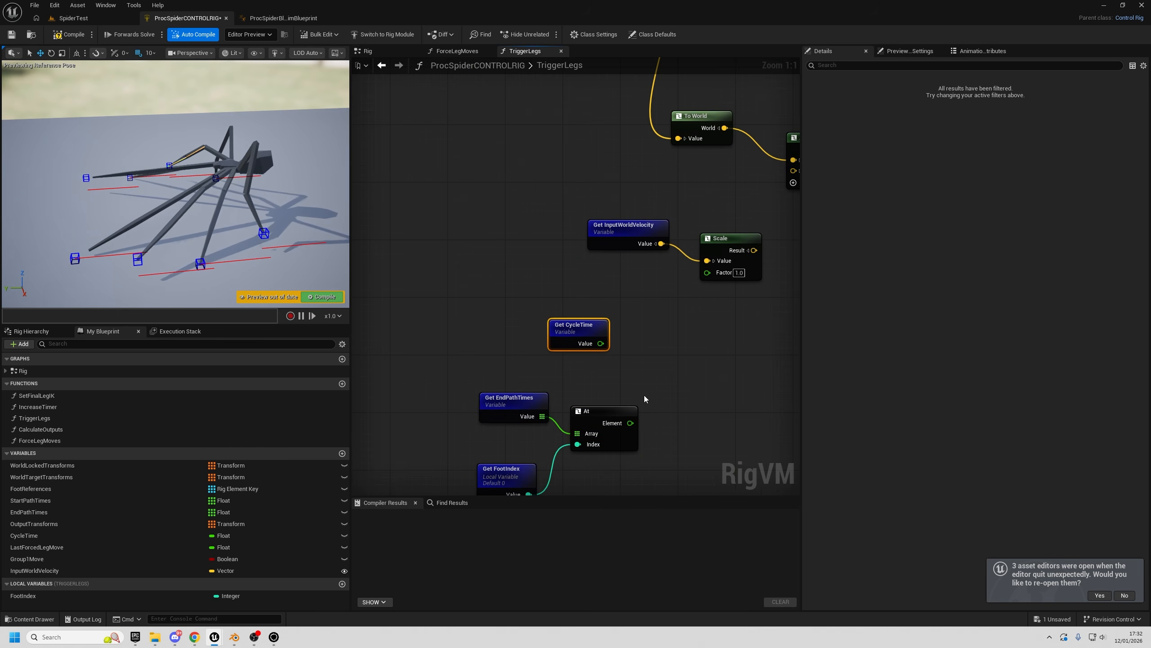
{"action": "right_click_drag", "start_coordinate": [634, 399], "coordinate": [589, 330]}
{"action": "left_click_drag", "start_coordinate": [394, 322], "coordinate": [570, 404]}
{"action": "left_click_drag", "start_coordinate": [553, 346], "coordinate": [573, 385]}
{"action": "type", "text": "-"}
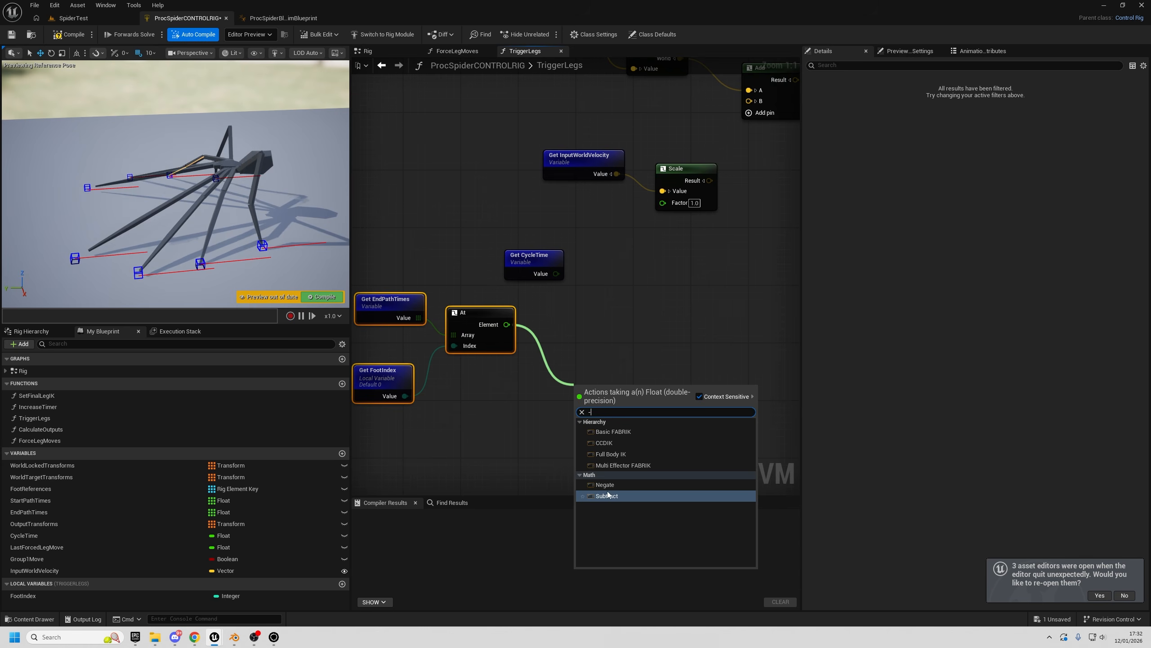
{"action": "left_click", "coordinate": [607, 496]}
- Move Get CycleTime below the EndPathTimes lookup and connect its value to input B of the Subtract node
{"action": "left_click_drag", "start_coordinate": [532, 256], "coordinate": [570, 351]}
{"action": "right_click_drag", "start_coordinate": [575, 328], "coordinate": [687, 267]}
{"action": "left_click_drag", "start_coordinate": [612, 353], "coordinate": [599, 368]}
{"action": "right_click_drag", "start_coordinate": [581, 339], "coordinate": [527, 404]}
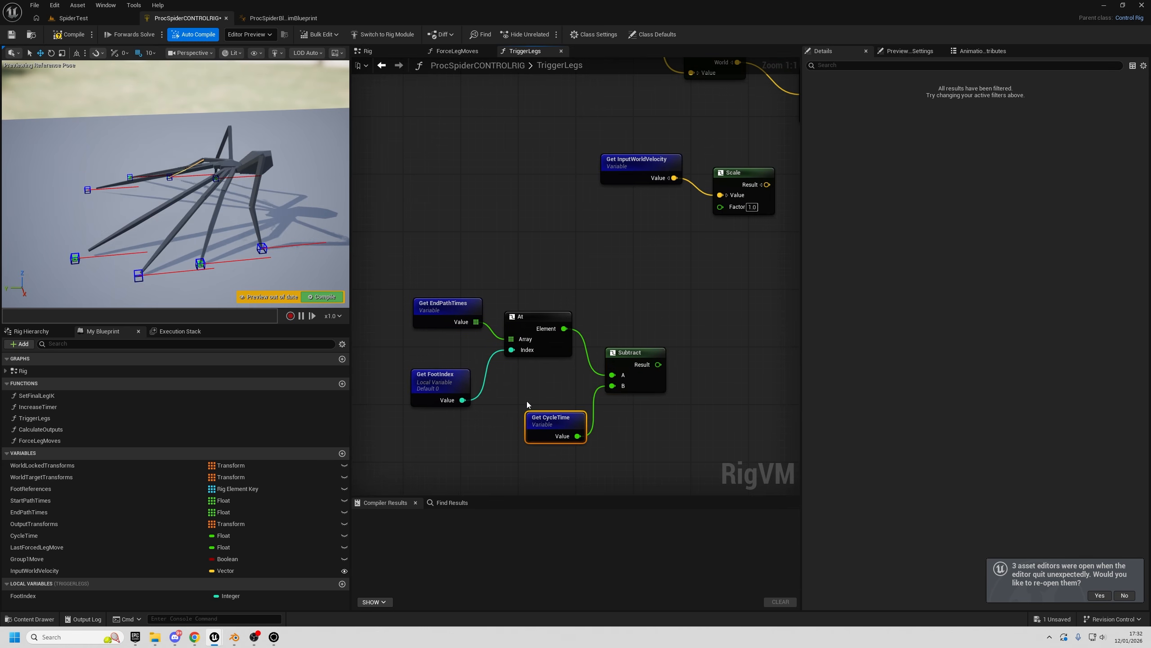
{"action": "right_click_drag", "start_coordinate": [659, 358], "coordinate": [600, 385]}
{"action": "right_click_drag", "start_coordinate": [593, 337], "coordinate": [617, 332]}
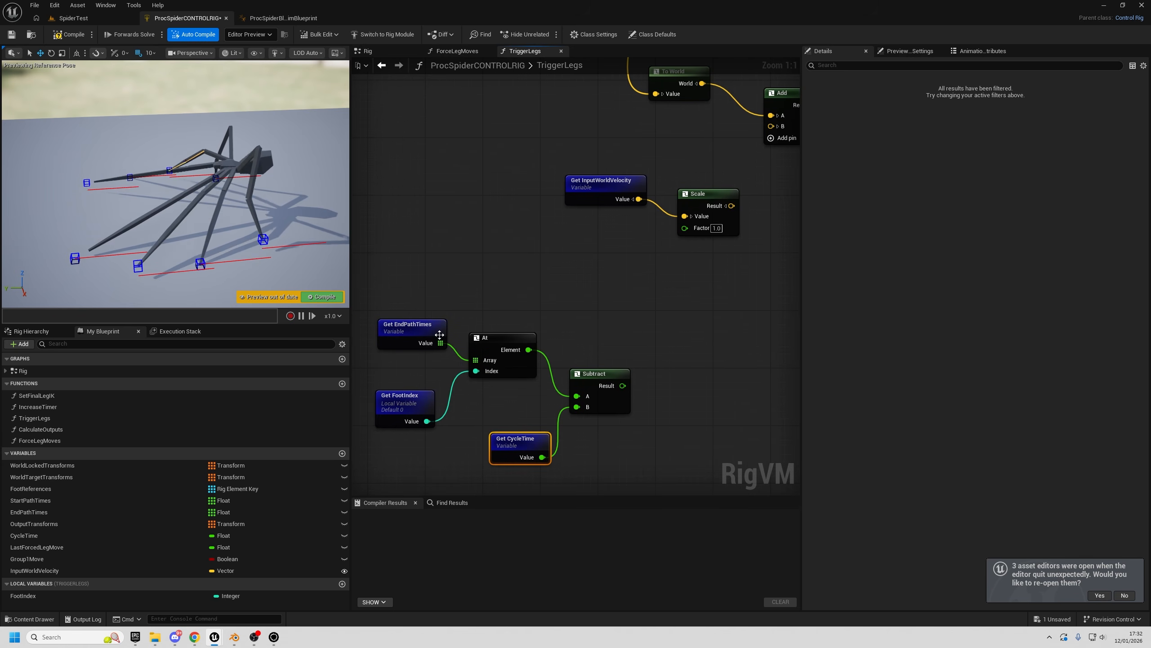
- Feed the Subtract node's result into the factor of the InputWorldVelocity Scale node
{"action": "left_click", "coordinate": [698, 194]}
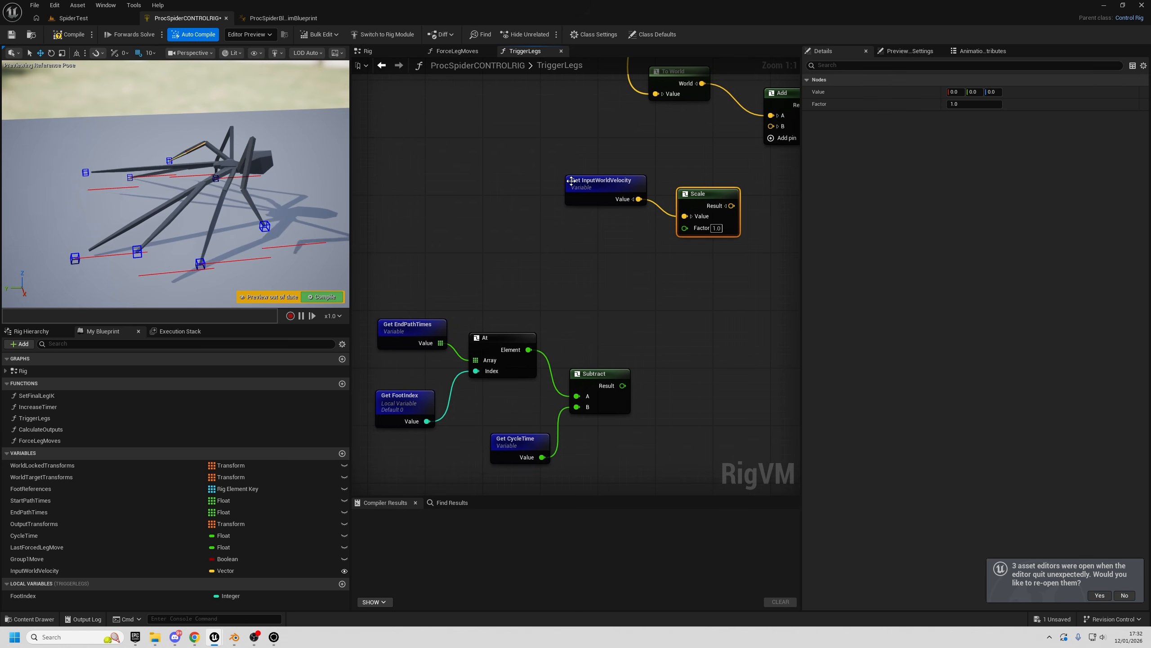
{"action": "left_click", "coordinate": [572, 180]}
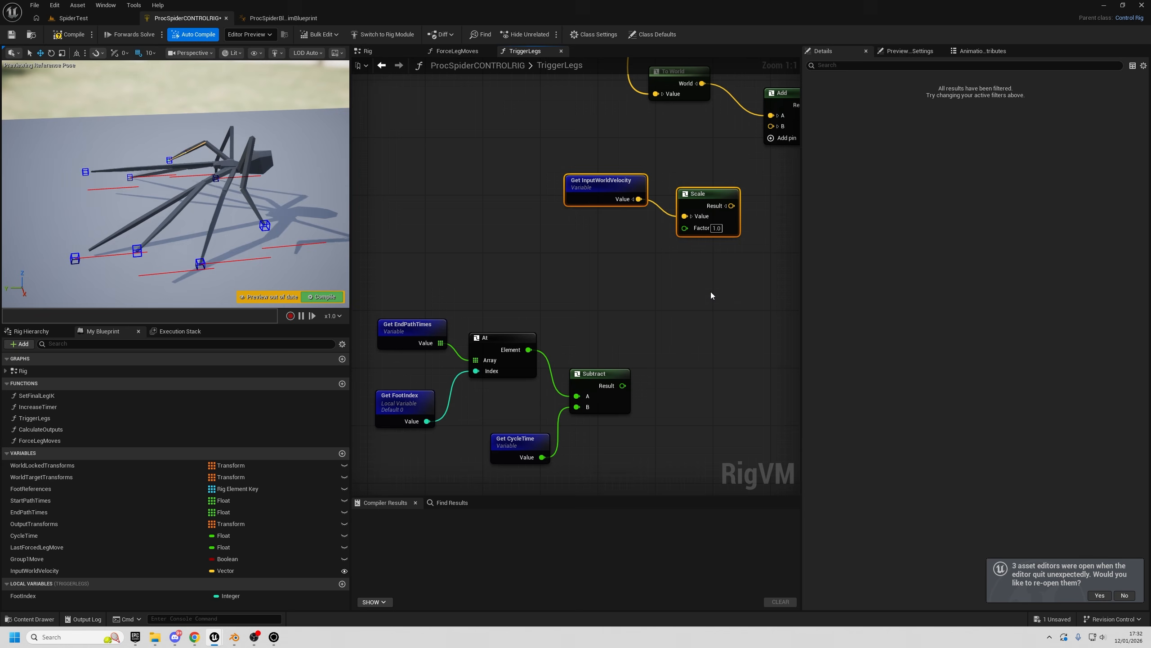
{"action": "left_click", "coordinate": [608, 379]}
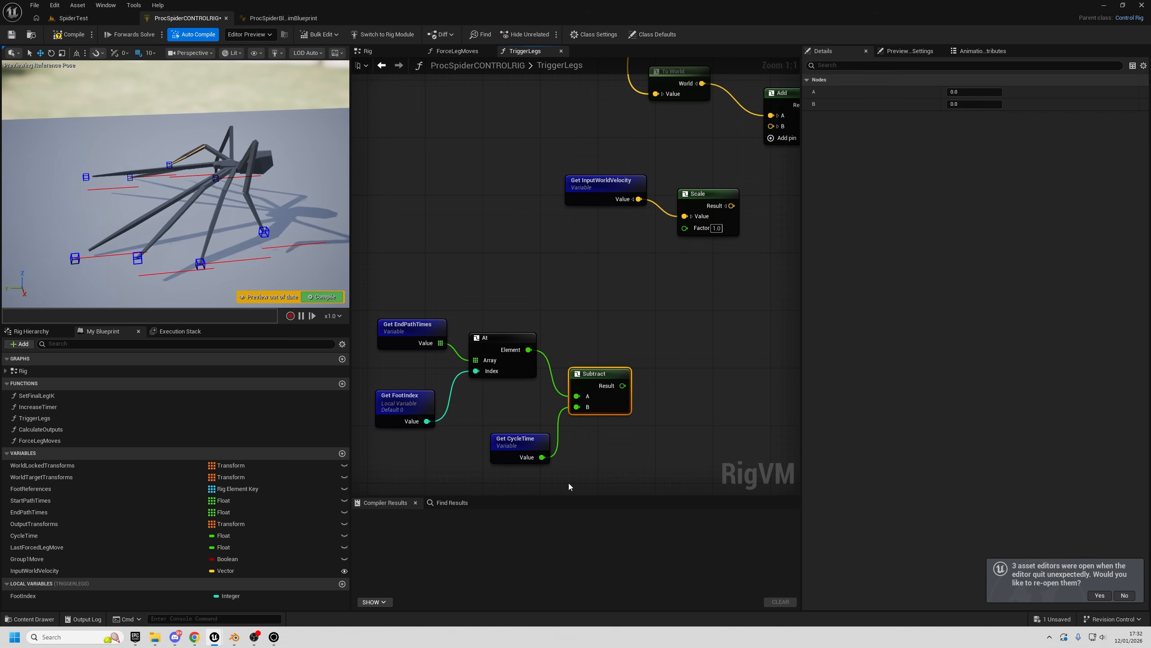
{"action": "left_click", "coordinate": [605, 390]}
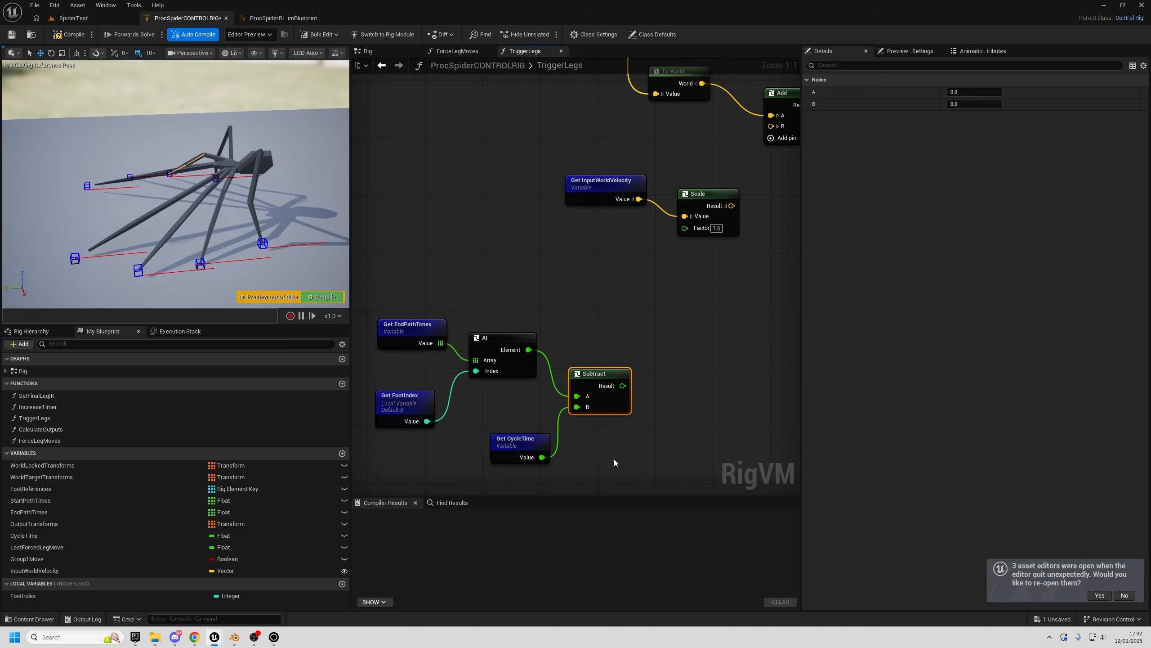
{"action": "right_click_drag", "start_coordinate": [647, 265], "coordinate": [622, 305]}
{"action": "left_click_drag", "start_coordinate": [597, 279], "coordinate": [595, 283]}
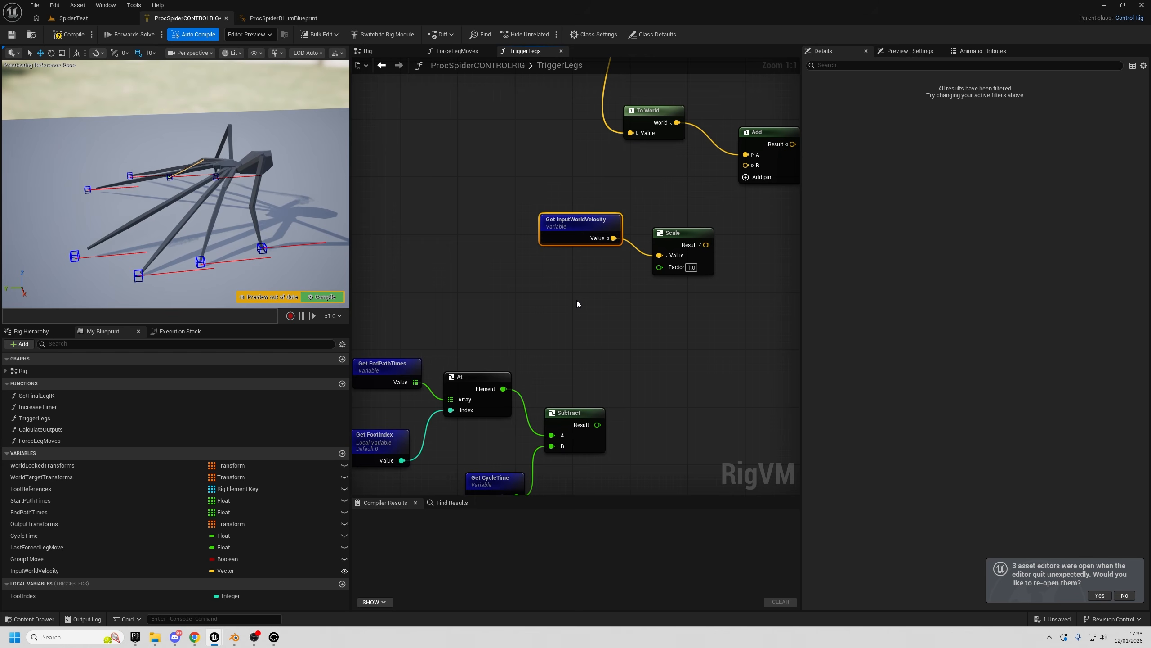
{"action": "left_click_drag", "start_coordinate": [598, 424], "coordinate": [659, 267]}
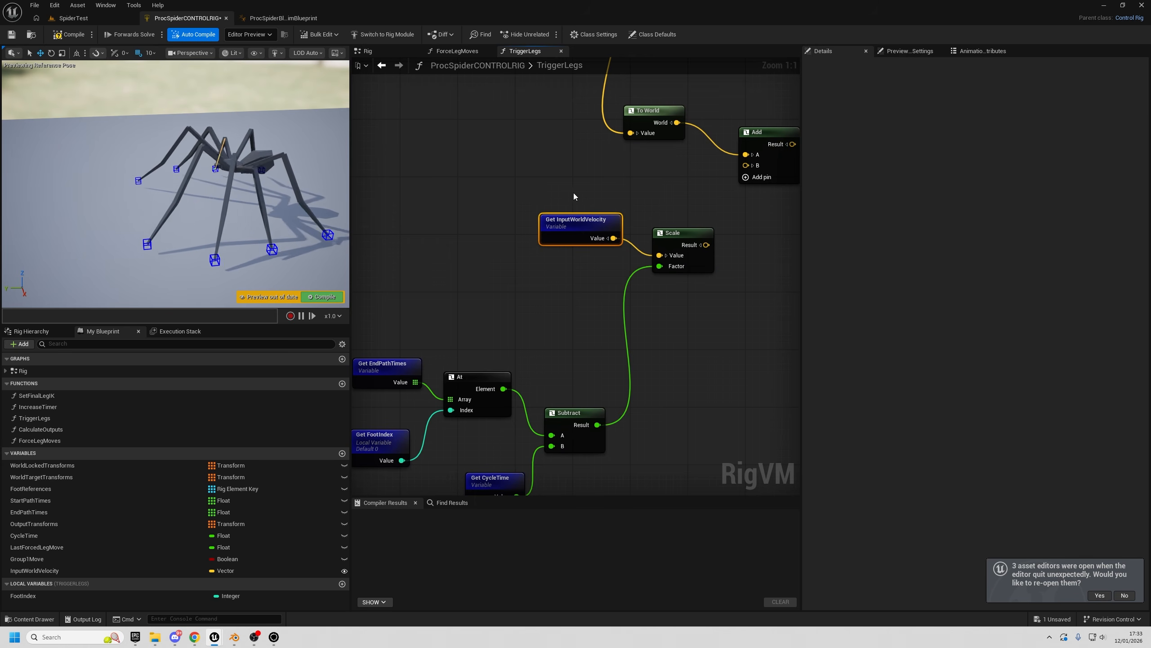
- Move Get InputWorldVelocity and Scale closer to the time nodes and connect the Scale result to input B of the lower Add node
{"action": "left_click_drag", "start_coordinate": [574, 186], "coordinate": [644, 279]}
{"action": "right_click_drag", "start_coordinate": [749, 281], "coordinate": [687, 319]}
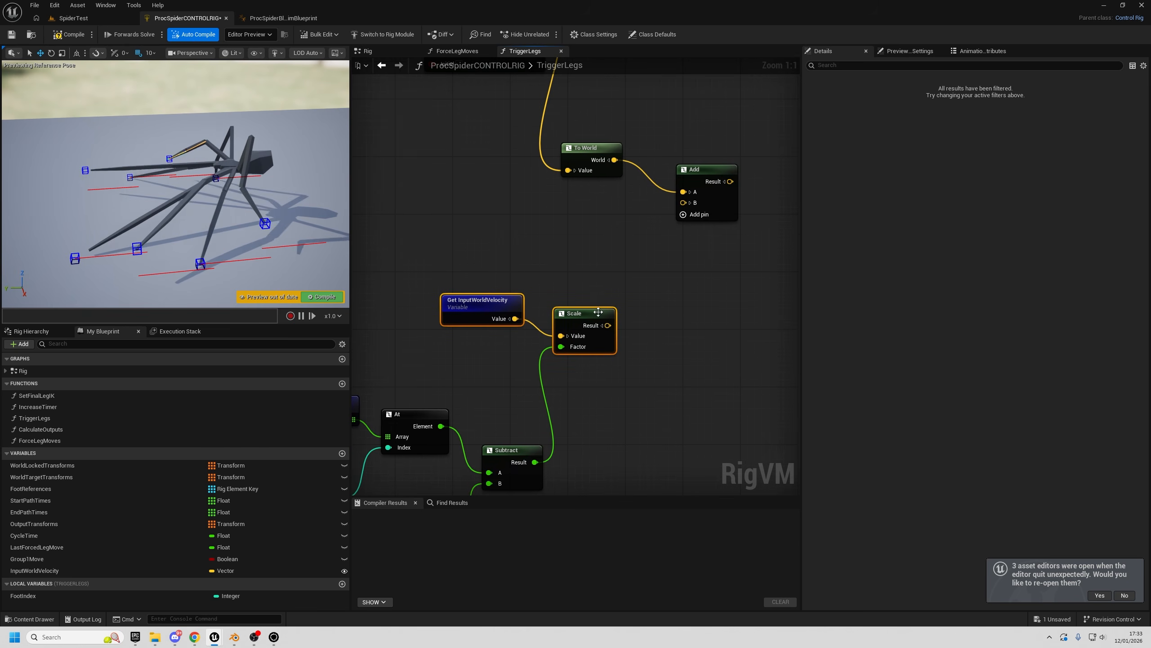
{"action": "left_click_drag", "start_coordinate": [610, 326], "coordinate": [683, 203]}
{"action": "right_click_drag", "start_coordinate": [684, 203], "coordinate": [625, 326]}
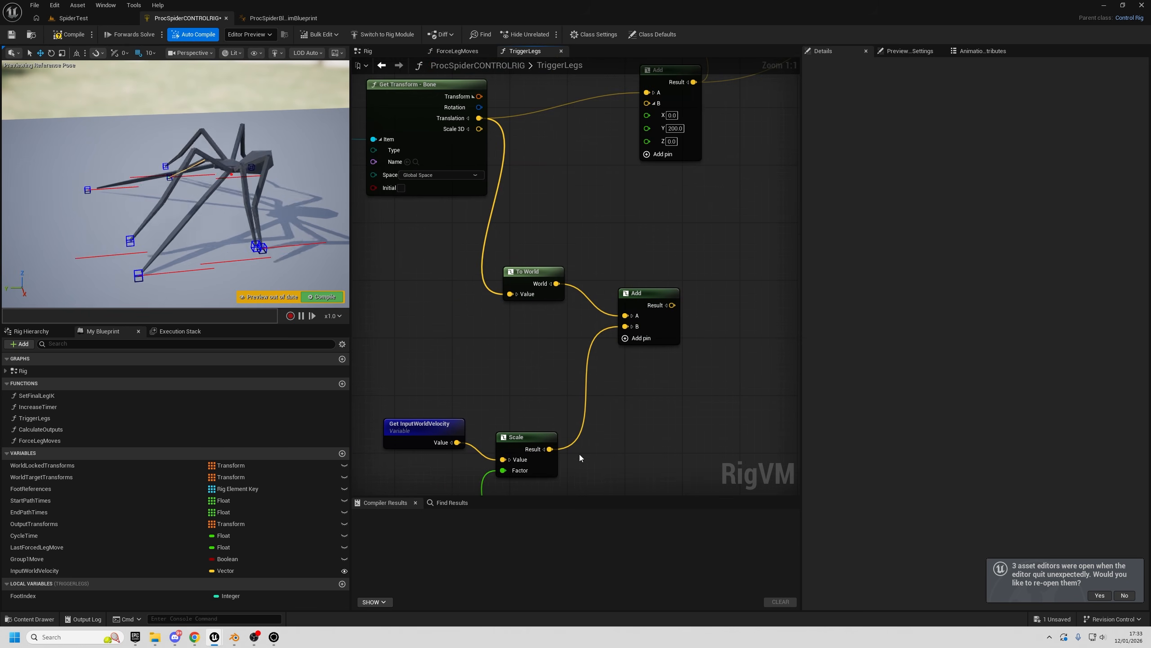
- Convert the lower Add node's result with a new From World node and feed its output into input B of the upper Add node
{"action": "left_click", "coordinate": [547, 290]}
{"action": "scroll", "coordinate": [563, 414], "scroll_direction": "down", "scroll_amount": 1}
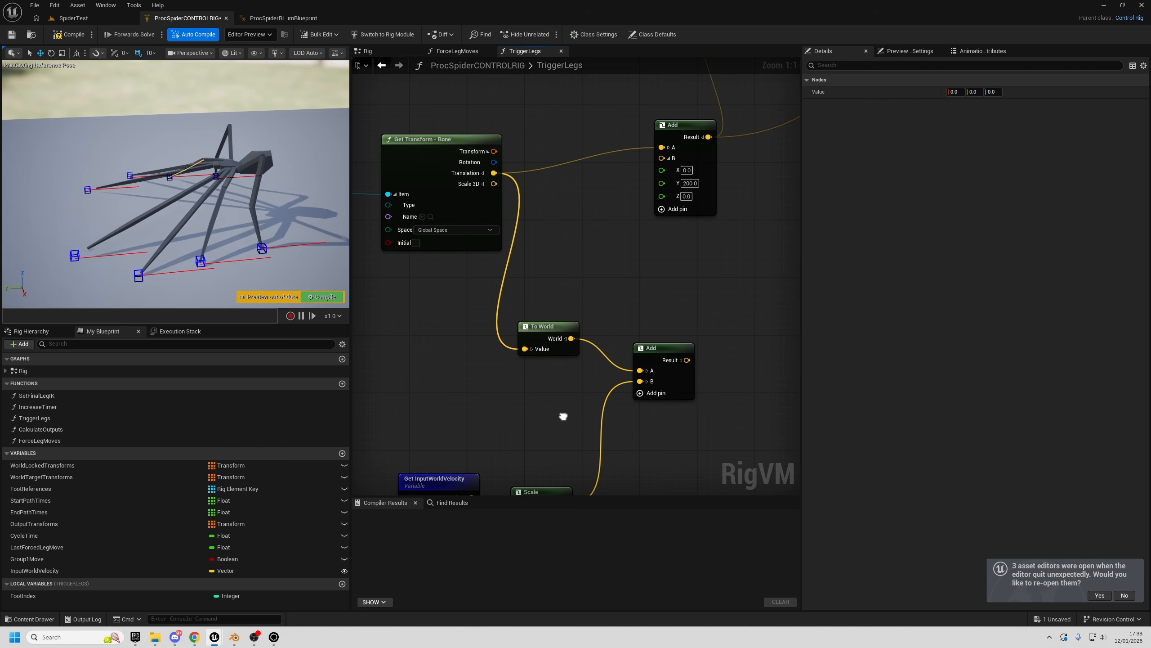
{"action": "left_click_drag", "start_coordinate": [665, 356], "coordinate": [684, 285]}
{"action": "right_click_drag", "start_coordinate": [528, 292], "coordinate": [558, 196]}
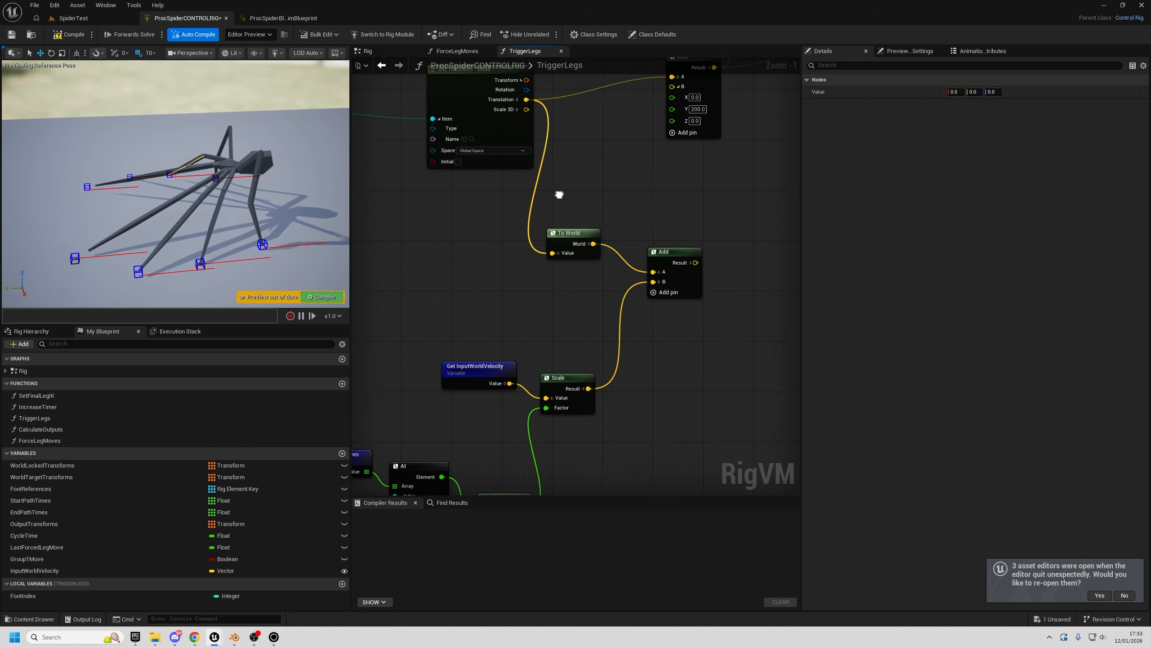
{"action": "left_click_drag", "start_coordinate": [558, 196], "coordinate": [680, 380]}
{"action": "right_click_drag", "start_coordinate": [707, 308], "coordinate": [614, 359]}
{"action": "left_click", "coordinate": [619, 356]}
{"action": "left_click_drag", "start_coordinate": [598, 313], "coordinate": [602, 234]}
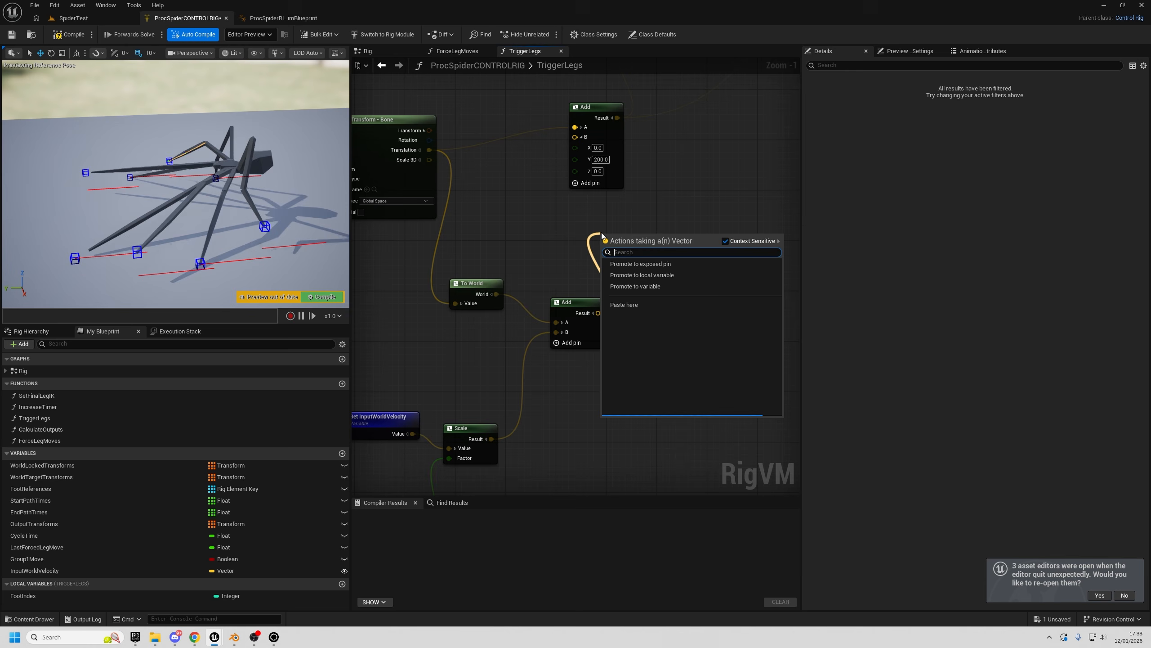
{"action": "type", "text": "from wor"}
{"action": "key", "text": "Return"}
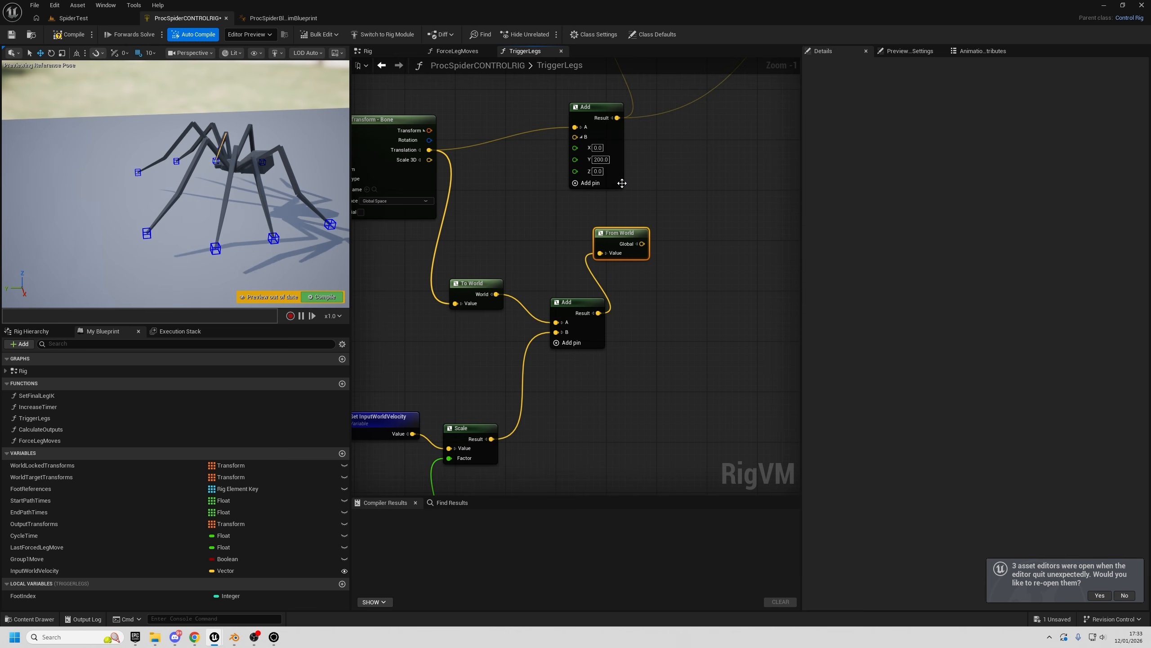
{"action": "left_click_drag", "start_coordinate": [642, 244], "coordinate": [575, 137]}
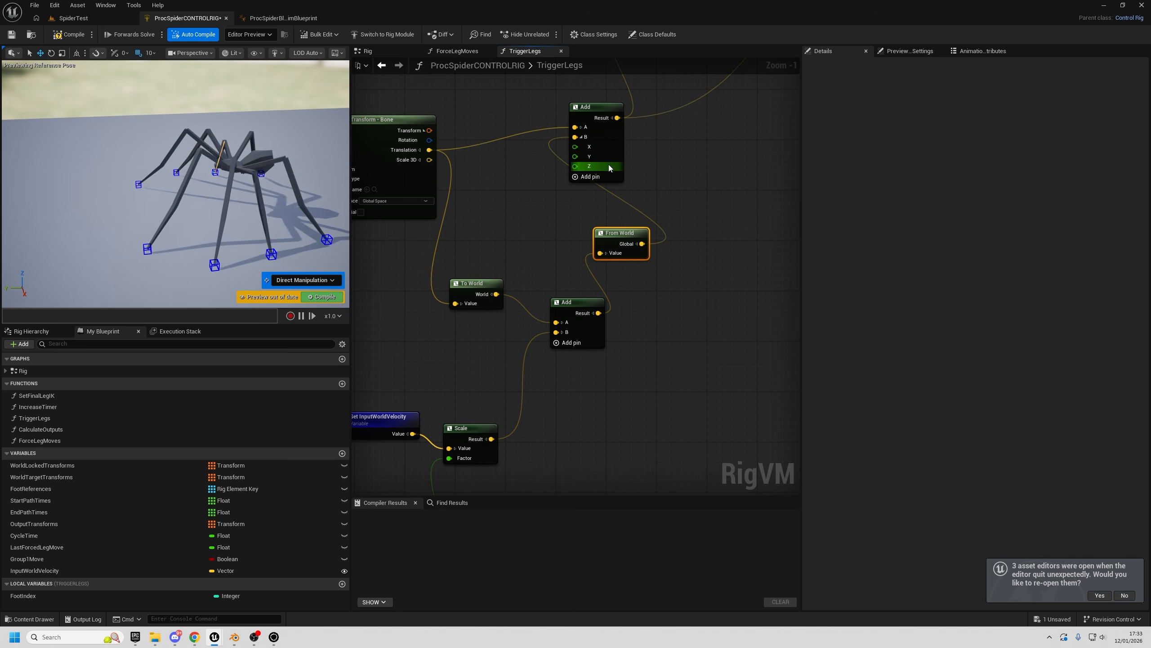
- Move the Get Transform - Bone node in the TriggerLegs graph slightly farther from the upper Add node
{"action": "right_click_drag", "start_coordinate": [291, 213], "coordinate": [254, 267]}
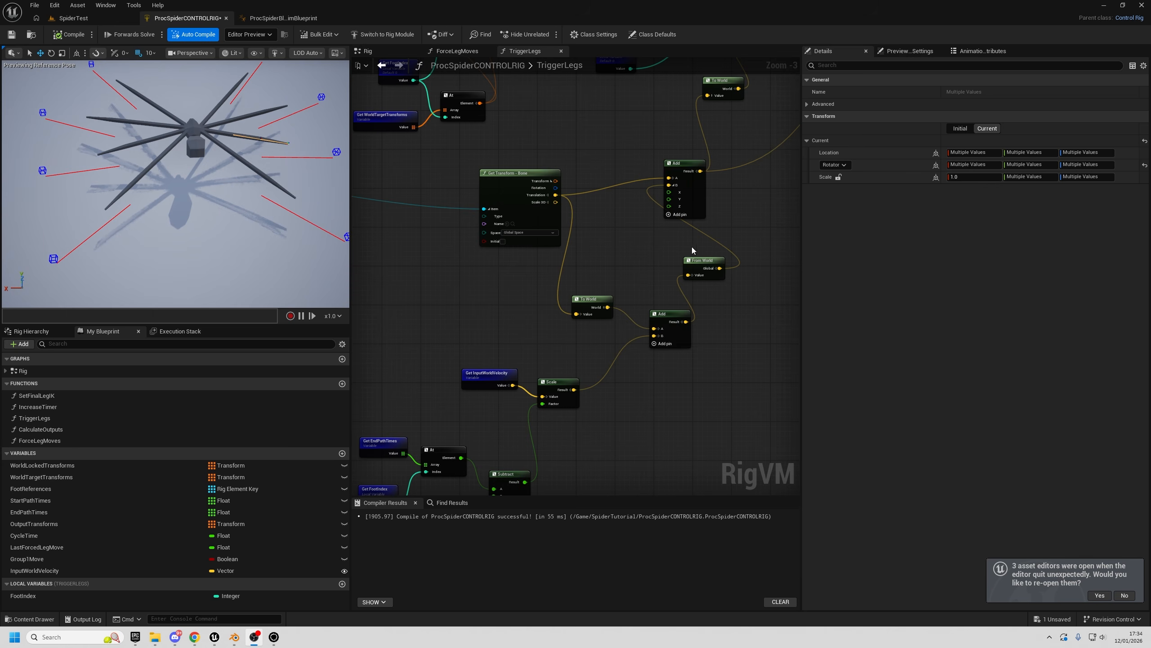
{"action": "right_click_drag", "start_coordinate": [590, 186], "coordinate": [617, 210]}
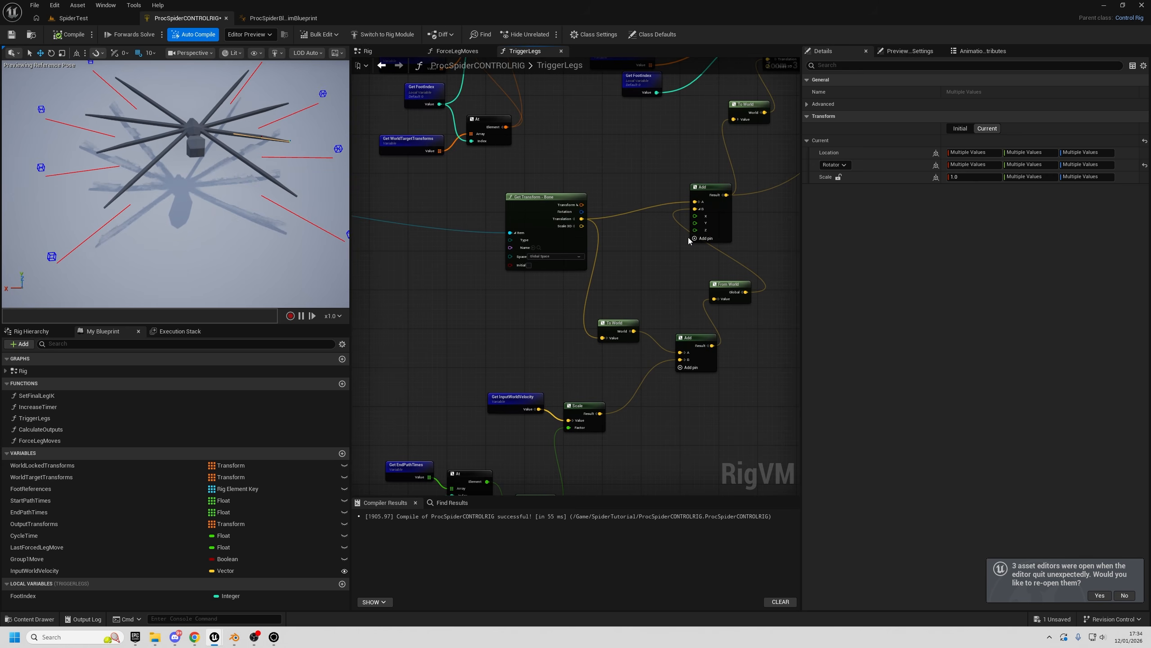
{"action": "right_click_drag", "start_coordinate": [689, 241], "coordinate": [685, 277]}
{"action": "left_click", "coordinate": [539, 298]}
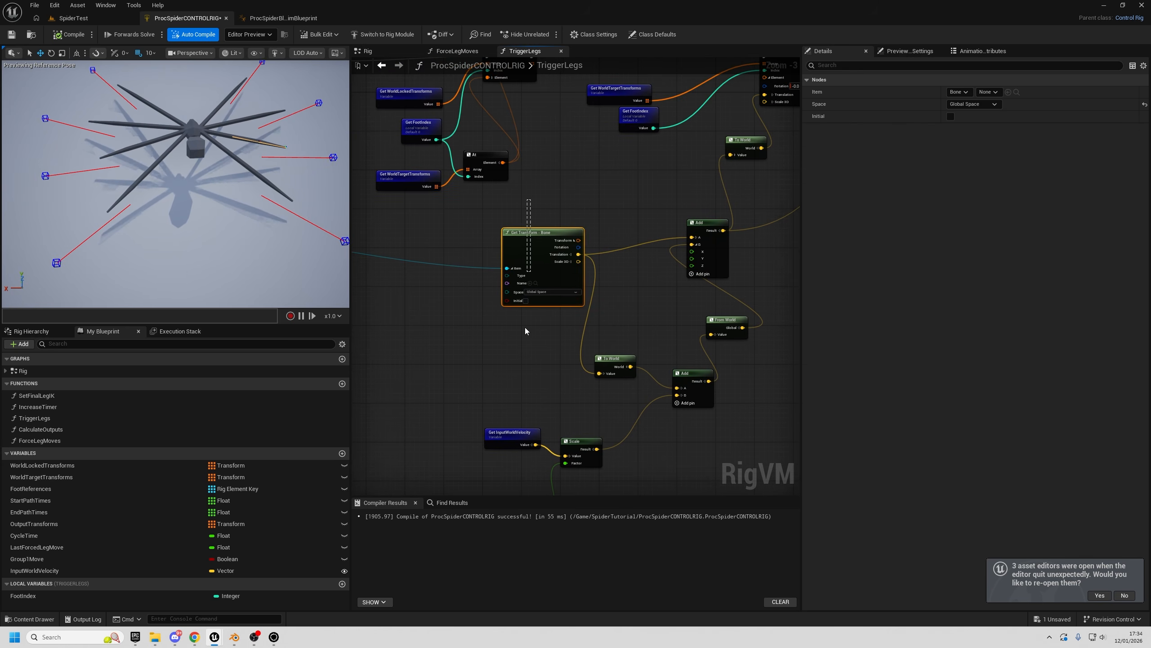
{"action": "left_click_drag", "start_coordinate": [514, 243], "coordinate": [485, 243]}
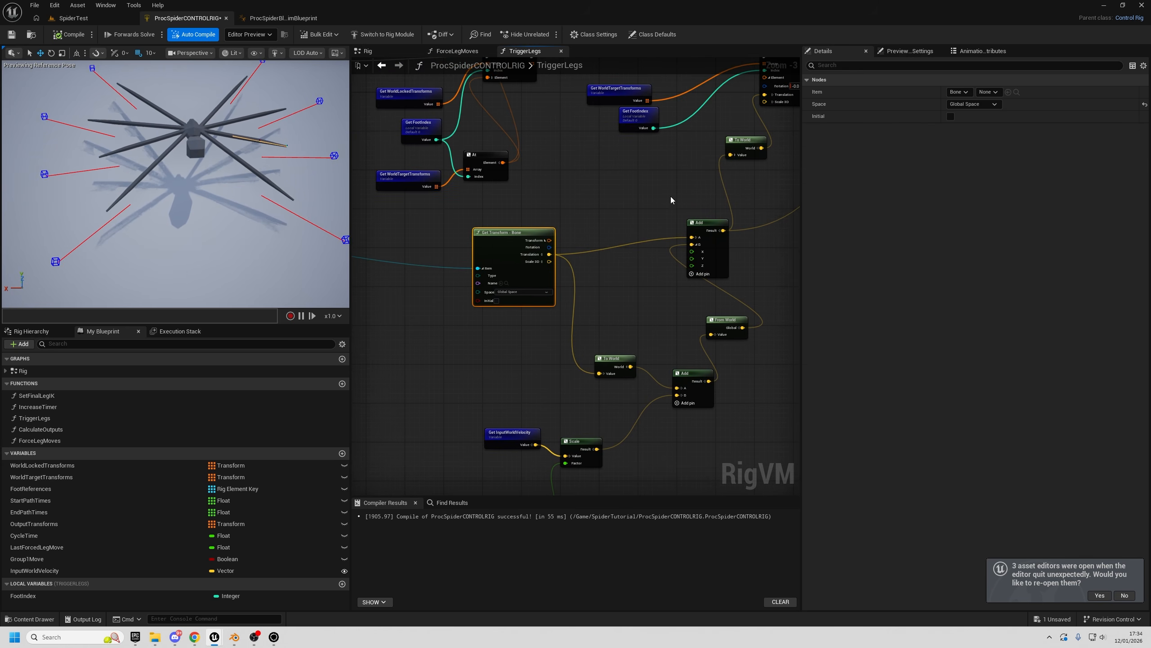
- Transfer the upper Add node's result links to the From World node's Global output, and space the two nodes apart
{"action": "right_click_drag", "start_coordinate": [616, 346], "coordinate": [610, 266]}
{"action": "right_click_drag", "start_coordinate": [662, 329], "coordinate": [579, 410]}
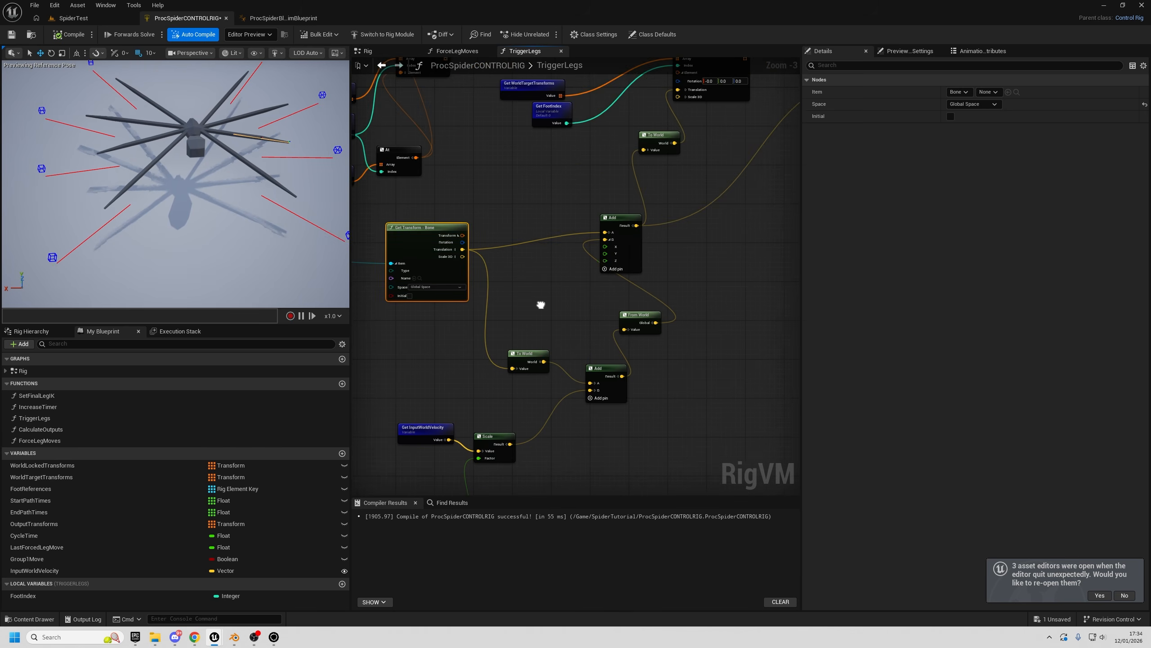
{"action": "left_click", "coordinate": [640, 325]}
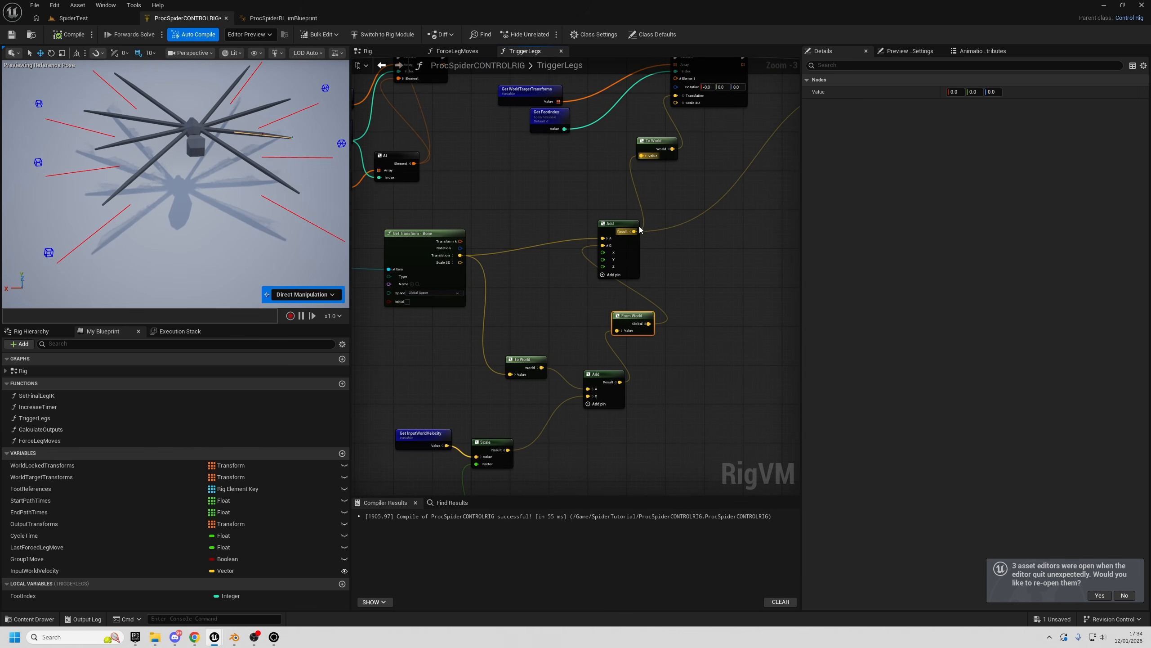
{"action": "right_click_drag", "start_coordinate": [640, 229], "coordinate": [501, 313]}
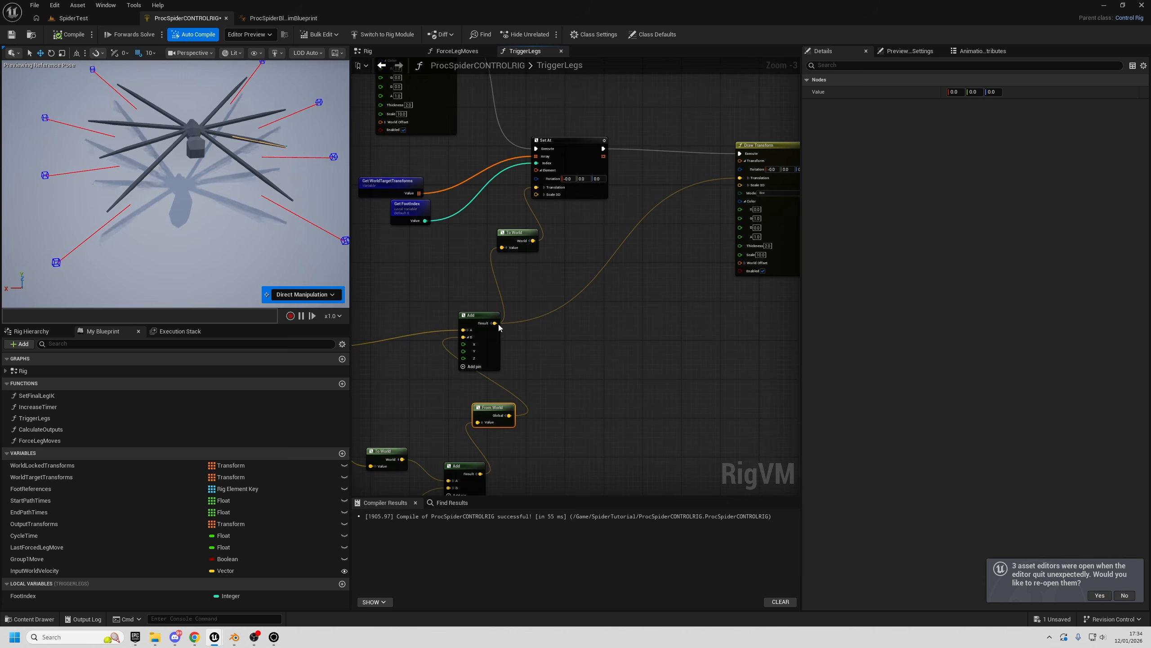
{"action": "mouse_move", "coordinate": [495, 323]}
{"action": "left_mouse_down", "text": "ctrl"}
{"action": "mouse_move", "coordinate": [538, 332]}
{"action": "mouse_move", "coordinate": [517, 424]}
{"action": "mouse_move", "coordinate": [509, 416]}
{"action": "left_mouse_up", "text": "ctrl"}
{"action": "right_click_drag", "start_coordinate": [525, 329], "coordinate": [600, 287]}
{"action": "left_click_drag", "start_coordinate": [550, 270], "coordinate": [511, 295]}
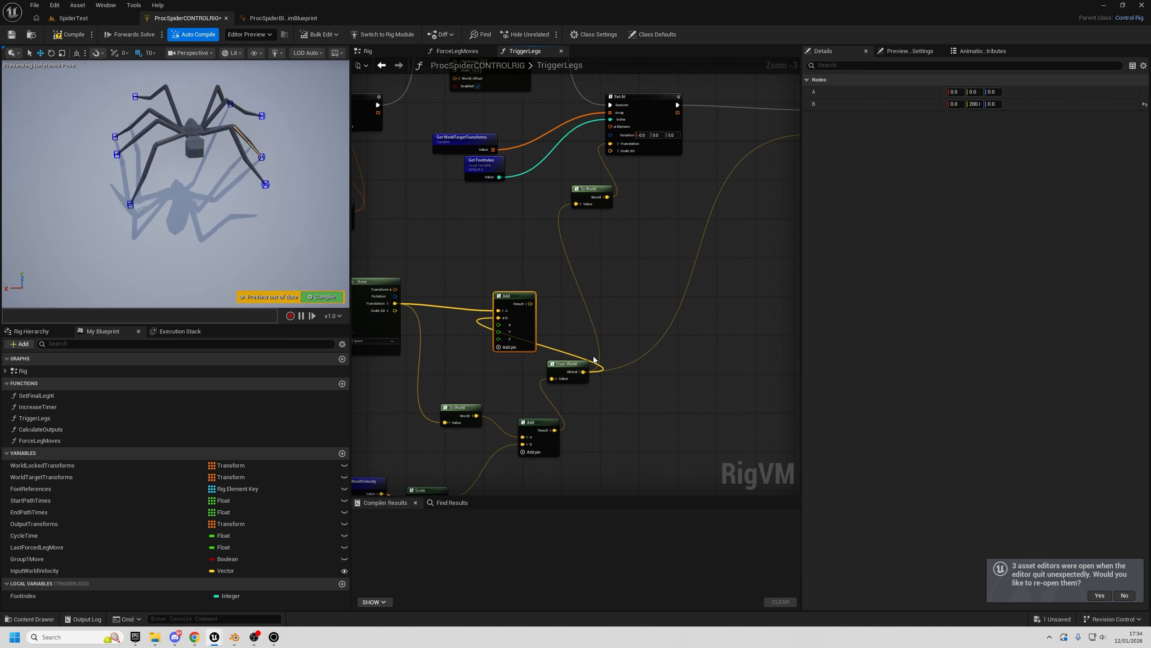
{"action": "right_click_drag", "start_coordinate": [572, 323], "coordinate": [585, 260]}
{"action": "left_click_drag", "start_coordinate": [586, 261], "coordinate": [627, 314]}
{"action": "right_click_drag", "start_coordinate": [626, 314], "coordinate": [589, 403]}
{"action": "left_click_drag", "start_coordinate": [543, 362], "coordinate": [566, 387]}
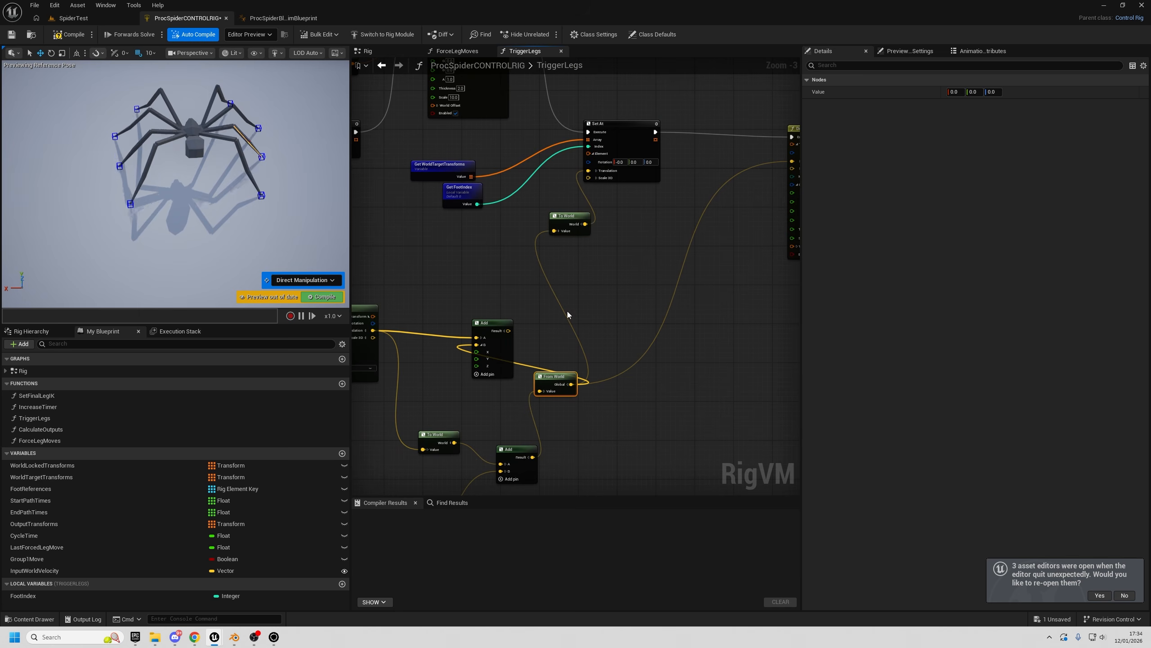
- Examine the From World node's links to the To World and Draw Transform nodes and the chain feeding it
{"action": "right_click_drag", "start_coordinate": [623, 280], "coordinate": [580, 291]}
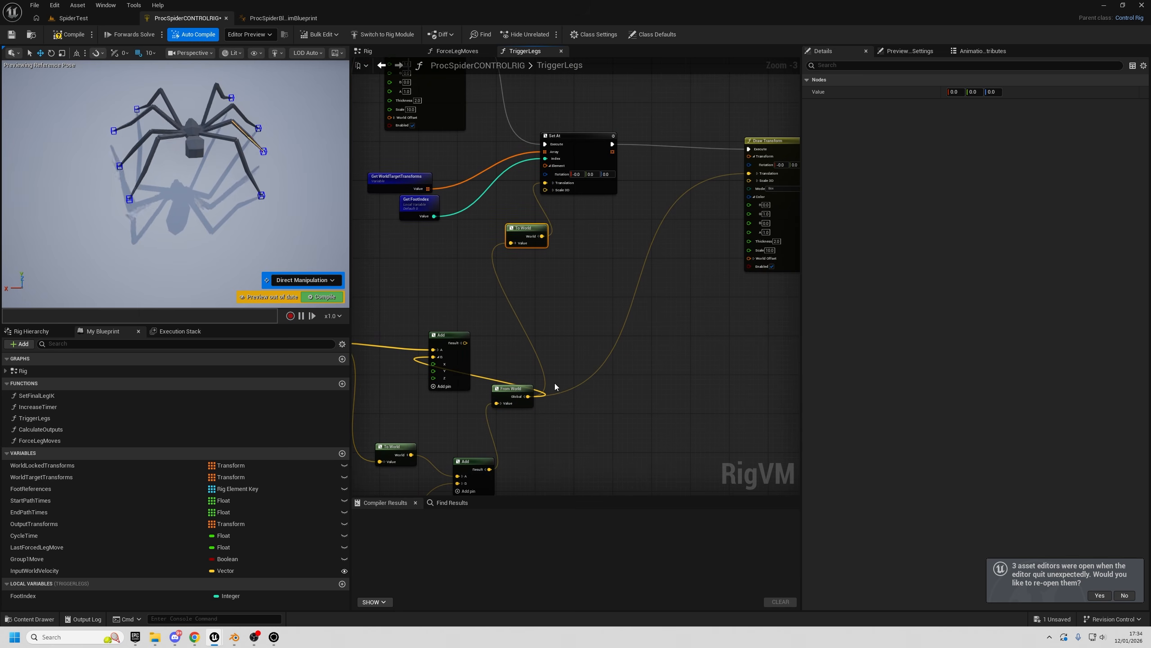
{"action": "right_click_drag", "start_coordinate": [555, 387], "coordinate": [470, 415]}
{"action": "left_click", "coordinate": [666, 168]}
{"action": "right_click_drag", "start_coordinate": [595, 358], "coordinate": [710, 329]}
{"action": "right_click_drag", "start_coordinate": [571, 344], "coordinate": [614, 304]}
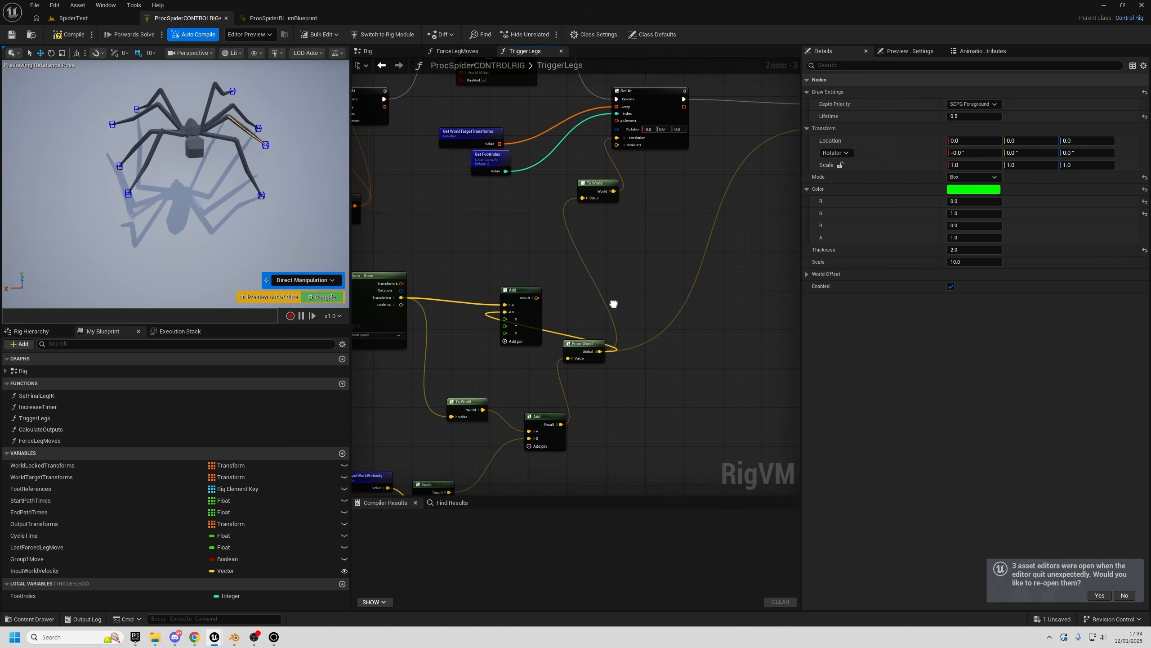
{"action": "mouse_move", "coordinate": [500, 204]}
{"action": "right_mouse_down"}
{"action": "mouse_move", "coordinate": [533, 279]}
{"action": "mouse_move", "coordinate": [673, 203]}
{"action": "mouse_move", "coordinate": [510, 204]}
{"action": "right_mouse_up"}
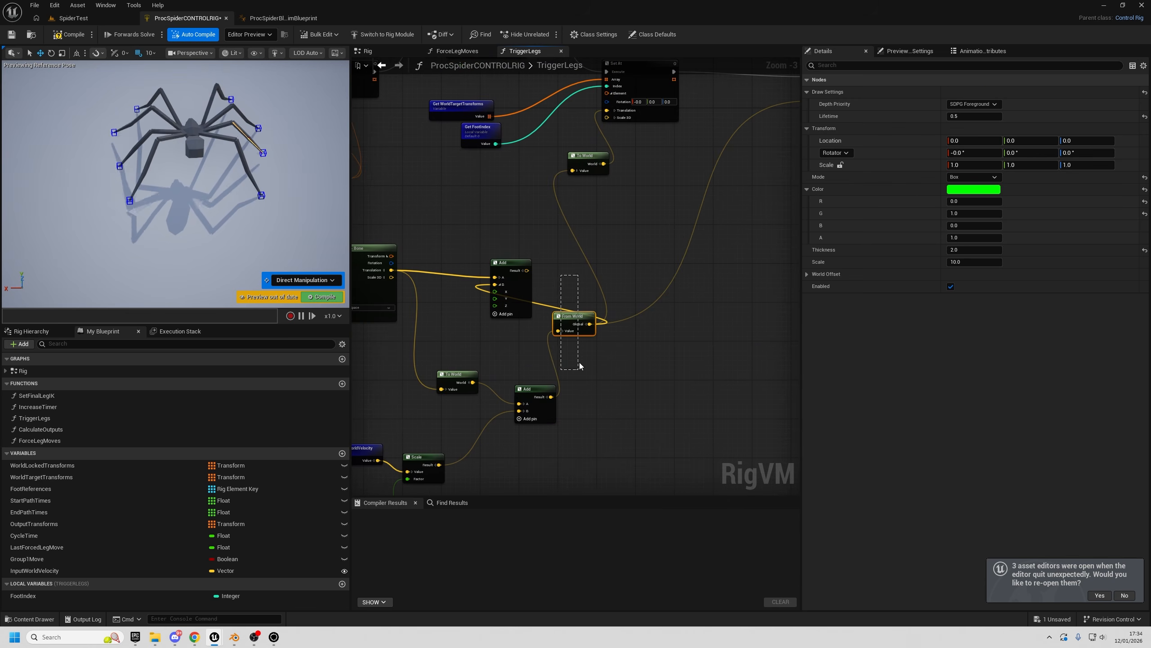
{"action": "left_click_drag", "start_coordinate": [579, 363], "coordinate": [568, 365]}
{"action": "right_click_drag", "start_coordinate": [573, 240], "coordinate": [583, 367]}
{"action": "right_click_drag", "start_coordinate": [640, 293], "coordinate": [658, 254]}
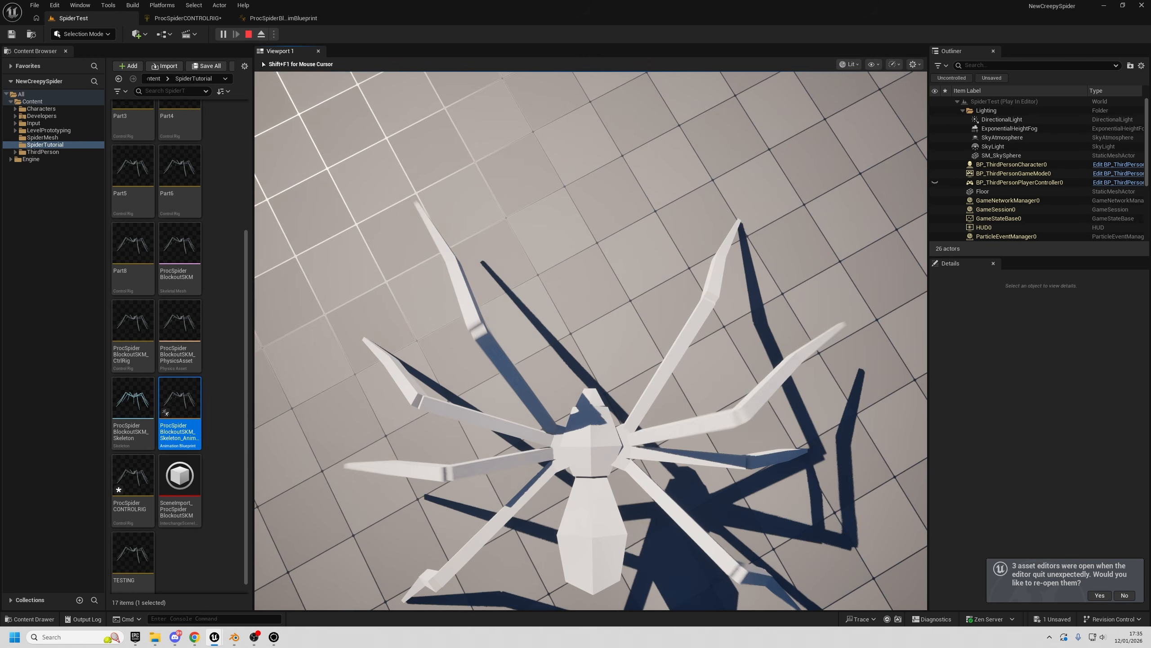
- End the play session, return to the ProcSpiderCONTROLRIG asset and save it
{"action": "key", "text": "Escape"}
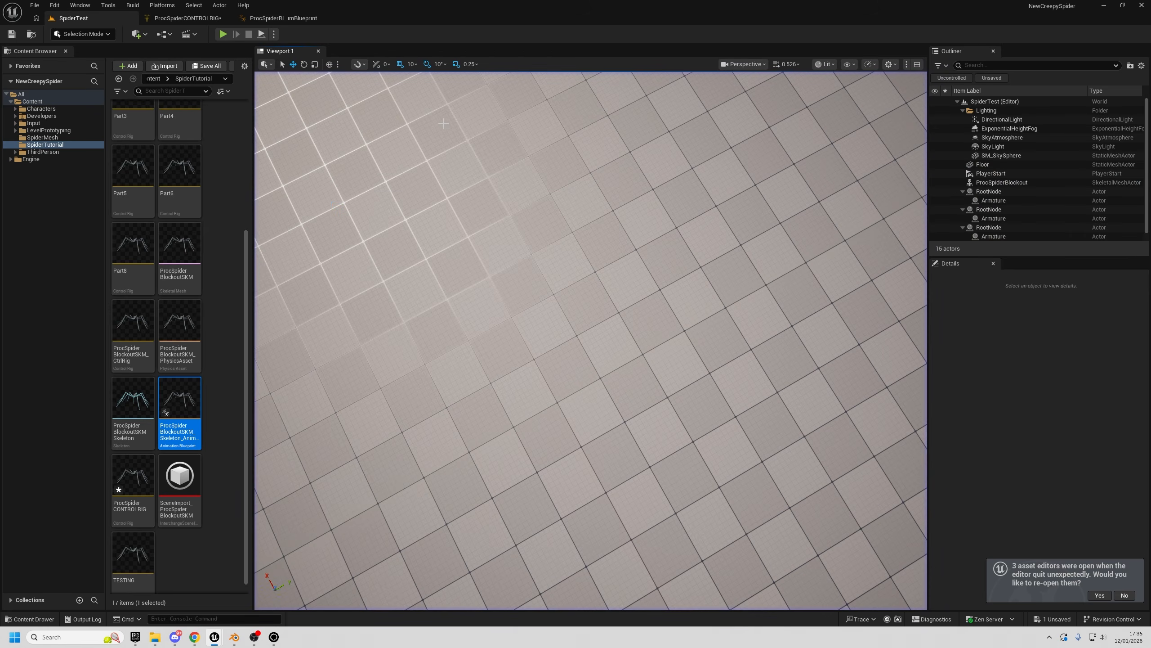
{"action": "left_click", "coordinate": [194, 18]}
{"action": "left_click", "coordinate": [11, 35]}
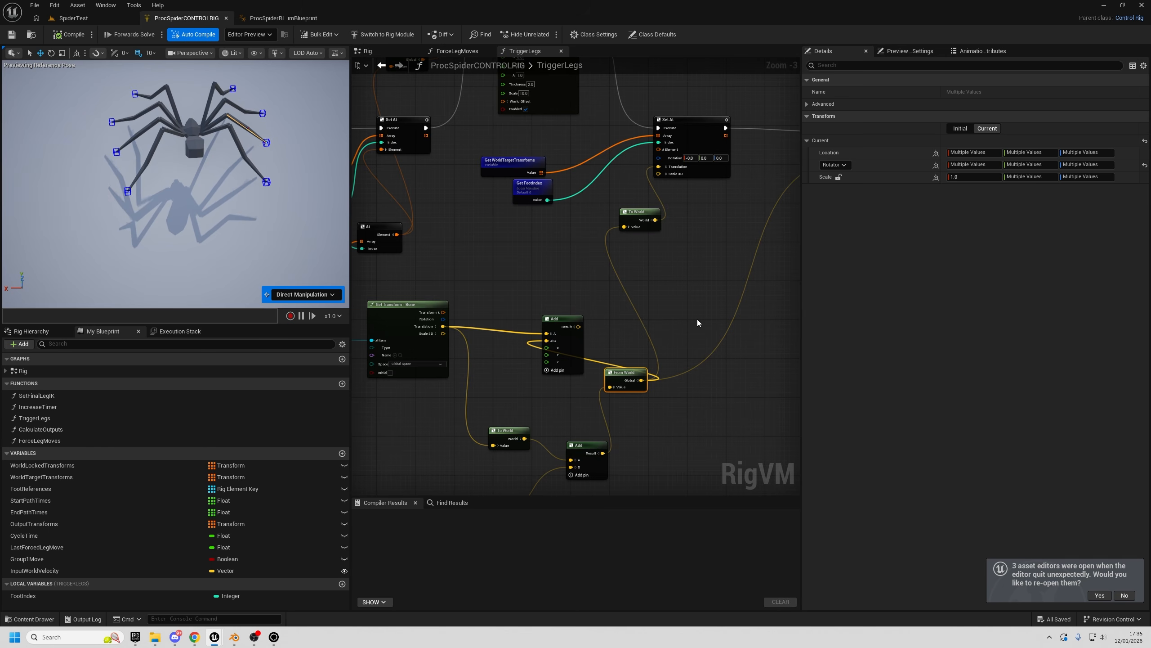
- Delete the leftover Add node whose result no longer feeds anything, beside the Get Transform - Bone node
{"action": "right_click_drag", "start_coordinate": [697, 323], "coordinate": [659, 188]}
{"action": "right_click_drag", "start_coordinate": [551, 310], "coordinate": [641, 264]}
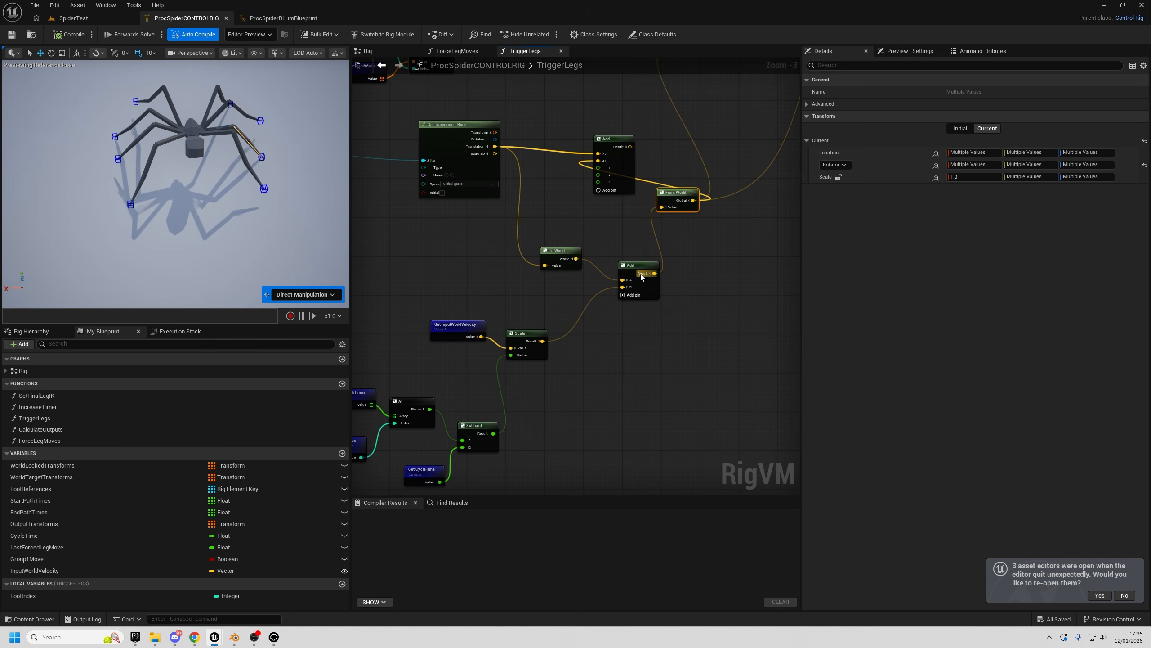
{"action": "left_click_drag", "start_coordinate": [641, 279], "coordinate": [621, 289]}
{"action": "left_click", "coordinate": [674, 202]}
{"action": "right_click_drag", "start_coordinate": [676, 236], "coordinate": [638, 350]}
{"action": "left_click", "coordinate": [579, 277]}
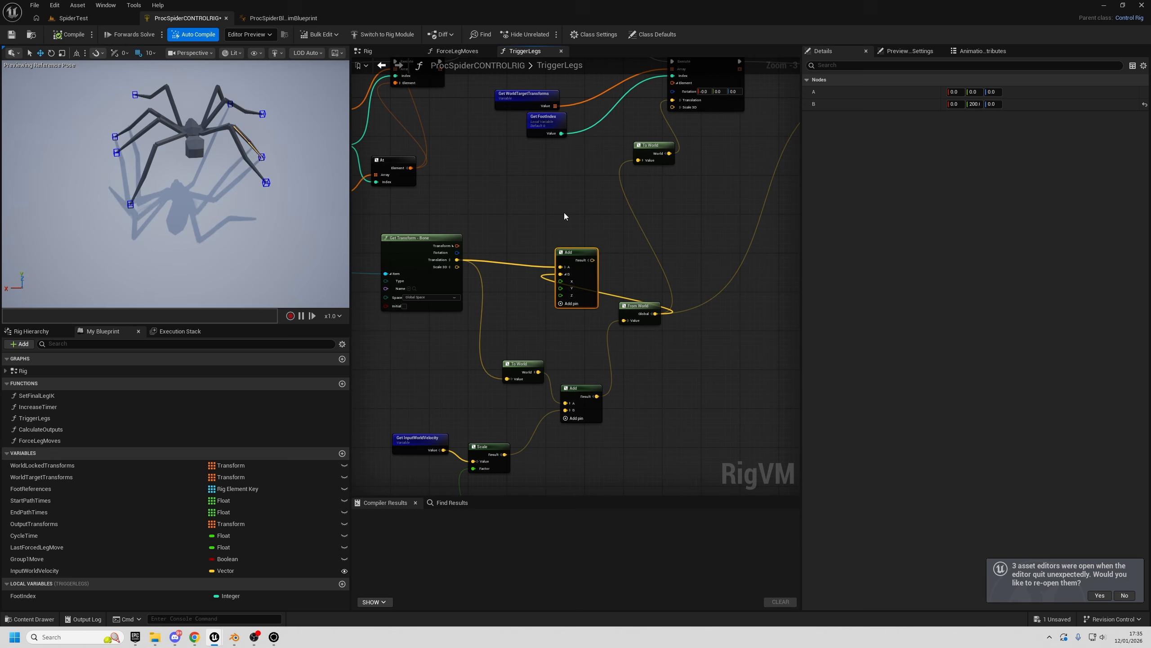
{"action": "key", "text": "Delete"}
- Reposition the From World node and the remaining Add node to tidy the world-space prediction chain
{"action": "left_click_drag", "start_coordinate": [631, 310], "coordinate": [622, 290]}
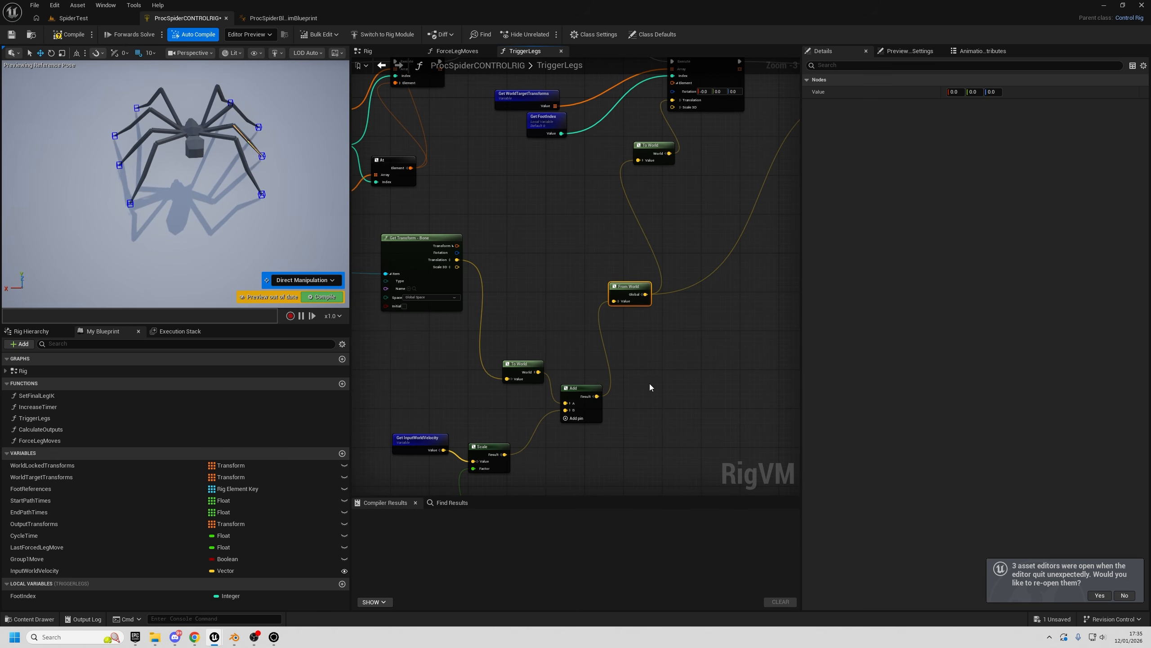
{"action": "right_click_drag", "start_coordinate": [650, 386], "coordinate": [664, 315]}
{"action": "left_click_drag", "start_coordinate": [592, 324], "coordinate": [591, 341]}
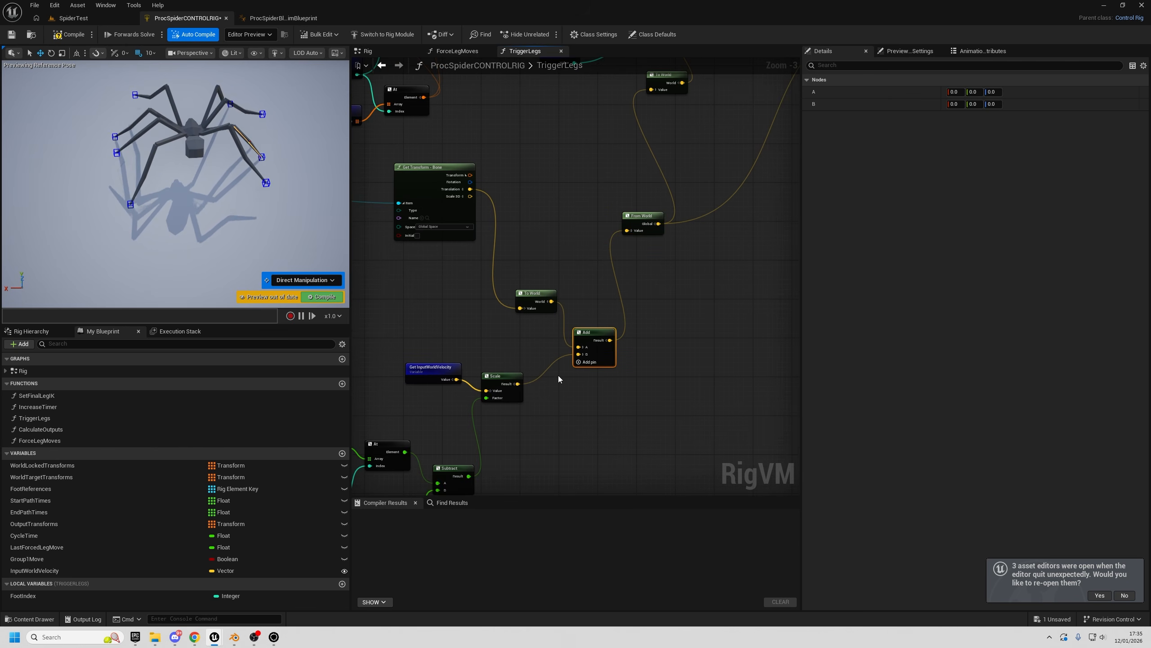
{"action": "left_click_drag", "start_coordinate": [636, 192], "coordinate": [645, 275]}
{"action": "right_click_drag", "start_coordinate": [645, 274], "coordinate": [581, 322]}
{"action": "right_click_drag", "start_coordinate": [515, 451], "coordinate": [608, 355]}
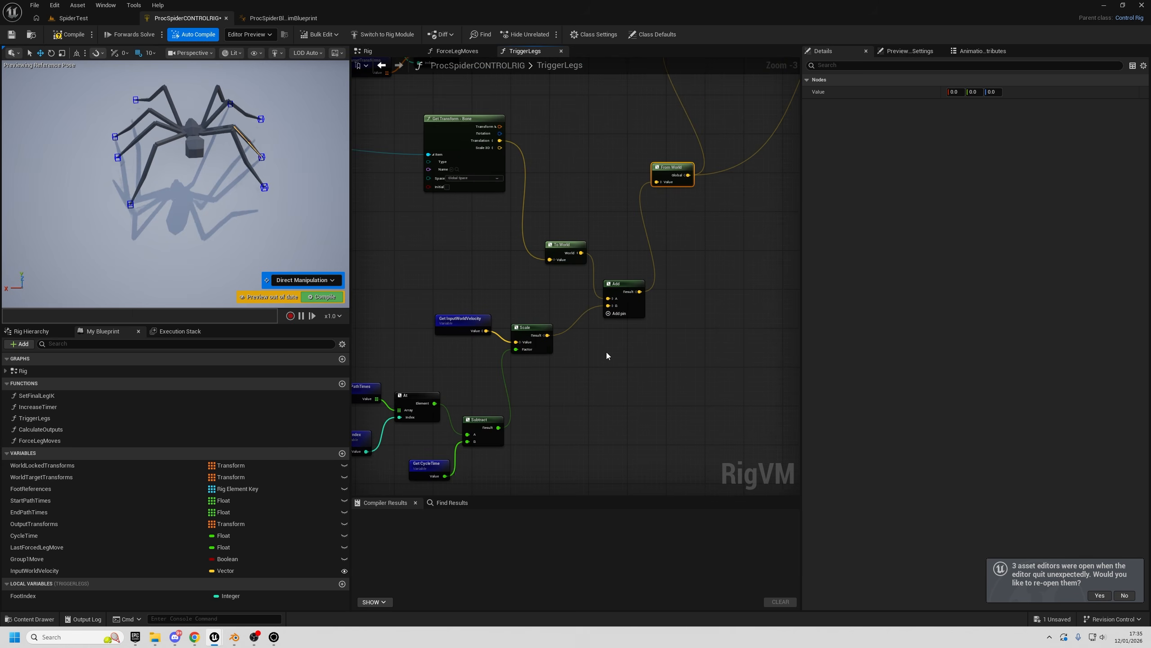
- Insert a new Add node between the Scale node's result and the existing Add node's B input
{"action": "left_click_drag", "start_coordinate": [471, 348], "coordinate": [475, 348]}
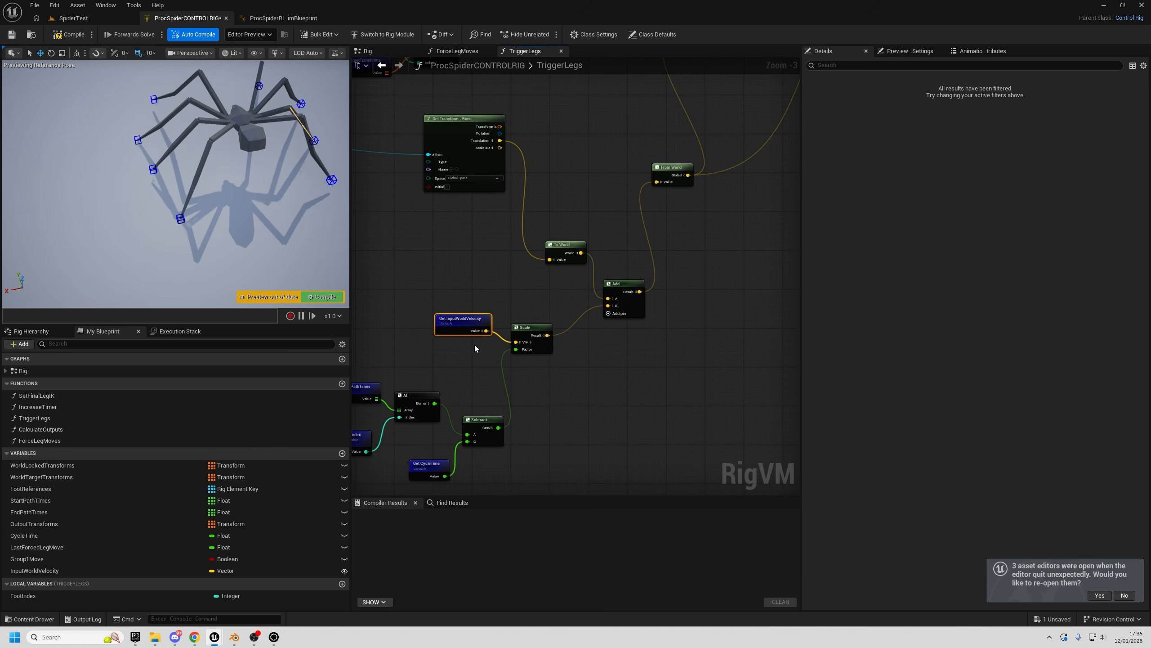
{"action": "left_click_drag", "start_coordinate": [542, 328], "coordinate": [637, 384]}
{"action": "type", "text": "add"}
{"action": "key", "text": "Return"}
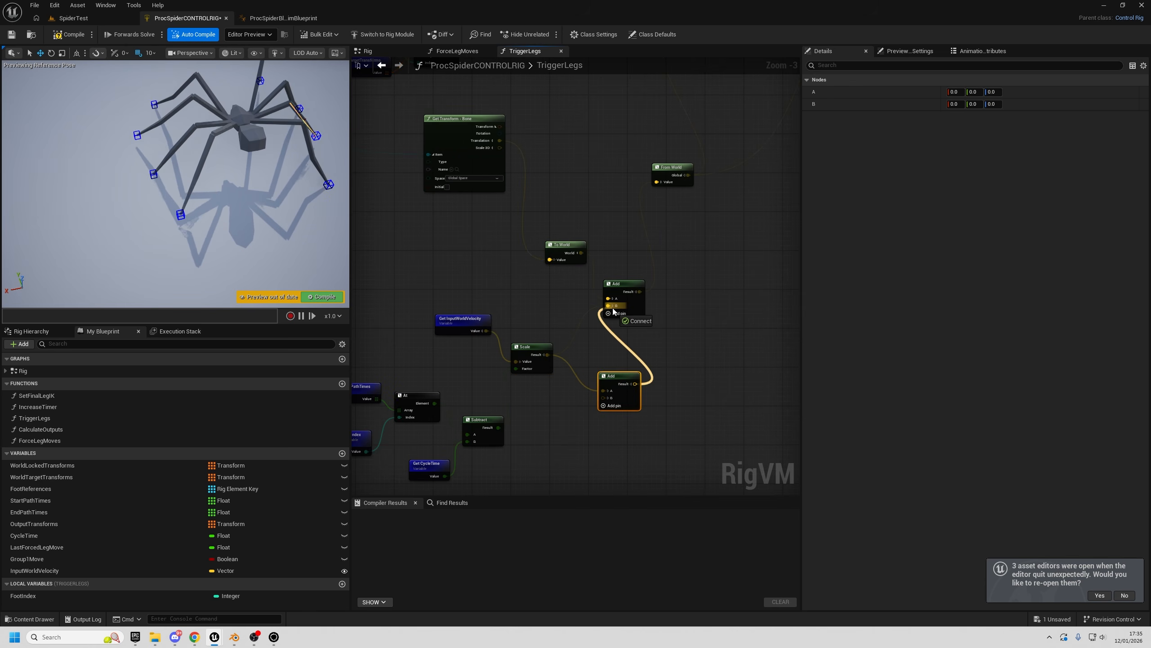
{"action": "left_click_drag", "start_coordinate": [613, 312], "coordinate": [648, 301]}
- Duplicate the Get InputWorldVelocity node below the new Add node and feed its value into a new ClampLength (Vector) node
{"action": "left_click_drag", "start_coordinate": [460, 346], "coordinate": [463, 352]}
{"action": "right_click_drag", "start_coordinate": [541, 401], "coordinate": [499, 314]}
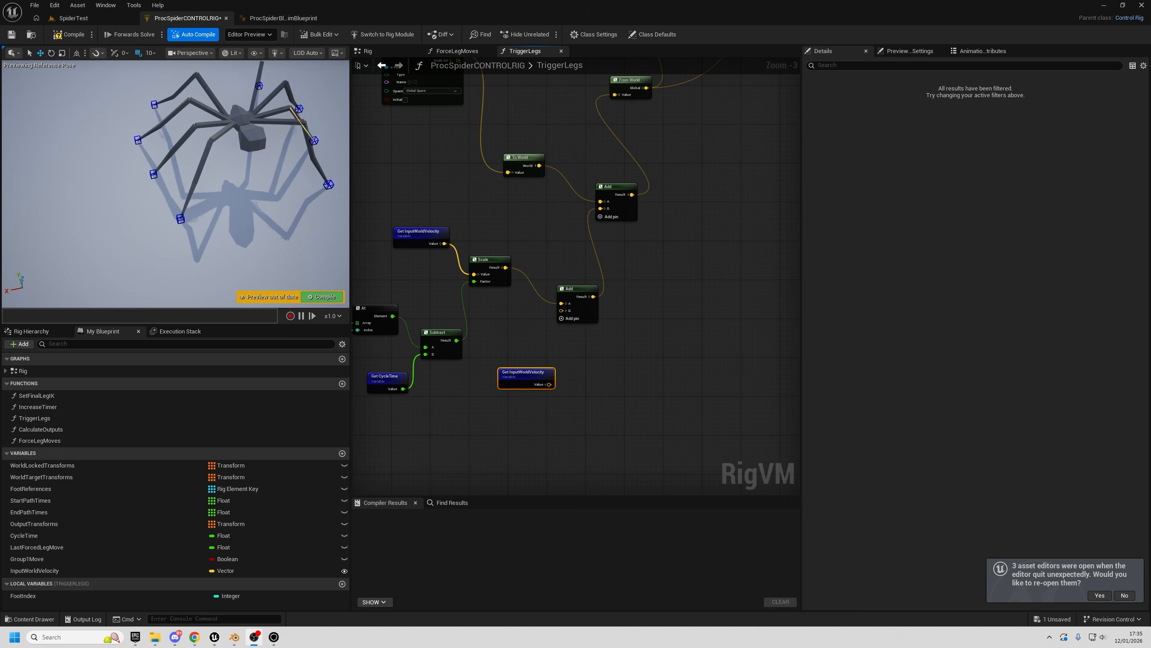
{"action": "scroll", "coordinate": [477, 437], "scroll_direction": "up", "scroll_amount": 2}
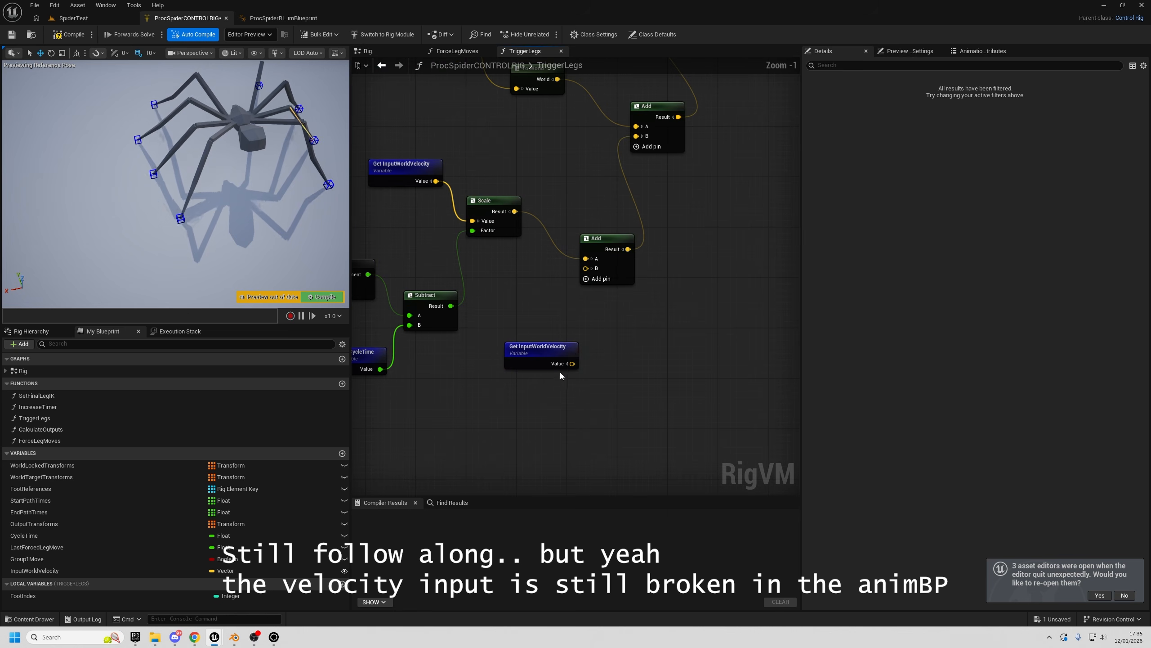
{"action": "left_click_drag", "start_coordinate": [536, 363], "coordinate": [491, 395]}
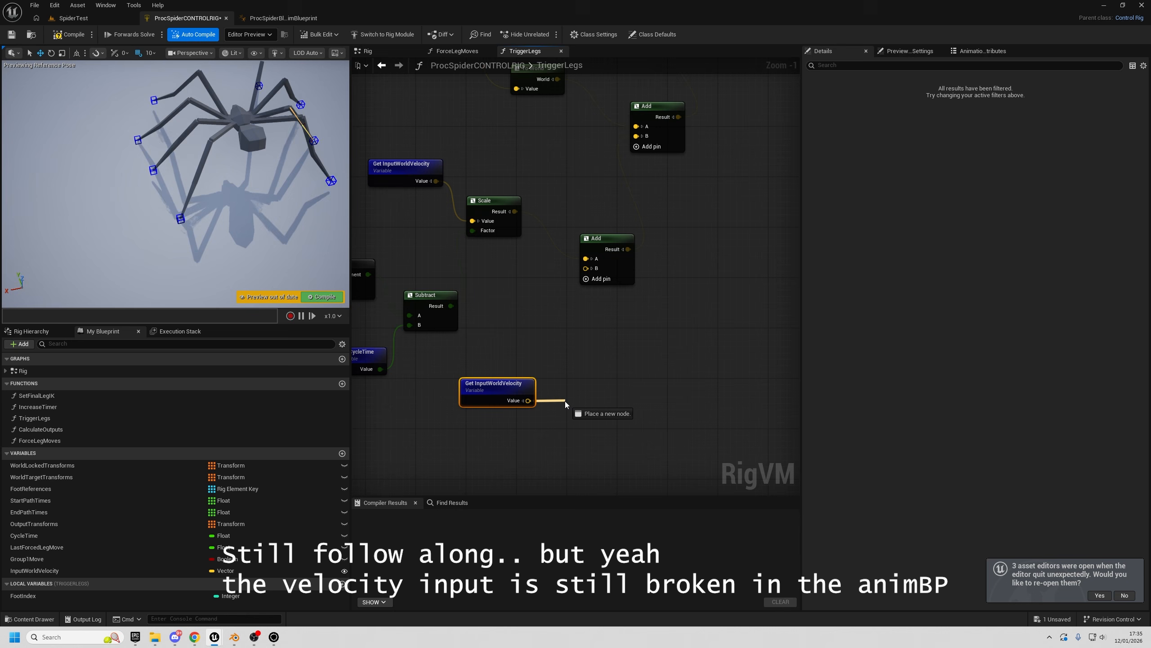
{"action": "left_click_drag", "start_coordinate": [565, 401], "coordinate": [591, 403]}
{"action": "type", "text": "clamp"}
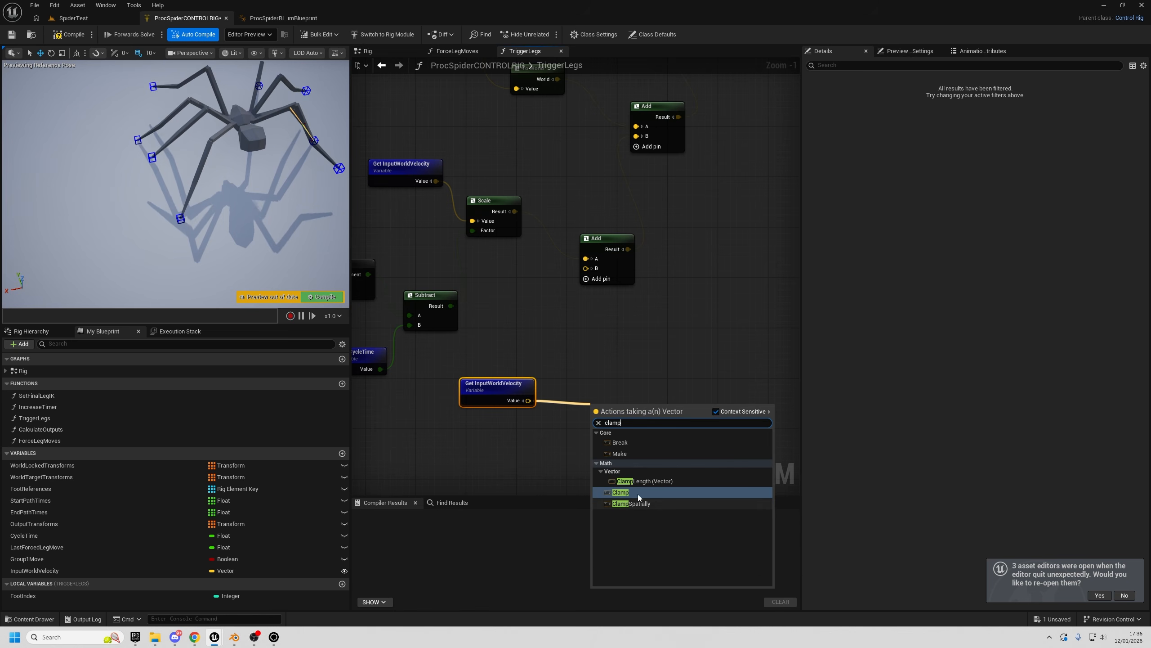
{"action": "left_click", "coordinate": [637, 482]}
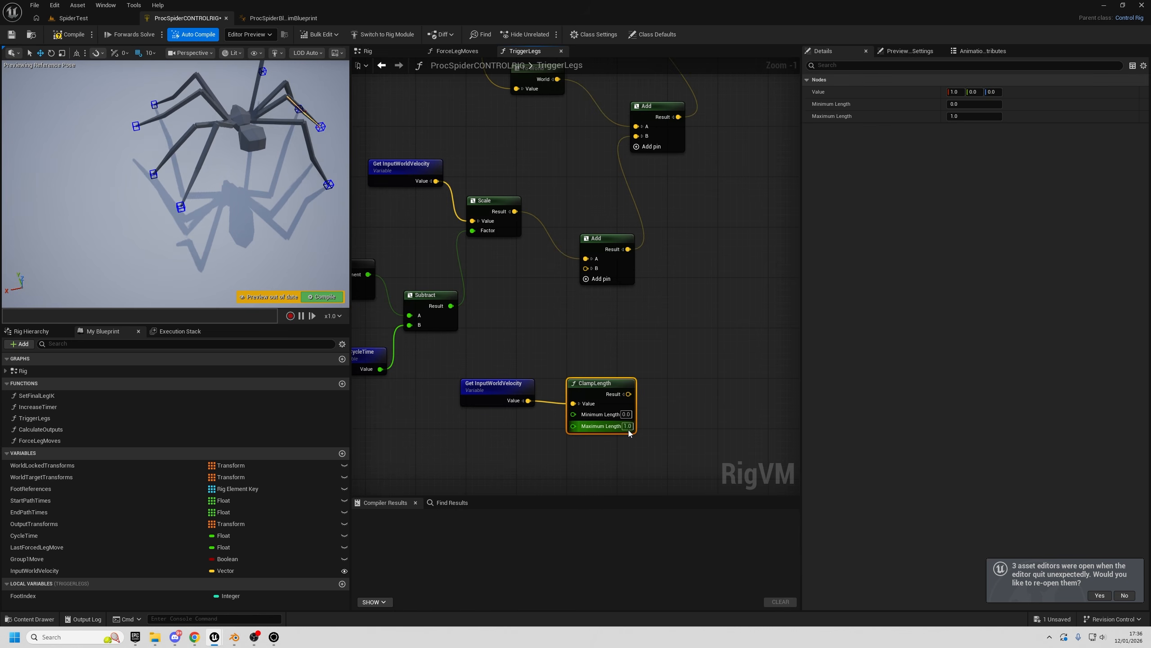
- Set ClampLength's Maximum Length to 200 and connect its result to the new Add node's B input
{"action": "left_click", "coordinate": [627, 426]}
{"action": "type", "text": "200"}
{"action": "key", "text": "Return"}
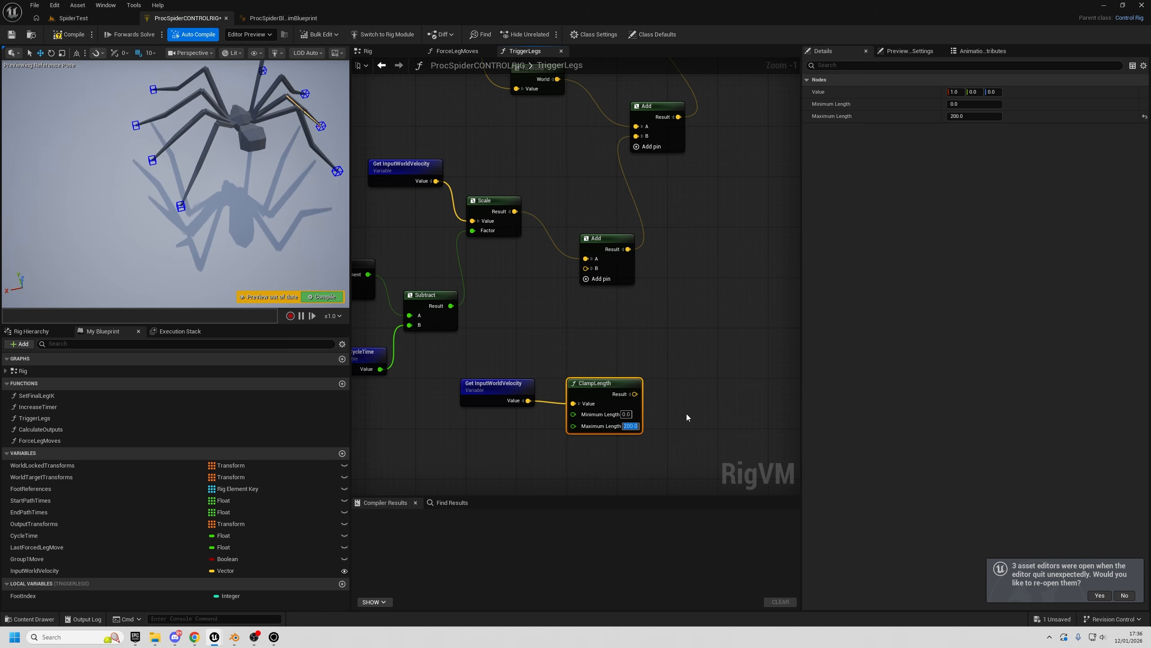
{"action": "left_click_drag", "start_coordinate": [635, 394], "coordinate": [596, 270]}
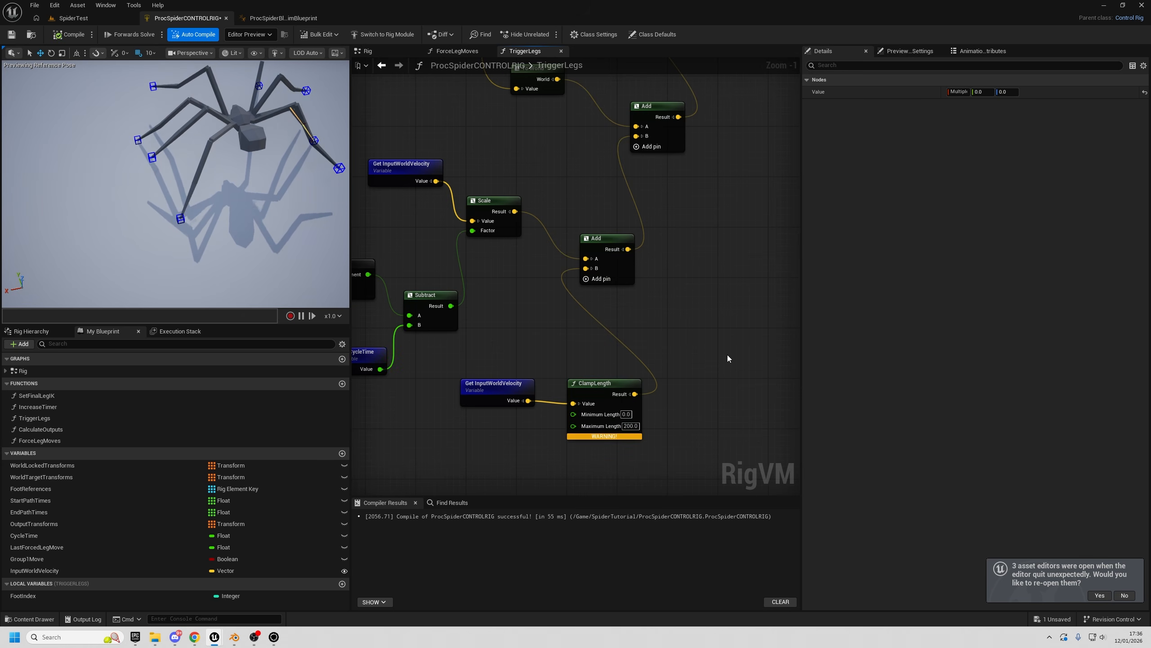
{"action": "left_click_drag", "start_coordinate": [501, 341], "coordinate": [516, 434]}
{"action": "right_click_drag", "start_coordinate": [493, 335], "coordinate": [493, 326]}
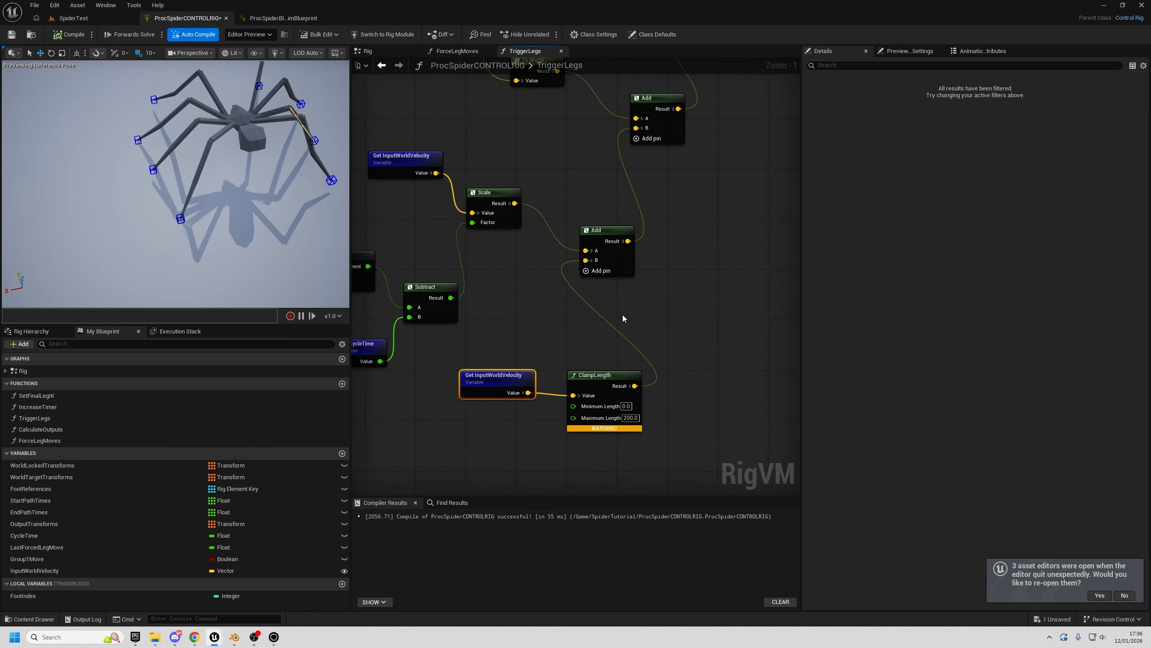
{"action": "left_click_drag", "start_coordinate": [592, 327], "coordinate": [592, 500]}
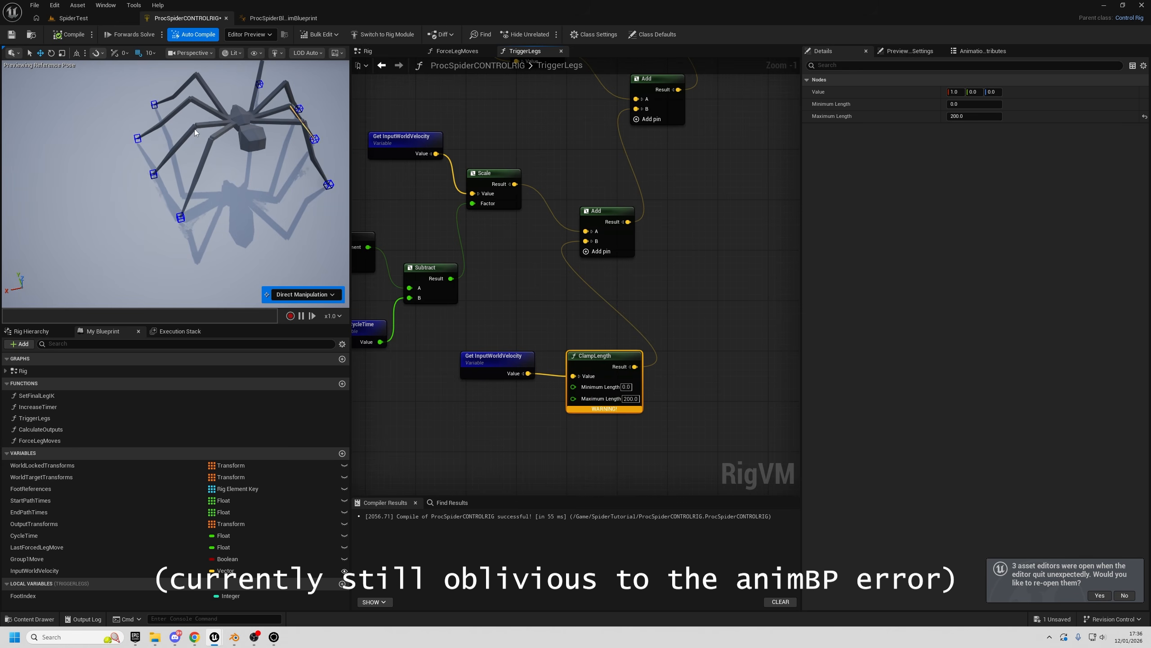
{"action": "left_click", "coordinate": [505, 366]}
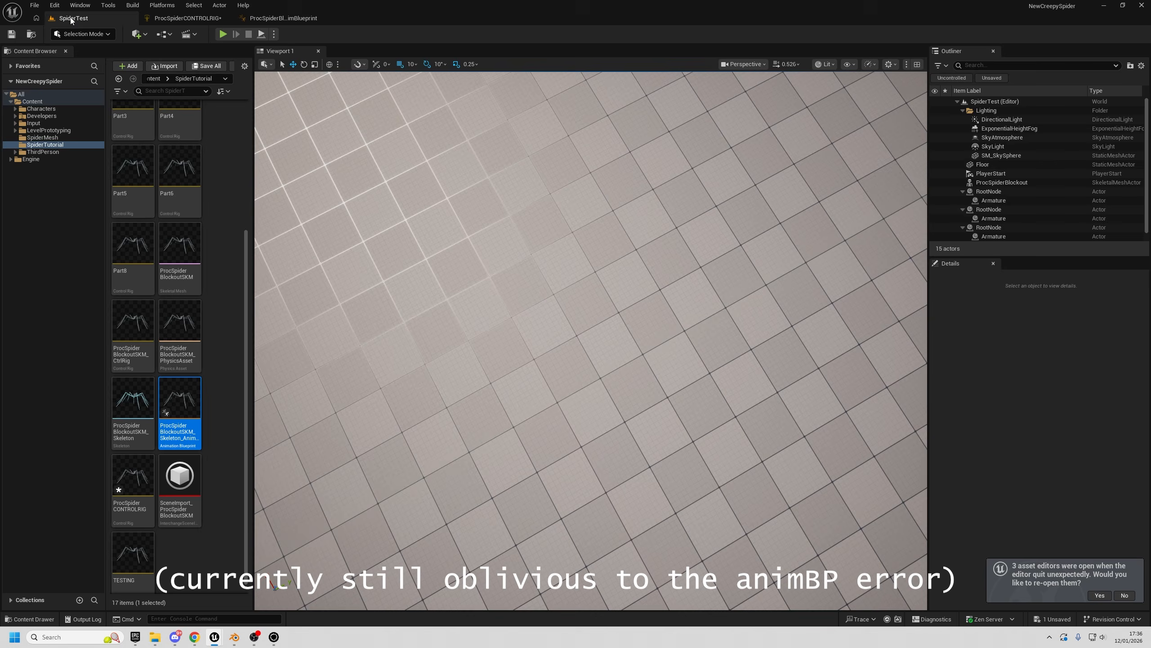
- Play-test the SpiderTest level by walking the spider forward and to the right to check its leg placement
{"action": "key", "text": "w"}
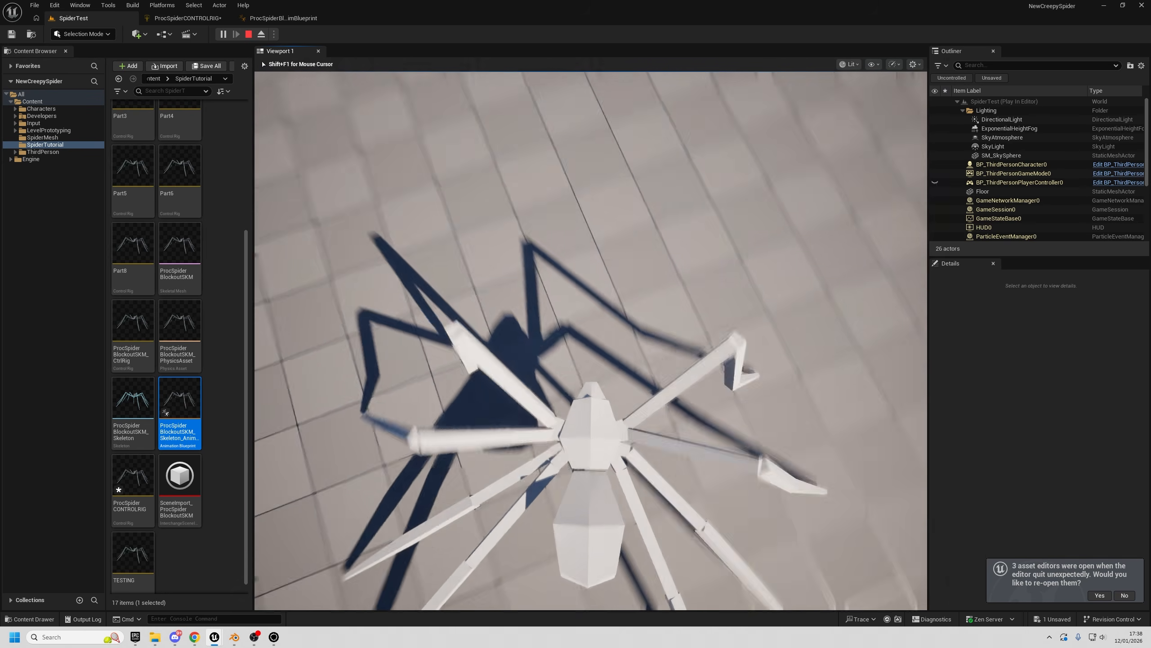
{"action": "key", "text": "d"}
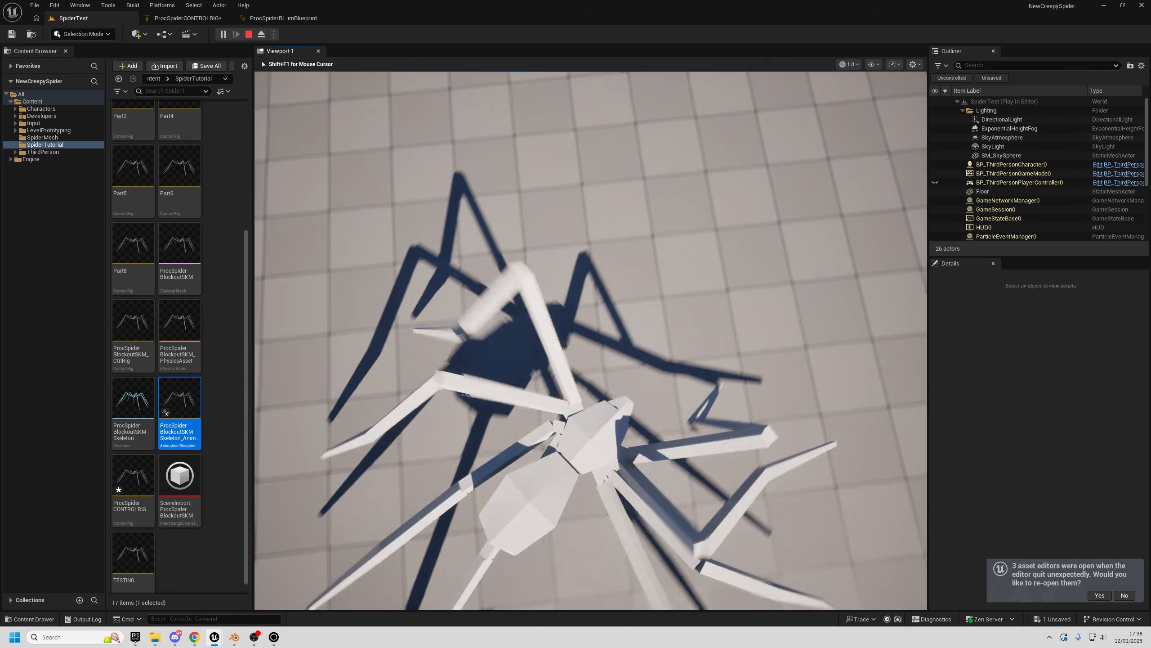
{"action": "key", "text": "w"}
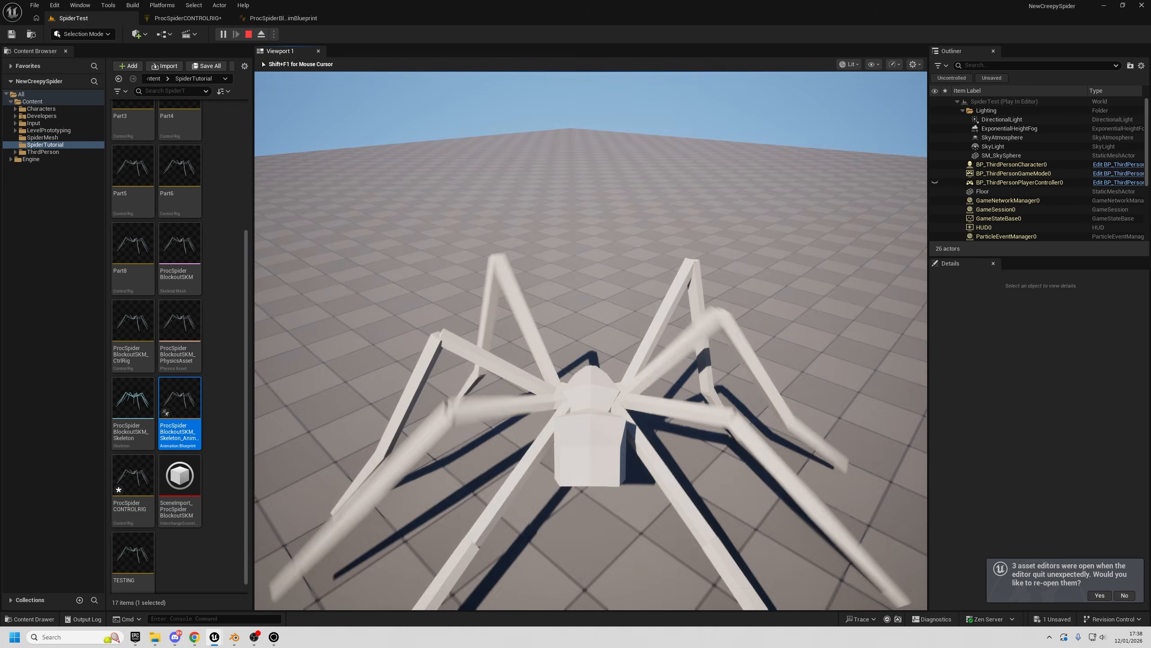
- Delete the Scale node beside ClampLength, feed ClampLength's result into the lower Add node's B input, and compile the Control Rig
{"action": "key", "text": "Escape"}
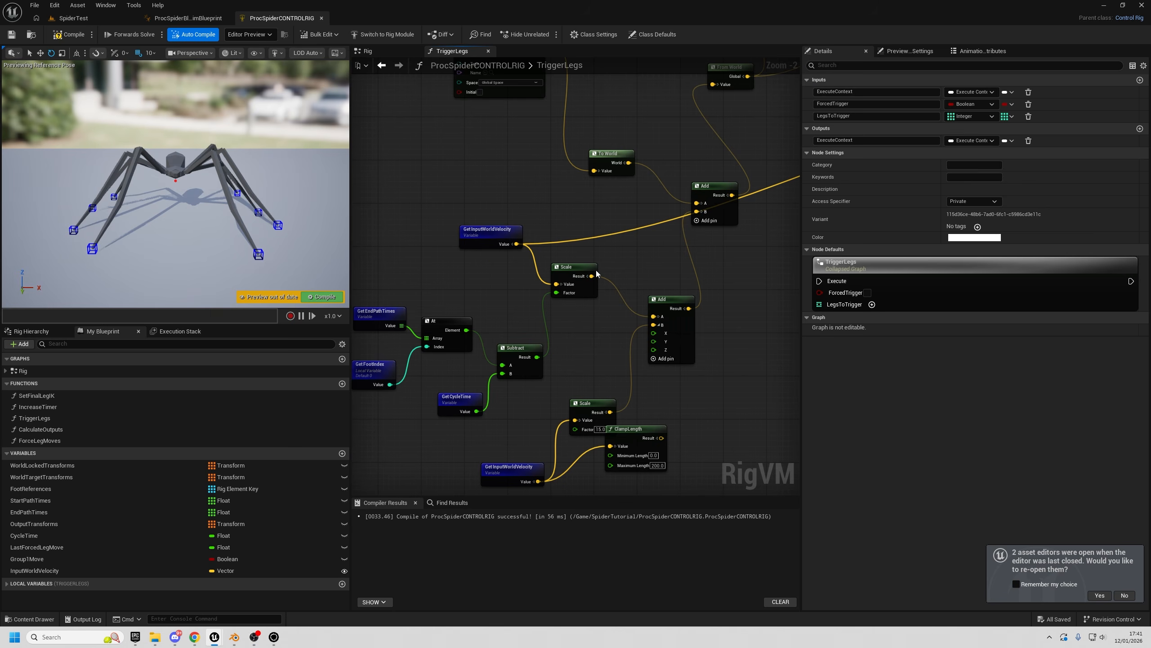
{"action": "right_click_drag", "start_coordinate": [596, 273], "coordinate": [551, 274]}
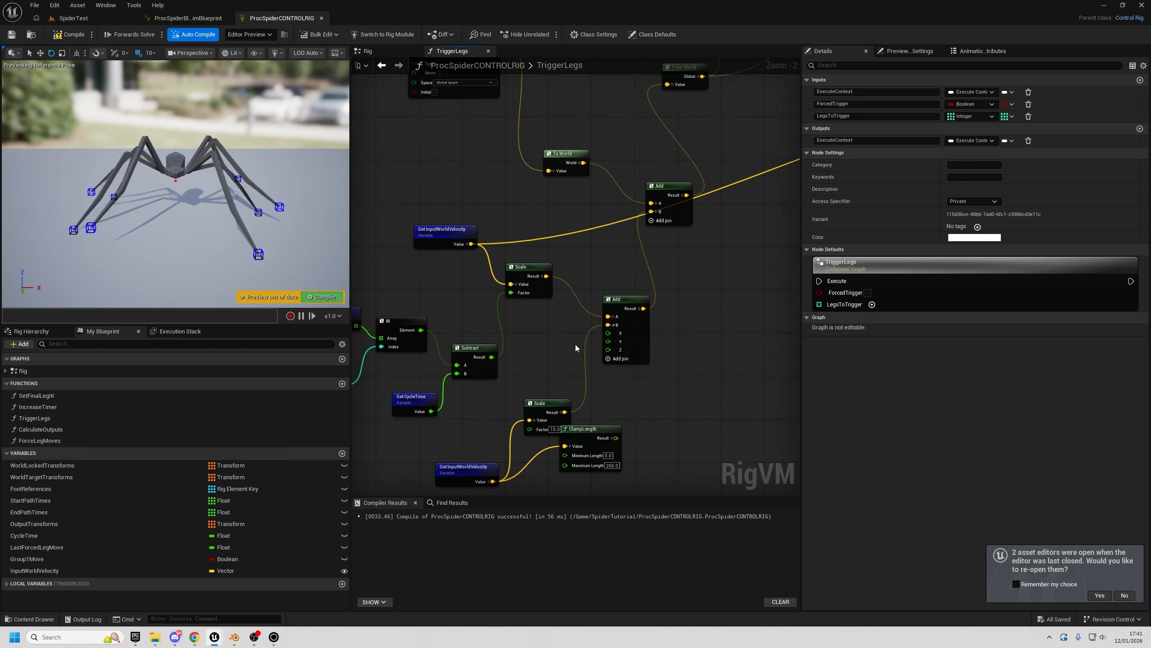
{"action": "left_click_drag", "start_coordinate": [609, 444], "coordinate": [586, 465]}
{"action": "right_click_drag", "start_coordinate": [548, 373], "coordinate": [569, 341]}
{"action": "left_click_drag", "start_coordinate": [568, 342], "coordinate": [633, 295]}
{"action": "key", "text": "Delete"}
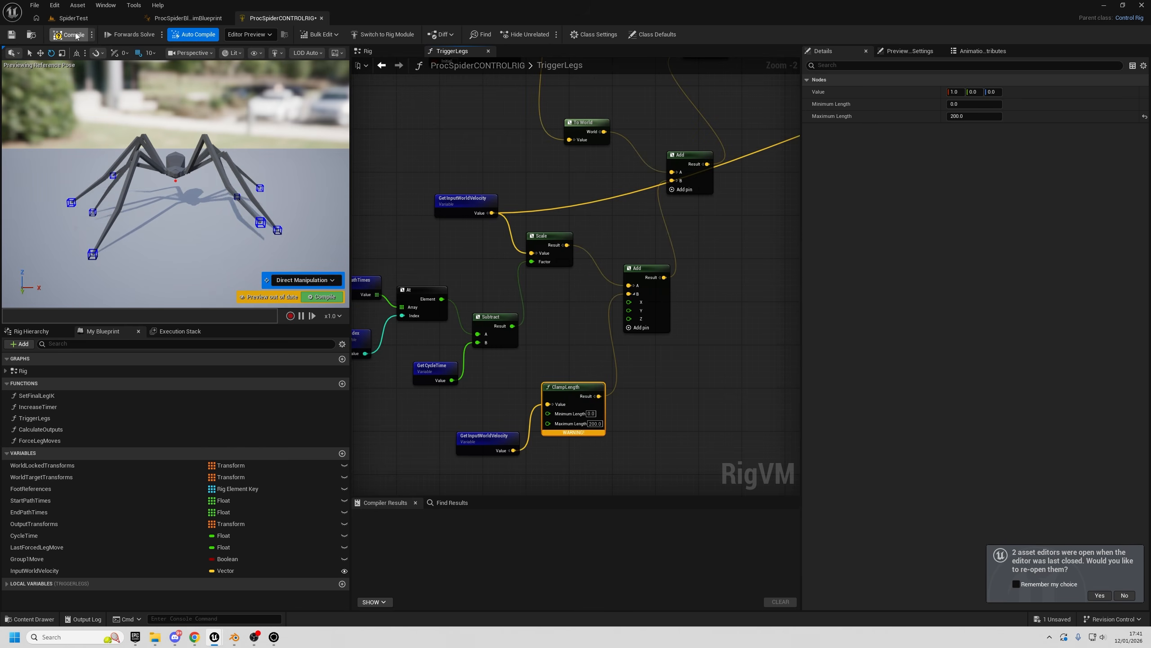
{"action": "left_click", "coordinate": [75, 36]}
- Delete the Print node fed by the upper Get InputWorldVelocity node in TriggerLegs
{"action": "scroll", "coordinate": [684, 320], "scroll_direction": "down", "scroll_amount": 4}
{"action": "right_click_drag", "start_coordinate": [683, 321], "coordinate": [506, 280]}
{"action": "scroll", "coordinate": [510, 237], "scroll_direction": "up", "scroll_amount": 4}
{"action": "right_click_drag", "start_coordinate": [511, 228], "coordinate": [708, 222]}
{"action": "left_click_drag", "start_coordinate": [447, 275], "coordinate": [457, 366]}
{"action": "left_click", "coordinate": [494, 305]}
{"action": "right_click_drag", "start_coordinate": [585, 273], "coordinate": [554, 272]}
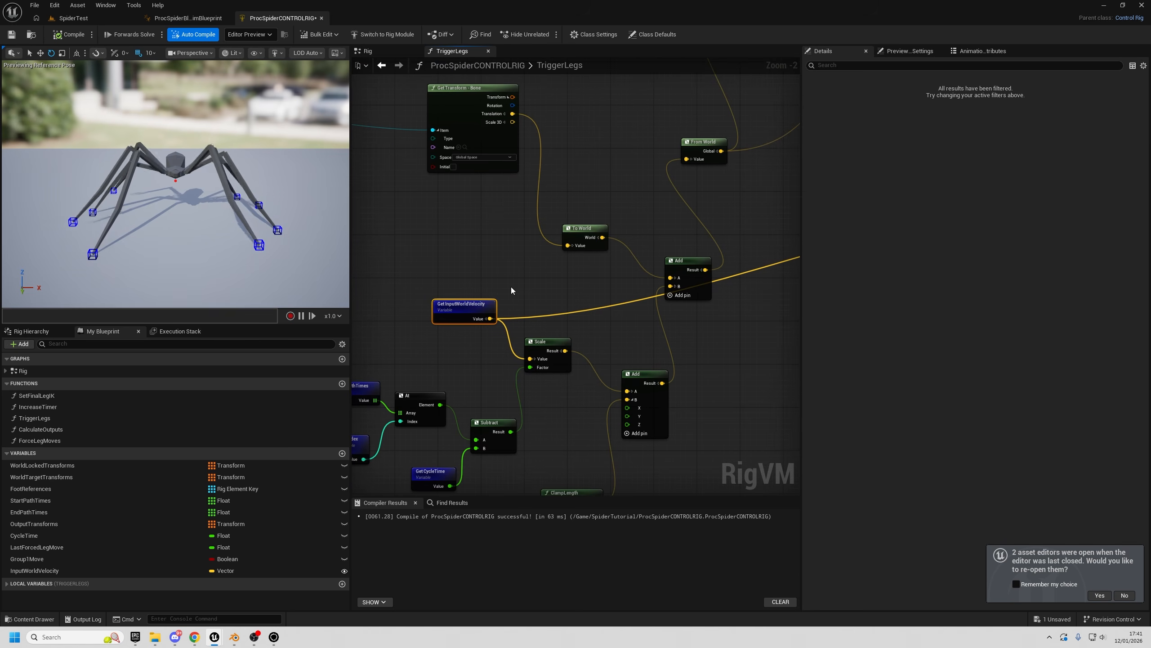
{"action": "right_click_drag", "start_coordinate": [734, 272], "coordinate": [352, 321]}
{"action": "left_click_drag", "start_coordinate": [627, 150], "coordinate": [575, 293]}
{"action": "right_click_drag", "start_coordinate": [408, 336], "coordinate": [704, 316]}
{"action": "left_click", "coordinate": [460, 318]}
{"action": "right_click_drag", "start_coordinate": [734, 272], "coordinate": [362, 318]}
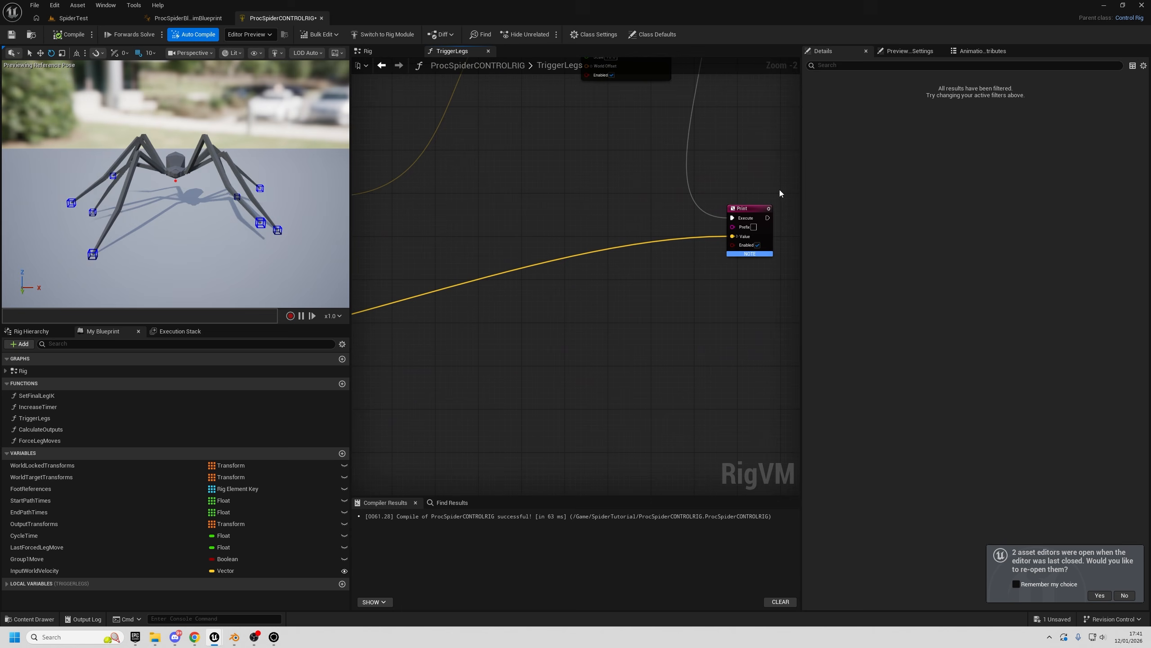
{"action": "left_click_drag", "start_coordinate": [780, 194], "coordinate": [619, 298]}
{"action": "key", "text": "Delete"}
{"action": "right_click_drag", "start_coordinate": [402, 313], "coordinate": [783, 240]}
{"action": "right_click_drag", "start_coordinate": [476, 253], "coordinate": [545, 288]}
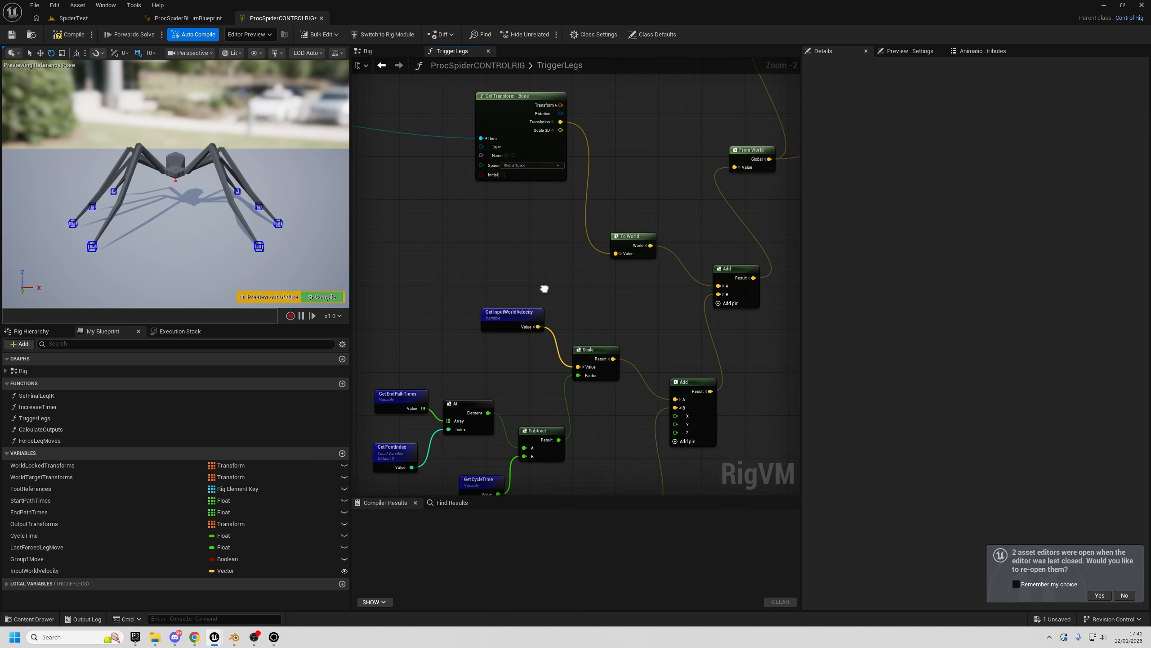
- Reposition the To World and Get Transform - Bone nodes slightly in TriggerLegs and compile the Control Rig
{"action": "left_click", "coordinate": [519, 312]}
{"action": "right_click_drag", "start_coordinate": [617, 311], "coordinate": [570, 358]}
{"action": "left_click", "coordinate": [587, 290]}
{"action": "left_click_drag", "start_coordinate": [587, 290], "coordinate": [575, 259]}
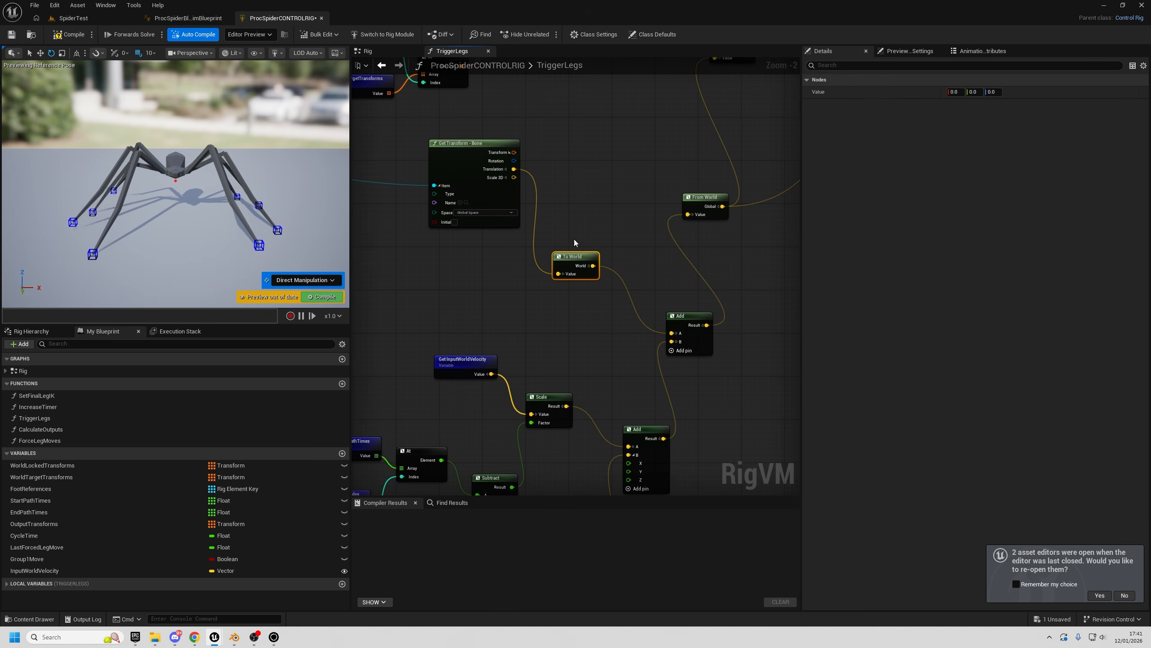
{"action": "right_click_drag", "start_coordinate": [236, 249], "coordinate": [145, 272]}
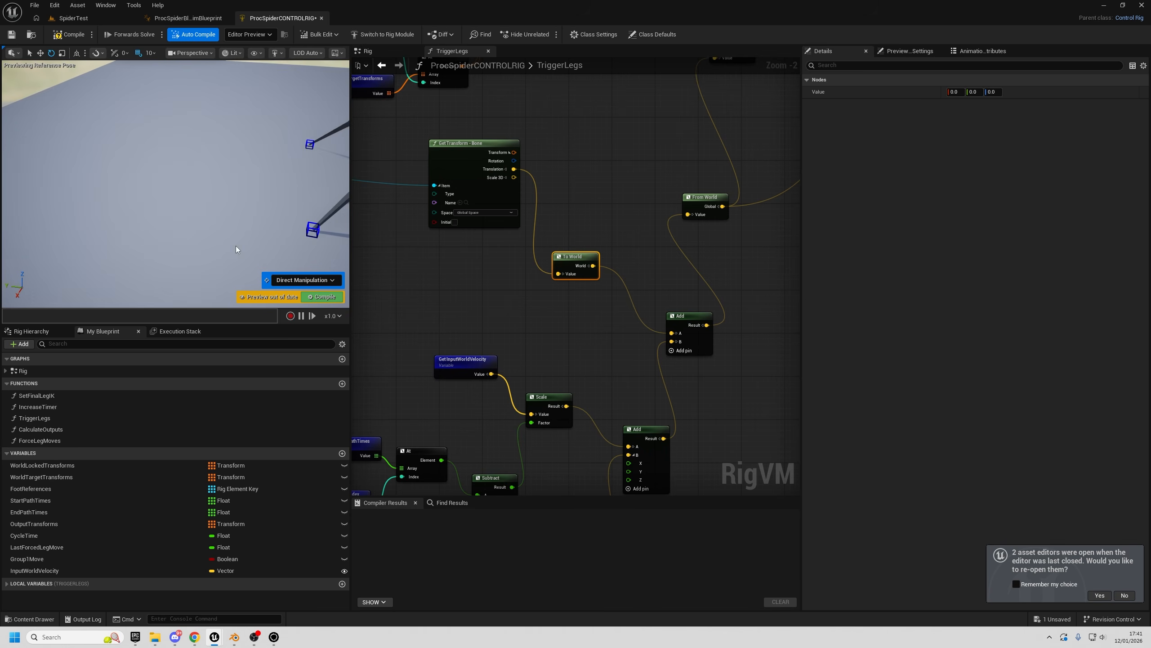
{"action": "left_click", "coordinate": [480, 150]}
{"action": "left_click_drag", "start_coordinate": [472, 149], "coordinate": [446, 174]}
{"action": "right_click_drag", "start_coordinate": [598, 349], "coordinate": [580, 268]}
{"action": "scroll", "coordinate": [581, 268], "scroll_direction": "down", "scroll_amount": 1}
{"action": "right_click_drag", "start_coordinate": [239, 219], "coordinate": [294, 220]}
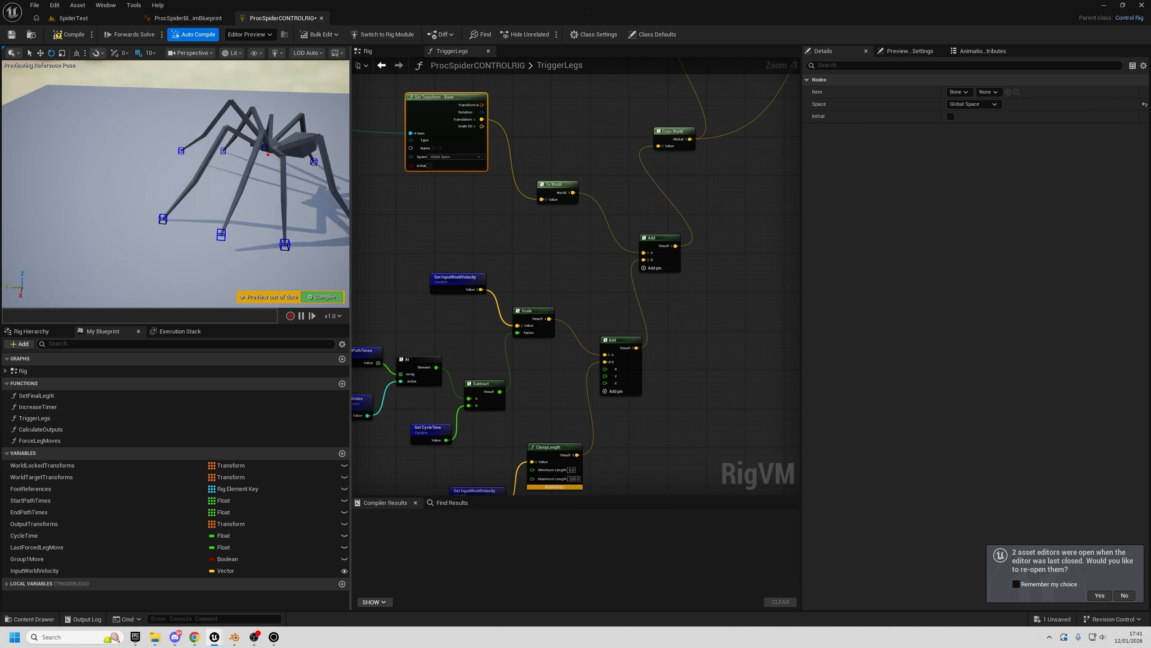
{"action": "right_click_drag", "start_coordinate": [546, 383], "coordinate": [608, 295]}
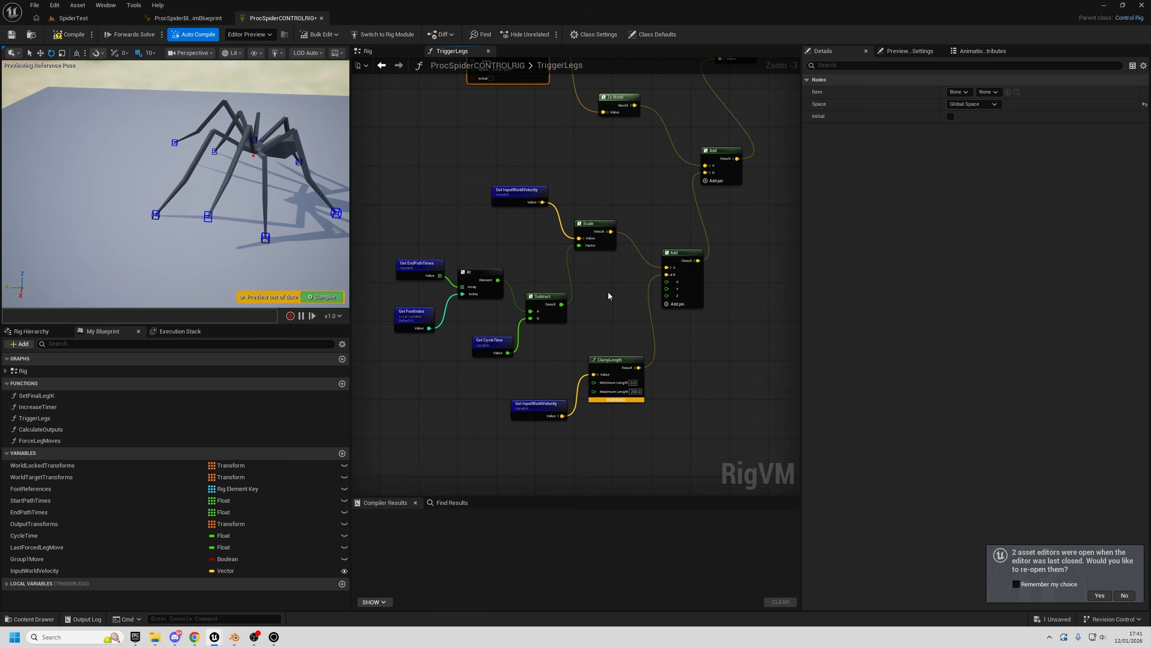
{"action": "left_click", "coordinate": [60, 35]}
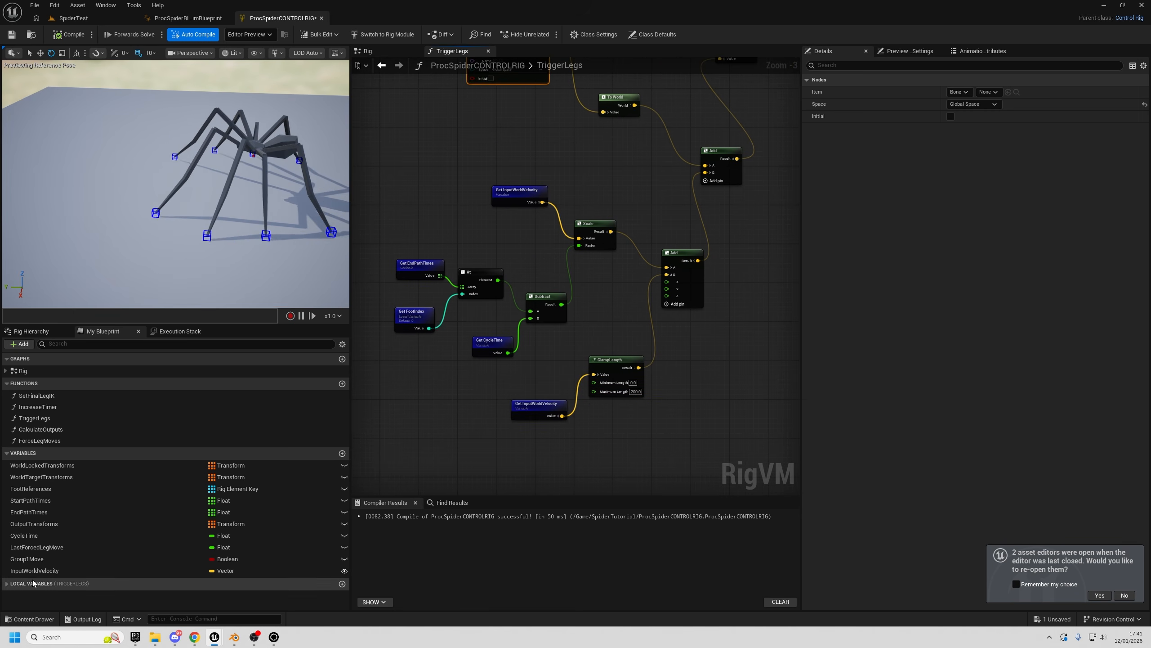
- Expose InputWorldVelocity as a pin on the Control Rig node in the spider's Animation Blueprint AnimGraph
{"action": "left_click", "coordinate": [178, 18]}
{"action": "left_click_drag", "start_coordinate": [504, 297], "coordinate": [533, 313]}
{"action": "right_click_drag", "start_coordinate": [575, 301], "coordinate": [478, 263]}
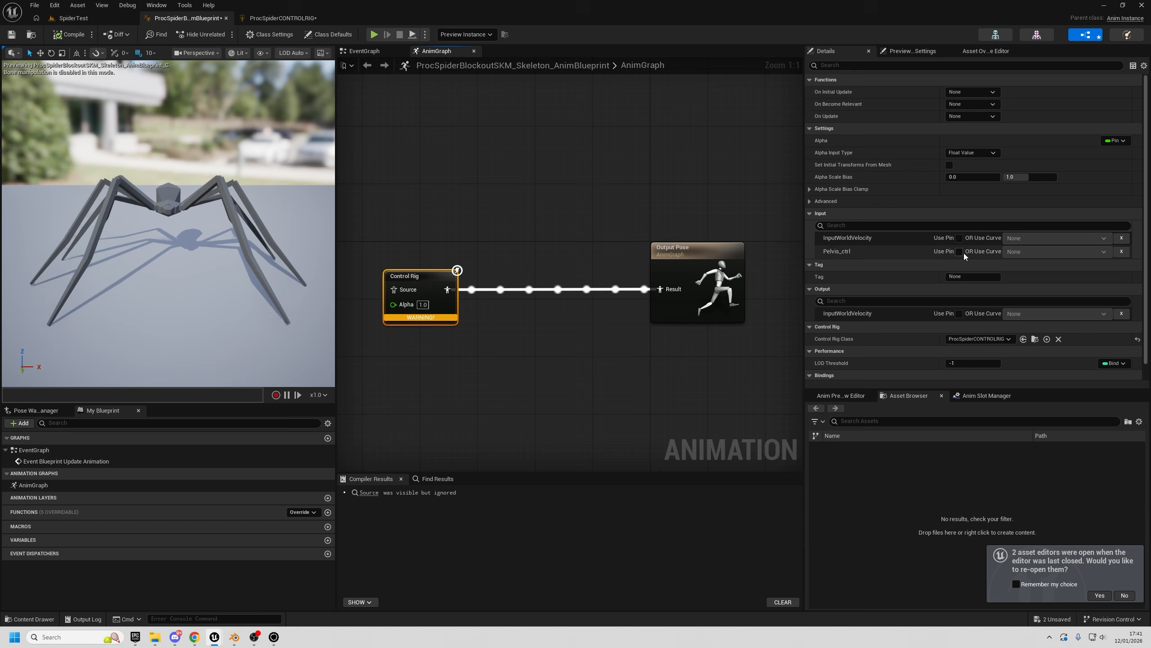
{"action": "left_click", "coordinate": [959, 238]}
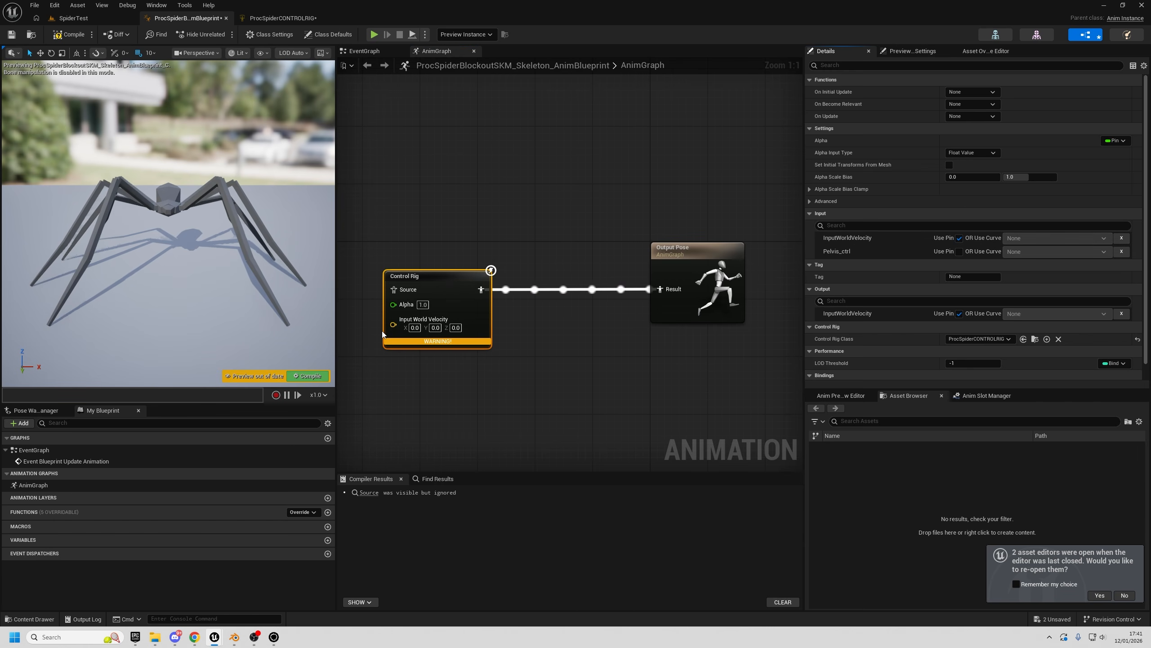
{"action": "right_click_drag", "start_coordinate": [408, 335], "coordinate": [479, 333]}
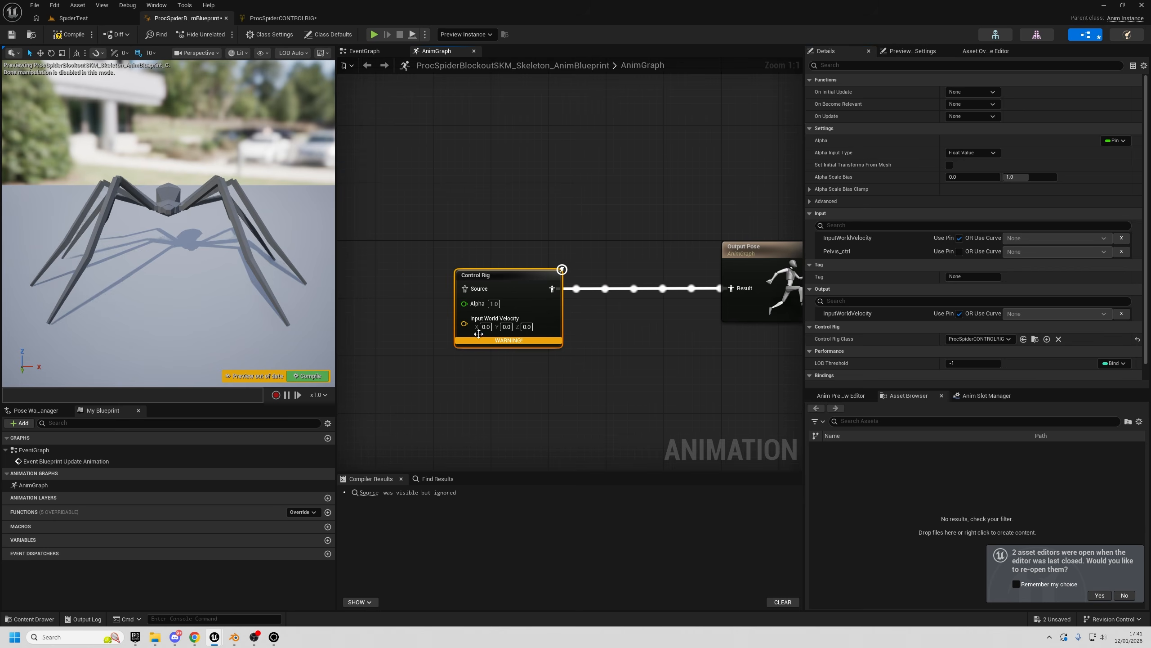
- Bind the Control Rig node's Input World Velocity pin to TryGetPawnOwner's GetVelocity and compile the Animation Blueprint
{"action": "right_click", "coordinate": [471, 329]}
{"action": "left_click", "coordinate": [528, 382]}
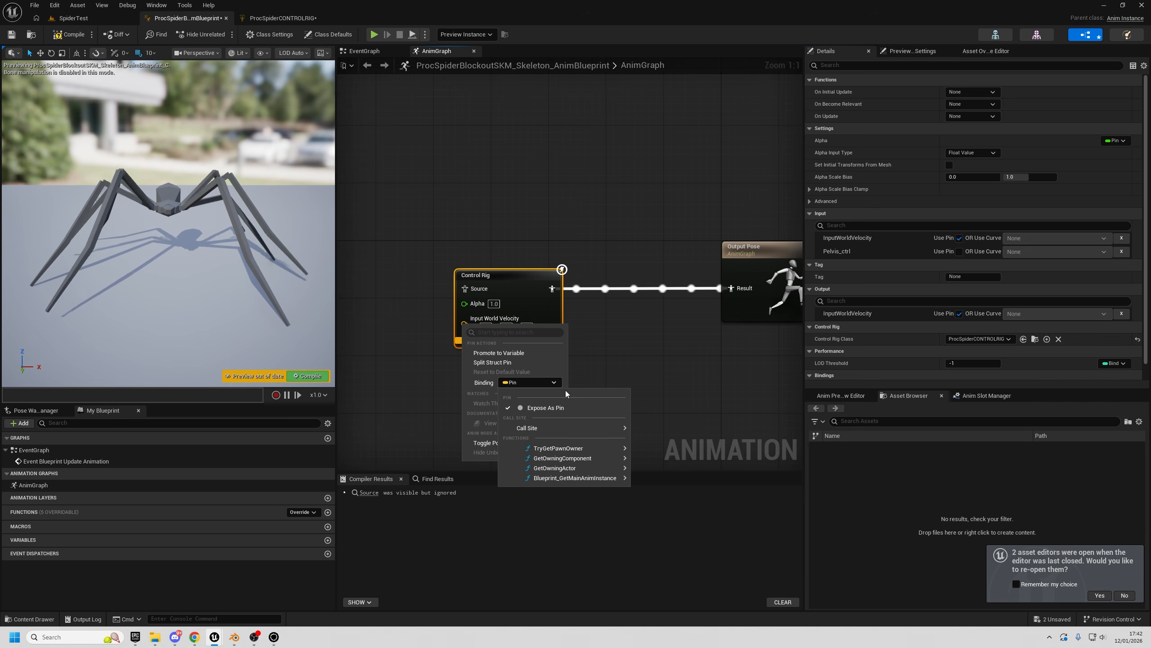
{"action": "mouse_move", "coordinate": [576, 450]}
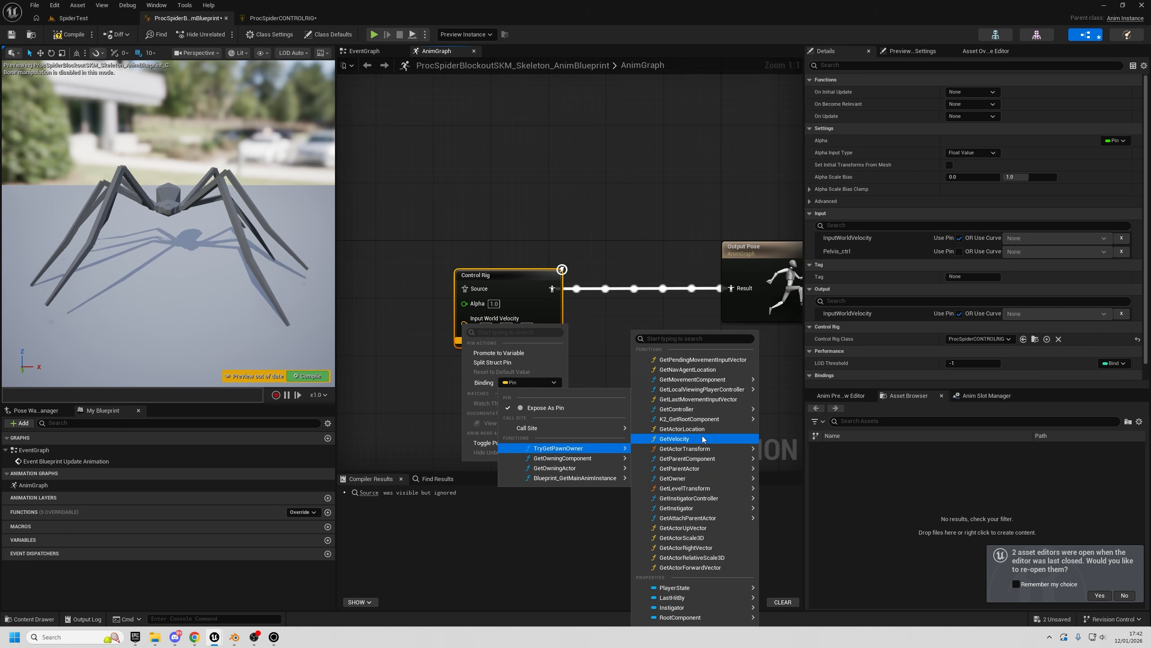
{"action": "left_click", "coordinate": [674, 438]}
{"action": "left_click", "coordinate": [69, 32]}
- Play-test the SpiderTest level by walking the spider forward with the bound velocity input
{"action": "left_click", "coordinate": [73, 18]}
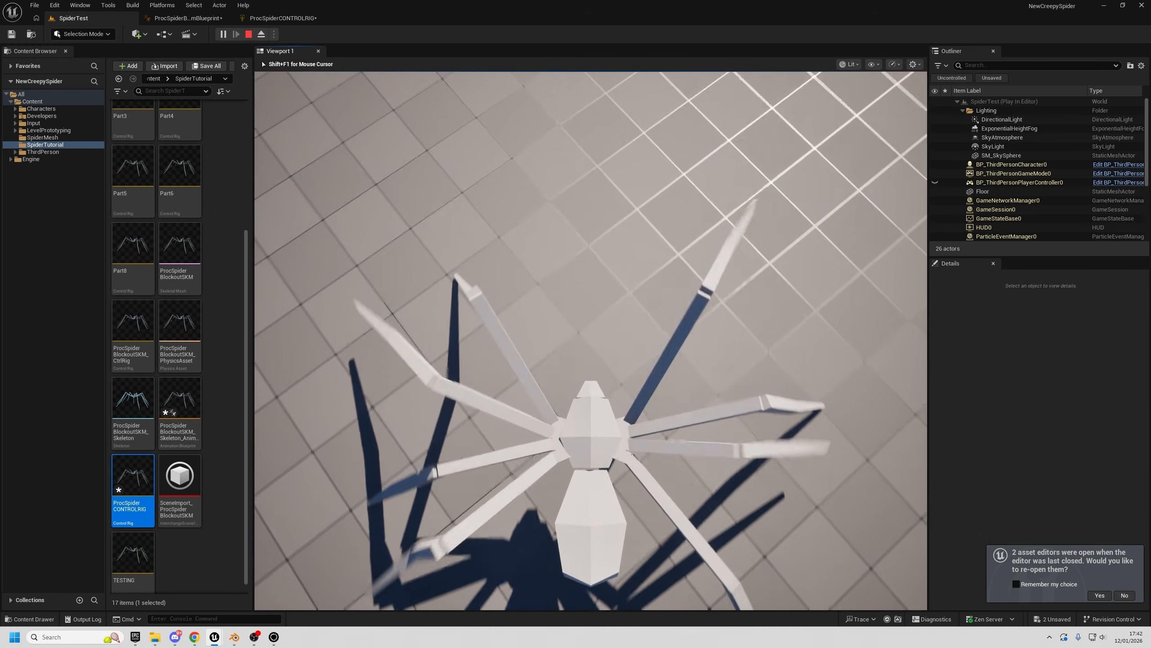
{"action": "key", "text": "w"}
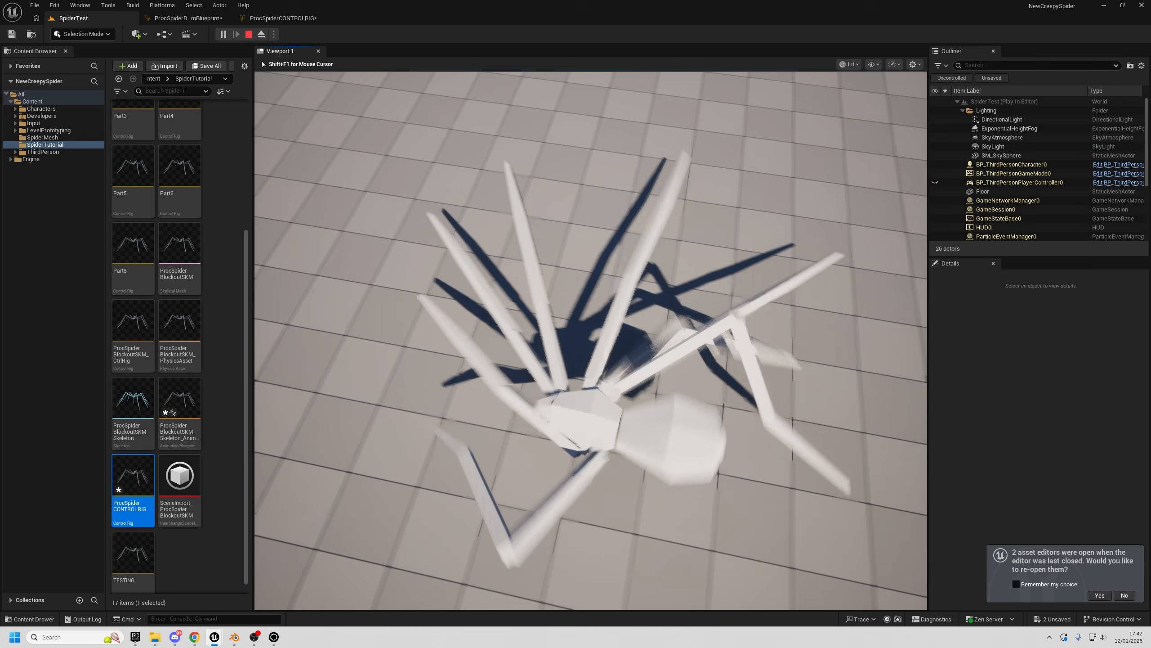
{"action": "key", "text": "Escape"}
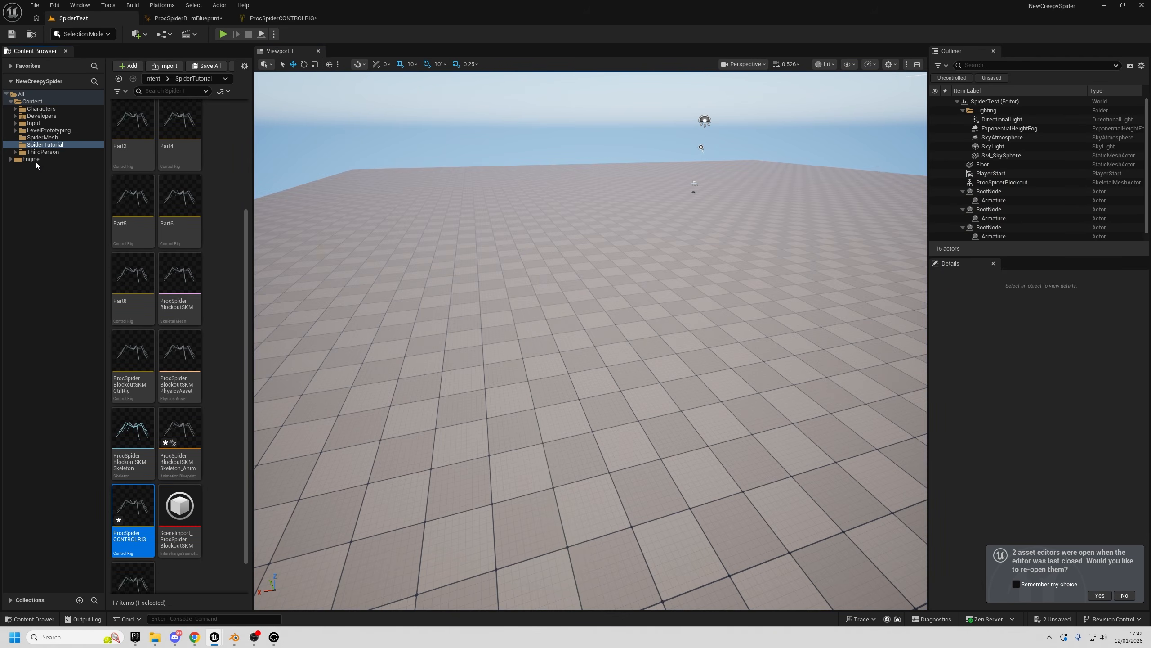
- Open BP_ThirdPersonCharacter from the ThirdPerson Blueprints folder and turn off Orient Rotation to Movement on its Character Movement component
{"action": "left_click", "coordinate": [87, 150]}
{"action": "double_click", "coordinate": [136, 119]}
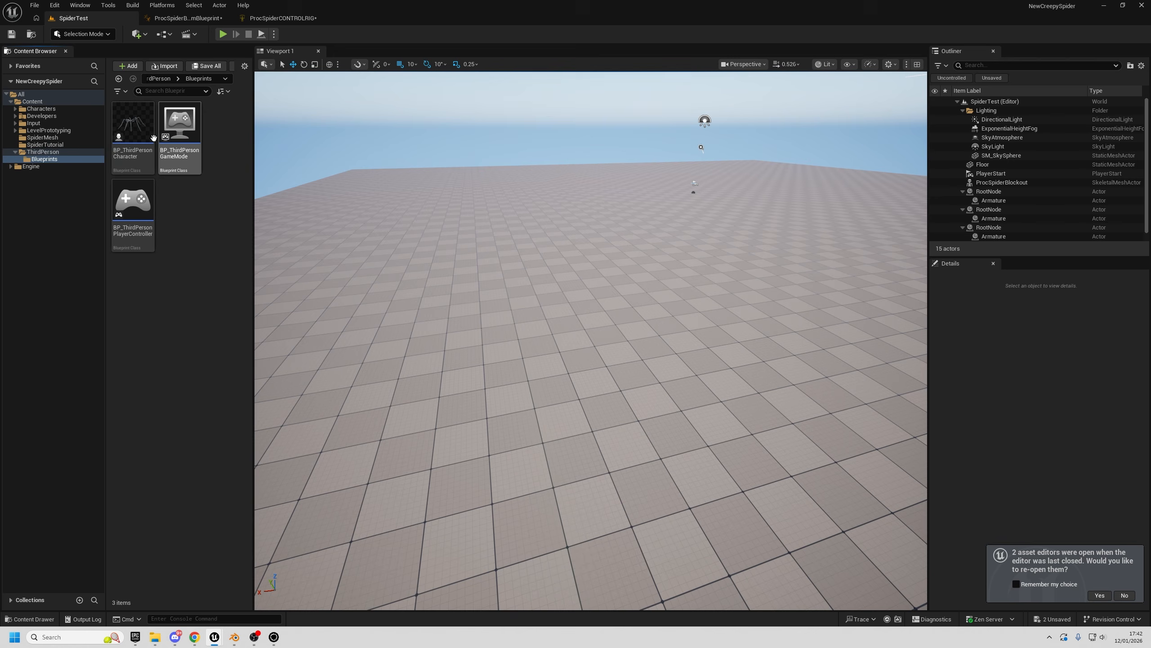
{"action": "double_click", "coordinate": [128, 119]}
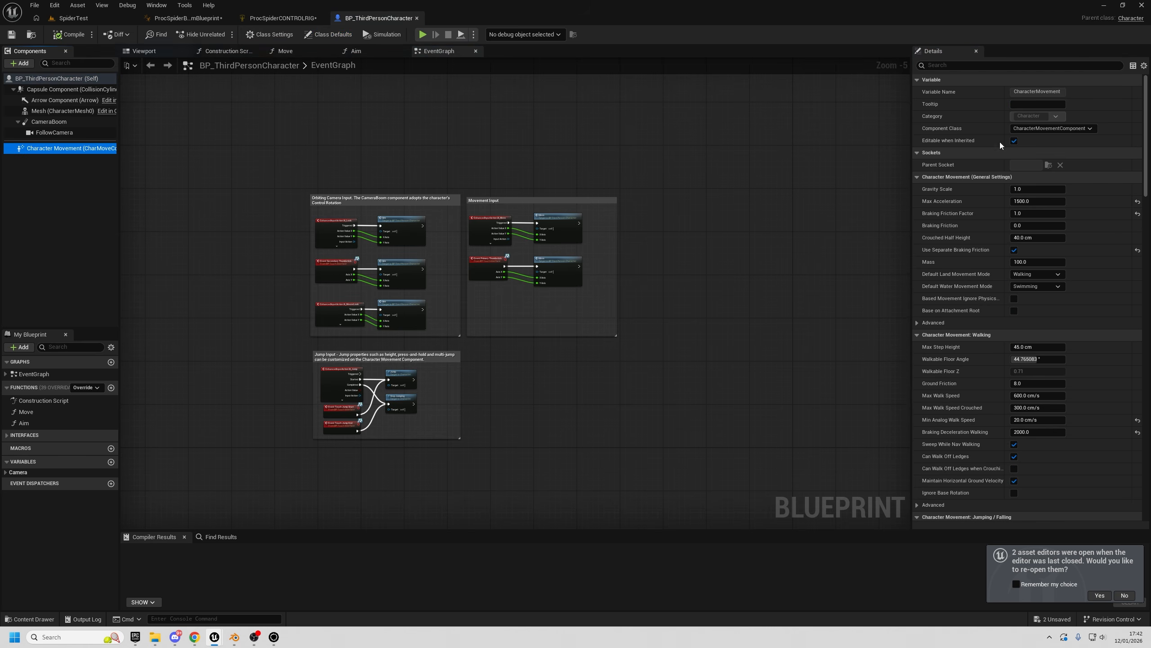
{"action": "left_click", "coordinate": [975, 63]}
{"action": "type", "text": "ior"}
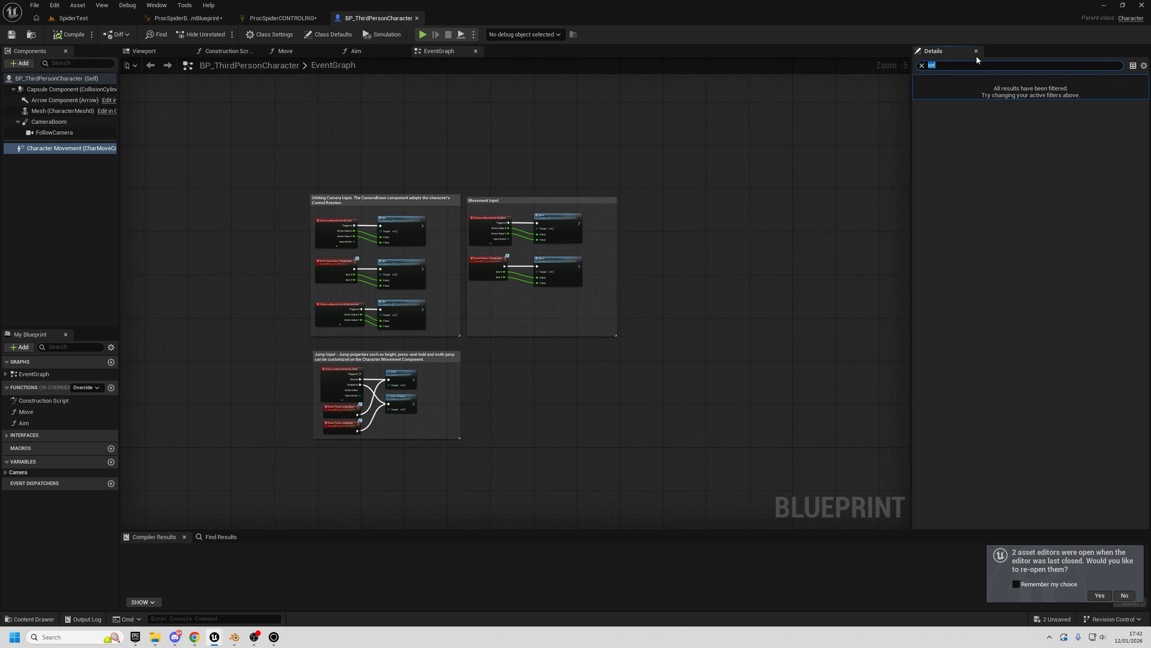
{"action": "type", "text": "orient"}
{"action": "left_click", "coordinate": [1017, 92]}
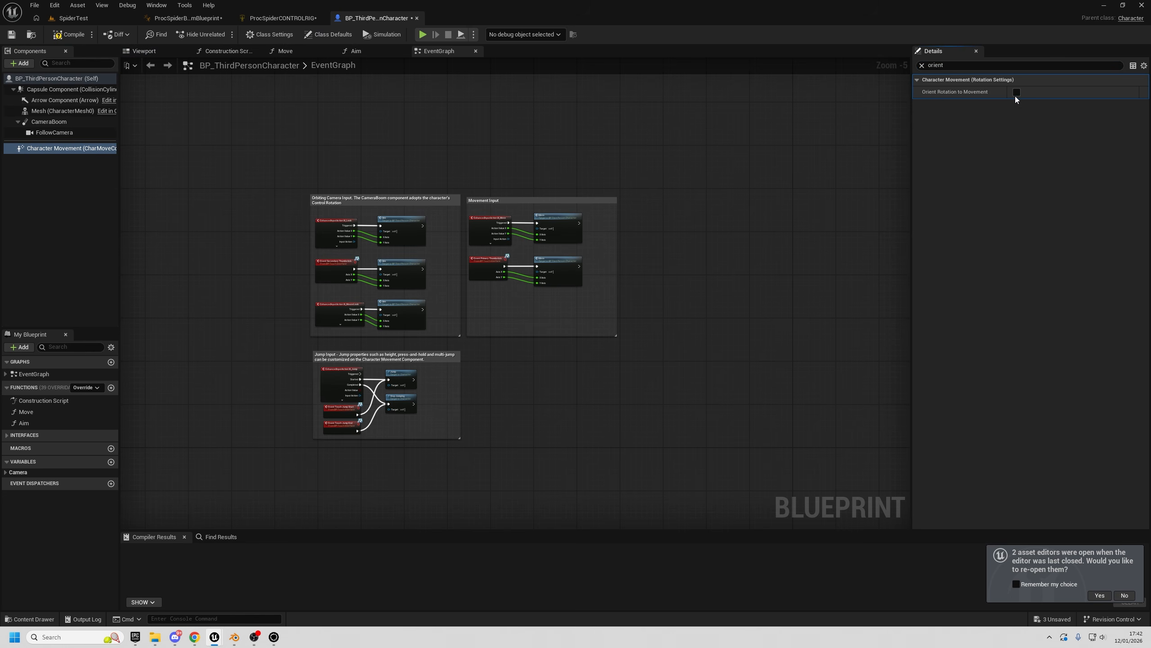
- Play-test the SpiderTest level by walking the spider sideways and forward without movement-oriented rotation
{"action": "left_click", "coordinate": [66, 19]}
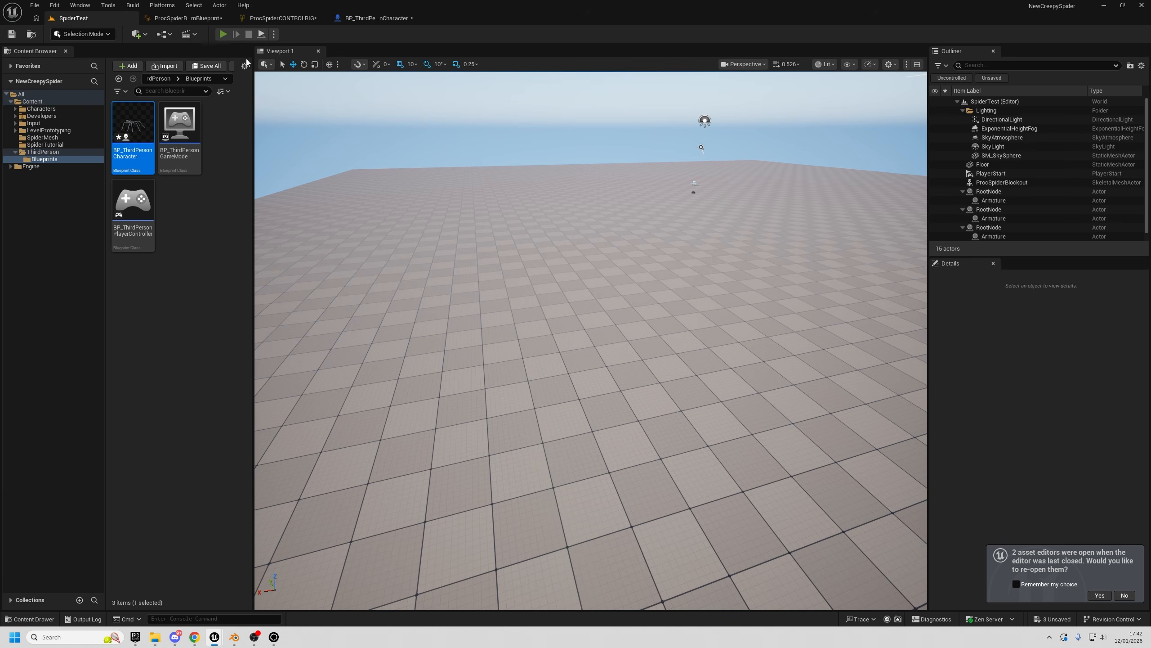
{"action": "left_click", "coordinate": [223, 34]}
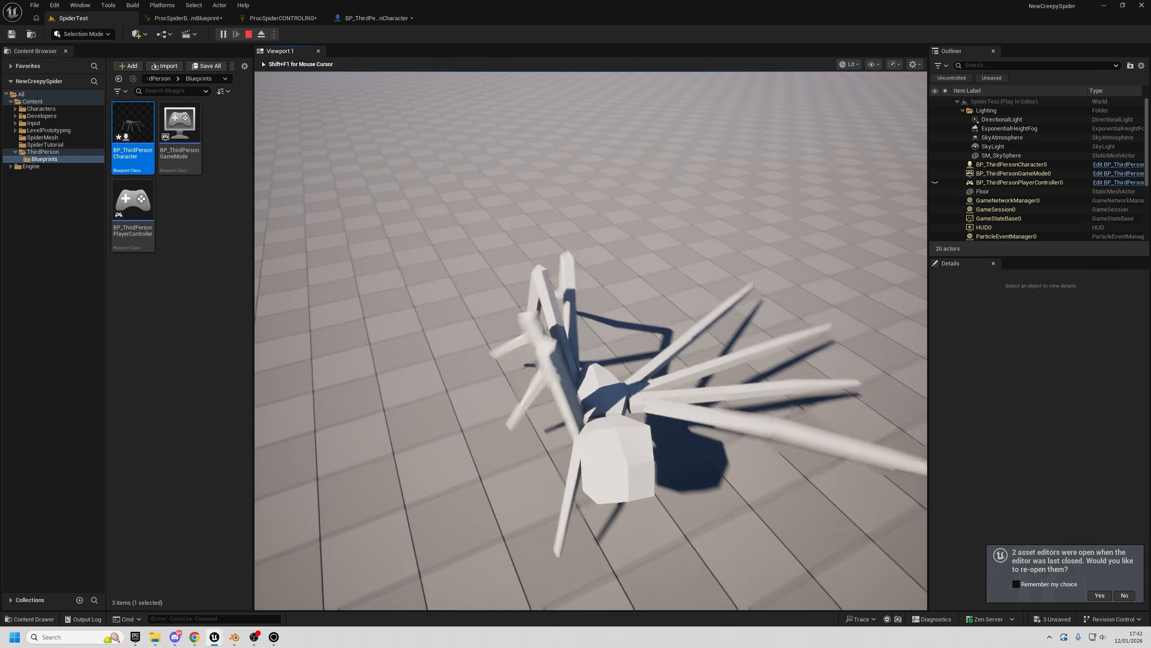
{"action": "key", "text": "d"}
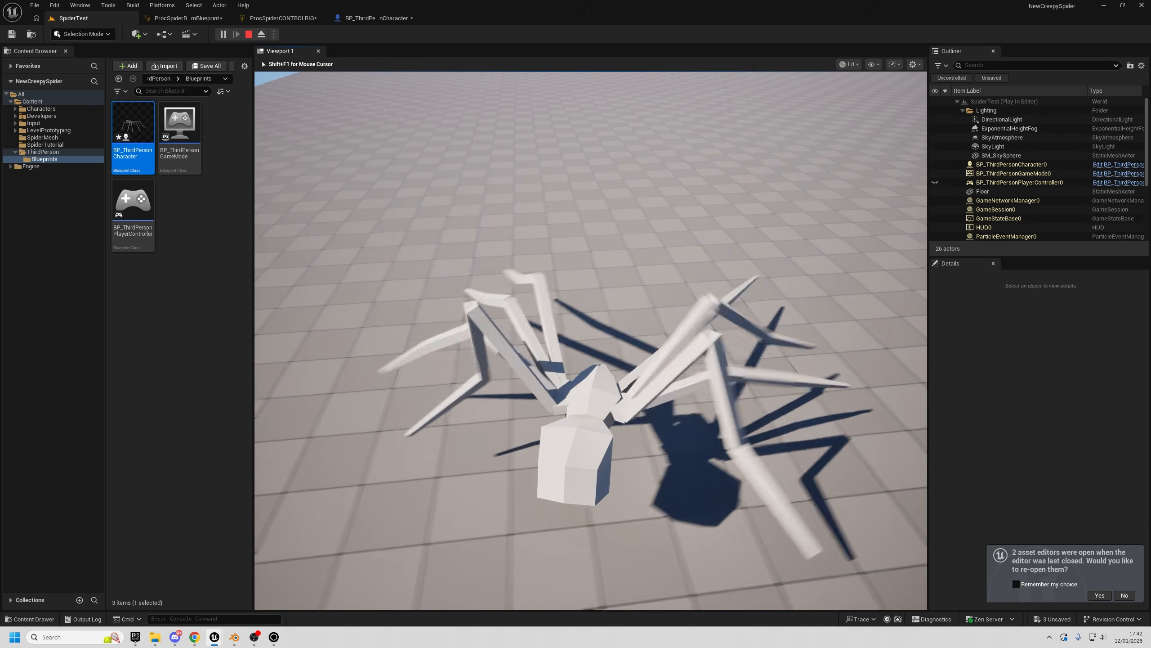
{"action": "key", "text": "w"}
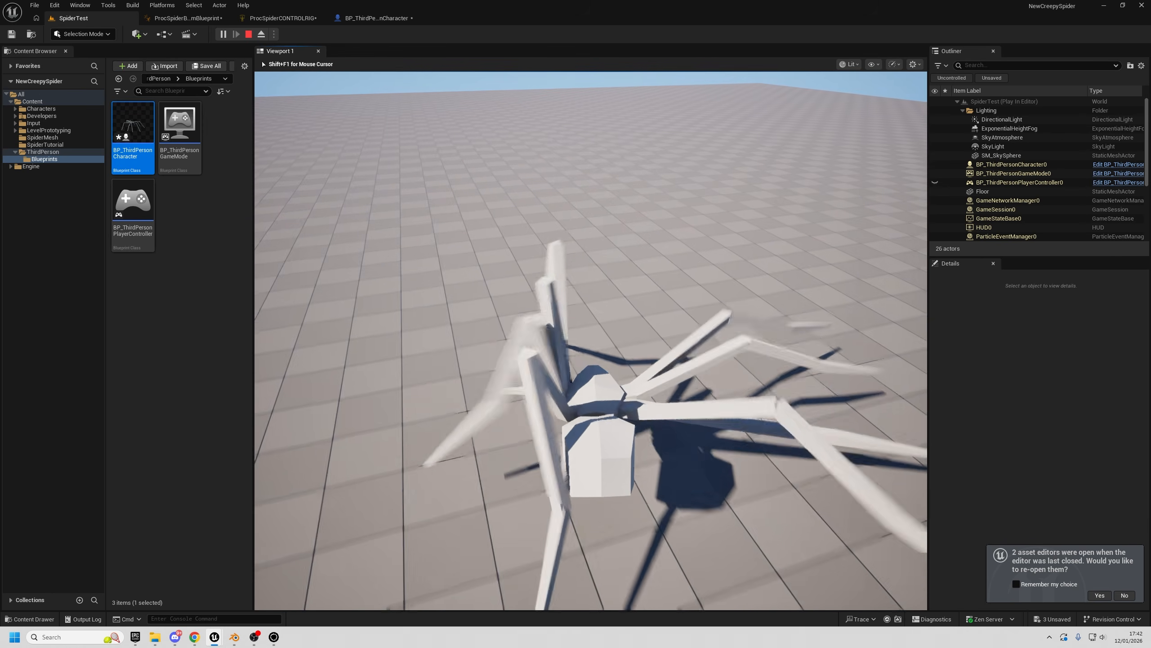
{"action": "key", "text": "Escape"}
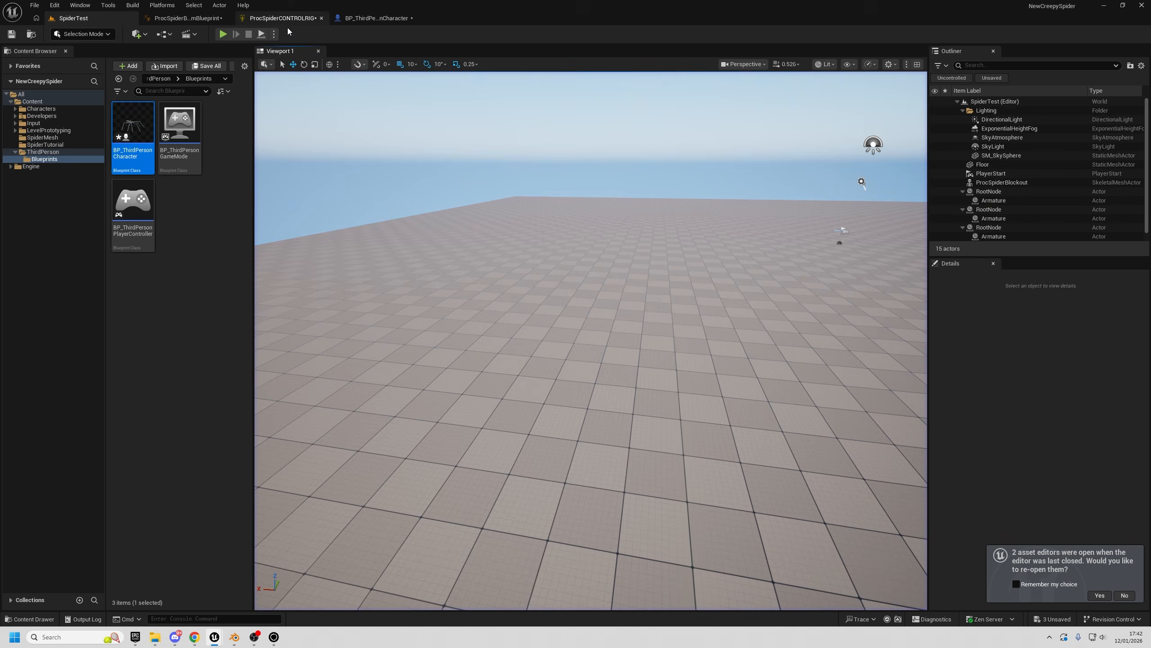
- Set the Maximum Length of the ClampLength node in the Control Rig's TriggerLegs function to 50
{"action": "left_click", "coordinate": [283, 18]}
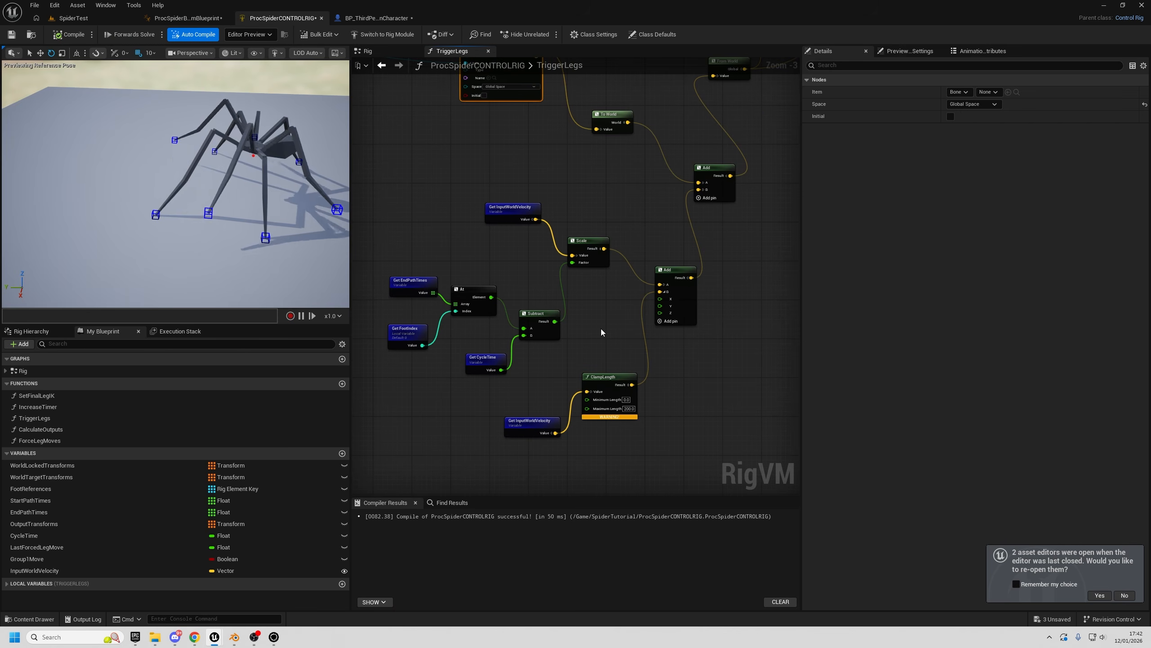
{"action": "scroll", "coordinate": [587, 289], "scroll_direction": "up", "scroll_amount": 2}
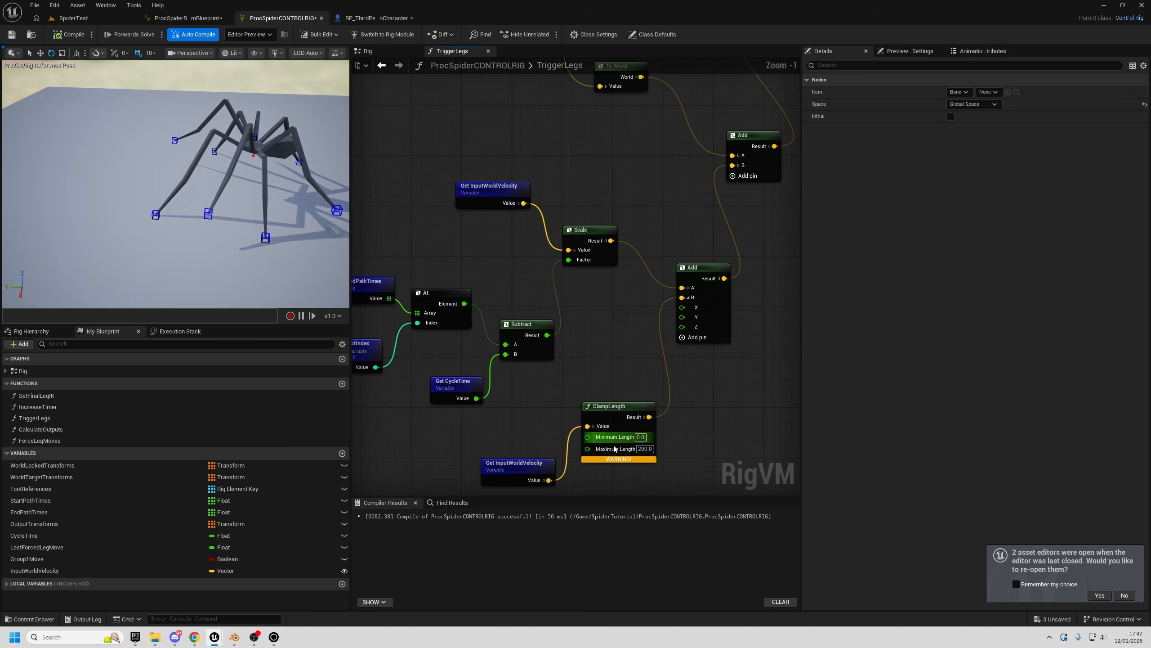
{"action": "left_click", "coordinate": [625, 457]}
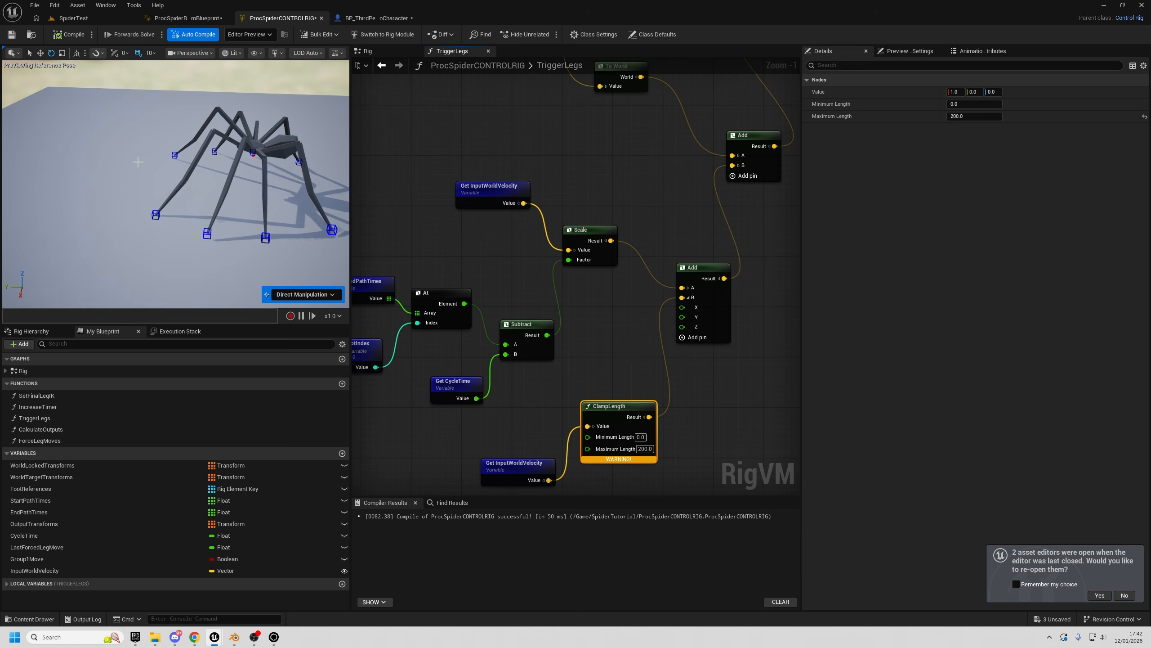
{"action": "right_click_drag", "start_coordinate": [153, 208], "coordinate": [181, 208]}
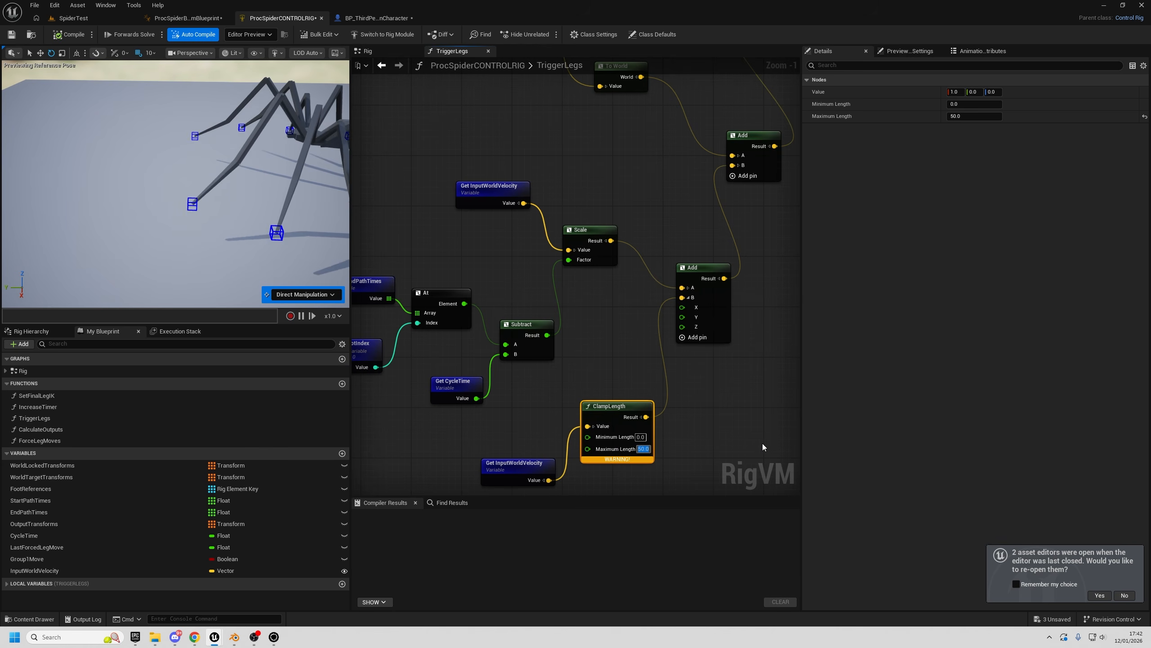
- Play-test the SpiderTest level to check the spider's leg placement with the shorter clamp length
{"action": "left_click", "coordinate": [73, 18]}
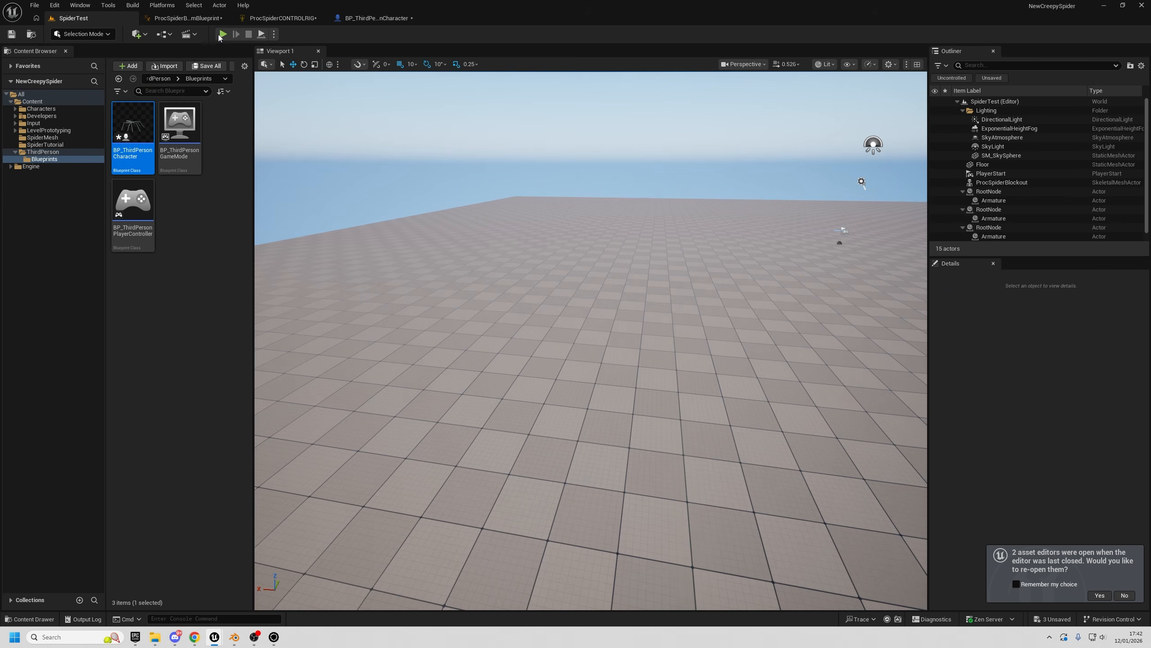
{"action": "key", "text": "alt+p"}
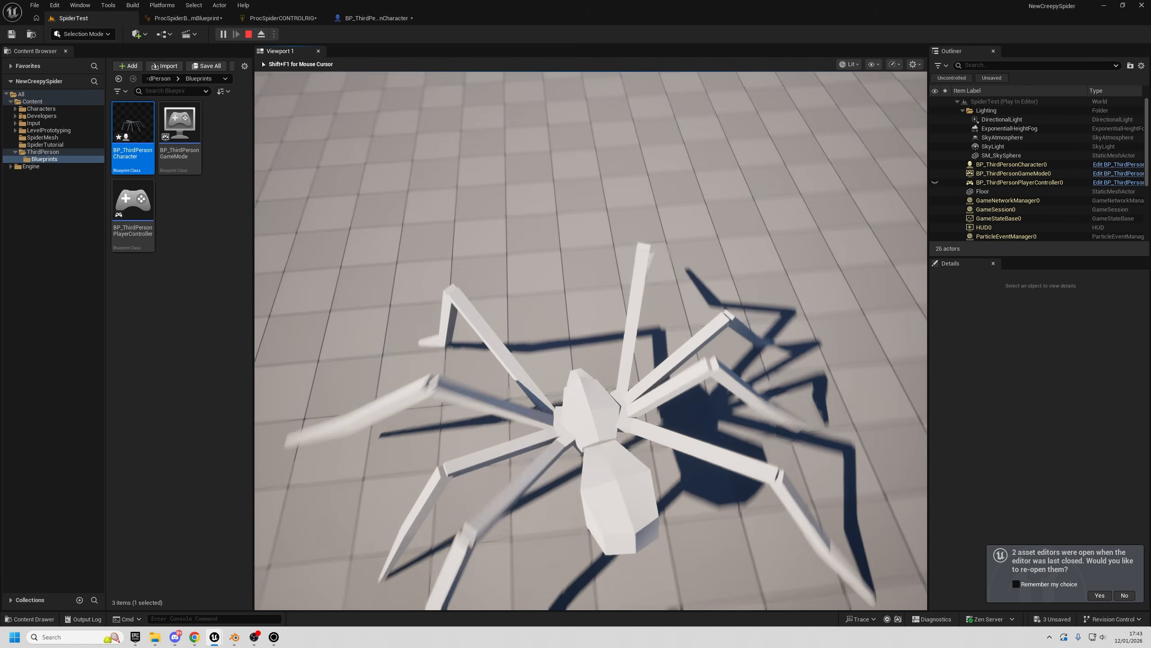
{"action": "key", "text": "Escape"}
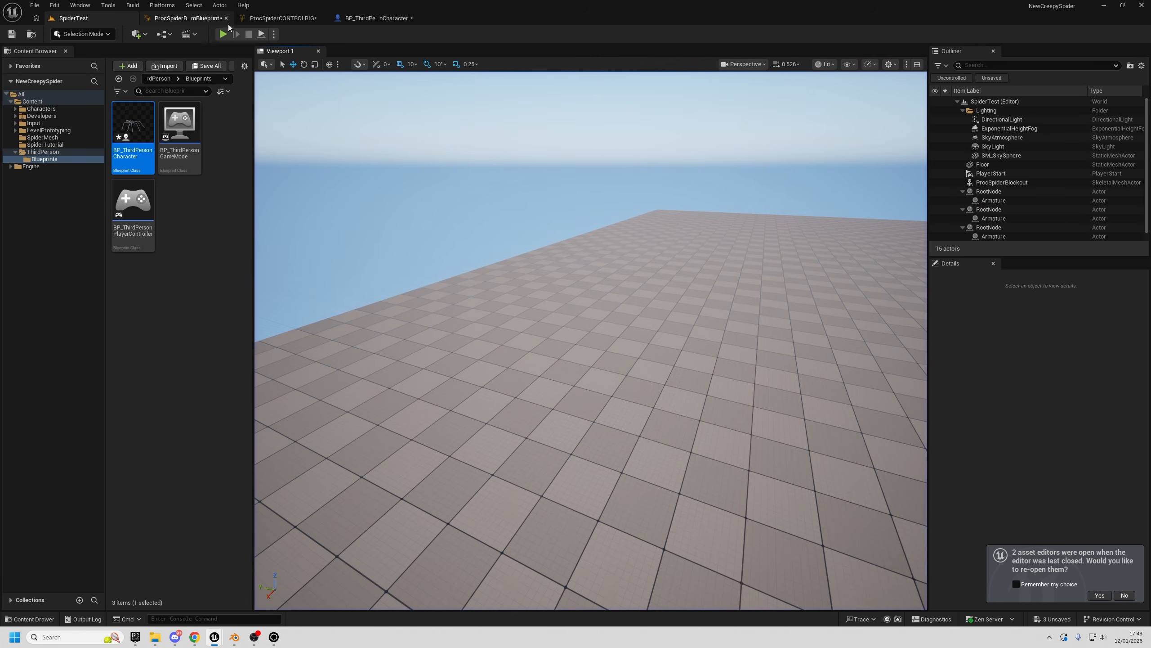
- Set the B threshold of the Greater node after Distance Between in TriggerLegs to 200 and play-test the SpiderTest level
{"action": "left_click", "coordinate": [204, 6]}
{"action": "left_click", "coordinate": [281, 18]}
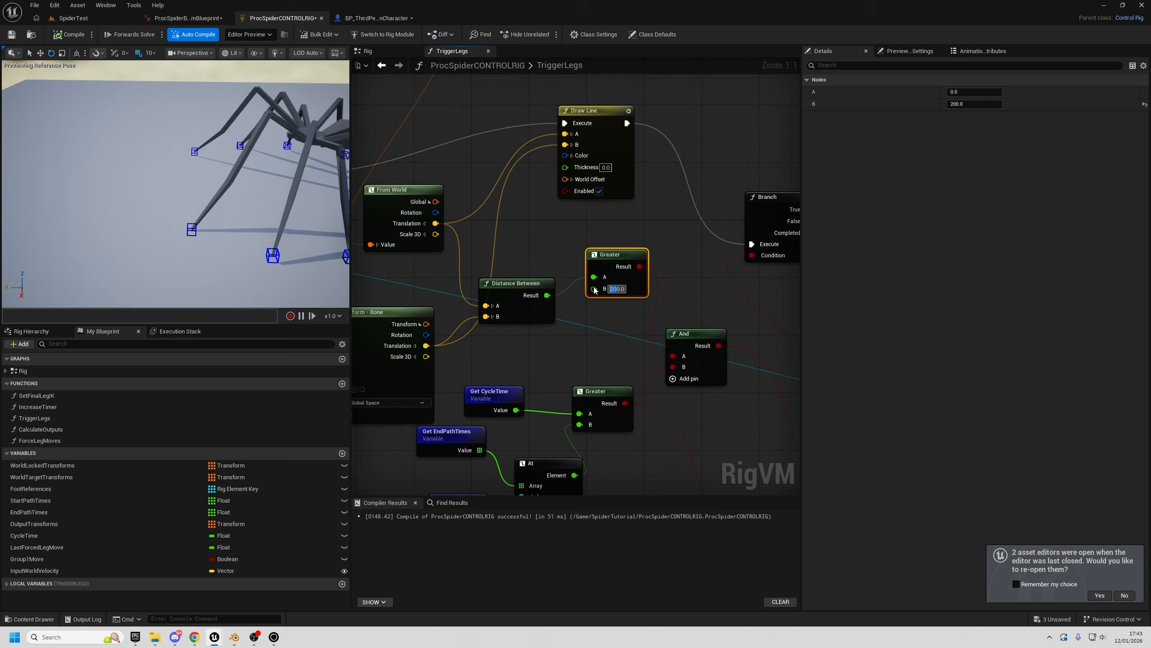
{"action": "left_click", "coordinate": [74, 18]}
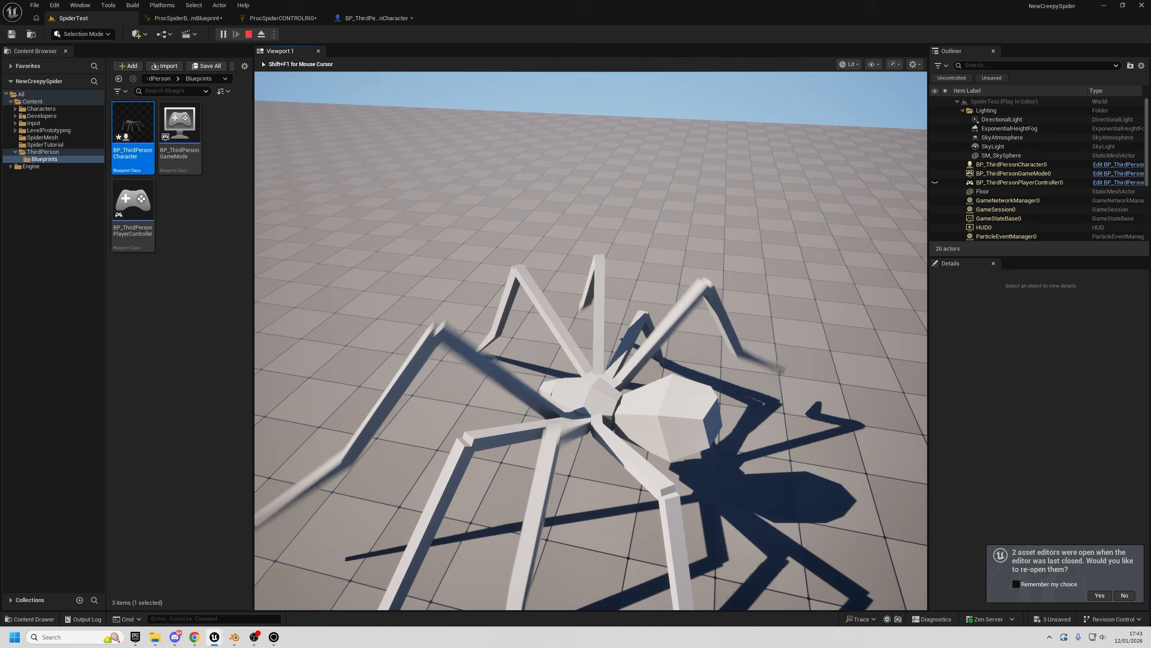
{"action": "key", "text": "Escape"}
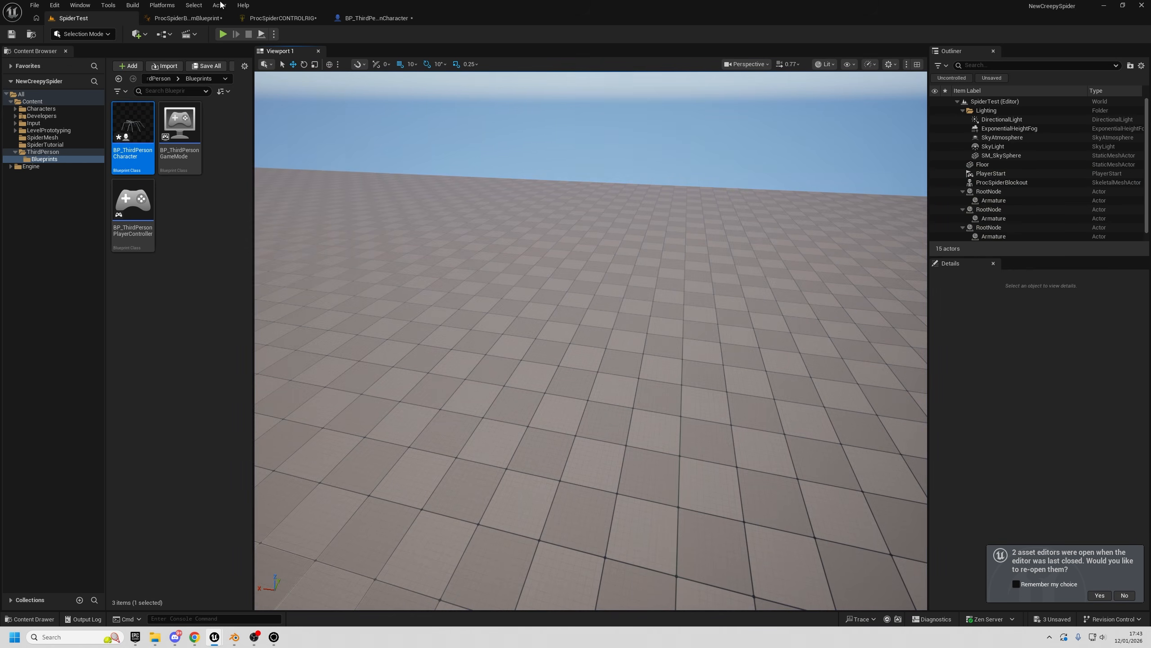
- Set the Greater node's B distance threshold in the Control Rig's TriggerLegs function to 150 and inspect the foot controls in the preview
{"action": "left_click", "coordinate": [279, 18]}
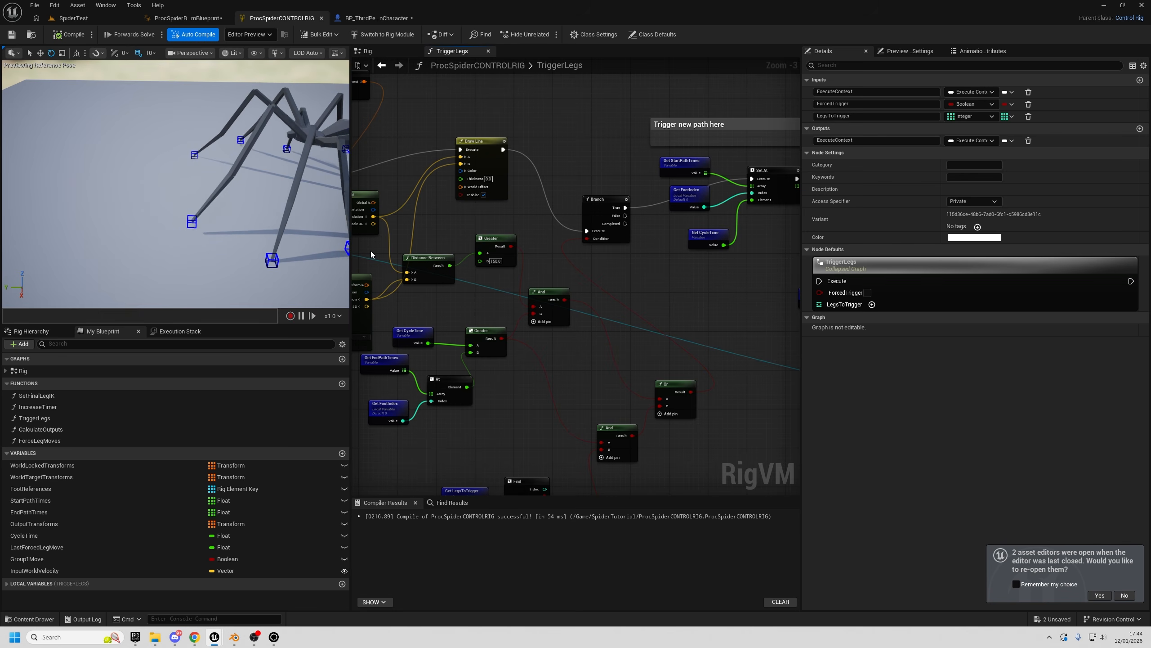
{"action": "scroll", "coordinate": [180, 197], "scroll_direction": "up", "scroll_amount": 5}
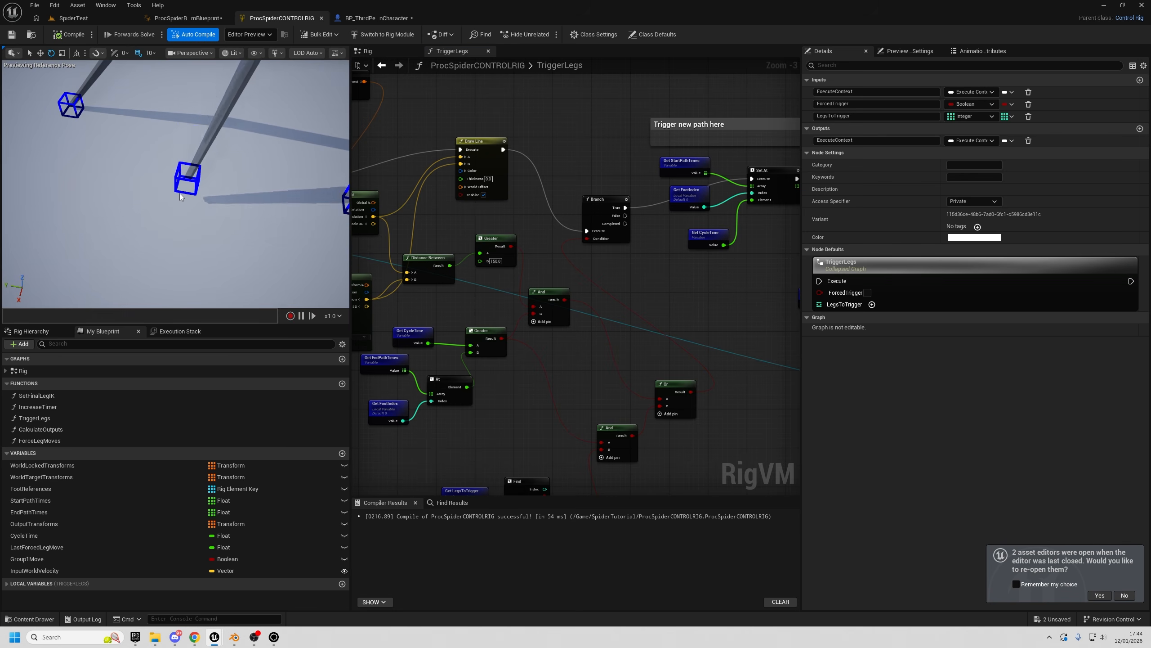
{"action": "mouse_move", "coordinate": [180, 196]}
{"action": "right_mouse_down"}
{"action": "mouse_move", "coordinate": [202, 179]}
{"action": "mouse_move", "coordinate": [180, 193]}
{"action": "mouse_move", "coordinate": [177, 183]}
{"action": "right_mouse_up"}
{"action": "scroll", "coordinate": [579, 258], "scroll_direction": "down", "scroll_amount": 2}
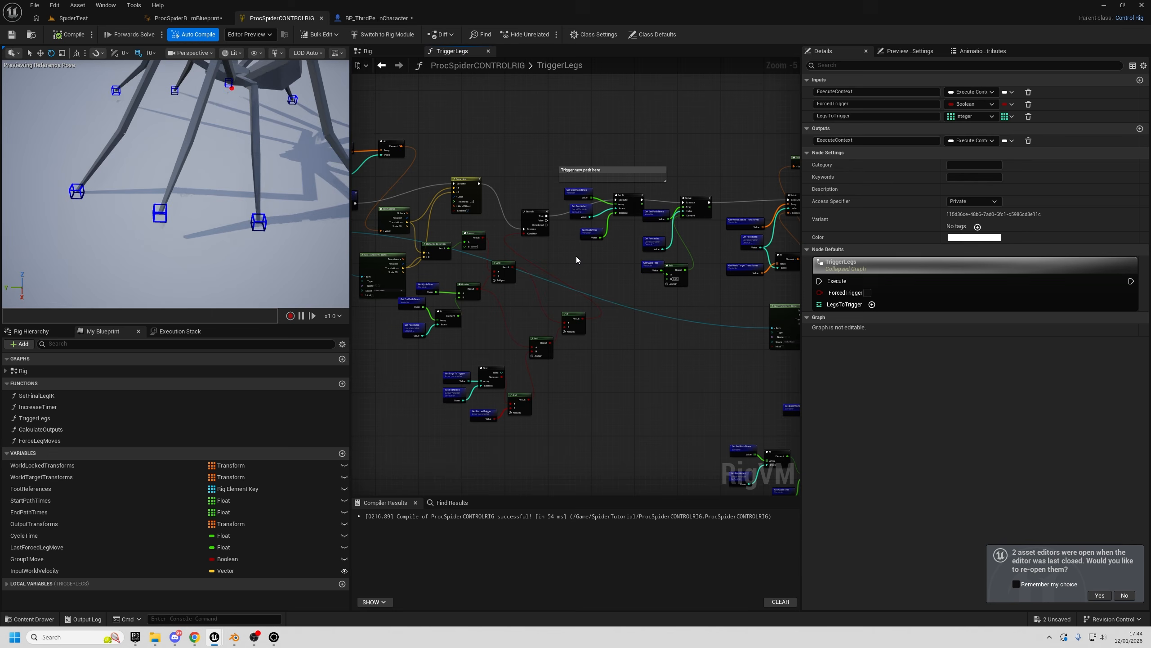
- Examine the TriggerLegs graph from the leg-trigger conditions through to the nodes that predict foot targets from InputWorldVelocity
{"action": "scroll", "coordinate": [665, 310], "scroll_direction": "down", "scroll_amount": 2}
{"action": "right_click_drag", "start_coordinate": [665, 310], "coordinate": [537, 280]}
{"action": "scroll", "coordinate": [447, 225], "scroll_direction": "up", "scroll_amount": 2}
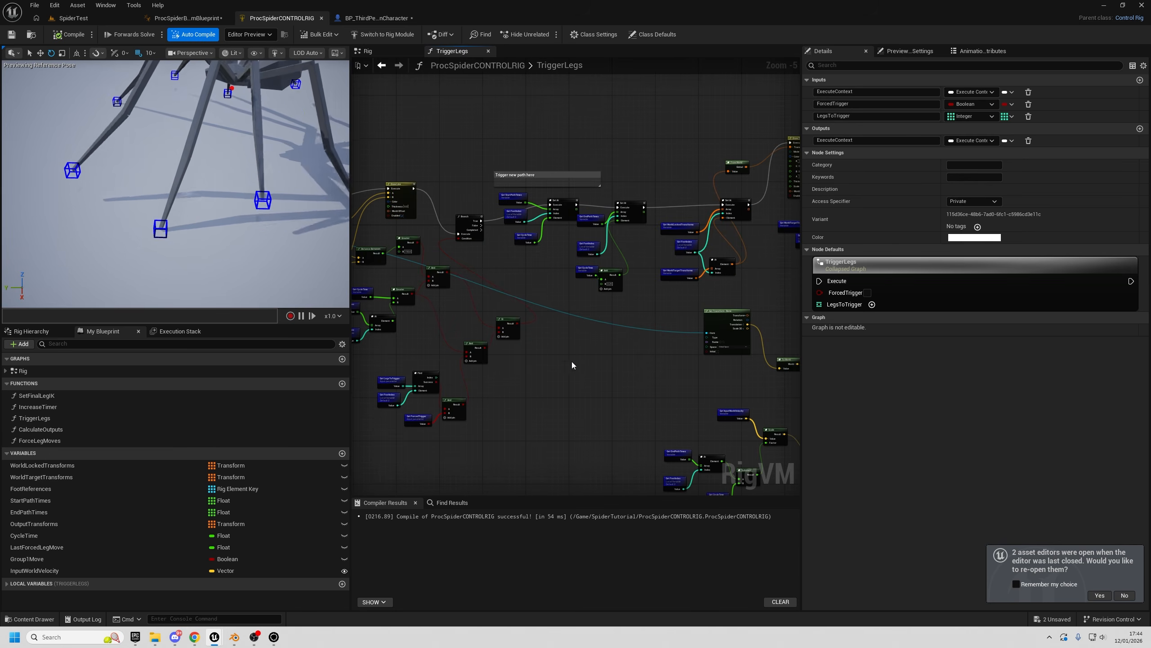
{"action": "scroll", "coordinate": [483, 319], "scroll_direction": "up", "scroll_amount": 1}
{"action": "right_click_drag", "start_coordinate": [483, 318], "coordinate": [560, 169]}
{"action": "scroll", "coordinate": [567, 345], "scroll_direction": "up", "scroll_amount": 3}
{"action": "scroll", "coordinate": [636, 274], "scroll_direction": "down", "scroll_amount": 2}
{"action": "right_click_drag", "start_coordinate": [636, 274], "coordinate": [637, 261]}
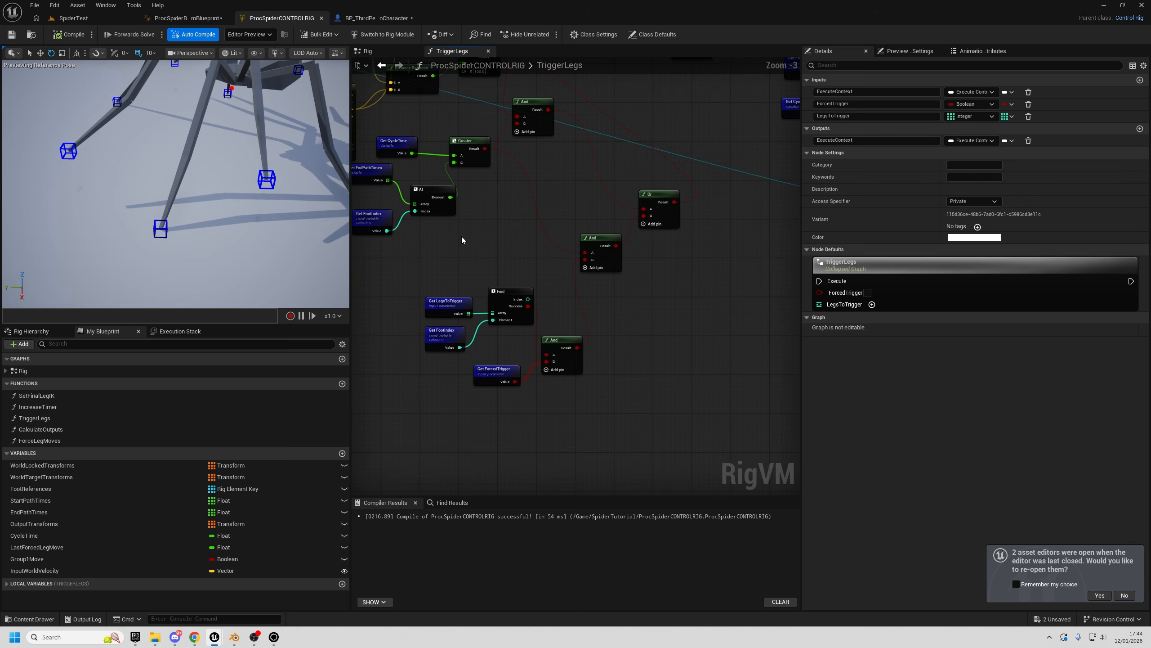
{"action": "right_click_drag", "start_coordinate": [518, 216], "coordinate": [511, 462]}
{"action": "left_click", "coordinate": [558, 254]}
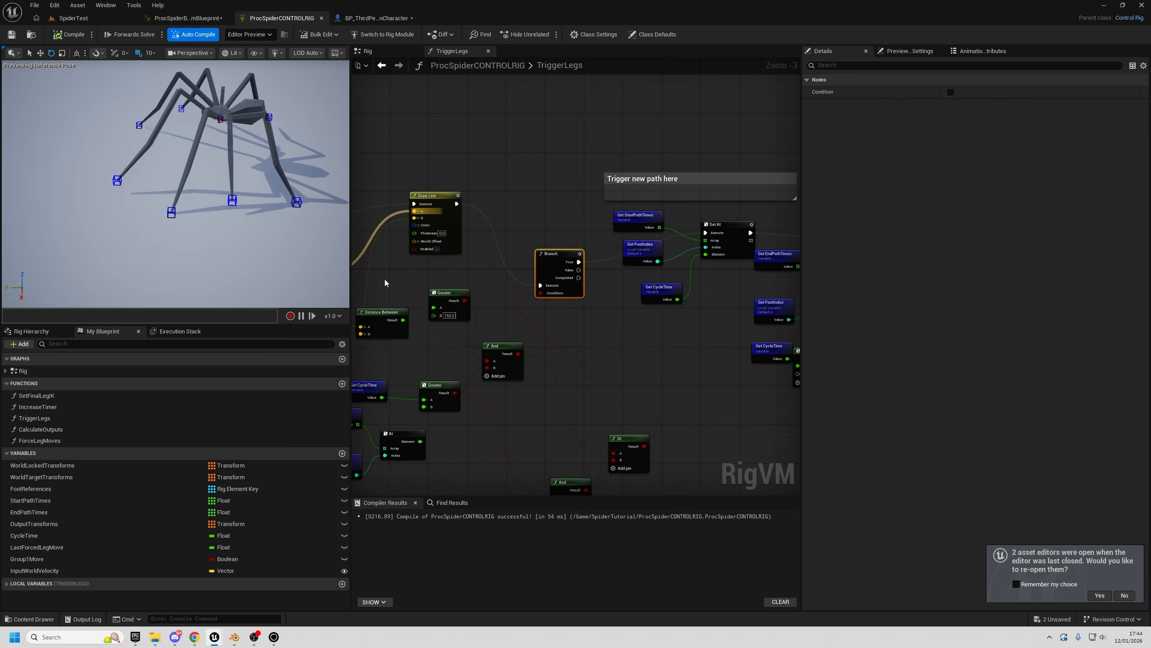
{"action": "scroll", "coordinate": [499, 272], "scroll_direction": "down", "scroll_amount": 3}
{"action": "left_click", "coordinate": [559, 418]}
{"action": "right_click_drag", "start_coordinate": [559, 417], "coordinate": [687, 494]}
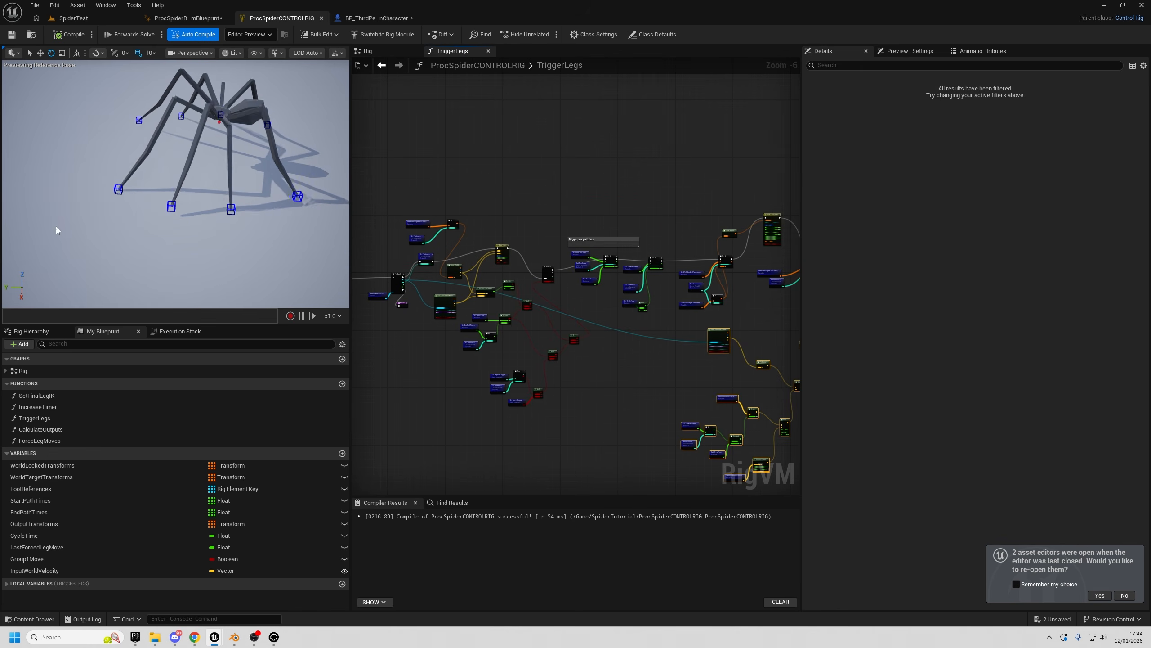
{"action": "right_click_drag", "start_coordinate": [628, 344], "coordinate": [504, 316]}
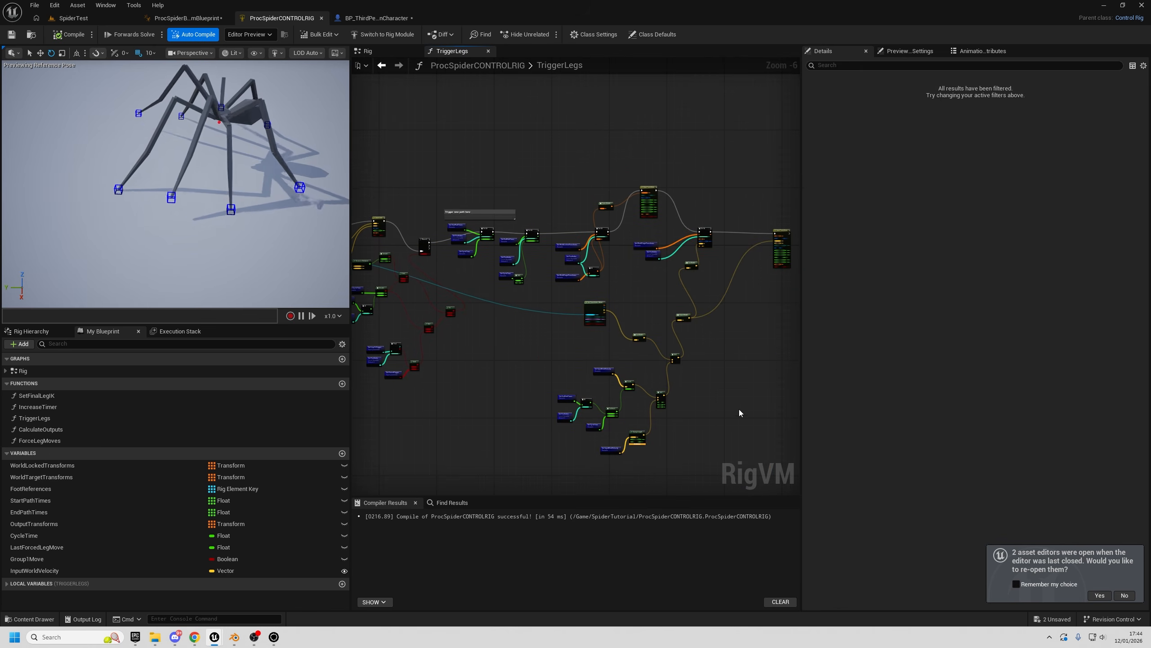
{"action": "scroll", "coordinate": [704, 390], "scroll_direction": "up", "scroll_amount": 4}
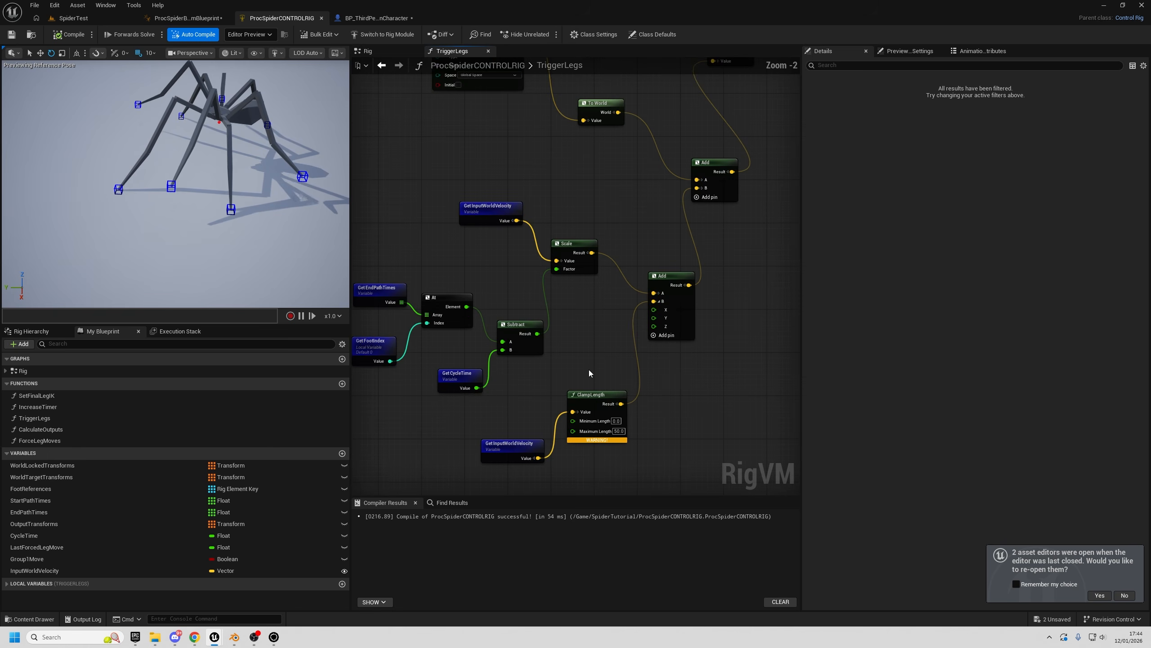
- Open the CalculateOutputs function from the Rig graph and add a Get InputWorldVelocity node below the path-time nodes
{"action": "left_click", "coordinate": [381, 48]}
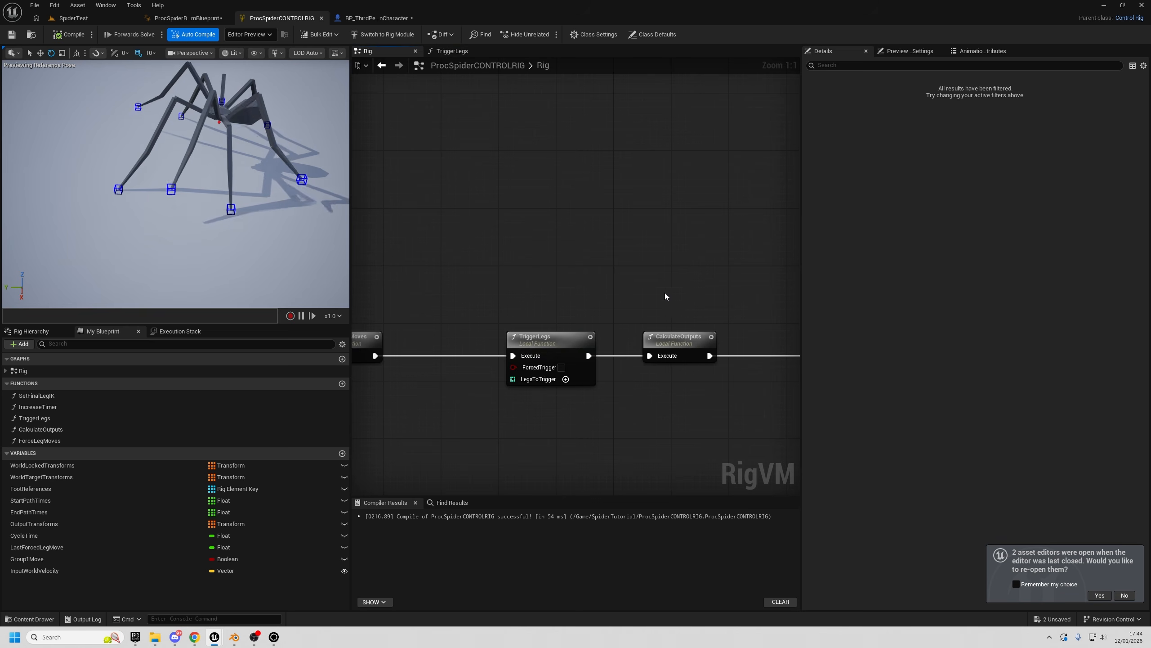
{"action": "double_click", "coordinate": [671, 297]}
{"action": "scroll", "coordinate": [640, 295], "scroll_direction": "up", "scroll_amount": 5}
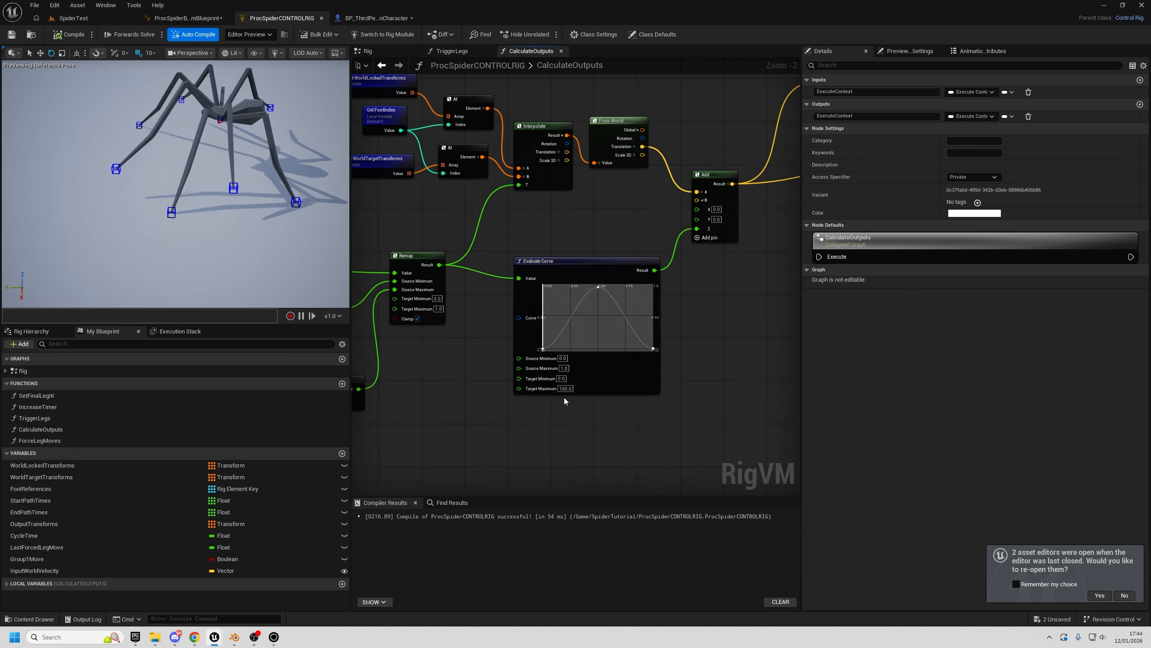
{"action": "right_click_drag", "start_coordinate": [529, 426], "coordinate": [647, 350]}
{"action": "left_click_drag", "start_coordinate": [35, 571], "coordinate": [451, 447]}
{"action": "left_click", "coordinate": [459, 397]}
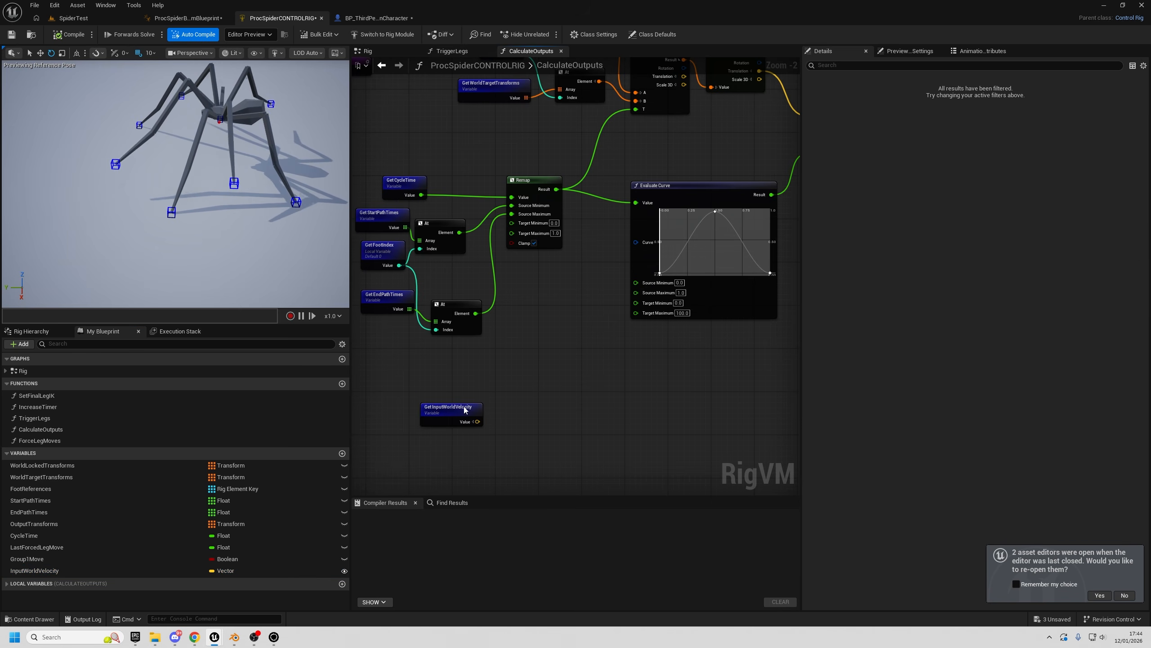
- Connect InputWorldVelocity to a new vector Length node and feed its result into a new Remap node
{"action": "left_click_drag", "start_coordinate": [476, 424], "coordinate": [545, 412]}
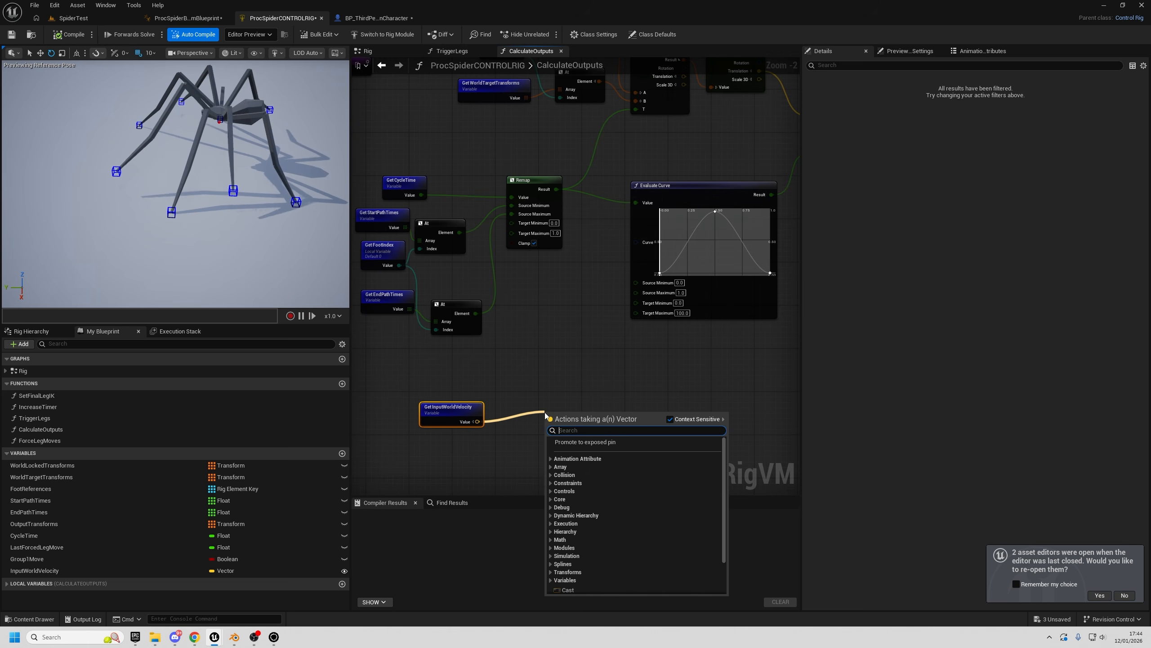
{"action": "type", "text": "length"}
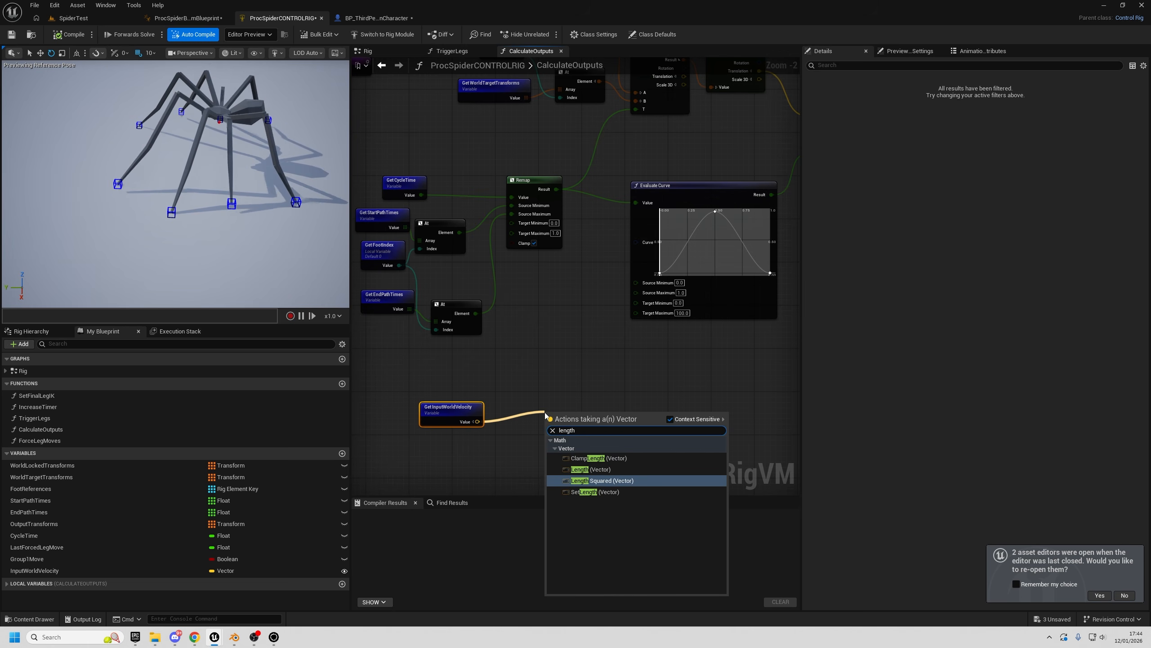
{"action": "left_click", "coordinate": [586, 469]}
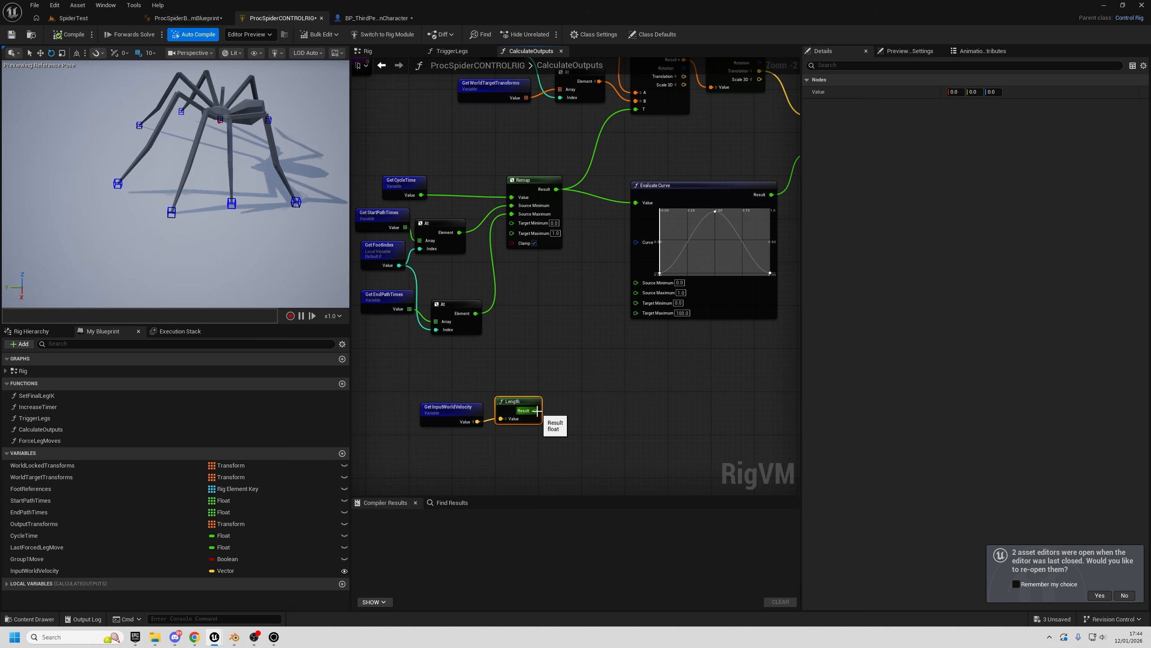
{"action": "left_click_drag", "start_coordinate": [536, 411], "coordinate": [584, 411]}
{"action": "type", "text": "re"}
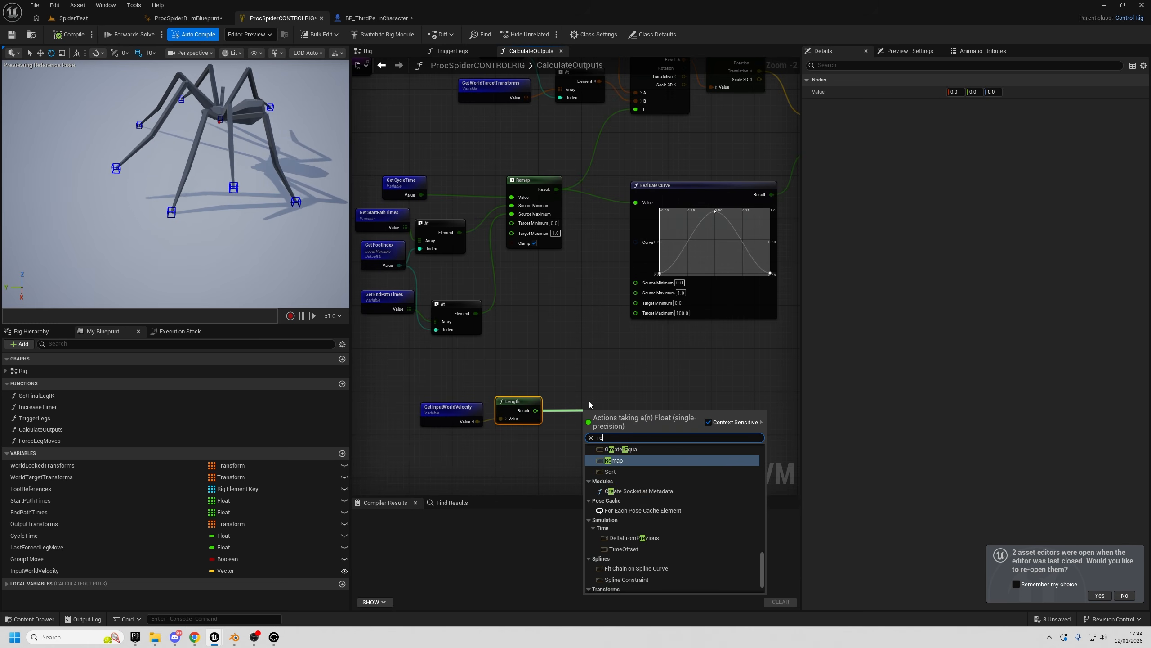
{"action": "key", "text": "Return"}
{"action": "left_click_drag", "start_coordinate": [611, 408], "coordinate": [610, 397]}
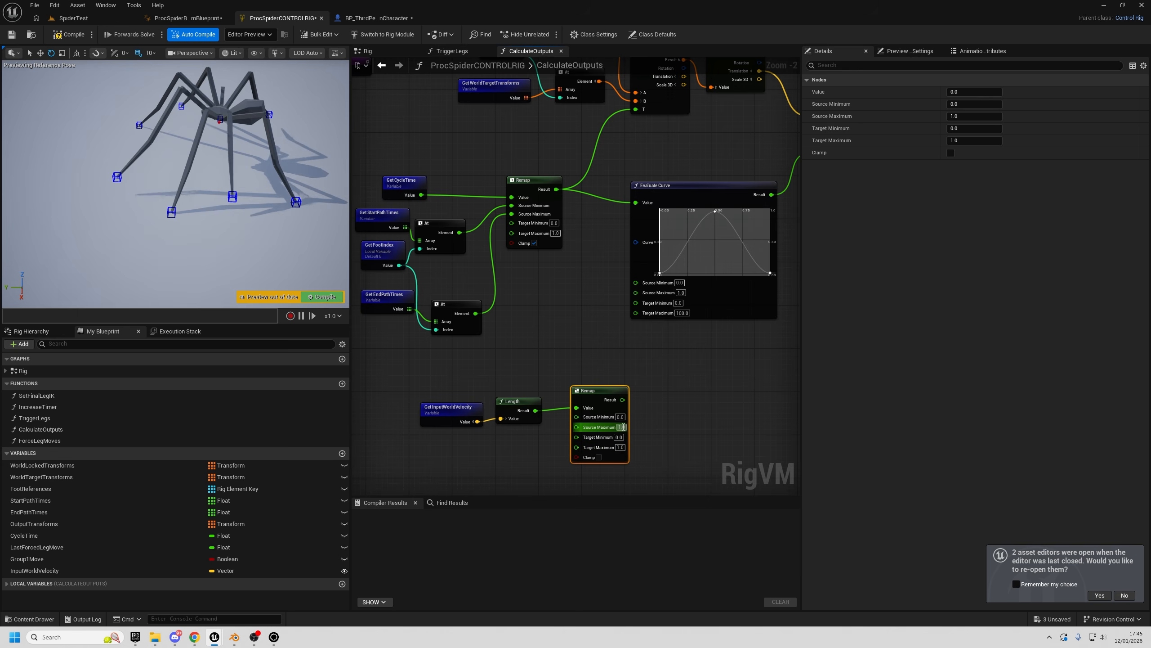
- Set the new Remap node's Source Maximum to 600 and Target Maximum to 150
{"action": "type", "text": "600"}
{"action": "key", "text": "Return"}
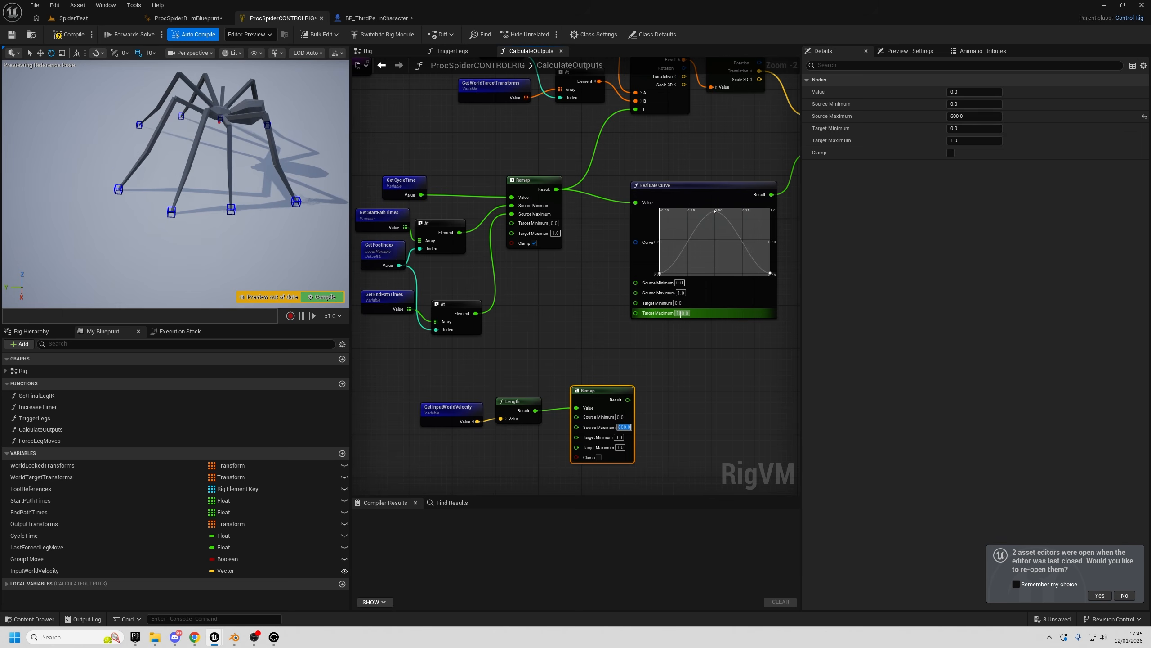
{"action": "left_click_drag", "start_coordinate": [213, 191], "coordinate": [131, 145], "text": "alt"}
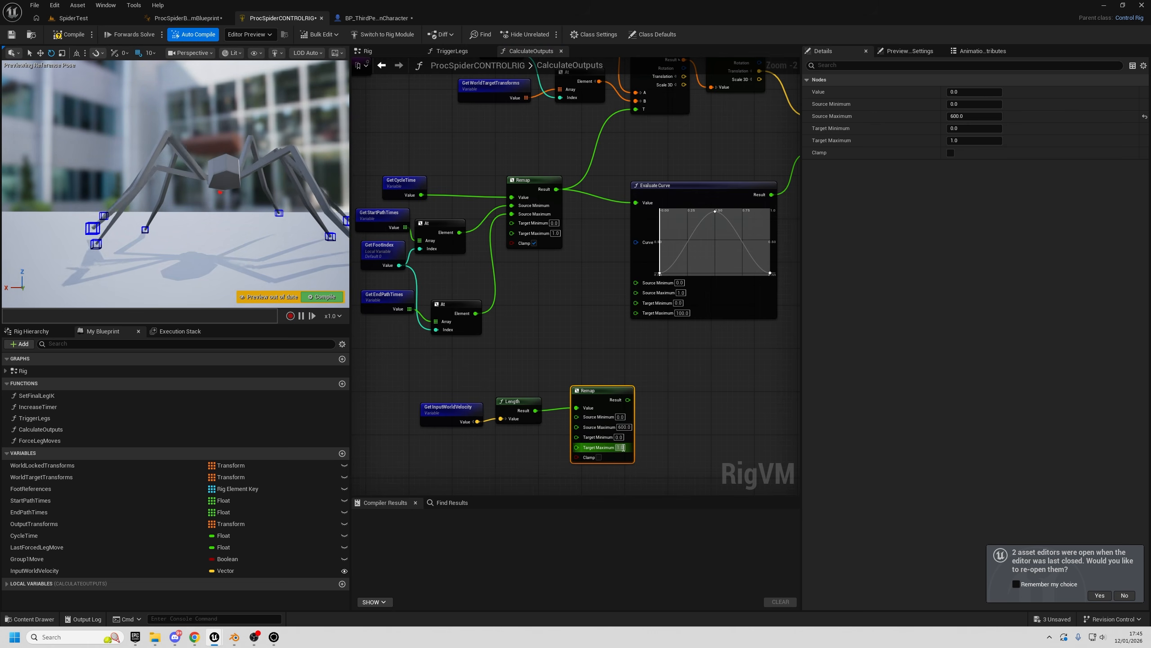
{"action": "left_click", "coordinate": [622, 447]}
{"action": "type", "text": "150"}
{"action": "key", "text": "Return"}
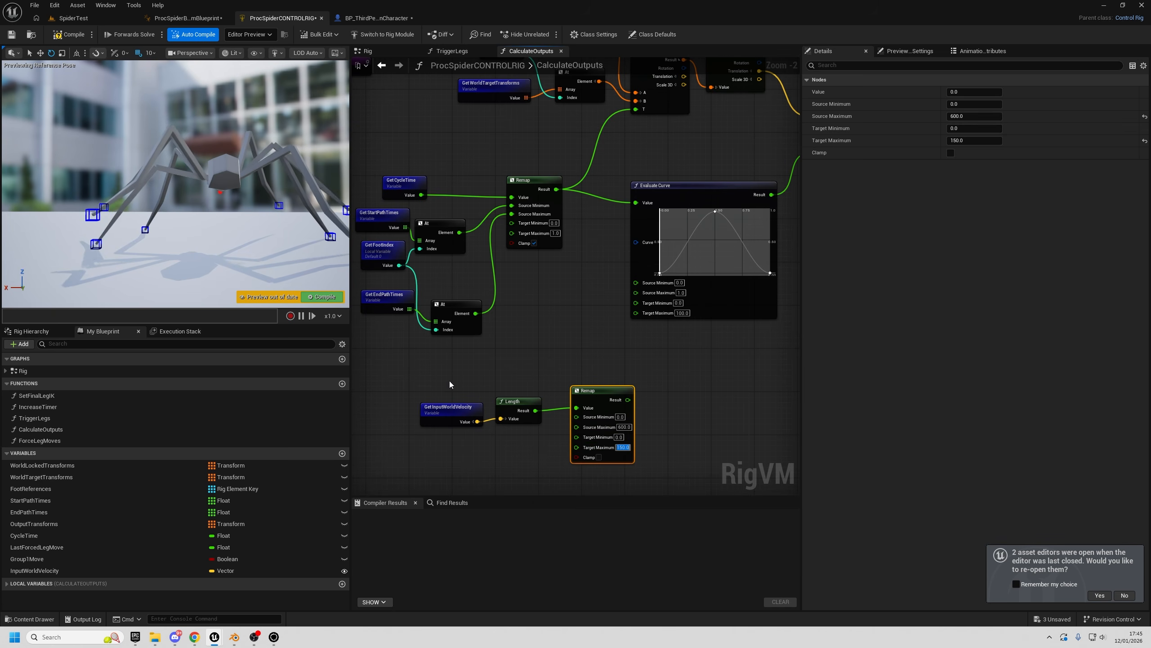
- Connect the Remap result to Evaluate Curve's Target Maximum, tidy the three velocity nodes' placement, and compile the Control Rig
{"action": "left_click_drag", "start_coordinate": [450, 384], "coordinate": [537, 431]}
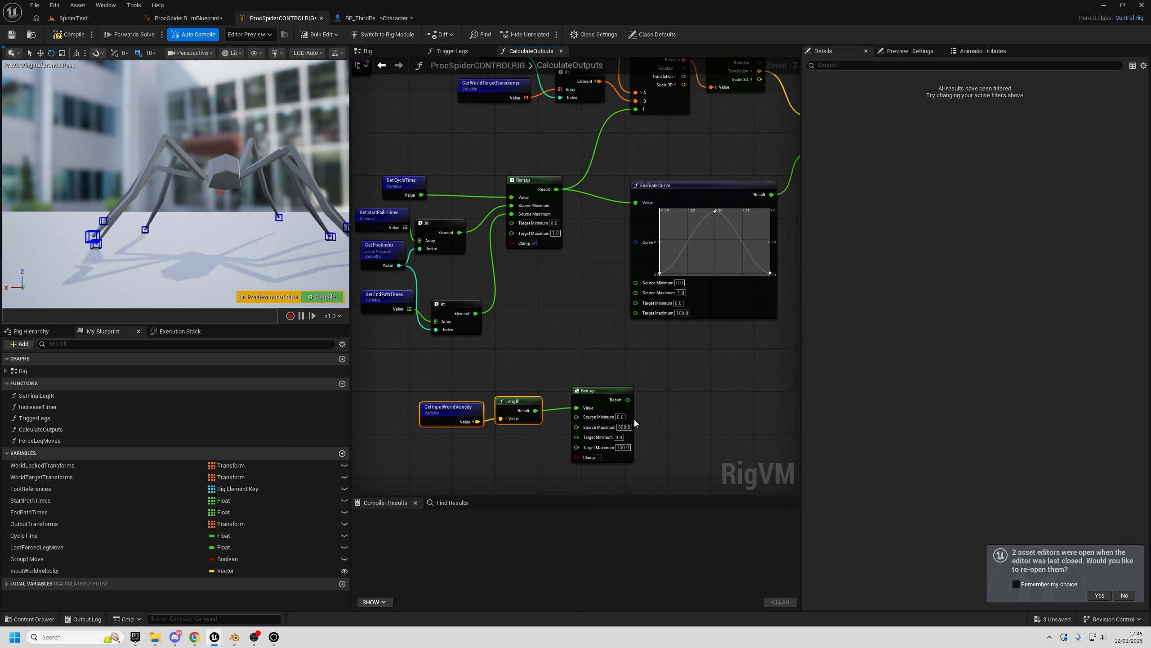
{"action": "left_click_drag", "start_coordinate": [627, 399], "coordinate": [635, 312]}
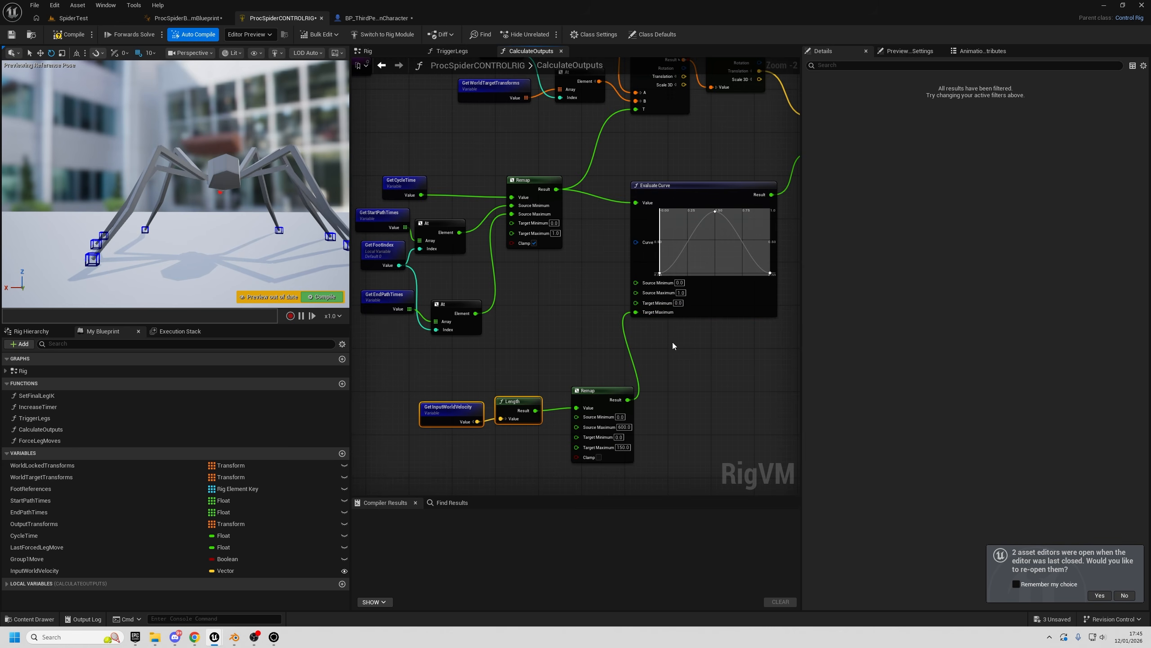
{"action": "left_click", "coordinate": [559, 346]}
{"action": "right_click_drag", "start_coordinate": [559, 346], "coordinate": [634, 309]}
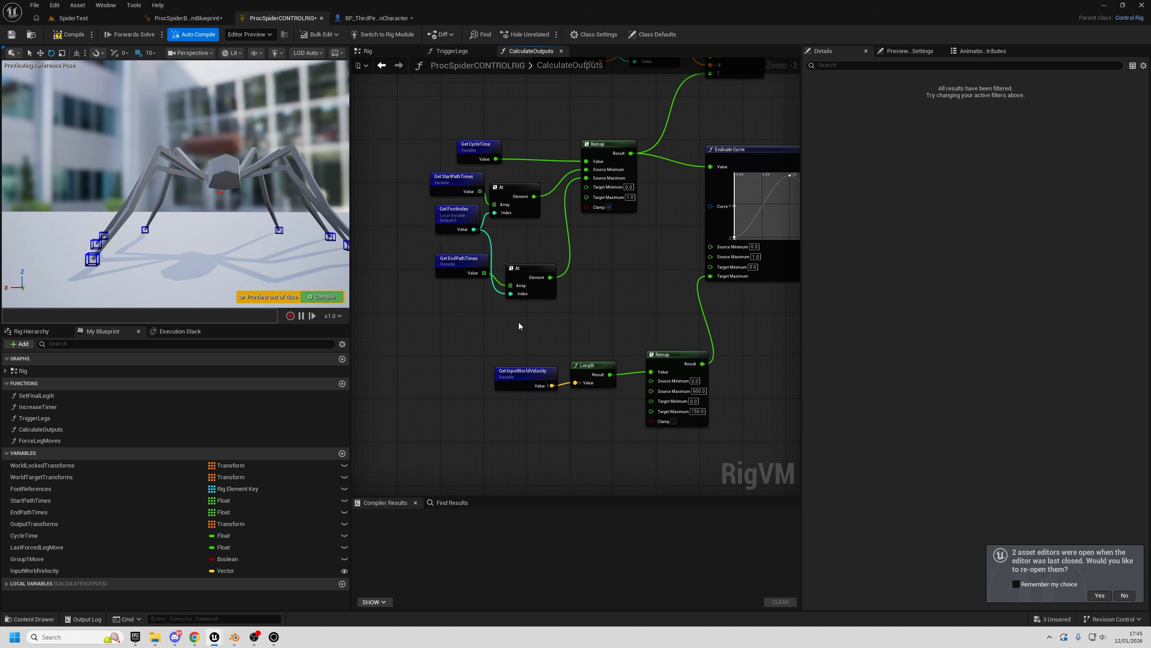
{"action": "left_click_drag", "start_coordinate": [672, 377], "coordinate": [644, 375]}
{"action": "mouse_move", "coordinate": [181, 191]}
{"action": "right_mouse_down"}
{"action": "mouse_move", "coordinate": [154, 218]}
{"action": "mouse_move", "coordinate": [149, 200]}
{"action": "mouse_move", "coordinate": [195, 168]}
{"action": "mouse_move", "coordinate": [205, 172]}
{"action": "mouse_move", "coordinate": [168, 191]}
{"action": "mouse_move", "coordinate": [190, 204]}
{"action": "right_mouse_up"}
{"action": "left_click", "coordinate": [72, 35]}
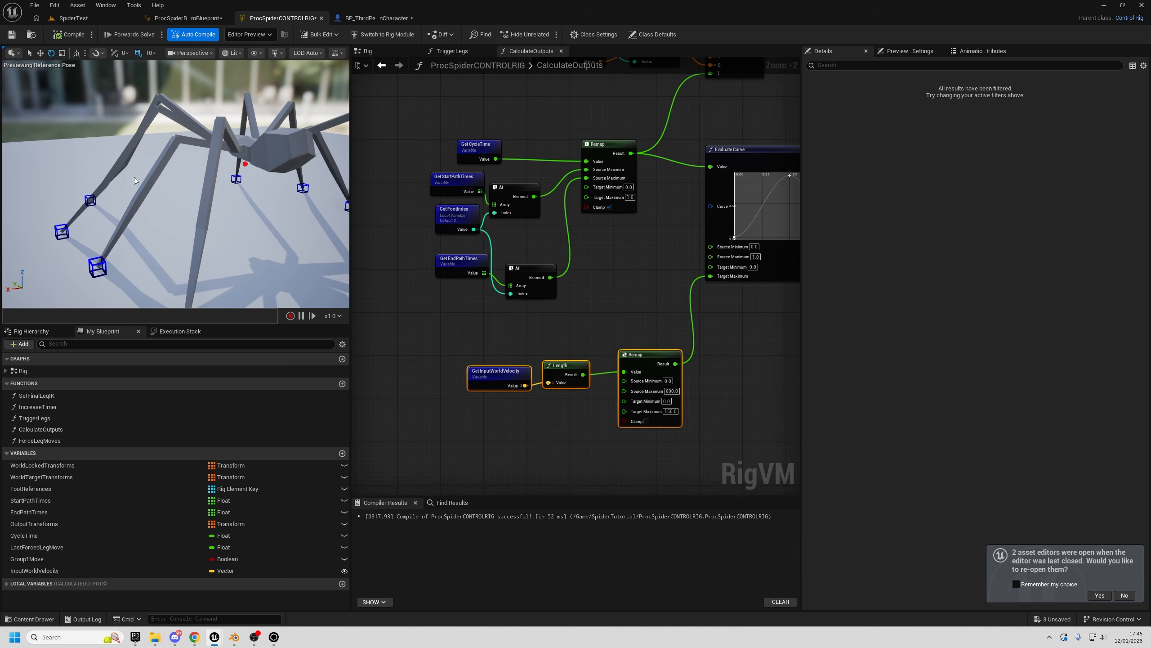
{"action": "right_click_drag", "start_coordinate": [134, 177], "coordinate": [152, 152]}
- Play-test the SpiderTest level by walking the spider forward to check its speed-driven leg lift
{"action": "left_click", "coordinate": [73, 18]}
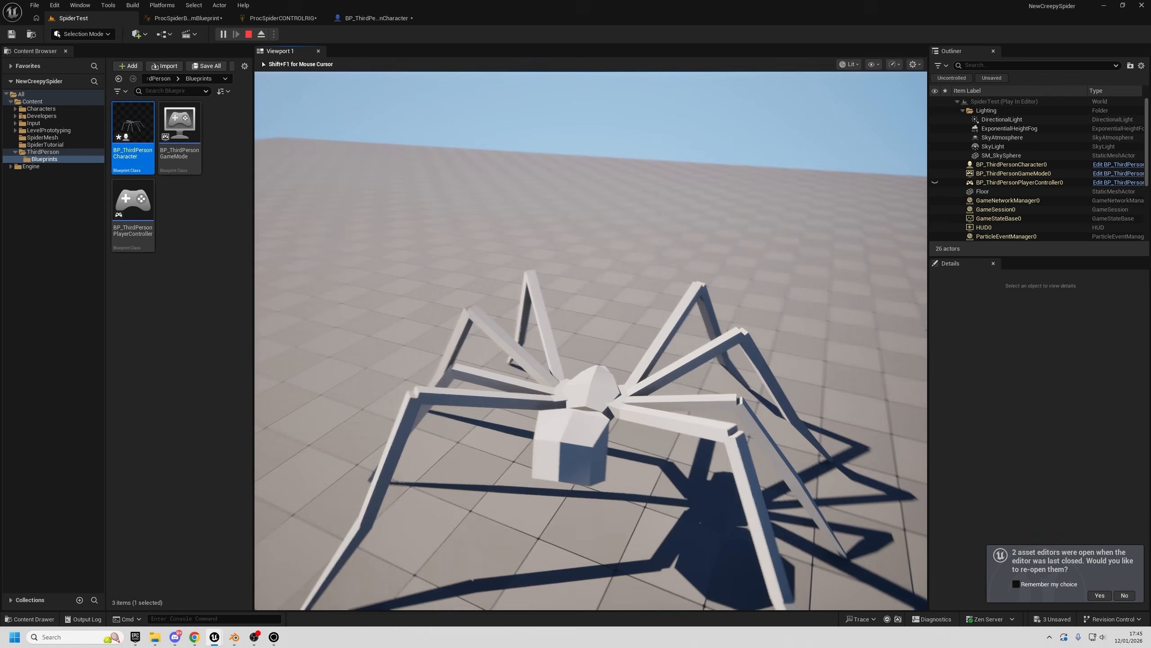
{"action": "key", "text": "w"}
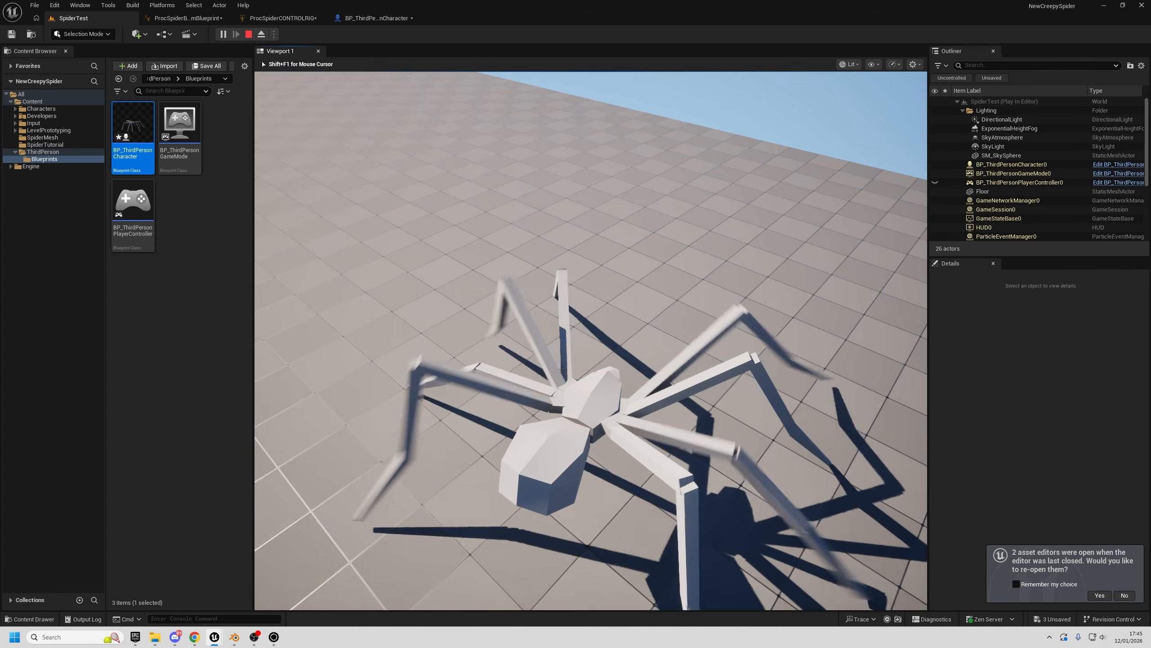
{"action": "key", "text": "Escape"}
{"action": "left_click", "coordinate": [300, 17]}
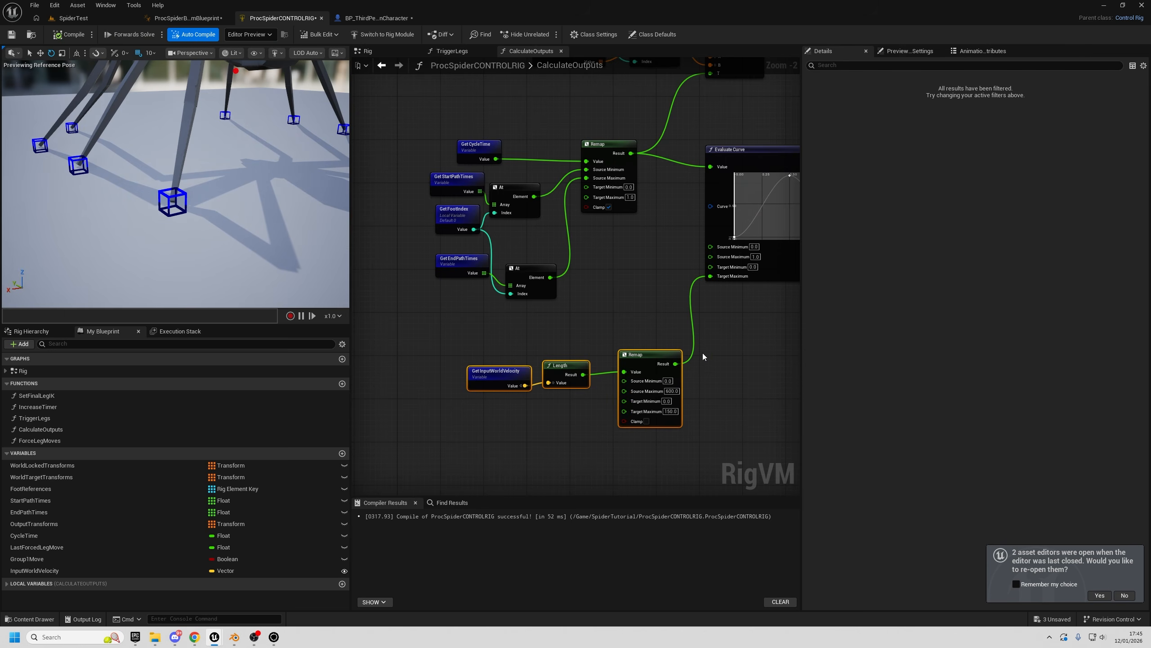
{"action": "scroll", "coordinate": [704, 357], "scroll_direction": "down", "scroll_amount": 3}
{"action": "right_click_drag", "start_coordinate": [688, 337], "coordinate": [609, 383]}
{"action": "right_click_drag", "start_coordinate": [739, 414], "coordinate": [680, 428]}
{"action": "scroll", "coordinate": [666, 355], "scroll_direction": "up", "scroll_amount": 2}
{"action": "right_click_drag", "start_coordinate": [665, 355], "coordinate": [781, 348]}
- Play-test the SpiderTest level again from a new editor view, walking the spider forward to observe its step height
{"action": "left_click", "coordinate": [86, 19]}
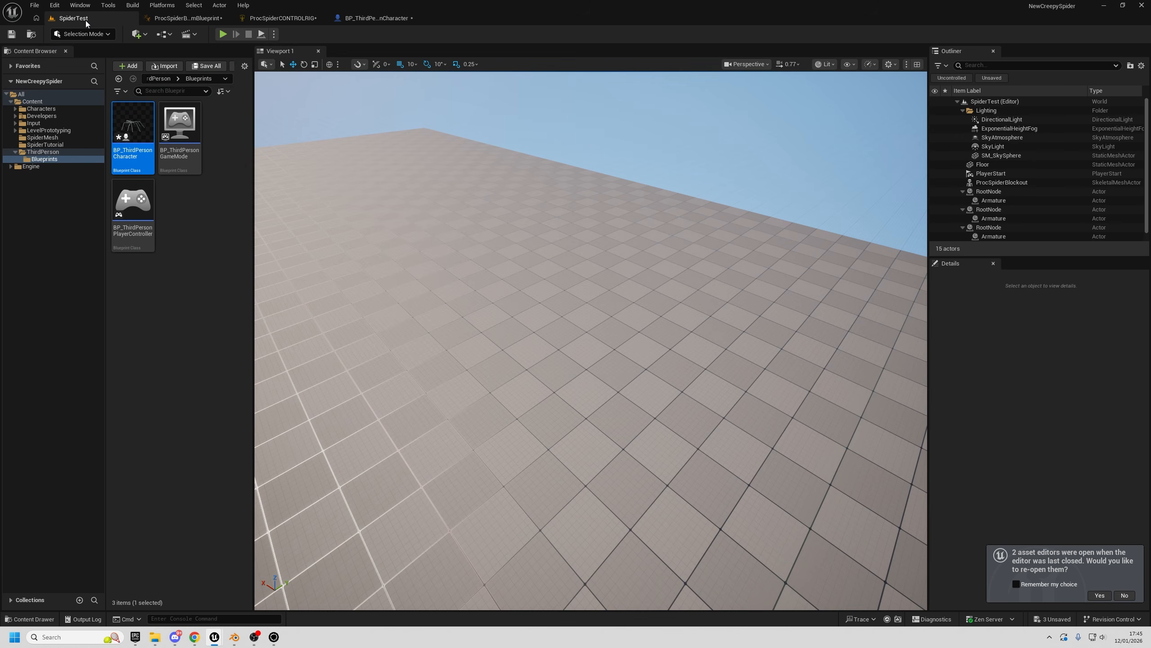
{"action": "left_click", "coordinate": [224, 33]}
{"action": "key", "text": "Escape"}
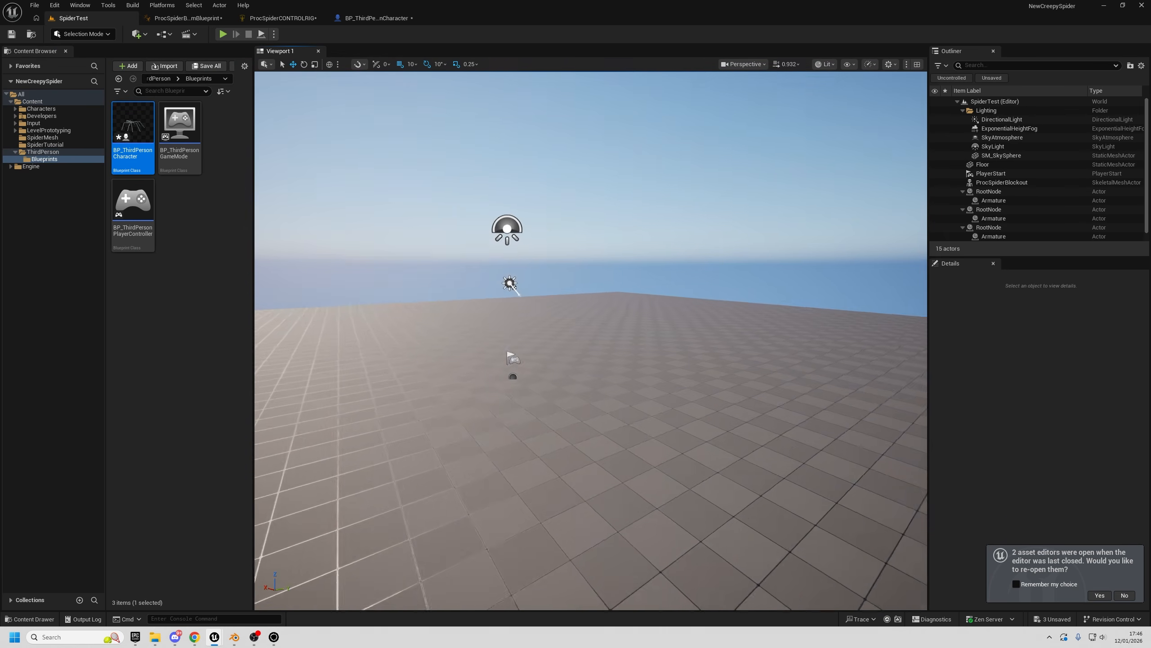
{"action": "right_click_drag", "start_coordinate": [470, 215], "coordinate": [436, 222]}
{"action": "key", "text": "s"}
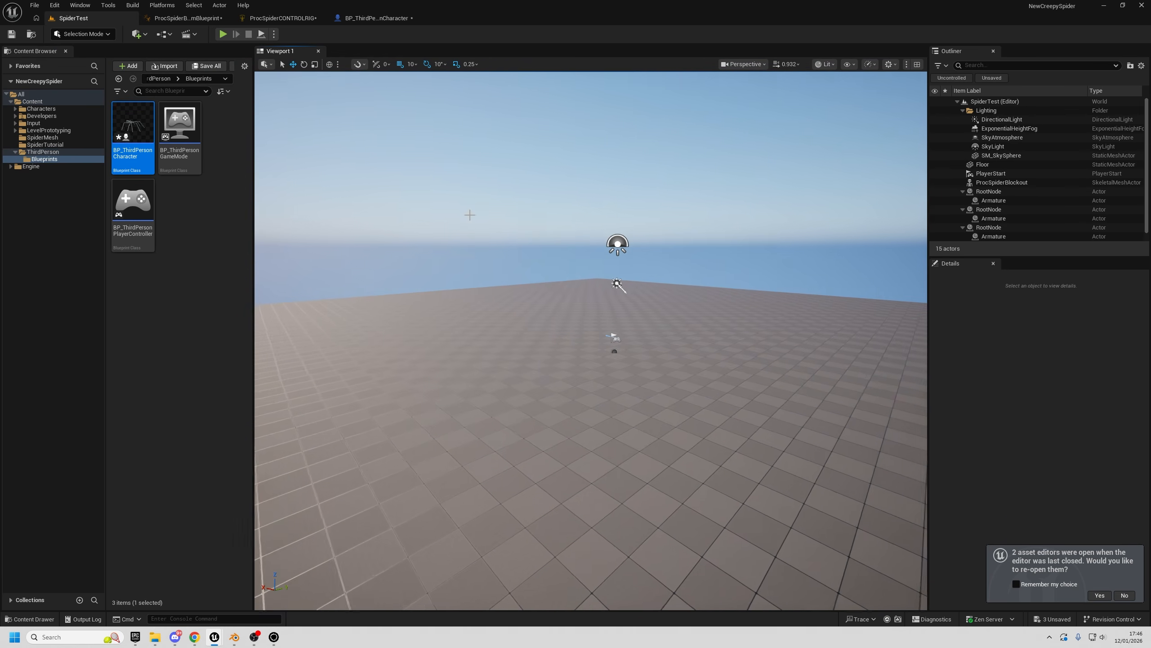
{"action": "key", "text": "alt+p"}
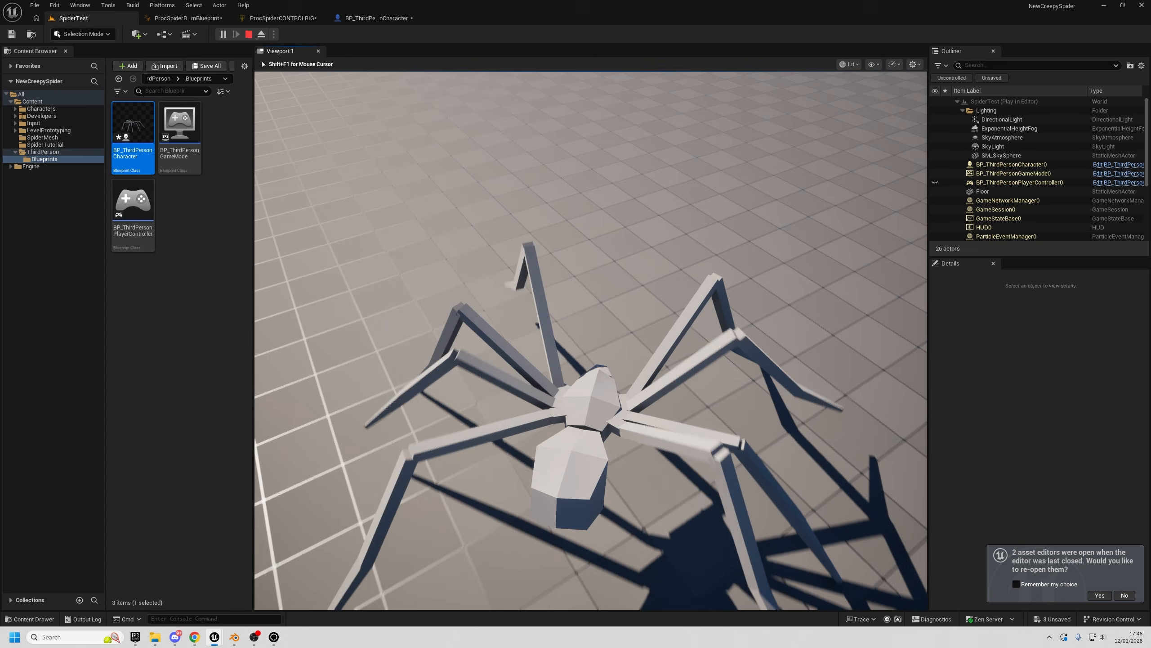
{"action": "key", "text": "w"}
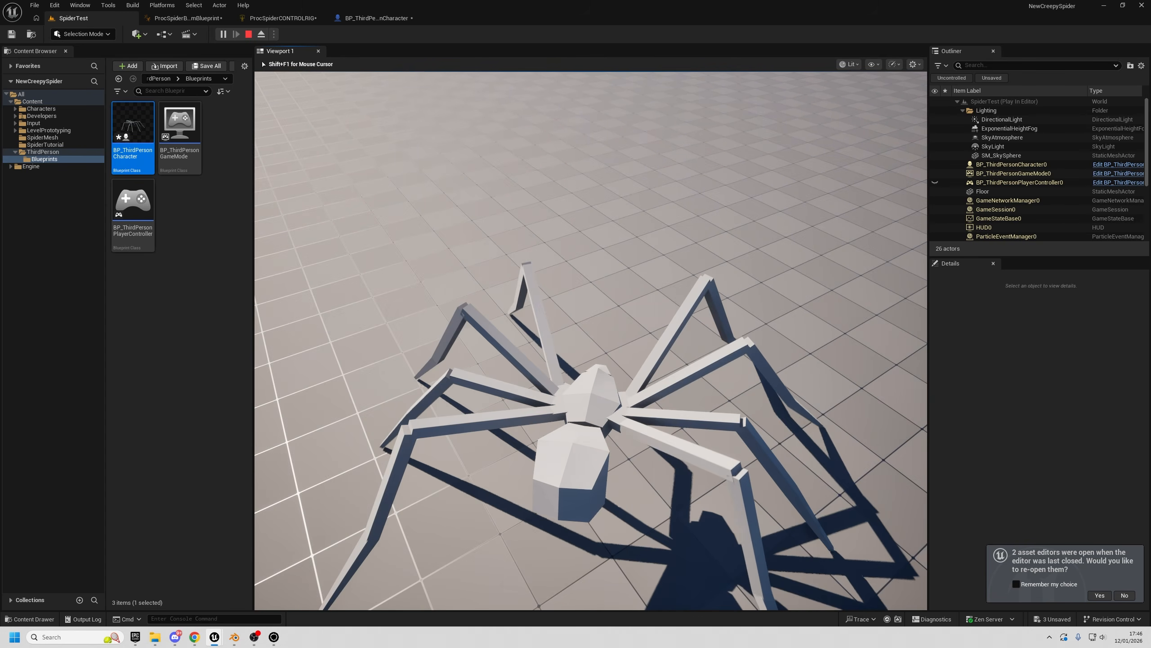
- Walk the spider forward once more in the running play test, then stop the session
{"action": "key", "text": "w"}
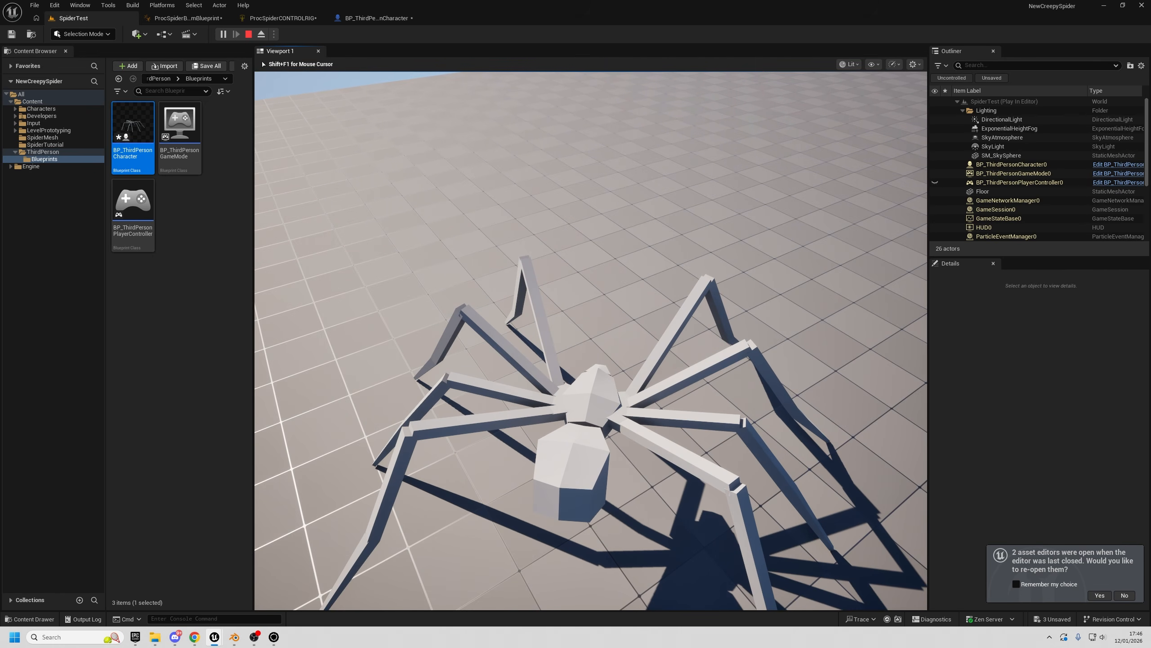
{"action": "key", "text": "Escape"}
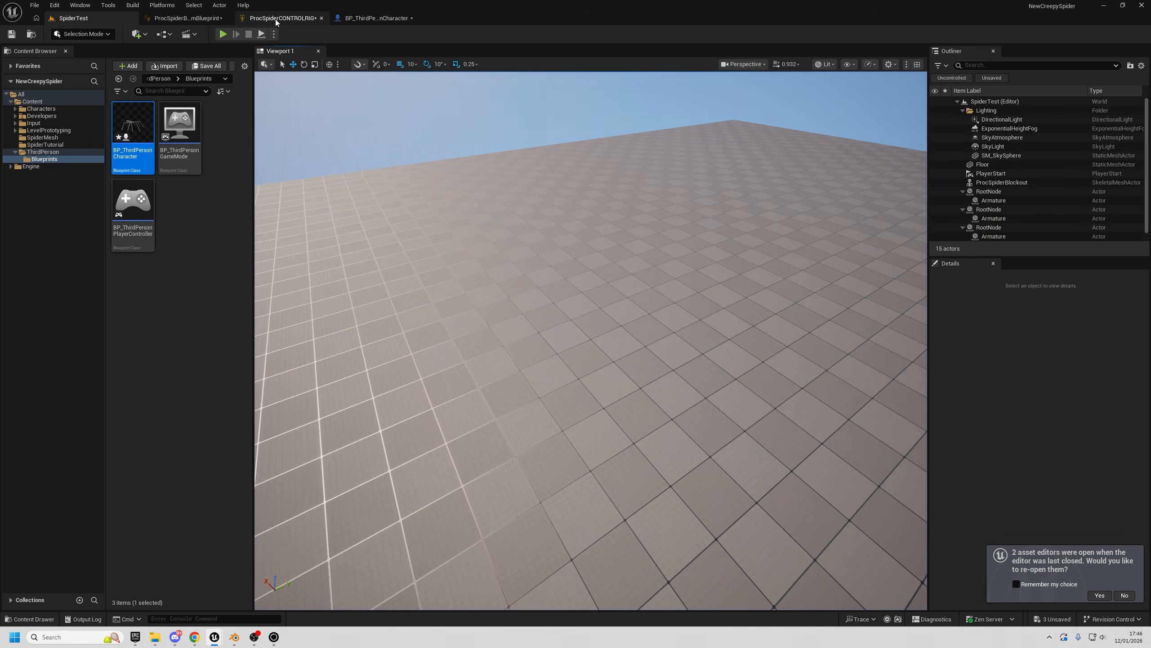
- In the Control Rig's CalculateOutputs graph, duplicate the WorldLockedTransforms, WorldTargetTransforms, FootIndex and two At nodes below the velocity nodes
{"action": "left_click", "coordinate": [276, 20]}
{"action": "right_click_drag", "start_coordinate": [539, 401], "coordinate": [535, 348]}
{"action": "scroll", "coordinate": [554, 301], "scroll_direction": "down", "scroll_amount": 2}
{"action": "scroll", "coordinate": [540, 195], "scroll_direction": "up", "scroll_amount": 2}
{"action": "right_click_drag", "start_coordinate": [507, 252], "coordinate": [520, 275]}
{"action": "left_click_drag", "start_coordinate": [513, 151], "coordinate": [614, 273]}
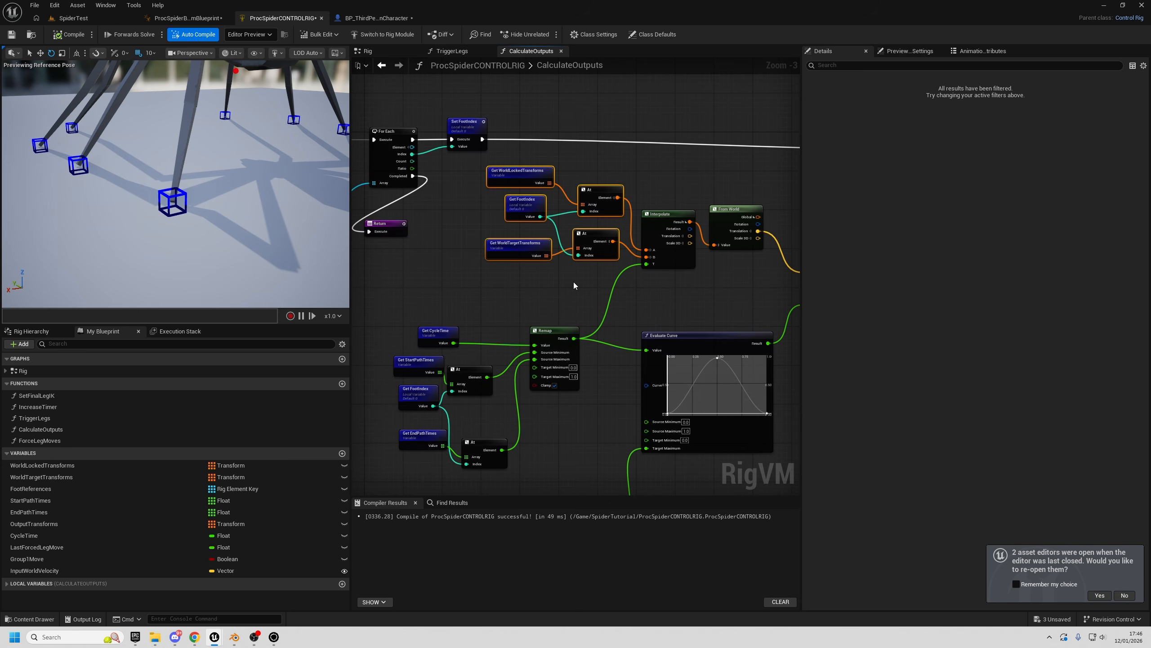
{"action": "right_click_drag", "start_coordinate": [531, 77], "coordinate": [529, 158]}
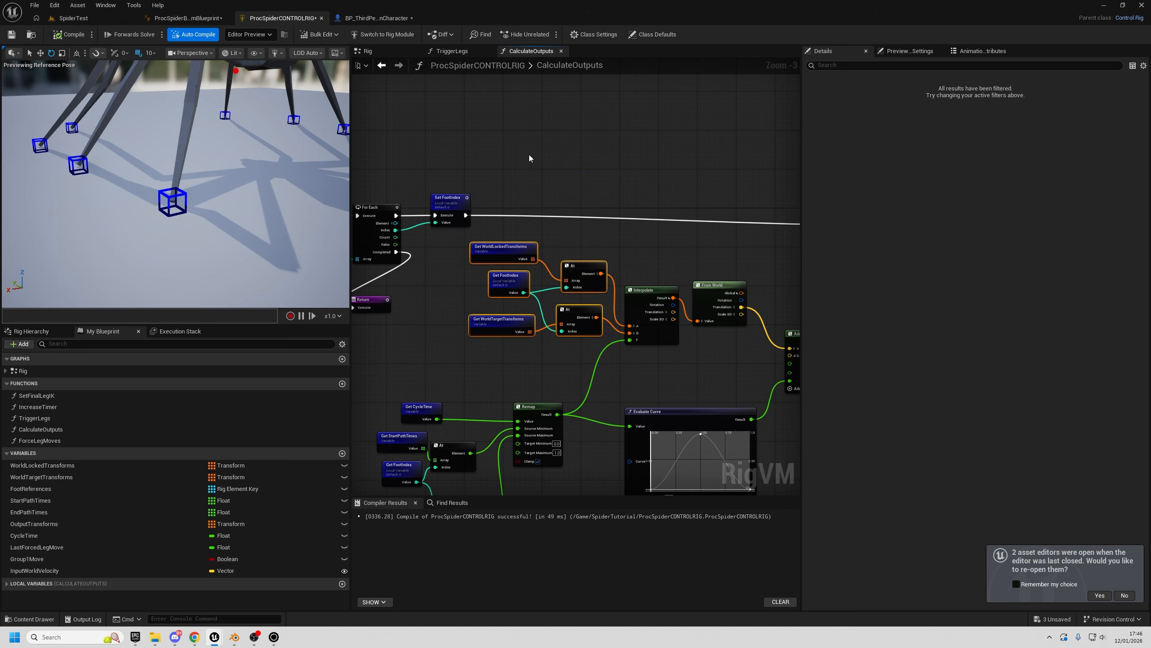
{"action": "left_click", "coordinate": [510, 256]}
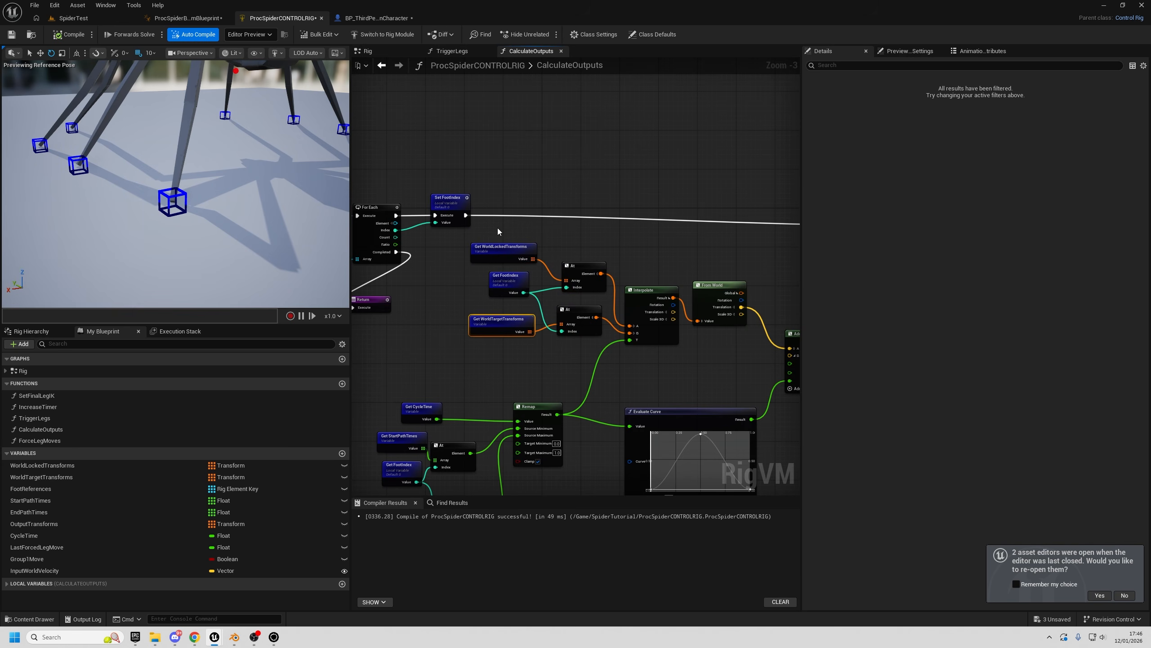
{"action": "scroll", "coordinate": [580, 336], "scroll_direction": "down", "scroll_amount": 2}
{"action": "left_click_drag", "start_coordinate": [586, 347], "coordinate": [626, 243]}
{"action": "key", "text": "ctrl+v"}
{"action": "scroll", "coordinate": [563, 293], "scroll_direction": "up", "scroll_amount": 4}
{"action": "right_click_drag", "start_coordinate": [630, 298], "coordinate": [568, 356]}
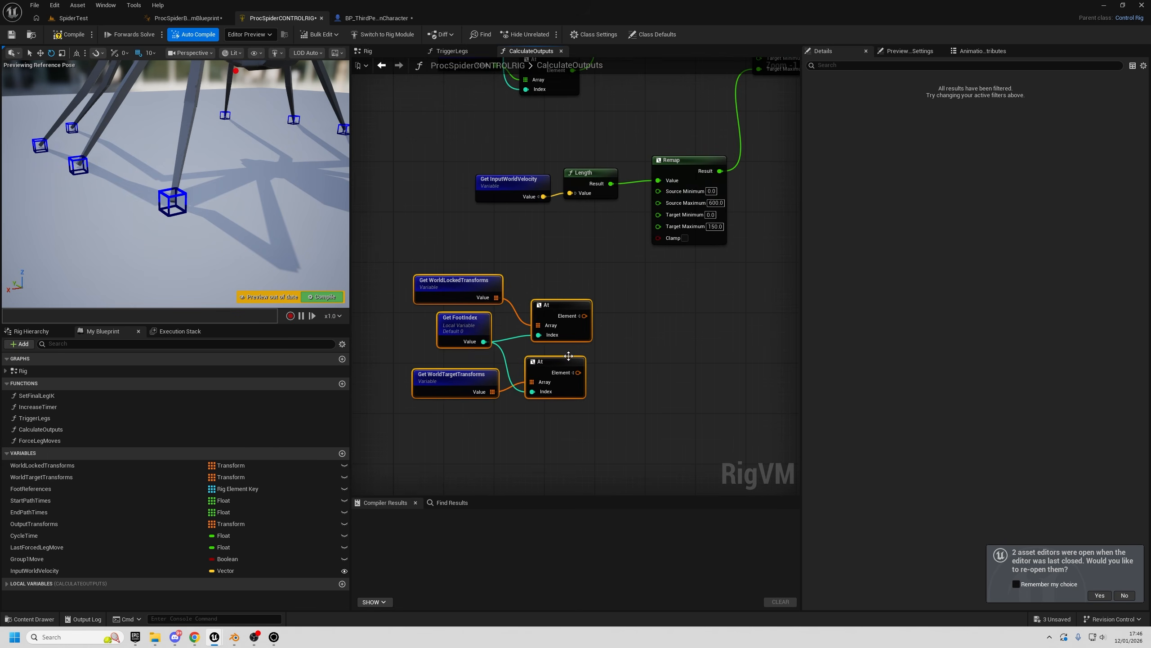
- Expand the Element outputs of both duplicated At nodes and move the lower one clear of the upper
{"action": "left_click", "coordinate": [579, 316]}
{"action": "left_click_drag", "start_coordinate": [562, 393], "coordinate": [578, 423]}
{"action": "left_click", "coordinate": [515, 368]}
{"action": "left_click_drag", "start_coordinate": [526, 369], "coordinate": [540, 388]}
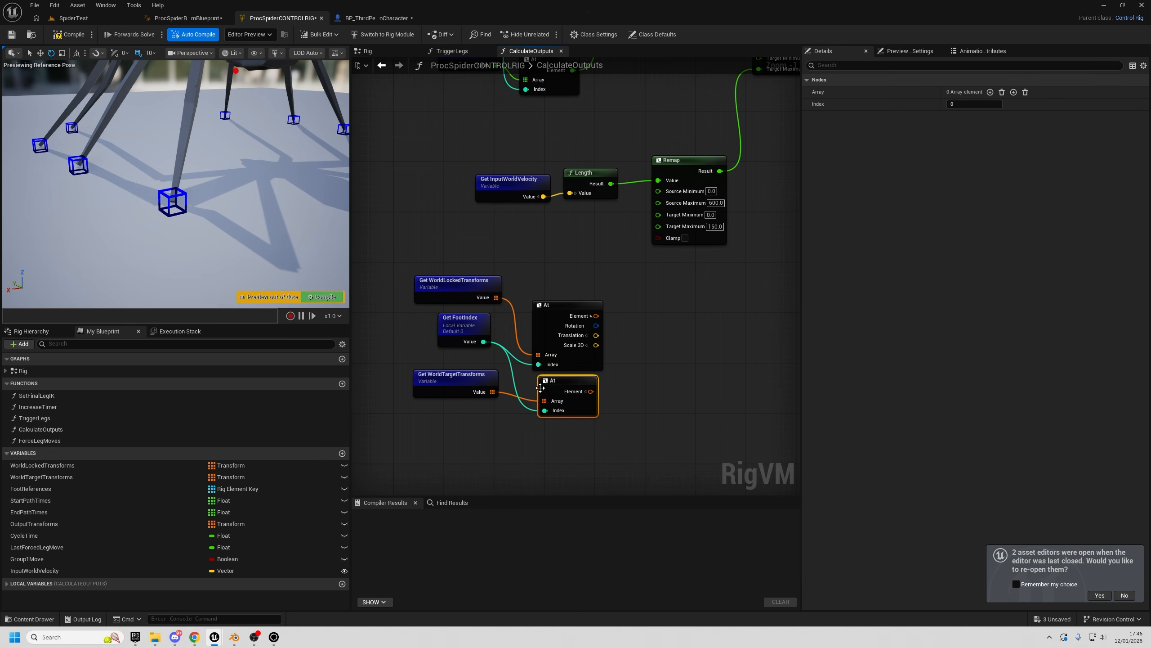
{"action": "left_click", "coordinate": [585, 393]}
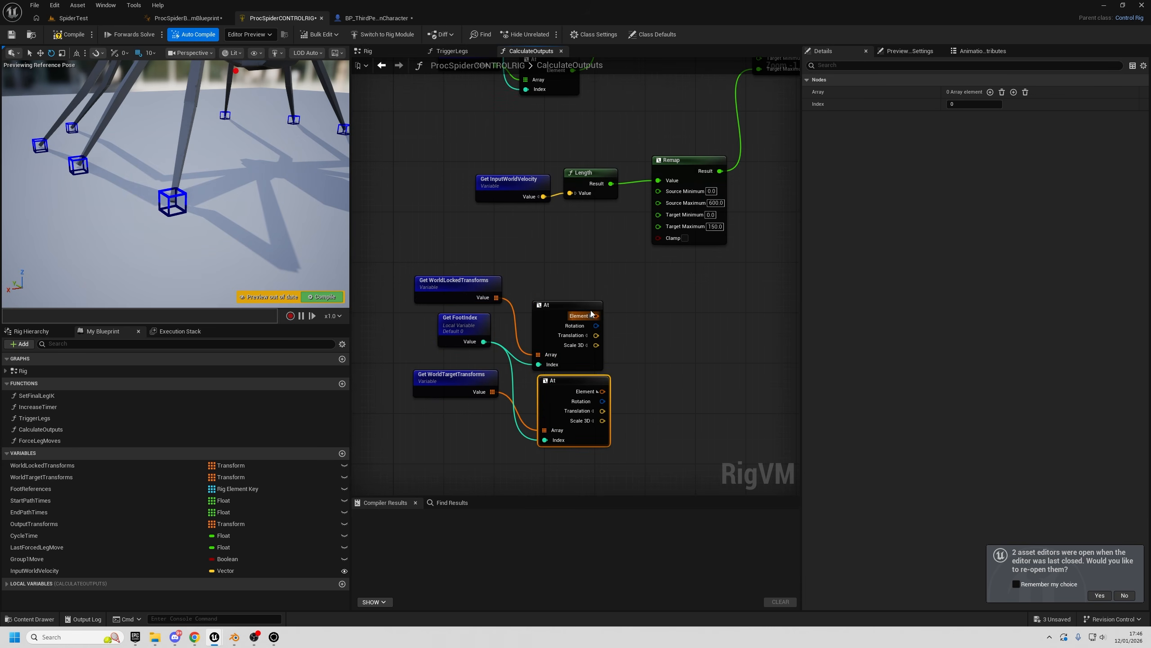
- Add a Distance Between (Vector) node fed by both At nodes' Translation outputs and place it beside them
{"action": "left_click_drag", "start_coordinate": [596, 335], "coordinate": [694, 360]}
{"action": "type", "text": "distance"}
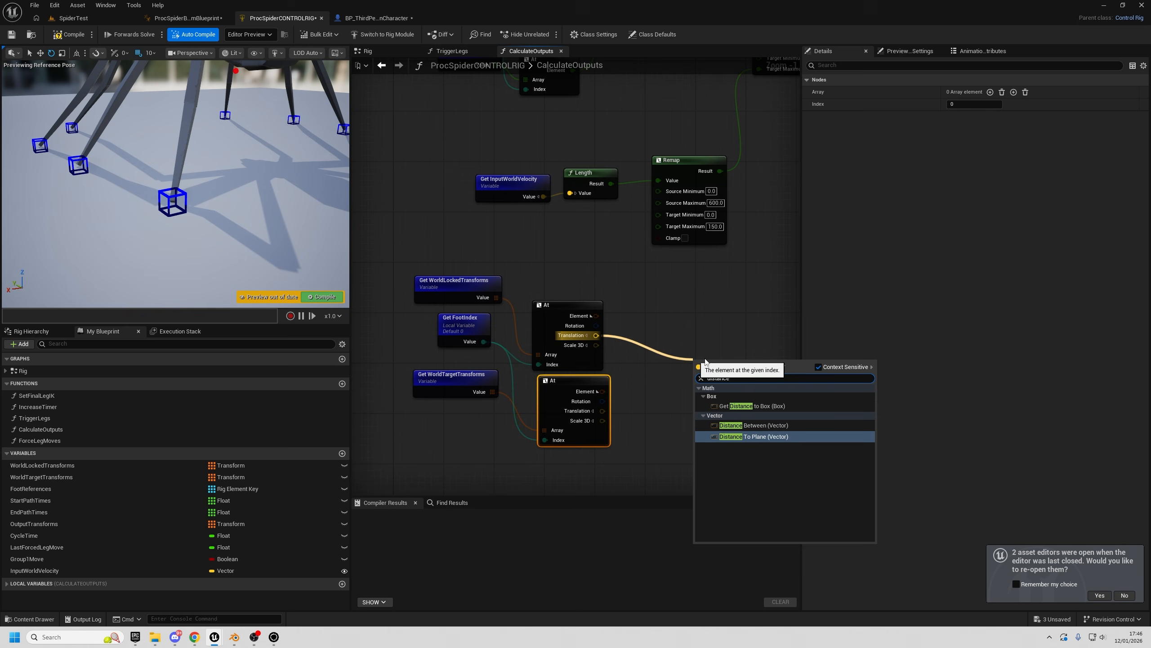
{"action": "left_click", "coordinate": [753, 425]}
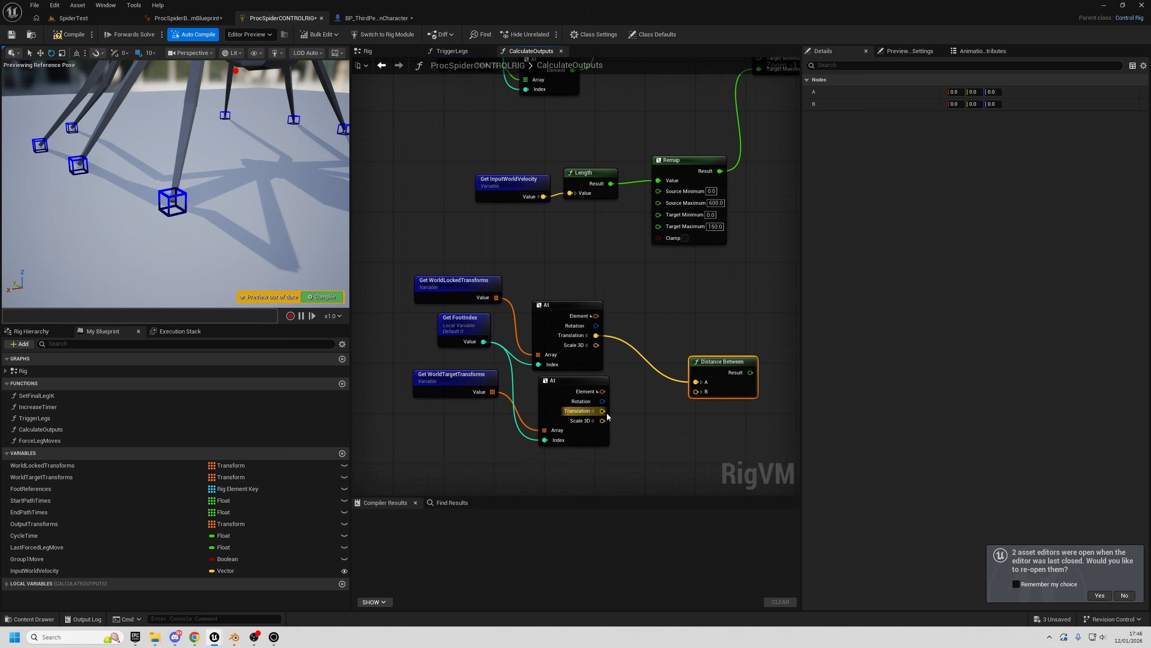
{"action": "left_click_drag", "start_coordinate": [707, 389], "coordinate": [705, 391]}
{"action": "right_click_drag", "start_coordinate": [691, 302], "coordinate": [674, 322]}
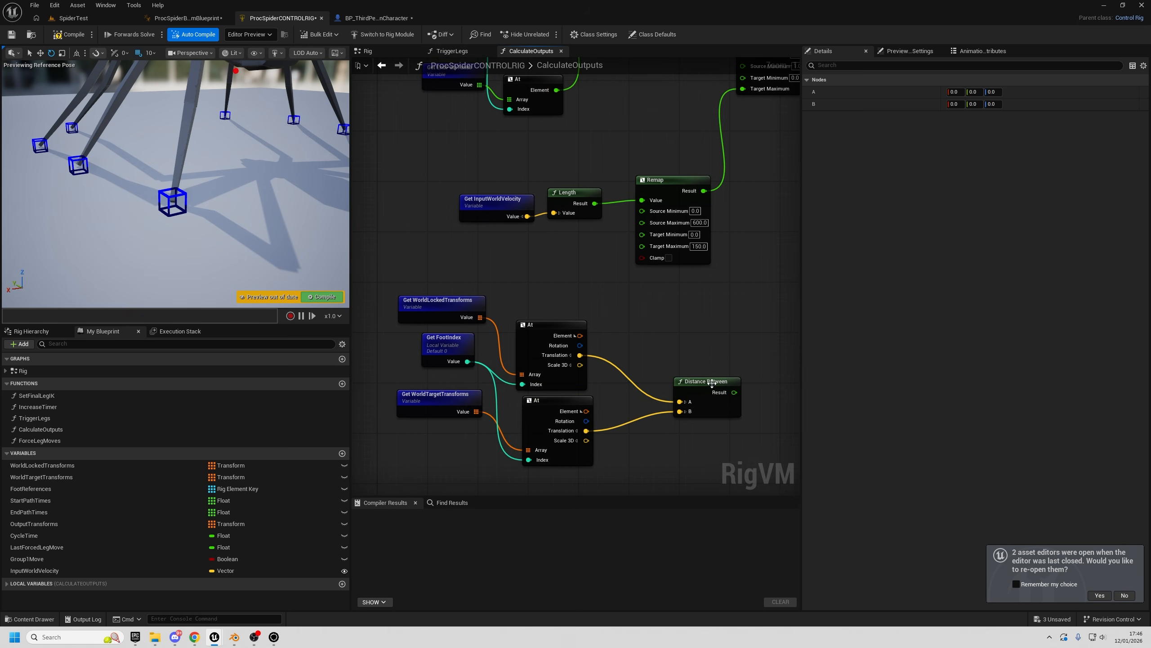
{"action": "left_click_drag", "start_coordinate": [707, 379], "coordinate": [664, 341]}
- Delete the Get InputWorldVelocity and Length nodes feeding the step-height Remap, and nudge the Distance Between node into place
{"action": "left_click_drag", "start_coordinate": [573, 264], "coordinate": [575, 267]}
{"action": "right_click_drag", "start_coordinate": [644, 141], "coordinate": [580, 264]}
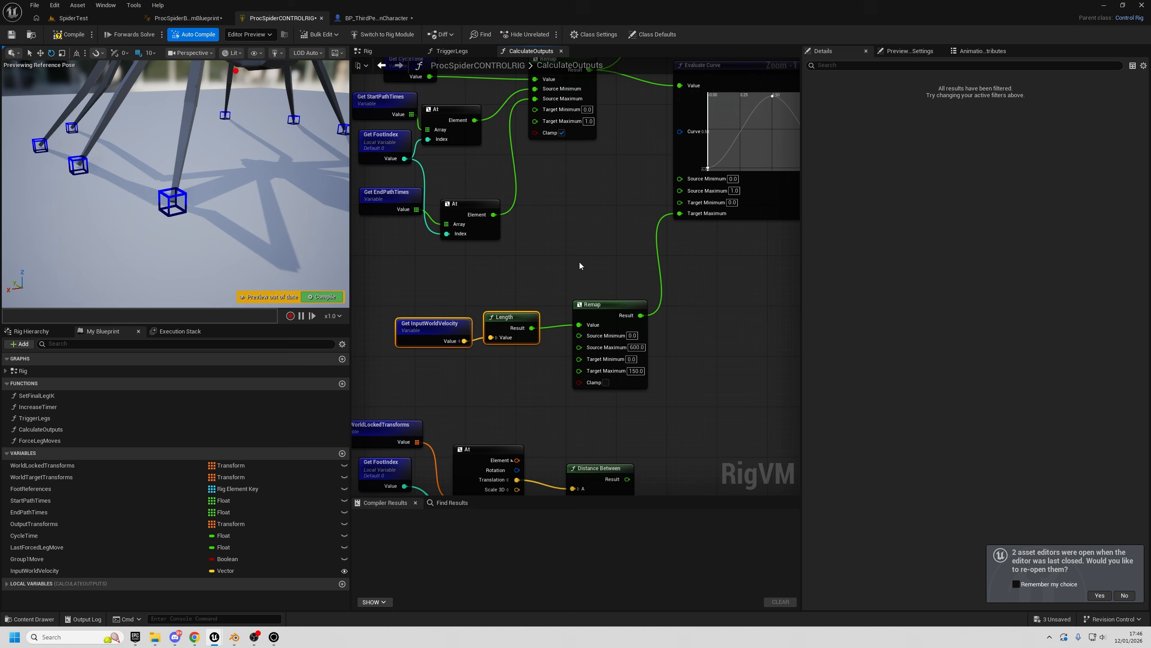
{"action": "left_click", "coordinate": [590, 305]}
{"action": "left_click_drag", "start_coordinate": [424, 299], "coordinate": [541, 413]}
{"action": "right_click_drag", "start_coordinate": [542, 413], "coordinate": [570, 320]}
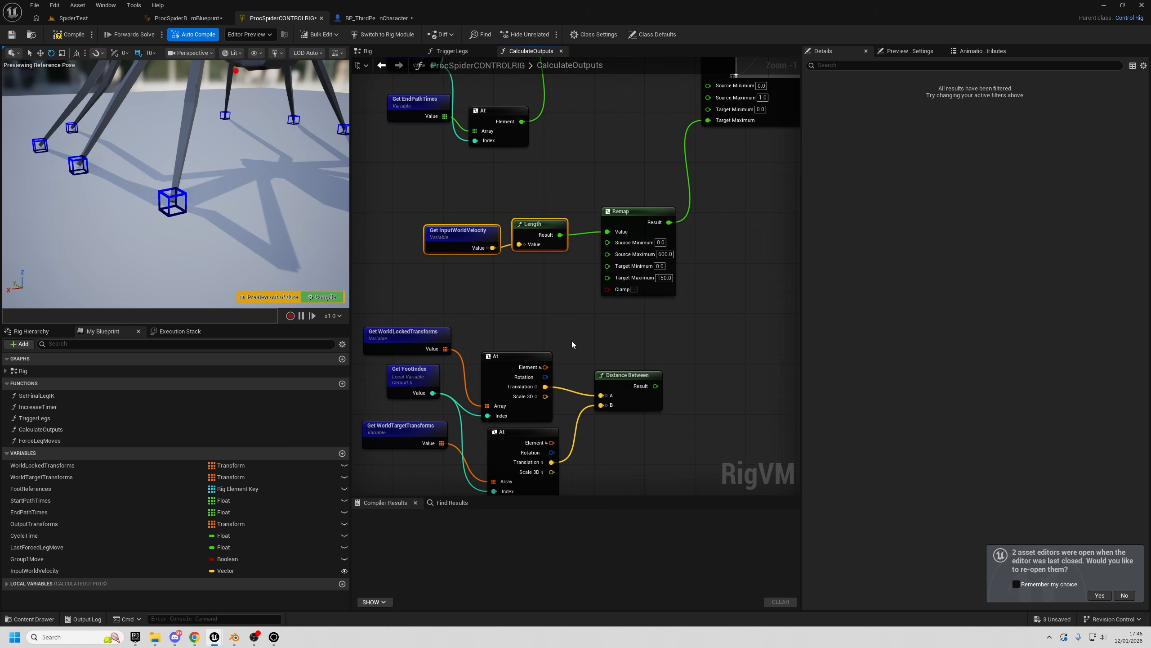
{"action": "key", "text": "Delete"}
{"action": "left_click_drag", "start_coordinate": [635, 385], "coordinate": [627, 379]}
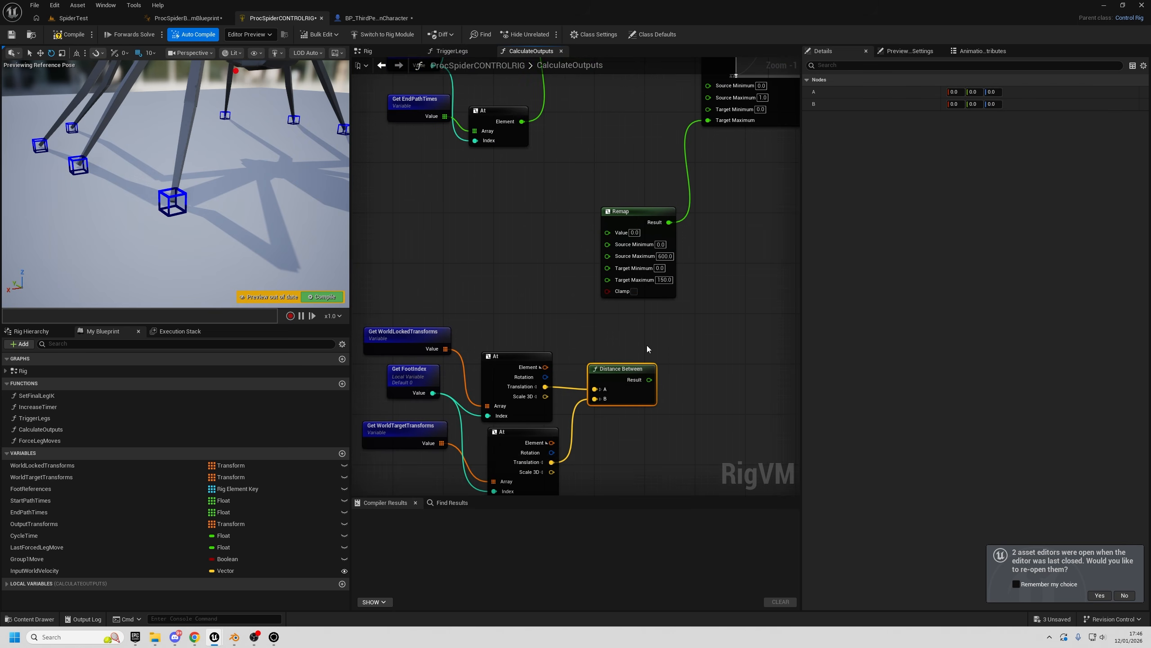
- Add a Print node at the end of CalculateOutputs' execution chain and connect Distance Between's Result to its Value
{"action": "scroll", "coordinate": [727, 370], "scroll_direction": "down", "scroll_amount": 3}
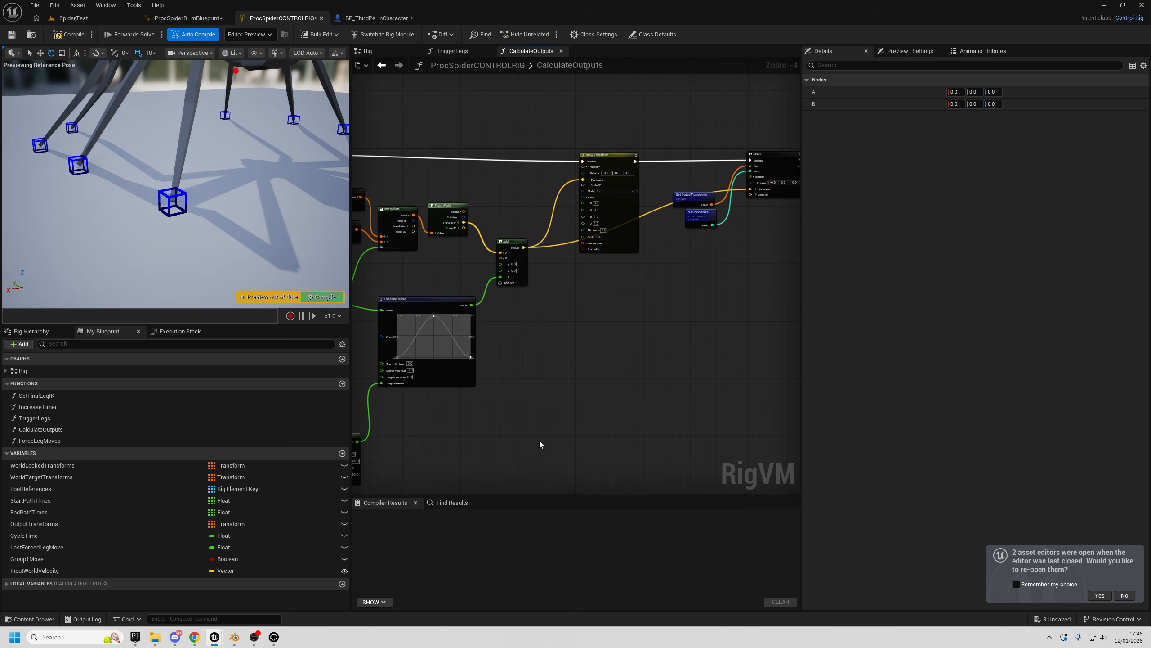
{"action": "mouse_move", "coordinate": [739, 452]}
{"action": "right_mouse_down"}
{"action": "mouse_move", "coordinate": [796, 461]}
{"action": "mouse_move", "coordinate": [449, 386]}
{"action": "right_mouse_up"}
{"action": "left_click_drag", "start_coordinate": [710, 167], "coordinate": [714, 173]}
{"action": "type", "text": "prin"}
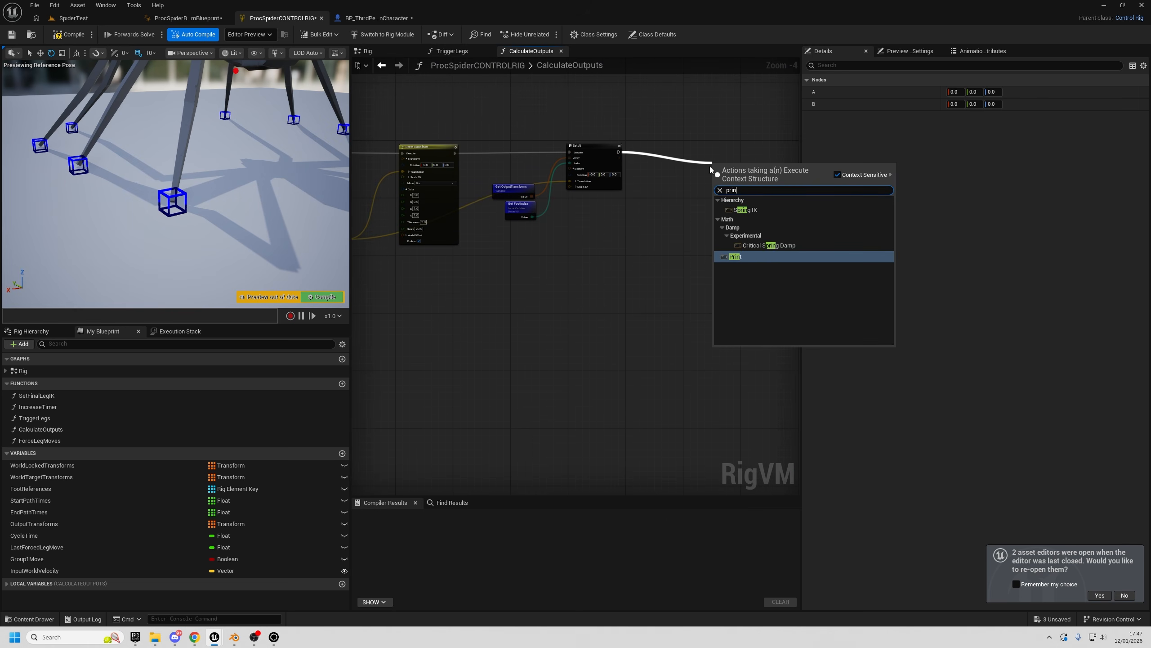
{"action": "key", "text": "Return"}
{"action": "right_click_drag", "start_coordinate": [452, 360], "coordinate": [796, 212]}
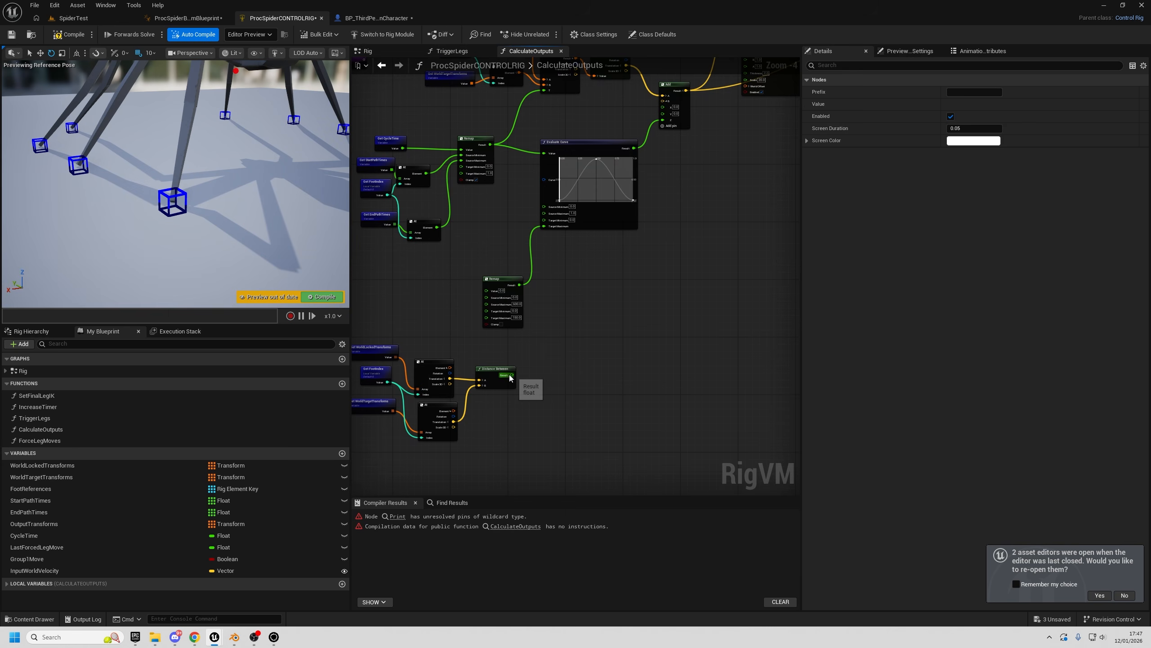
{"action": "left_click_drag", "start_coordinate": [511, 378], "coordinate": [562, 167]}
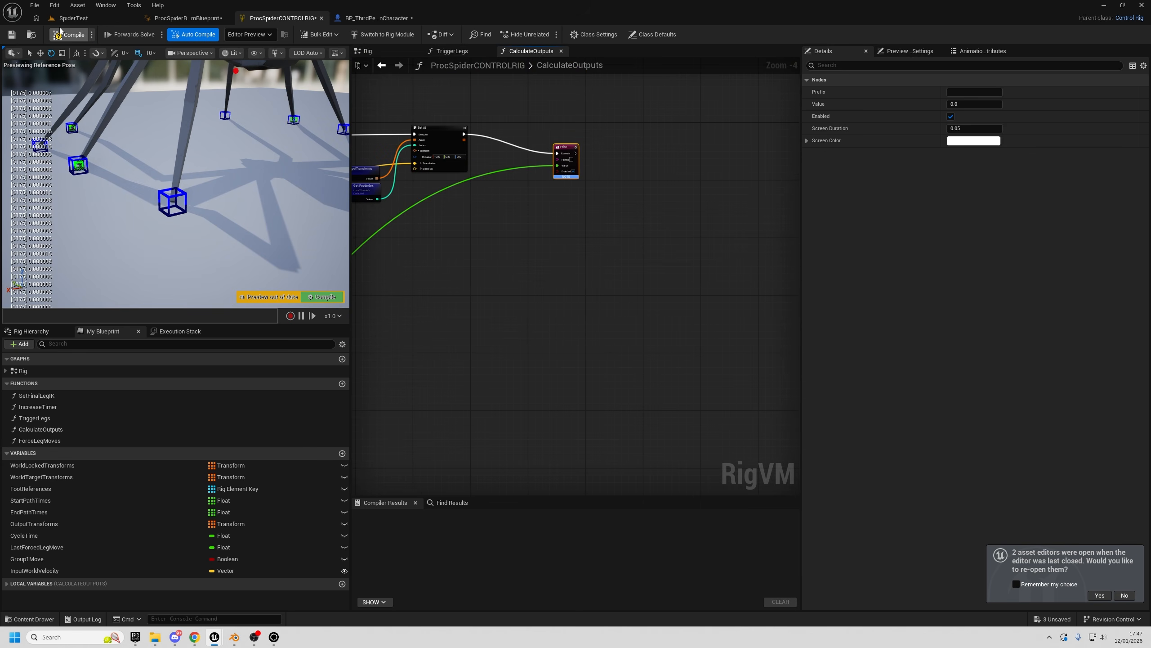
- Play-test the SpiderTest level, walking the spider in several directions to read the printed foot distances
{"action": "left_click", "coordinate": [75, 18]}
{"action": "left_click", "coordinate": [222, 35]}
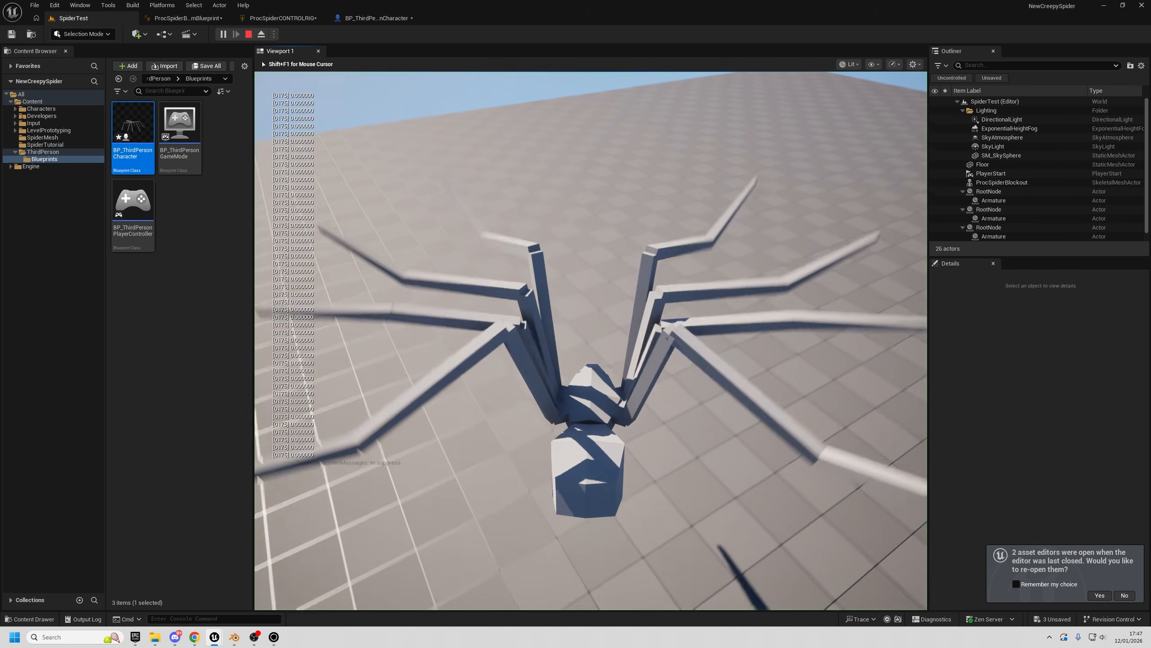
{"action": "key", "text": "w"}
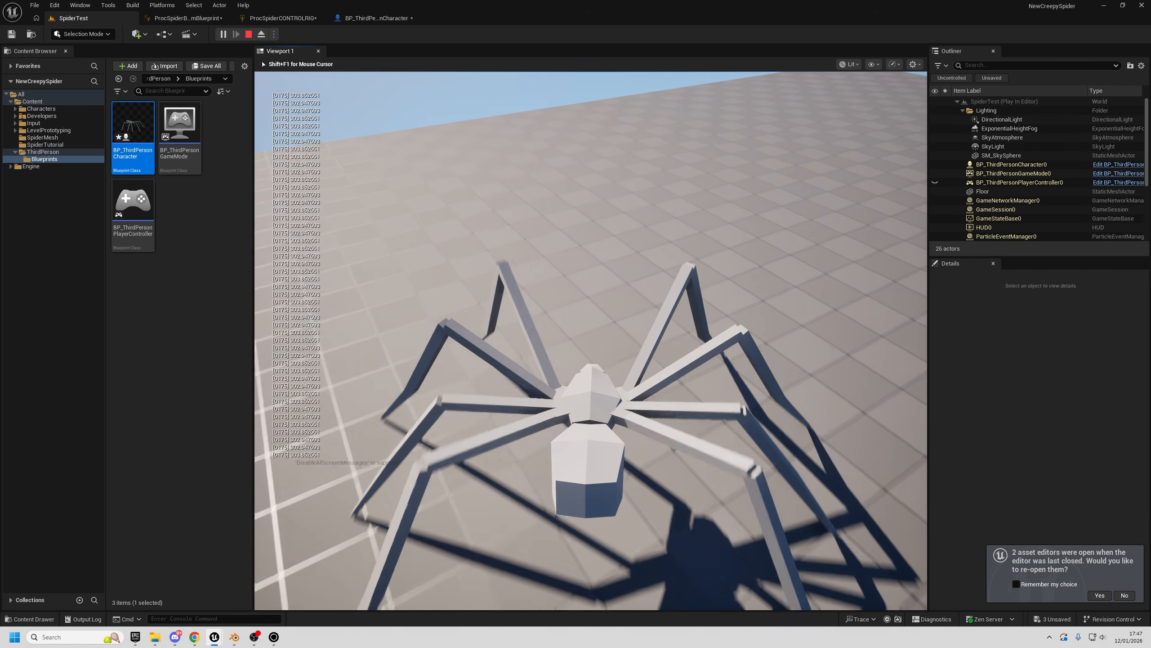
{"action": "key", "text": "w"}
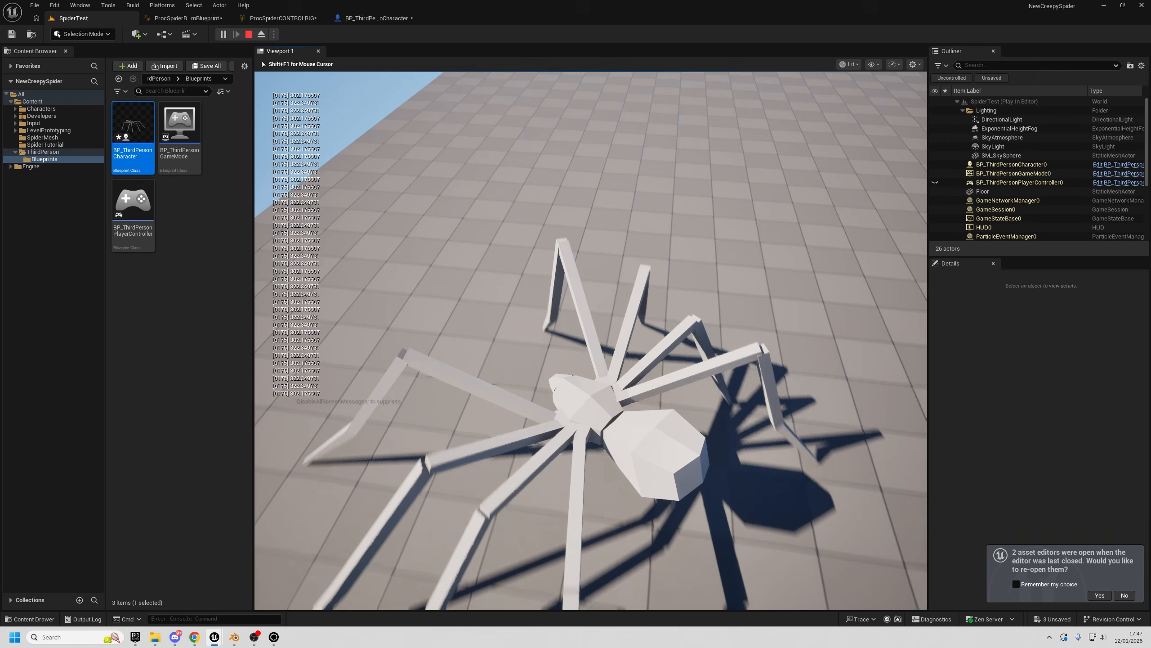
{"action": "key", "text": "w"}
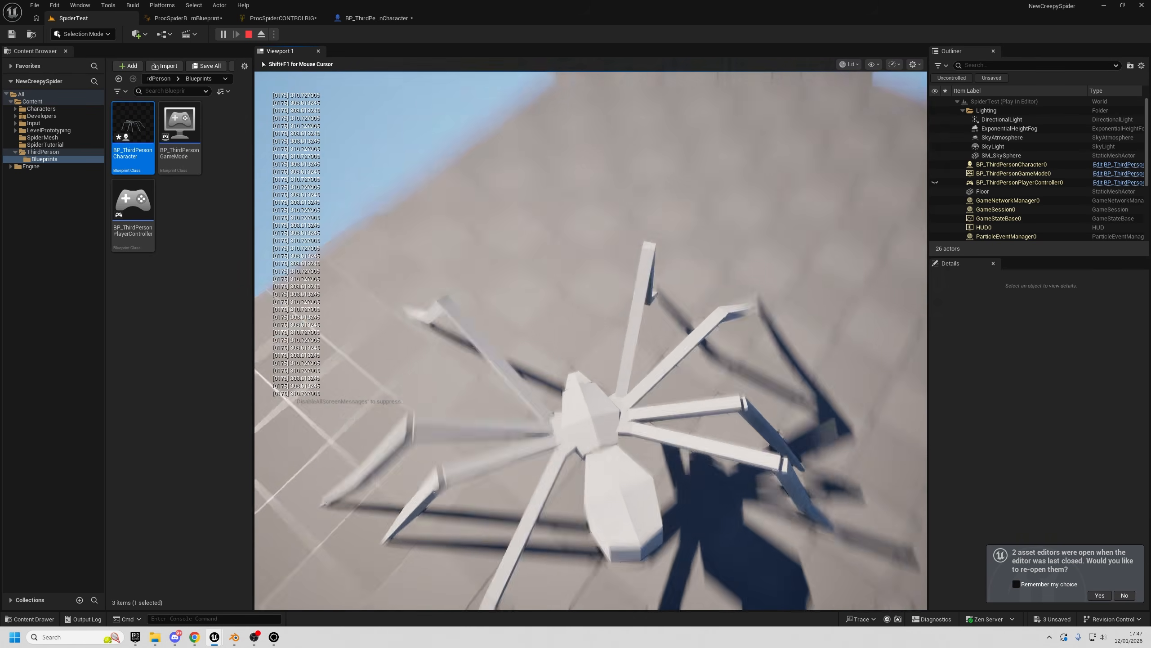
{"action": "key", "text": "w"}
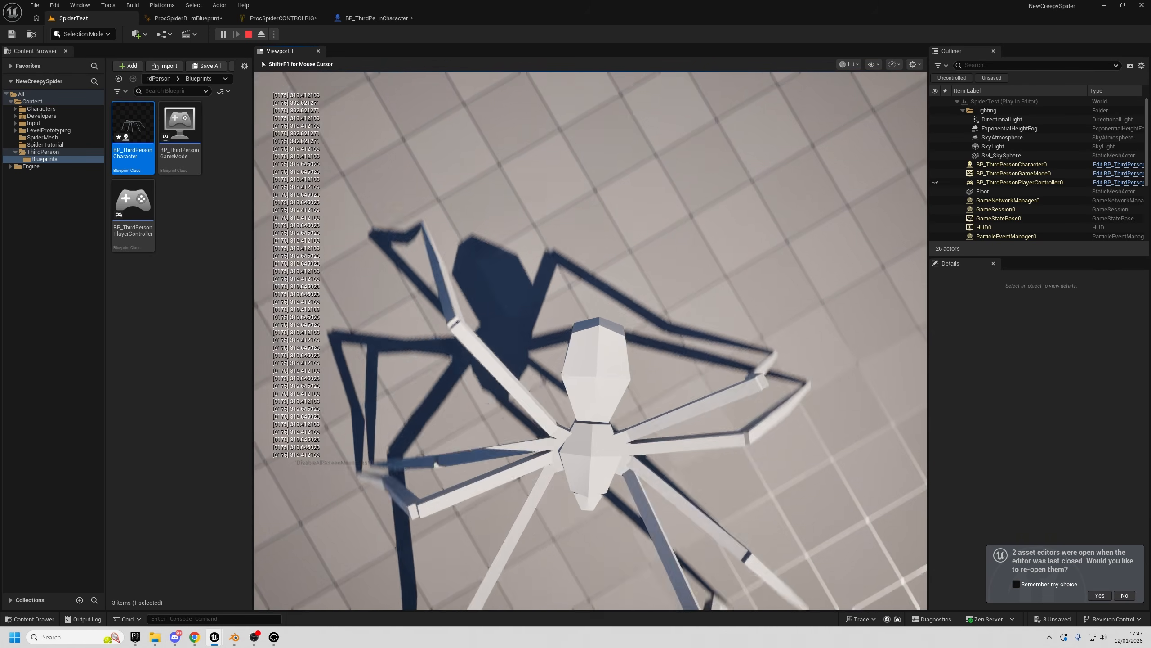
{"action": "key", "text": "w"}
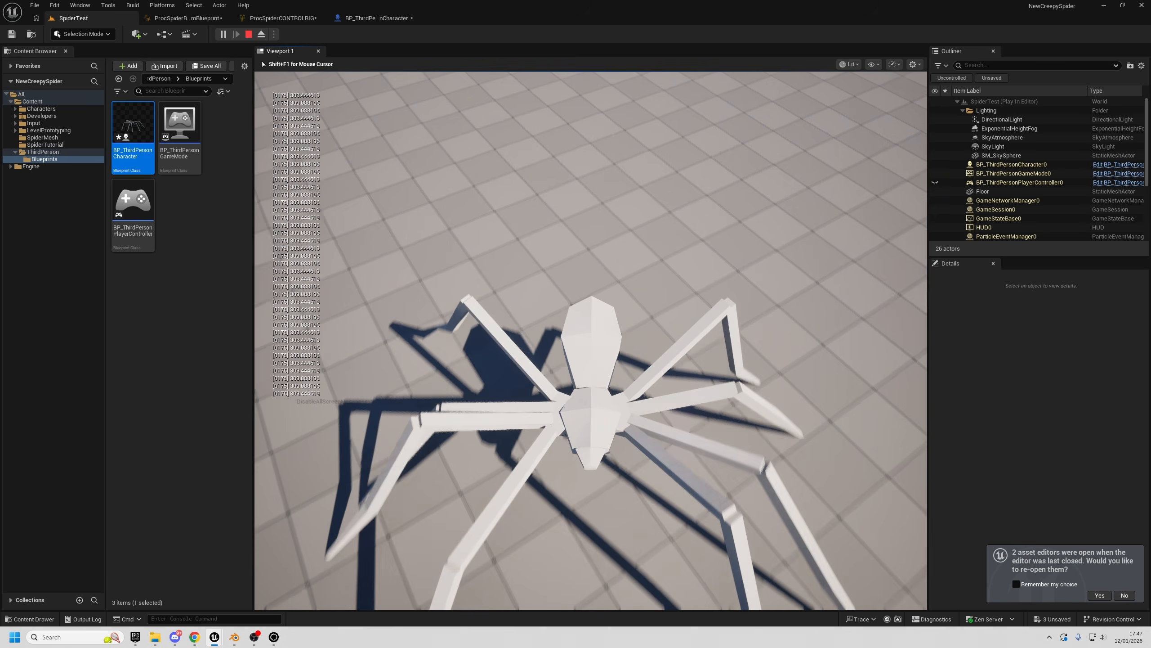
{"action": "key", "text": "w"}
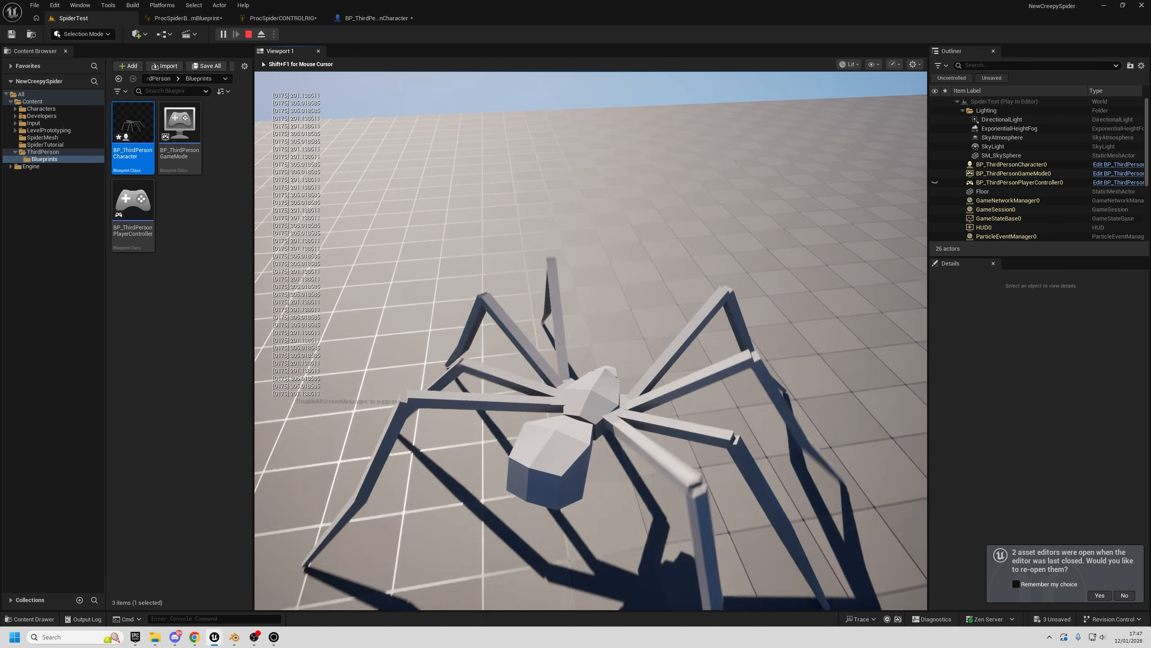
{"action": "key", "text": "Escape"}
- Return to the Control Rig and delete the debug Print node
{"action": "left_click", "coordinate": [280, 18]}
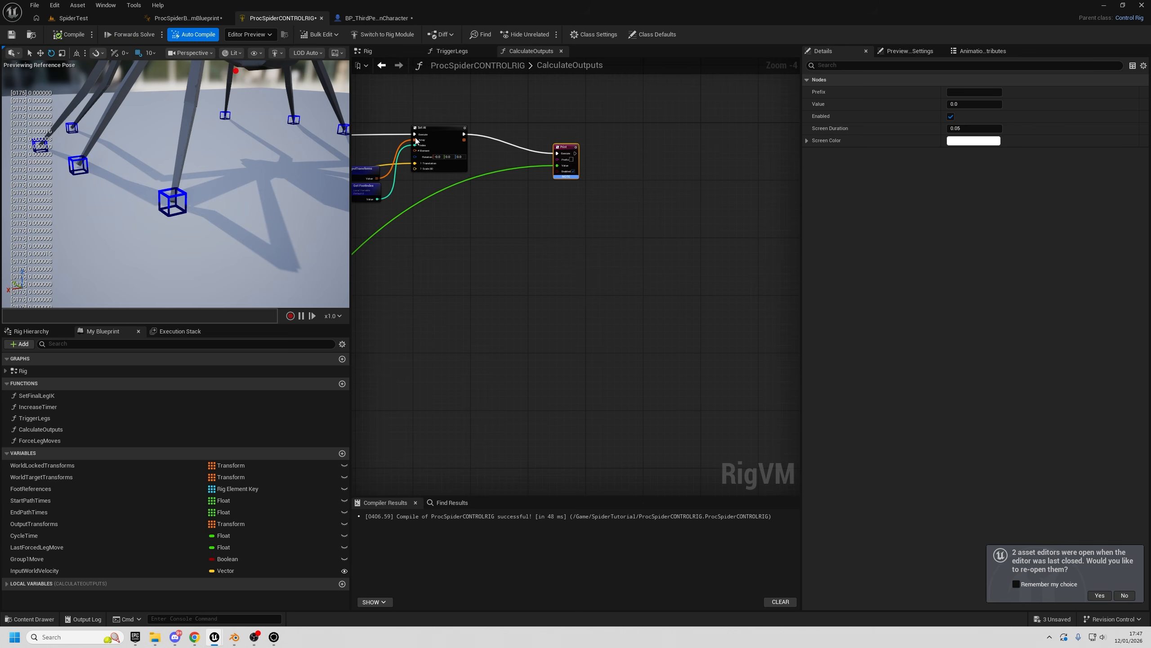
{"action": "right_click_drag", "start_coordinate": [519, 287], "coordinate": [708, 321]}
{"action": "left_click", "coordinate": [756, 184]}
{"action": "key", "text": "Delete"}
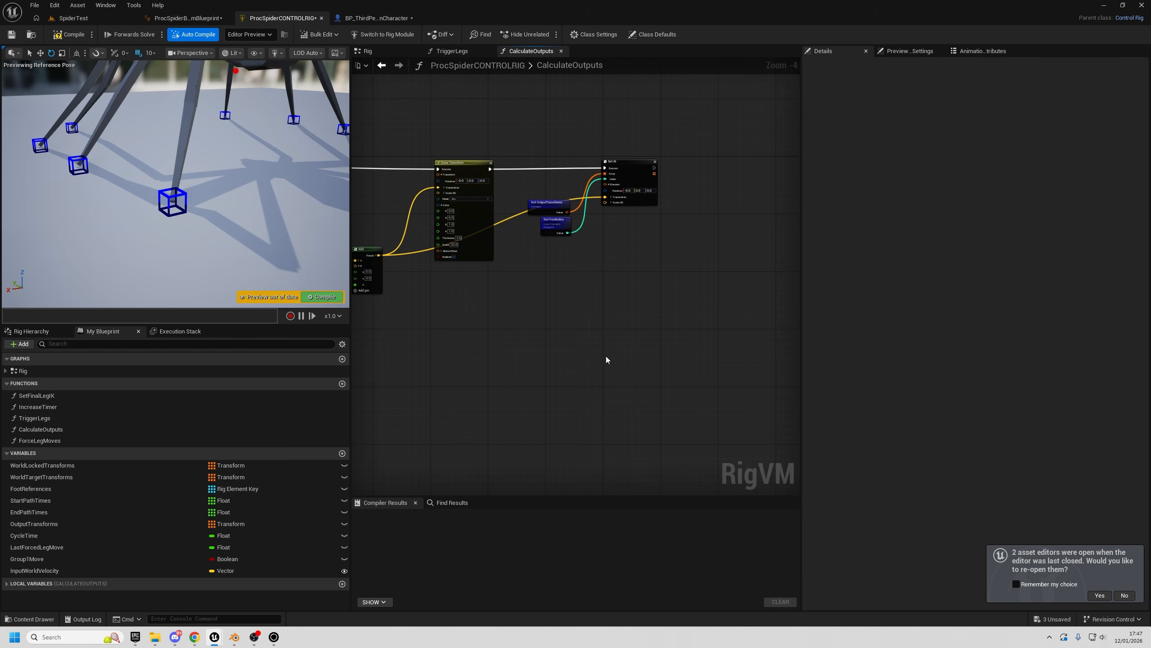
- Connect Distance Between's Result to the step-height Remap's Value, set its Source Maximum to 350, and enable Clamp
{"action": "right_click_drag", "start_coordinate": [429, 452], "coordinate": [768, 195]}
{"action": "right_click_drag", "start_coordinate": [542, 324], "coordinate": [654, 314]}
{"action": "scroll", "coordinate": [480, 400], "scroll_direction": "up", "scroll_amount": 3}
{"action": "right_click_drag", "start_coordinate": [758, 387], "coordinate": [692, 353]}
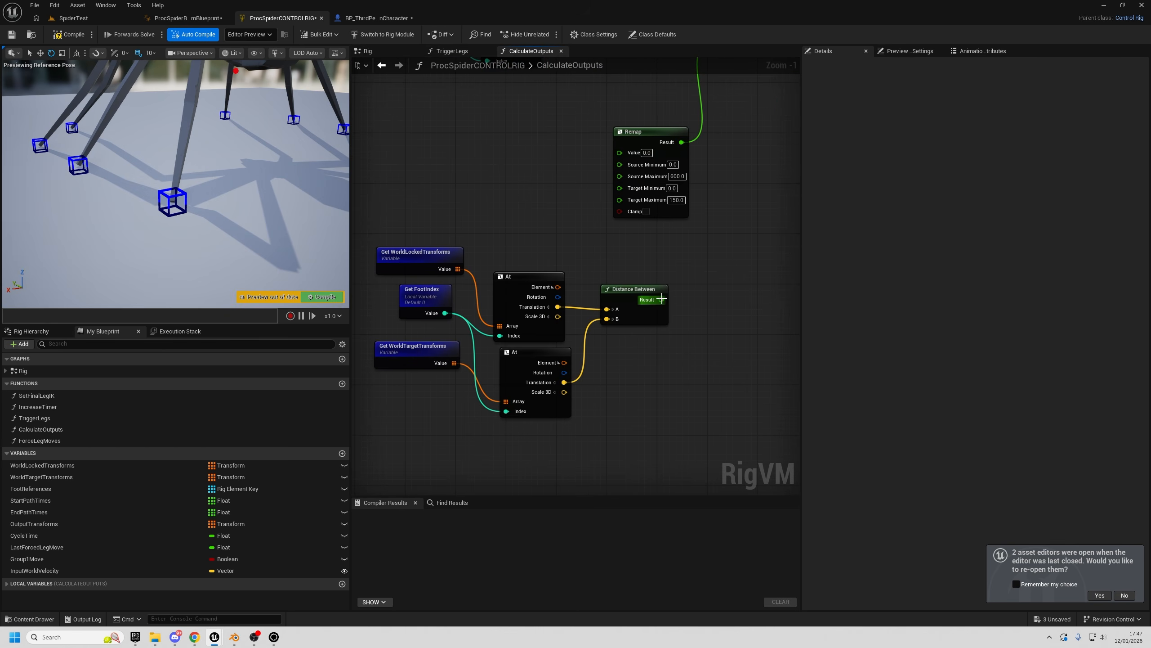
{"action": "left_click_drag", "start_coordinate": [620, 157], "coordinate": [620, 158]}
{"action": "right_click_drag", "start_coordinate": [716, 249], "coordinate": [657, 321]}
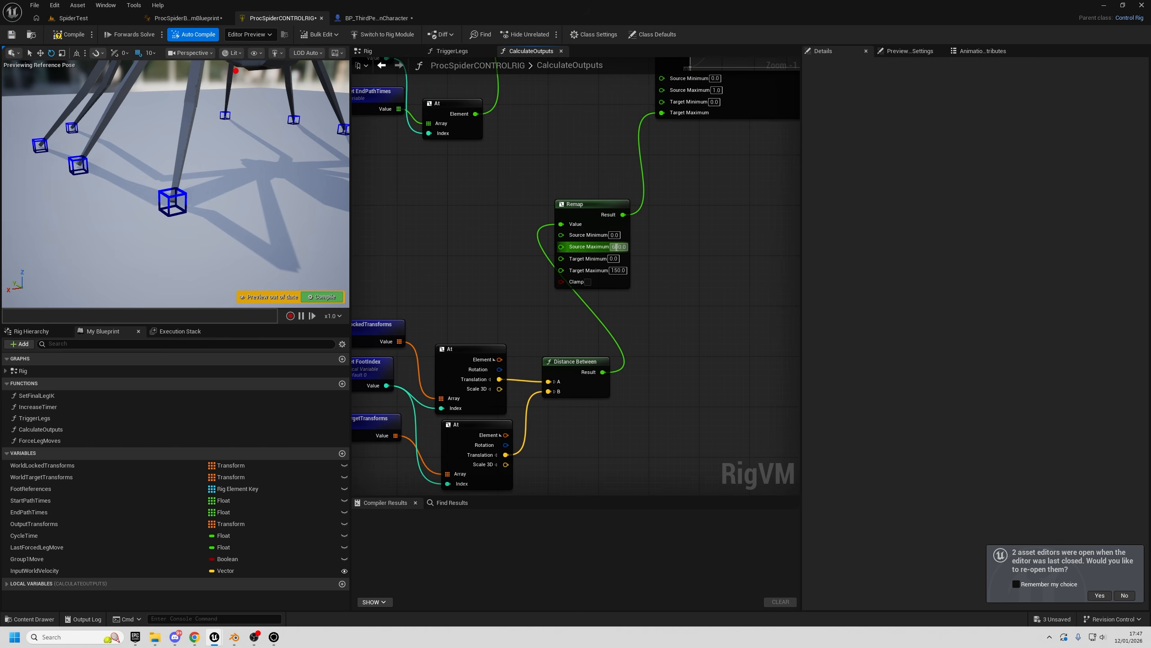
{"action": "right_click_drag", "start_coordinate": [627, 285], "coordinate": [599, 393]}
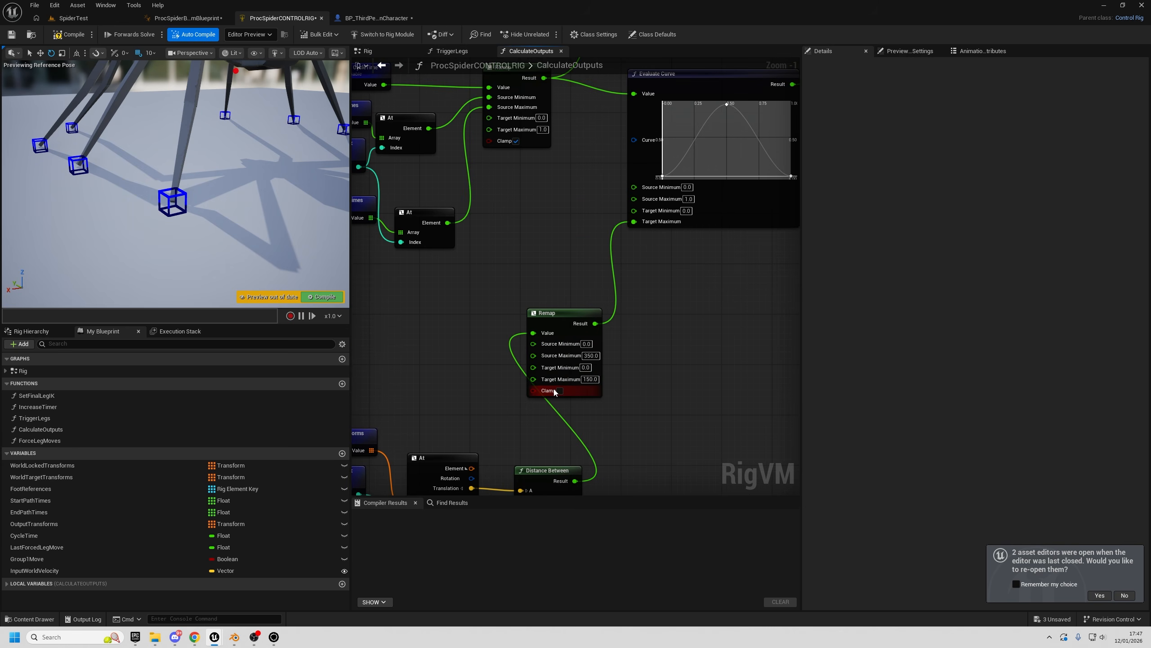
{"action": "right_click_drag", "start_coordinate": [610, 405], "coordinate": [649, 387]}
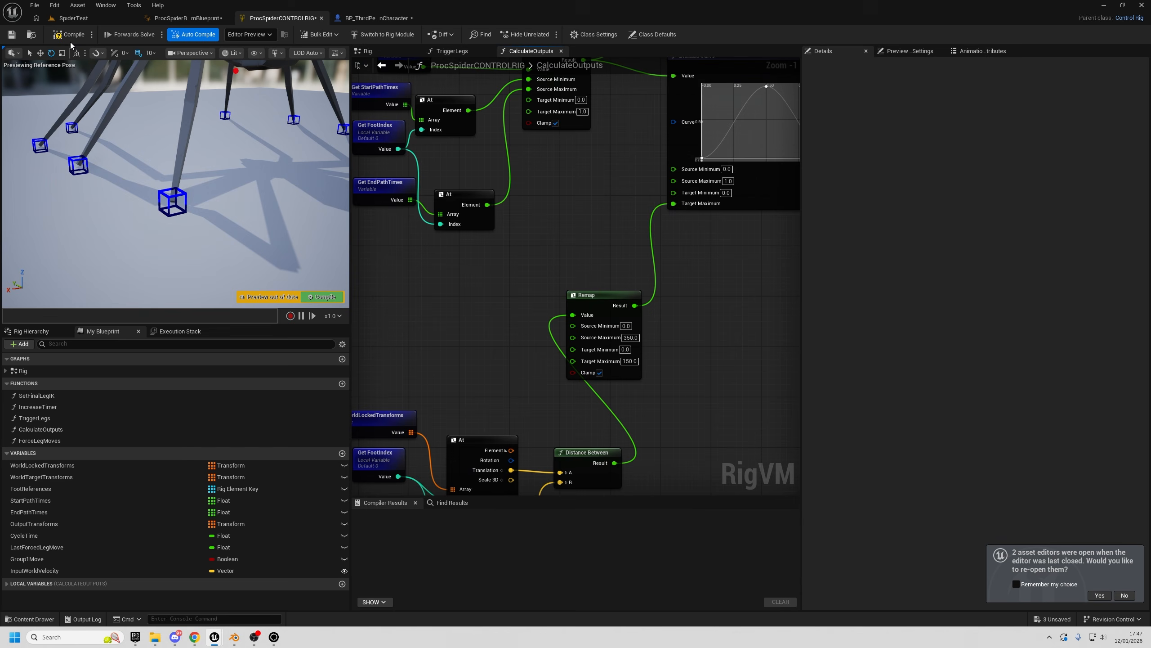
- Play-test the SpiderTest level, walking the spider forward and backward from several camera angles to examine its step height
{"action": "left_click", "coordinate": [73, 17]}
{"action": "left_click", "coordinate": [222, 34]}
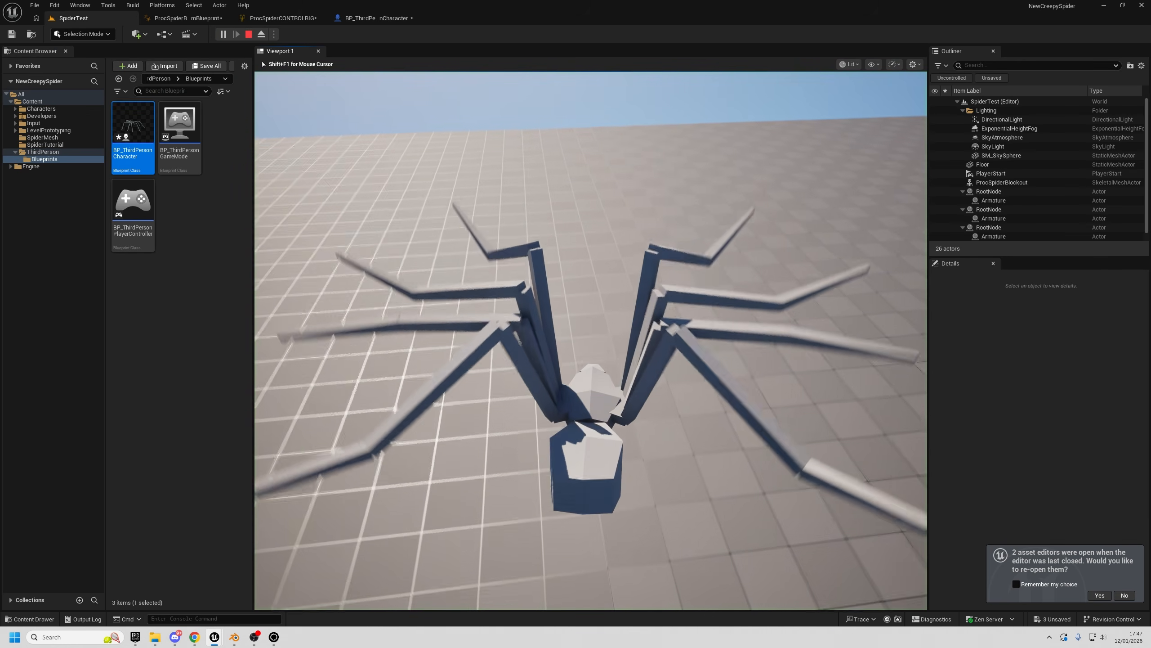
{"action": "key", "text": "w"}
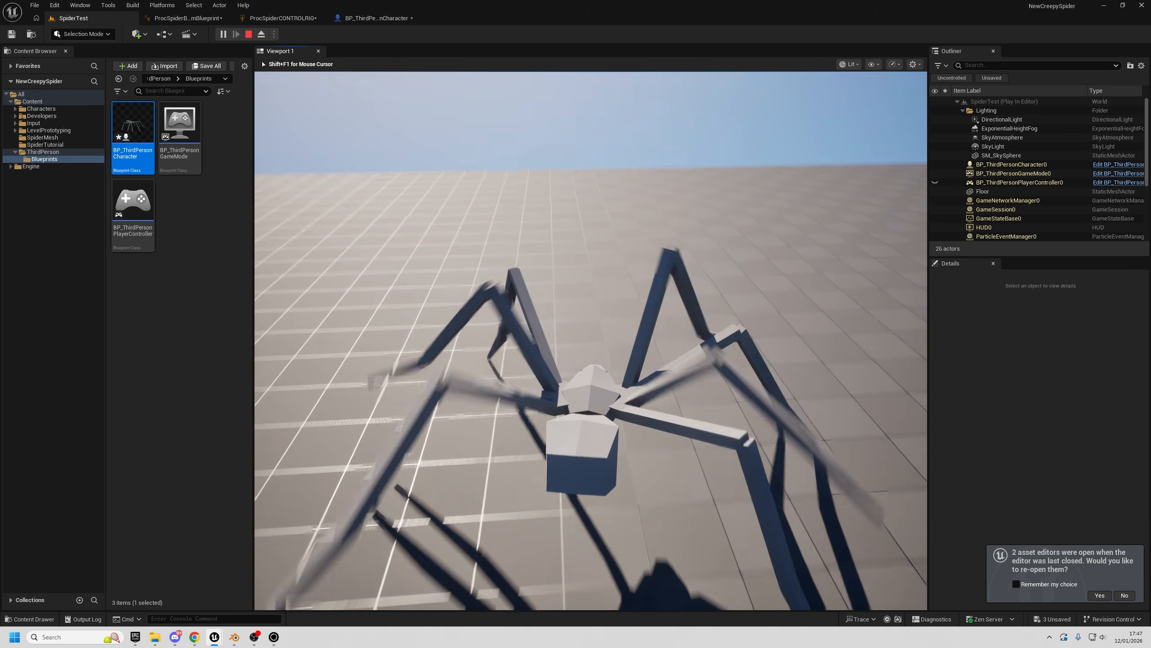
{"action": "key", "text": "w"}
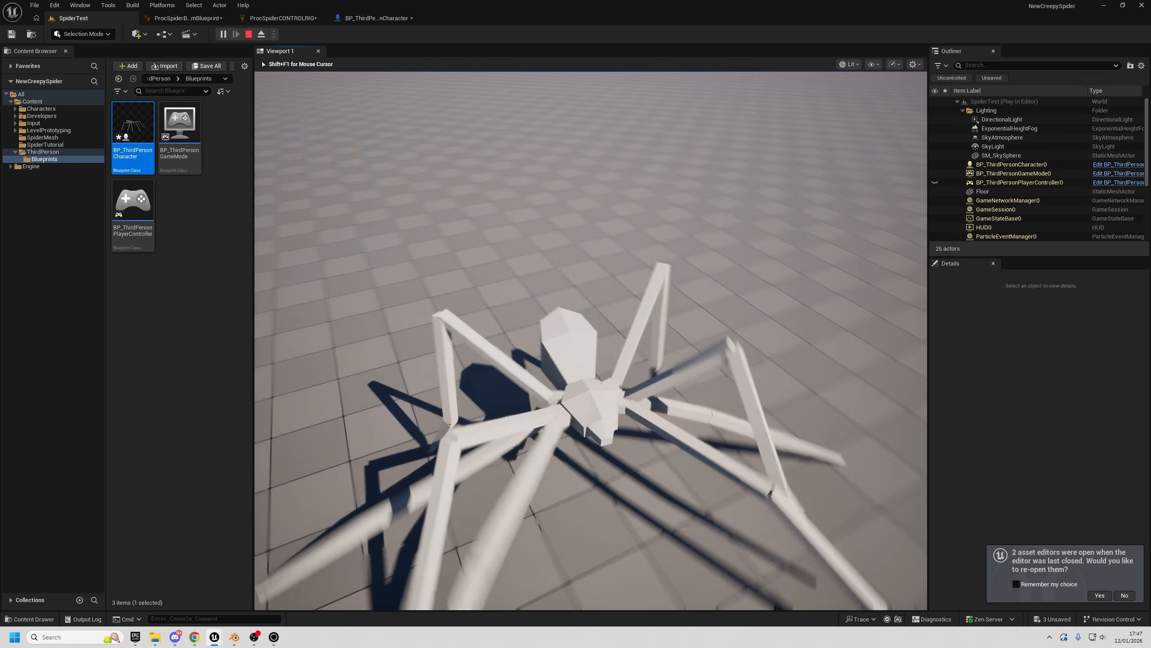
{"action": "key", "text": "w"}
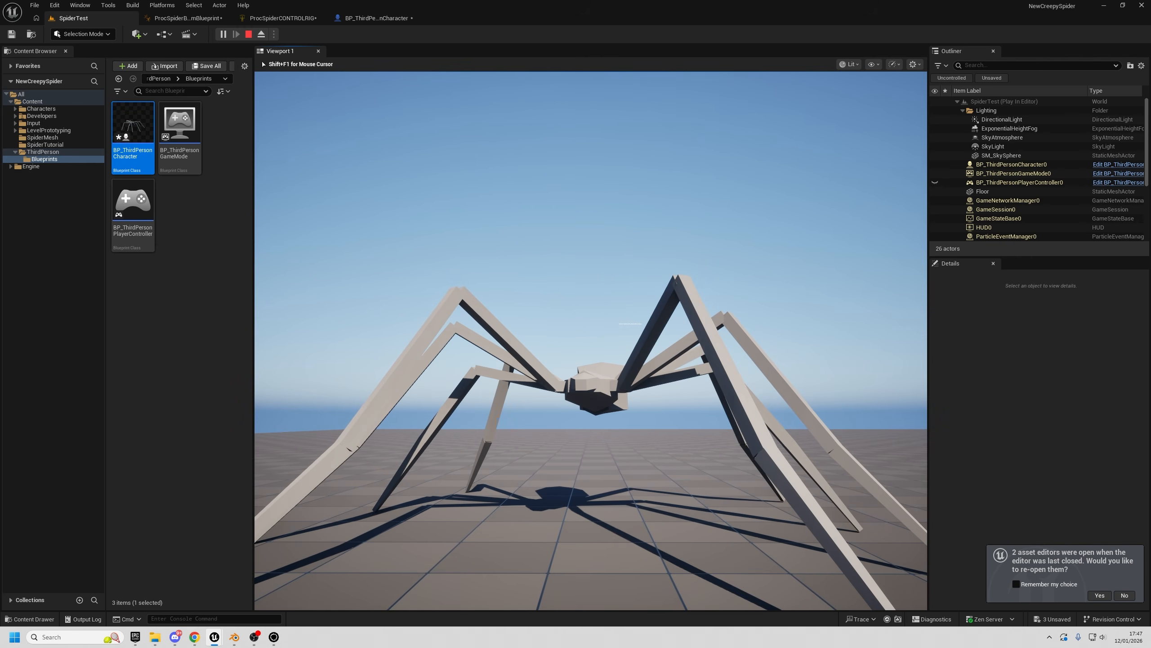
{"action": "key", "text": "w"}
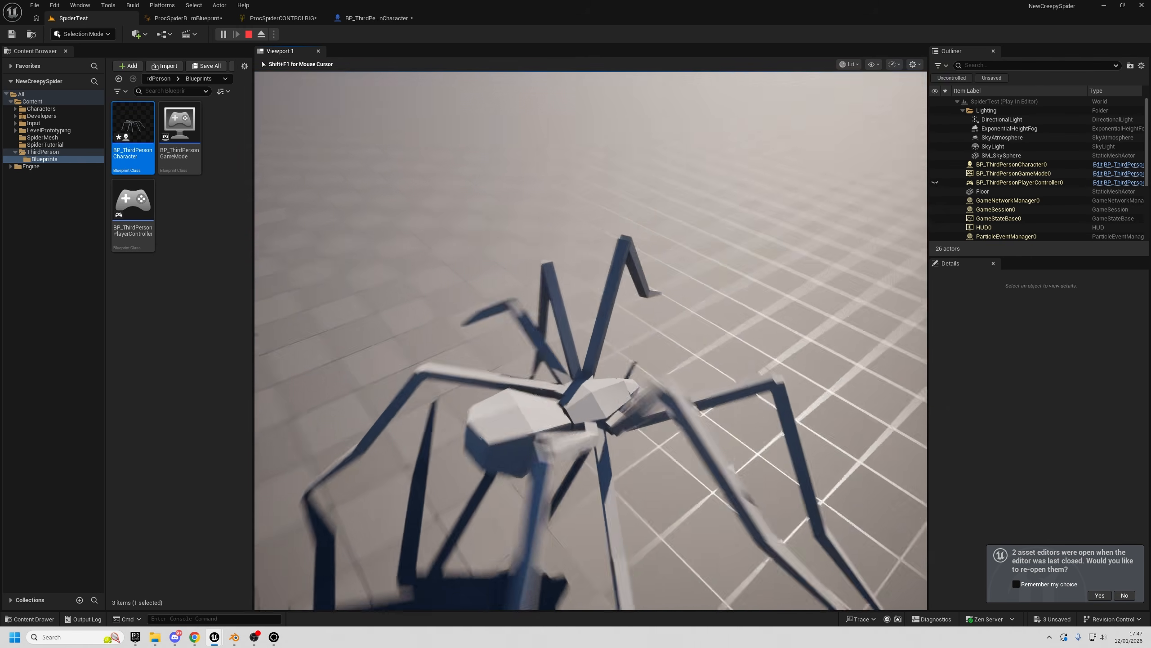
{"action": "key", "text": "w"}
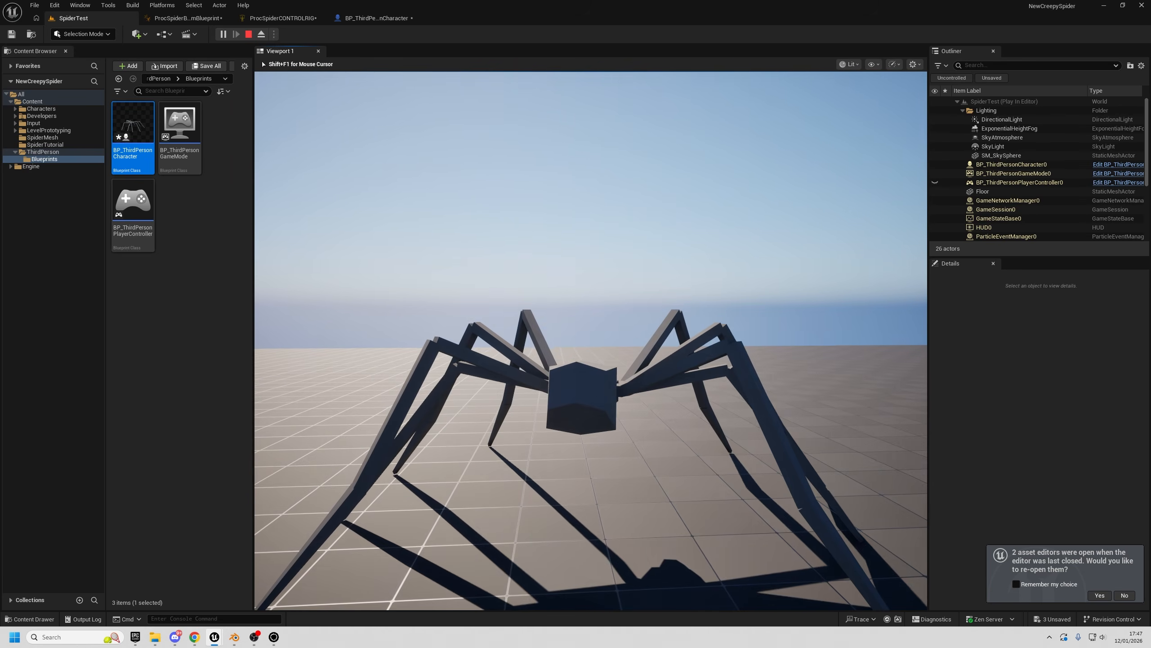
{"action": "key", "text": "w"}
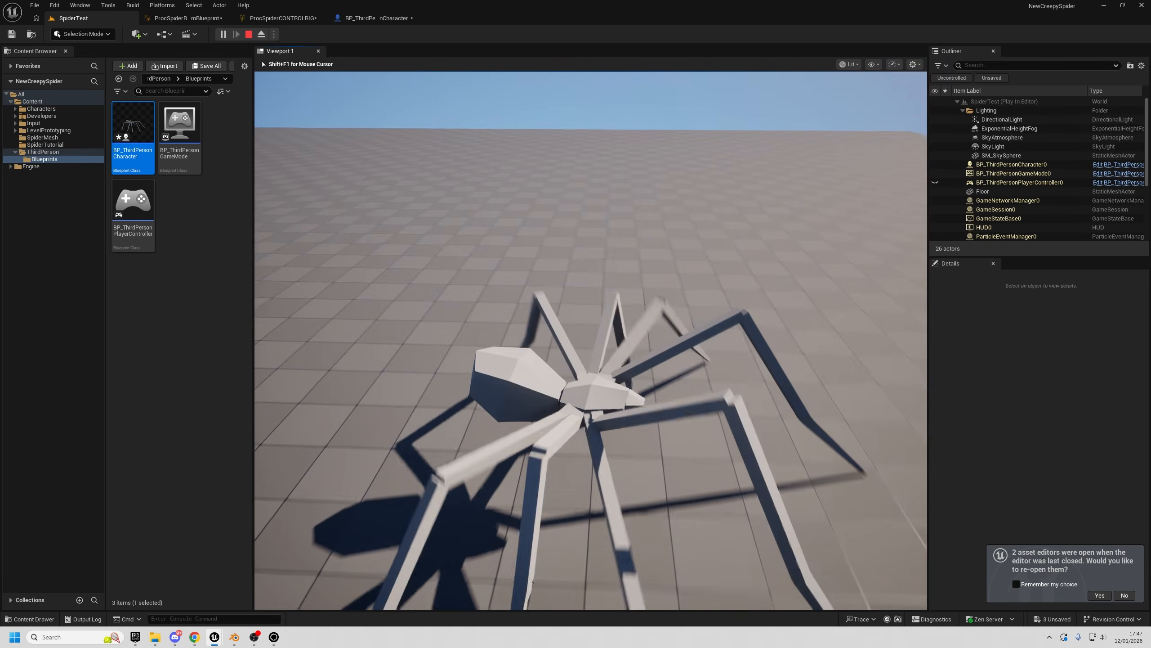
{"action": "key", "text": "s"}
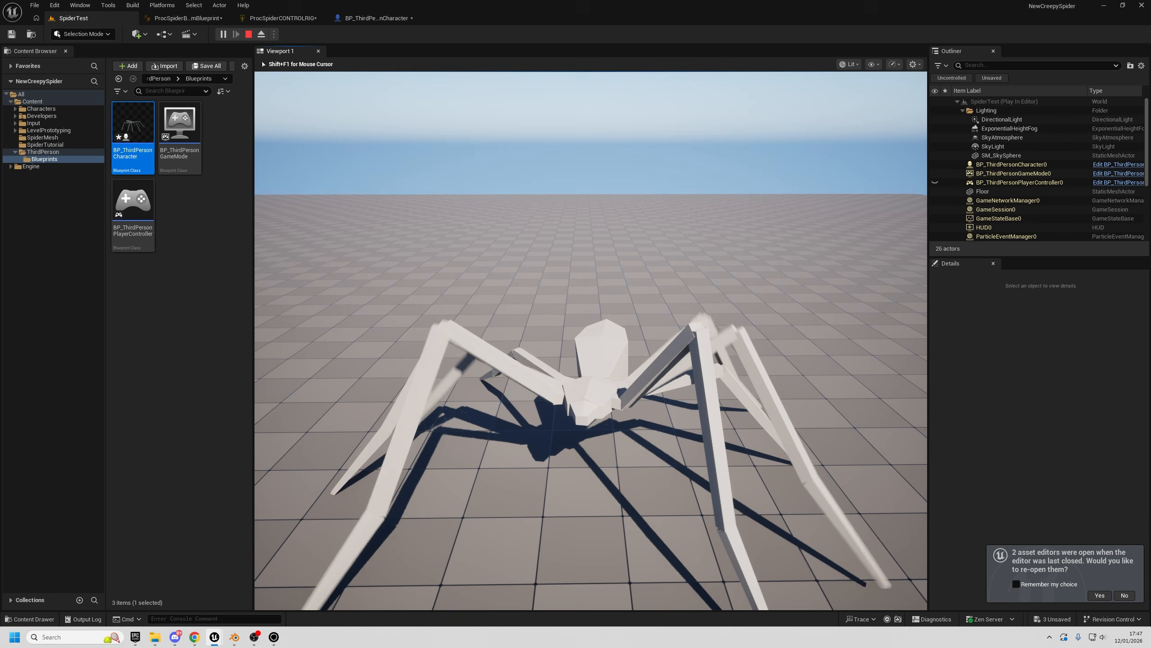
{"action": "key", "text": "Escape"}
- Try a Source Minimum of 100 on the Control Rig's step-height Remap and play-test the spider in SpiderTest
{"action": "left_click", "coordinate": [258, 18]}
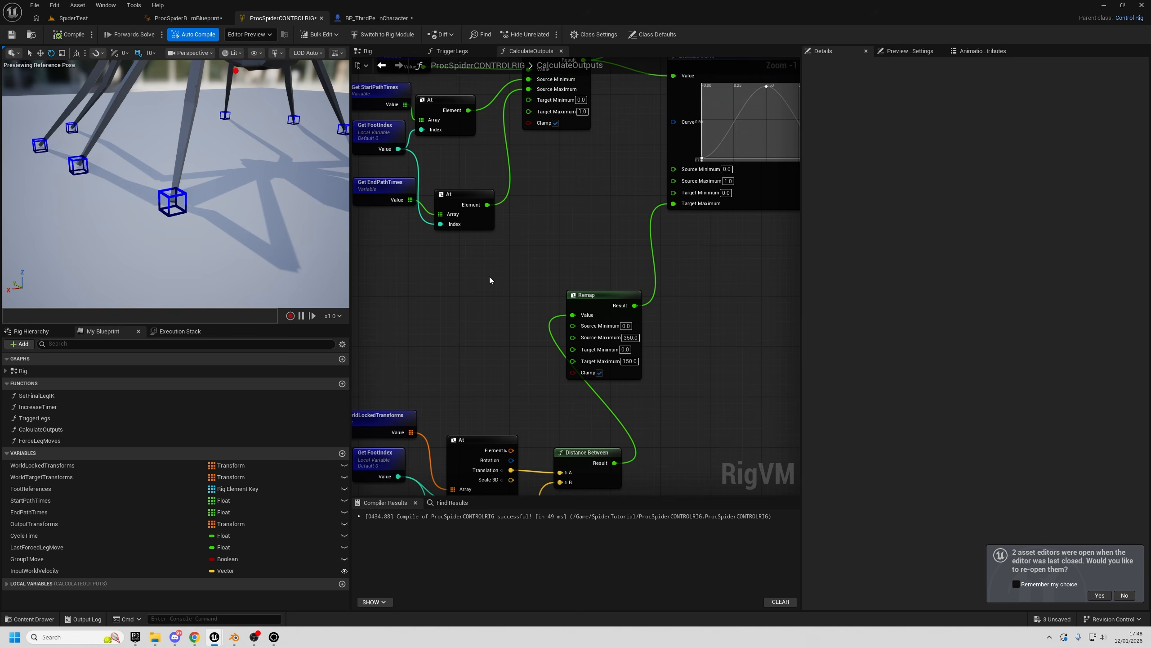
{"action": "left_click", "coordinate": [673, 281]}
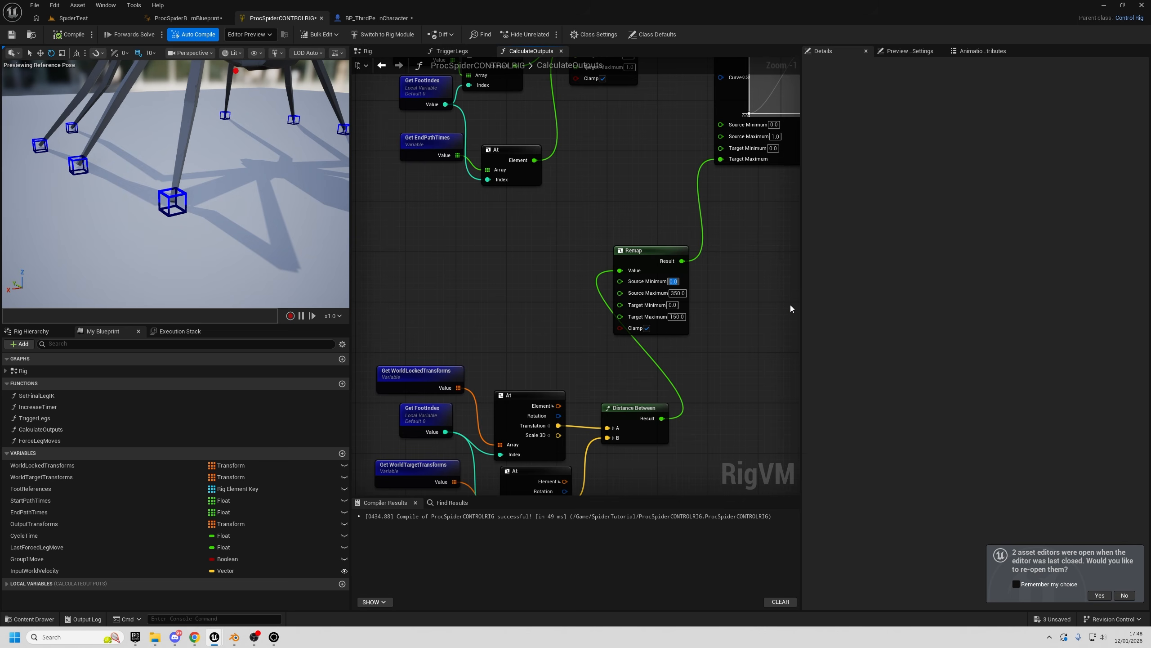
{"action": "type", "text": "100"}
{"action": "key", "text": "Return"}
{"action": "left_click", "coordinate": [73, 18]}
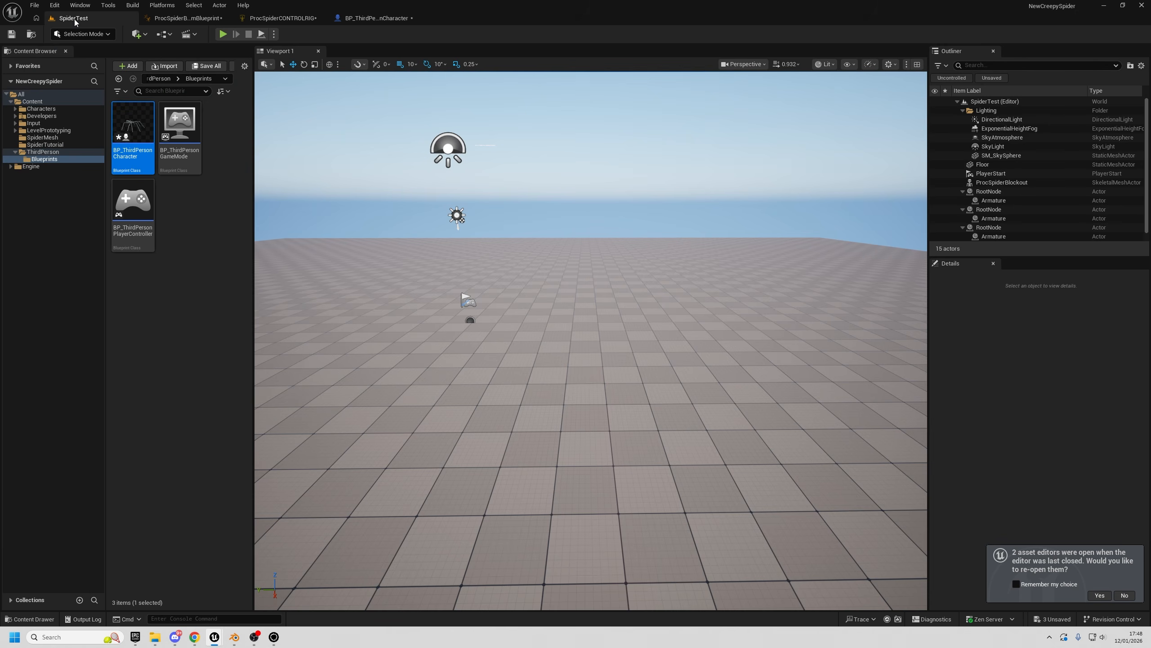
{"action": "left_click", "coordinate": [224, 35]}
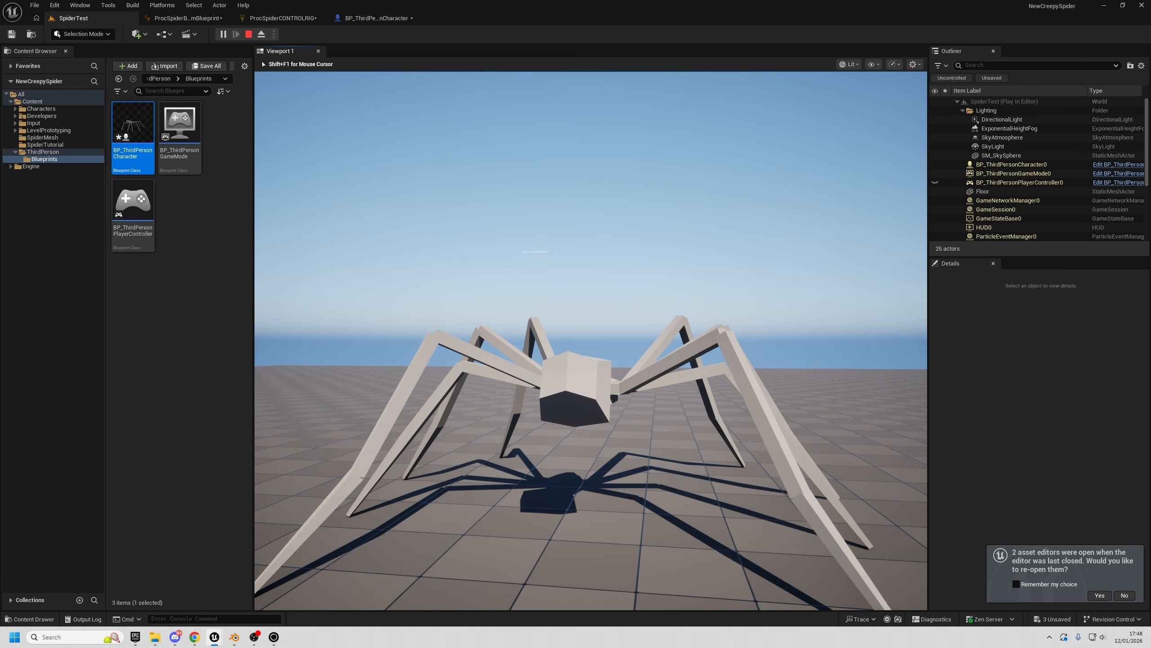
{"action": "key", "text": "Escape"}
- Set the step-height Remap's Source Minimum to 20 and play-test the spider's leg movement in the level
{"action": "left_click", "coordinate": [276, 19]}
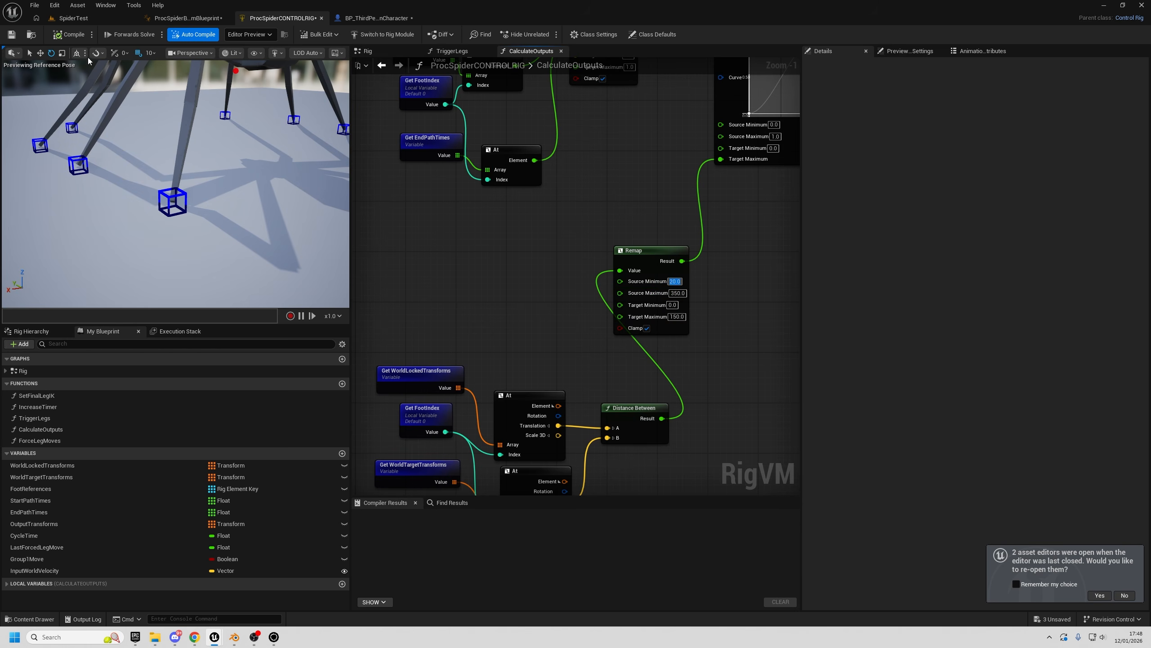
{"action": "left_click", "coordinate": [65, 20]}
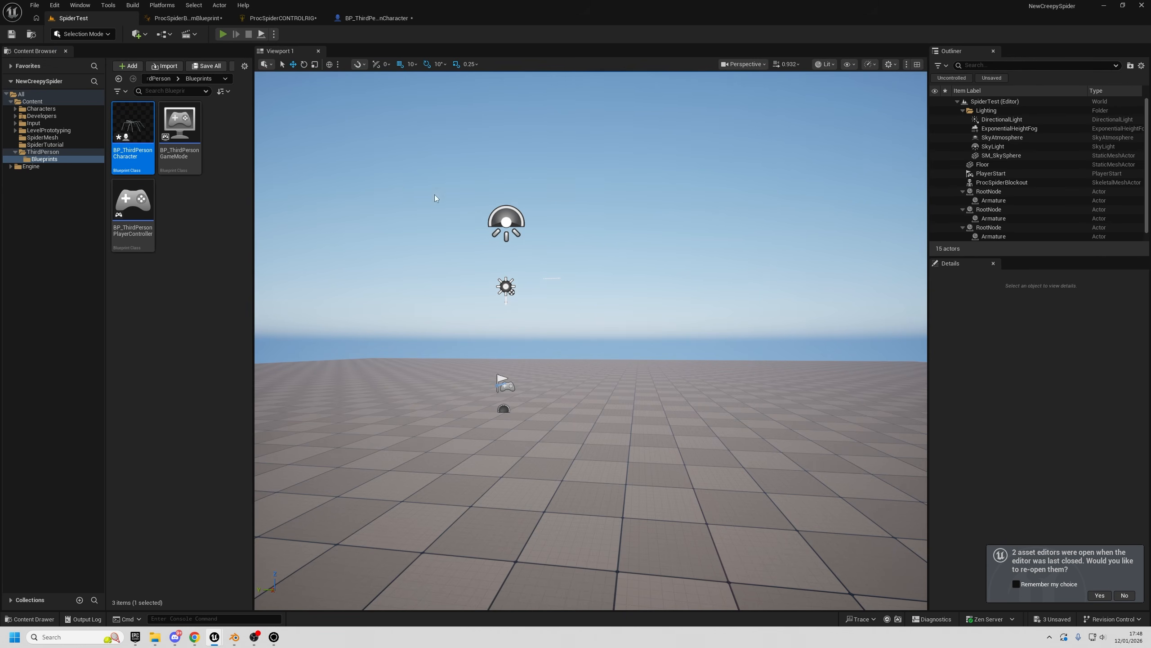
{"action": "key", "text": "alt+p"}
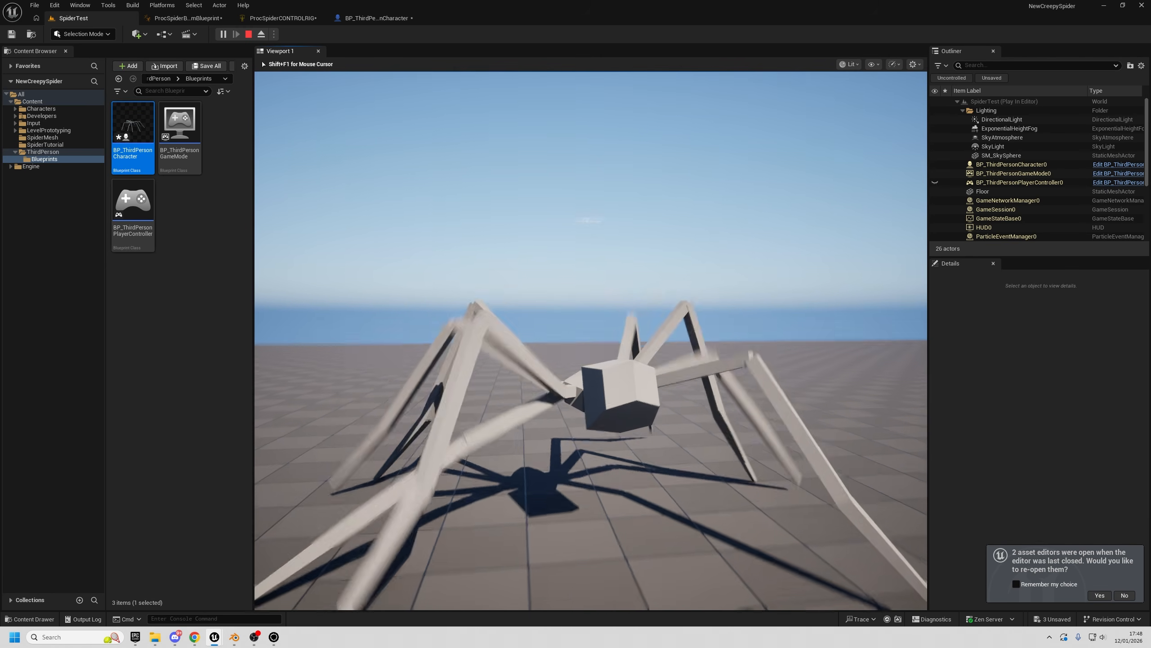
{"action": "key", "text": "shift+F1"}
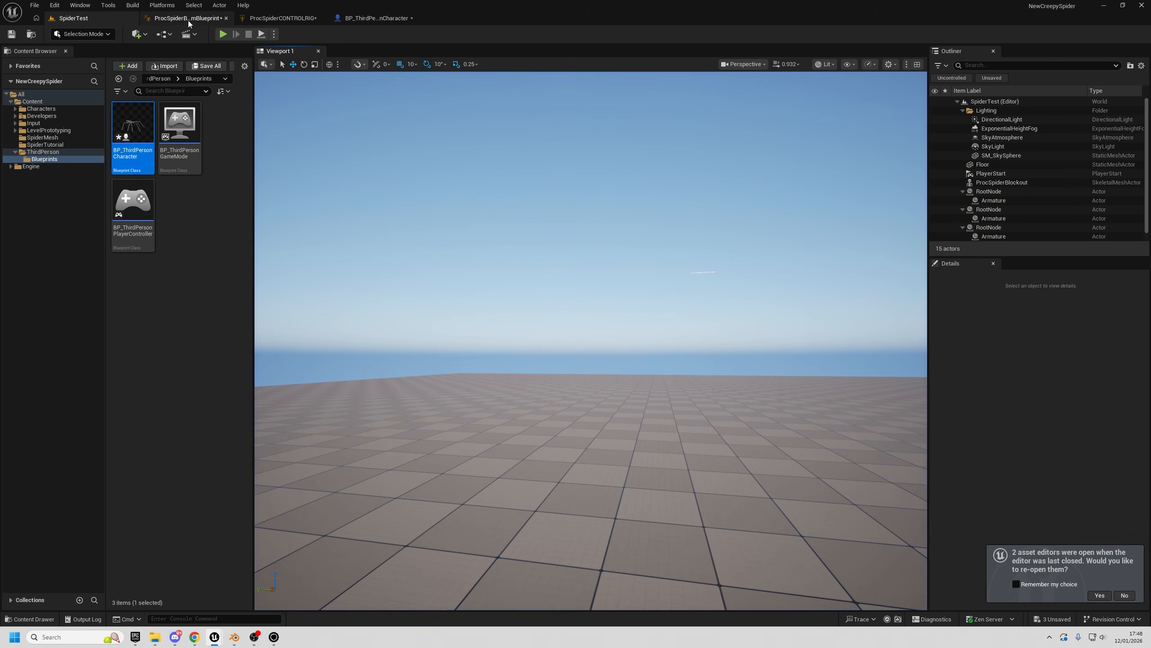
- Set the step-height Remap's Target Maximum to 100, compile, and walk the spider in a play-test of SpiderTest
{"action": "left_click", "coordinate": [280, 18]}
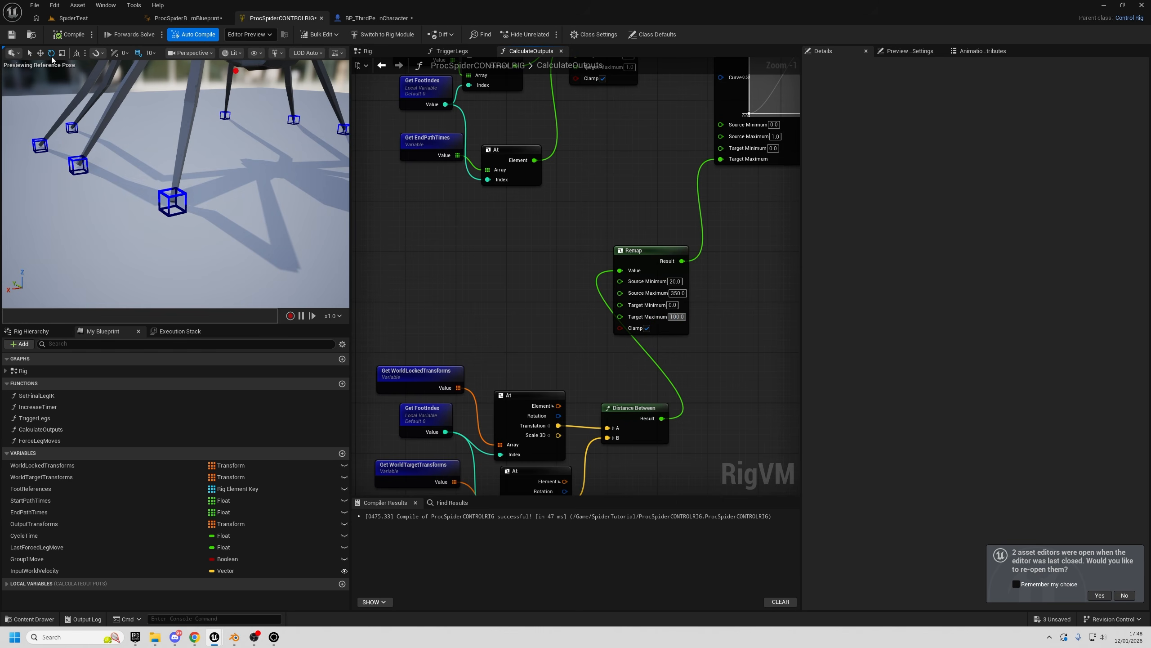
{"action": "left_click", "coordinate": [117, 18]}
{"action": "key", "text": "alt+p"}
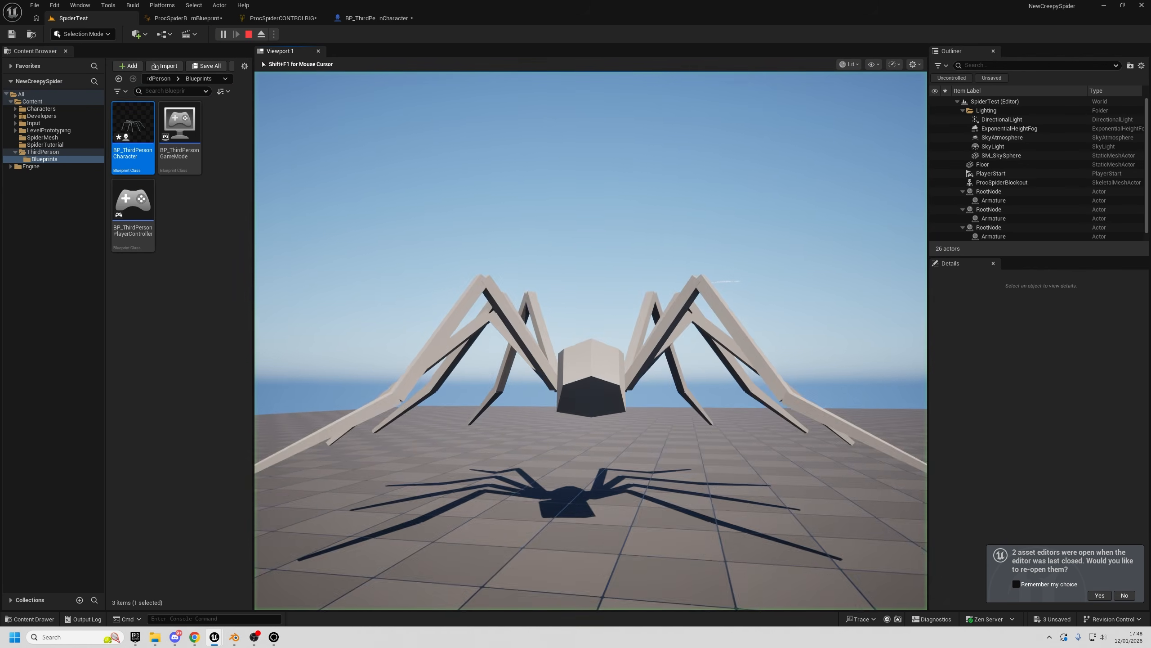
{"action": "key", "text": "w"}
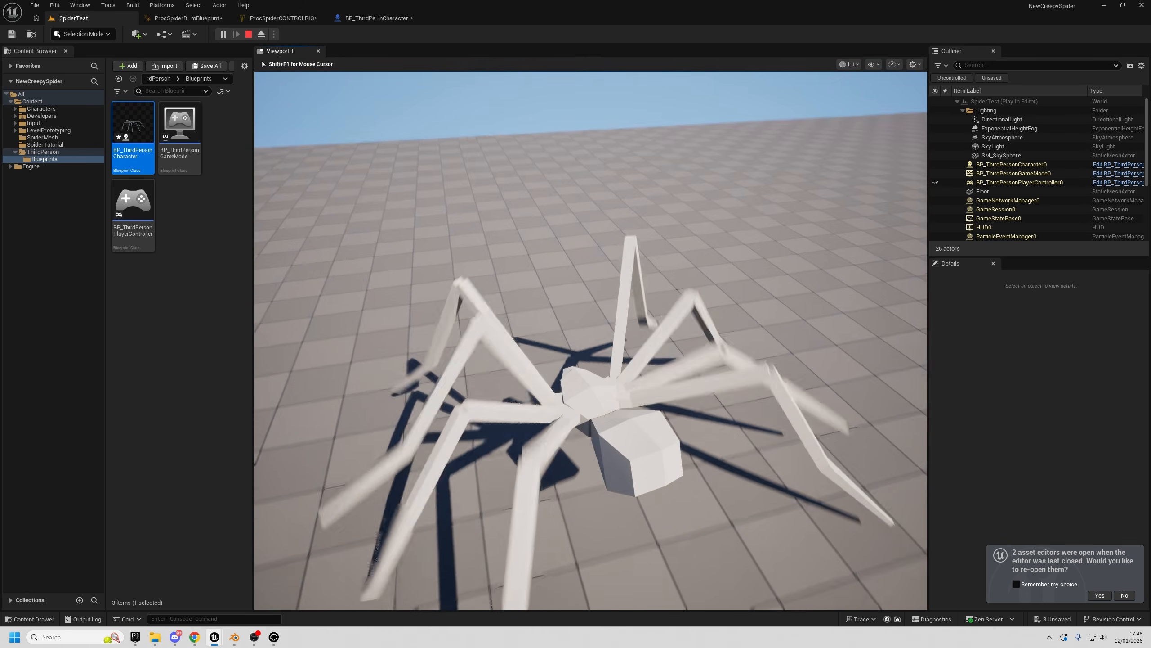
{"action": "key", "text": "Escape"}
- On BP_ThirdPersonCharacter's Character Movement component, enable Orient Rotation to Movement and Use Controller Desired Rotation
{"action": "left_click", "coordinate": [375, 18]}
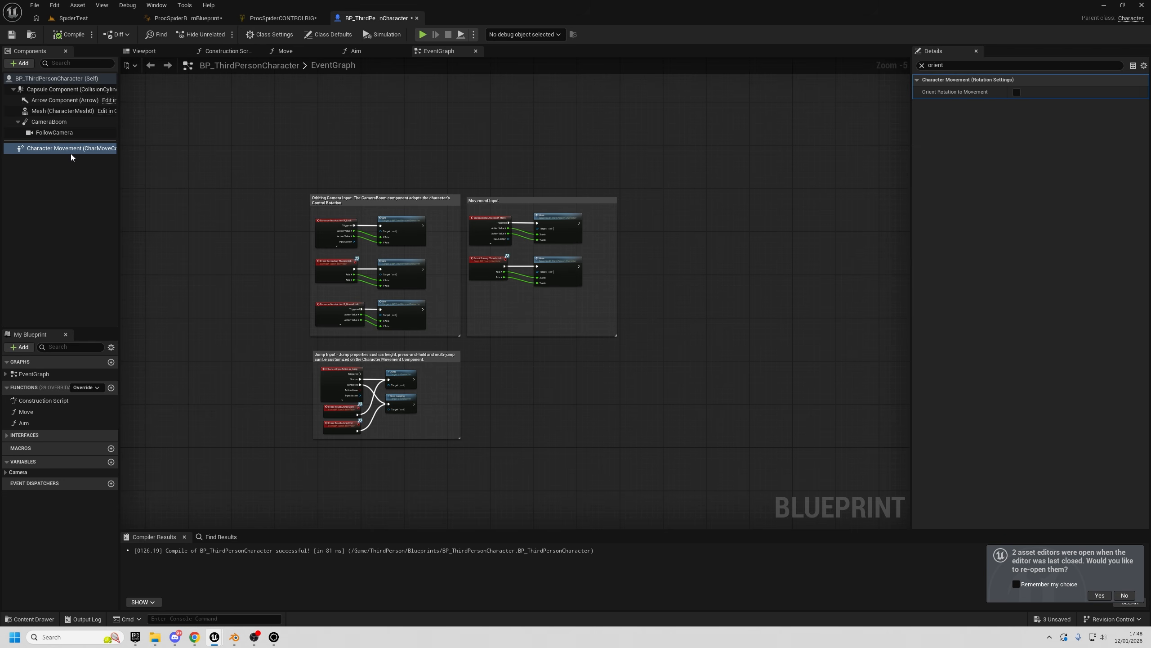
{"action": "left_click", "coordinate": [1016, 92]}
{"action": "left_click", "coordinate": [70, 20]}
{"action": "type", "text": "control"}
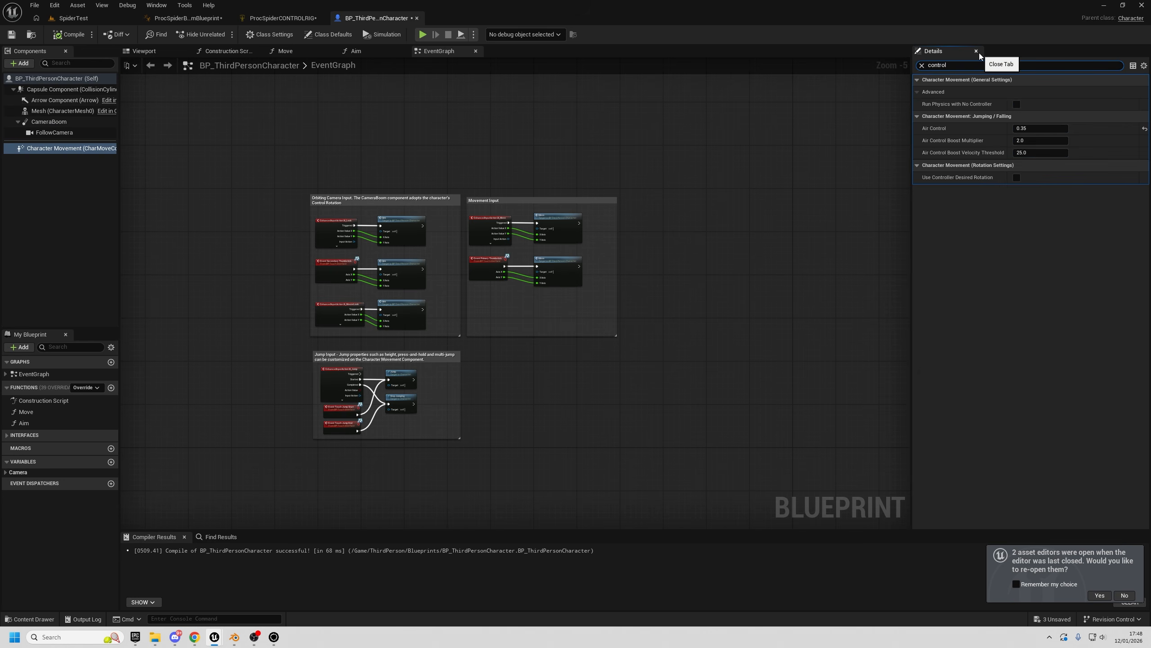
{"action": "left_click", "coordinate": [1017, 178]}
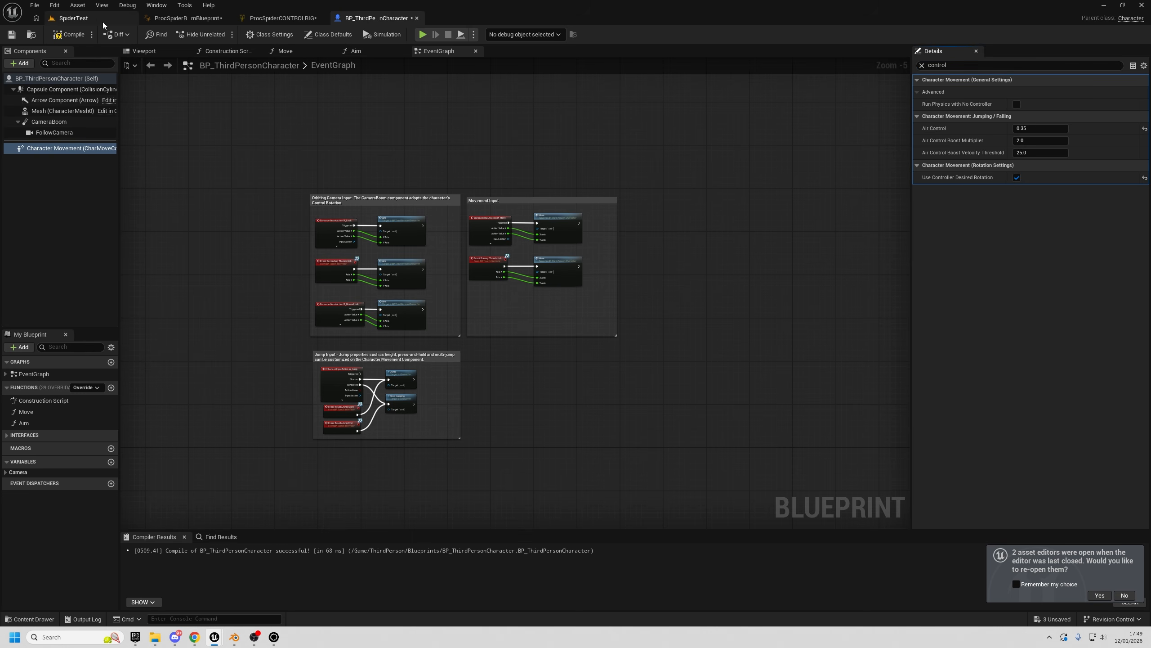
- Play-test SpiderTest, walking the spider forward and sideways to check how its body rotates
{"action": "left_click", "coordinate": [73, 19]}
{"action": "left_click", "coordinate": [223, 35]}
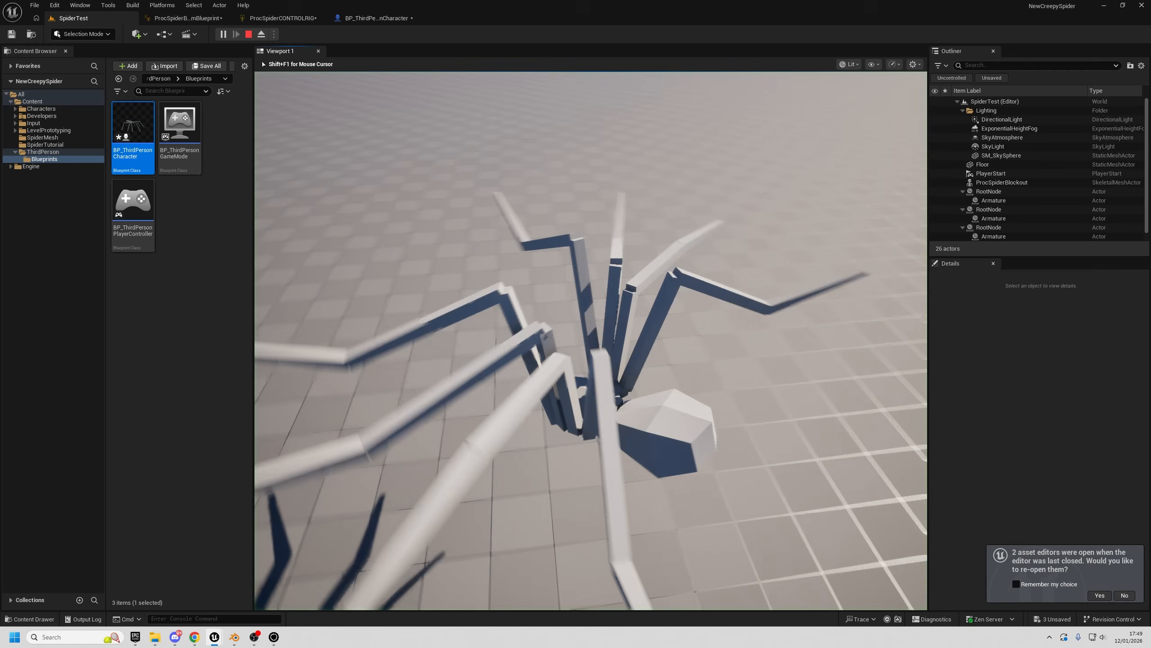
{"action": "key", "text": "w"}
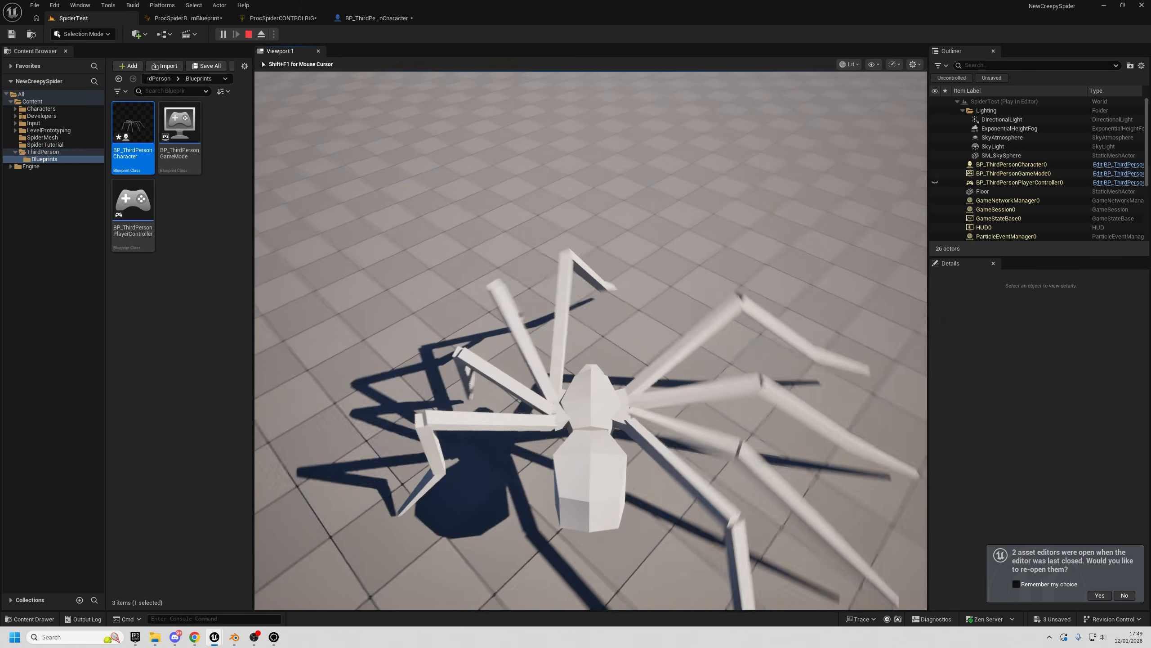
{"action": "key", "text": "d"}
{"action": "key", "text": "Escape"}
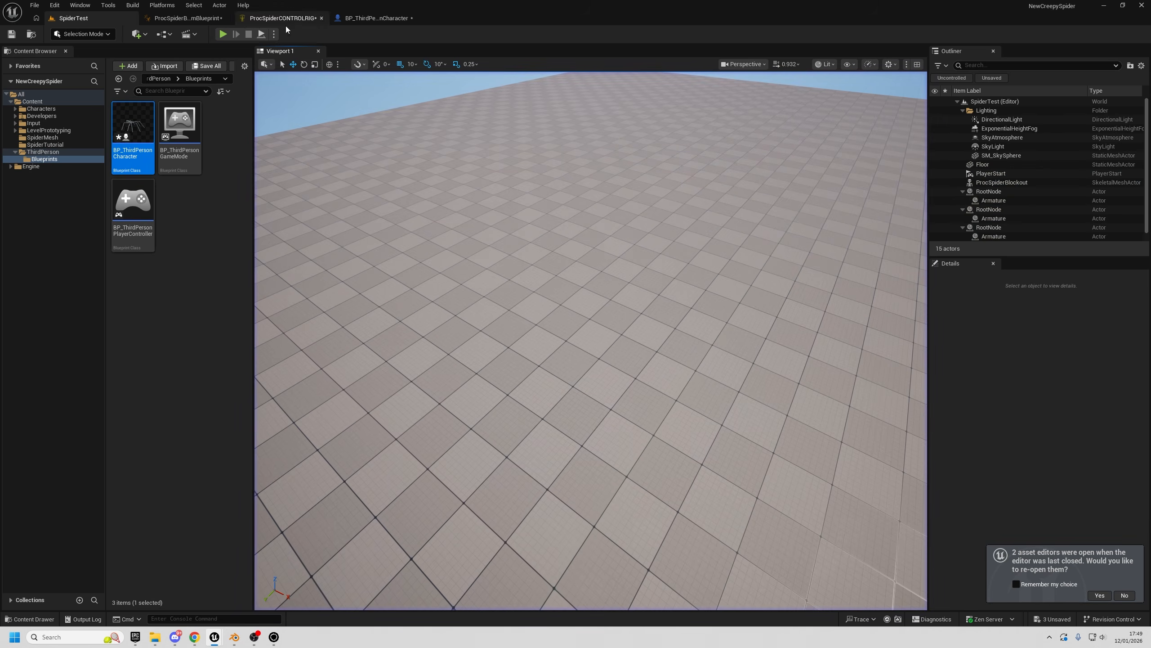
- Turn off Orient Rotation to Movement on BP_ThirdPersonCharacter's Character Movement and play-test walking forward in SpiderTest
{"action": "left_click", "coordinate": [354, 18]}
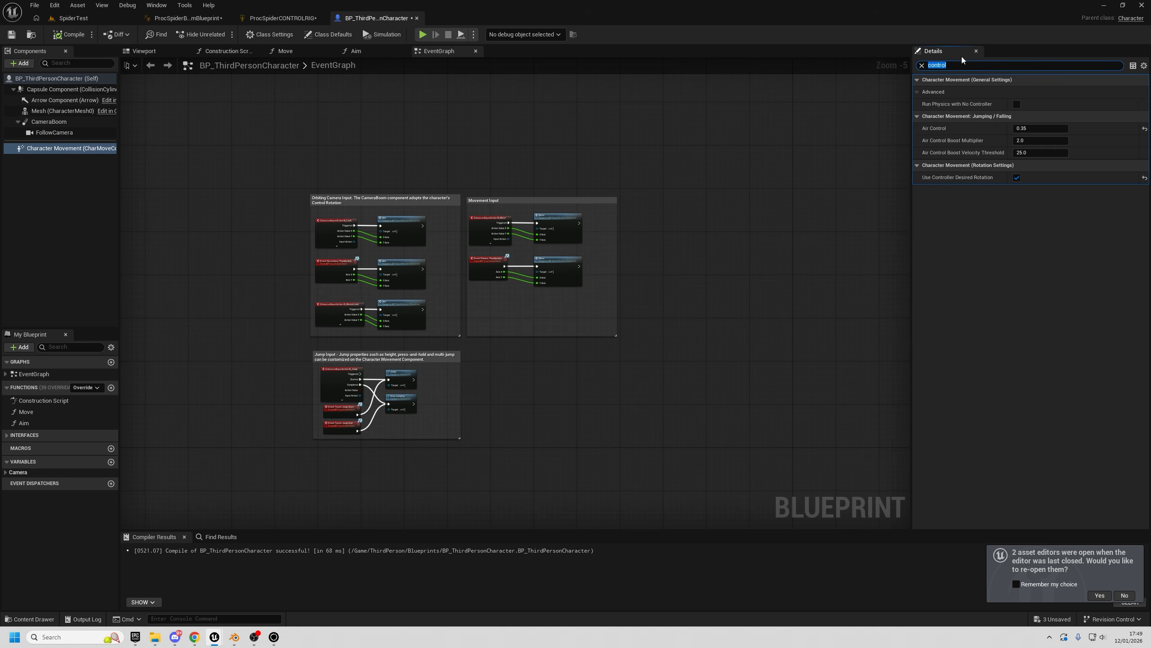
{"action": "type", "text": "orient"}
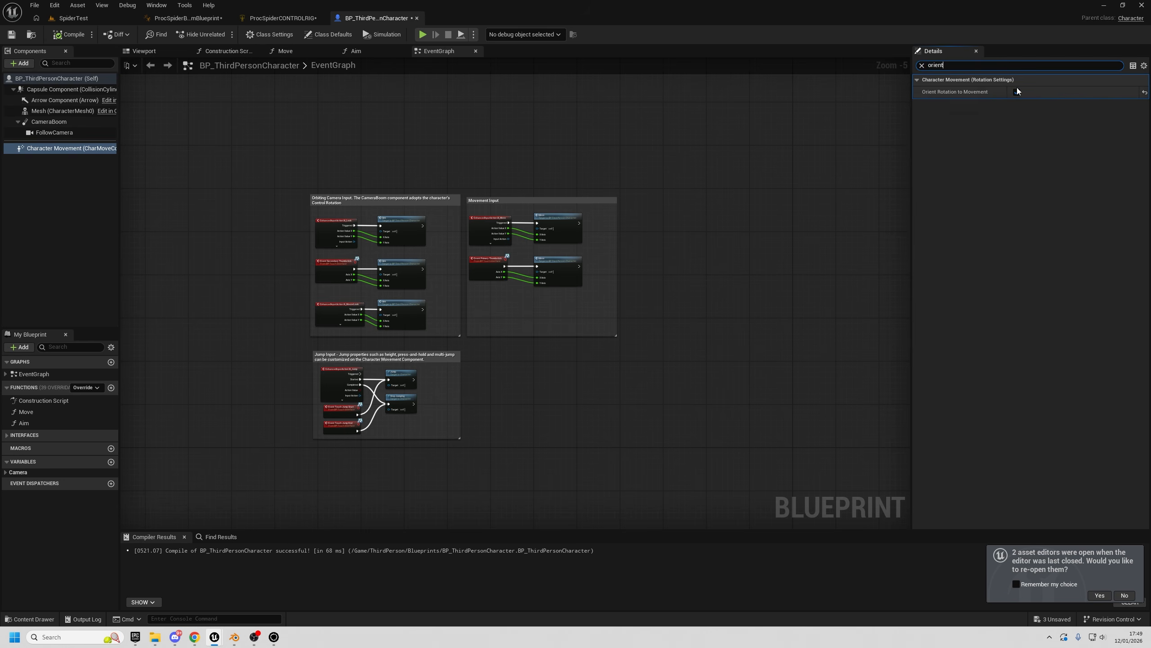
{"action": "left_click", "coordinate": [73, 18]}
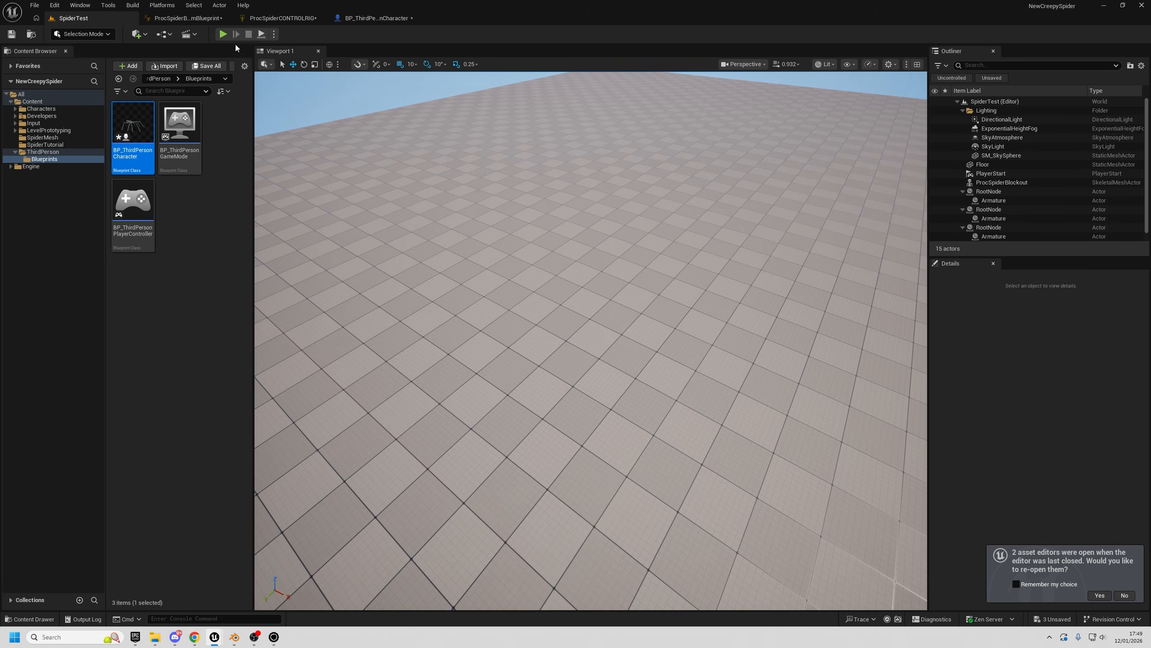
{"action": "left_click", "coordinate": [222, 34]}
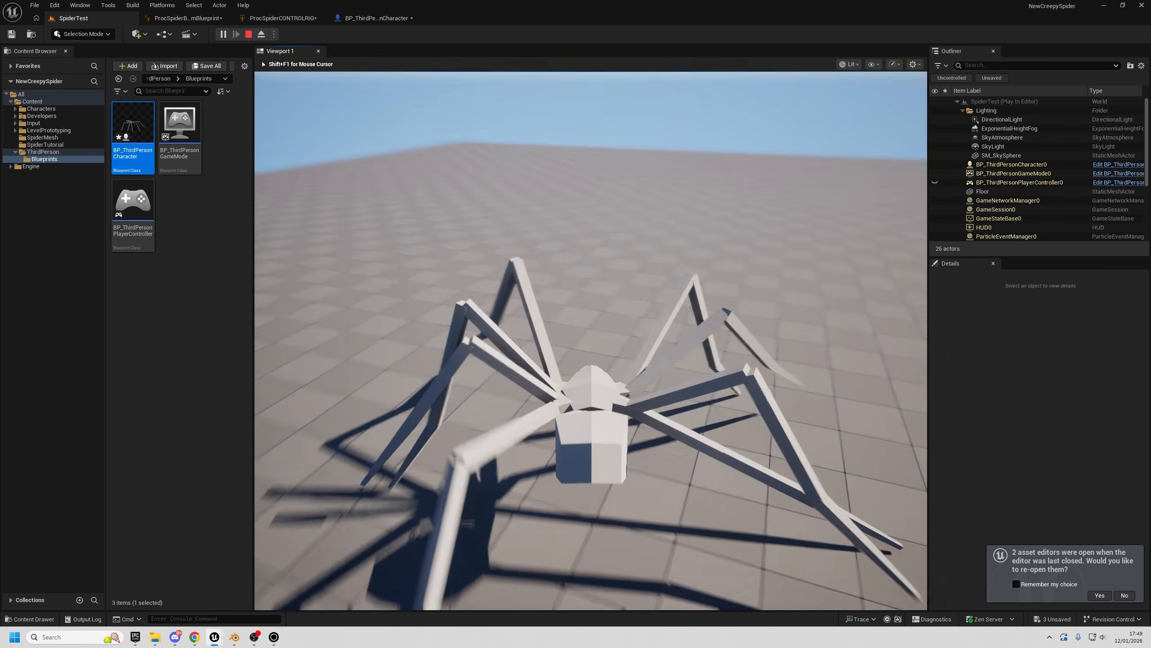
{"action": "key", "text": "w"}
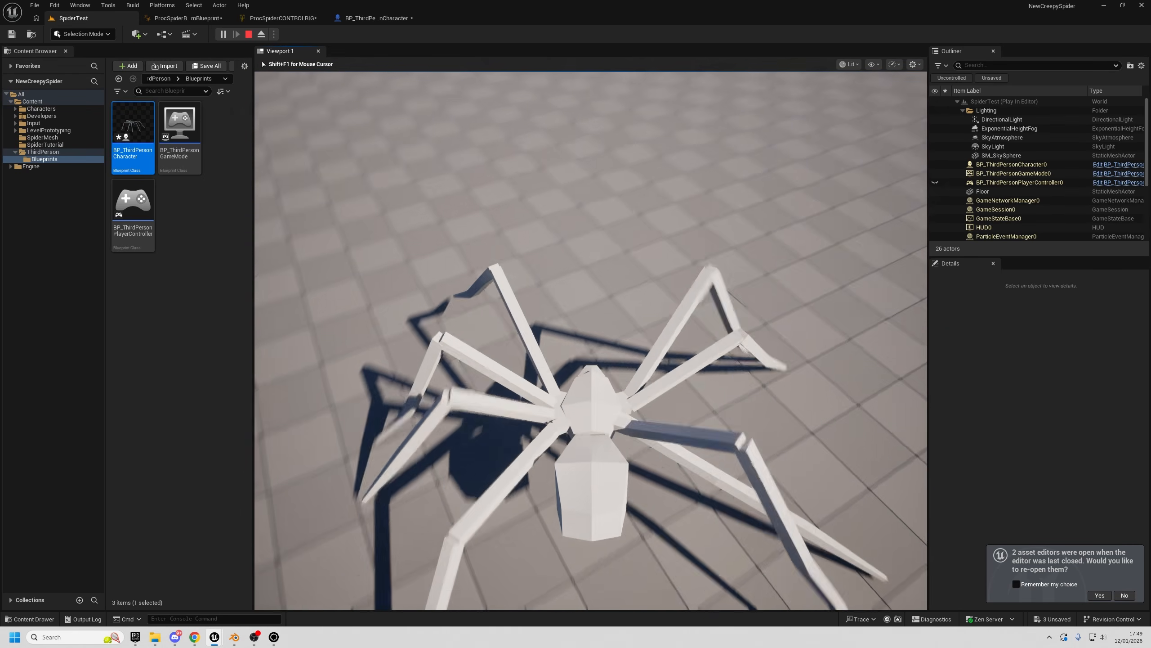
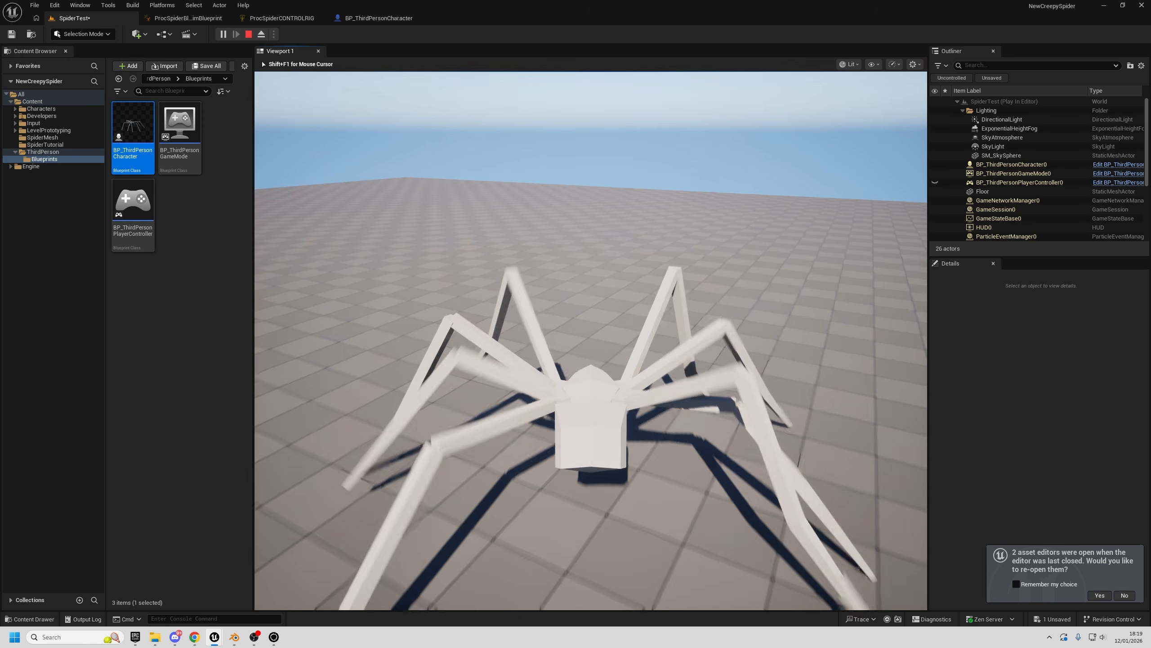
- Keep walking the spider across the level while turning the camera to examine its procedural leg steps
{"action": "key", "text": "w"}
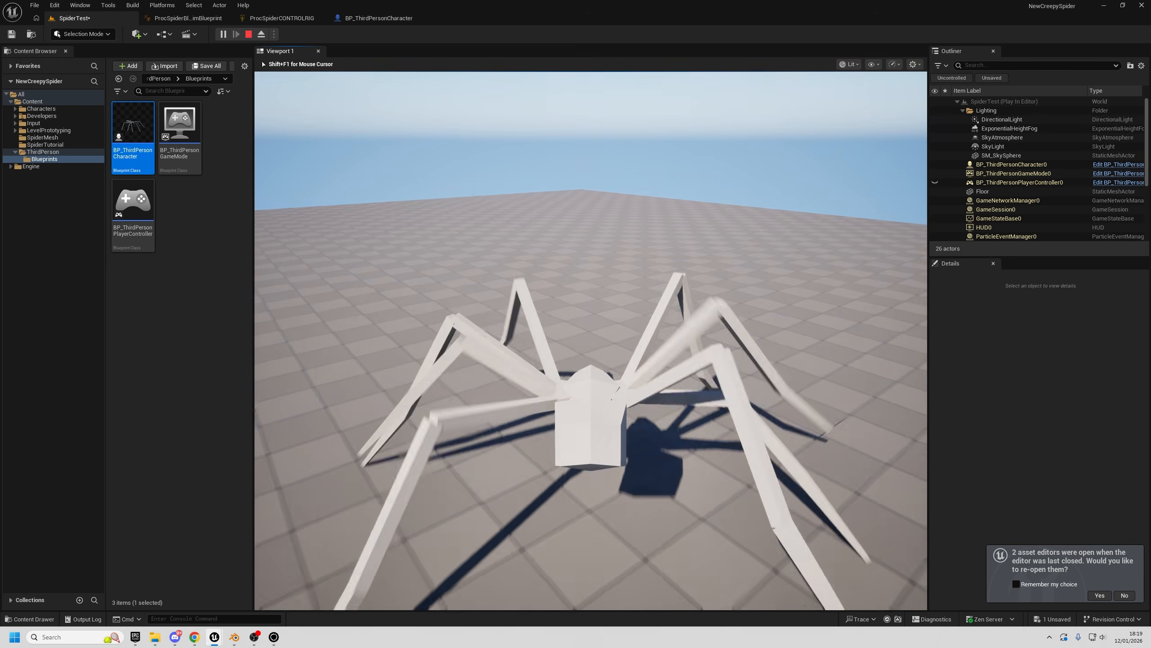
{"action": "key", "text": "w"}
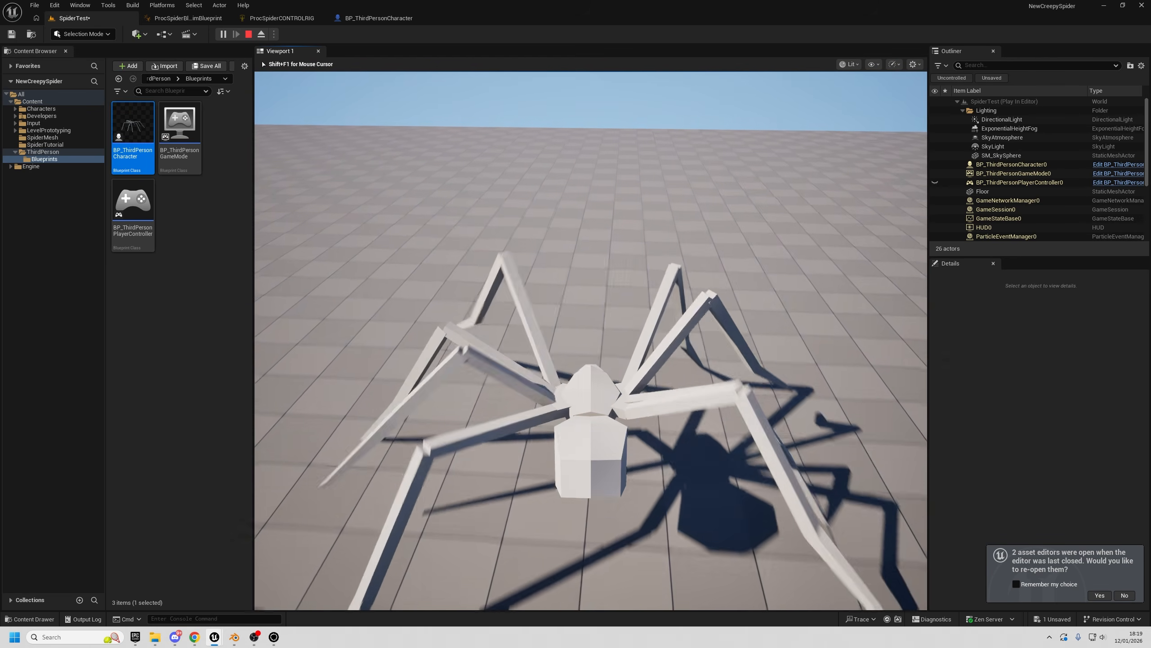
{"action": "key", "text": "w"}
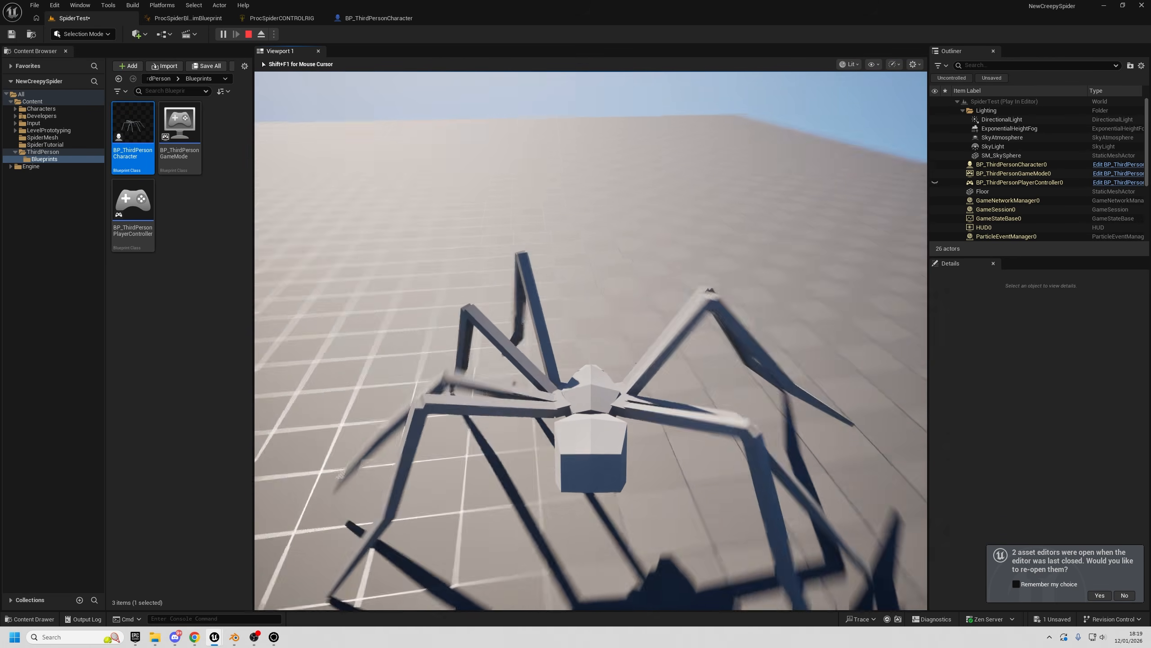
{"action": "key", "text": "w"}
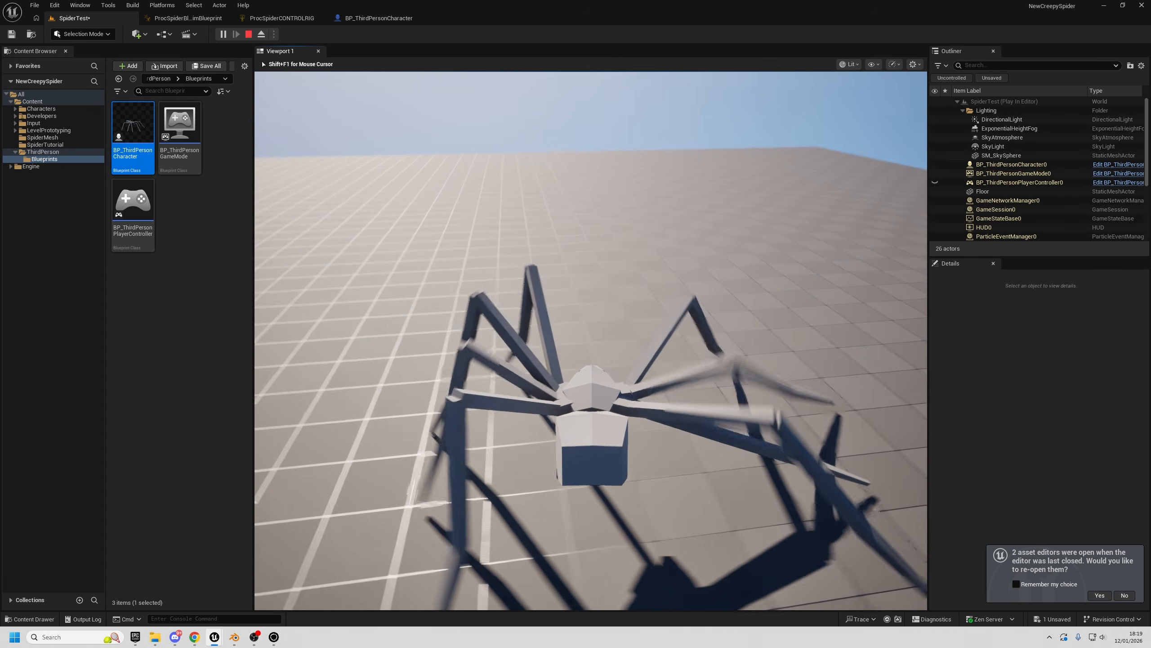
- End the play-test and open the SetFinalLegIK function from the Rig graph of ProcSpiderCONTROLRIG
{"action": "key", "text": "Escape"}
{"action": "left_click", "coordinate": [260, 19]}
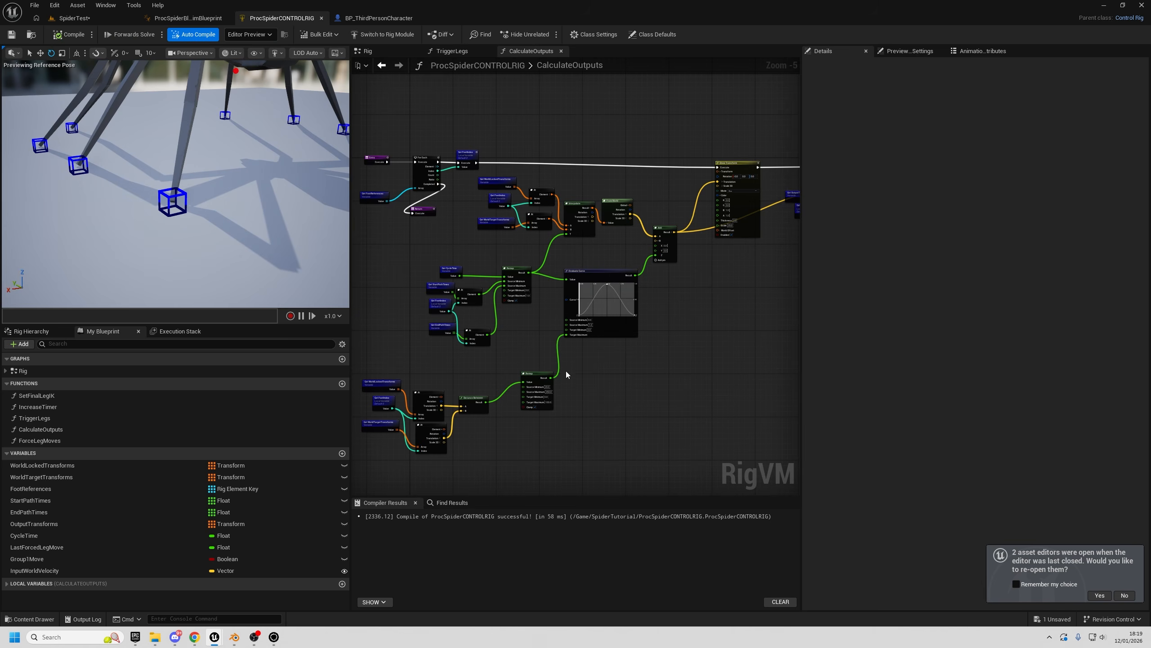
{"action": "left_click", "coordinate": [384, 54]}
{"action": "left_click_drag", "start_coordinate": [672, 168], "coordinate": [701, 408]}
{"action": "right_click_drag", "start_coordinate": [650, 287], "coordinate": [424, 297]}
{"action": "scroll", "coordinate": [625, 250], "scroll_direction": "down", "scroll_amount": 4}
{"action": "key", "text": "f"}
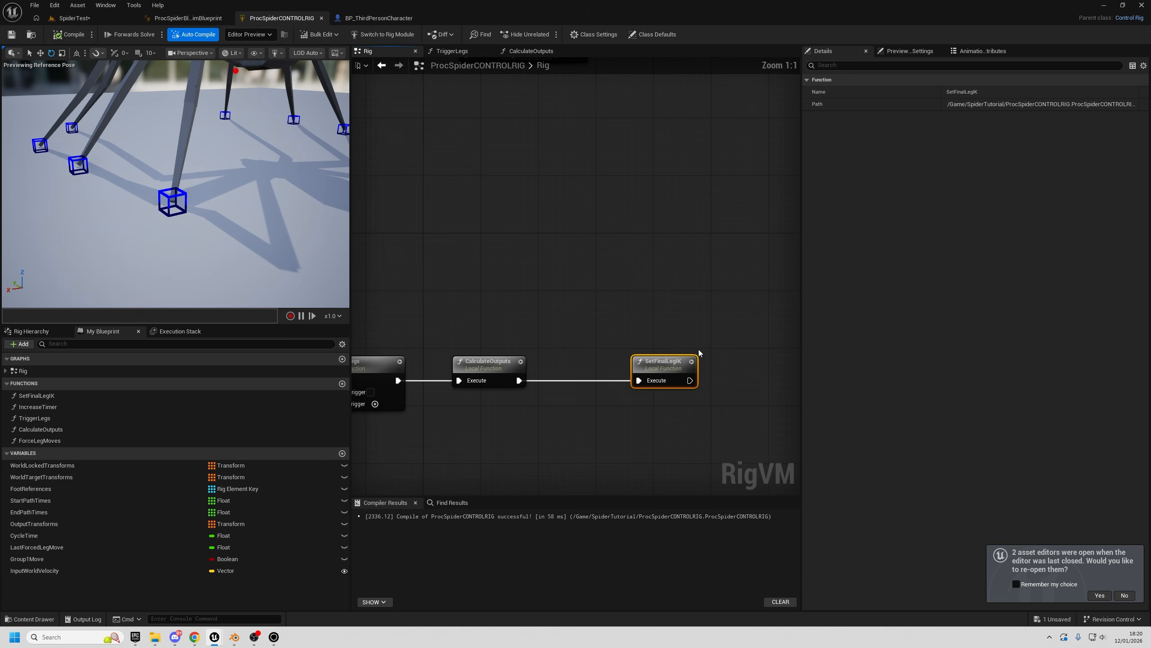
{"action": "double_click", "coordinate": [671, 367]}
{"action": "left_click", "coordinate": [548, 376]}
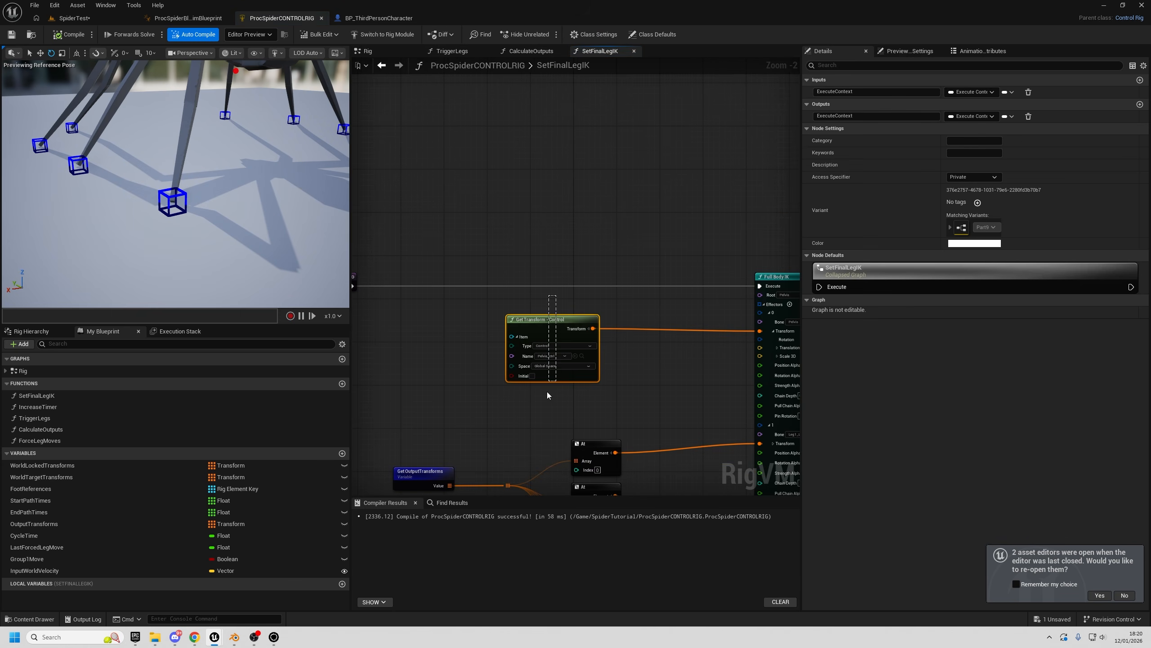
- Make space around the control's Get Transform node and add a Get Transform node for the Pelvis bone beneath it
{"action": "right_click_drag", "start_coordinate": [625, 377], "coordinate": [648, 339]}
{"action": "left_click_drag", "start_coordinate": [556, 226], "coordinate": [570, 365]}
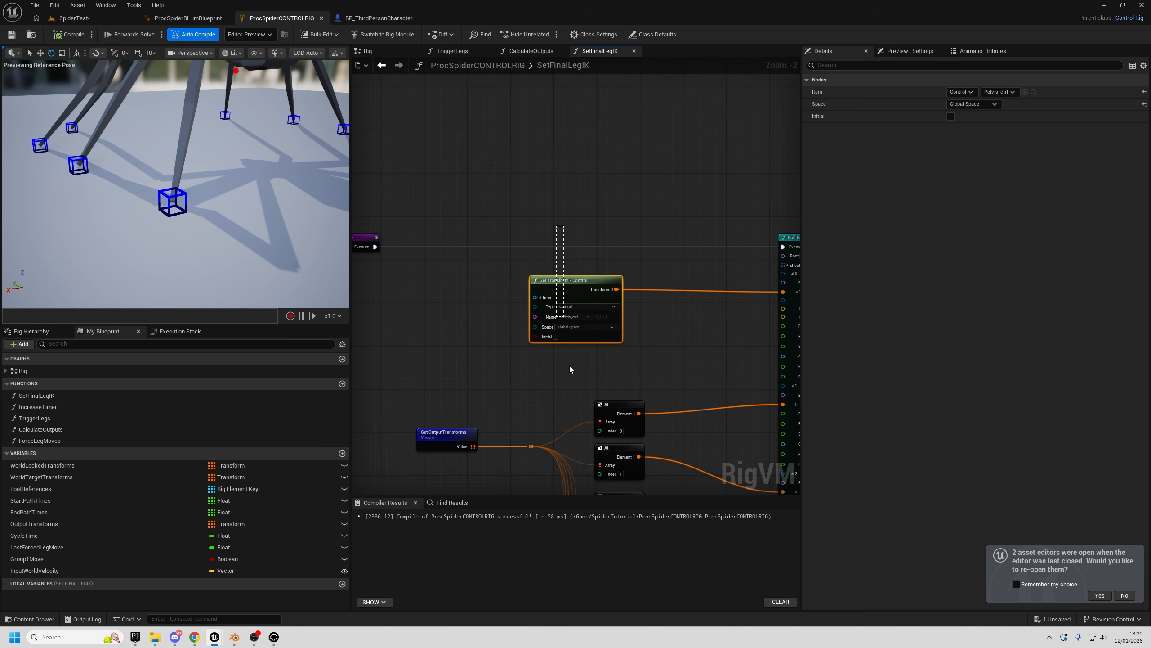
{"action": "left_click_drag", "start_coordinate": [572, 277], "coordinate": [526, 276]}
{"action": "mouse_move", "coordinate": [612, 226]}
{"action": "right_mouse_down"}
{"action": "mouse_move", "coordinate": [493, 216]}
{"action": "mouse_move", "coordinate": [592, 222]}
{"action": "right_mouse_up"}
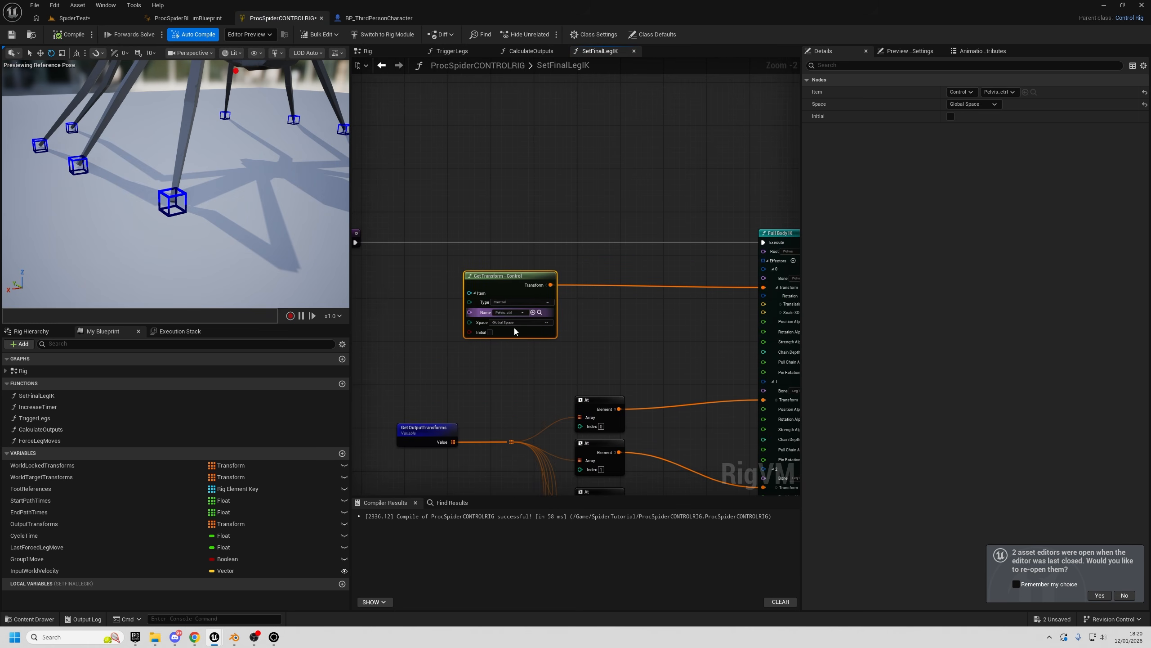
{"action": "right_click_drag", "start_coordinate": [589, 373], "coordinate": [599, 386]}
{"action": "right_click", "coordinate": [473, 394]}
{"action": "type", "text": "get tra"}
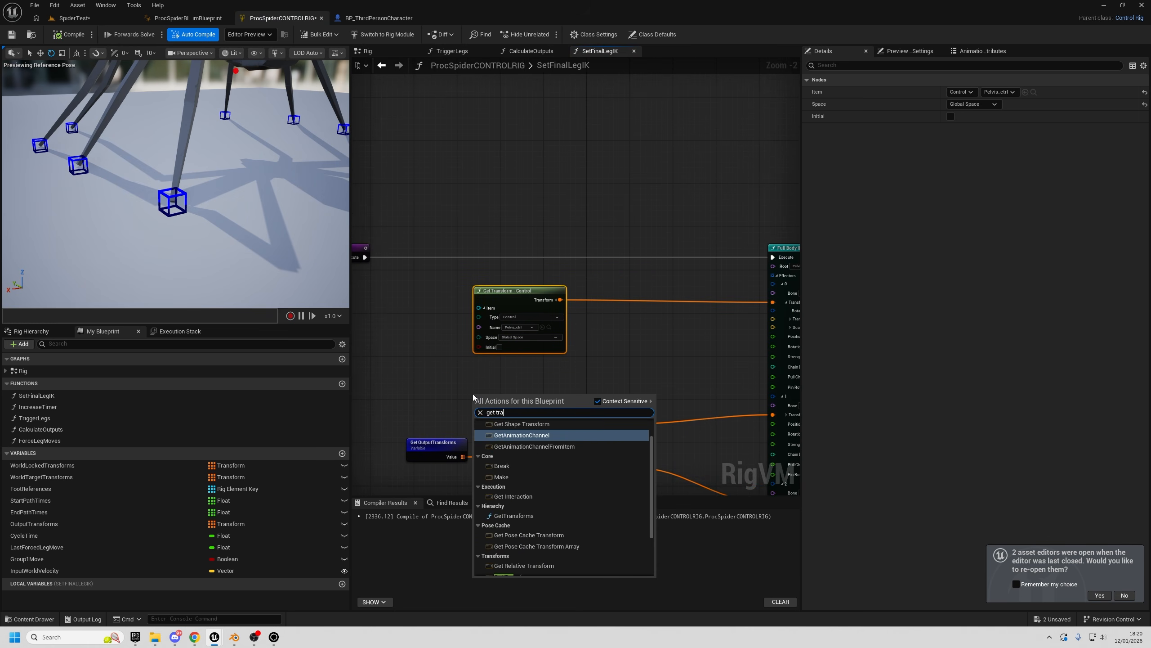
{"action": "type", "text": "nsform"}
{"action": "left_click", "coordinate": [516, 554]}
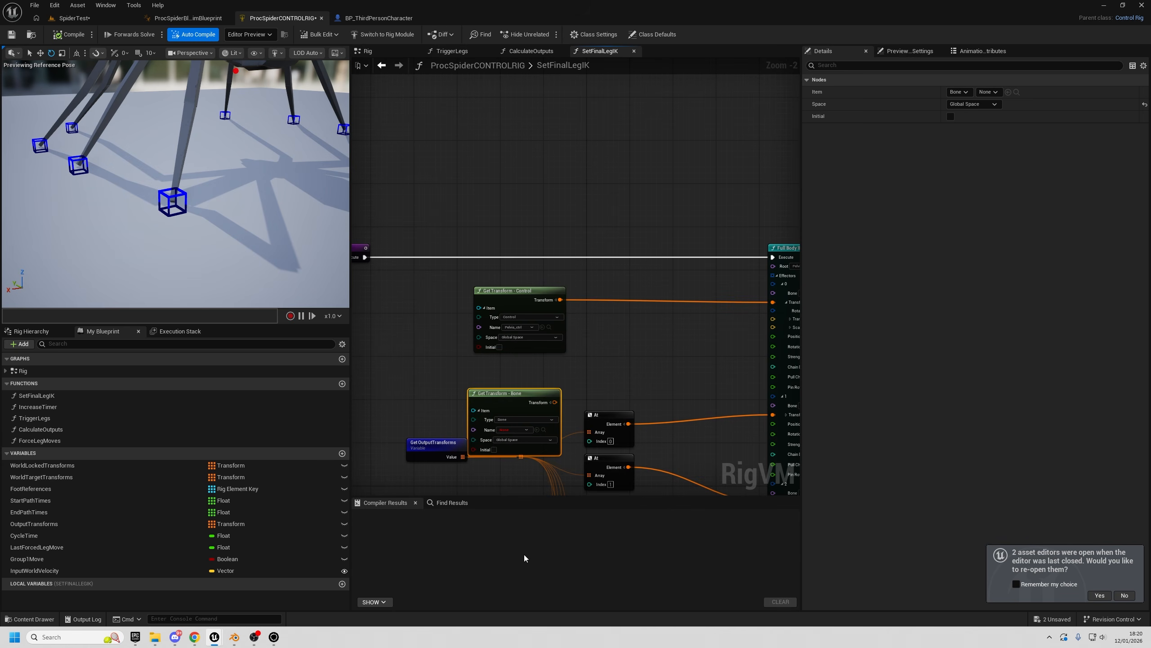
{"action": "left_click_drag", "start_coordinate": [504, 377], "coordinate": [504, 356]}
{"action": "left_click", "coordinate": [514, 391]}
{"action": "type", "text": "pelvis"}
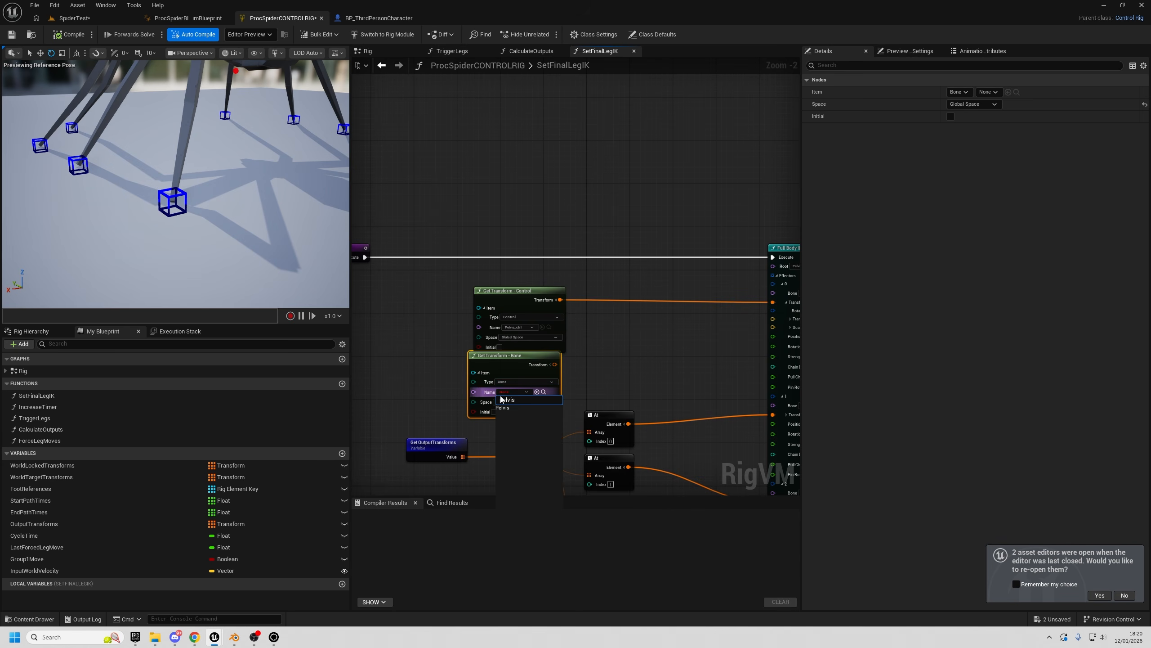
{"action": "key", "text": "Return"}
- Feed the Pelvis bone transform into the first Full Body IK effector, delete the old control Get Transform node, and compile
{"action": "left_click_drag", "start_coordinate": [555, 364], "coordinate": [572, 305]}
{"action": "right_click_drag", "start_coordinate": [509, 293], "coordinate": [715, 273]}
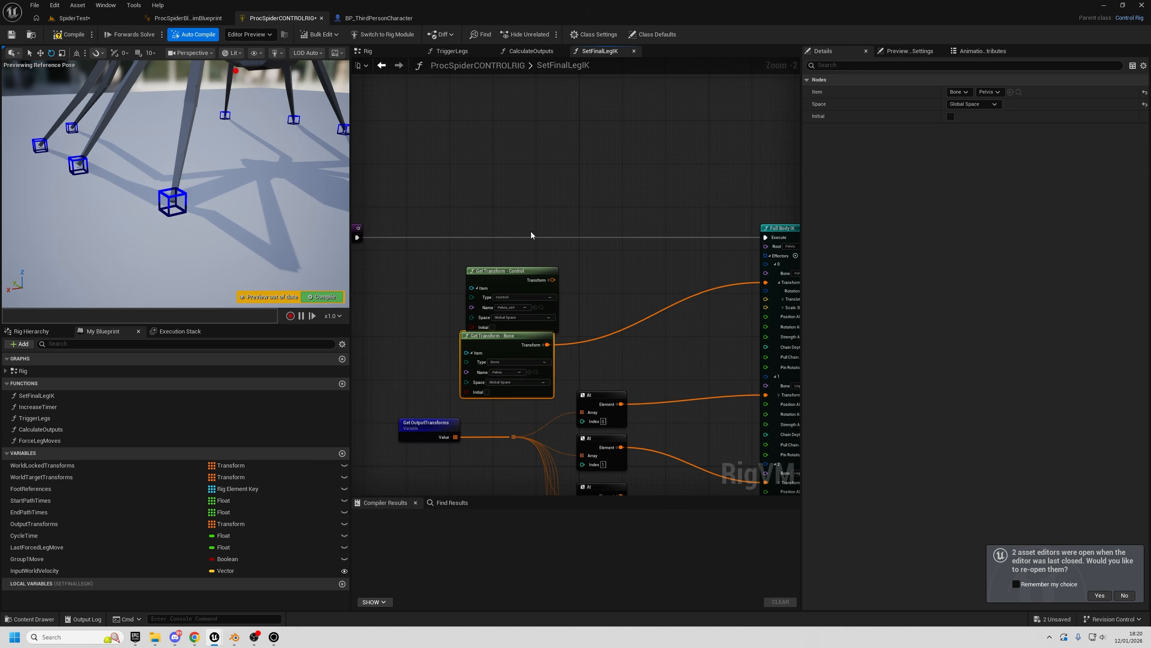
{"action": "left_click", "coordinate": [512, 290]}
{"action": "key", "text": "Delete"}
{"action": "left_click_drag", "start_coordinate": [504, 345], "coordinate": [589, 307]}
{"action": "left_click", "coordinate": [64, 33]}
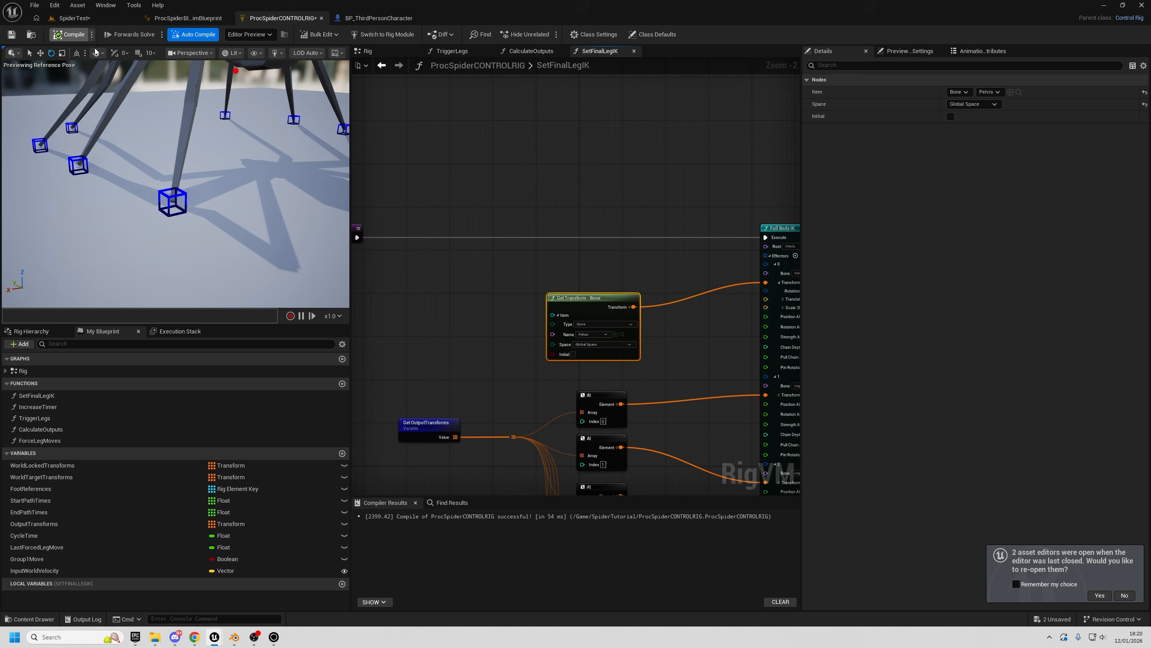
- Play-test SpiderTest with the Pelvis bone driving the first IK effector, and save the control rig
{"action": "left_click", "coordinate": [75, 18]}
{"action": "left_click", "coordinate": [221, 35]}
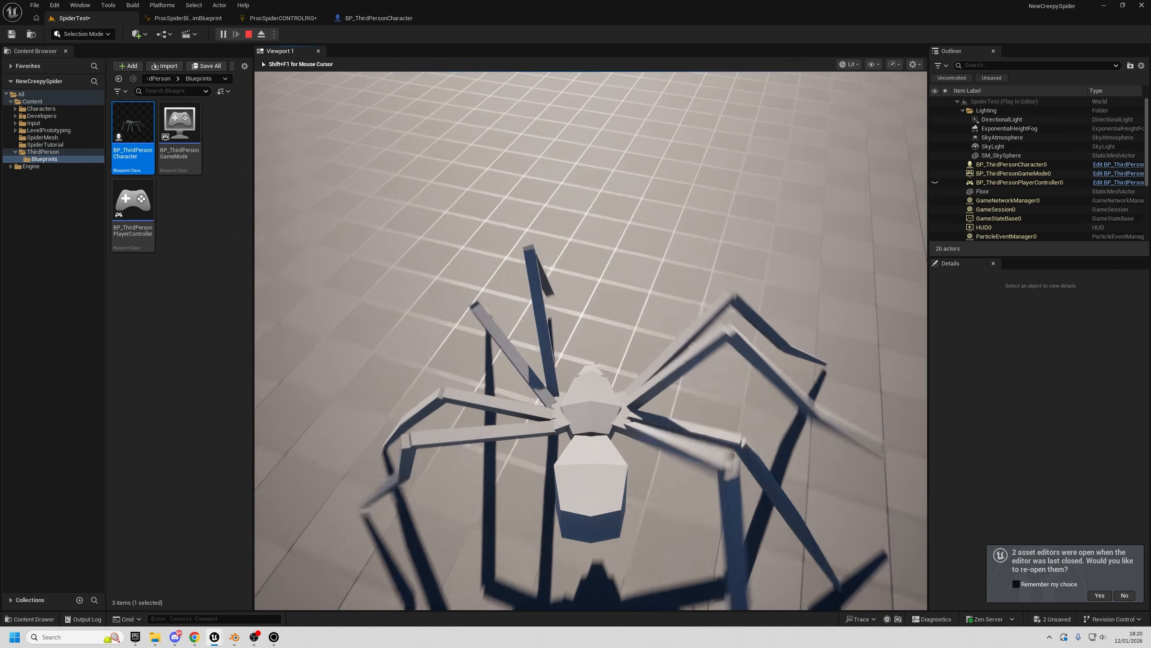
{"action": "key", "text": "shift+F1"}
{"action": "left_click", "coordinate": [281, 18]}
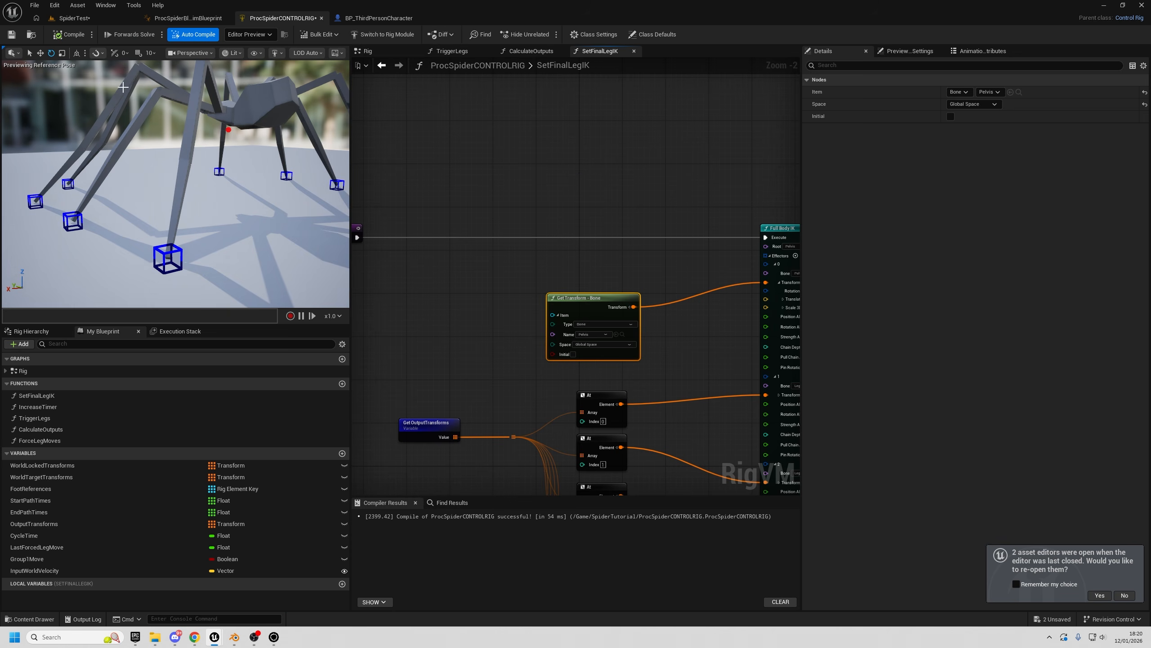
{"action": "left_click", "coordinate": [11, 35]}
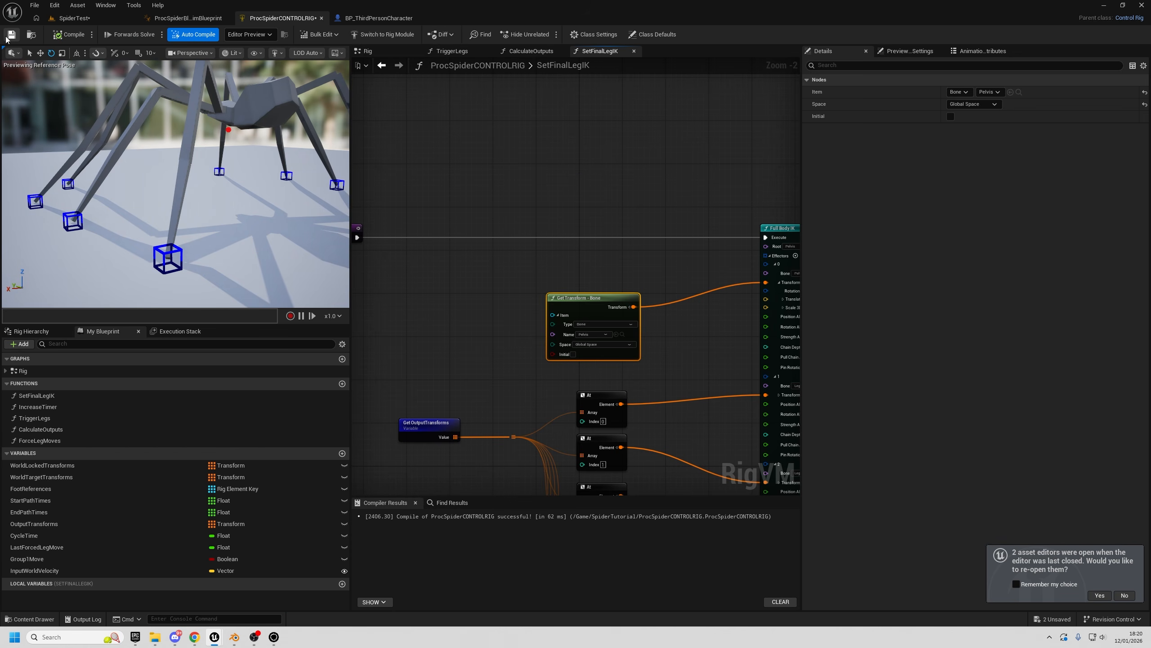
- In the main Rig graph, move SetFinalLegIK away from CalculateOutputs to make room for another node
{"action": "left_click", "coordinate": [366, 51]}
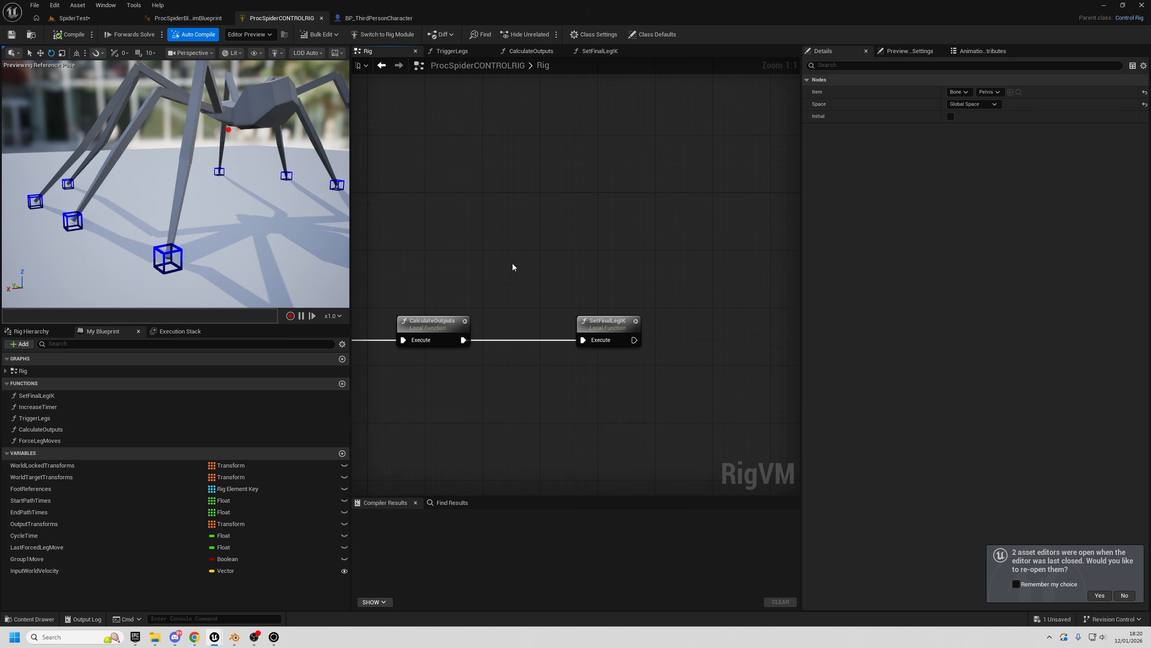
{"action": "left_click_drag", "start_coordinate": [616, 322], "coordinate": [724, 321]}
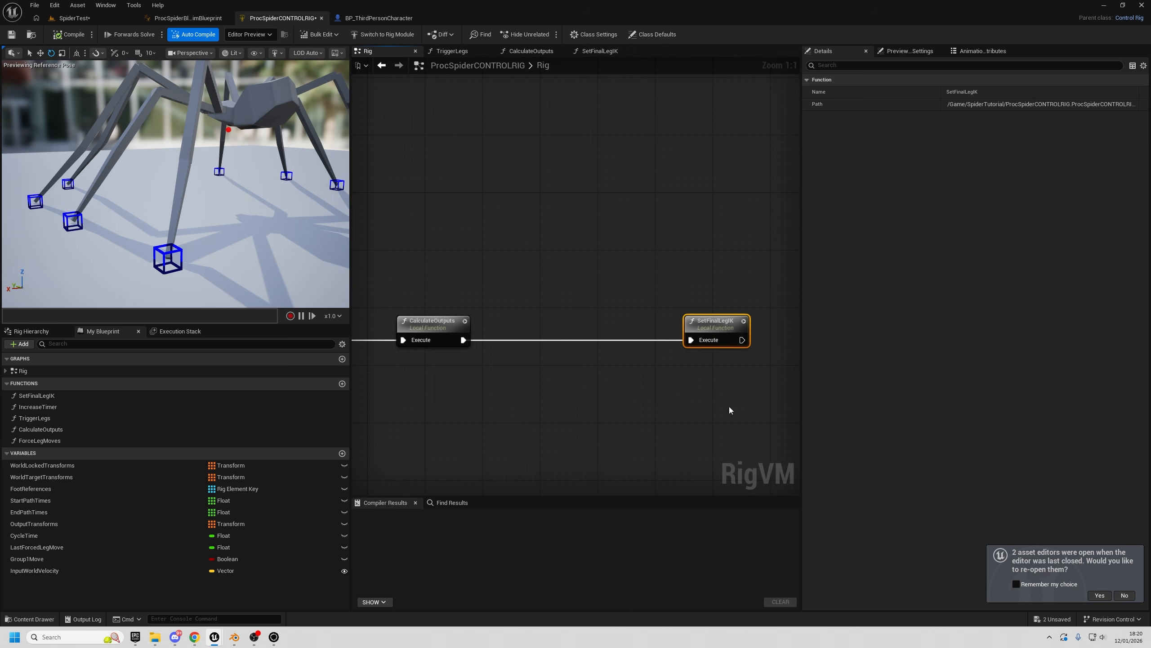
{"action": "right_click_drag", "start_coordinate": [248, 165], "coordinate": [322, 225]}
{"action": "left_click", "coordinate": [495, 279]}
{"action": "left_click", "coordinate": [431, 326]}
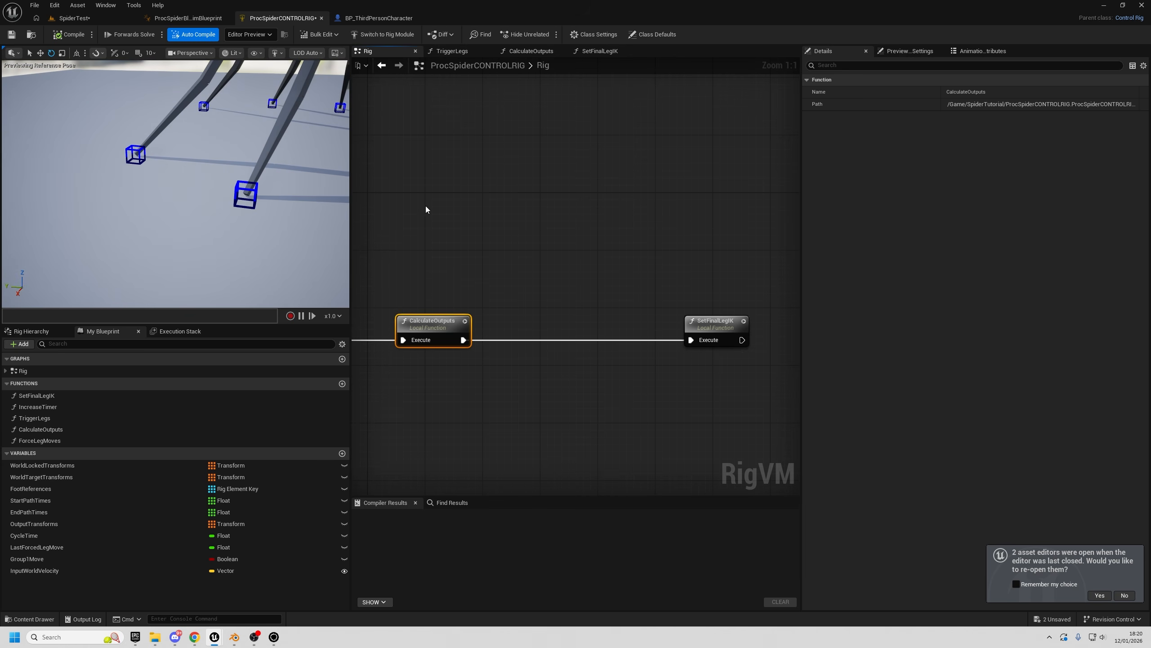
{"action": "right_click_drag", "start_coordinate": [557, 272], "coordinate": [436, 256]}
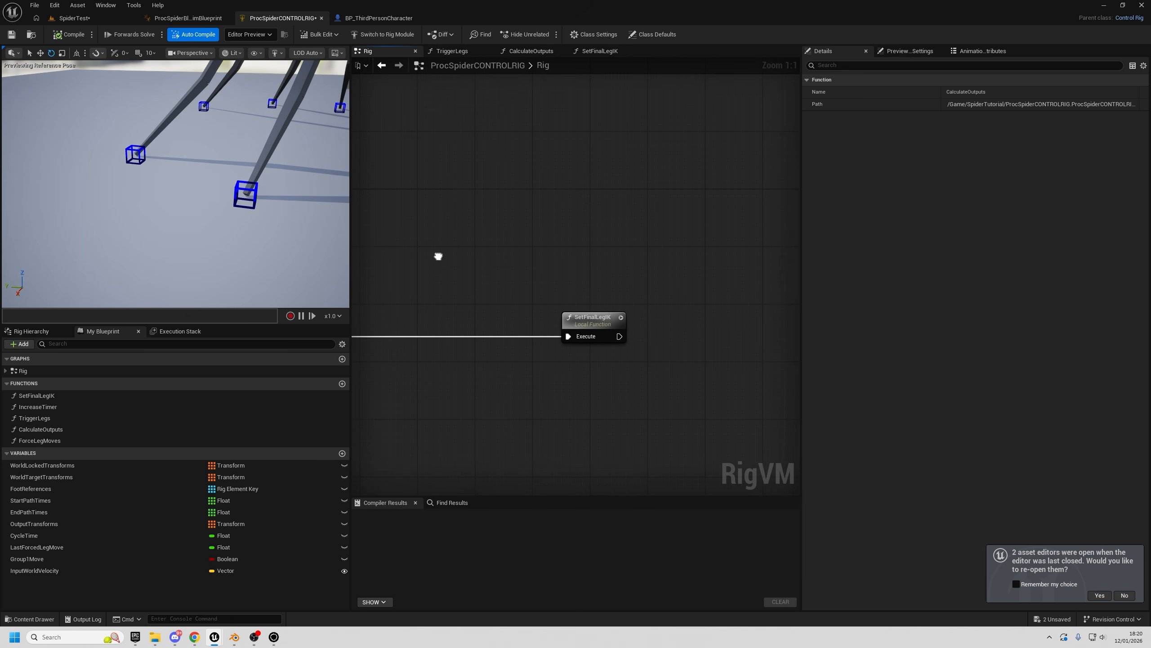
{"action": "right_click_drag", "start_coordinate": [499, 400], "coordinate": [557, 401]}
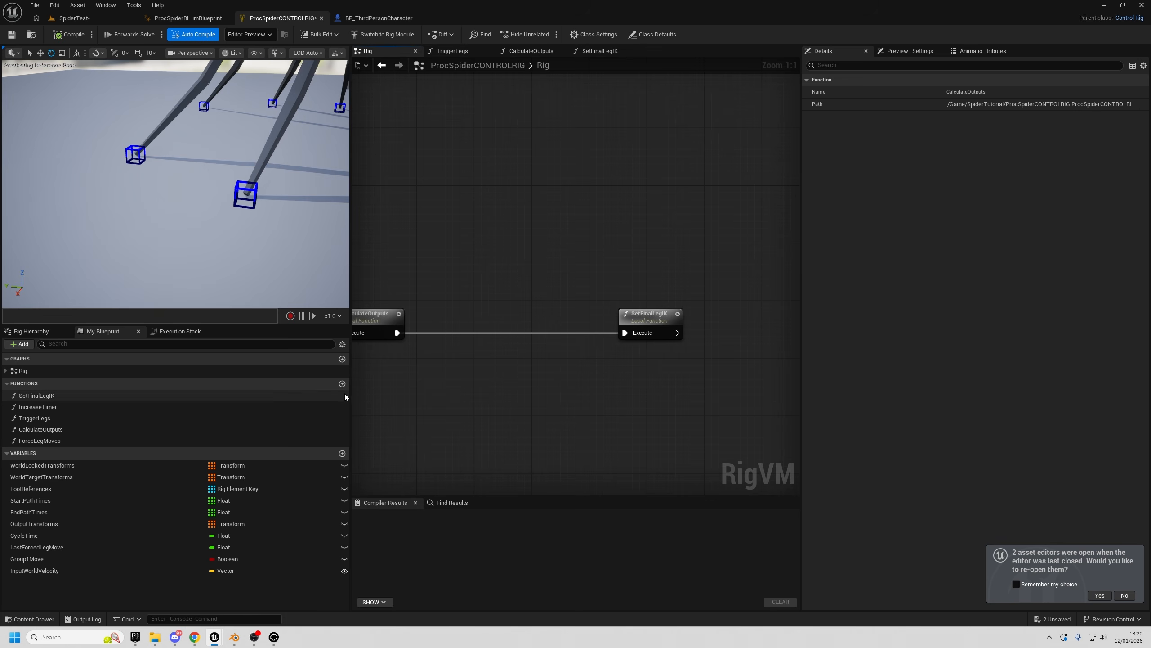
- Create a function named PelvisMovement, compile the rig, and move its Return node away from Entry
{"action": "left_click", "coordinate": [342, 383]}
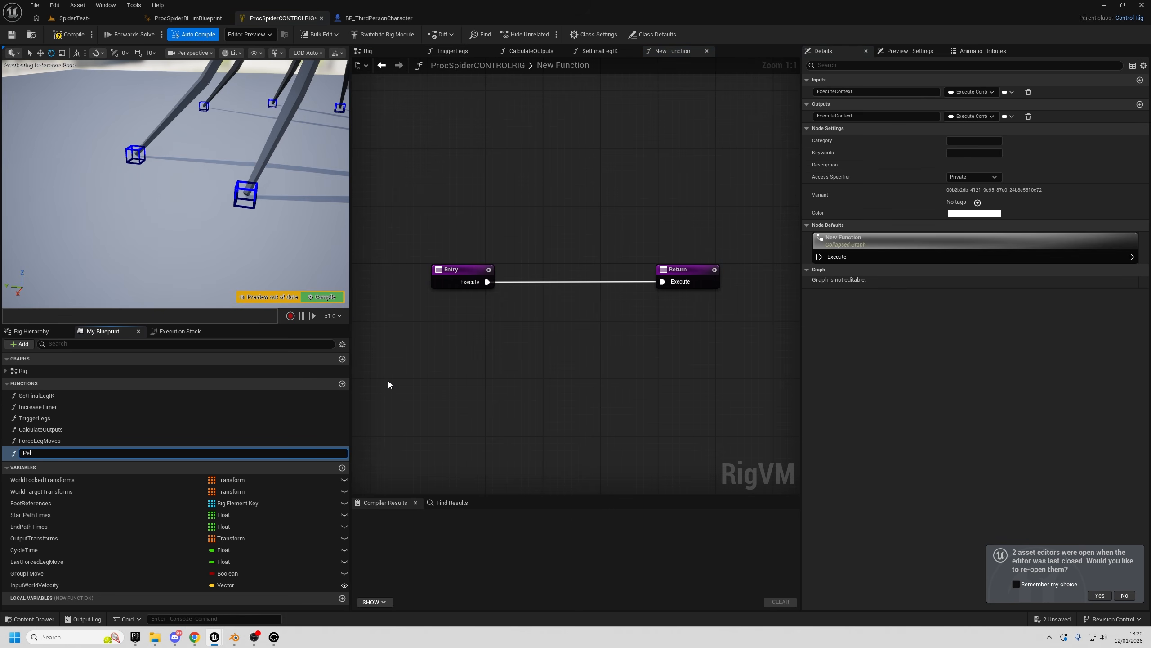
{"action": "type", "text": "PelvisMovement"}
{"action": "key", "text": "Return"}
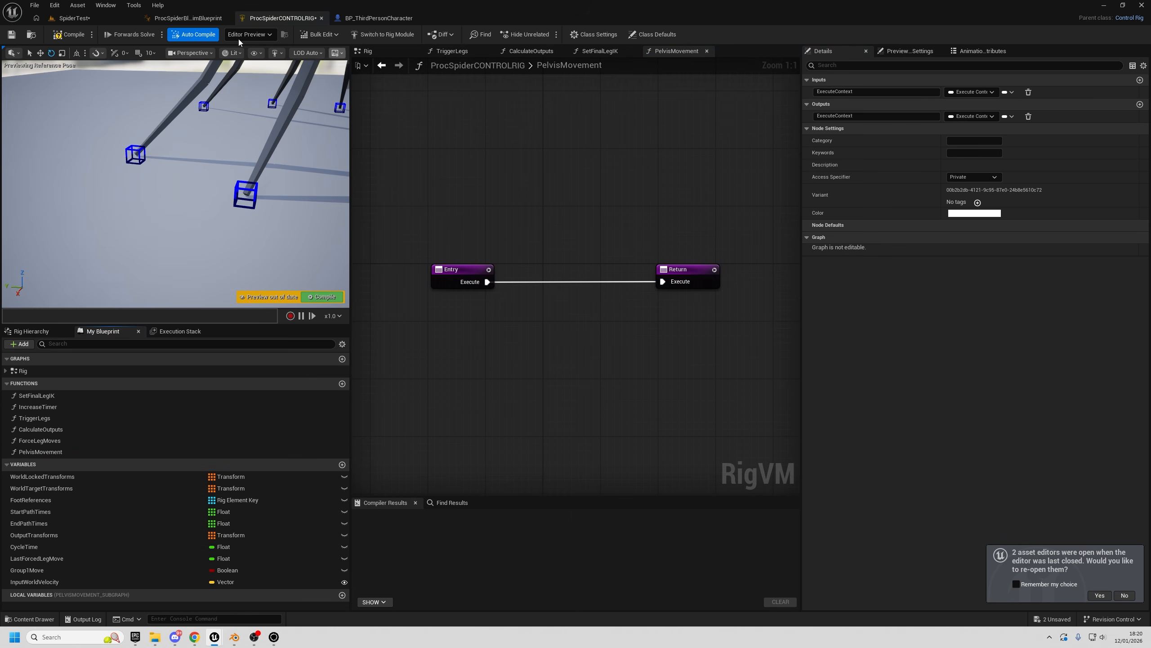
{"action": "left_click", "coordinate": [69, 34]}
{"action": "right_click_drag", "start_coordinate": [525, 143], "coordinate": [449, 168]}
{"action": "scroll", "coordinate": [476, 161], "scroll_direction": "down", "scroll_amount": 3}
{"action": "left_click_drag", "start_coordinate": [555, 264], "coordinate": [637, 271]}
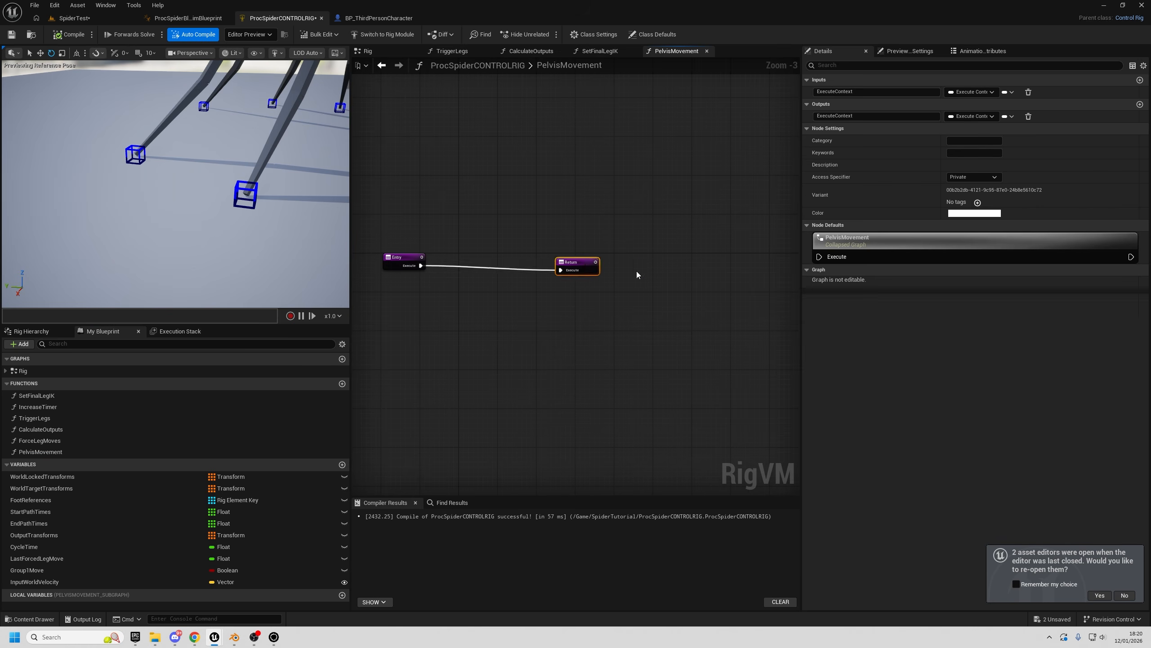
- Insert the PelvisMovement function between CalculateOutputs and SetFinalLegIK in the Rig graph and line up the nodes
{"action": "left_click", "coordinate": [367, 51]}
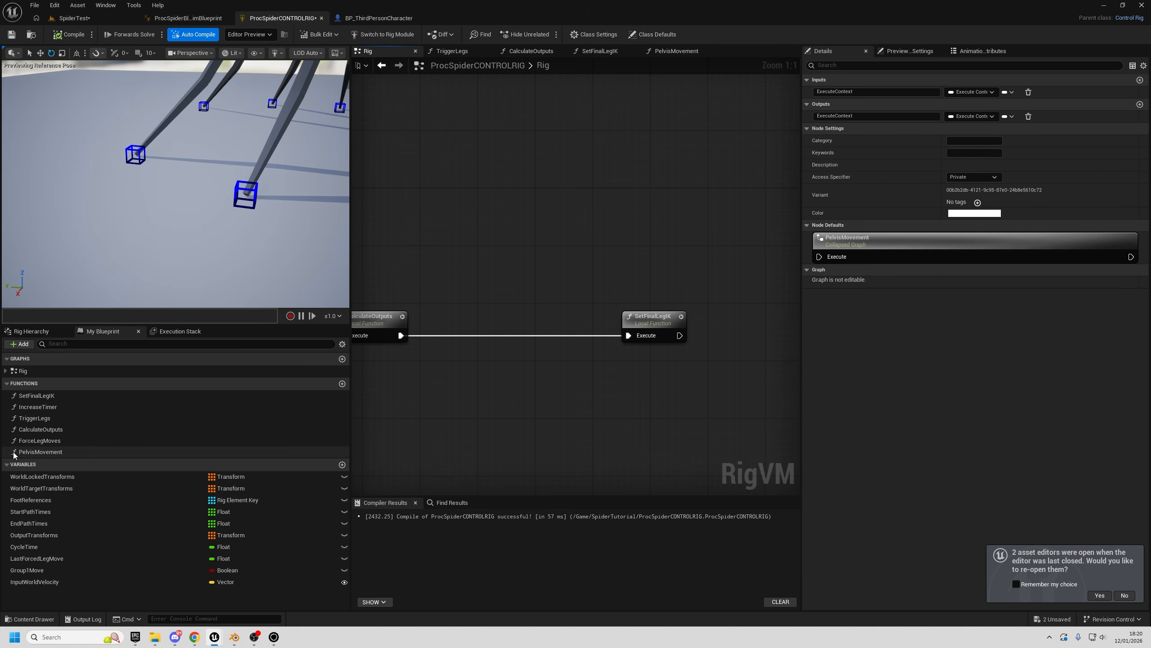
{"action": "left_click_drag", "start_coordinate": [13, 456], "coordinate": [460, 353]}
{"action": "left_click_drag", "start_coordinate": [479, 335], "coordinate": [632, 335]}
{"action": "left_click_drag", "start_coordinate": [607, 301], "coordinate": [666, 494]}
{"action": "left_click", "coordinate": [545, 252]}
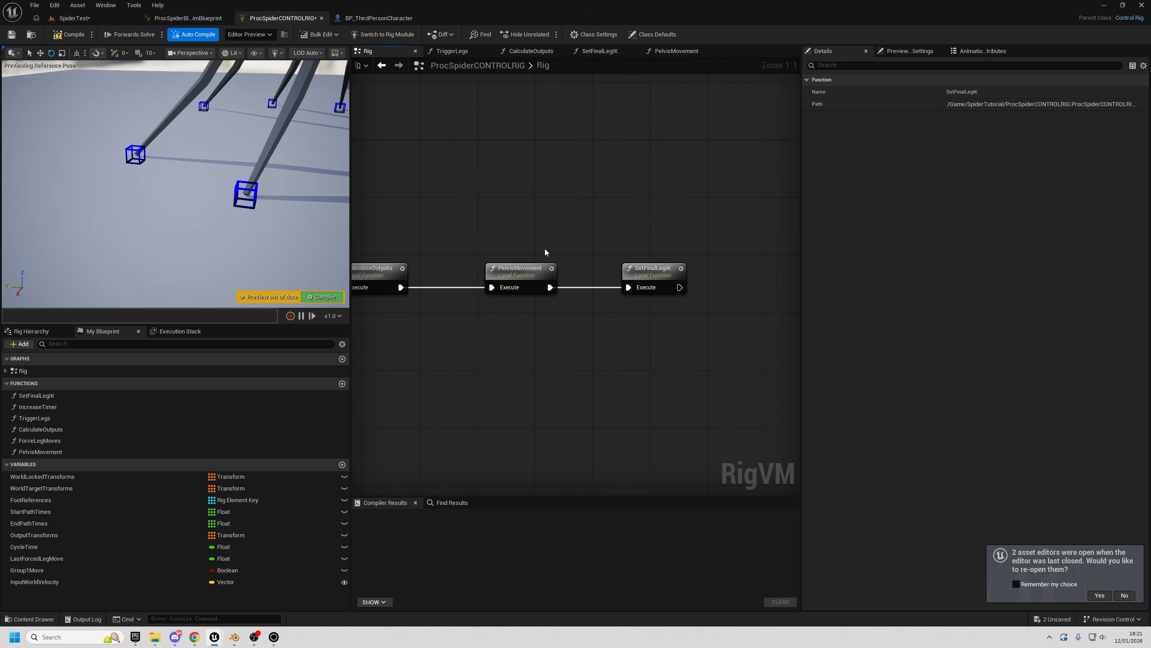
- Open the PelvisMovement function and walk the spider forward in the running SpiderTest session to examine its body motion
{"action": "left_click", "coordinate": [528, 277]}
{"action": "double_click", "coordinate": [528, 276]}
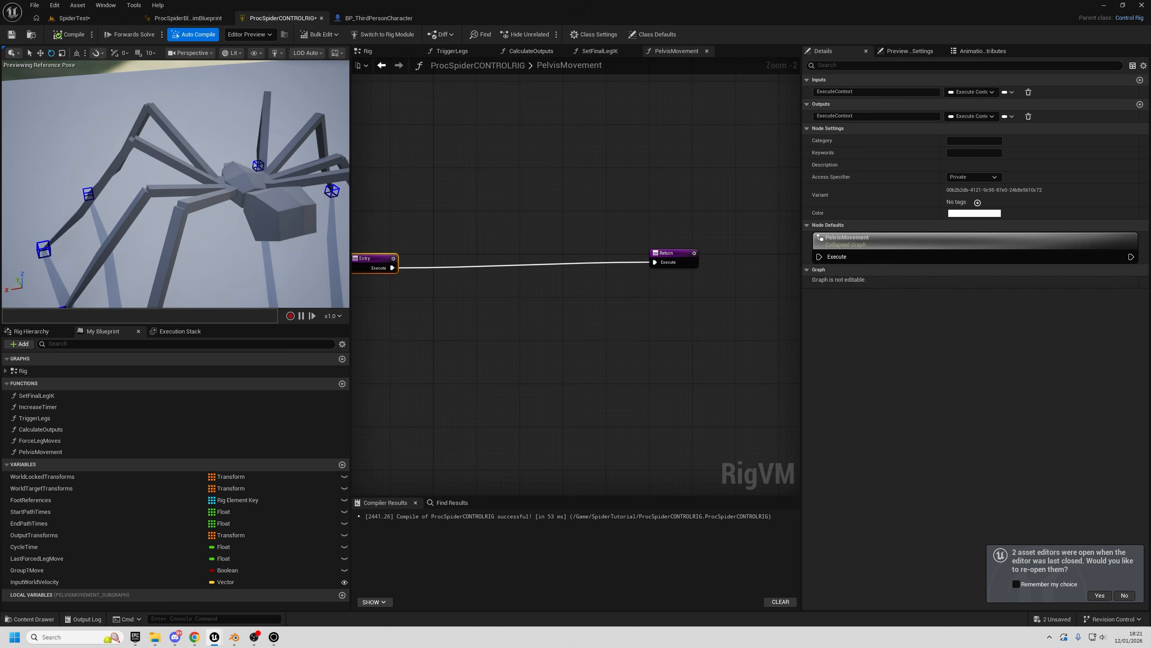
{"action": "right_click_drag", "start_coordinate": [222, 216], "coordinate": [227, 198]}
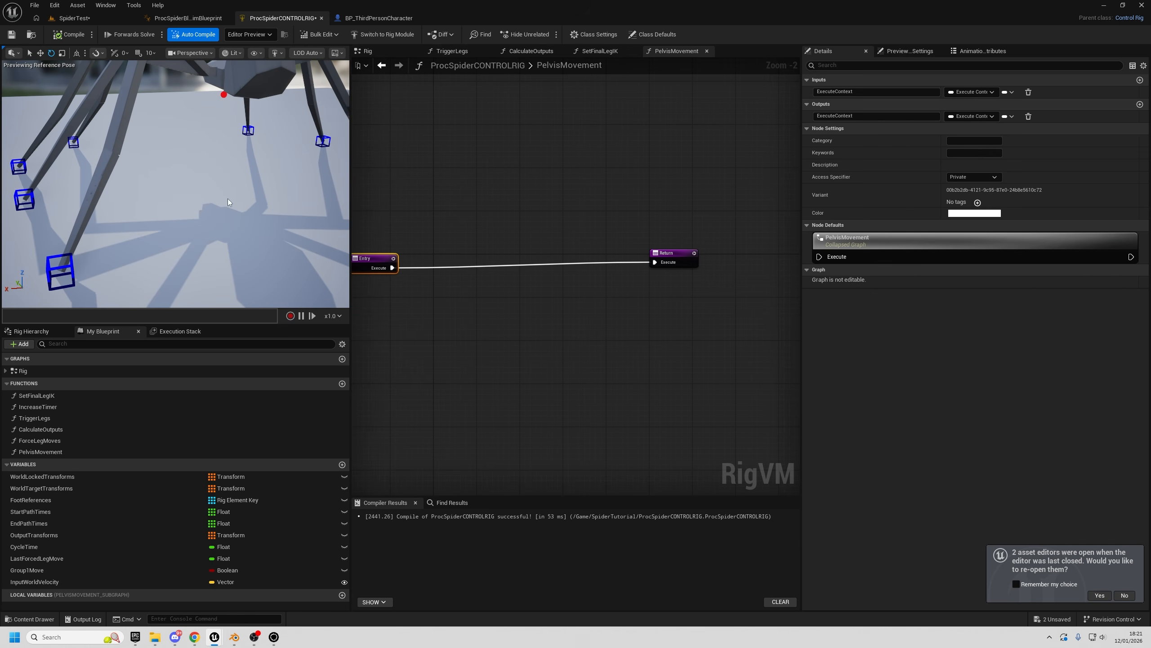
{"action": "left_click", "coordinate": [73, 18]}
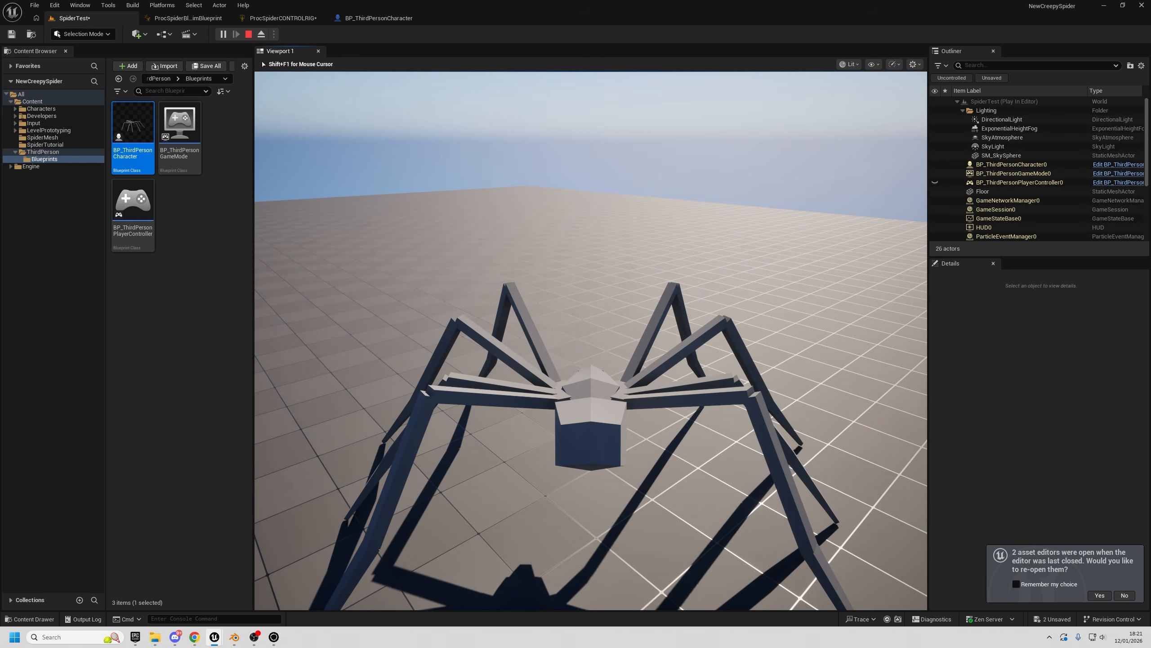
{"action": "key", "text": "w"}
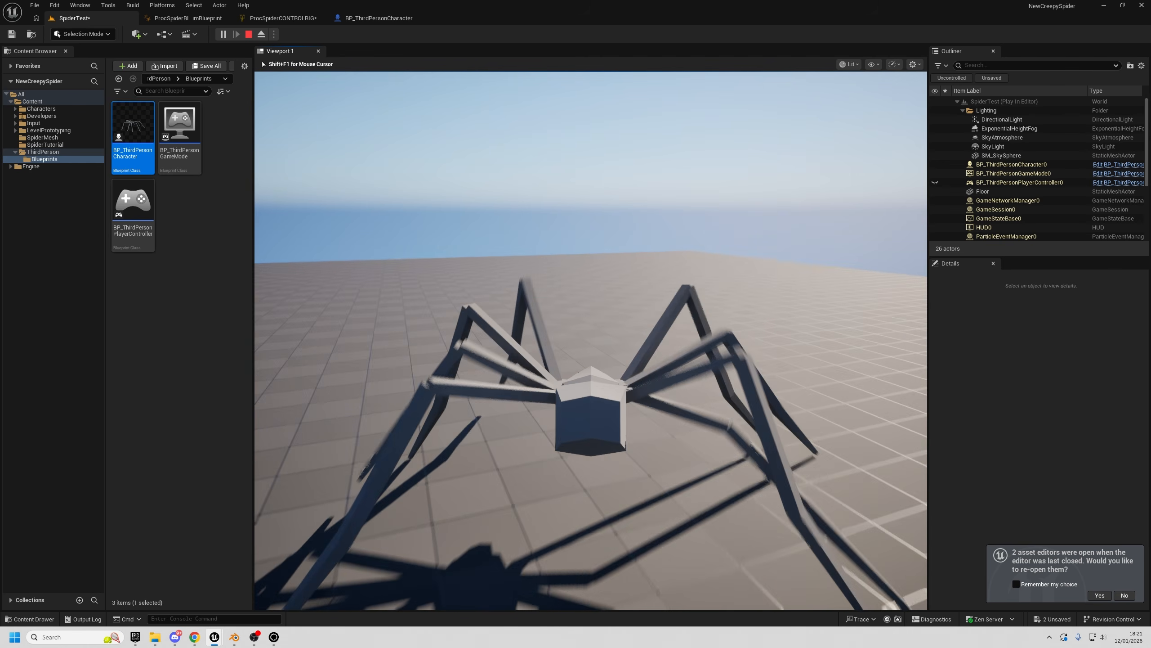
{"action": "key", "text": "shift+F1"}
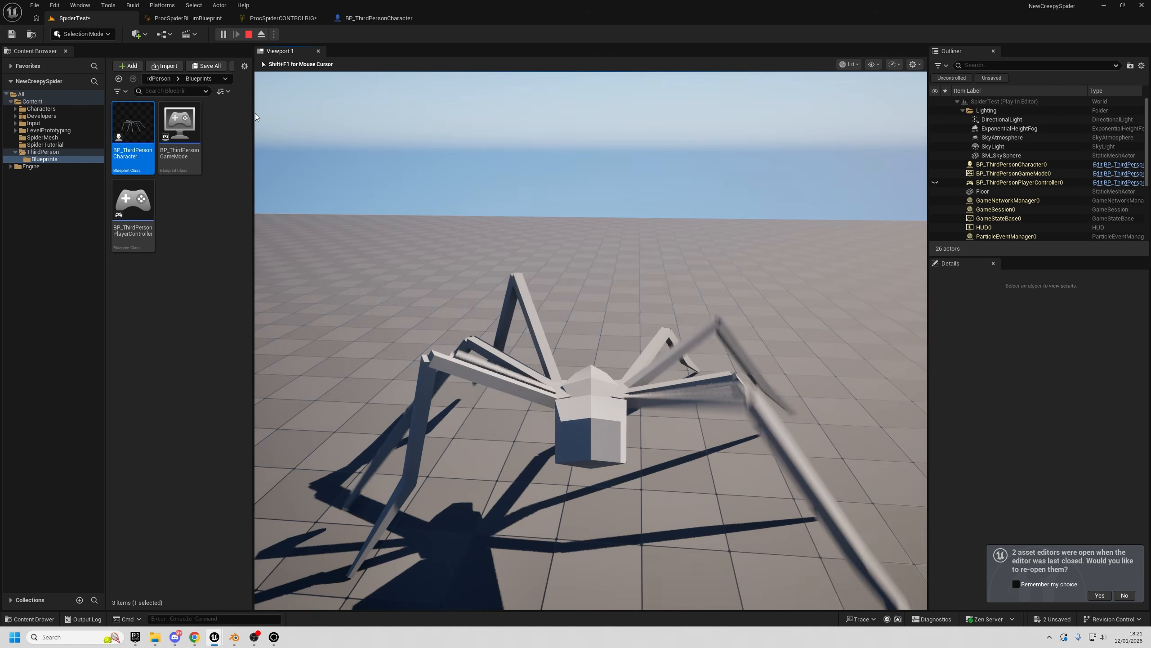
- Add a Get Transform node for the Pelvis bone in PelvisMovement, placed below the Entry node
{"action": "left_click", "coordinate": [287, 20]}
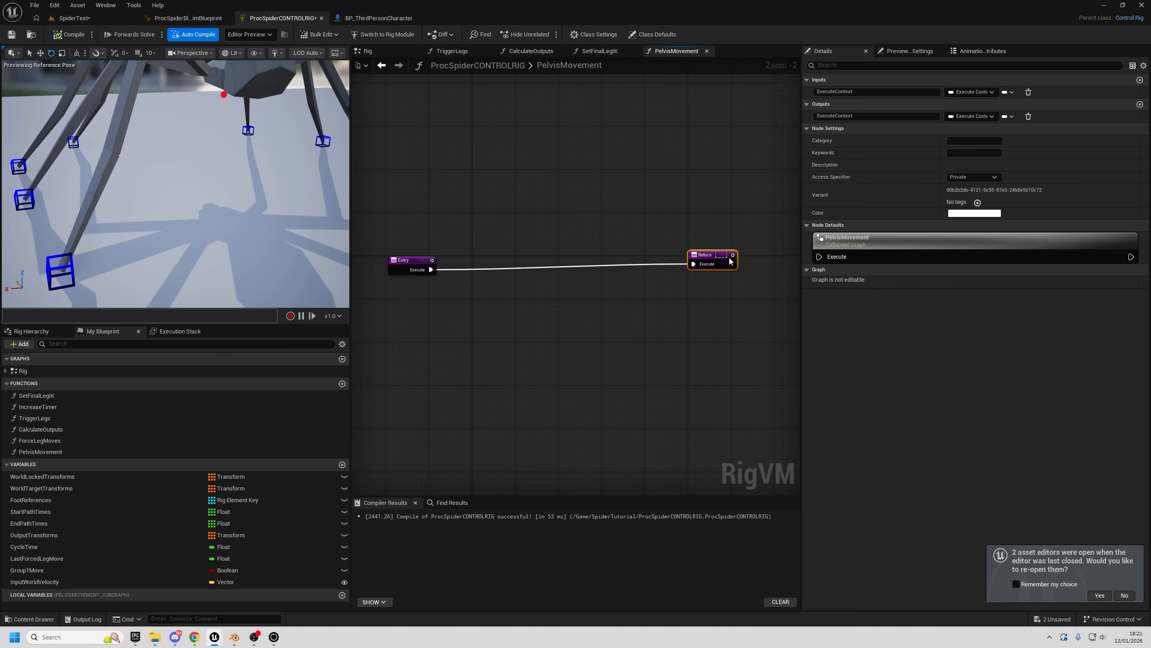
{"action": "left_click_drag", "start_coordinate": [729, 261], "coordinate": [741, 272]}
{"action": "right_click", "coordinate": [486, 337]}
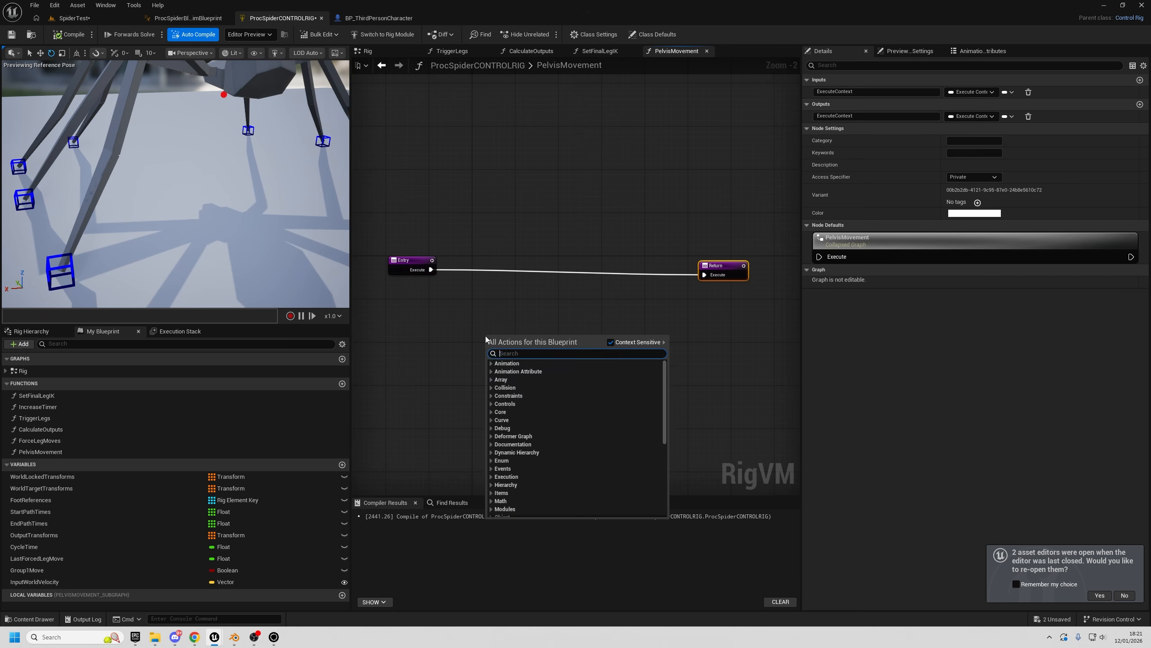
{"action": "type", "text": "get transform"}
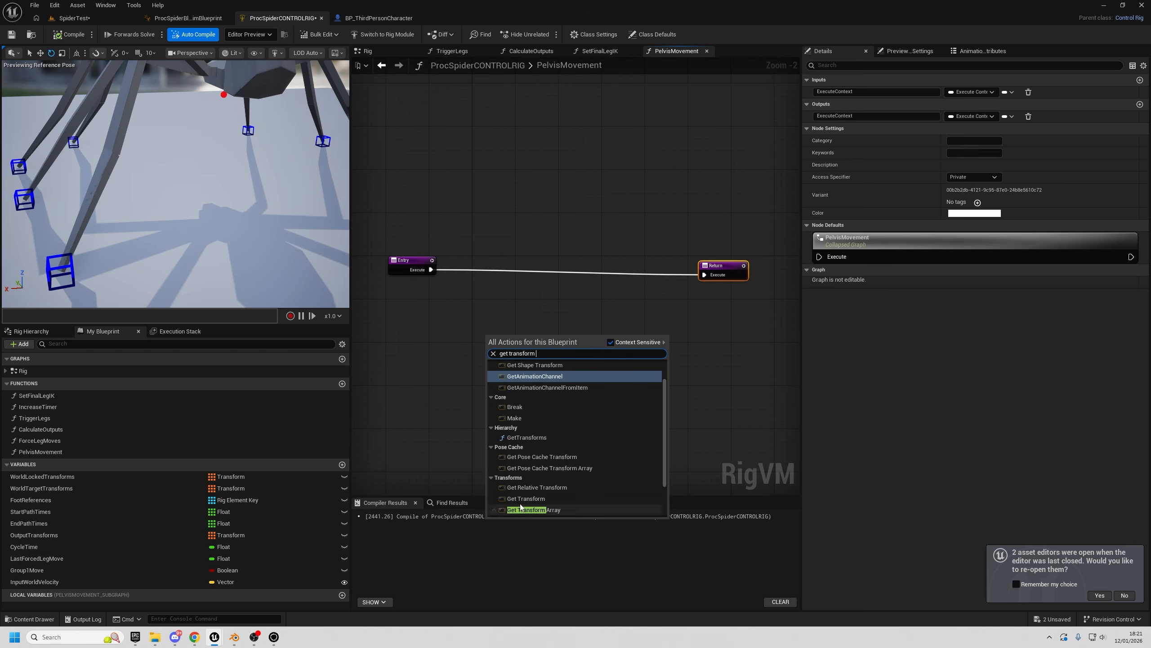
{"action": "left_click", "coordinate": [525, 499]}
{"action": "left_click_drag", "start_coordinate": [521, 335], "coordinate": [437, 341]}
{"action": "left_click", "coordinate": [440, 377]}
{"action": "type", "text": "p"}
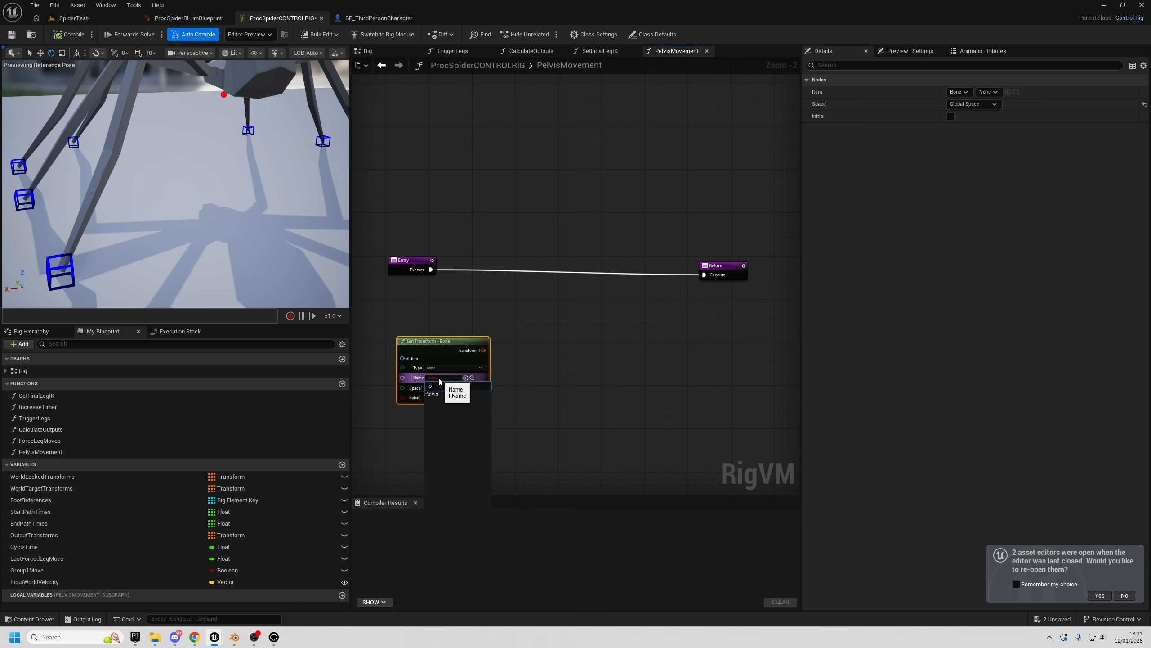
{"action": "type", "text": "elvis"}
{"action": "key", "text": "Return"}
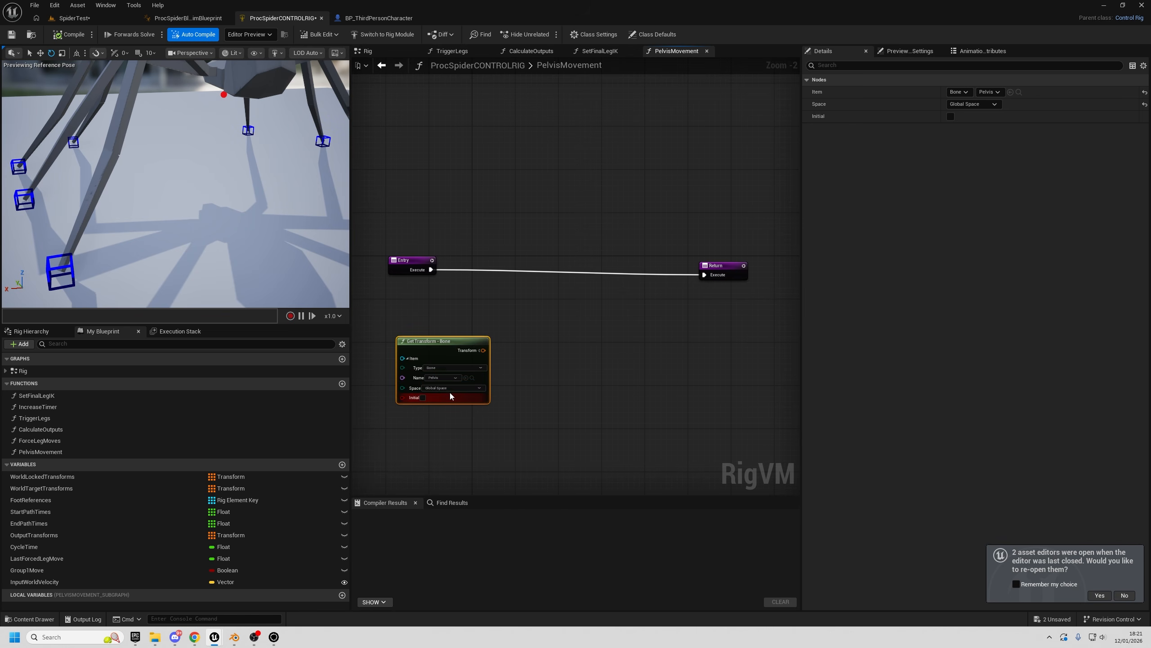
- Add a Set Transform node between Entry and Return in the PelvisMovement function
{"action": "right_click", "coordinate": [541, 321]}
{"action": "type", "text": "set transform"}
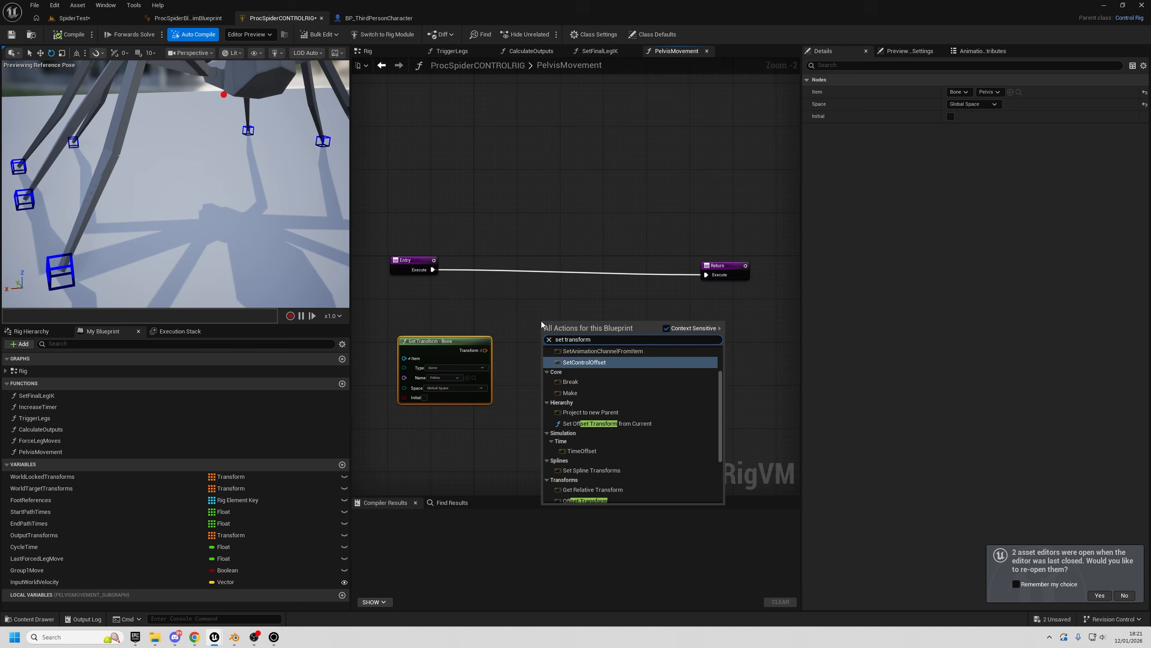
{"action": "left_click", "coordinate": [582, 444]}
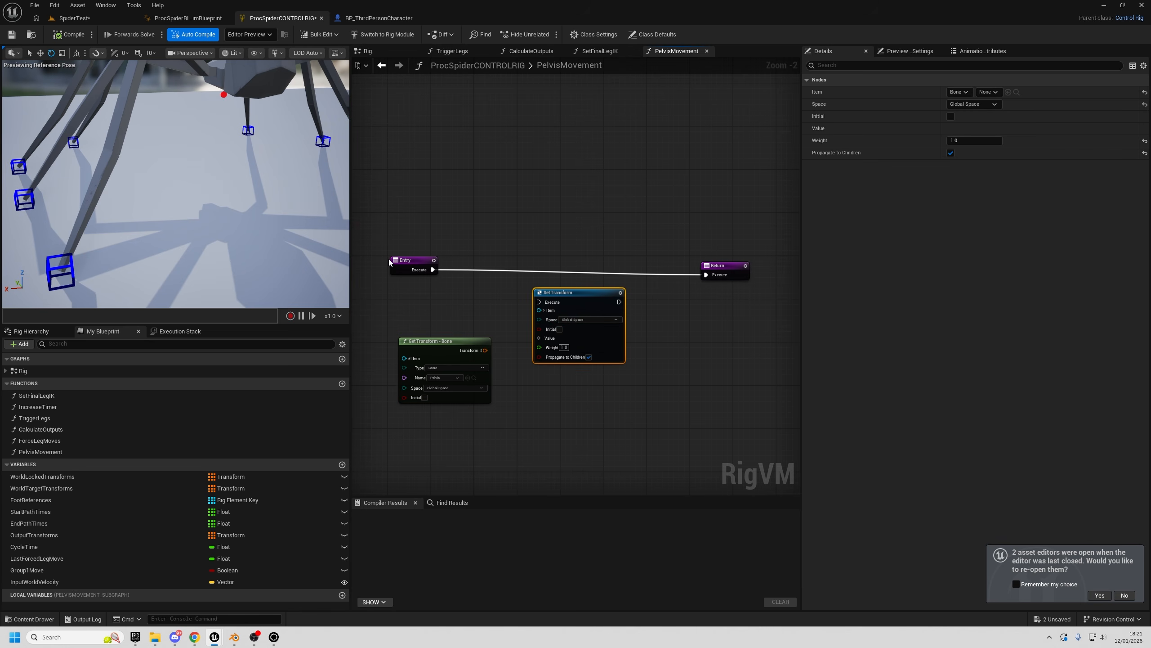
- Wire the Set Transform node into the execution line between Entry and Return and set its item to the Pelvis bone
{"action": "left_click_drag", "start_coordinate": [533, 311], "coordinate": [706, 274]}
{"action": "left_click", "coordinate": [571, 278]}
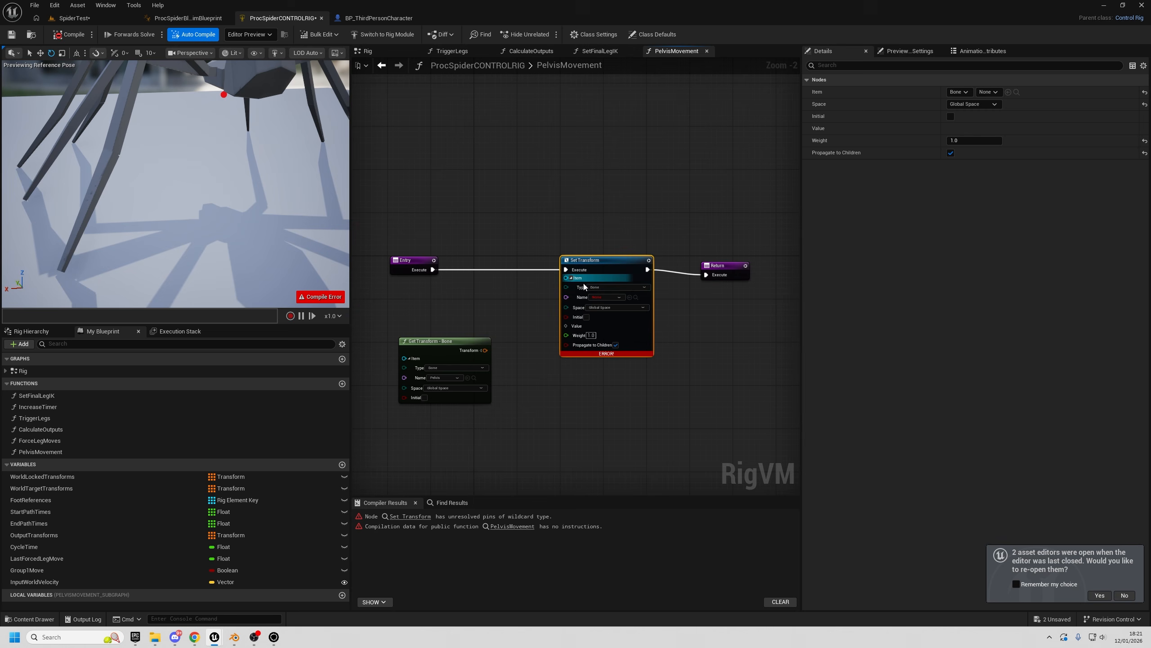
{"action": "left_click", "coordinate": [605, 300]}
{"action": "type", "text": "pelv"}
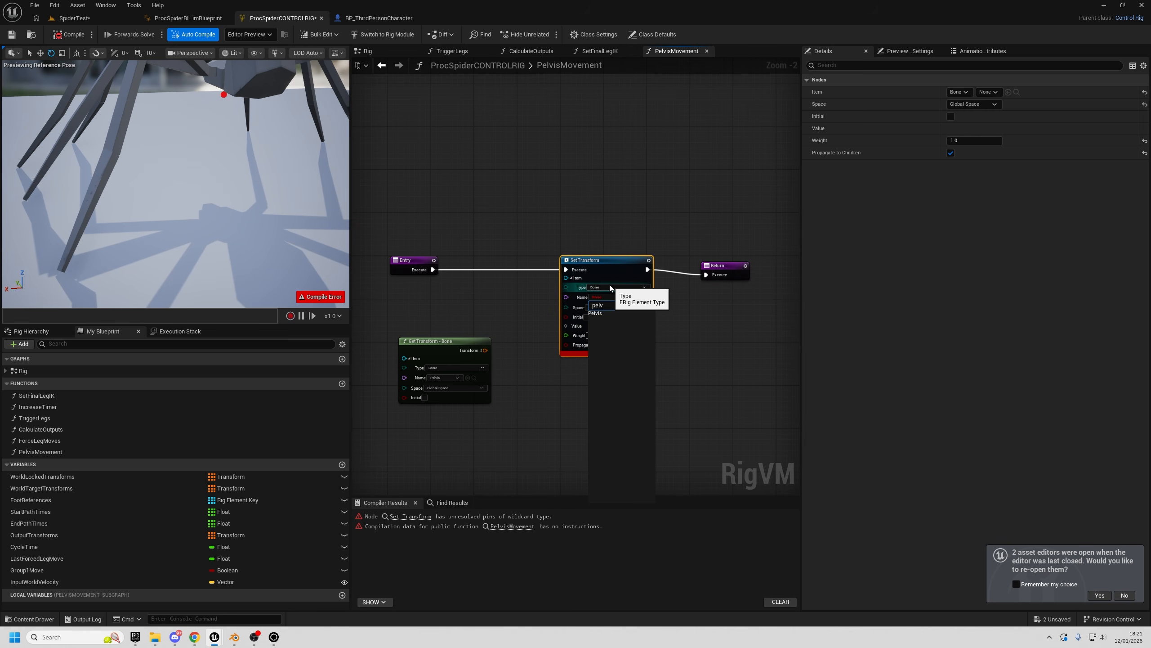
{"action": "left_click", "coordinate": [618, 312]}
- Feed the Pelvis Get Transform output into the Set Transform value and expand both transforms into their components
{"action": "right_click_drag", "start_coordinate": [519, 311], "coordinate": [627, 284]}
{"action": "left_click_drag", "start_coordinate": [535, 314], "coordinate": [672, 299]}
{"action": "left_click", "coordinate": [517, 323]}
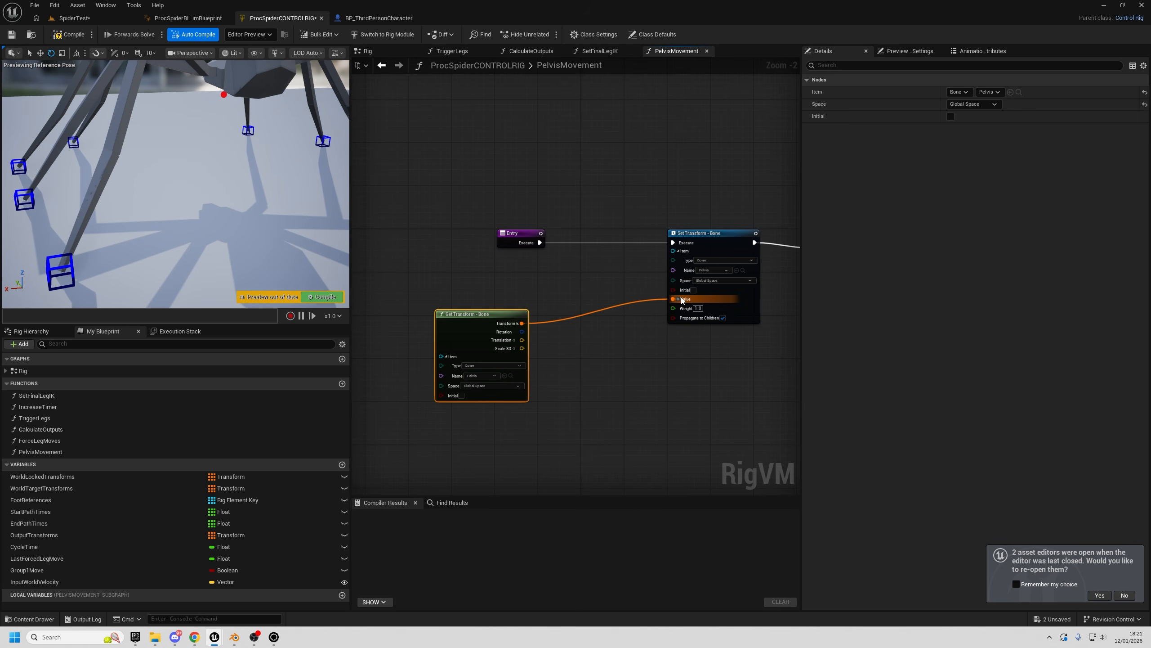
{"action": "left_click", "coordinate": [680, 300]}
- Link rotation directly between the two transform nodes and route translation through an Add node into Set Transform
{"action": "left_click_drag", "start_coordinate": [521, 332], "coordinate": [682, 316]}
{"action": "type", "text": "ad"}
{"action": "left_click", "coordinate": [622, 431]}
{"action": "left_click_drag", "start_coordinate": [617, 396], "coordinate": [607, 353]}
{"action": "right_click_drag", "start_coordinate": [606, 353], "coordinate": [624, 301]}
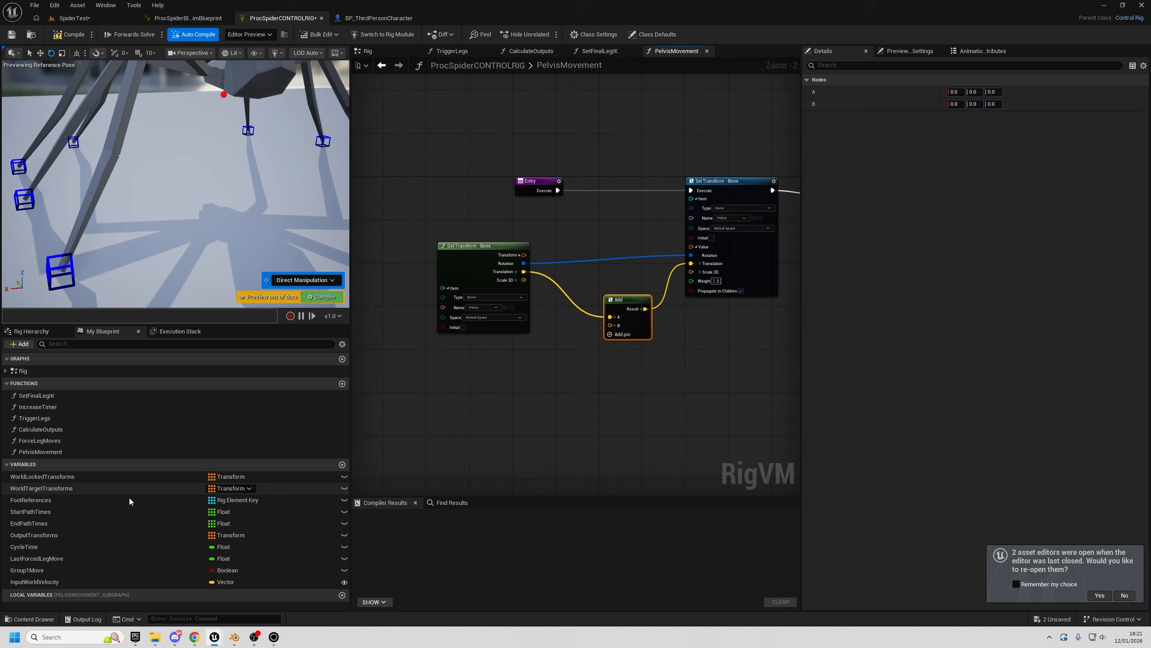
- Add an InputWorldVelocity getter feeding a vector Length node and place the pair below the Get Transform node
{"action": "left_click_drag", "start_coordinate": [34, 581], "coordinate": [402, 393]}
{"action": "left_click", "coordinate": [436, 400]}
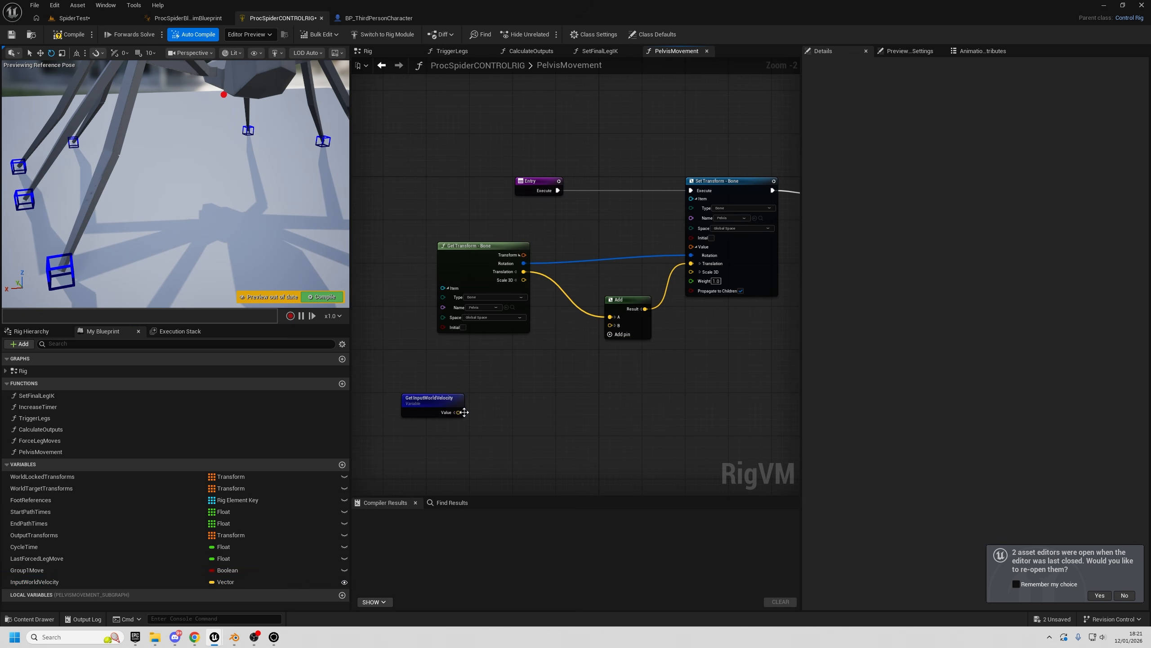
{"action": "left_click", "coordinate": [454, 414]}
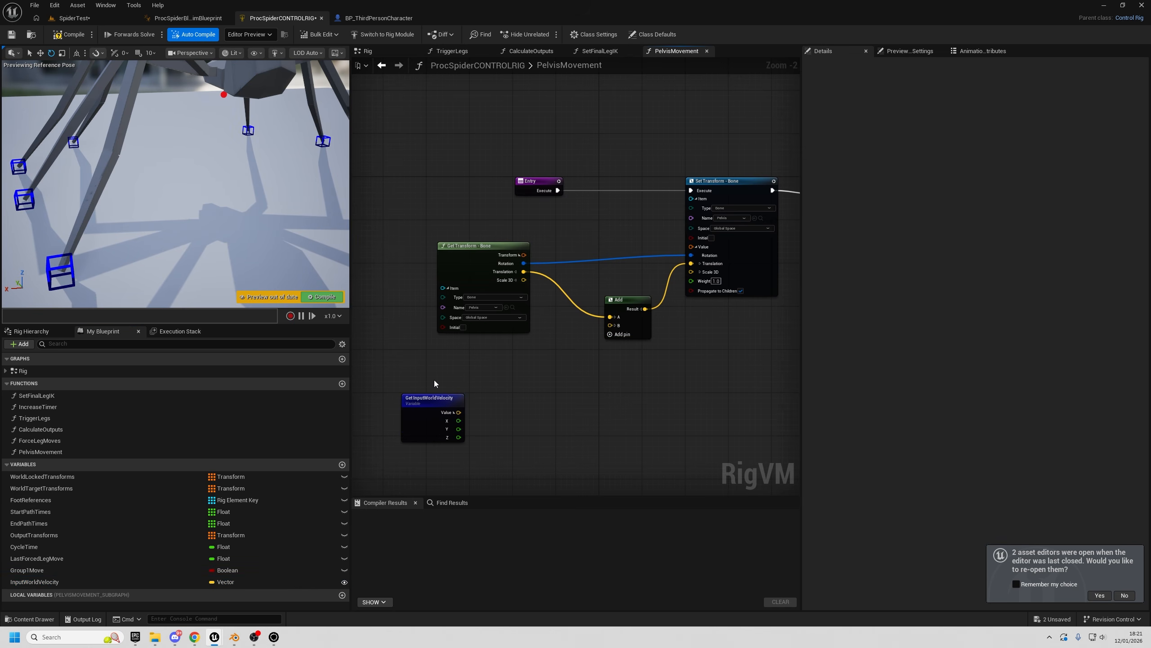
{"action": "left_click_drag", "start_coordinate": [458, 412], "coordinate": [526, 411]}
{"action": "type", "text": "length"}
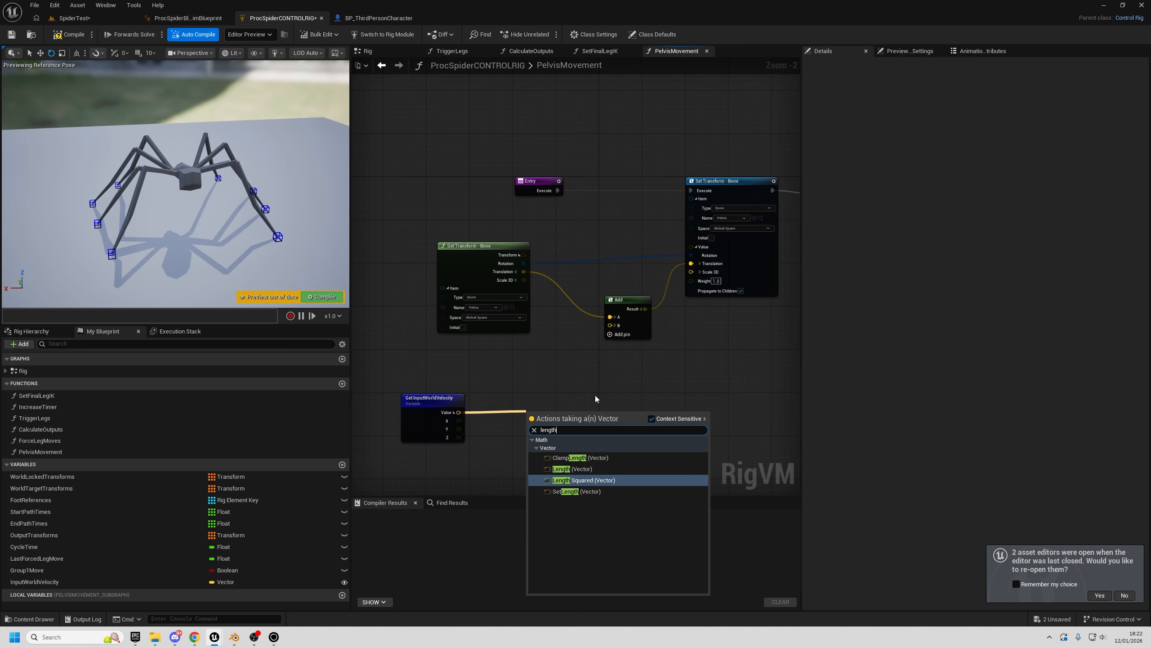
{"action": "left_click", "coordinate": [572, 468]}
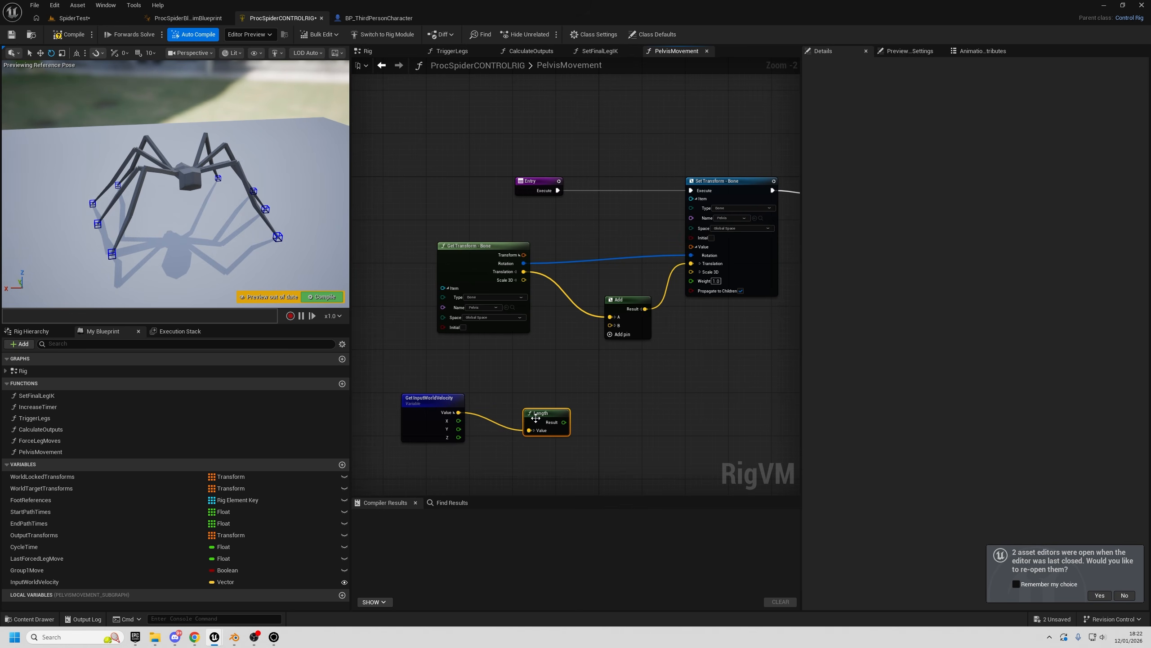
{"action": "left_click", "coordinate": [430, 396], "text": "ctrl"}
{"action": "left_click_drag", "start_coordinate": [541, 387], "coordinate": [554, 418]}
- Expand the Add node's B vector and connect the Length result to a new Remap node with Source Maximum 600
{"action": "left_click", "coordinate": [593, 368]}
{"action": "left_click", "coordinate": [615, 325]}
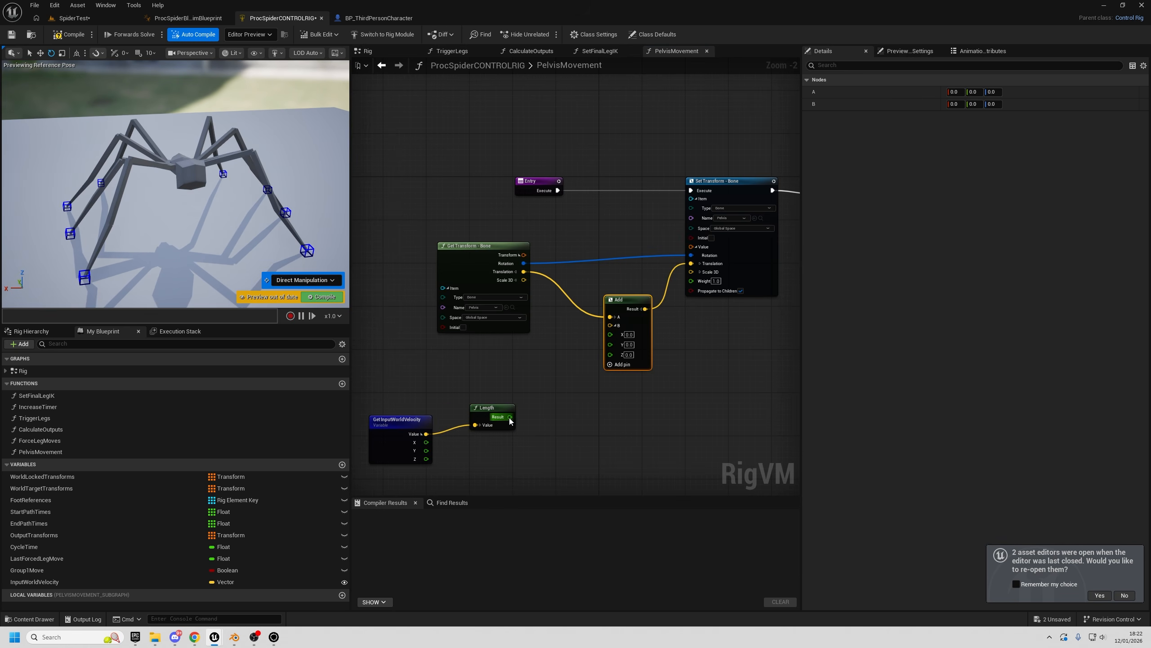
{"action": "left_click_drag", "start_coordinate": [510, 417], "coordinate": [563, 409]}
{"action": "type", "text": "remap"}
{"action": "key", "text": "Return"}
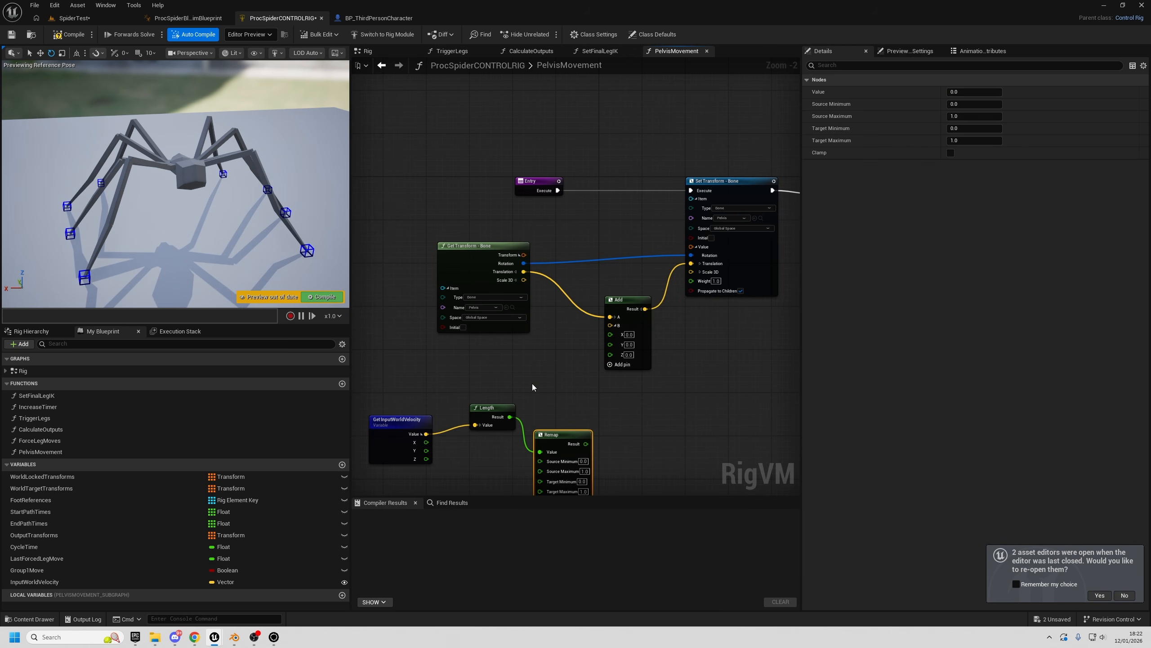
{"action": "type", "text": "600"}
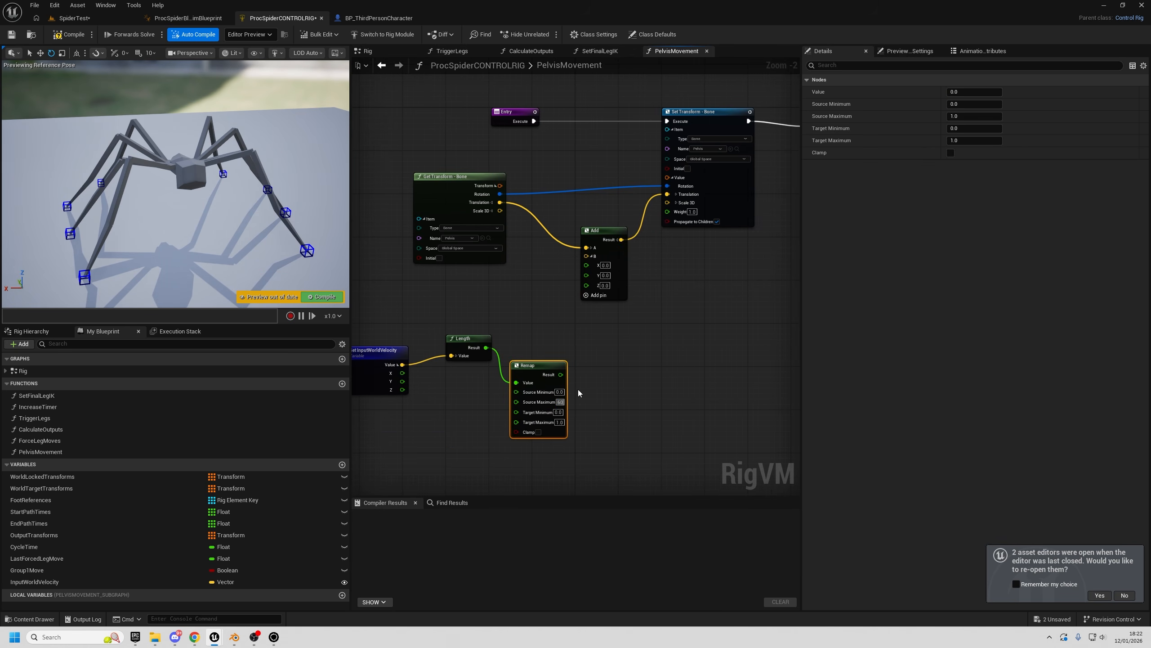
{"action": "key", "text": "Return"}
{"action": "scroll", "coordinate": [576, 421], "scroll_direction": "up", "scroll_amount": 2}
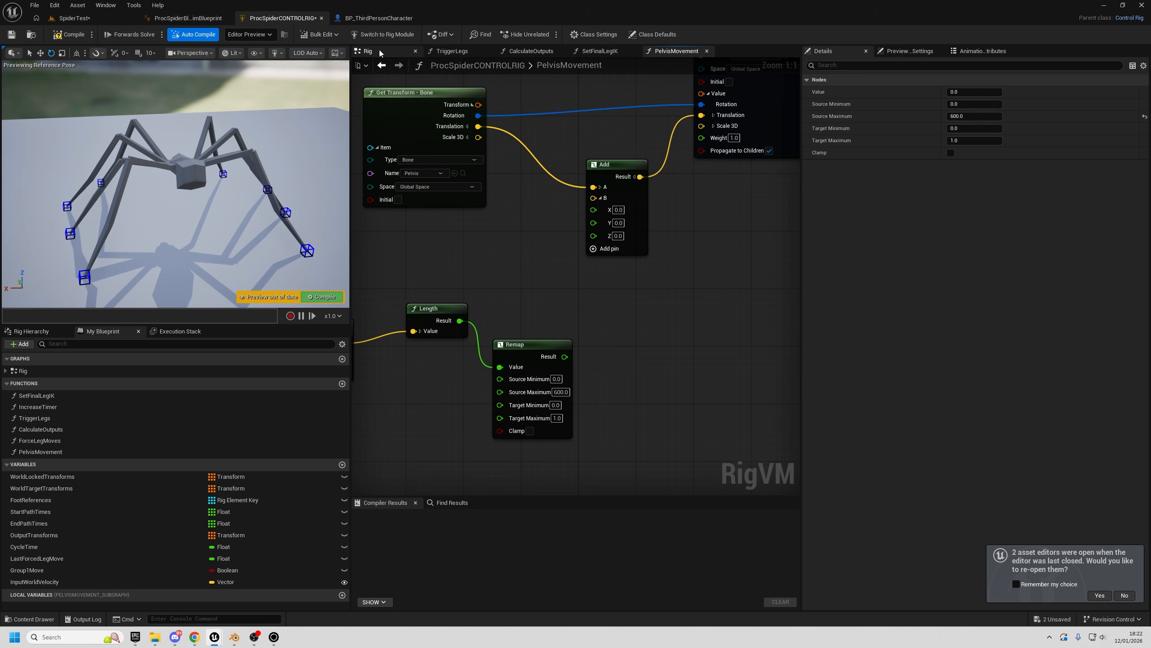
{"action": "right_click_drag", "start_coordinate": [567, 352], "coordinate": [620, 371]}
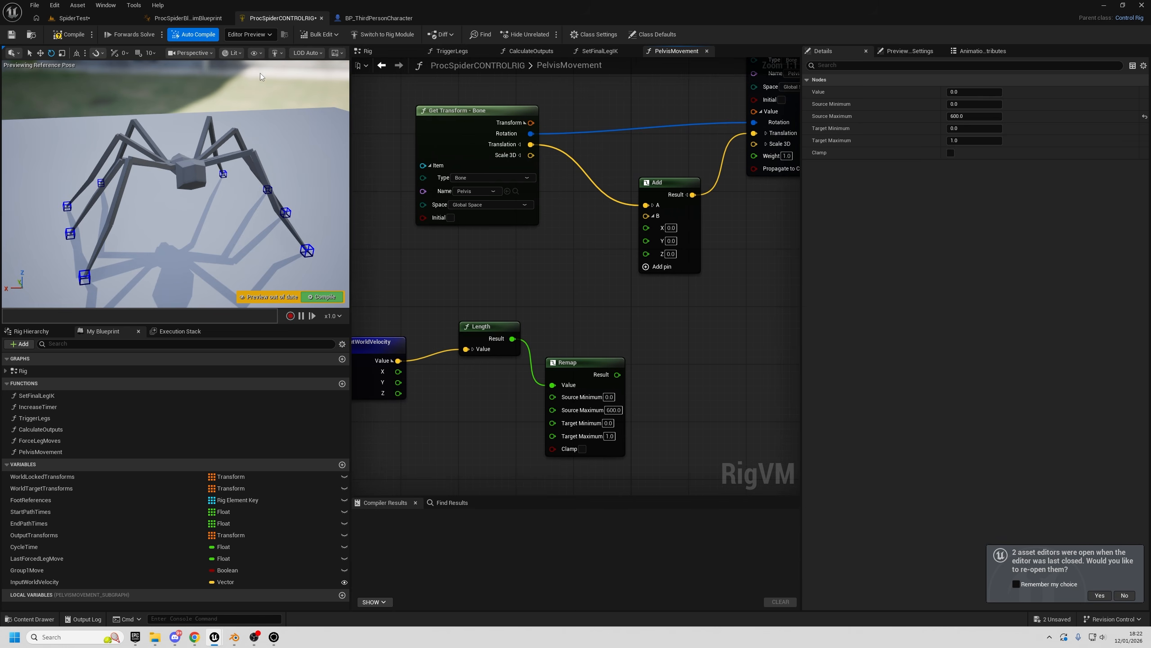
{"action": "left_click", "coordinate": [72, 18]}
{"action": "right_click_drag", "start_coordinate": [444, 261], "coordinate": [655, 254]}
{"action": "left_click", "coordinate": [308, 18]}
{"action": "right_click_drag", "start_coordinate": [614, 374], "coordinate": [635, 316]}
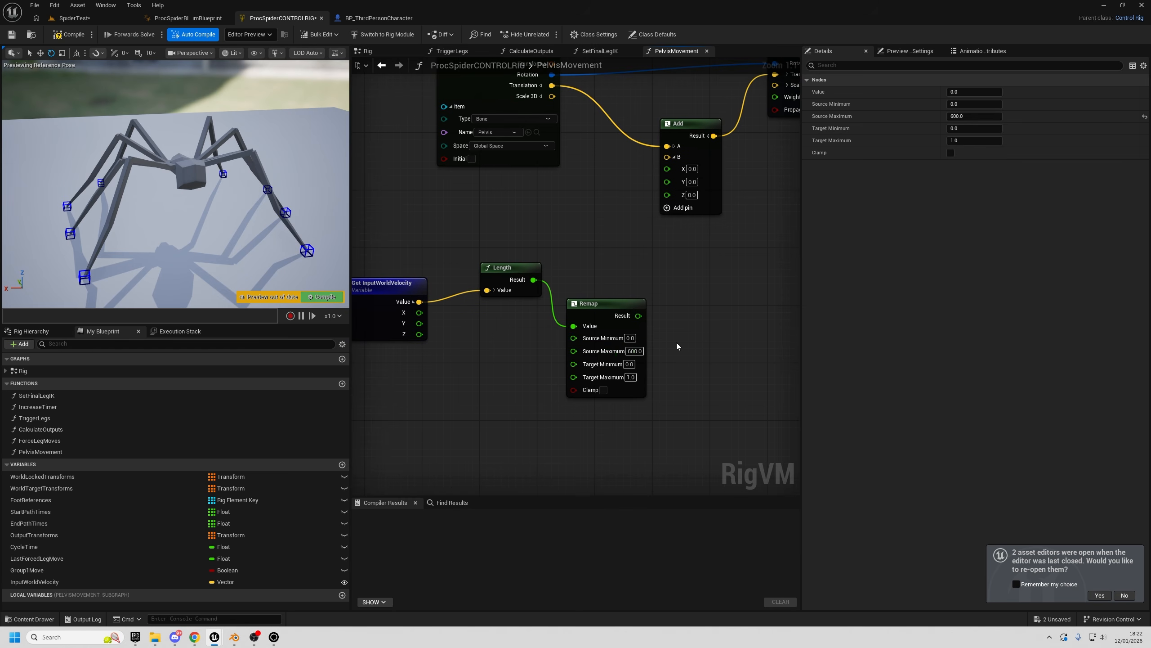
{"action": "right_click_drag", "start_coordinate": [201, 224], "coordinate": [173, 217]}
{"action": "right_click_drag", "start_coordinate": [615, 392], "coordinate": [624, 402]}
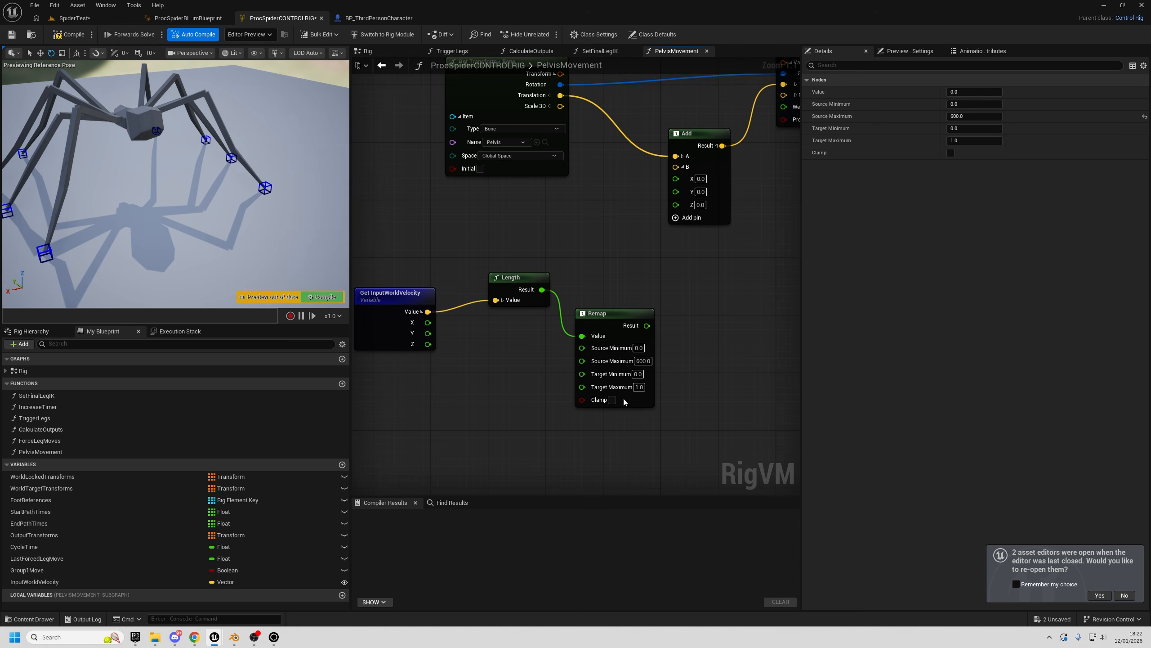
- Connect the Remap result to the Z component of the Add node's B input and enable Clamp on the Remap
{"action": "left_click_drag", "start_coordinate": [525, 281], "coordinate": [518, 288]}
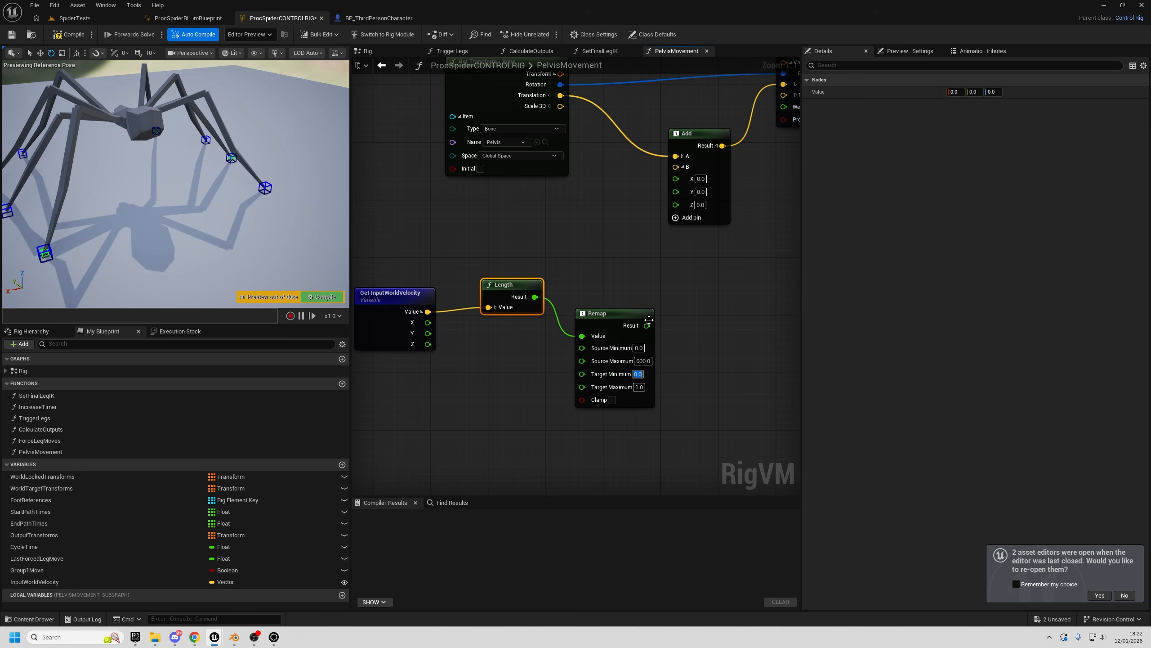
{"action": "left_click_drag", "start_coordinate": [647, 326], "coordinate": [676, 204]}
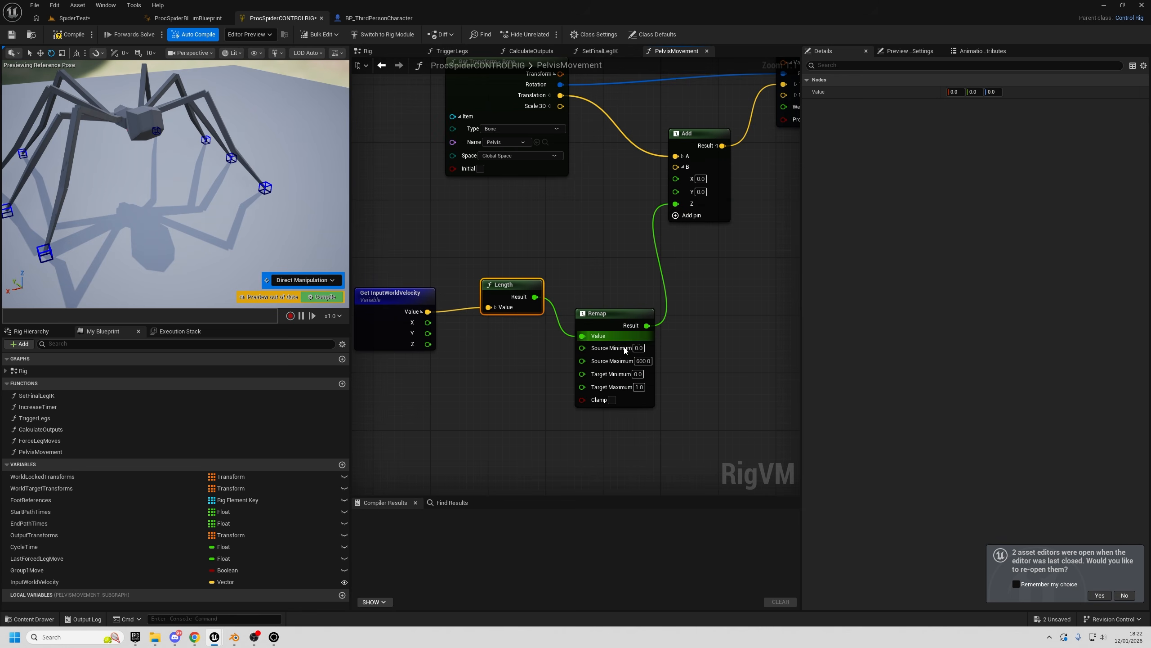
{"action": "left_click", "coordinate": [612, 400]}
{"action": "left_click_drag", "start_coordinate": [603, 315], "coordinate": [596, 301]}
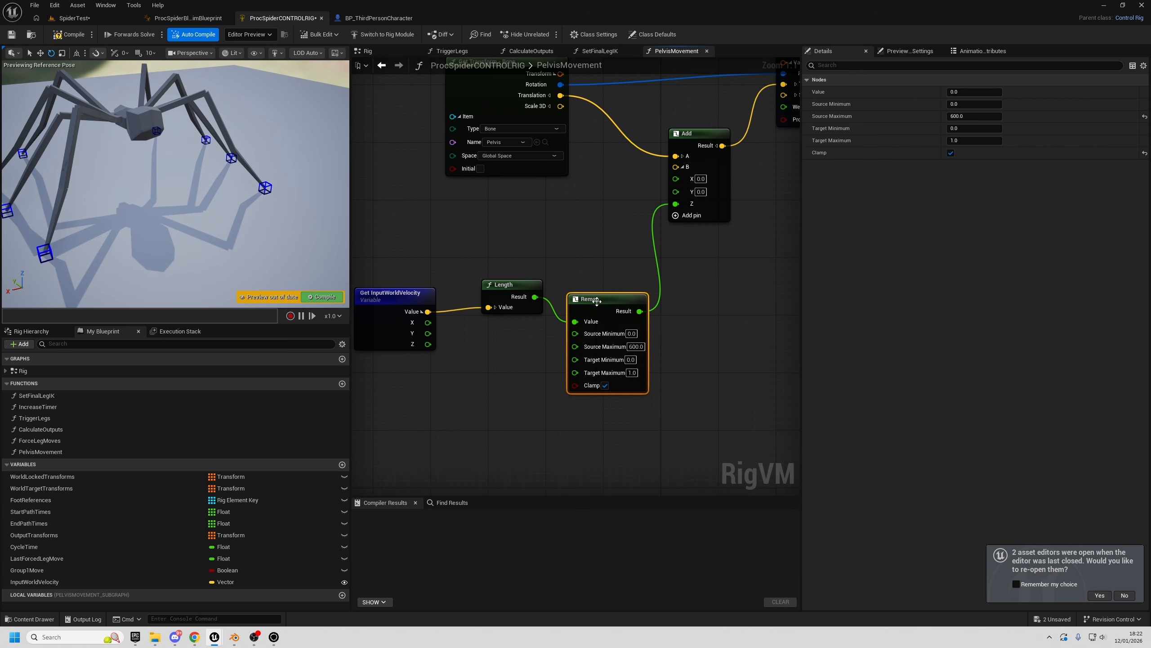
{"action": "left_click", "coordinate": [681, 357]}
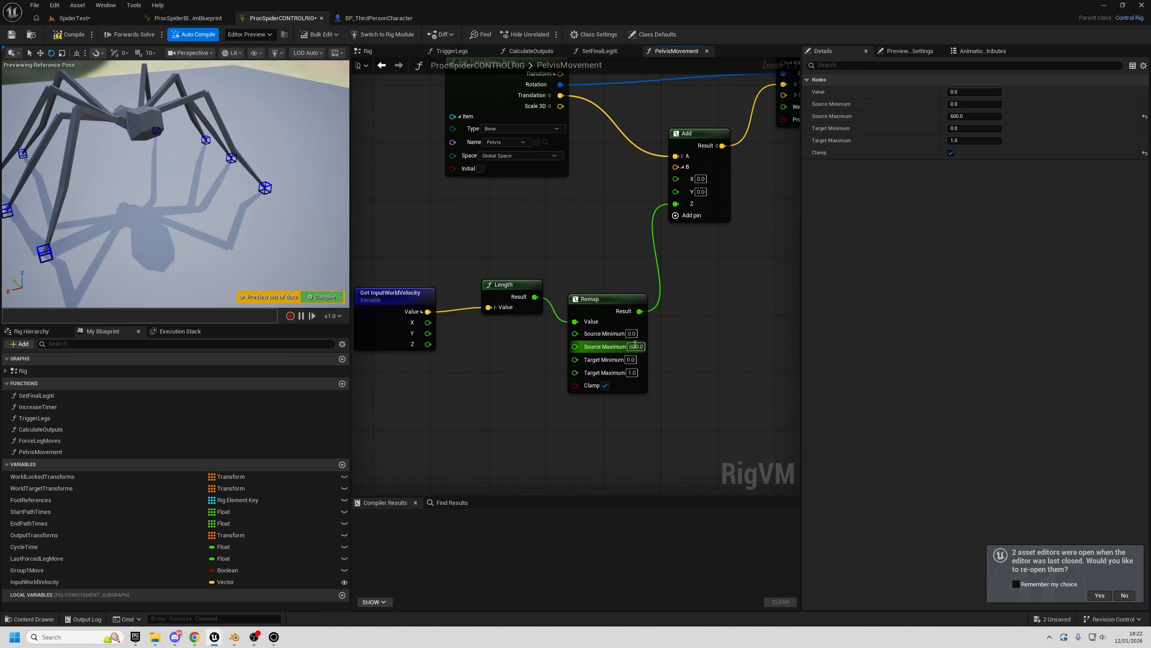
- Set the Remap node's Target Maximum to -100 and compile the control rig
{"action": "left_click", "coordinate": [632, 372]}
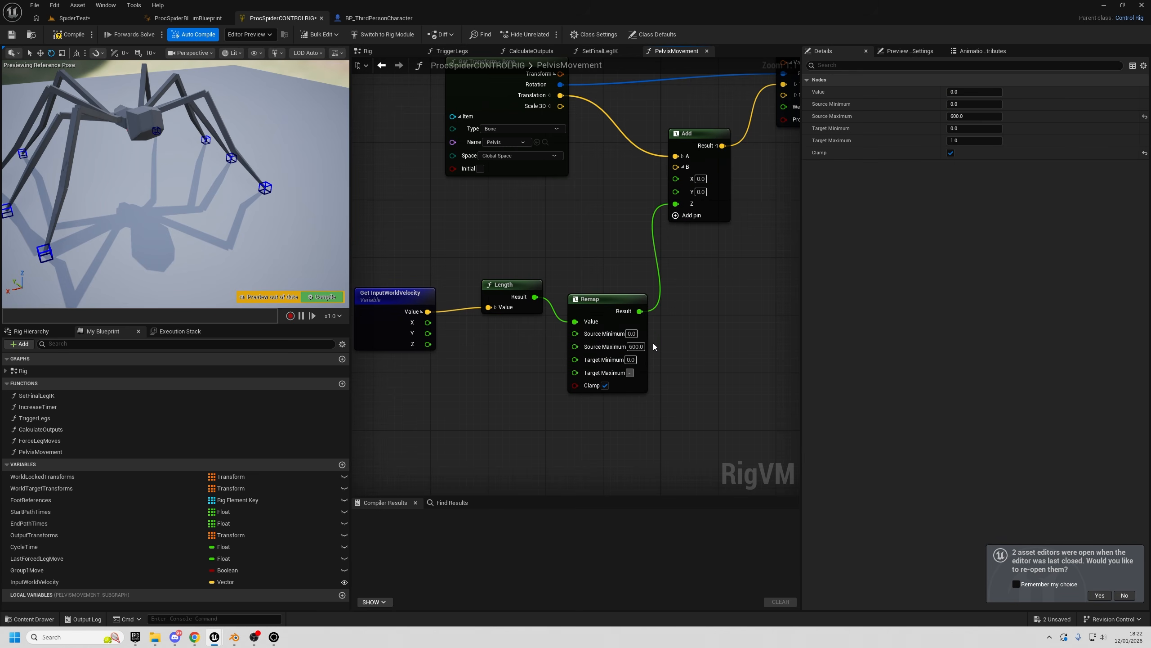
{"action": "type", "text": "-100"}
{"action": "key", "text": "Return"}
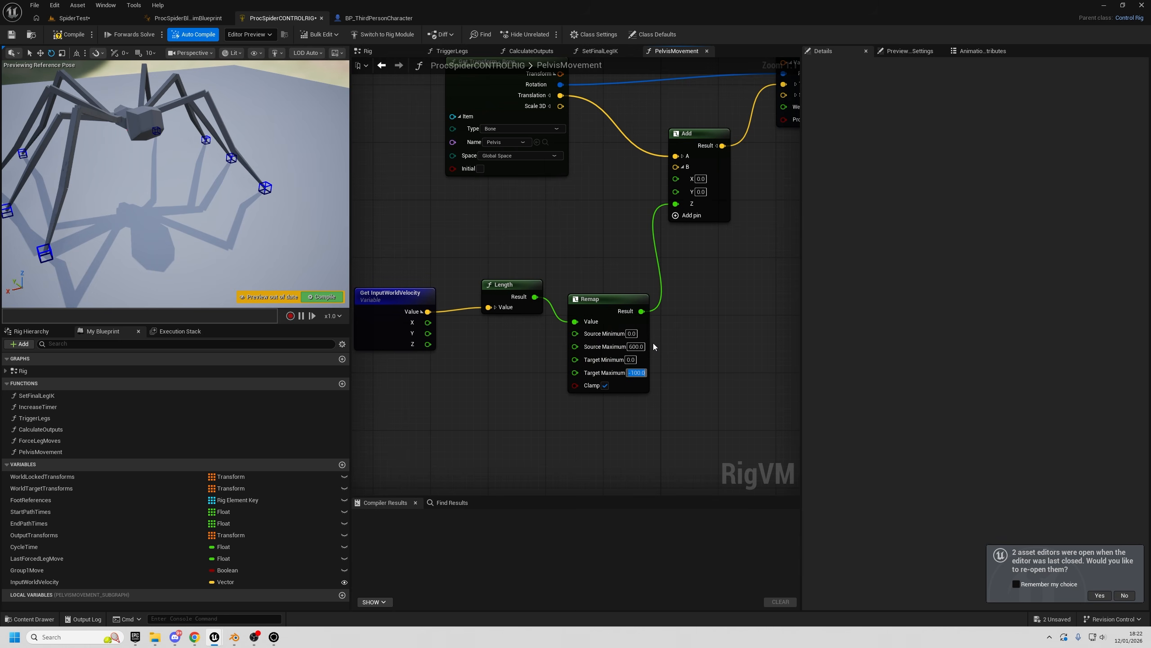
{"action": "left_click", "coordinate": [68, 36]}
- Play-test the SpiderTest level and walk the spider forward to examine how far its body lowers with speed
{"action": "left_click", "coordinate": [75, 18]}
{"action": "left_click", "coordinate": [222, 35]}
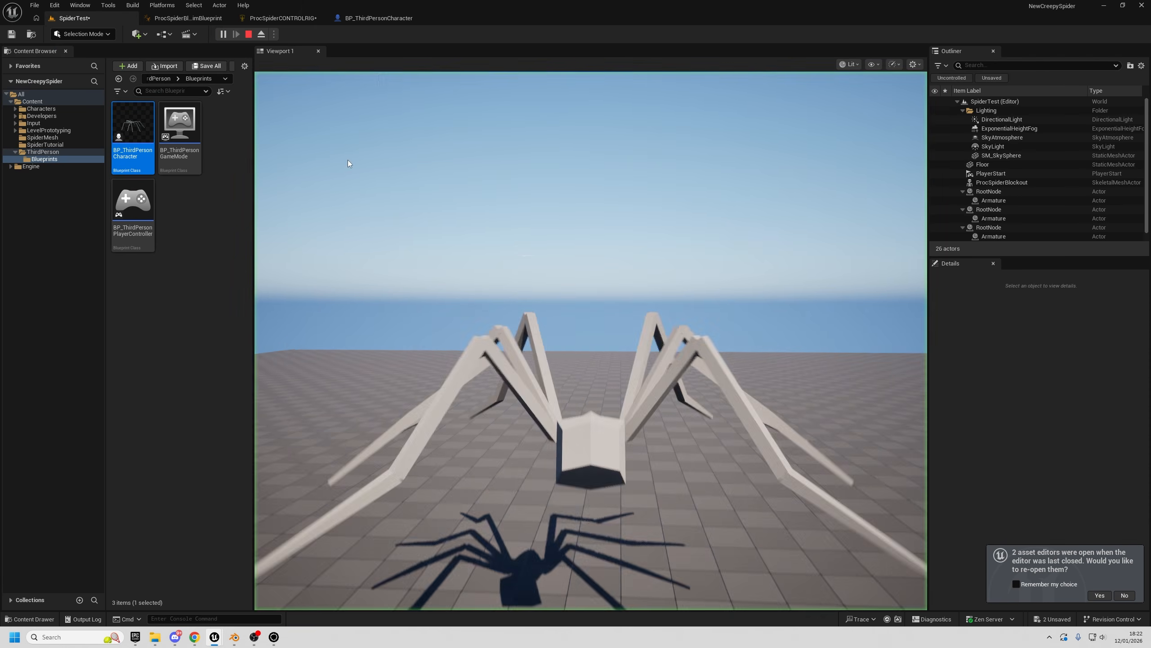
{"action": "key", "text": "w"}
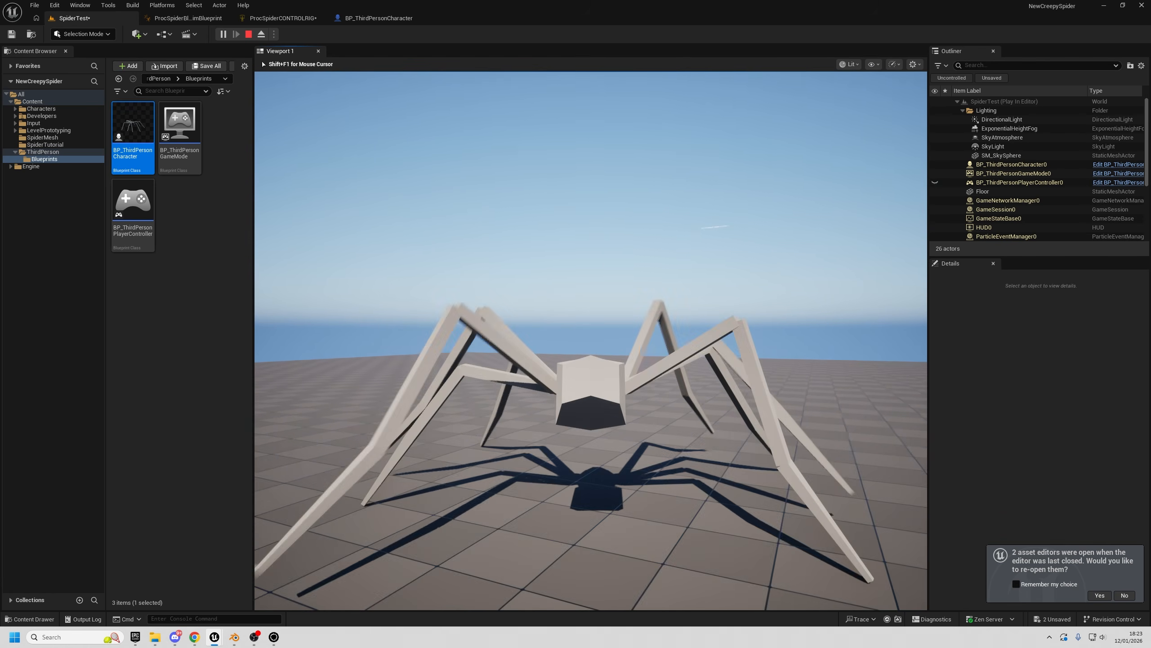
{"action": "key", "text": "Escape"}
- Change the Remap node's Target Maximum to -60 in PelvisMovement and recompile the control rig
{"action": "left_click", "coordinate": [279, 18]}
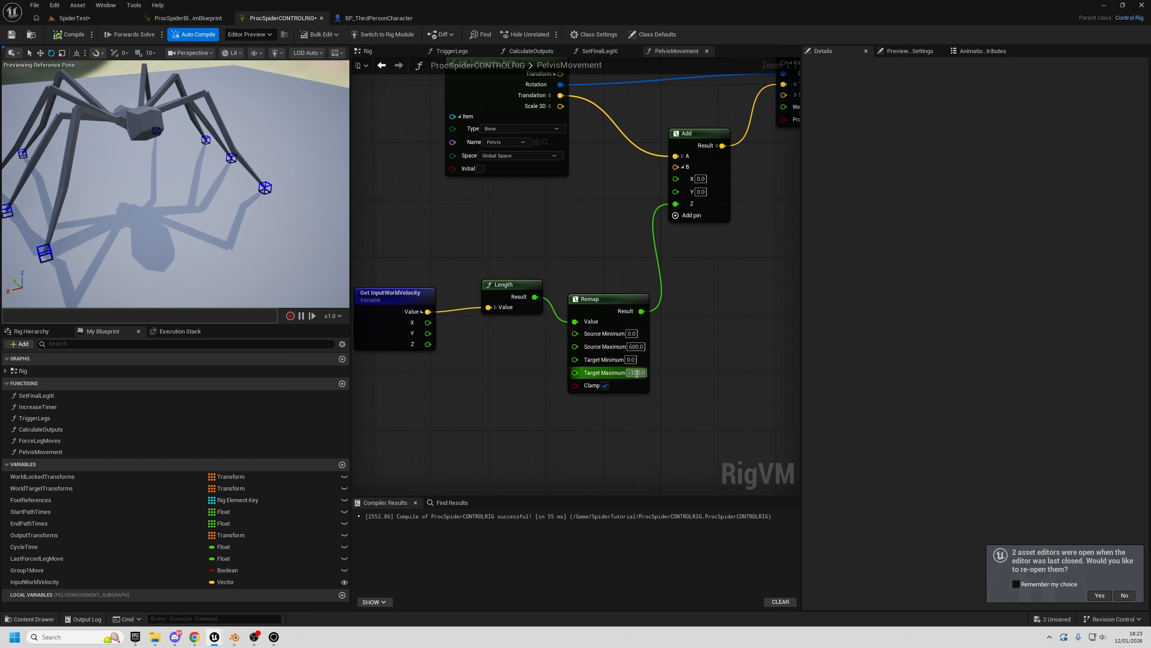
{"action": "key", "text": "Return"}
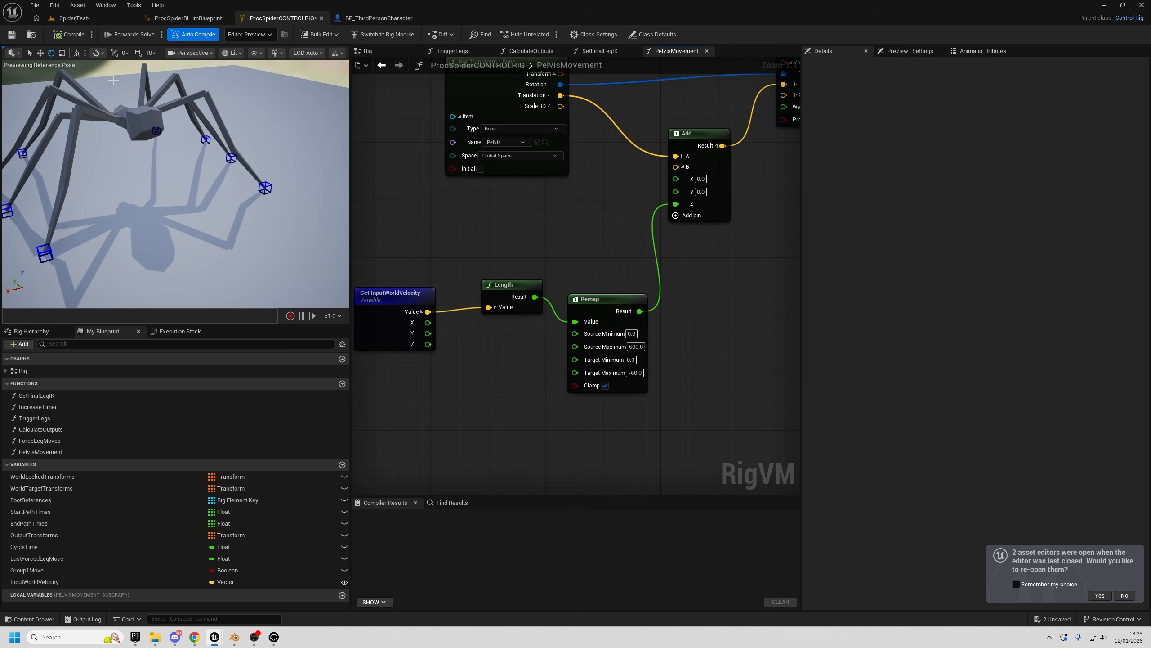
{"action": "left_click", "coordinate": [71, 40]}
- Run SpiderTest again and walk the spider to check the body drop with the reduced Remap target
{"action": "left_click", "coordinate": [73, 18]}
{"action": "left_click", "coordinate": [220, 33]}
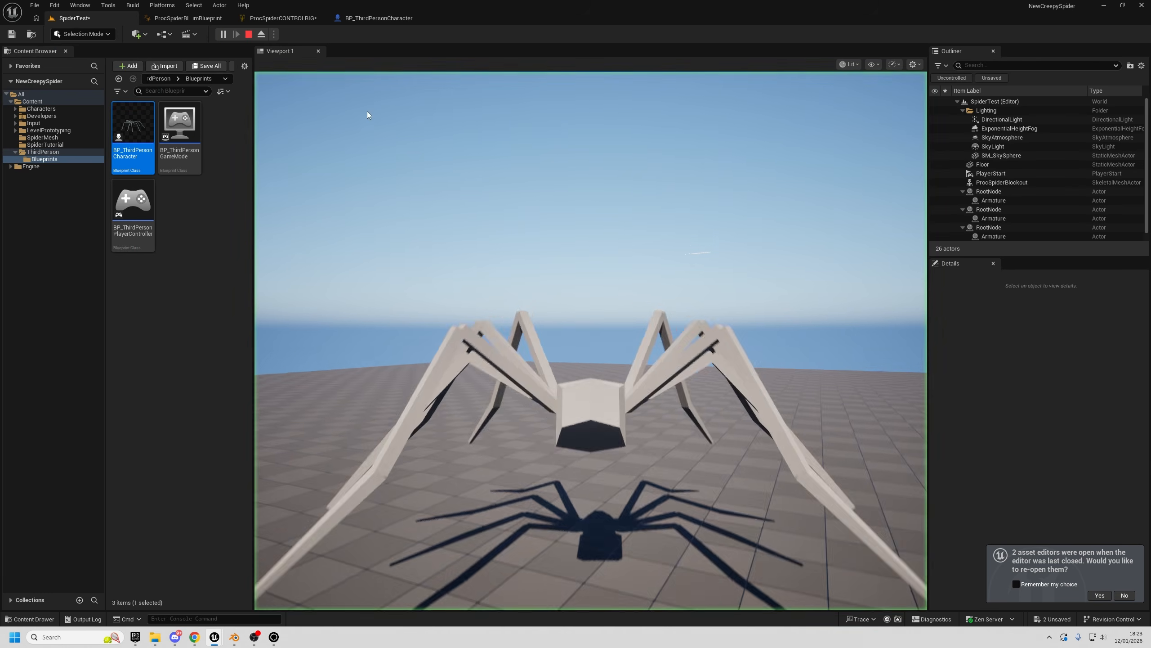
{"action": "left_click", "coordinate": [295, 113]}
{"action": "key", "text": "w"}
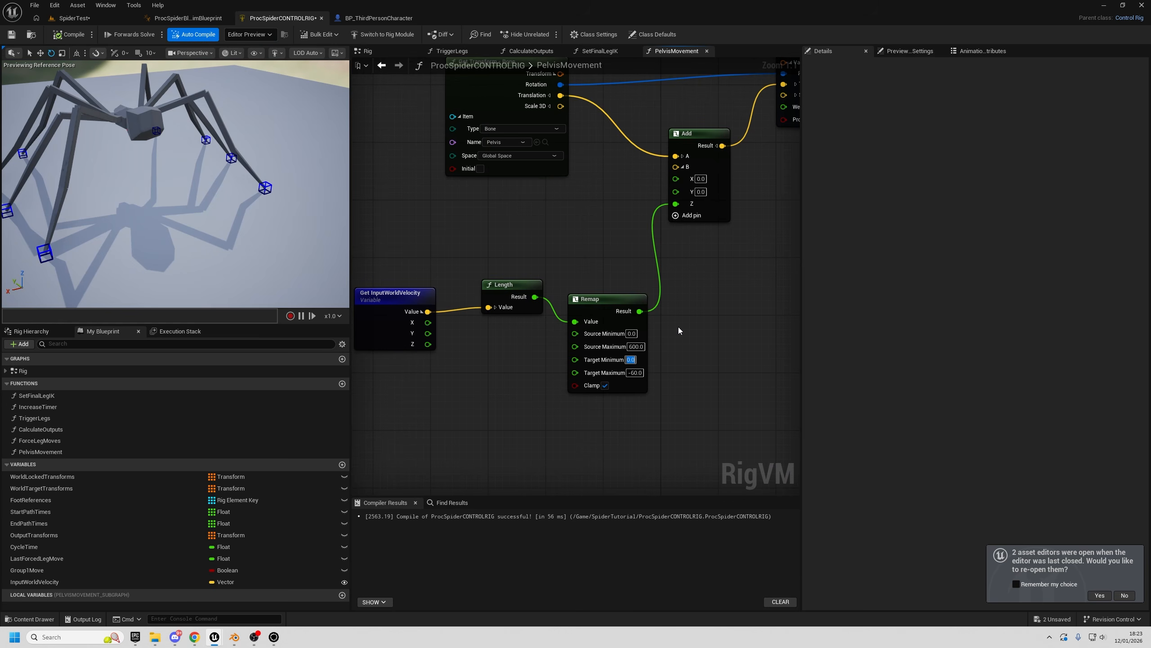
- Invert the Remap output range by setting Target Minimum to -60 and Target Maximum to 0
{"action": "type", "text": "-60"}
{"action": "key", "text": "Tab"}
{"action": "type", "text": "0"}
{"action": "key", "text": "Return"}
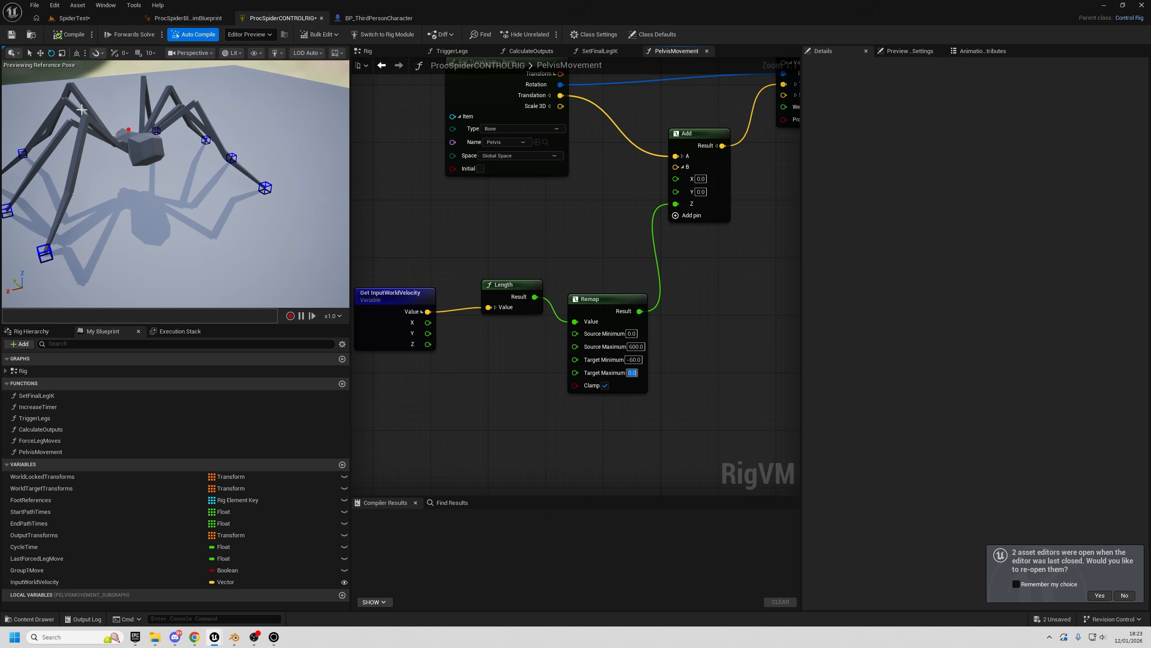
- Play-test SpiderTest with the inverted range, walking the spider around to compare its resting and moving body height
{"action": "left_click", "coordinate": [83, 18]}
{"action": "left_click", "coordinate": [222, 34]}
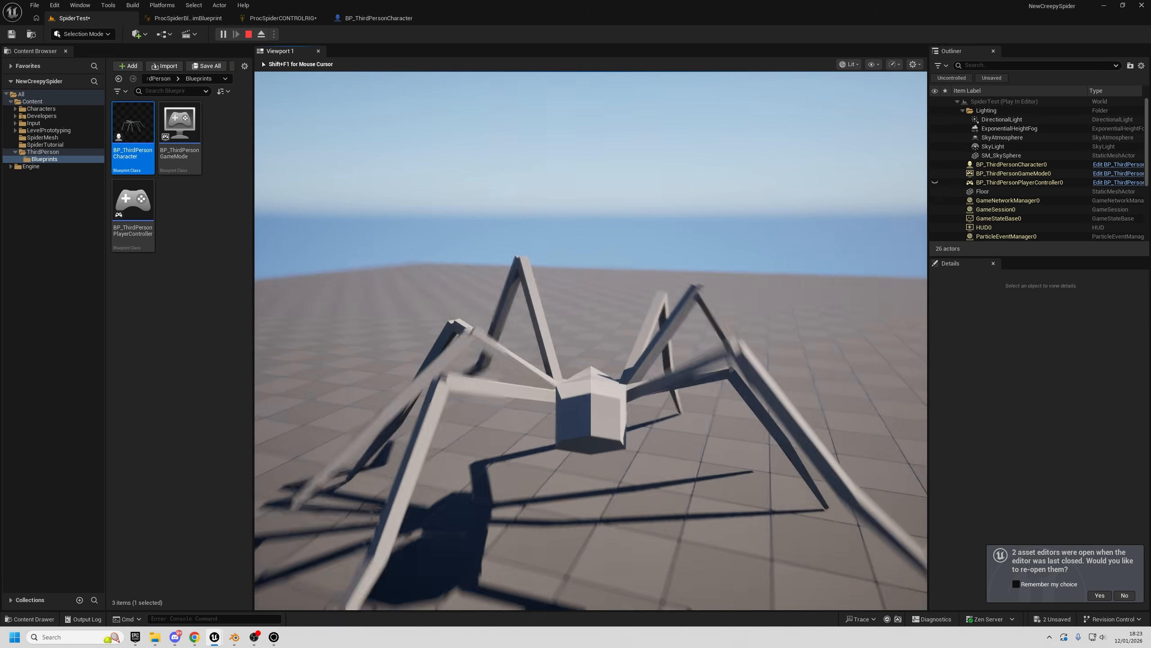
{"action": "key", "text": "w"}
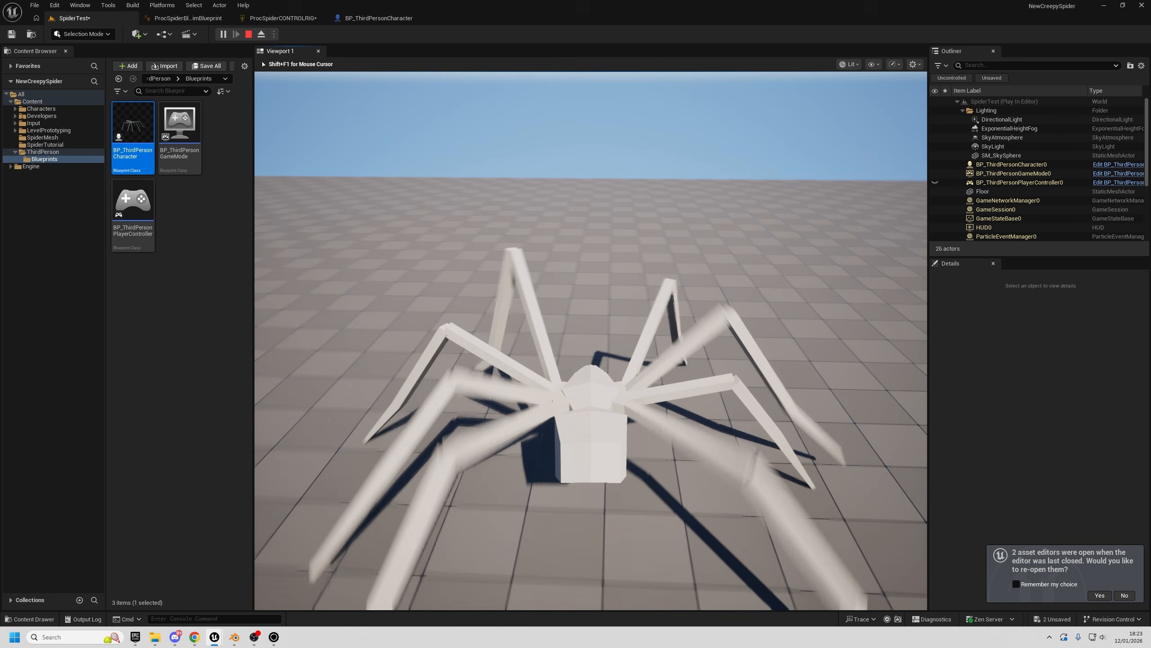
{"action": "key", "text": "w"}
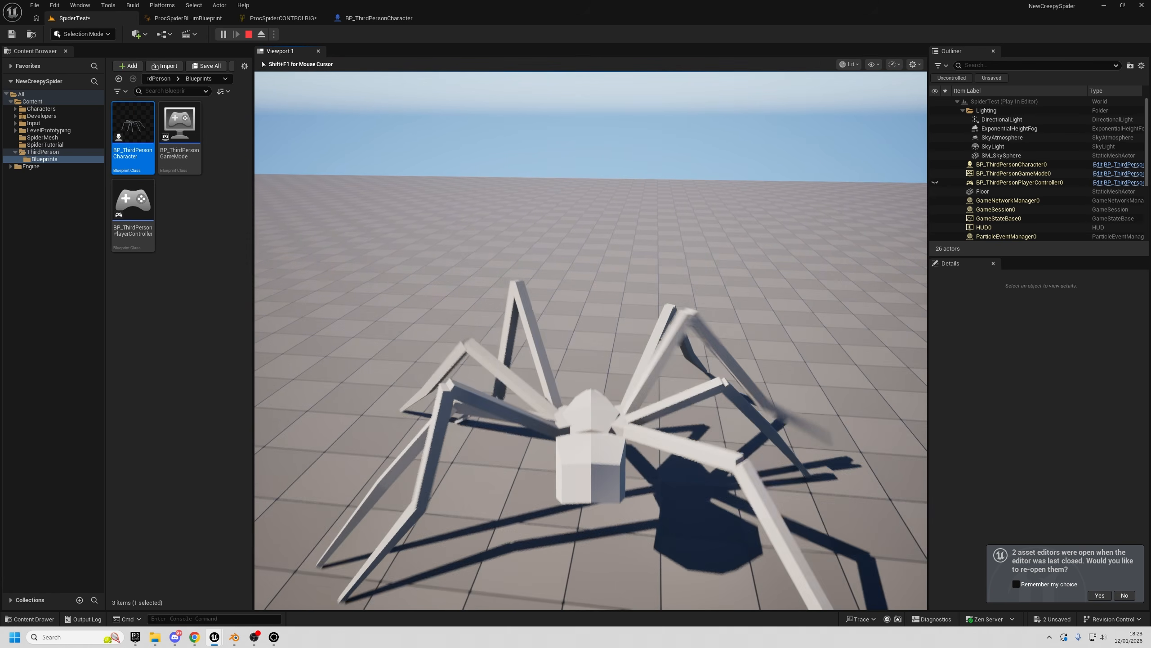
{"action": "key", "text": "shift+F1"}
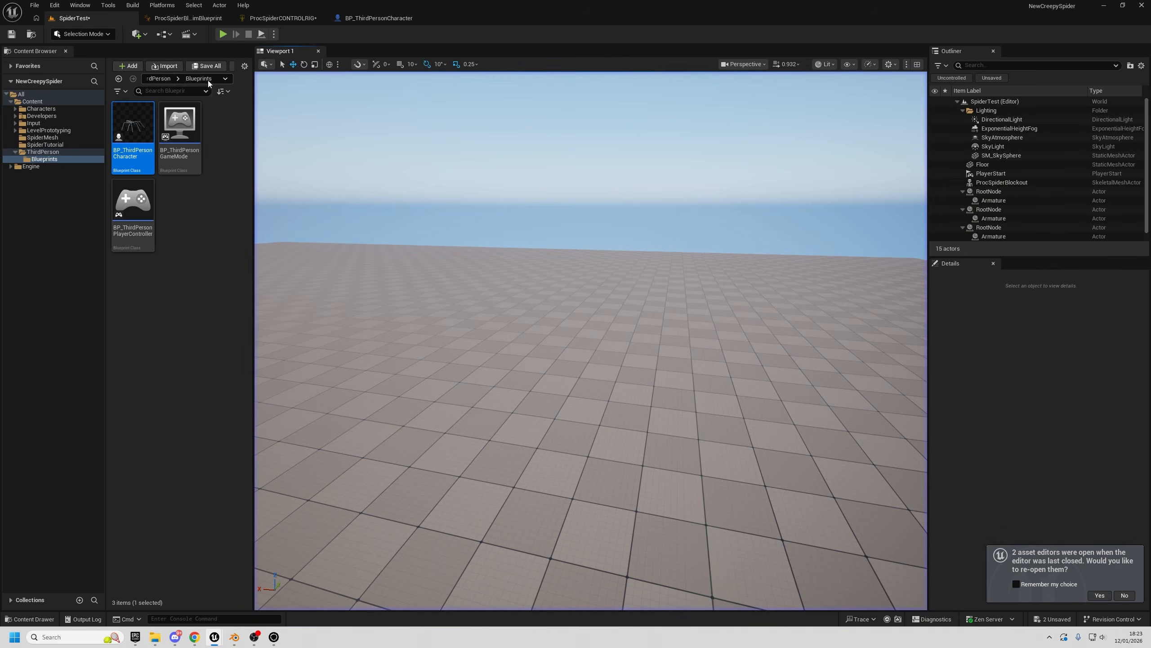
- Set the Remap node's Target Minimum to 0 and Target Maximum to -30 in PelvisMovement
{"action": "left_click", "coordinate": [278, 18]}
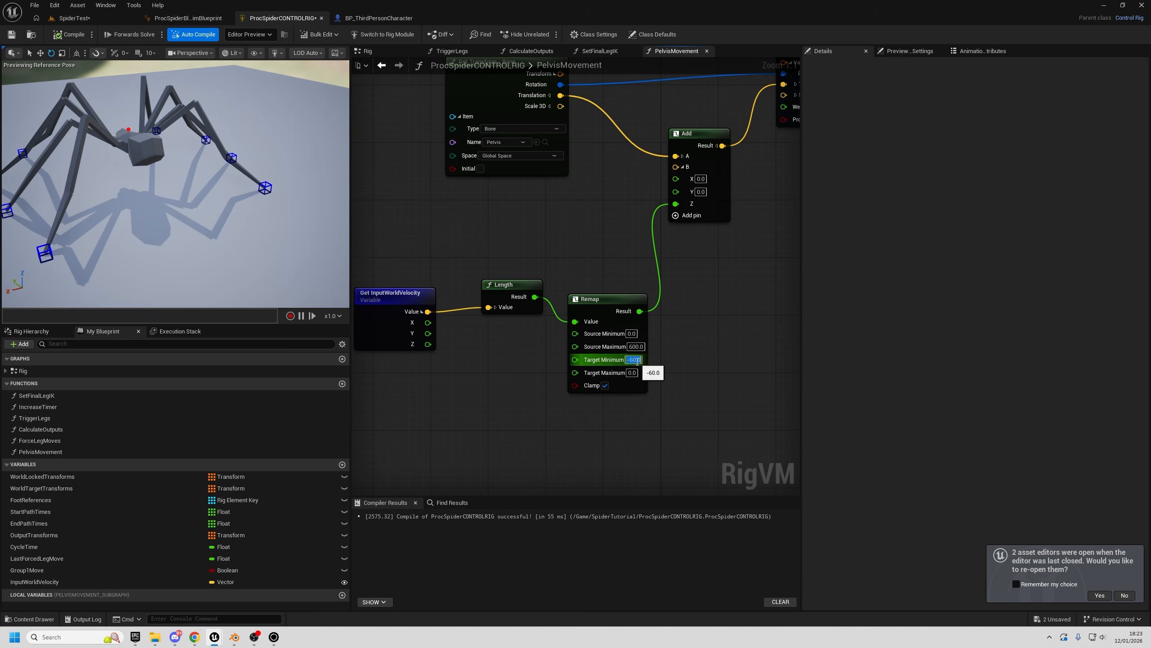
{"action": "key", "text": "Tab"}
{"action": "type", "text": "-"}
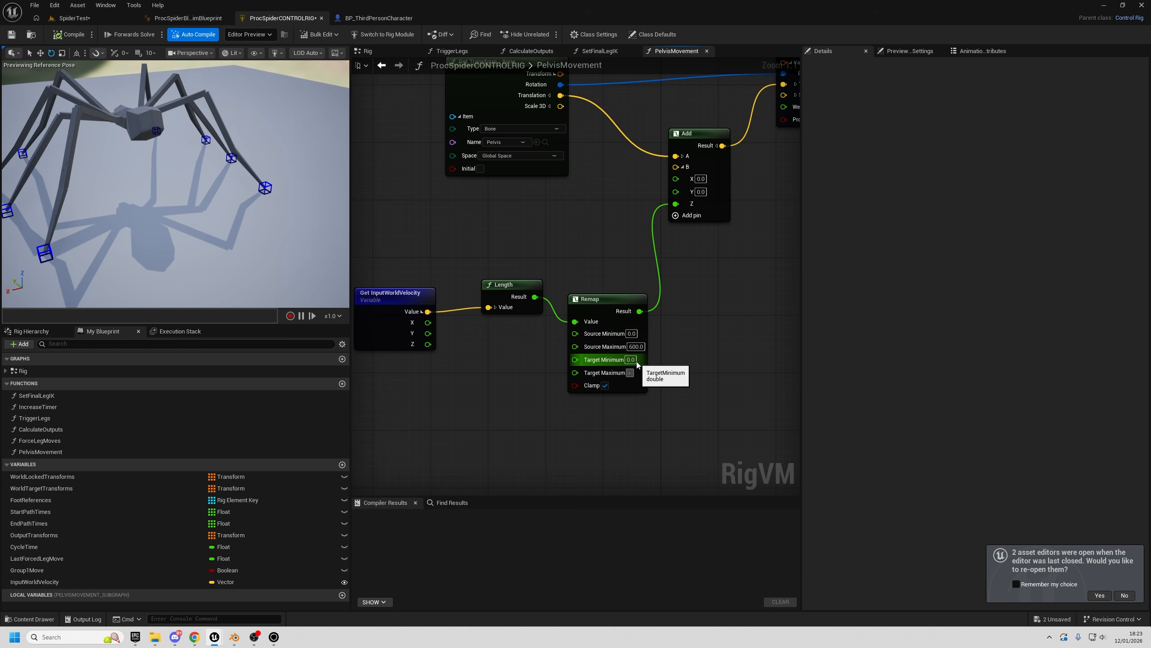
{"action": "right_click_drag", "start_coordinate": [544, 235], "coordinate": [590, 253]}
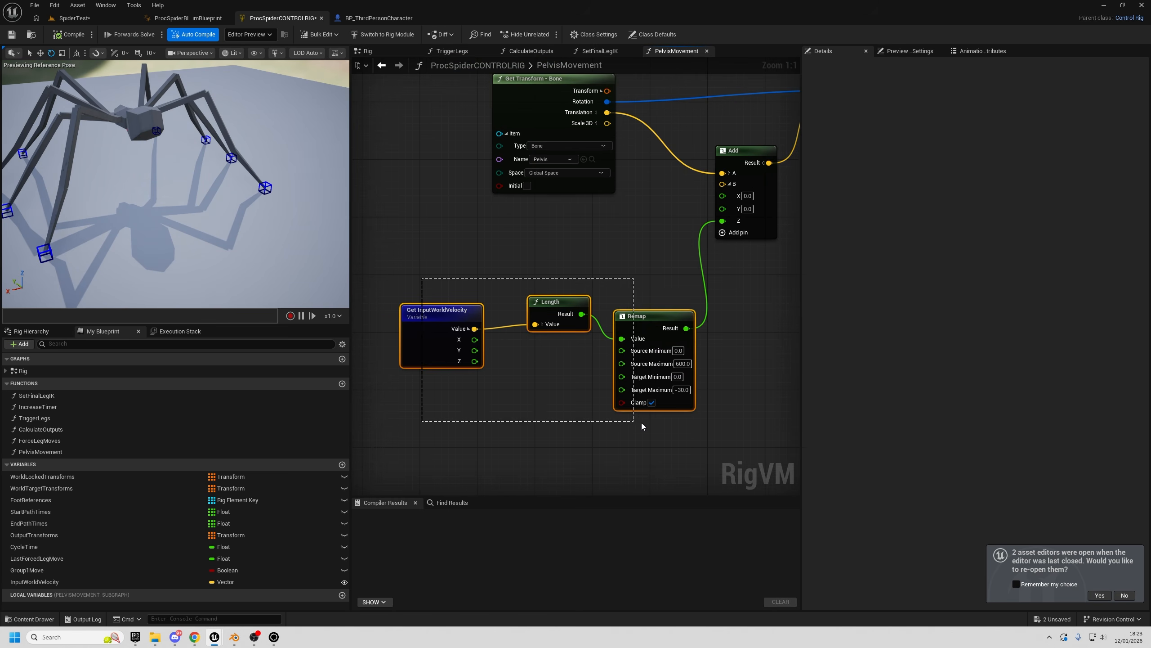
- Play-test SpiderTest with the 0 to -30 Remap range, walking the spider forward to check its body height
{"action": "left_click_drag", "start_coordinate": [641, 426], "coordinate": [641, 426]}
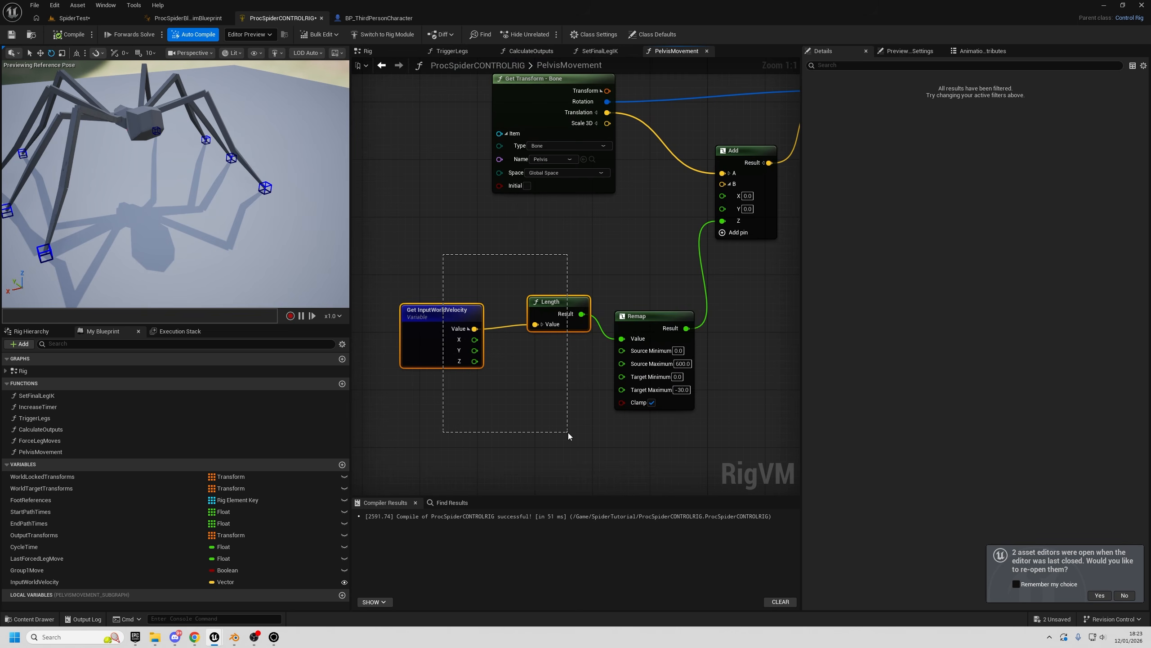
{"action": "left_click", "coordinate": [125, 18]}
{"action": "left_click", "coordinate": [223, 35]}
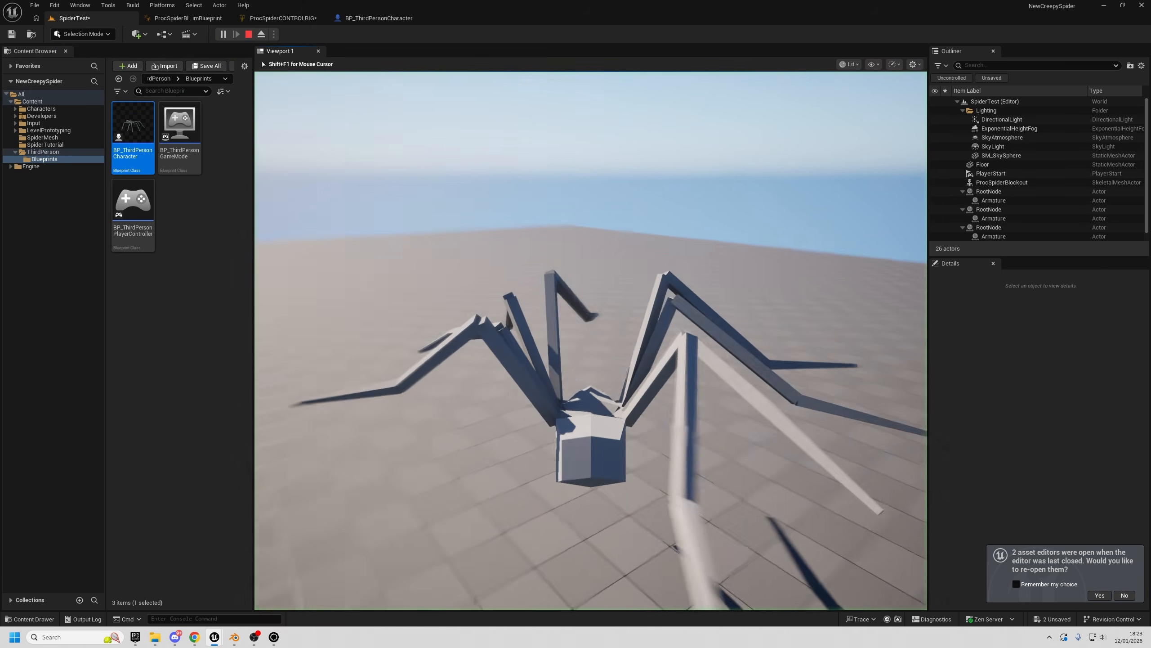
{"action": "key", "text": "w"}
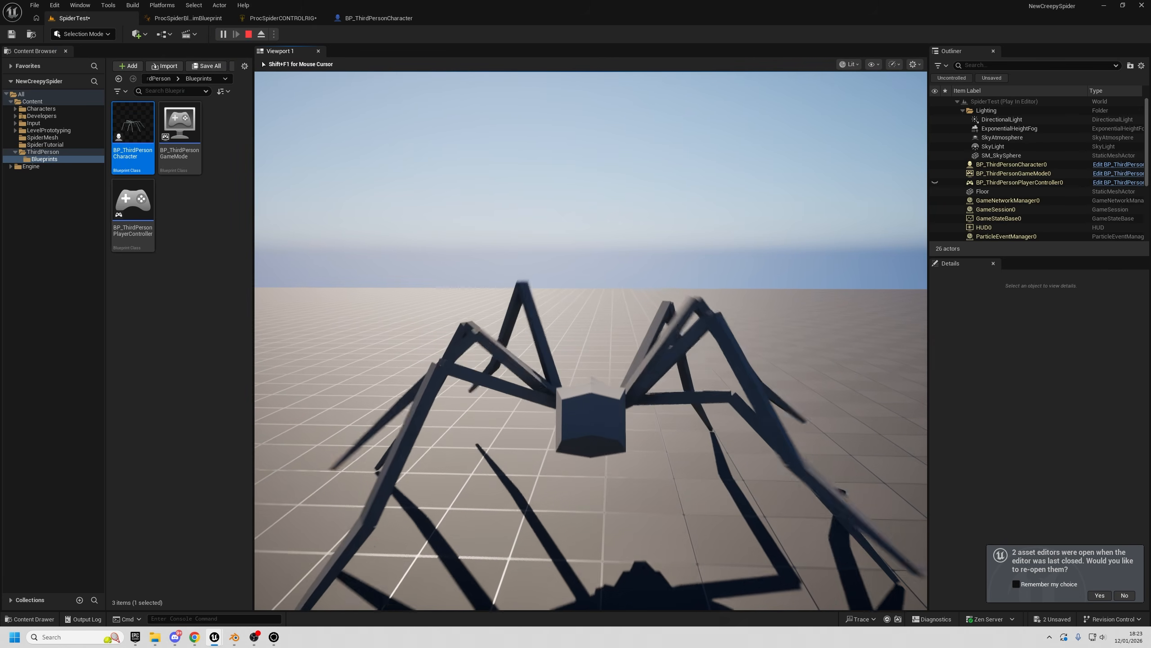
{"action": "key", "text": "w"}
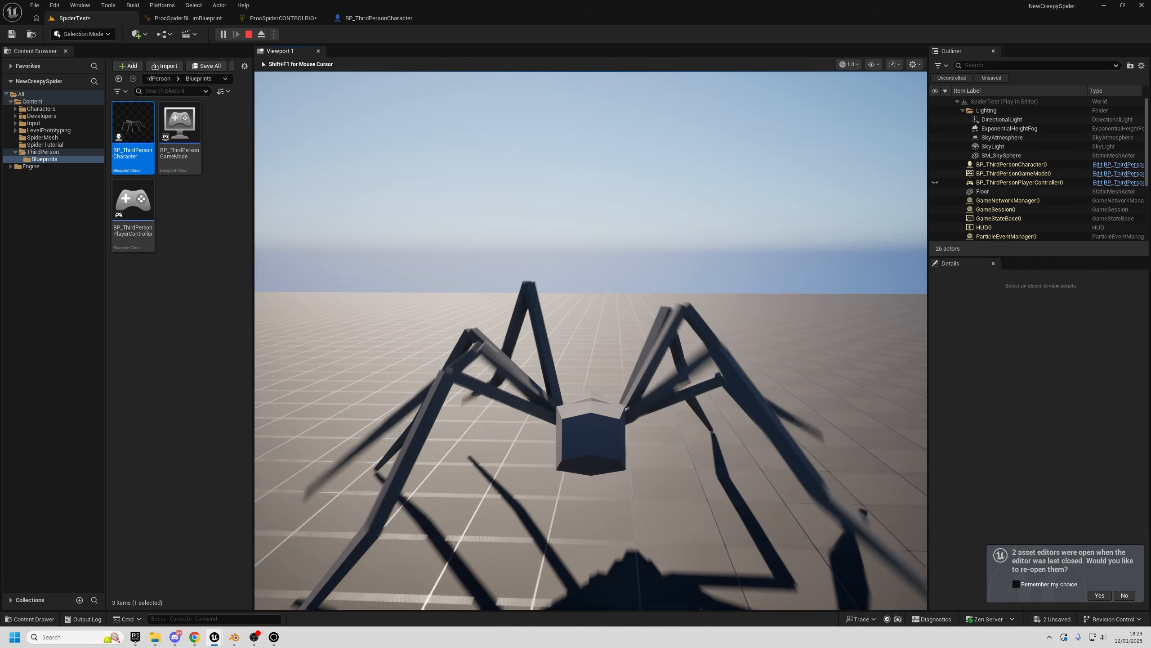
{"action": "key", "text": "w"}
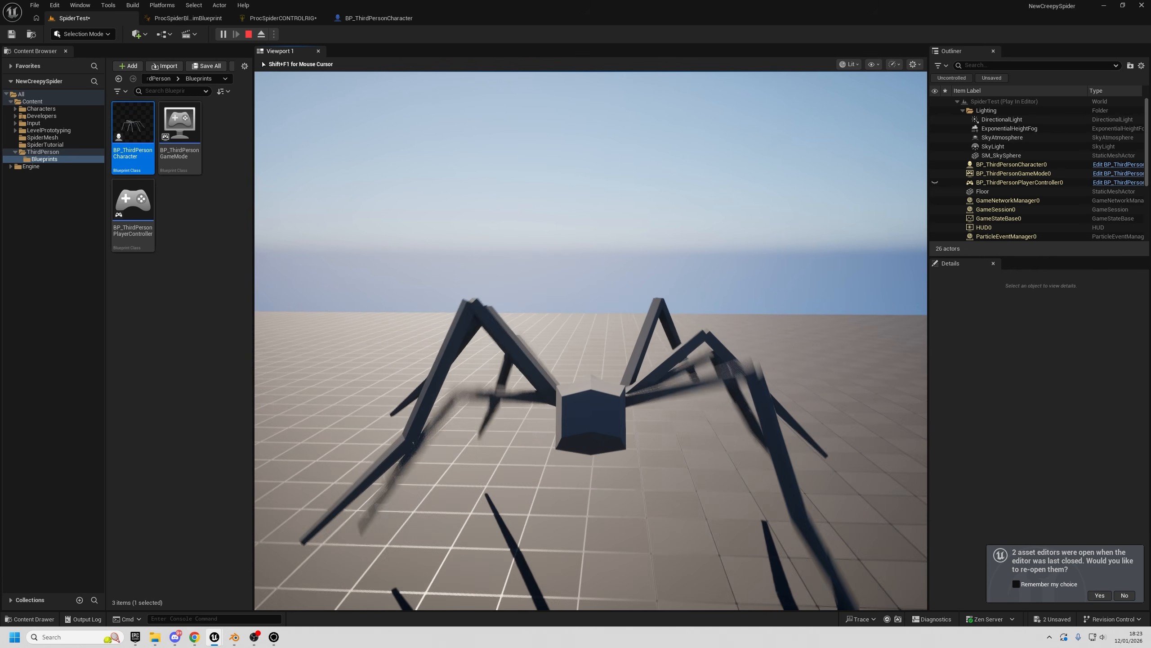
{"action": "key", "text": "w"}
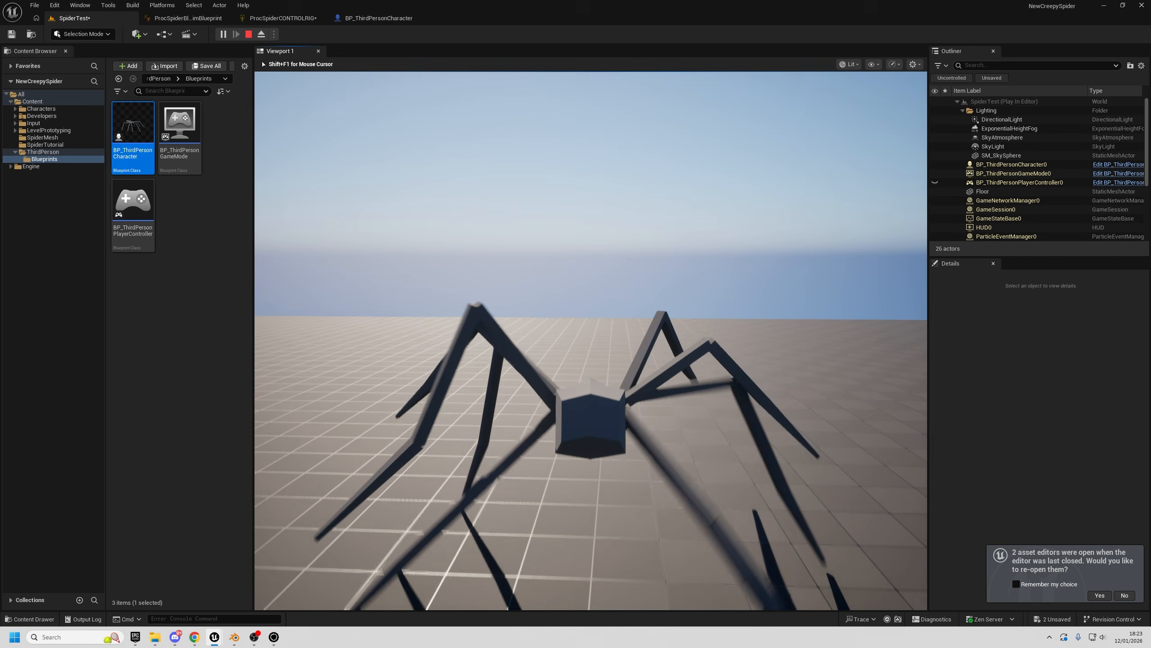
{"action": "key", "text": "Escape"}
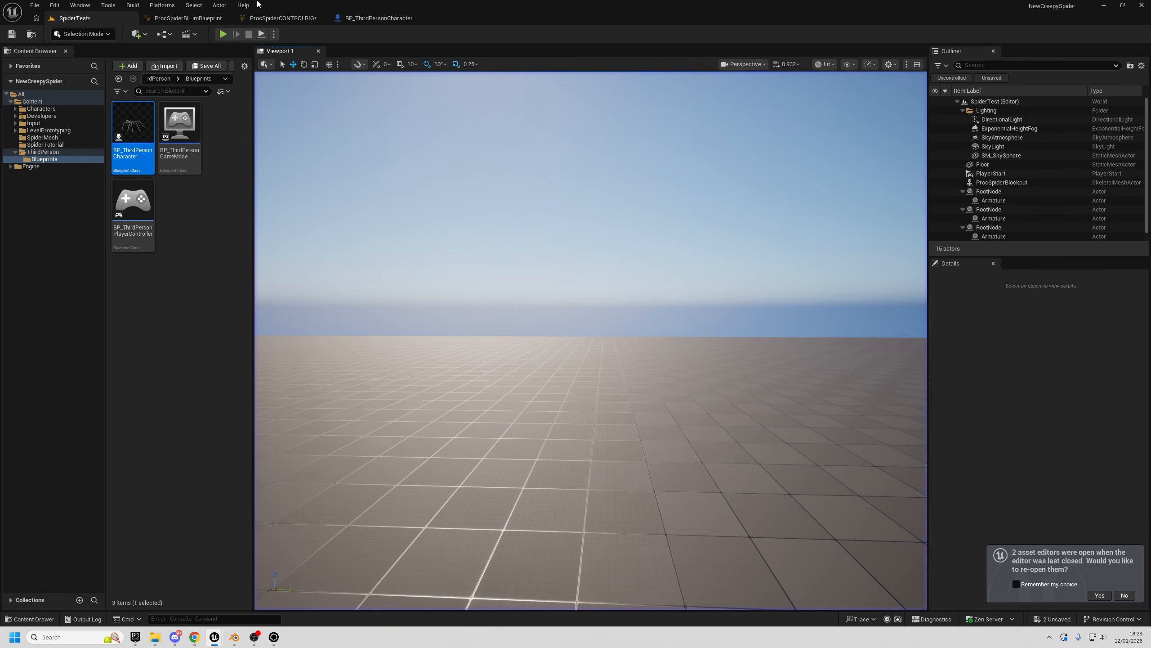
- Insert a SpringInterp node in PelvisMovement between the Remap result and the Add node's B Z input, and compile the rig
{"action": "left_click", "coordinate": [259, 20]}
{"action": "left_click", "coordinate": [558, 318]}
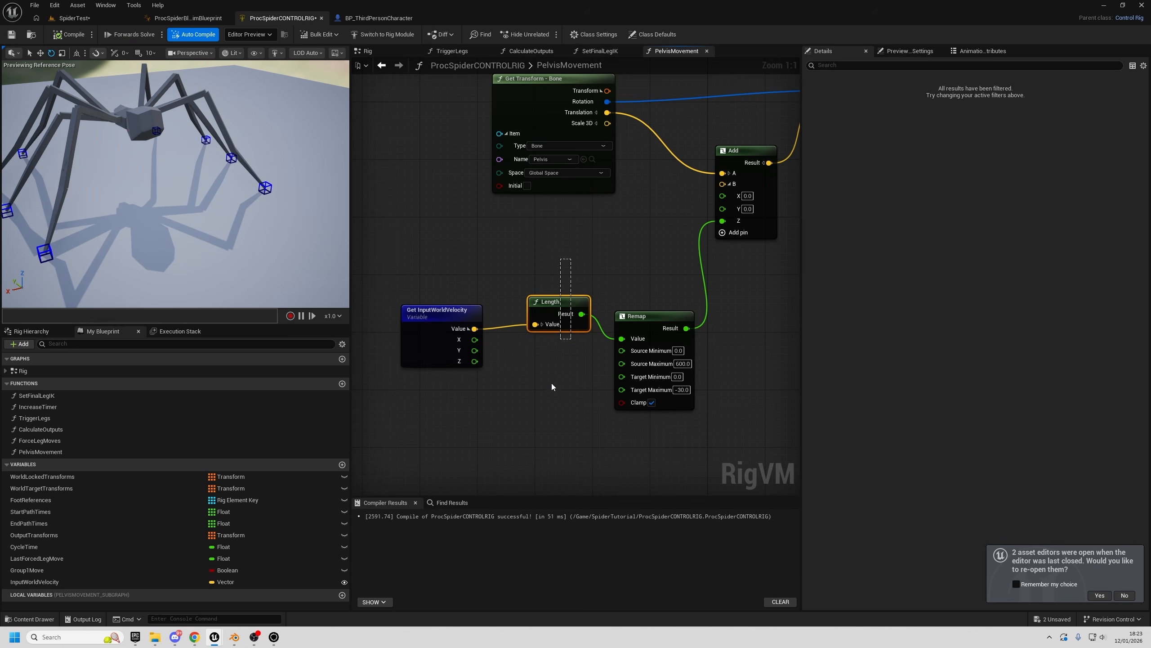
{"action": "left_click_drag", "start_coordinate": [552, 312], "coordinate": [545, 326]}
{"action": "right_click_drag", "start_coordinate": [653, 332], "coordinate": [578, 339]}
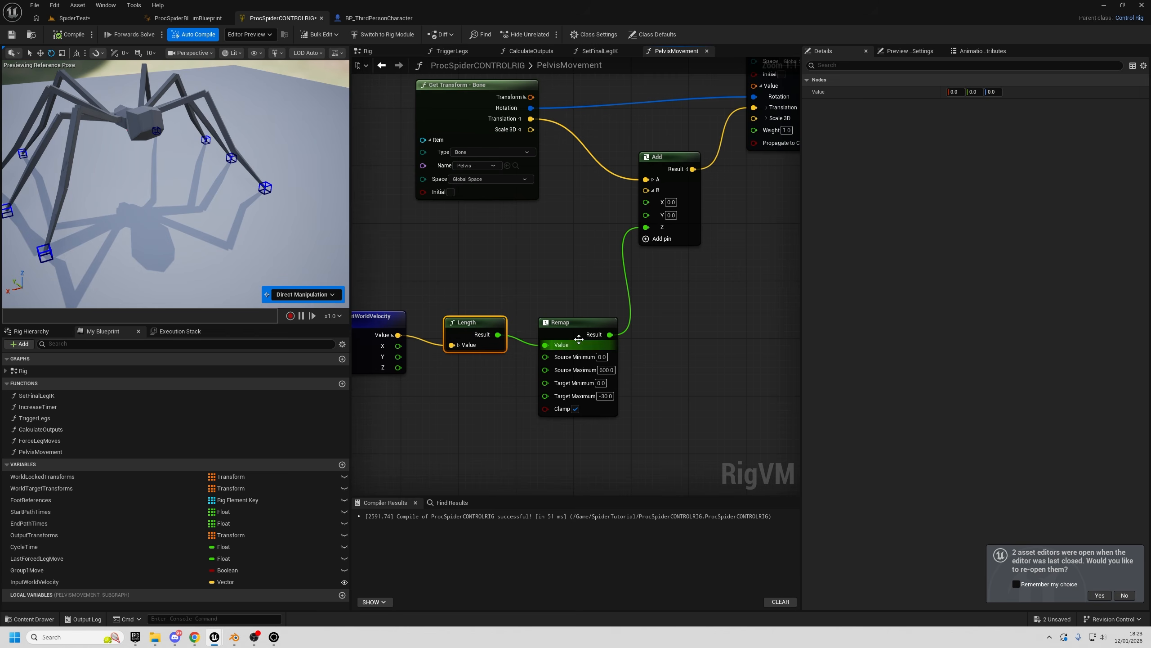
{"action": "right_click_drag", "start_coordinate": [539, 234], "coordinate": [591, 216]}
{"action": "left_click_drag", "start_coordinate": [366, 238], "coordinate": [621, 431]}
{"action": "left_click_drag", "start_coordinate": [641, 305], "coordinate": [664, 336]}
{"action": "right_click", "coordinate": [660, 383]}
{"action": "type", "text": "spring interp"}
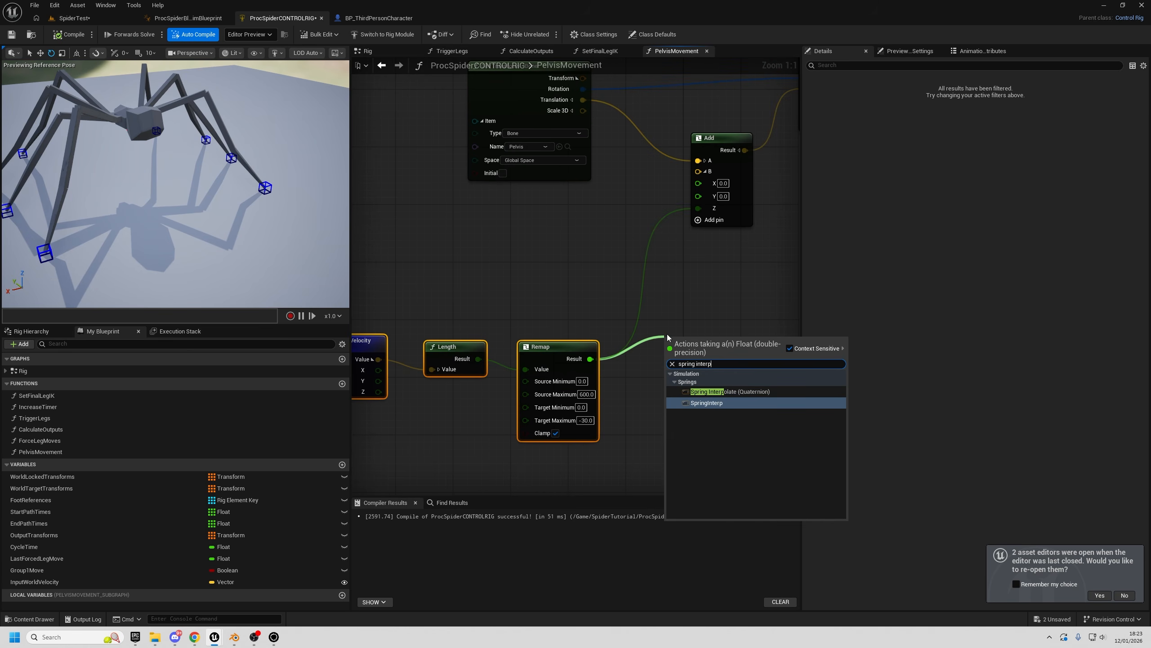
{"action": "left_click", "coordinate": [711, 403]}
{"action": "left_click_drag", "start_coordinate": [738, 345], "coordinate": [644, 215]}
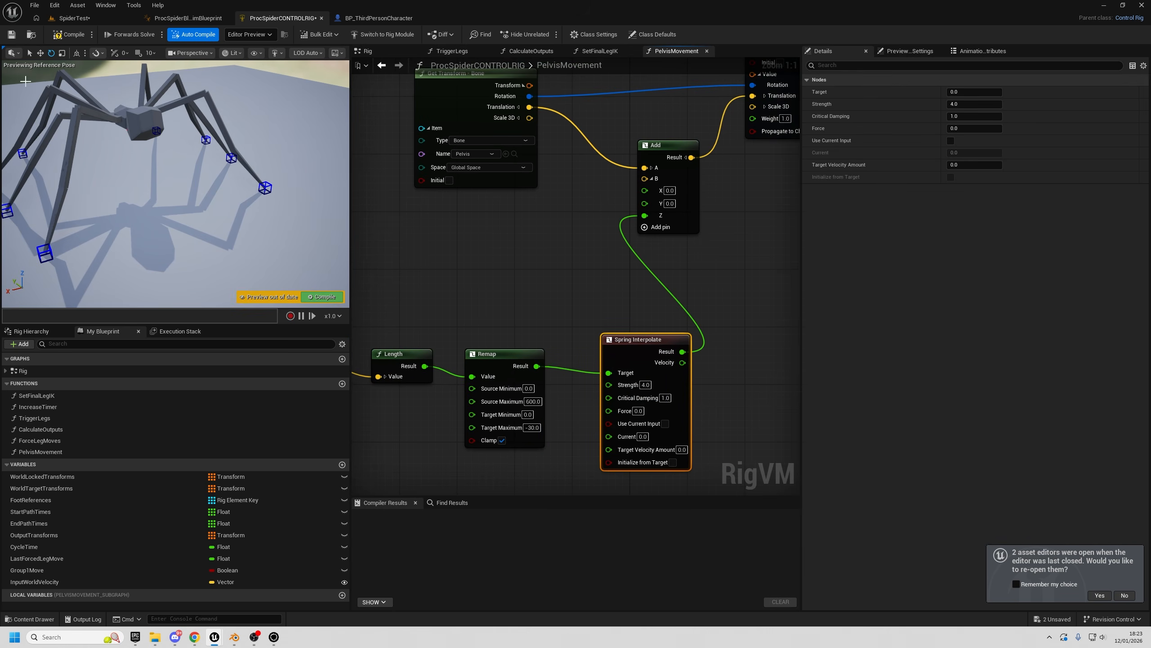
{"action": "left_click", "coordinate": [56, 40]}
- Move the Spring Interpolate node slightly closer to the Remap node
{"action": "right_click_drag", "start_coordinate": [548, 283], "coordinate": [606, 233]}
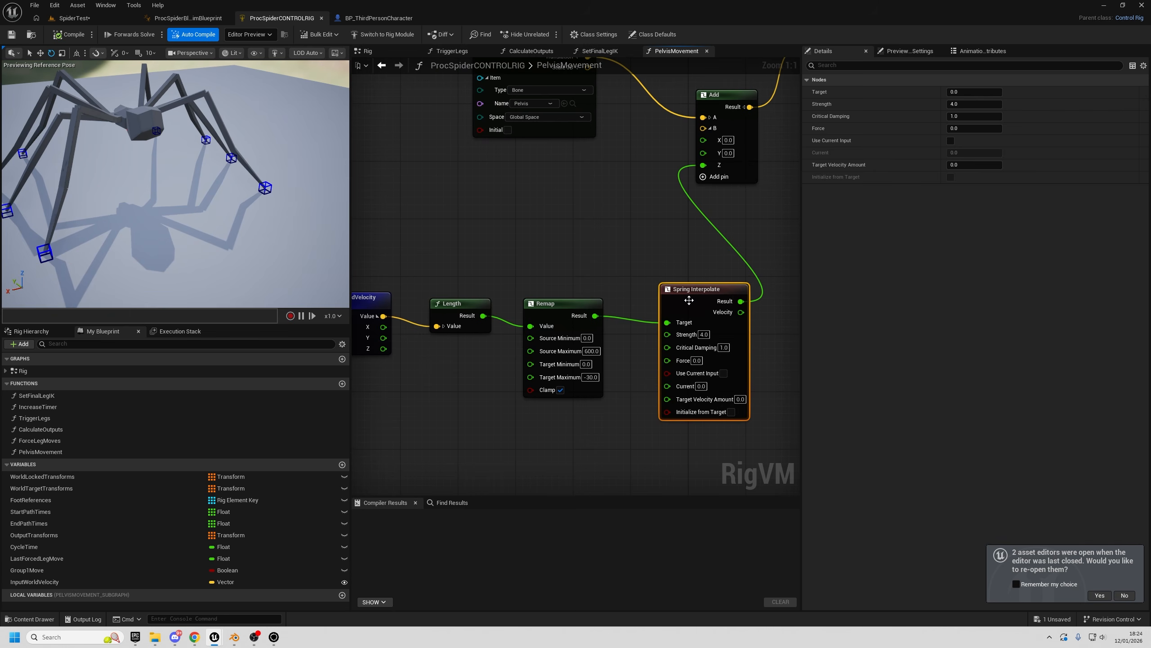
{"action": "left_click_drag", "start_coordinate": [679, 326], "coordinate": [665, 333]}
{"action": "left_click_drag", "start_coordinate": [543, 240], "coordinate": [661, 307]}
{"action": "key", "text": "ctrl+z"}
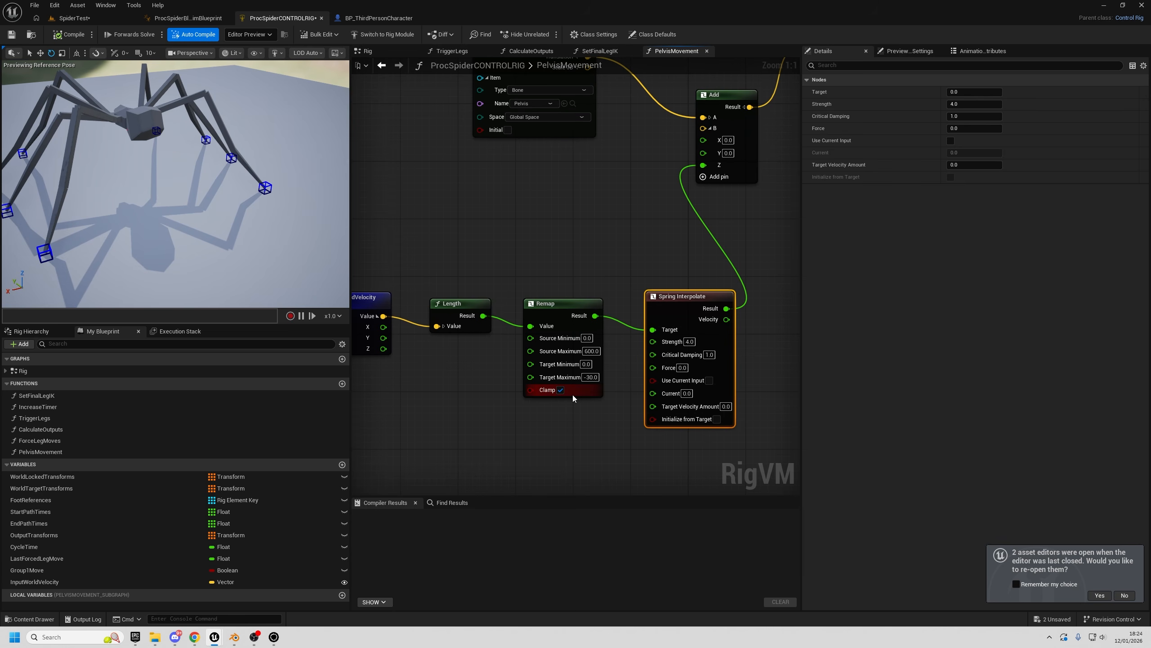
{"action": "right_click_drag", "start_coordinate": [484, 407], "coordinate": [506, 406]}
{"action": "left_click", "coordinate": [586, 303]}
{"action": "left_click", "coordinate": [585, 252]}
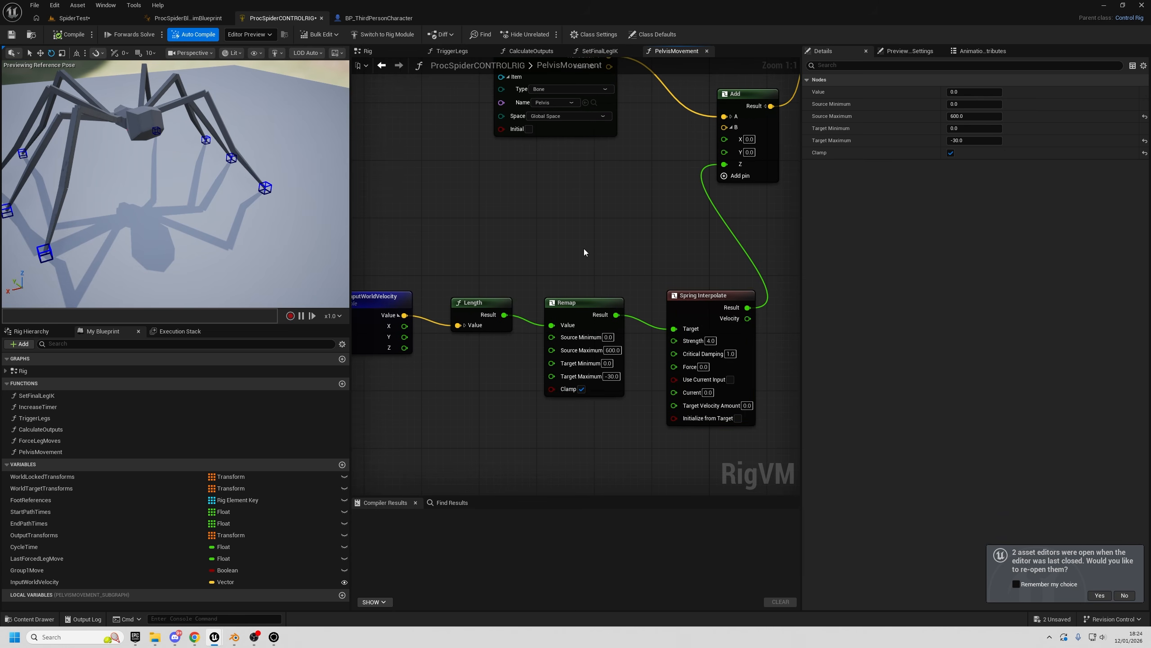
{"action": "right_click_drag", "start_coordinate": [759, 158], "coordinate": [721, 210]}
{"action": "right_click_drag", "start_coordinate": [468, 332], "coordinate": [419, 291]}
{"action": "left_click", "coordinate": [622, 306]}
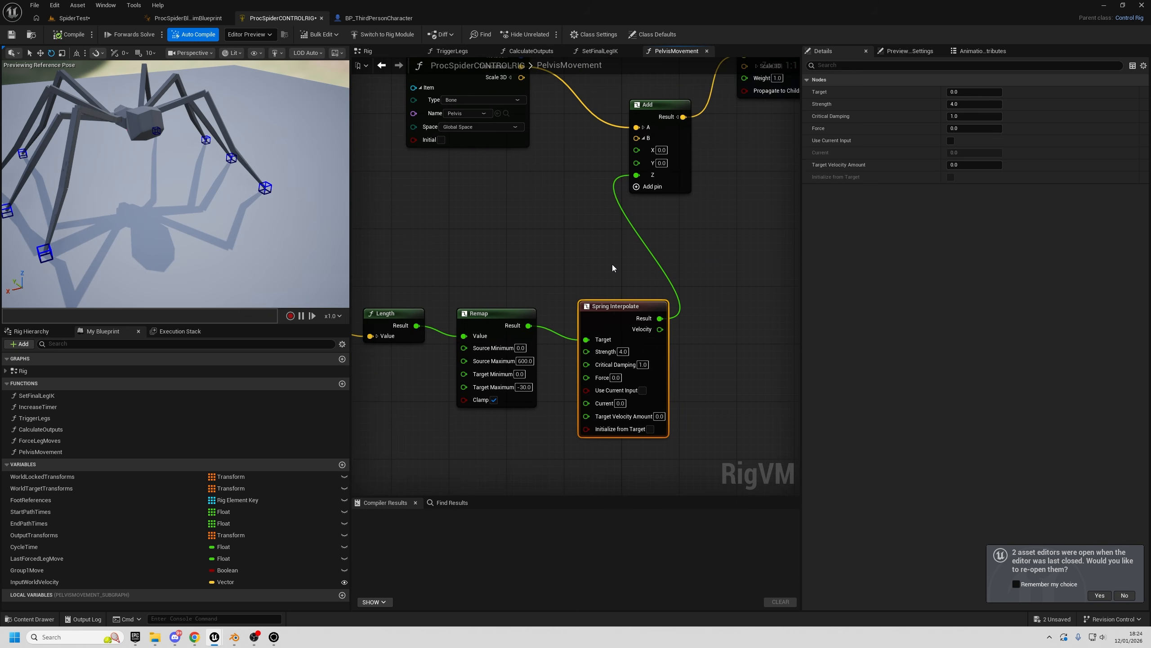
{"action": "left_click", "coordinate": [582, 257]}
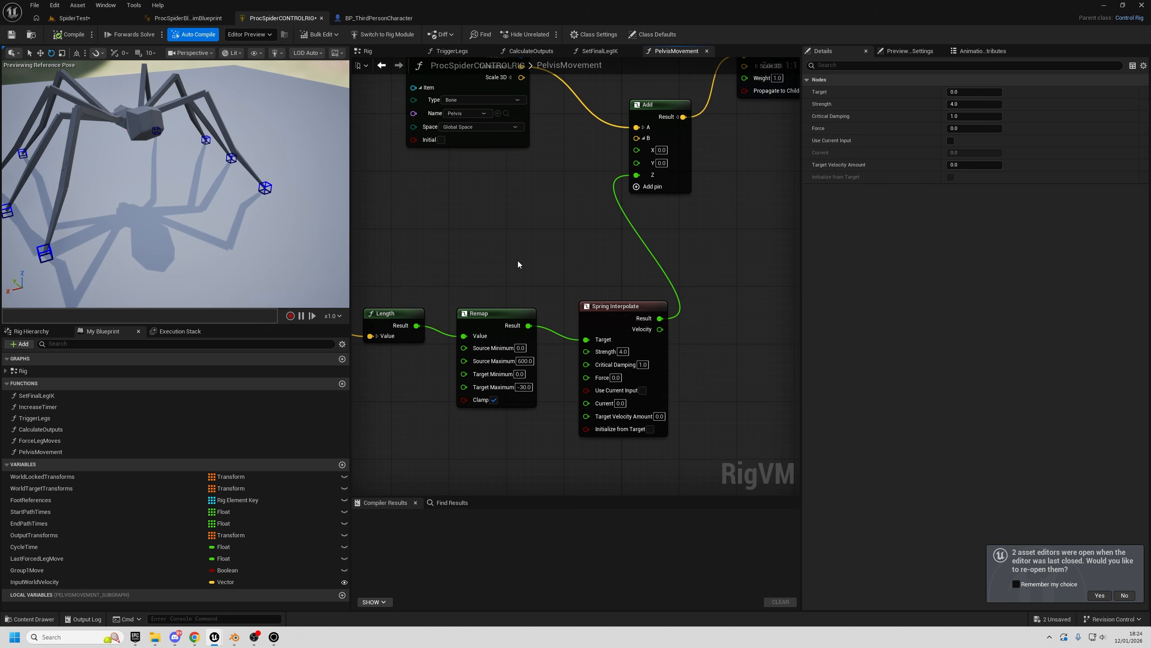
{"action": "left_click", "coordinate": [536, 397]}
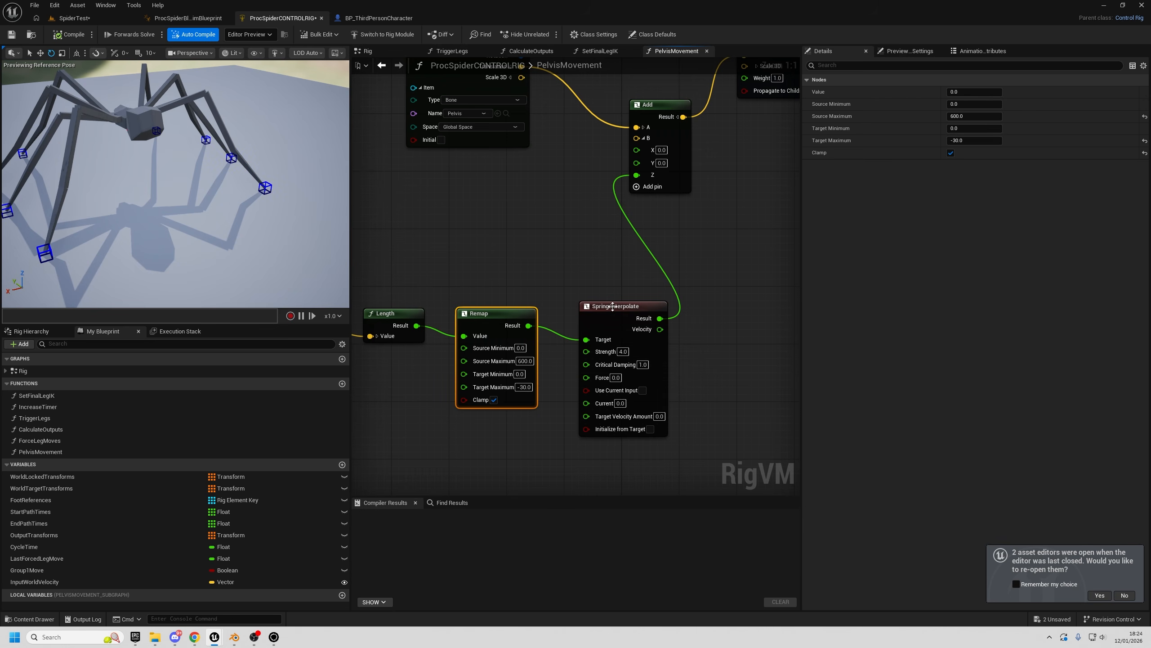
- Set the Spring Interpolate node's Critical Damping to 0.6
{"action": "left_click", "coordinate": [623, 351]}
{"action": "left_click", "coordinate": [687, 373]}
{"action": "left_click", "coordinate": [623, 353]}
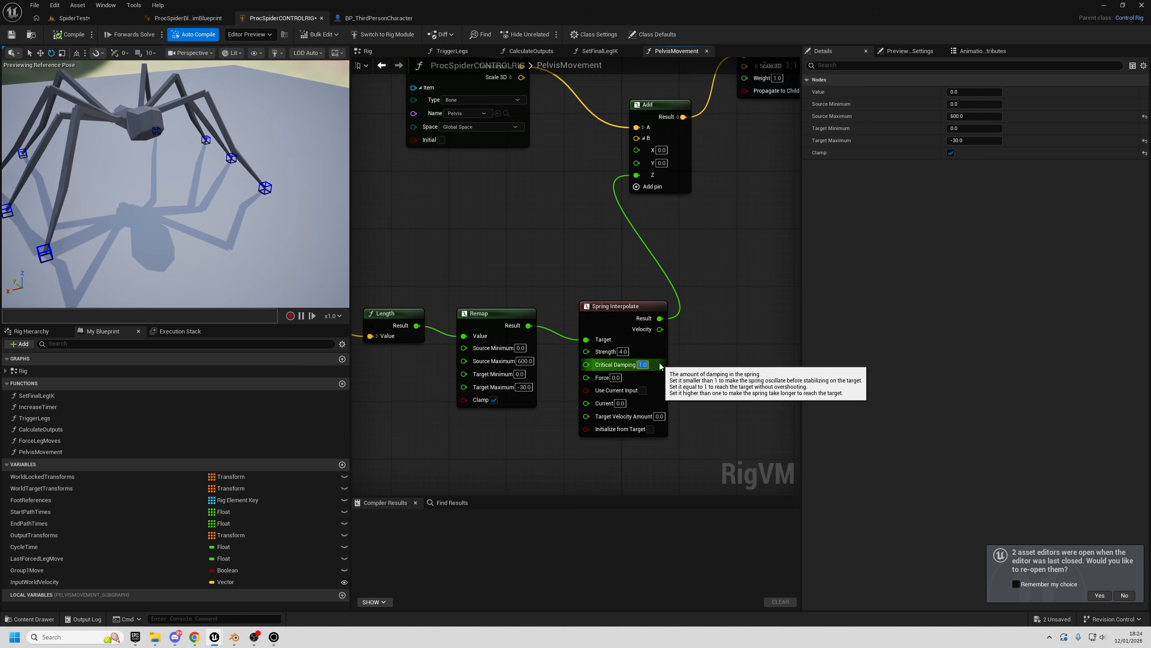
{"action": "left_click", "coordinate": [642, 365]}
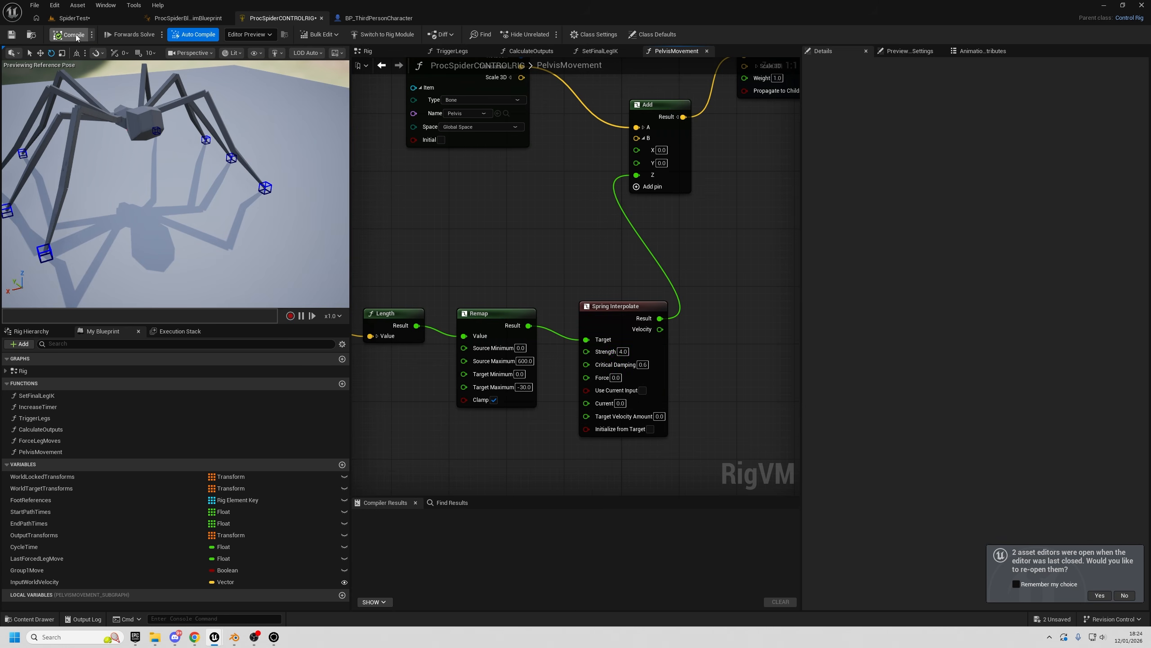
- Play-test SpiderTest, walking the spider to check how the spring interpolation moves its body
{"action": "left_click", "coordinate": [71, 18]}
{"action": "left_click", "coordinate": [223, 34]}
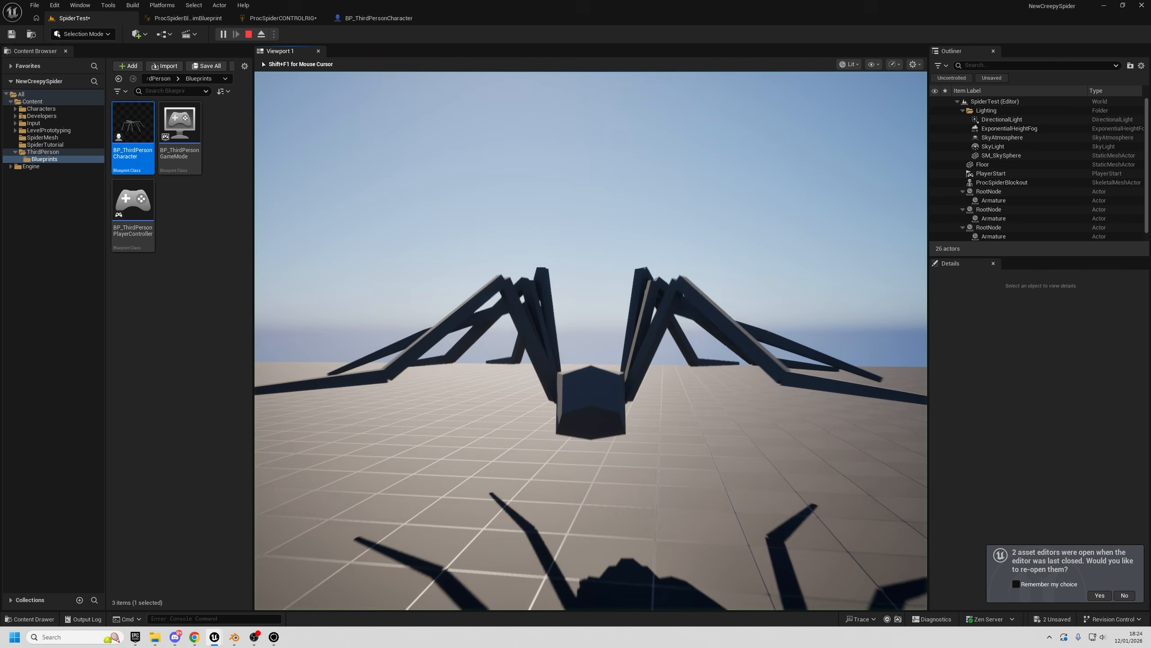
{"action": "key", "text": "w"}
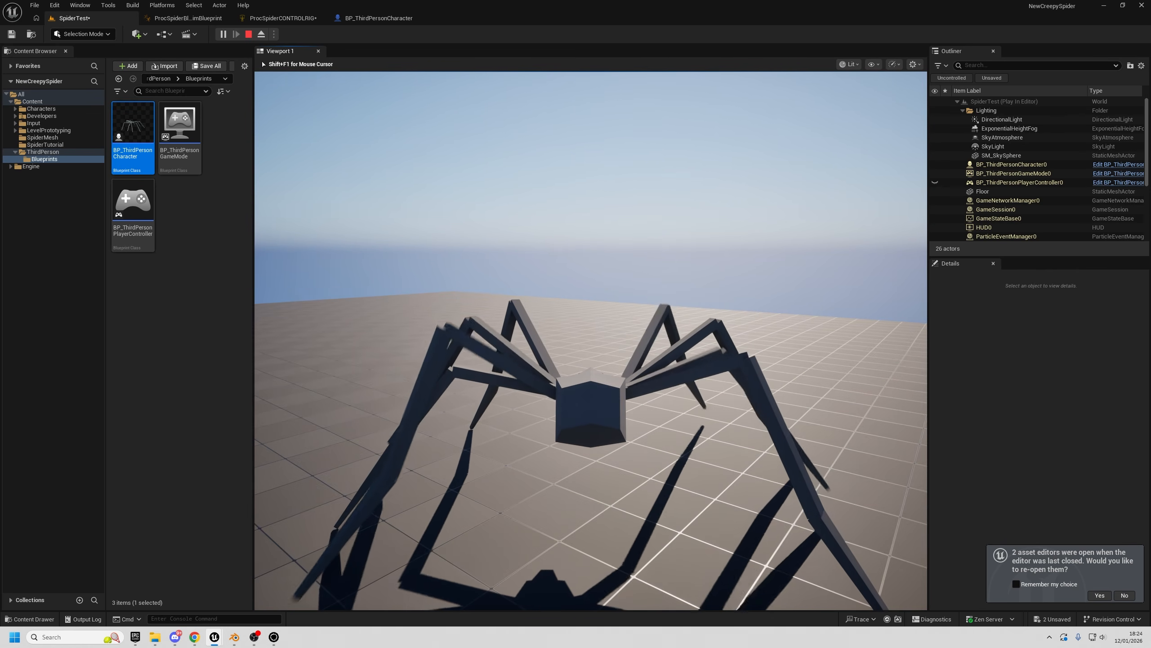
{"action": "key", "text": "Escape"}
- Set the Spring Interpolate node's Strength to 1.0 in PelvisMovement and run SpiderTest again
{"action": "left_click", "coordinate": [289, 20]}
{"action": "left_click", "coordinate": [624, 351]}
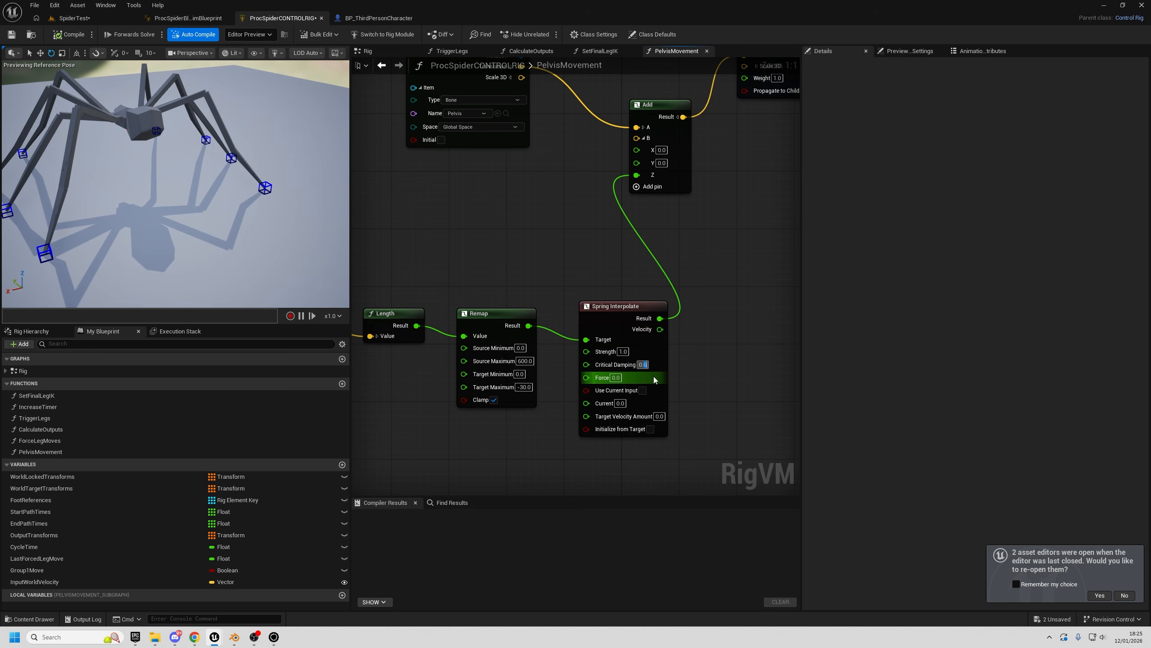
{"action": "left_click", "coordinate": [80, 18]}
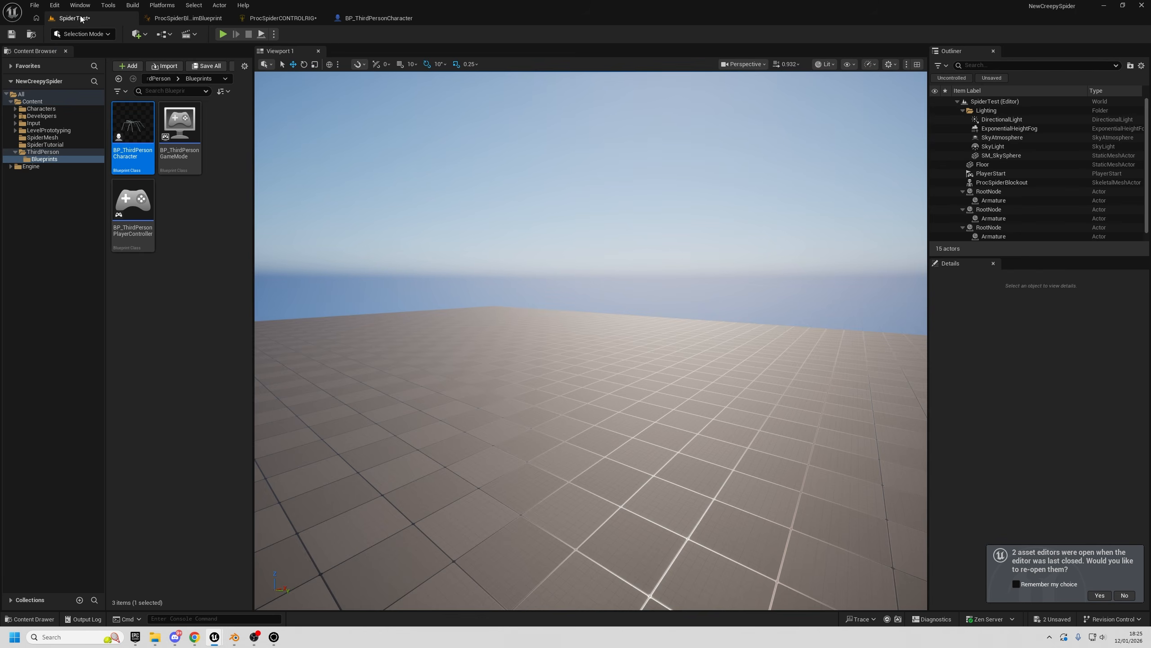
{"action": "left_click", "coordinate": [221, 34]}
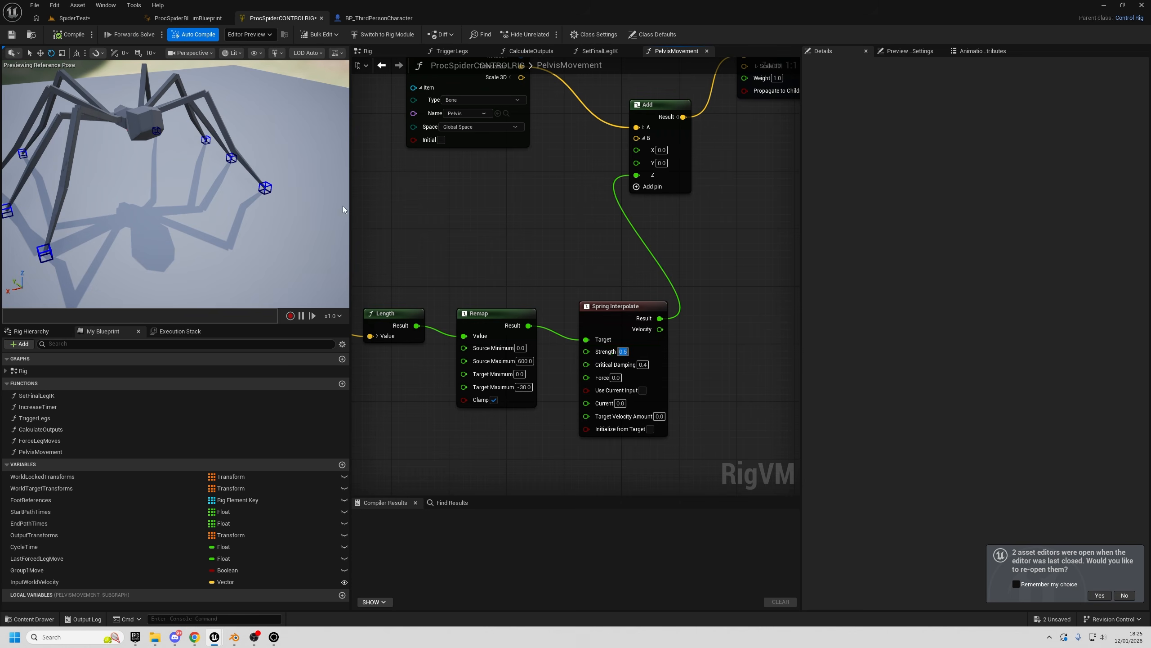
- Play-test SpiderTest with the spring at Strength 0.5 and Critical Damping 0.4
{"action": "left_click", "coordinate": [76, 19]}
{"action": "left_click", "coordinate": [222, 34]}
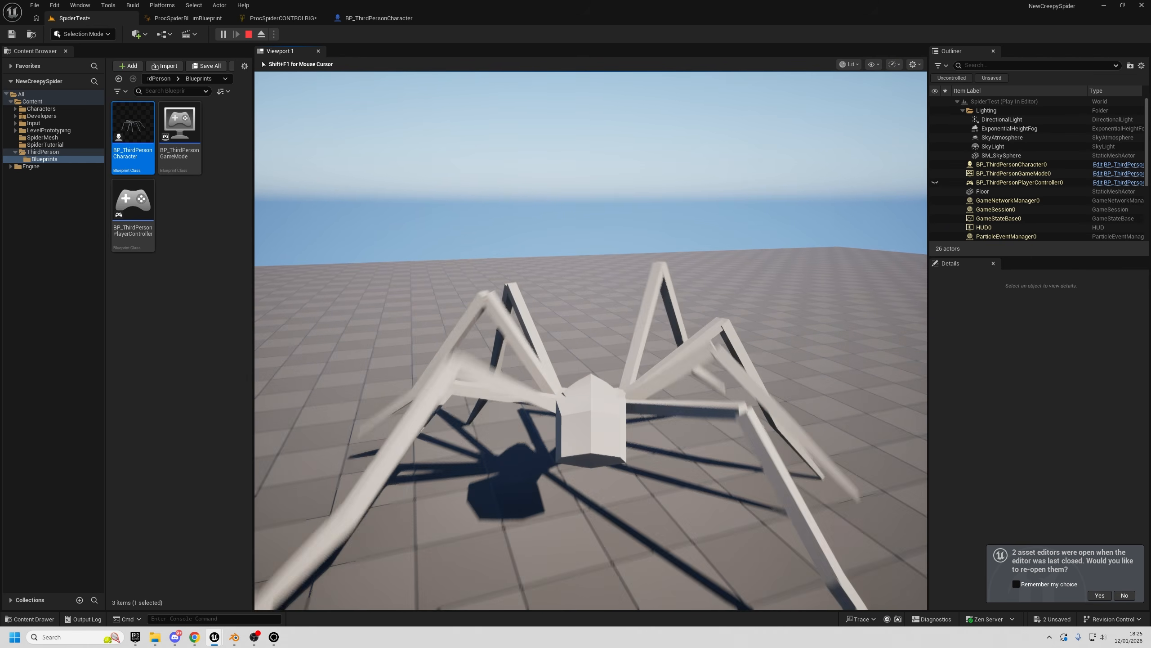
{"action": "key", "text": "Escape"}
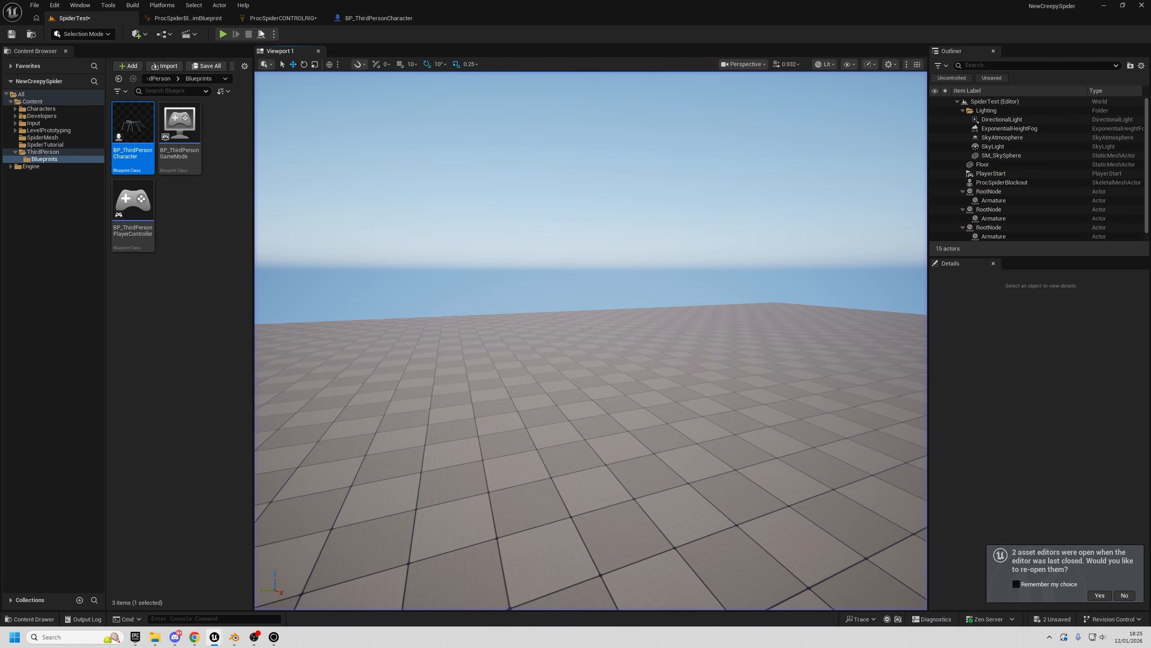
- Set the Remap node's Target Maximum to -15 and play-test SpiderTest, walking the spider around
{"action": "left_click", "coordinate": [283, 18]}
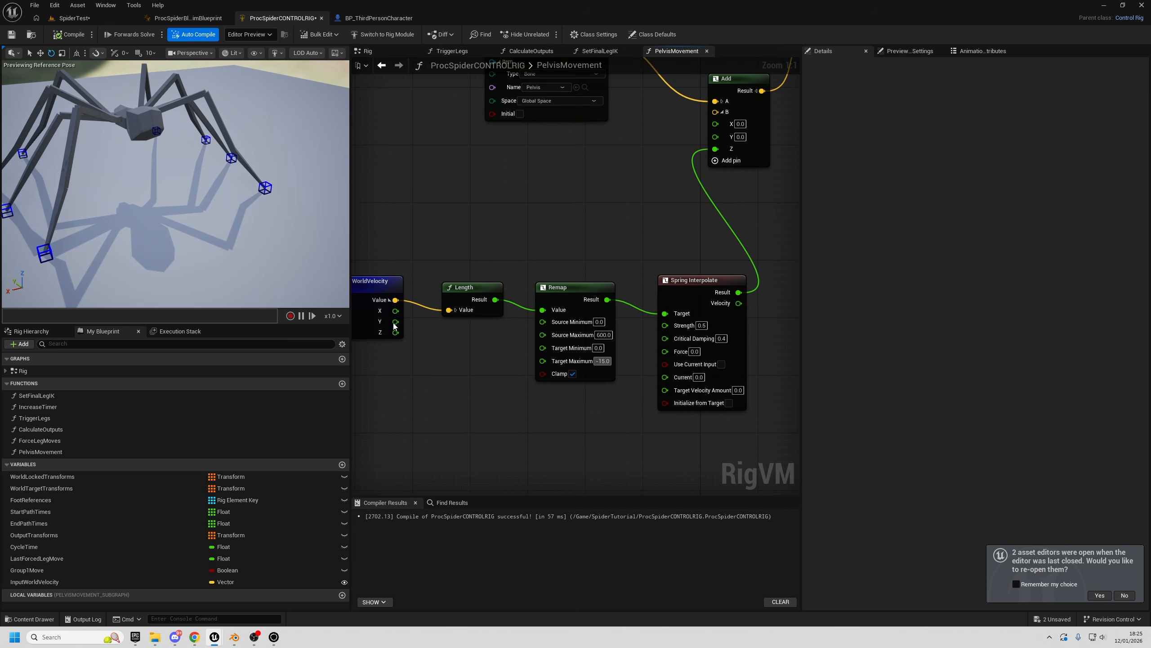
{"action": "left_click", "coordinate": [81, 18]}
{"action": "left_click", "coordinate": [225, 35]}
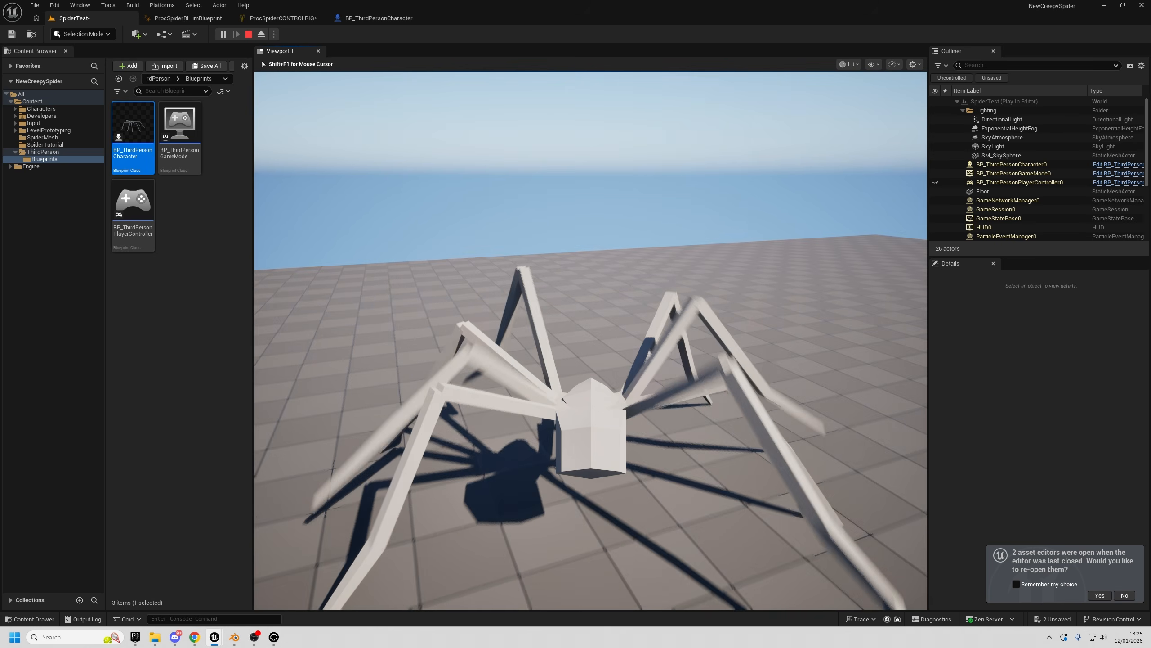
{"action": "key", "text": "w"}
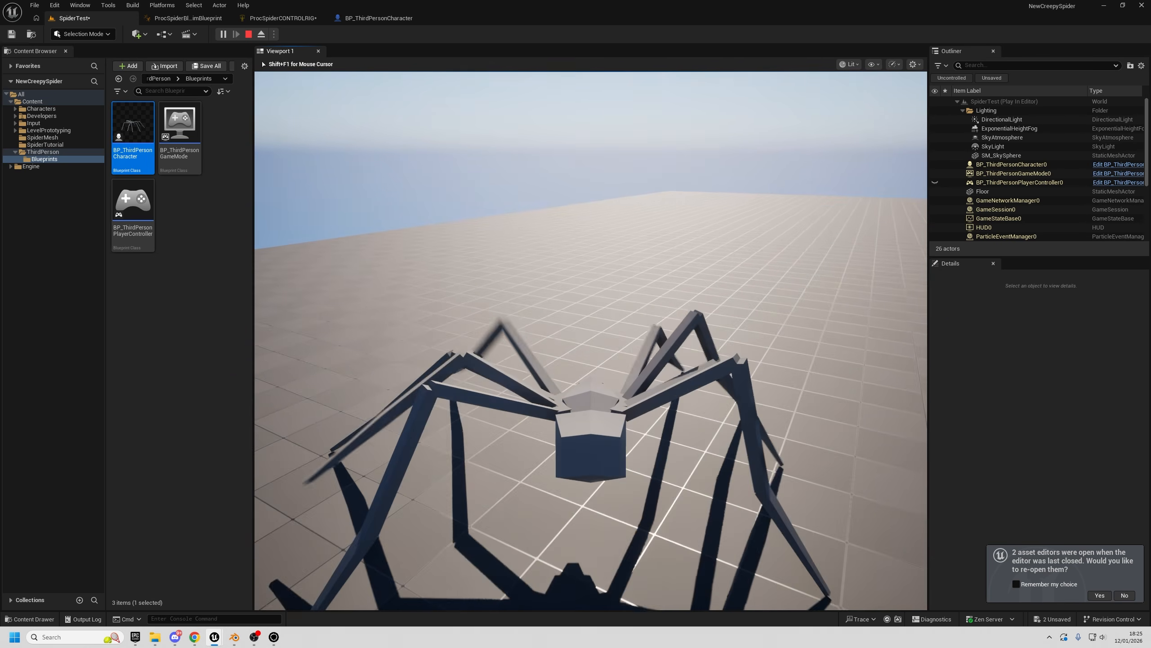
{"action": "key", "text": "Escape"}
- Set the Spring Interpolate node's Critical Damping to 0.1 and play-test the spider's body bounce in SpiderTest
{"action": "left_click", "coordinate": [276, 18]}
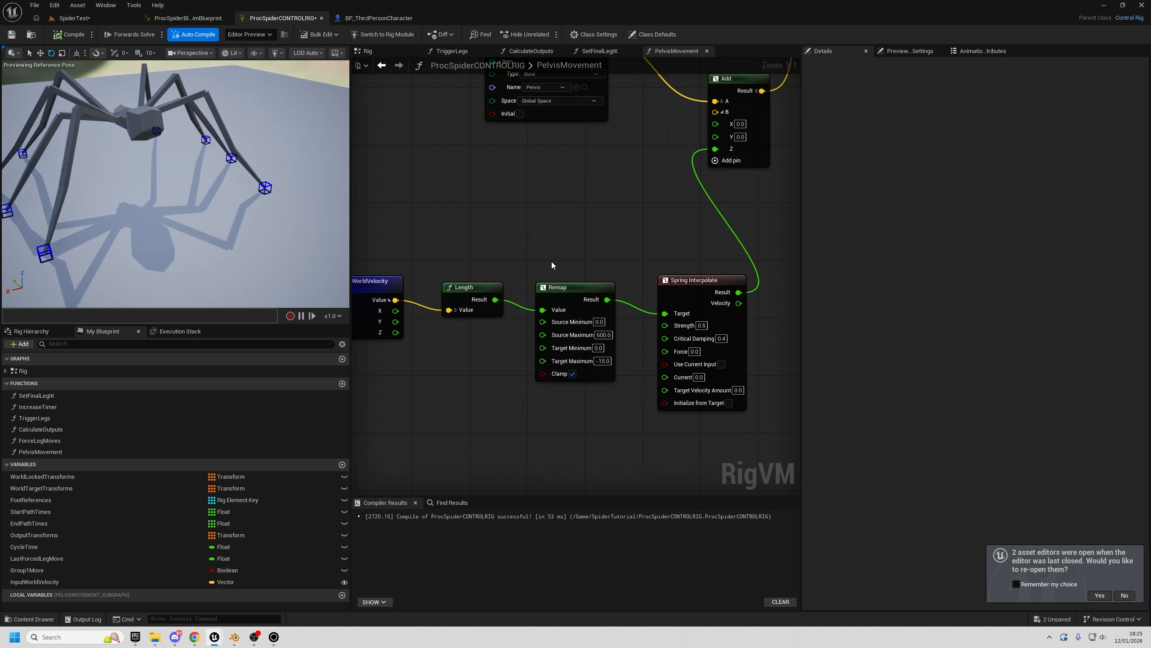
{"action": "left_click", "coordinate": [727, 337]}
{"action": "left_click", "coordinate": [72, 18]}
{"action": "left_click", "coordinate": [223, 34]}
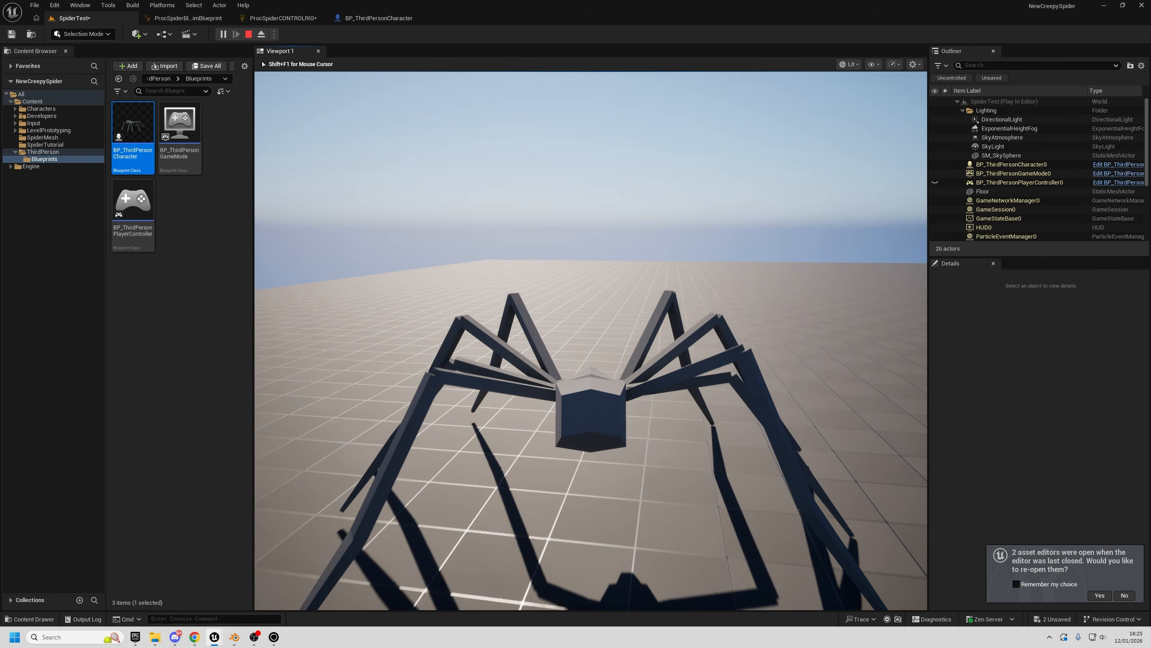
{"action": "key", "text": "w"}
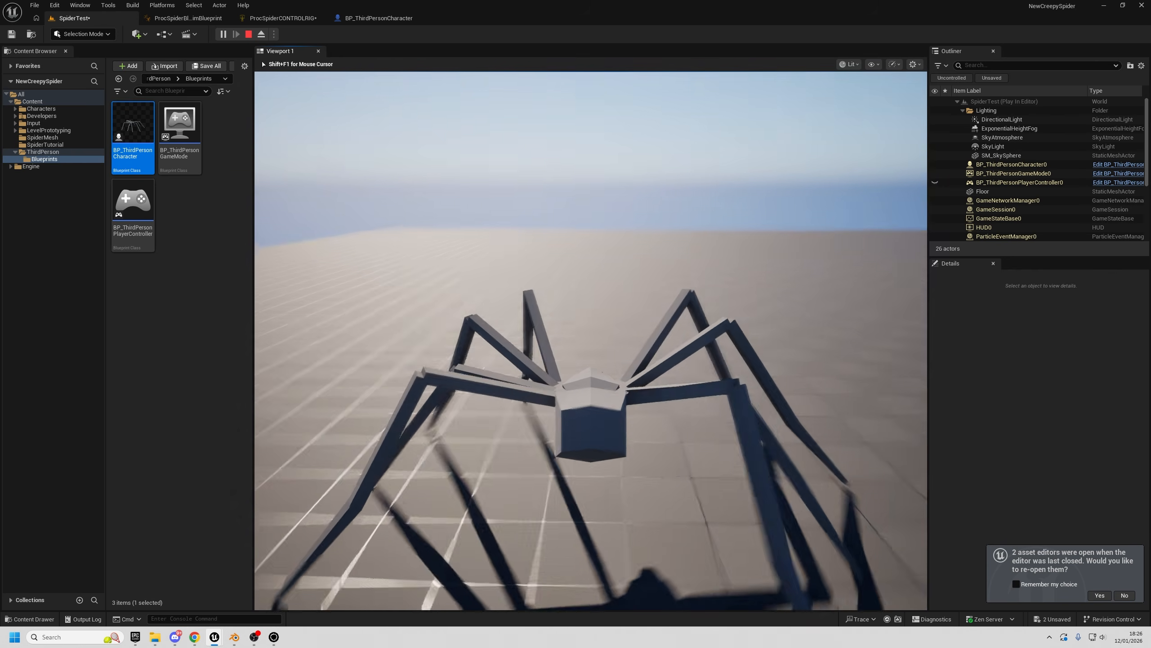
{"action": "key", "text": "Escape"}
- Set the Spring Interpolate node's Critical Damping to 0.2 in PelvisMovement
{"action": "left_click", "coordinate": [291, 23]}
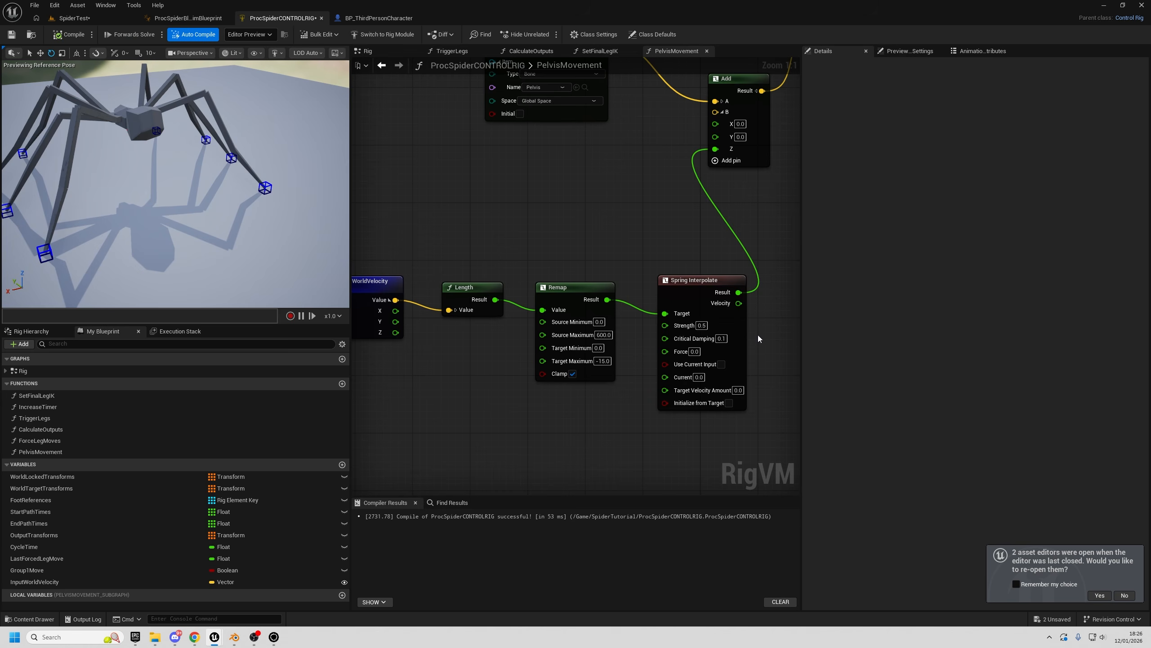
{"action": "left_click", "coordinate": [726, 338]}
{"action": "type", "text": "0.2"}
{"action": "key", "text": "Return"}
- Move the velocity chain, from Get InputWorldVelocity through Spring Interpolate, further down to leave space below Get Transform
{"action": "scroll", "coordinate": [608, 230], "scroll_direction": "down", "scroll_amount": 2}
{"action": "mouse_move", "coordinate": [634, 259]}
{"action": "right_mouse_down"}
{"action": "mouse_move", "coordinate": [614, 233]}
{"action": "mouse_move", "coordinate": [634, 254]}
{"action": "right_mouse_up"}
{"action": "left_click_drag", "start_coordinate": [383, 226], "coordinate": [723, 382]}
{"action": "right_click_drag", "start_coordinate": [581, 222], "coordinate": [598, 310]}
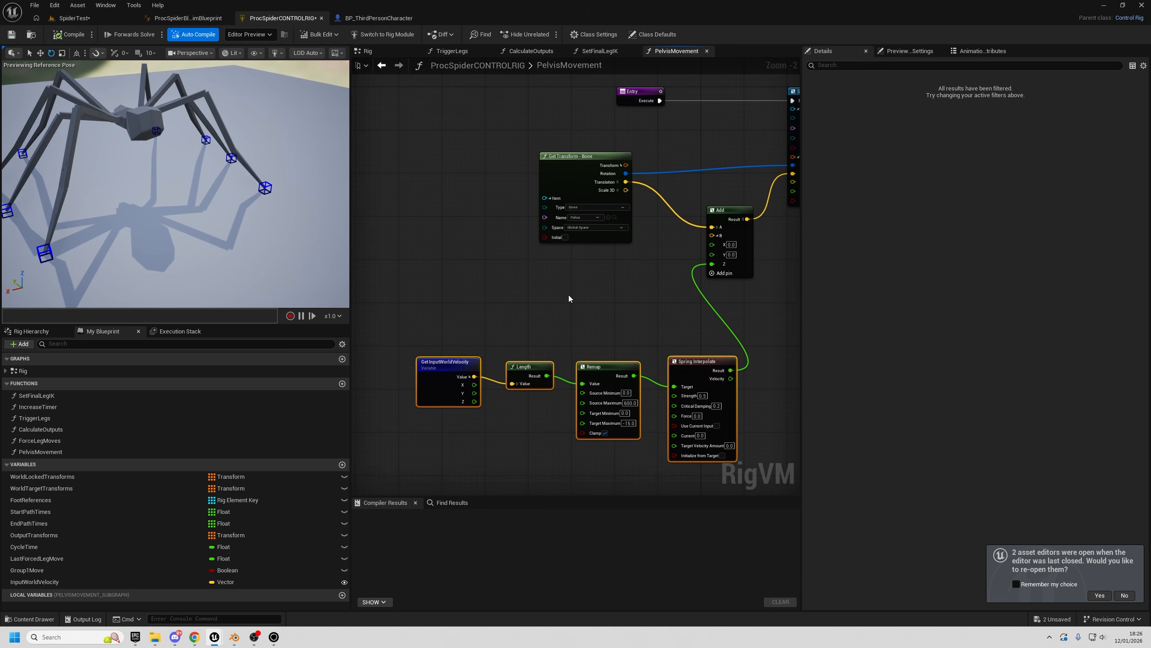
{"action": "left_click_drag", "start_coordinate": [696, 369], "coordinate": [691, 434]}
{"action": "right_click_drag", "start_coordinate": [574, 304], "coordinate": [544, 365]}
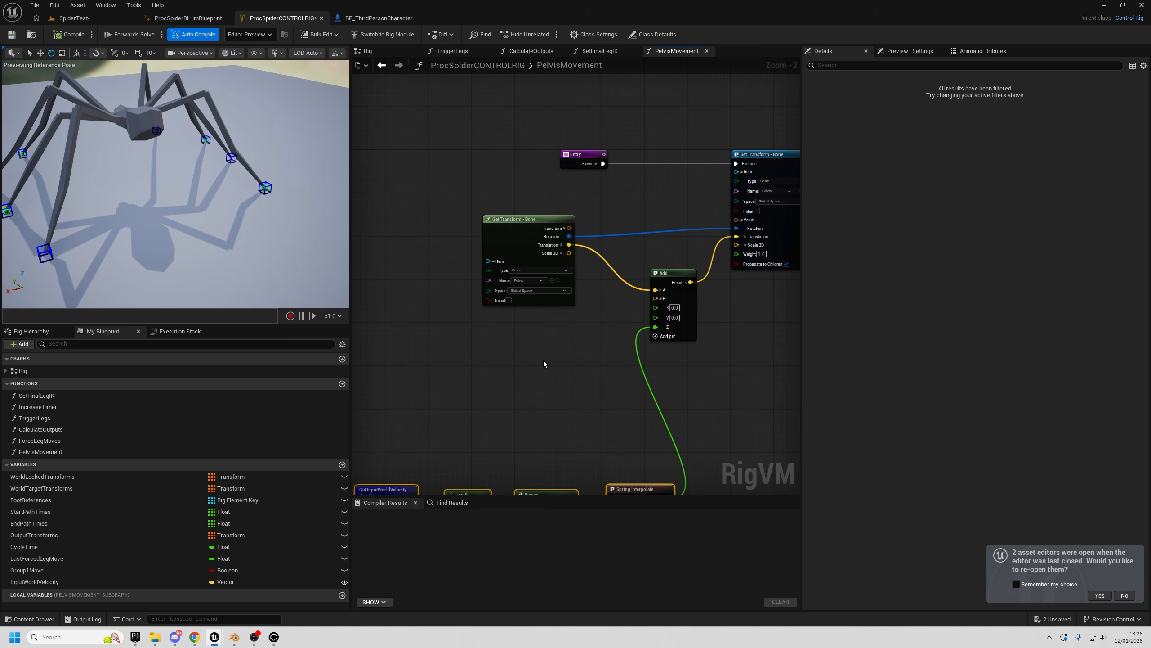
- Move the Get Transform - Bone node further away from the Add node to make room for rotation nodes
{"action": "left_click_drag", "start_coordinate": [511, 223], "coordinate": [383, 218]}
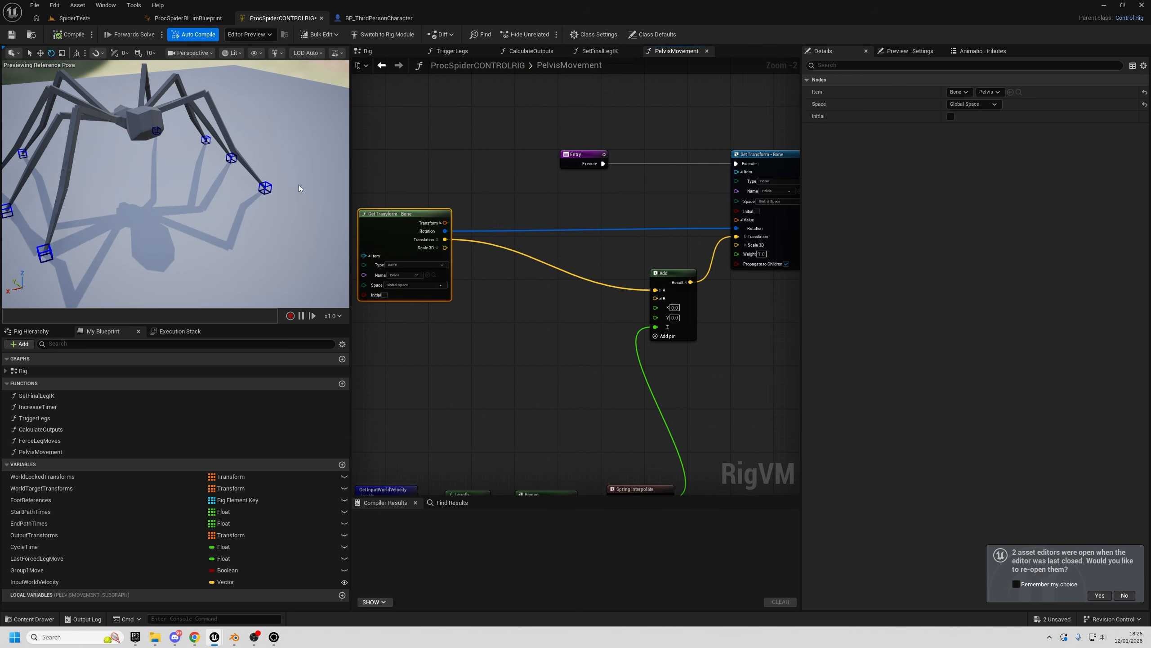
{"action": "left_click_drag", "start_coordinate": [164, 145], "coordinate": [195, 136], "text": "alt"}
{"action": "right_click_drag", "start_coordinate": [514, 334], "coordinate": [601, 269]}
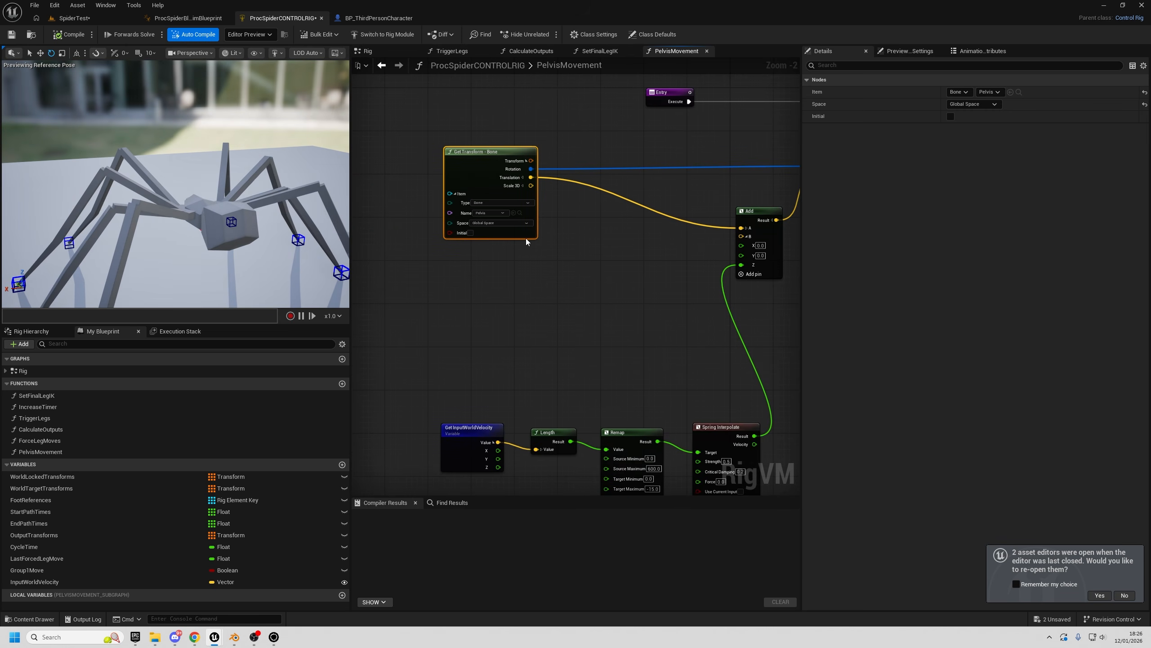
{"action": "right_click_drag", "start_coordinate": [530, 180], "coordinate": [471, 310]}
{"action": "left_click_drag", "start_coordinate": [471, 310], "coordinate": [447, 314]}
{"action": "left_click", "coordinate": [501, 265]}
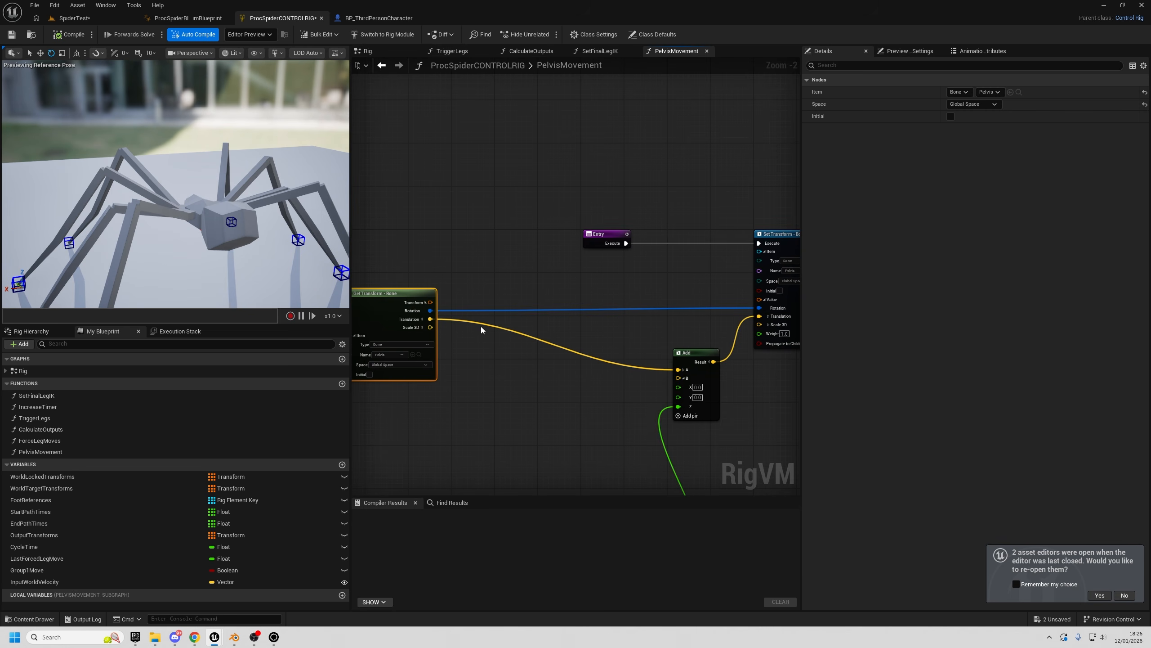
{"action": "right_click_drag", "start_coordinate": [495, 425], "coordinate": [538, 408]}
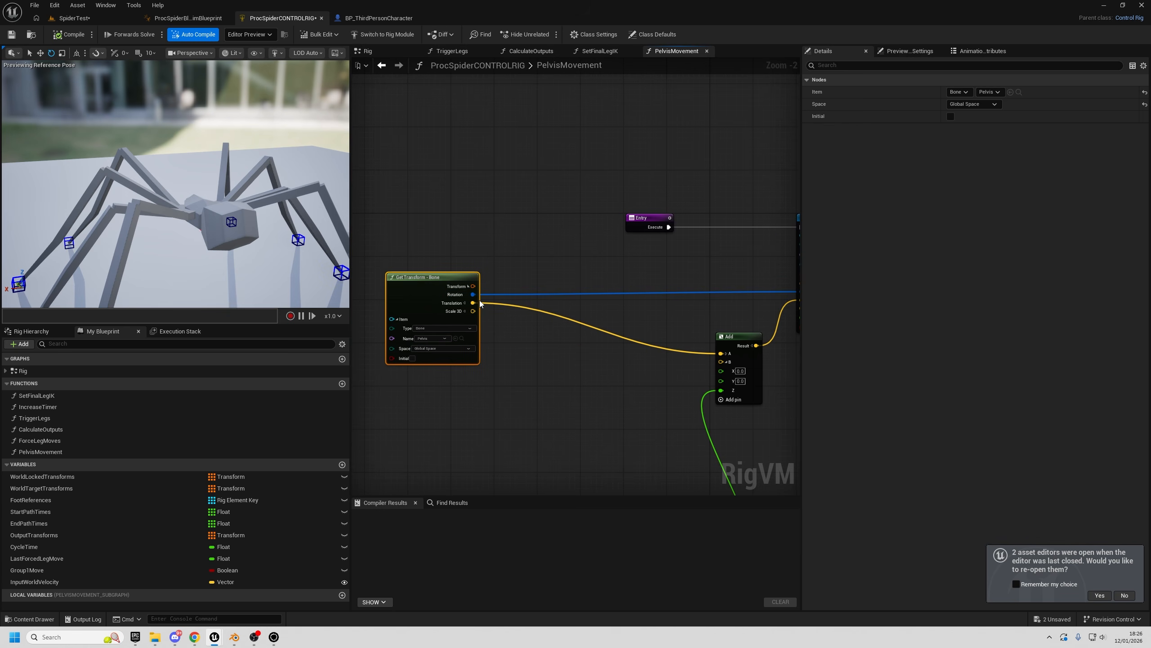
- Add a To Euler (Quaternion) node from Get Transform's Rotation and arrange it beneath the Get Transform node
{"action": "left_click_drag", "start_coordinate": [473, 294], "coordinate": [549, 328]}
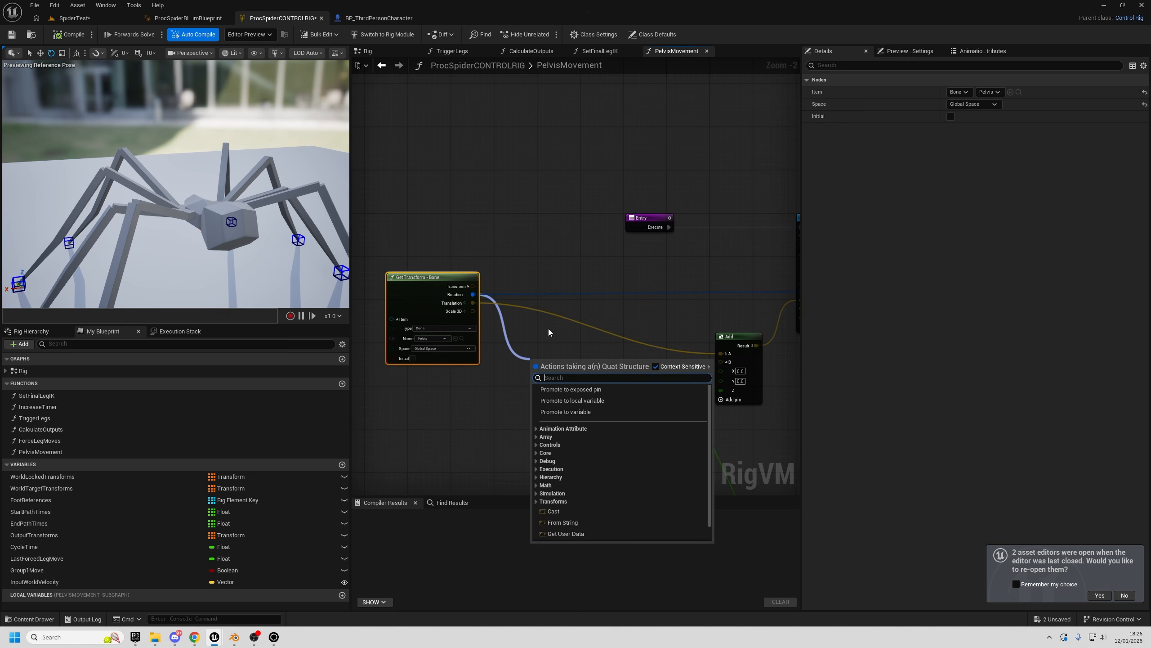
{"action": "type", "text": "to euler"}
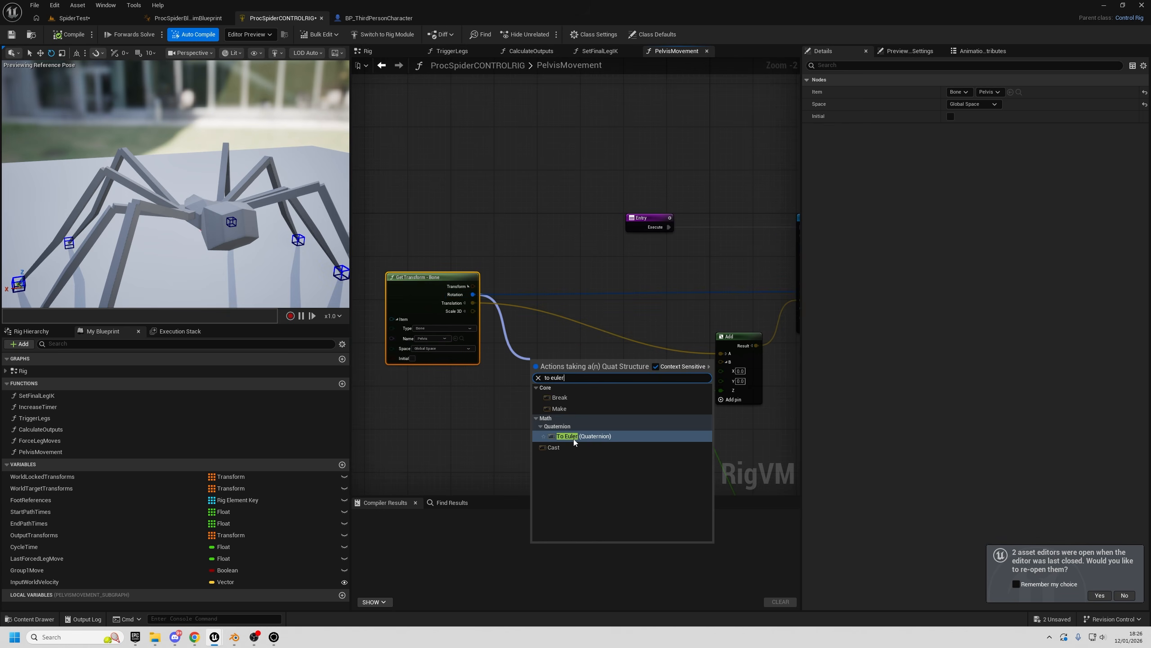
{"action": "left_click", "coordinate": [574, 438]}
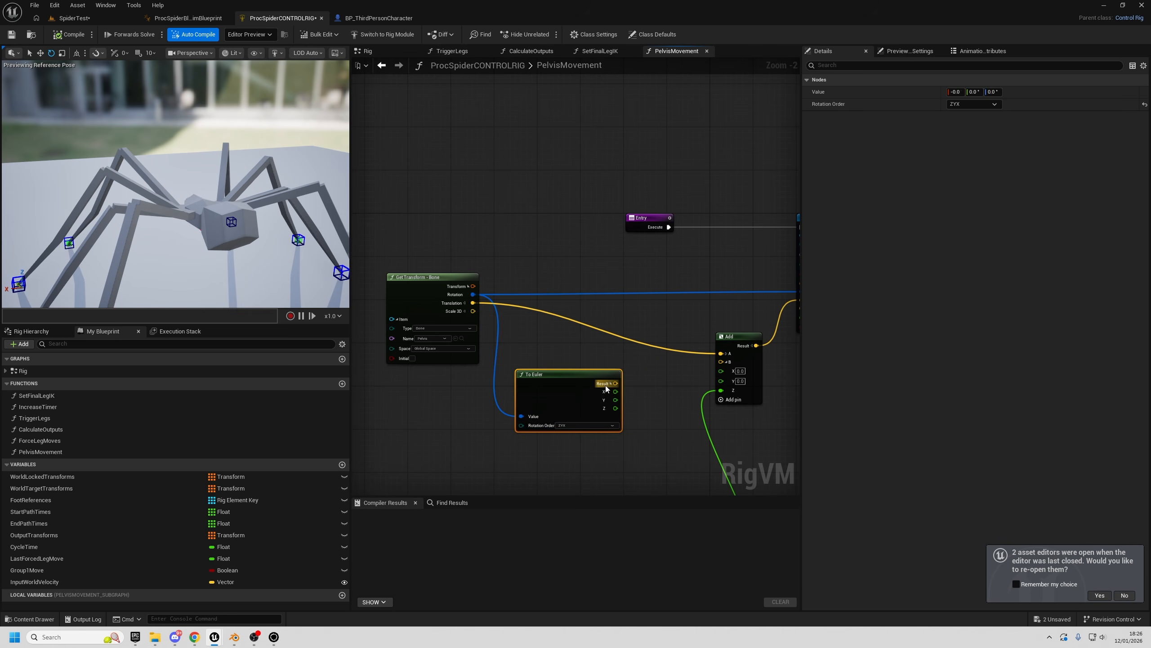
{"action": "left_click_drag", "start_coordinate": [576, 378], "coordinate": [527, 406]}
{"action": "right_click_drag", "start_coordinate": [493, 354], "coordinate": [632, 329]}
{"action": "left_click_drag", "start_coordinate": [577, 269], "coordinate": [512, 259]}
{"action": "left_click_drag", "start_coordinate": [672, 384], "coordinate": [541, 378]}
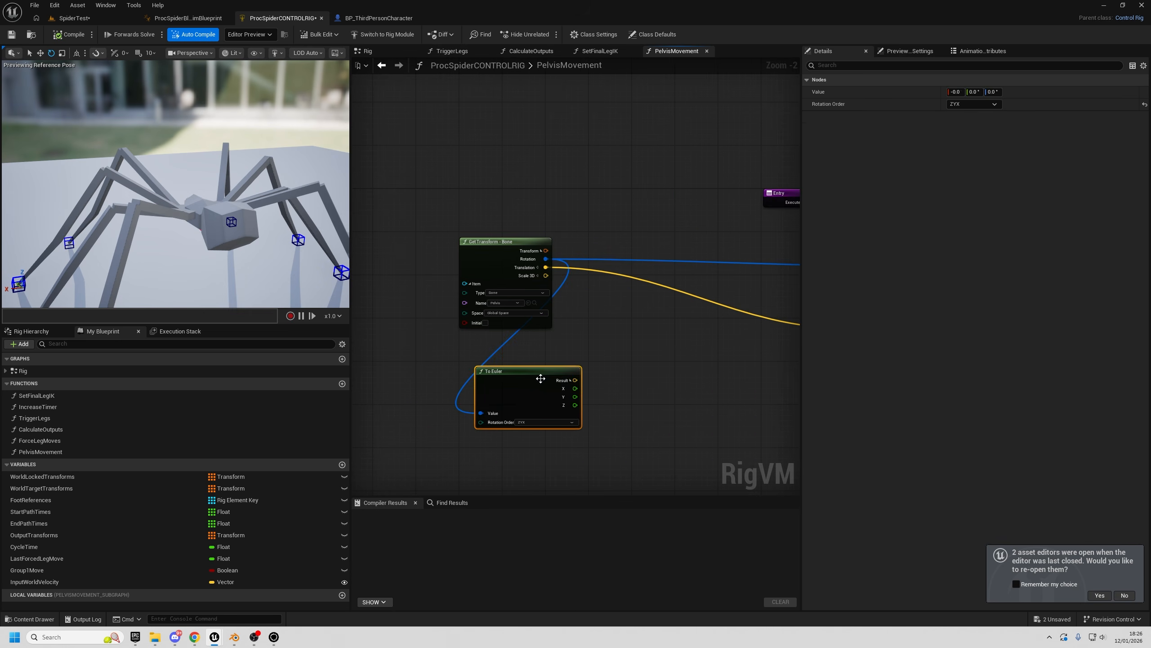
- Add a From Euler (Quaternion) node feeding the Rotation input of the pelvis Set Transform - Bone node
{"action": "right_click_drag", "start_coordinate": [657, 385], "coordinate": [505, 390]}
{"action": "right_click_drag", "start_coordinate": [787, 272], "coordinate": [692, 268]}
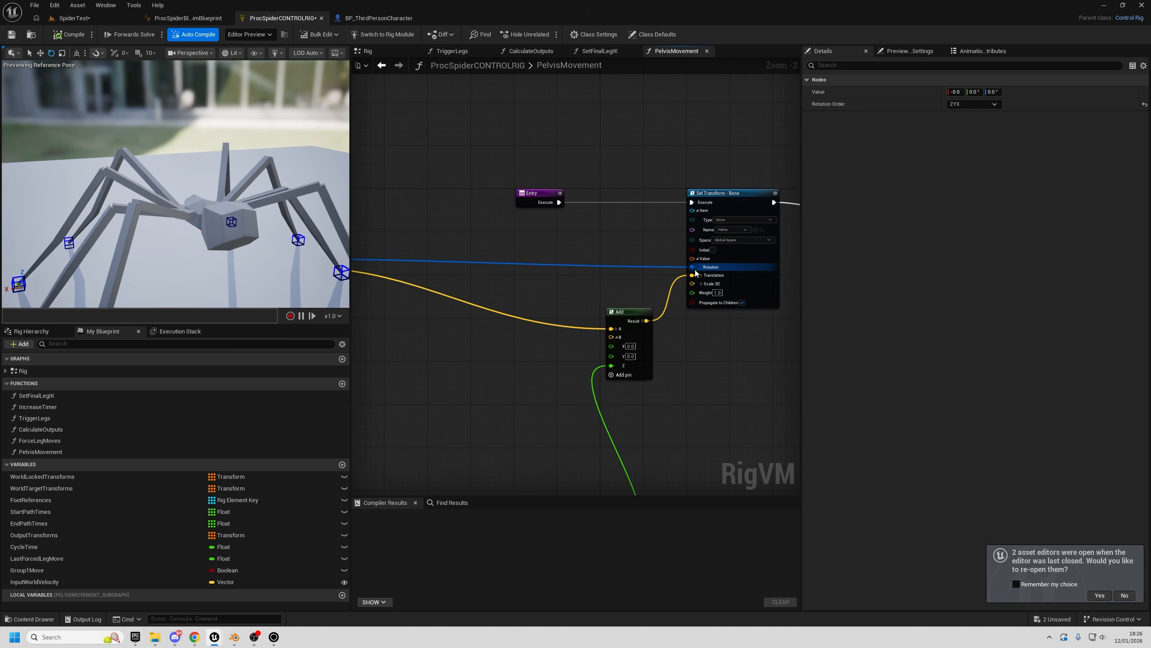
{"action": "left_click", "coordinate": [721, 199]}
{"action": "left_click_drag", "start_coordinate": [692, 267], "coordinate": [459, 350]}
{"action": "type", "text": "from eule"}
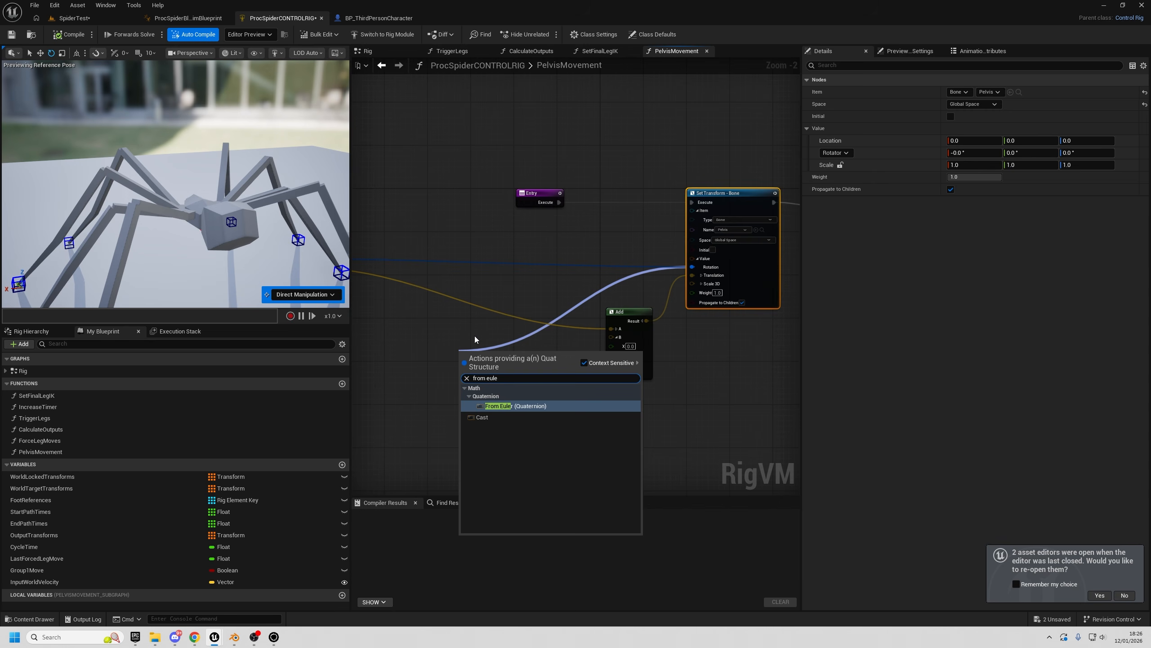
{"action": "key", "text": "Return"}
- Connect To Euler's X, Y and Z outputs to From Euler's matching inputs, compile the rig and inspect the spider preview
{"action": "right_click_drag", "start_coordinate": [462, 341], "coordinate": [685, 335]}
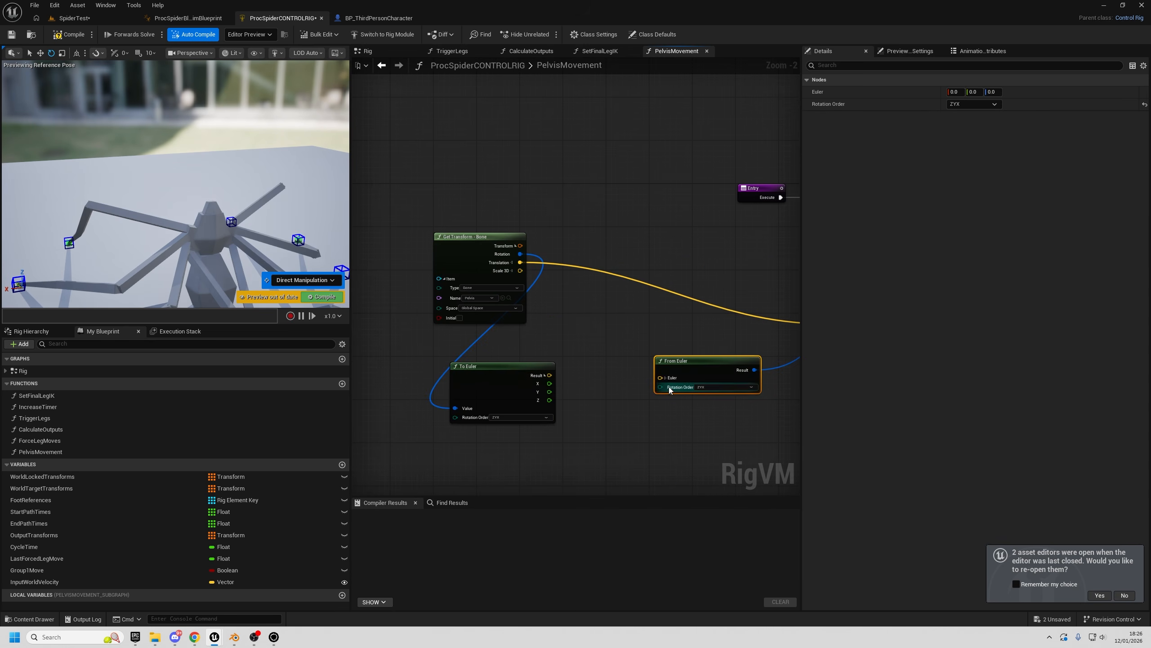
{"action": "left_click", "coordinate": [665, 377]}
{"action": "left_click_drag", "start_coordinate": [548, 363], "coordinate": [658, 376]}
{"action": "left_click_drag", "start_coordinate": [547, 380], "coordinate": [659, 384]}
{"action": "left_click", "coordinate": [69, 35]}
{"action": "right_click_drag", "start_coordinate": [176, 183], "coordinate": [194, 227]}
{"action": "right_click_drag", "start_coordinate": [221, 146], "coordinate": [150, 126]}
{"action": "mouse_move", "coordinate": [176, 183]}
{"action": "right_mouse_down"}
{"action": "mouse_move", "coordinate": [186, 218]}
{"action": "mouse_move", "coordinate": [199, 168]}
{"action": "mouse_move", "coordinate": [172, 154]}
{"action": "mouse_move", "coordinate": [159, 168]}
{"action": "mouse_move", "coordinate": [195, 193]}
{"action": "right_mouse_up"}
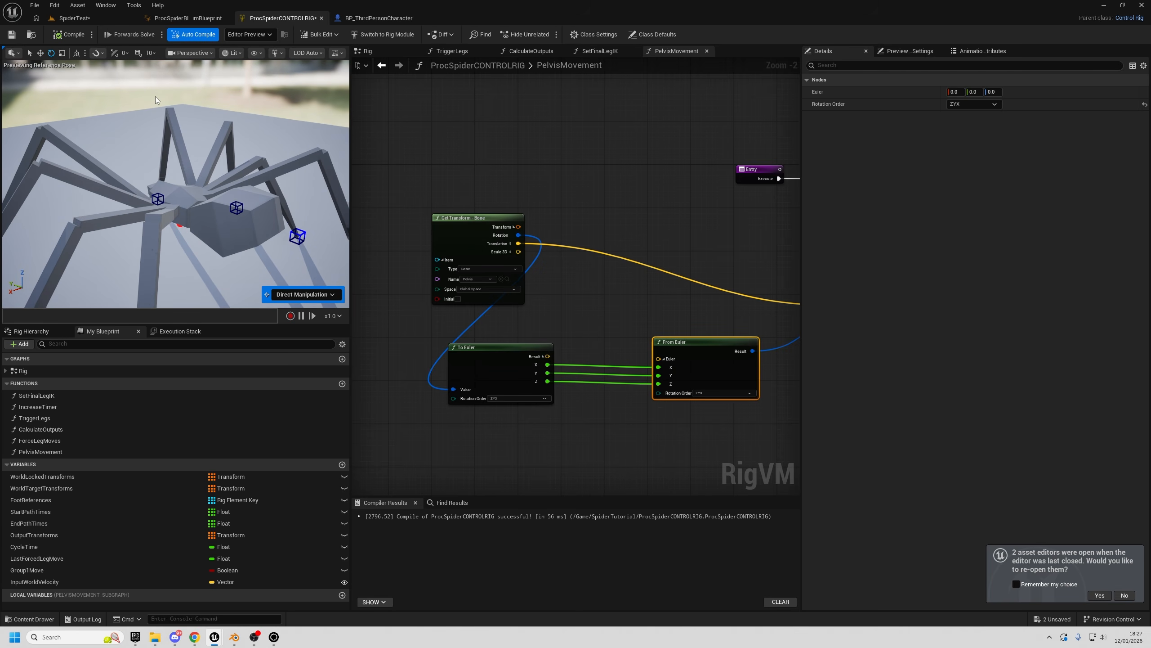
- Try unlinking From Euler's X input and entering X values of 50, 20 and 500 to test the pelvis rotation axis
{"action": "left_click", "coordinate": [660, 366], "text": "alt"}
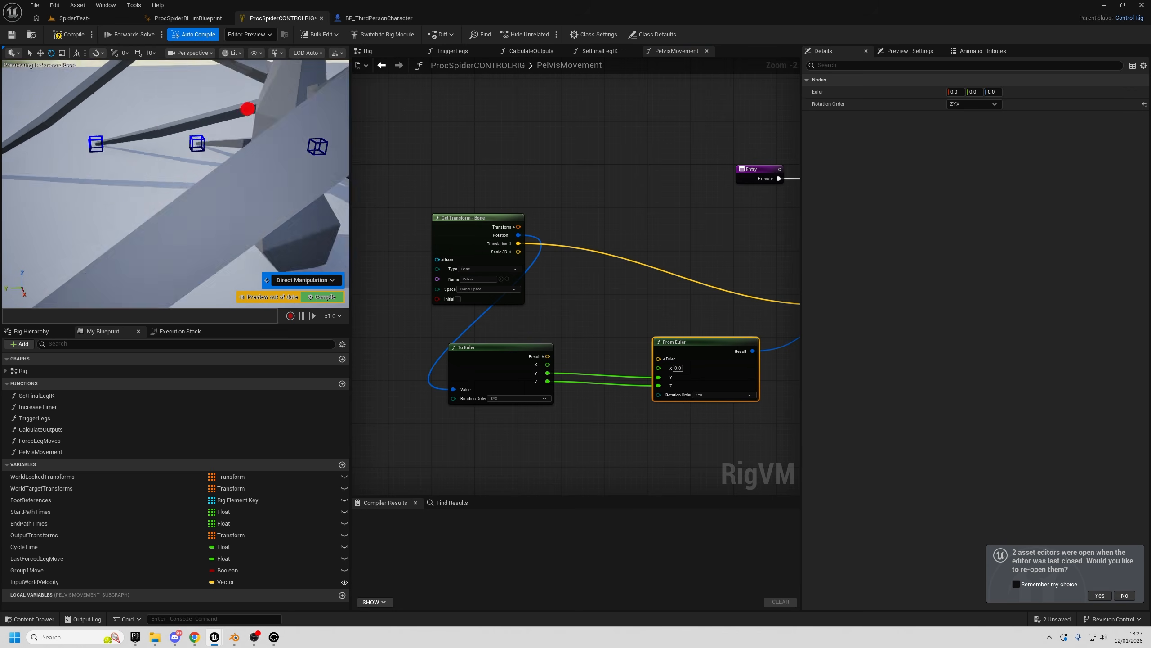
{"action": "left_click", "coordinate": [678, 368]}
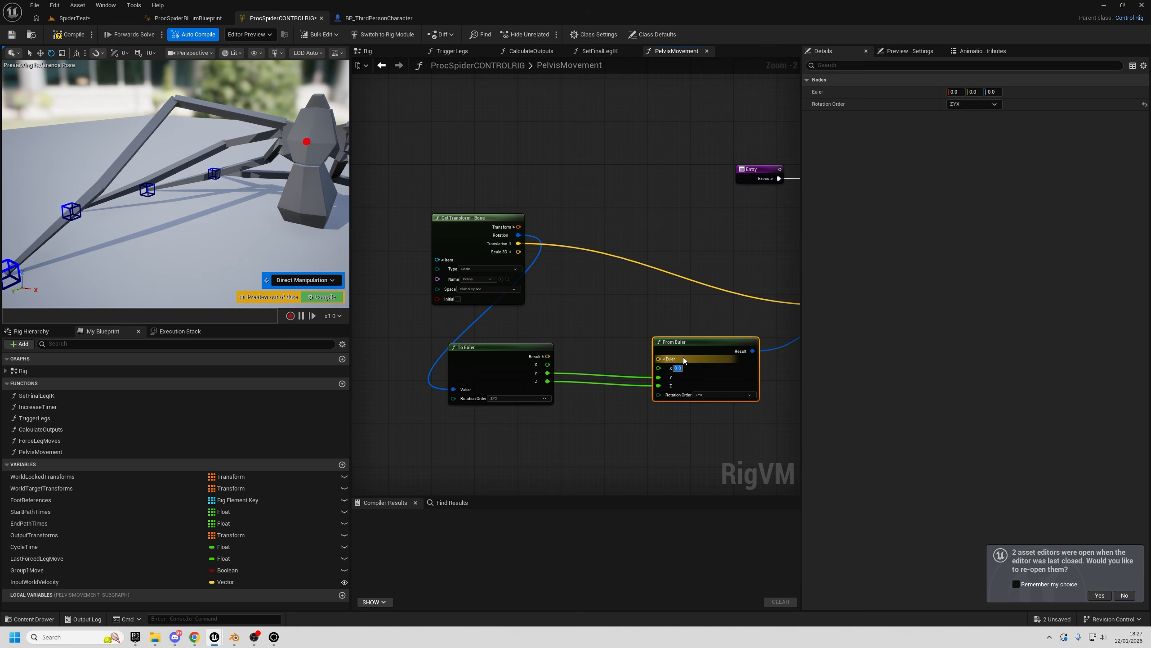
{"action": "type", "text": "50"}
{"action": "key", "text": "Return"}
{"action": "type", "text": "20"}
{"action": "key", "text": "Return"}
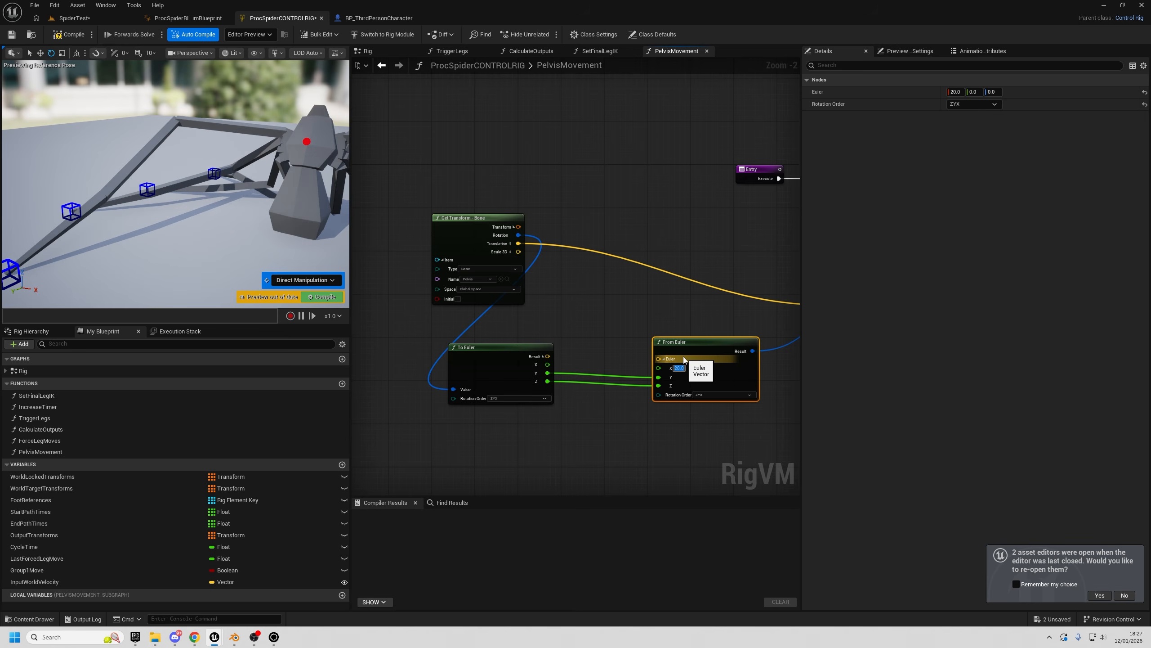
{"action": "type", "text": "500"}
{"action": "key", "text": "Return"}
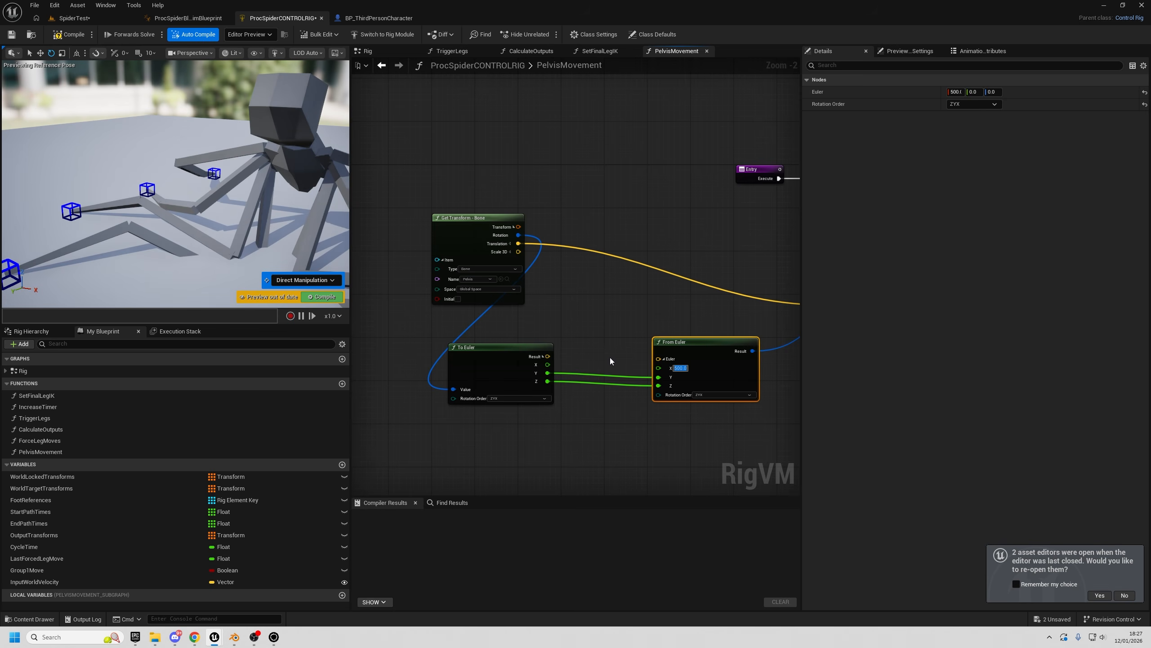
{"action": "left_click", "coordinate": [590, 363]}
- Insert an Add node between To Euler's X output and From Euler's X input, and place it below the connecting wires
{"action": "left_click_drag", "start_coordinate": [528, 349], "coordinate": [660, 367]}
{"action": "type", "text": "+"}
{"action": "left_click", "coordinate": [574, 403]}
{"action": "left_click_drag", "start_coordinate": [571, 359], "coordinate": [581, 421]}
{"action": "right_click_drag", "start_coordinate": [632, 448], "coordinate": [653, 416]}
- Try a B value of -20 on the rotation Add node and examine the pelvis tilt in the preview from several angles
{"action": "left_click_drag", "start_coordinate": [218, 176], "coordinate": [124, 225], "text": "alt"}
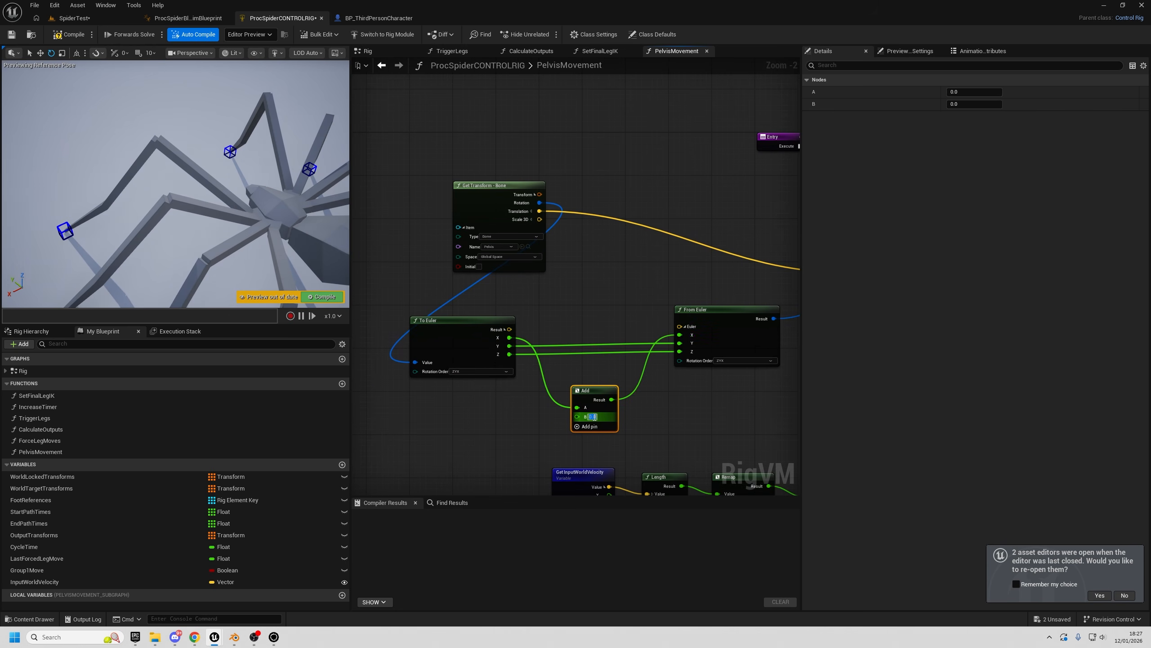
{"action": "key", "text": "Return"}
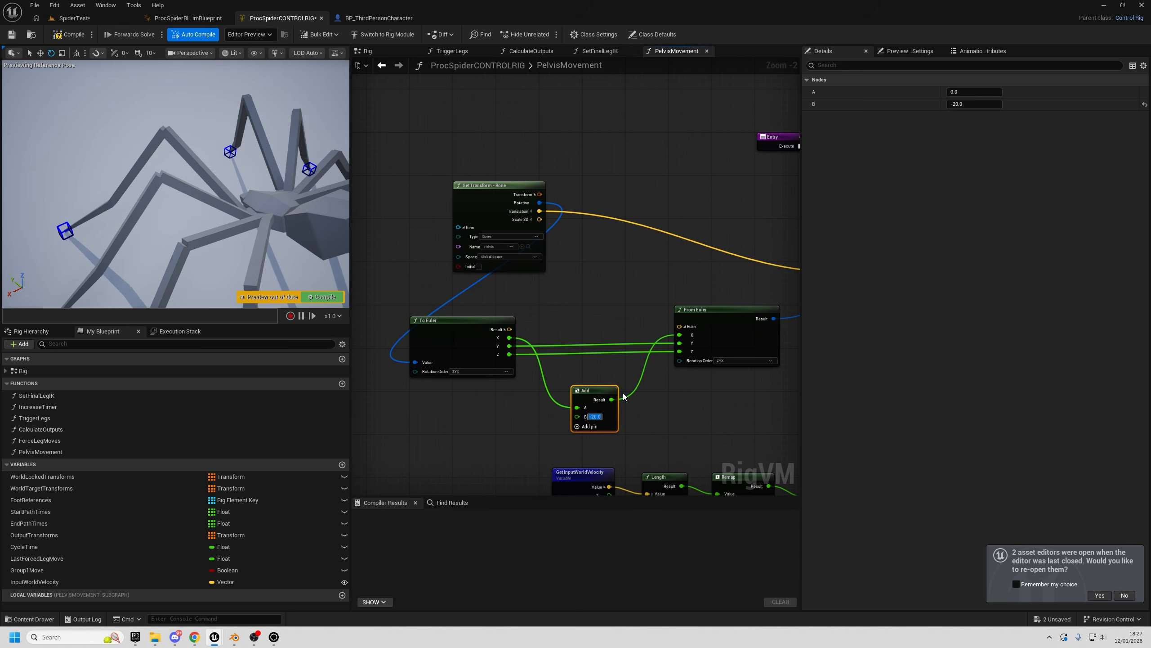
{"action": "left_click_drag", "start_coordinate": [322, 168], "coordinate": [444, 109], "text": "alt"}
{"action": "left_click_drag", "start_coordinate": [172, 178], "coordinate": [99, 211], "text": "alt"}
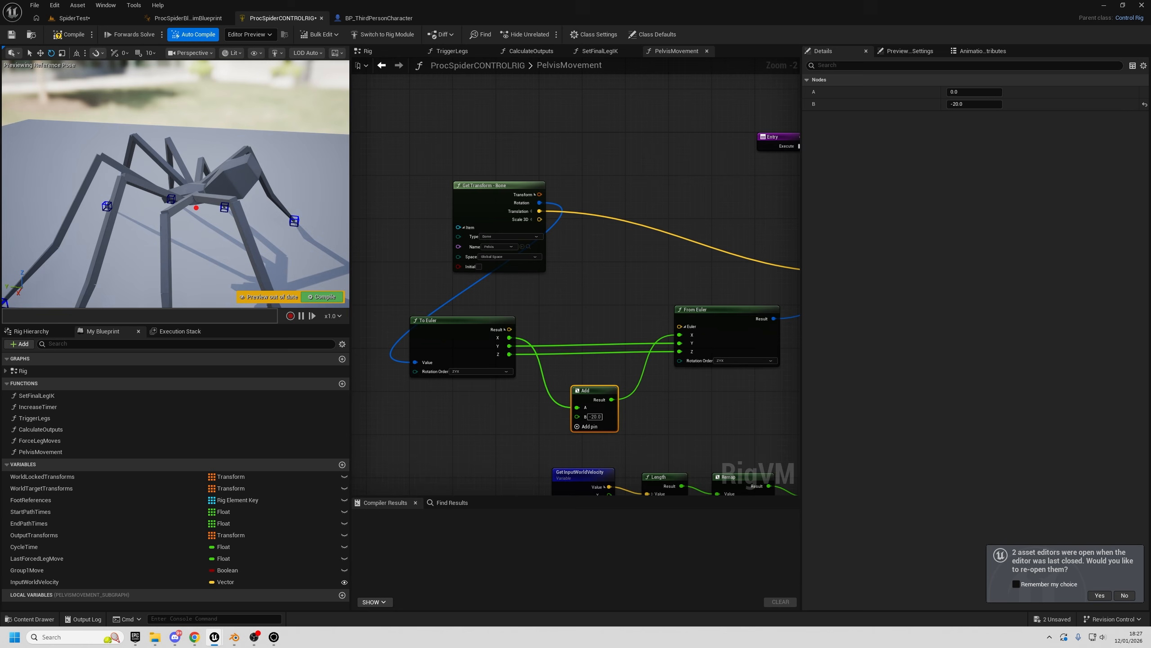
{"action": "right_click_drag", "start_coordinate": [173, 178], "coordinate": [190, 178], "text": "alt"}
{"action": "right_click_drag", "start_coordinate": [230, 223], "coordinate": [268, 200], "text": "alt"}
{"action": "left_click_drag", "start_coordinate": [230, 223], "coordinate": [214, 255], "text": "alt"}
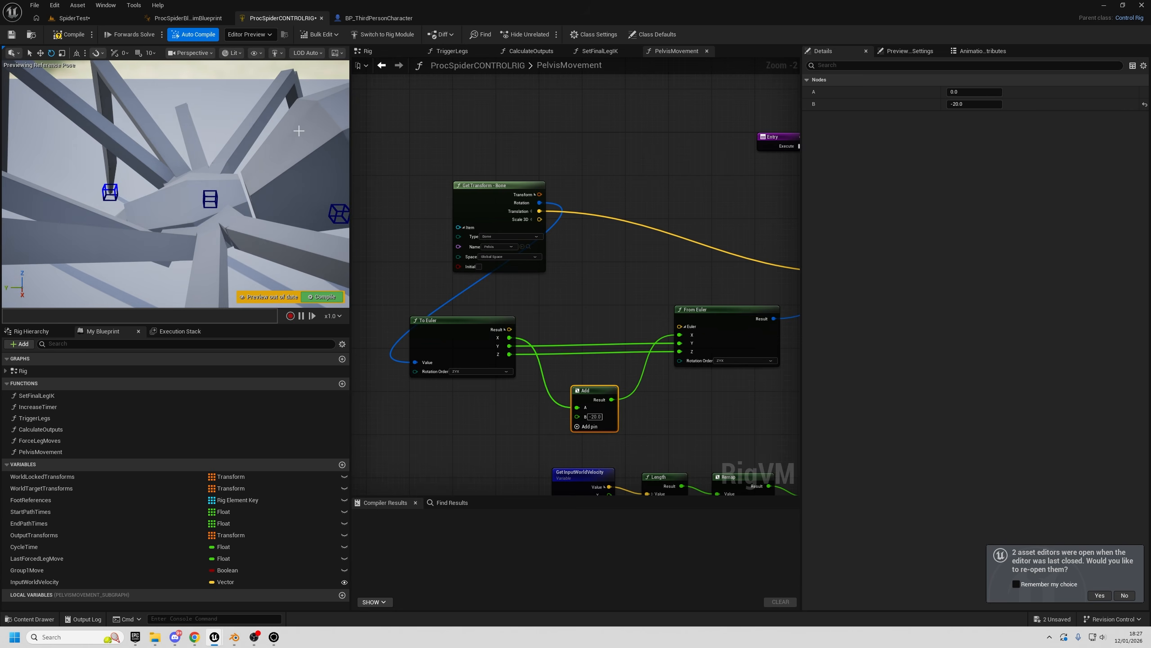
- Move the velocity chain from Get InputWorldVelocity through Spring Interpolate lower to clear space under the rotation Add node
{"action": "scroll", "coordinate": [605, 389], "scroll_direction": "down", "scroll_amount": 2}
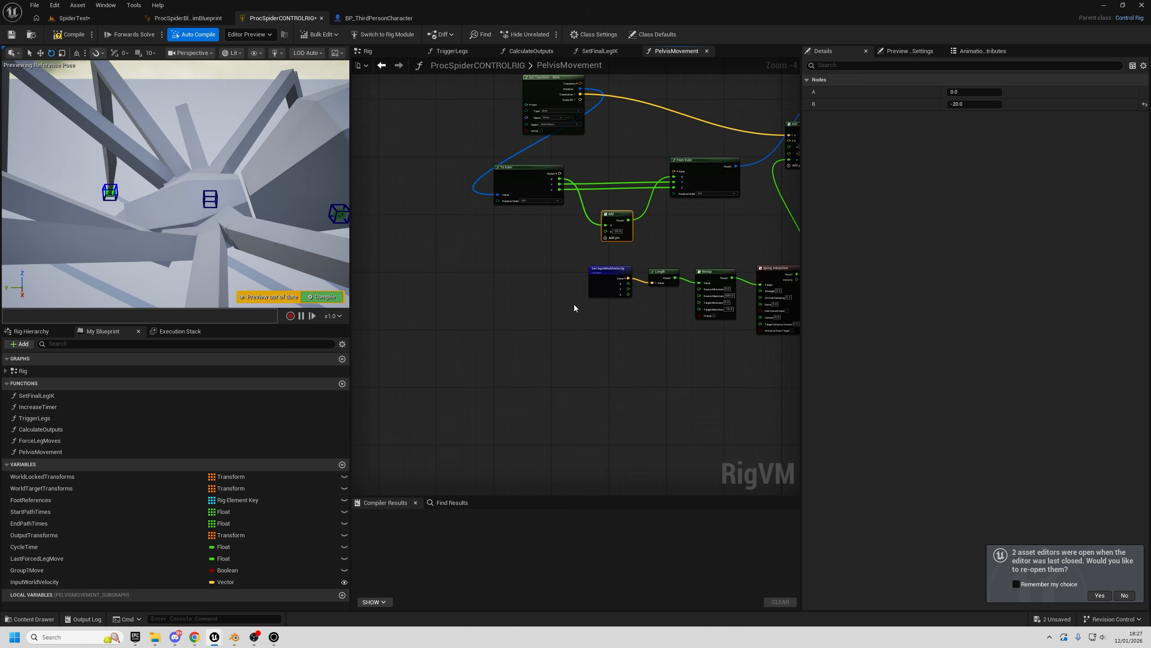
{"action": "left_click_drag", "start_coordinate": [575, 309], "coordinate": [602, 322]}
{"action": "scroll", "coordinate": [609, 283], "scroll_direction": "up", "scroll_amount": 2}
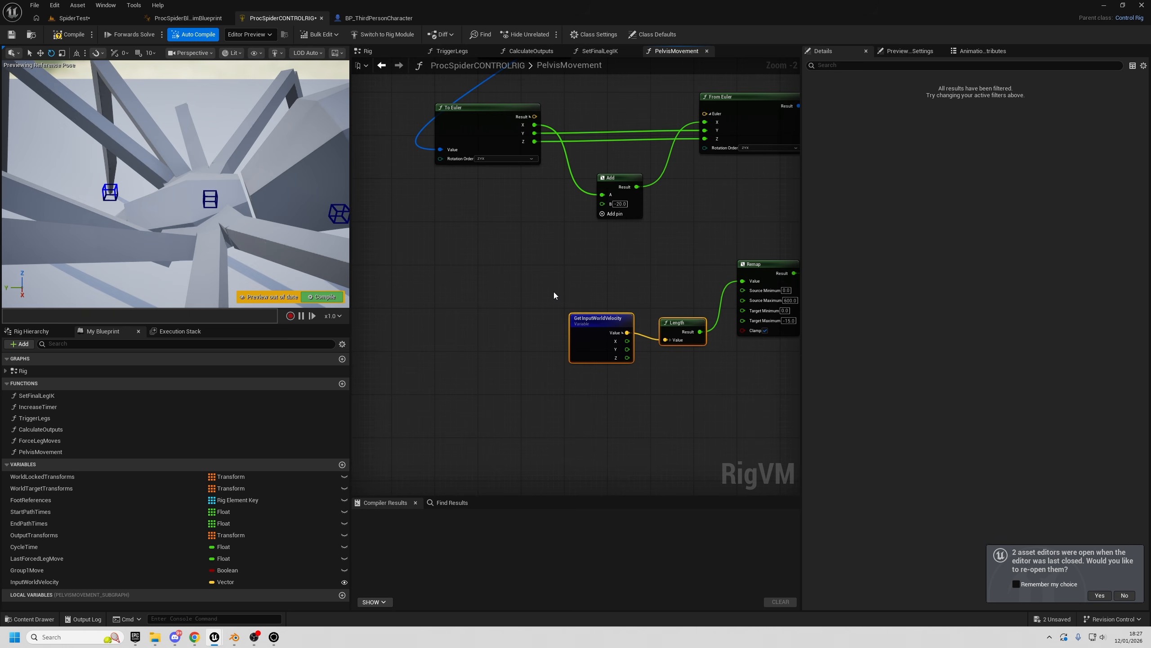
{"action": "right_click_drag", "start_coordinate": [554, 295], "coordinate": [482, 303]}
{"action": "left_click_drag", "start_coordinate": [695, 420], "coordinate": [697, 419]}
{"action": "right_click_drag", "start_coordinate": [794, 267], "coordinate": [634, 265]}
{"action": "left_click", "coordinate": [575, 246]}
{"action": "right_click_drag", "start_coordinate": [575, 246], "coordinate": [725, 238]}
{"action": "left_click_drag", "start_coordinate": [455, 293], "coordinate": [798, 455]}
{"action": "right_click_drag", "start_coordinate": [507, 248], "coordinate": [601, 254]}
{"action": "left_click_drag", "start_coordinate": [746, 285], "coordinate": [719, 397]}
- Paste a copy of the velocity chain below To Euler and connect its Spring Interpolate Result to the rotation Add node's B
{"action": "right_click_drag", "start_coordinate": [494, 298], "coordinate": [574, 352]}
{"action": "key", "text": "ctrl+v"}
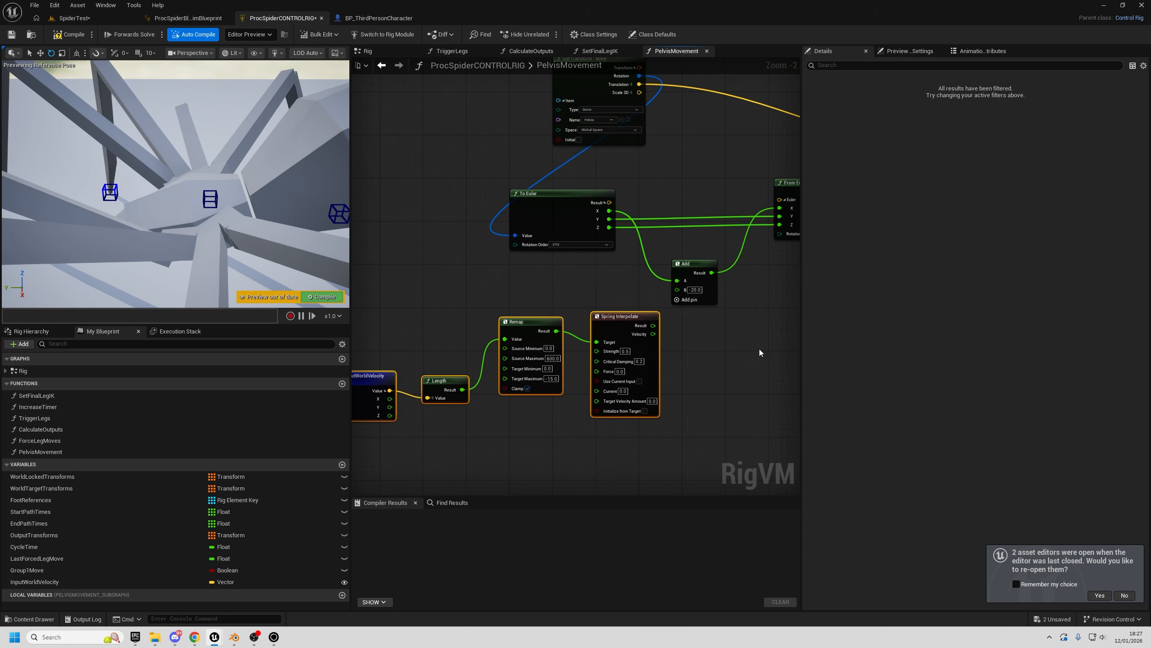
{"action": "left_click", "coordinate": [761, 353]}
{"action": "right_click_drag", "start_coordinate": [650, 313], "coordinate": [663, 340]}
{"action": "left_click_drag", "start_coordinate": [666, 353], "coordinate": [694, 319]}
- Set the copied Remap node's Target Maximum to -20 and the copied Spring Interpolate node's Strength to 0.67
{"action": "right_click_drag", "start_coordinate": [557, 422], "coordinate": [614, 411]}
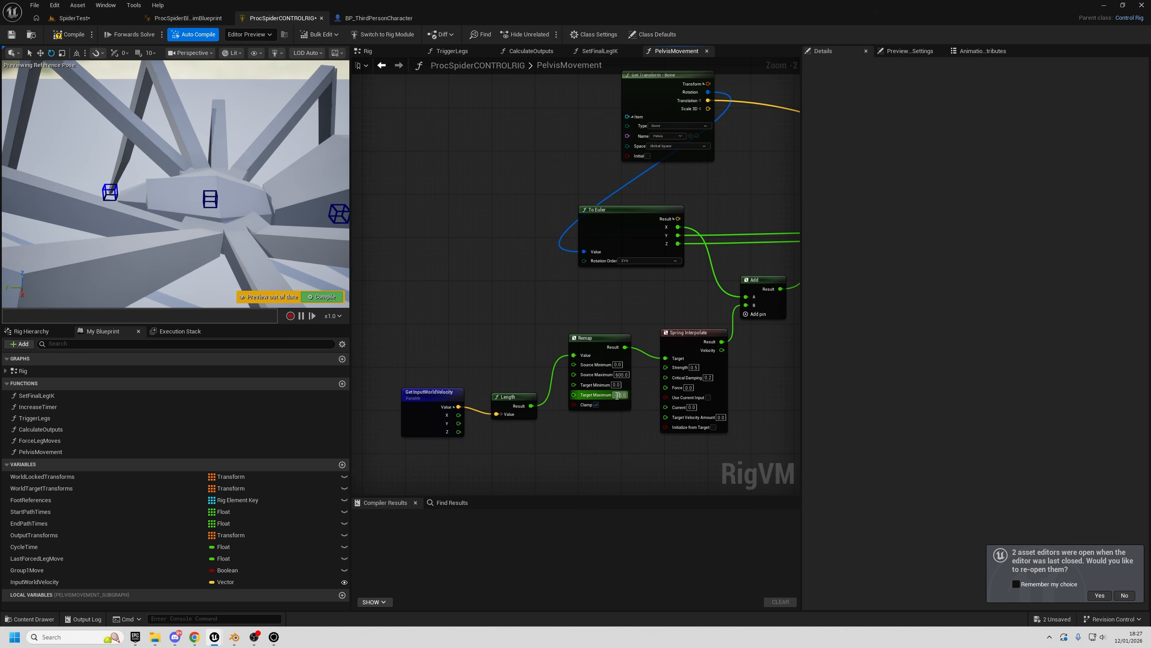
{"action": "type", "text": "20"}
{"action": "left_click_drag", "start_coordinate": [433, 347], "coordinate": [611, 404]}
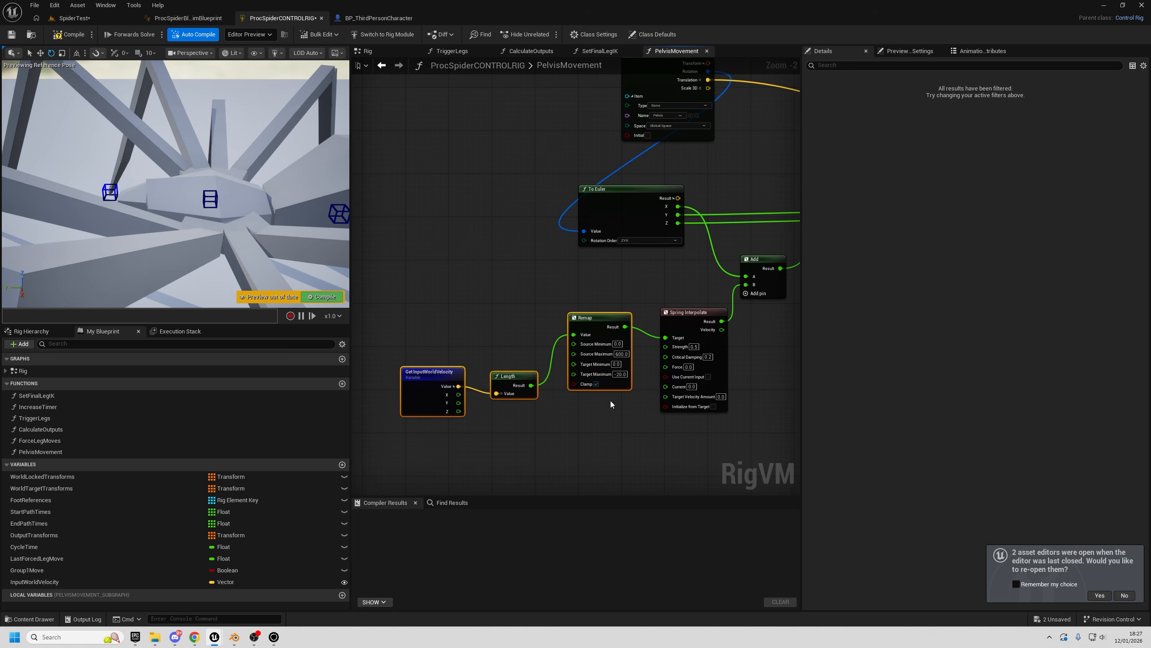
{"action": "left_click", "coordinate": [685, 314]}
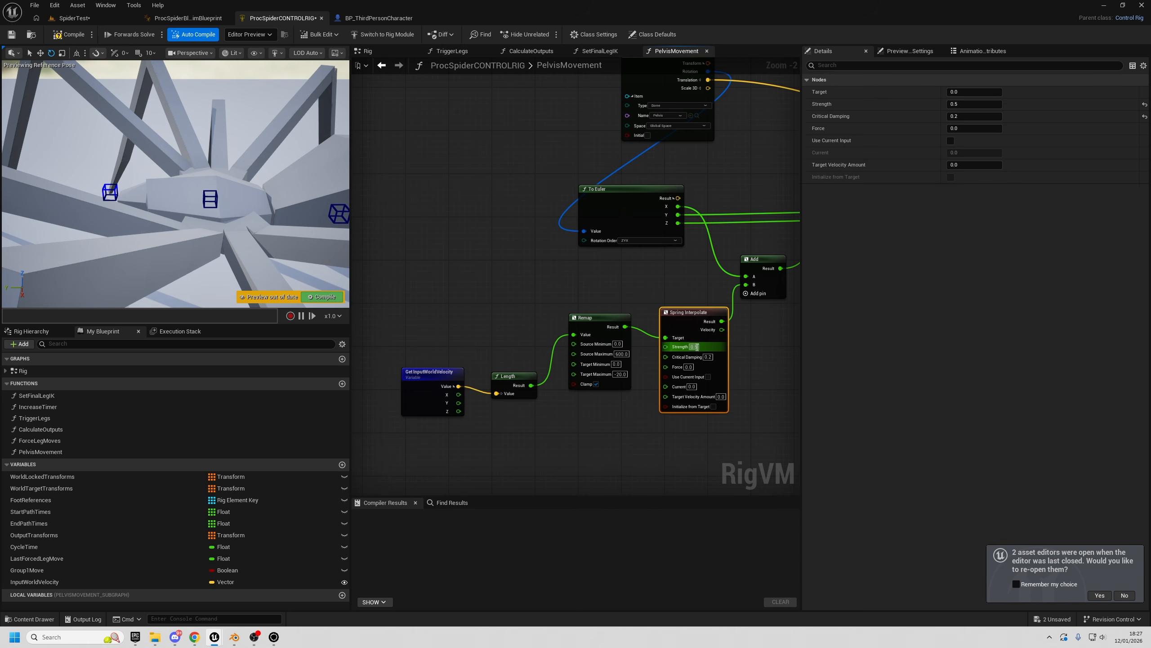
{"action": "type", "text": "0.67"}
{"action": "key", "text": "Return"}
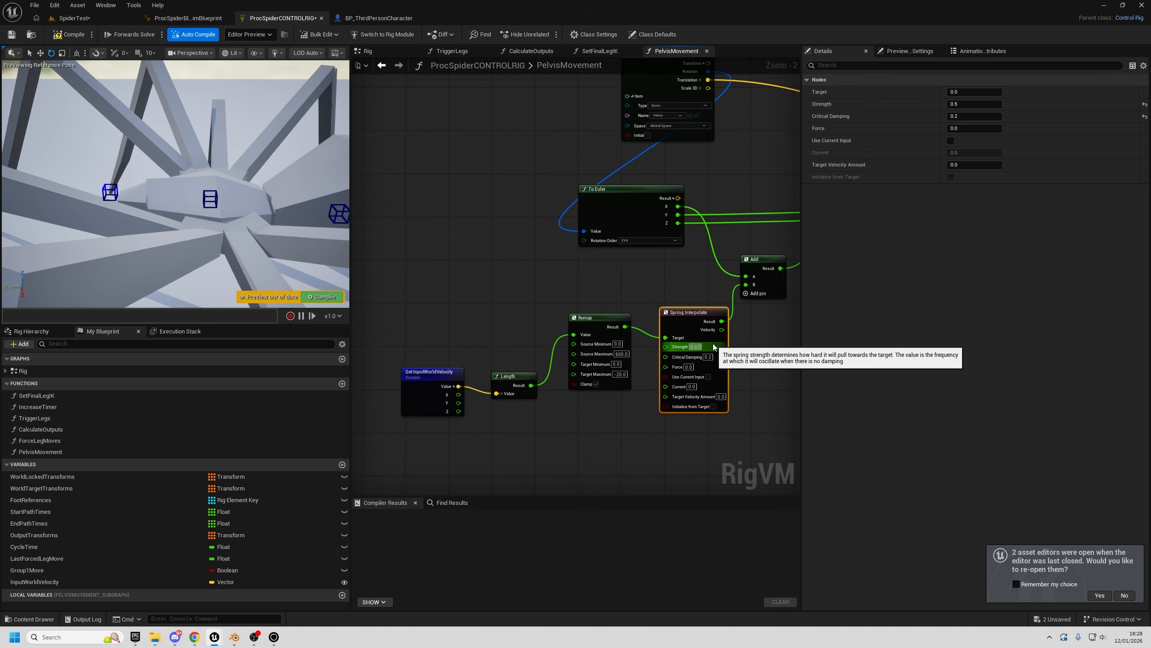
- Play-test the pelvis tilt in SpiderTest by walking the spider, and end the session
{"action": "left_click", "coordinate": [74, 18]}
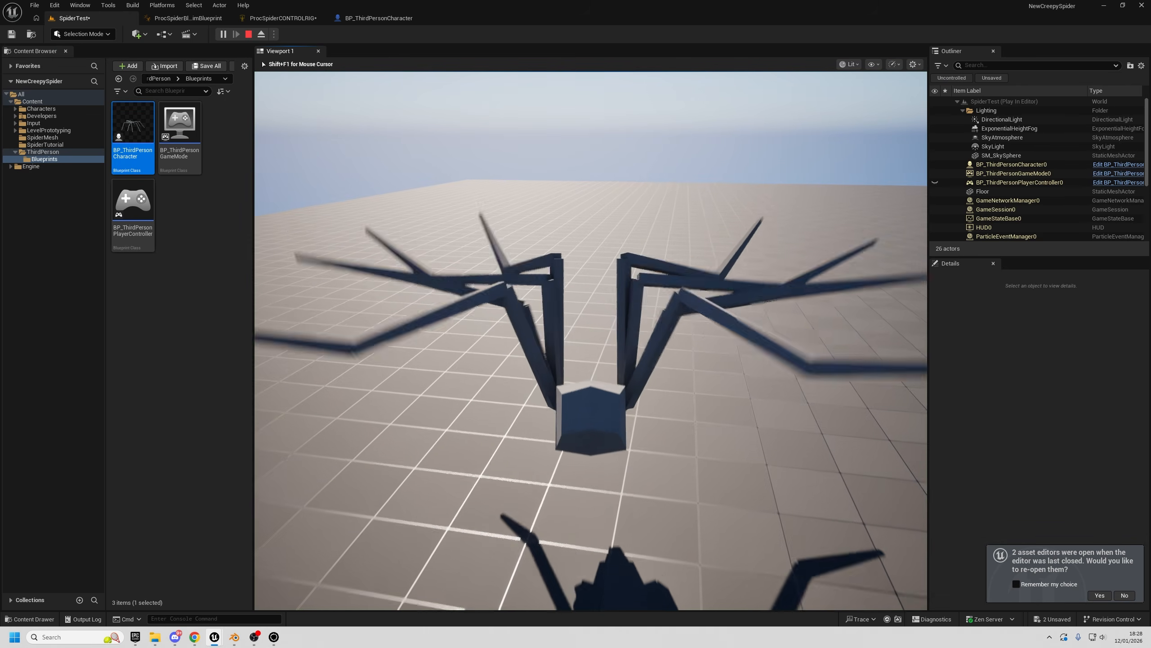
{"action": "key", "text": "w"}
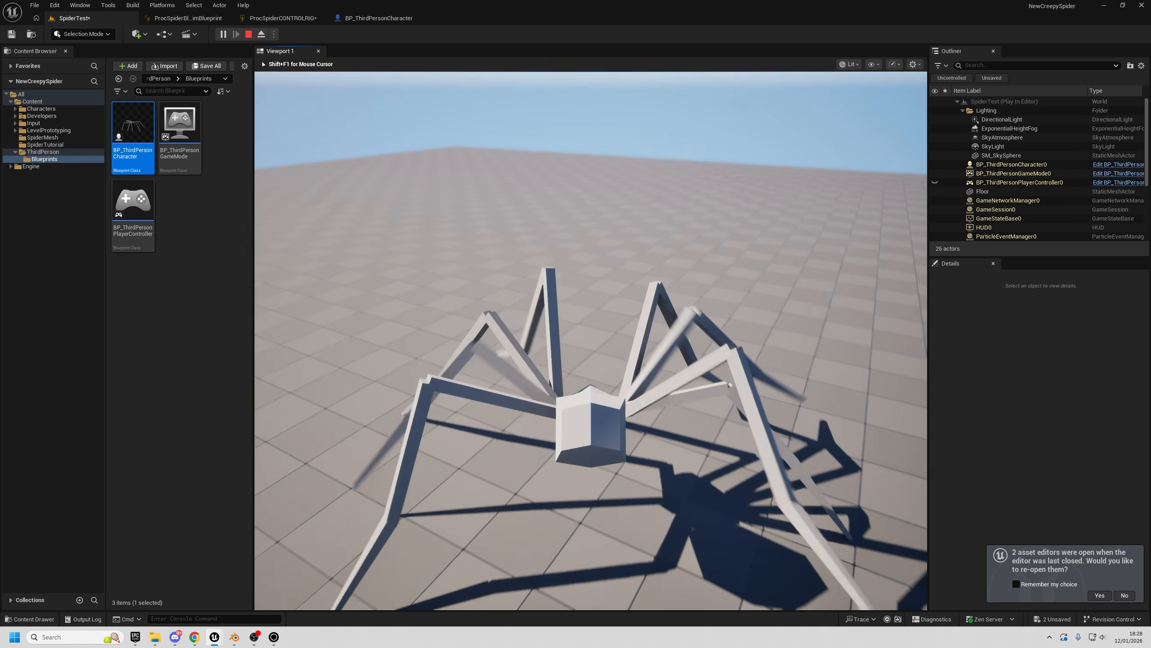
{"action": "key", "text": "Escape"}
- Set the copied Remap node's Target Maximum to -5 in PelvisMovement and play-test SpiderTest, walking the spider
{"action": "left_click", "coordinate": [268, 18]}
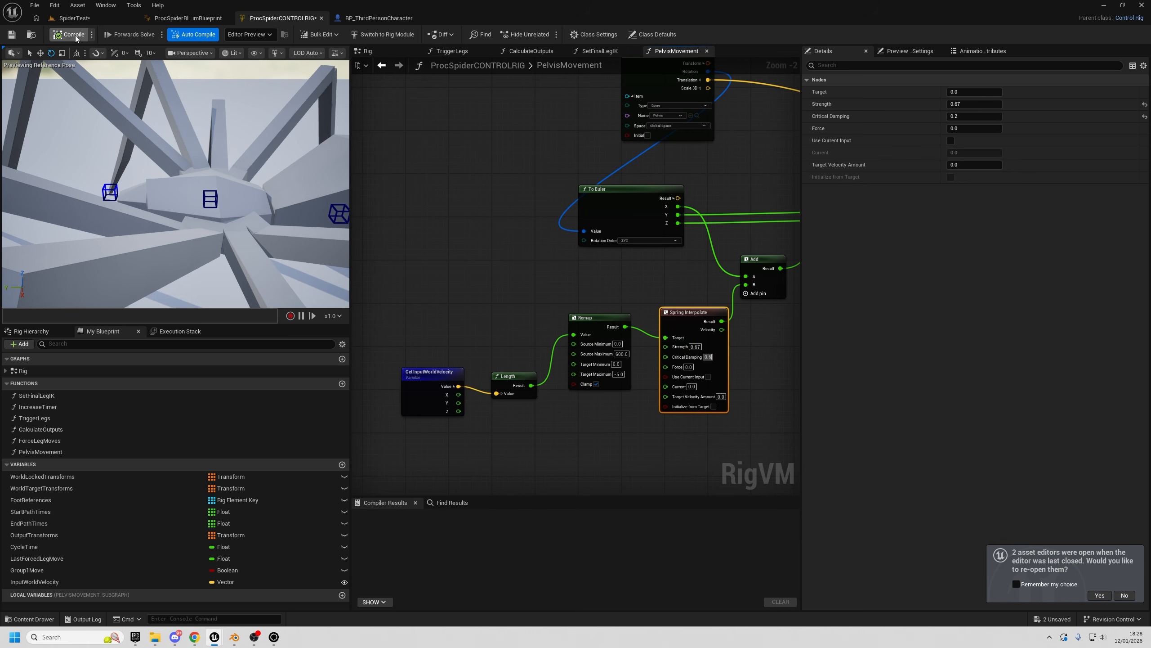
{"action": "left_click", "coordinate": [74, 18]}
{"action": "left_click", "coordinate": [220, 35]}
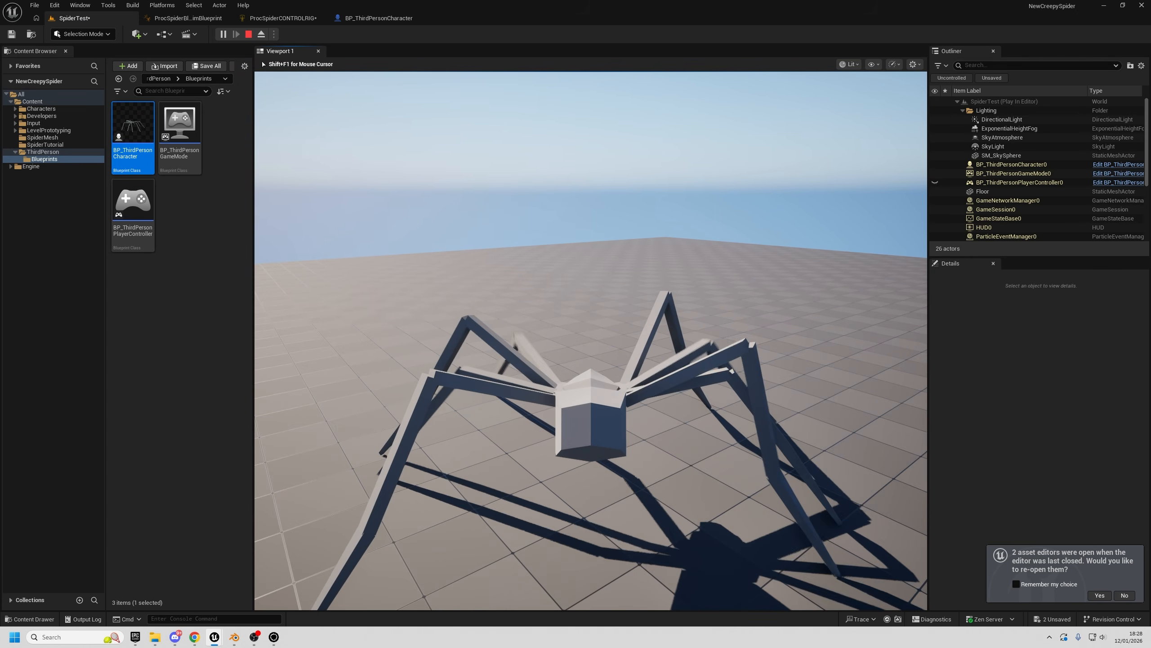
{"action": "key", "text": "w"}
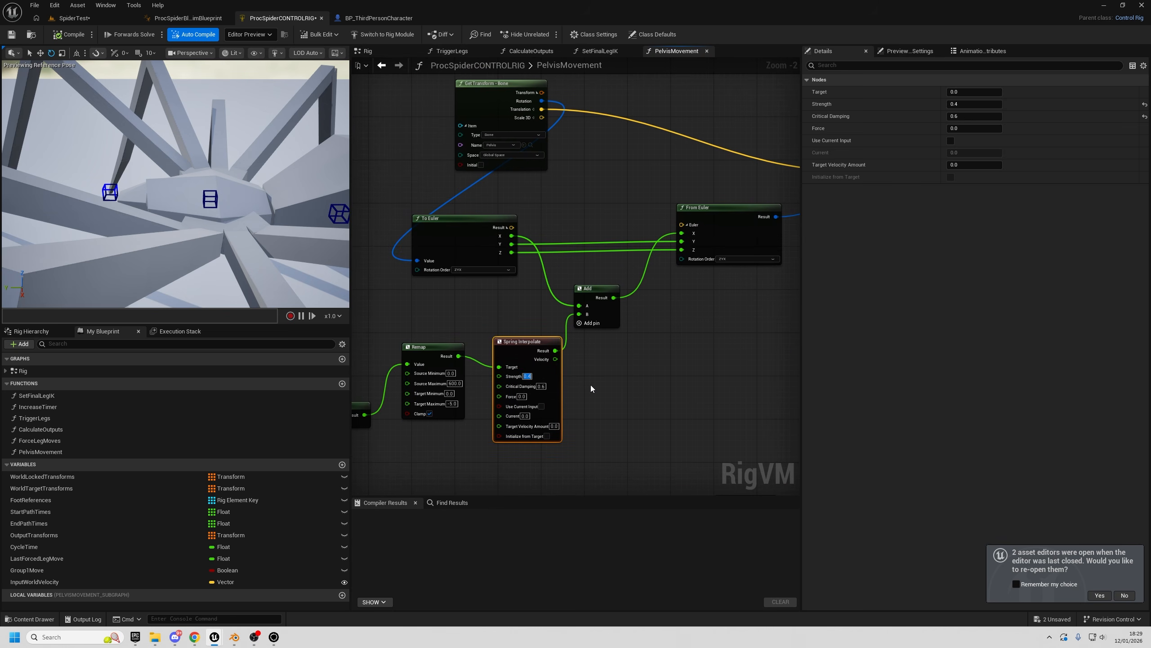
- Play-test the pelvis tilt spring with Strength 0.4 and Critical Damping 0.6 in SpiderTest, walking the spider around
{"action": "right_click_drag", "start_coordinate": [626, 400], "coordinate": [719, 373]}
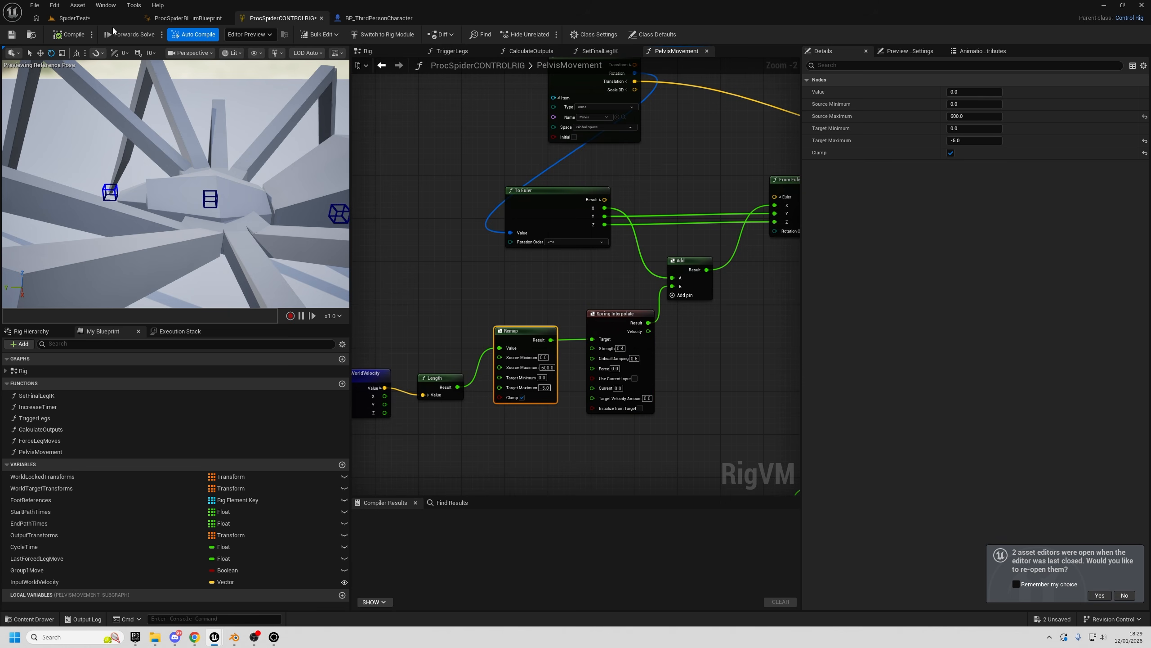
{"action": "left_click", "coordinate": [74, 18]}
{"action": "left_click", "coordinate": [223, 34]}
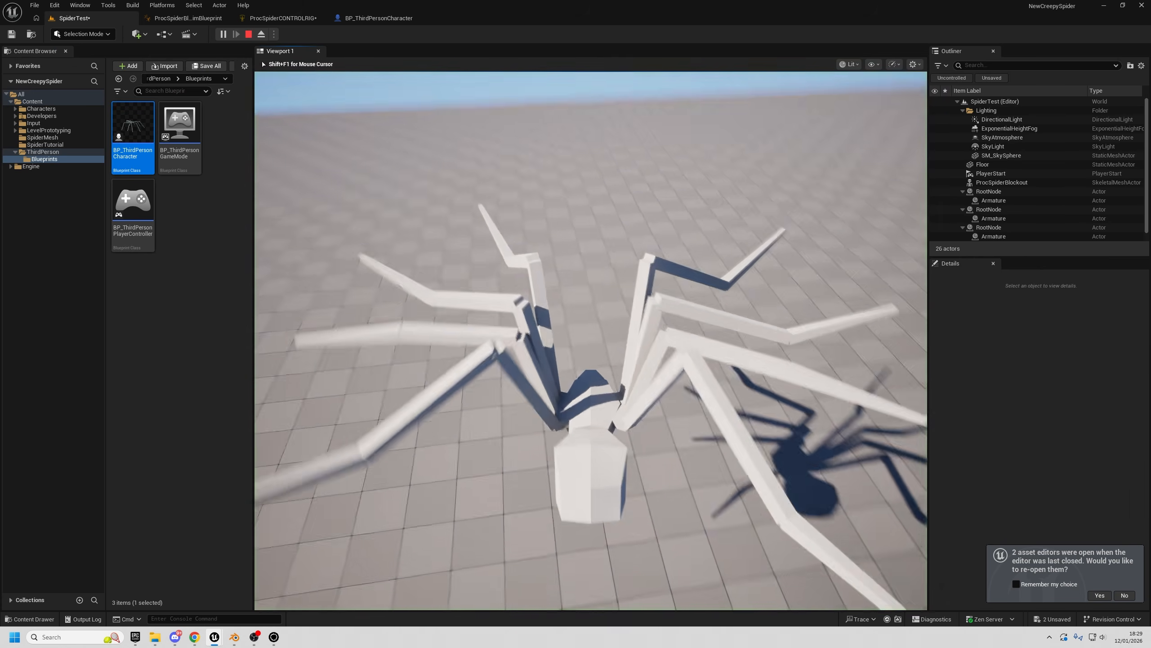
{"action": "key", "text": "w"}
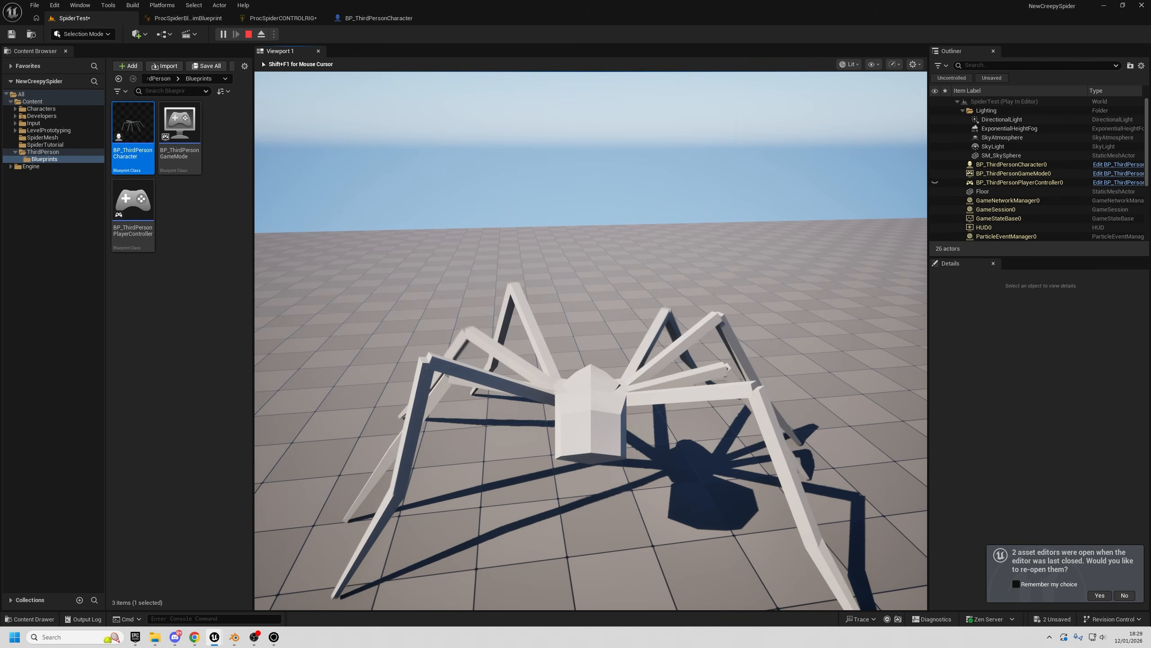
- Walk the spider once more, end the play-test and save the ProcSpiderCONTROLRIG asset
{"action": "key", "text": "w"}
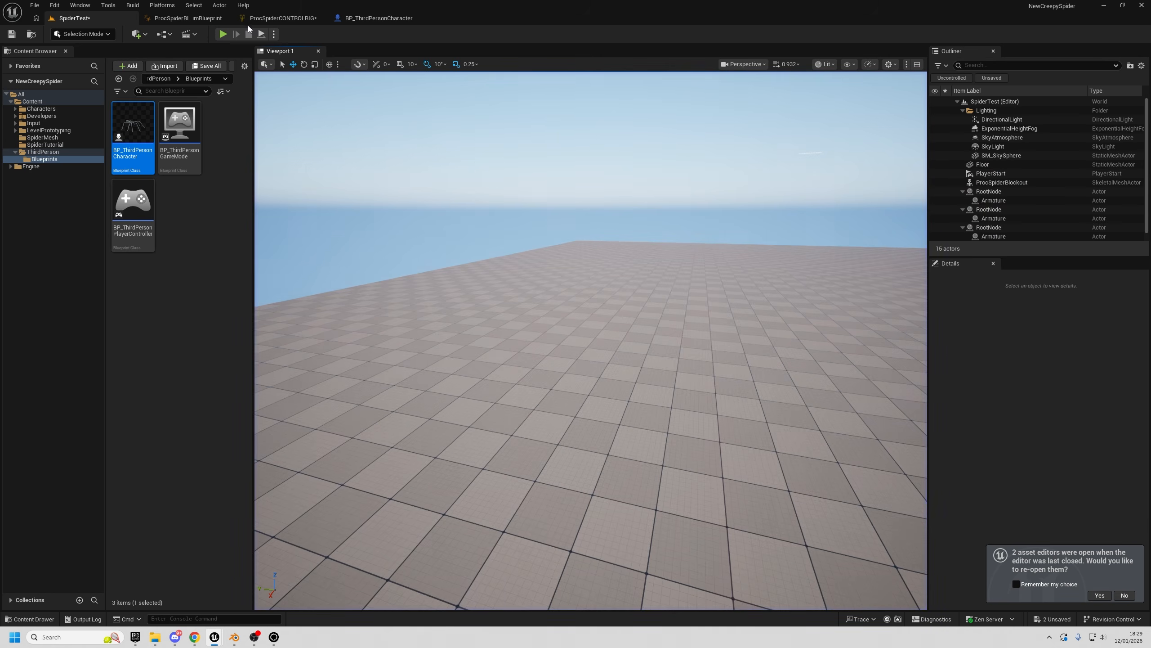
{"action": "left_click", "coordinate": [258, 18]}
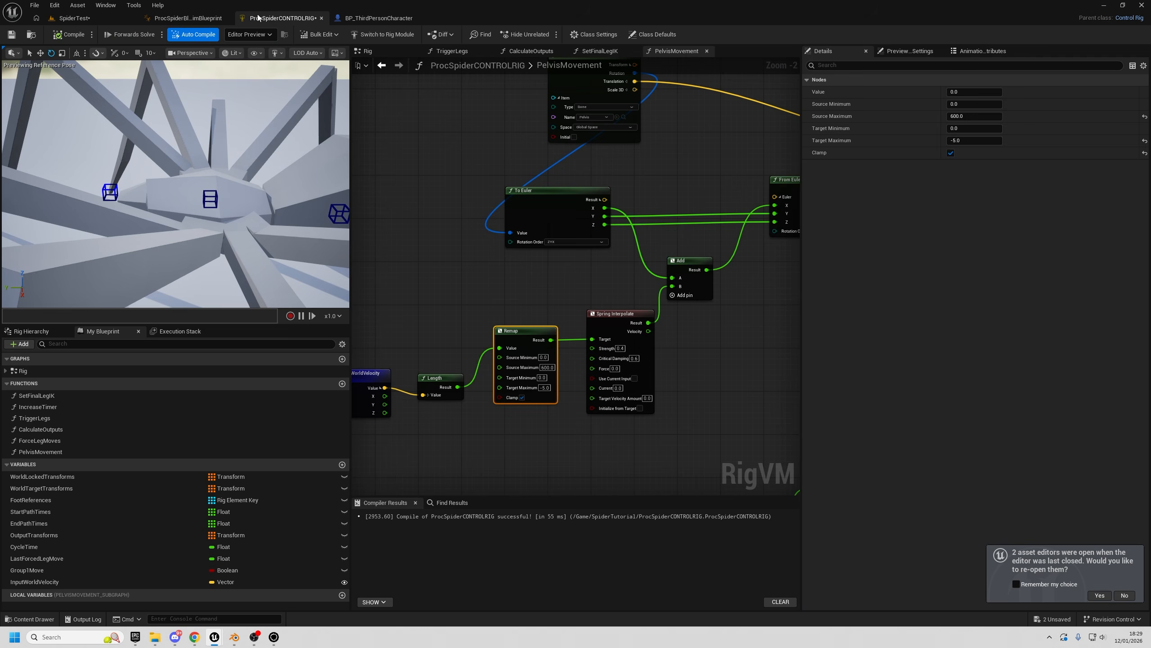
{"action": "left_click", "coordinate": [11, 35]}
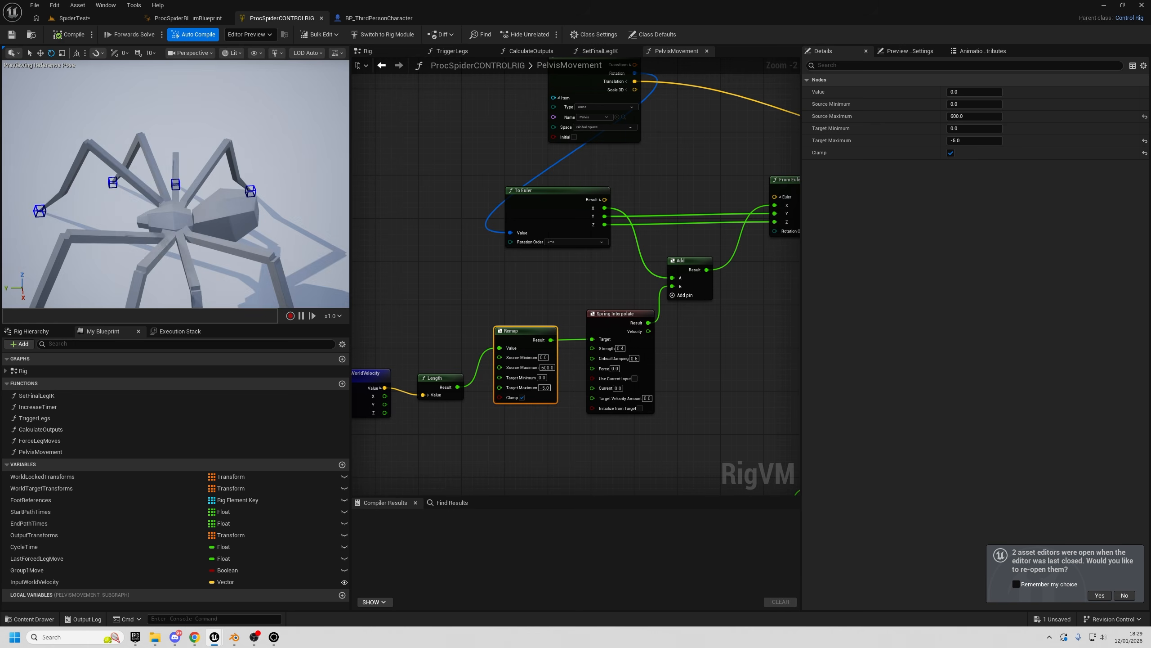
- Examine the spider's pelvis and leg layout from behind and above in the rig preview
{"action": "left_click_drag", "start_coordinate": [177, 190], "coordinate": [54, 213], "text": "alt"}
{"action": "scroll", "coordinate": [233, 117], "scroll_direction": "down", "scroll_amount": 5}
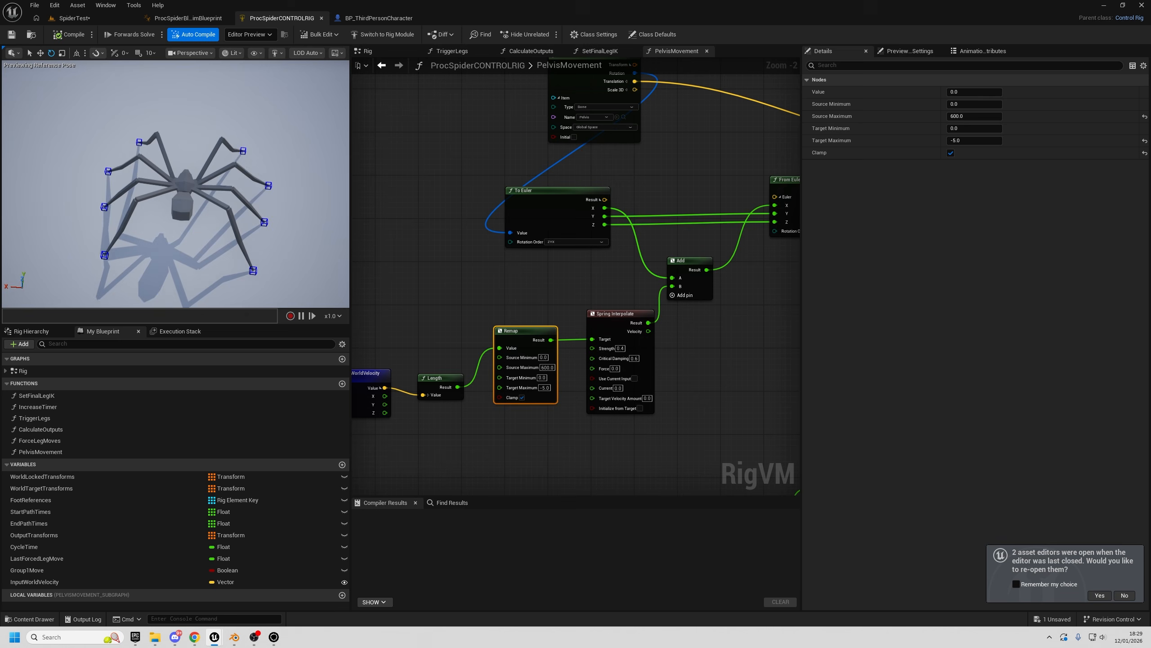
{"action": "middle_click_drag", "start_coordinate": [234, 117], "coordinate": [241, 154]}
{"action": "left_click", "coordinate": [238, 158]}
{"action": "left_click_drag", "start_coordinate": [123, 111], "coordinate": [79, 124], "text": "ctrl+alt"}
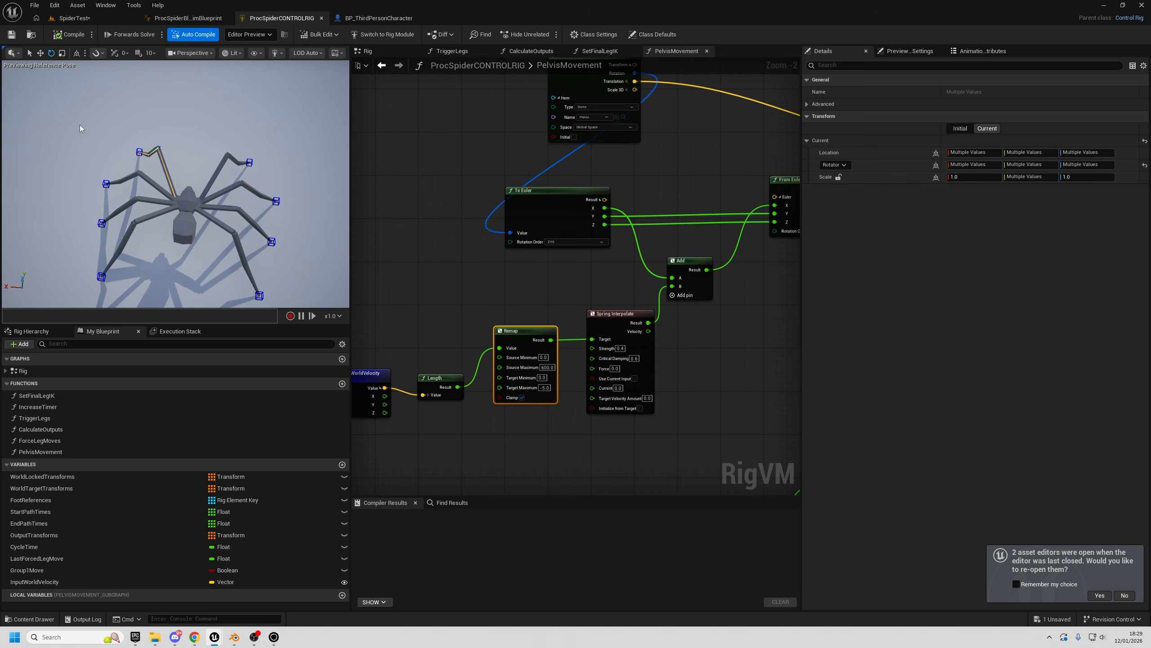
{"action": "left_click_drag", "start_coordinate": [120, 193], "coordinate": [168, 189], "text": "ctrl+alt"}
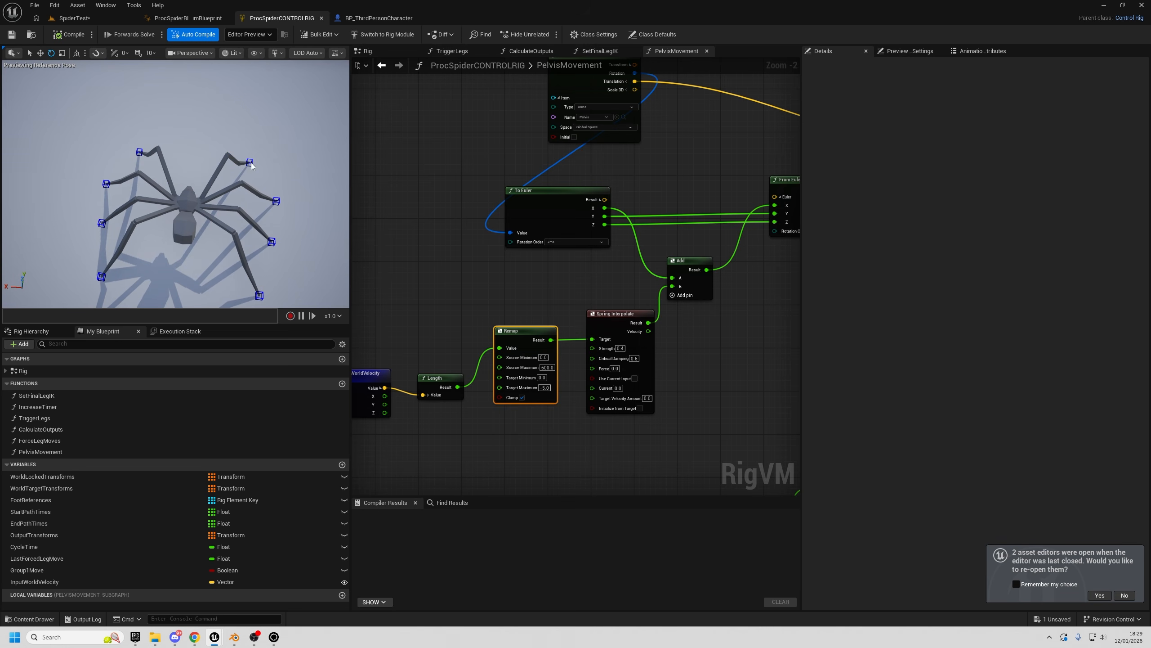
{"action": "right_click_drag", "start_coordinate": [129, 256], "coordinate": [141, 283]}
{"action": "key", "text": "w"}
{"action": "key", "text": "s"}
{"action": "right_click_drag", "start_coordinate": [136, 191], "coordinate": [136, 191]}
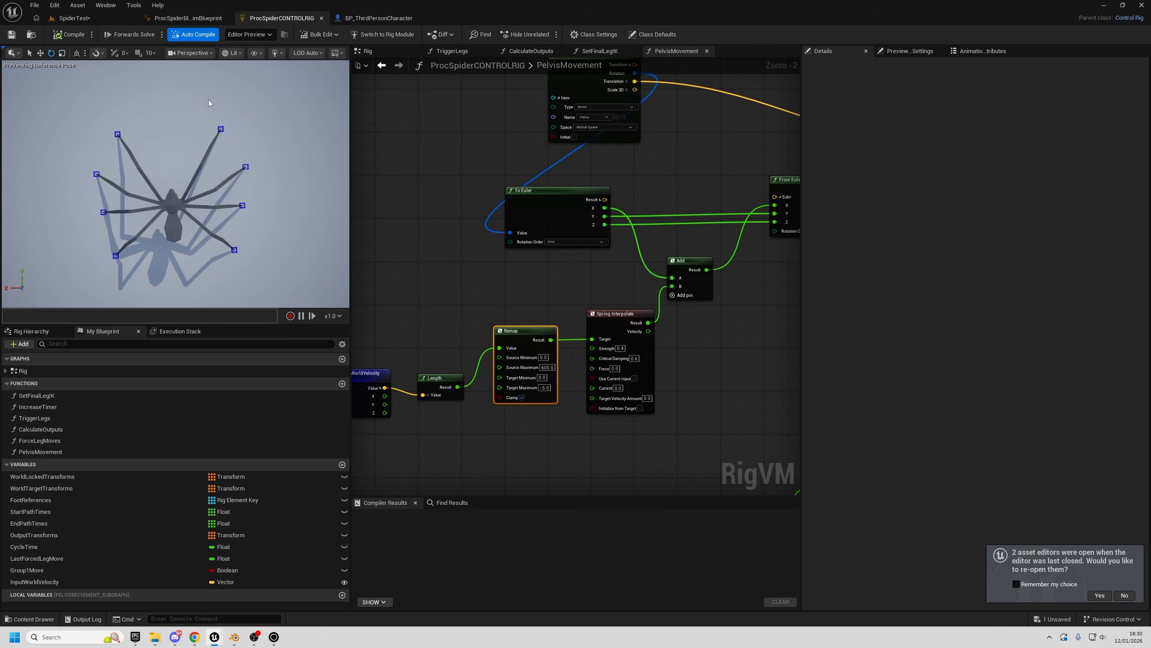
{"action": "left_click_drag", "start_coordinate": [209, 100], "coordinate": [234, 133]}
{"action": "left_click_drag", "start_coordinate": [112, 102], "coordinate": [146, 147]}
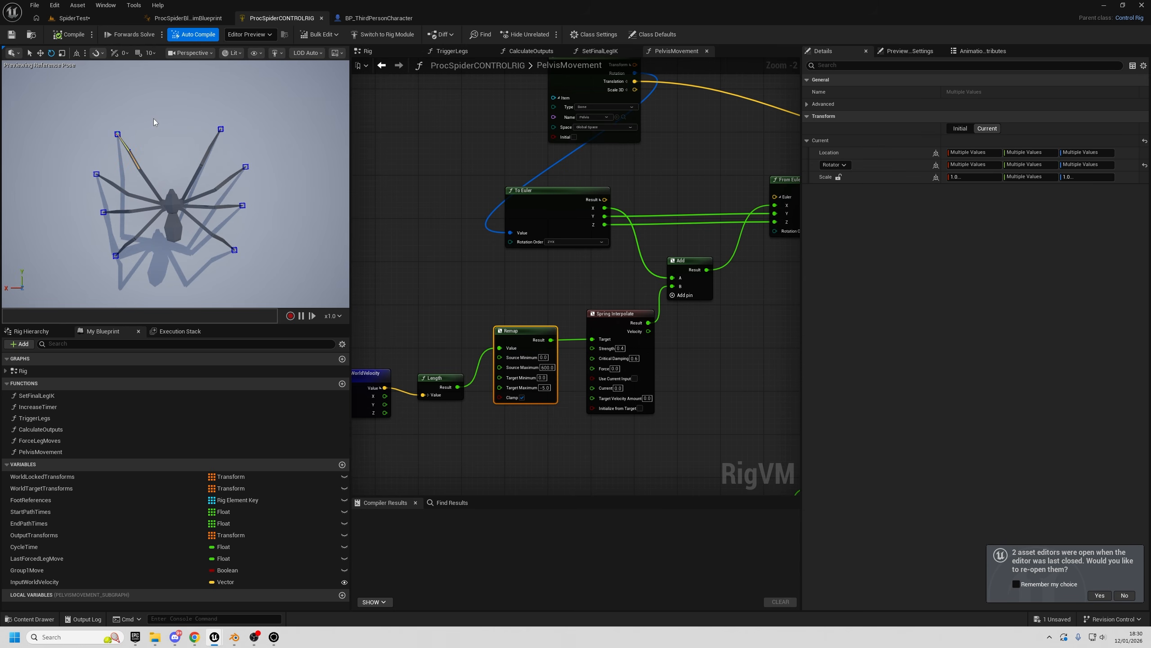
{"action": "key", "text": "w"}
{"action": "right_click_drag", "start_coordinate": [141, 113], "coordinate": [141, 113]}
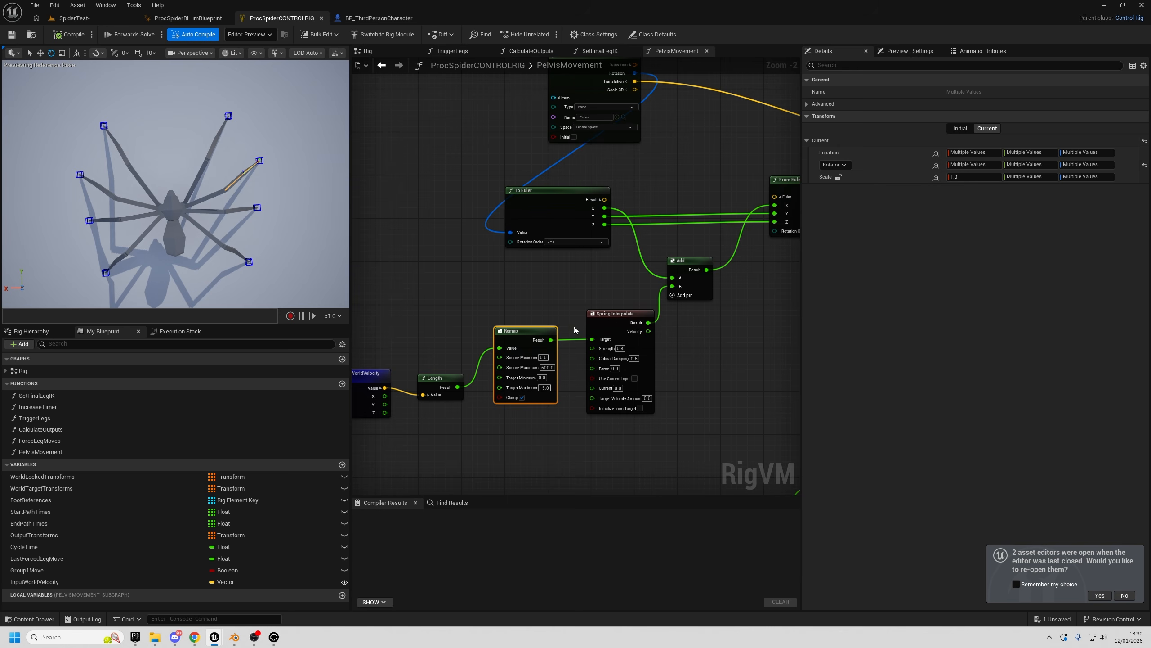
{"action": "scroll", "coordinate": [640, 291], "scroll_direction": "down", "scroll_amount": 1}
{"action": "right_click_drag", "start_coordinate": [438, 237], "coordinate": [488, 277]}
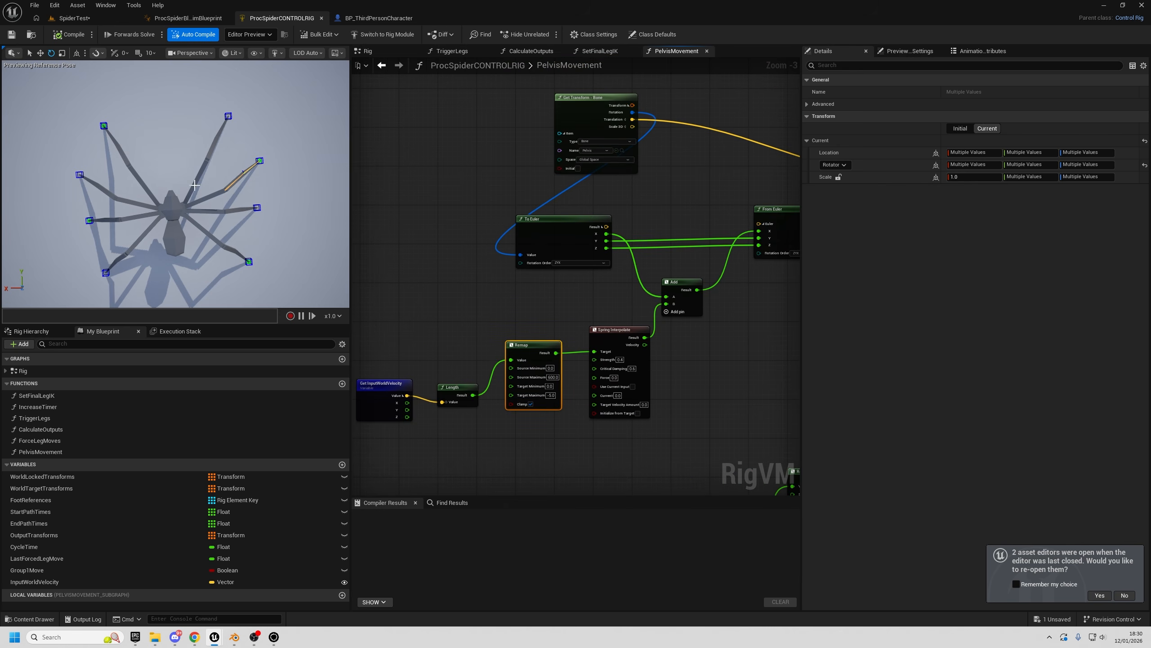
{"action": "key", "text": "w"}
{"action": "mouse_move", "coordinate": [195, 185]}
{"action": "right_mouse_down"}
{"action": "mouse_move", "coordinate": [194, 159]}
{"action": "mouse_move", "coordinate": [172, 184]}
{"action": "mouse_move", "coordinate": [209, 185]}
{"action": "mouse_move", "coordinate": [150, 172]}
{"action": "mouse_move", "coordinate": [195, 185]}
{"action": "right_mouse_up"}
{"action": "key", "text": "w"}
{"action": "key", "text": "s"}
- Move the Set Transform, Return and translation Add nodes further along in PelvisMovement to make space in the graph
{"action": "right_click_drag", "start_coordinate": [737, 397], "coordinate": [533, 131]}
{"action": "scroll", "coordinate": [540, 254], "scroll_direction": "down", "scroll_amount": 1}
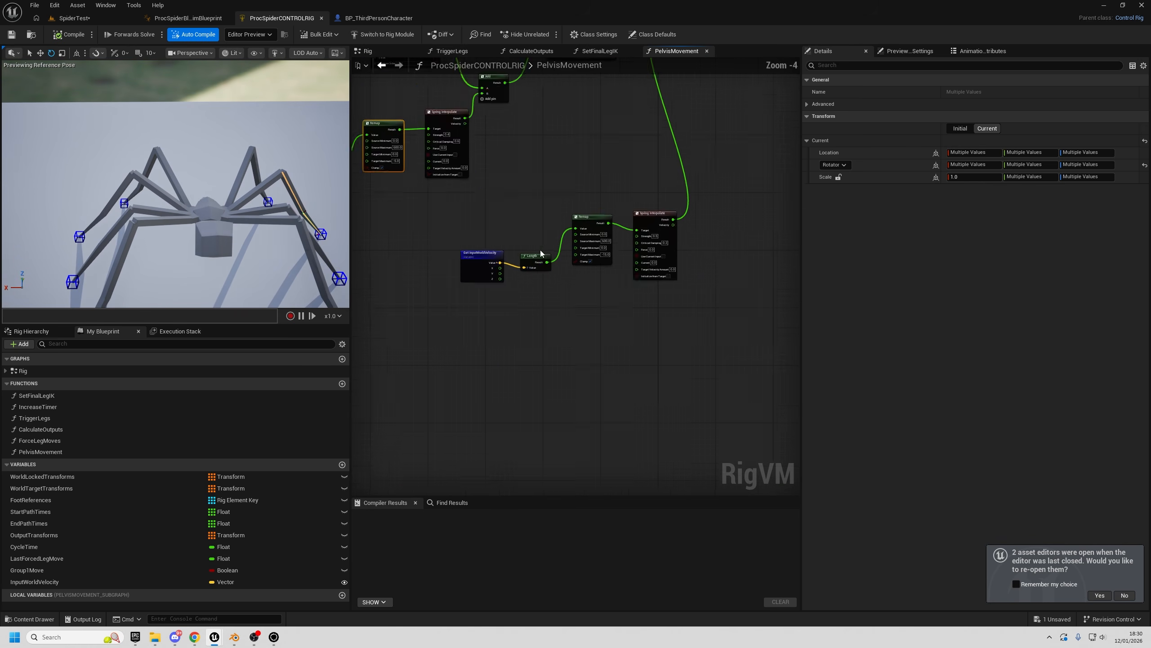
{"action": "scroll", "coordinate": [535, 200], "scroll_direction": "up", "scroll_amount": 1}
{"action": "right_click_drag", "start_coordinate": [535, 200], "coordinate": [453, 384]}
{"action": "right_click_drag", "start_coordinate": [593, 167], "coordinate": [590, 257]}
{"action": "left_click_drag", "start_coordinate": [645, 185], "coordinate": [659, 223]}
{"action": "right_click_drag", "start_coordinate": [725, 237], "coordinate": [599, 275]}
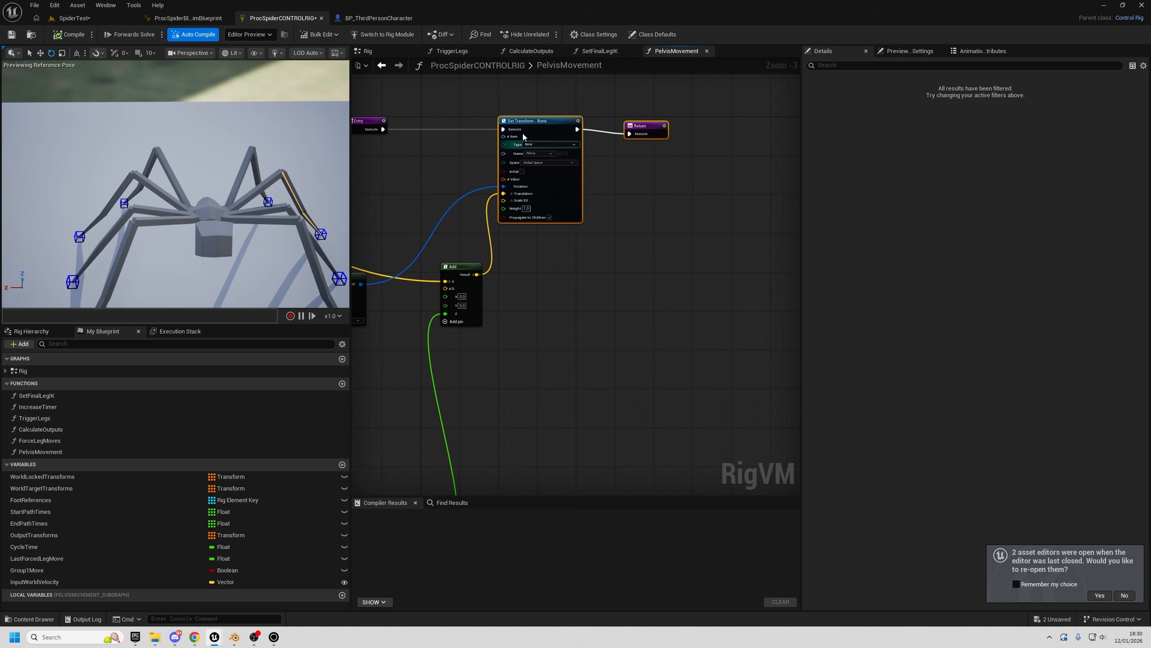
{"action": "left_click_drag", "start_coordinate": [523, 136], "coordinate": [659, 130]}
{"action": "left_click_drag", "start_coordinate": [467, 279], "coordinate": [545, 317]}
{"action": "scroll", "coordinate": [627, 407], "scroll_direction": "down", "scroll_amount": 1}
{"action": "right_click_drag", "start_coordinate": [627, 407], "coordinate": [705, 234]}
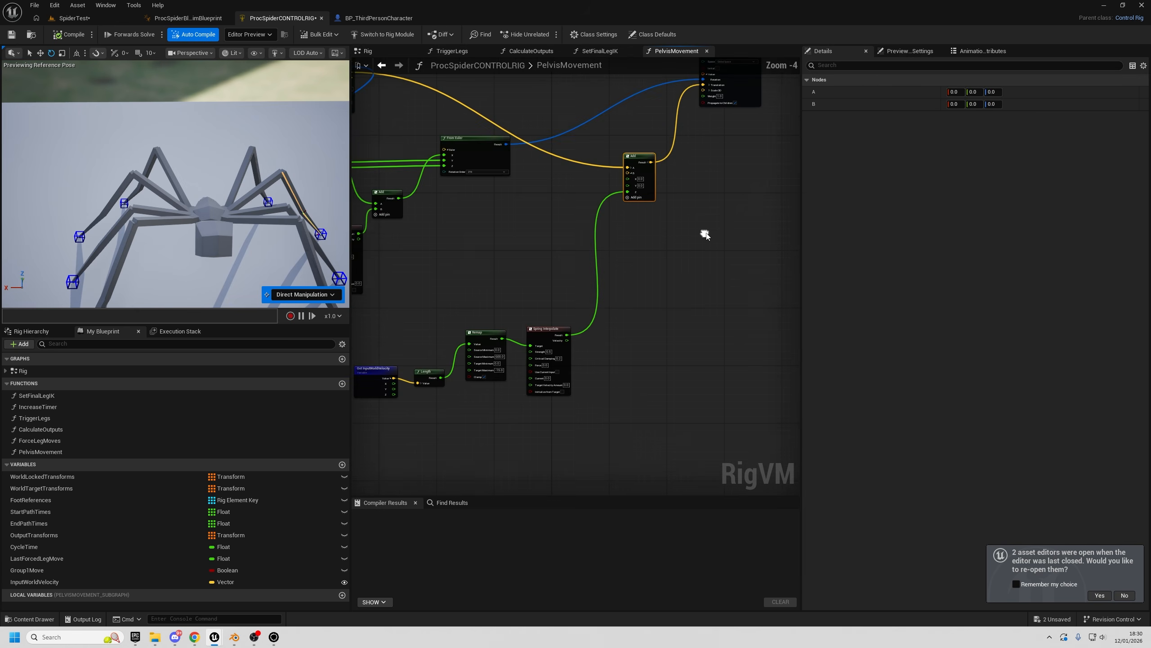
- Insert a second Add node between the translation Add's Result and the Set Transform node's Translation
{"action": "right_click_drag", "start_coordinate": [660, 172], "coordinate": [615, 203]}
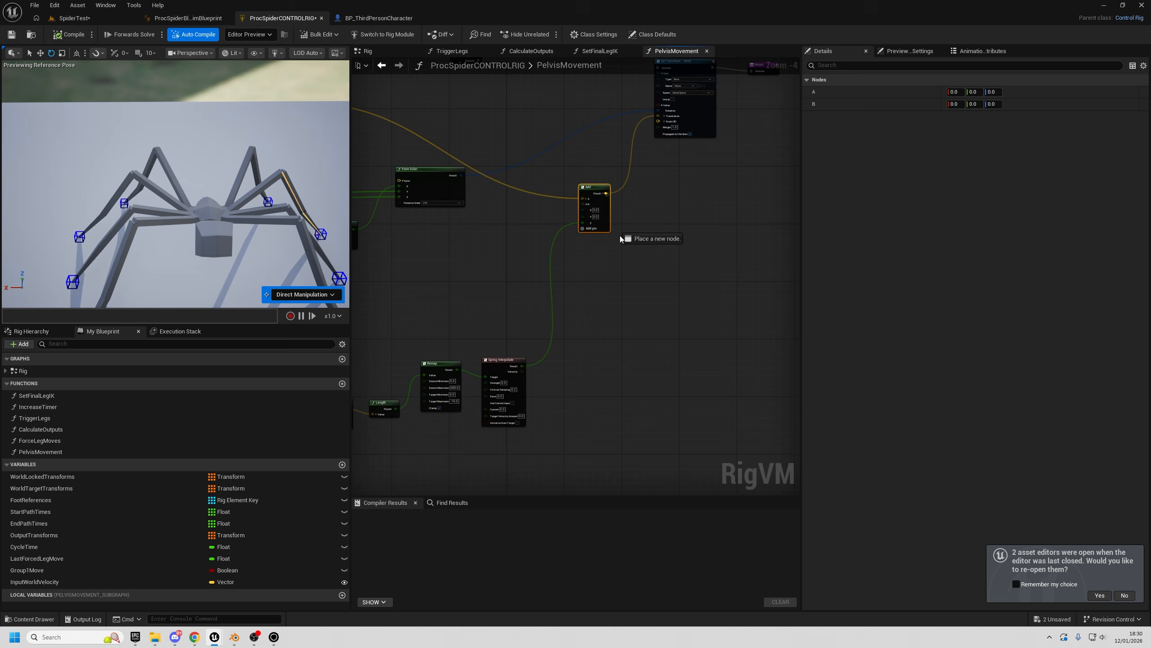
{"action": "left_click_drag", "start_coordinate": [621, 235], "coordinate": [643, 279]}
{"action": "type", "text": "+"}
{"action": "left_click", "coordinate": [661, 311]}
{"action": "scroll", "coordinate": [646, 252], "scroll_direction": "up", "scroll_amount": 2}
{"action": "right_click_drag", "start_coordinate": [645, 253], "coordinate": [628, 297]}
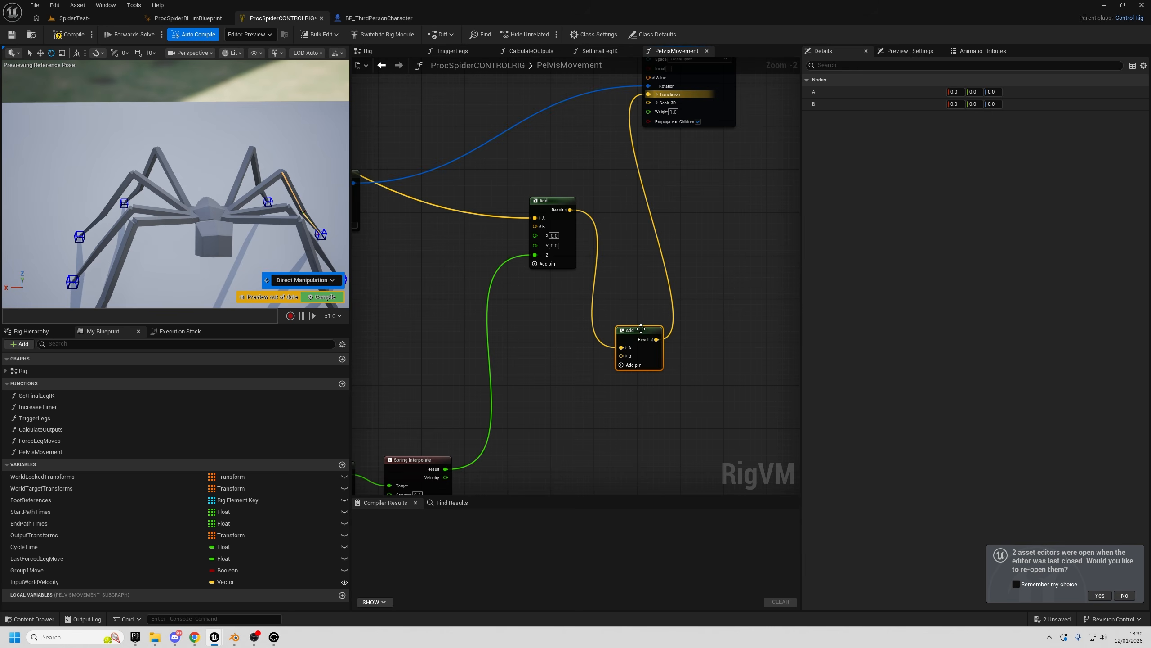
{"action": "left_click_drag", "start_coordinate": [641, 329], "coordinate": [646, 350]}
- Create a Noise node and connect its Result to input B of the second Add node
{"action": "right_click_drag", "start_coordinate": [715, 429], "coordinate": [644, 327]}
{"action": "right_click", "coordinate": [477, 369]}
{"action": "type", "text": "noise"}
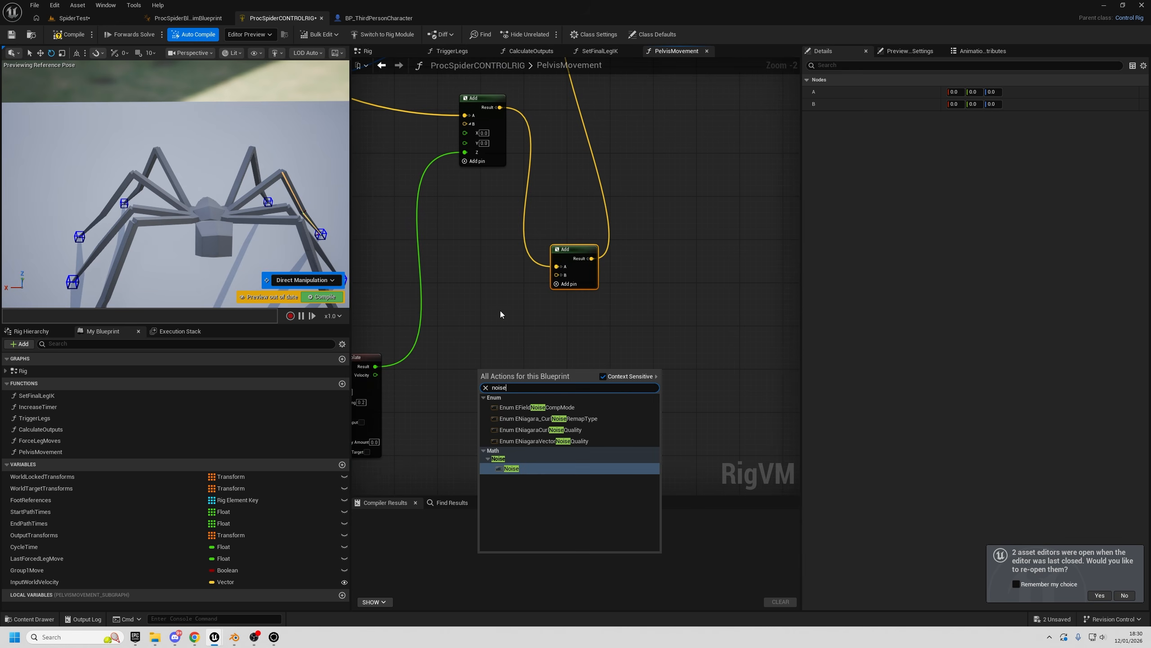
{"action": "left_click", "coordinate": [512, 468]}
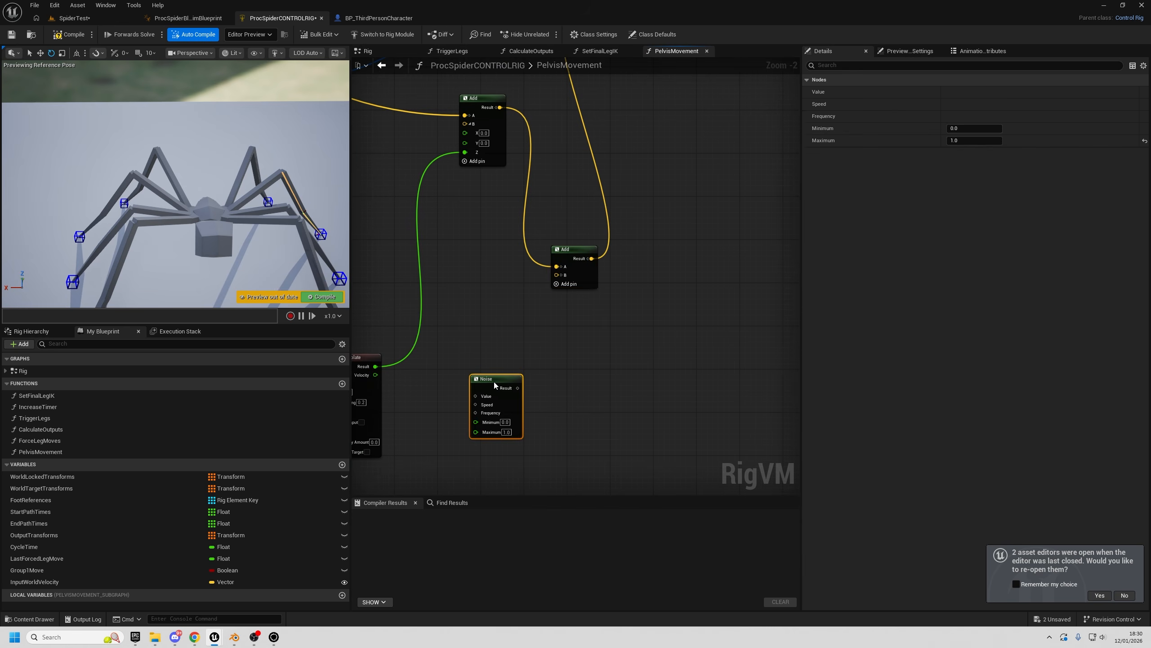
{"action": "left_click_drag", "start_coordinate": [493, 386], "coordinate": [504, 425]}
{"action": "right_click_drag", "start_coordinate": [546, 398], "coordinate": [535, 366]}
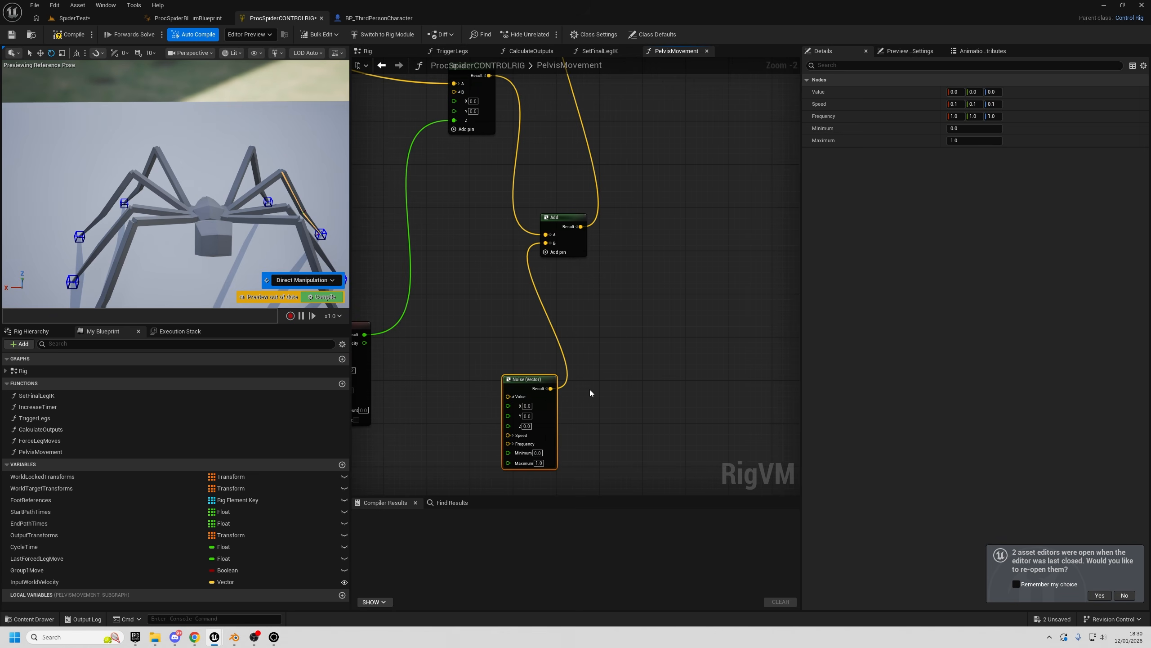
- Expand the vector Noise node's Speed and Frequency and set its Maximum to 100
{"action": "right_click_drag", "start_coordinate": [590, 393], "coordinate": [580, 322]}
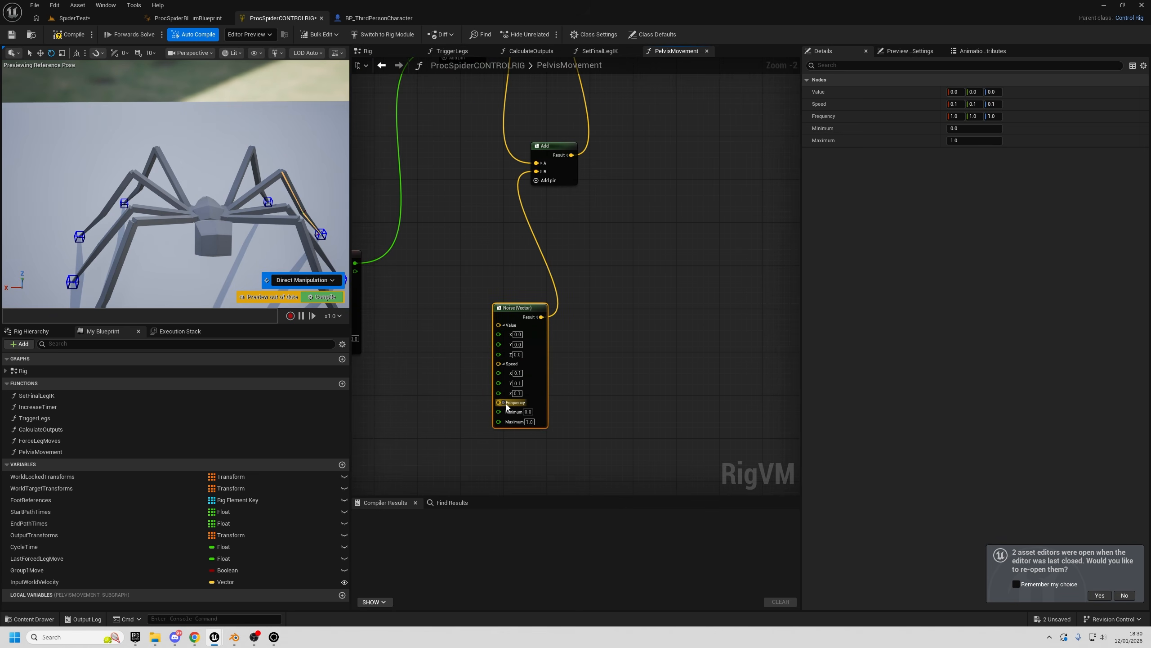
{"action": "right_click_drag", "start_coordinate": [612, 421], "coordinate": [609, 402]}
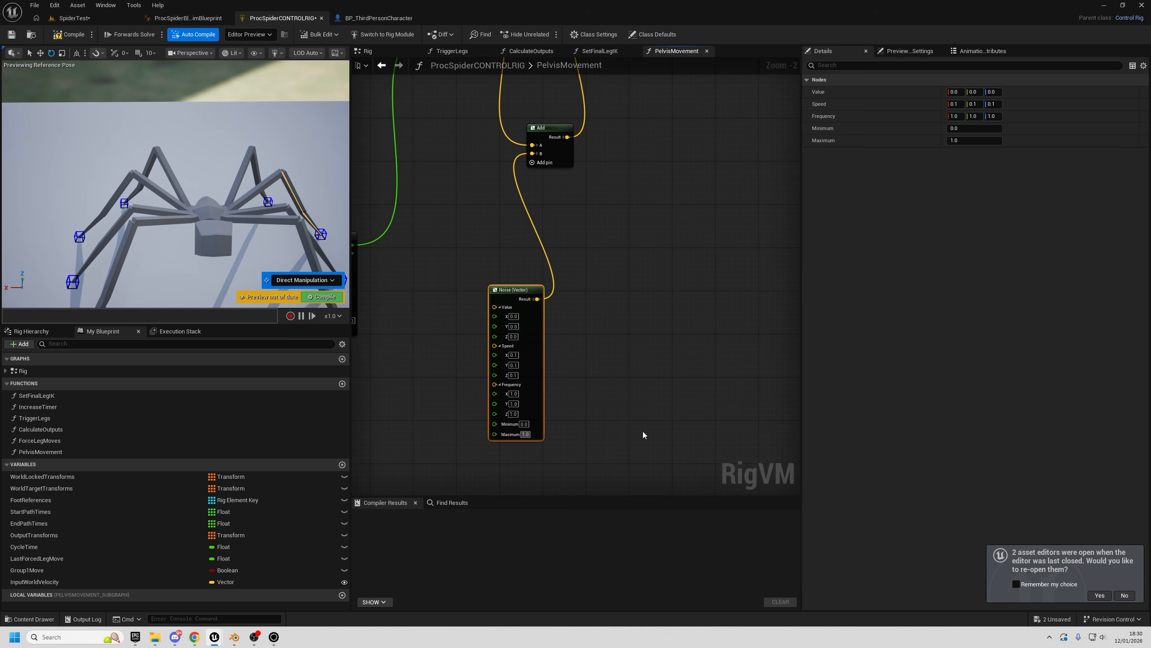
{"action": "type", "text": "100"}
{"action": "key", "text": "Return"}
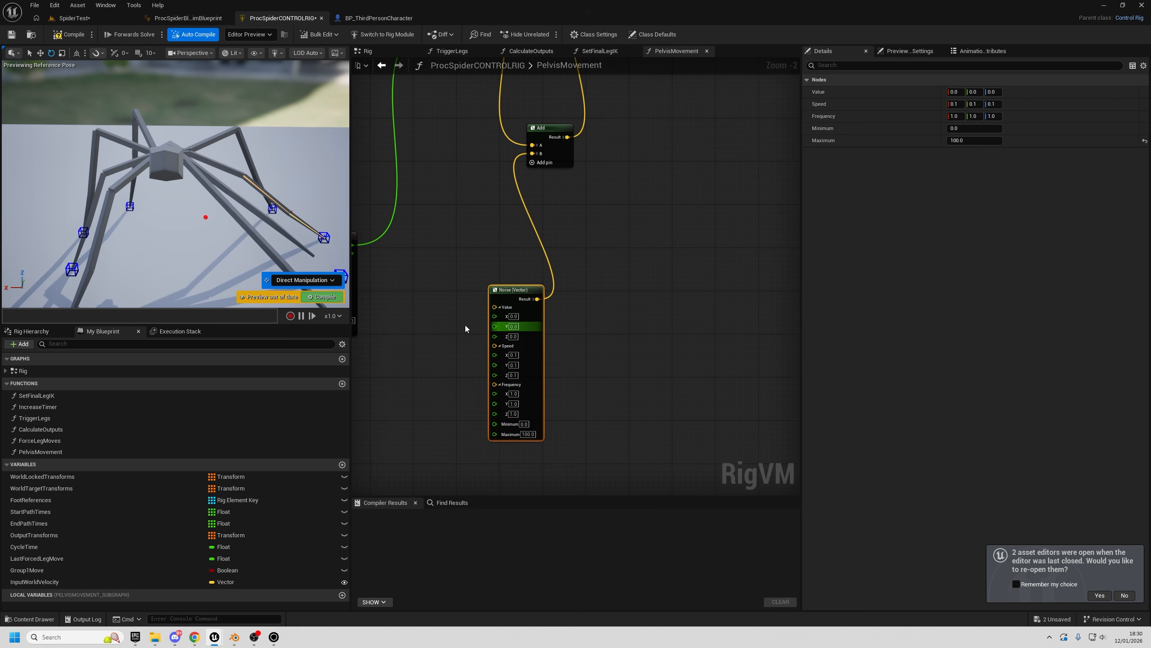
- Set the Noise node's Minimum to -100 and inspect the pelvis motion from several angles in the preview
{"action": "right_click_drag", "start_coordinate": [217, 191], "coordinate": [272, 189]}
{"action": "key", "text": "w"}
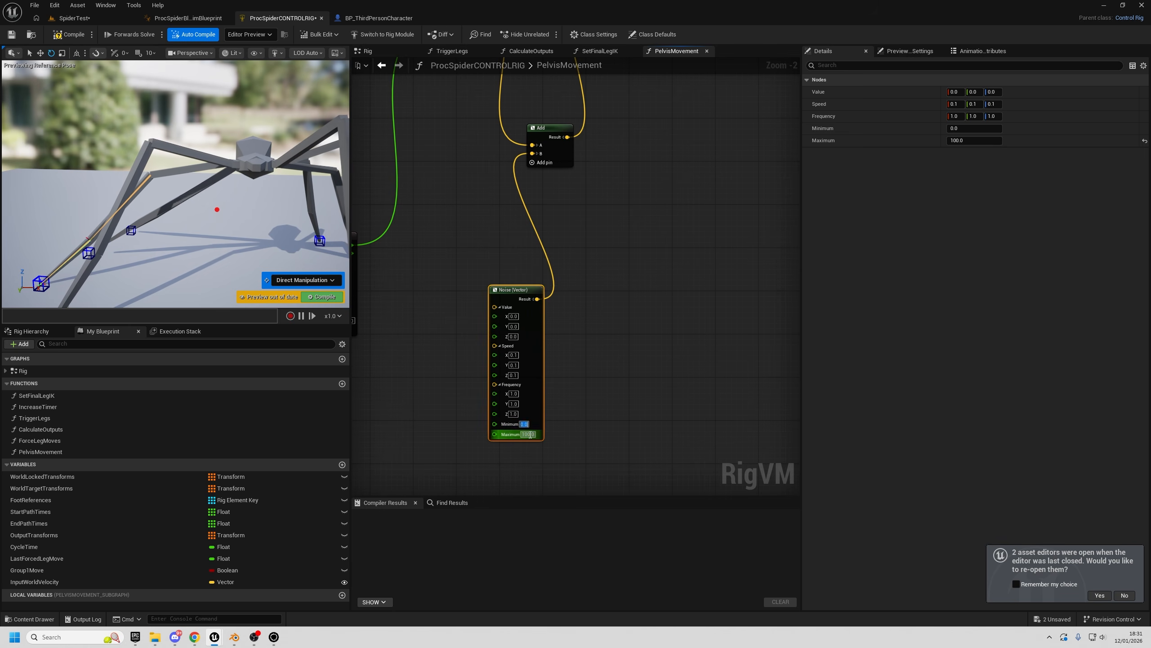
{"action": "left_click_drag", "start_coordinate": [200, 248], "coordinate": [254, 258], "text": "alt"}
{"action": "right_click_drag", "start_coordinate": [16, 289], "coordinate": [136, 267]}
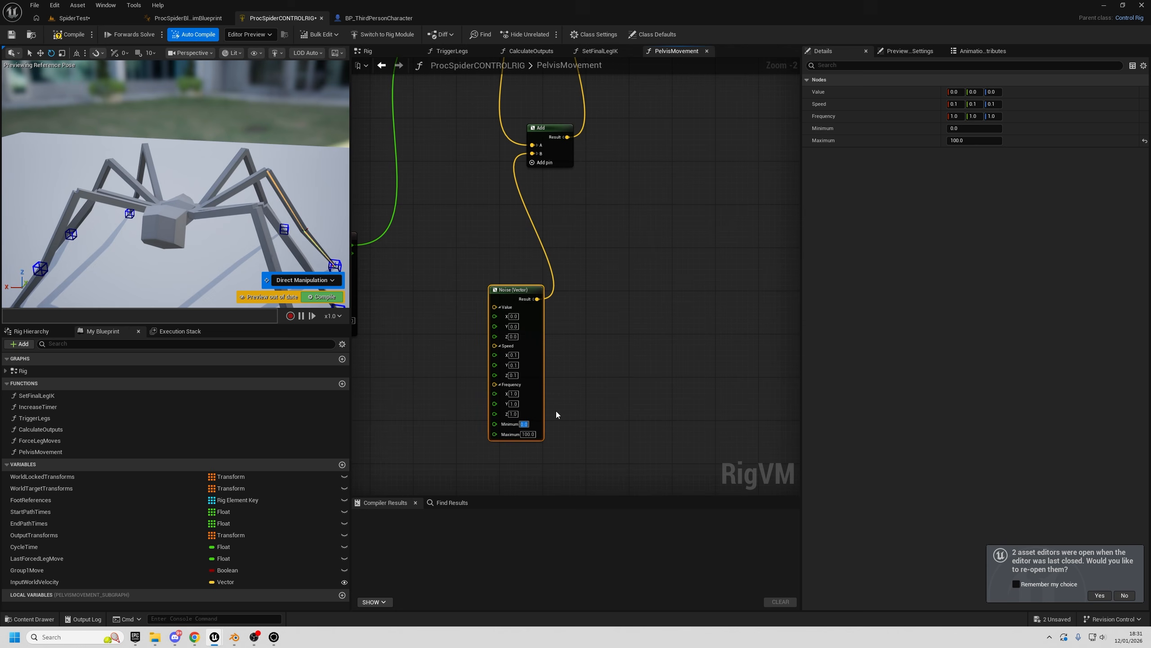
{"action": "mouse_move", "coordinate": [191, 213]}
{"action": "right_mouse_down"}
{"action": "mouse_move", "coordinate": [236, 191]}
{"action": "mouse_move", "coordinate": [204, 186]}
{"action": "mouse_move", "coordinate": [197, 207]}
{"action": "right_mouse_up"}
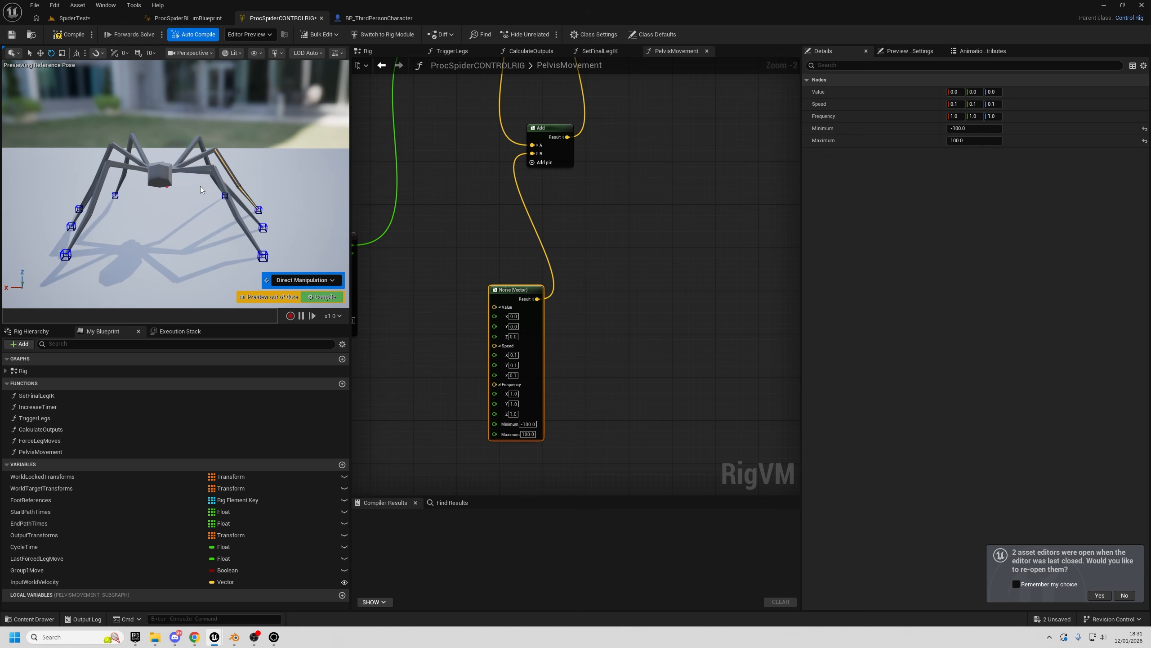
{"action": "scroll", "coordinate": [157, 191], "scroll_direction": "up", "scroll_amount": 4}
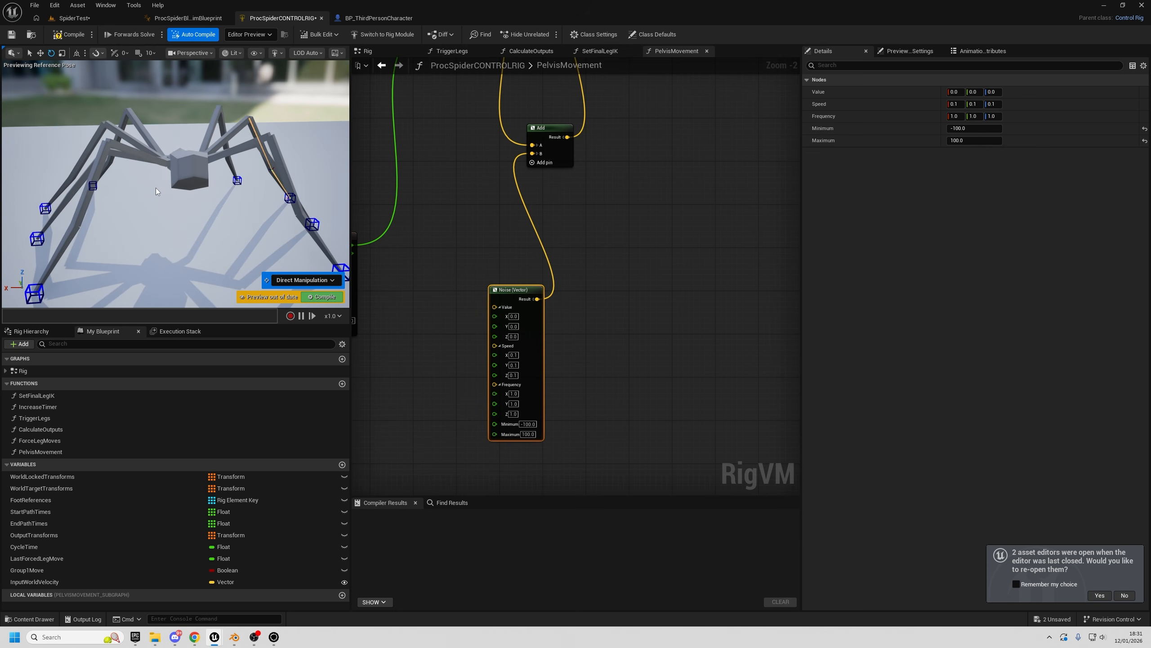
{"action": "key", "text": "w"}
{"action": "right_click_drag", "start_coordinate": [158, 178], "coordinate": [252, 205]}
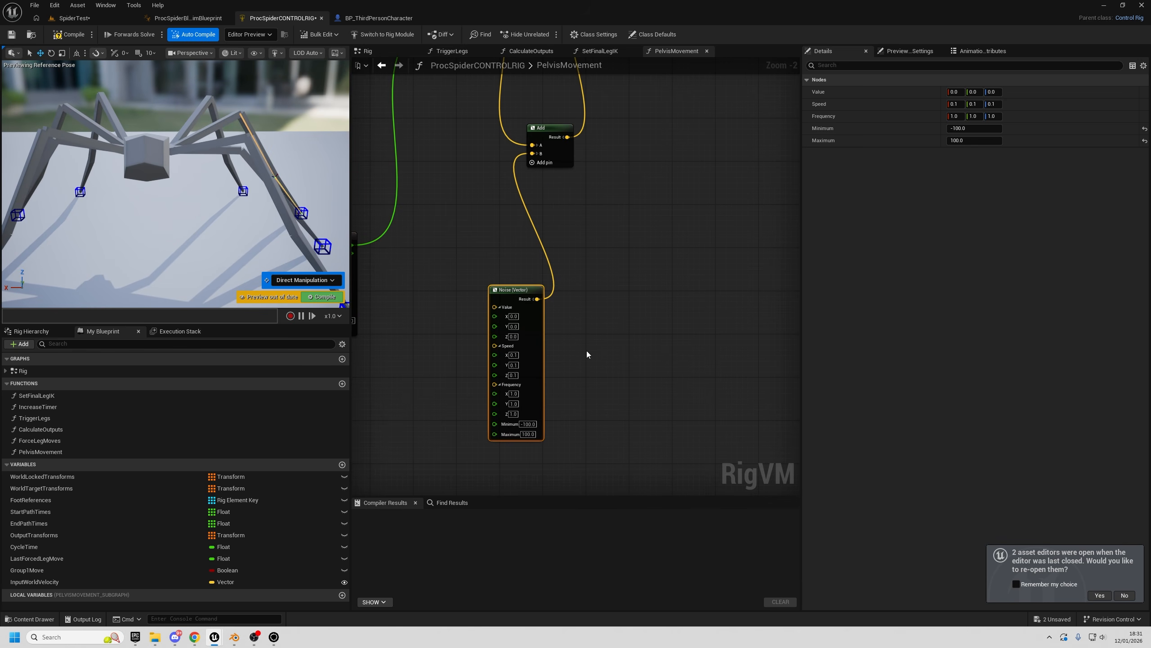
- Set the Noise node's Speed X and Y to 2
{"action": "right_click_drag", "start_coordinate": [586, 354], "coordinate": [590, 360]}
{"action": "left_click", "coordinate": [518, 361]}
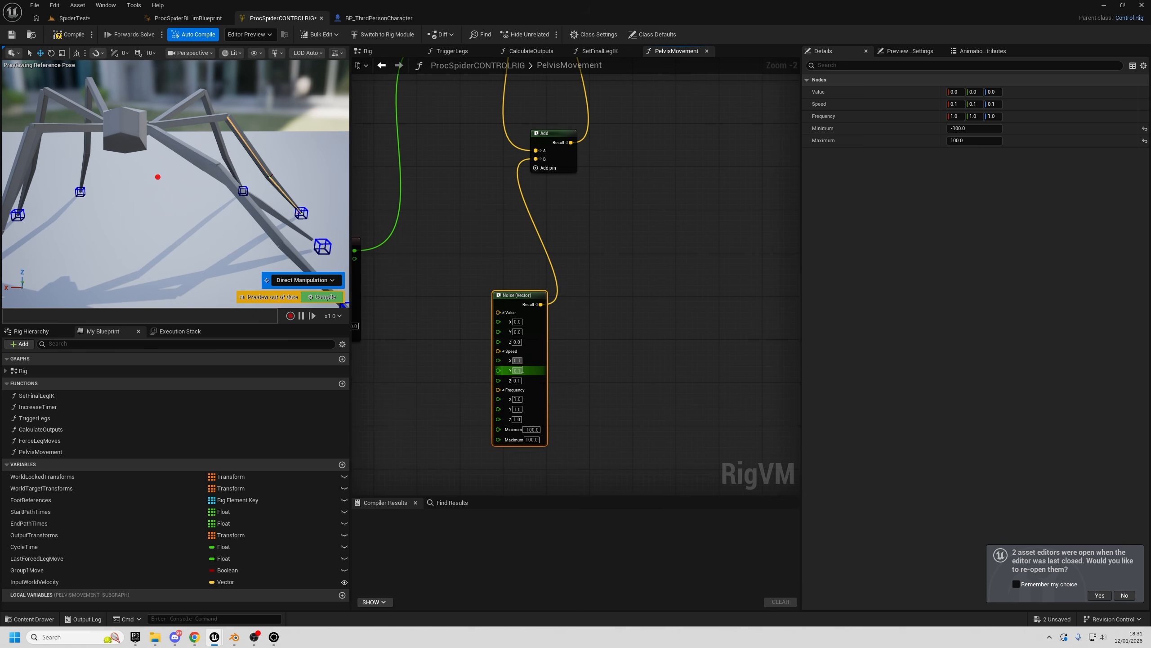
{"action": "type", "text": "2"}
{"action": "key", "text": "Tab"}
{"action": "type", "text": "2"}
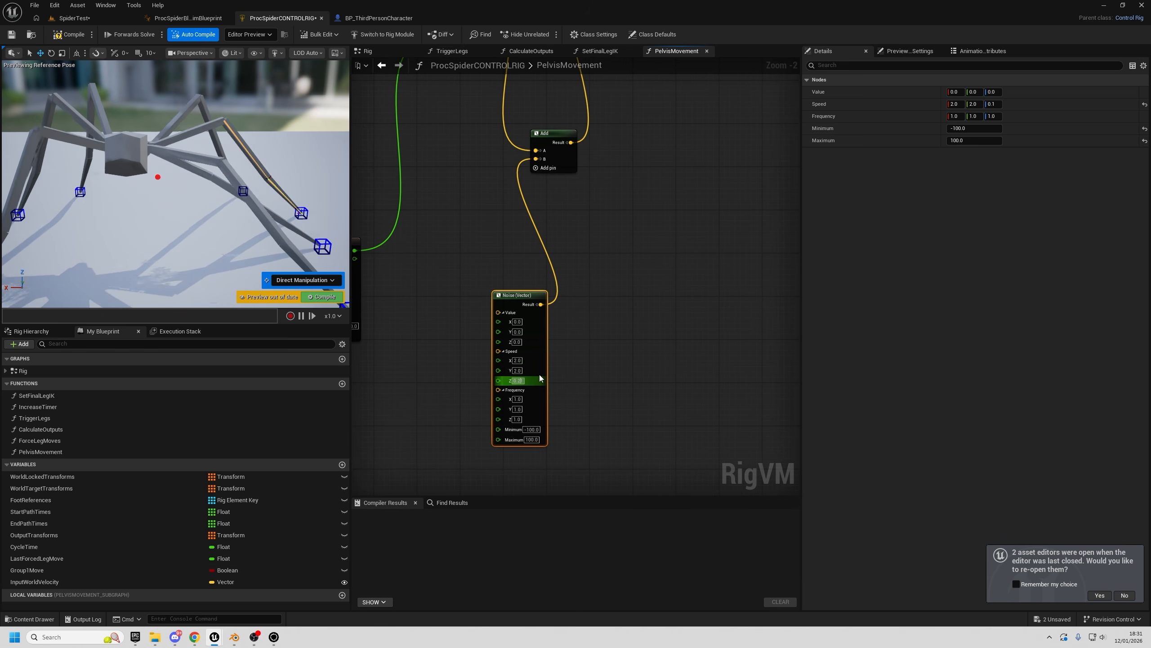
- Set the Z speed of the Noise (Vector) node to 2
{"action": "key", "text": "Tab"}
{"action": "type", "text": "2"}
{"action": "key", "text": "Return"}
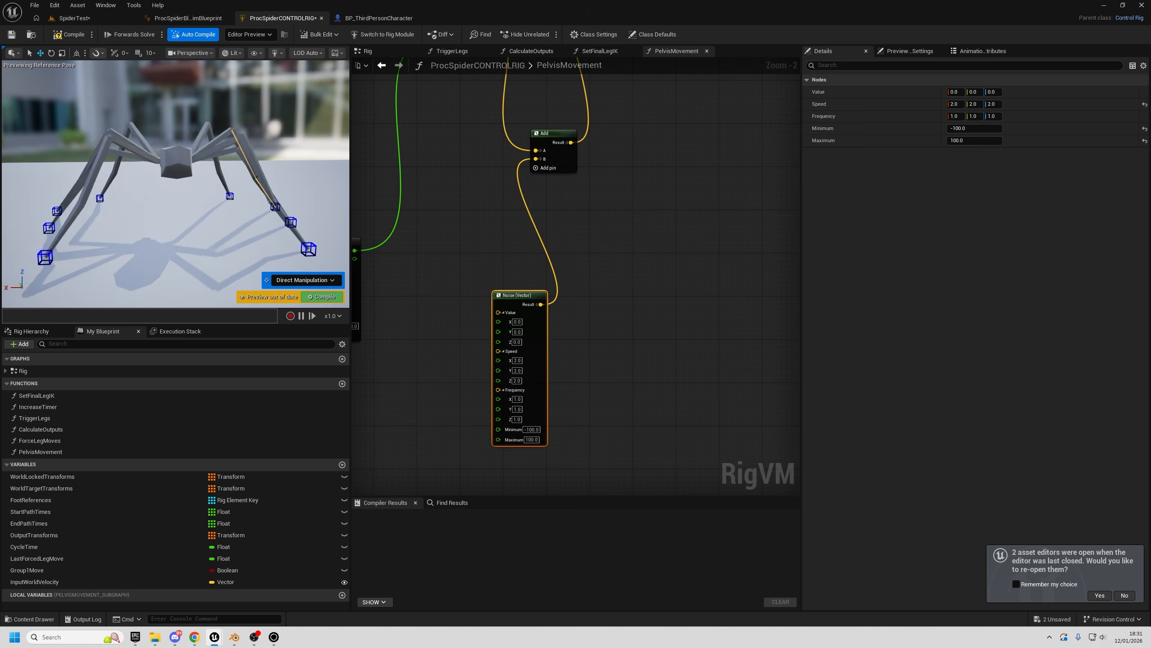
{"action": "mouse_move", "coordinate": [176, 184]}
{"action": "left_mouse_down", "text": "alt"}
{"action": "mouse_move", "coordinate": [159, 200]}
{"action": "mouse_move", "coordinate": [136, 193]}
{"action": "mouse_move", "coordinate": [204, 181]}
{"action": "mouse_move", "coordinate": [176, 184]}
{"action": "left_mouse_up", "text": "alt"}
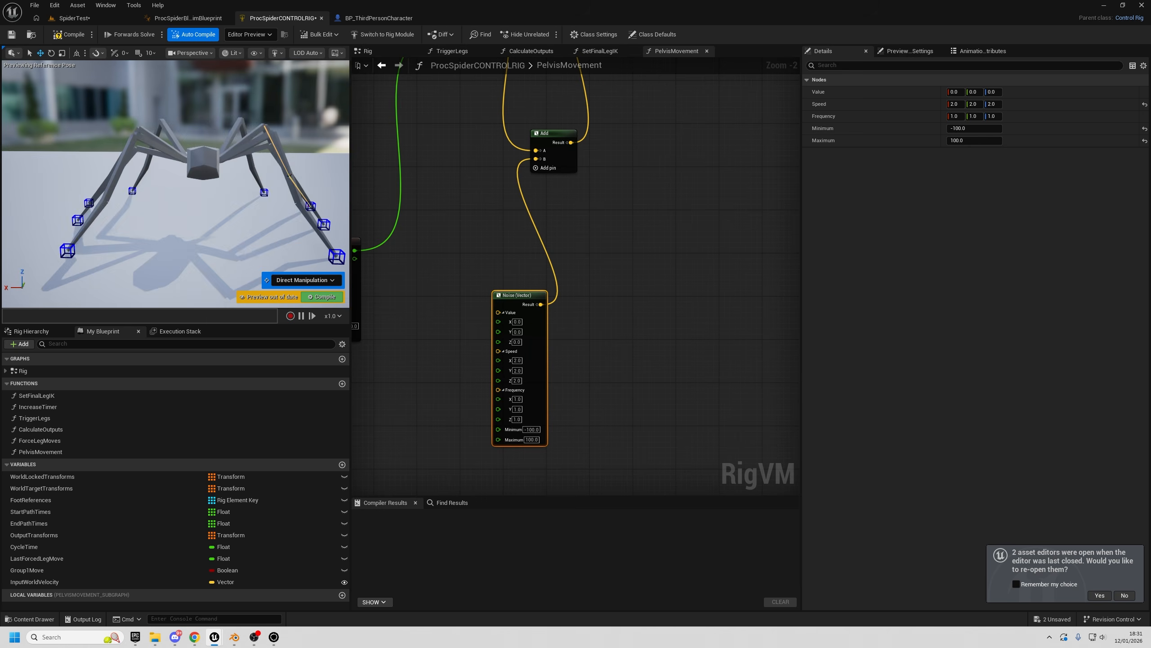
- Set the Noise (Vector) node's minimum to -20 and its maximum to 20
{"action": "left_click", "coordinate": [532, 429]}
{"action": "type", "text": "-20"}
{"action": "key", "text": "Tab"}
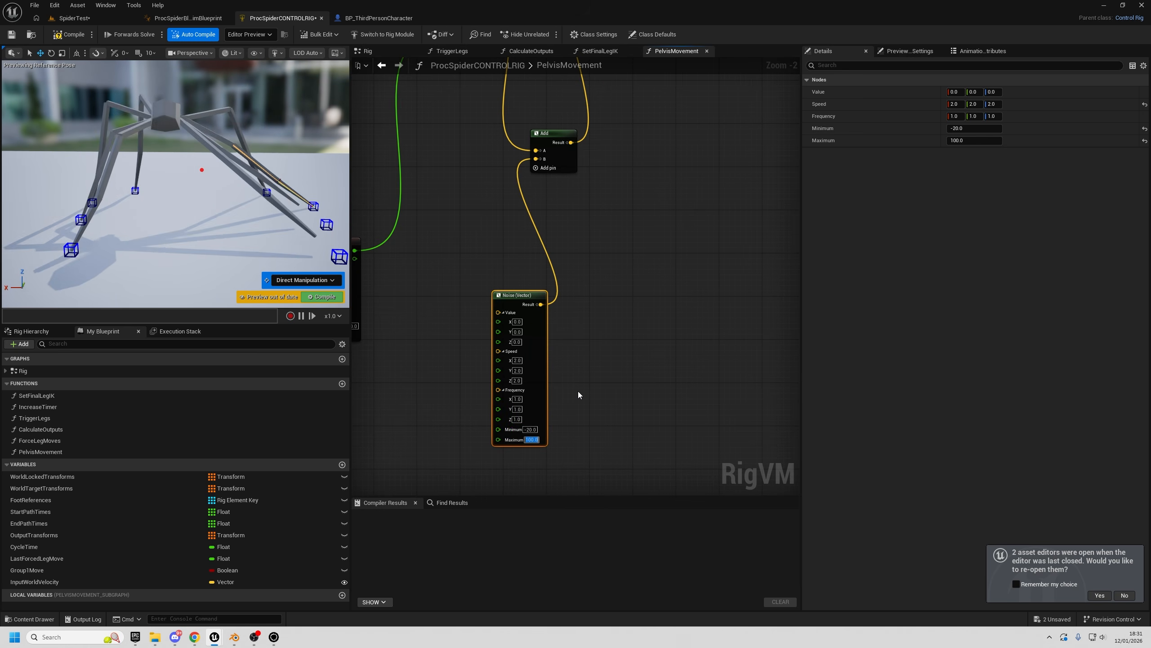
{"action": "type", "text": "20"}
{"action": "key", "text": "Return"}
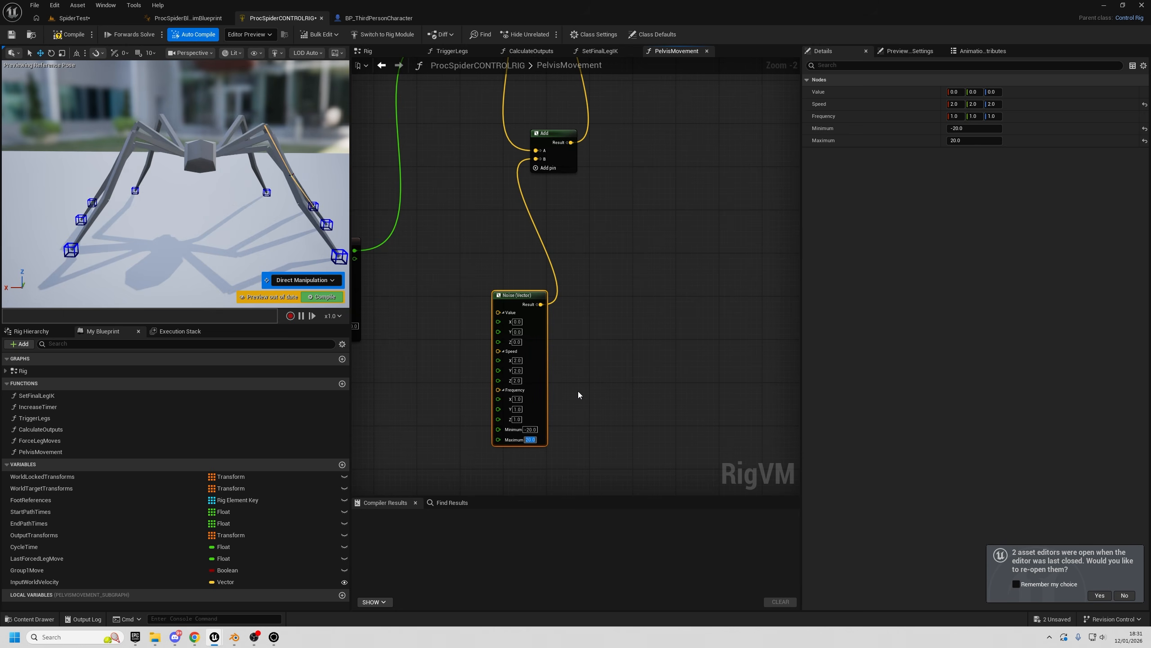
{"action": "left_click_drag", "start_coordinate": [254, 227], "coordinate": [227, 200], "text": "alt"}
- Set the Noise (Vector) node's speed to X 2.2, Y 1.5 and Z 0.5
{"action": "left_click", "coordinate": [519, 371]}
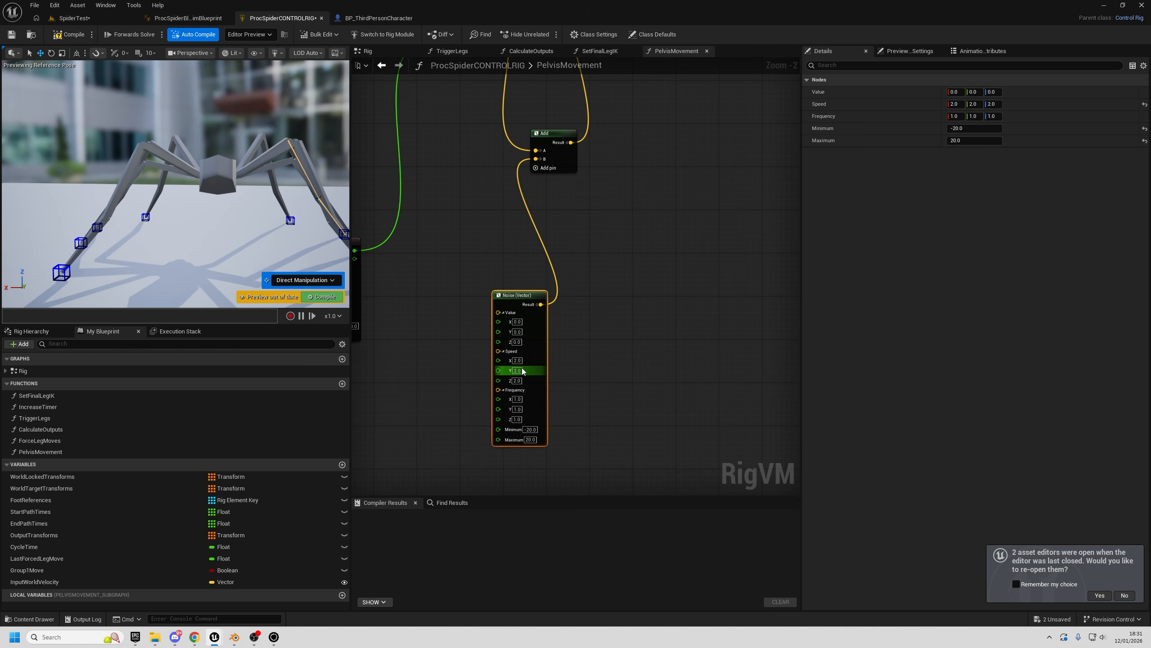
{"action": "left_click", "coordinate": [519, 361]}
{"action": "type", "text": "2.2"}
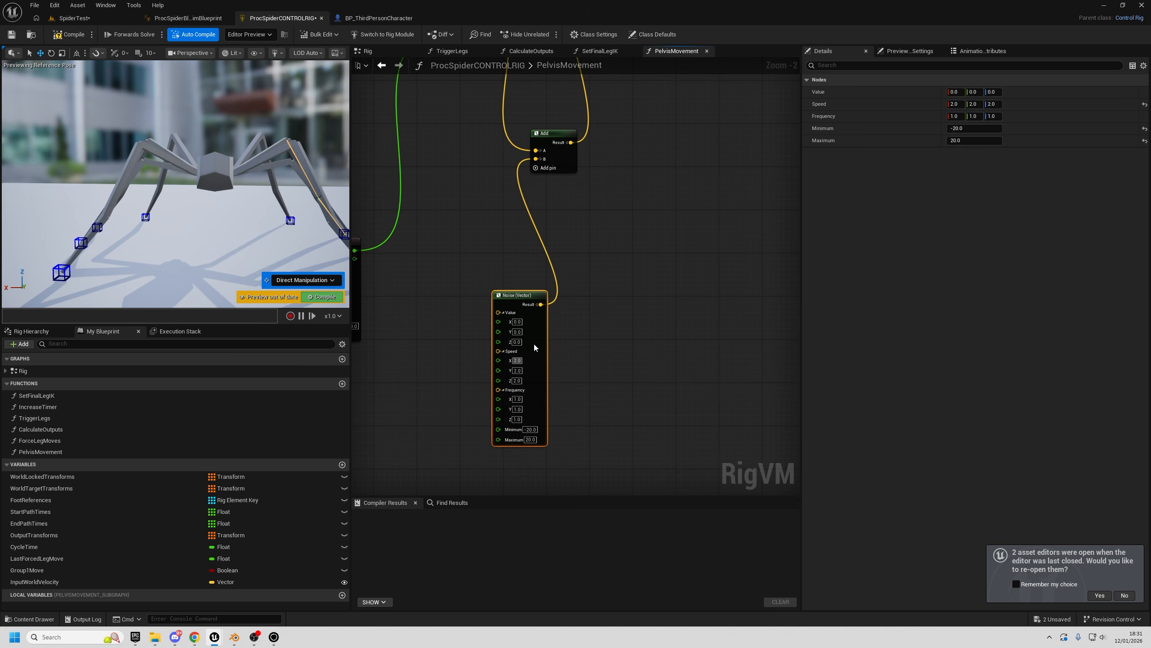
{"action": "type", "text": "1.5"}
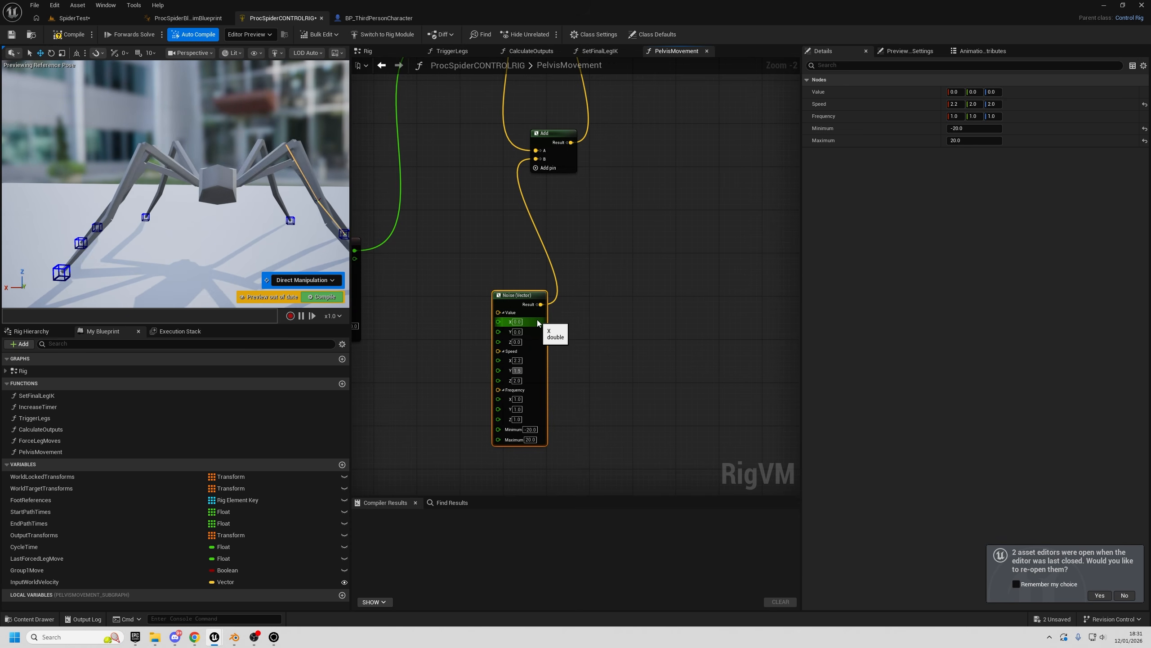
{"action": "key", "text": "Tab"}
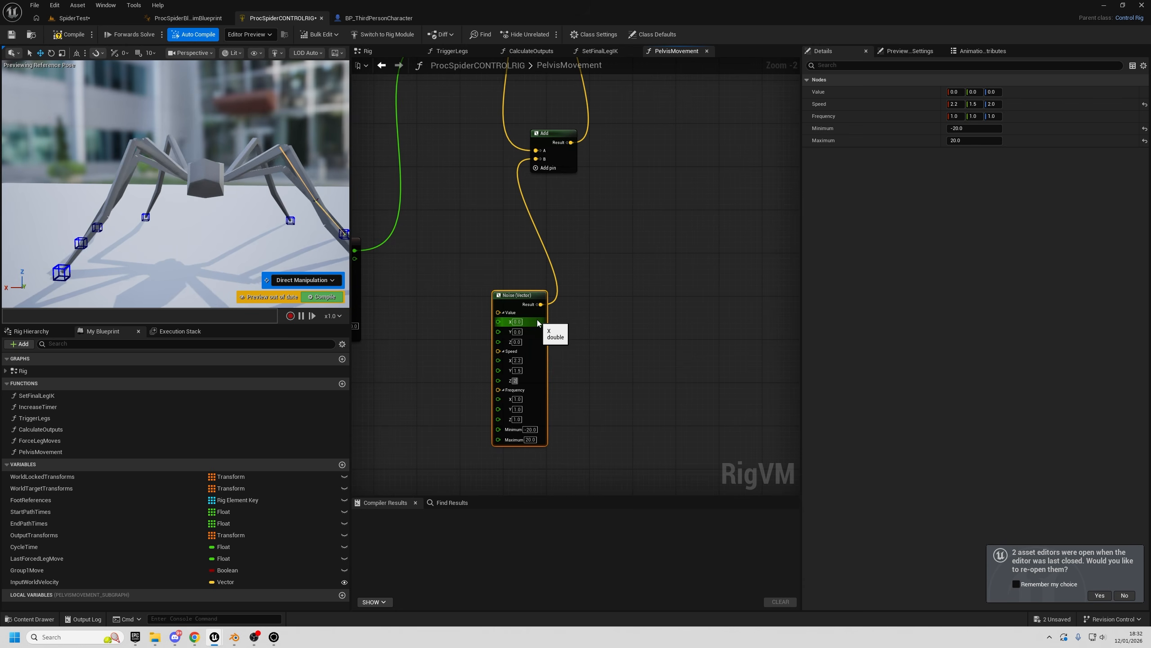
{"action": "type", "text": "0.5"}
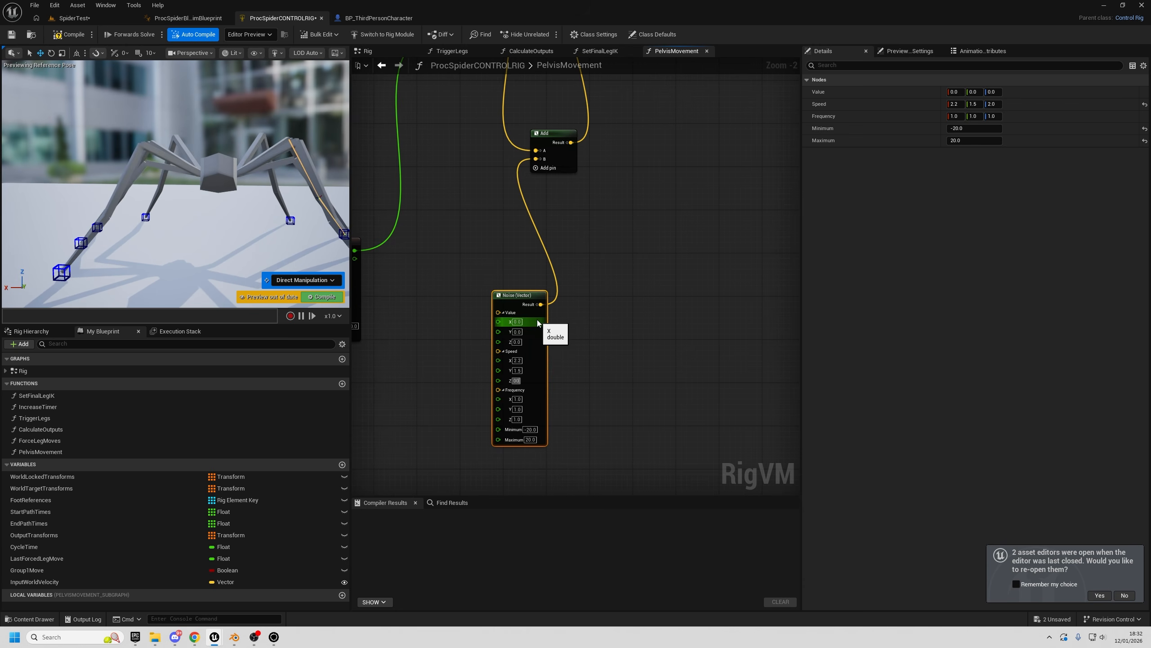
{"action": "key", "text": "Return"}
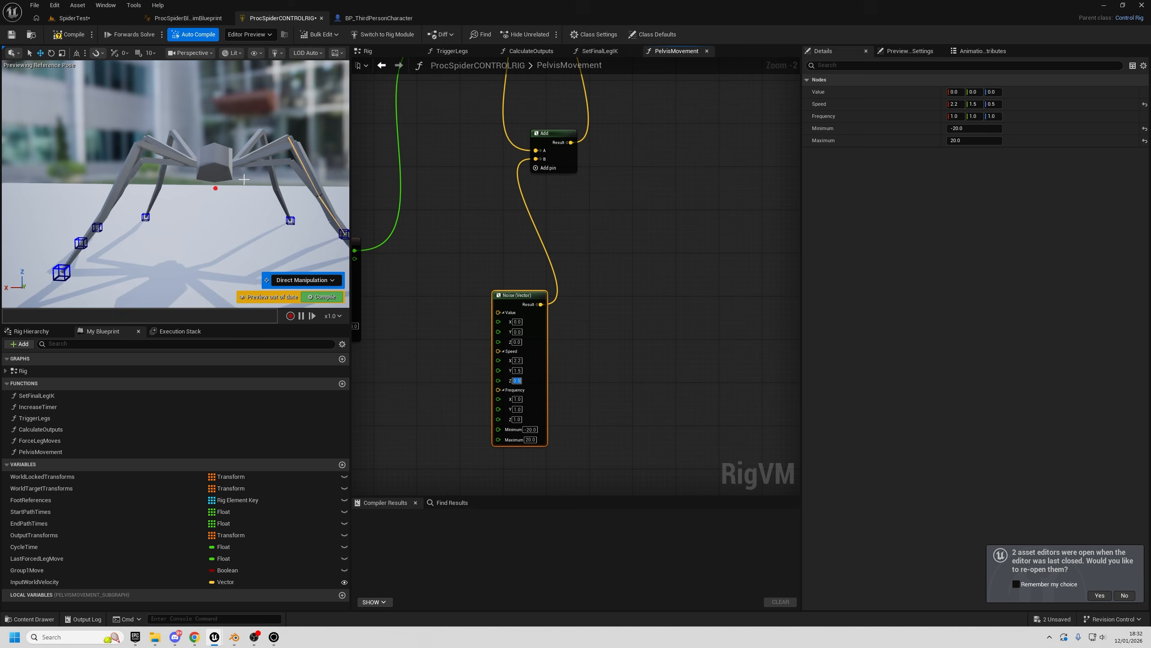
- Examine the spider's body motion in the preview from several angles and compare it with the Noise node's settings
{"action": "right_click_drag", "start_coordinate": [204, 181], "coordinate": [140, 214]}
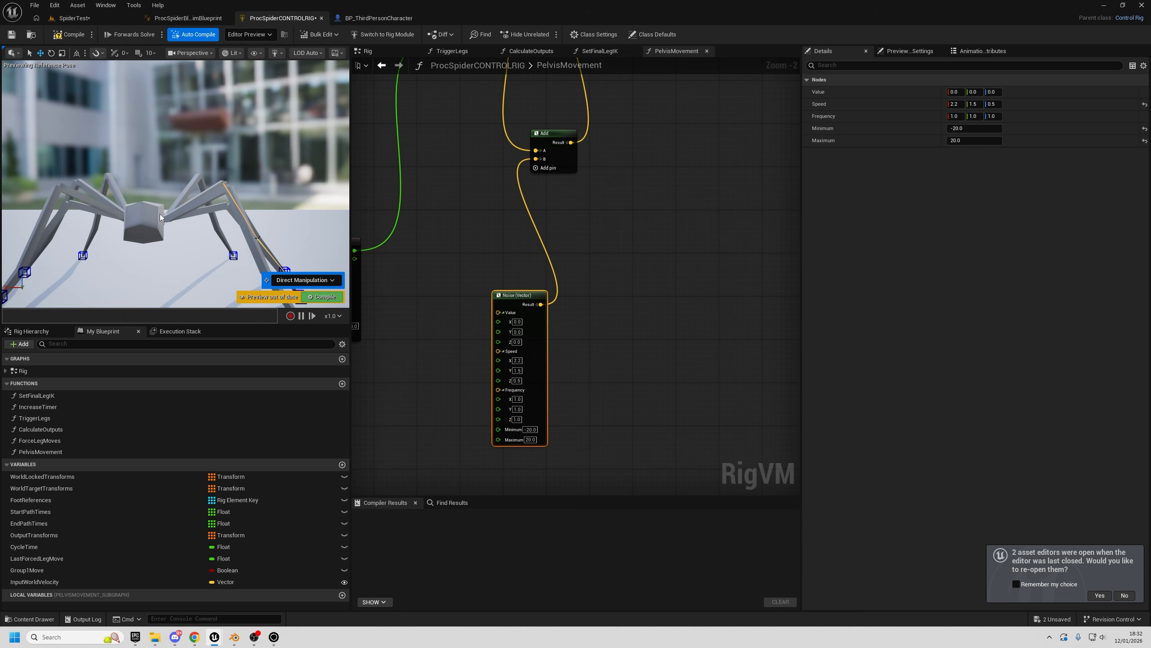
{"action": "right_click_drag", "start_coordinate": [210, 280], "coordinate": [268, 272]}
{"action": "right_click_drag", "start_coordinate": [190, 195], "coordinate": [190, 150]}
{"action": "scroll", "coordinate": [190, 194], "scroll_direction": "up", "scroll_amount": 3}
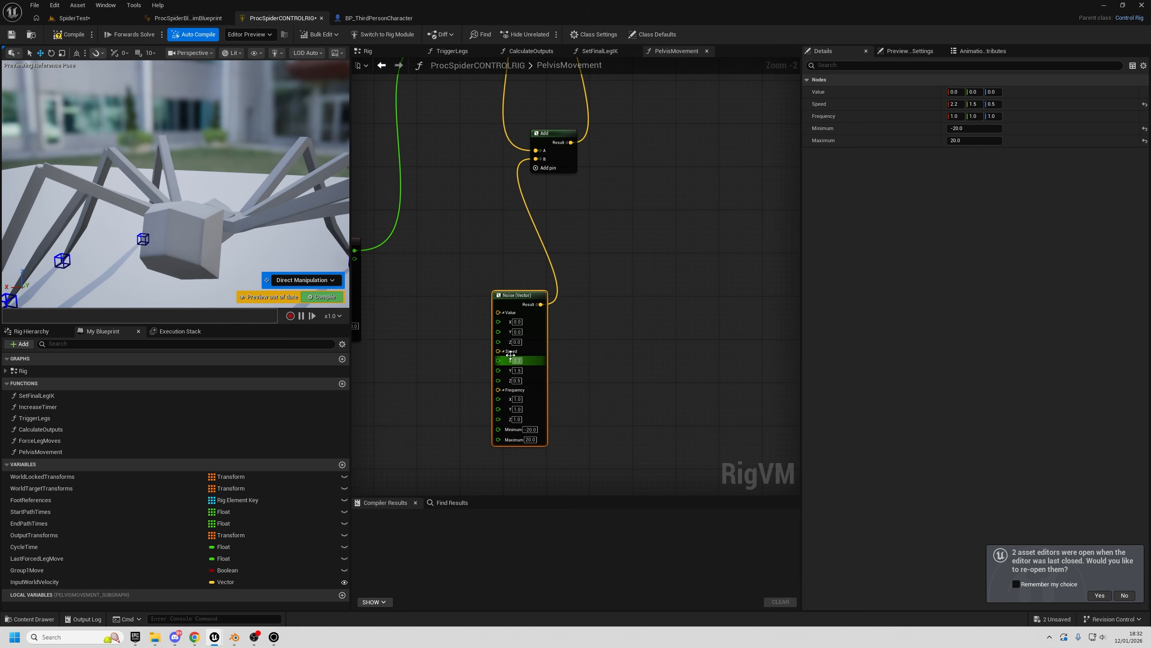
{"action": "right_click_drag", "start_coordinate": [190, 195], "coordinate": [184, 154]}
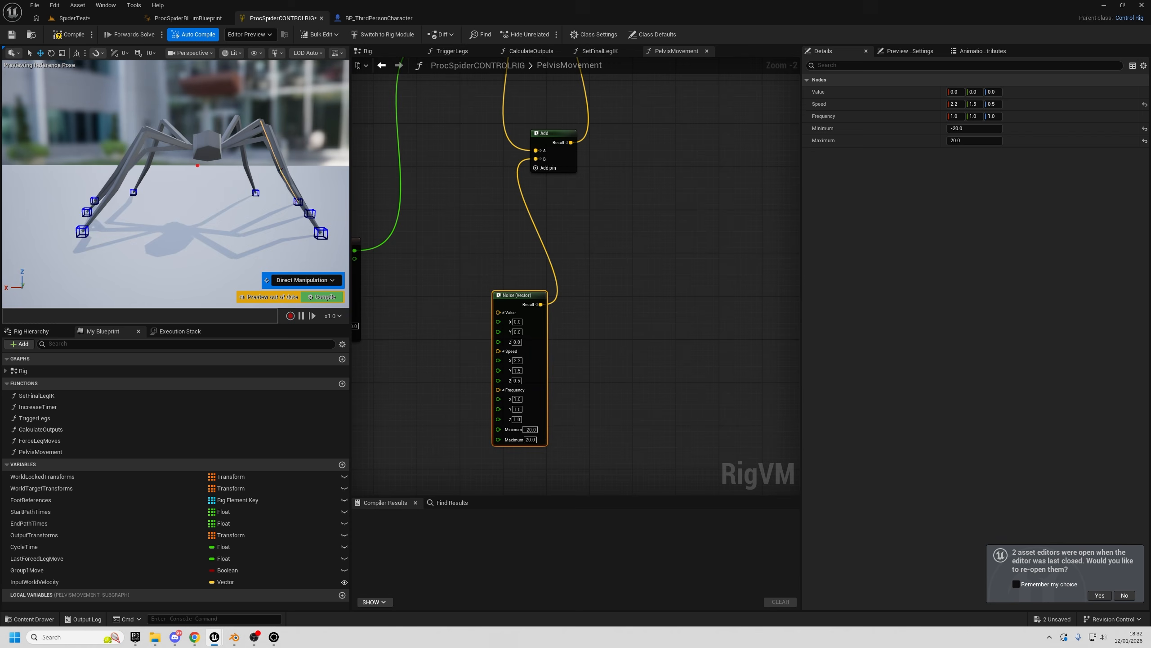
{"action": "scroll", "coordinate": [499, 242], "scroll_direction": "down", "scroll_amount": 1}
{"action": "right_click_drag", "start_coordinate": [489, 230], "coordinate": [514, 245]}
{"action": "scroll", "coordinate": [545, 453], "scroll_direction": "up", "scroll_amount": 3}
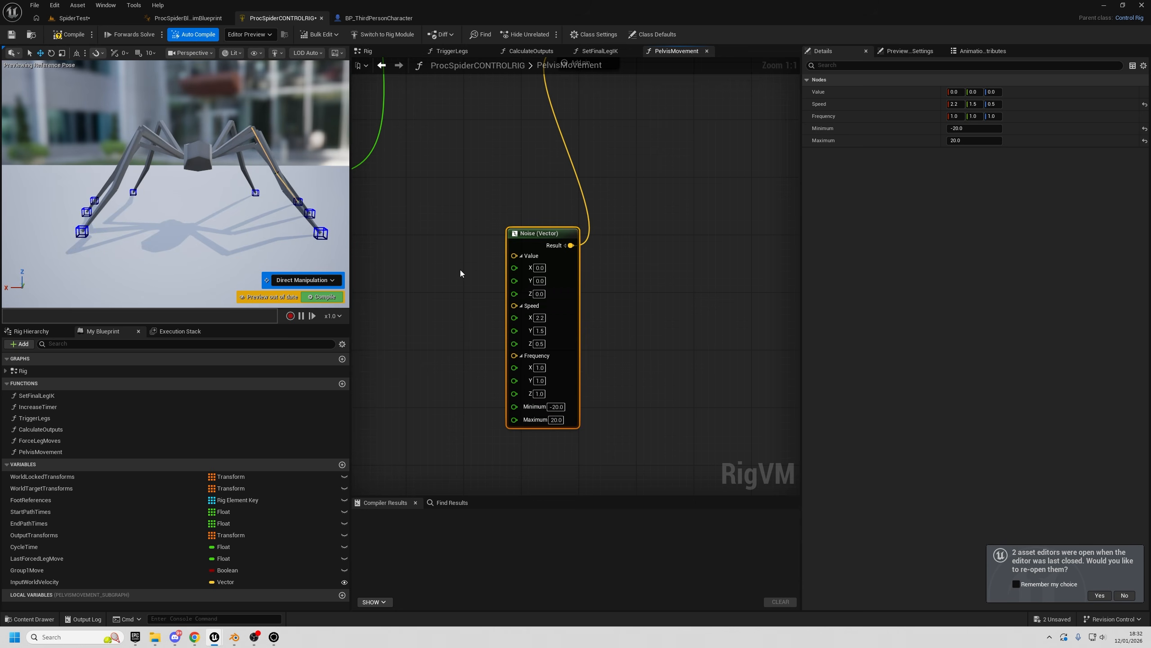
{"action": "right_click_drag", "start_coordinate": [461, 273], "coordinate": [496, 287]}
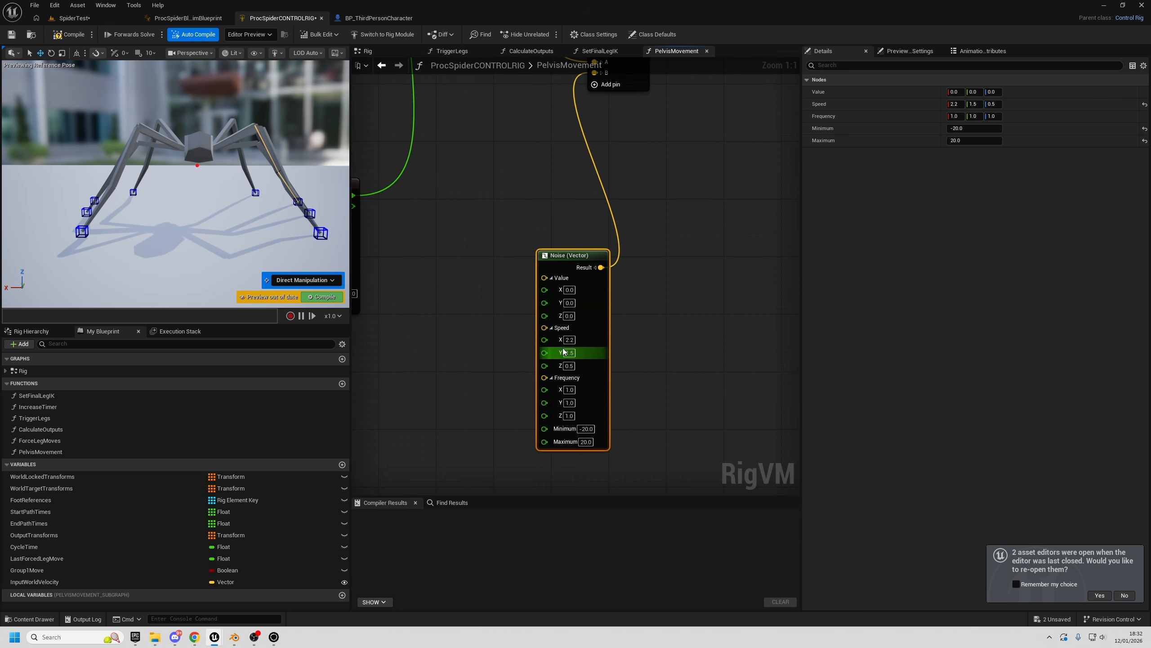
{"action": "right_click_drag", "start_coordinate": [506, 335], "coordinate": [594, 335]}
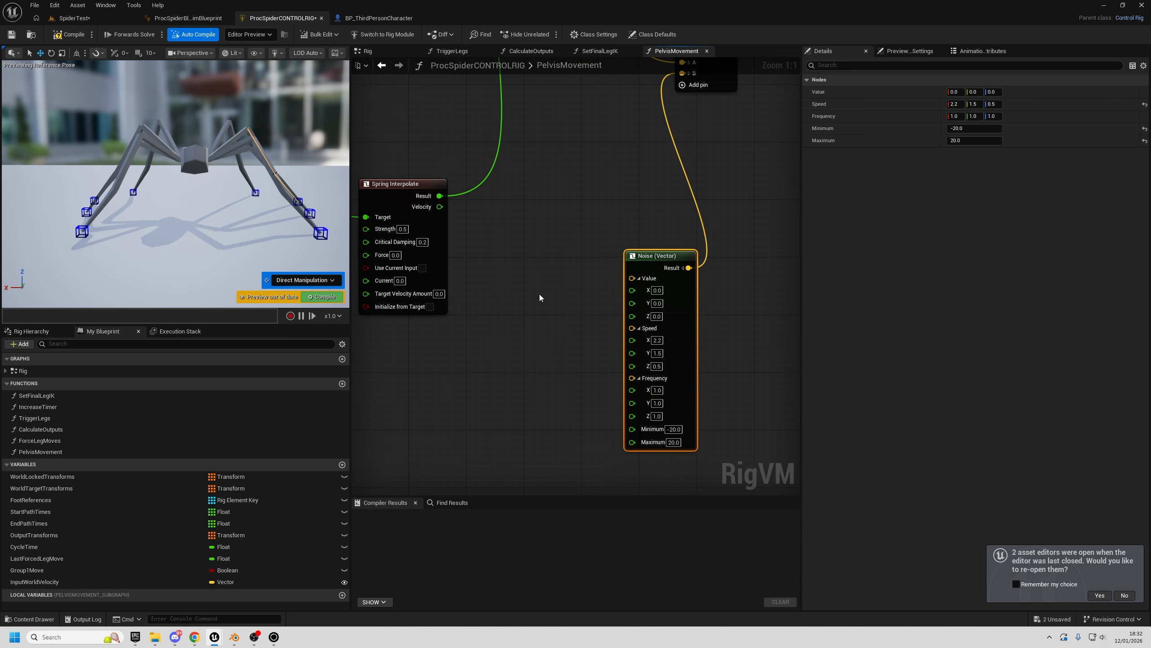
- Duplicate the Get InputWorldVelocity and Length nodes together into the empty area below the Spring Interpolate node
{"action": "right_click_drag", "start_coordinate": [510, 228], "coordinate": [788, 259]}
{"action": "right_click_drag", "start_coordinate": [544, 207], "coordinate": [682, 160]}
{"action": "left_click_drag", "start_coordinate": [464, 193], "coordinate": [629, 391]}
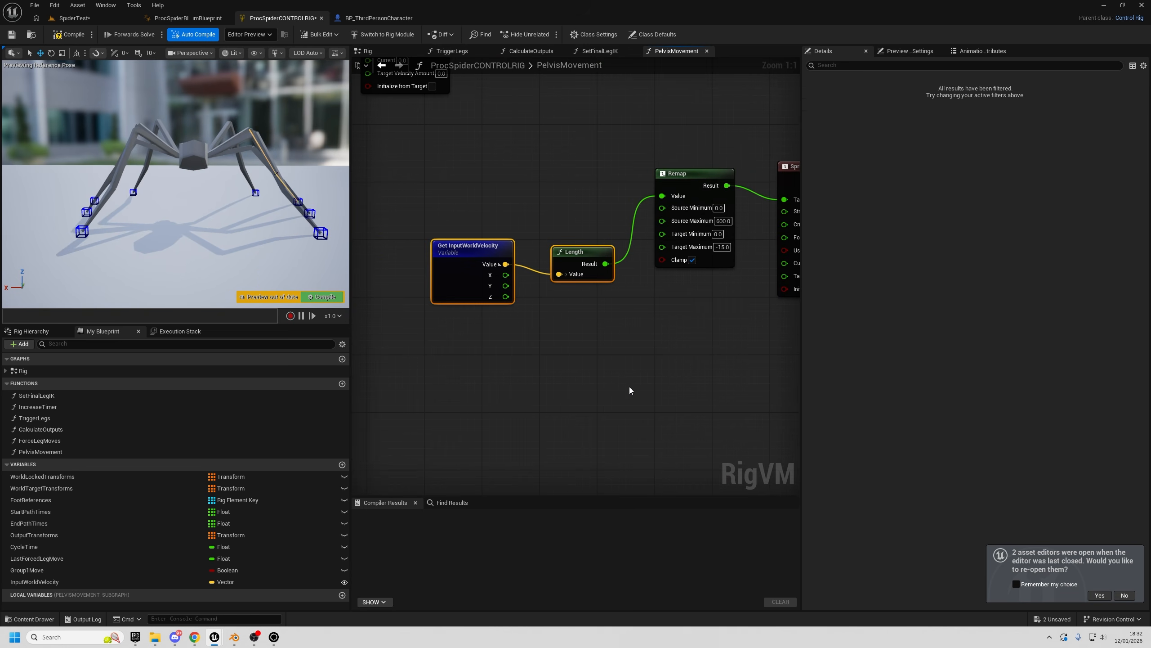
{"action": "left_click_drag", "start_coordinate": [625, 336], "coordinate": [629, 338]}
{"action": "key", "text": "ctrl+c"}
{"action": "right_click_drag", "start_coordinate": [707, 364], "coordinate": [402, 274]}
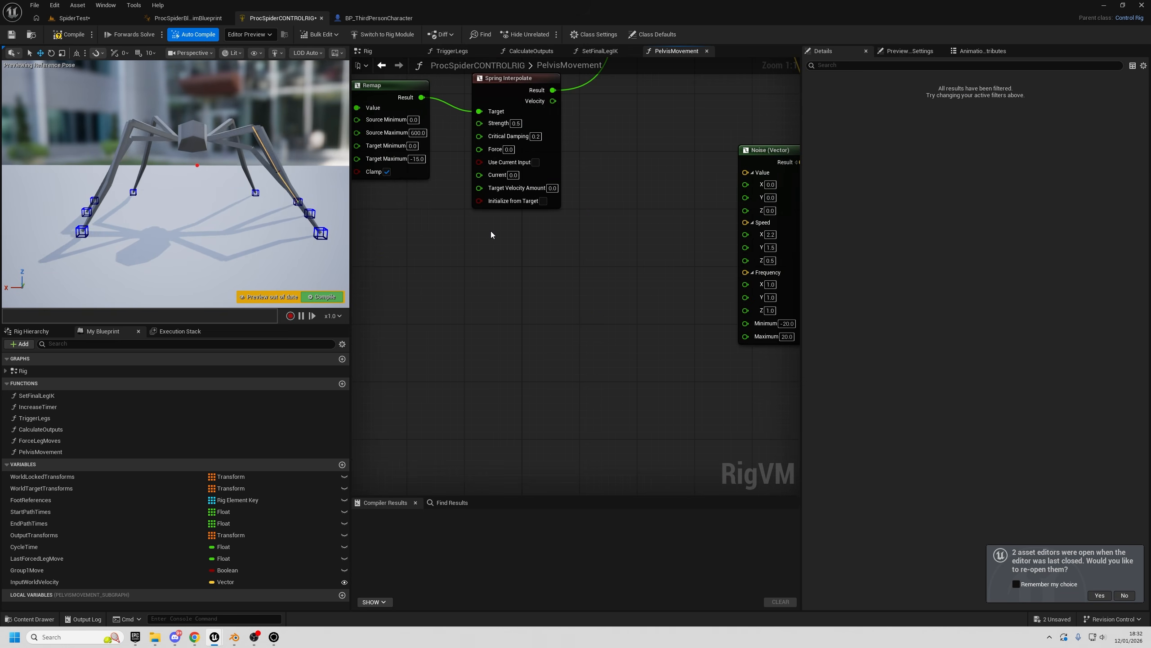
{"action": "key", "text": "ctrl+v"}
{"action": "left_click", "coordinate": [510, 241]}
{"action": "right_click_drag", "start_coordinate": [639, 212], "coordinate": [591, 246]}
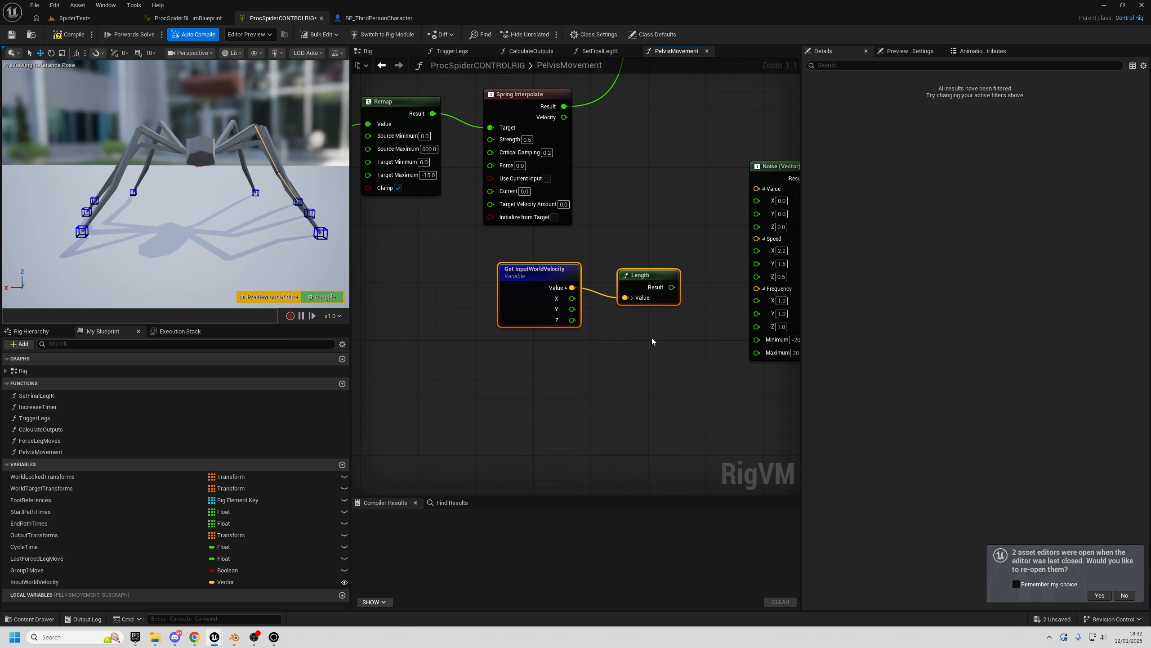
- Copy the Remap node beside the duplicated Length node and connect Length's result to the copy's value
{"action": "right_click_drag", "start_coordinate": [440, 263], "coordinate": [395, 249]}
{"action": "left_click", "coordinate": [580, 204]}
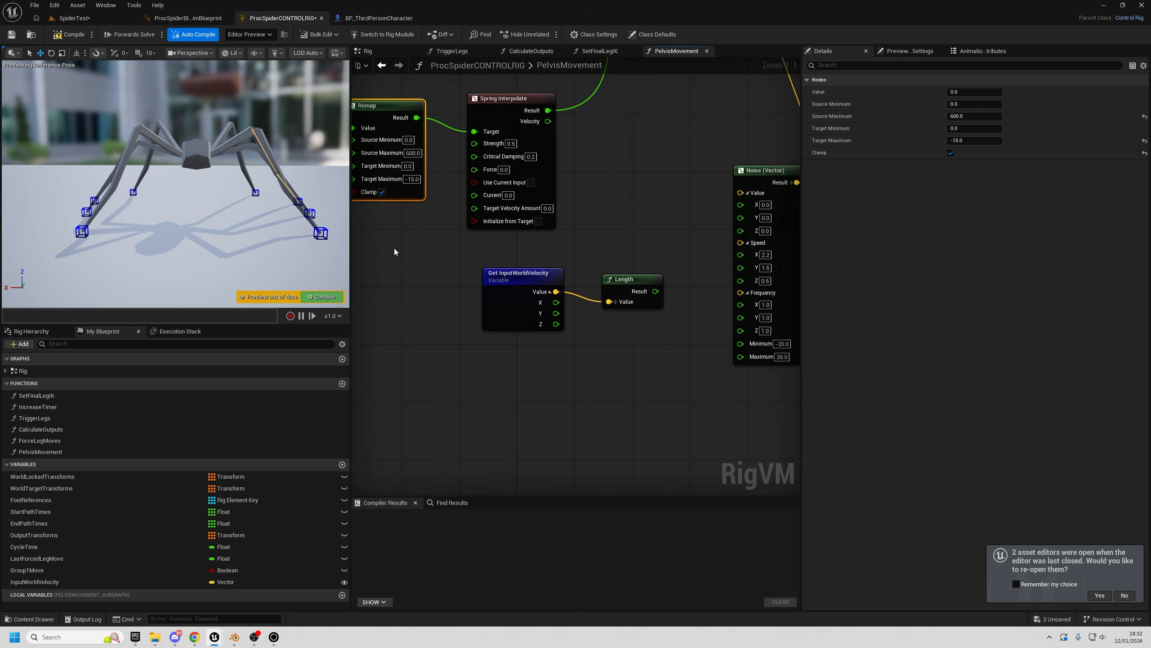
{"action": "key", "text": "ctrl+v"}
{"action": "left_click_drag", "start_coordinate": [655, 291], "coordinate": [636, 369]}
{"action": "left_click_drag", "start_coordinate": [487, 263], "coordinate": [617, 324]}
{"action": "left_click_drag", "start_coordinate": [624, 286], "coordinate": [533, 328]}
{"action": "left_click_drag", "start_coordinate": [660, 352], "coordinate": [635, 295]}
{"action": "right_click_drag", "start_coordinate": [643, 233], "coordinate": [591, 207]}
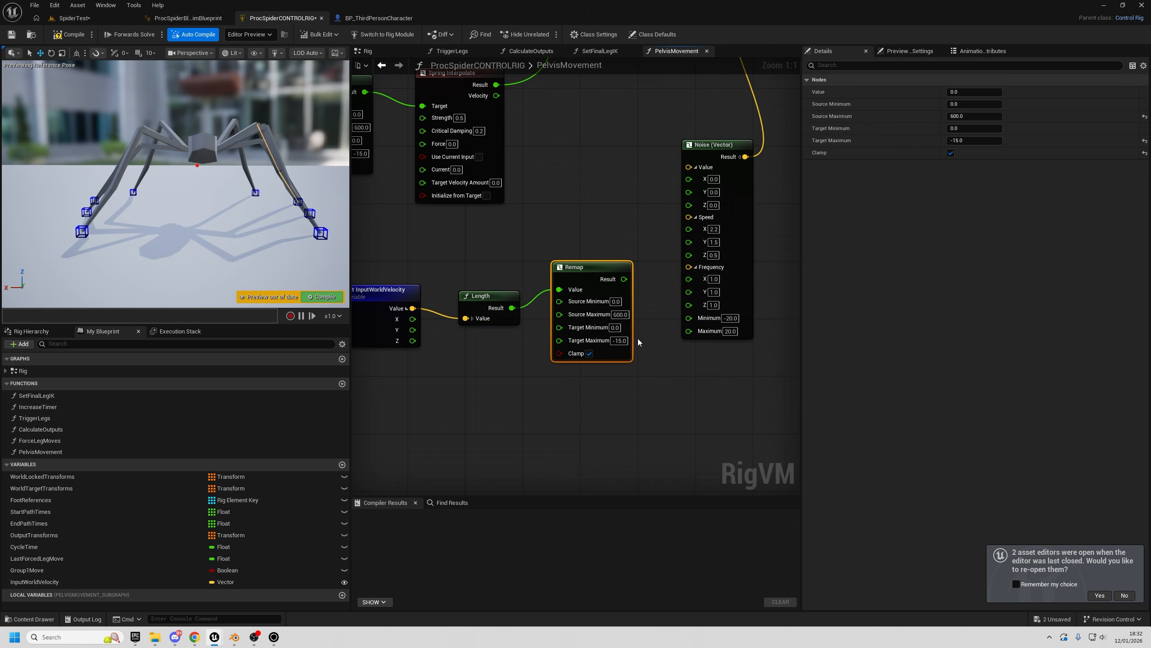
- Move the copied Remap node higher, between the Length and Noise nodes, and set its target minimum to 0.2
{"action": "right_click_drag", "start_coordinate": [255, 205], "coordinate": [270, 174]}
{"action": "key", "text": "w"}
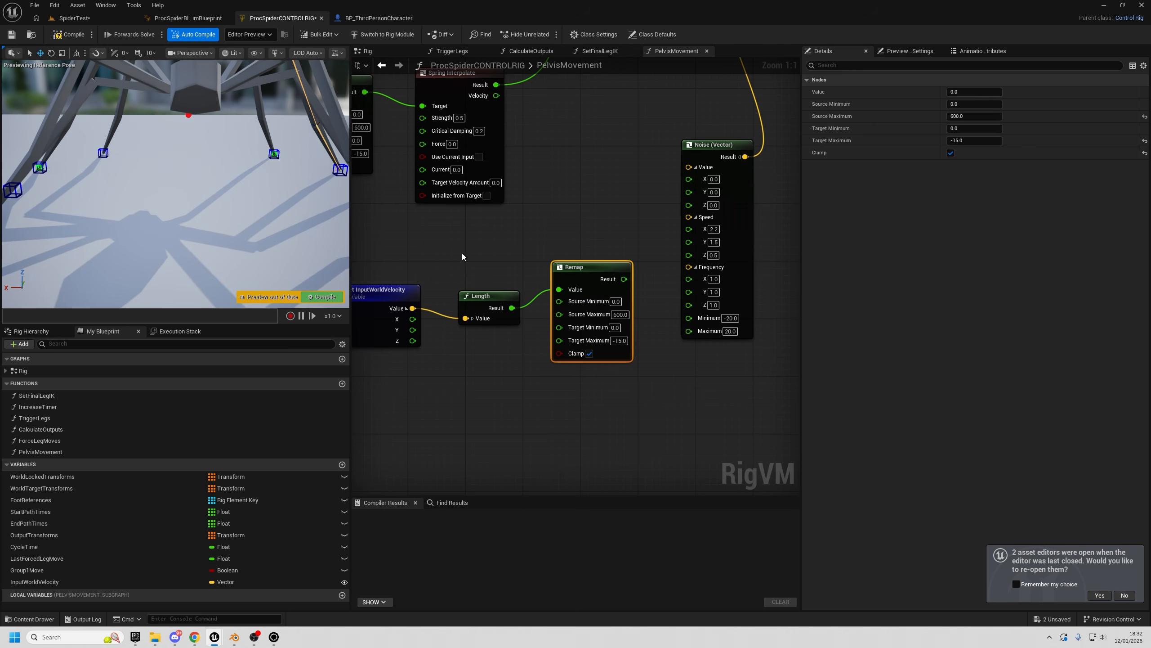
{"action": "left_click_drag", "start_coordinate": [566, 266], "coordinate": [587, 201]}
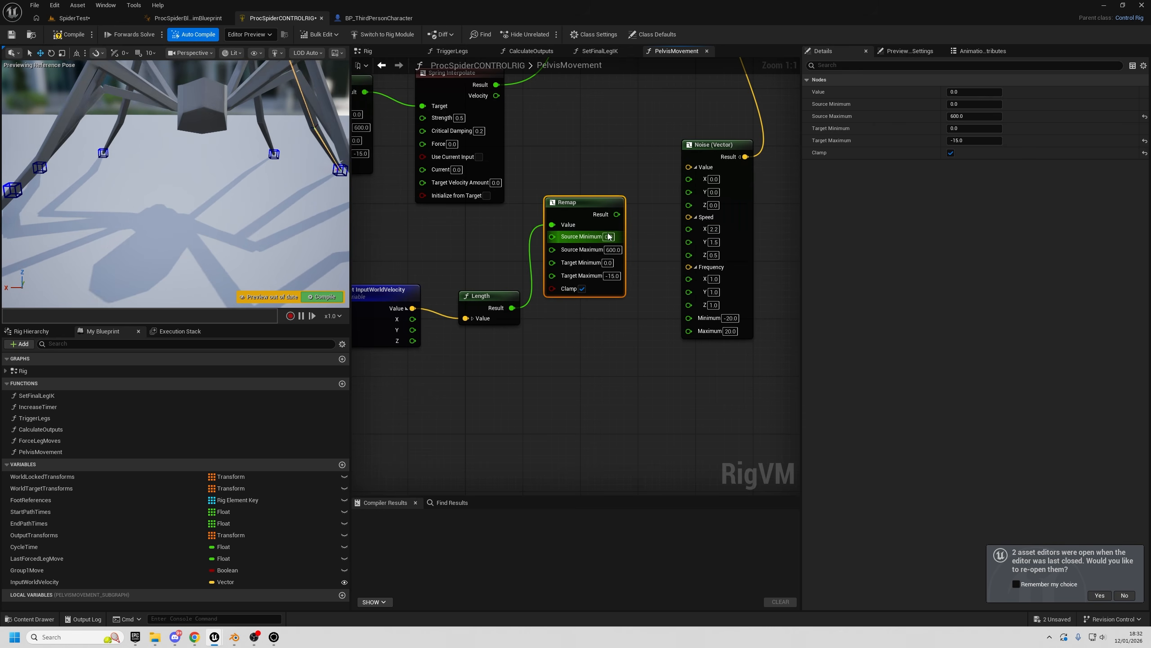
{"action": "left_click", "coordinate": [613, 249]}
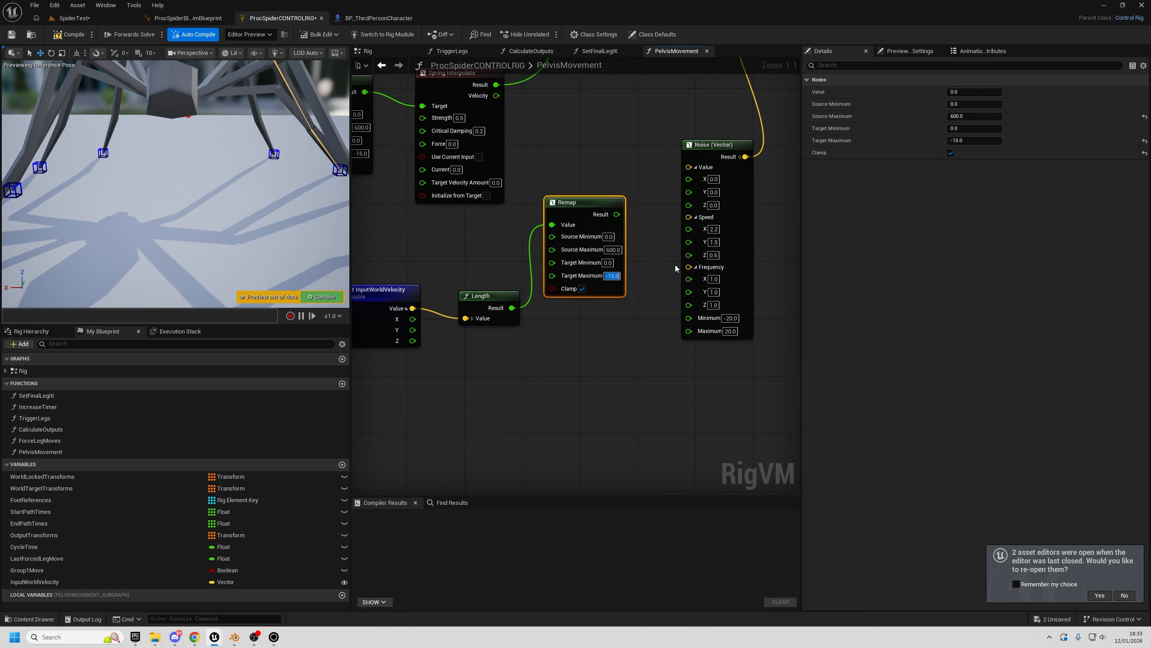
{"action": "left_click", "coordinate": [608, 266]}
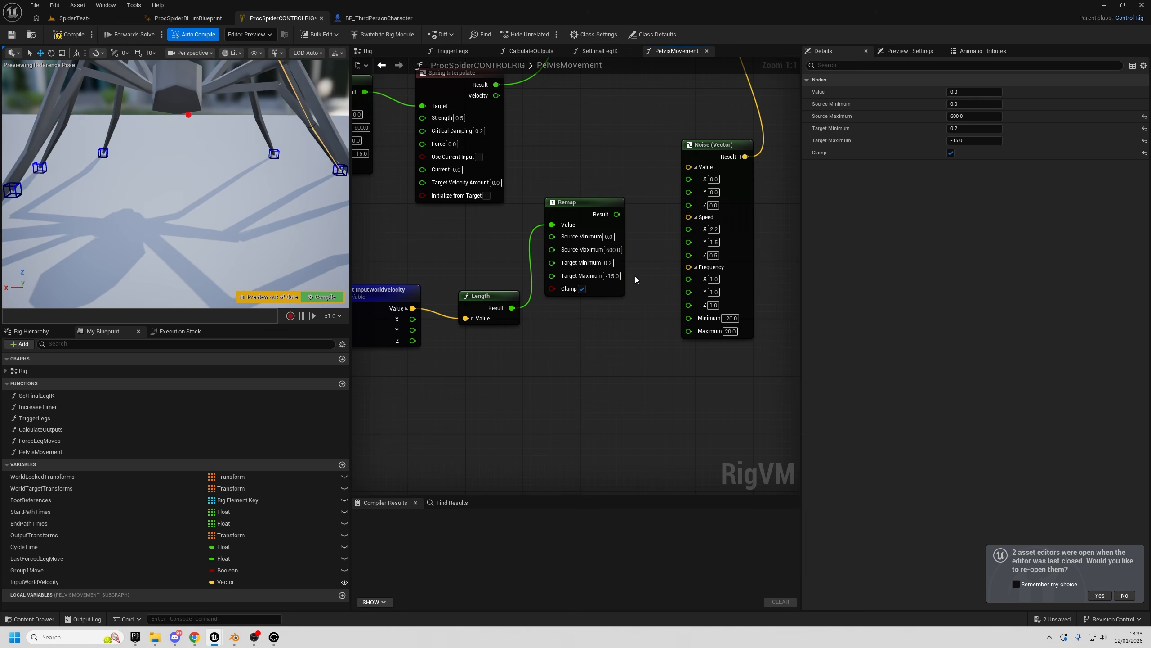
- Set the Noise (Vector) node's X, Y and Z speed to 0.2 each
{"action": "left_click", "coordinate": [714, 229]}
{"action": "left_click", "coordinate": [713, 242]}
{"action": "type", "text": "0"}
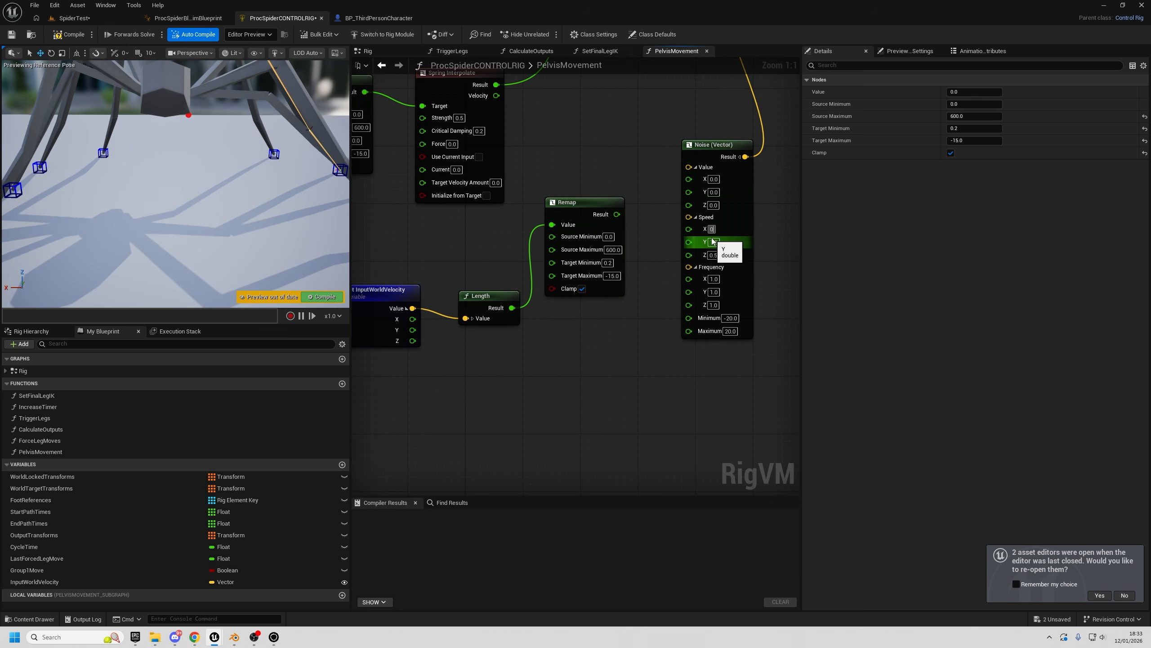
{"action": "type", "text": ".2"}
{"action": "key", "text": "Tab"}
{"action": "type", "text": "0"}
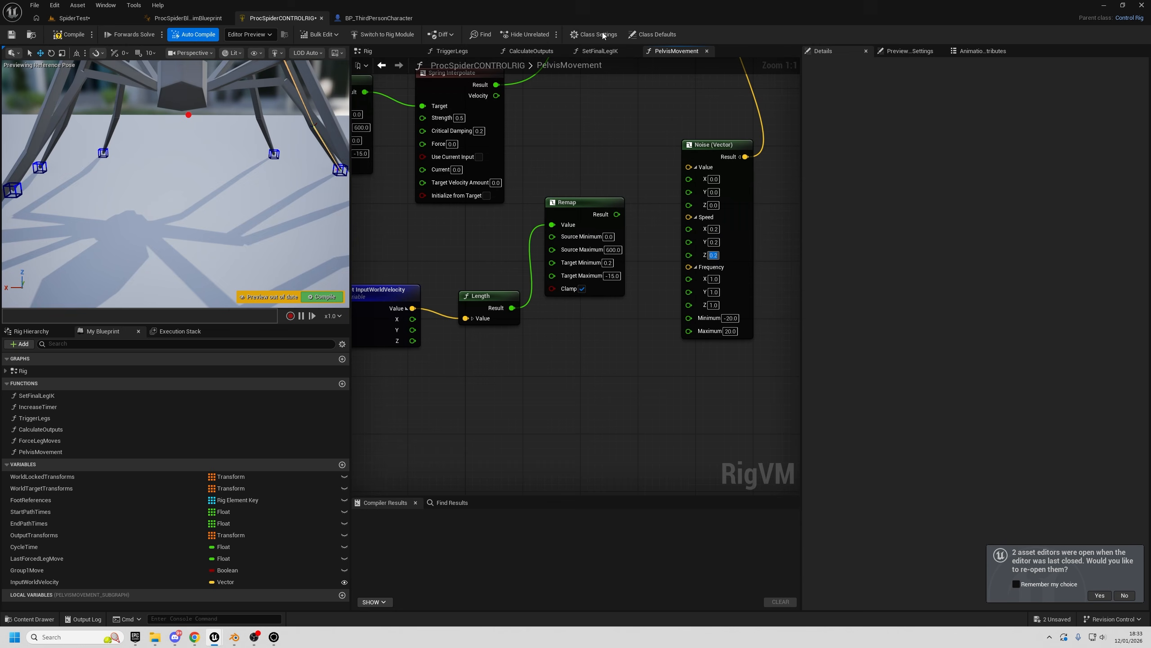
- Connect the copied Remap node's result to the X speed of the Noise (Vector) node
{"action": "right_click_drag", "start_coordinate": [753, 283], "coordinate": [752, 261]}
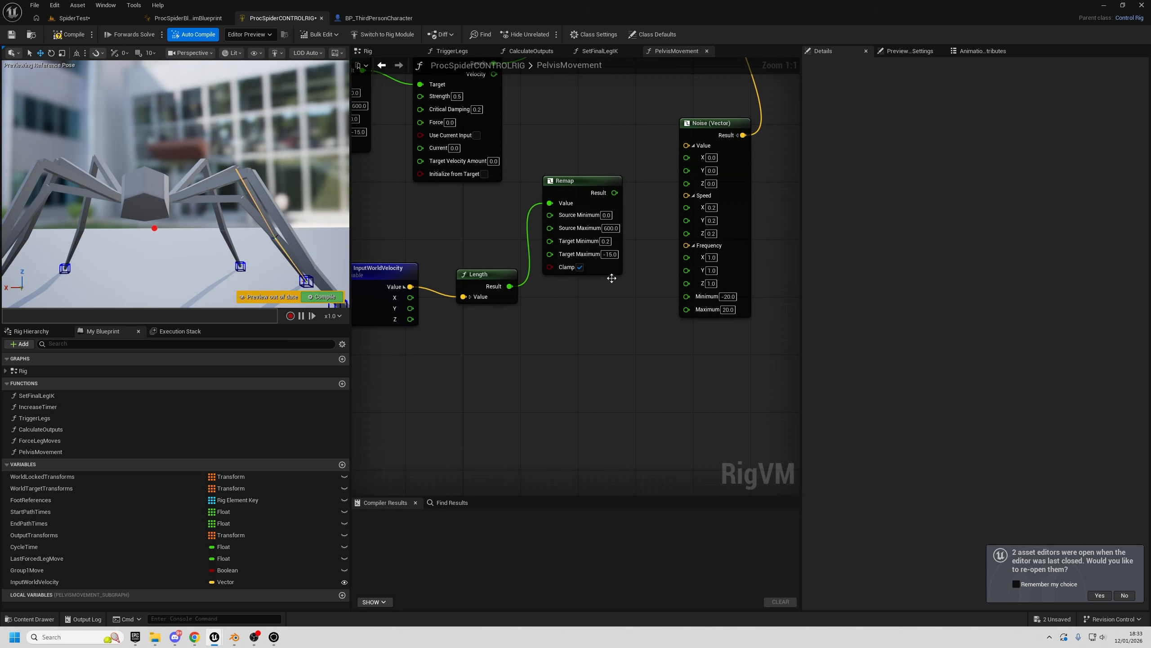
{"action": "right_click_drag", "start_coordinate": [612, 277], "coordinate": [611, 237]}
{"action": "left_click_drag", "start_coordinate": [599, 180], "coordinate": [620, 180]}
{"action": "right_click_drag", "start_coordinate": [621, 181], "coordinate": [636, 162]}
{"action": "left_click_drag", "start_coordinate": [514, 234], "coordinate": [613, 252]}
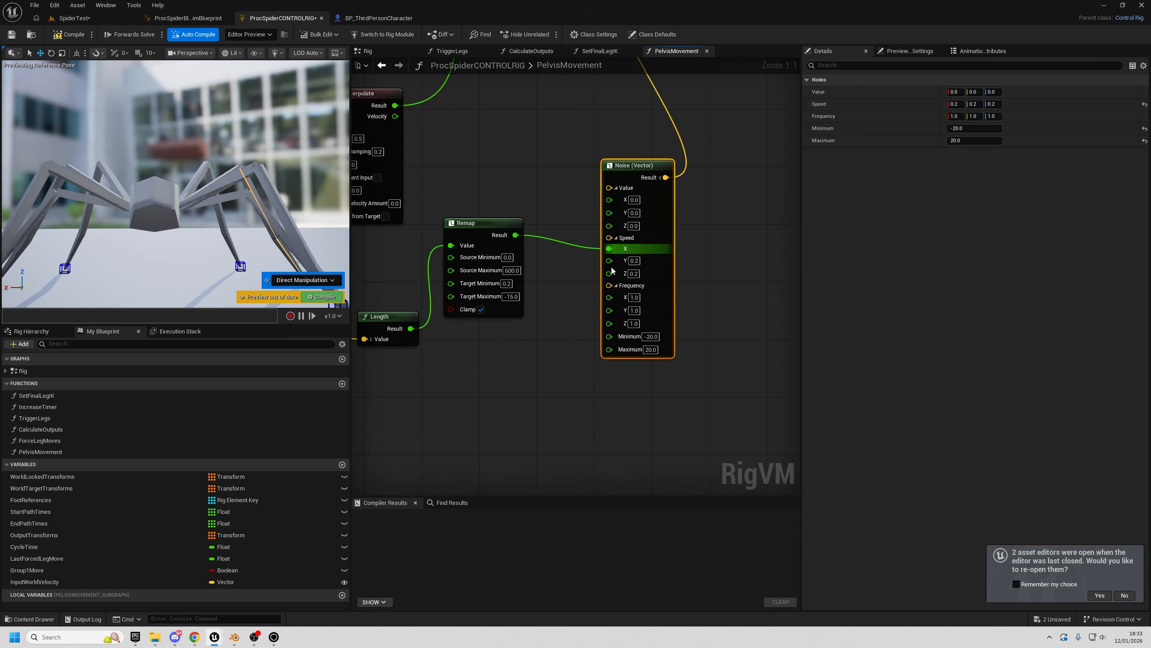
- Duplicate the Remap node, feed it from Length's result and connect its result to the Noise node's Y speed
{"action": "right_click_drag", "start_coordinate": [521, 384], "coordinate": [641, 384]}
{"action": "left_click", "coordinate": [598, 290]}
{"action": "key", "text": "ctrl+d"}
{"action": "left_click_drag", "start_coordinate": [530, 329], "coordinate": [540, 369]}
{"action": "left_click_drag", "start_coordinate": [576, 350], "coordinate": [728, 260]}
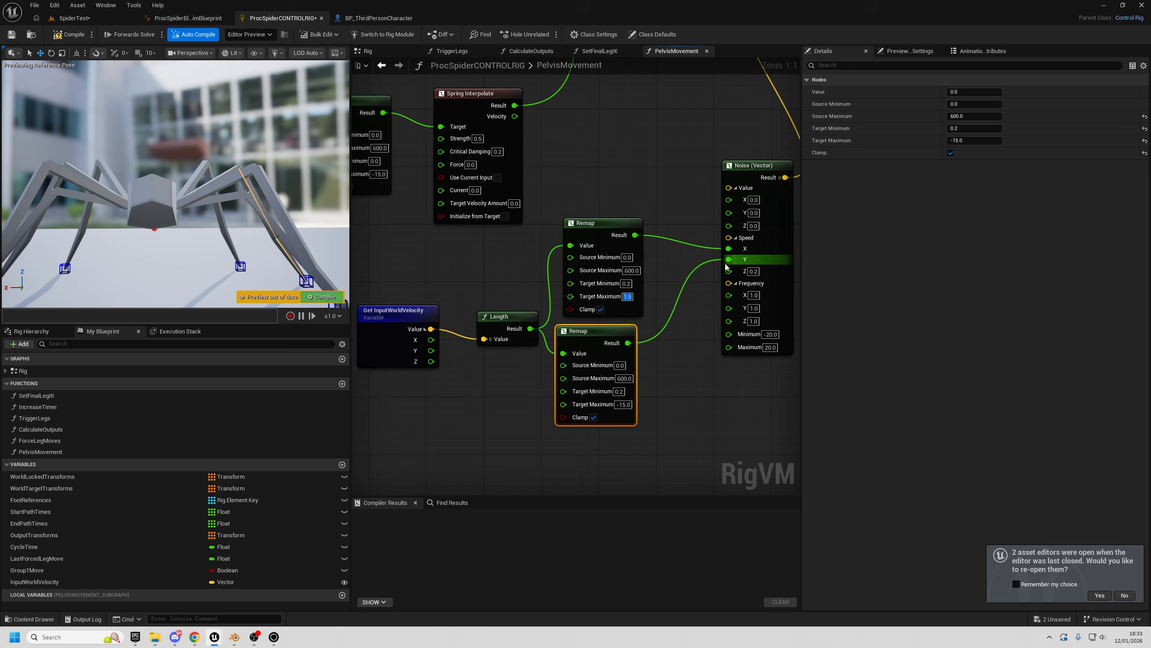
- Set the Y-speed Remap node's target maximum to 1.2 and its target minimum to 0.3
{"action": "left_click", "coordinate": [624, 404]}
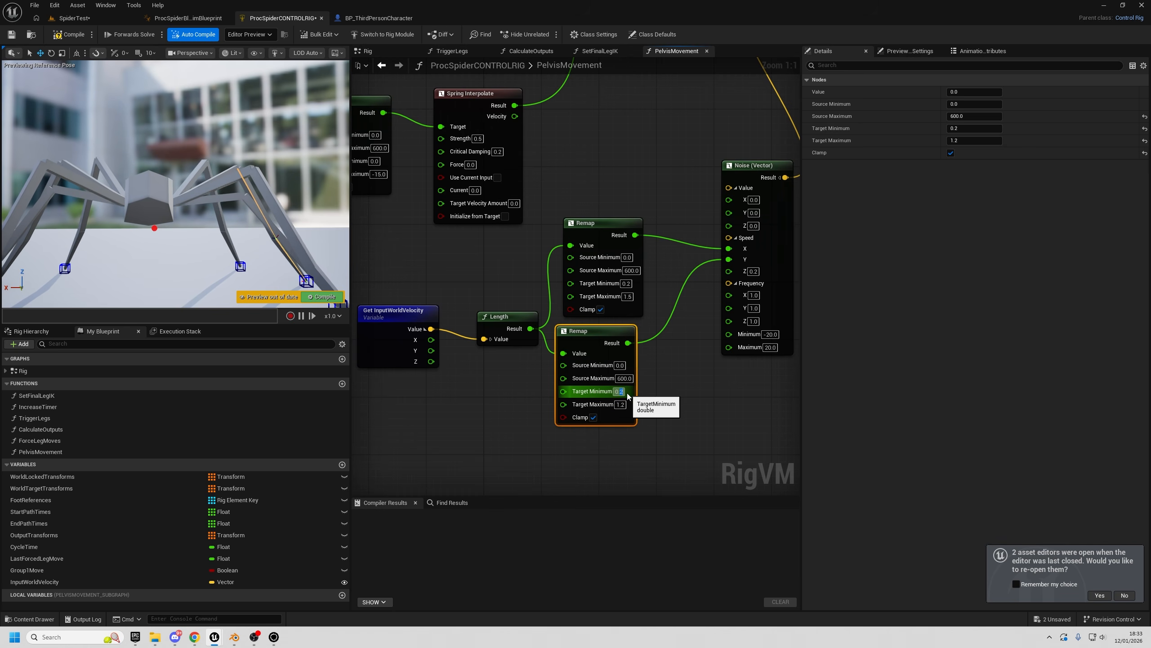
{"action": "type", "text": "0.3"}
{"action": "right_click_drag", "start_coordinate": [677, 403], "coordinate": [628, 353]}
- Duplicate the Remap node again between Length and the Noise node's Z speed, with target minimum 0.15 and target maximum 3
{"action": "left_click_drag", "start_coordinate": [573, 398], "coordinate": [556, 332]}
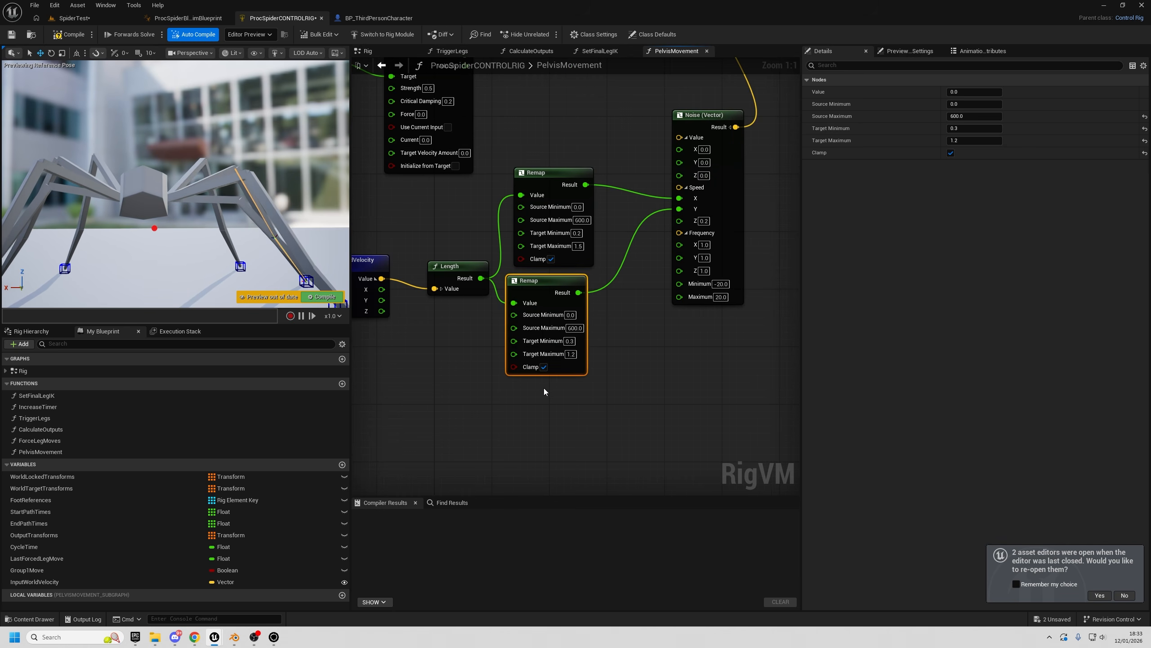
{"action": "key", "text": "ctrl+d"}
{"action": "left_click_drag", "start_coordinate": [479, 278], "coordinate": [679, 220]}
{"action": "right_click_drag", "start_coordinate": [680, 220], "coordinate": [666, 172]}
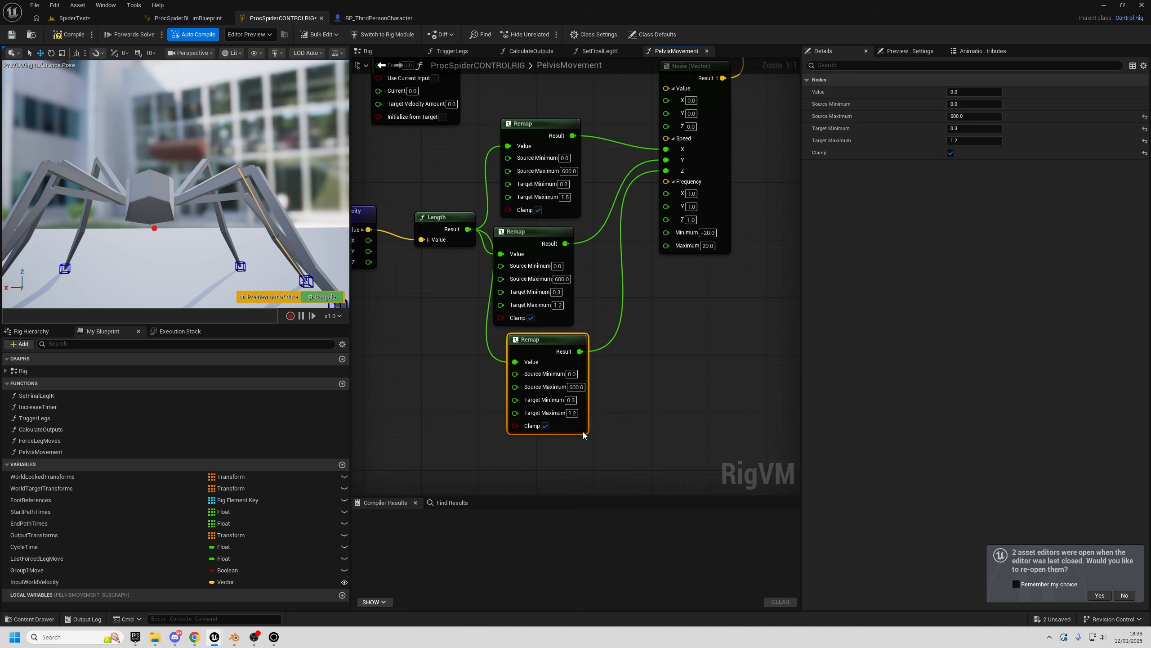
{"action": "type", "text": "0.15"}
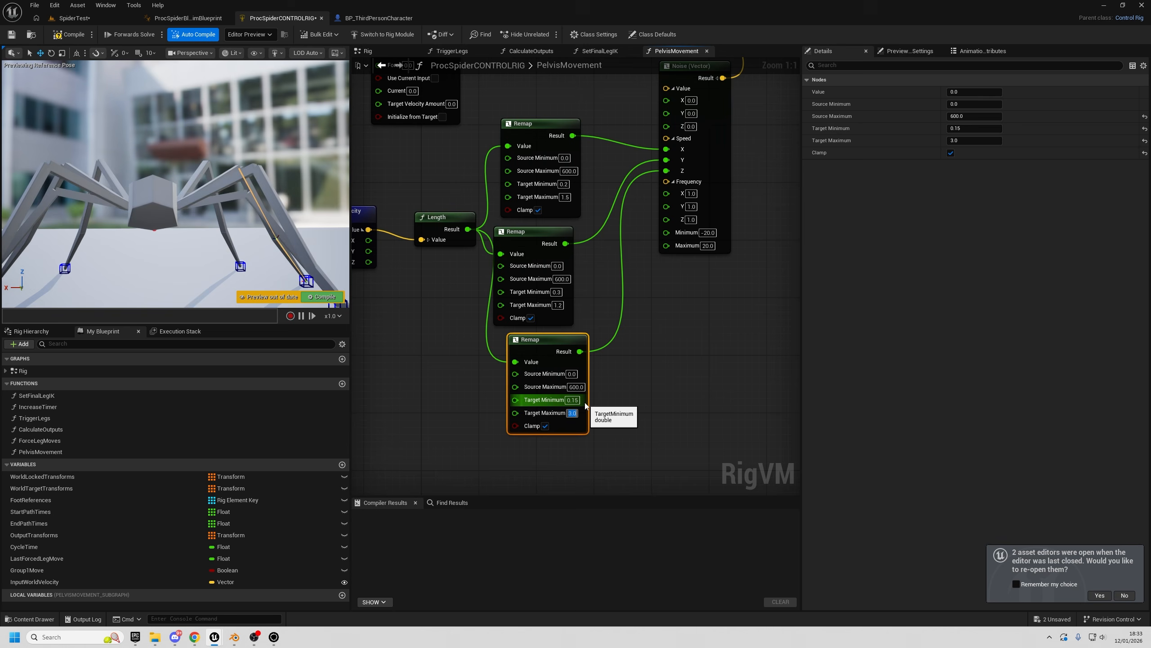
- Compile the control rig and play the SpiderTest level to test the spider's movement
{"action": "left_click", "coordinate": [75, 35]}
{"action": "left_click", "coordinate": [81, 19]}
{"action": "left_click", "coordinate": [222, 34]}
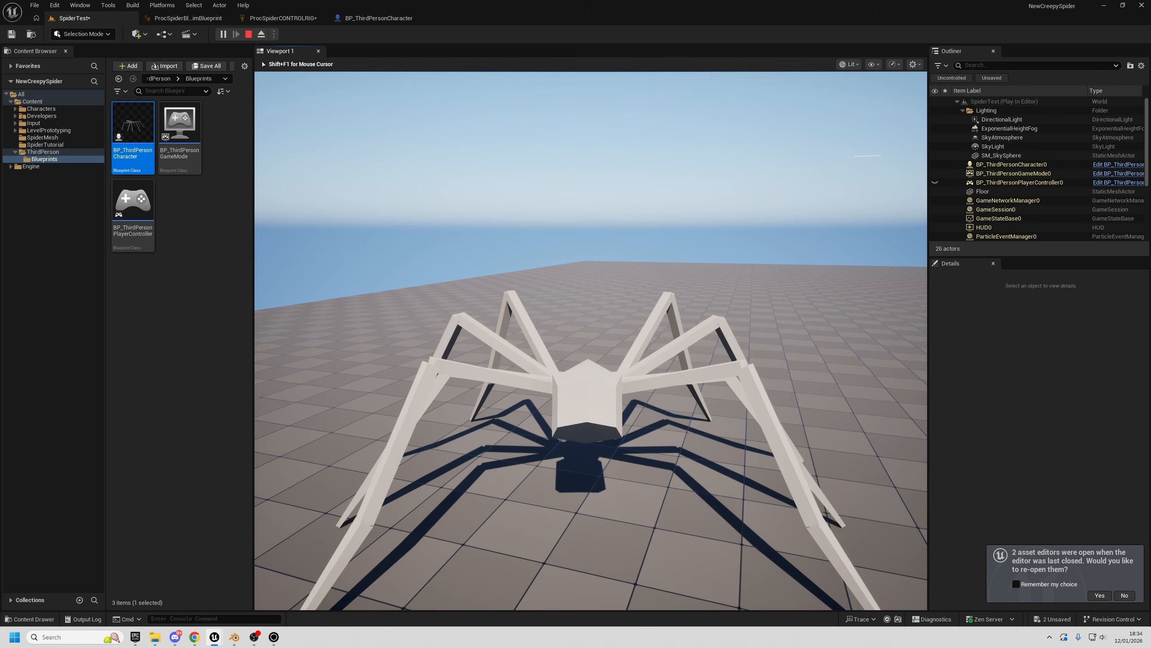
- Walk the spider forward through the level to check its pelvis movement, and end the play session
{"action": "key", "text": "w"}
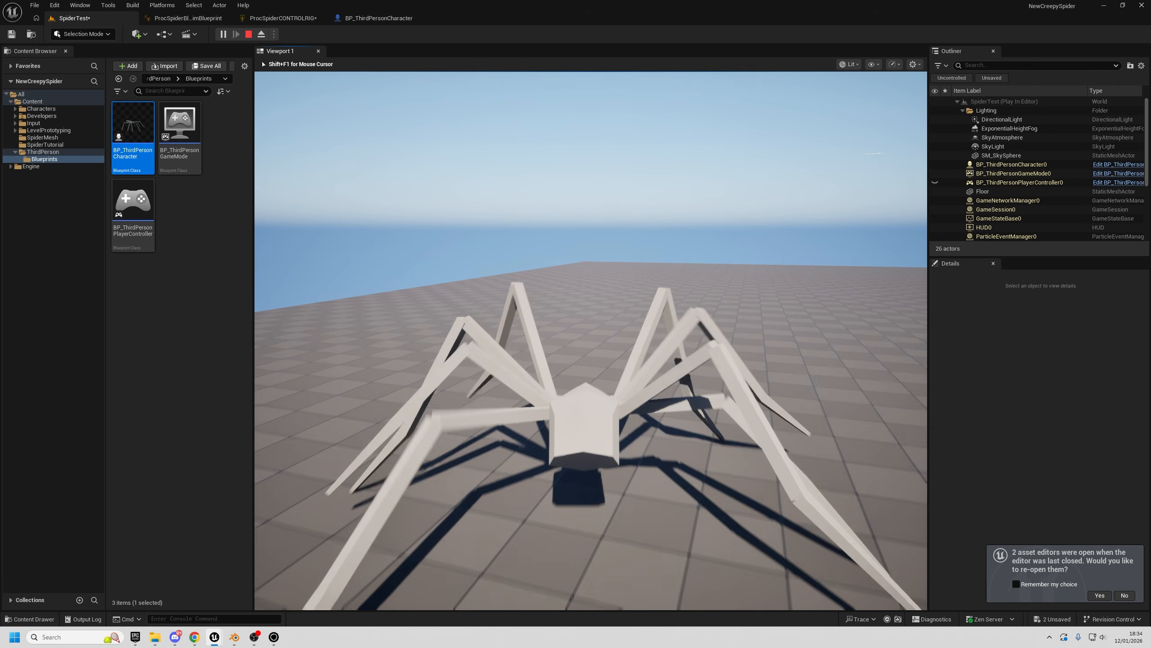
{"action": "key", "text": "w"}
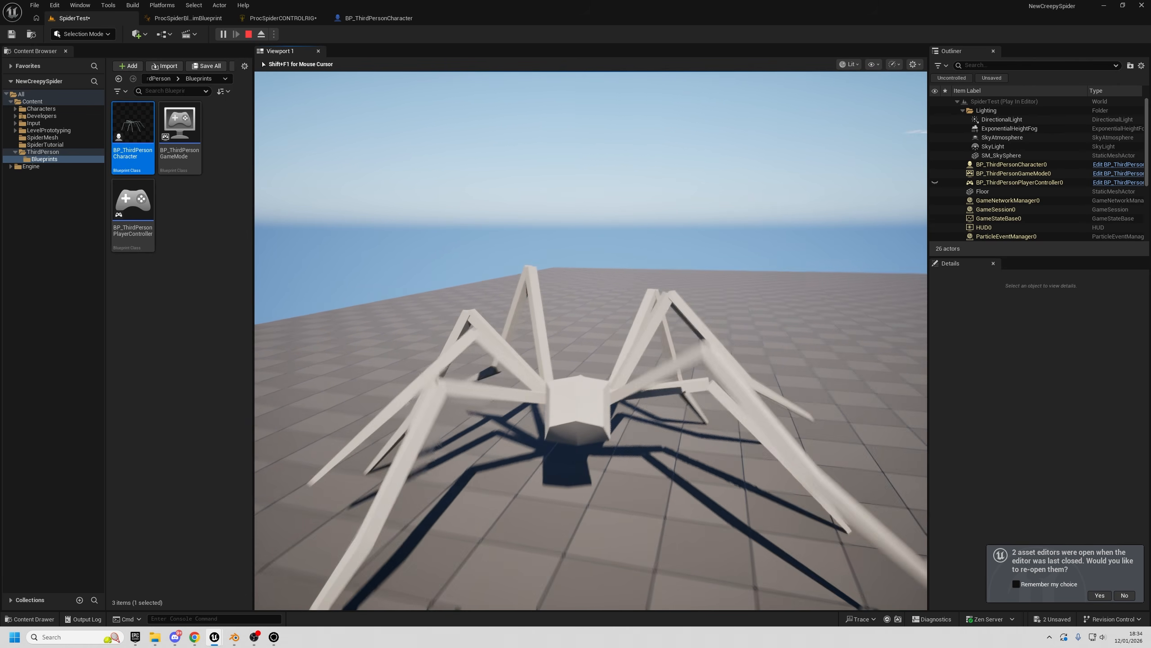
{"action": "key", "text": "w"}
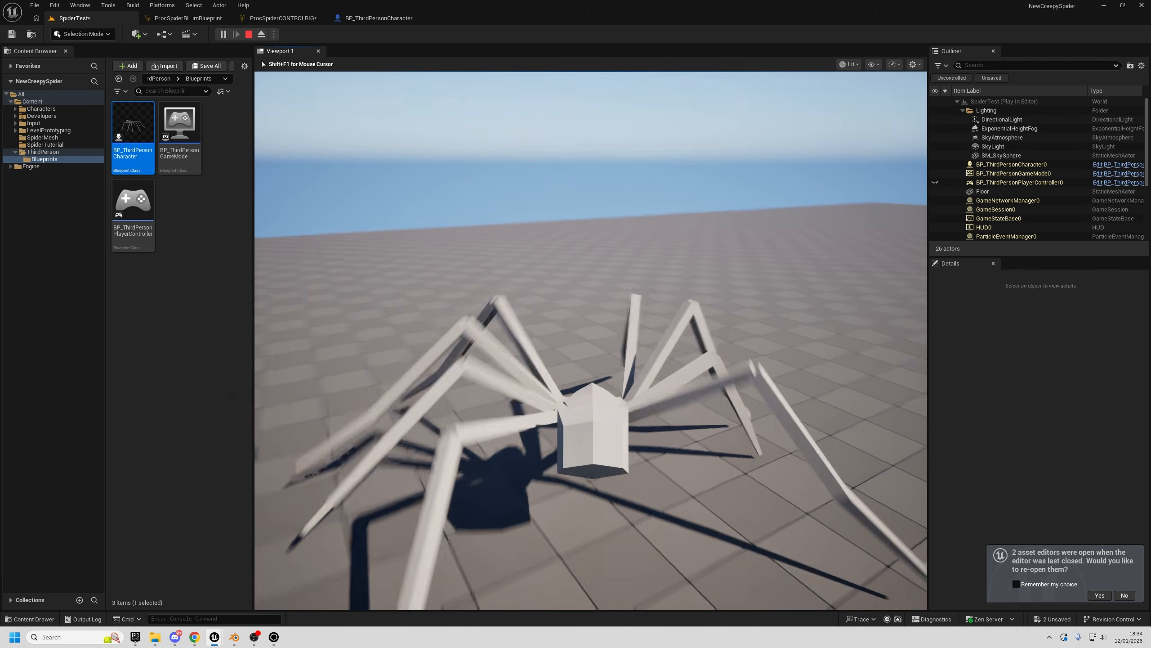
{"action": "key", "text": "w"}
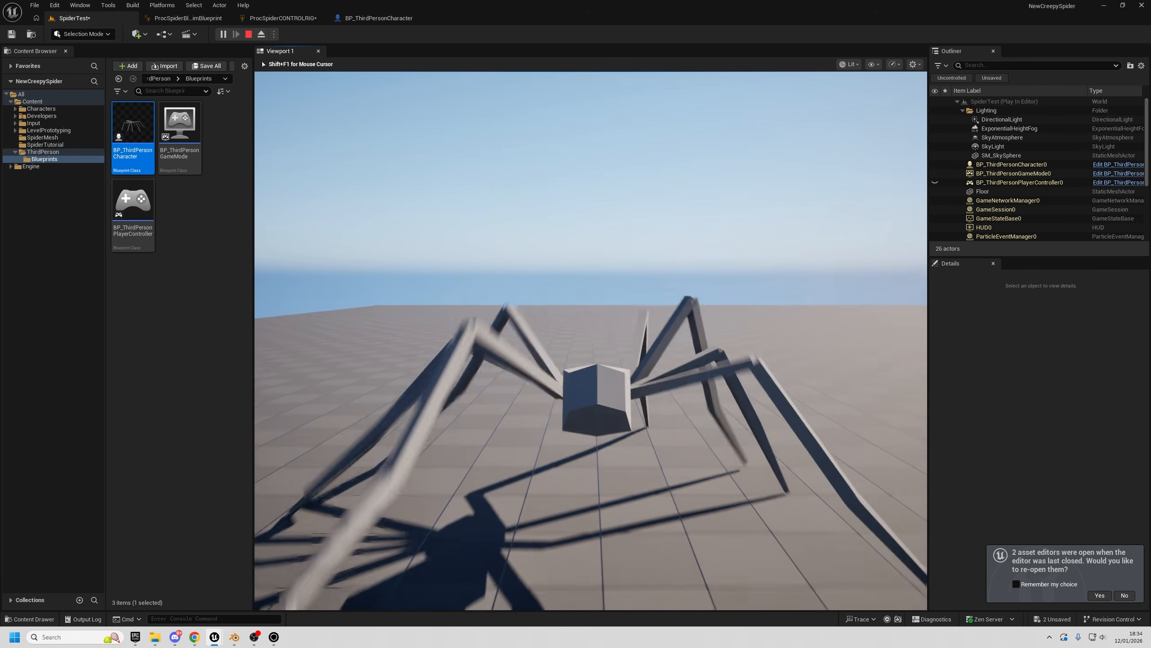
{"action": "key", "text": "w"}
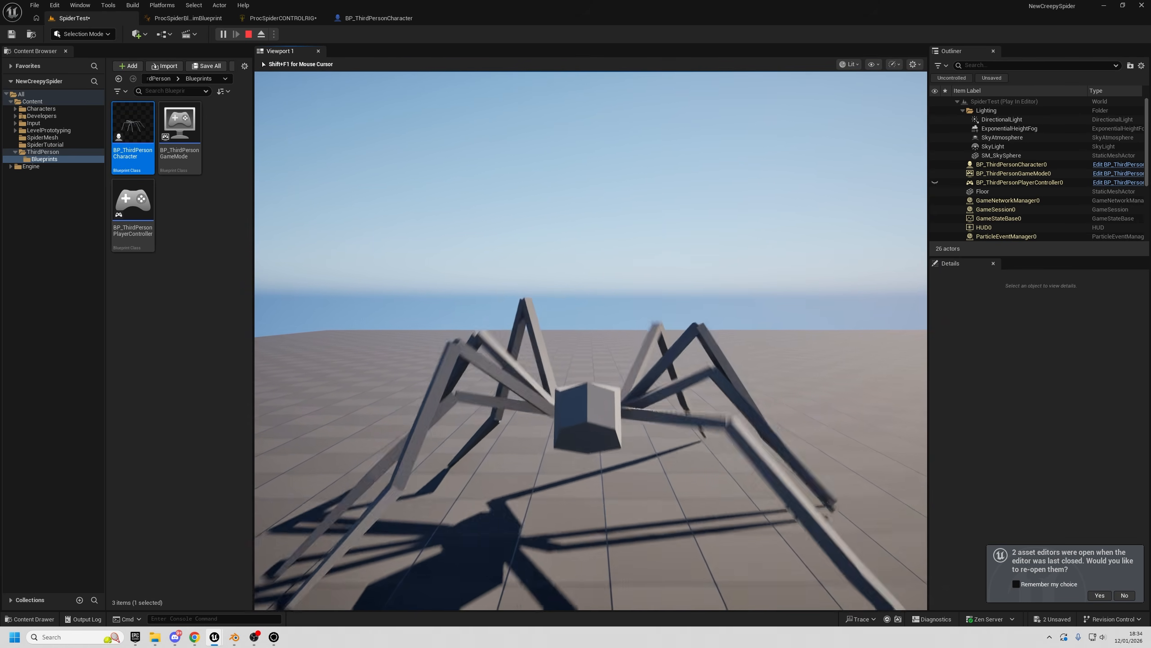
{"action": "key", "text": "Escape"}
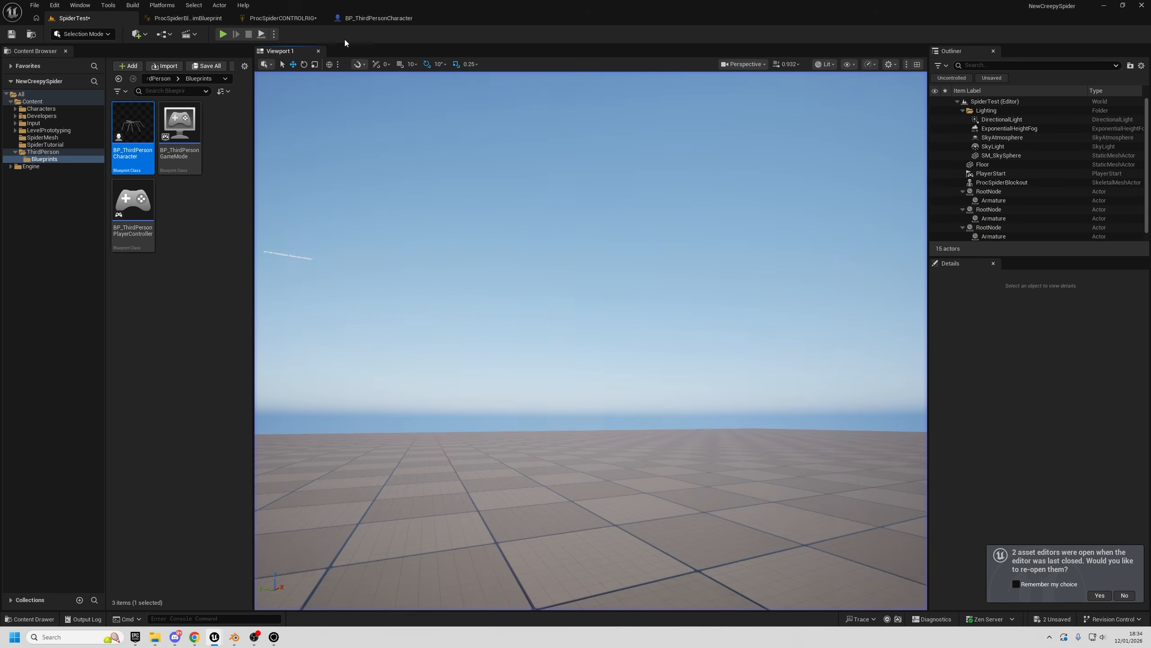
- Set the Noise node's minimum to -10 and maximum to 10 in the PelvisMovement graph
{"action": "left_click", "coordinate": [292, 18]}
{"action": "right_click_drag", "start_coordinate": [656, 309], "coordinate": [647, 350]}
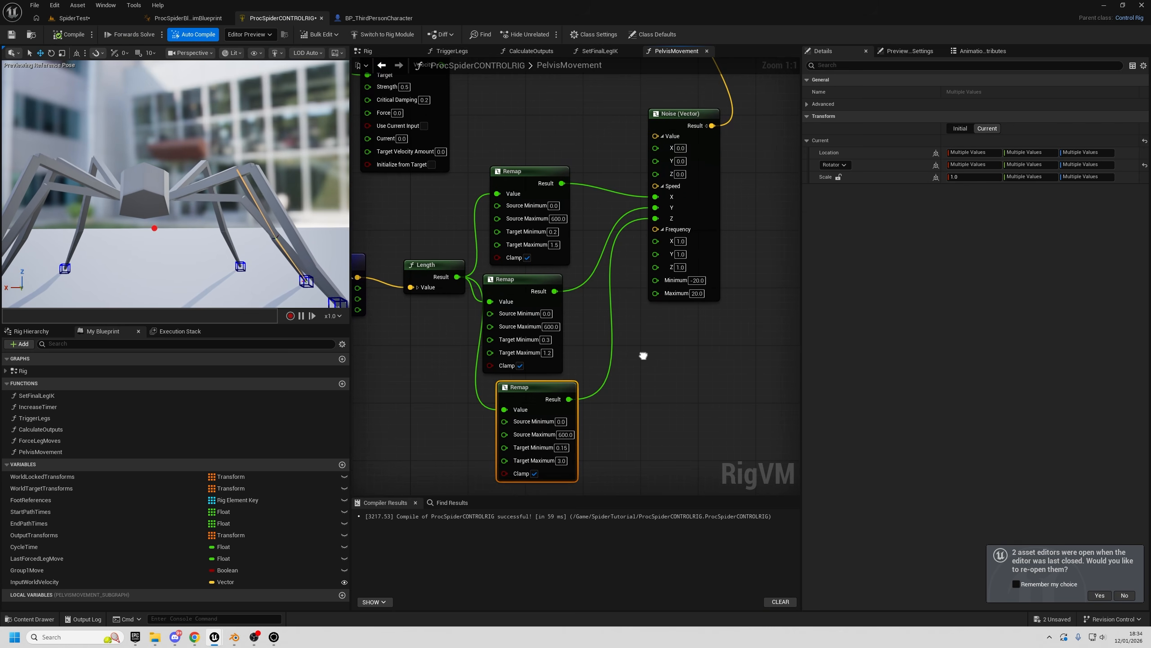
{"action": "left_click_drag", "start_coordinate": [543, 387], "coordinate": [535, 387]}
{"action": "right_click_drag", "start_coordinate": [650, 363], "coordinate": [649, 390]}
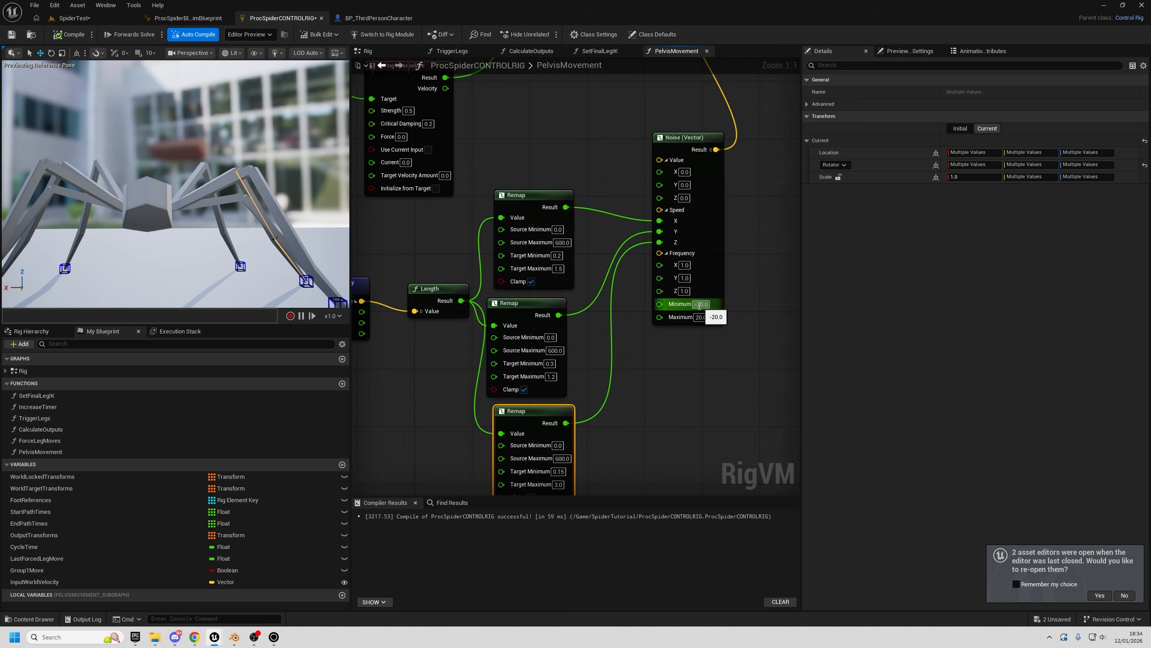
{"action": "left_click_drag", "start_coordinate": [697, 305], "coordinate": [704, 306]}
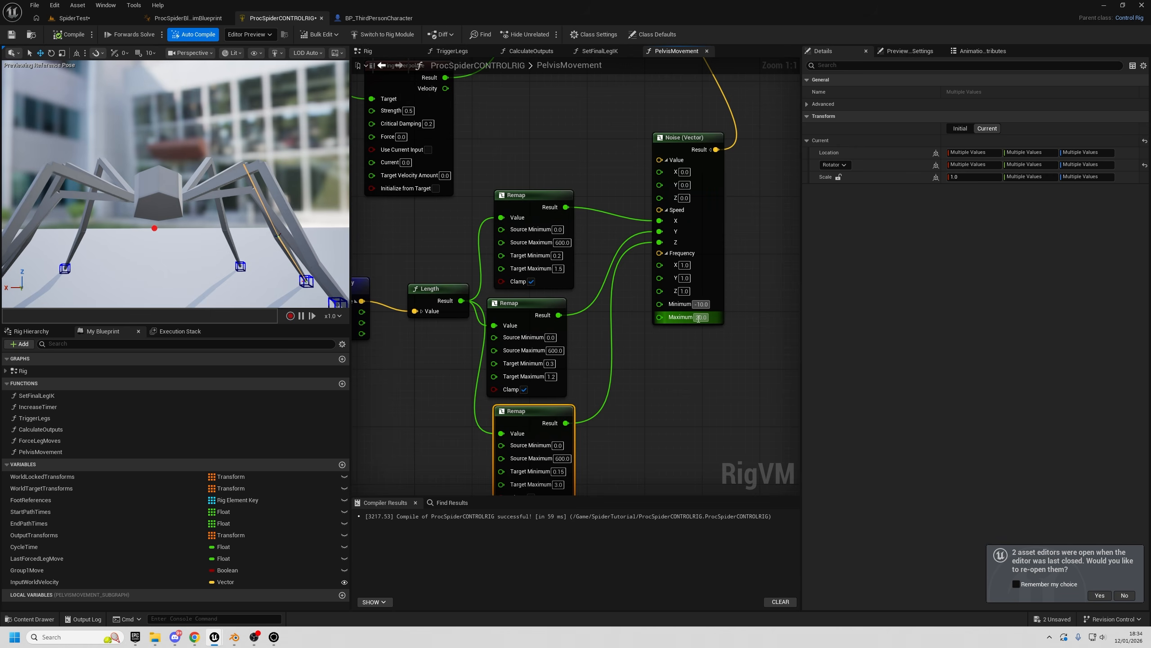
{"action": "left_click_drag", "start_coordinate": [698, 319], "coordinate": [696, 318]}
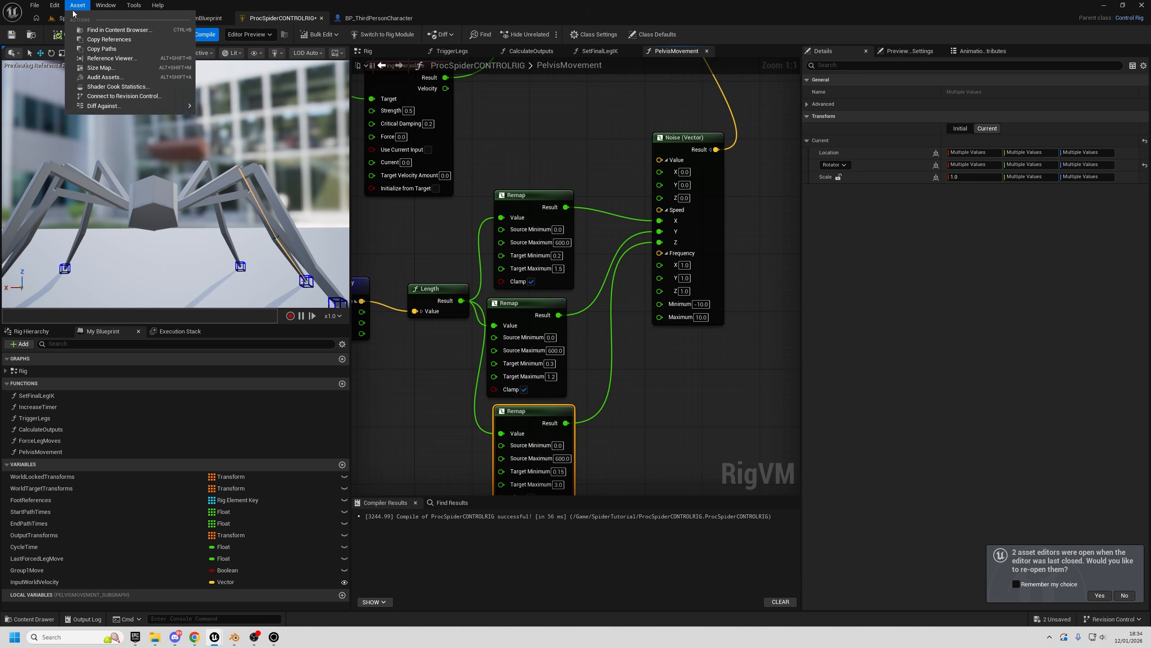
- Play the SpiderTest level and walk the spider forward to test the noise range, ending the session when done
{"action": "left_click", "coordinate": [75, 17]}
{"action": "left_click", "coordinate": [222, 35]}
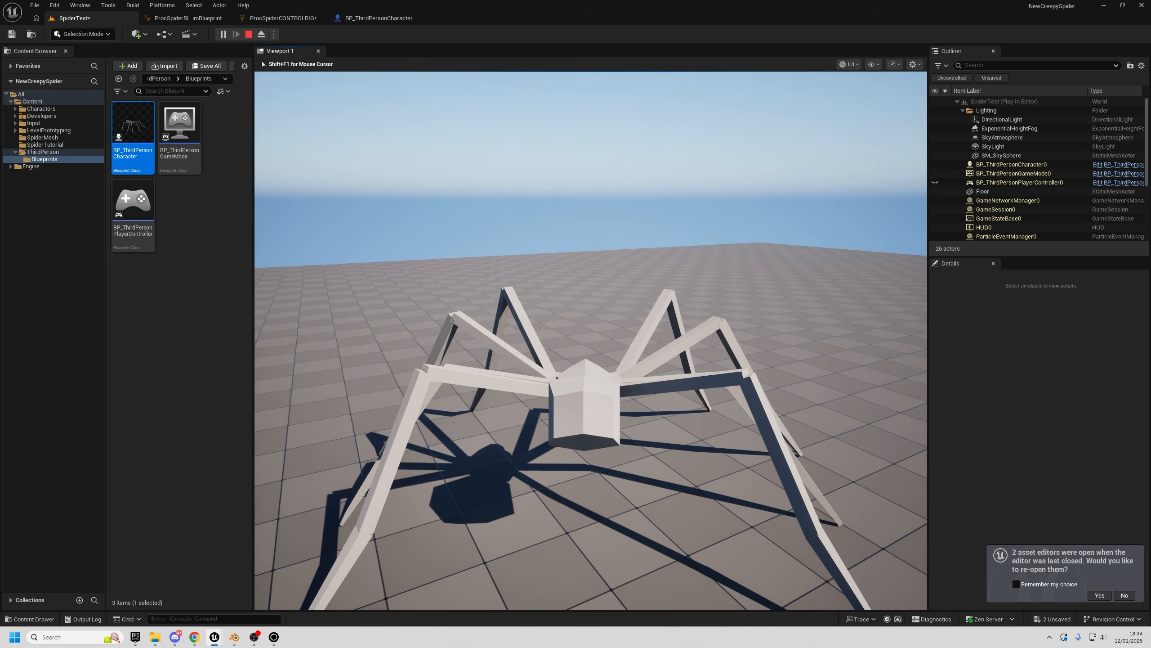
{"action": "key", "text": "w"}
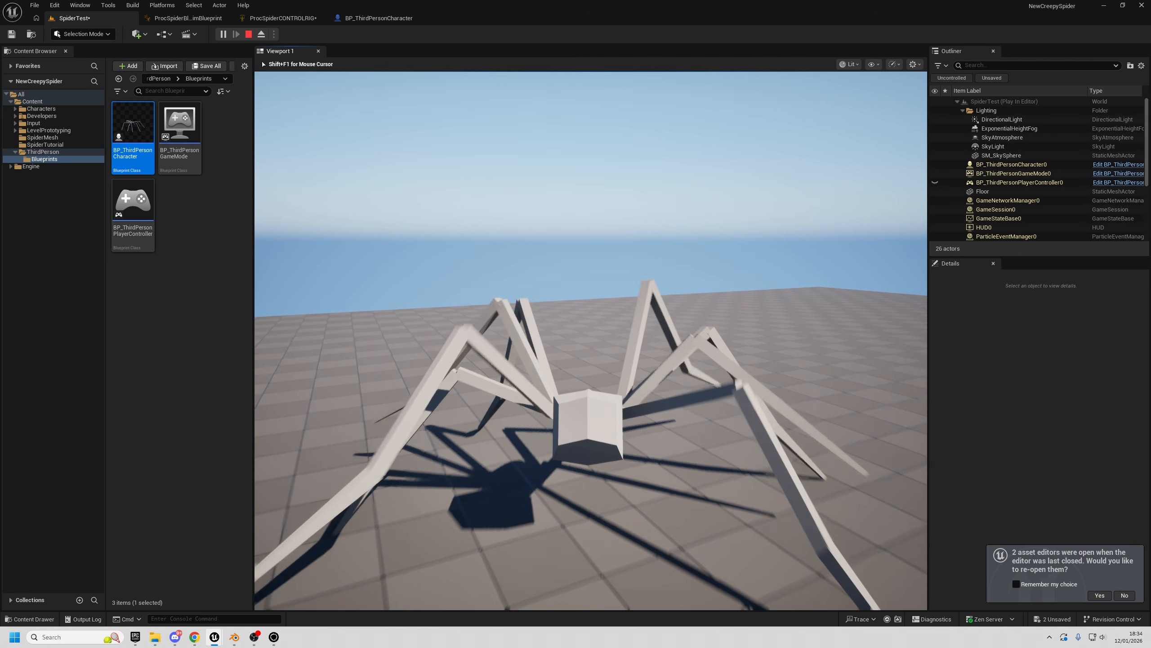
{"action": "key", "text": "shift+F1"}
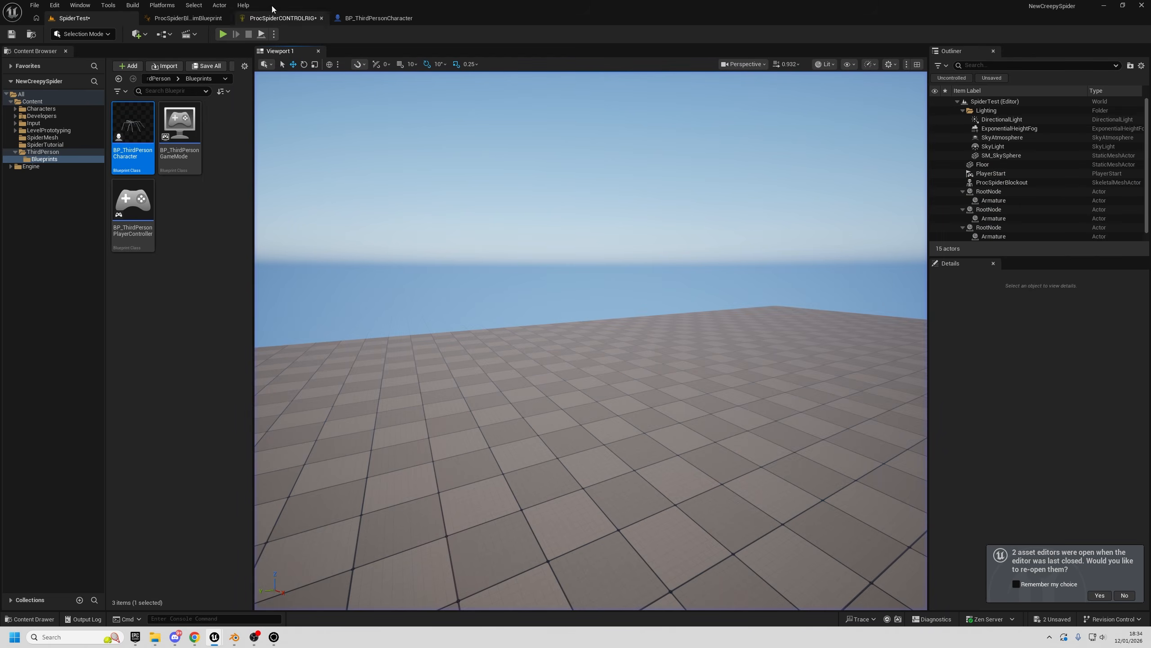
- Set the target maximum to 0.6 on the Y-speed Remap node and 0.75 on the X-speed Remap node
{"action": "left_click", "coordinate": [283, 18]}
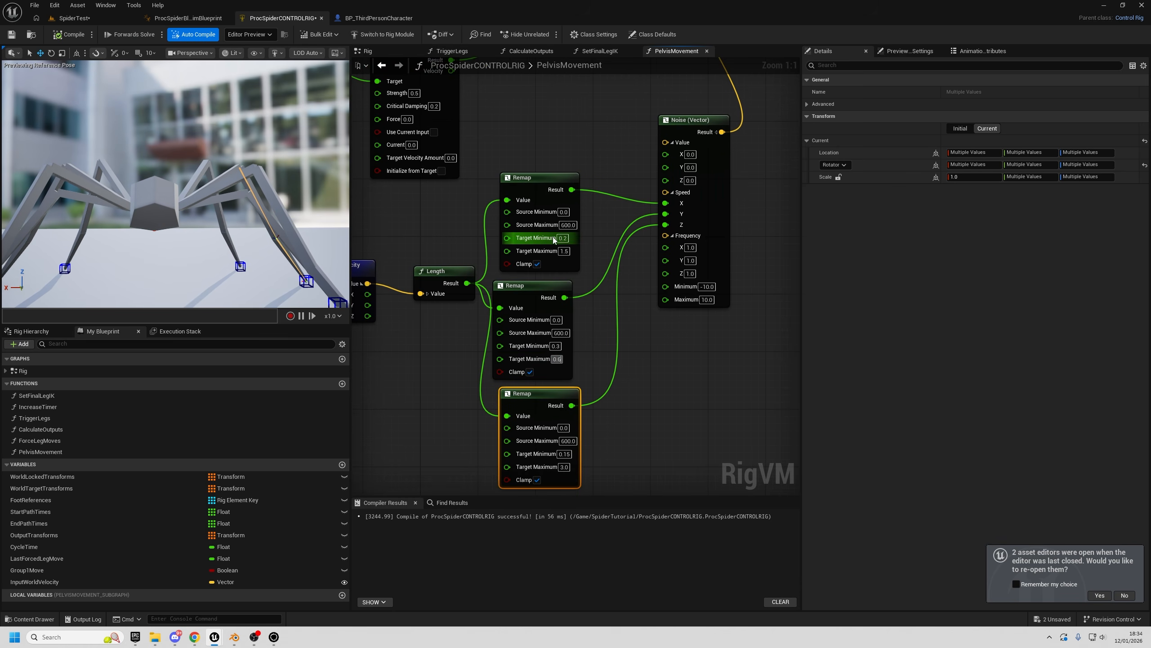
{"action": "left_click", "coordinate": [564, 251]}
{"action": "type", "text": "0.75"}
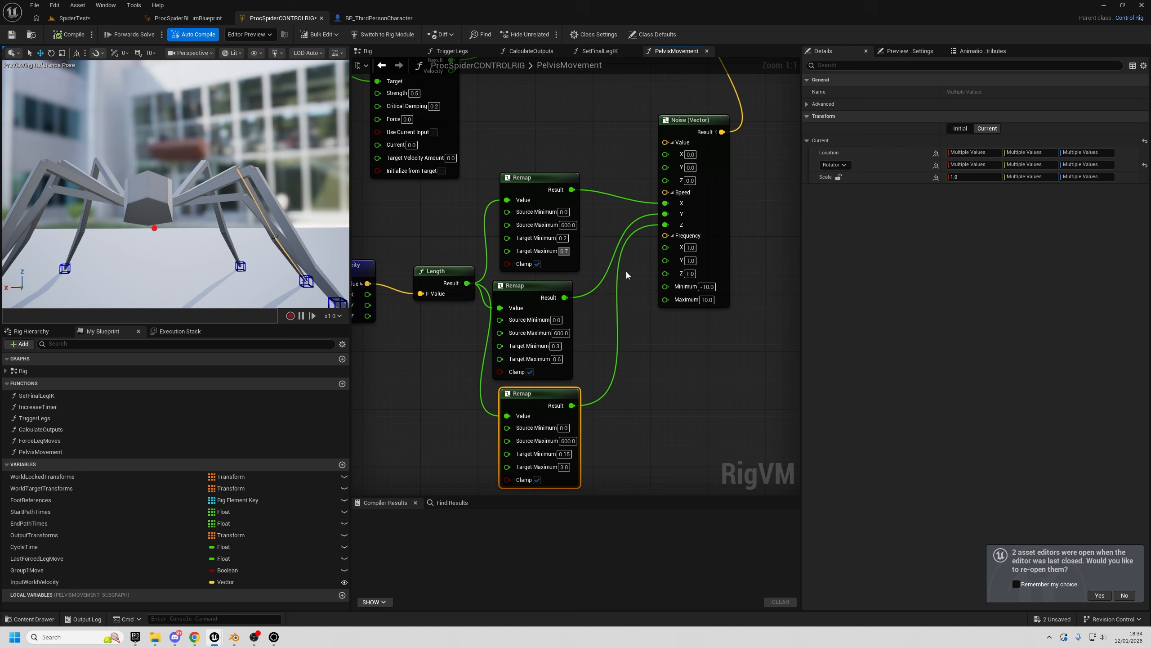
{"action": "key", "text": "Return"}
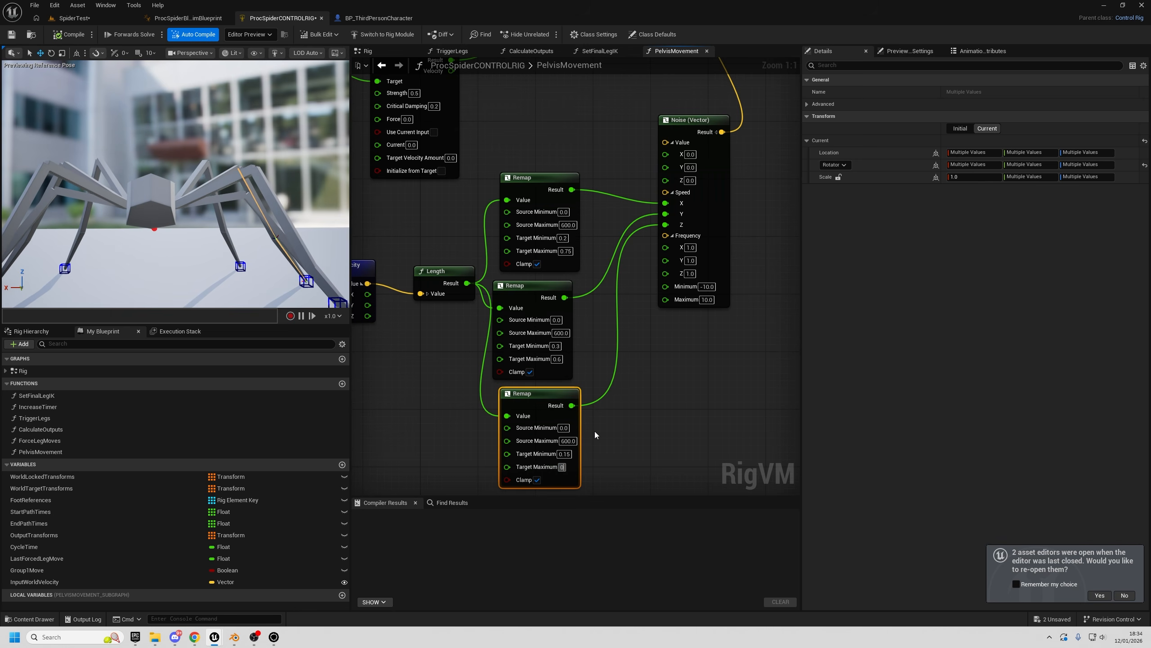
- Set the Z-speed Remap node's target maximum to 0.87 and the Noise node's minimum and maximum to -15 and 15
{"action": "type", "text": "0.8"}
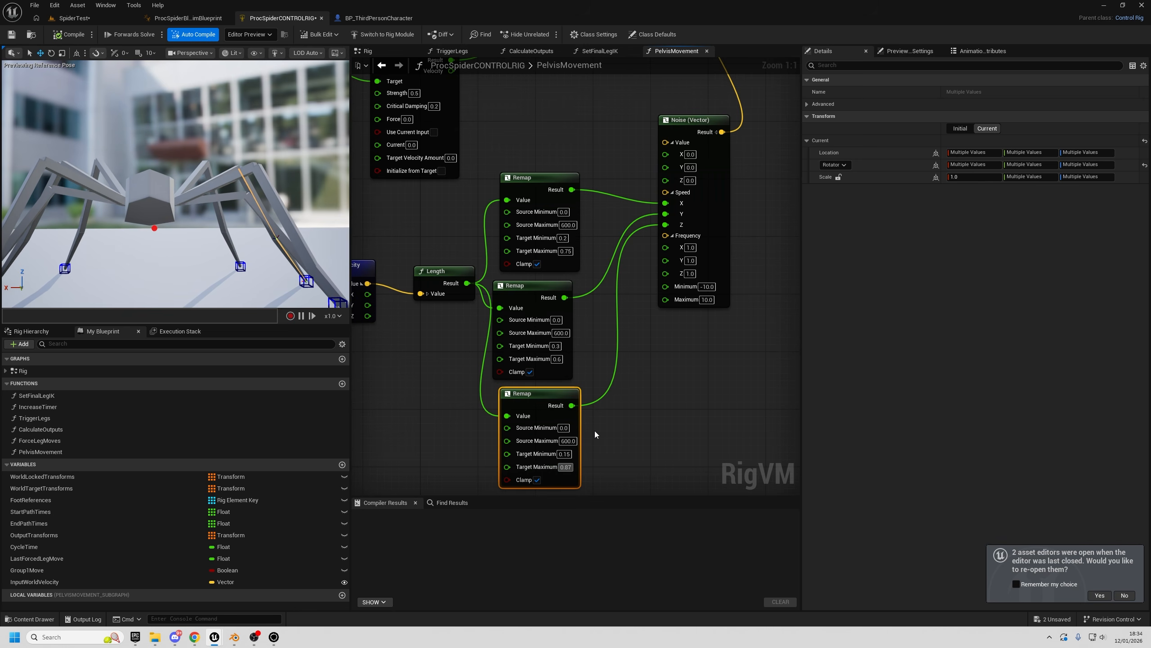
{"action": "type", "text": "7"}
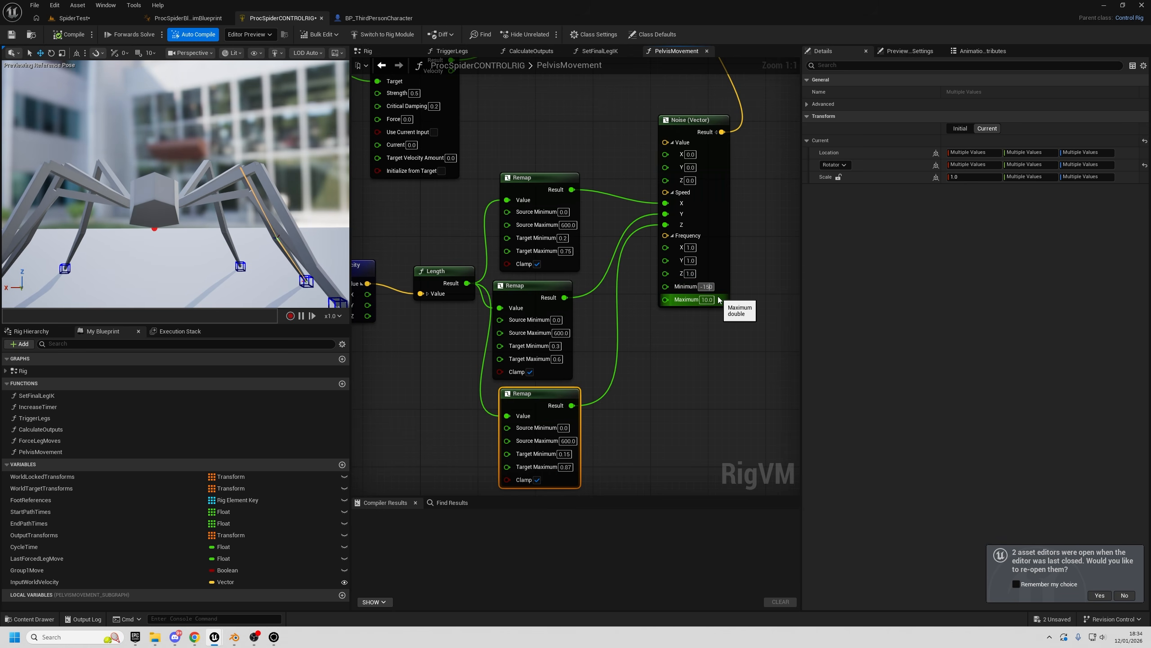
{"action": "key", "text": "Return"}
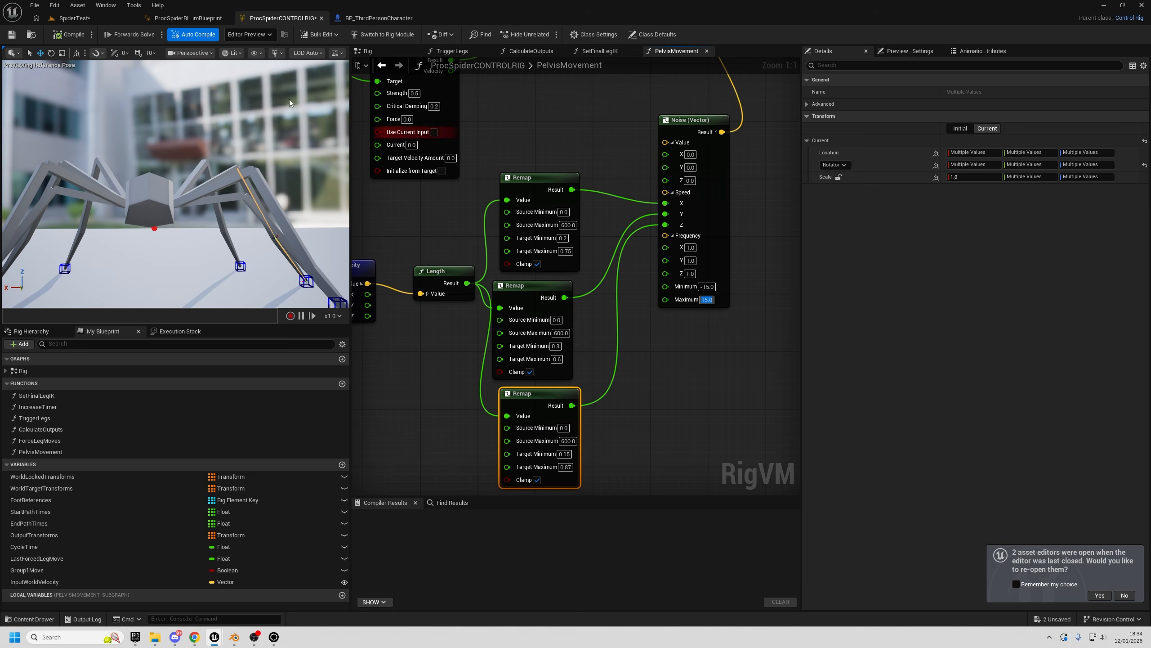
- Compile and save the control rig, and play the SpiderTest level to test the spider's movement
{"action": "left_click", "coordinate": [68, 35]}
{"action": "left_click", "coordinate": [65, 18]}
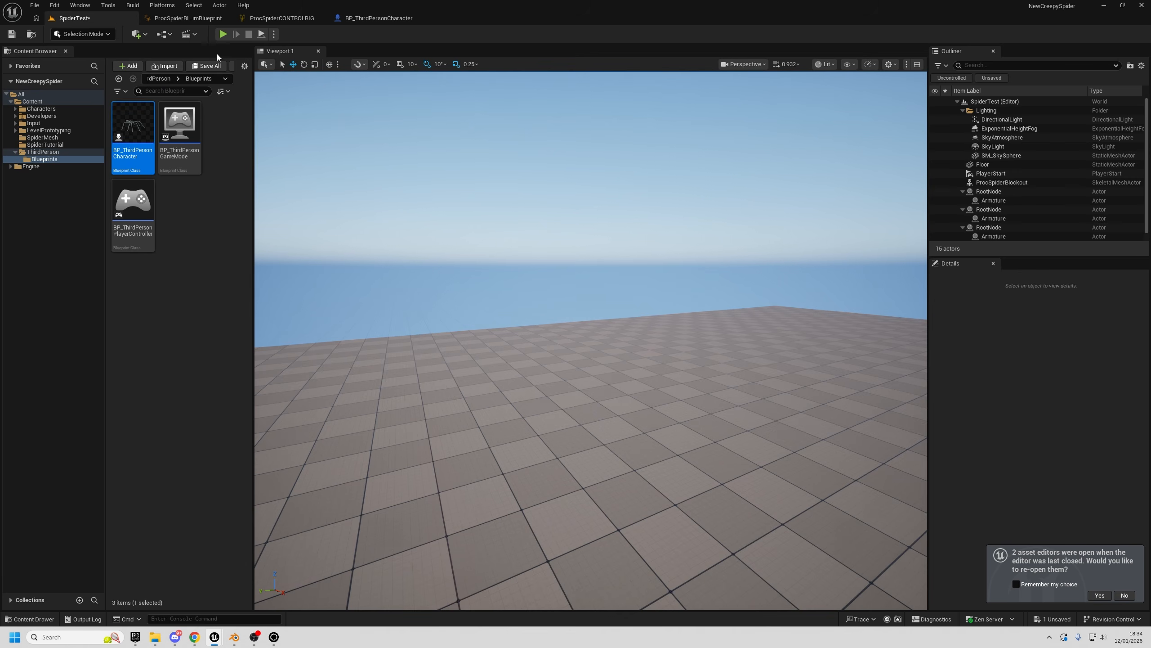
{"action": "key", "text": "alt+p"}
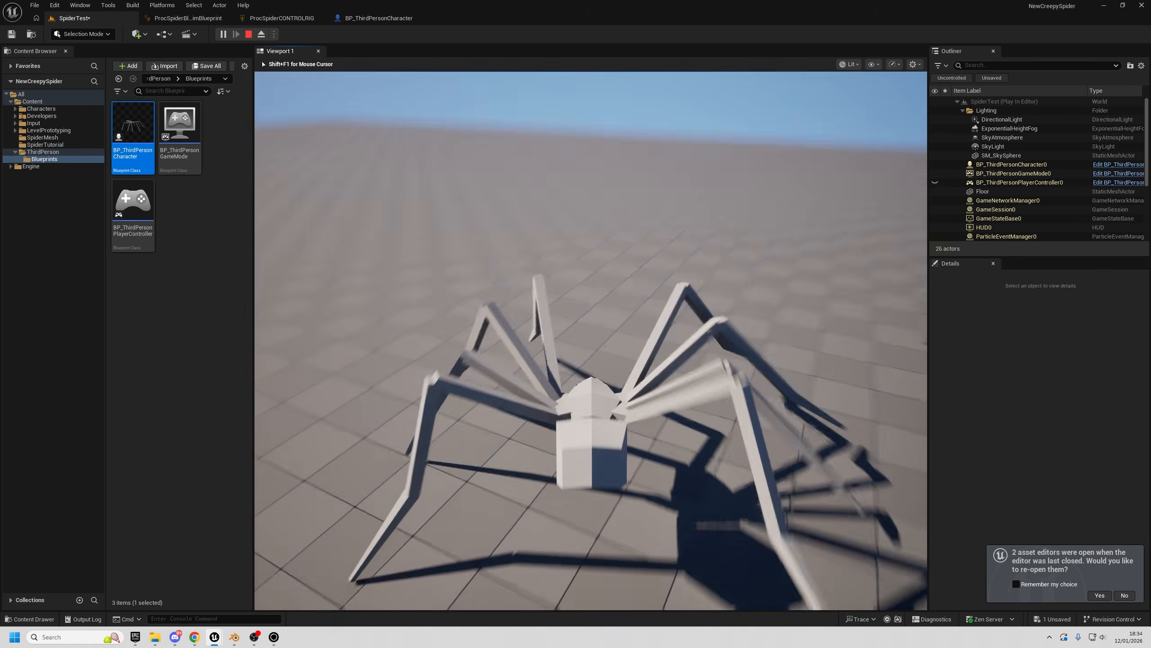
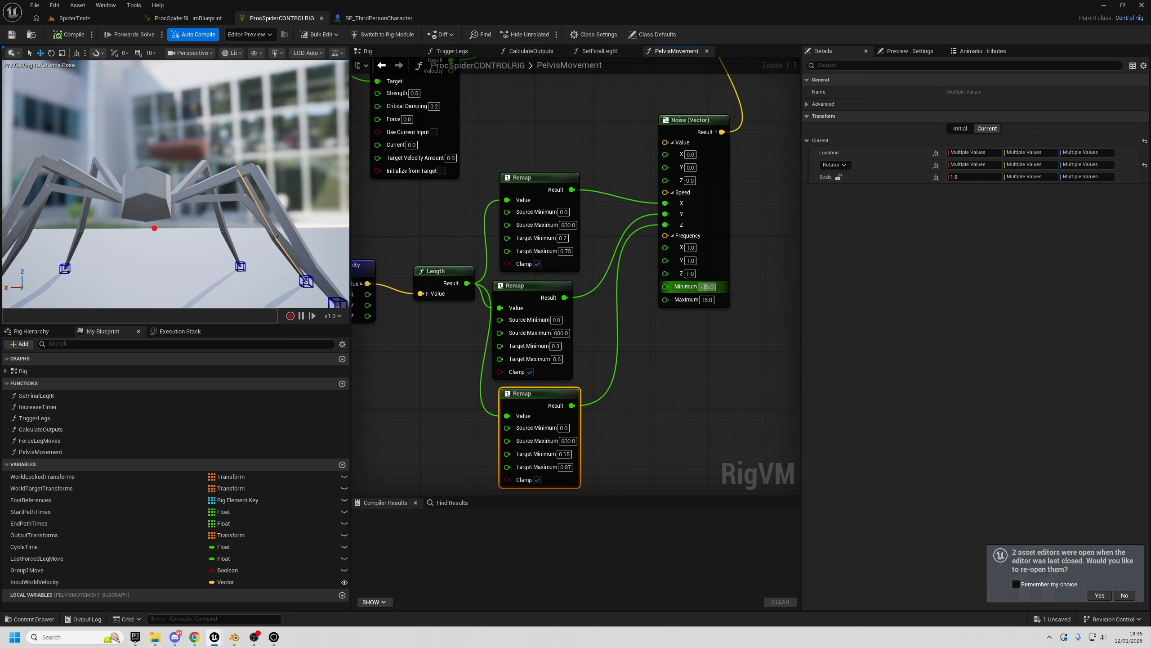
- Set the Noise node's minimum to -5 and maximum to 5, and compile the control rig
{"action": "key", "text": "BackSpace"}
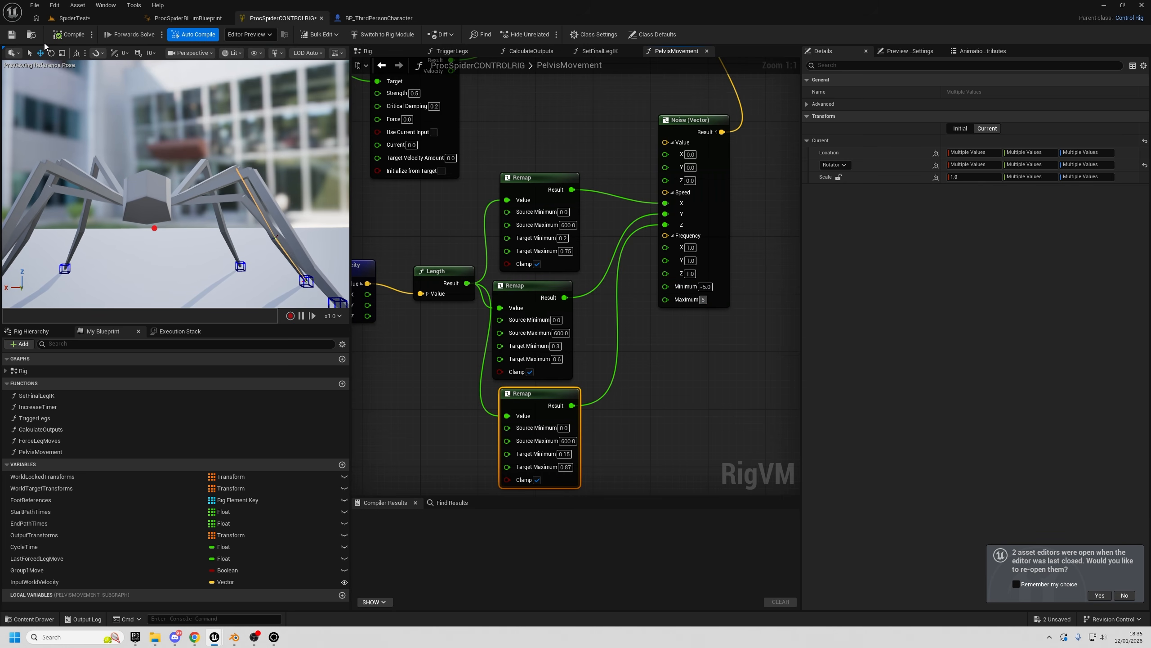
{"action": "left_click", "coordinate": [68, 34]}
- Play the SpiderTest level and walk the spider around to examine the reduced pelvis noise, ending the session when done
{"action": "left_click", "coordinate": [74, 18]}
{"action": "left_click", "coordinate": [223, 34]}
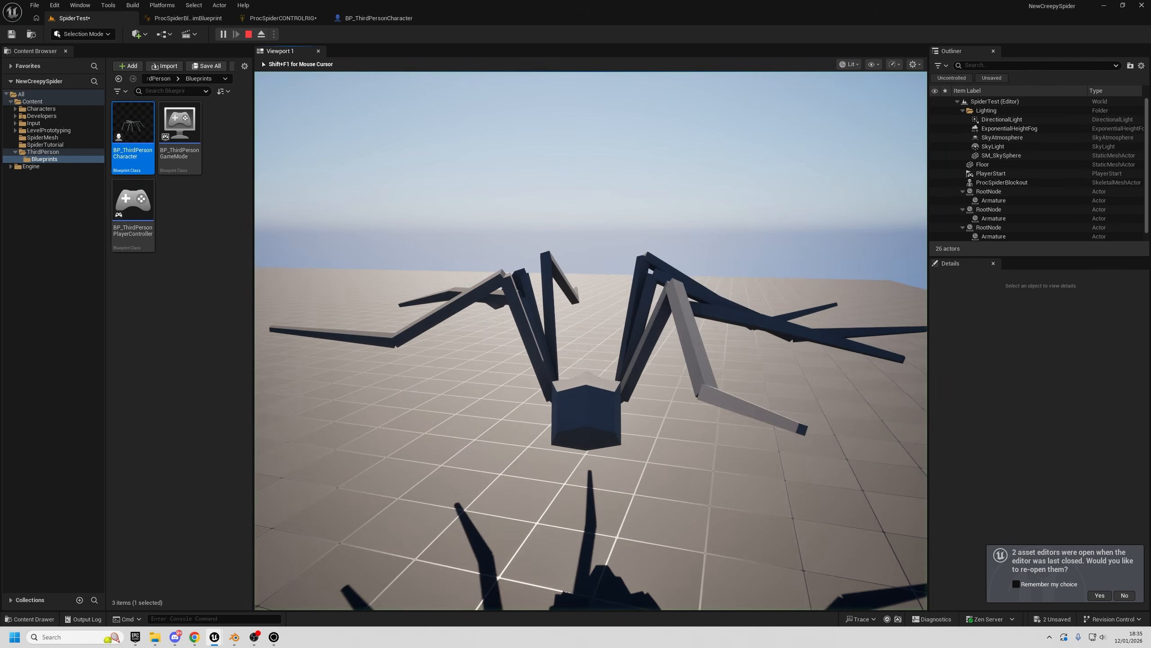
{"action": "key", "text": "w"}
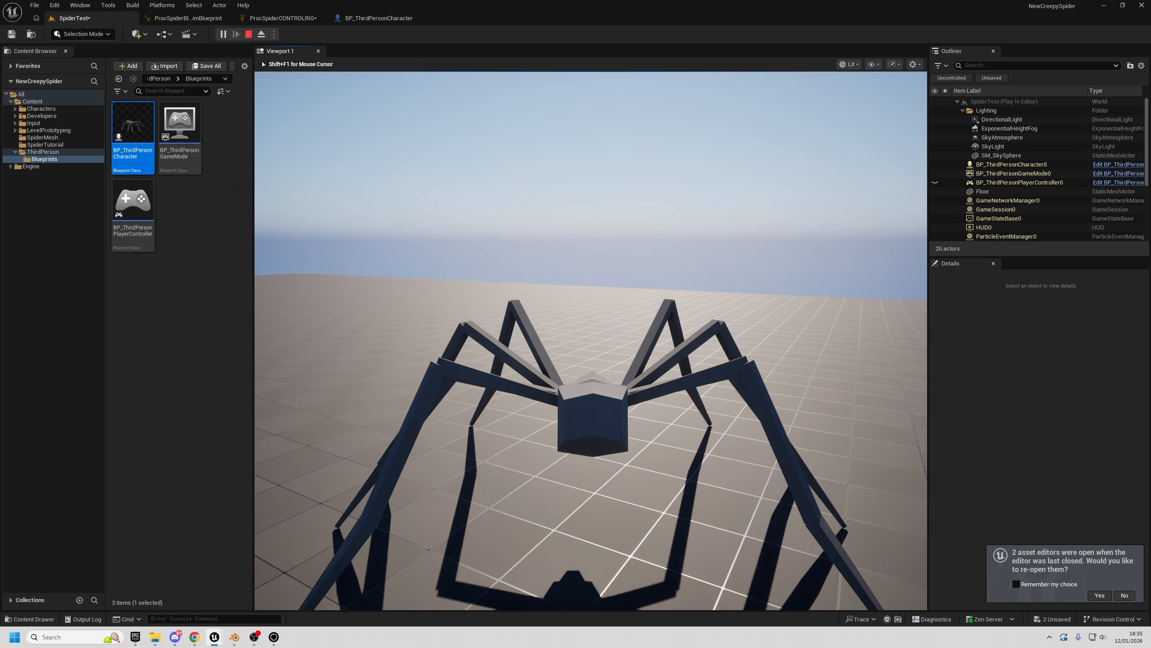
{"action": "key", "text": "w"}
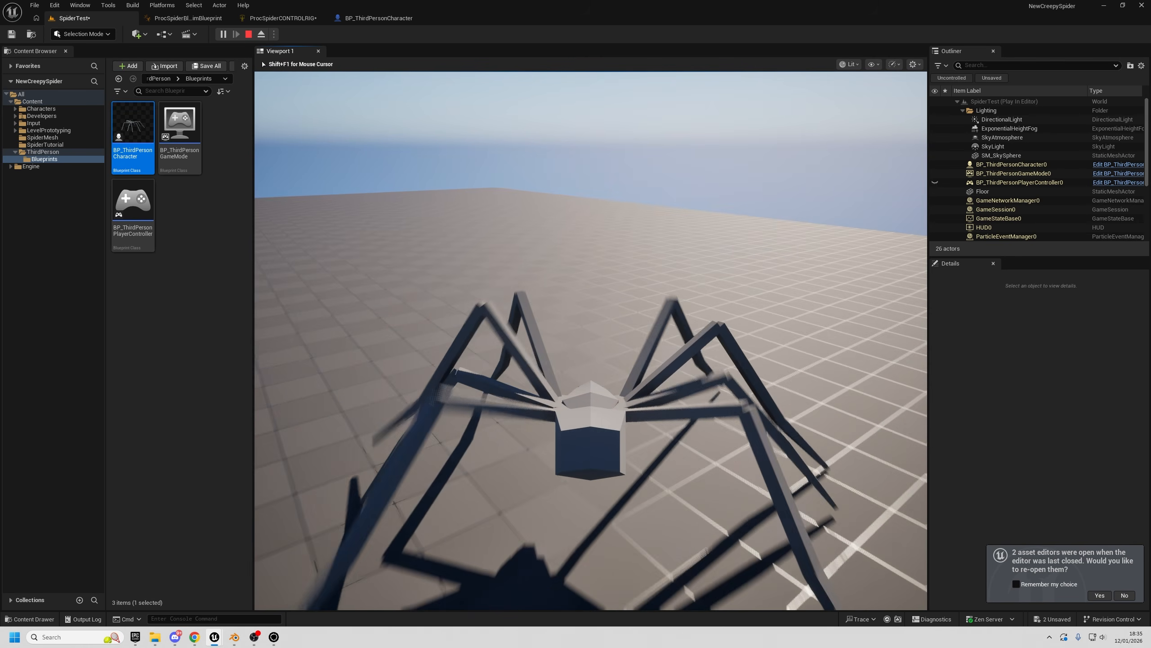
{"action": "key", "text": "w"}
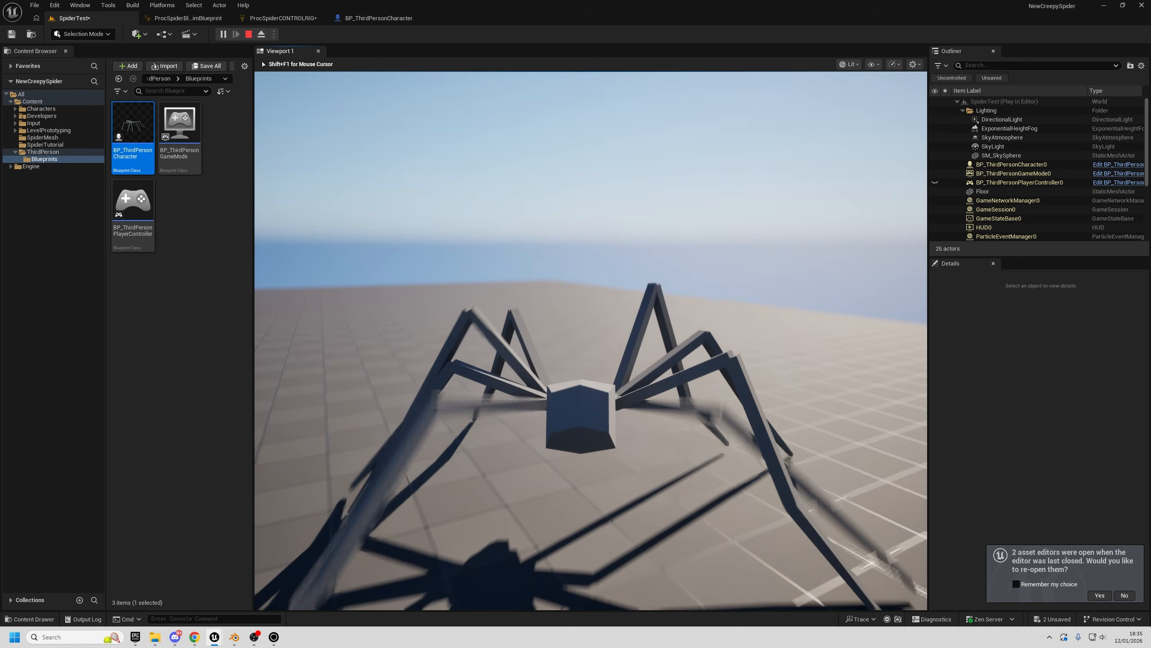
{"action": "key", "text": "w"}
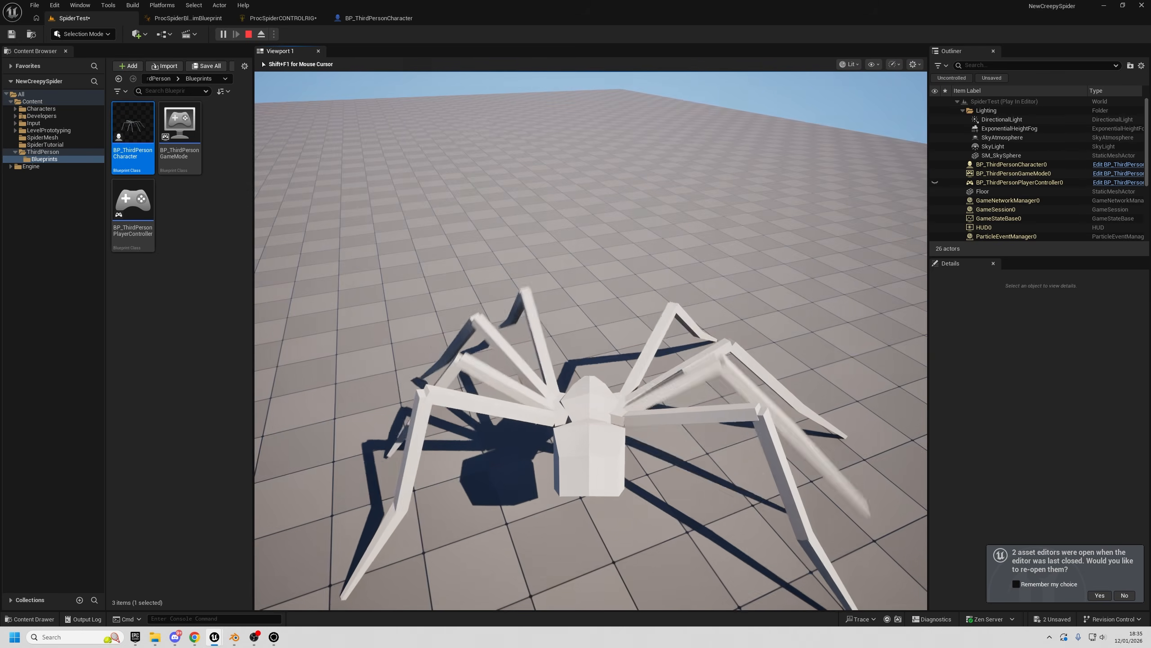
{"action": "key", "text": "Escape"}
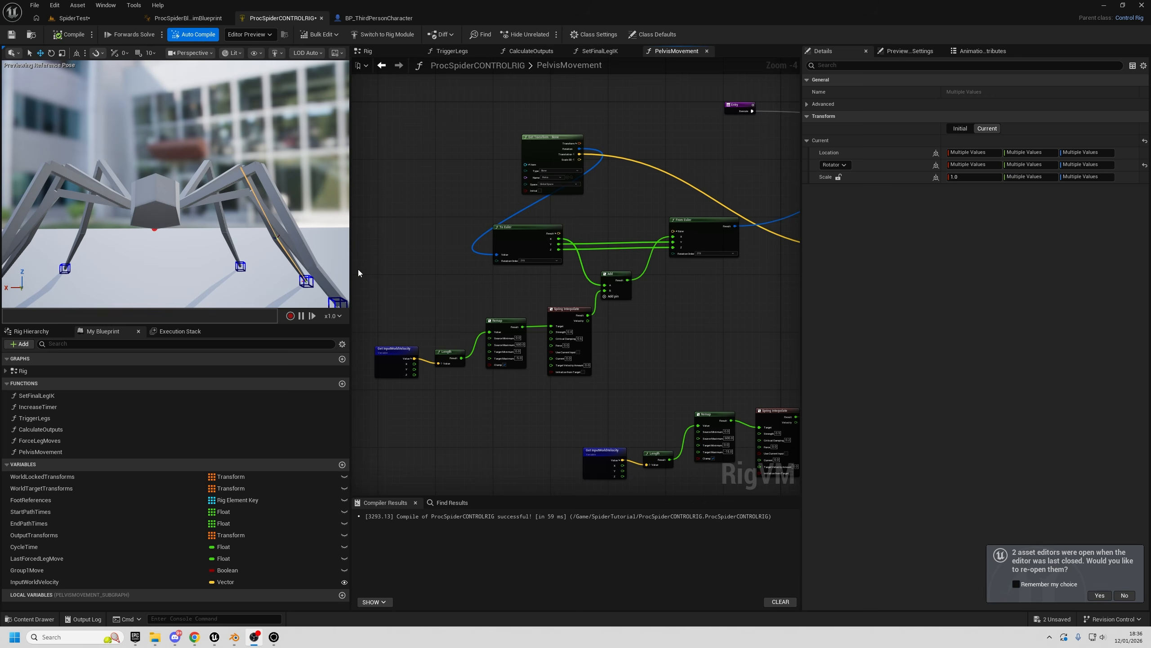
- Play the SpiderTest level once more to watch the spider walk, and return to the control rig's PelvisMovement graph
{"action": "left_click", "coordinate": [107, 15]}
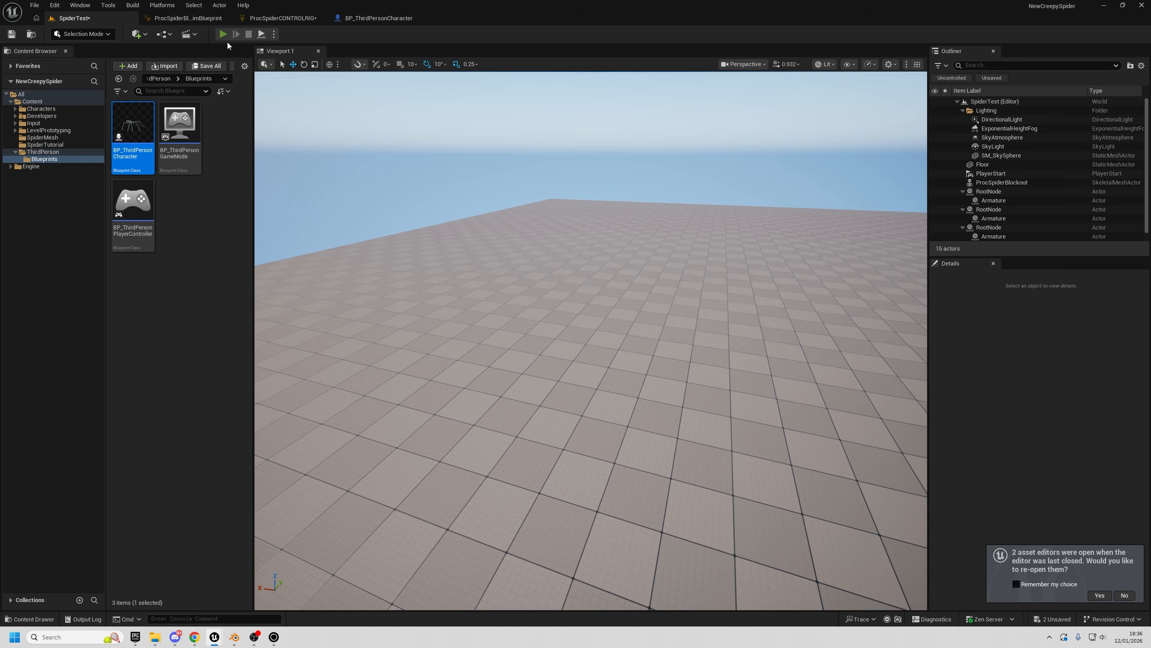
{"action": "left_click", "coordinate": [222, 34]}
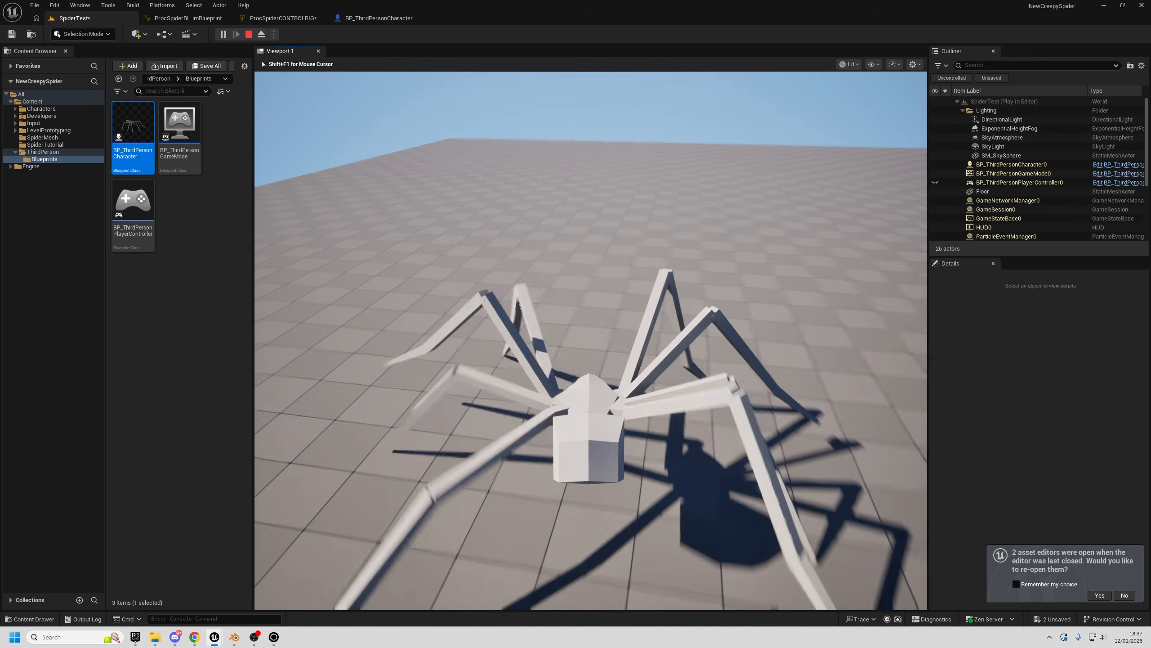
{"action": "key", "text": "w"}
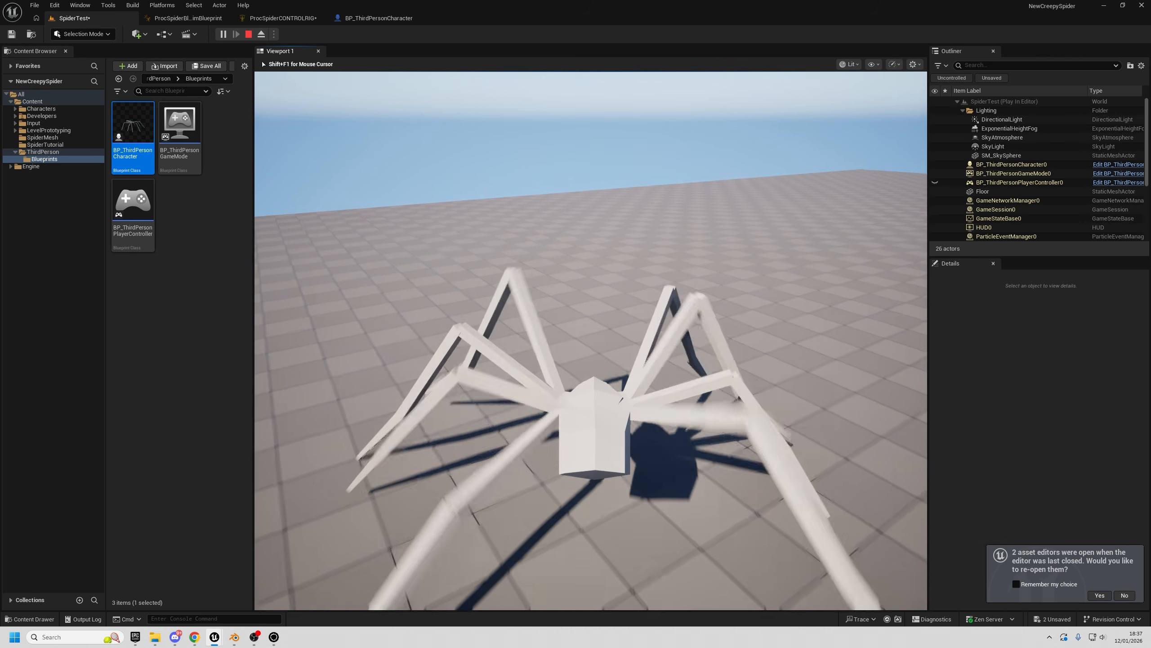
{"action": "key", "text": "w"}
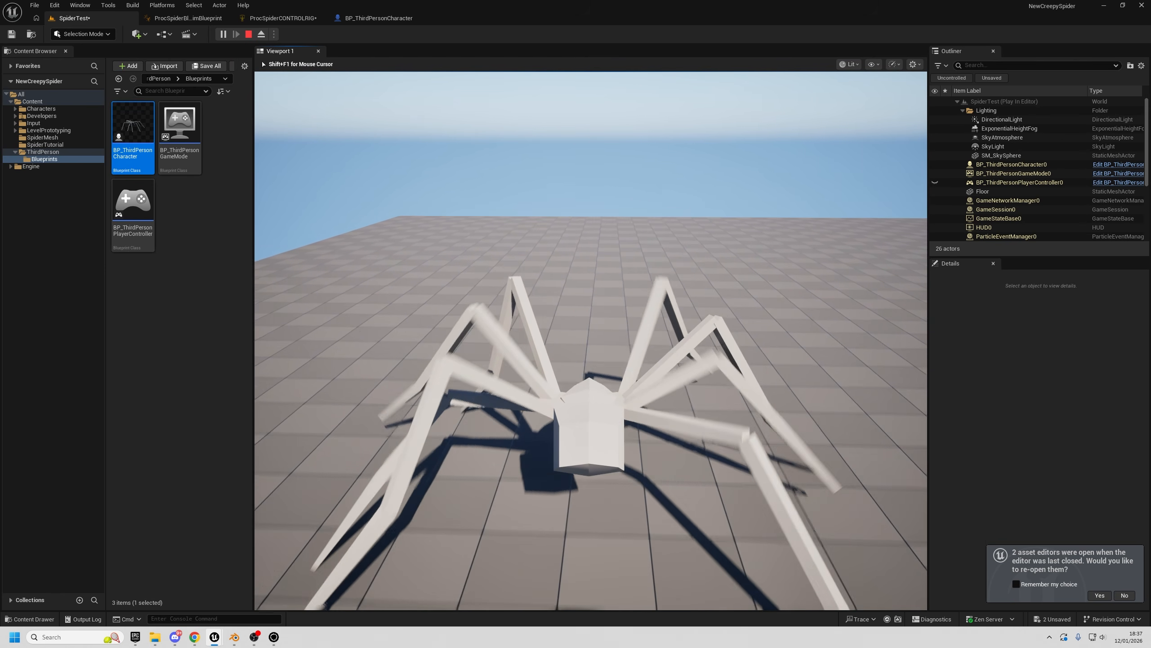
{"action": "key", "text": "Escape"}
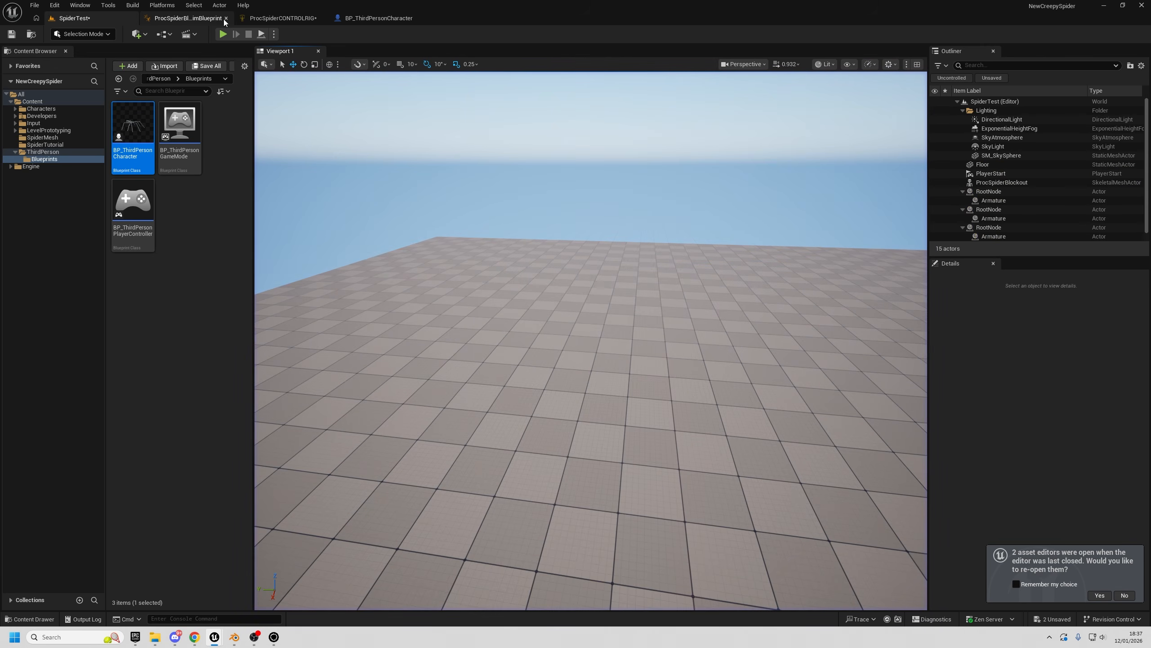
{"action": "left_click", "coordinate": [309, 18]}
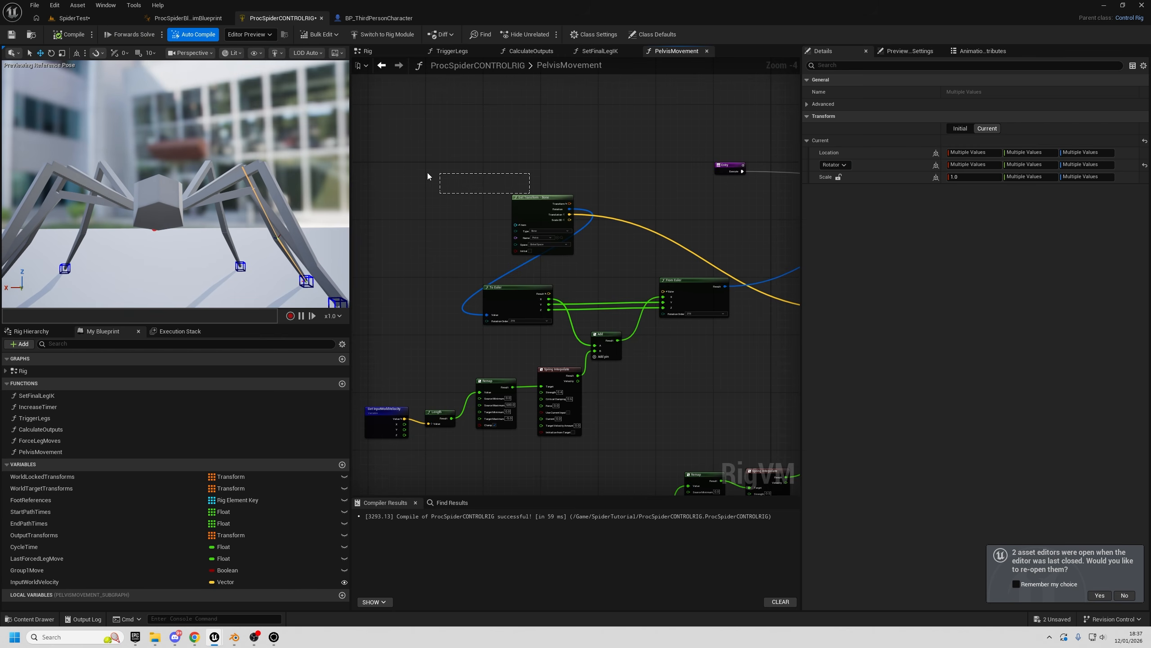
- Move the pelvis Get Transform node up and away from the To Euler node in the PelvisMovement graph
{"action": "left_click_drag", "start_coordinate": [427, 177], "coordinate": [426, 176]}
{"action": "left_click_drag", "start_coordinate": [530, 203], "coordinate": [418, 185]}
{"action": "left_click", "coordinate": [468, 188]}
{"action": "left_click_drag", "start_coordinate": [279, 181], "coordinate": [385, 220], "text": "alt"}
{"action": "scroll", "coordinate": [418, 180], "scroll_direction": "up", "scroll_amount": 2}
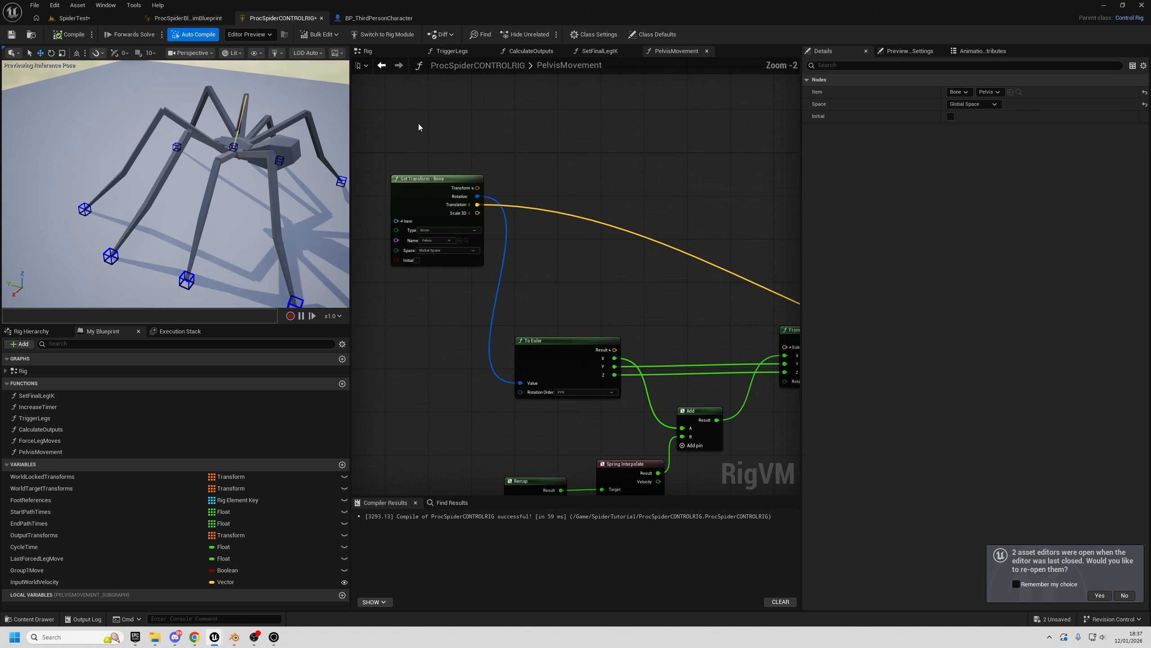
{"action": "left_click_drag", "start_coordinate": [419, 122], "coordinate": [435, 290]}
{"action": "left_click_drag", "start_coordinate": [420, 198], "coordinate": [399, 182]}
- Inspect the pelvis Set Transform node and how the rotation and translation wires run through the graph
{"action": "left_click", "coordinate": [554, 394]}
{"action": "right_click_drag", "start_coordinate": [621, 278], "coordinate": [354, 240]}
{"action": "scroll", "coordinate": [353, 240], "scroll_direction": "down", "scroll_amount": 2}
{"action": "left_click", "coordinate": [725, 166]}
{"action": "right_click_drag", "start_coordinate": [725, 168], "coordinate": [798, 188]}
{"action": "right_click_drag", "start_coordinate": [538, 240], "coordinate": [563, 272]}
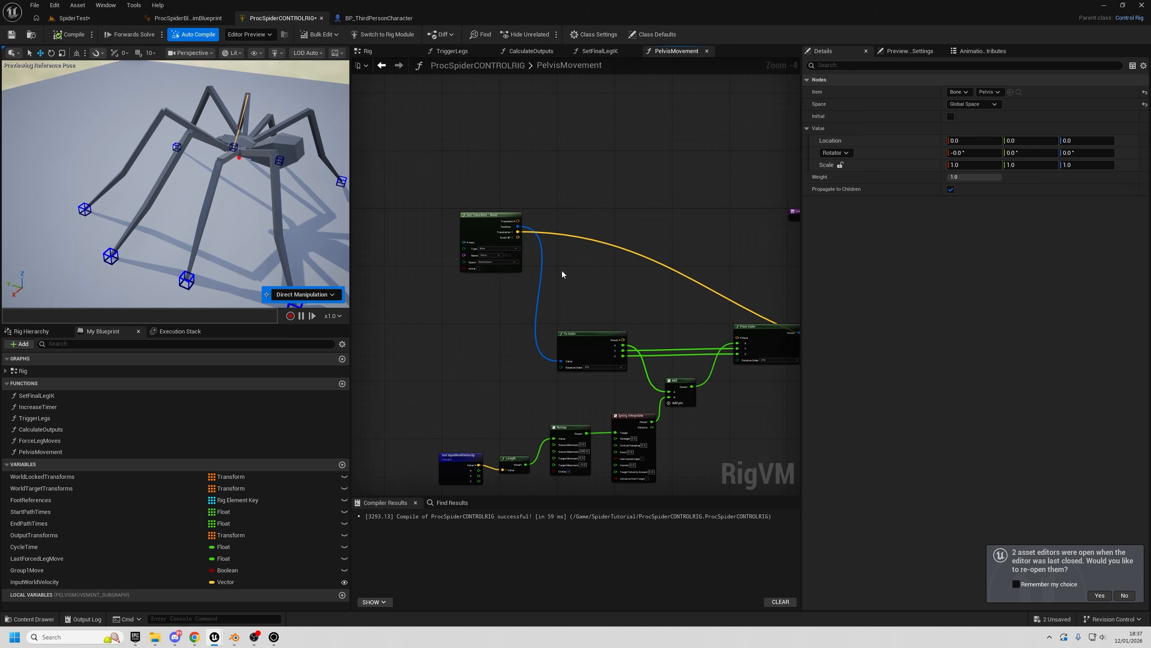
- Shift the pelvis Get Transform node farther from the To Euler node to open space for additional rotation nodes
{"action": "left_click_drag", "start_coordinate": [474, 226], "coordinate": [456, 226]}
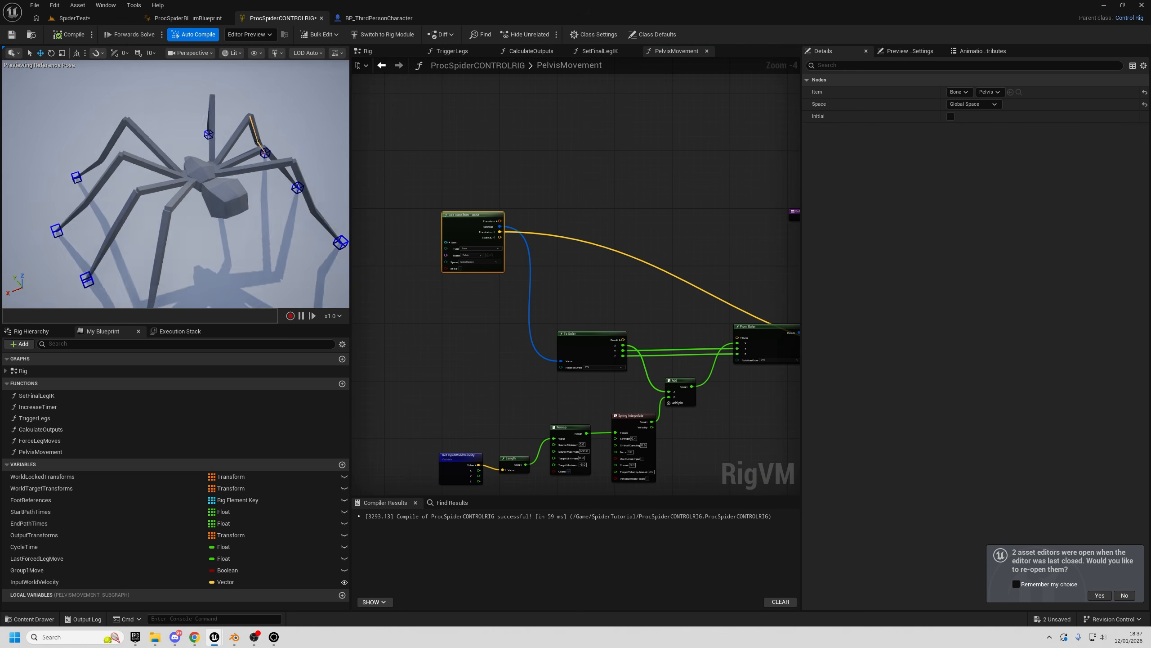
{"action": "scroll", "coordinate": [462, 122], "scroll_direction": "up", "scroll_amount": 4}
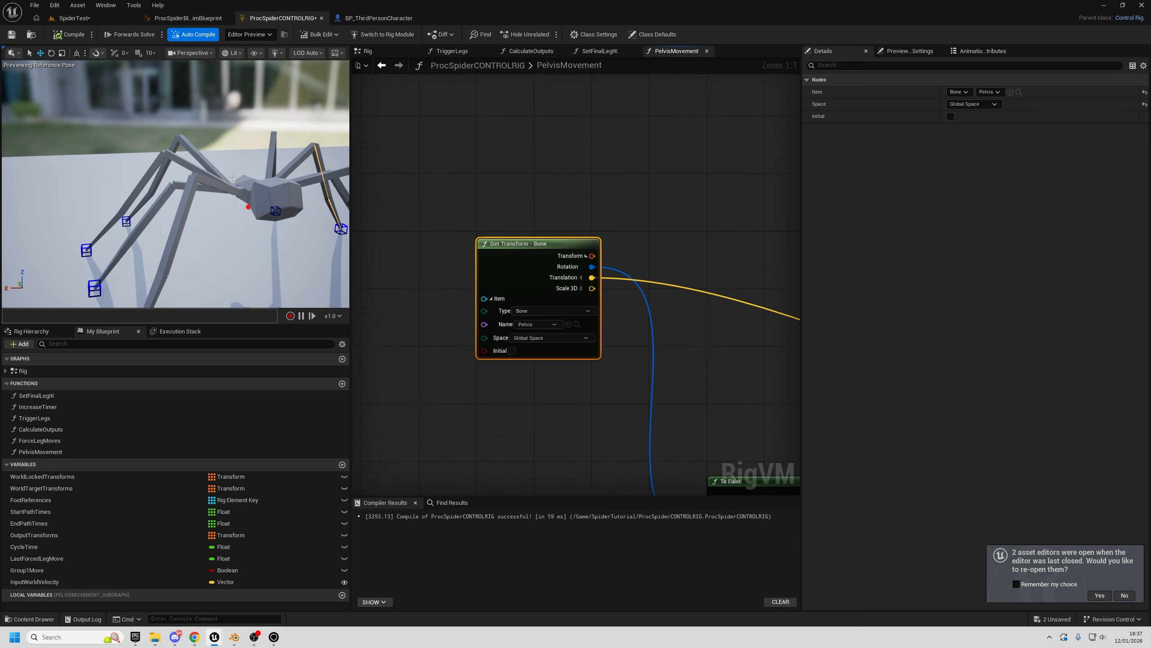
{"action": "mouse_move", "coordinate": [240, 224]}
{"action": "right_mouse_down"}
{"action": "mouse_move", "coordinate": [191, 250]}
{"action": "mouse_move", "coordinate": [185, 204]}
{"action": "mouse_move", "coordinate": [204, 200]}
{"action": "mouse_move", "coordinate": [240, 222]}
{"action": "right_mouse_up"}
{"action": "right_click_drag", "start_coordinate": [570, 377], "coordinate": [570, 205]}
{"action": "left_click_drag", "start_coordinate": [455, 136], "coordinate": [390, 136]}
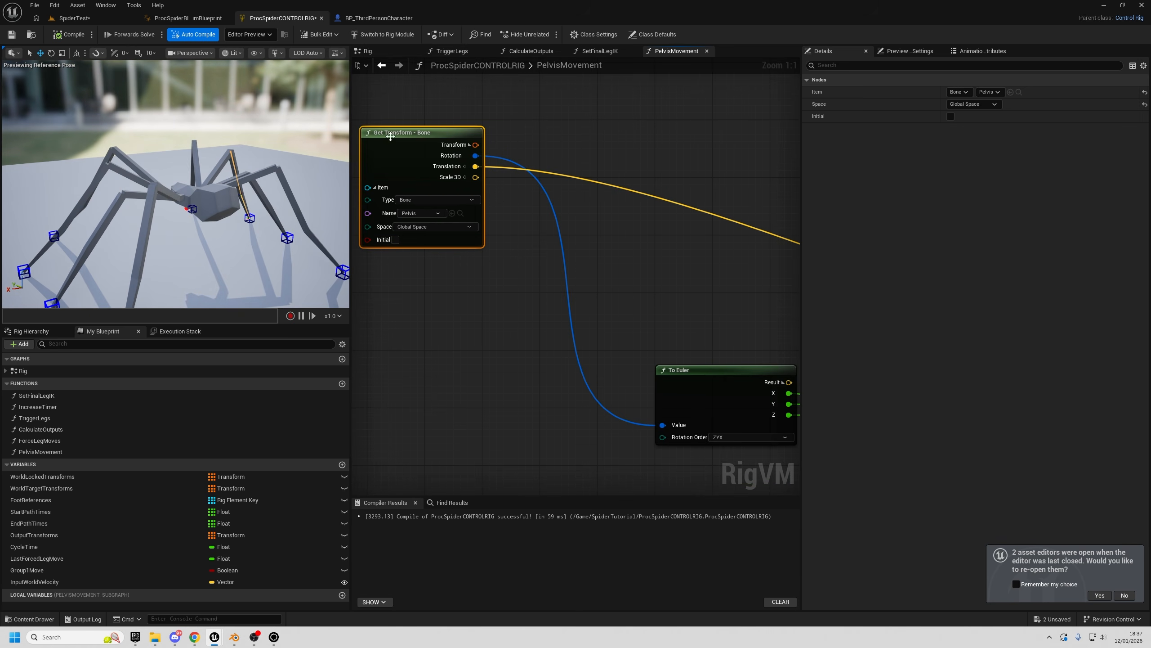
- Route the pelvis rotation through new To World and From World nodes into the To Euler node's Value input
{"action": "left_click_drag", "start_coordinate": [475, 156], "coordinate": [401, 354]}
{"action": "type", "text": "to world"}
{"action": "key", "text": "Return"}
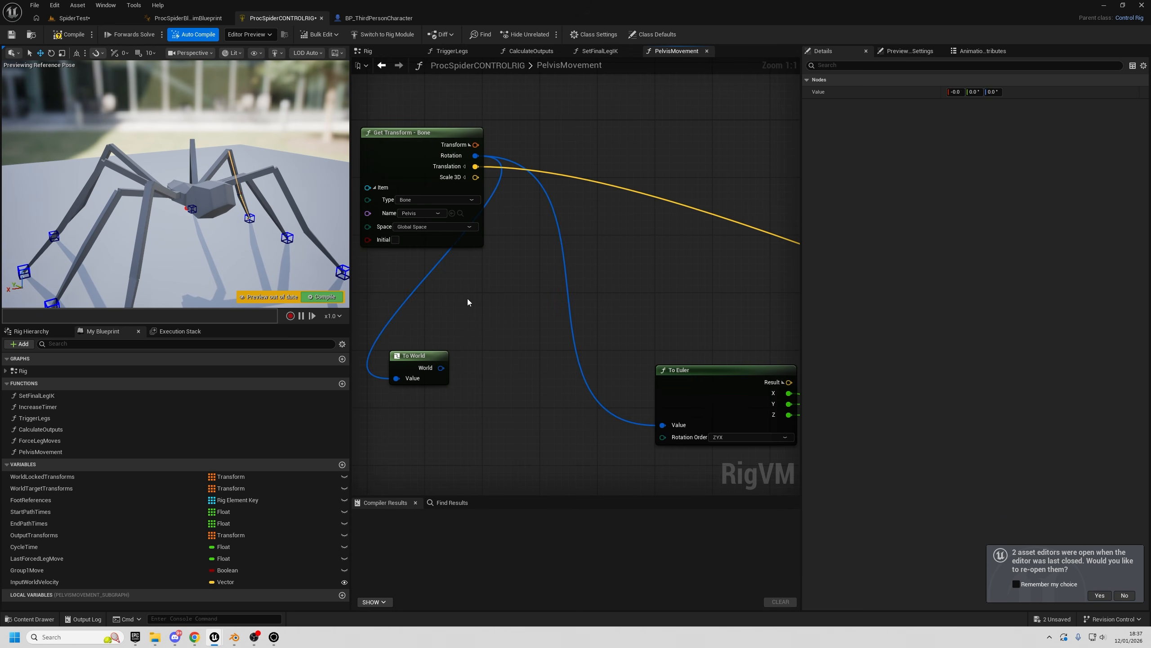
{"action": "left_click_drag", "start_coordinate": [547, 369], "coordinate": [547, 370]}
{"action": "type", "text": "f"}
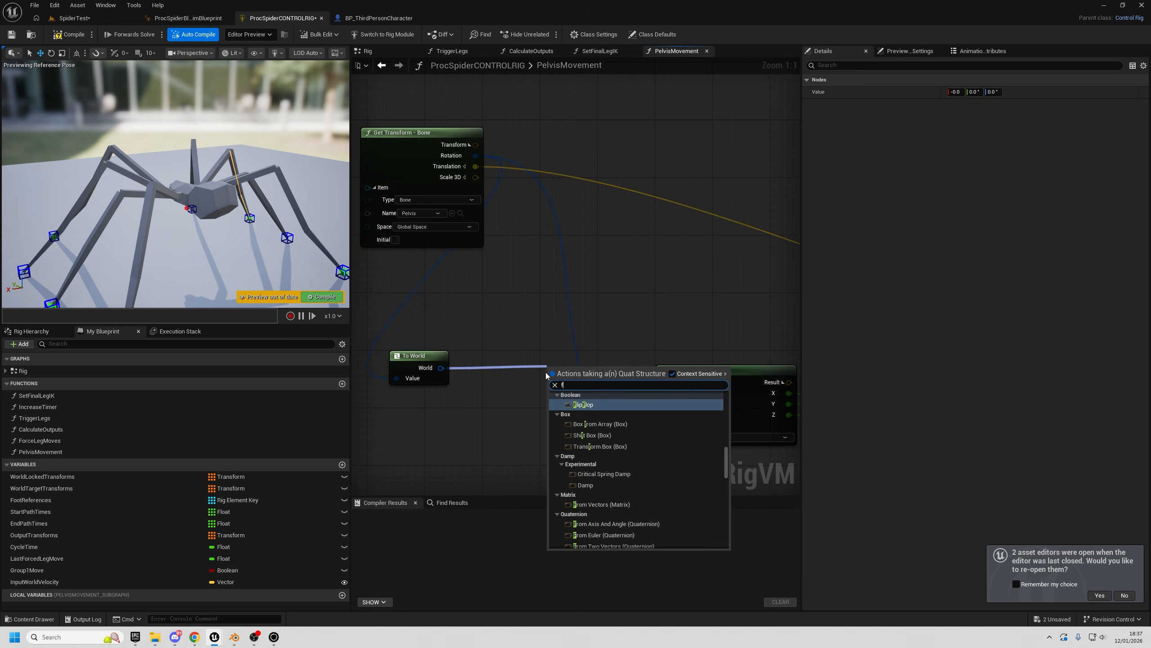
{"action": "type", "text": "rom wo"}
{"action": "key", "text": "Return"}
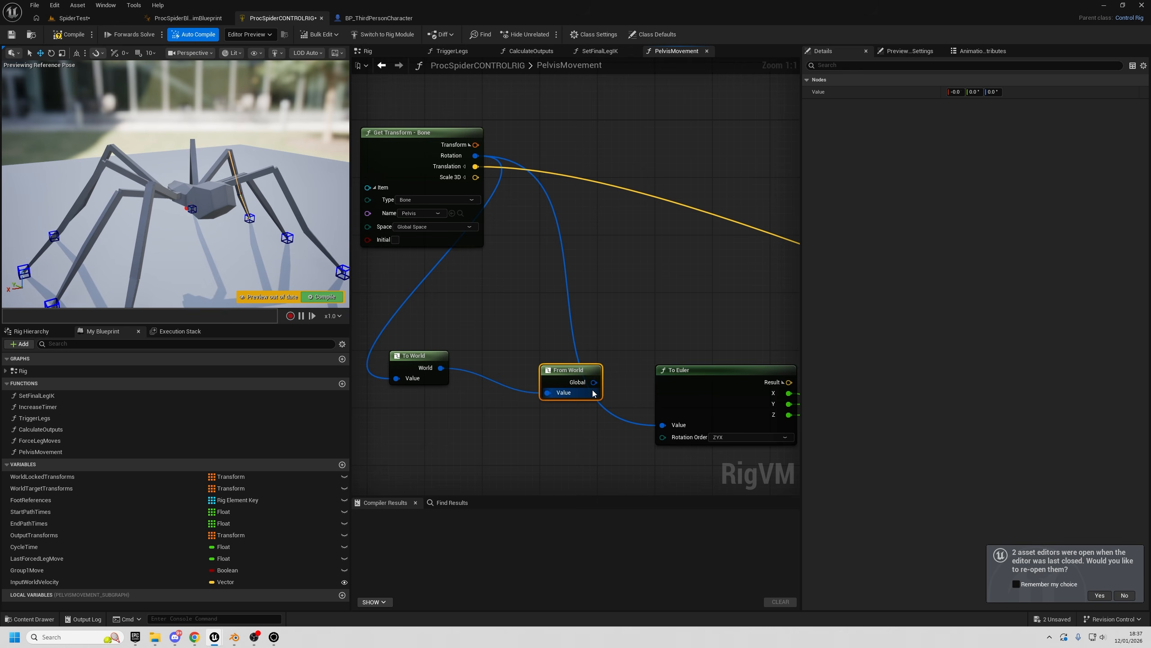
{"action": "left_click_drag", "start_coordinate": [672, 431], "coordinate": [672, 431]}
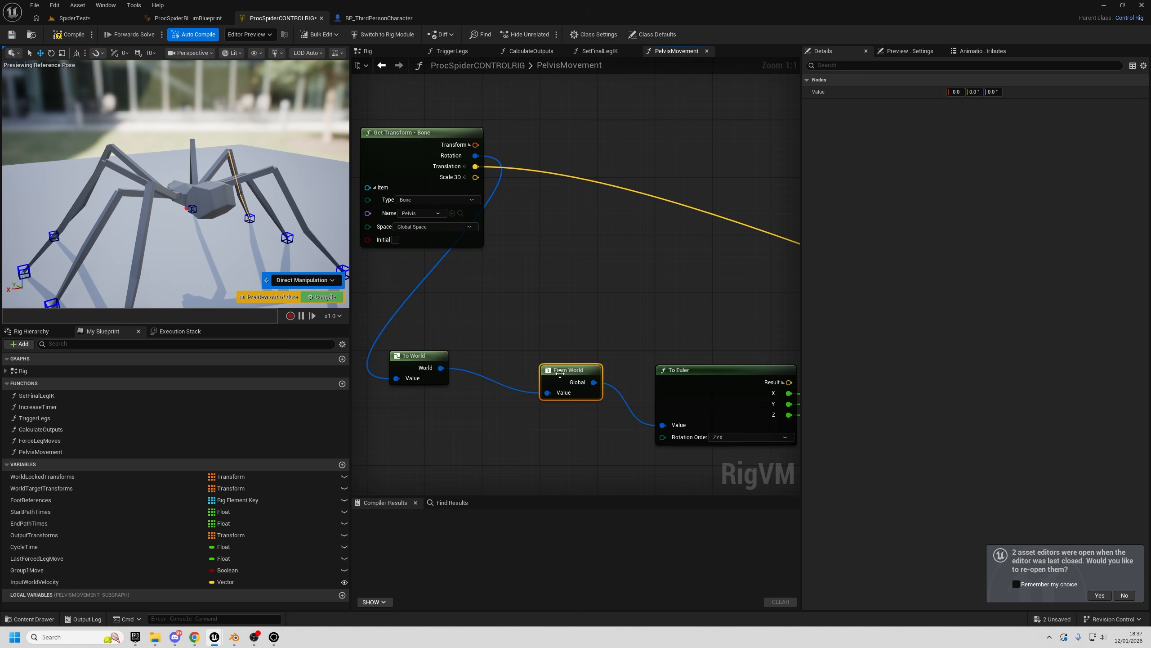
- Reposition the To World node beneath the pelvis Get Transform node, leaving a gap before the From World node
{"action": "right_click_drag", "start_coordinate": [429, 330], "coordinate": [462, 360]}
{"action": "left_click_drag", "start_coordinate": [450, 394], "coordinate": [436, 401]}
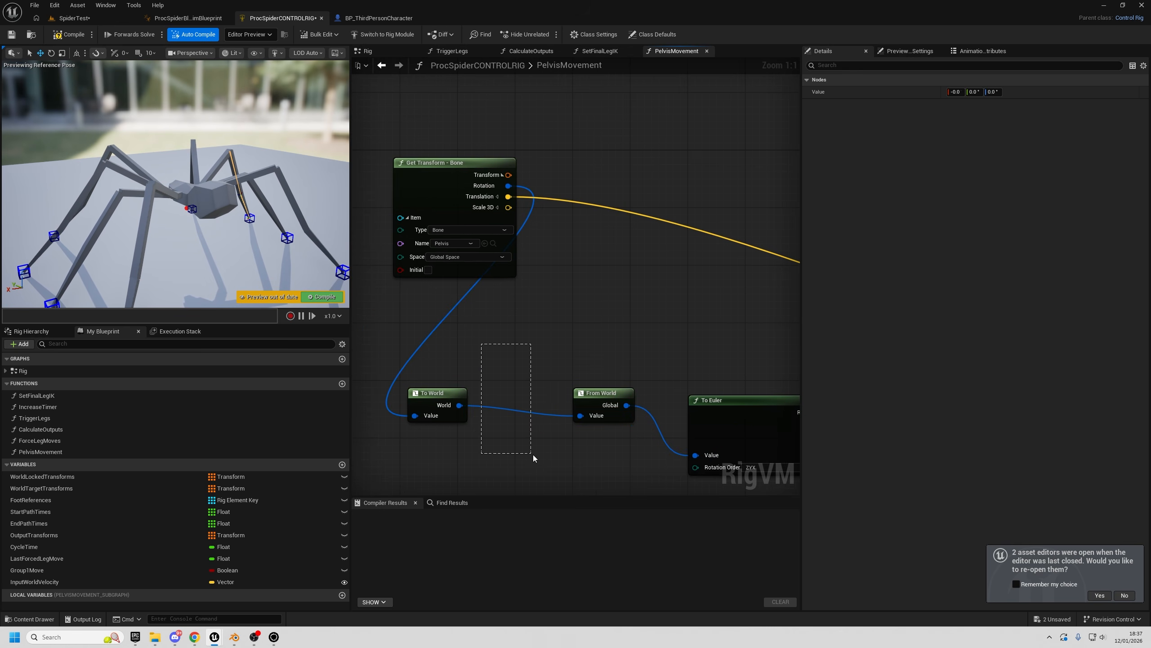
{"action": "left_click_drag", "start_coordinate": [533, 457], "coordinate": [455, 328]}
{"action": "right_click_drag", "start_coordinate": [455, 327], "coordinate": [455, 311]}
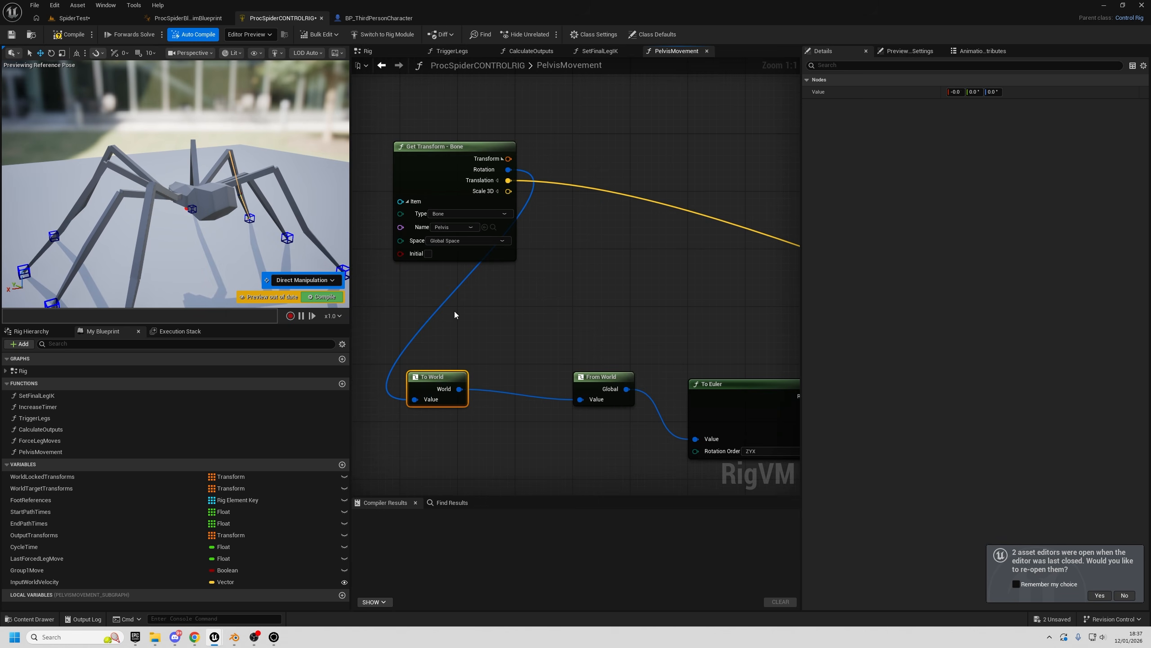
{"action": "left_click", "coordinate": [96, 19]}
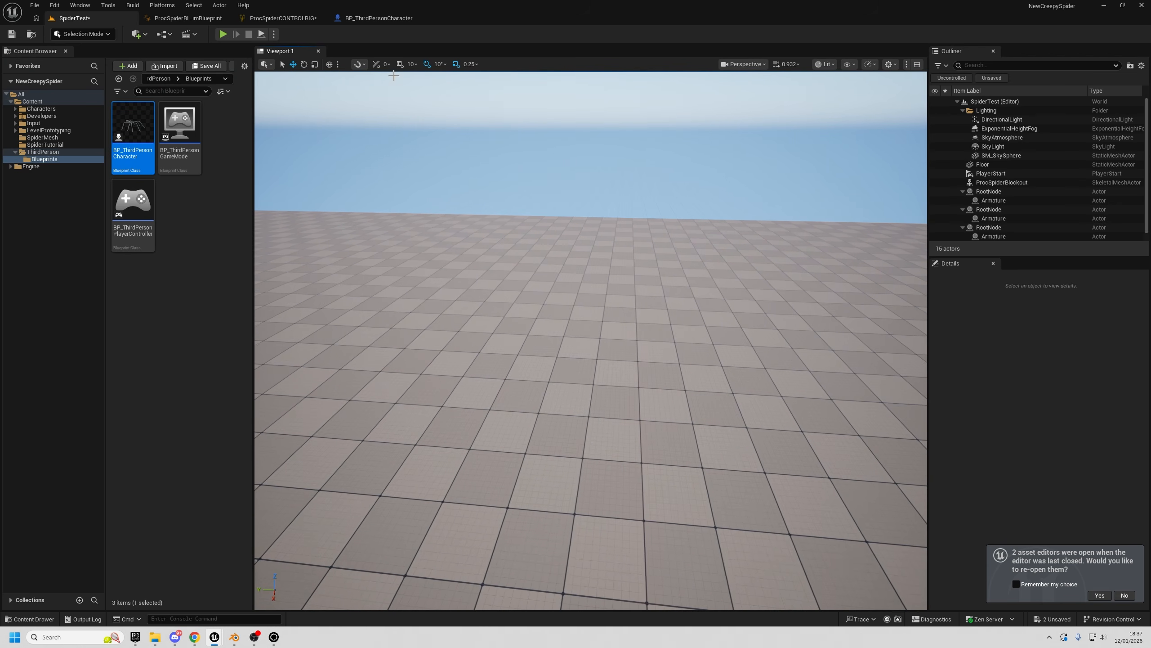
{"action": "left_click", "coordinate": [279, 18]}
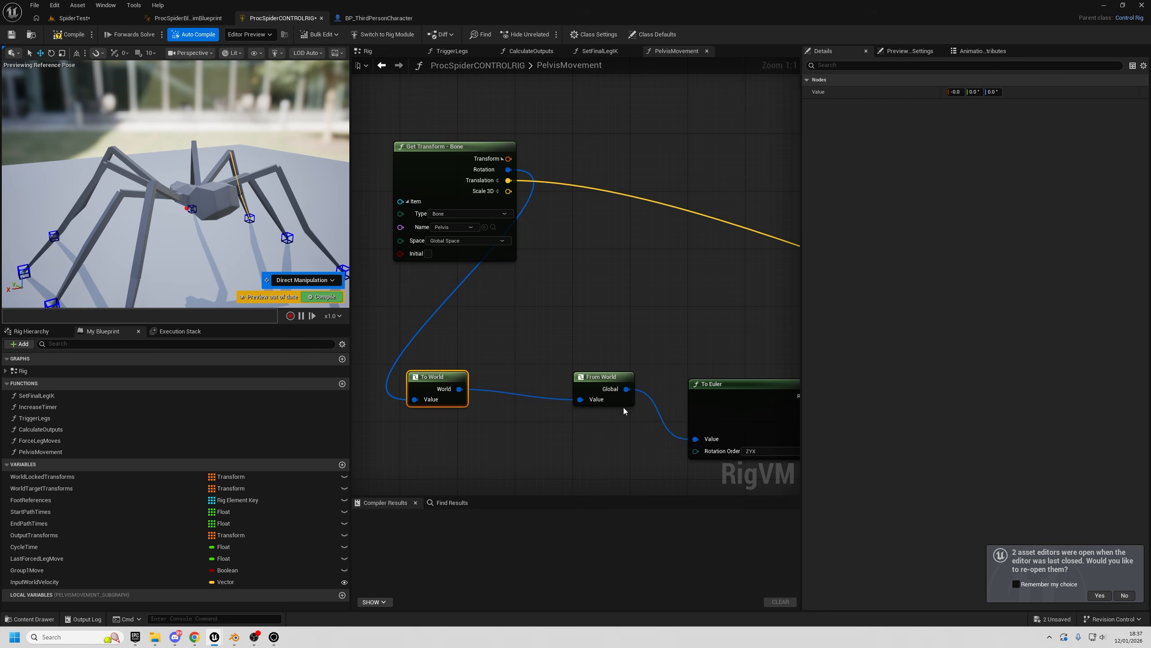
{"action": "right_click_drag", "start_coordinate": [345, 190], "coordinate": [209, 203]}
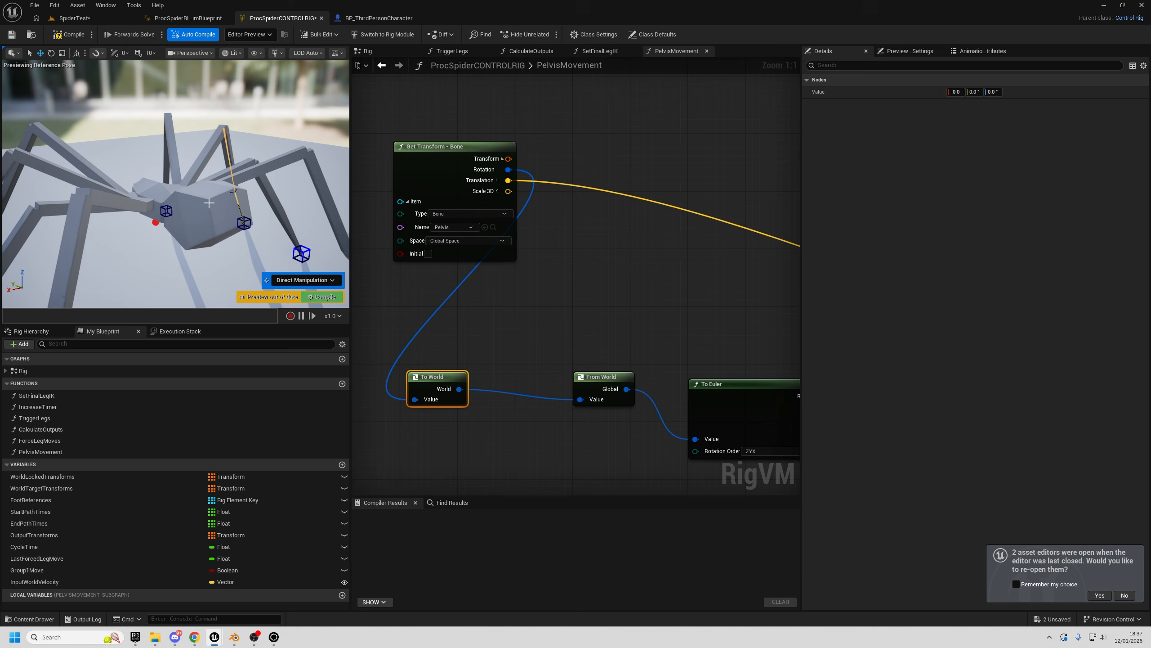
- Insert a Spring Interpolate (Quaternion) node between To World and From World, and set its strength to 1.0
{"action": "left_click_drag", "start_coordinate": [441, 372], "coordinate": [491, 344]}
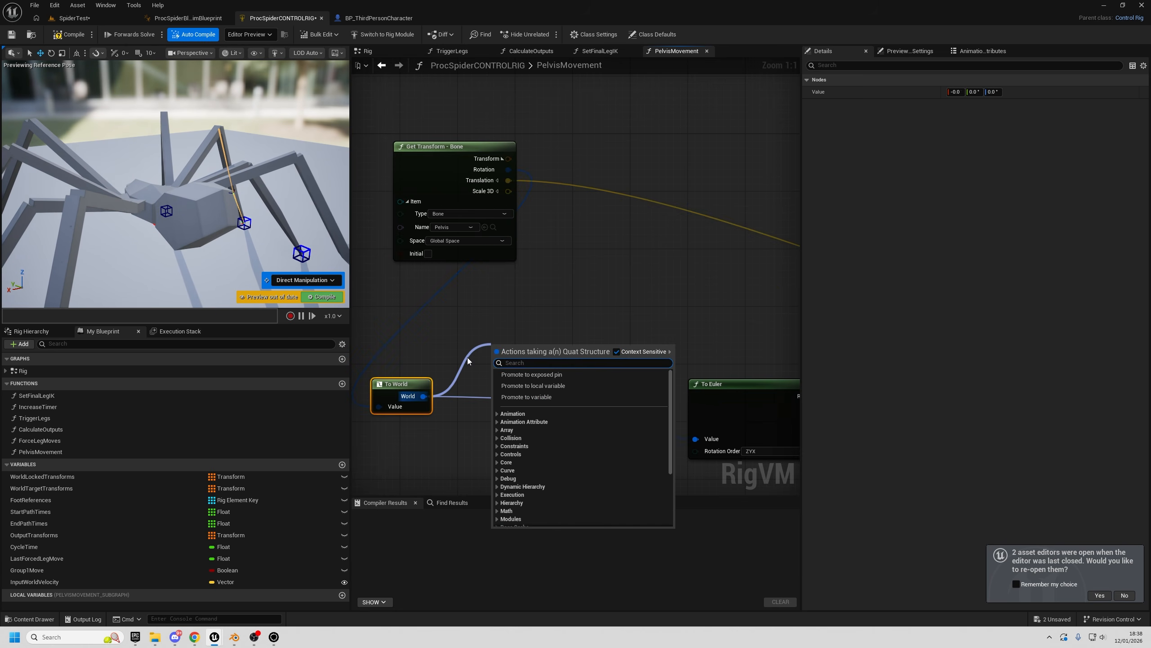
{"action": "type", "text": "spring inter"}
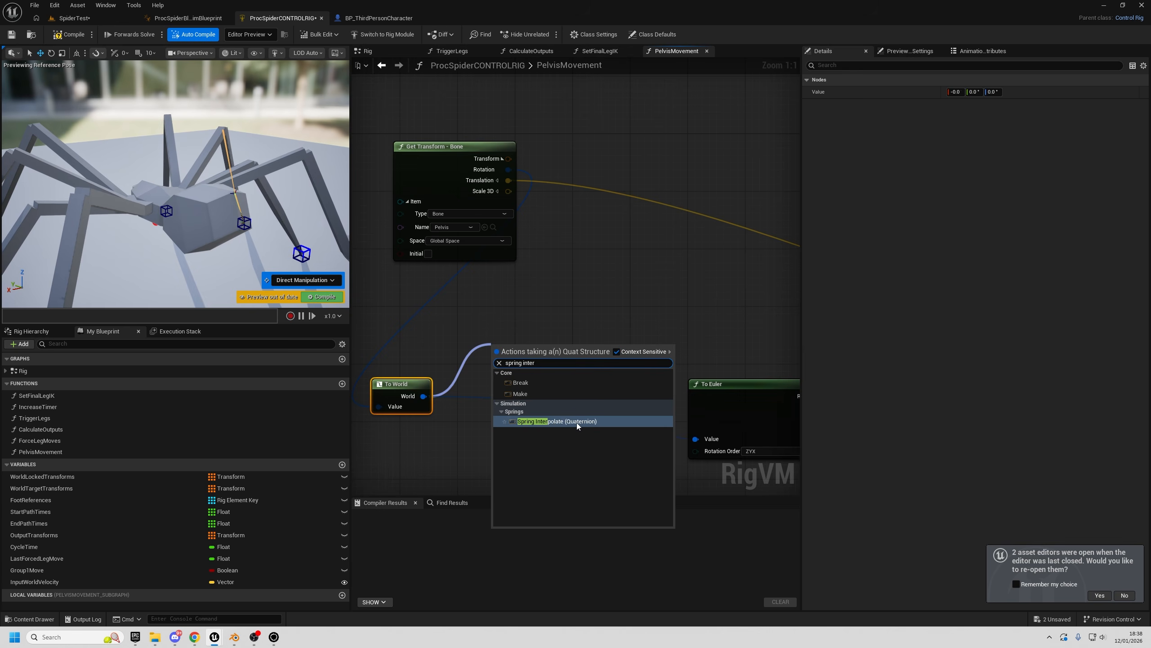
{"action": "left_click", "coordinate": [576, 421]}
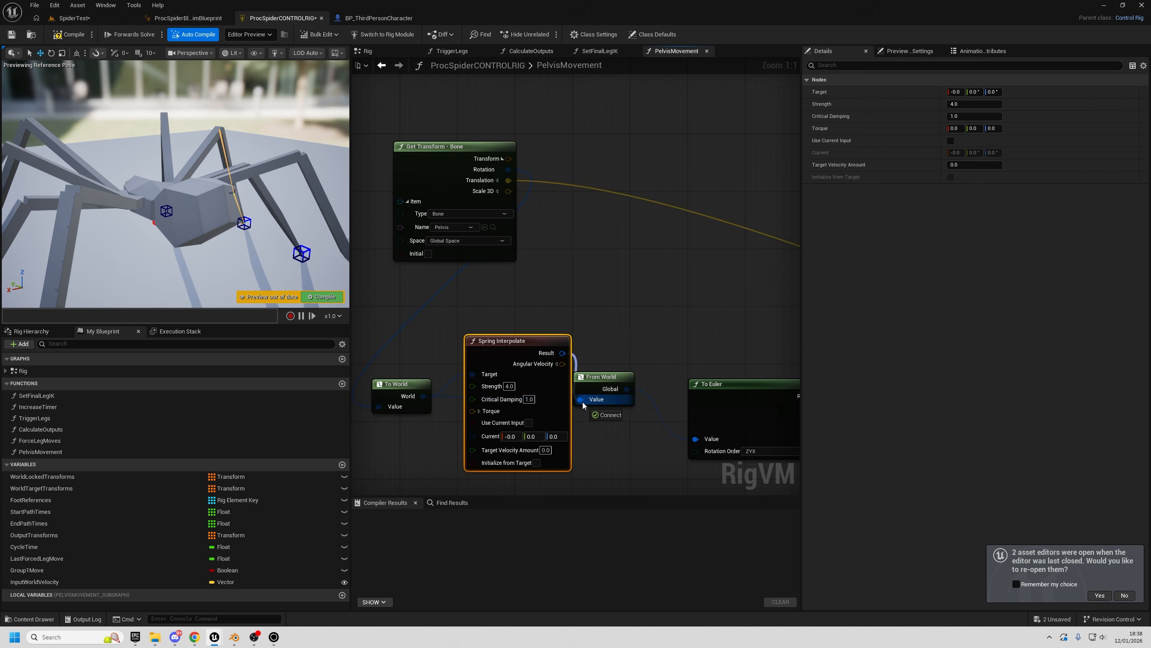
{"action": "left_click_drag", "start_coordinate": [584, 405], "coordinate": [582, 399]}
{"action": "left_click_drag", "start_coordinate": [516, 349], "coordinate": [502, 349]}
{"action": "right_click_drag", "start_coordinate": [570, 256], "coordinate": [604, 219]}
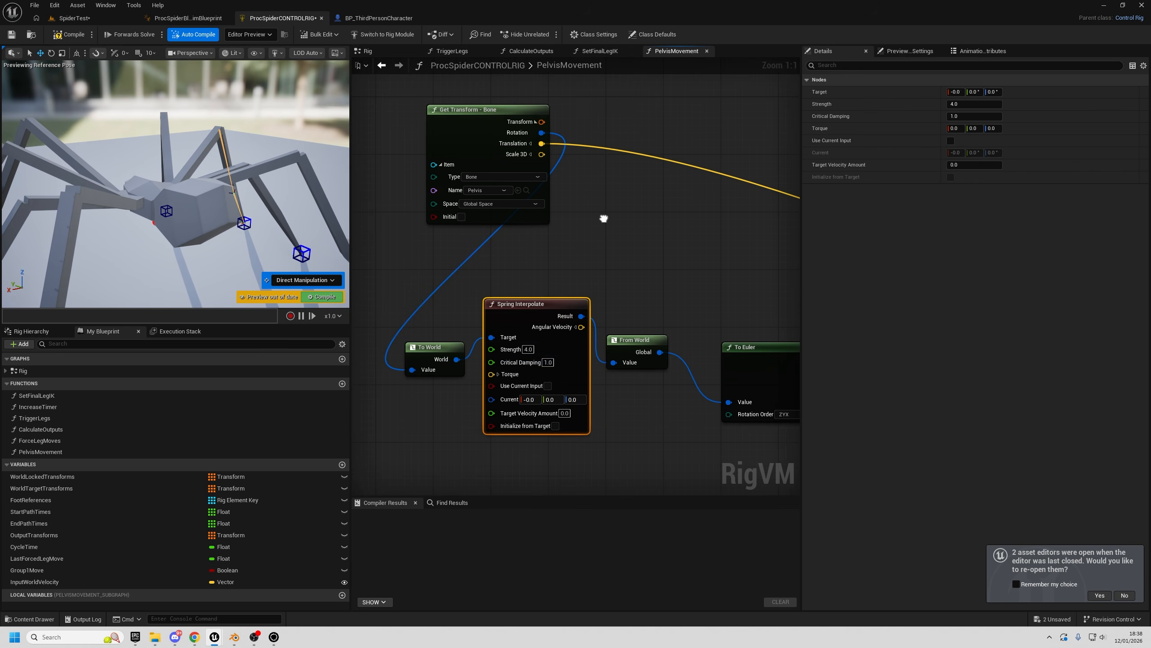
{"action": "left_click", "coordinate": [528, 349]}
- Play the SpiderTest level, walk the spider around to examine the springy pelvis rotation, end the session and return to the control rig
{"action": "left_click", "coordinate": [95, 19]}
{"action": "left_click", "coordinate": [223, 34]}
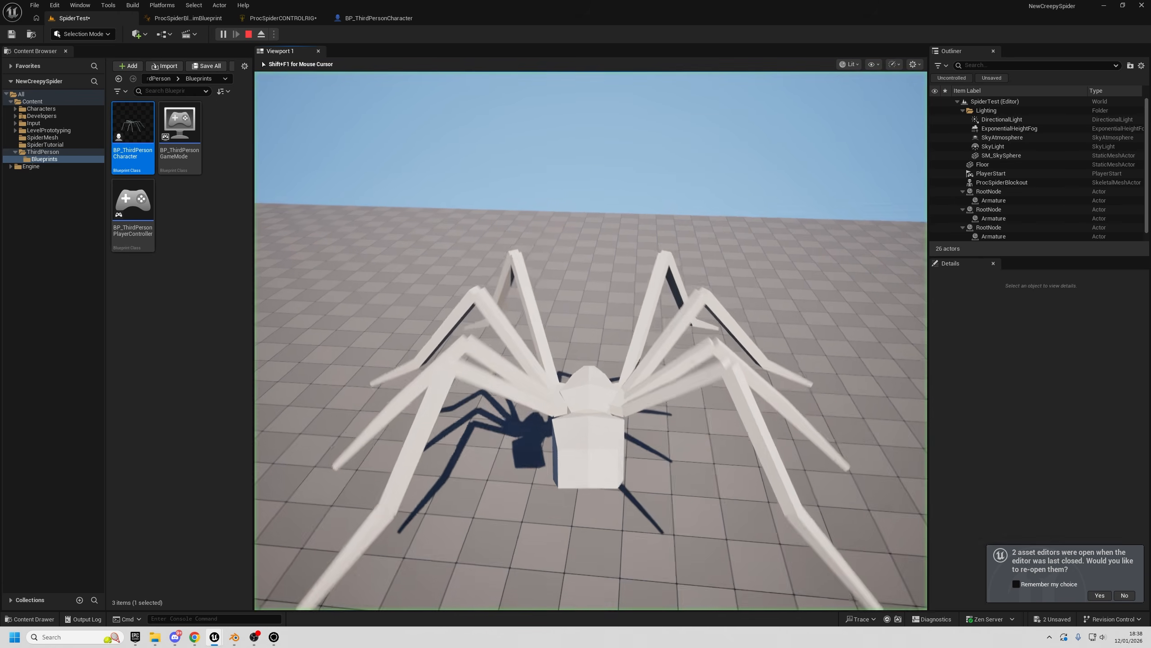
{"action": "key", "text": "w"}
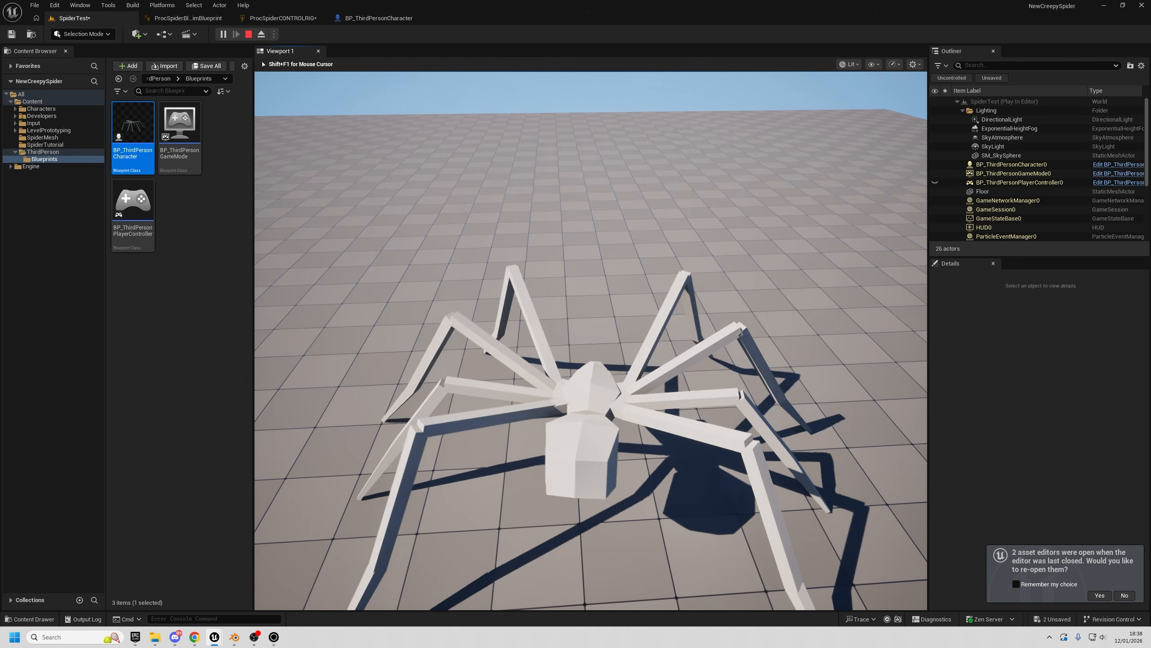
{"action": "key", "text": "w"}
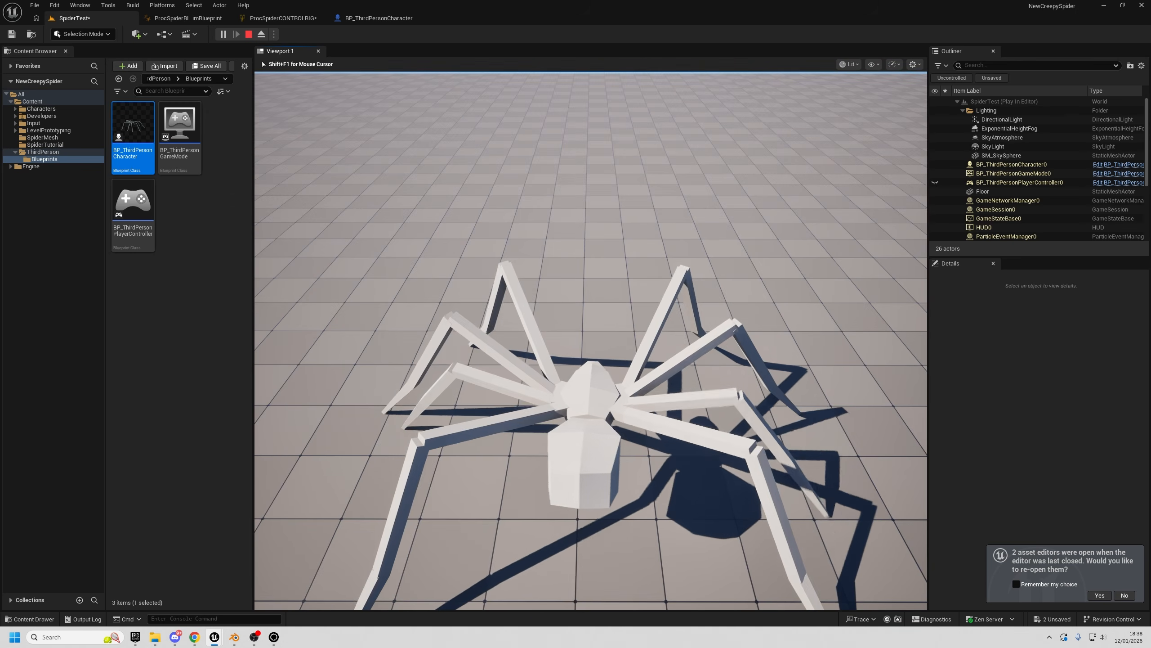
{"action": "key", "text": "w"}
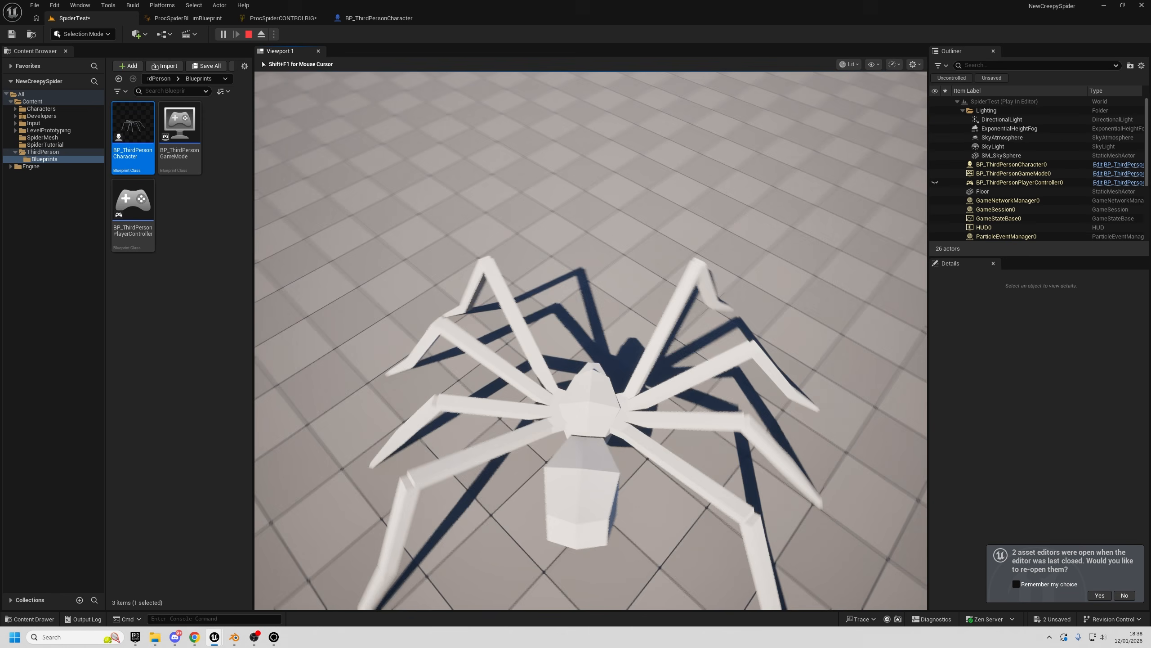
{"action": "key", "text": "w"}
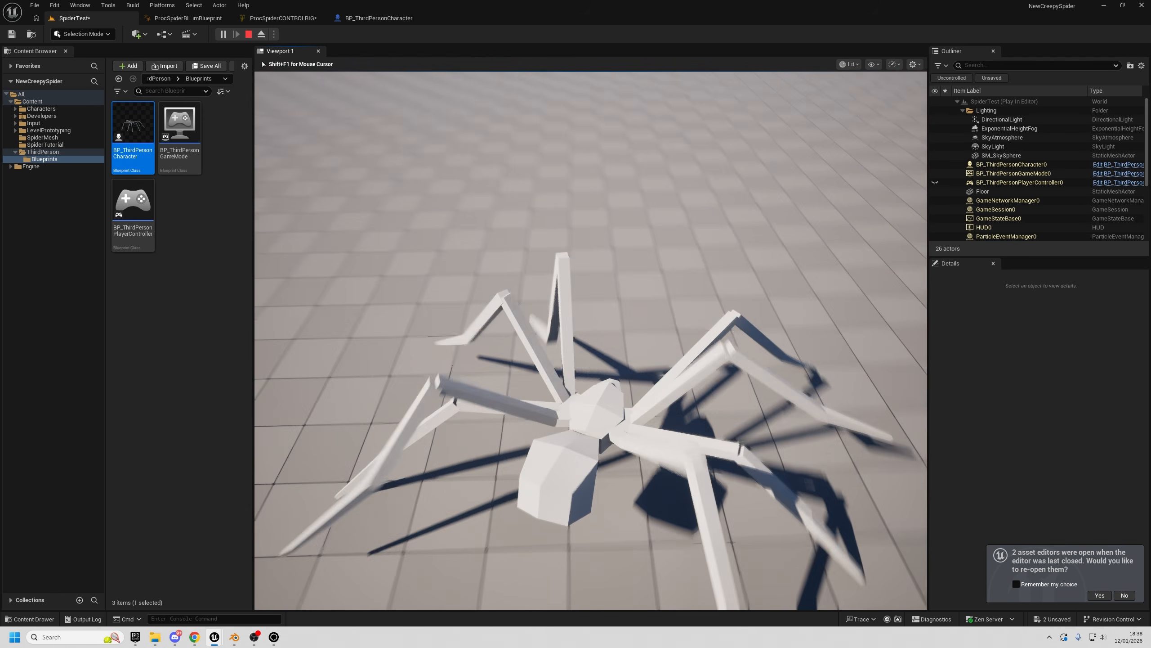
{"action": "key", "text": "w"}
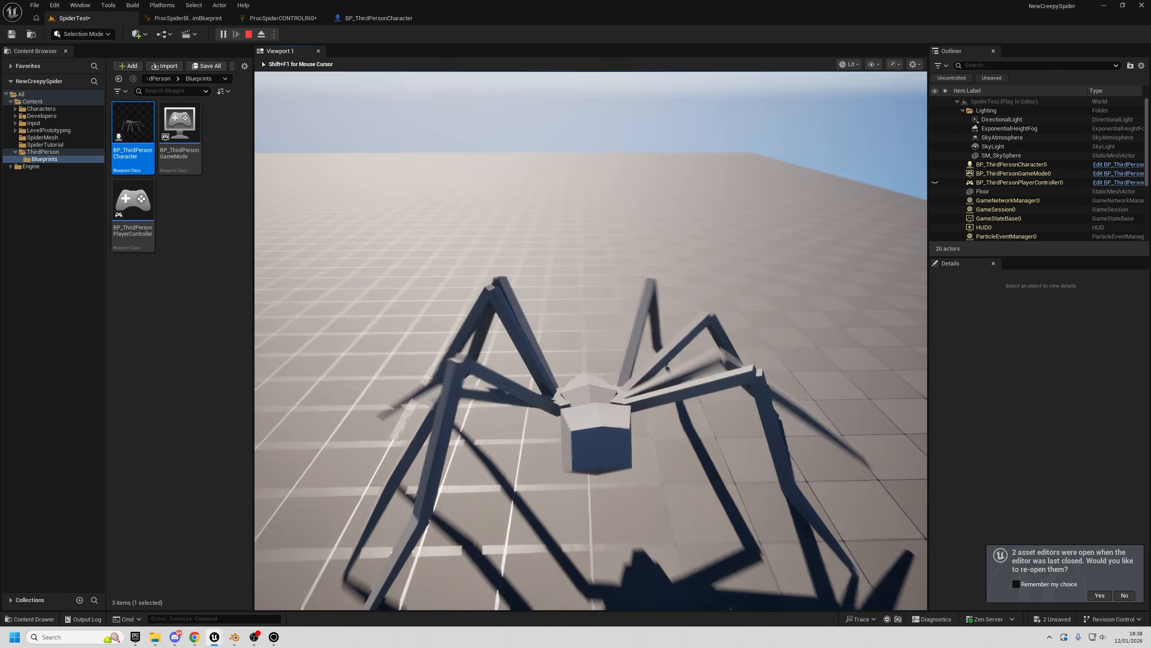
{"action": "key", "text": "w"}
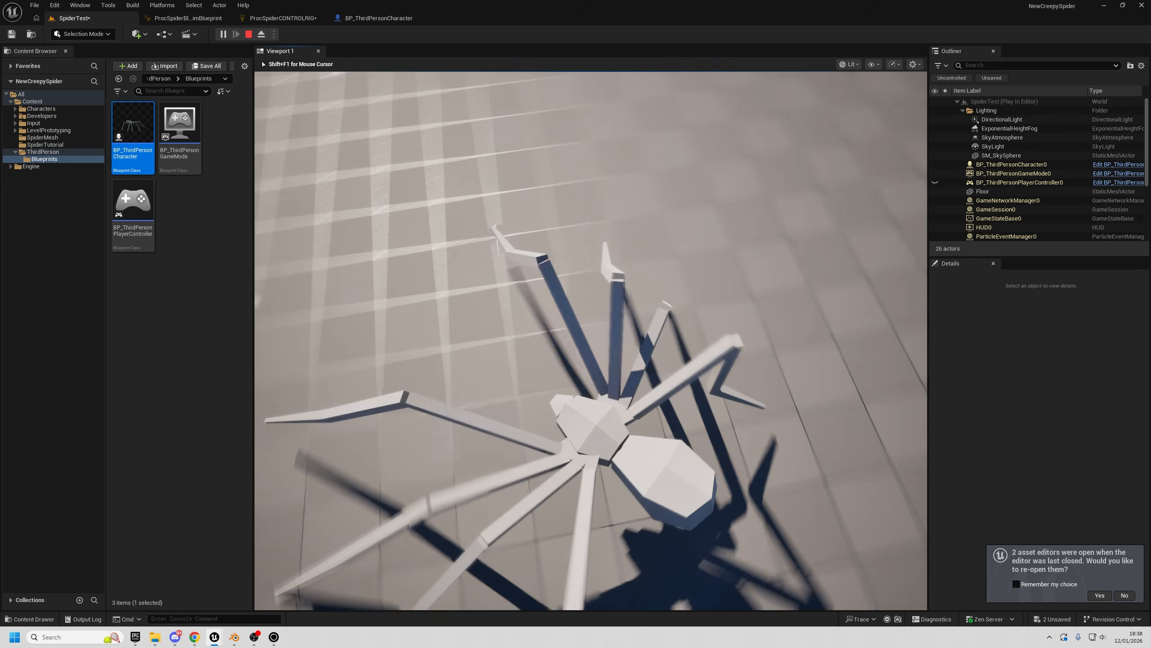
{"action": "key", "text": "w"}
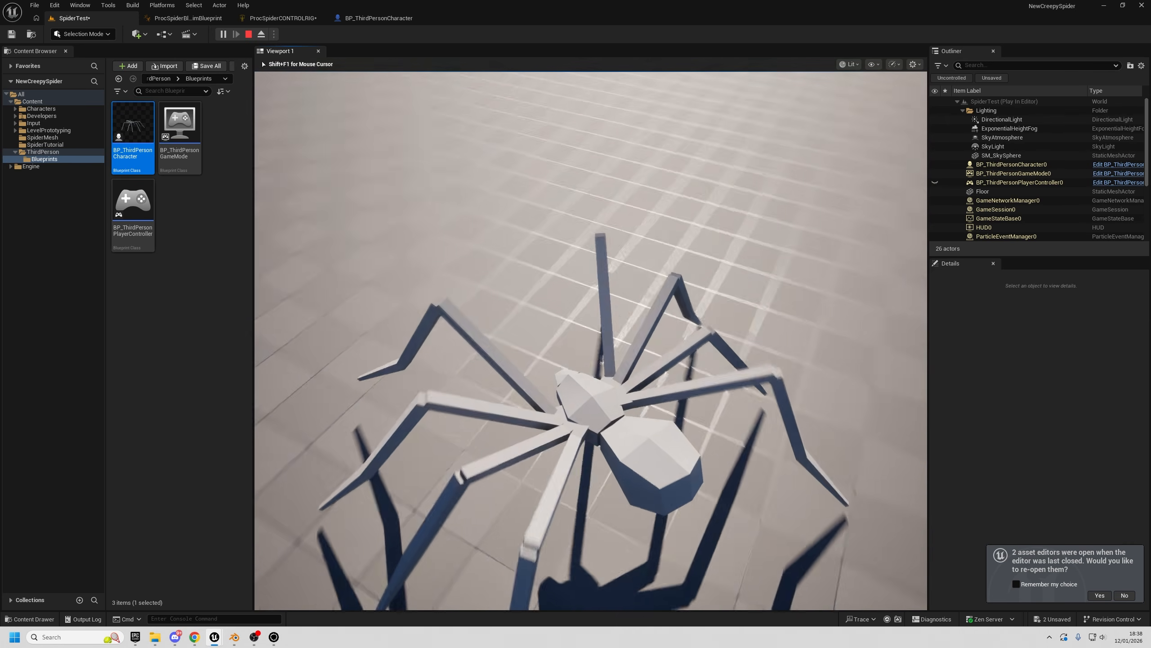
{"action": "key", "text": "w"}
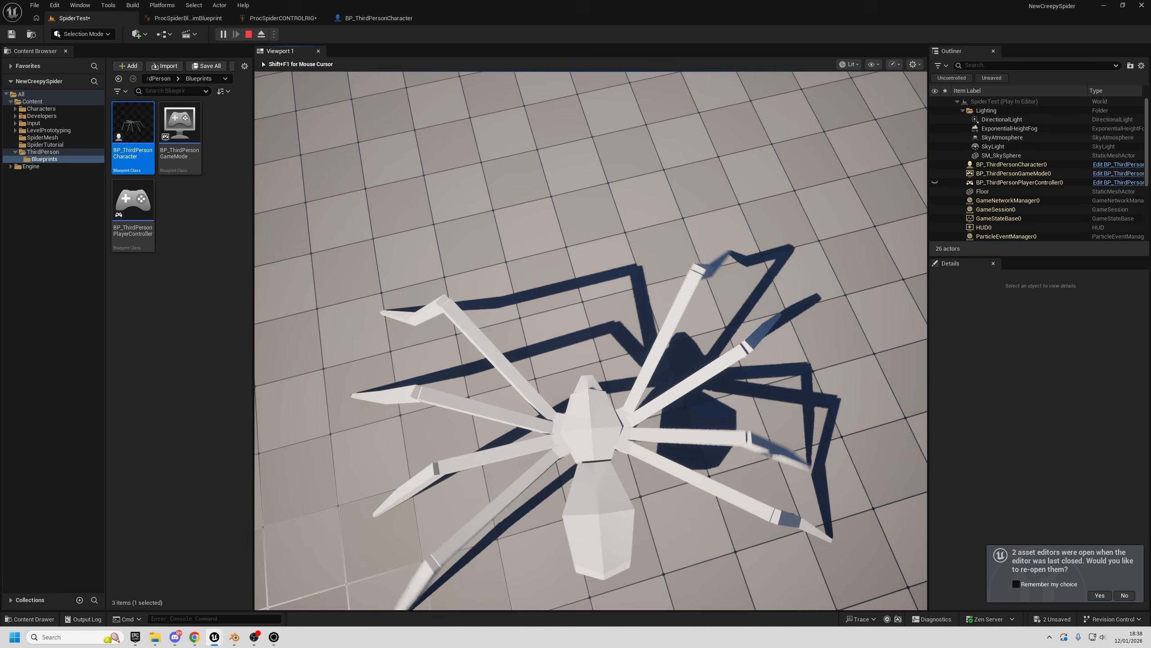
{"action": "key", "text": "w"}
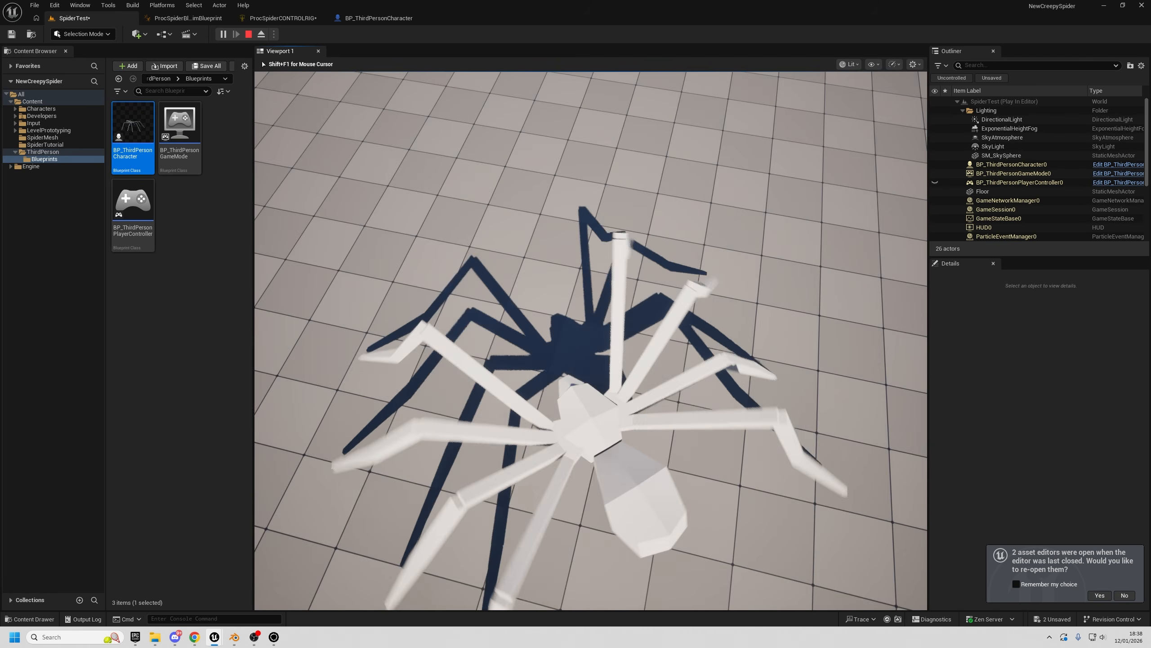
{"action": "key", "text": "w"}
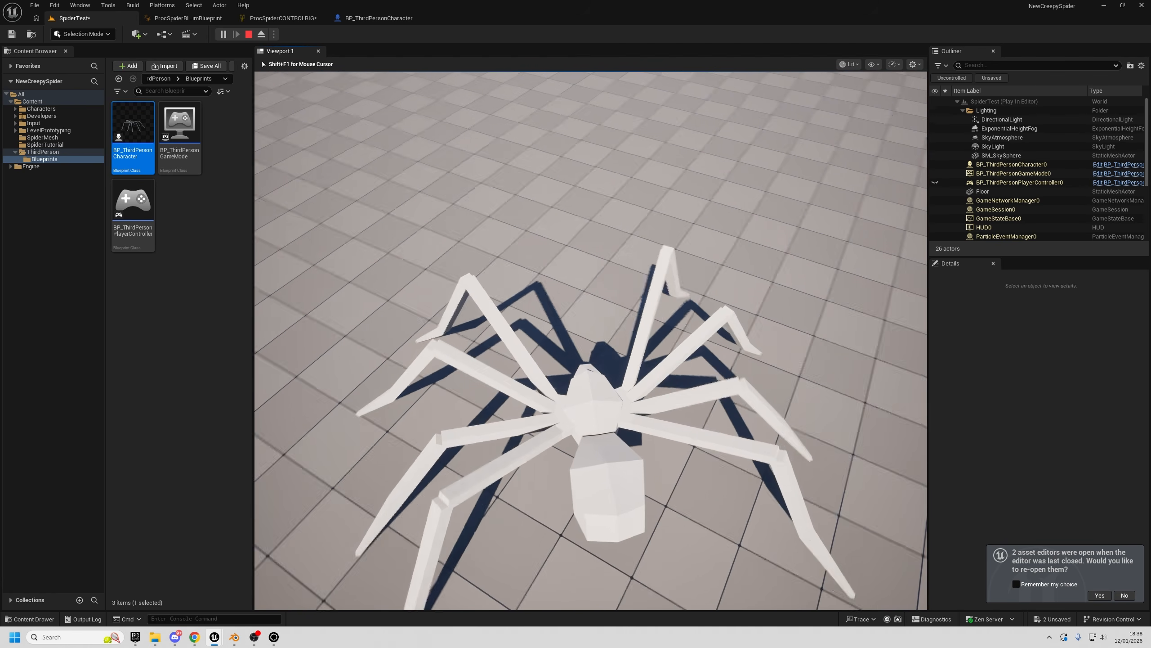
{"action": "key", "text": "w"}
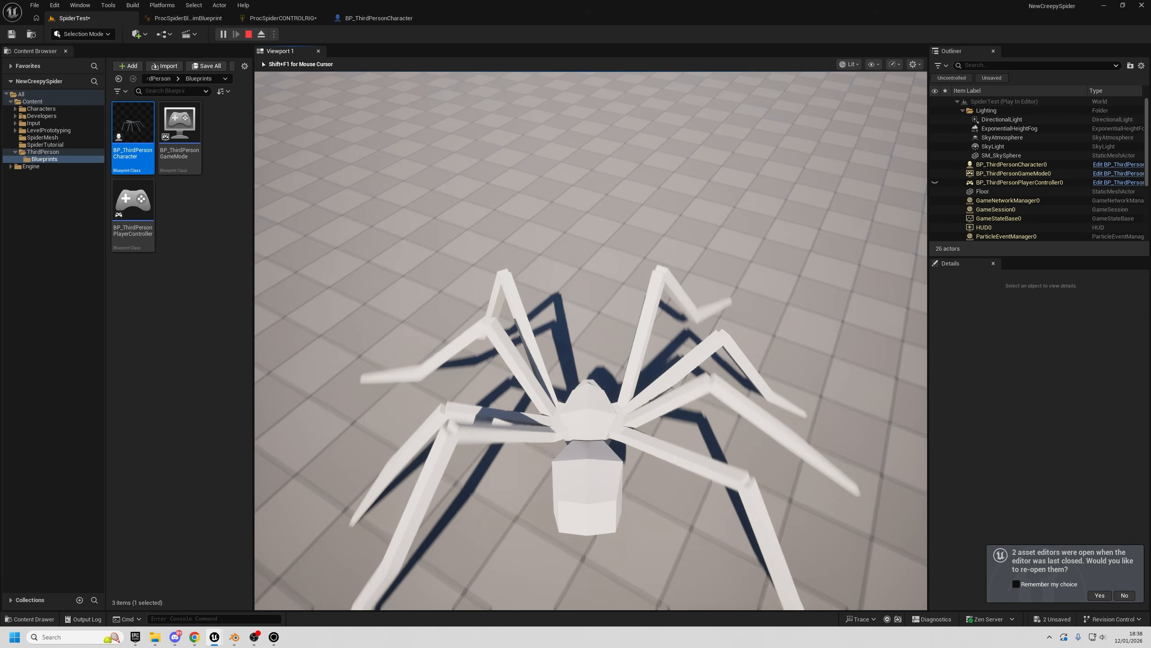
{"action": "key", "text": "w"}
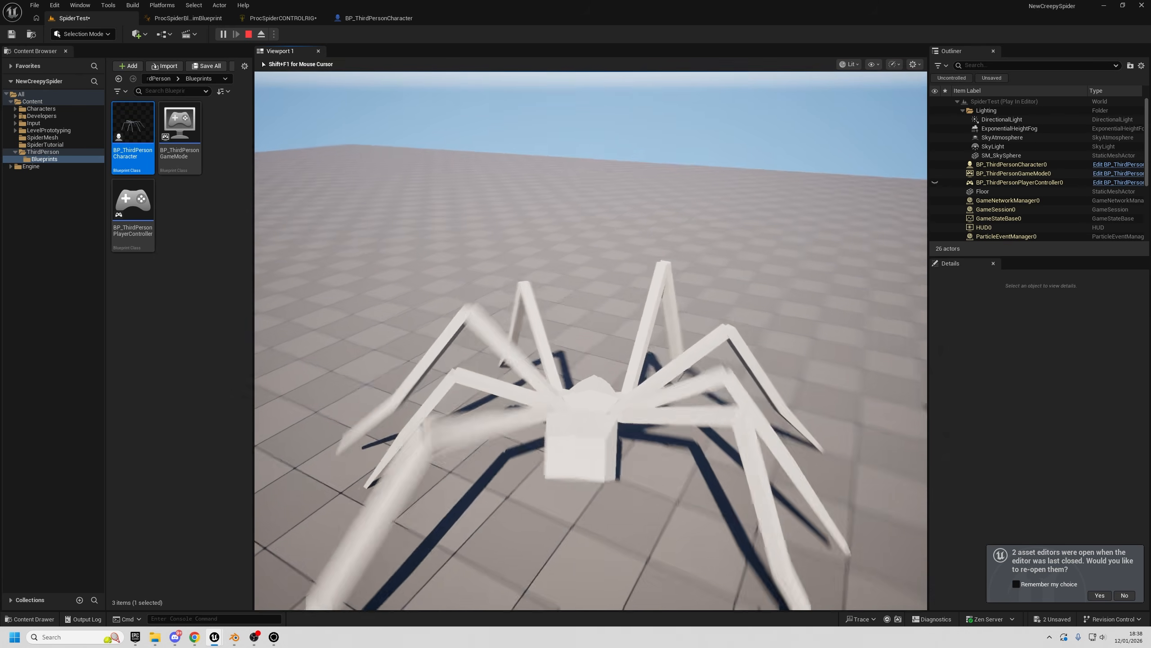
{"action": "key", "text": "w"}
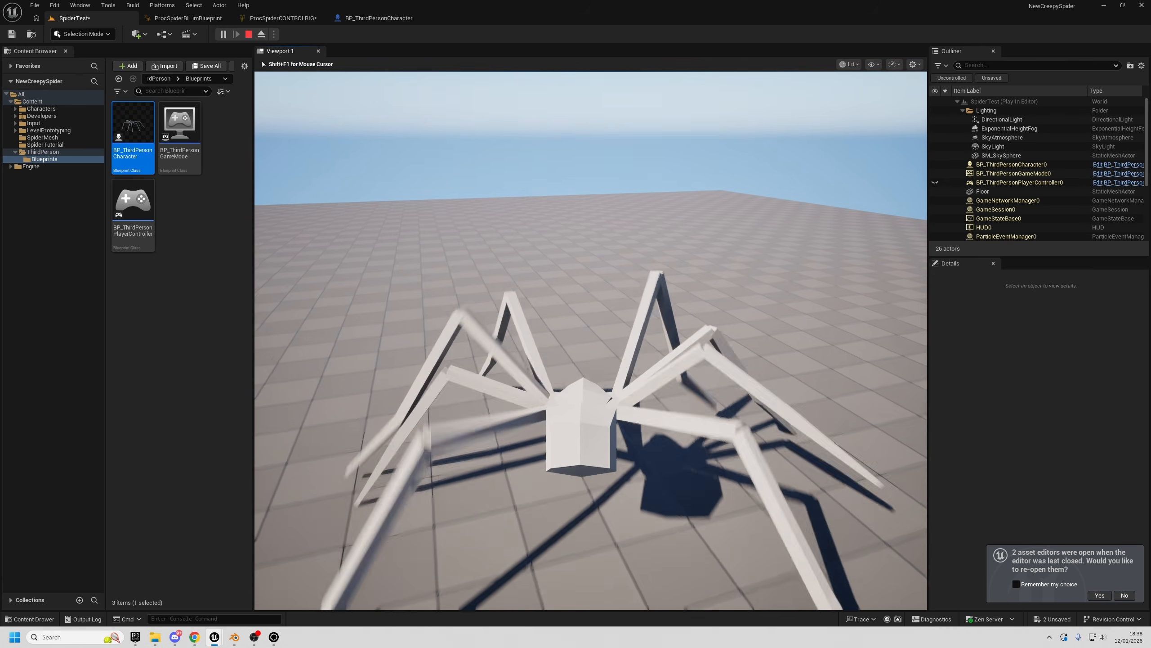
{"action": "key", "text": "w"}
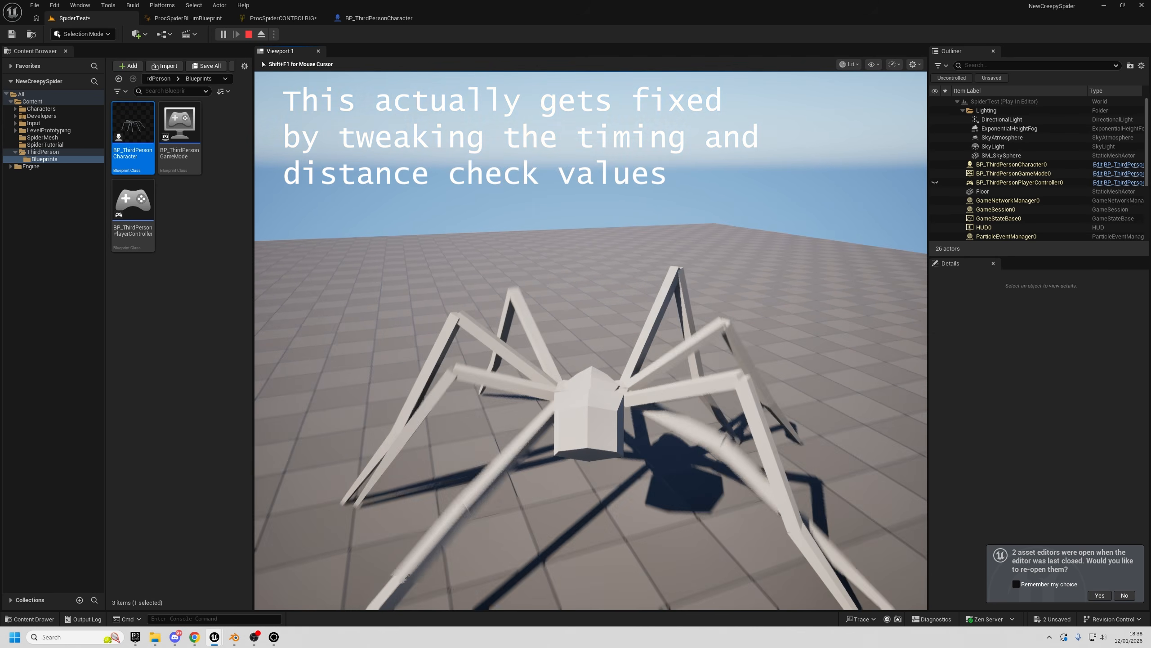
{"action": "key", "text": "Escape"}
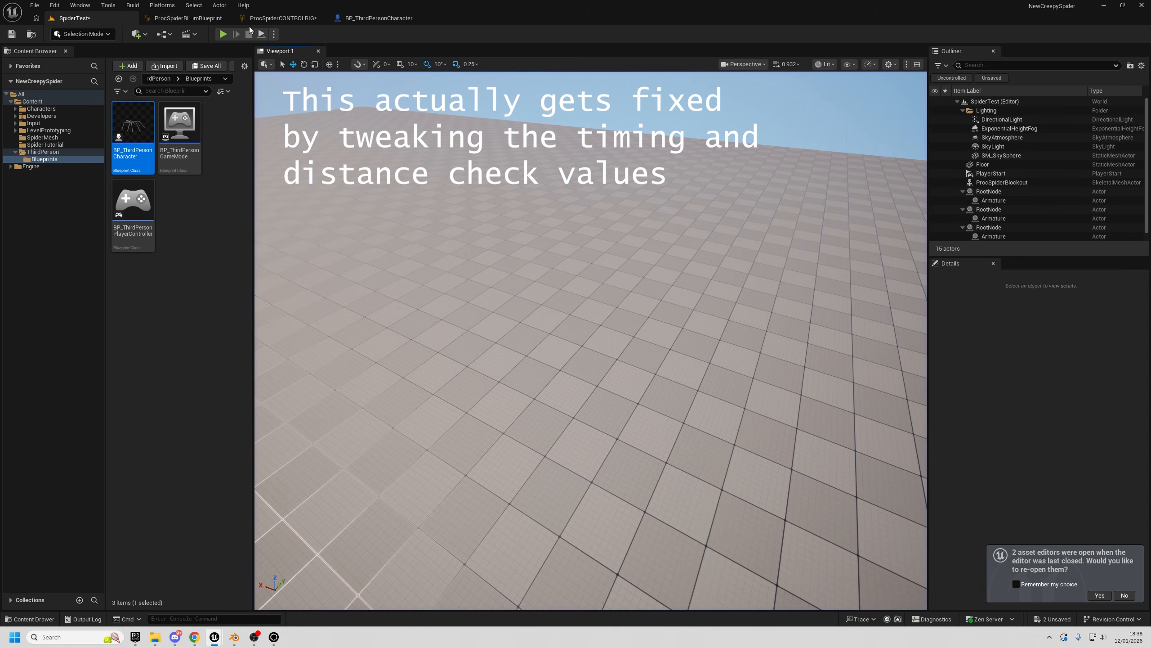
{"action": "left_click", "coordinate": [270, 20]}
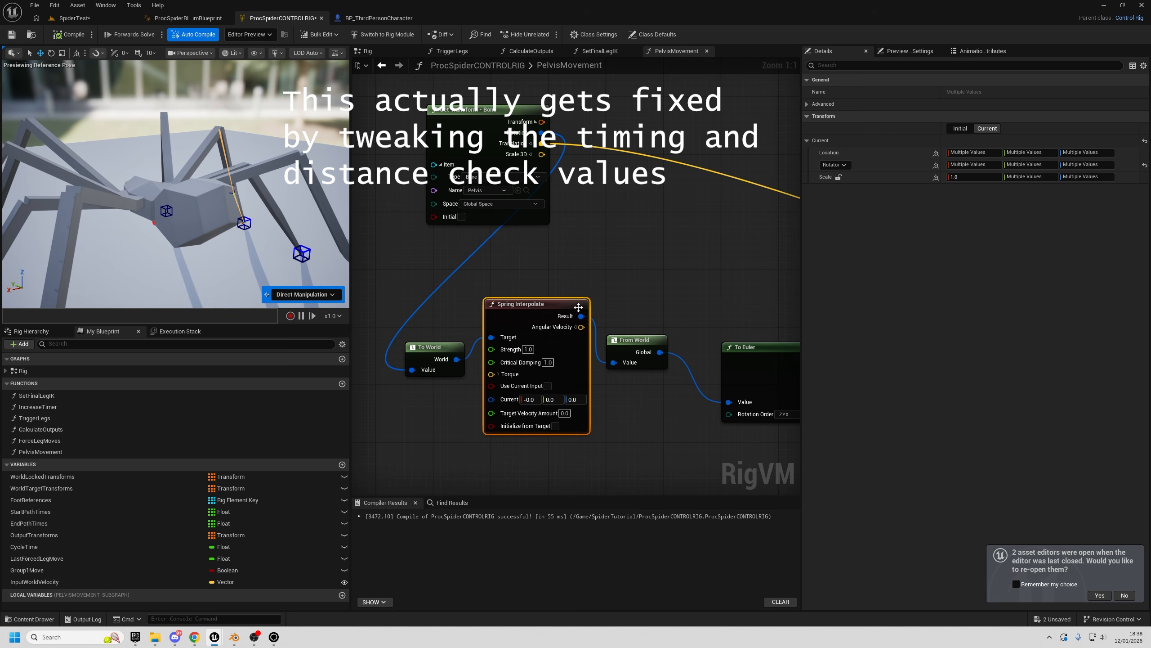
- Set the Spring Interpolate node's strength to 3.0 and critical damping to 0.5, and compile the control rig
{"action": "left_click", "coordinate": [550, 362]}
{"action": "type", "text": "0."}
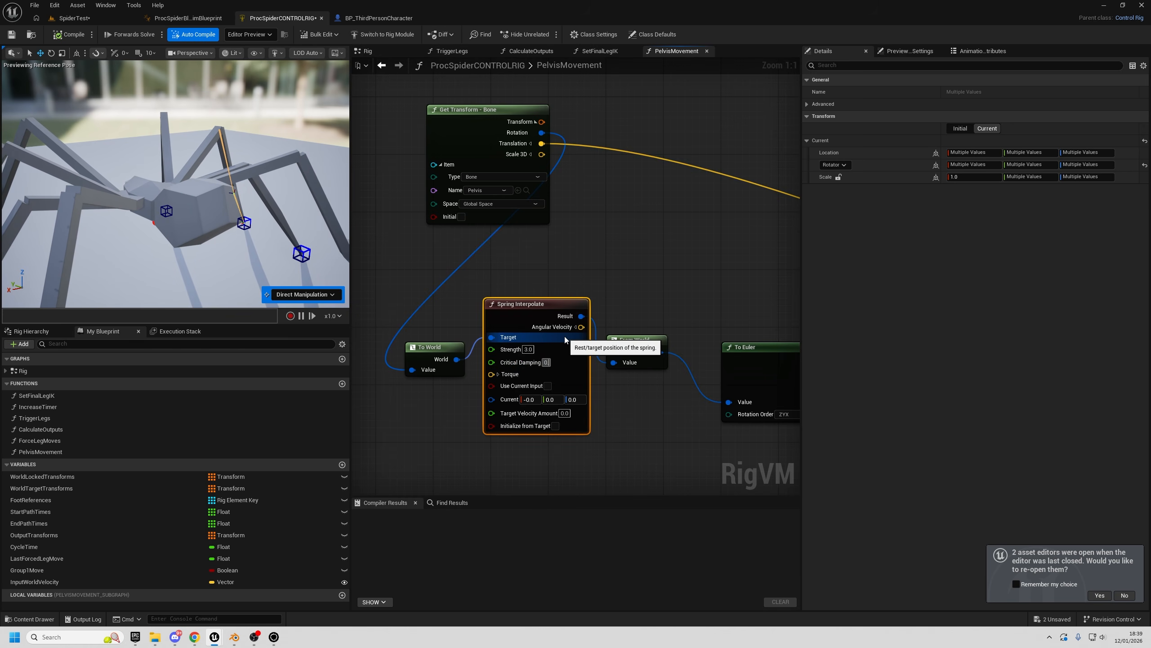
{"action": "type", "text": "5"}
{"action": "left_click", "coordinate": [78, 35]}
- Play the SpiderTest level, walk the spider to examine its pelvis rotation with the stronger, less damped spring, and return to the control rig
{"action": "left_click", "coordinate": [78, 18]}
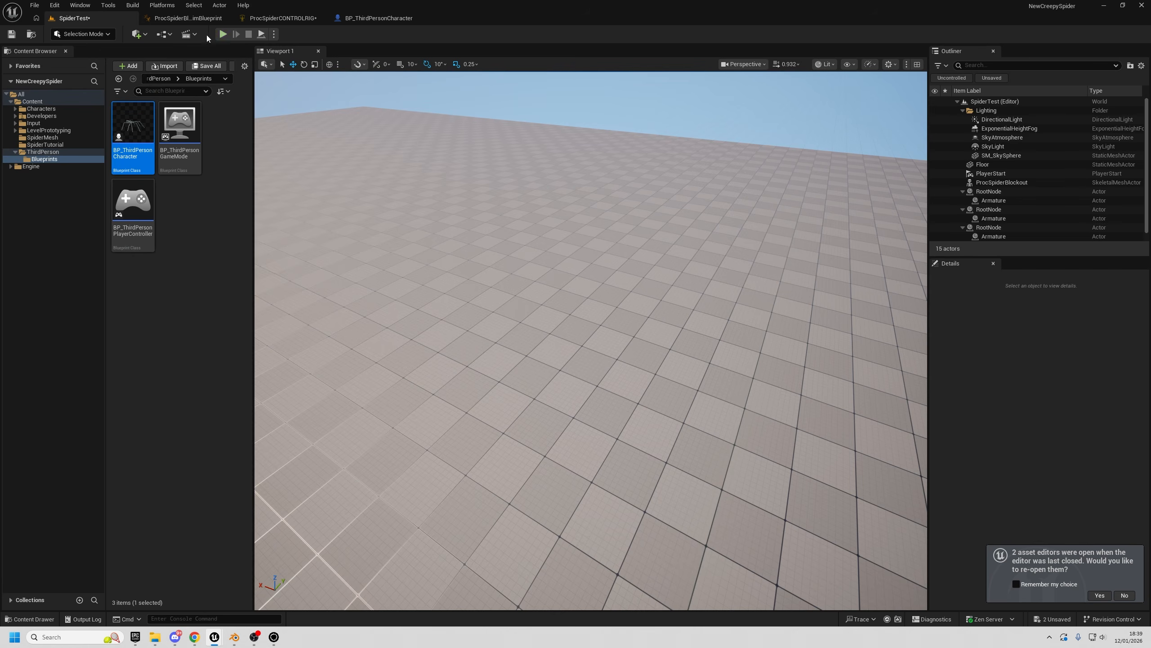
{"action": "left_click", "coordinate": [223, 34]}
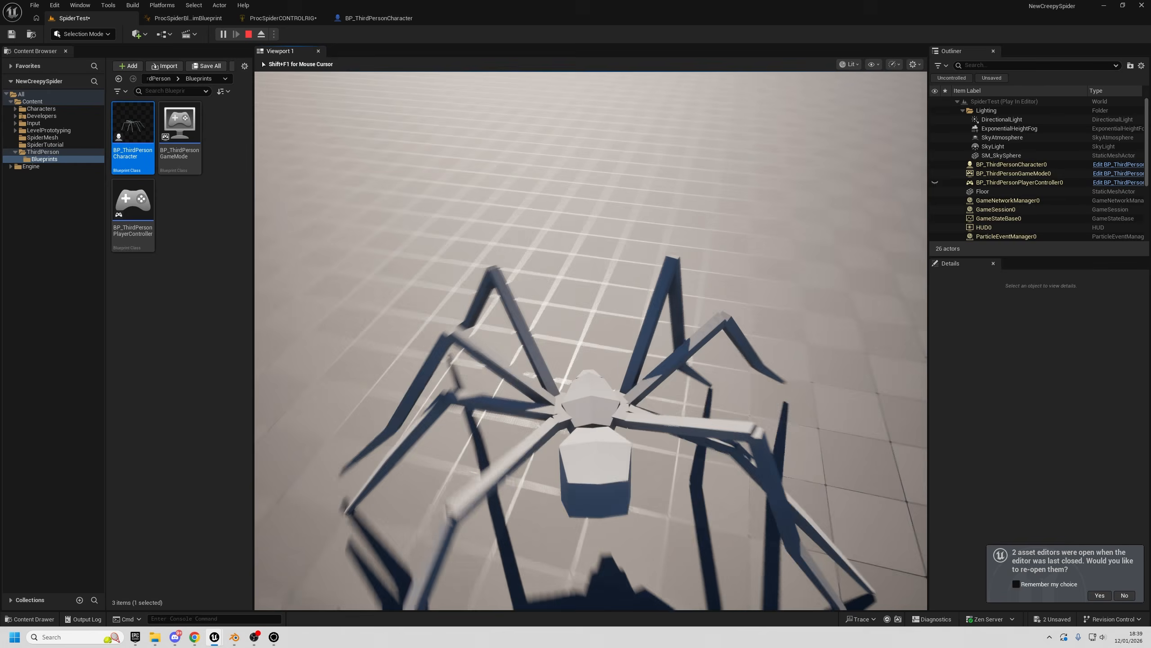
{"action": "key", "text": "w"}
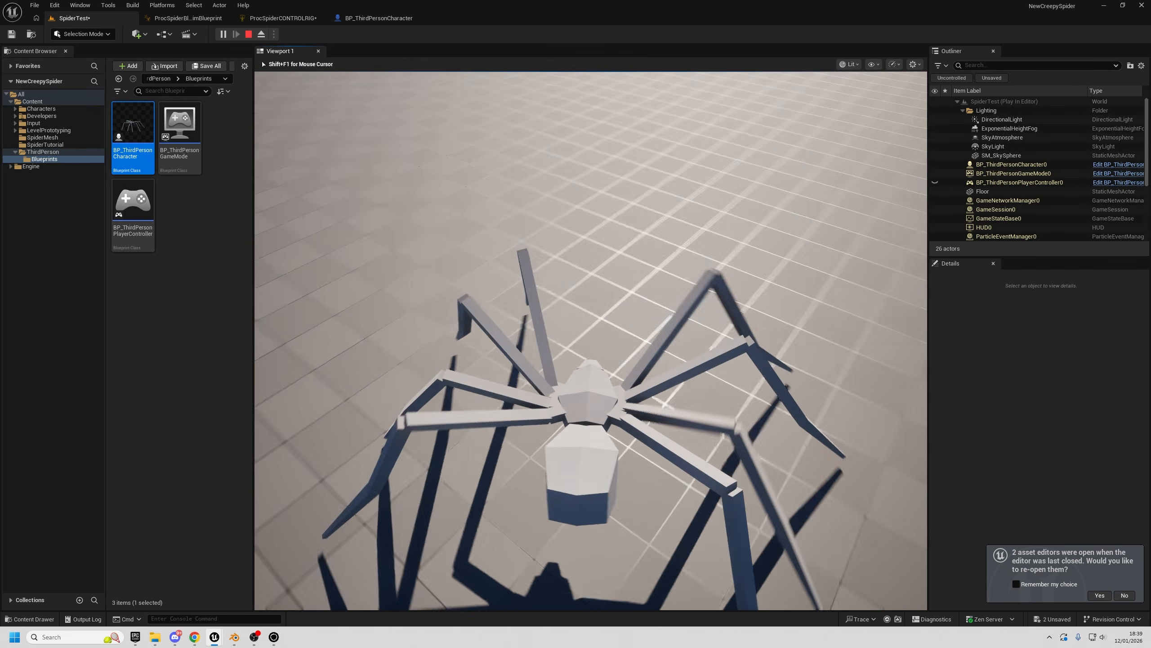
{"action": "key", "text": "w"}
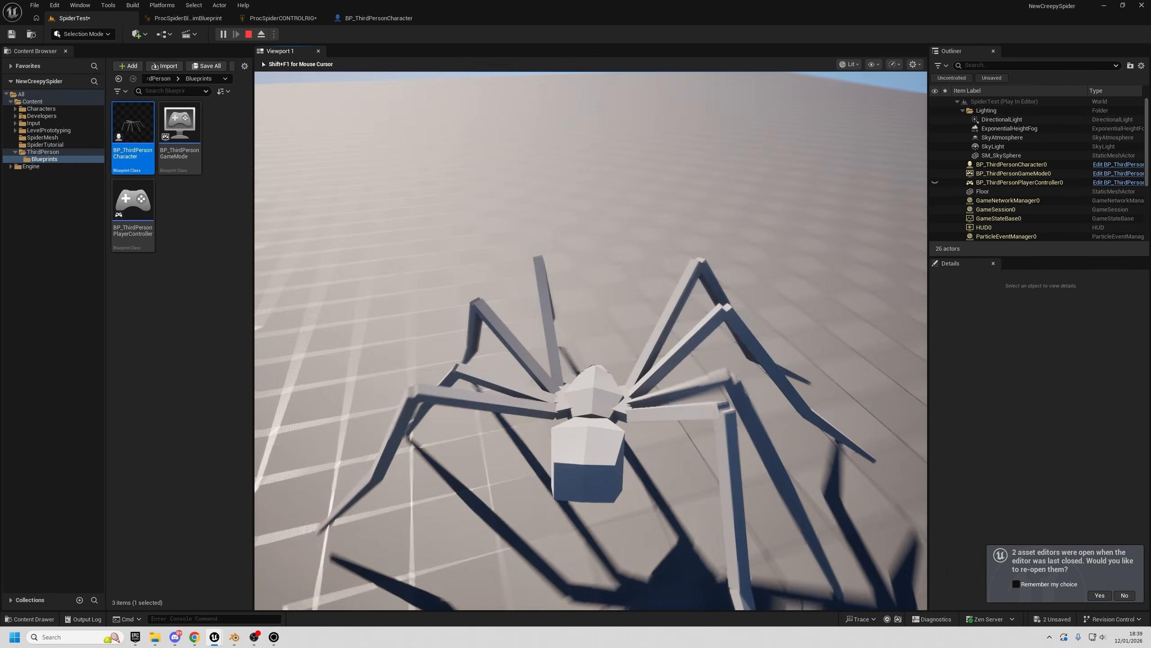
{"action": "key", "text": "Escape"}
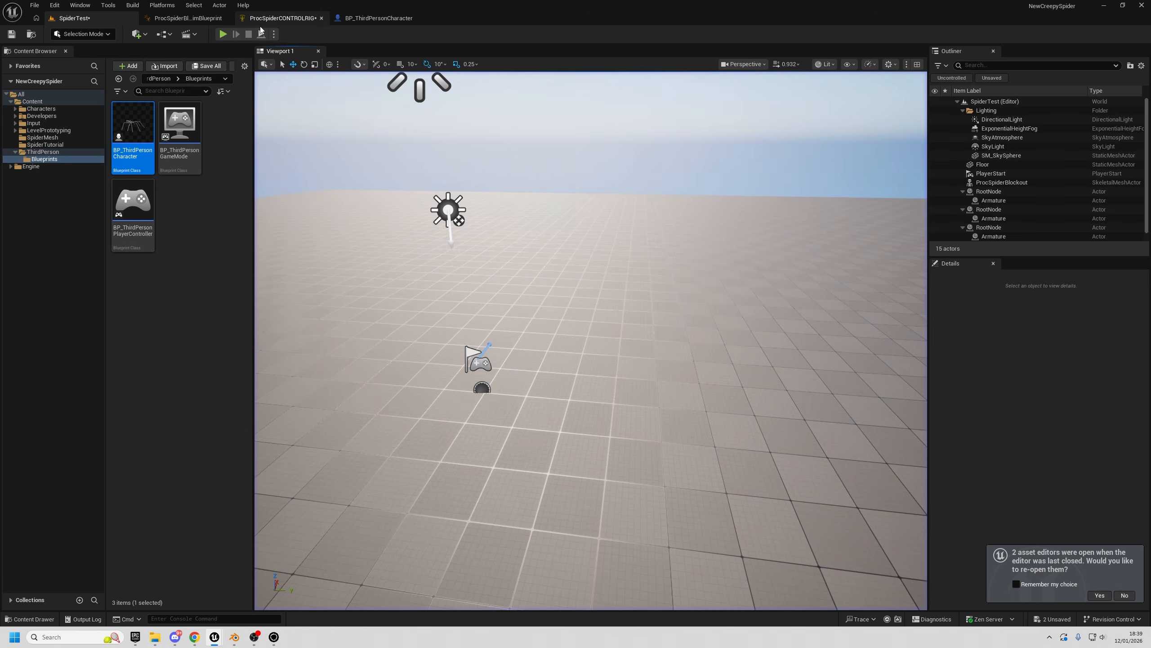
{"action": "left_click", "coordinate": [279, 17]}
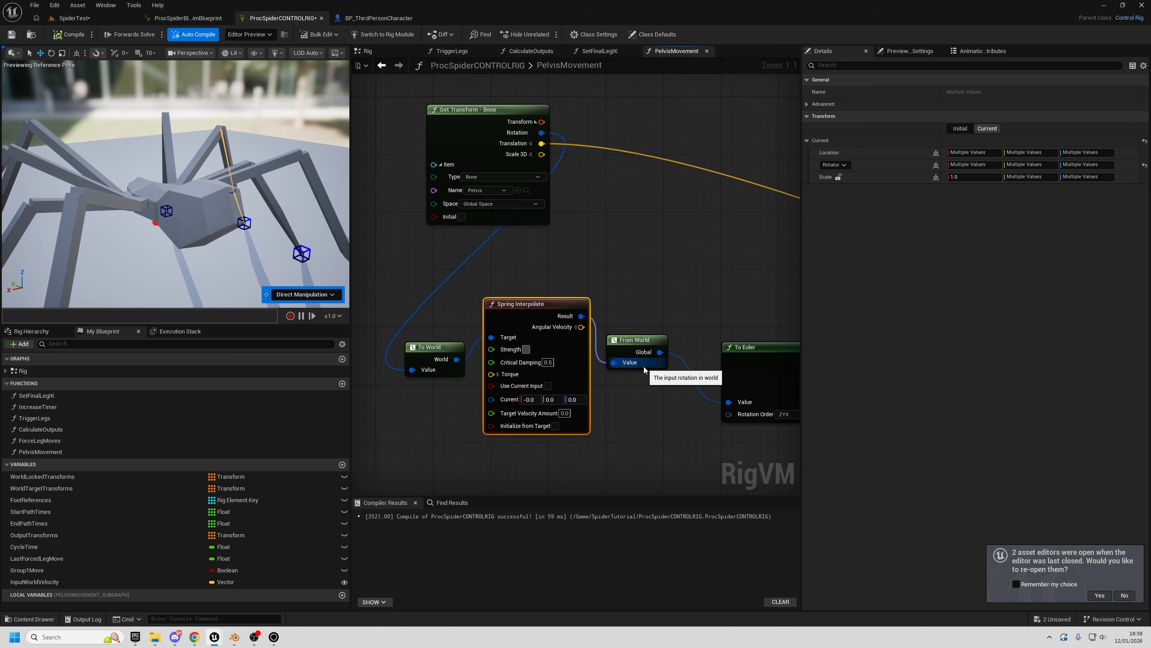
- Set the Spring Interpolate node's strength back to 1.0 and compile the control rig
{"action": "type", "text": "1"}
{"action": "key", "text": "Return"}
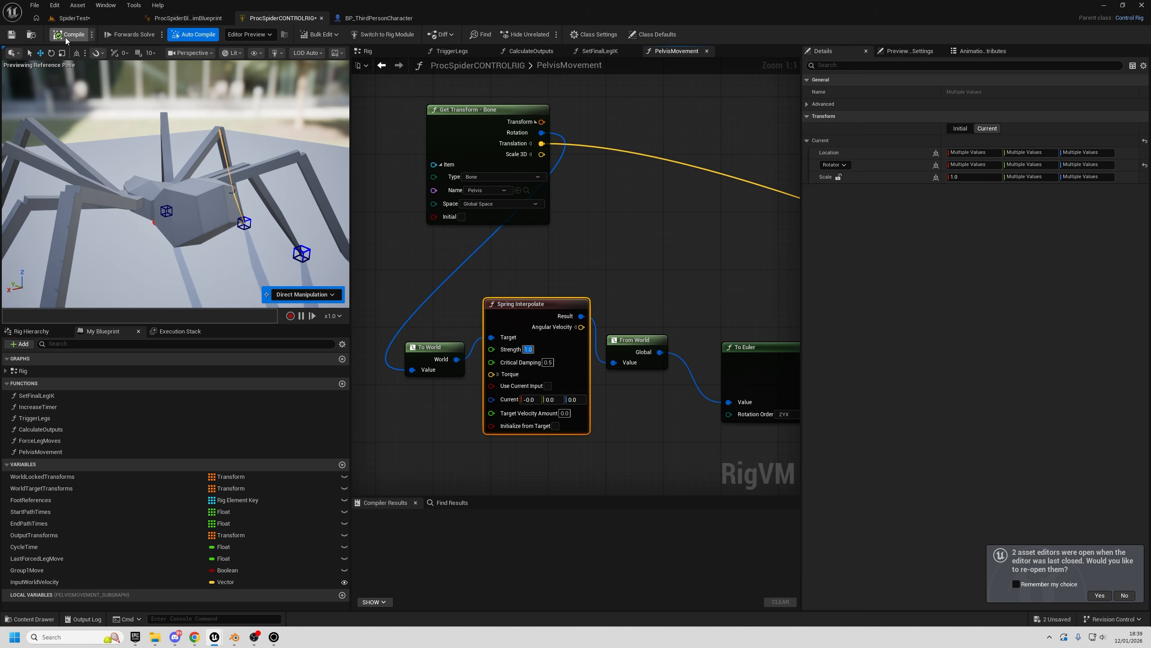
{"action": "left_click", "coordinate": [65, 38]}
- Play SpiderTest again, walk the spider to examine the softer spring's effect on the pelvis, and return to the control rig
{"action": "left_click", "coordinate": [75, 18]}
{"action": "key", "text": "alt+p"}
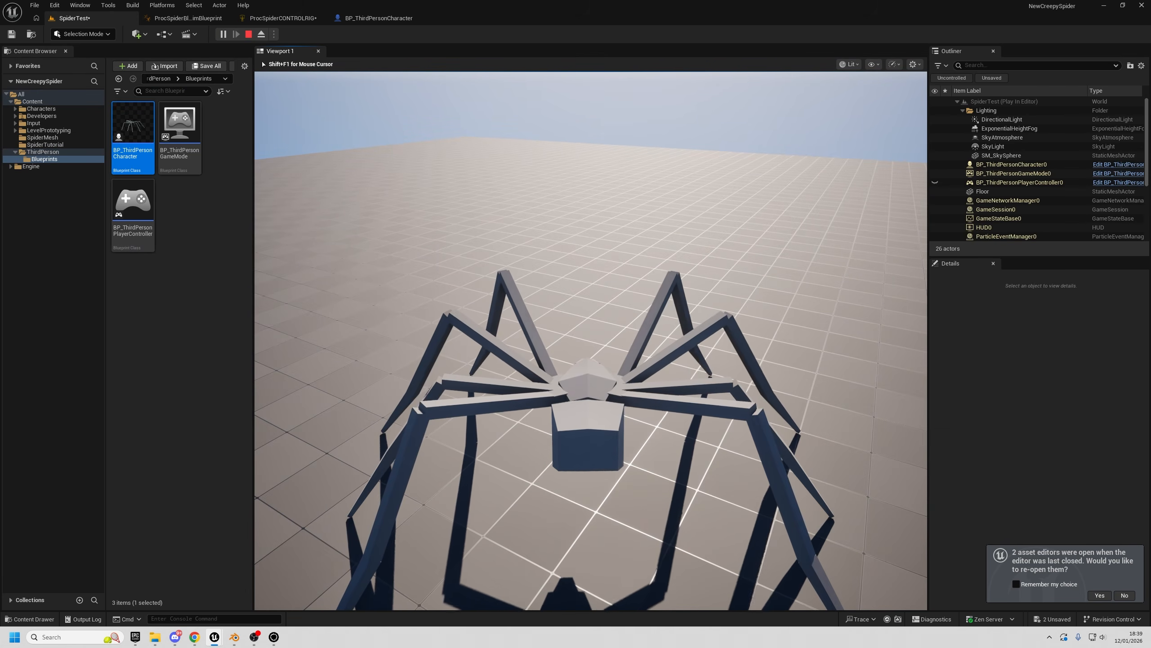
{"action": "key", "text": "w"}
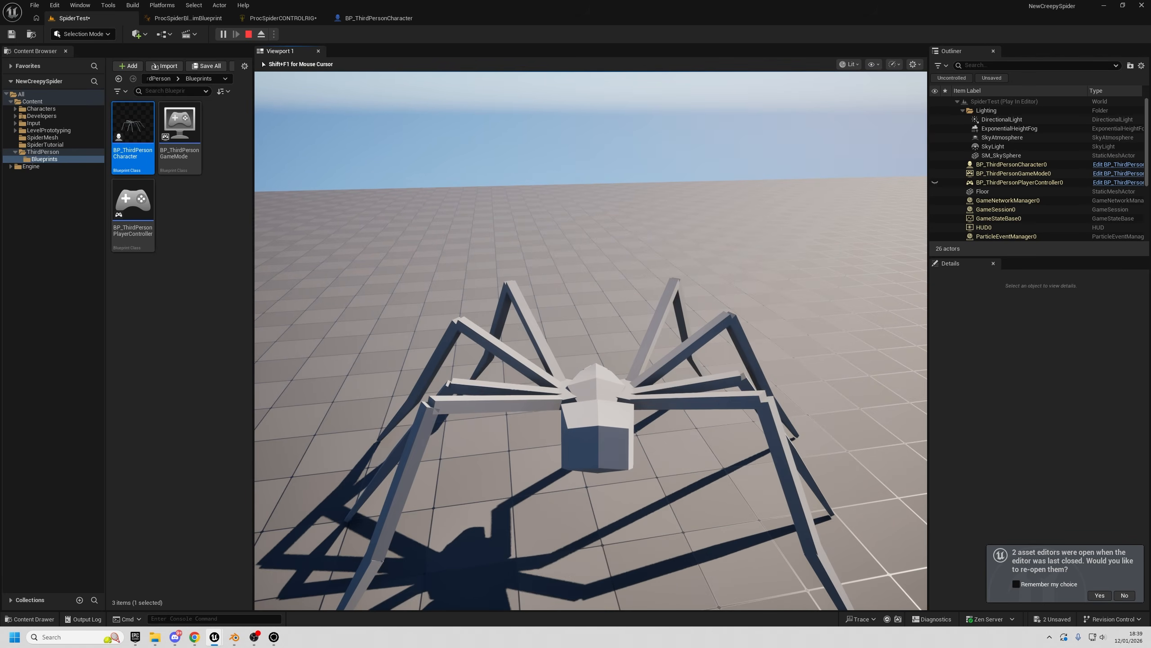
{"action": "key", "text": "w"}
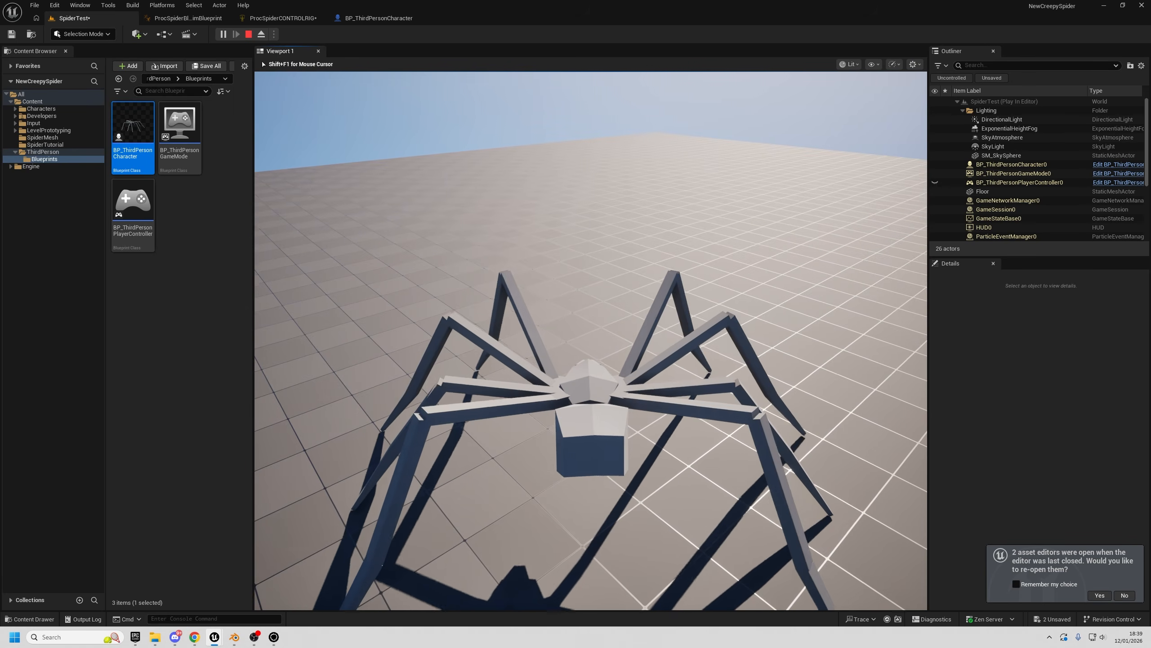
{"action": "key", "text": "w"}
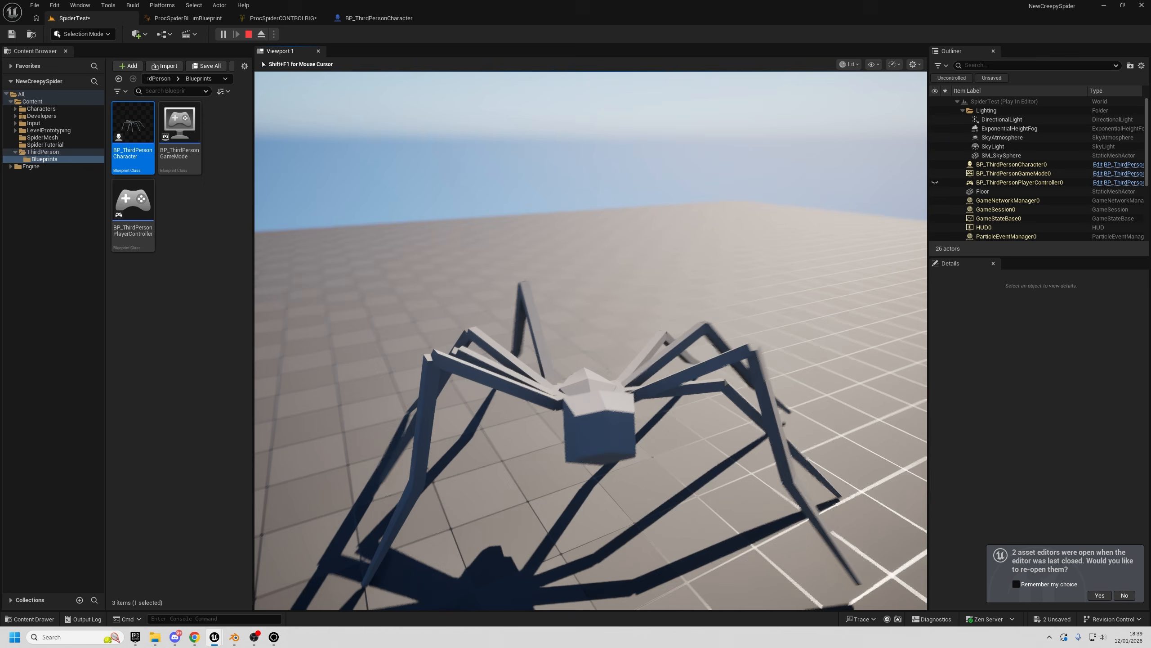
{"action": "key", "text": "Escape"}
{"action": "left_click", "coordinate": [295, 21]}
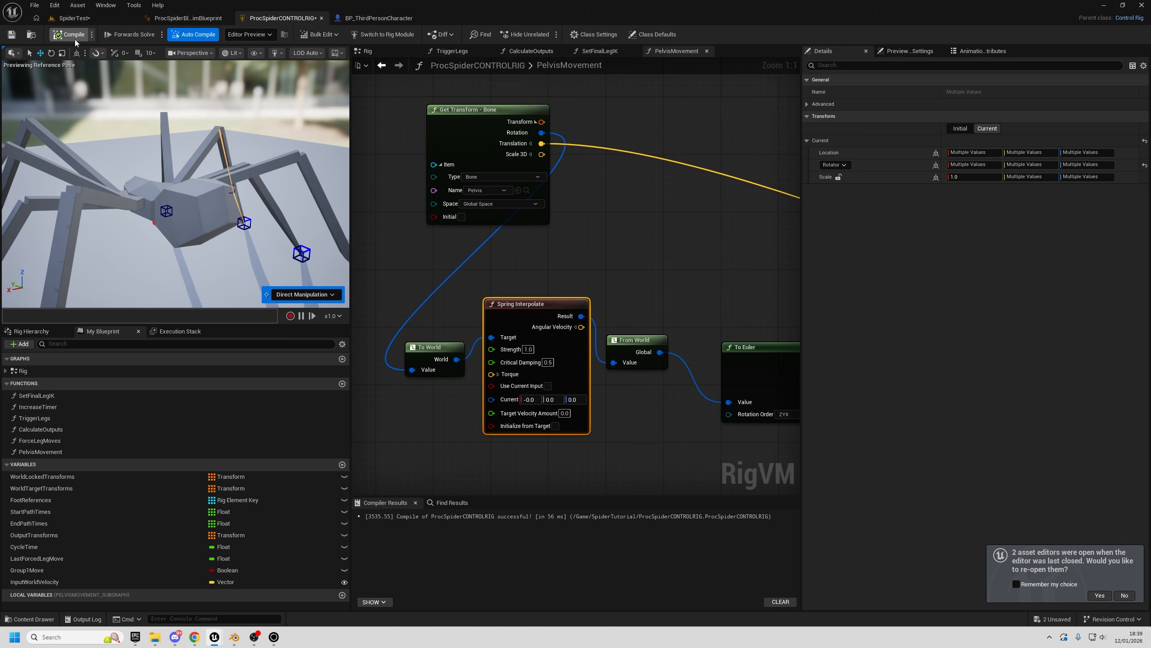
- Save the control rig, and shift the pelvis Get Transform node and the To World, Spring Interpolate and From World group leftward
{"action": "key", "text": "ctrl+s"}
{"action": "right_click_drag", "start_coordinate": [201, 172], "coordinate": [160, 205]}
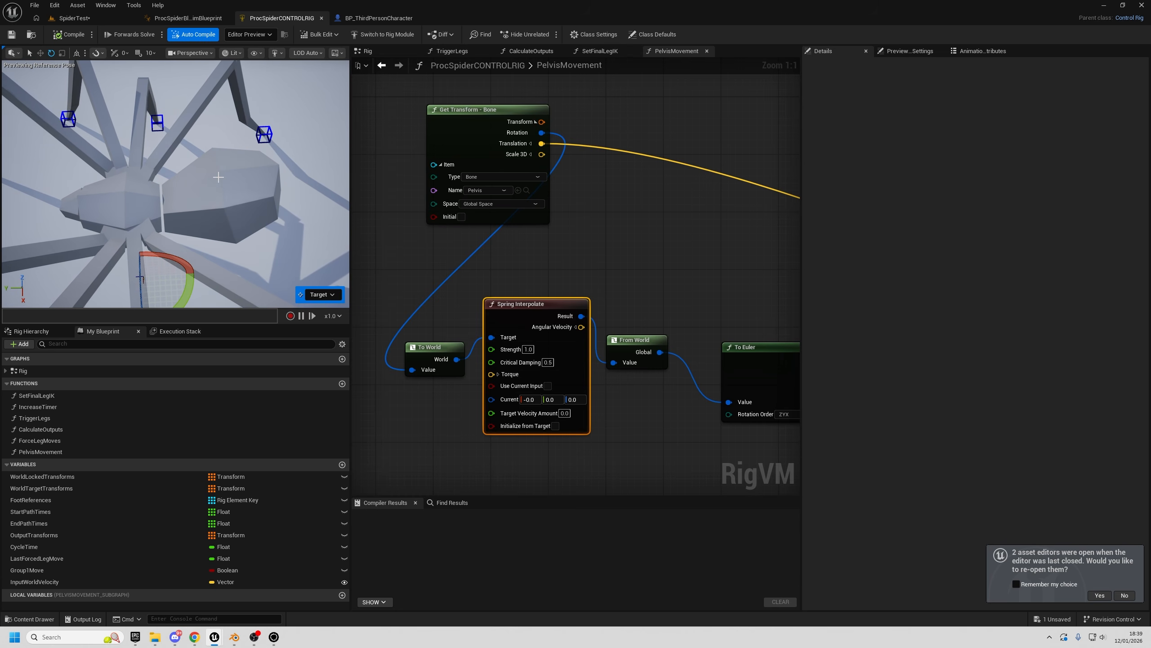
{"action": "scroll", "coordinate": [576, 260], "scroll_direction": "down", "scroll_amount": 2}
{"action": "left_click_drag", "start_coordinate": [429, 275], "coordinate": [647, 403]}
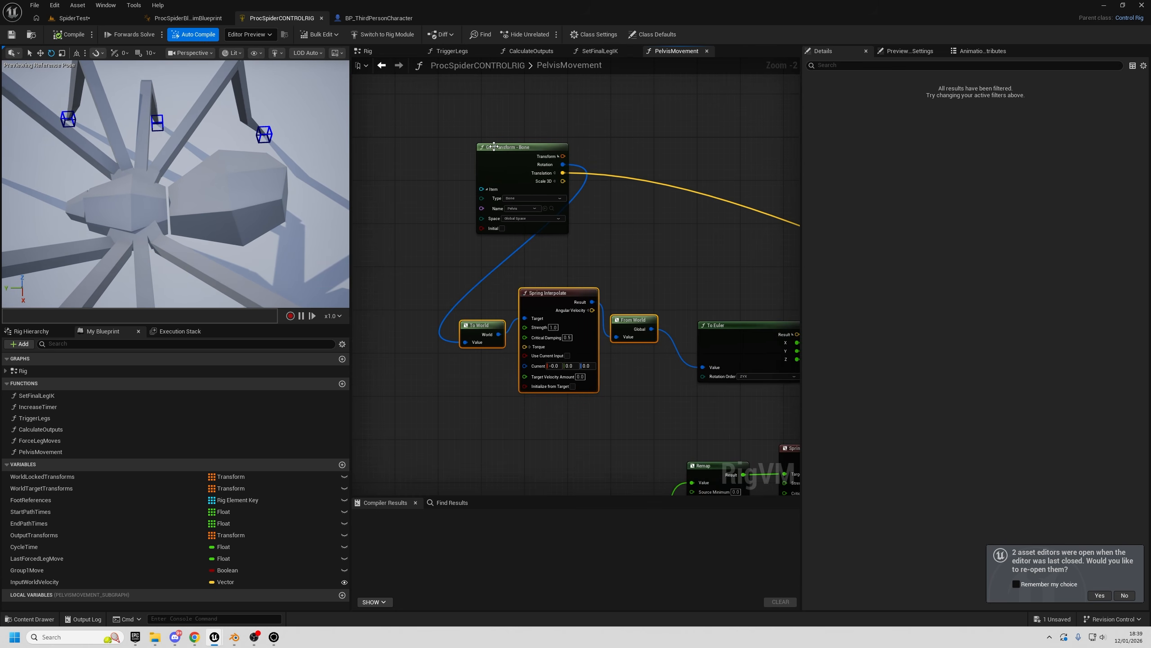
{"action": "left_click_drag", "start_coordinate": [498, 160], "coordinate": [358, 130]}
{"action": "scroll", "coordinate": [603, 227], "scroll_direction": "down", "scroll_amount": 1}
{"action": "left_click_drag", "start_coordinate": [488, 238], "coordinate": [669, 368]}
{"action": "left_click_drag", "start_coordinate": [657, 287], "coordinate": [613, 282]}
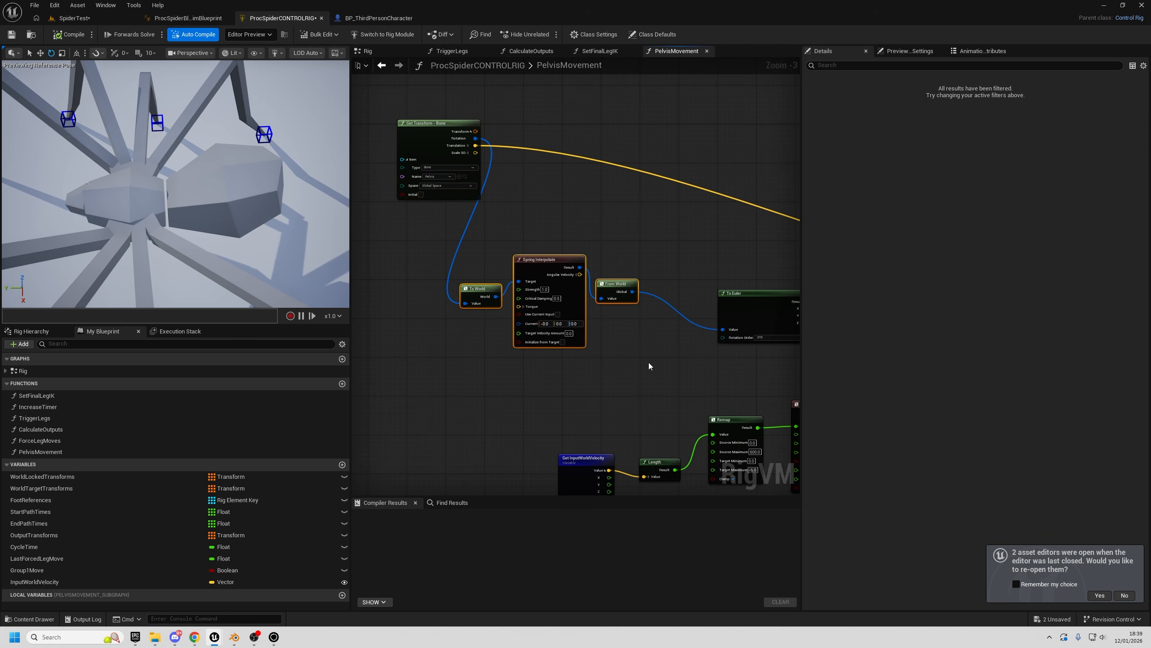
- Examine the pelvis Set Transform node at the end of the PelvisMovement graph and the spider's body in the preview
{"action": "scroll", "coordinate": [616, 209], "scroll_direction": "down", "scroll_amount": 1}
{"action": "right_click_drag", "start_coordinate": [617, 209], "coordinate": [317, 216]}
{"action": "right_click_drag", "start_coordinate": [793, 321], "coordinate": [512, 333]}
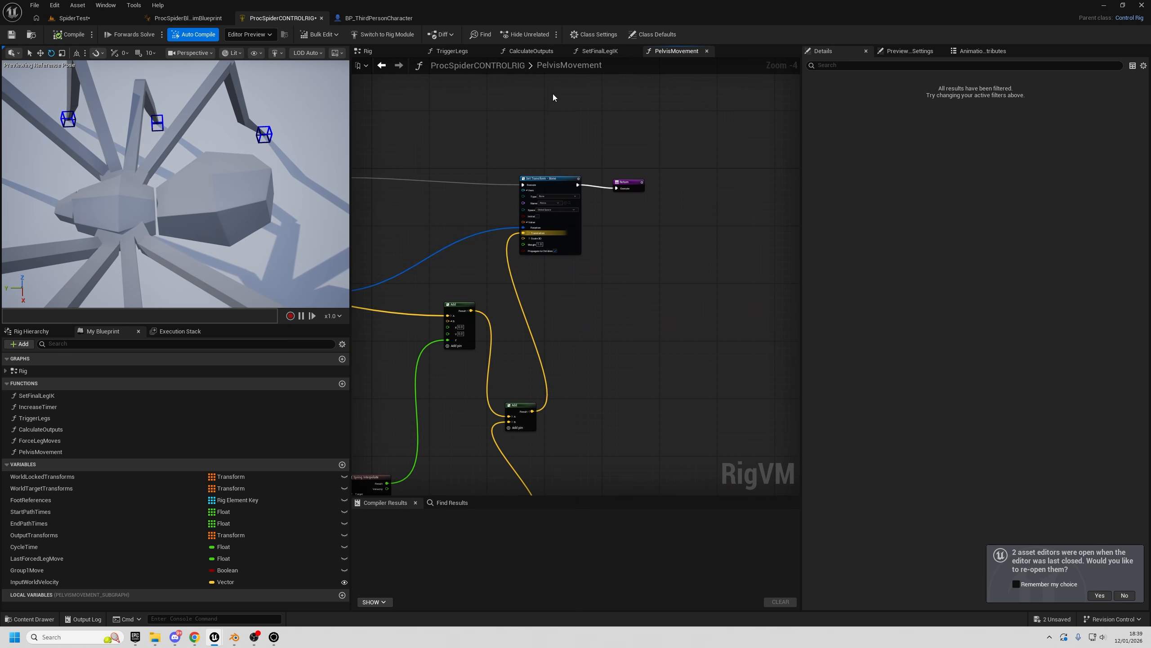
{"action": "left_click", "coordinate": [556, 181]}
{"action": "scroll", "coordinate": [573, 274], "scroll_direction": "up", "scroll_amount": 3}
{"action": "scroll", "coordinate": [570, 275], "scroll_direction": "up", "scroll_amount": 1}
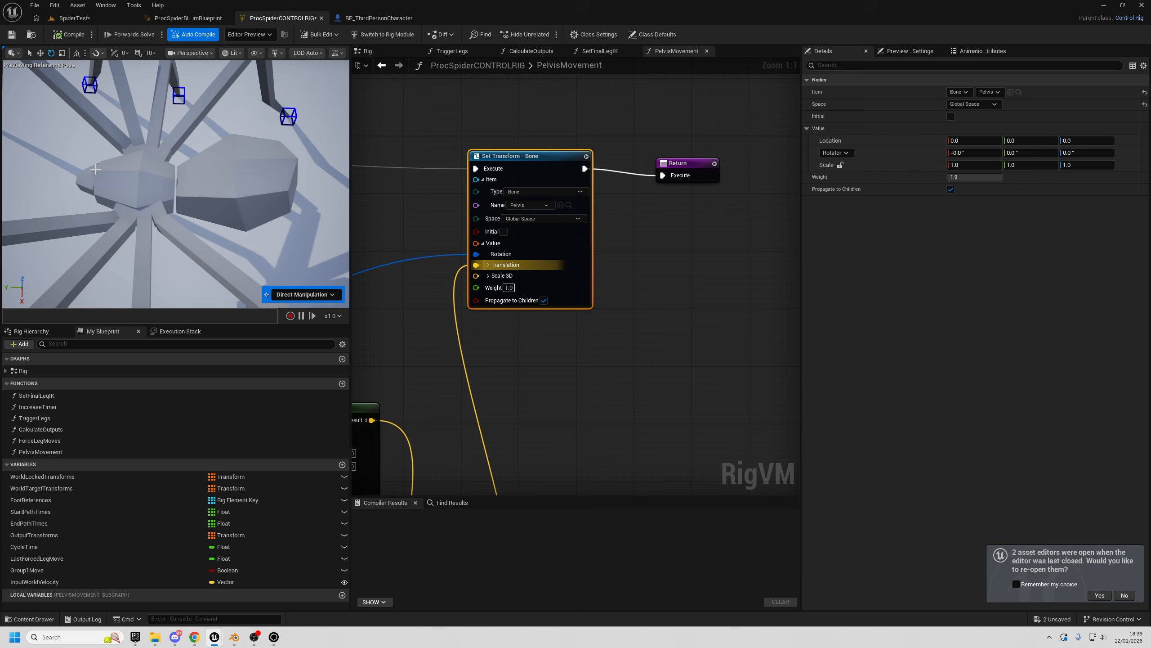
{"action": "left_click_drag", "start_coordinate": [272, 253], "coordinate": [157, 254], "text": "alt"}
{"action": "left_click_drag", "start_coordinate": [206, 222], "coordinate": [206, 272], "text": "alt"}
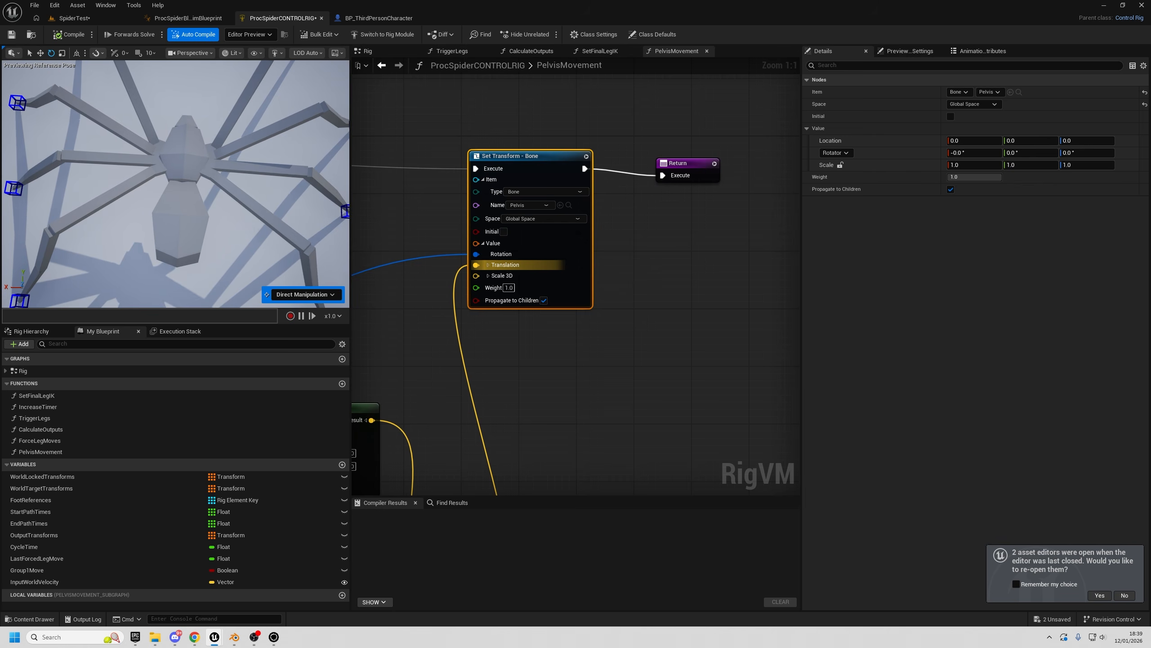
{"action": "left_click_drag", "start_coordinate": [179, 208], "coordinate": [235, 186], "text": "alt"}
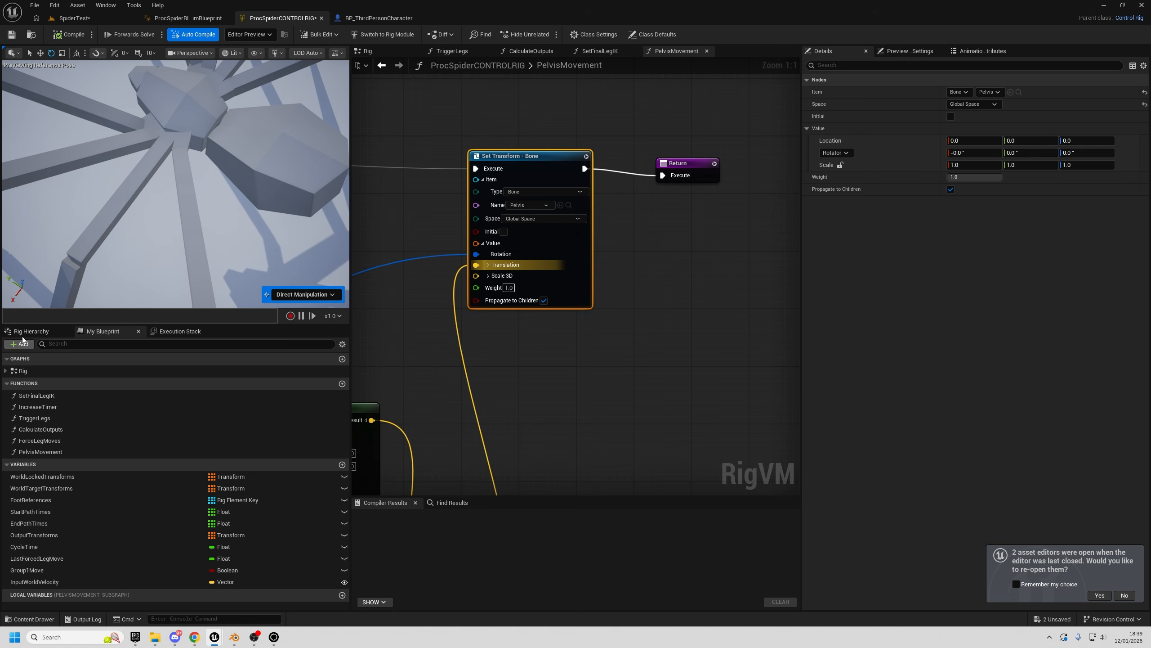
- Select the Abdomen bone in the rig hierarchy and examine its placement between the spider's body and abdomen in the preview
{"action": "left_click", "coordinate": [26, 332]}
{"action": "scroll", "coordinate": [293, 419], "scroll_direction": "down", "scroll_amount": 5}
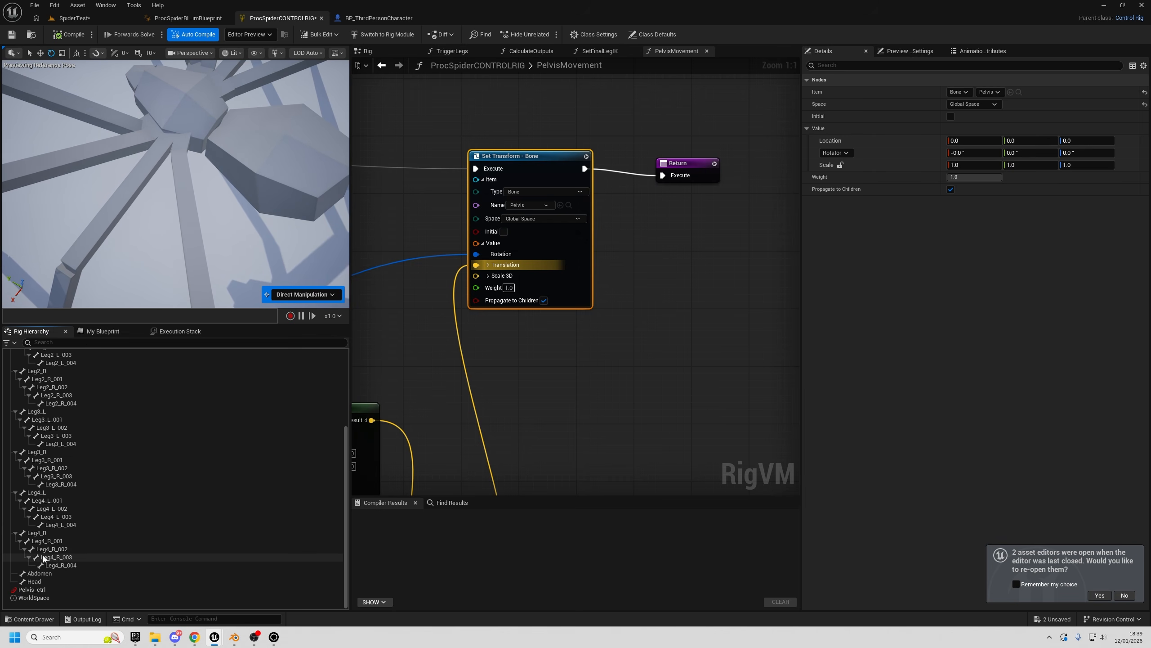
{"action": "left_click", "coordinate": [44, 573]}
{"action": "key", "text": "f"}
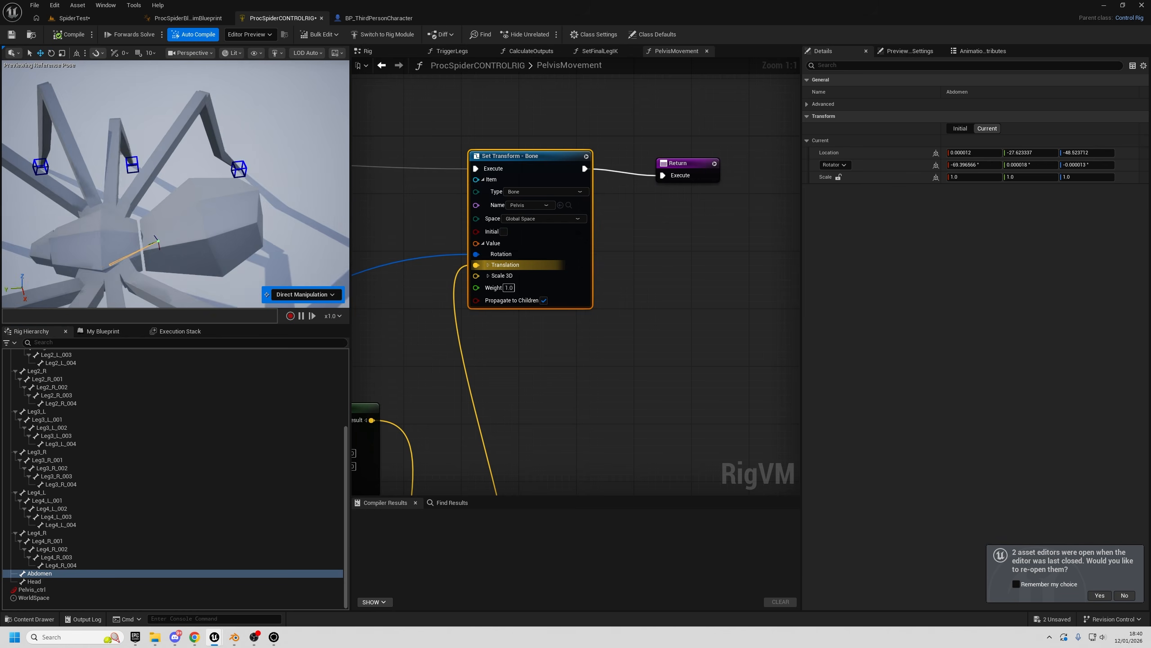
{"action": "left_click_drag", "start_coordinate": [320, 241], "coordinate": [182, 199], "text": "alt"}
{"action": "scroll", "coordinate": [218, 266], "scroll_direction": "down", "scroll_amount": 5}
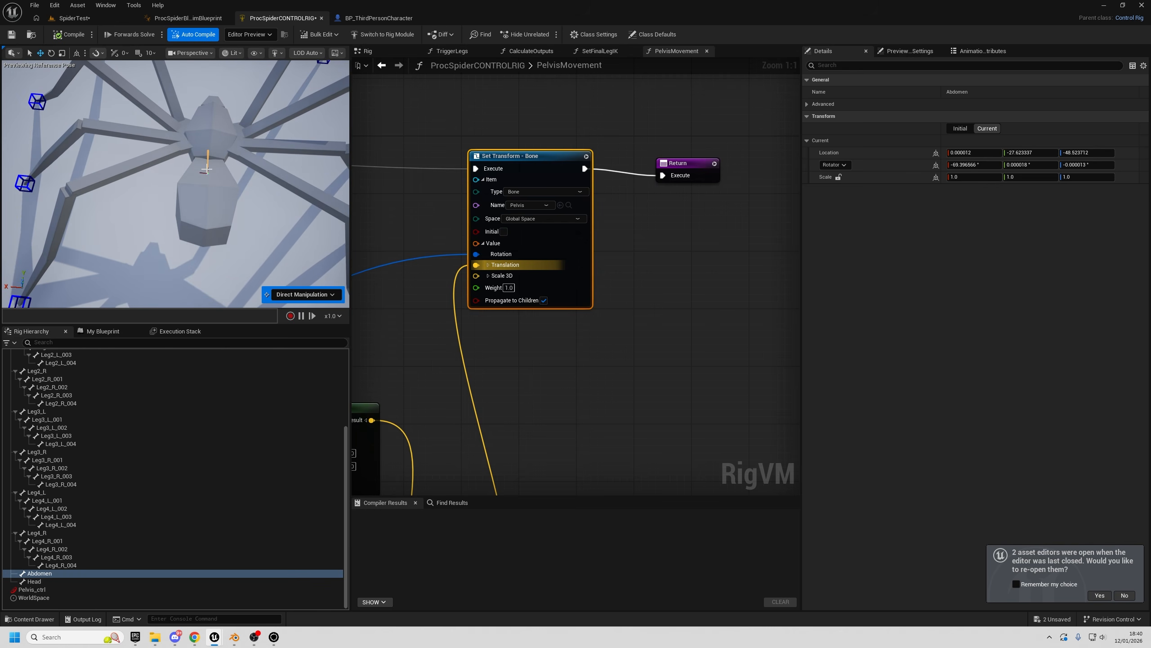
{"action": "scroll", "coordinate": [206, 169], "scroll_direction": "up", "scroll_amount": 5}
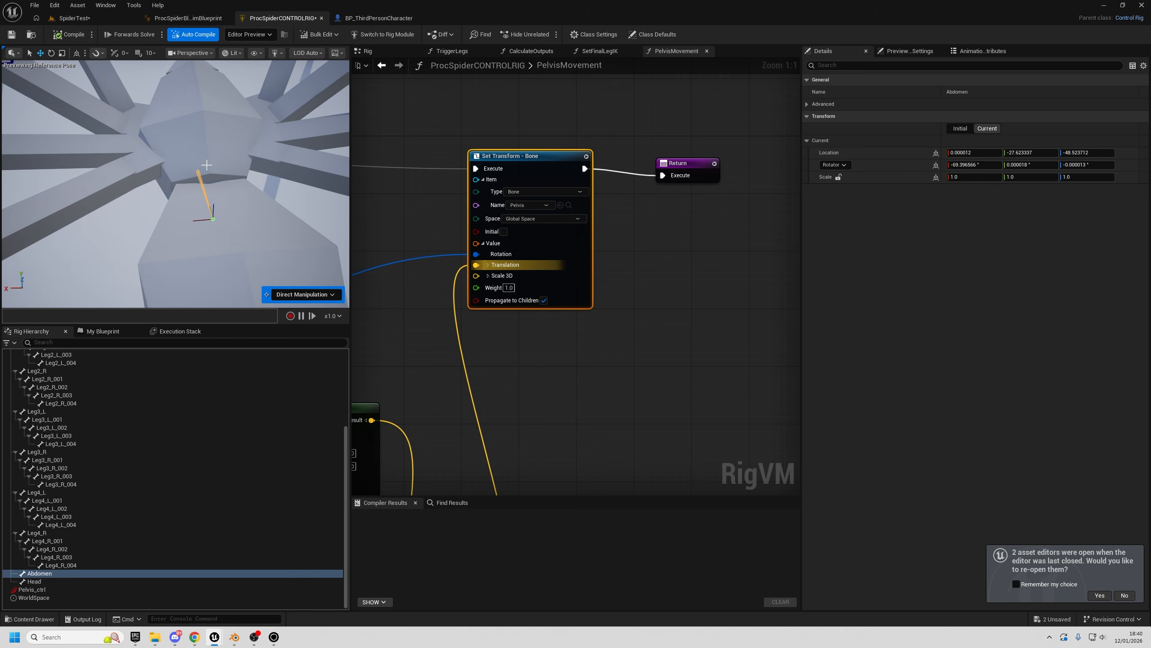
{"action": "scroll", "coordinate": [223, 203], "scroll_direction": "down", "scroll_amount": 4}
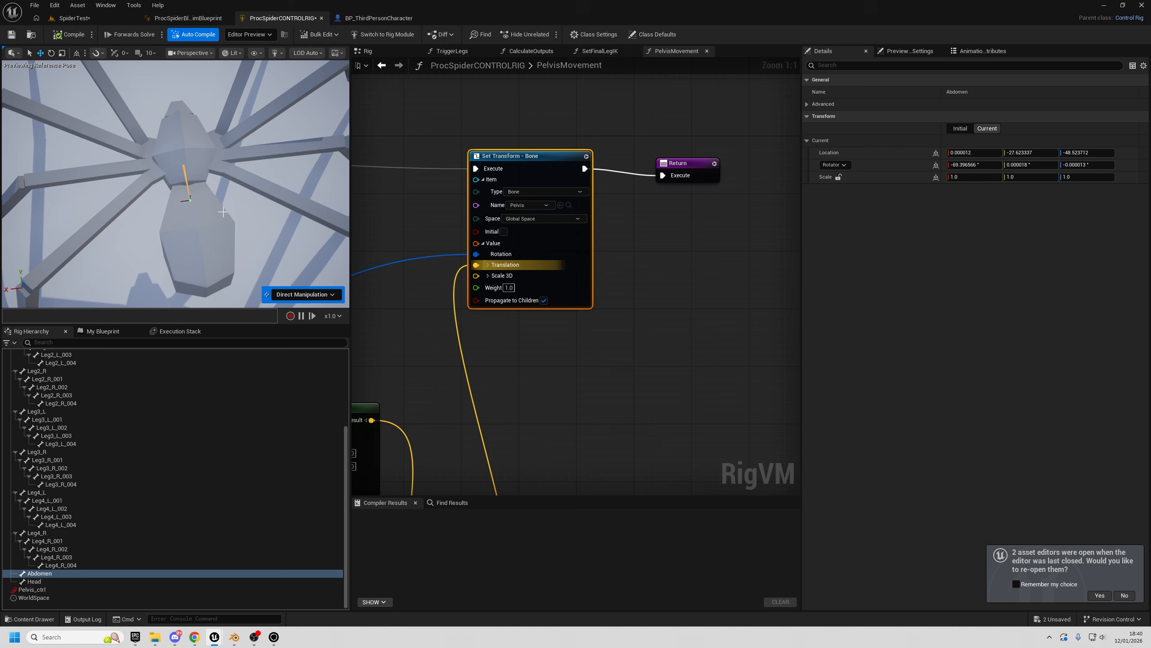
- Move the Return node away to make room, duplicate the pelvis Set Transform node, and wire the copy in before Return
{"action": "right_click_drag", "start_coordinate": [441, 322], "coordinate": [496, 361]}
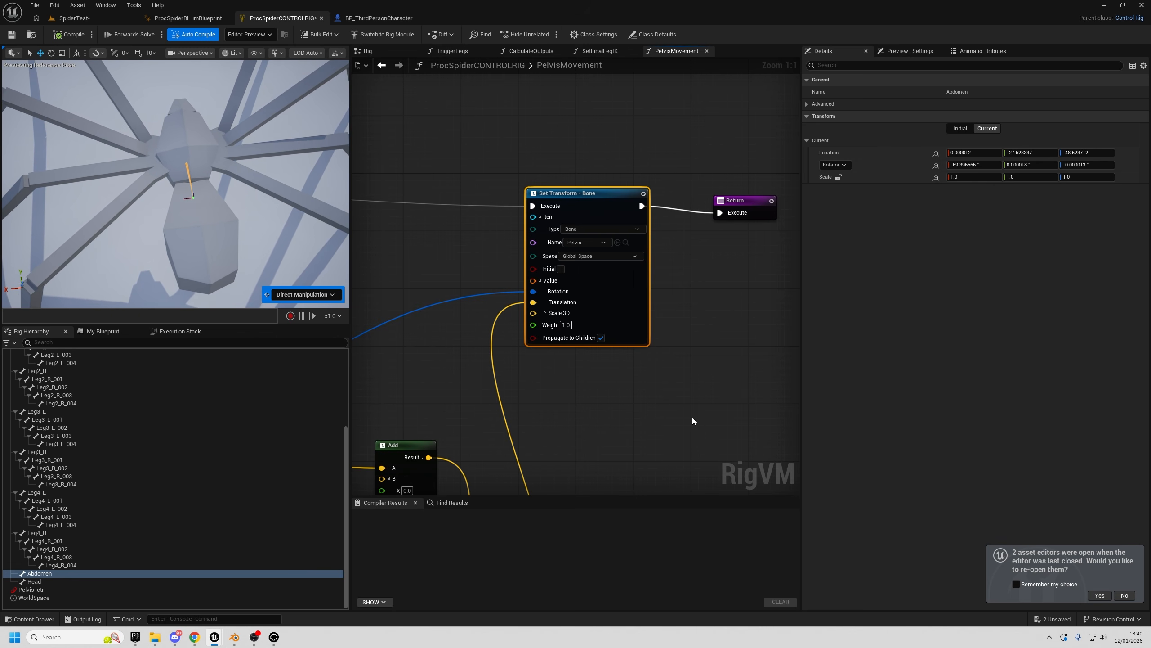
{"action": "right_click_drag", "start_coordinate": [681, 401], "coordinate": [529, 320]}
{"action": "left_click_drag", "start_coordinate": [534, 226], "coordinate": [729, 217]}
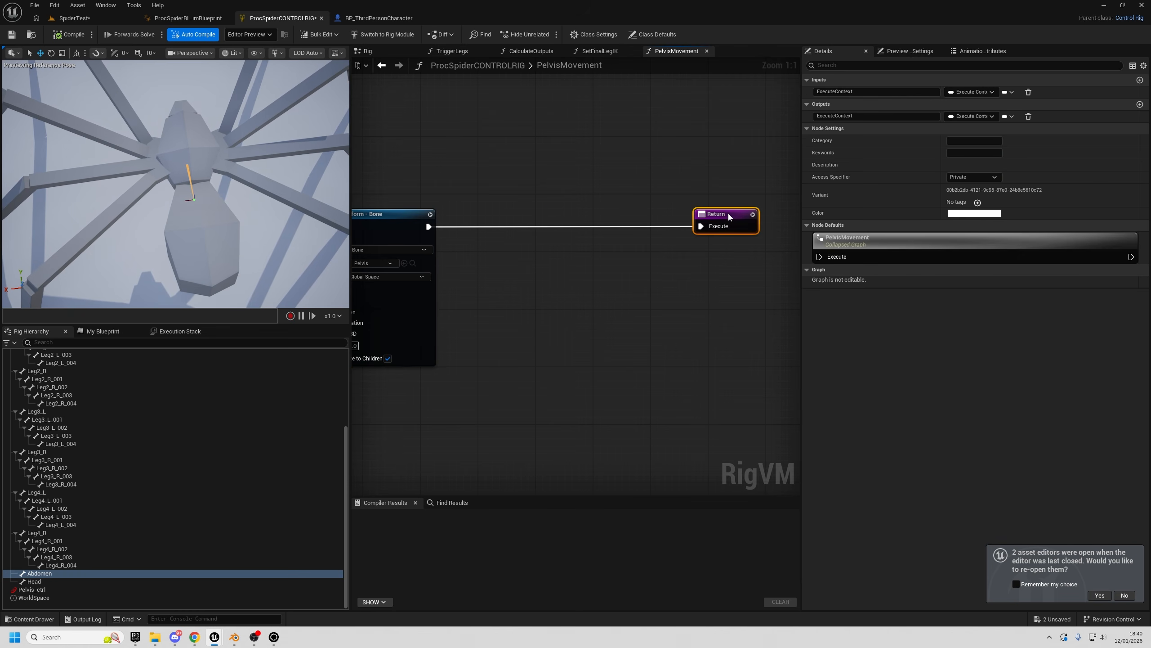
{"action": "left_click", "coordinate": [416, 214]}
{"action": "left_click_drag", "start_coordinate": [427, 227], "coordinate": [557, 276]}
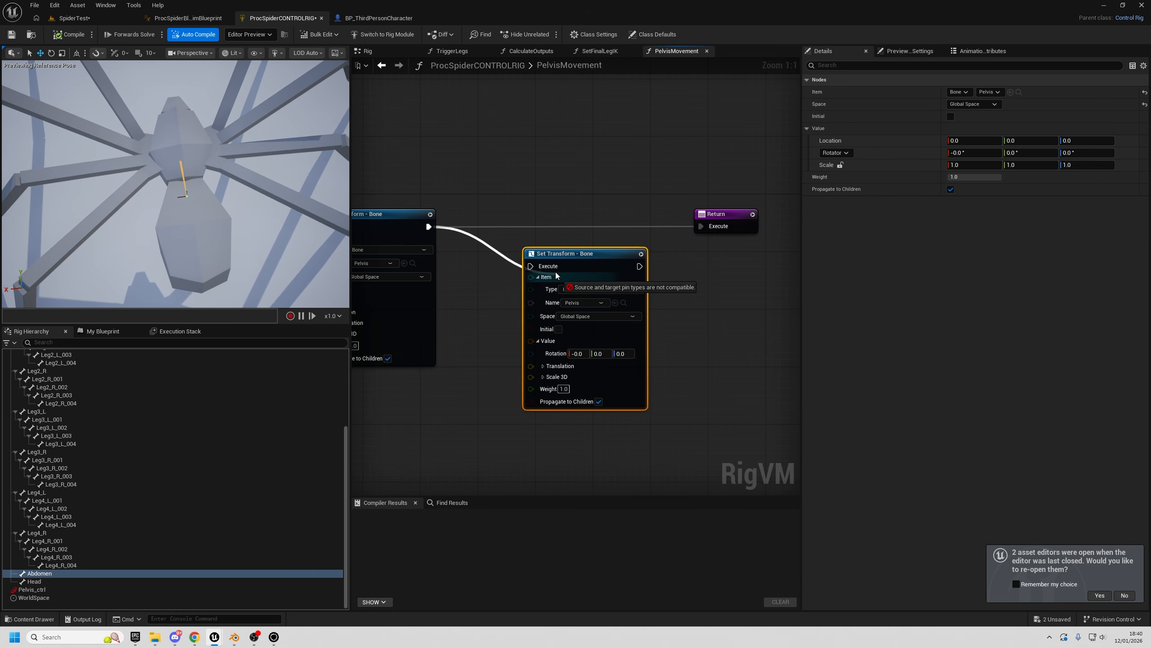
{"action": "left_click_drag", "start_coordinate": [420, 229], "coordinate": [427, 226]}
{"action": "left_click_drag", "start_coordinate": [566, 258], "coordinate": [542, 211]}
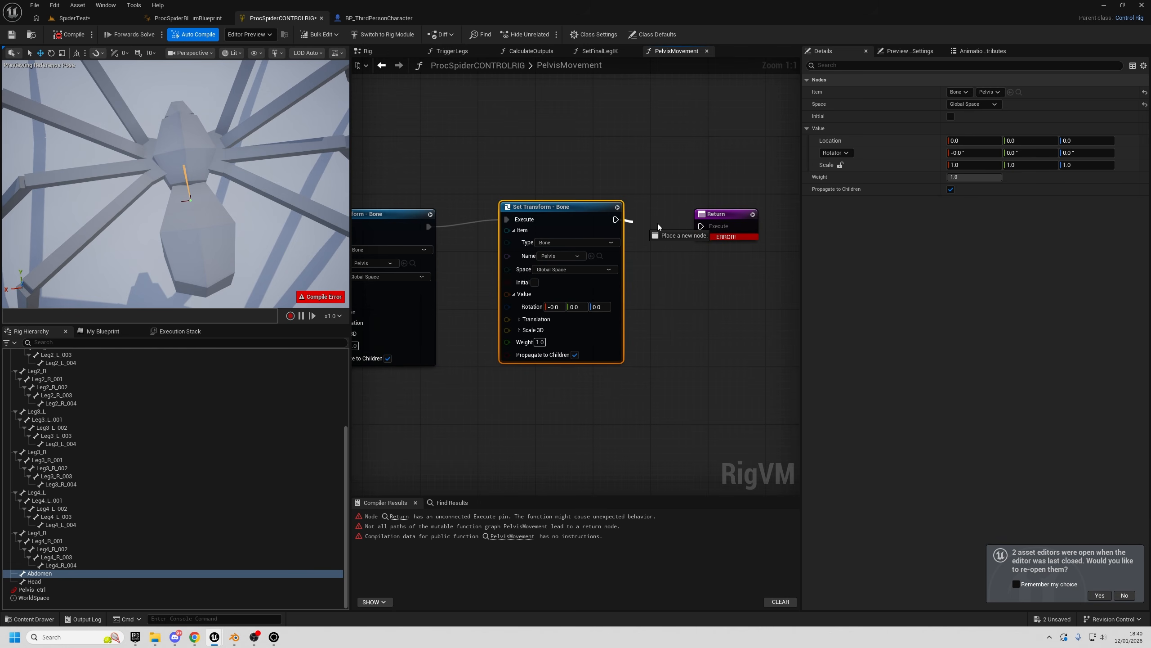
{"action": "left_click_drag", "start_coordinate": [701, 232], "coordinate": [701, 226]}
- Set the duplicated Set Transform node's bone to Abdomen and reposition the node between the pelvis node and Return
{"action": "left_click", "coordinate": [549, 254]}
{"action": "type", "text": "abd"}
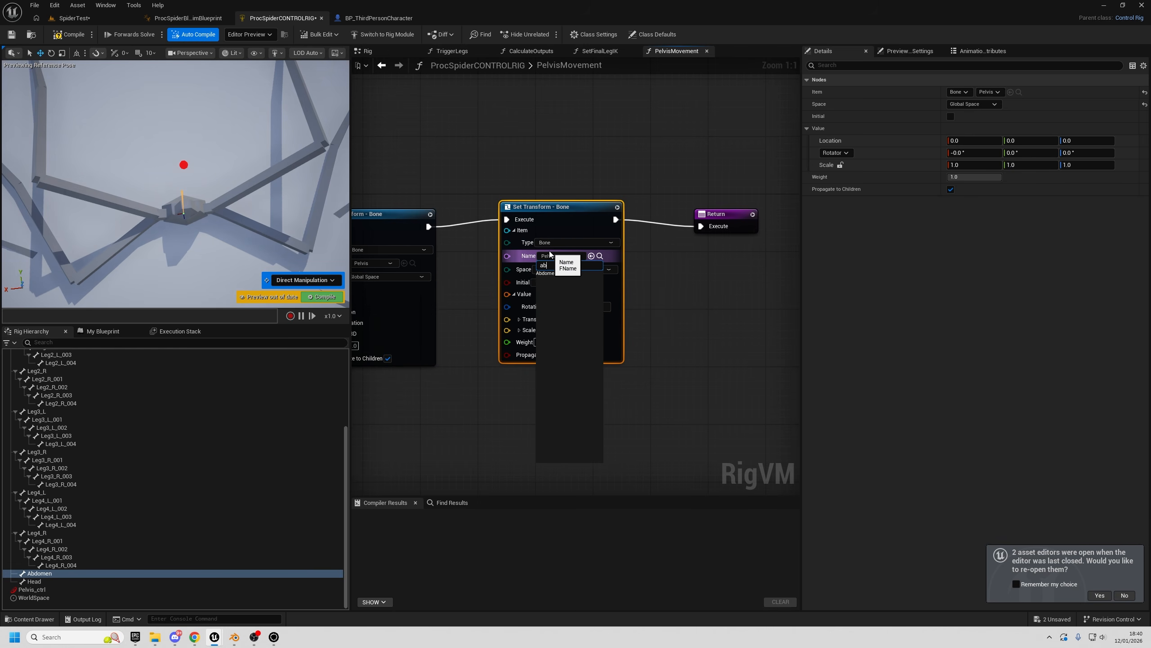
{"action": "left_click", "coordinate": [554, 273]}
{"action": "left_click_drag", "start_coordinate": [526, 209], "coordinate": [548, 223]}
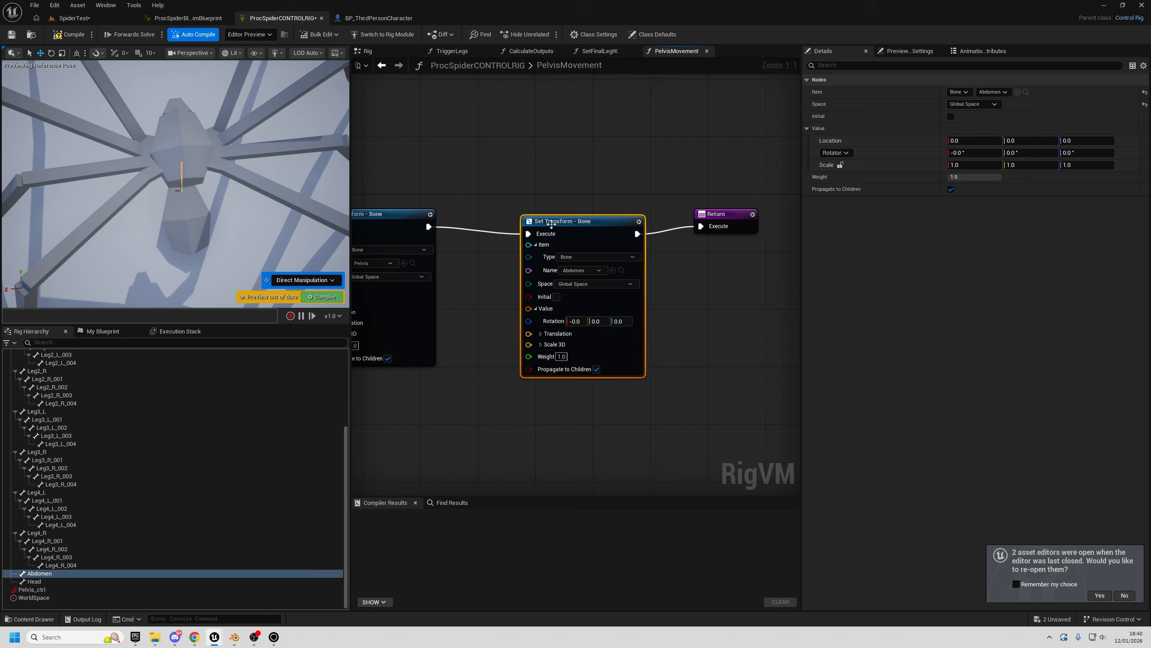
- Add a Get Transform node for the Abdomen bone beneath the pelvis Set Transform node and expand its Transform output
{"action": "right_click_drag", "start_coordinate": [378, 442], "coordinate": [527, 373]}
{"action": "right_click", "coordinate": [527, 376]}
{"action": "type", "text": "get transfo"}
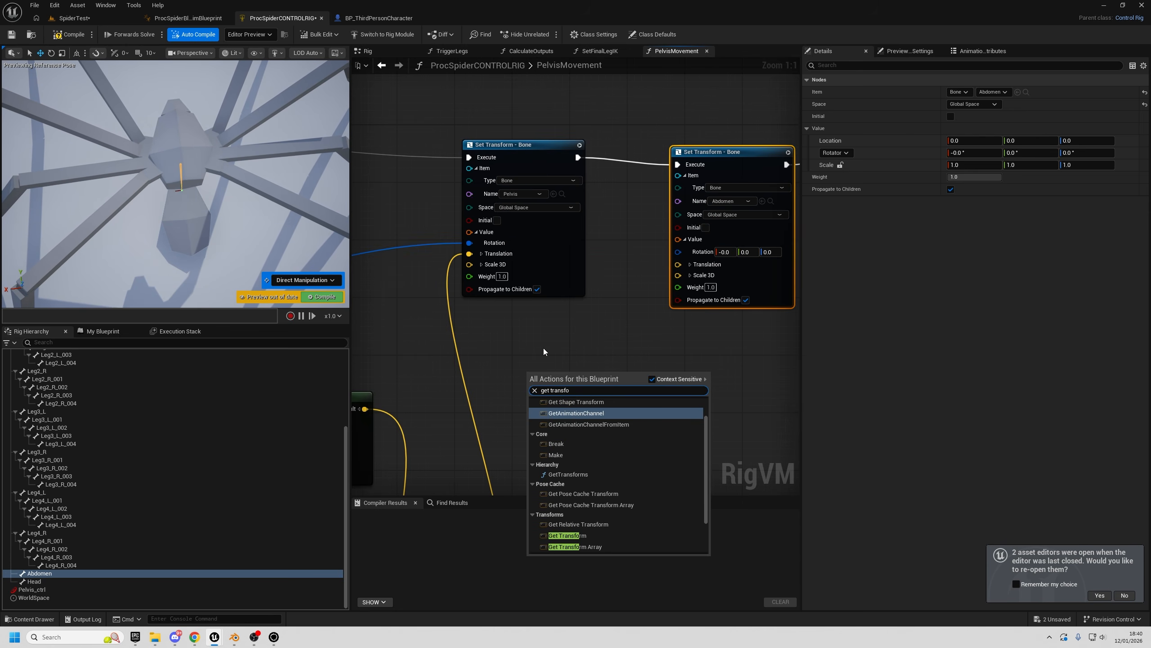
{"action": "left_click", "coordinate": [568, 536]}
{"action": "left_click", "coordinate": [588, 422]}
{"action": "type", "text": "a"}
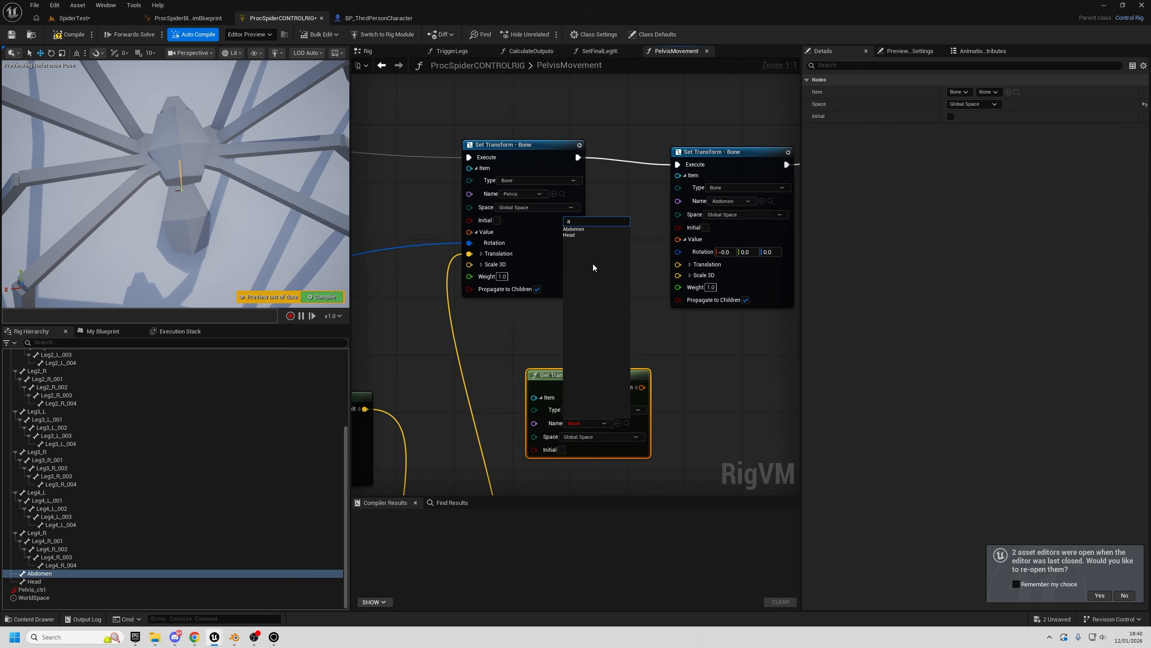
{"action": "left_click", "coordinate": [576, 230]}
{"action": "left_click_drag", "start_coordinate": [594, 393], "coordinate": [543, 371]}
{"action": "left_click", "coordinate": [585, 365]}
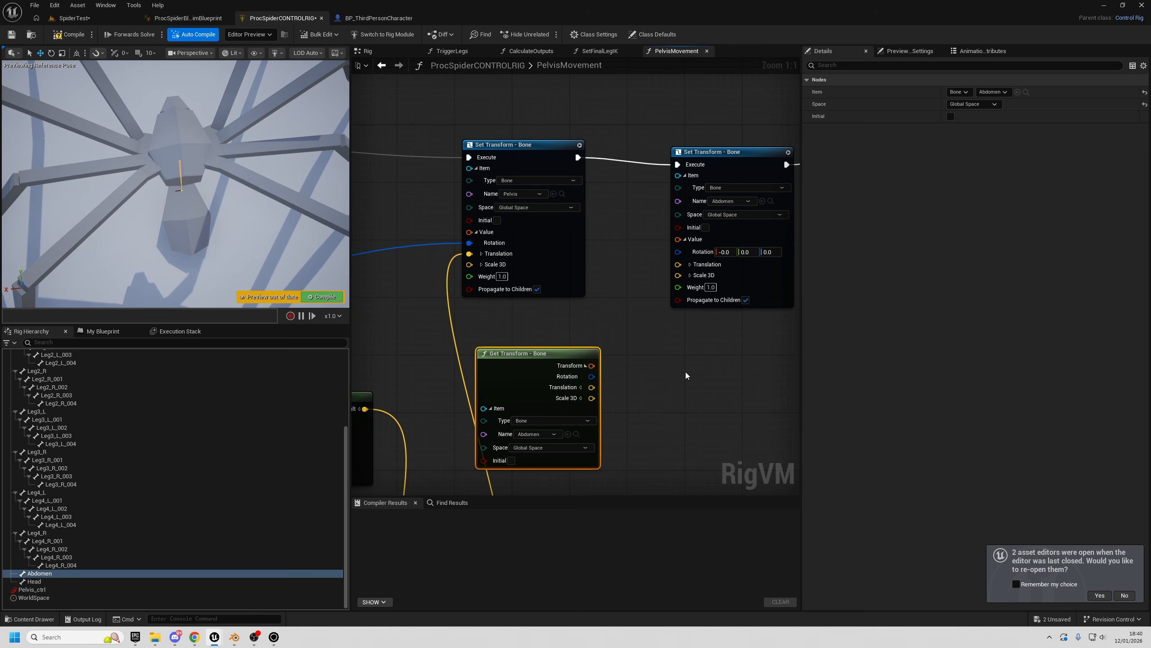
{"action": "right_click_drag", "start_coordinate": [686, 375], "coordinate": [606, 393]}
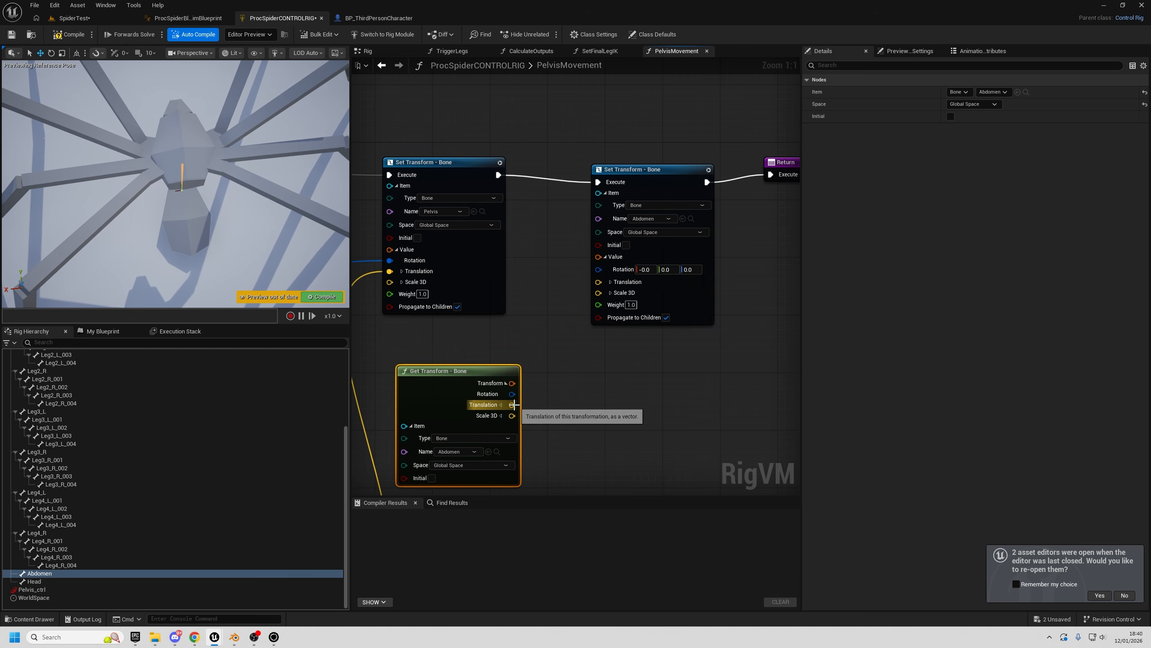
- Connect the Abdomen Get Transform's Translation to the Abdomen Set Transform's Translation and check the bone's pivot up close in the preview
{"action": "left_click_drag", "start_coordinate": [514, 404], "coordinate": [598, 282]}
{"action": "right_click_drag", "start_coordinate": [487, 356], "coordinate": [430, 336]}
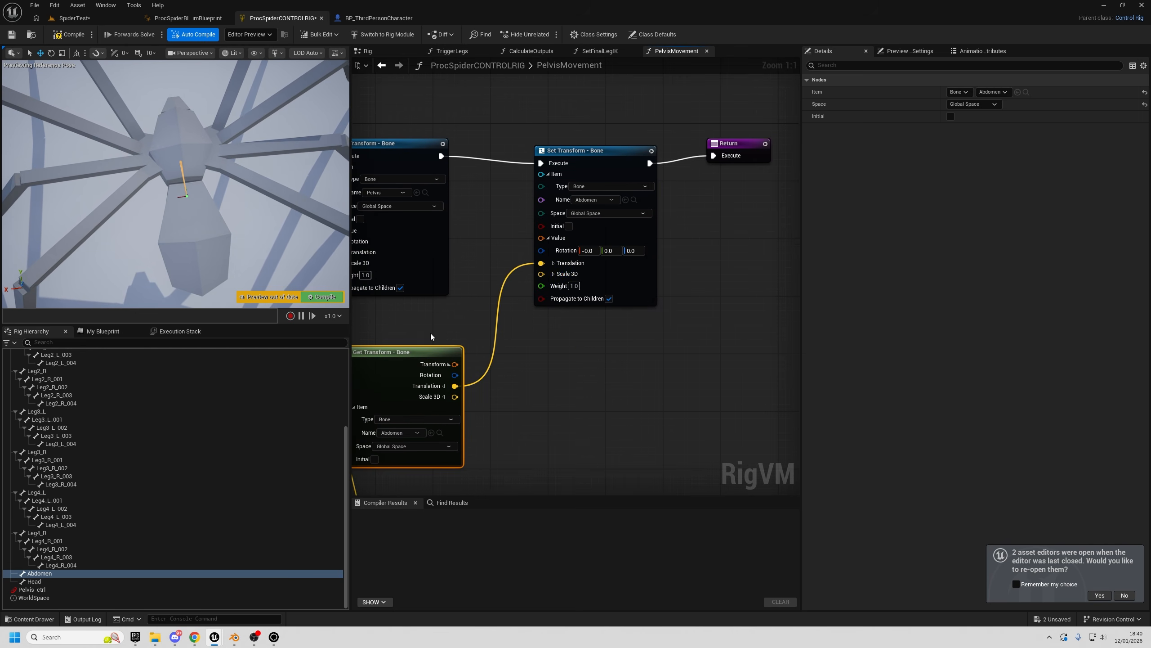
{"action": "key", "text": "w"}
{"action": "right_click_drag", "start_coordinate": [227, 191], "coordinate": [209, 250]}
{"action": "key", "text": "e"}
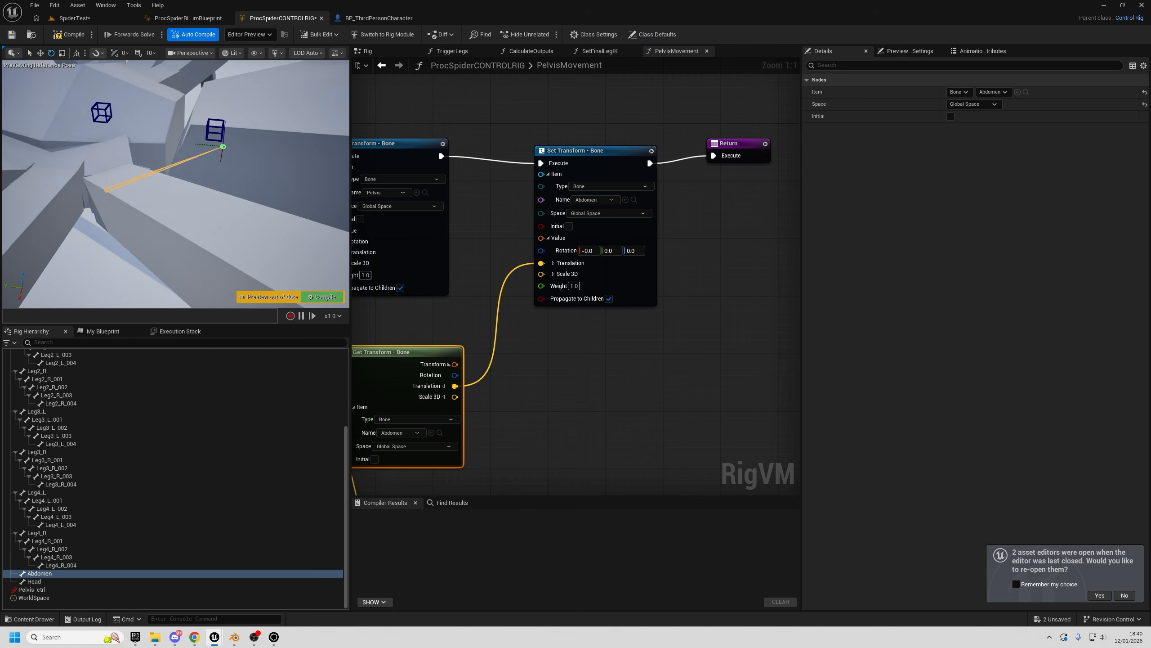
{"action": "key", "text": "f"}
- Space out the Abdomen Get and Set Transform nodes and add a To World node fed by the Get Transform's Rotation
{"action": "left_click", "coordinate": [586, 152]}
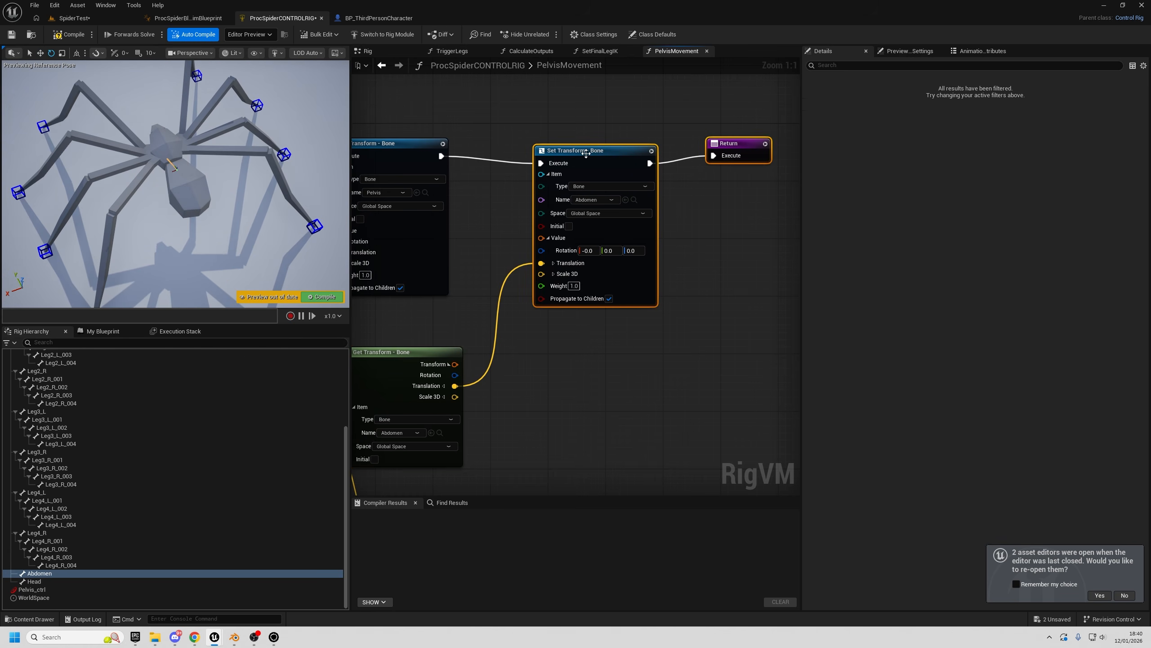
{"action": "left_click_drag", "start_coordinate": [586, 153], "coordinate": [665, 139]}
{"action": "left_click_drag", "start_coordinate": [409, 353], "coordinate": [424, 338]}
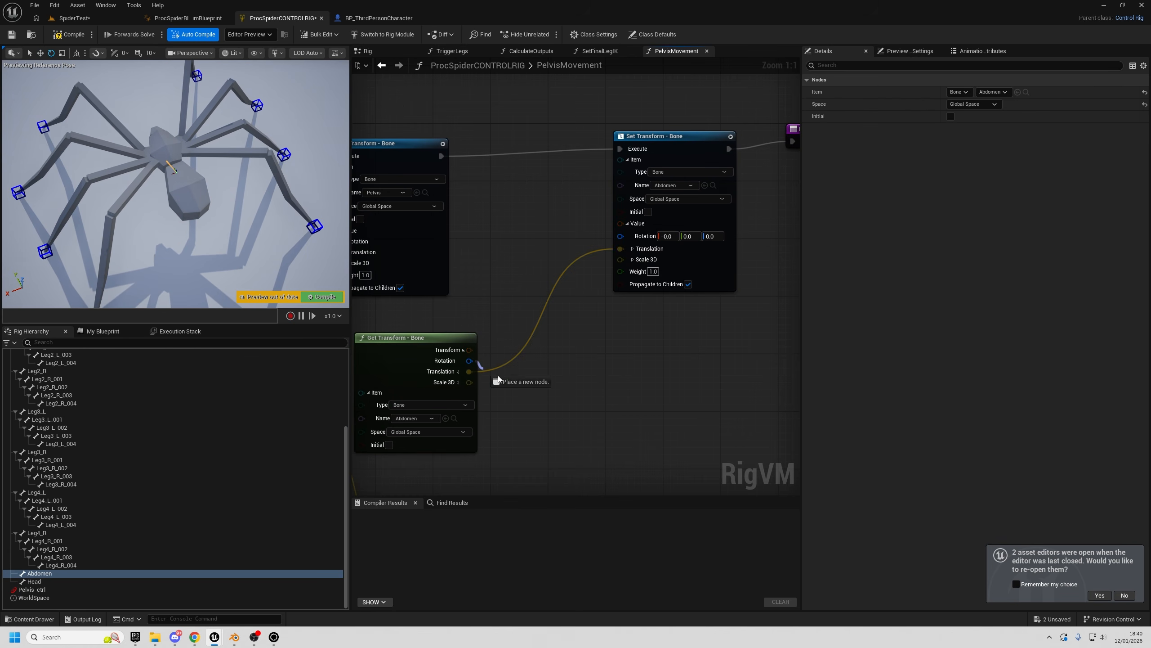
{"action": "left_click_drag", "start_coordinate": [498, 378], "coordinate": [529, 410]}
{"action": "type", "text": "to worl"}
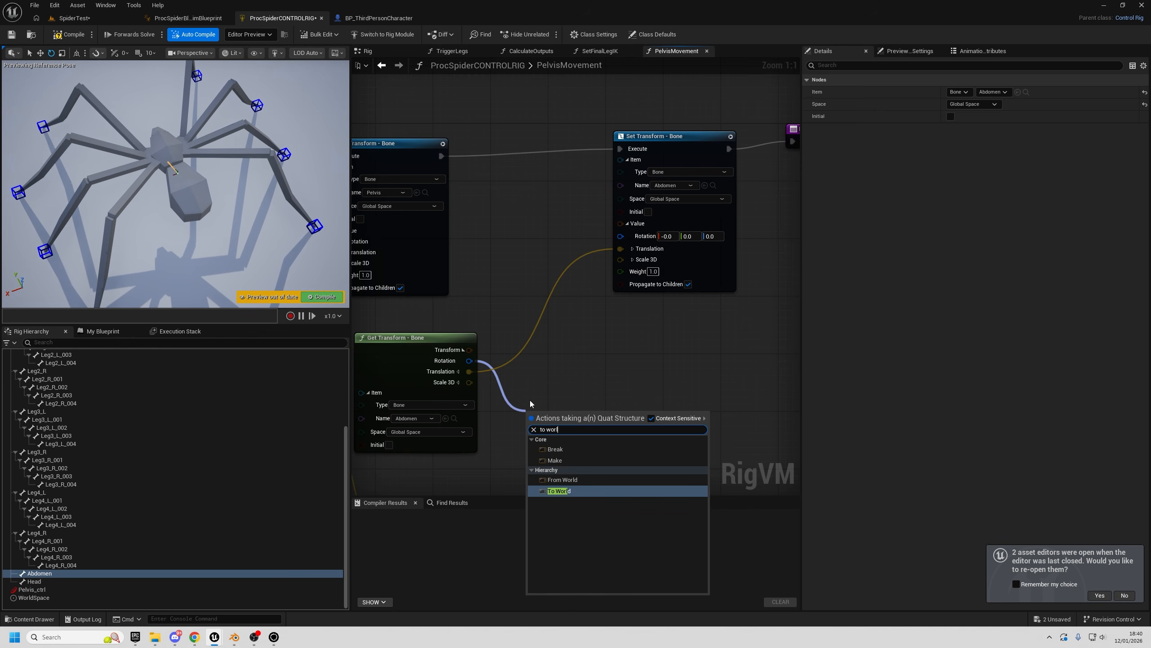
{"action": "key", "text": "Return"}
{"action": "left_click_drag", "start_coordinate": [572, 422], "coordinate": [671, 421]}
{"action": "type", "text": "spring"}
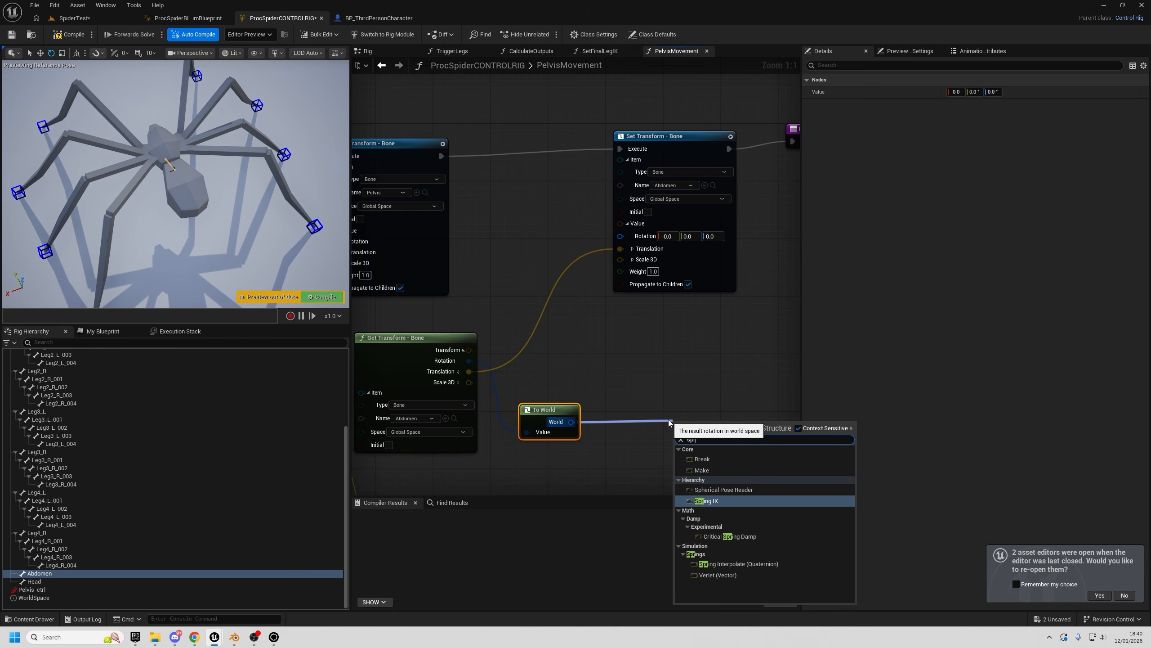
{"action": "key", "text": "Return"}
{"action": "right_click_drag", "start_coordinate": [650, 443], "coordinate": [649, 434]}
{"action": "key", "text": "Delete"}
- Copy the pelvis rotation's quaternion Spring Interpolate node and paste it beside the abdomen's To World node
{"action": "scroll", "coordinate": [634, 323], "scroll_direction": "down", "scroll_amount": 4}
{"action": "right_click_drag", "start_coordinate": [634, 323], "coordinate": [945, 355]}
{"action": "right_click_drag", "start_coordinate": [437, 361], "coordinate": [742, 347]}
{"action": "scroll", "coordinate": [548, 325], "scroll_direction": "up", "scroll_amount": 3}
{"action": "left_click", "coordinate": [531, 457]}
{"action": "key", "text": "ctrl+c"}
{"action": "right_click_drag", "start_coordinate": [707, 404], "coordinate": [378, 353]}
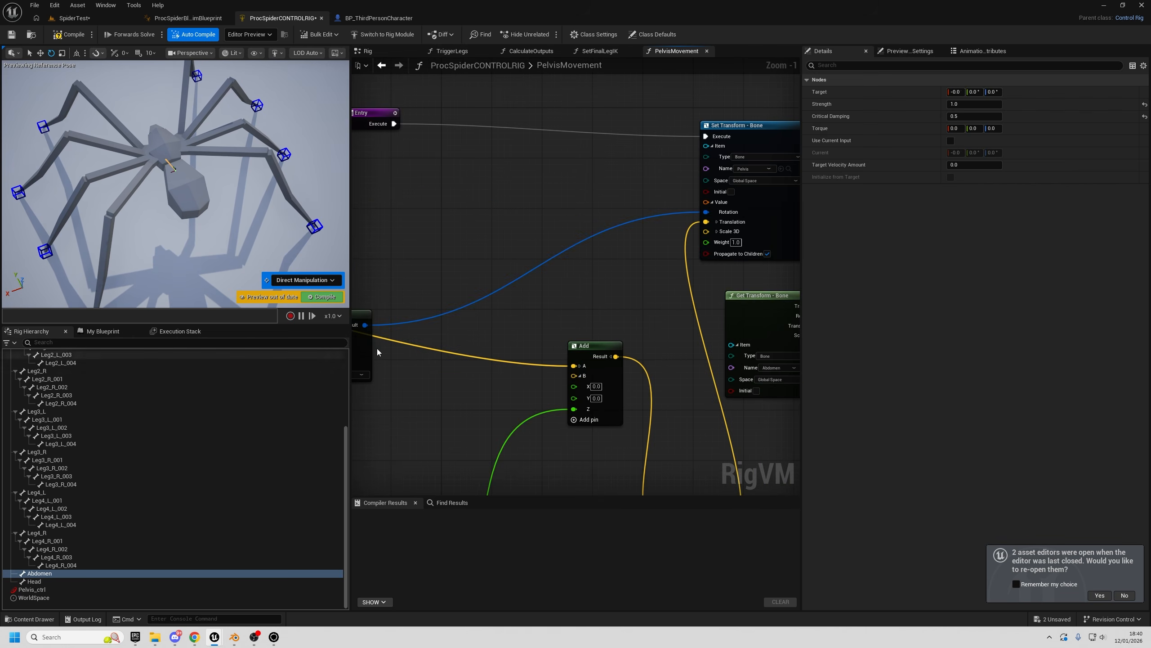
{"action": "right_click_drag", "start_coordinate": [770, 433], "coordinate": [553, 399]}
{"action": "key", "text": "ctrl+v"}
{"action": "left_click_drag", "start_coordinate": [712, 336], "coordinate": [670, 337]}
{"action": "right_click_drag", "start_coordinate": [670, 337], "coordinate": [599, 373]}
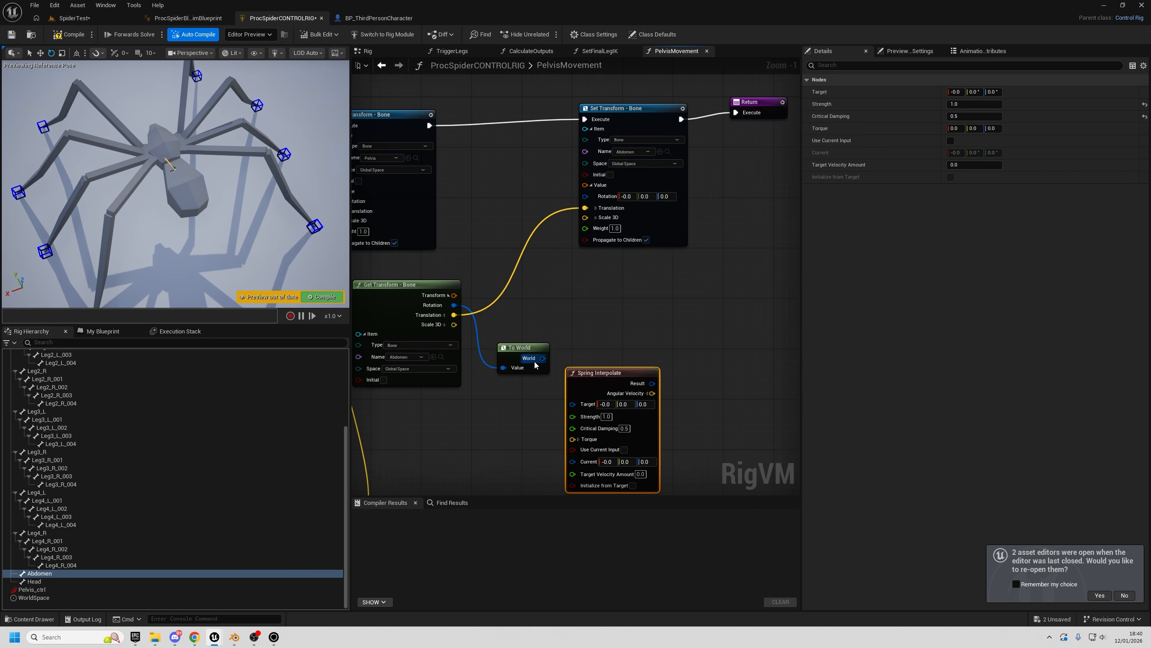
- Route the To World output through Spring Interpolate and a new From World node into the Abdomen Set Transform's Rotation, and compile the rig
{"action": "left_click_drag", "start_coordinate": [542, 358], "coordinate": [575, 402]}
{"action": "type", "text": "from w"}
{"action": "left_click_drag", "start_coordinate": [694, 369], "coordinate": [585, 196]}
{"action": "key", "text": "Return"}
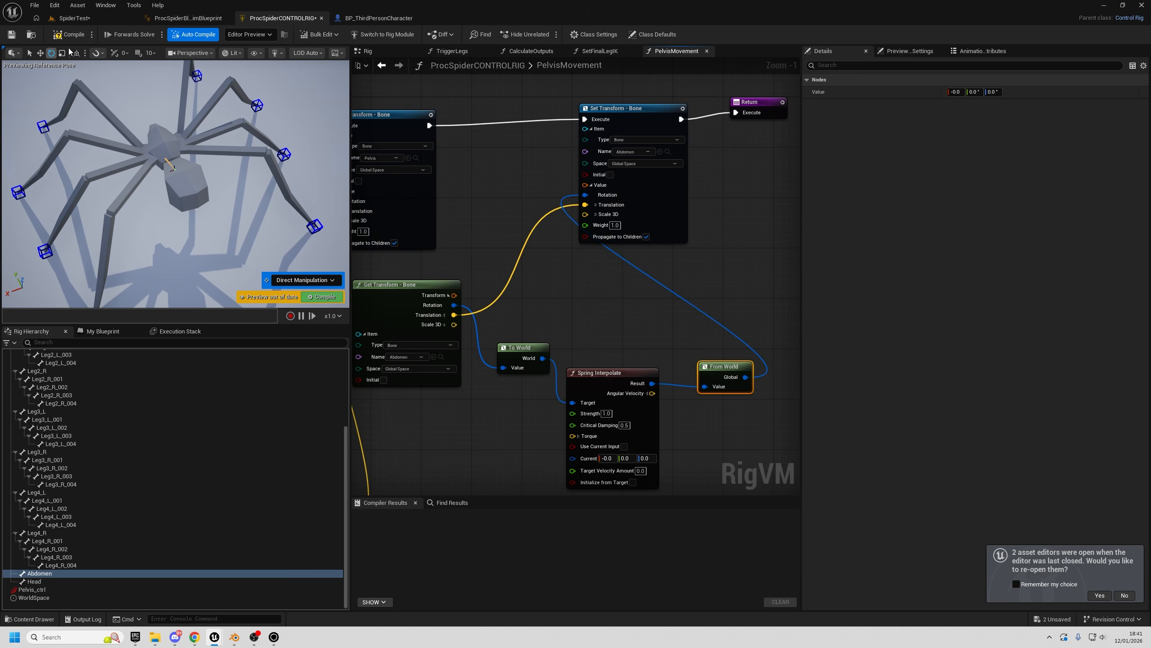
{"action": "left_click", "coordinate": [70, 36]}
- Play-test the SpiderTest level, walking the spider around to check the abdomen's spring motion, and stop the session
{"action": "left_click", "coordinate": [76, 18]}
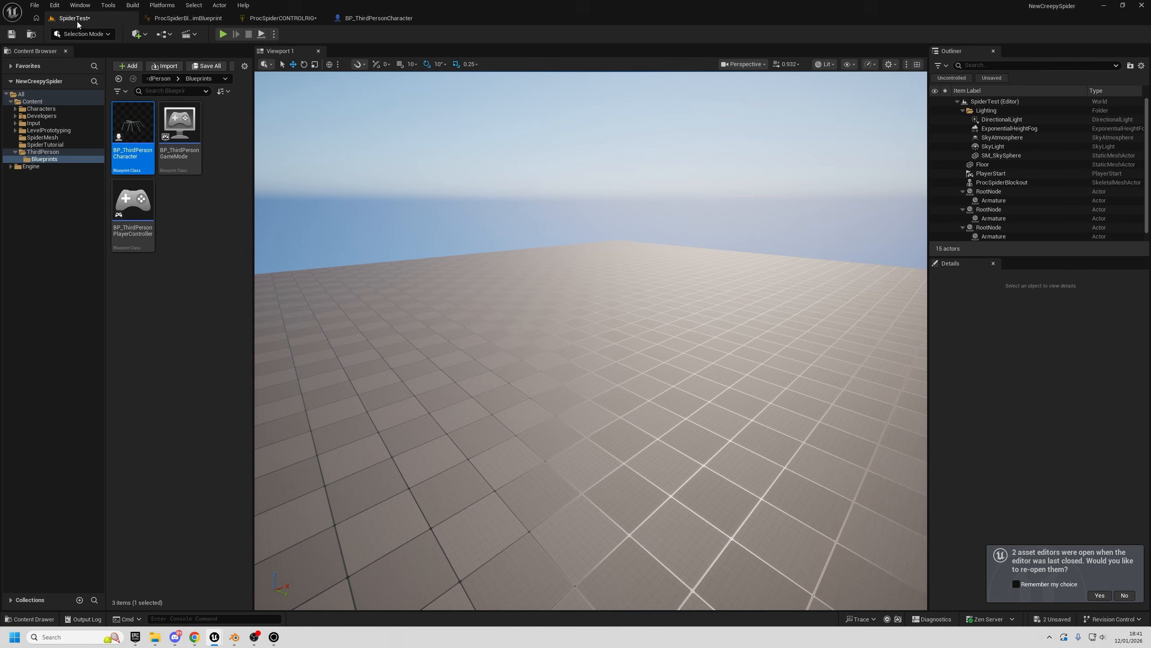
{"action": "left_click", "coordinate": [226, 35]}
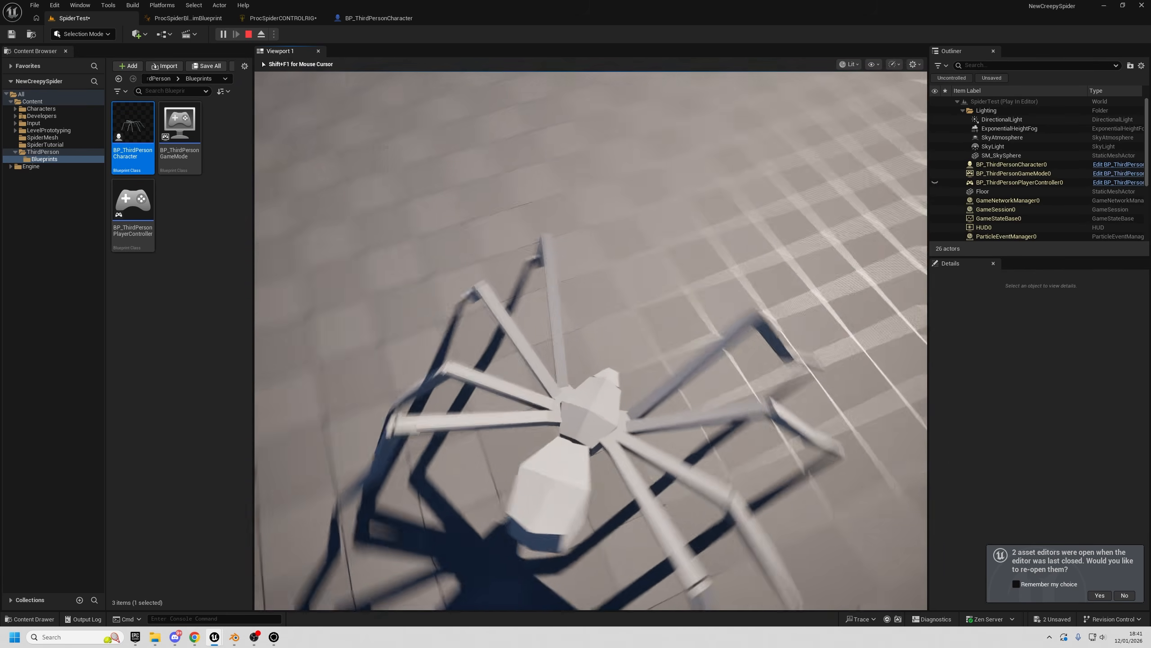
{"action": "key", "text": "w"}
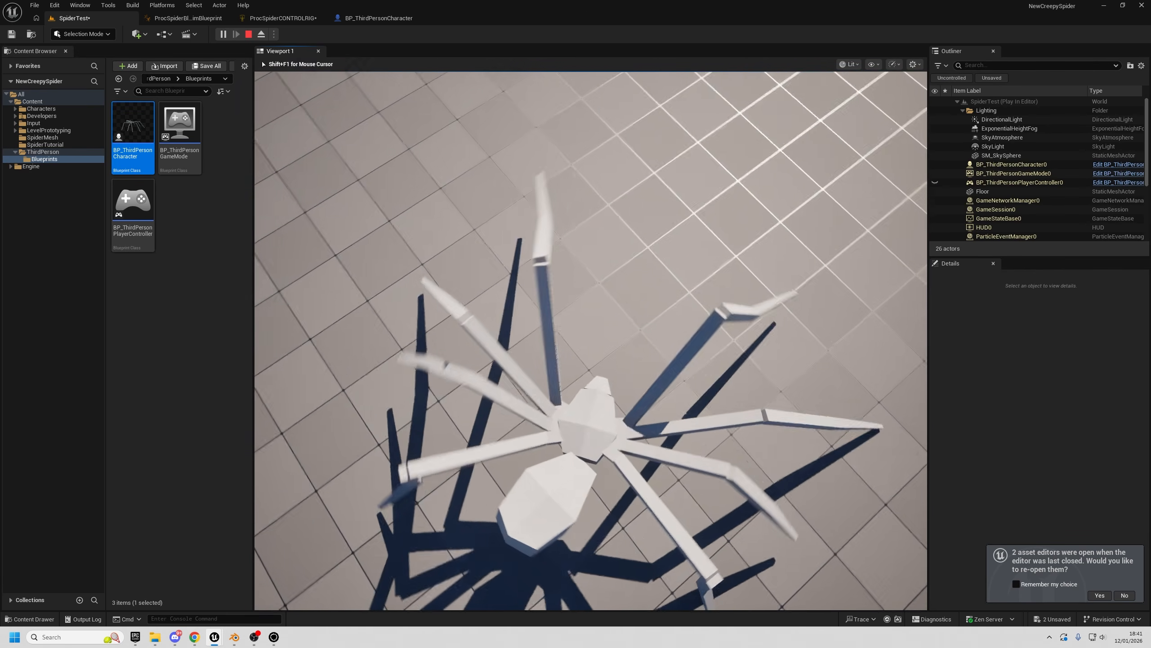
{"action": "key", "text": "w"}
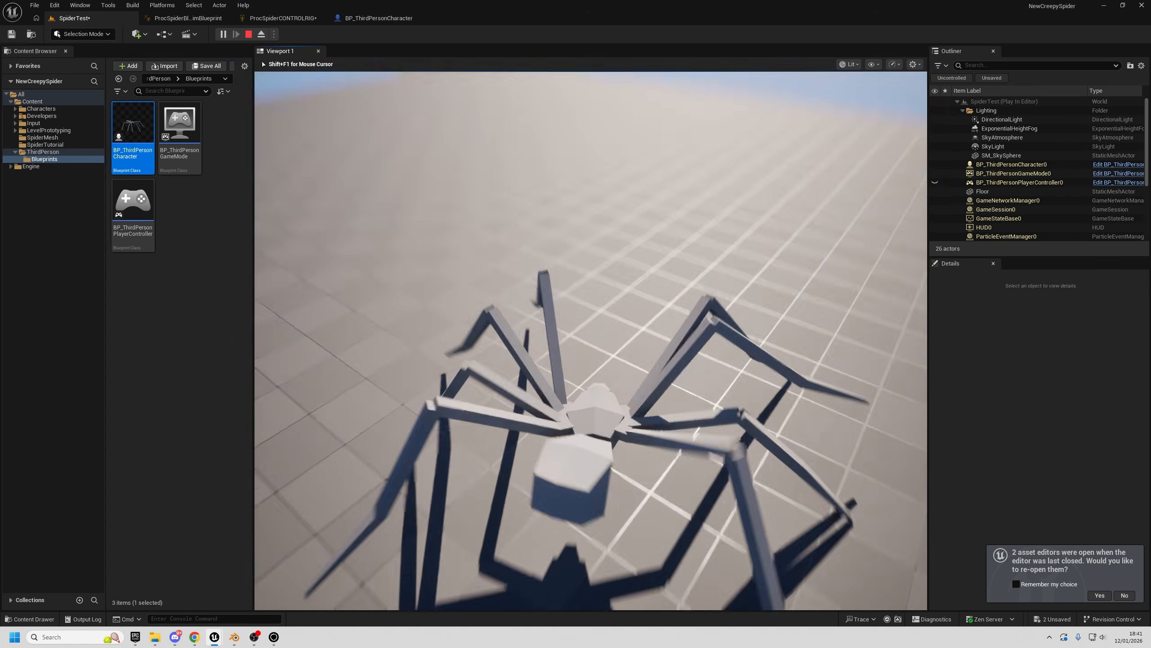
{"action": "key", "text": "w"}
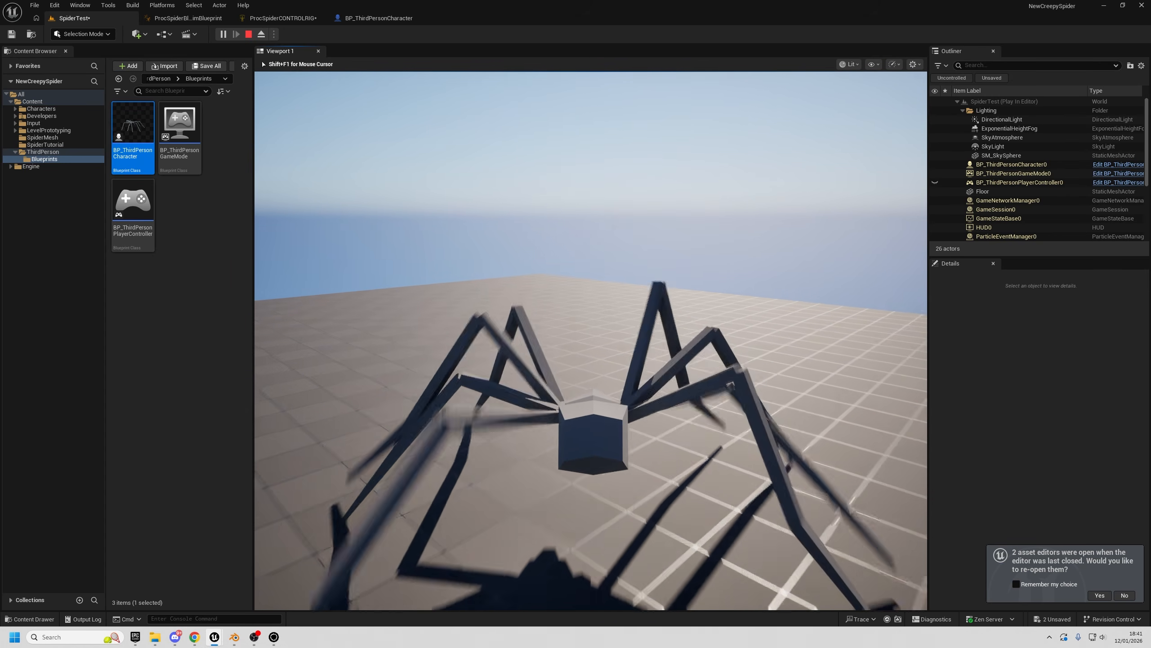
{"action": "key", "text": "w"}
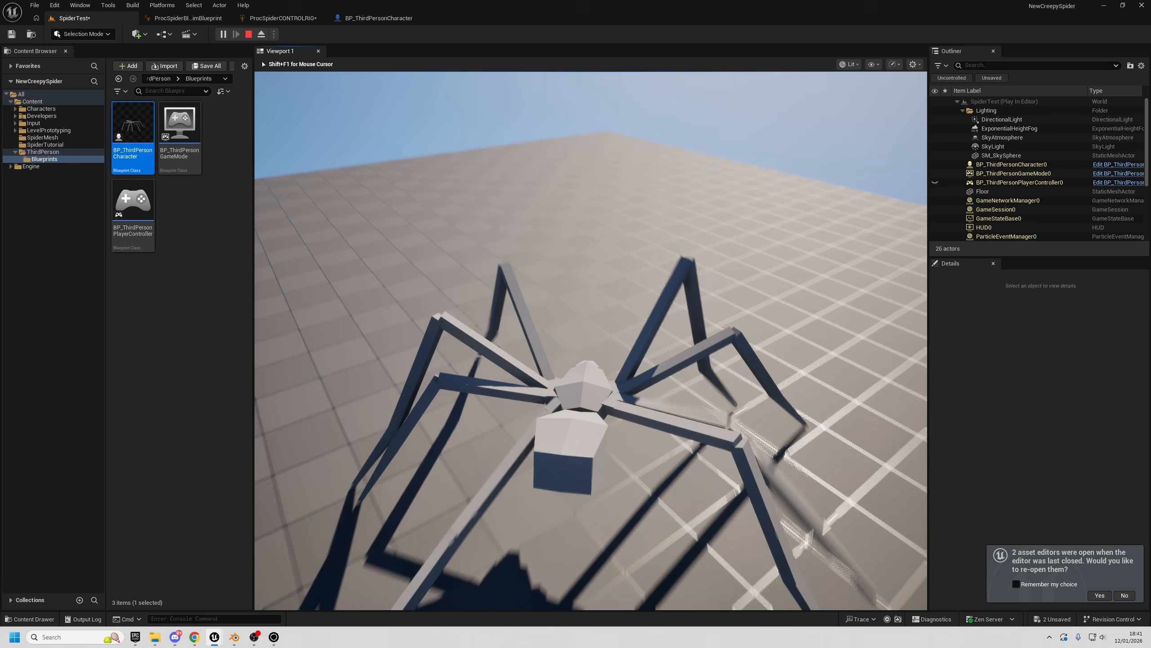
{"action": "key", "text": "w"}
{"action": "key", "text": "w"}
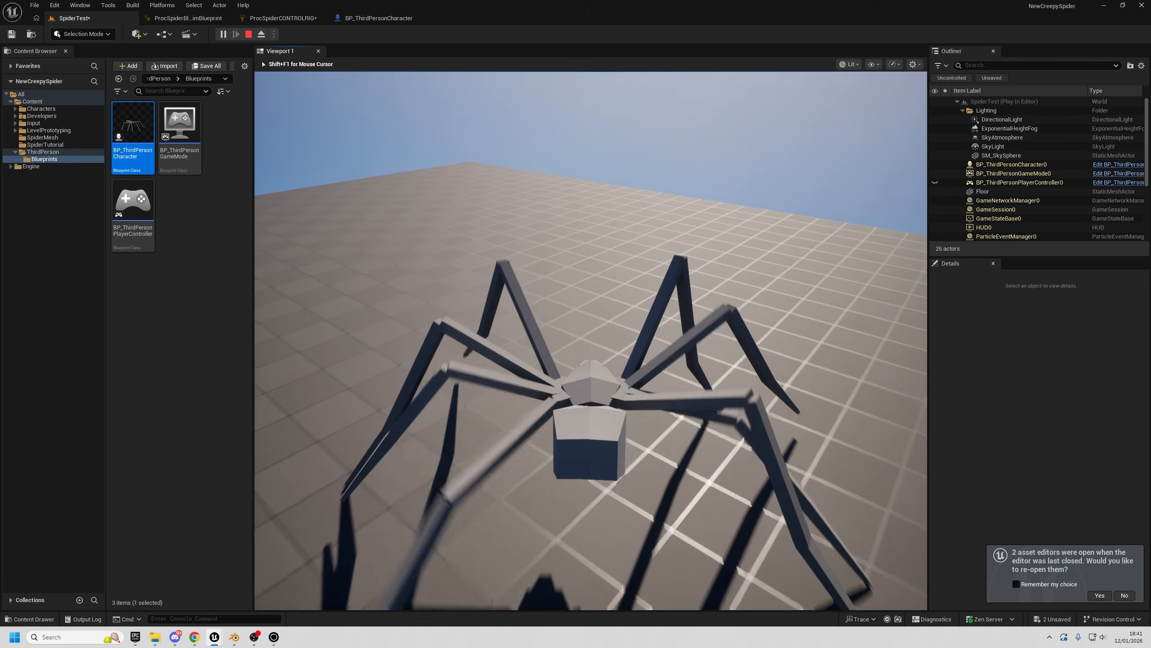
{"action": "key", "text": "Escape"}
- Back in the control rig, set Target Maximum to -55 on the Remap feeding the pelvis X-rotation spring, and compile
{"action": "left_click", "coordinate": [284, 18]}
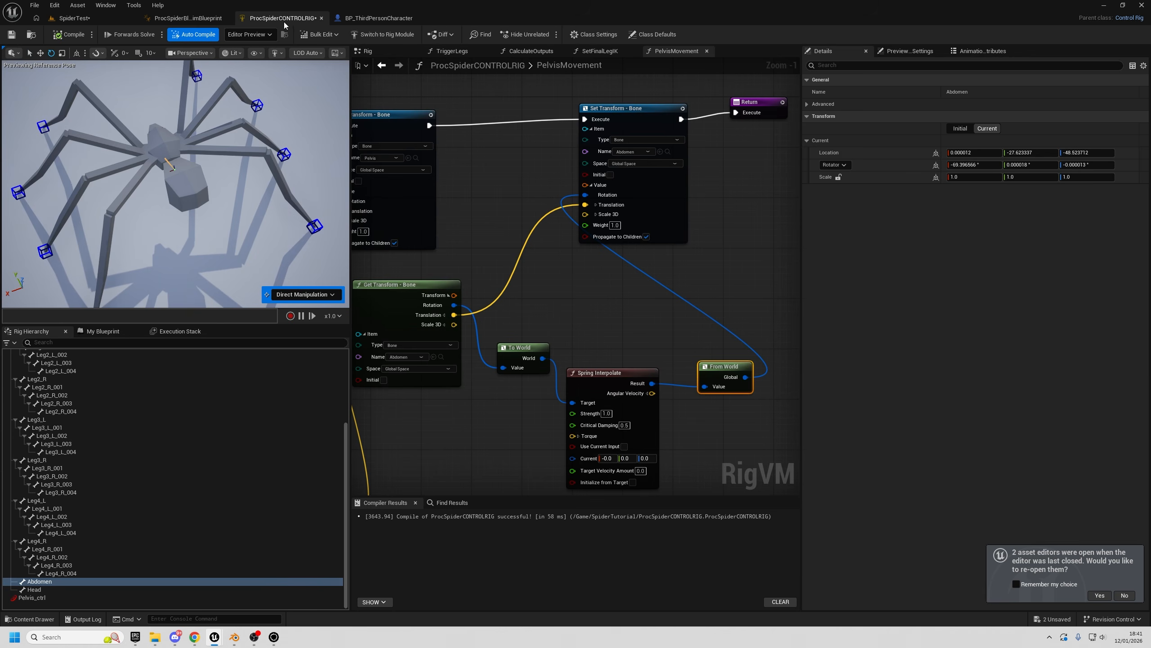
{"action": "left_click_drag", "start_coordinate": [612, 449], "coordinate": [612, 449]}
{"action": "scroll", "coordinate": [562, 266], "scroll_direction": "down", "scroll_amount": 2}
{"action": "right_click_drag", "start_coordinate": [561, 268], "coordinate": [687, 257]}
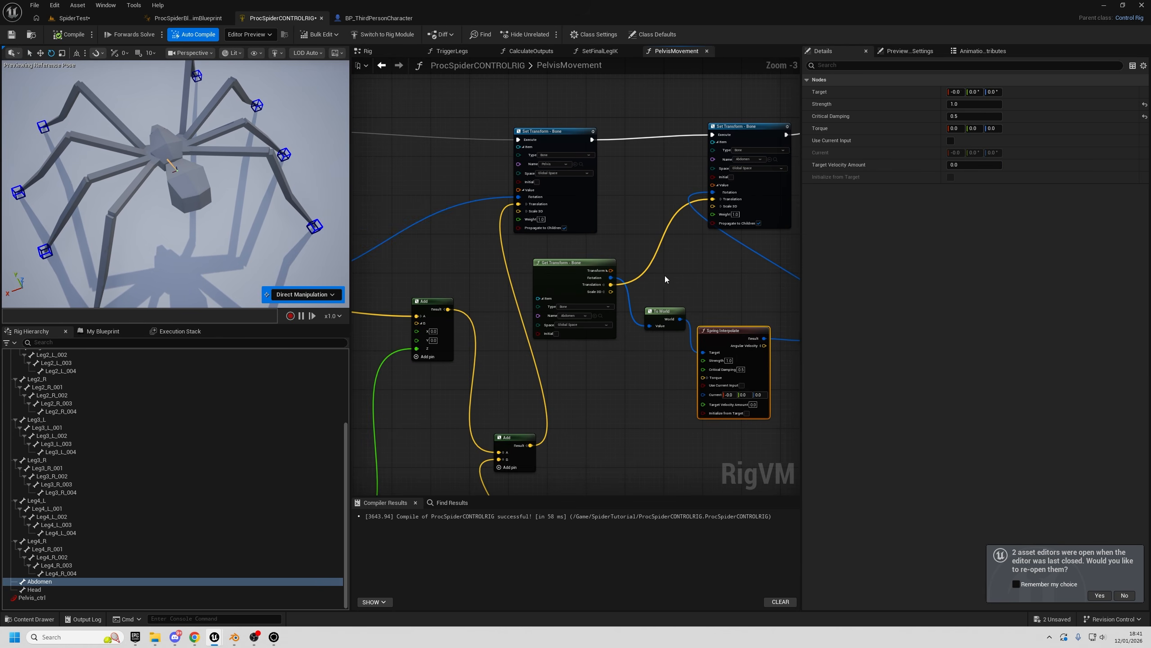
{"action": "scroll", "coordinate": [639, 372], "scroll_direction": "down", "scroll_amount": 4}
{"action": "right_click_drag", "start_coordinate": [637, 367], "coordinate": [710, 102]}
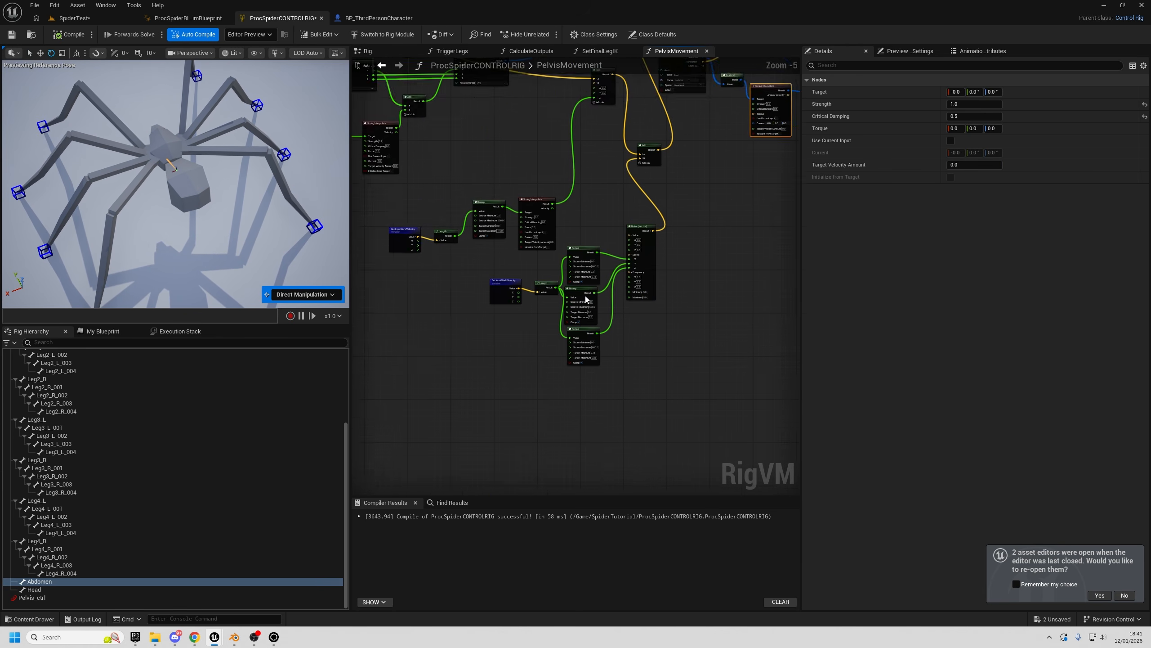
{"action": "scroll", "coordinate": [557, 311], "scroll_direction": "up", "scroll_amount": 7}
{"action": "right_click_drag", "start_coordinate": [498, 334], "coordinate": [614, 493]}
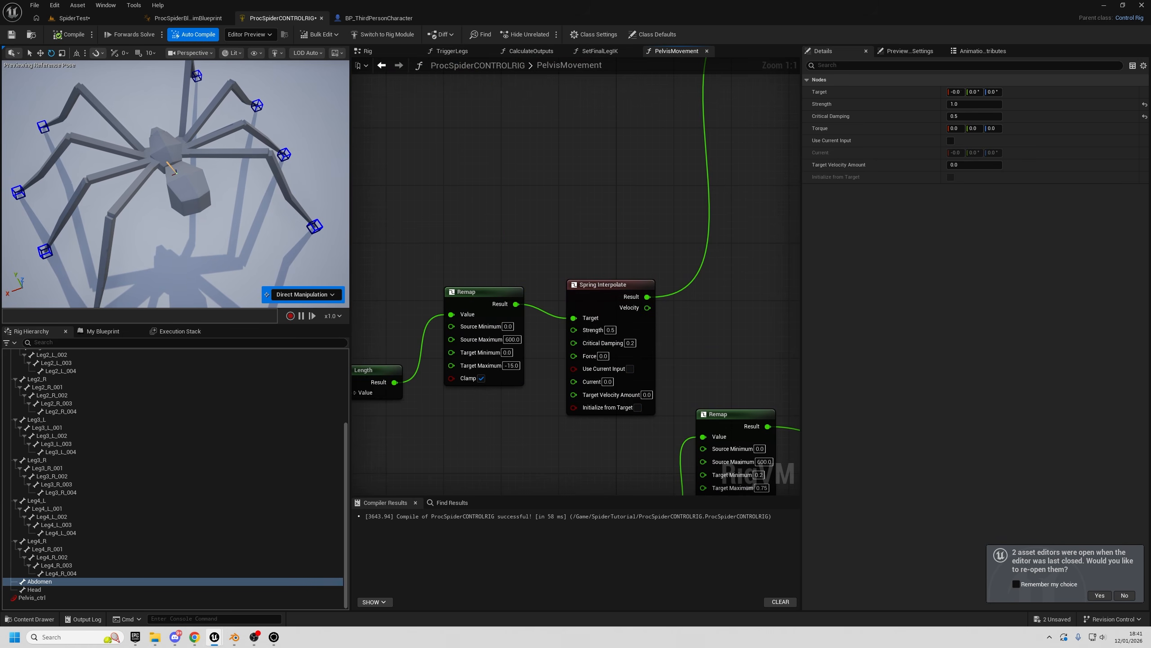
{"action": "scroll", "coordinate": [560, 487], "scroll_direction": "down", "scroll_amount": 3}
{"action": "right_click_drag", "start_coordinate": [626, 275], "coordinate": [687, 409]}
{"action": "right_click_drag", "start_coordinate": [523, 407], "coordinate": [733, 434]}
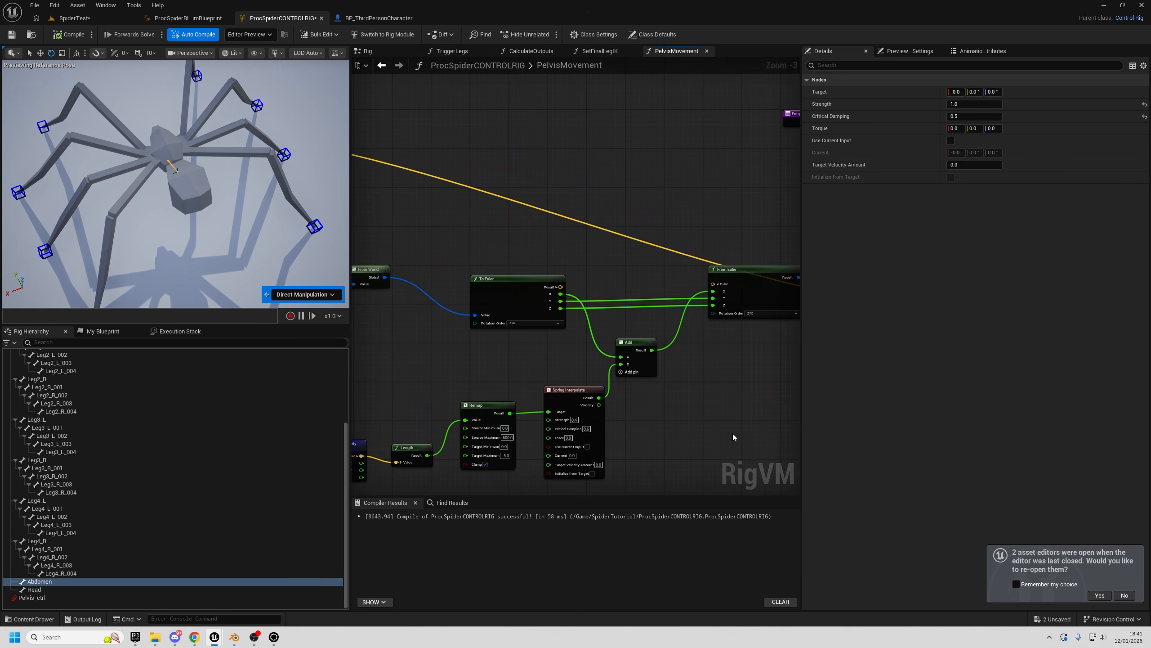
{"action": "right_click_drag", "start_coordinate": [491, 449], "coordinate": [607, 381]}
{"action": "scroll", "coordinate": [515, 285], "scroll_direction": "down", "scroll_amount": 1}
{"action": "right_click_drag", "start_coordinate": [516, 285], "coordinate": [512, 294]}
{"action": "left_click_drag", "start_coordinate": [440, 321], "coordinate": [605, 414]}
{"action": "scroll", "coordinate": [515, 370], "scroll_direction": "up", "scroll_amount": 3}
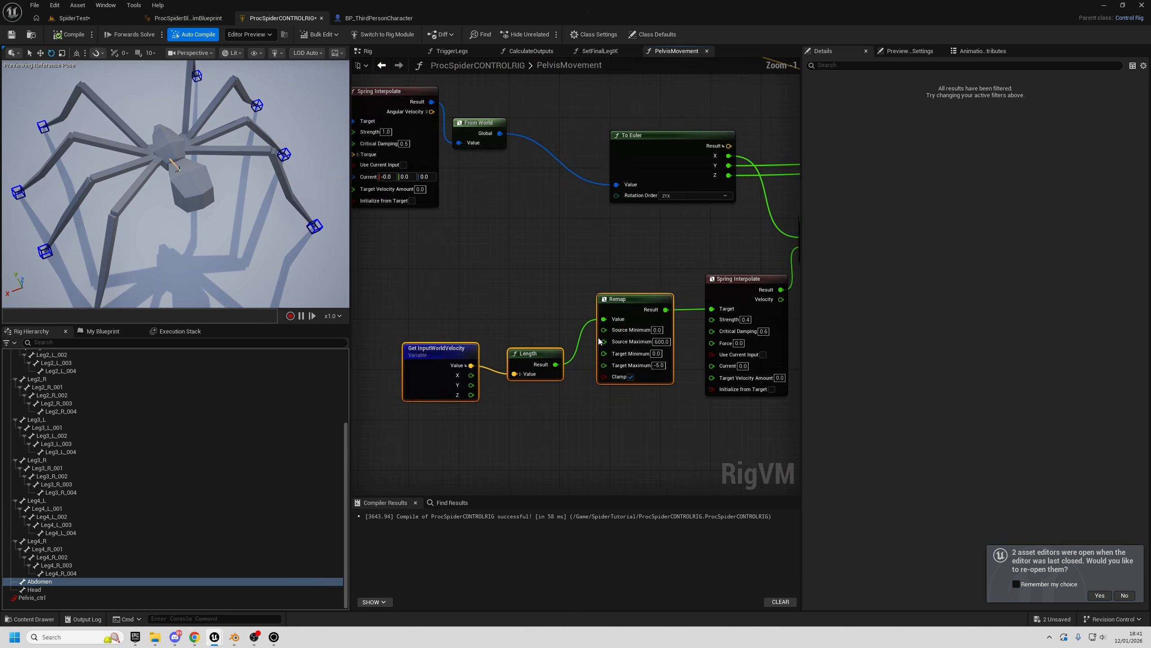
{"action": "right_click_drag", "start_coordinate": [515, 371], "coordinate": [420, 377]}
{"action": "left_click", "coordinate": [646, 282]}
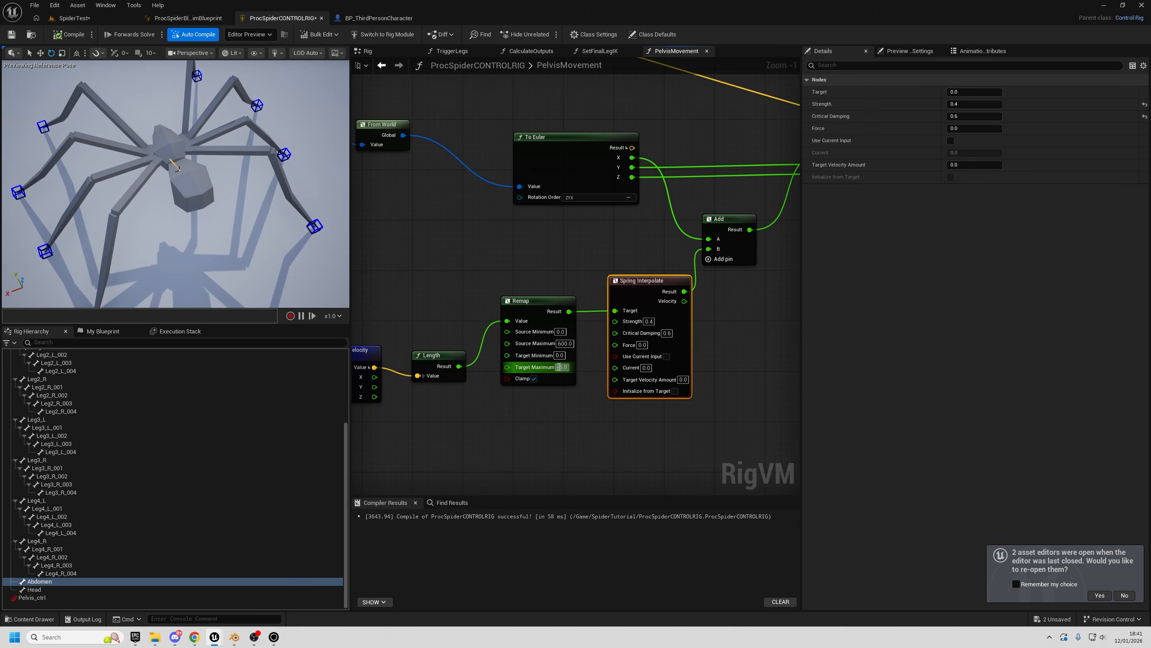
{"action": "left_click", "coordinate": [559, 366]}
{"action": "type", "text": "-55"}
{"action": "left_click", "coordinate": [72, 31]}
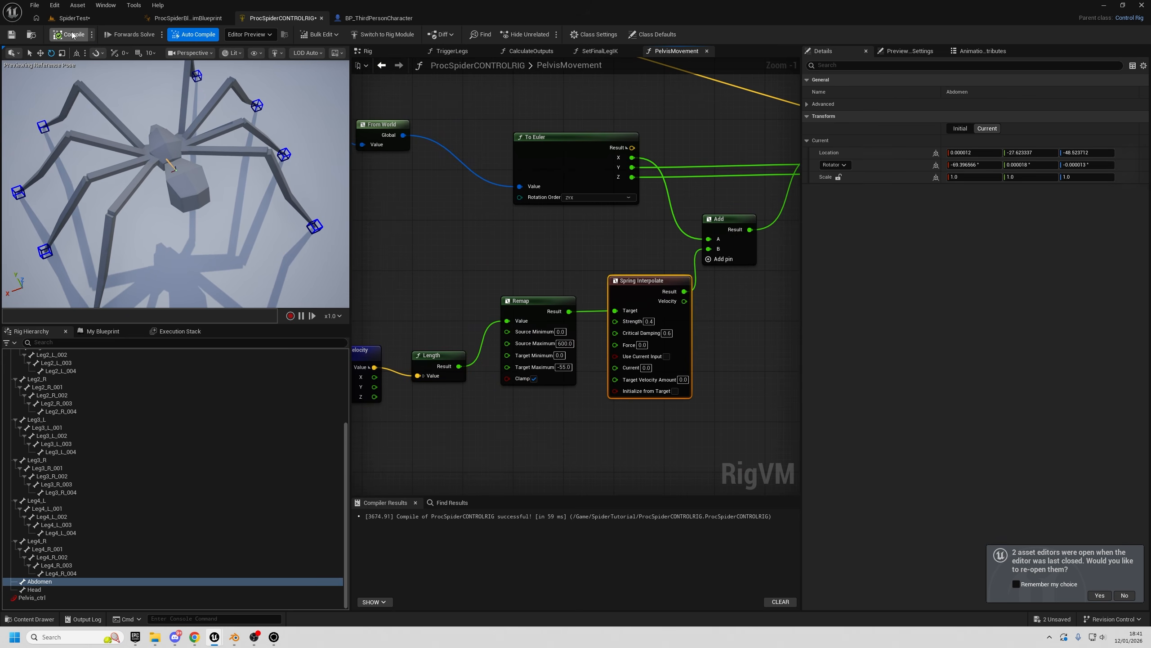
- Play-test the SpiderTest level, starting and stopping the spider repeatedly to judge the pelvis tilt and abdomen lag, and stop the session
{"action": "left_click", "coordinate": [72, 17]}
{"action": "key", "text": "alt+p"}
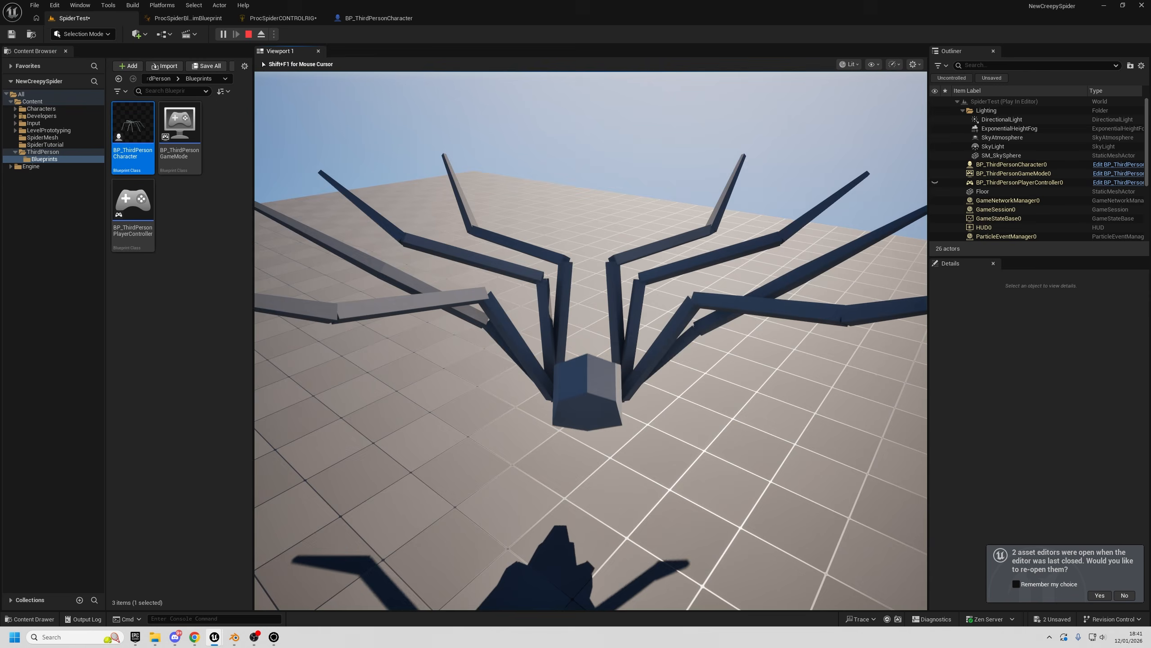
{"action": "key", "text": "w"}
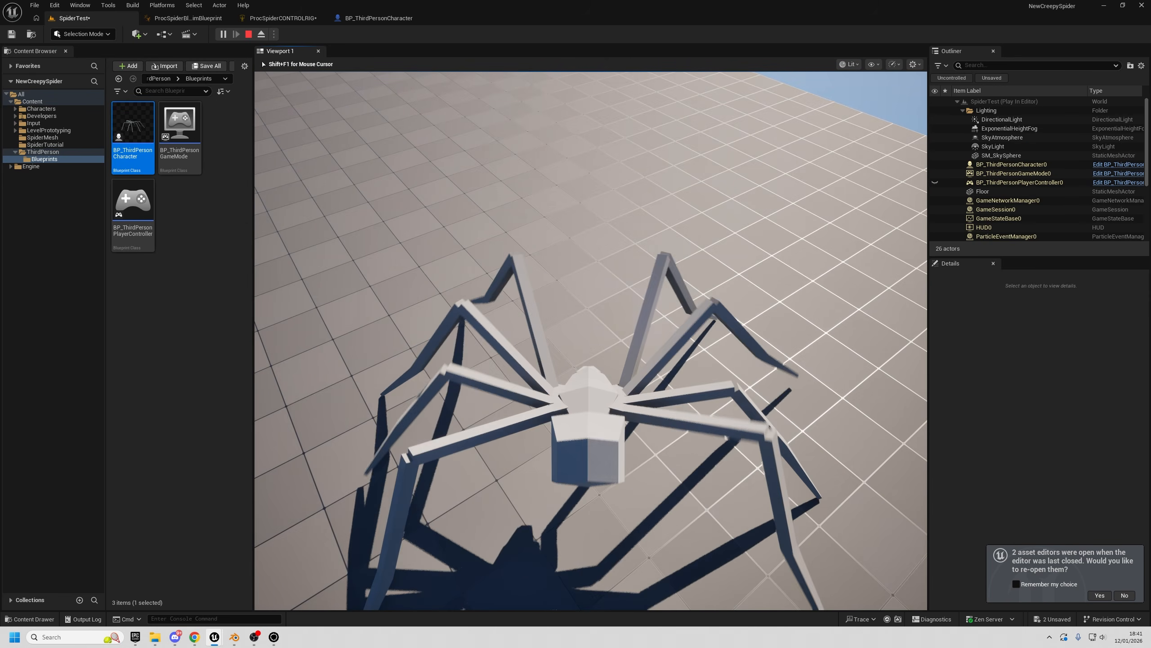
{"action": "key", "text": "w"}
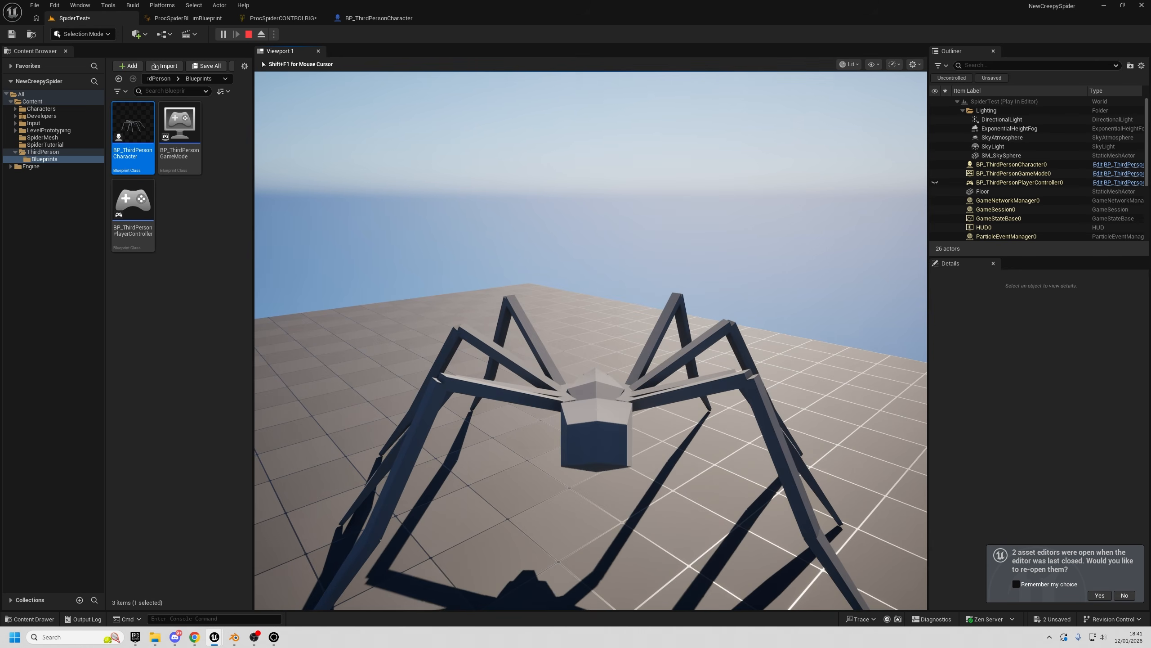
{"action": "key", "text": "w"}
{"action": "key", "text": "s"}
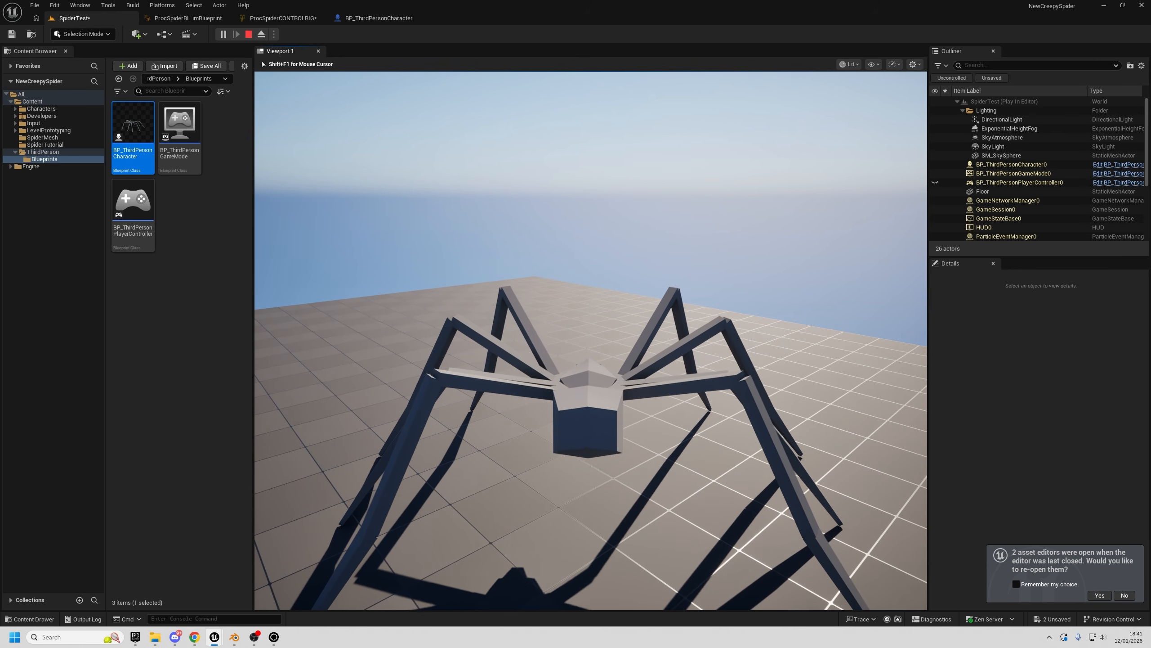
{"action": "key", "text": "w"}
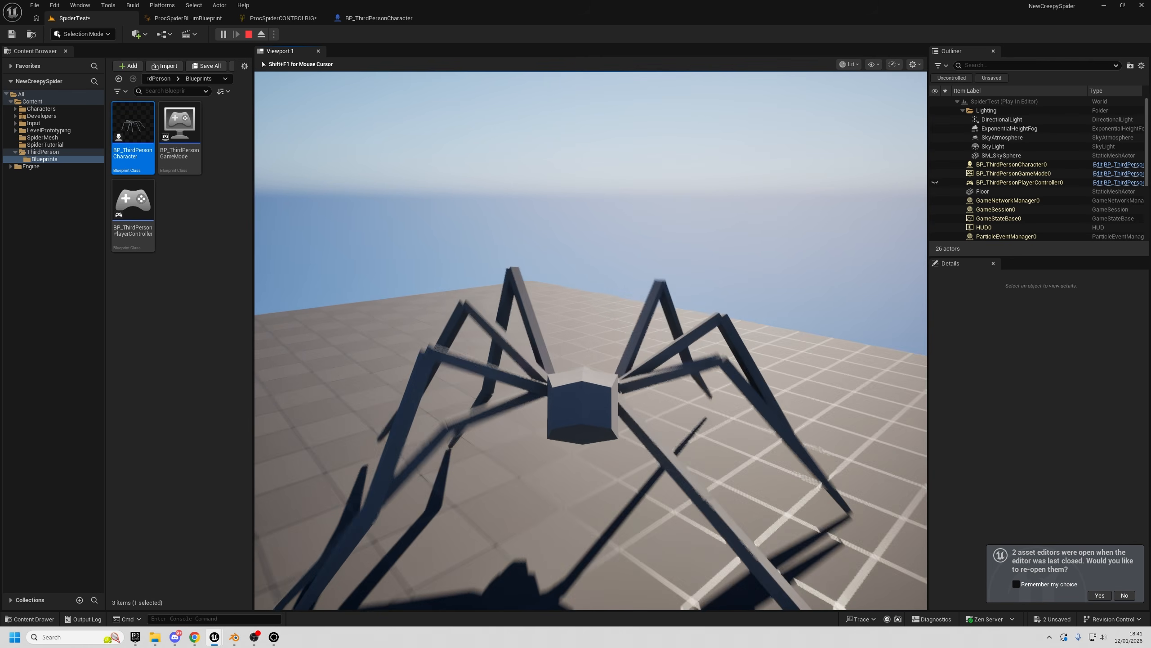
{"action": "key", "text": "s"}
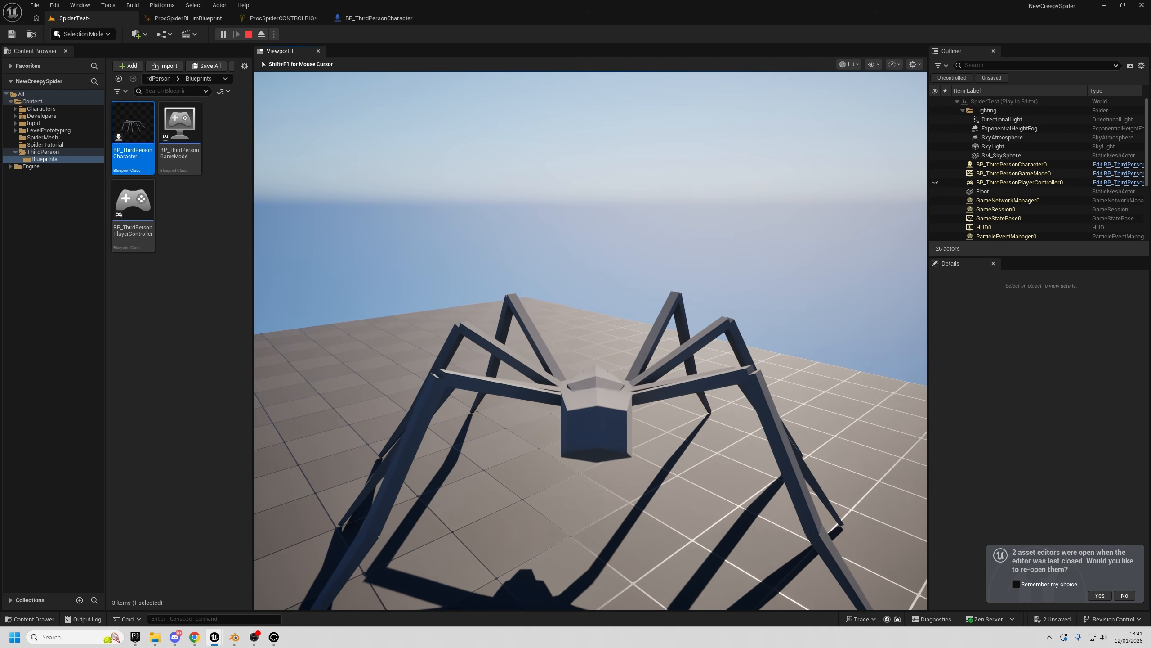
{"action": "key", "text": "w"}
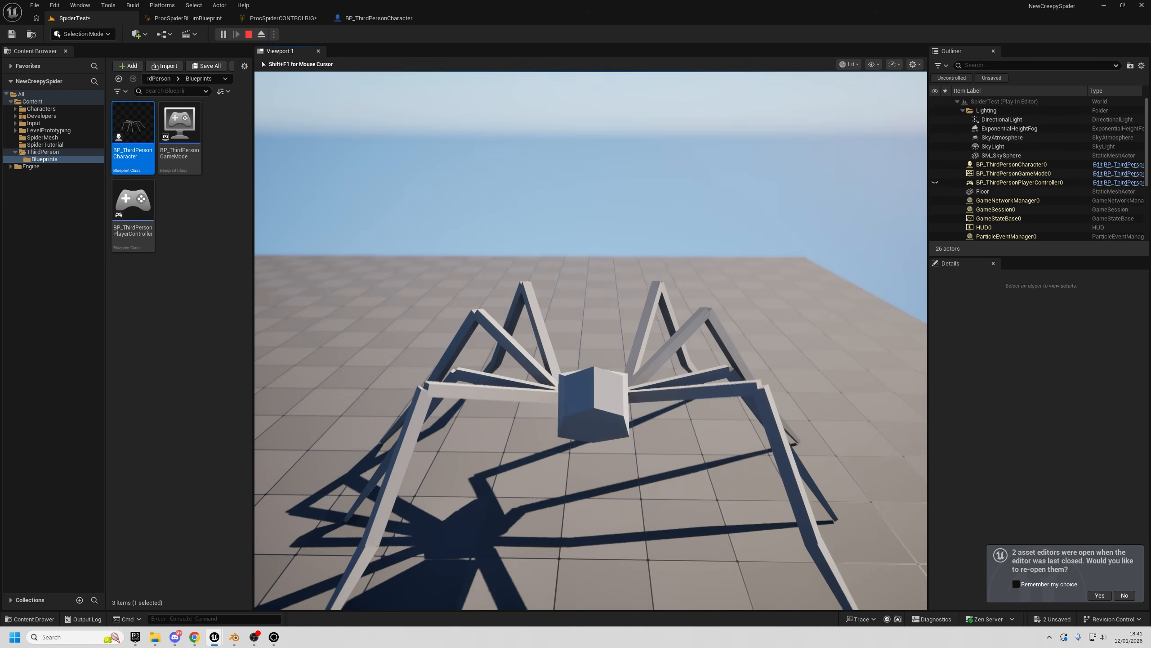
{"action": "key", "text": "Escape"}
- Return to the control rig and undo the Target Maximum change on the pelvis X-rotation Remap
{"action": "left_click", "coordinate": [281, 18]}
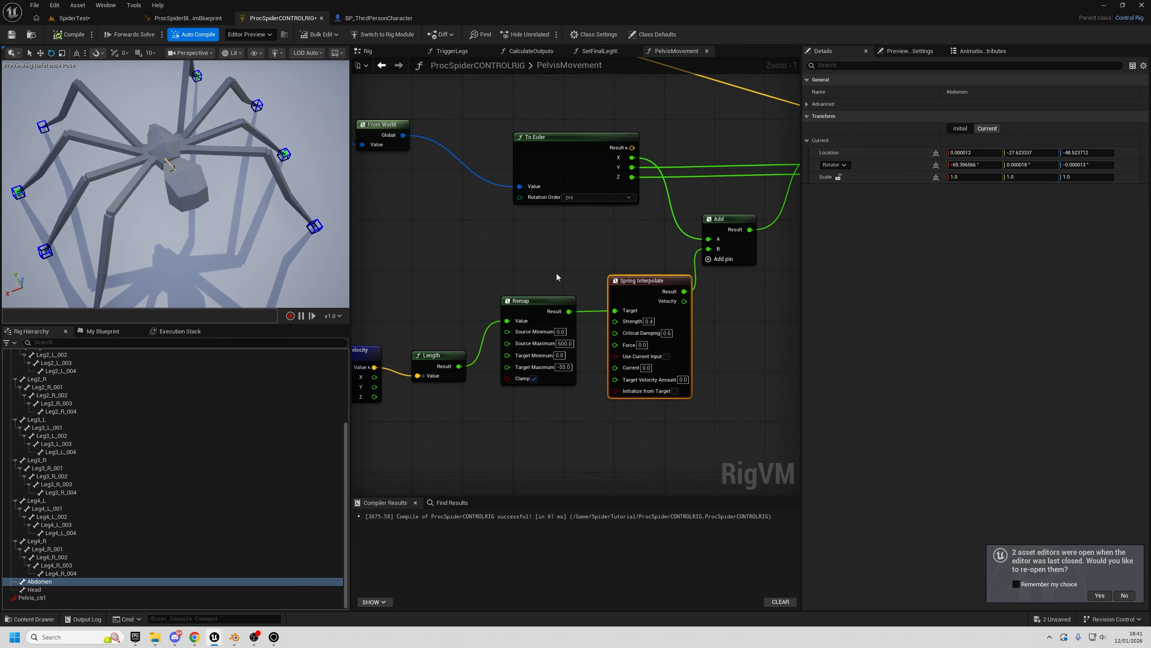
{"action": "key", "text": "ctrl+z"}
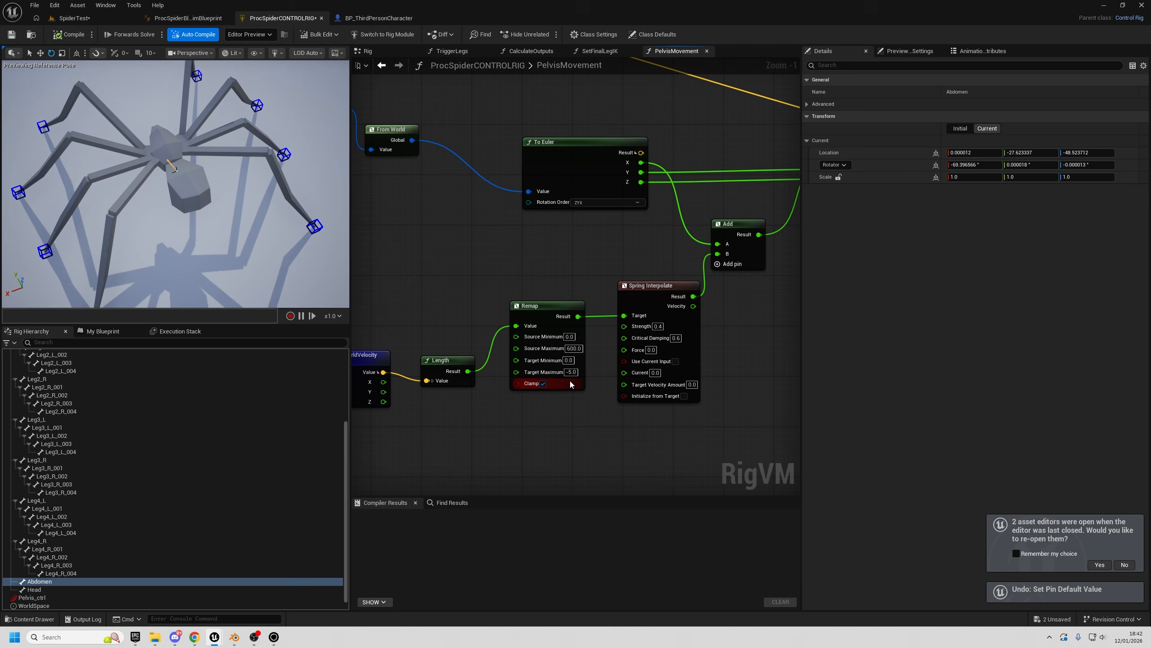
{"action": "right_click_drag", "start_coordinate": [585, 456], "coordinate": [377, 441]}
{"action": "key", "text": "ctrl+z"}
- Set the abdomen rotation Spring Interpolate to Strength 3.0 and Critical Damping 0.9 in PelvisMovement, and compile the control rig
{"action": "scroll", "coordinate": [377, 441], "scroll_direction": "down", "scroll_amount": 3}
{"action": "right_click_drag", "start_coordinate": [636, 380], "coordinate": [561, 384]}
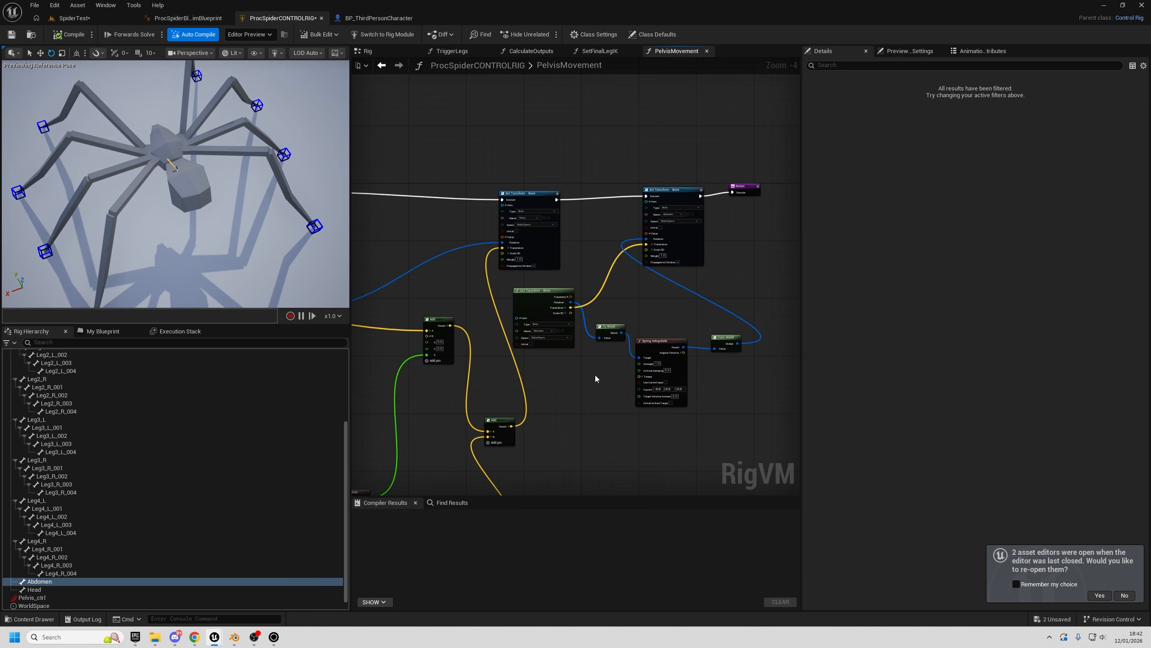
{"action": "scroll", "coordinate": [595, 379], "scroll_direction": "up", "scroll_amount": 4}
{"action": "right_click_drag", "start_coordinate": [539, 276], "coordinate": [582, 260]}
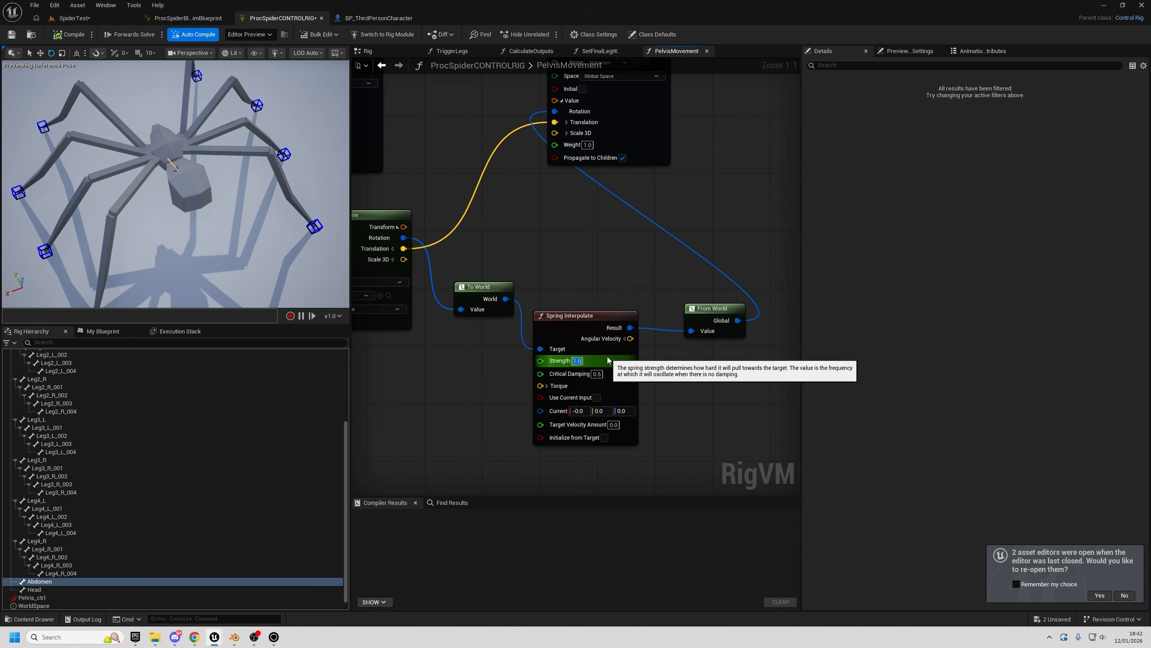
{"action": "key", "text": "Return"}
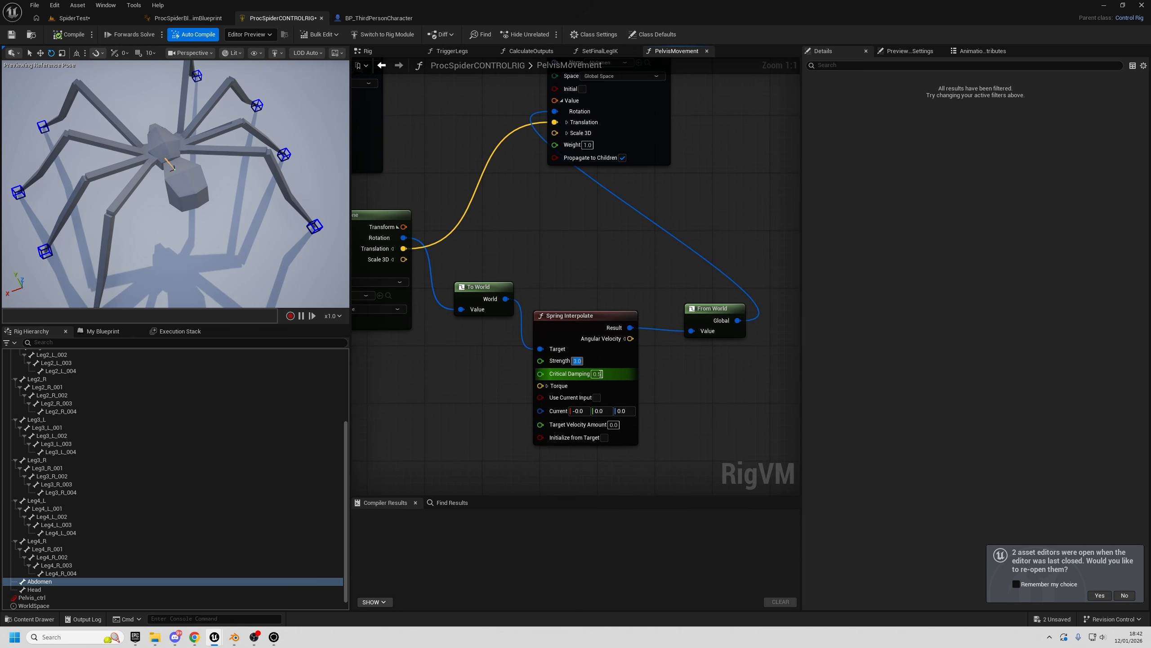
{"action": "type", "text": "0.9"}
{"action": "key", "text": "Return"}
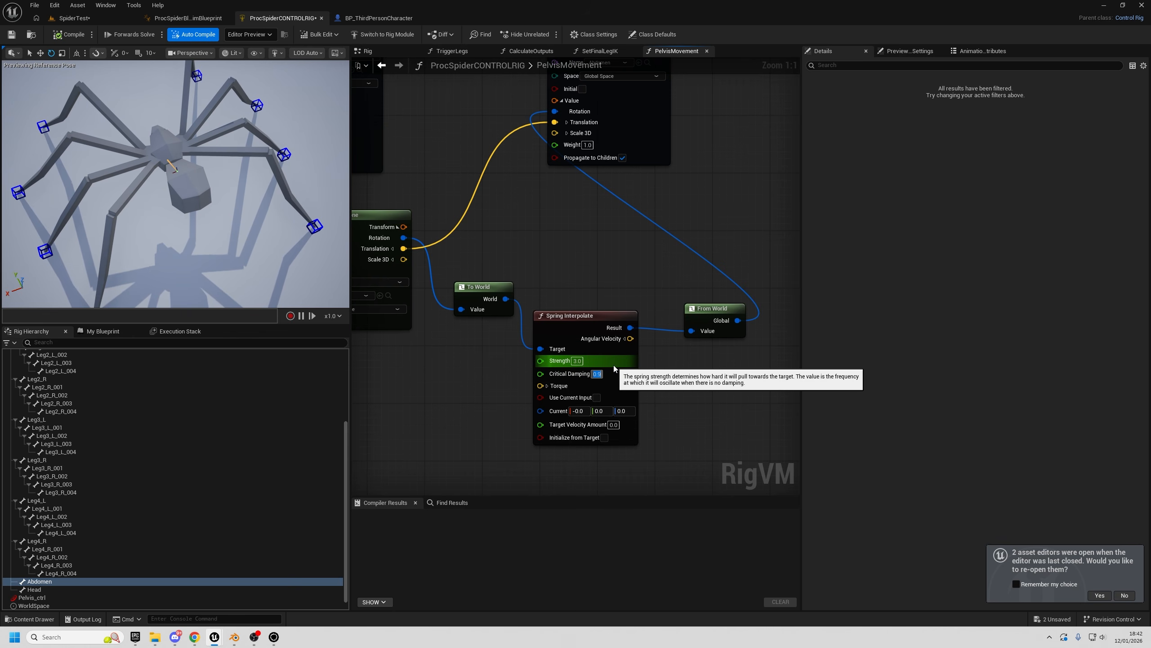
{"action": "left_click", "coordinate": [59, 40]}
- Play-test the SpiderTest level to judge the abdomen's retuned rotation spring, and stop the session
{"action": "left_click", "coordinate": [71, 19]}
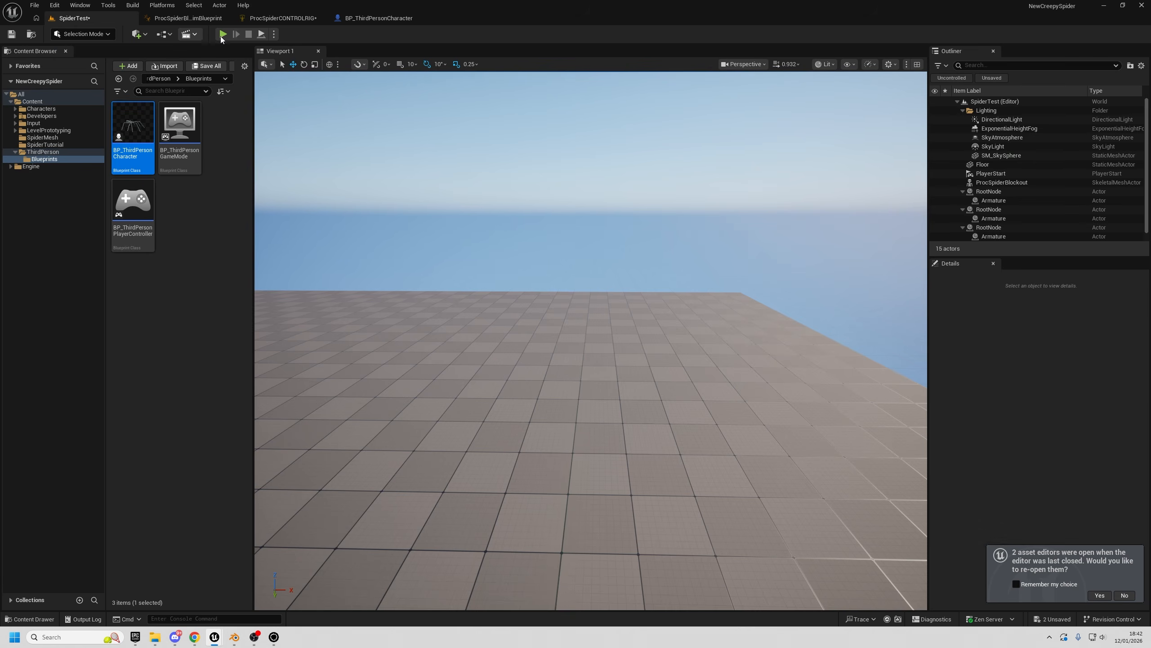
{"action": "left_click", "coordinate": [221, 35]}
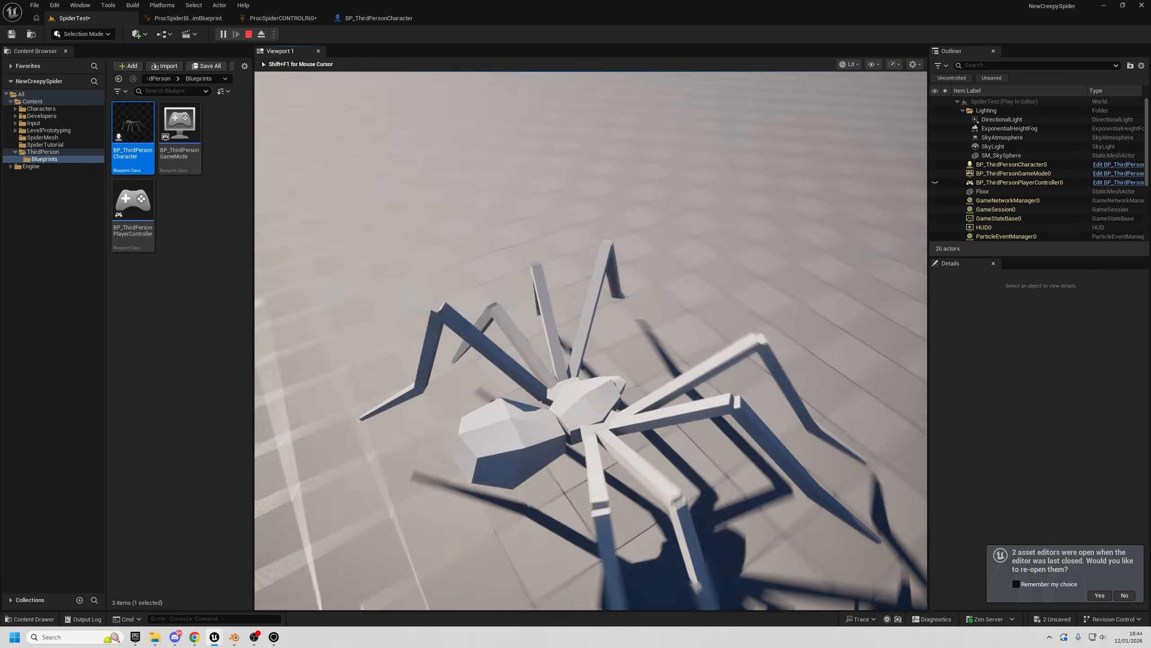
{"action": "key", "text": "Escape"}
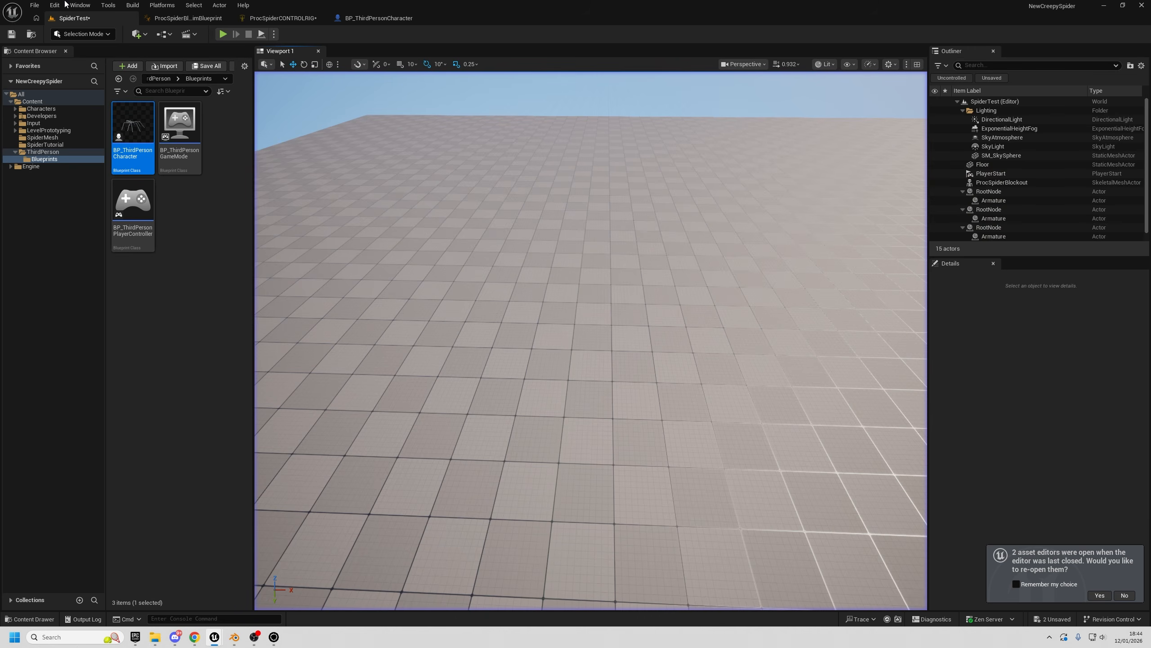
- In the control rig's TriggerLegs graph, set the Greater node's distance threshold to 300 and compile
{"action": "left_click", "coordinate": [271, 16]}
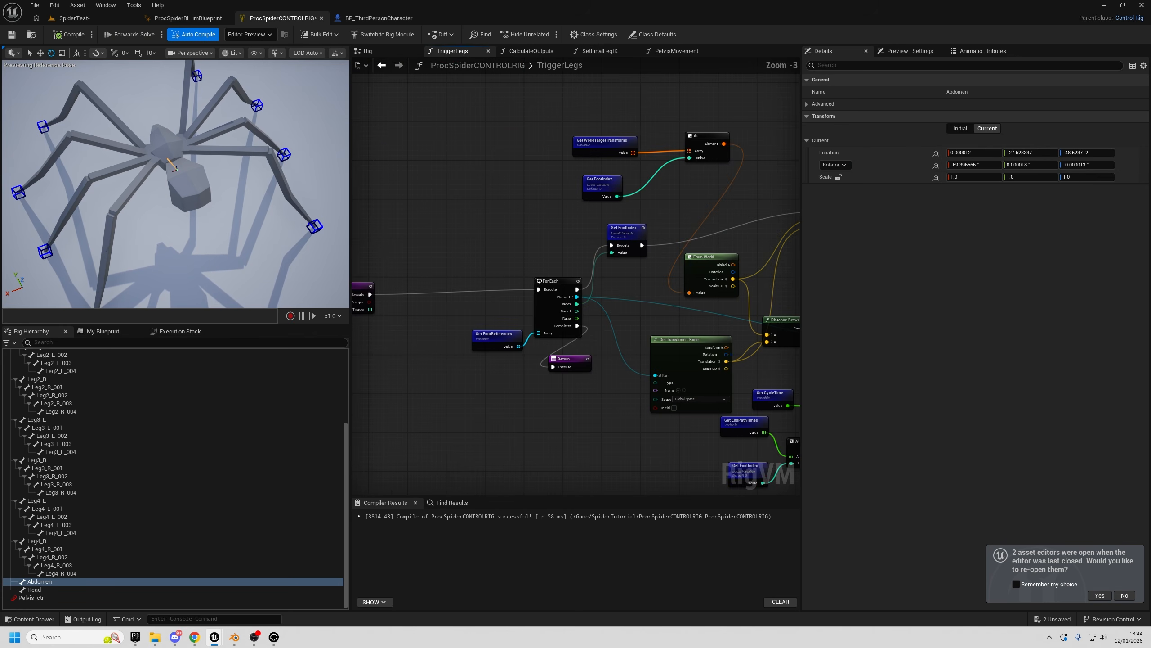
{"action": "scroll", "coordinate": [573, 341], "scroll_direction": "up", "scroll_amount": 2}
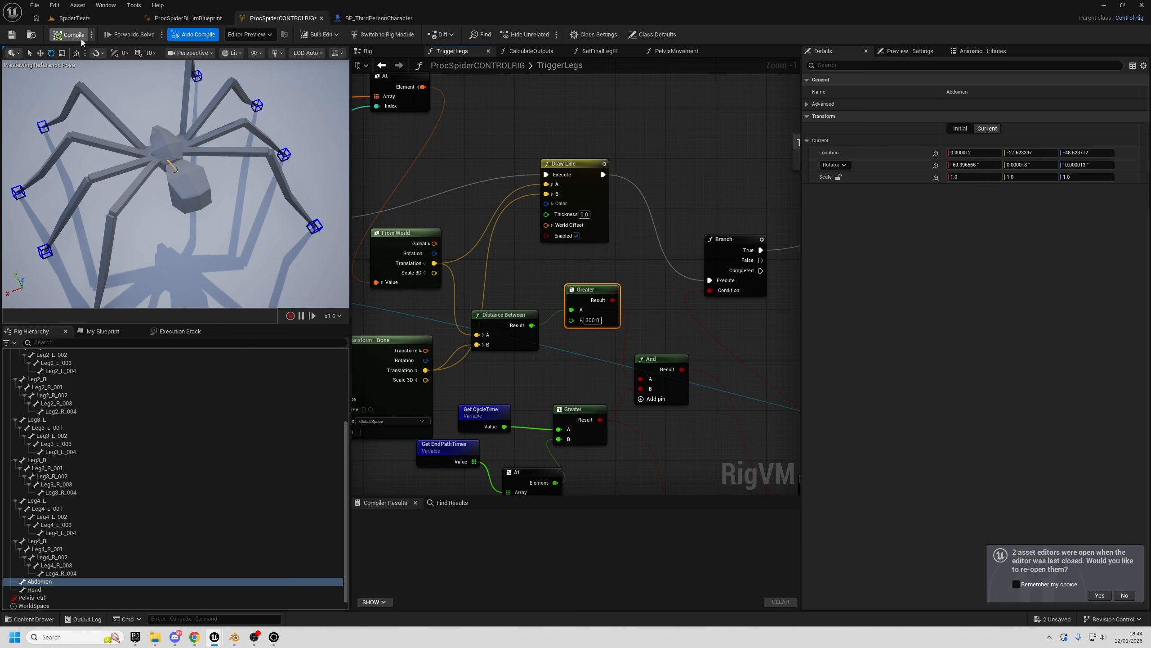
- Play-test the SpiderTest level, walking and turning the spider to check leg triggering and abdomen lag, and stop the session
{"action": "left_click", "coordinate": [72, 18]}
{"action": "key", "text": "alt+p"}
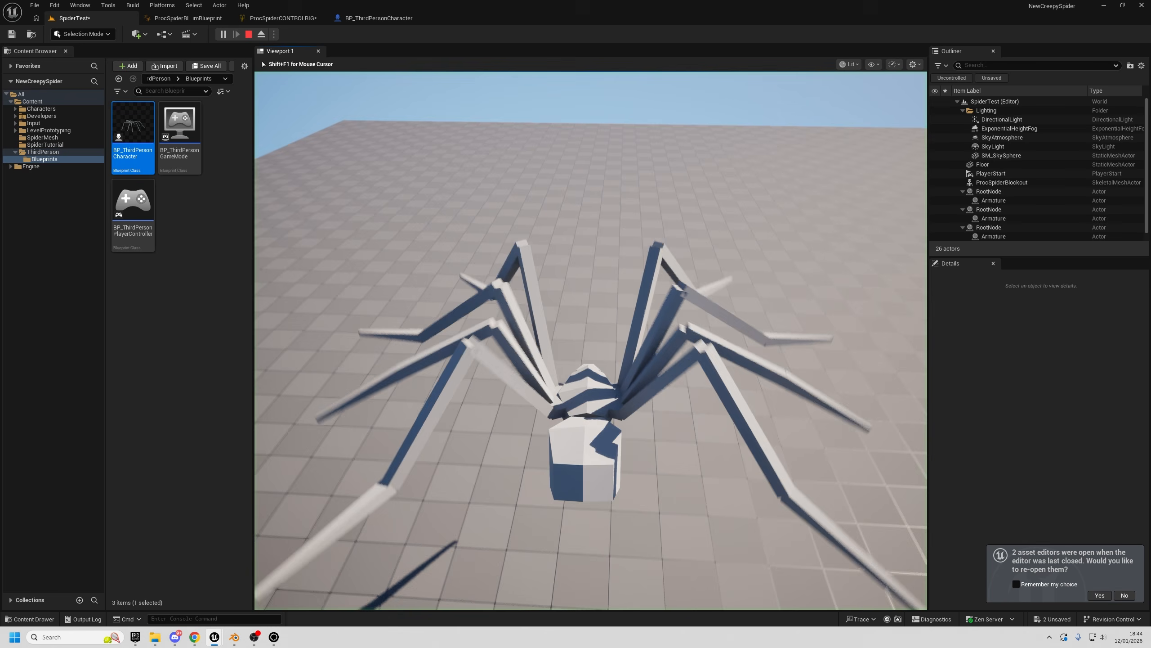
{"action": "key", "text": "w"}
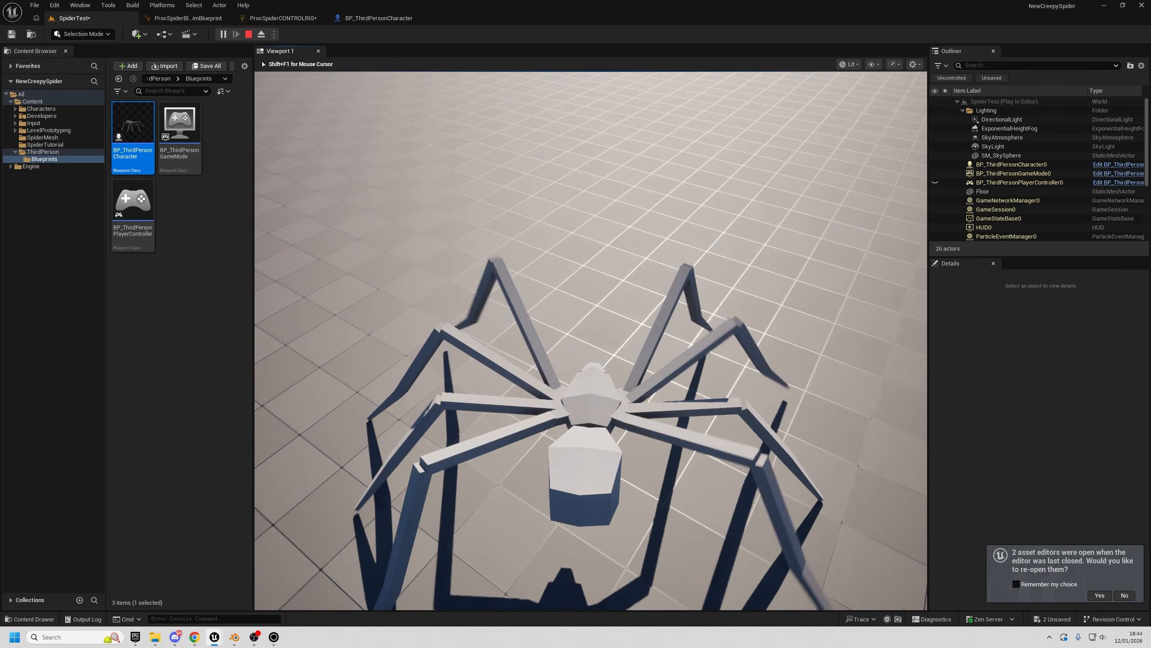
{"action": "key", "text": "w"}
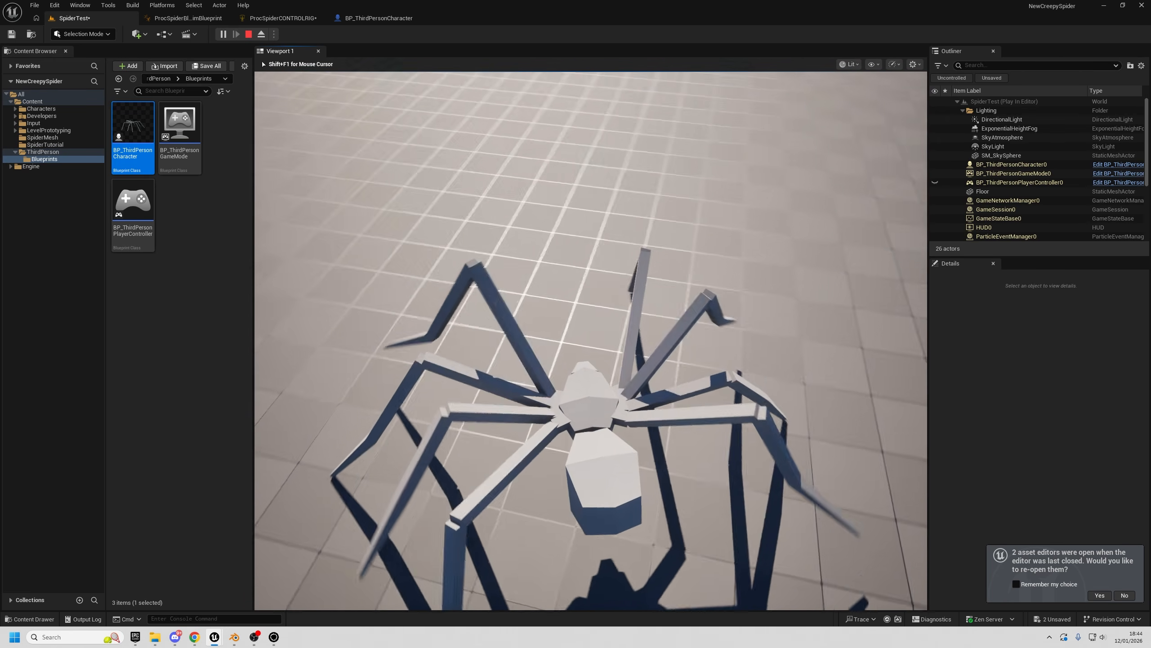
{"action": "key", "text": "w"}
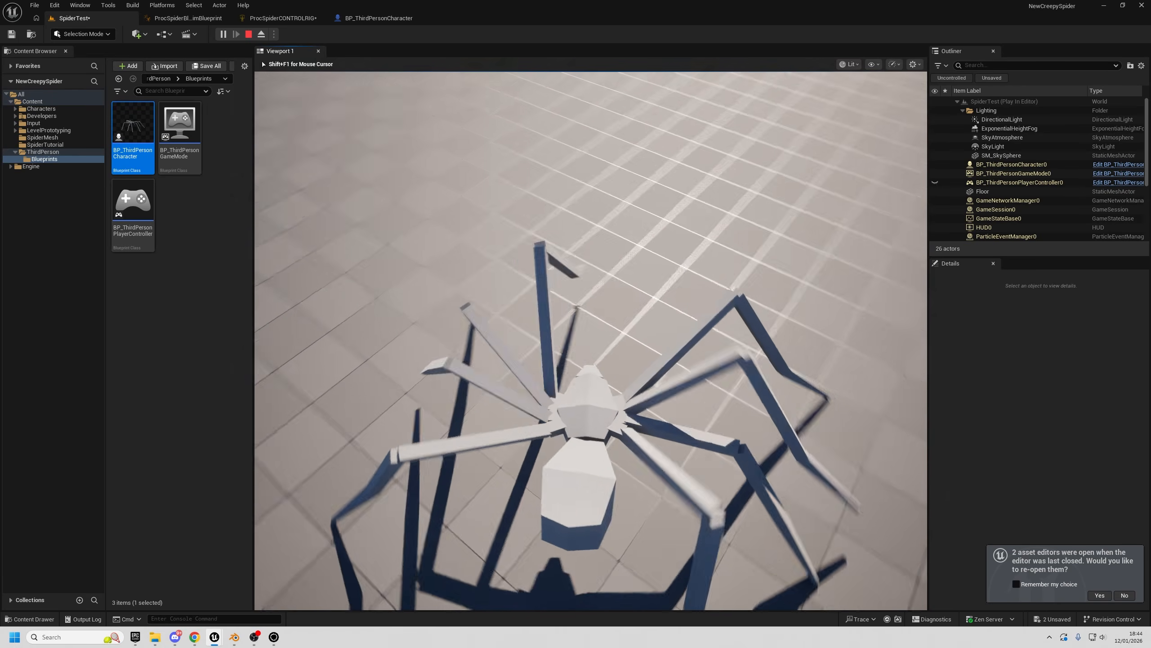
{"action": "key", "text": "w"}
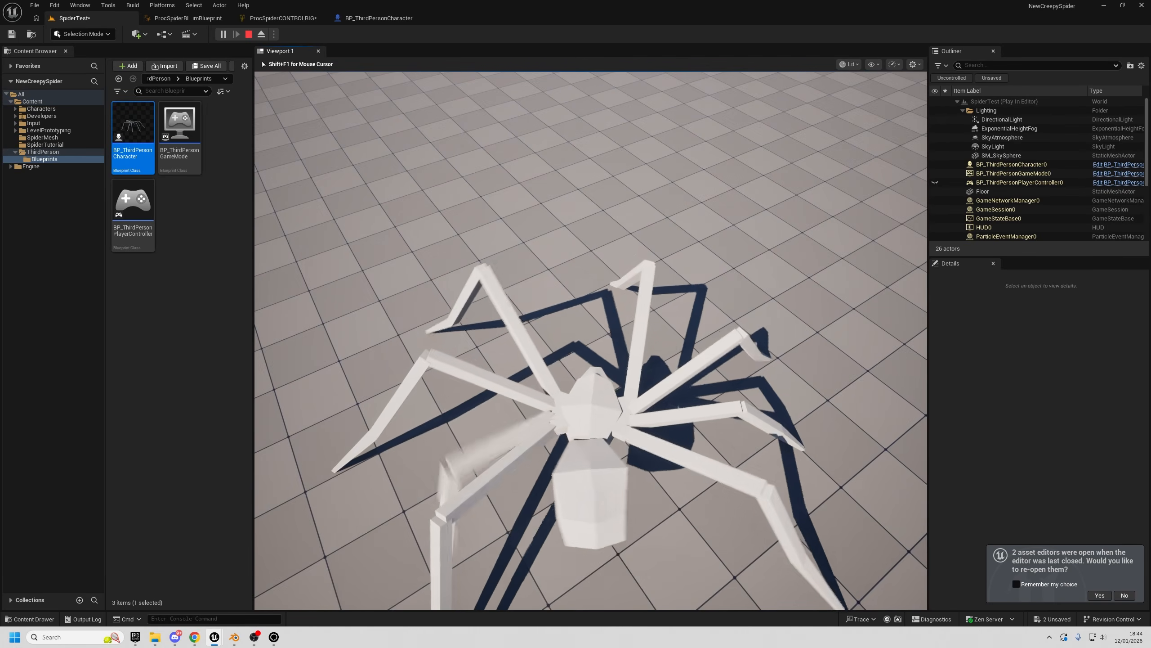
{"action": "key", "text": "w"}
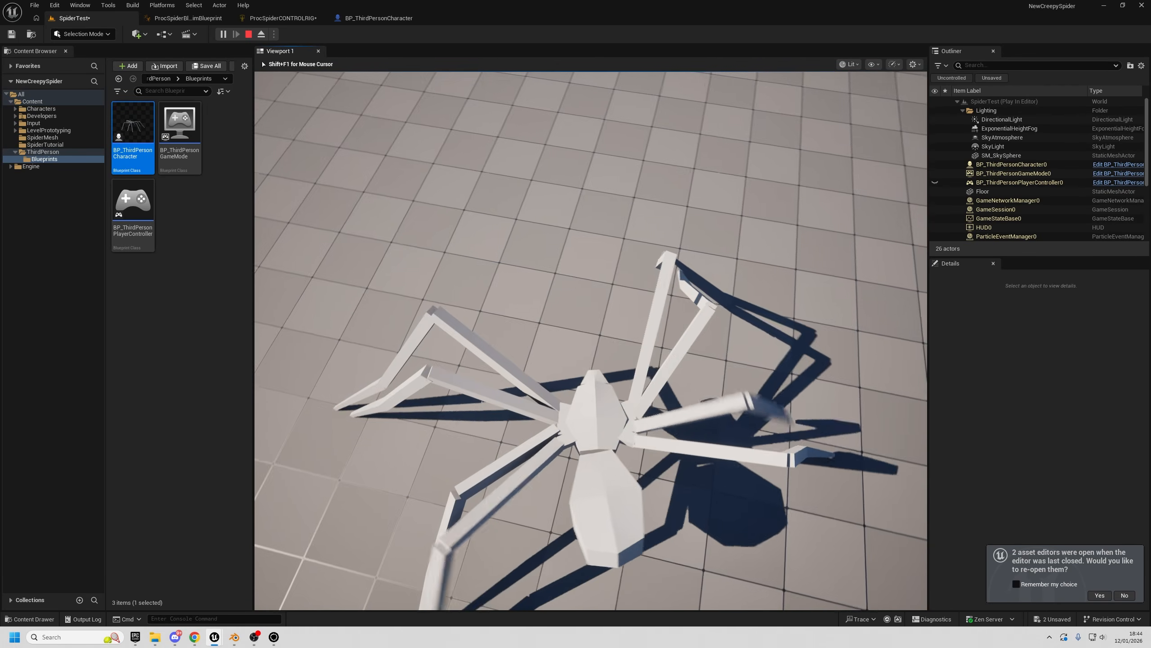
{"action": "key", "text": "w"}
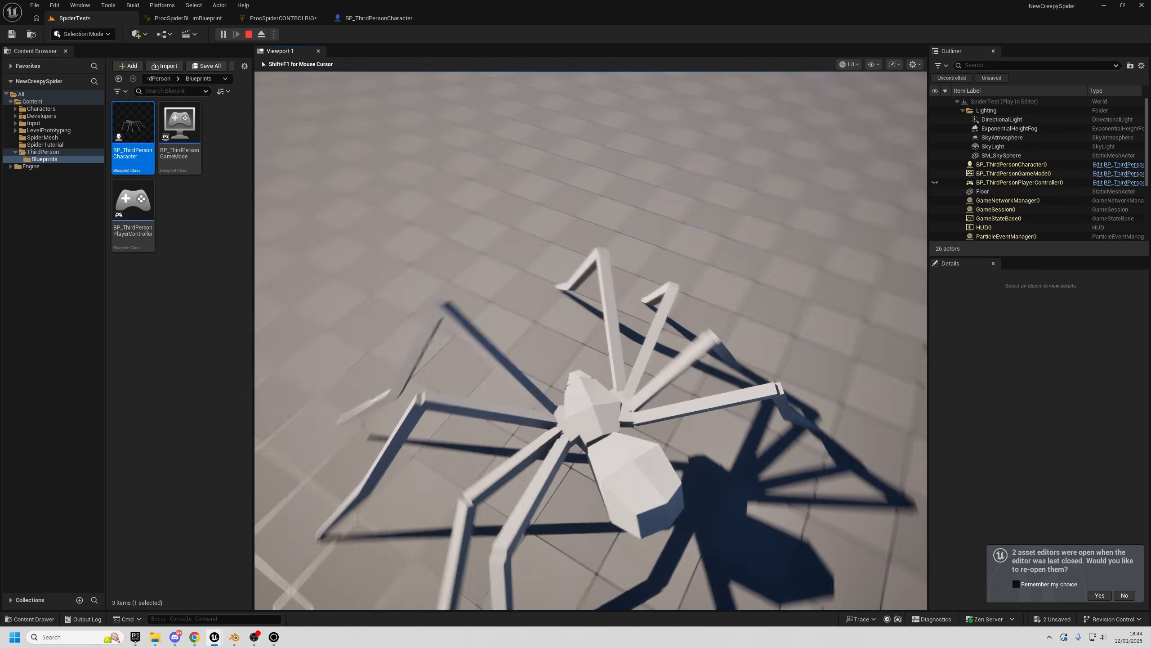
{"action": "key", "text": "w"}
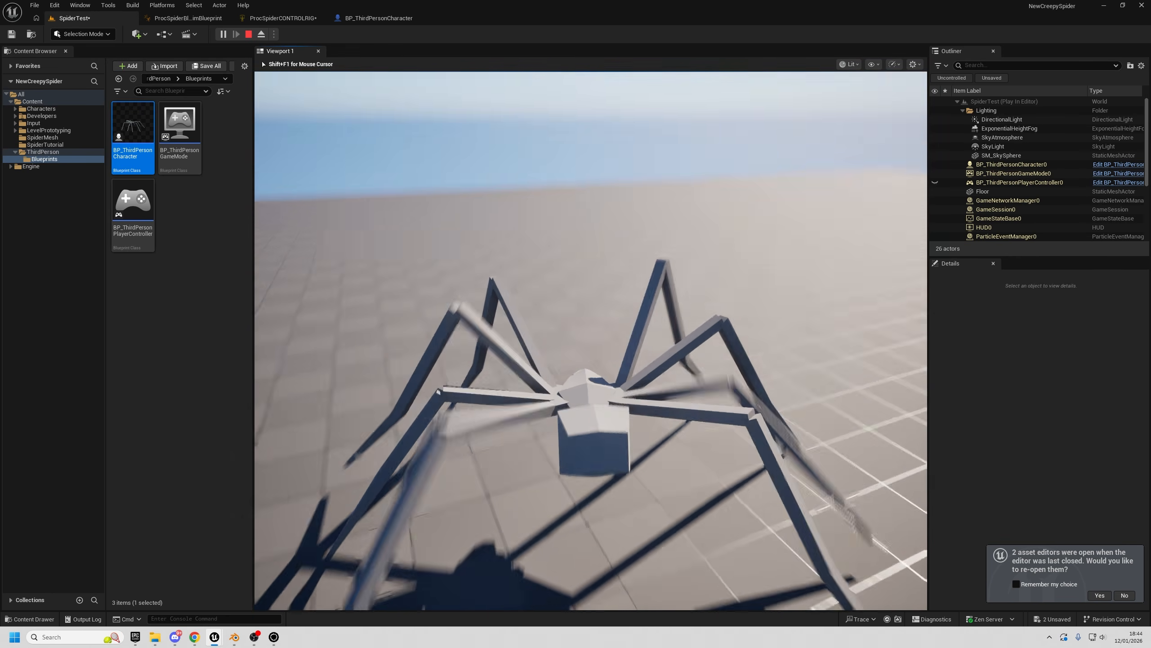
{"action": "key", "text": "w"}
{"action": "key", "text": "w"}
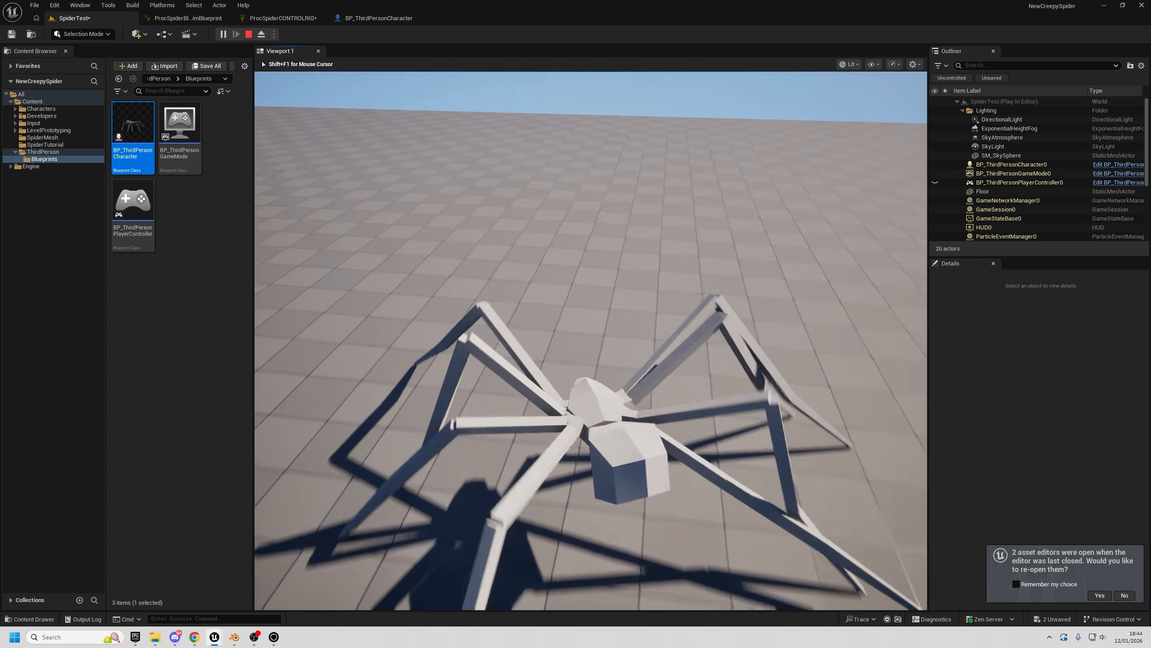
{"action": "key", "text": "w"}
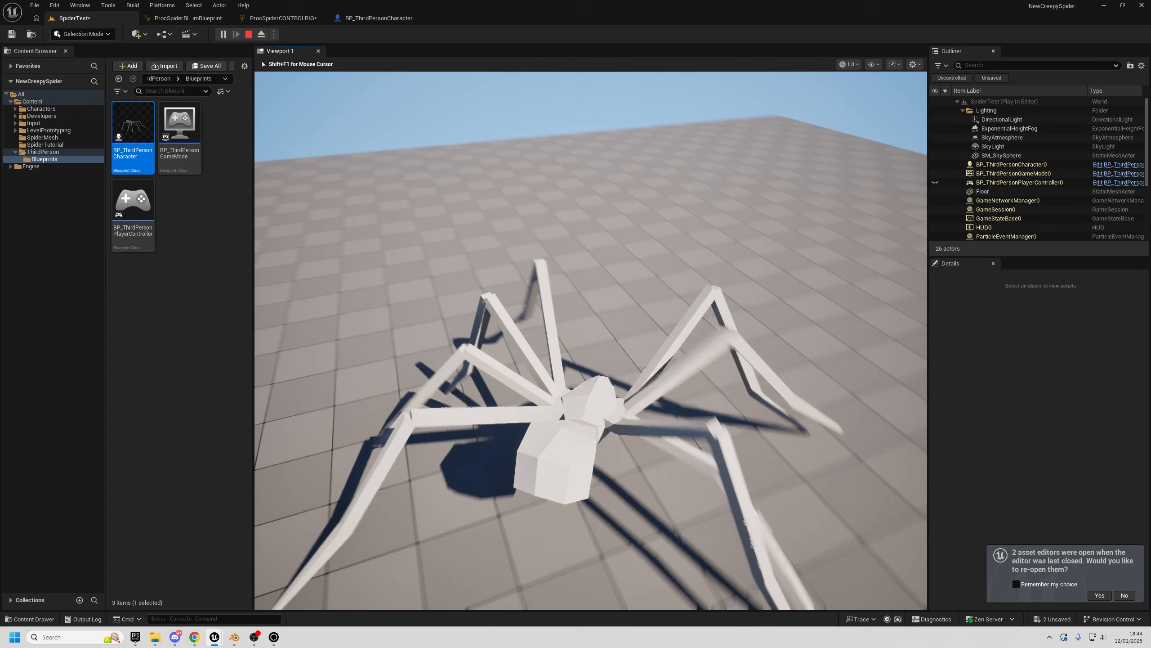
{"action": "key", "text": "shift+F1"}
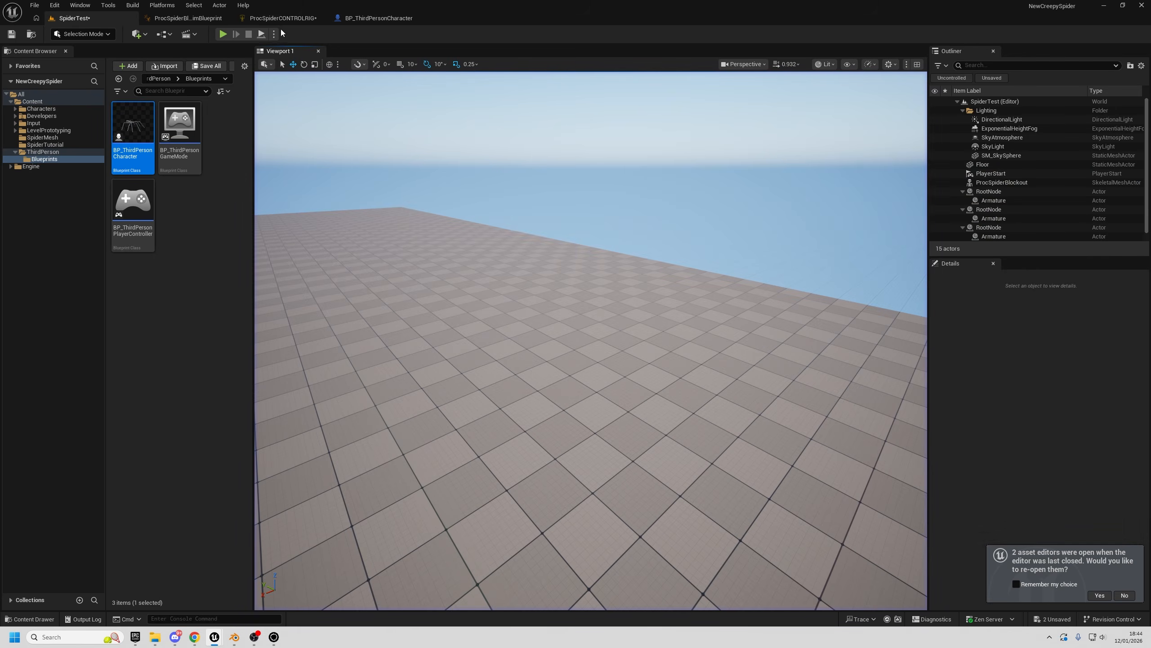
- Save the control rig and, in TriggerLegs, move the Get CycleTime node away from the Add node that feeds EndPathTimes
{"action": "left_click", "coordinate": [281, 18]}
{"action": "key", "text": "ctrl+s"}
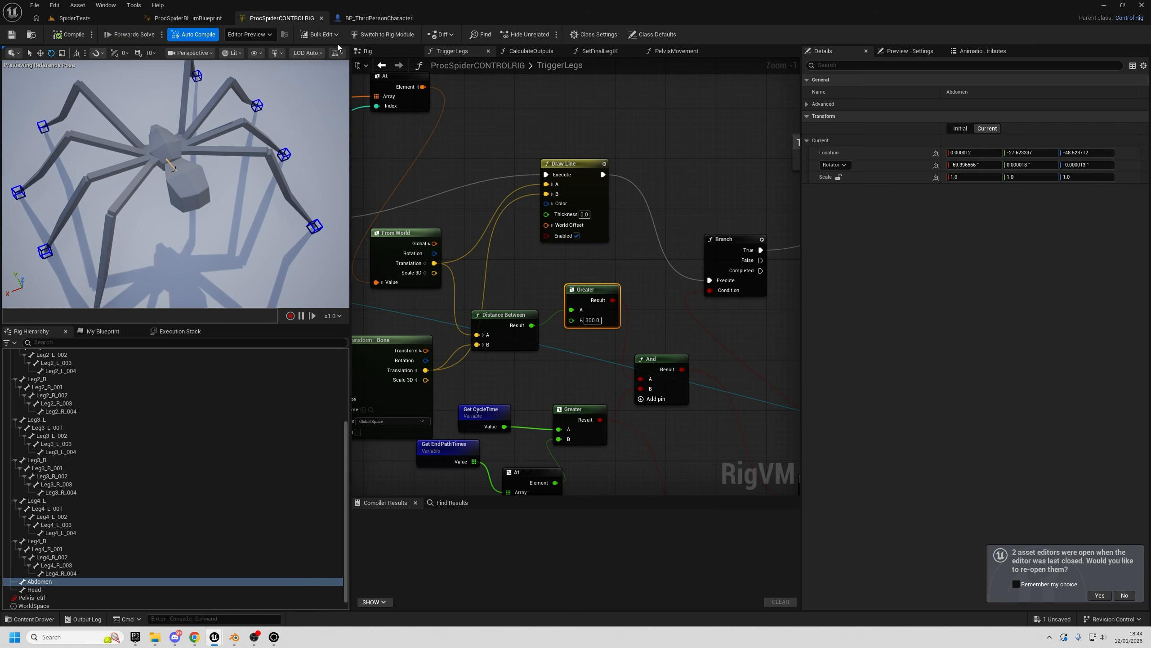
{"action": "right_click_drag", "start_coordinate": [556, 114], "coordinate": [286, 156]}
{"action": "scroll", "coordinate": [560, 133], "scroll_direction": "down", "scroll_amount": 2}
{"action": "scroll", "coordinate": [597, 343], "scroll_direction": "up", "scroll_amount": 2}
{"action": "left_click_drag", "start_coordinate": [593, 350], "coordinate": [558, 356]}
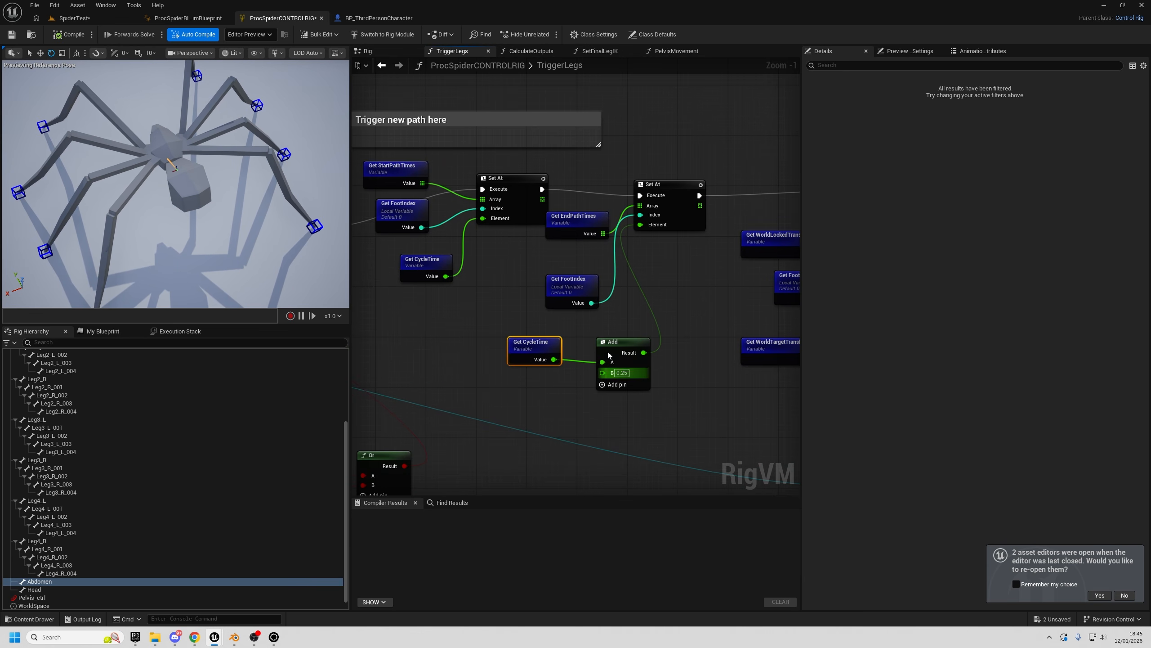
- Change the step duration added to CycleTime for EndPathTimes in TriggerLegs, and compile the control rig
{"action": "scroll", "coordinate": [587, 165], "scroll_direction": "down", "scroll_amount": 1}
{"action": "right_click_drag", "start_coordinate": [587, 165], "coordinate": [600, 172]}
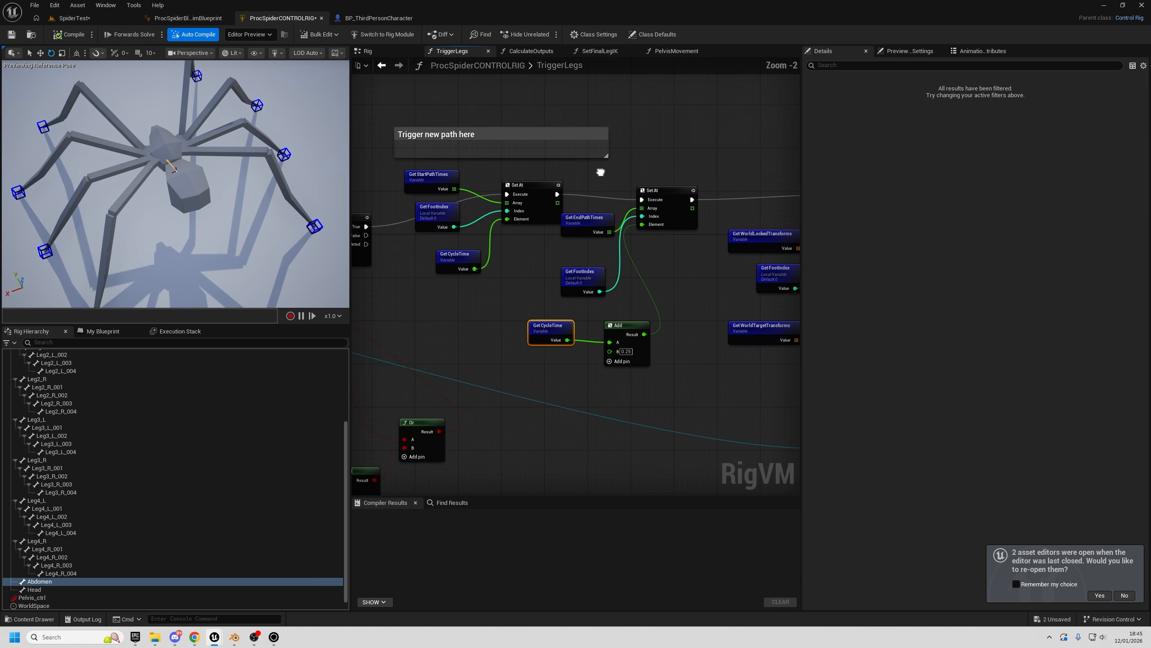
{"action": "left_click", "coordinate": [462, 133]}
{"action": "mouse_move", "coordinate": [483, 194]}
{"action": "right_mouse_down"}
{"action": "mouse_move", "coordinate": [642, 216]}
{"action": "mouse_move", "coordinate": [491, 211]}
{"action": "right_mouse_up"}
{"action": "right_click_drag", "start_coordinate": [636, 210], "coordinate": [535, 196]}
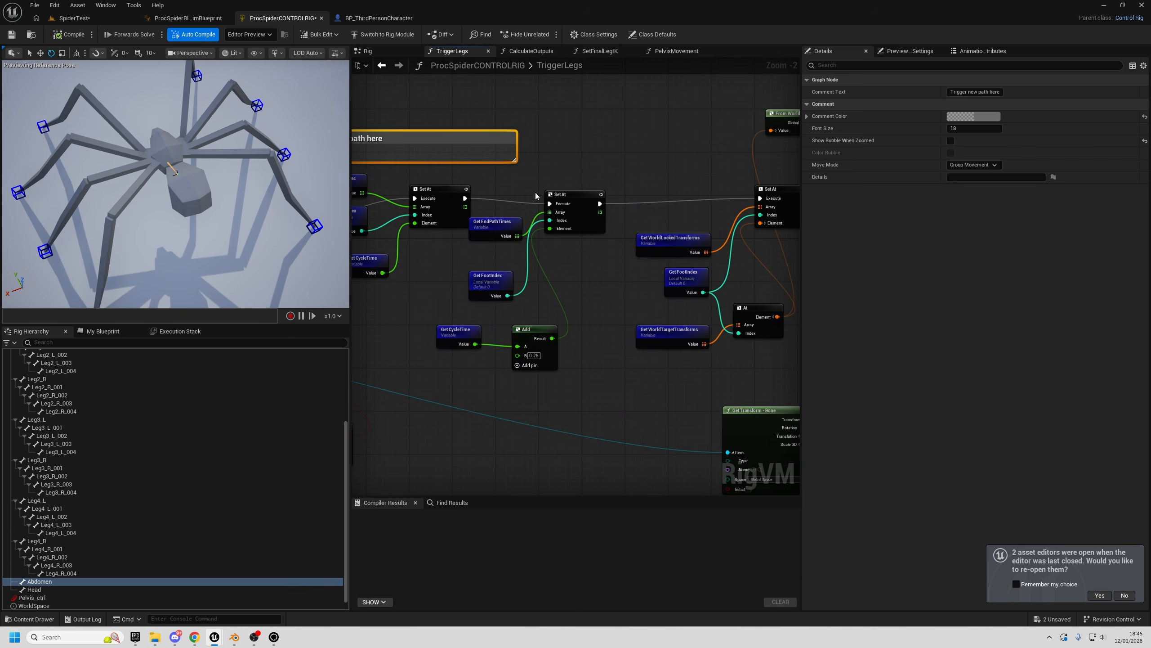
{"action": "left_click", "coordinate": [471, 336]}
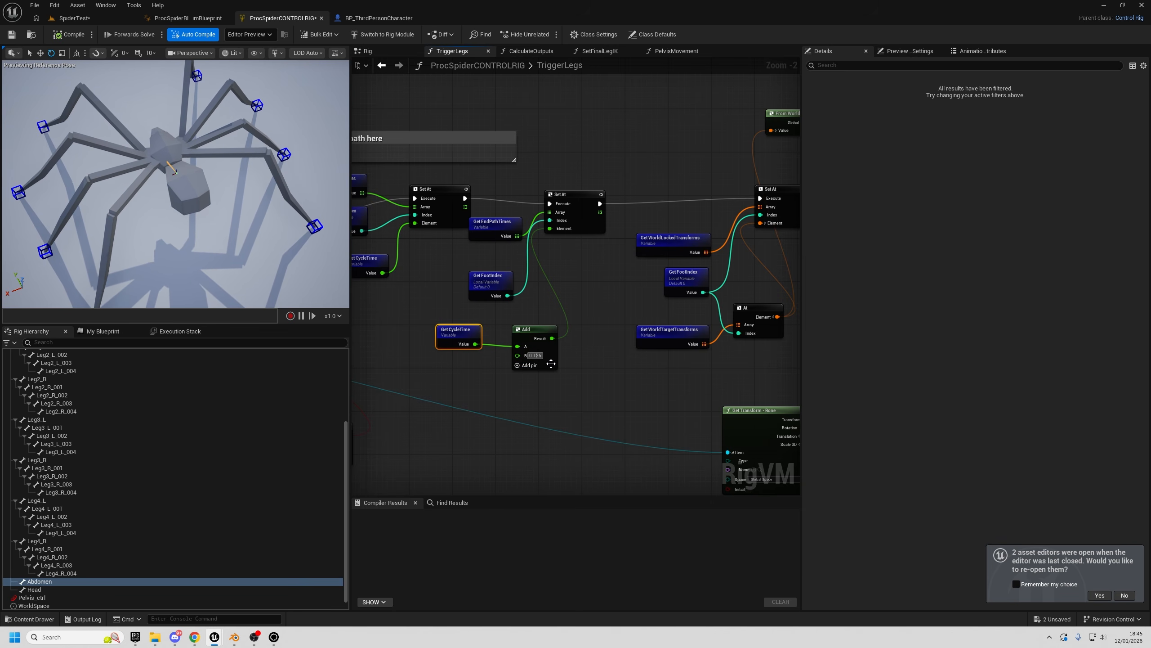
{"action": "left_click", "coordinate": [72, 35]}
- Play-test the SpiderTest level, walking the spider to judge the changed leg step duration, and stop the session
{"action": "left_click", "coordinate": [81, 18]}
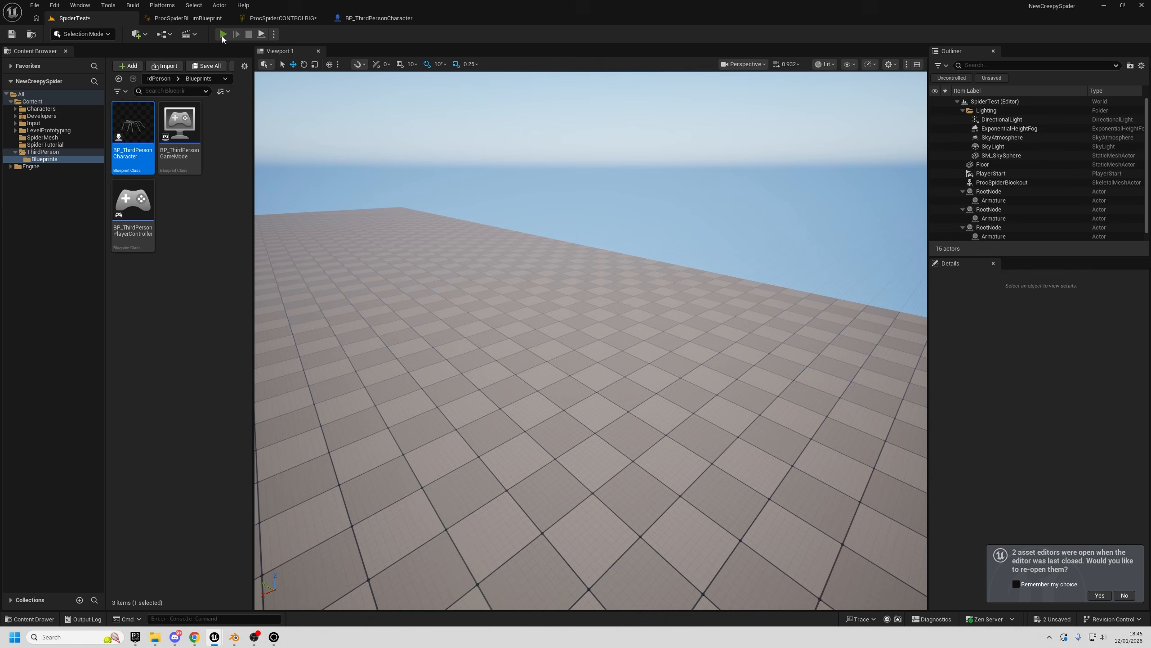
{"action": "left_click", "coordinate": [221, 36]}
{"action": "key", "text": "w"}
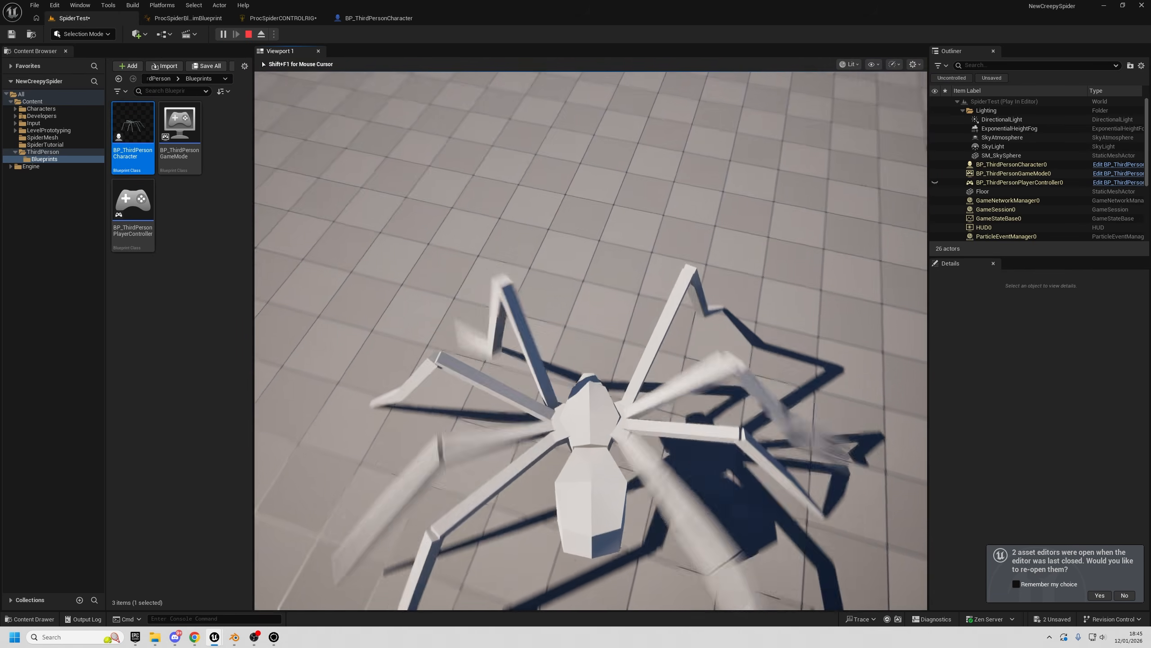
{"action": "key", "text": "w"}
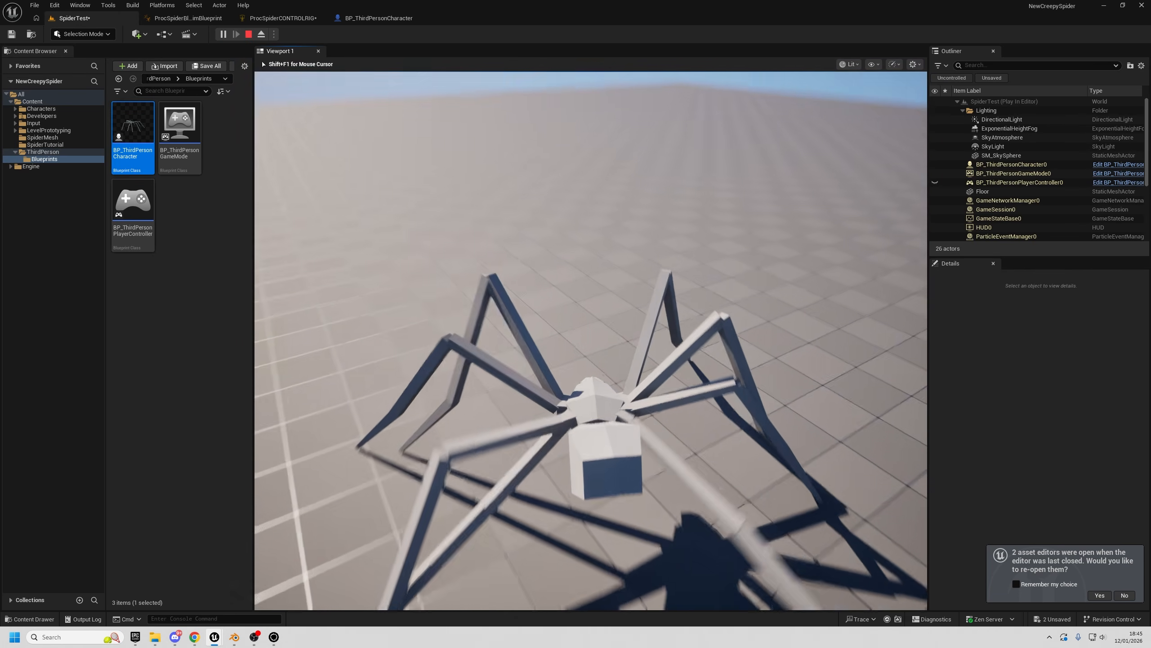
{"action": "key", "text": "w"}
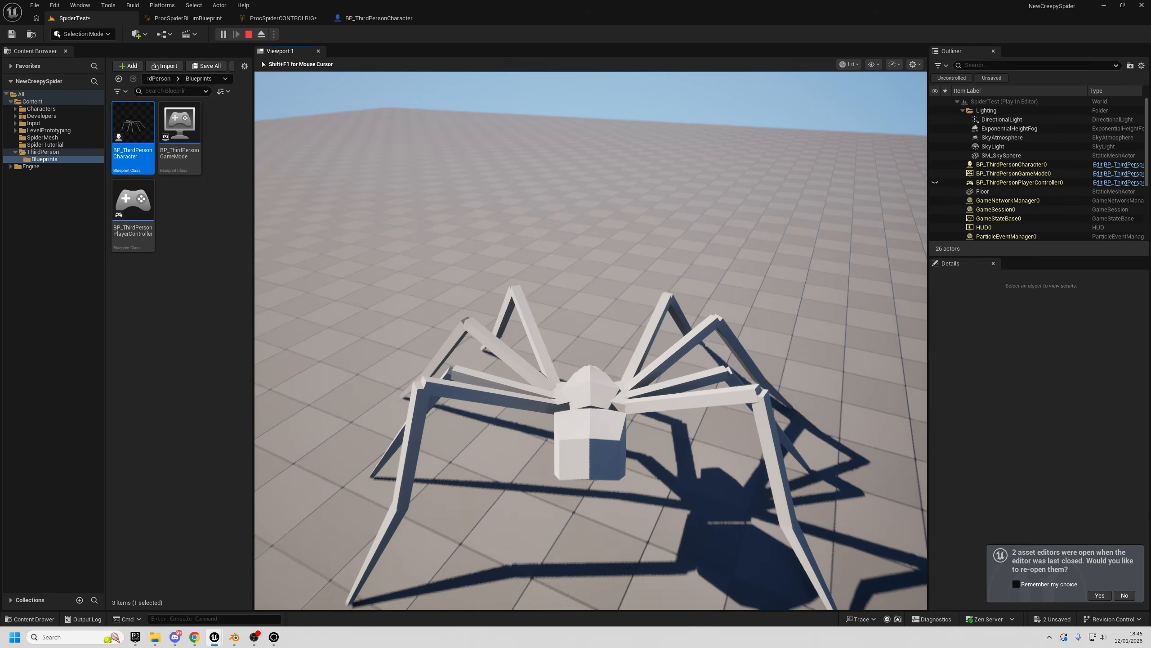
{"action": "key", "text": "Escape"}
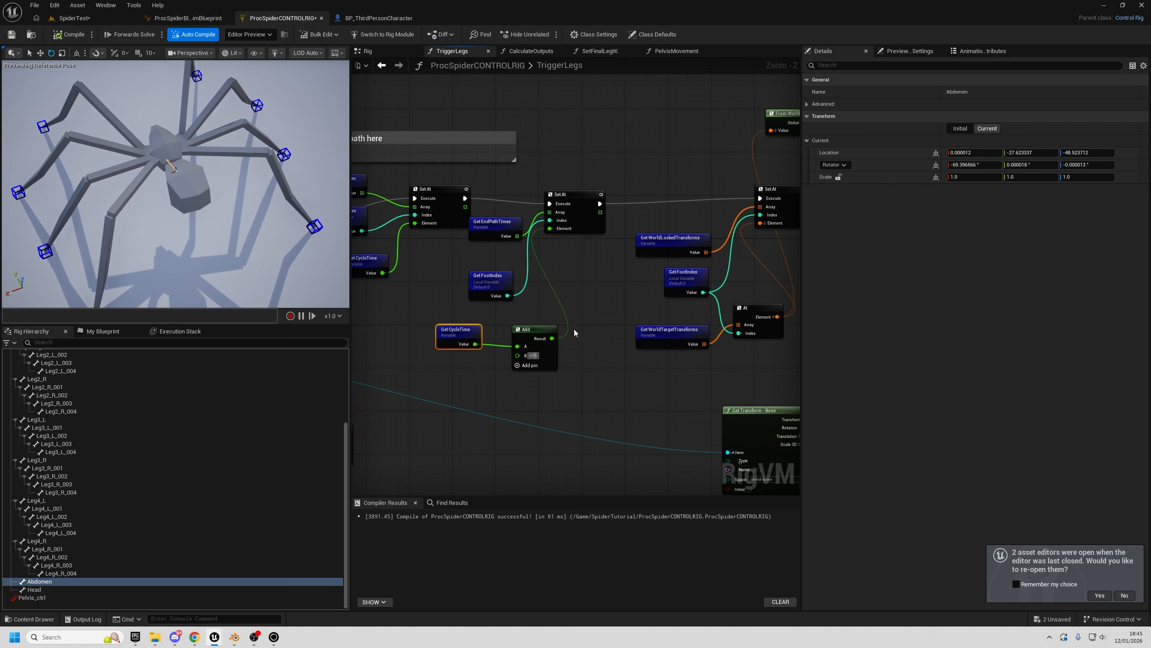
- Enter another step duration on the Add node feeding EndPathTimes, compile, and briefly play-test the spider's walk
{"action": "type", "text": "4"}
{"action": "key", "text": "Return"}
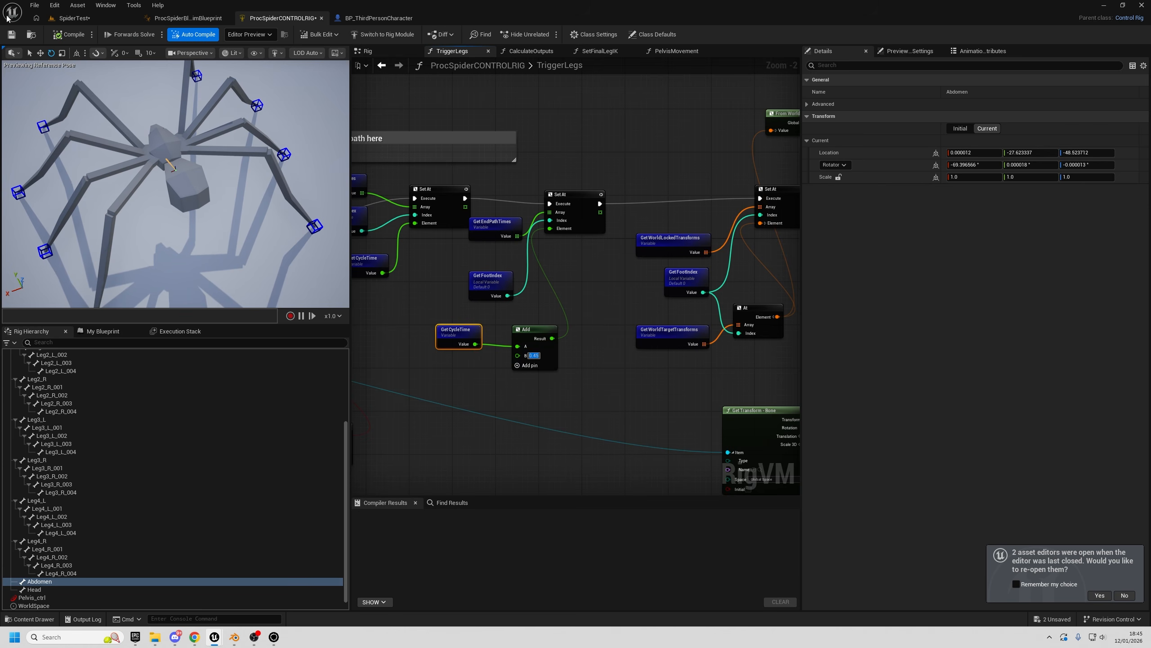
{"action": "left_click", "coordinate": [74, 18]}
{"action": "left_click", "coordinate": [223, 34]}
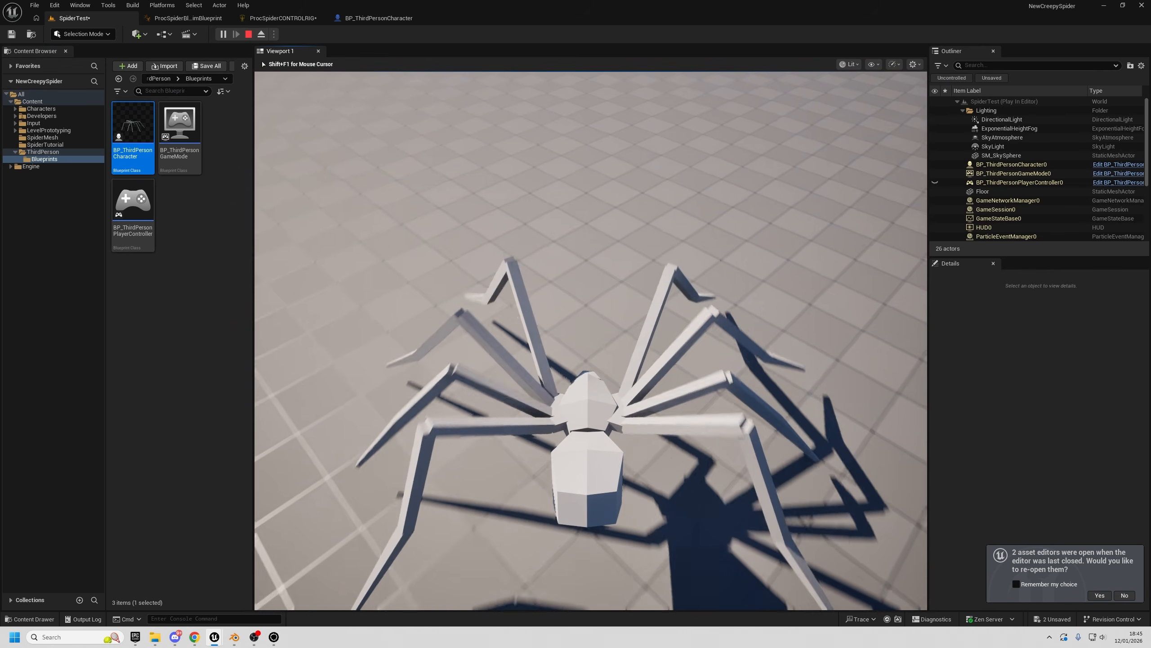
{"action": "key", "text": "w"}
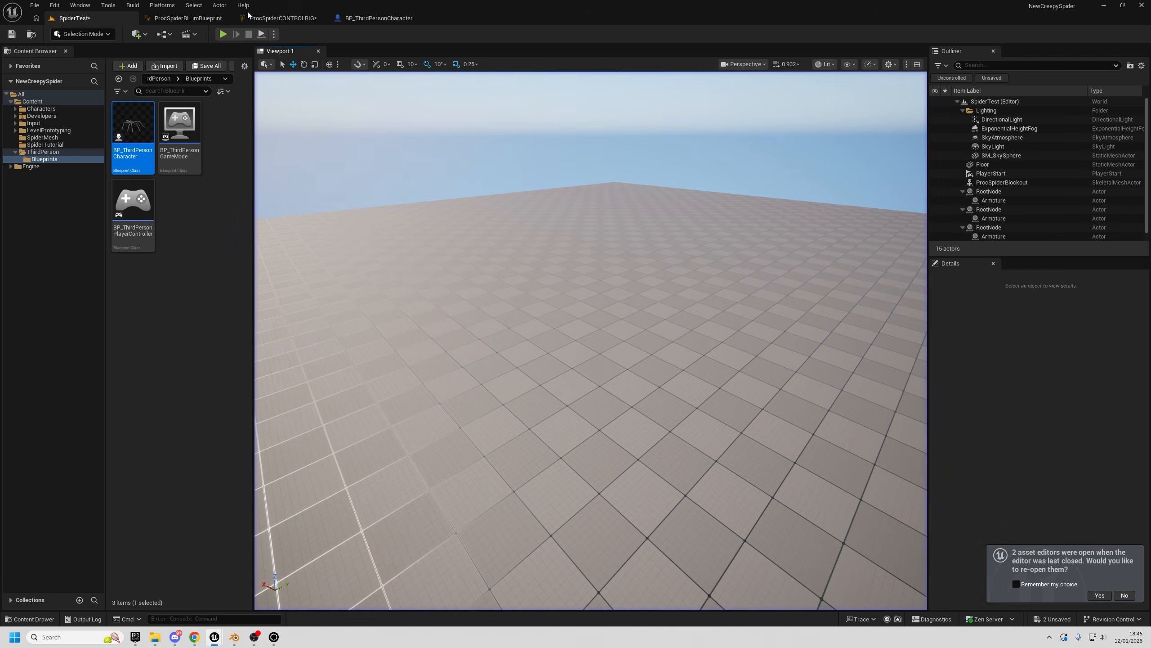
- Change the step duration on the Add node feeding EndPathTimes, then play-test the spider's walk and stop the session
{"action": "left_click", "coordinate": [281, 18]}
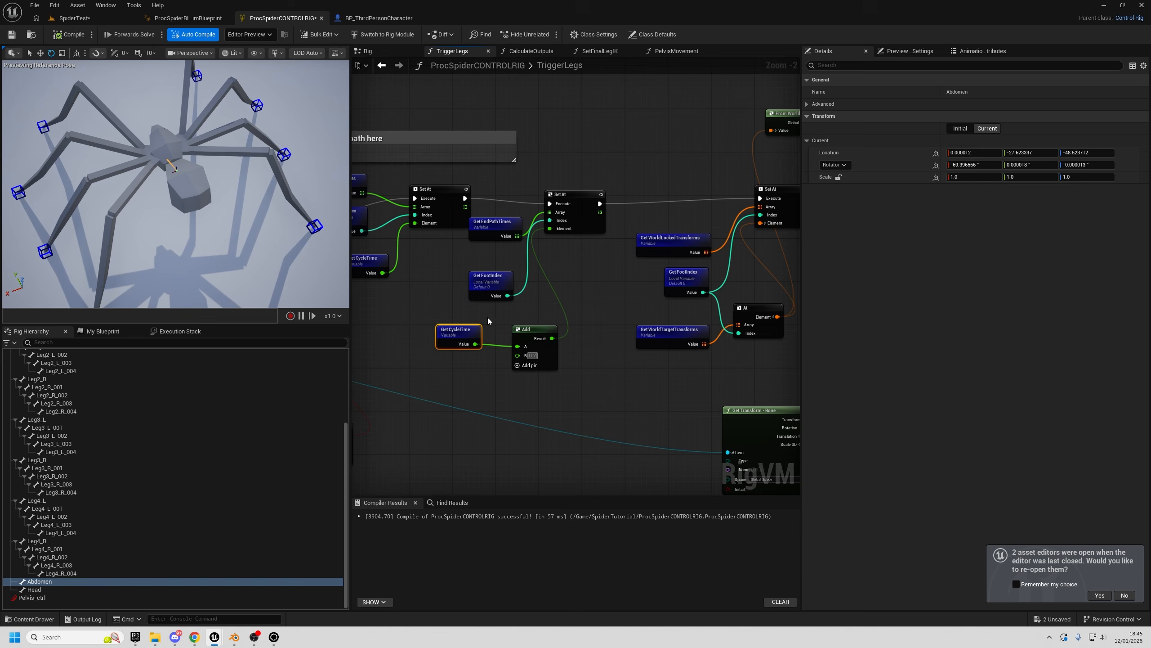
{"action": "left_click", "coordinate": [74, 18]}
{"action": "left_click", "coordinate": [223, 34]}
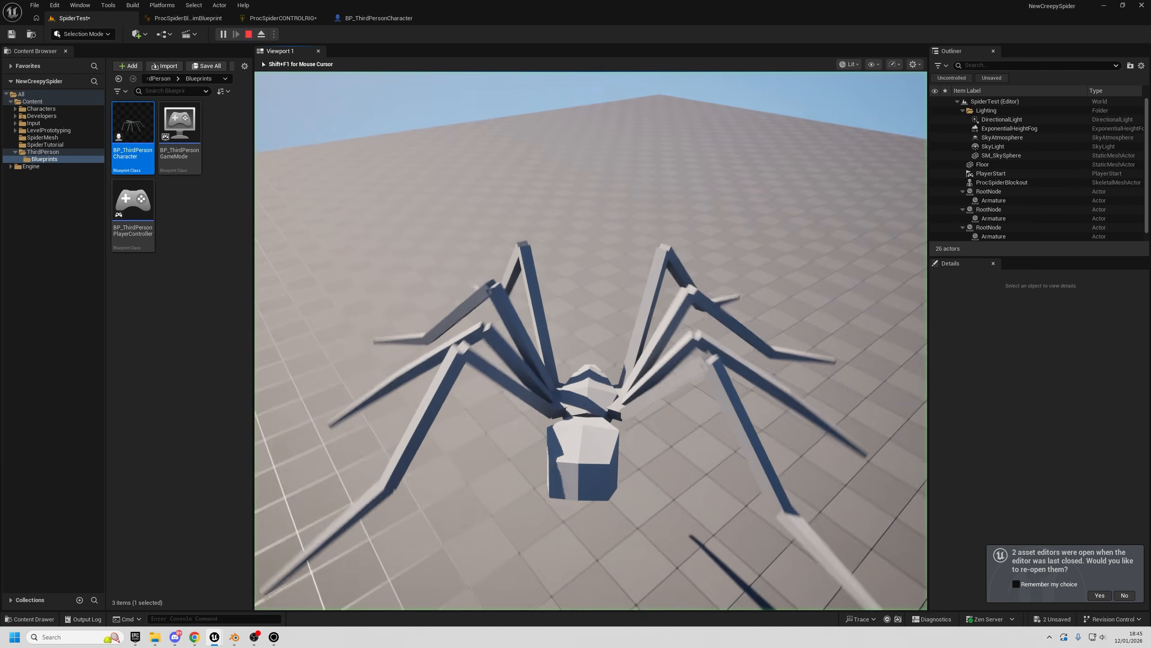
{"action": "key", "text": "w"}
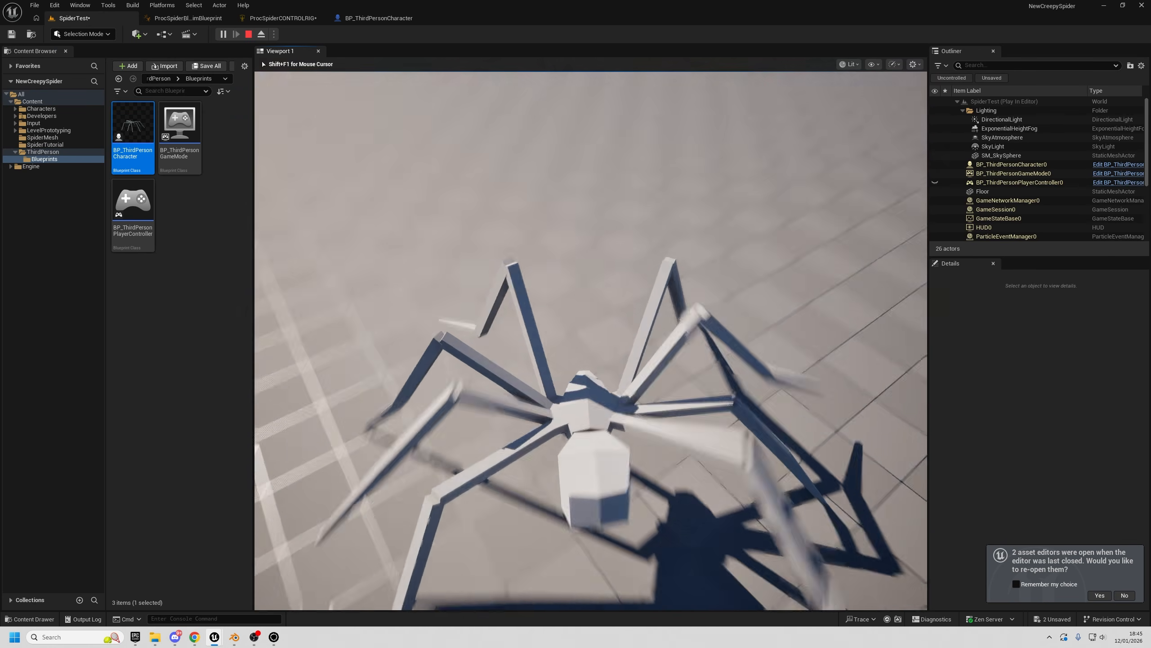
{"action": "key", "text": "w"}
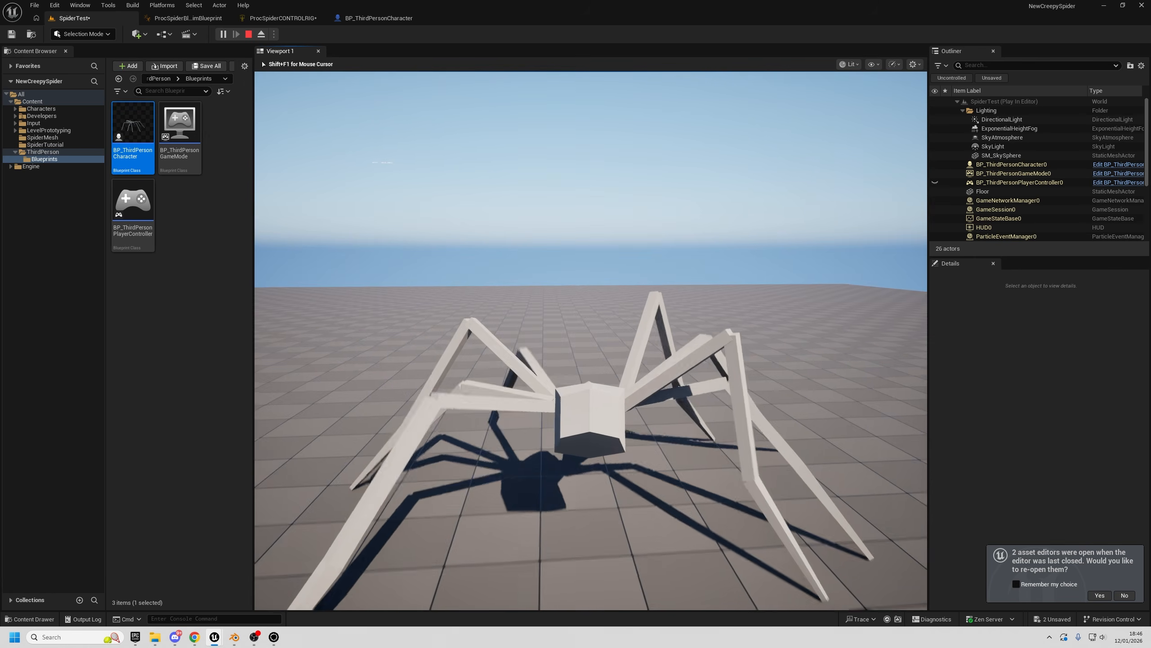
{"action": "key", "text": "Escape"}
- Revise the step duration added to CycleTime for EndPathTimes and walk the spider in a play-test of the SpiderTest level
{"action": "left_click", "coordinate": [289, 17]}
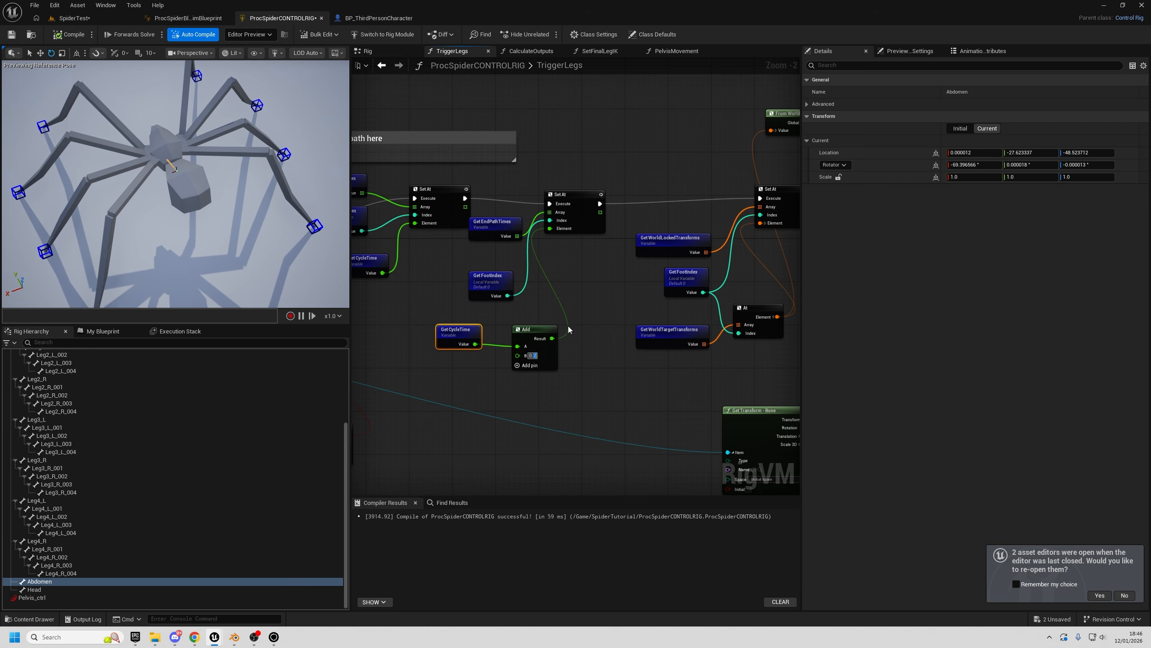
{"action": "left_click_drag", "start_coordinate": [570, 328], "coordinate": [551, 338]}
{"action": "left_click", "coordinate": [70, 18]}
{"action": "key", "text": "w"}
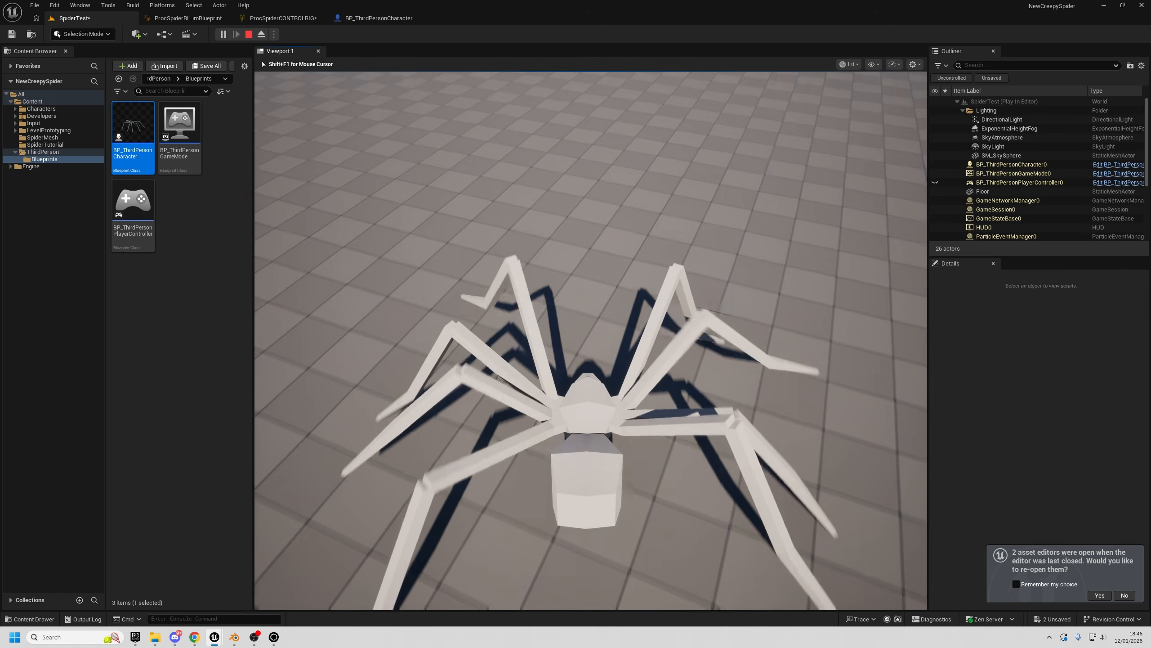
{"action": "key", "text": "w"}
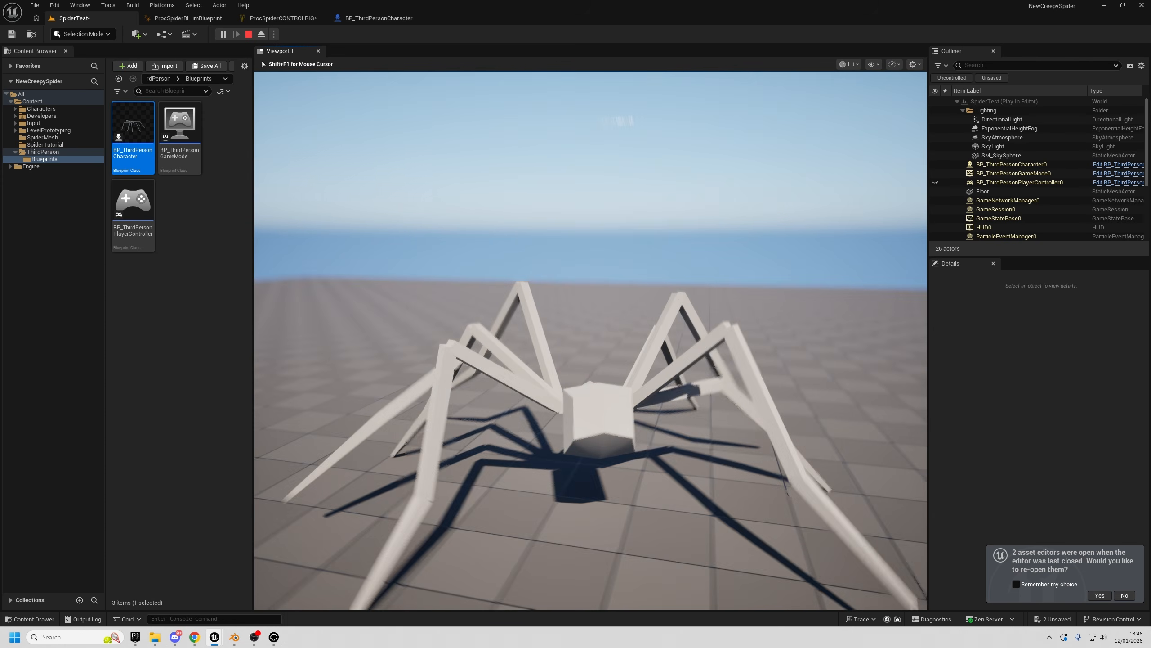
{"action": "key", "text": "w"}
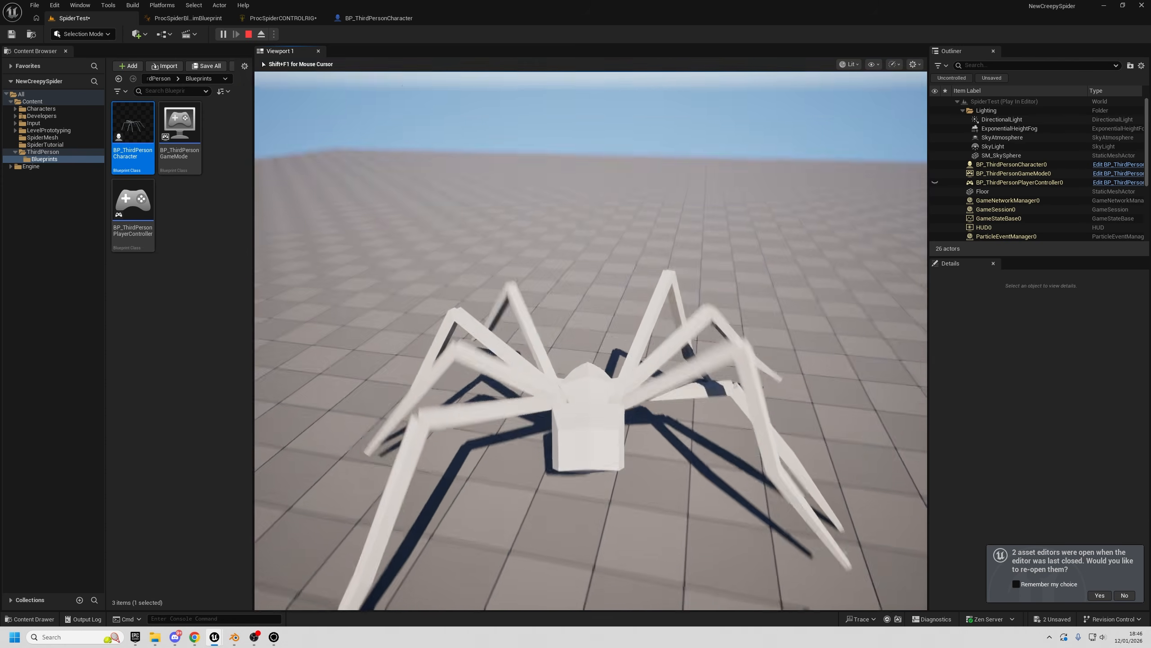
{"action": "key", "text": "Escape"}
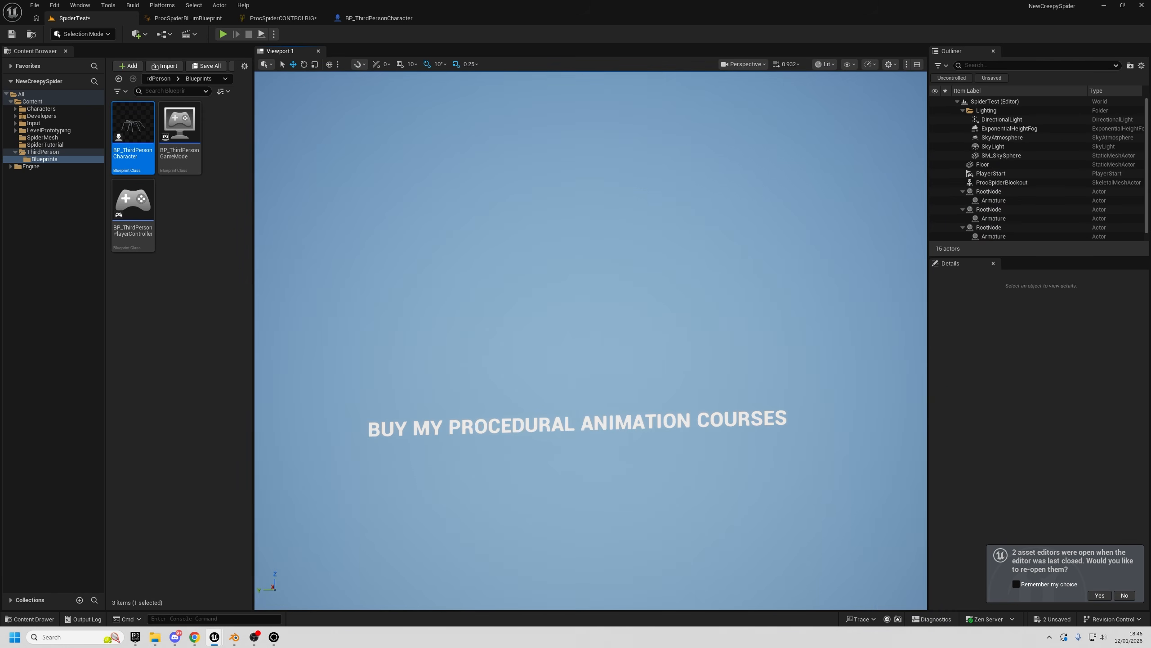
- Run the SpiderTest level again, walk the spider around to judge its leg and body motion, and stop the session
{"action": "right_click_drag", "start_coordinate": [590, 340], "coordinate": [602, 308]}
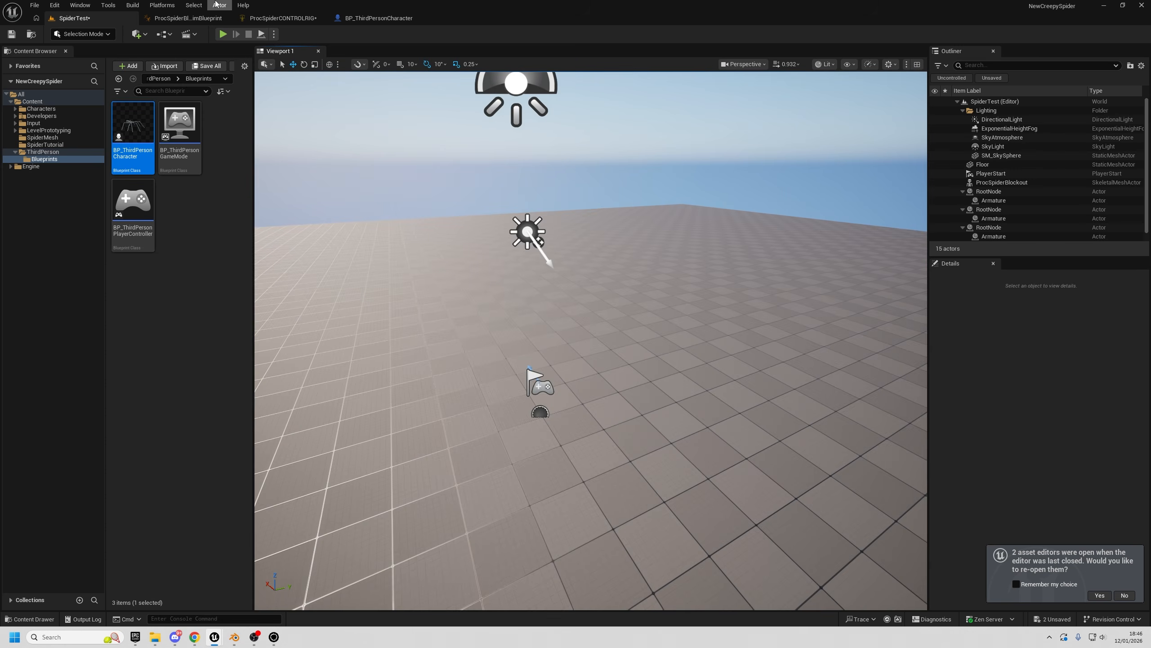
{"action": "left_click", "coordinate": [222, 35]}
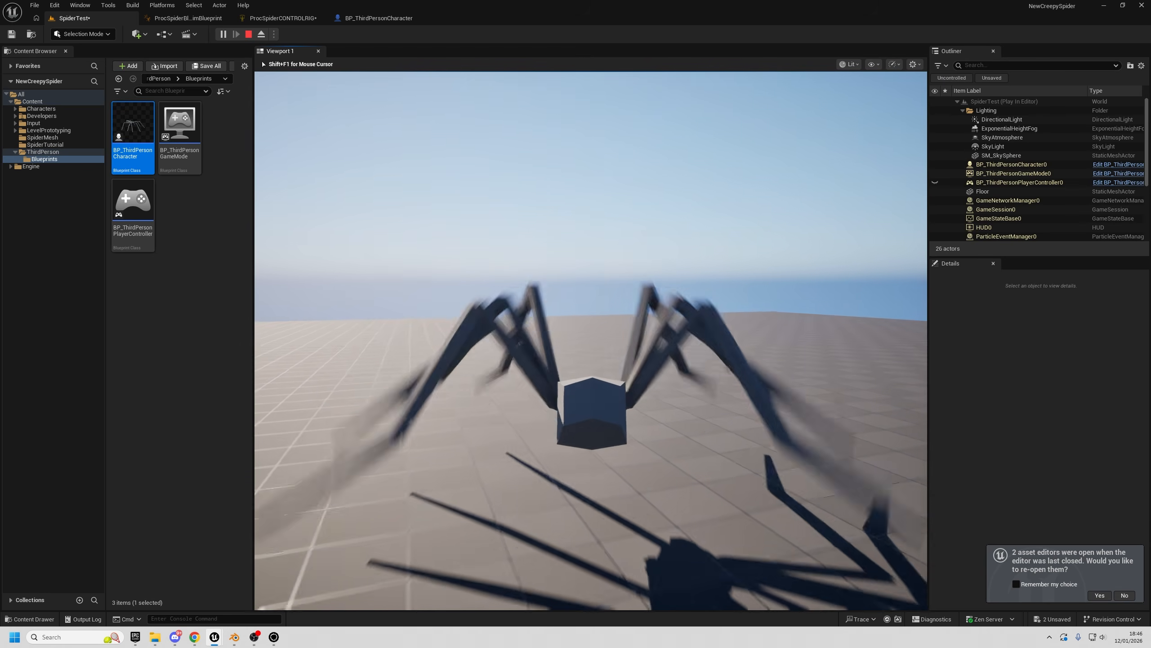
{"action": "key", "text": "w"}
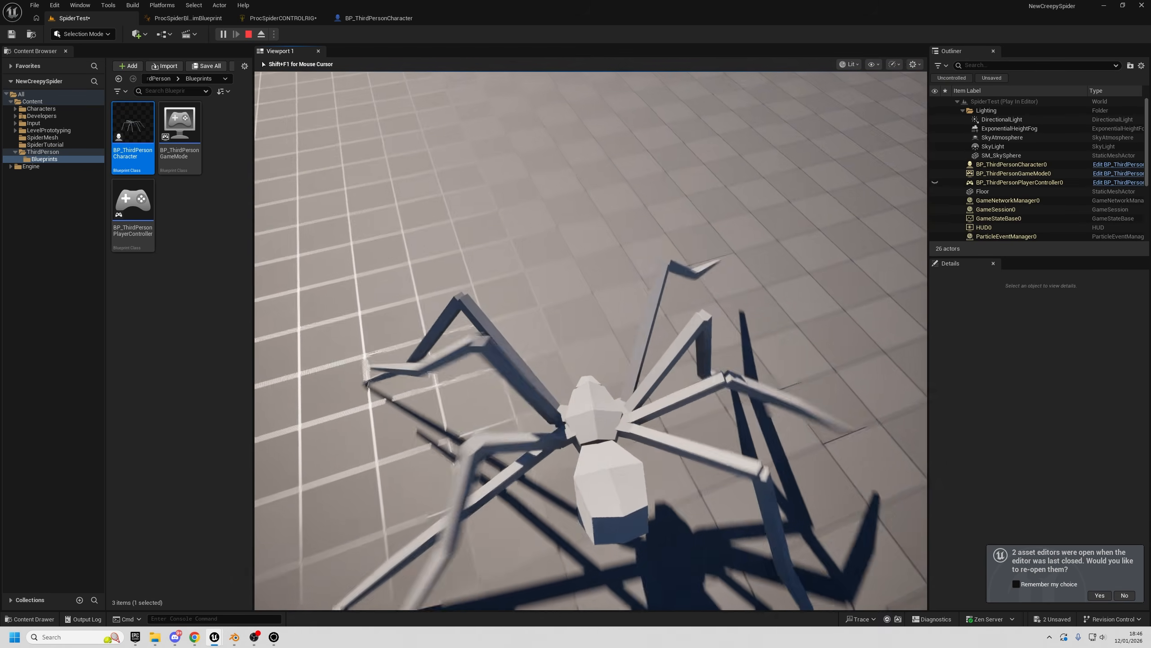
{"action": "key", "text": "w"}
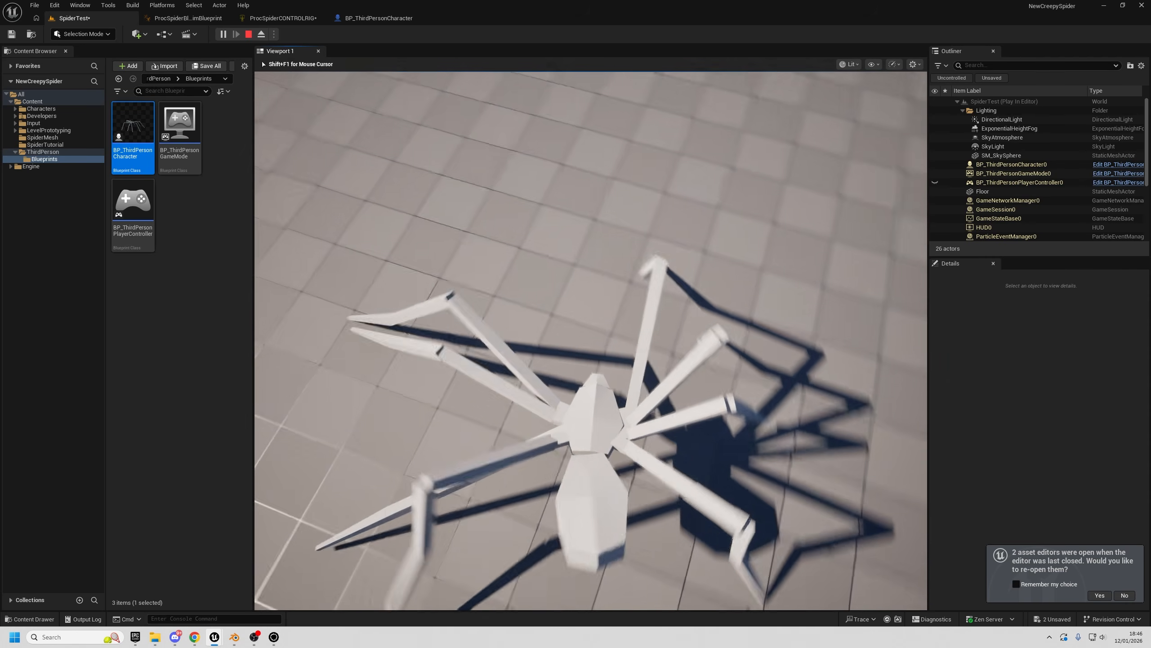
{"action": "key", "text": "w"}
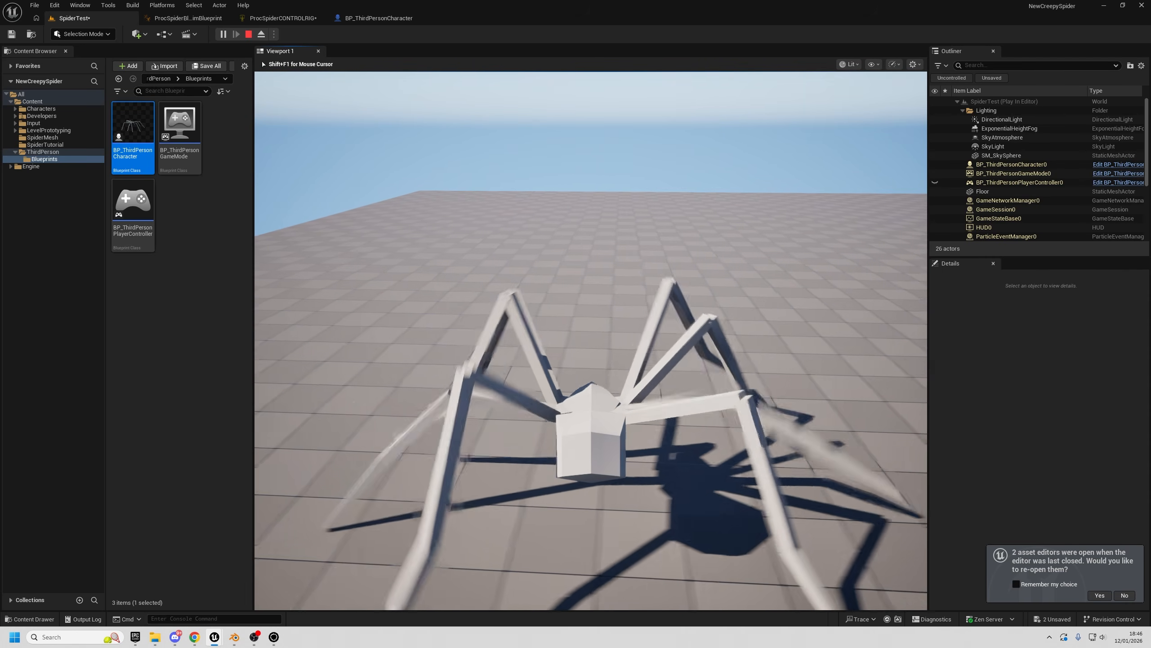
{"action": "key", "text": "Escape"}
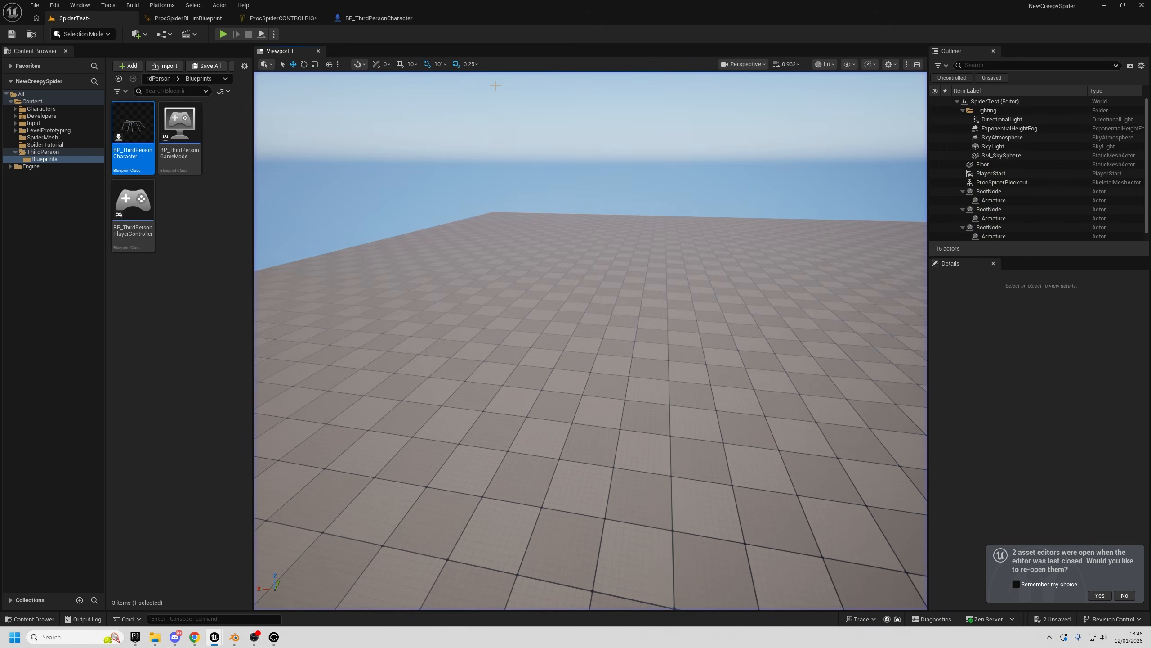
- Save the control rig and, in PelvisMovement, move the Add node that combines the bone translation with the velocity spring lower
{"action": "left_click", "coordinate": [282, 18]}
{"action": "left_click", "coordinate": [54, 35]}
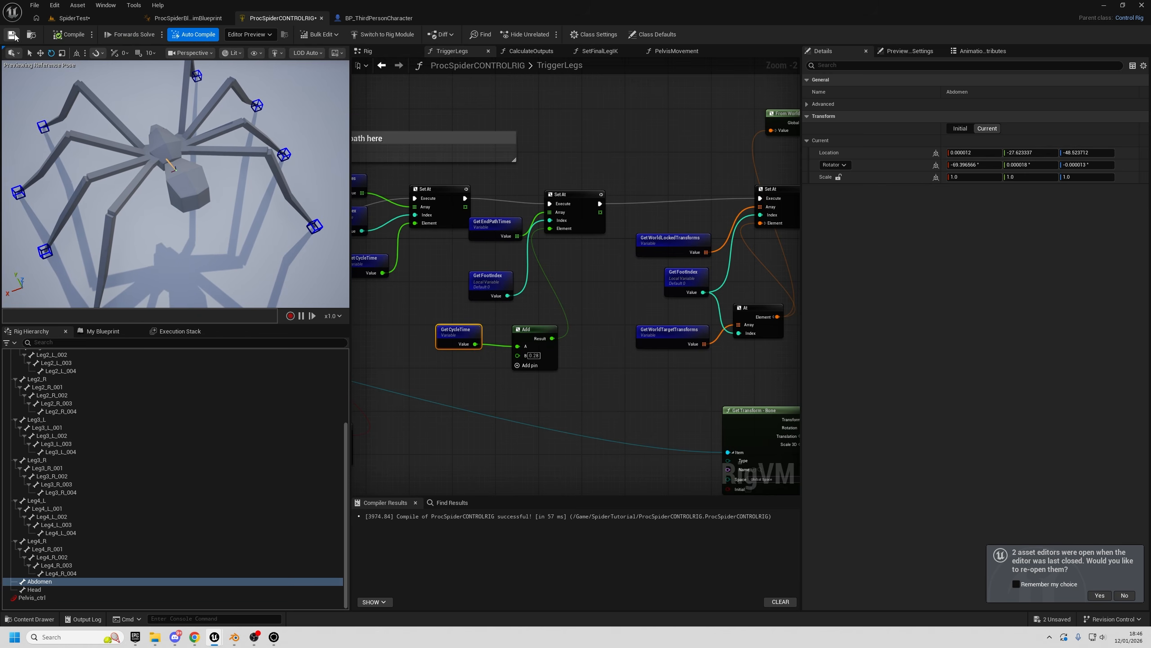
{"action": "scroll", "coordinate": [575, 182], "scroll_direction": "down", "scroll_amount": 1}
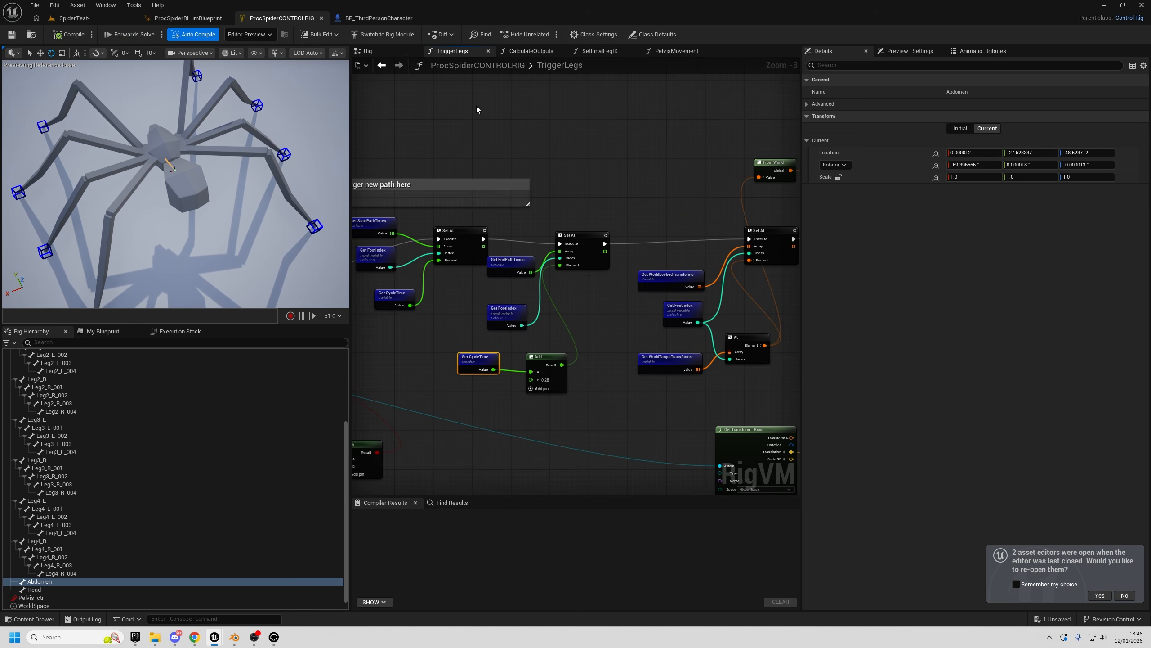
{"action": "left_click", "coordinate": [676, 51]}
{"action": "scroll", "coordinate": [605, 144], "scroll_direction": "down", "scroll_amount": 3}
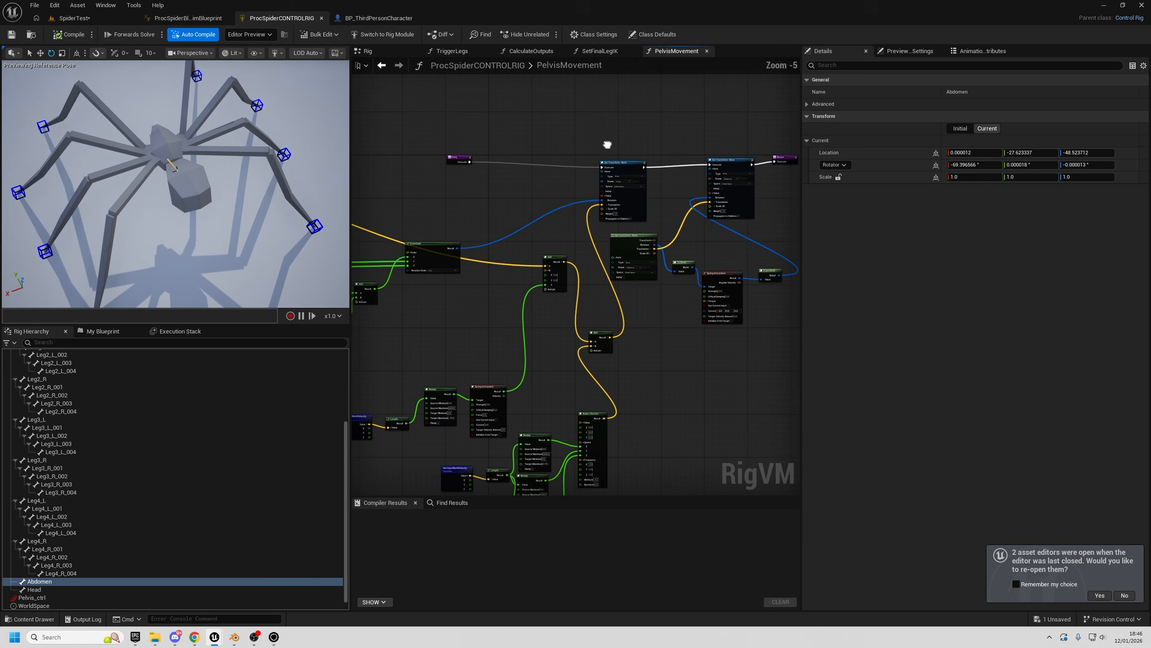
{"action": "right_click_drag", "start_coordinate": [599, 271], "coordinate": [420, 248]}
{"action": "left_click", "coordinate": [395, 256]}
{"action": "left_click_drag", "start_coordinate": [589, 295], "coordinate": [578, 347]}
{"action": "right_click_drag", "start_coordinate": [546, 326], "coordinate": [661, 342]}
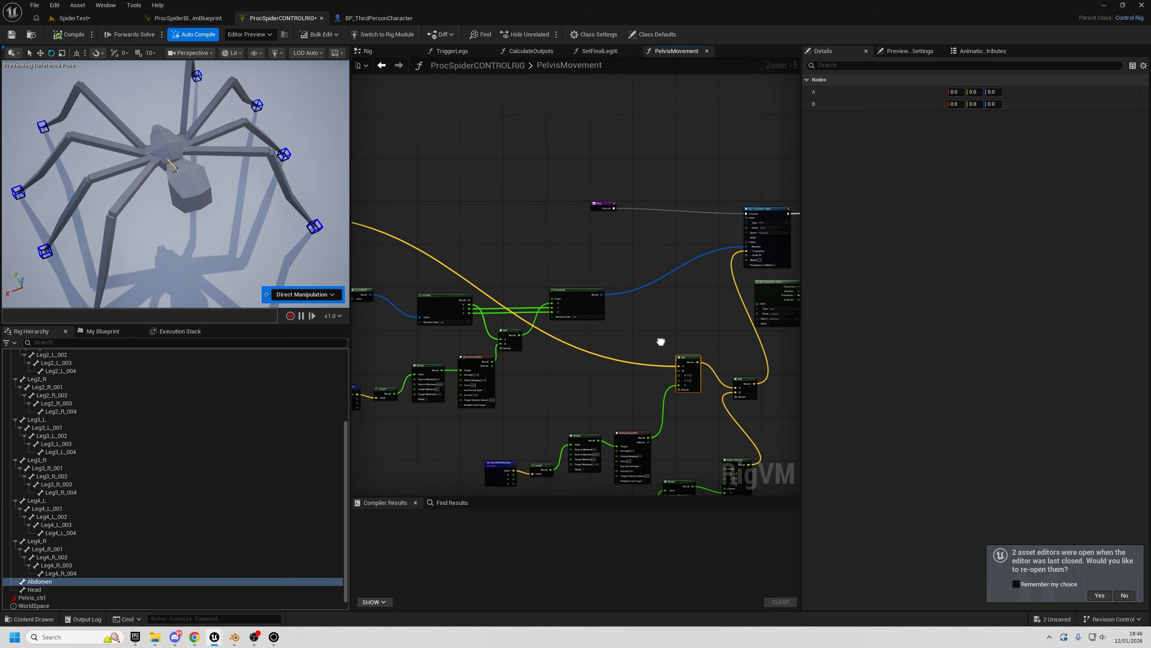
- Examine the Get Transform translation wire and the rotation spring chain in PelvisMovement, and view the spider preview from different angles
{"action": "scroll", "coordinate": [563, 270], "scroll_direction": "up", "scroll_amount": 2}
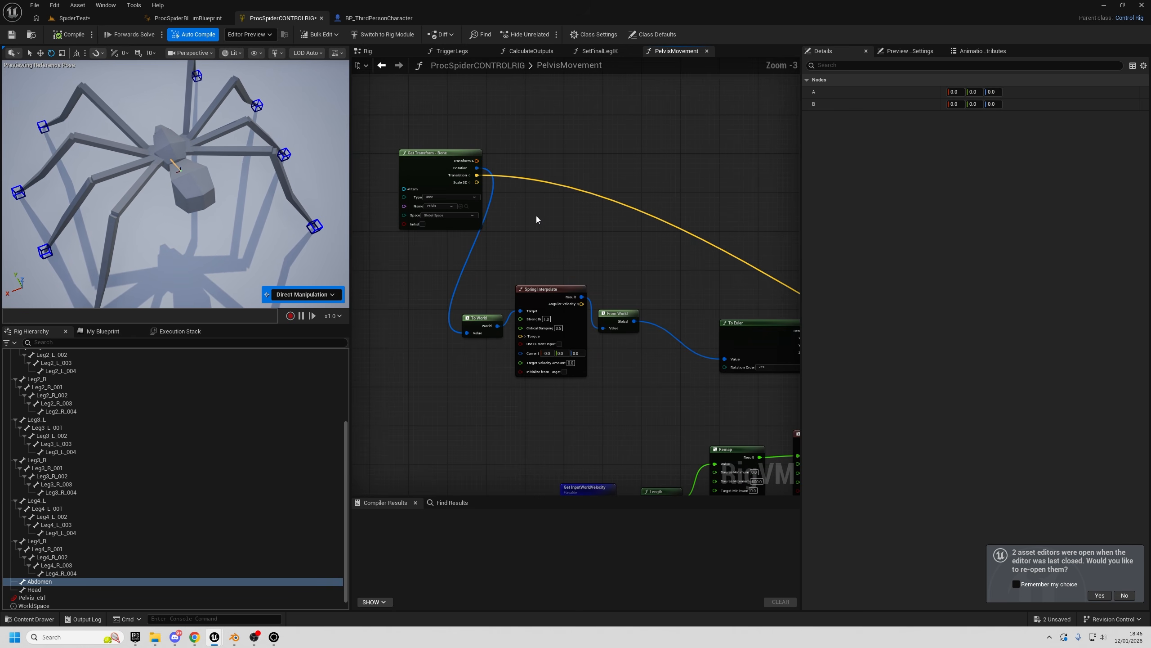
{"action": "right_click_drag", "start_coordinate": [791, 288], "coordinate": [676, 307]}
{"action": "right_click_drag", "start_coordinate": [372, 215], "coordinate": [478, 267]}
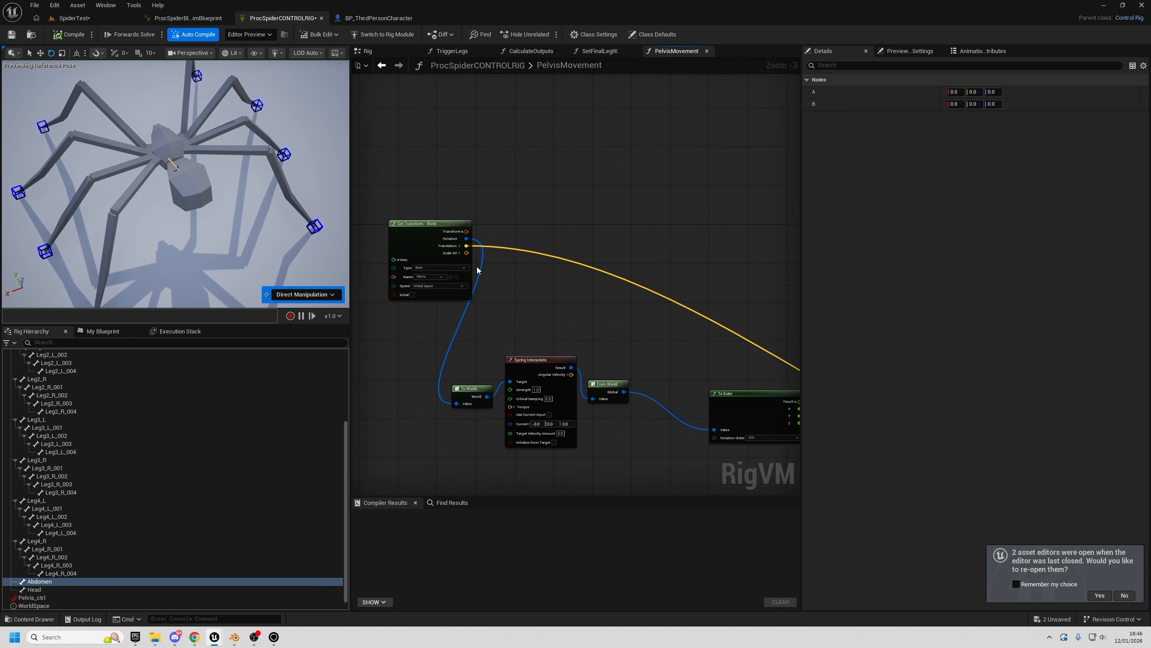
{"action": "key", "text": "w"}
{"action": "right_click_drag", "start_coordinate": [204, 181], "coordinate": [158, 182]}
{"action": "key", "text": "s"}
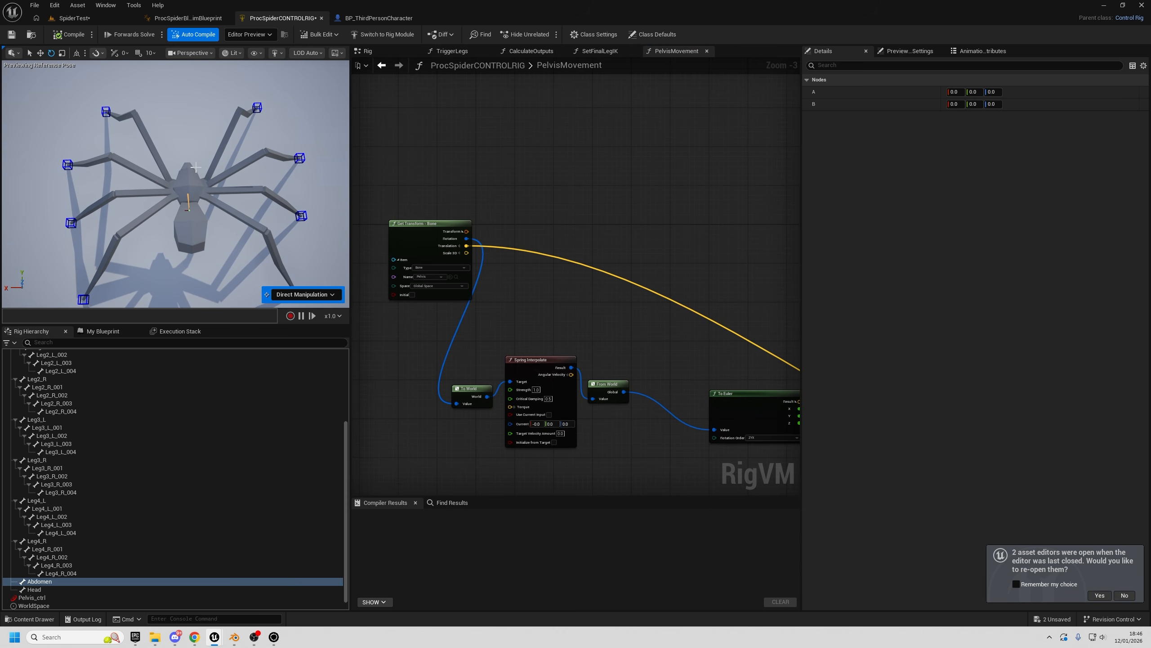
{"action": "right_click_drag", "start_coordinate": [189, 173], "coordinate": [239, 164]}
{"action": "key", "text": "w"}
{"action": "key", "text": "s"}
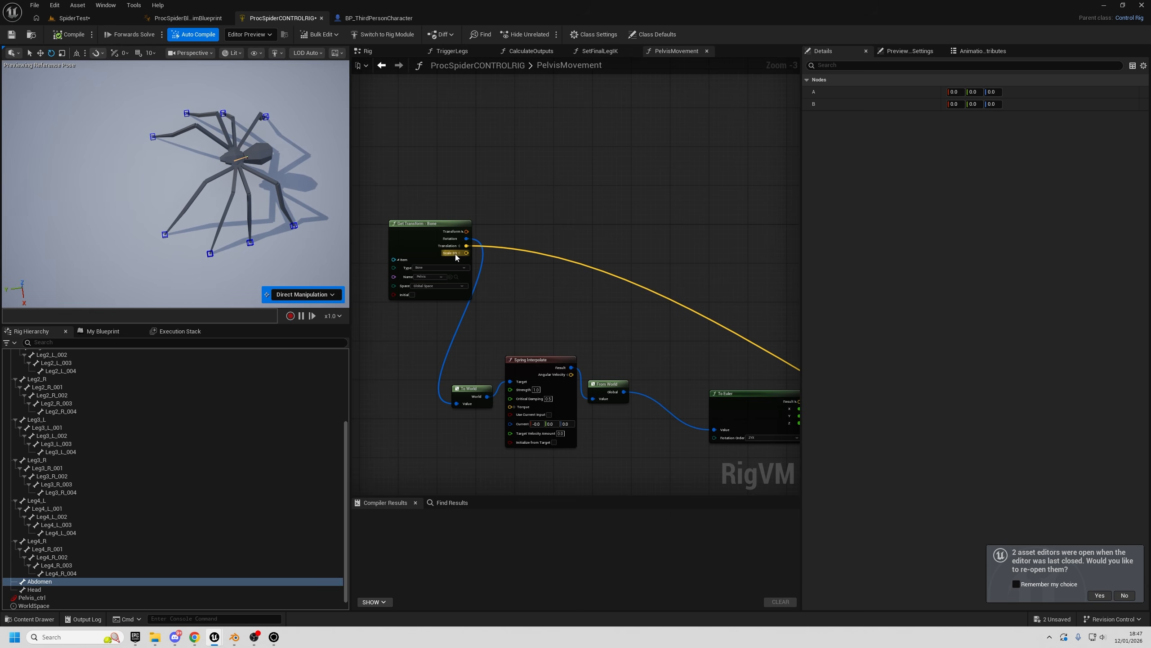
- Add a To World node fed by the Get Transform node's translation, and place a From World node beside it
{"action": "left_click_drag", "start_coordinate": [466, 245], "coordinate": [578, 242]}
{"action": "type", "text": "to world"}
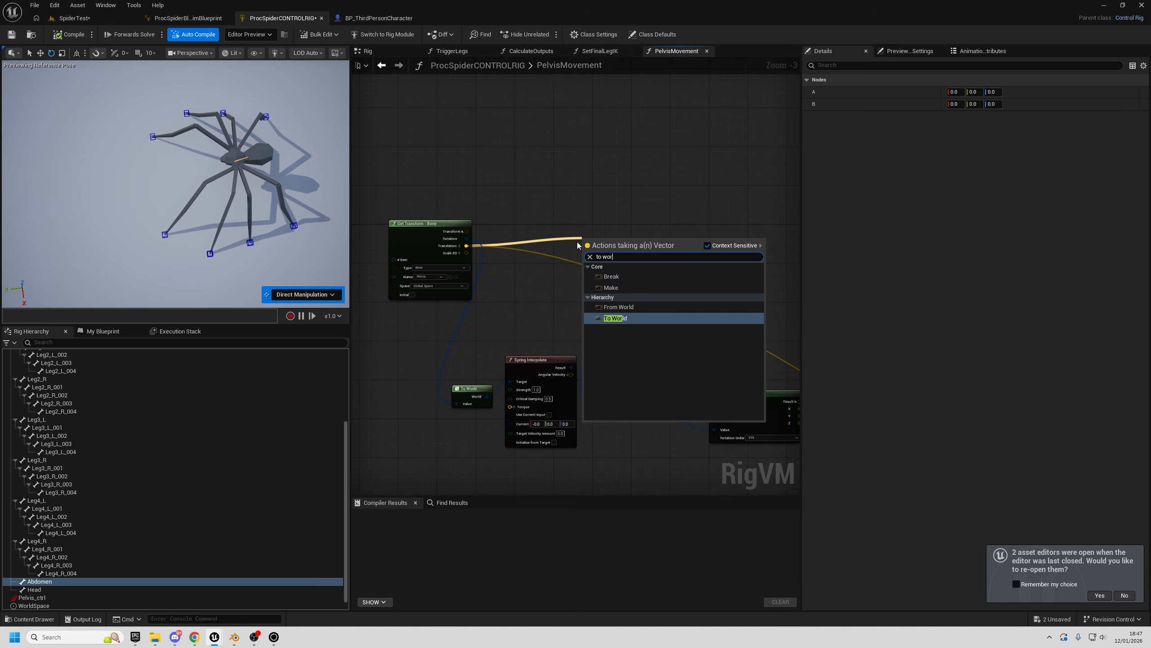
{"action": "key", "text": "Return"}
{"action": "right_click_drag", "start_coordinate": [693, 223], "coordinate": [557, 216]}
{"action": "right_click", "coordinate": [557, 216]}
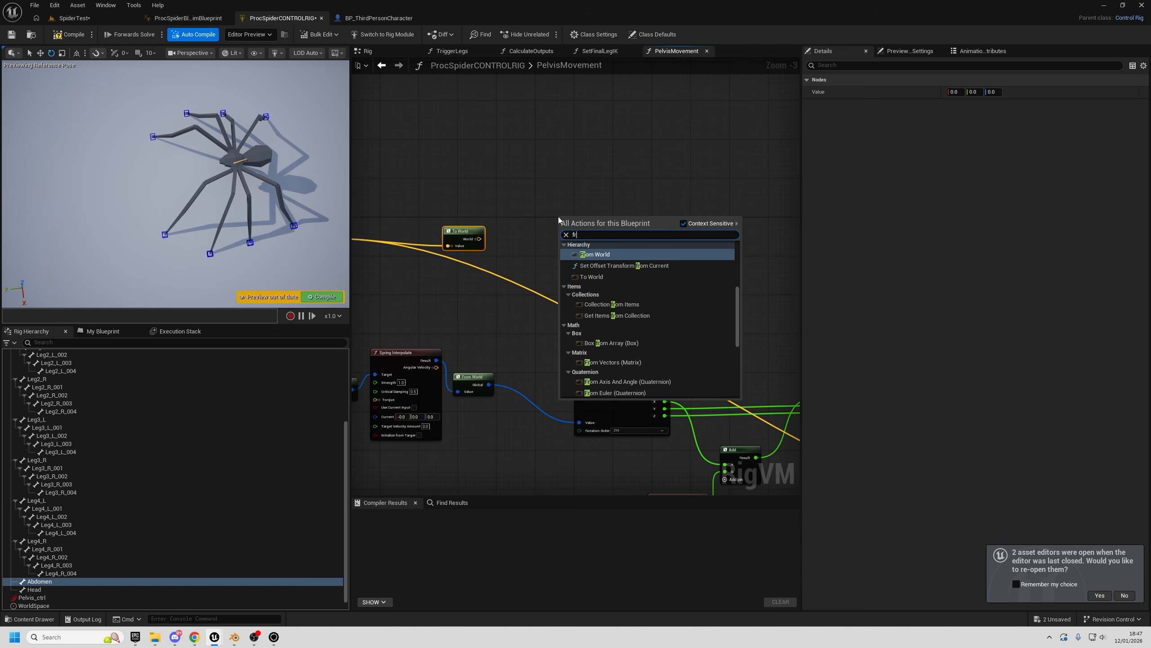
{"action": "type", "text": "from worl"}
{"action": "key", "text": "Return"}
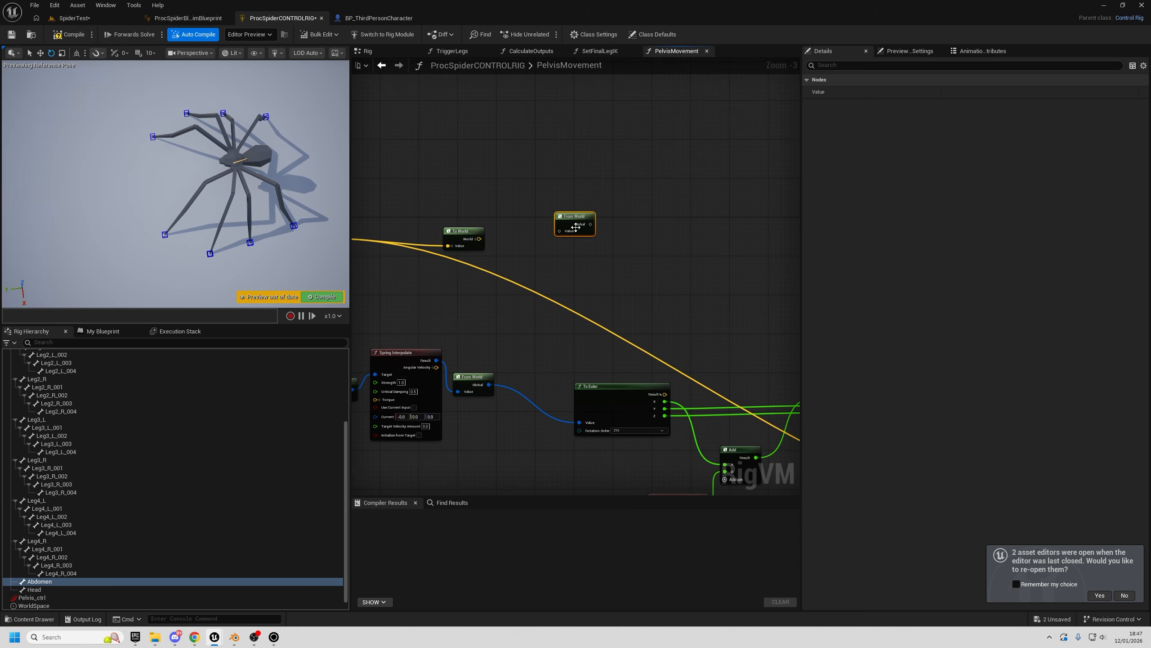
- Add a vector Spring Interpolate node with the To World output connected to its target
{"action": "right_click_drag", "start_coordinate": [540, 261], "coordinate": [555, 243]}
{"action": "left_click_drag", "start_coordinate": [493, 220], "coordinate": [531, 253]}
{"action": "type", "text": "sp"}
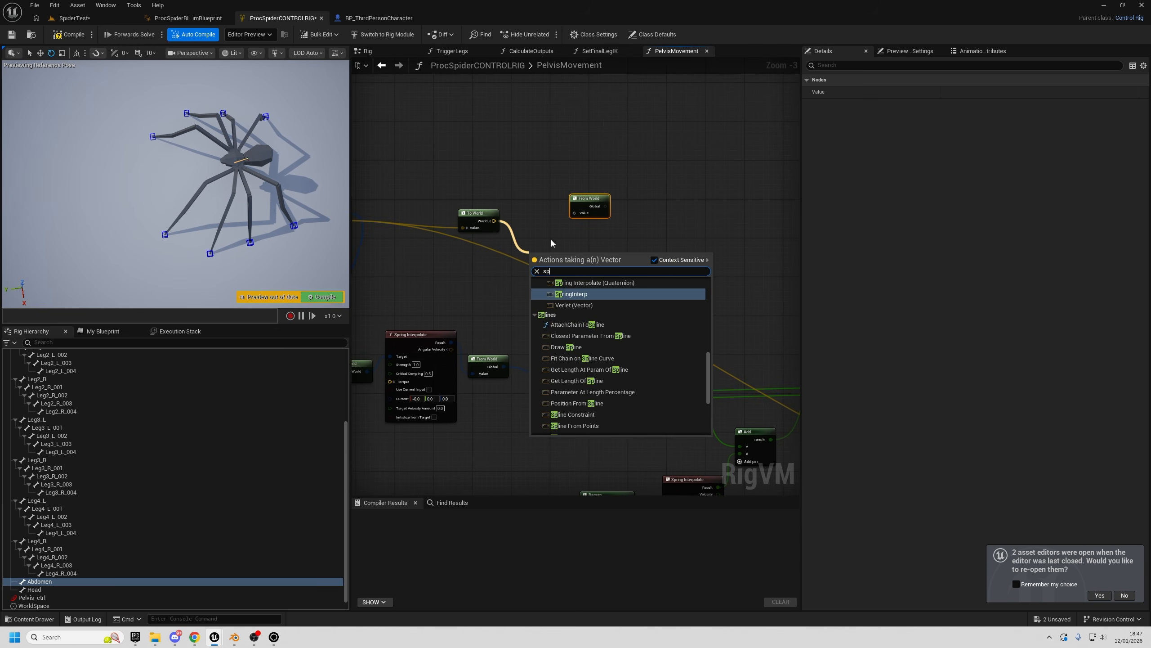
{"action": "type", "text": "ring"}
{"action": "left_click", "coordinate": [589, 396]}
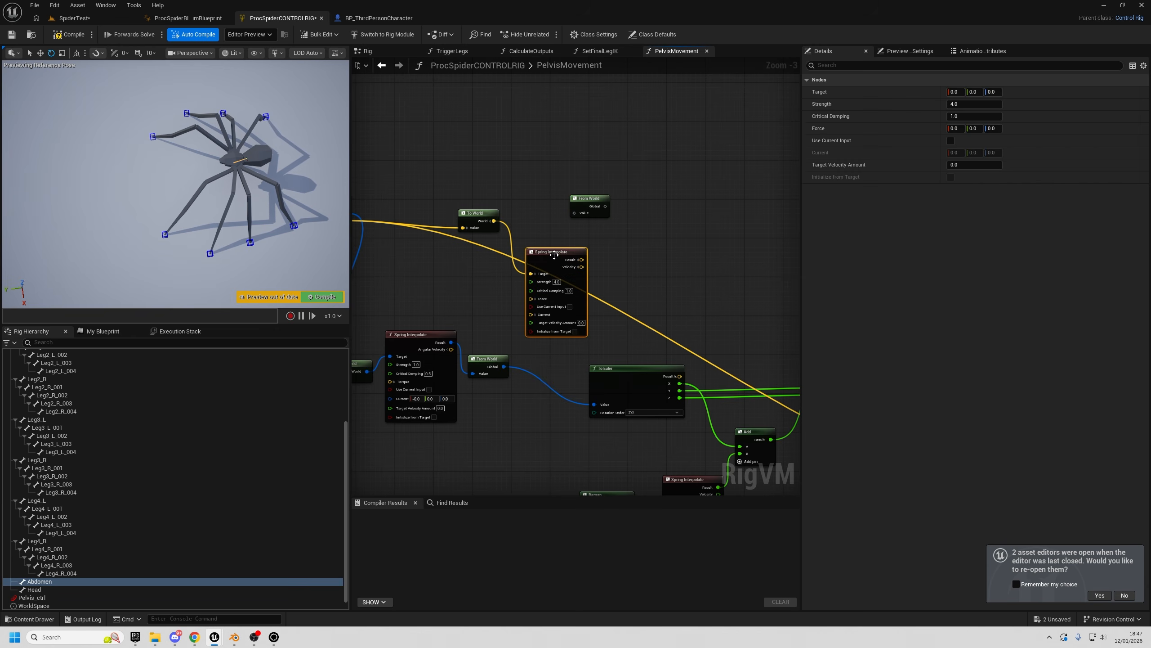
- Place the new spring between To World and From World, and route its result through From World into the translation Add node
{"action": "left_click_drag", "start_coordinate": [553, 254], "coordinate": [664, 208]}
{"action": "left_click_drag", "start_coordinate": [572, 207], "coordinate": [642, 223]}
{"action": "right_click_drag", "start_coordinate": [706, 248], "coordinate": [542, 236]}
{"action": "scroll", "coordinate": [529, 213], "scroll_direction": "down", "scroll_amount": 1}
{"action": "left_click_drag", "start_coordinate": [518, 209], "coordinate": [747, 417]}
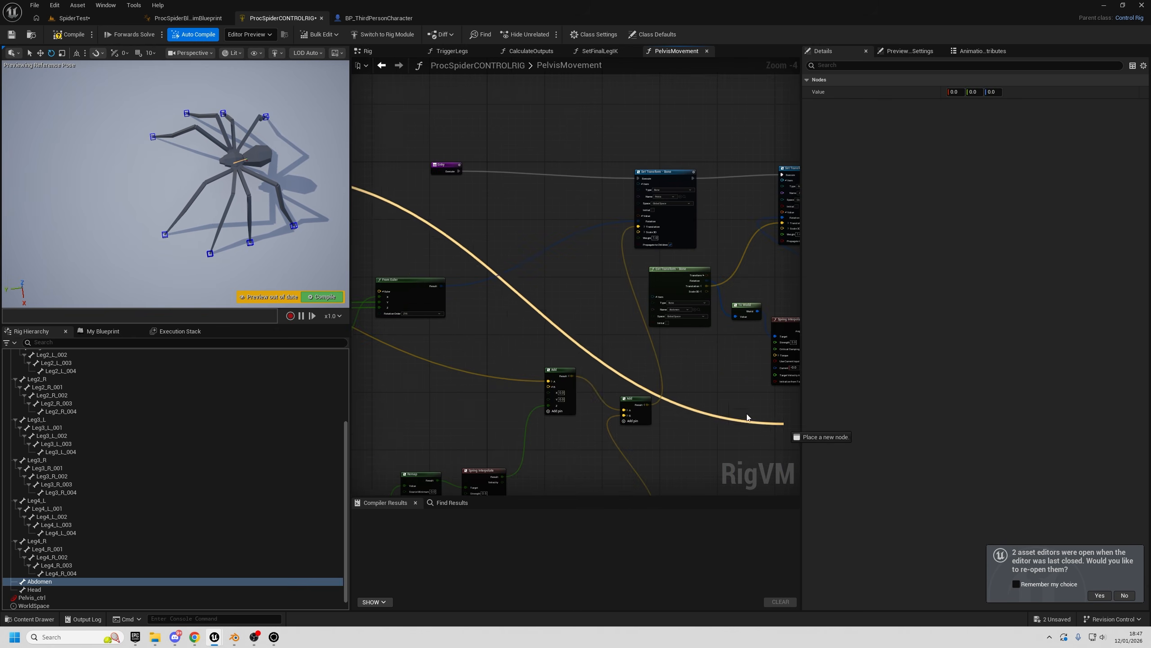
{"action": "left_click_drag", "start_coordinate": [549, 381], "coordinate": [549, 382]}
- Move the translation Spring Interpolate node slightly closer to From World and change its strength
{"action": "right_click_drag", "start_coordinate": [511, 306], "coordinate": [798, 365]}
{"action": "scroll", "coordinate": [517, 273], "scroll_direction": "up", "scroll_amount": 3}
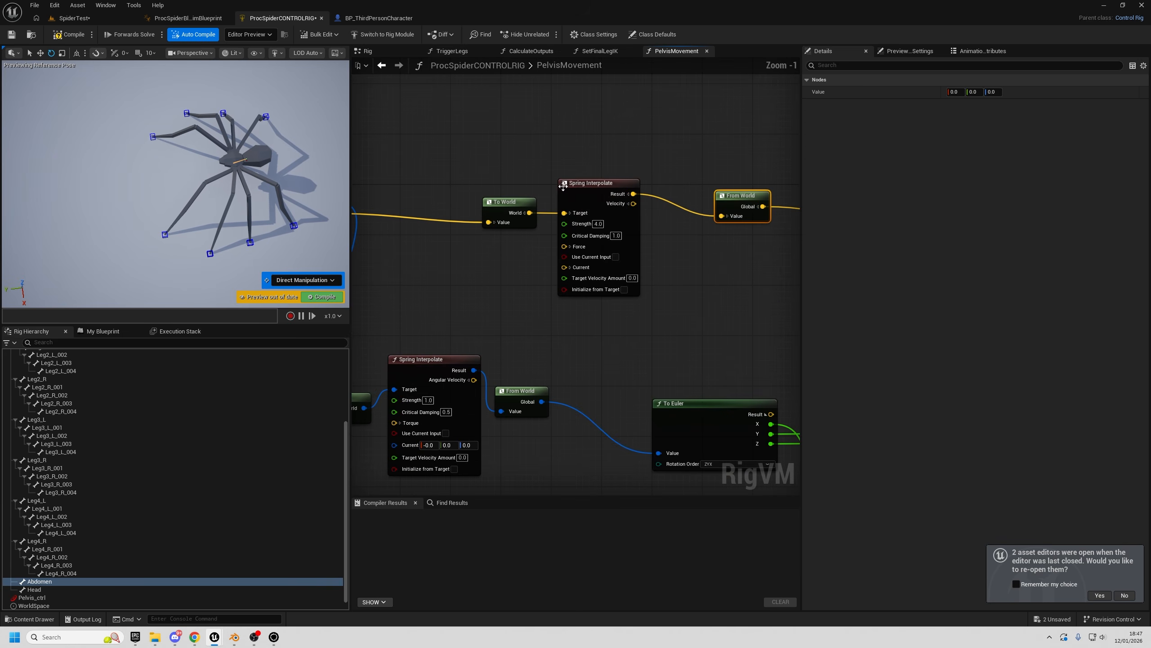
{"action": "left_click_drag", "start_coordinate": [563, 186], "coordinate": [582, 186]}
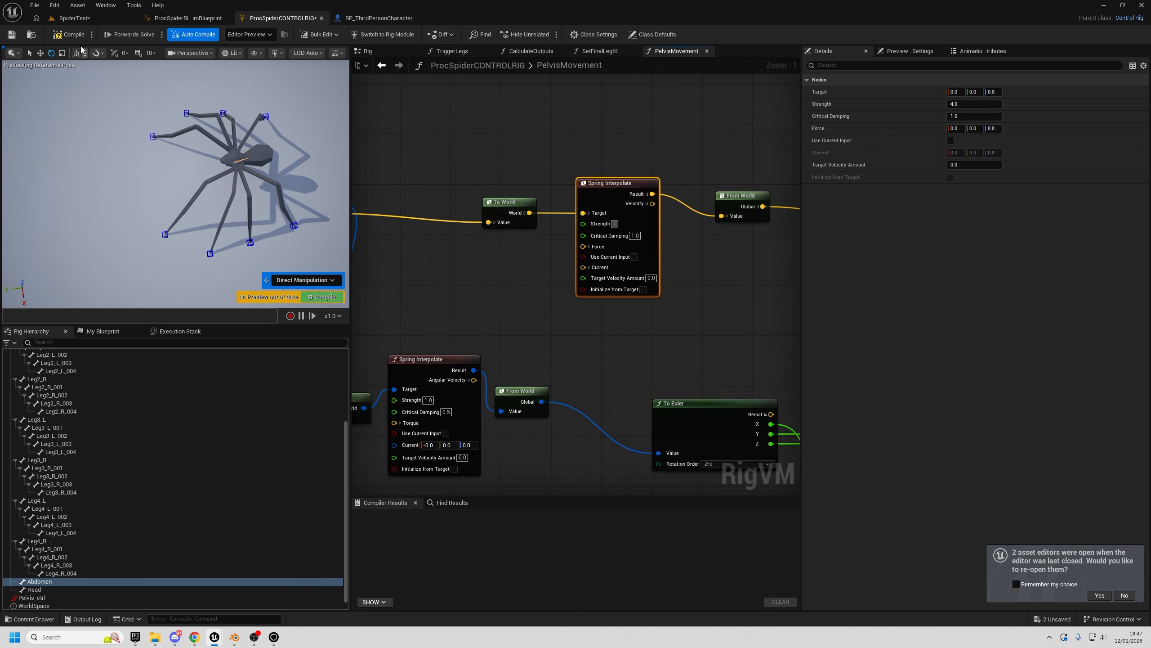
- Play-test the SpiderTest level, moving the spider forward and sideways to check the pelvis translation spring, and stop the session
{"action": "left_click", "coordinate": [78, 18]}
{"action": "key", "text": "alt+p"}
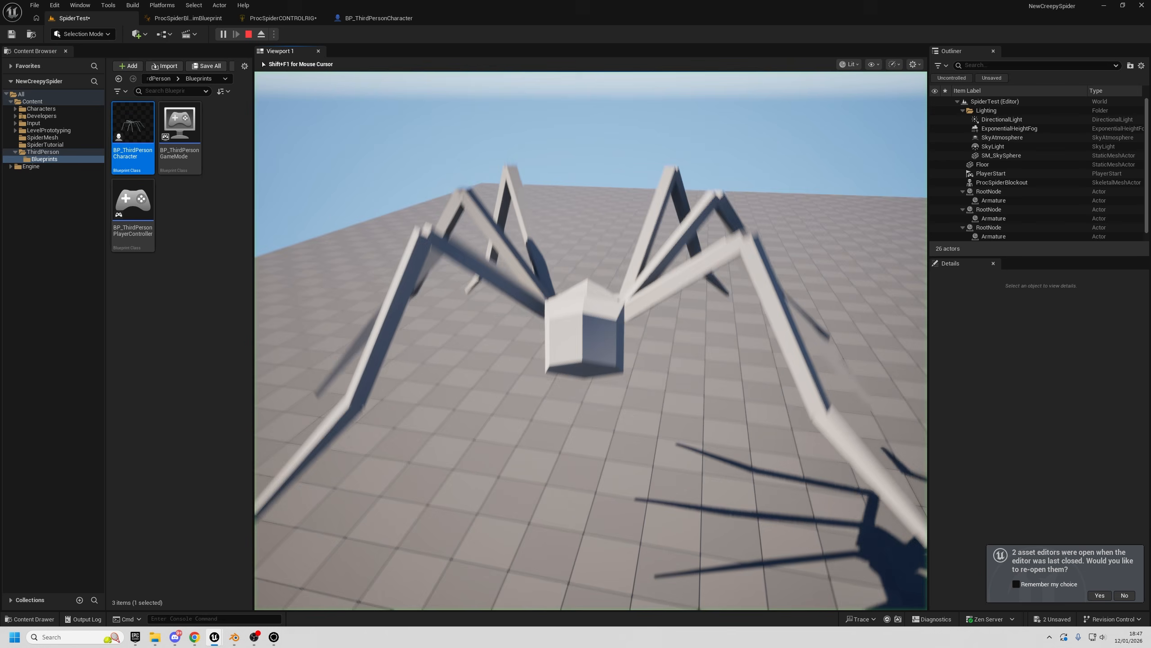
{"action": "key", "text": "w"}
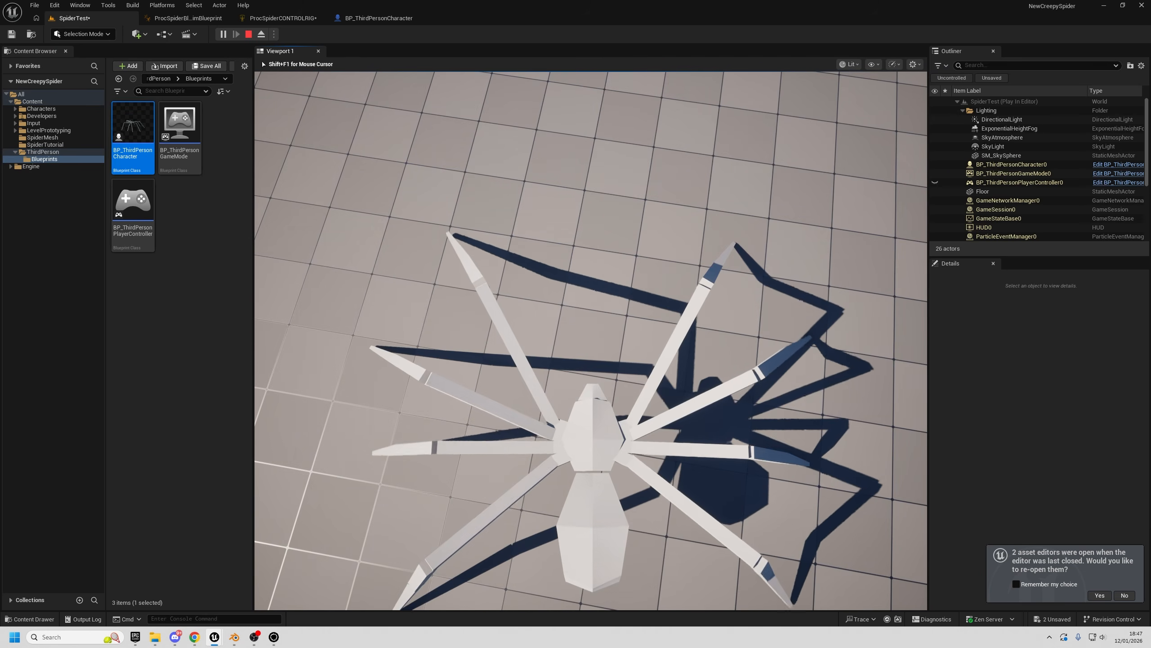
{"action": "key", "text": "d"}
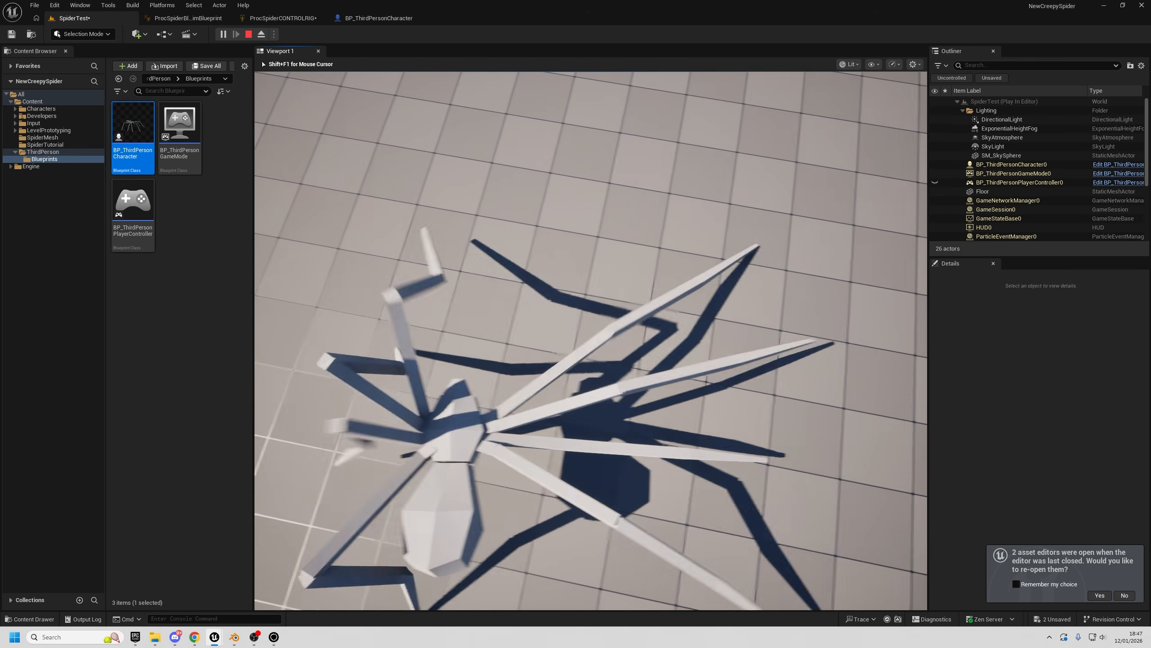
{"action": "key", "text": "d"}
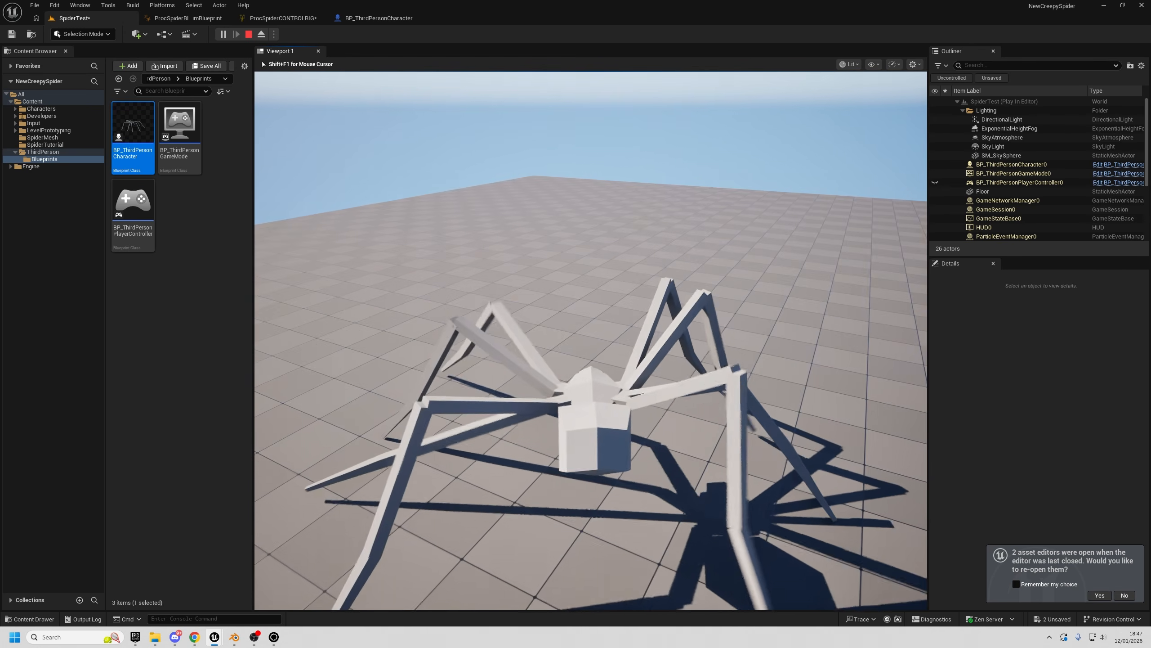
{"action": "key", "text": "Escape"}
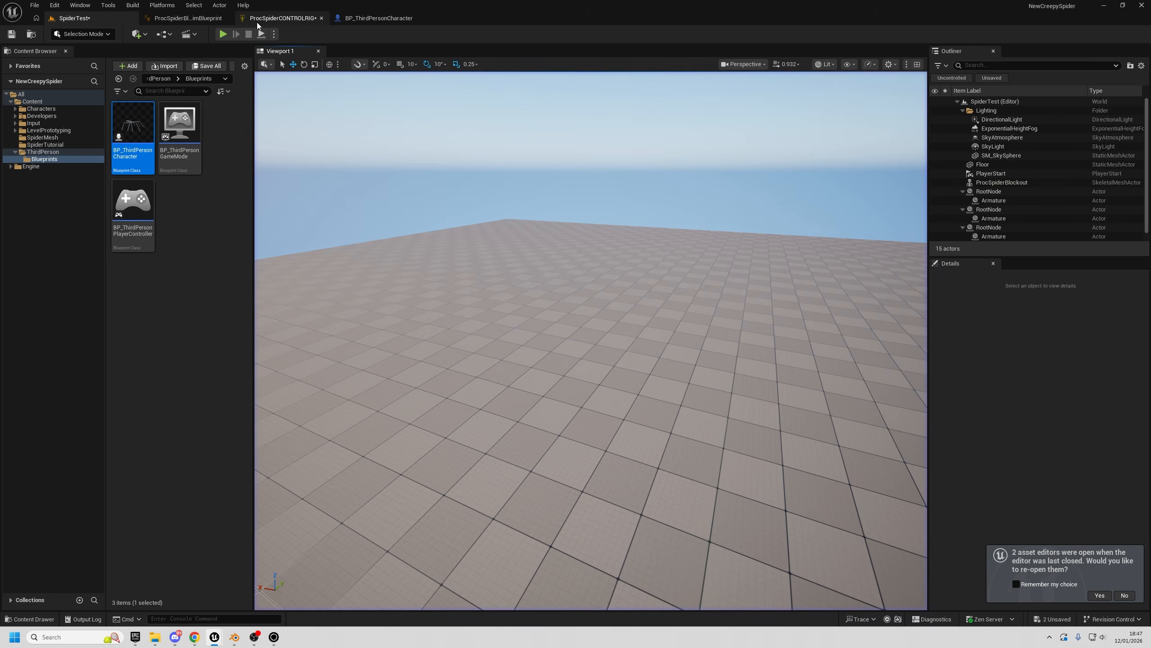
- Set the translation Spring Interpolate's strength to 6.0 in the control rig and play-test the spider walking forward in SpiderTest
{"action": "left_click", "coordinate": [292, 19]}
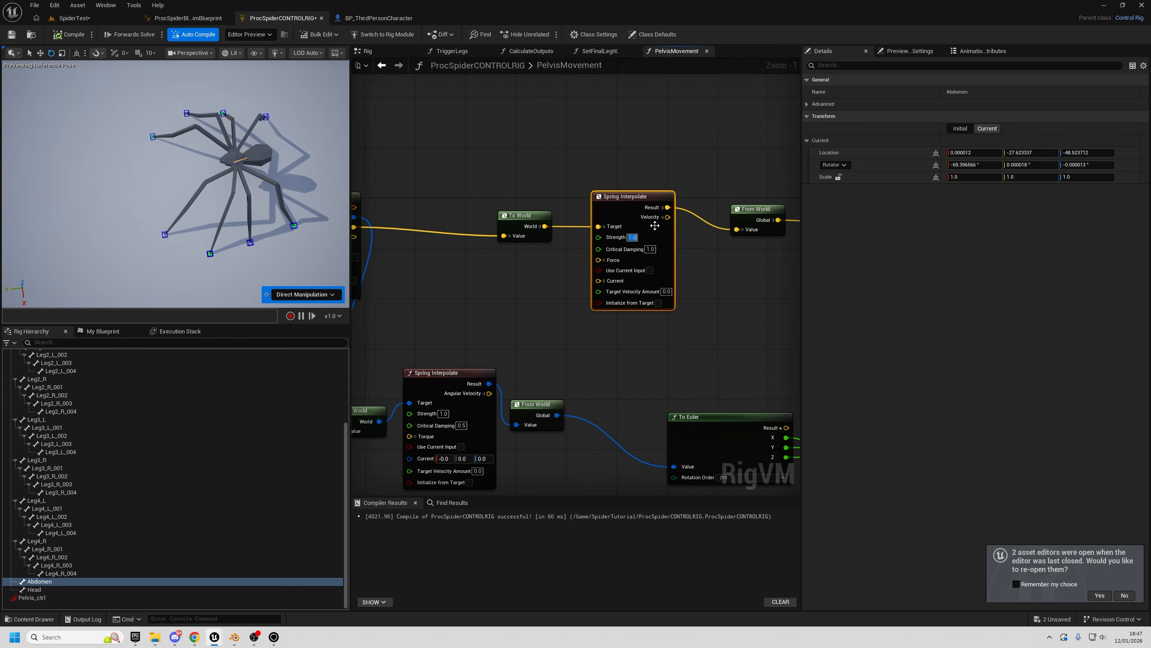
{"action": "left_click", "coordinate": [74, 18]}
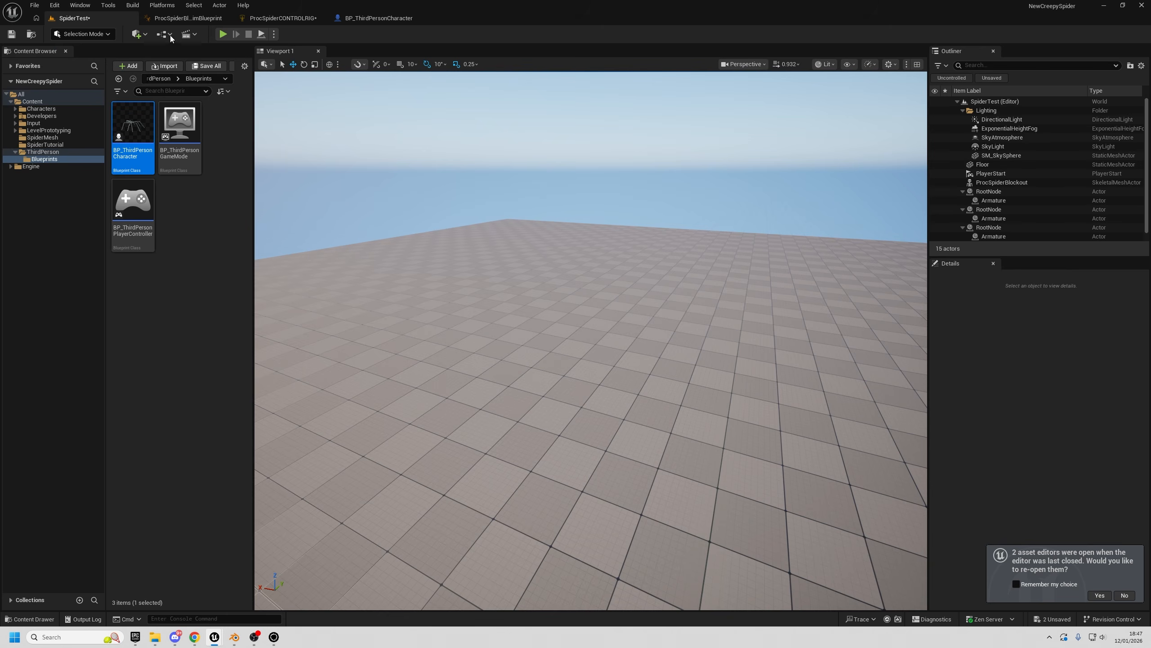
{"action": "left_click", "coordinate": [223, 34]}
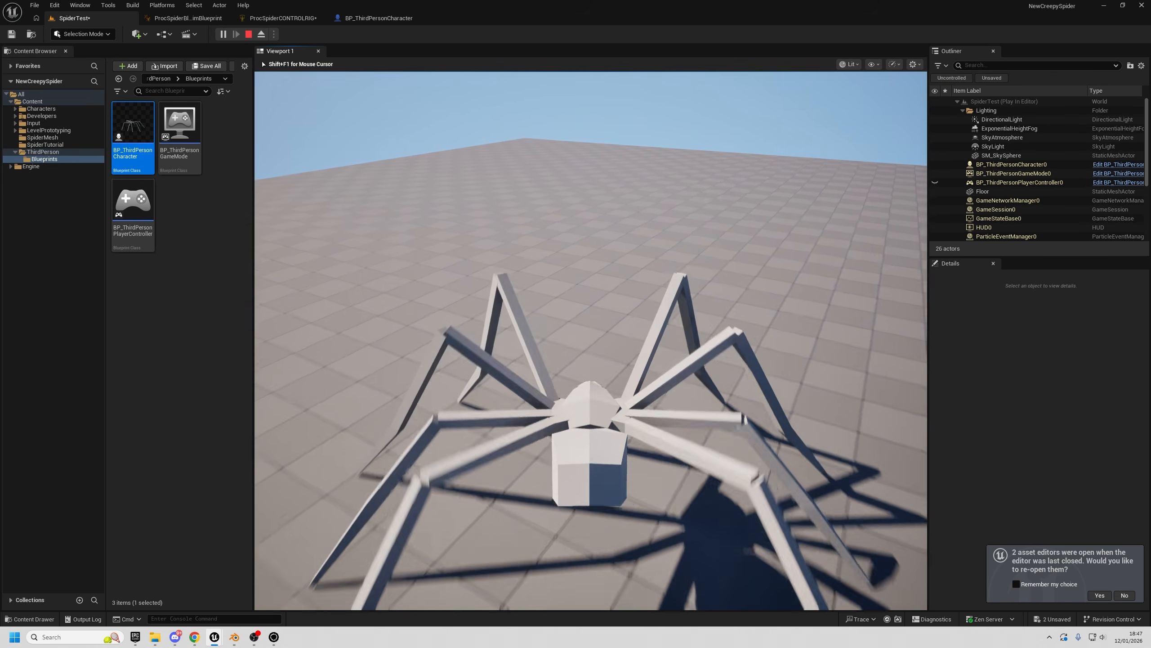
{"action": "key", "text": "w"}
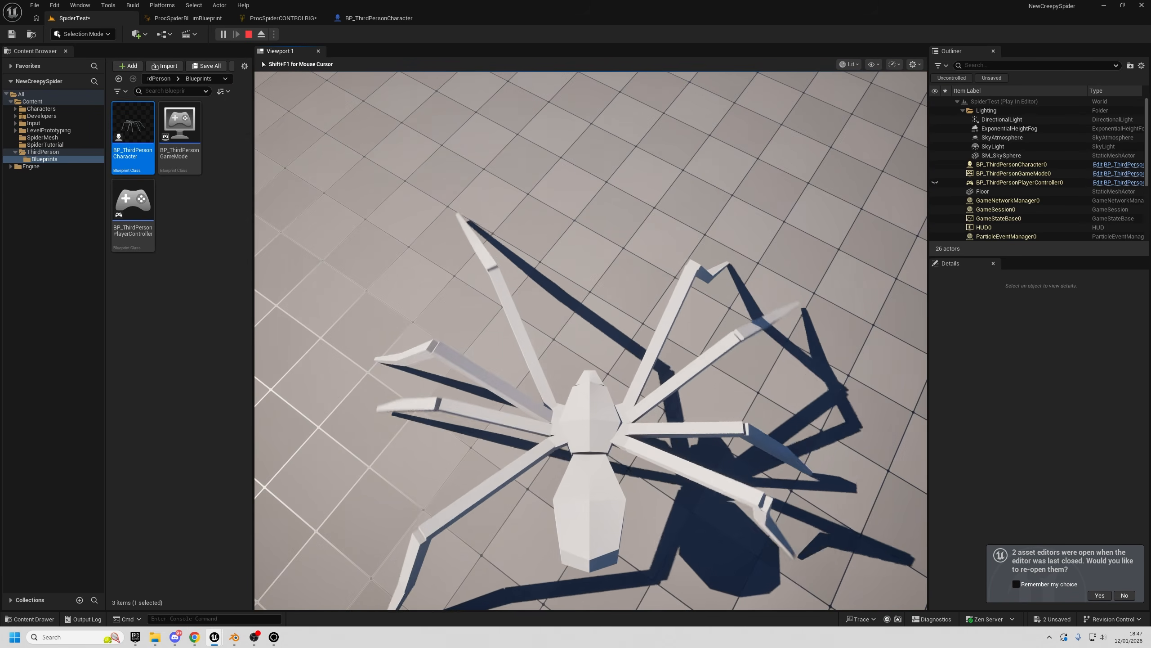
{"action": "key", "text": "w"}
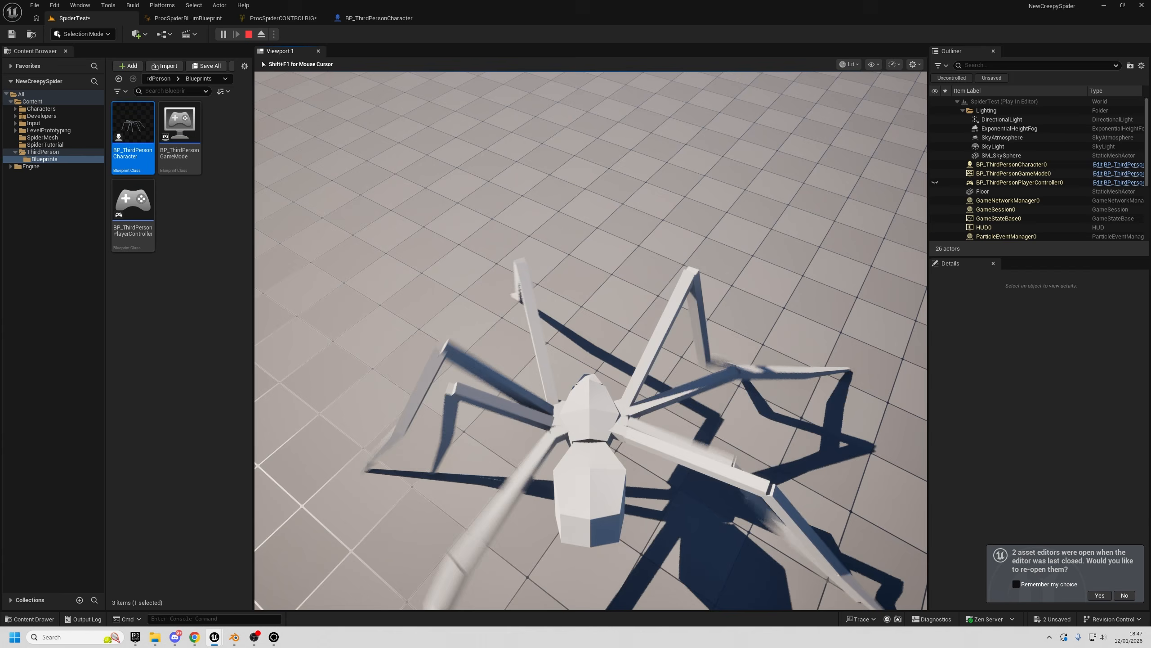
{"action": "key", "text": "w"}
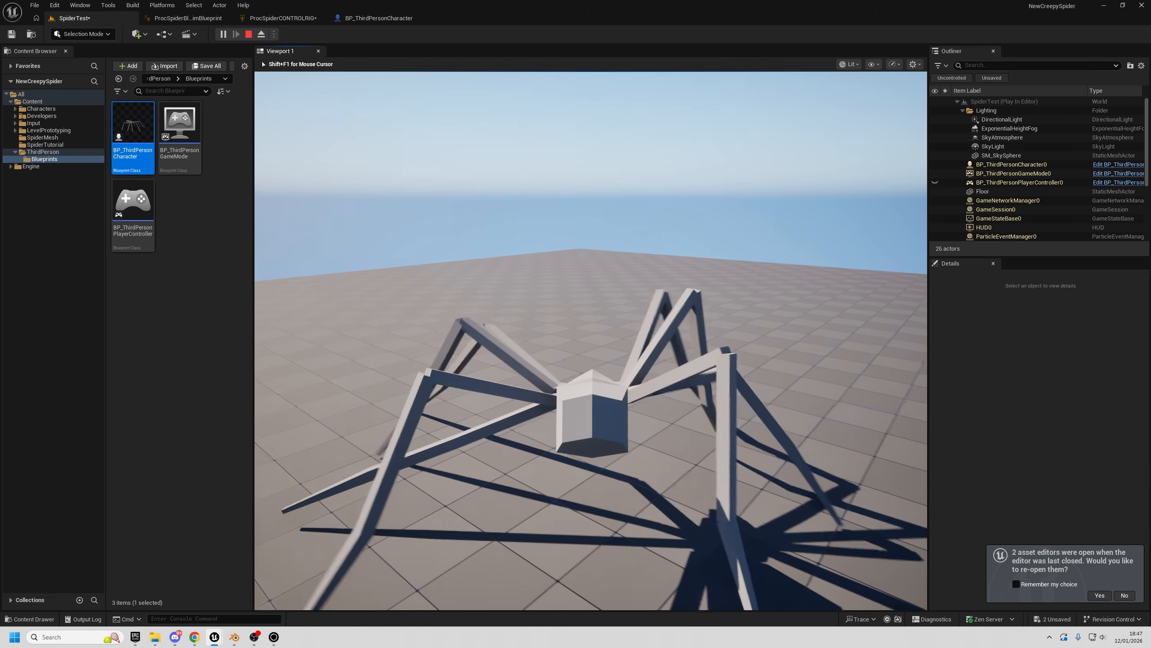
{"action": "key", "text": "w"}
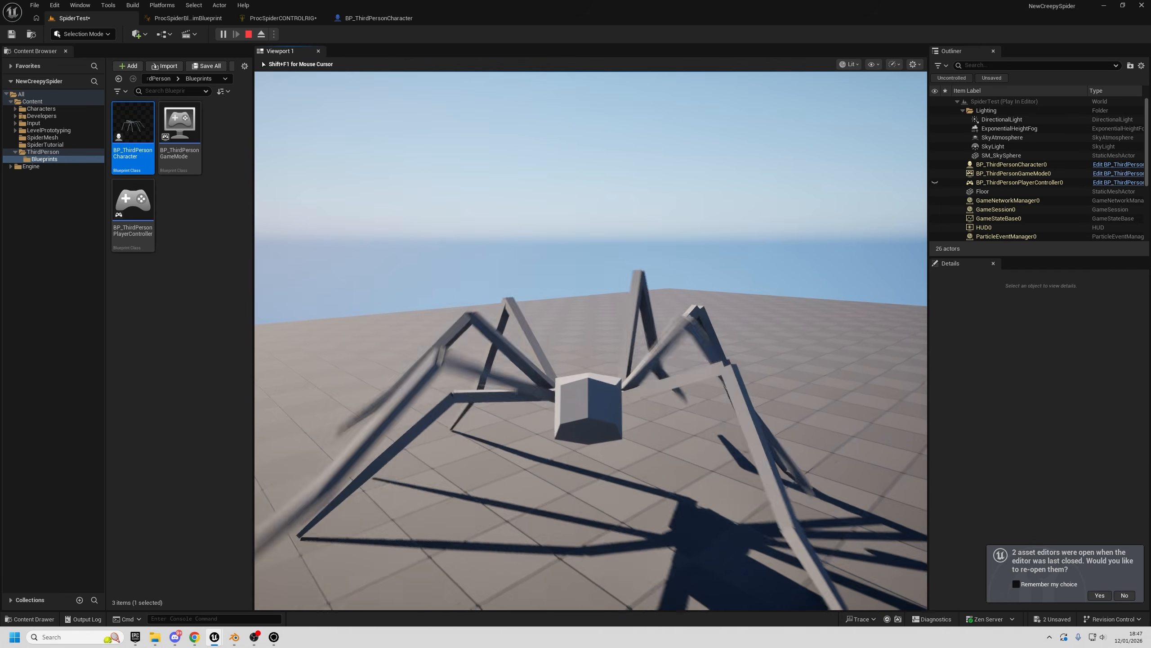
{"action": "key", "text": "w"}
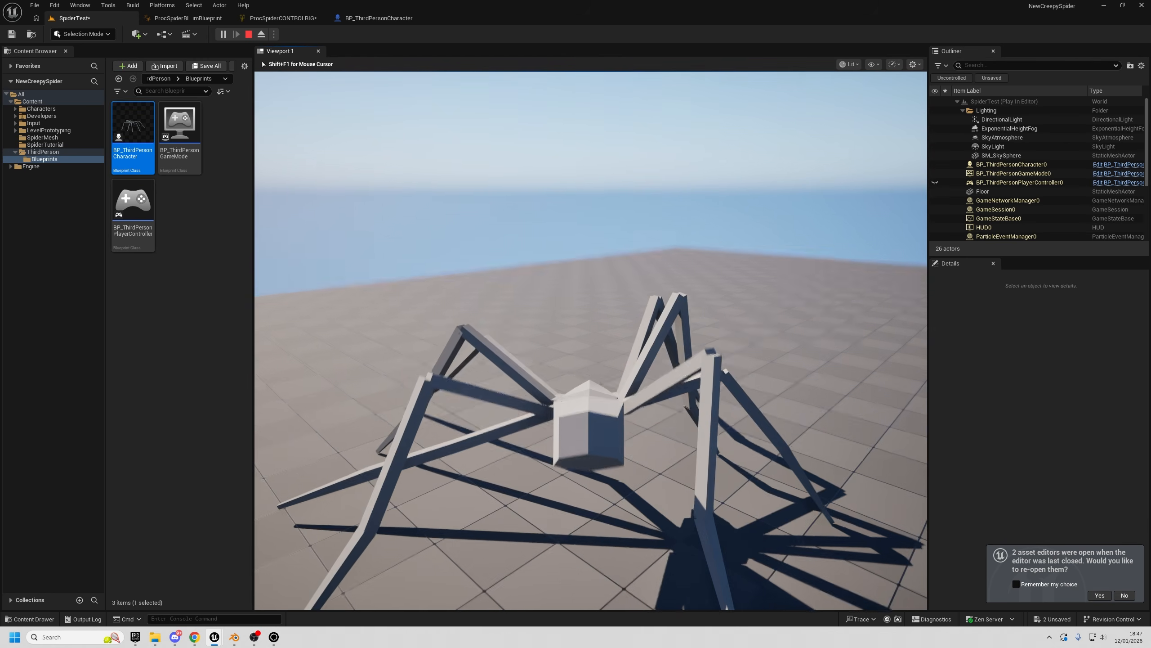
{"action": "key", "text": "Escape"}
- Set the critical damping of the pelvis translation Spring Interpolate node to 0.8 in the control rig
{"action": "left_click", "coordinate": [309, 20]}
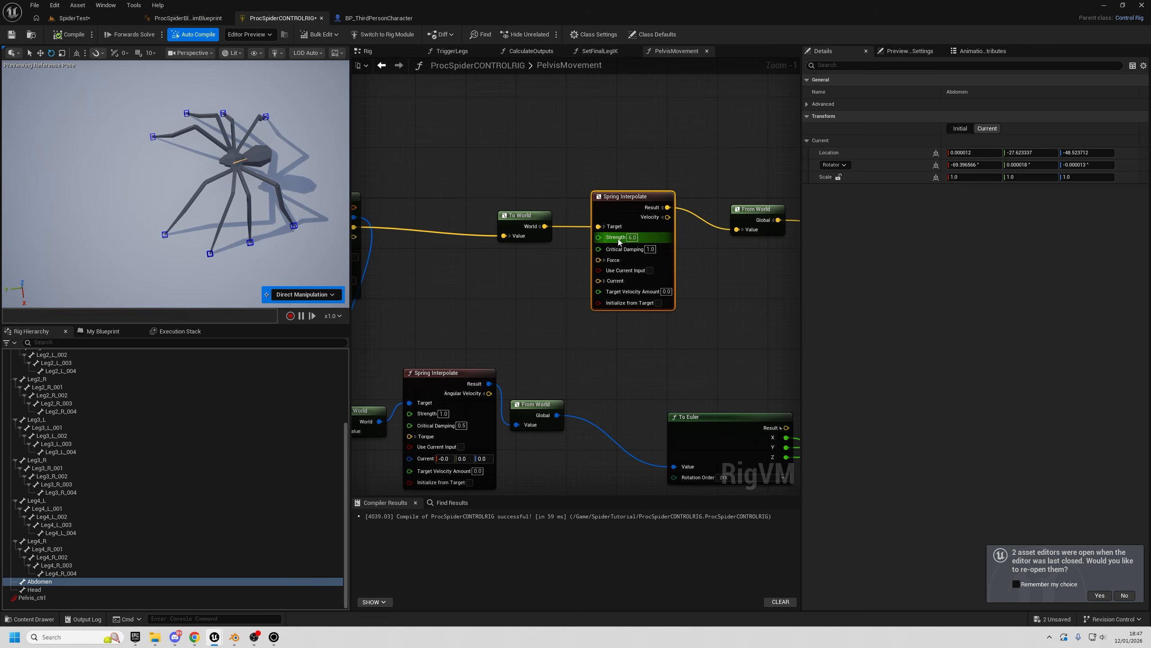
{"action": "type", "text": "0.8"}
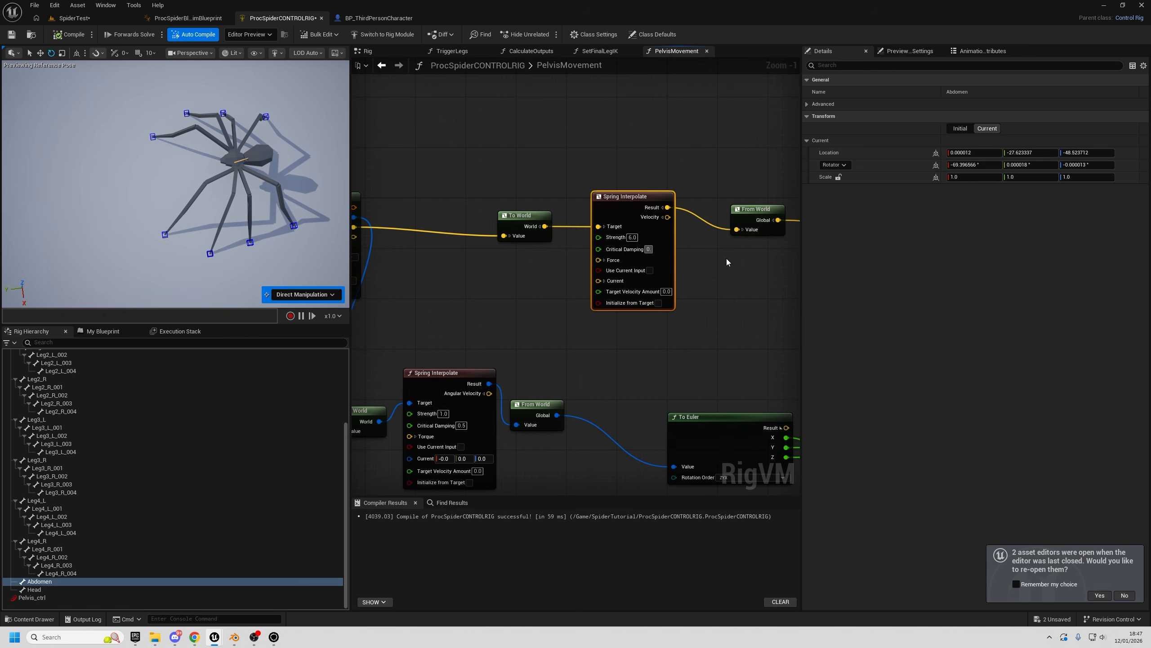
{"action": "key", "text": "Return"}
- Play-test the spider in SpiderTest with the new damping, walking it forward, backward and sideways, and stop the session
{"action": "left_click", "coordinate": [78, 18]}
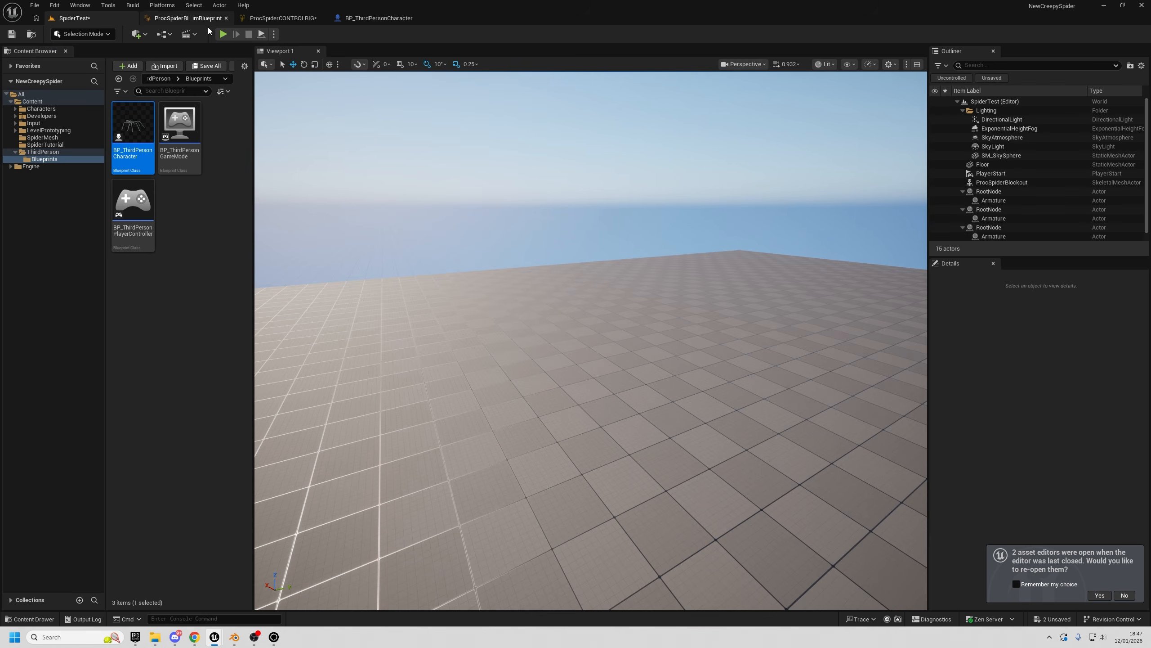
{"action": "key", "text": "w"}
{"action": "right_click_drag", "start_coordinate": [290, 100], "coordinate": [284, 141]}
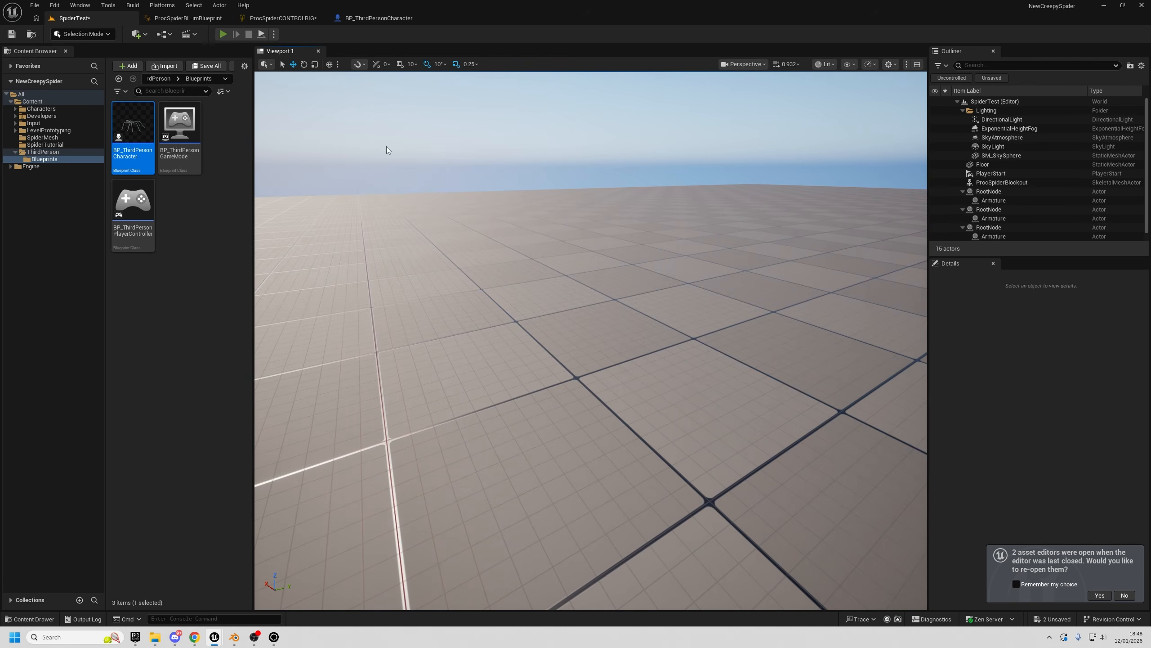
{"action": "key", "text": "alt+p"}
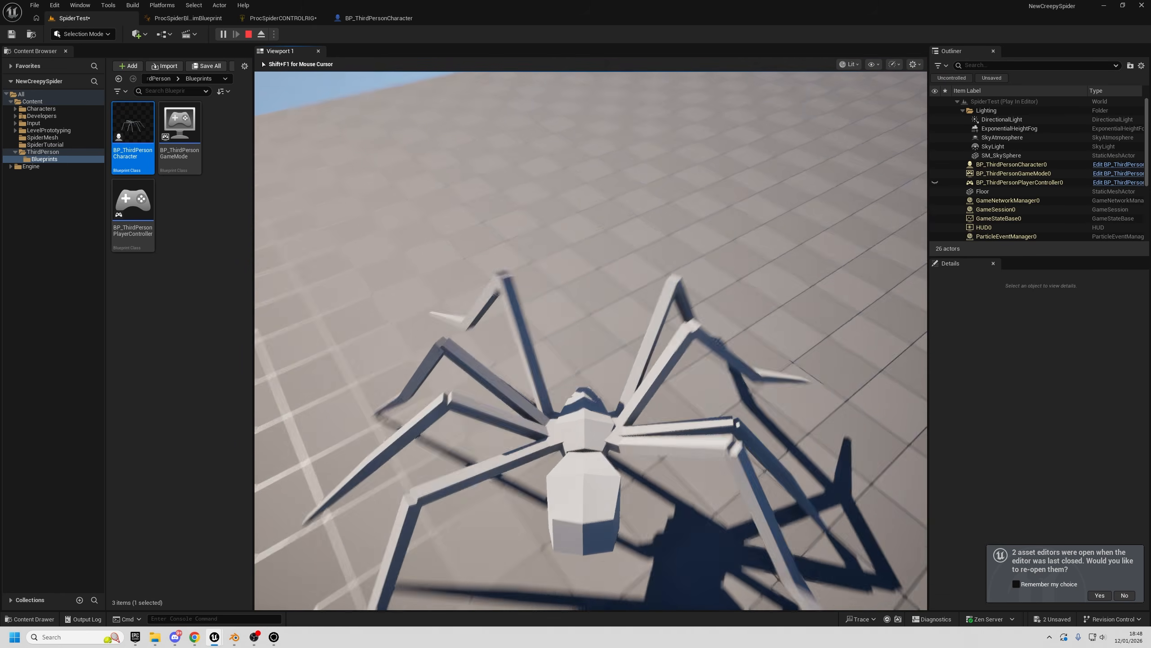
{"action": "key", "text": "w"}
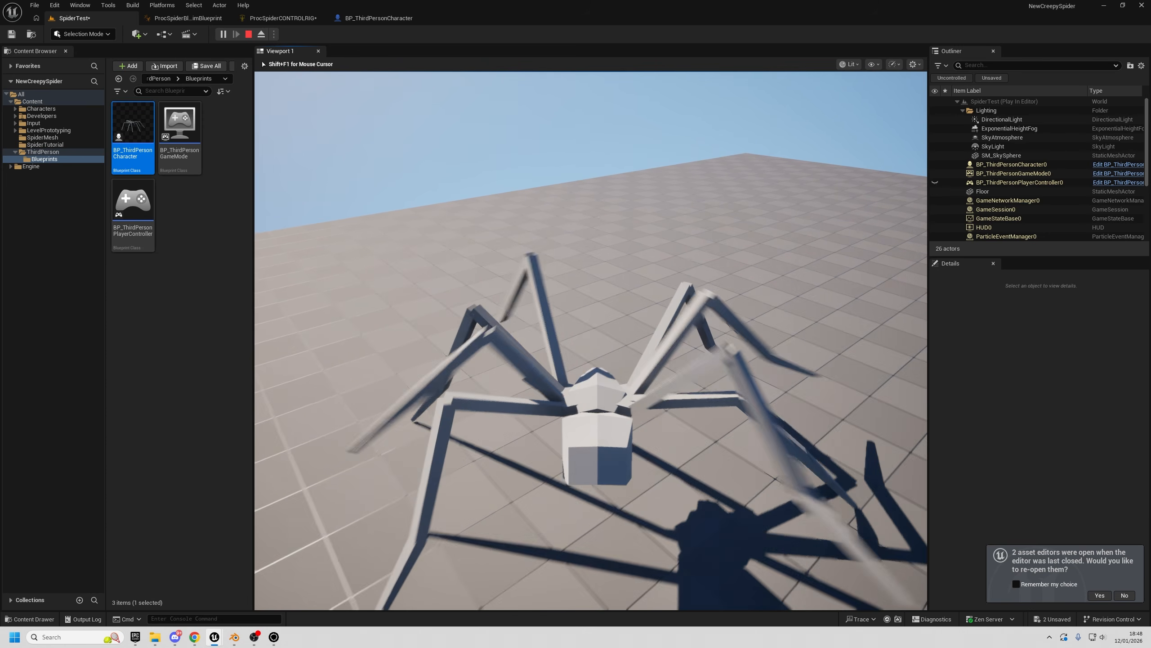
{"action": "key", "text": "s"}
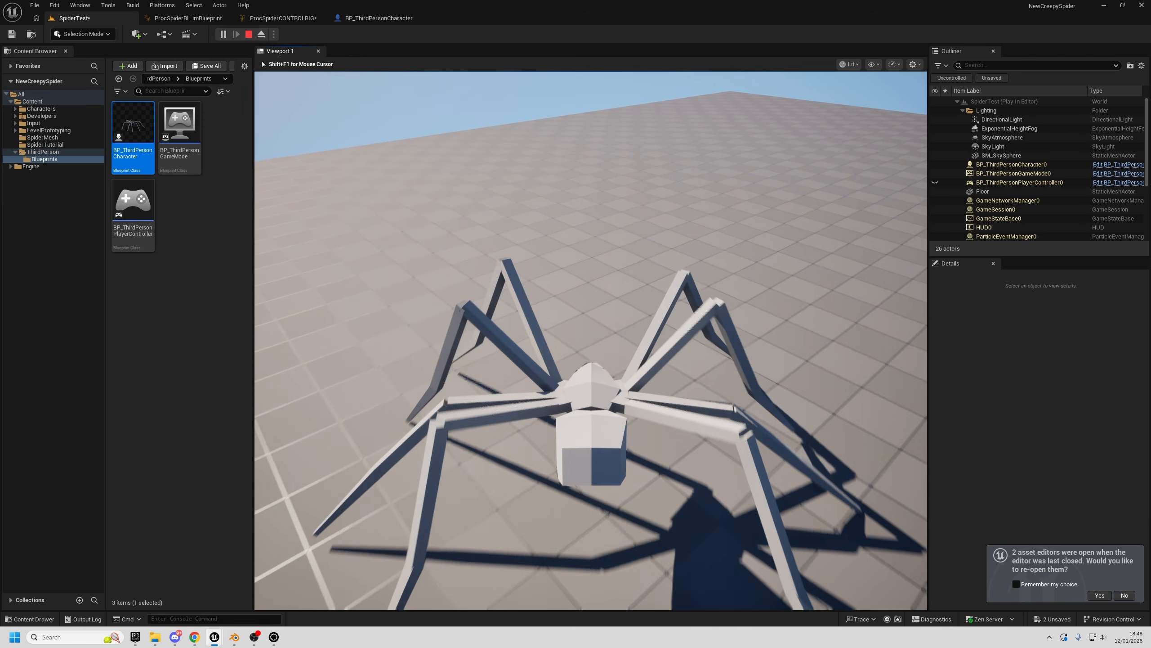
{"action": "key", "text": "d"}
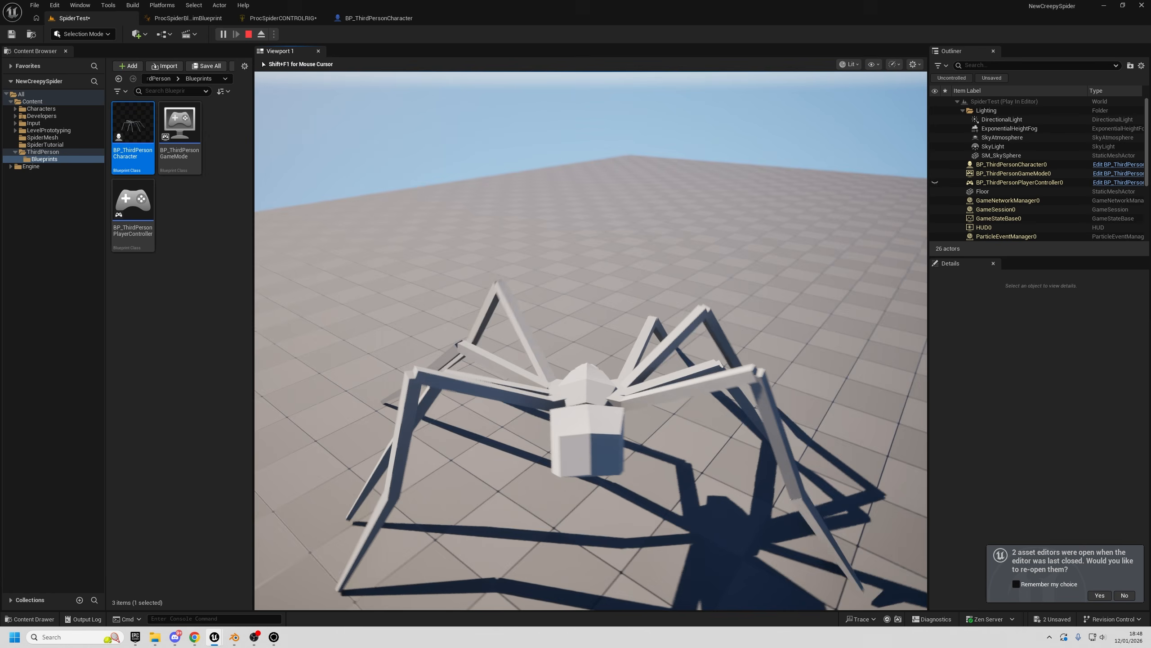
{"action": "key", "text": "w"}
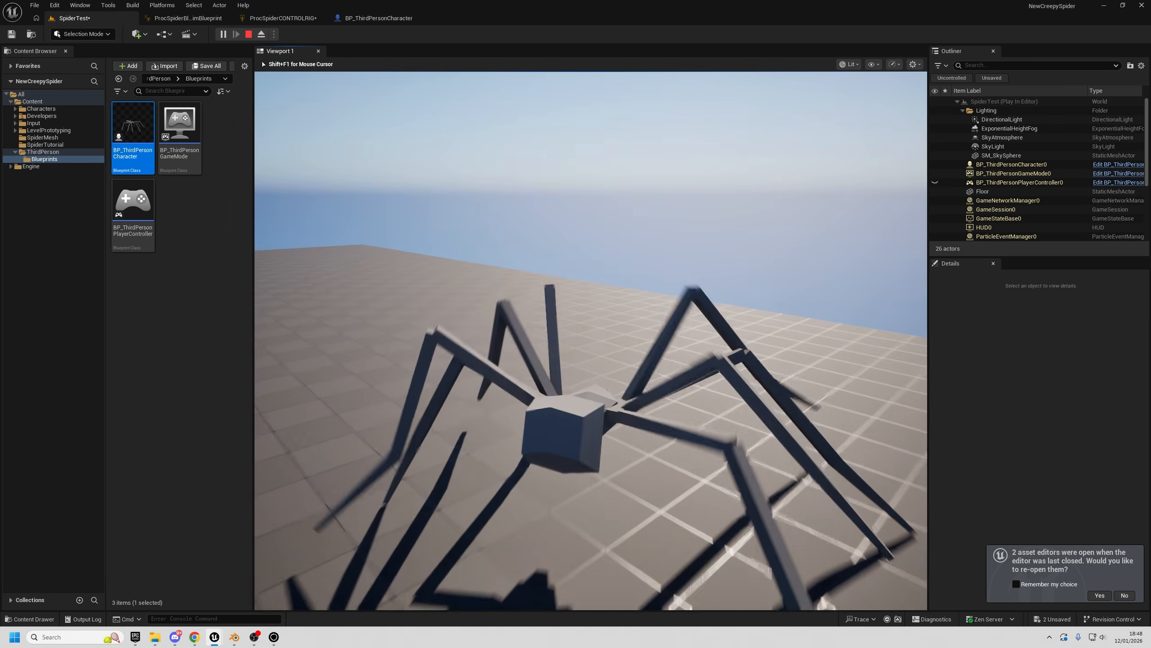
{"action": "key", "text": "w"}
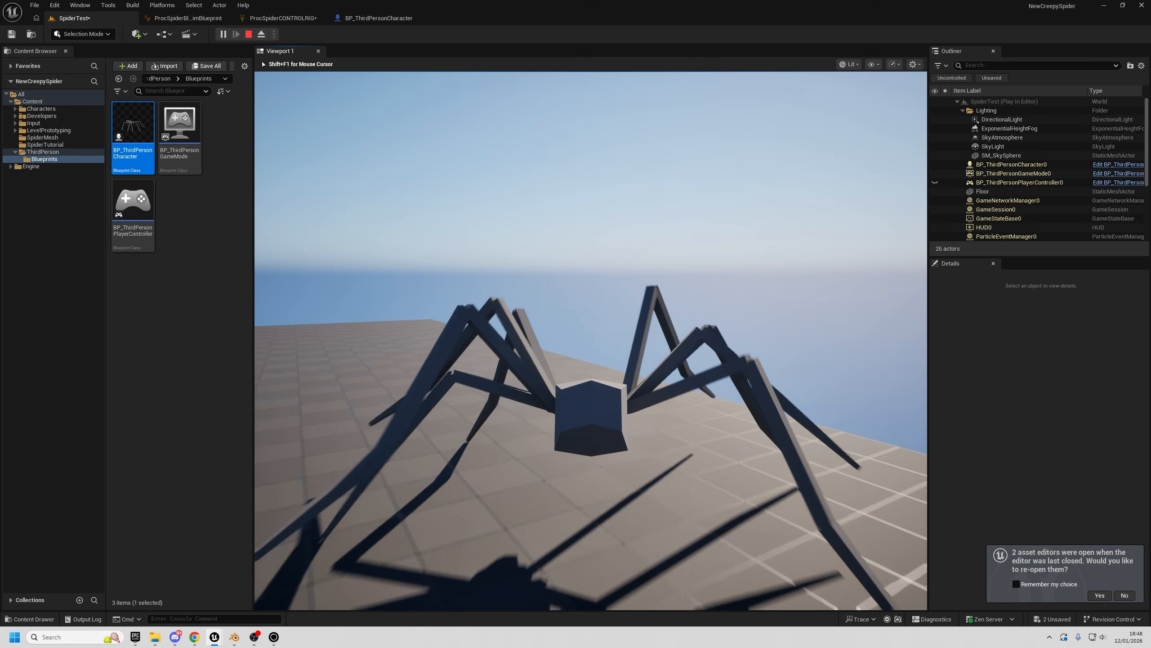
{"action": "key", "text": "w"}
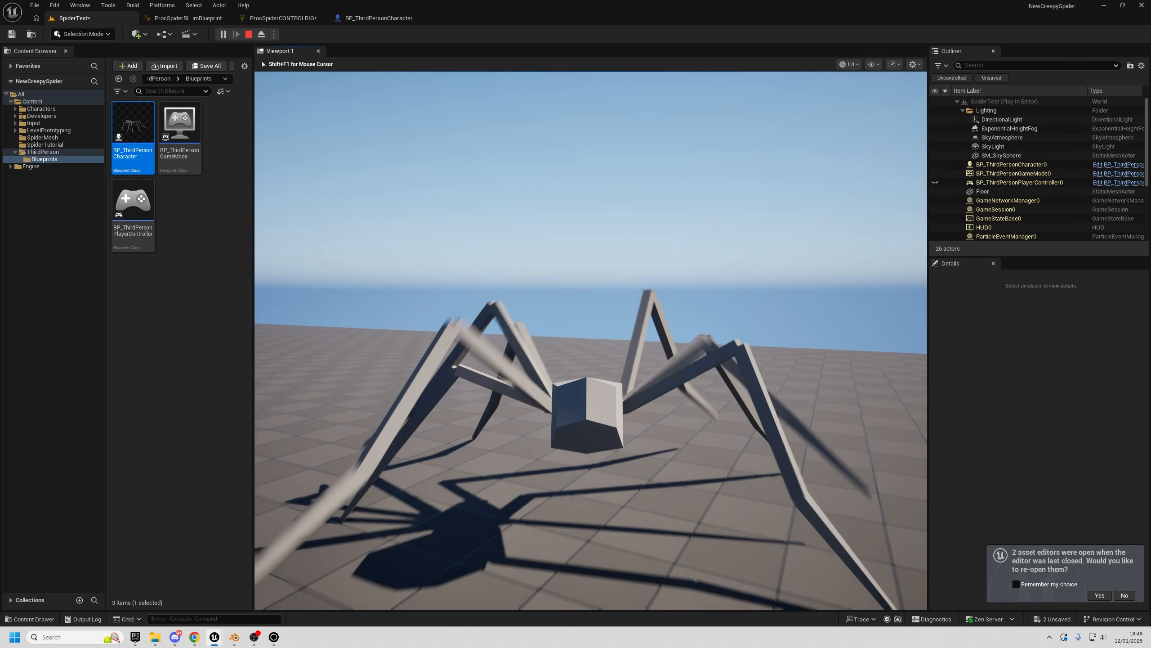
{"action": "key", "text": "Escape"}
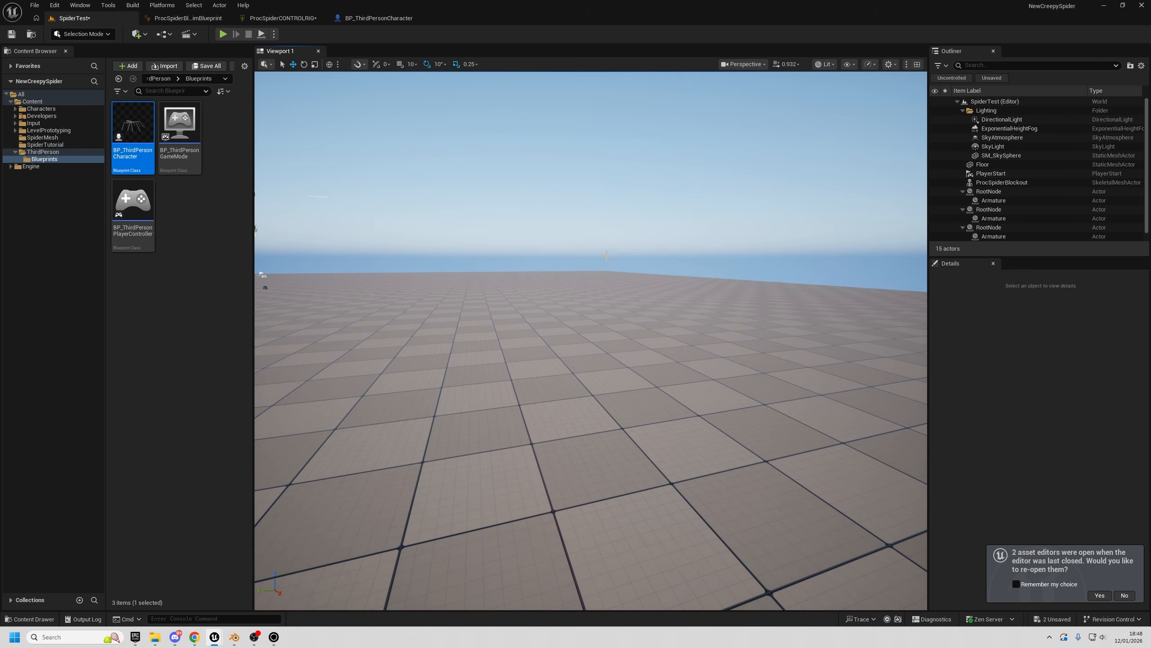
- Run the SpiderTest level again, walk the spider forward and view its body and legs from a low angle, and end play
{"action": "left_click", "coordinate": [223, 34]}
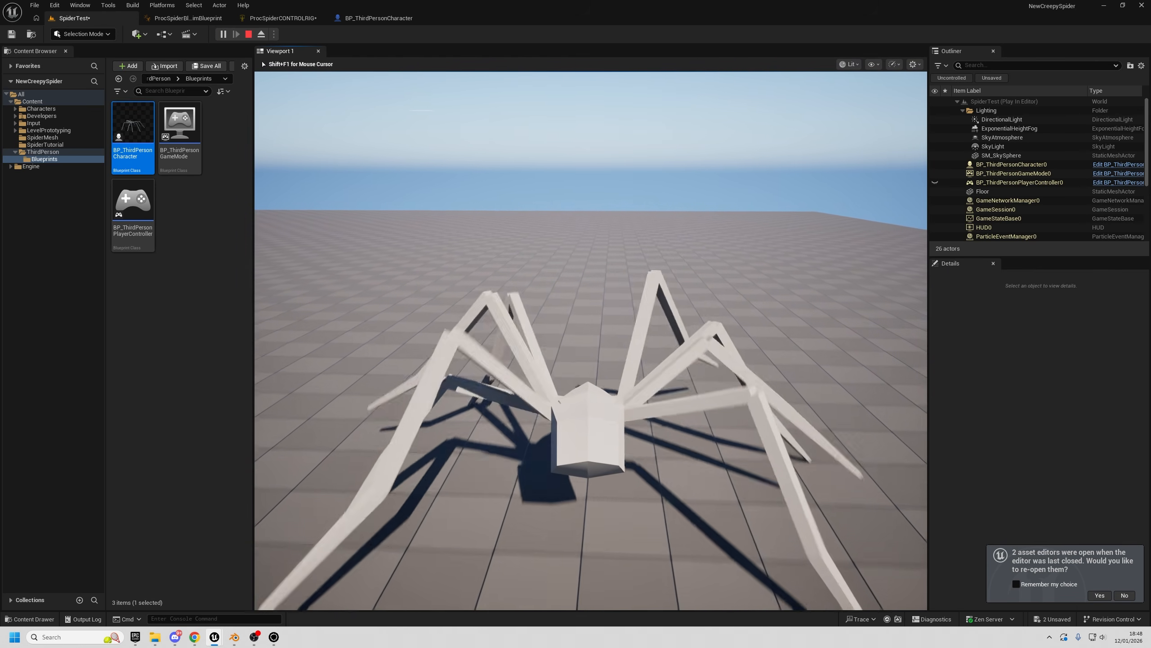
{"action": "key", "text": "w"}
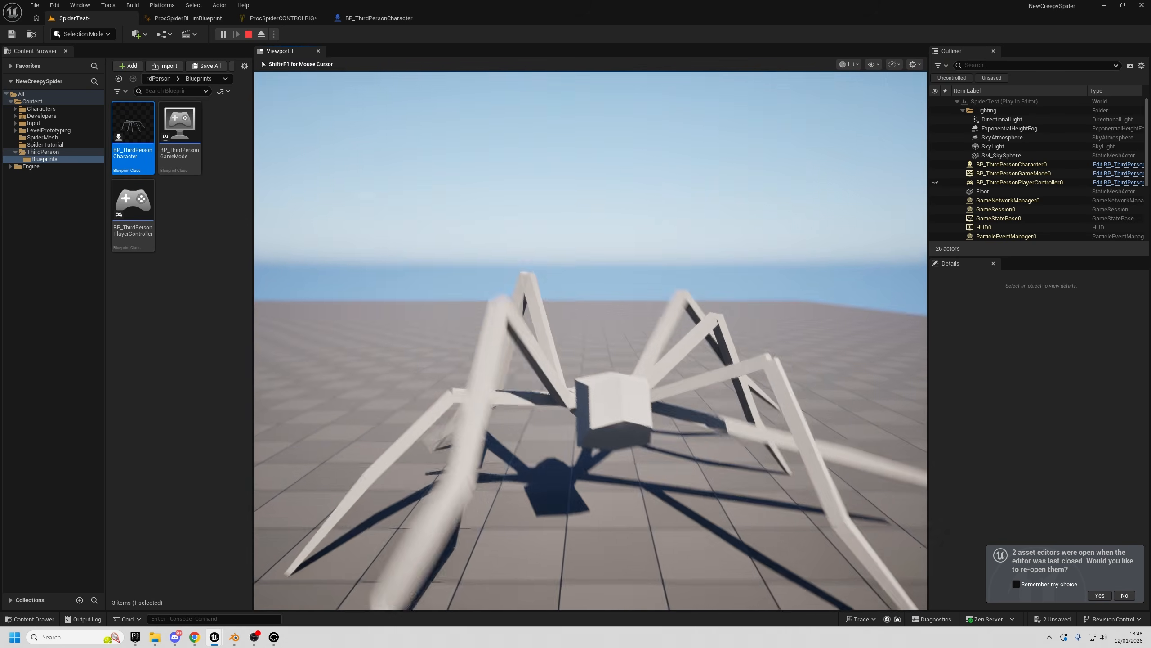
{"action": "key", "text": "w"}
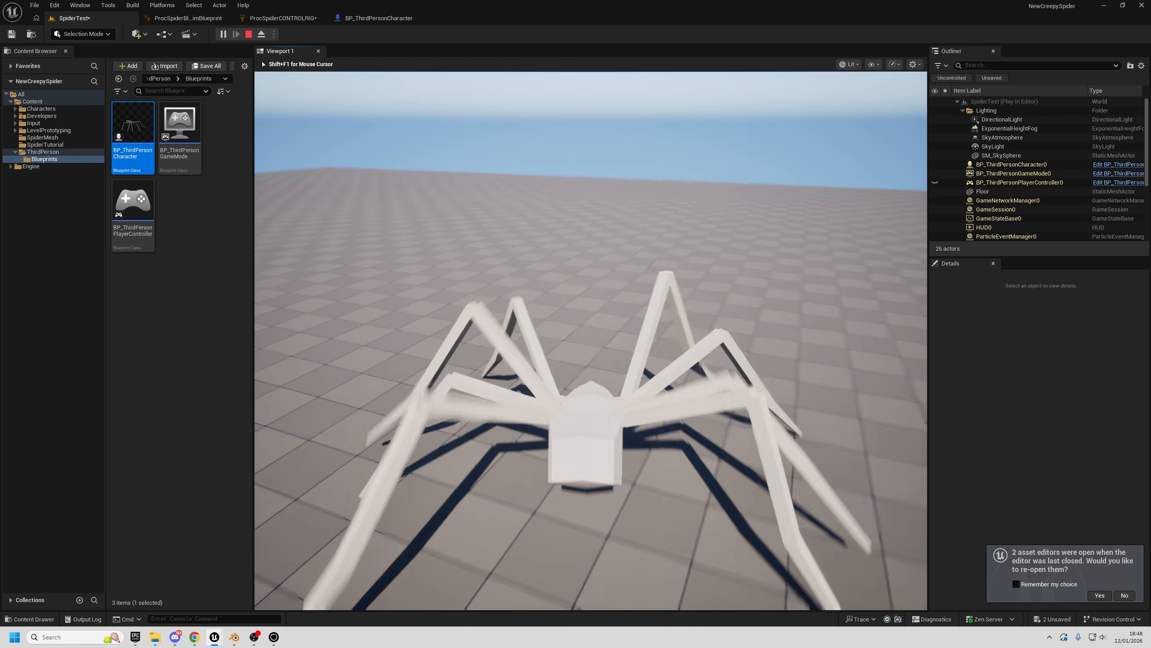
{"action": "key", "text": "w"}
{"action": "key", "text": "w"}
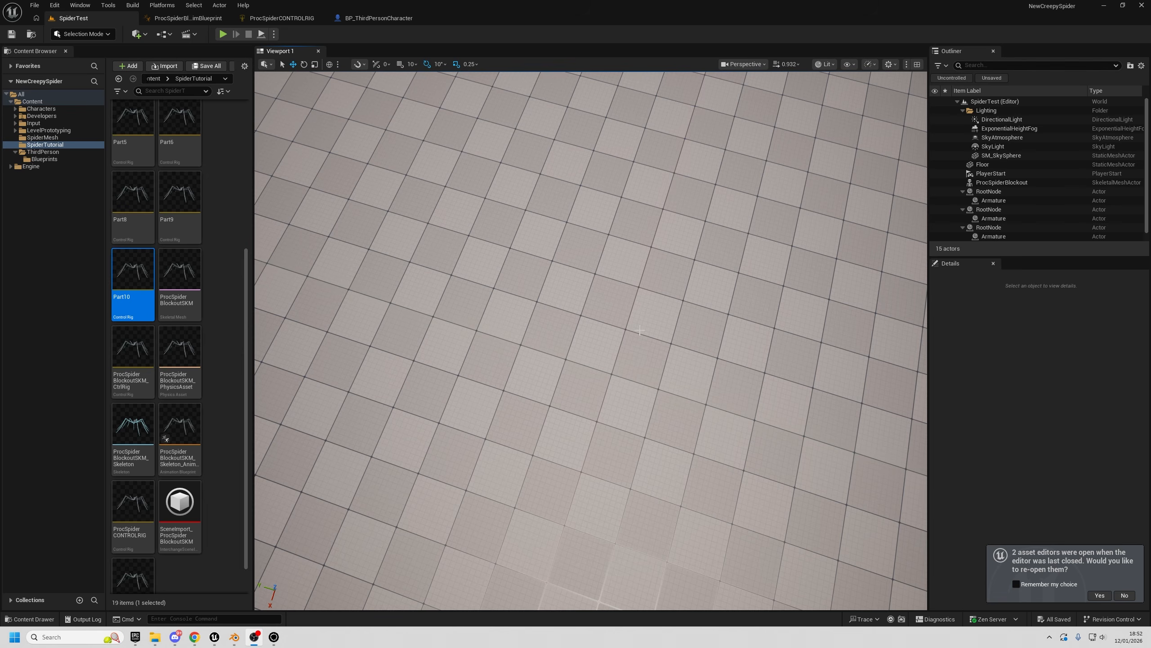
{"action": "right_click_drag", "start_coordinate": [640, 330], "coordinate": [602, 218]}
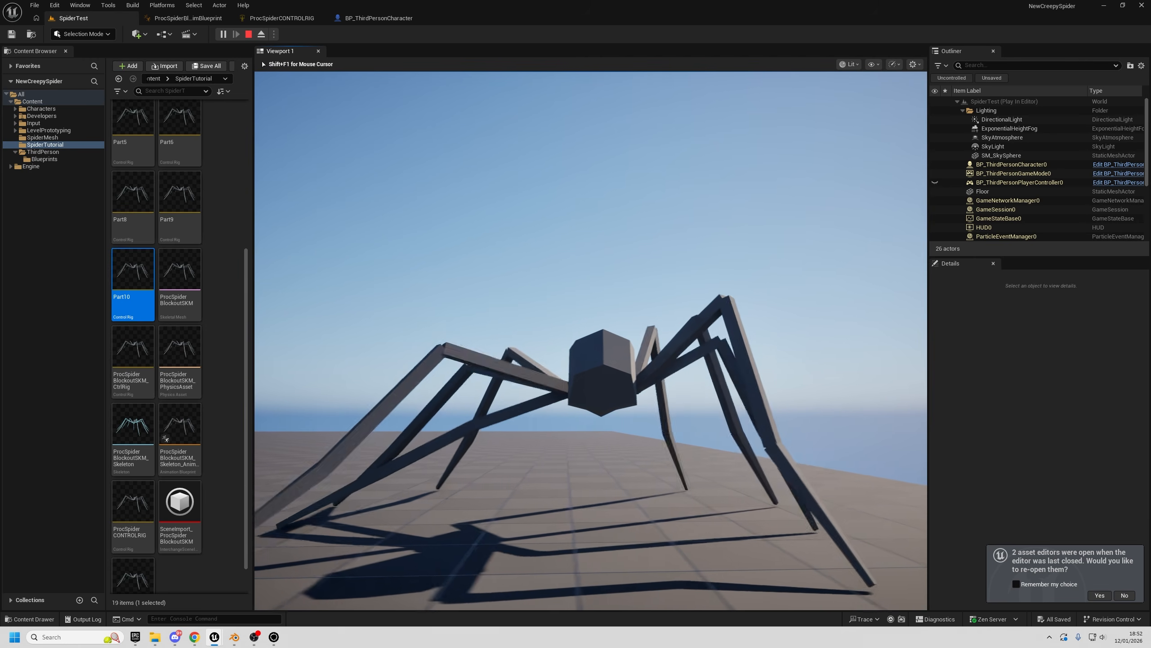
{"action": "key", "text": "Escape"}
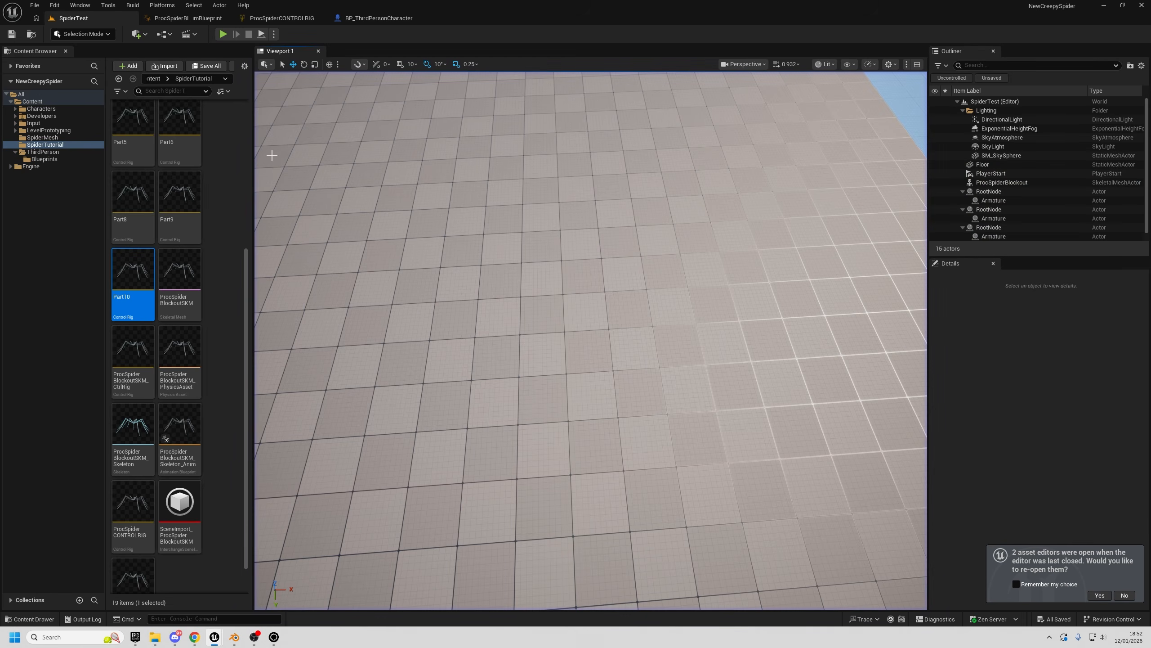
- Examine the spider's legs and body from several angles in the preview of the ProcSpiderBlockoutSKM_Skeleton_AnimBlueprint
{"action": "left_click", "coordinate": [188, 18]}
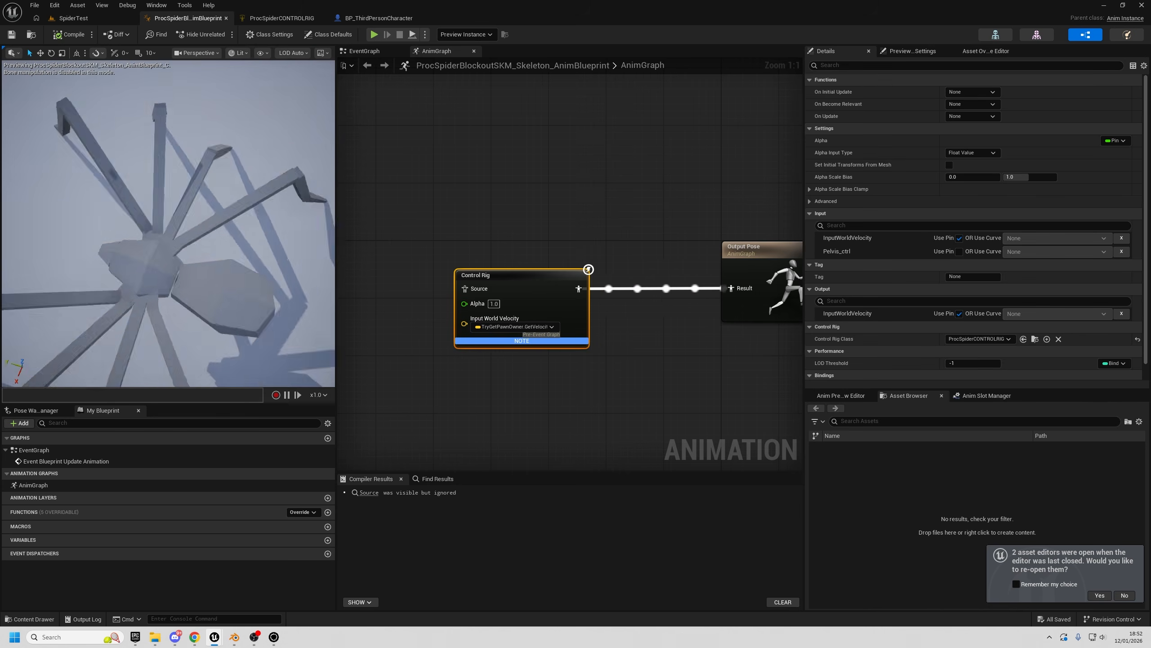
{"action": "scroll", "coordinate": [262, 229], "scroll_direction": "up", "scroll_amount": 4}
{"action": "left_click_drag", "start_coordinate": [262, 230], "coordinate": [262, 172], "text": "alt"}
{"action": "scroll", "coordinate": [262, 172], "scroll_direction": "down", "scroll_amount": 4}
{"action": "left_click_drag", "start_coordinate": [168, 223], "coordinate": [173, 155], "text": "alt"}
{"action": "scroll", "coordinate": [223, 240], "scroll_direction": "down", "scroll_amount": 5}
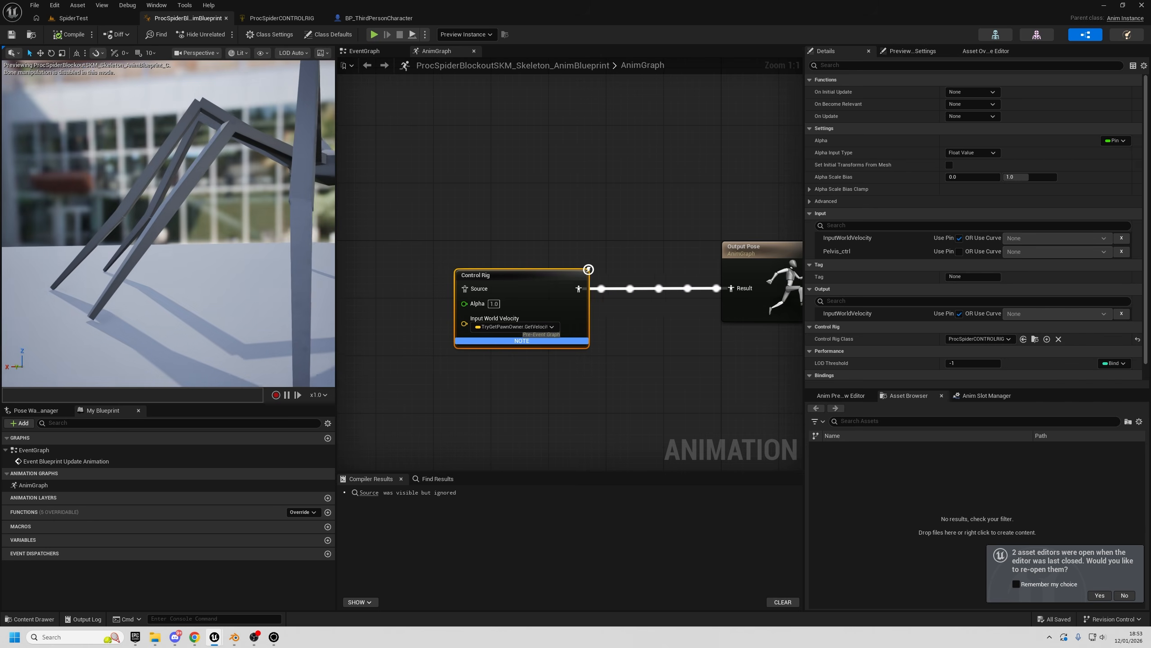
{"action": "key", "text": "w"}
{"action": "right_click_drag", "start_coordinate": [172, 154], "coordinate": [213, 150]}
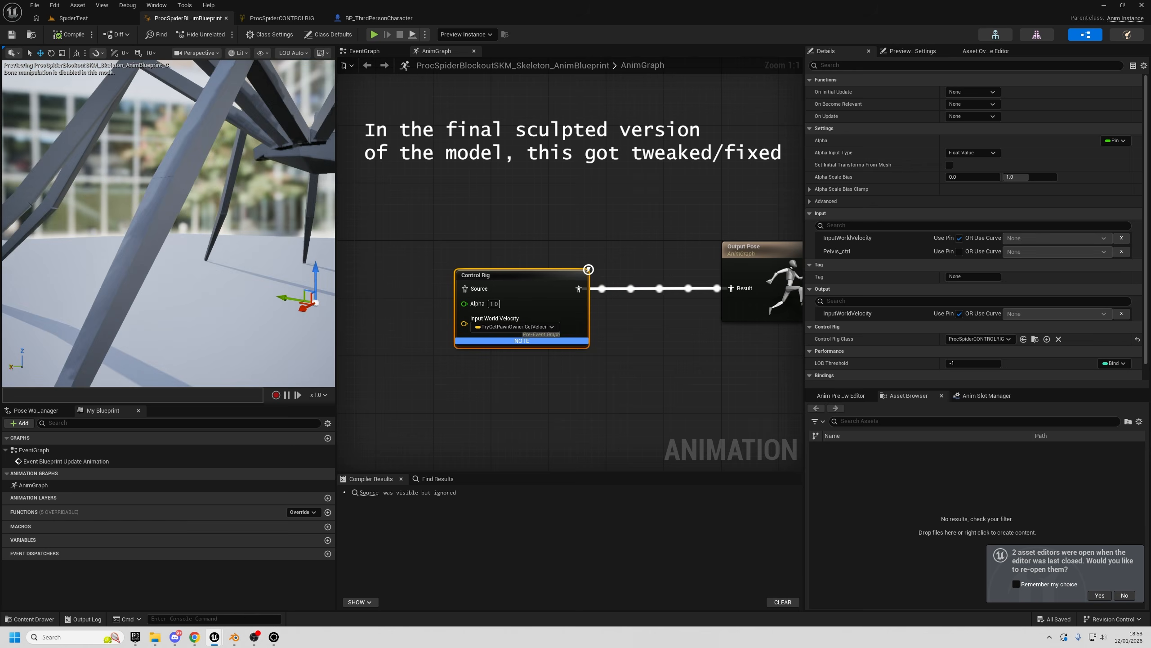
{"action": "right_click_drag", "start_coordinate": [152, 240], "coordinate": [182, 259]}
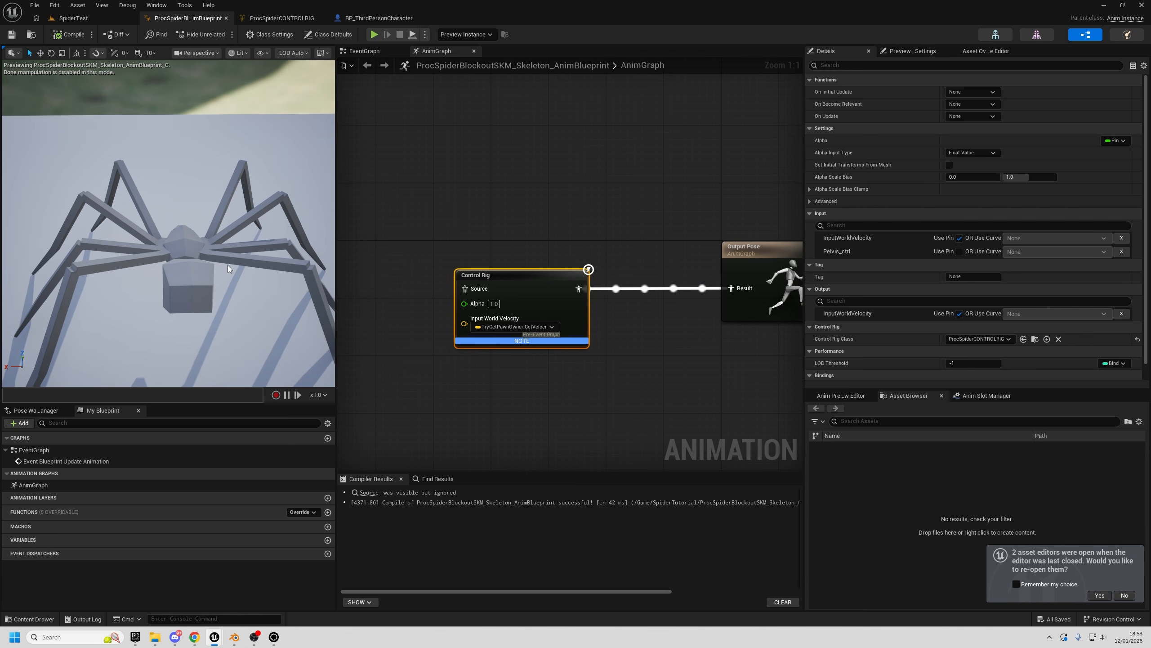
- Examine the spider's body and legs in the ProcSpiderCONTROLRIG preview and the translation spring nodes in PelvisMovement
{"action": "left_click", "coordinate": [262, 20]}
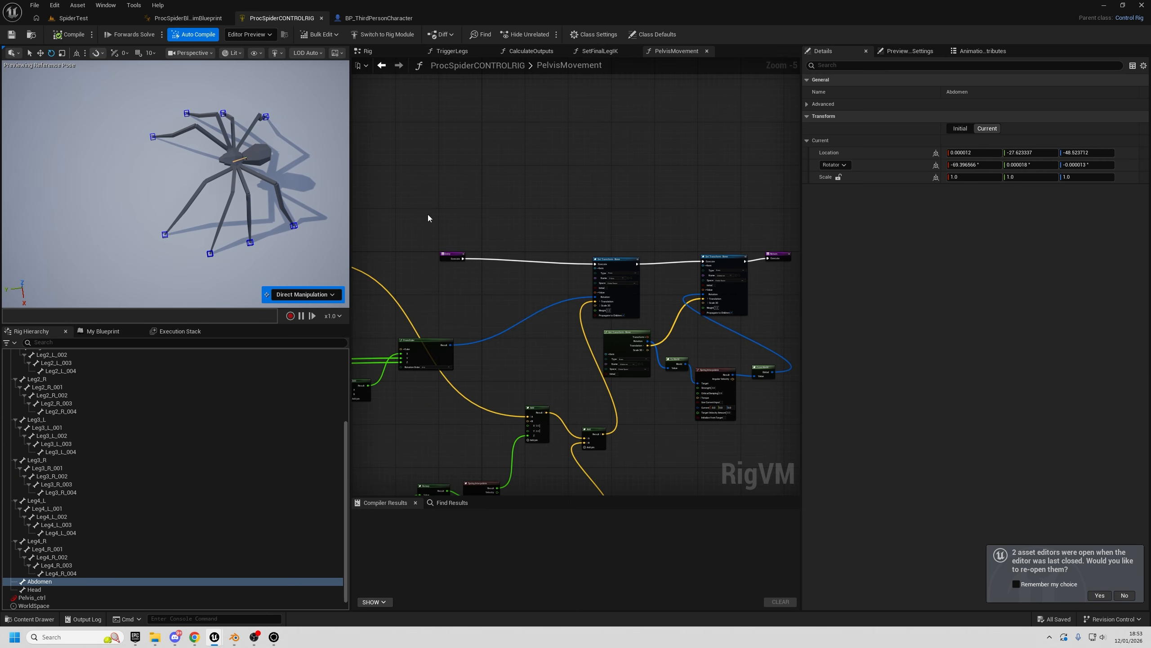
{"action": "right_click_drag", "start_coordinate": [574, 317], "coordinate": [492, 257]}
{"action": "right_click_drag", "start_coordinate": [524, 181], "coordinate": [601, 169]}
{"action": "left_click_drag", "start_coordinate": [601, 170], "coordinate": [507, 316]}
{"action": "right_click_drag", "start_coordinate": [507, 316], "coordinate": [632, 330]}
{"action": "right_click_drag", "start_coordinate": [242, 175], "coordinate": [182, 161]}
{"action": "right_click_drag", "start_coordinate": [511, 250], "coordinate": [610, 305]}
{"action": "left_click", "coordinate": [472, 272]}
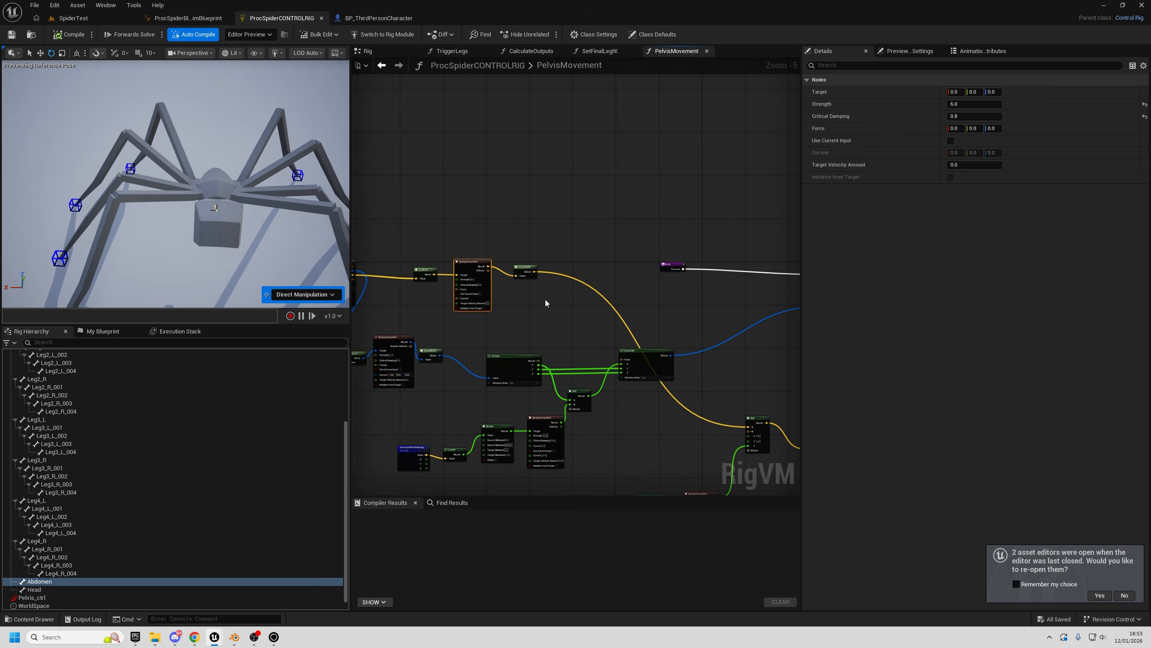
{"action": "left_click", "coordinate": [545, 303]}
{"action": "right_click_drag", "start_coordinate": [179, 178], "coordinate": [145, 157]}
{"action": "left_click", "coordinate": [100, 135]}
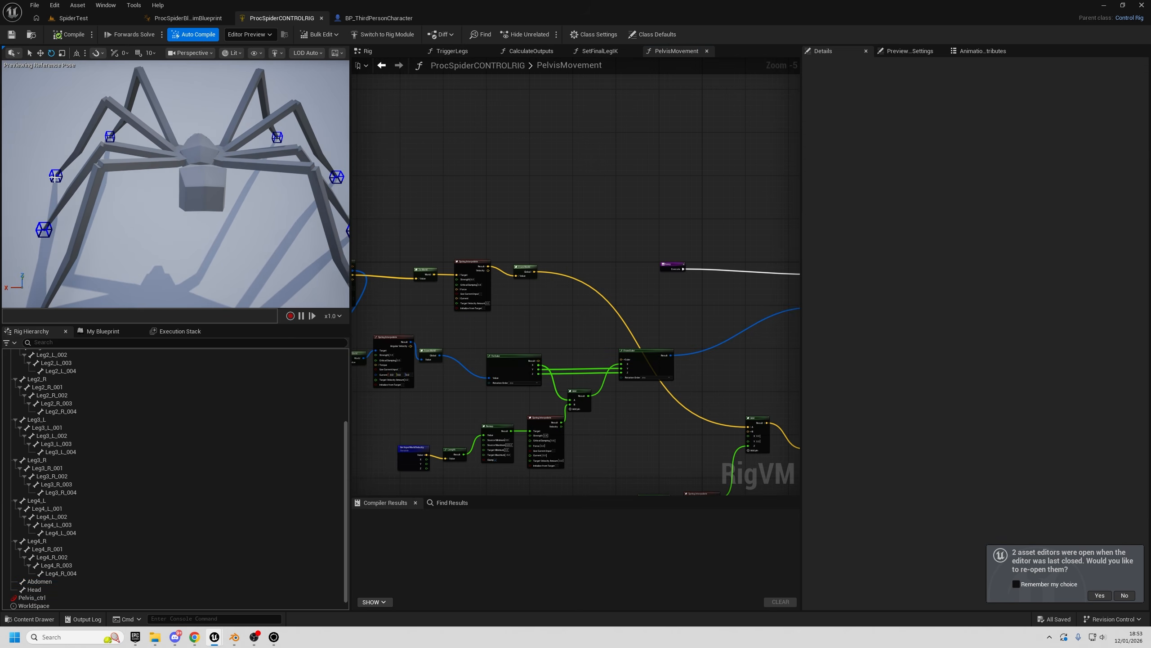
{"action": "left_click", "coordinate": [73, 190]}
{"action": "right_click_drag", "start_coordinate": [73, 190], "coordinate": [93, 230]}
{"action": "left_click", "coordinate": [139, 247]}
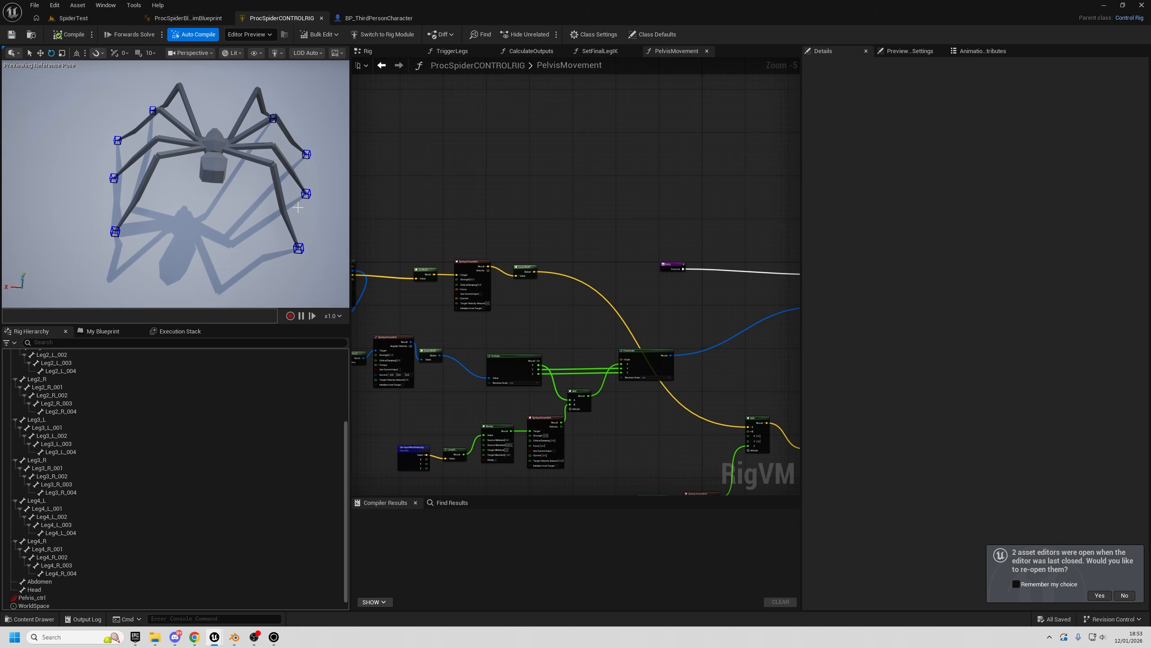
{"action": "right_click_drag", "start_coordinate": [227, 105], "coordinate": [249, 72]}
{"action": "key", "text": "w"}
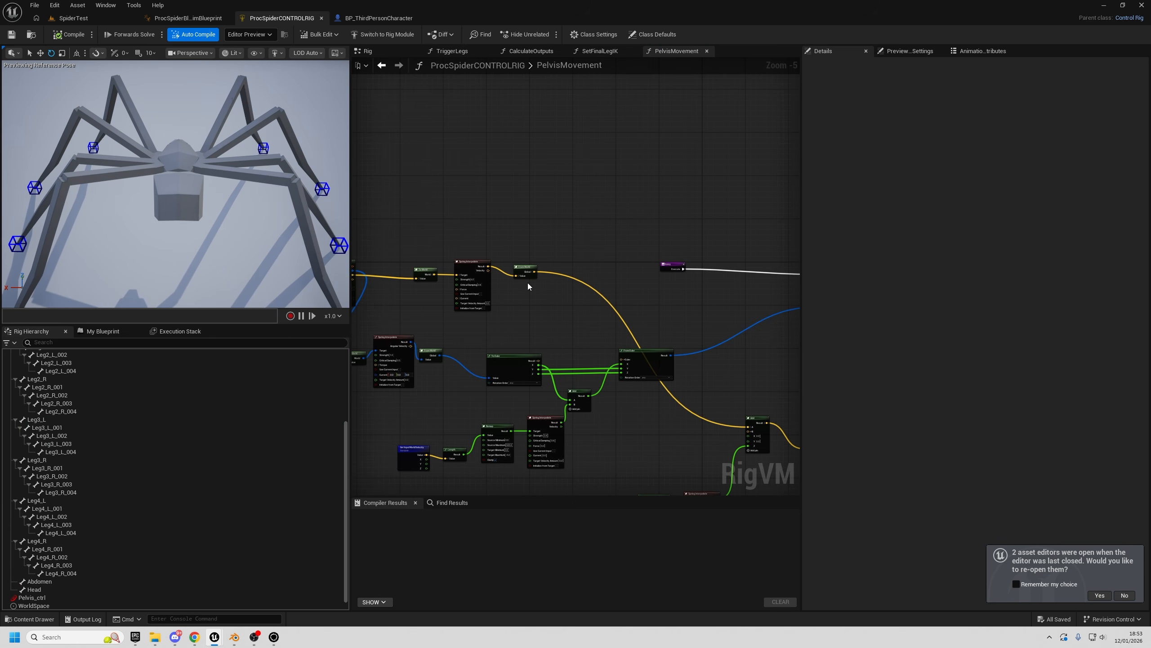
- Move the translation To World, Spring Interpolate and From World nodes slightly farther from the Get Transform - Bone node
{"action": "right_click_drag", "start_coordinate": [563, 193], "coordinate": [673, 152]}
{"action": "left_click_drag", "start_coordinate": [510, 182], "coordinate": [631, 271]}
{"action": "left_click_drag", "start_coordinate": [584, 225], "coordinate": [614, 228]}
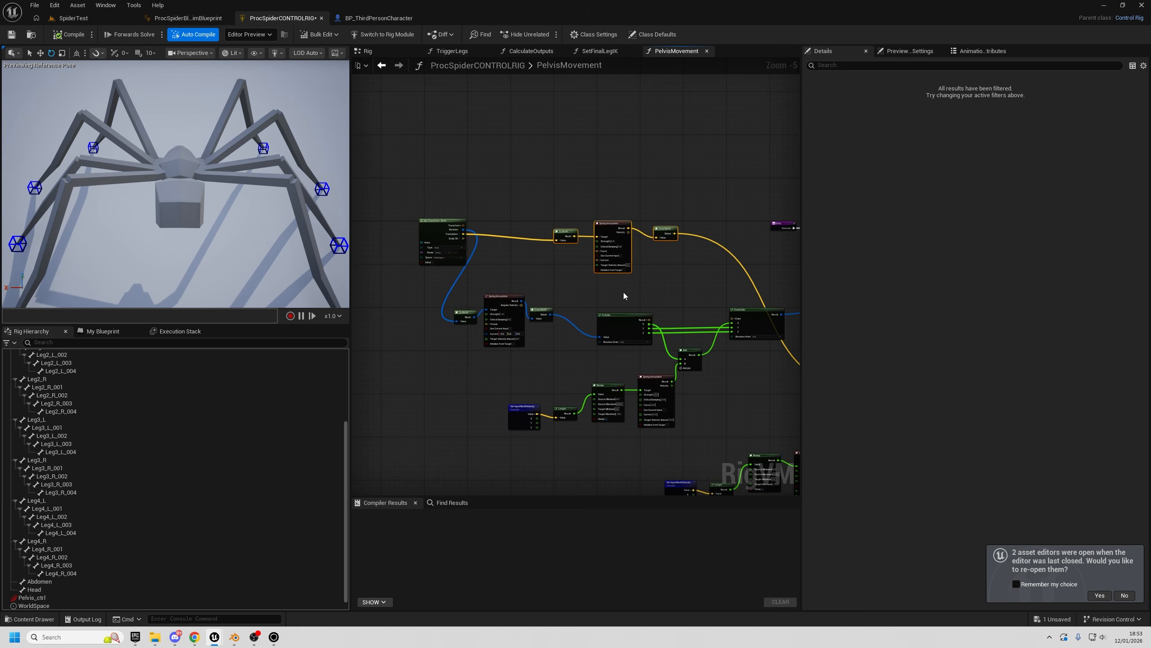
{"action": "right_click_drag", "start_coordinate": [625, 296], "coordinate": [612, 339]}
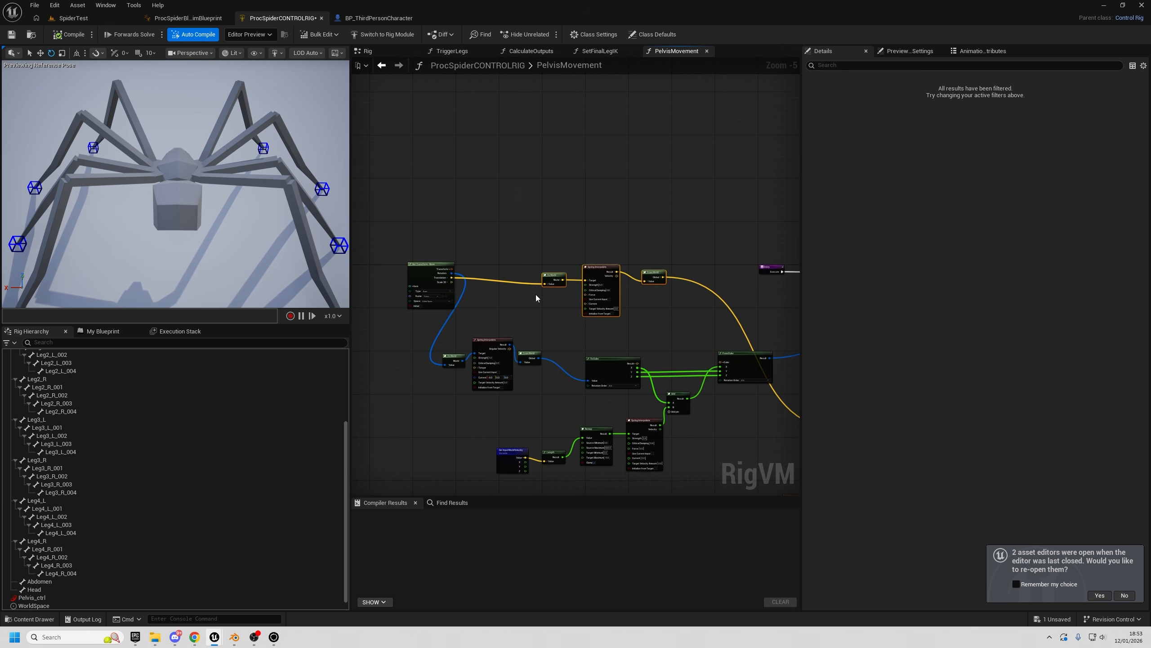
{"action": "right_click_drag", "start_coordinate": [297, 145], "coordinate": [270, 206]}
{"action": "scroll", "coordinate": [499, 257], "scroll_direction": "up", "scroll_amount": 2}
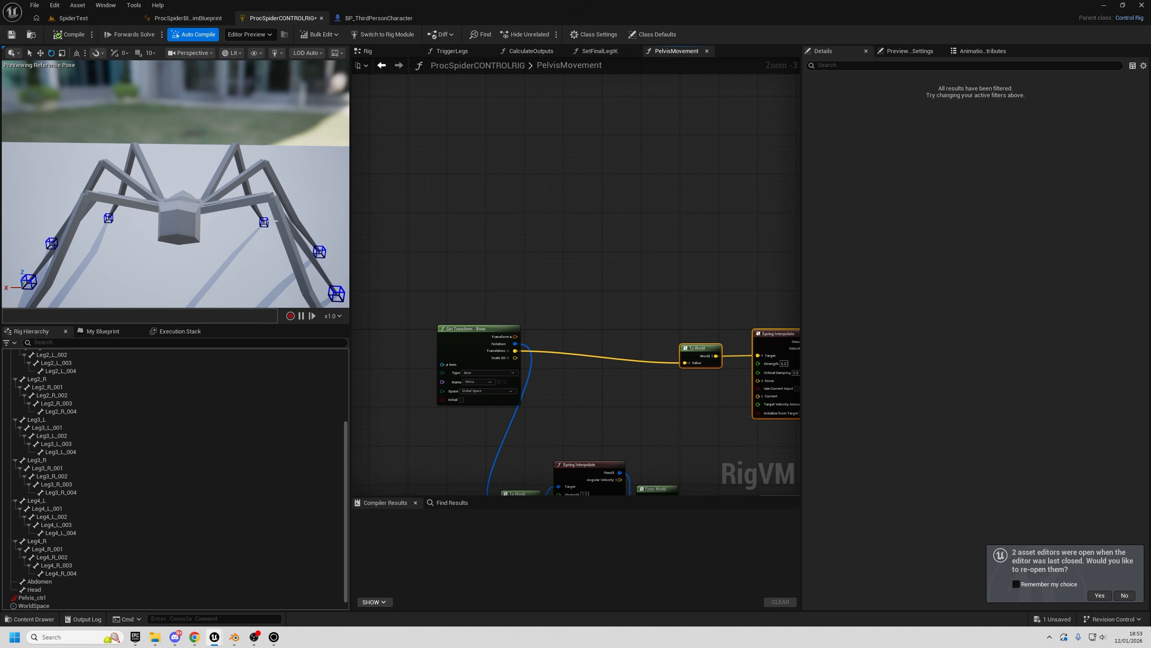
- Add a getter for the OutputTransforms variable to the PelvisMovement graph and place it in empty space above Get Transform - Bone
{"action": "left_click", "coordinate": [103, 331]}
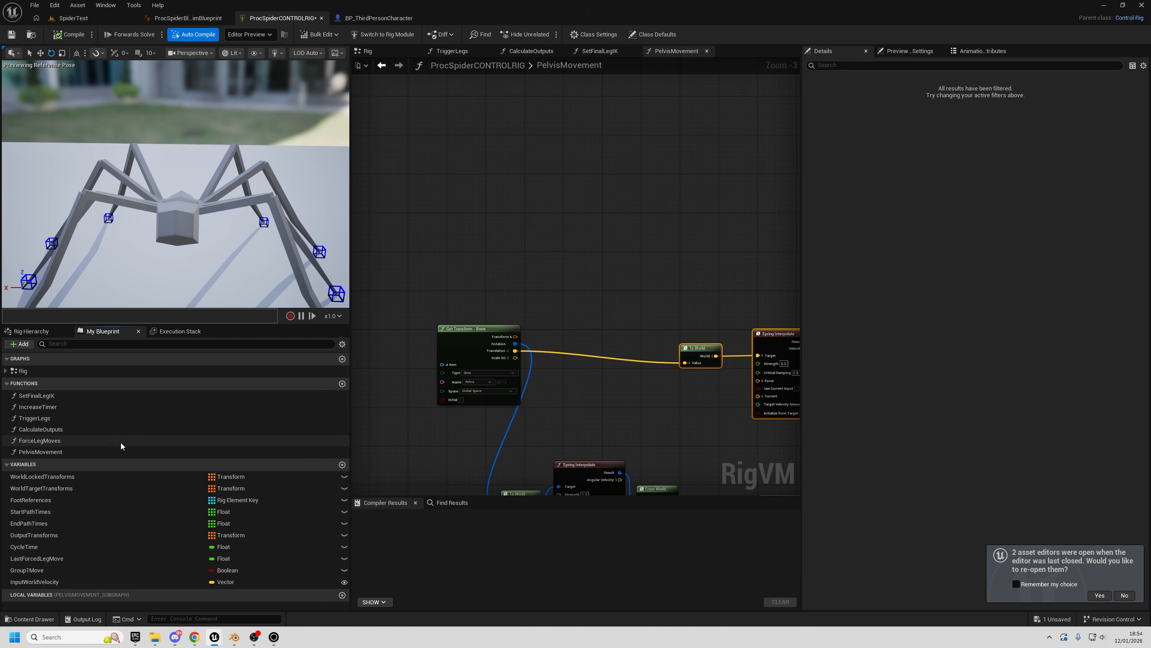
{"action": "left_click_drag", "start_coordinate": [52, 535], "coordinate": [429, 245]}
{"action": "left_click", "coordinate": [443, 235]}
{"action": "scroll", "coordinate": [444, 241], "scroll_direction": "up", "scroll_amount": 2}
{"action": "right_click_drag", "start_coordinate": [420, 267], "coordinate": [499, 311]}
{"action": "left_click_drag", "start_coordinate": [499, 312], "coordinate": [454, 299]}
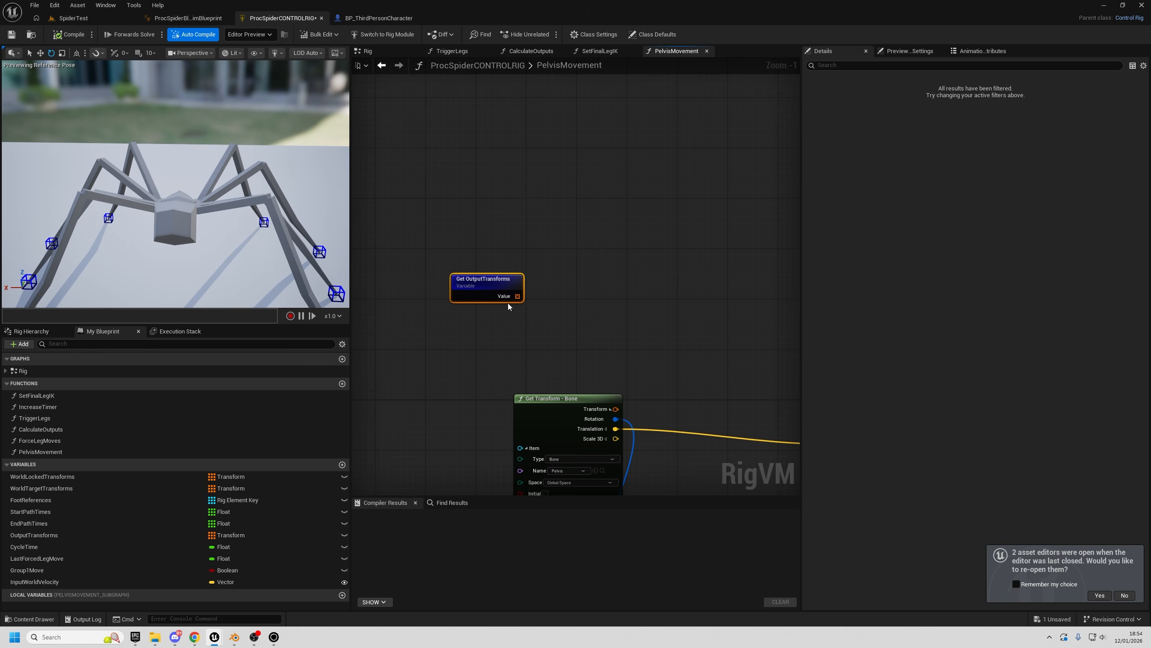
{"action": "left_click_drag", "start_coordinate": [482, 289], "coordinate": [413, 107]}
{"action": "right_click_drag", "start_coordinate": [463, 205], "coordinate": [486, 371]}
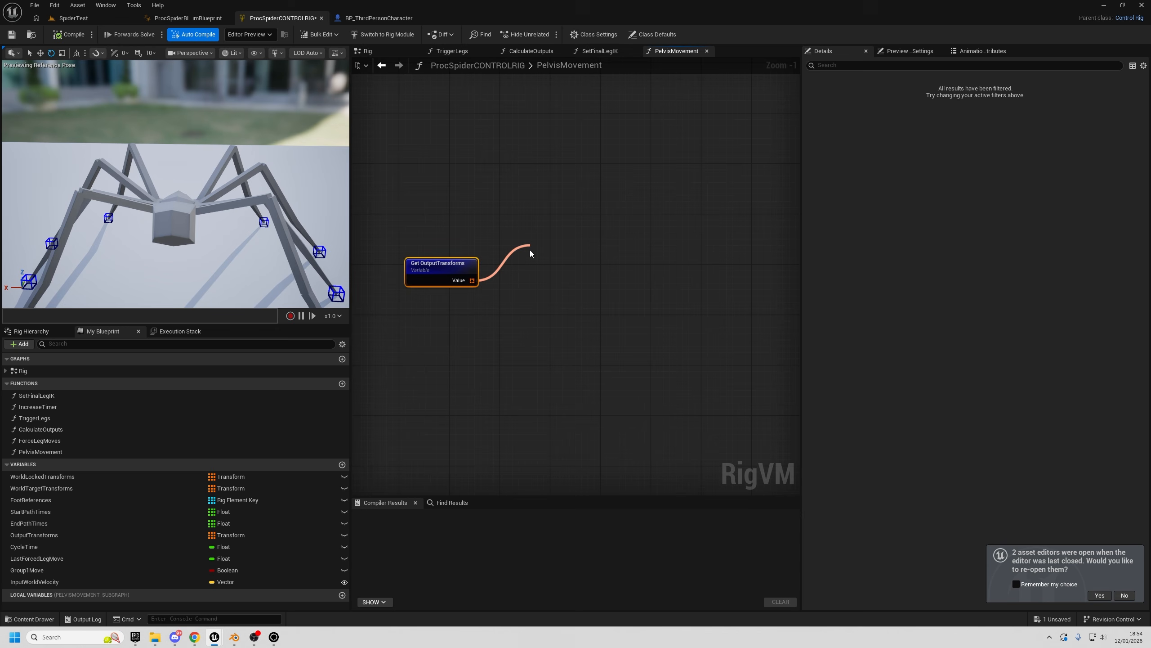
{"action": "left_click_drag", "start_coordinate": [531, 253], "coordinate": [531, 254]}
{"action": "type", "text": "eac"}
{"action": "left_click", "coordinate": [508, 244]}
- Add an array At node with index 0 fed by the Get OutputTransforms value
{"action": "left_click_drag", "start_coordinate": [472, 280], "coordinate": [523, 210]}
{"action": "type", "text": "at"}
{"action": "key", "text": "Return"}
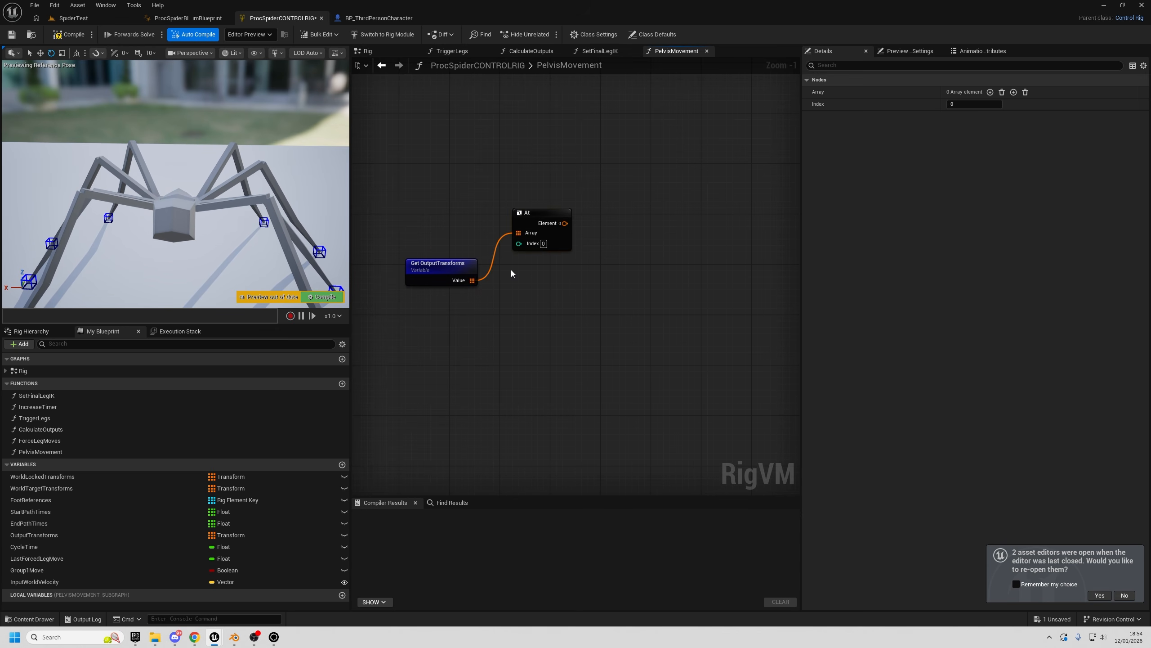
- Paste several copies of the At node beneath the first one
{"action": "key", "text": "ctrl+v"}
{"action": "key", "text": "ctrl+v"}
{"action": "right_click_drag", "start_coordinate": [474, 433], "coordinate": [475, 360]}
{"action": "key", "text": "ctrl+v"}
{"action": "key", "text": "ctrl+v"}
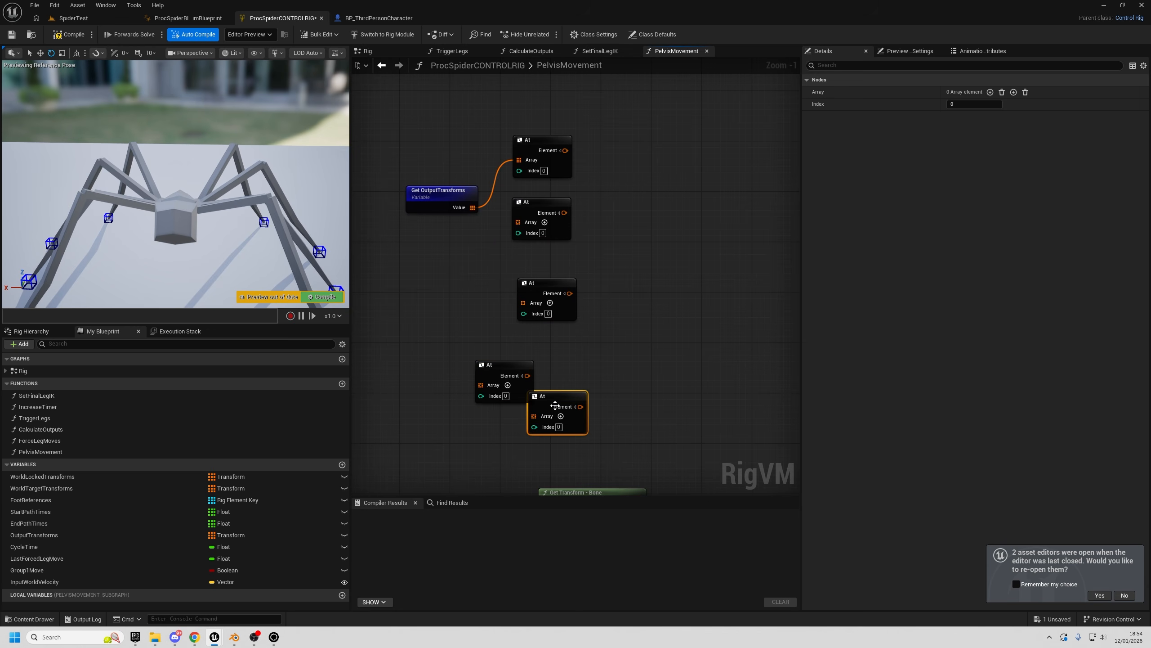
{"action": "key", "text": "ctrl+v"}
{"action": "key", "text": "ctrl+v"}
{"action": "key", "text": "ctrl+v"}
{"action": "key", "text": "ctrl+v"}
- Stack the At copies in a column, delete the surplus ones and set the remaining indices to 1 through 6
{"action": "left_click_drag", "start_coordinate": [504, 374], "coordinate": [541, 332]}
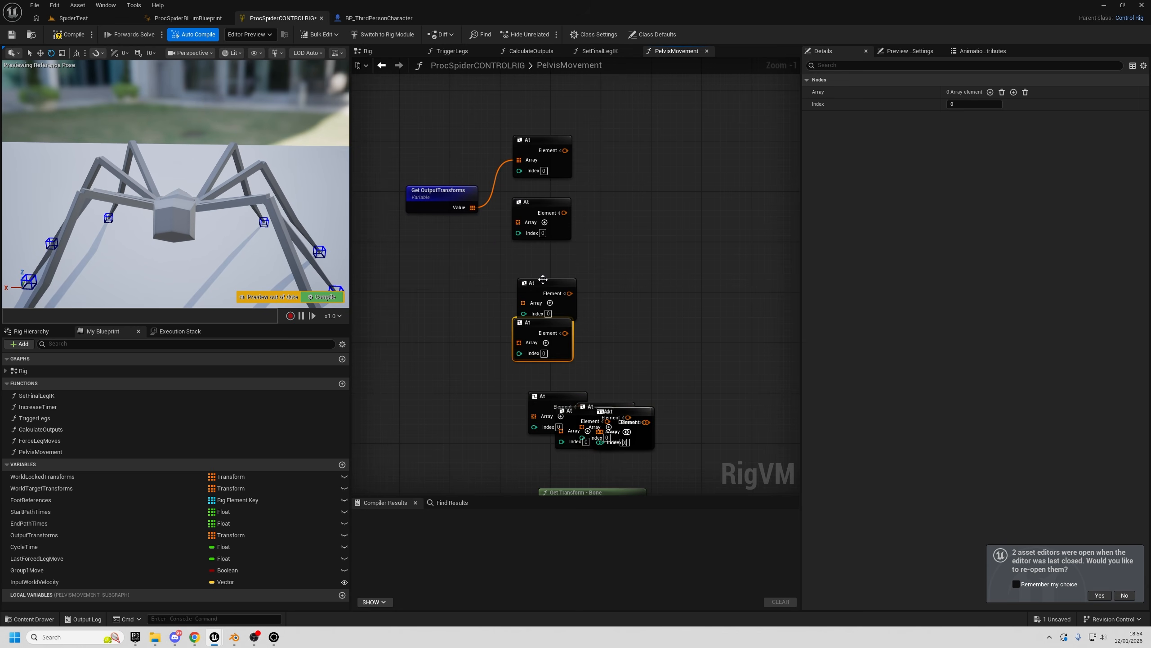
{"action": "left_click_drag", "start_coordinate": [543, 280], "coordinate": [530, 244]}
{"action": "left_click_drag", "start_coordinate": [537, 323], "coordinate": [530, 298]}
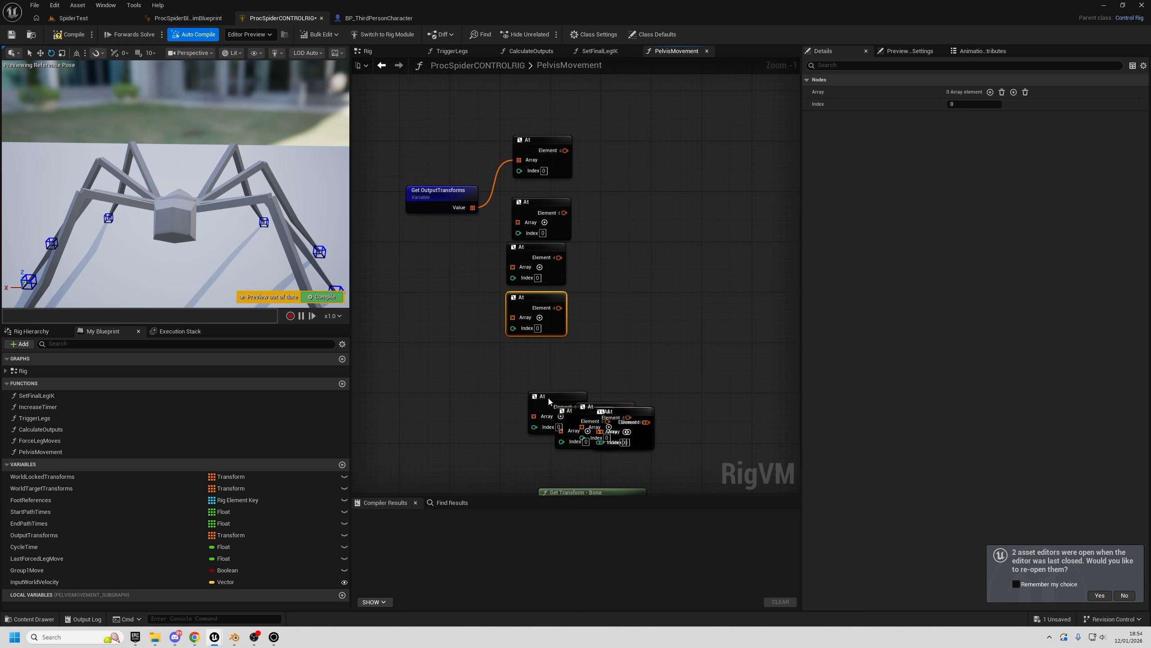
{"action": "left_click_drag", "start_coordinate": [549, 402], "coordinate": [520, 401]}
{"action": "left_click_drag", "start_coordinate": [597, 406], "coordinate": [534, 444]}
{"action": "left_click_drag", "start_coordinate": [640, 380], "coordinate": [612, 431]}
{"action": "key", "text": "Delete"}
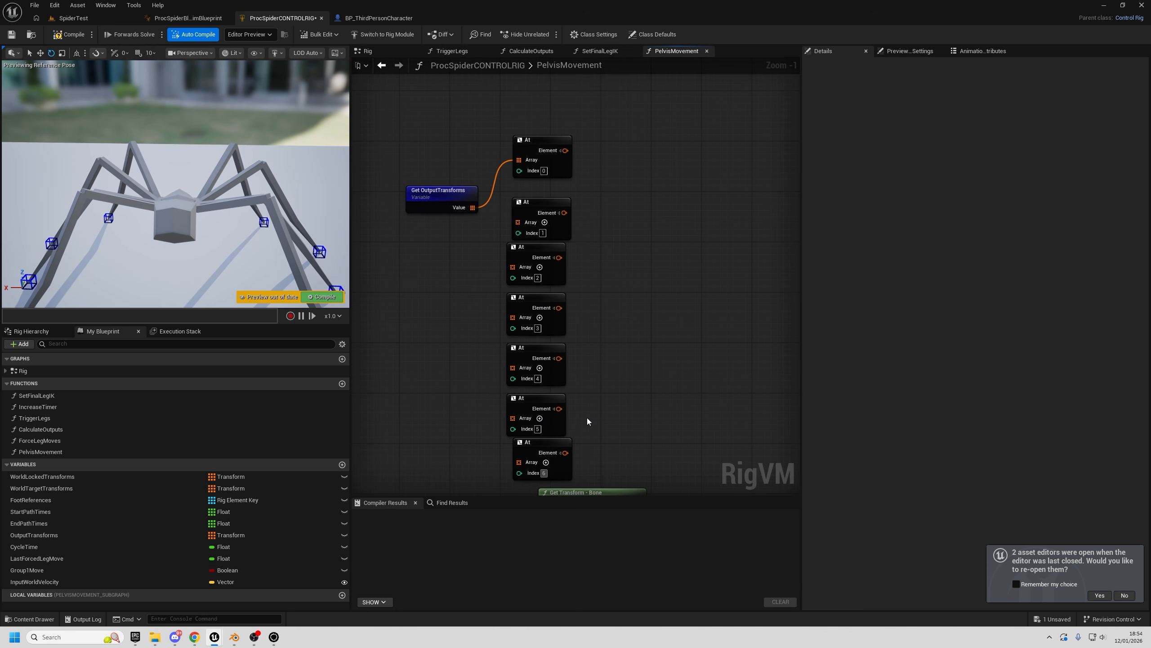
- Tighten the column of At nodes and add another copy with index 7 at its end
{"action": "right_click_drag", "start_coordinate": [614, 422], "coordinate": [629, 379]}
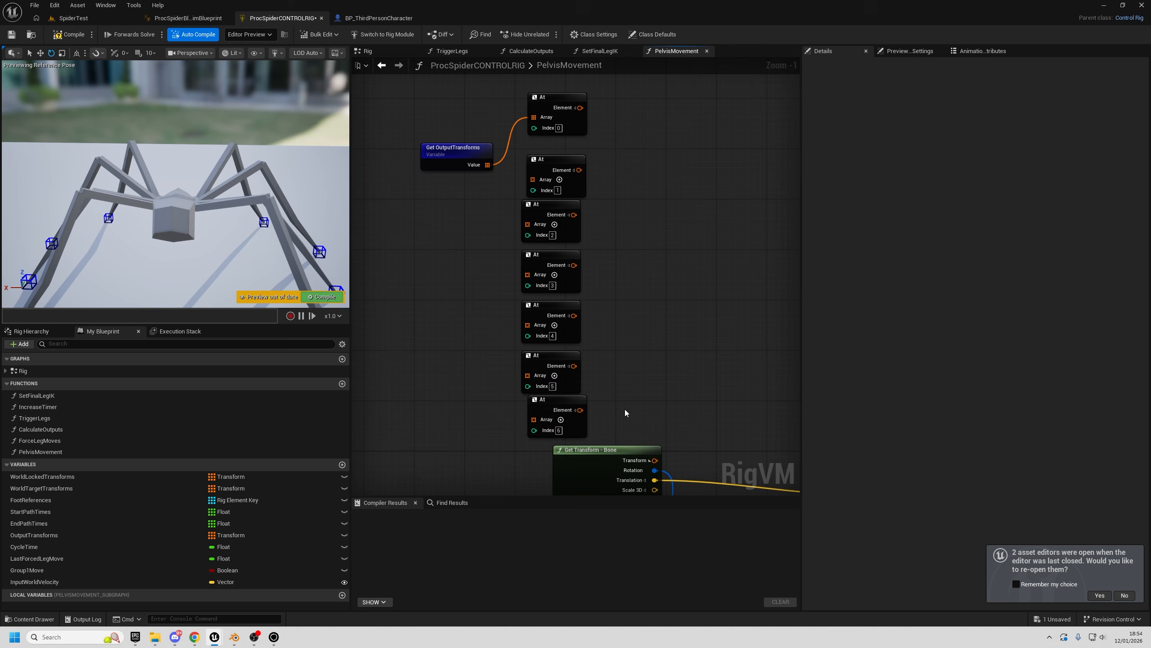
{"action": "left_click_drag", "start_coordinate": [626, 411], "coordinate": [548, 142]}
{"action": "left_click", "coordinate": [611, 156]}
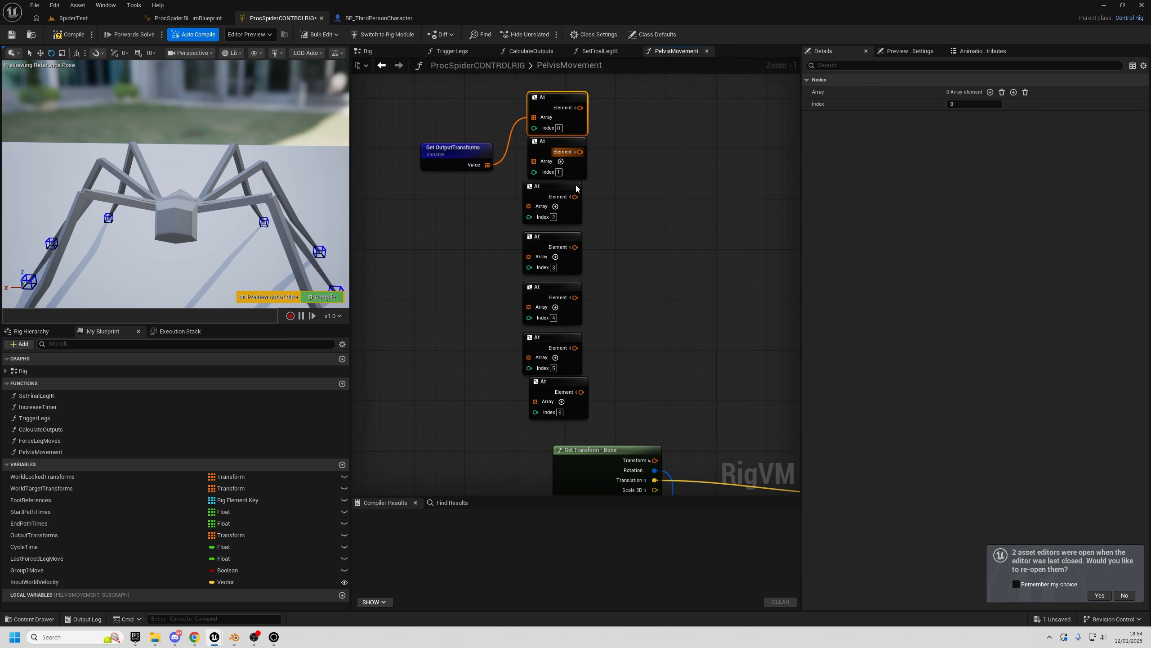
{"action": "key", "text": "ctrl+v"}
{"action": "left_click_drag", "start_coordinate": [550, 447], "coordinate": [504, 428]}
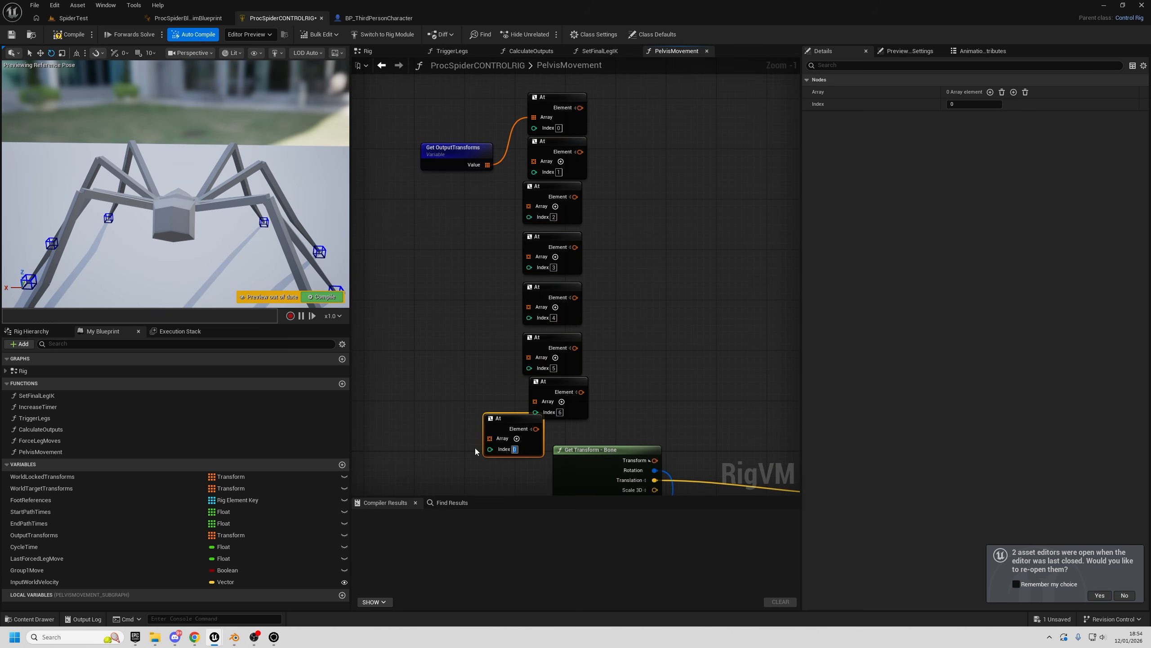
{"action": "scroll", "coordinate": [634, 244], "scroll_direction": "down", "scroll_amount": 2}
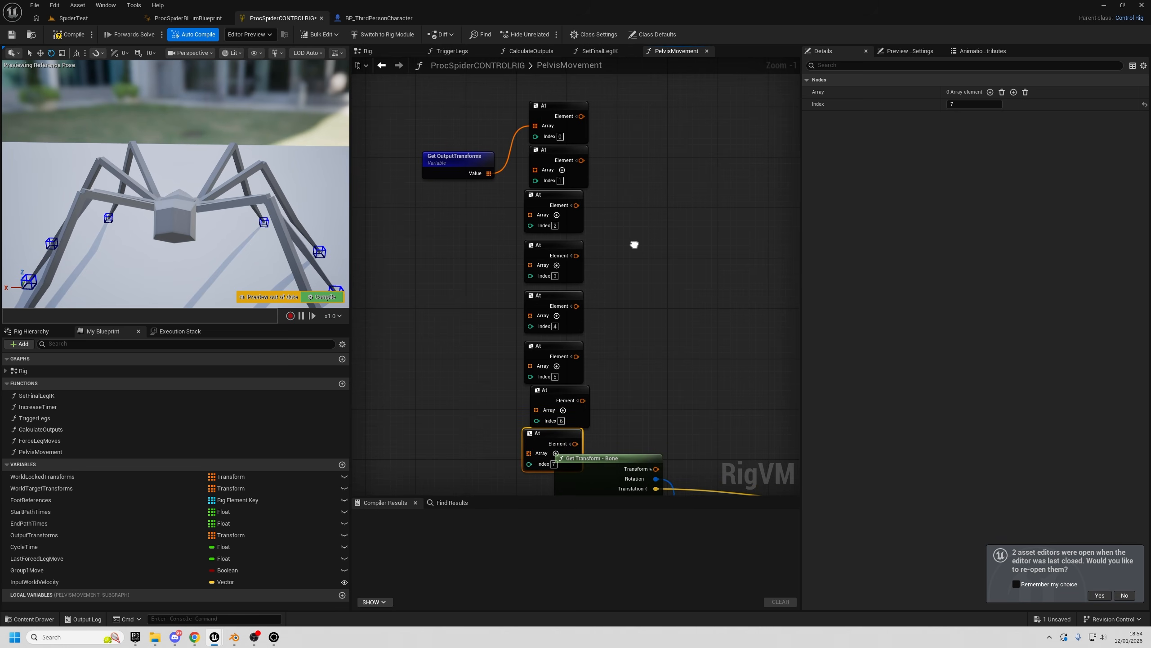
- Move the OutputTransforms nodes clear of Get Transform - Bone and connect the Get OutputTransforms value to every remaining At node's Array input
{"action": "left_click_drag", "start_coordinate": [462, 125], "coordinate": [584, 313]}
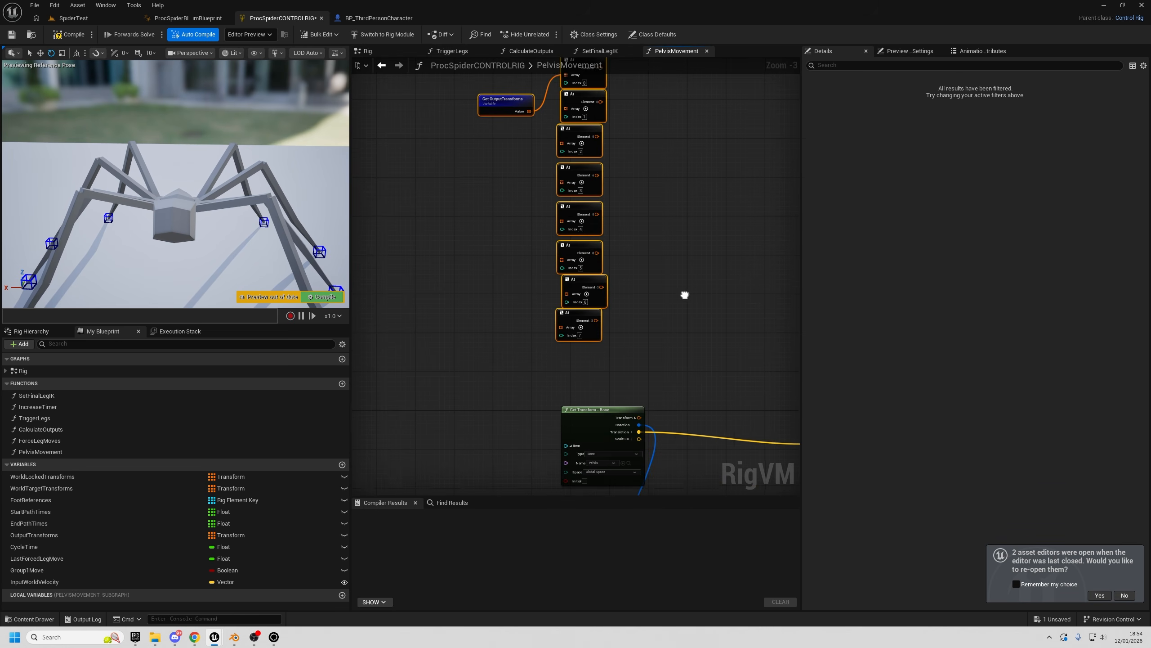
{"action": "right_click_drag", "start_coordinate": [684, 293], "coordinate": [656, 405]}
{"action": "scroll", "coordinate": [507, 209], "scroll_direction": "up", "scroll_amount": 2}
{"action": "left_click_drag", "start_coordinate": [501, 229], "coordinate": [576, 333]}
{"action": "left_click", "coordinate": [522, 240]}
{"action": "left_click_drag", "start_coordinate": [566, 376], "coordinate": [522, 247]}
- Expand the Element output of the index 0 At node and add an Array Average node beside it
{"action": "left_click", "coordinate": [544, 174]}
{"action": "left_click_drag", "start_coordinate": [544, 167], "coordinate": [539, 151]}
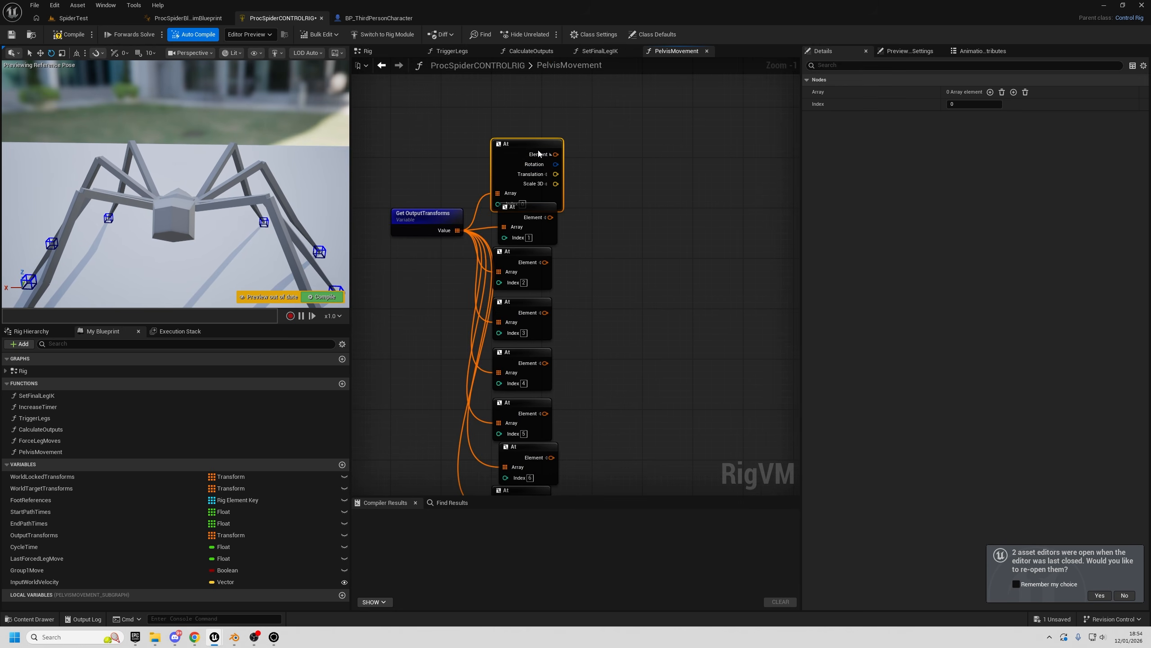
{"action": "right_click_drag", "start_coordinate": [672, 256], "coordinate": [612, 250]}
{"action": "right_click", "coordinate": [582, 220]}
{"action": "left_click_drag", "start_coordinate": [495, 168], "coordinate": [634, 169]}
{"action": "type", "text": "average"}
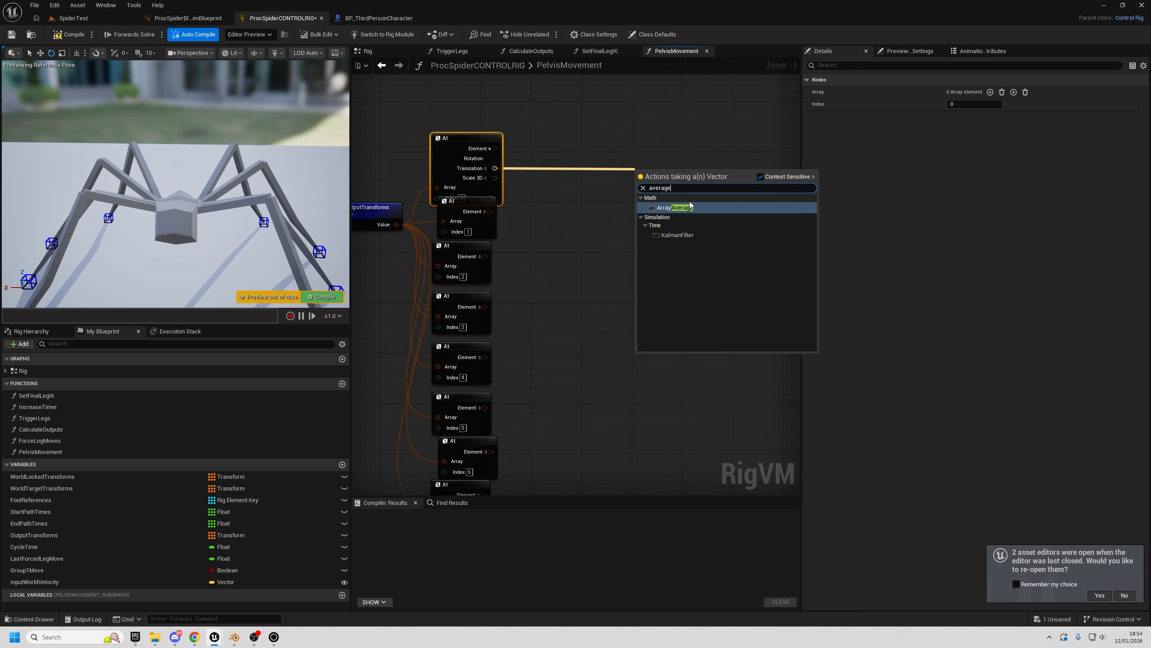
{"action": "left_click", "coordinate": [688, 209]}
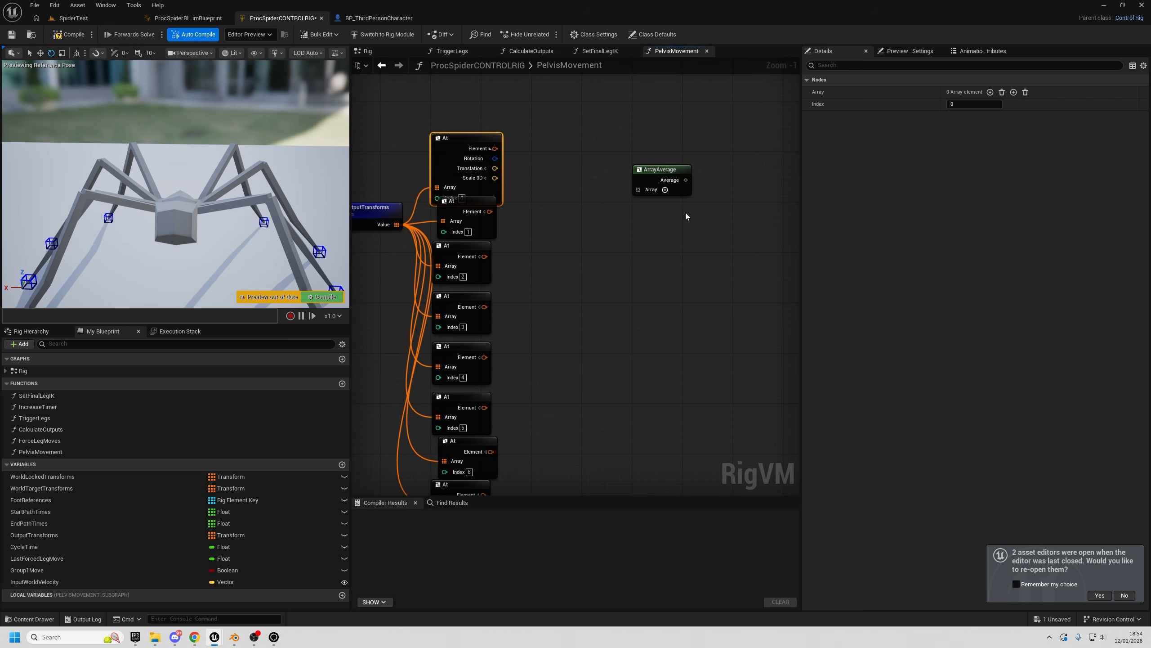
{"action": "left_click", "coordinate": [665, 191]}
{"action": "right_click_drag", "start_coordinate": [665, 195], "coordinate": [651, 224]}
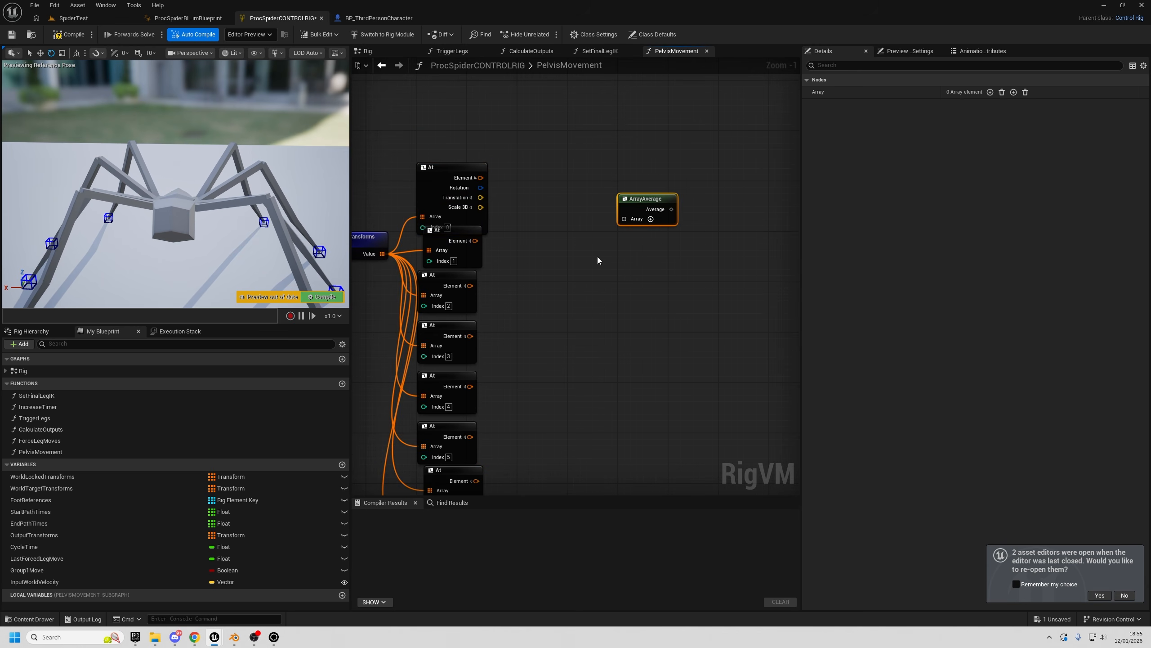
{"action": "left_click_drag", "start_coordinate": [380, 254], "coordinate": [544, 283]}
{"action": "right_click_drag", "start_coordinate": [541, 286], "coordinate": [616, 302]}
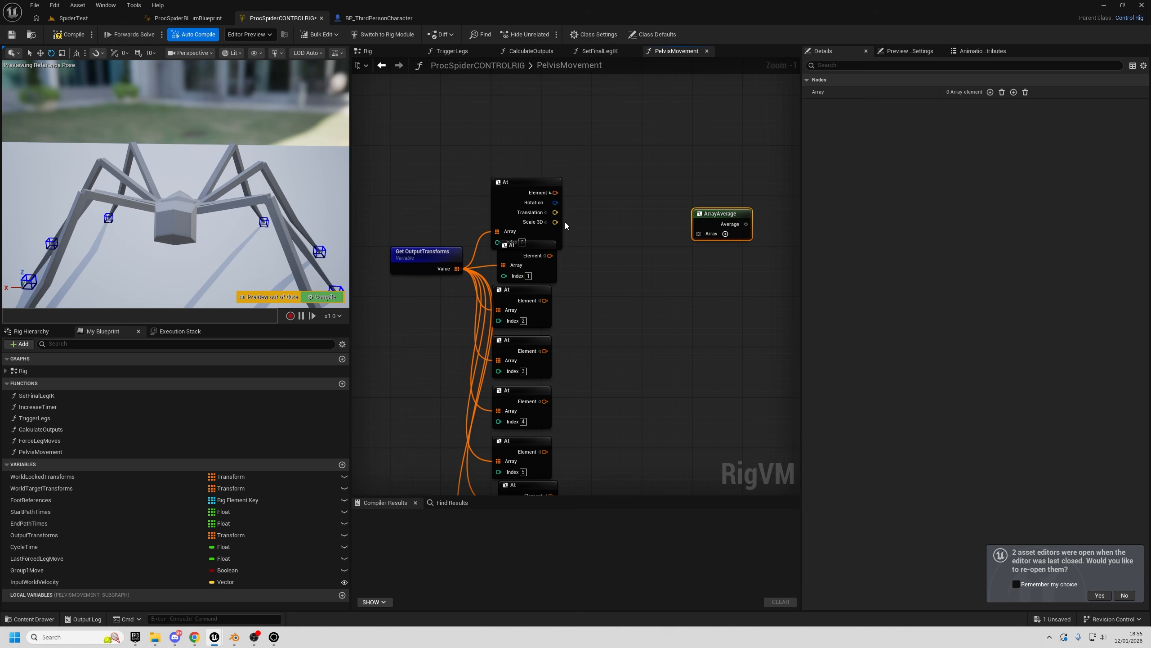
{"action": "left_click_drag", "start_coordinate": [701, 234], "coordinate": [658, 240]}
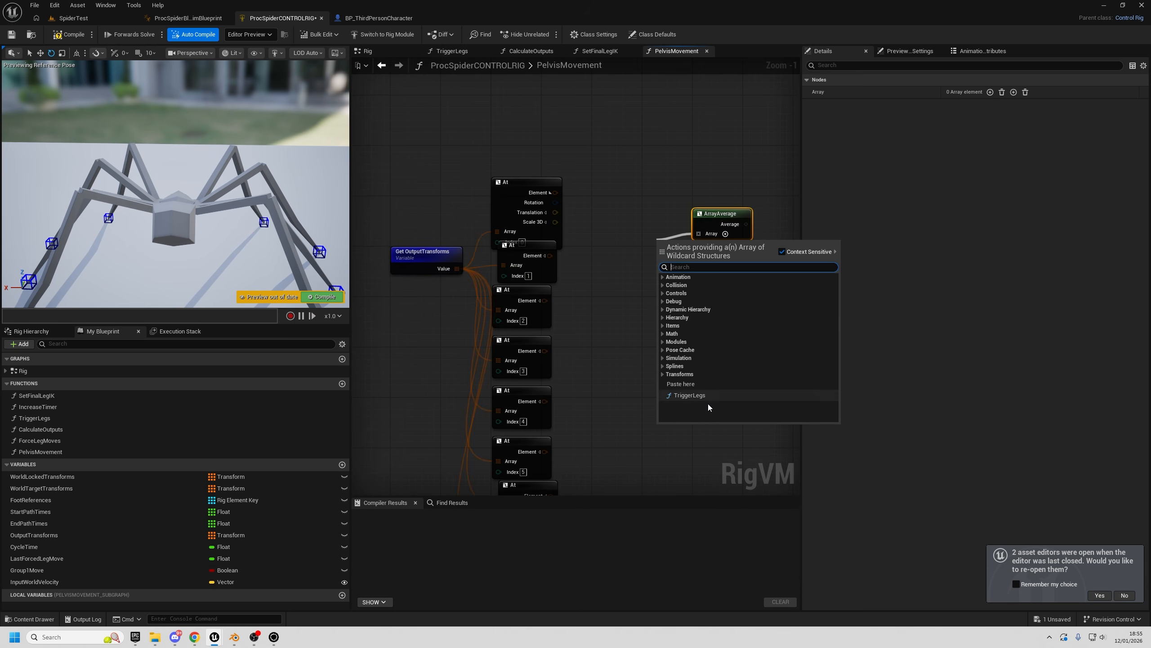
{"action": "type", "text": "make"}
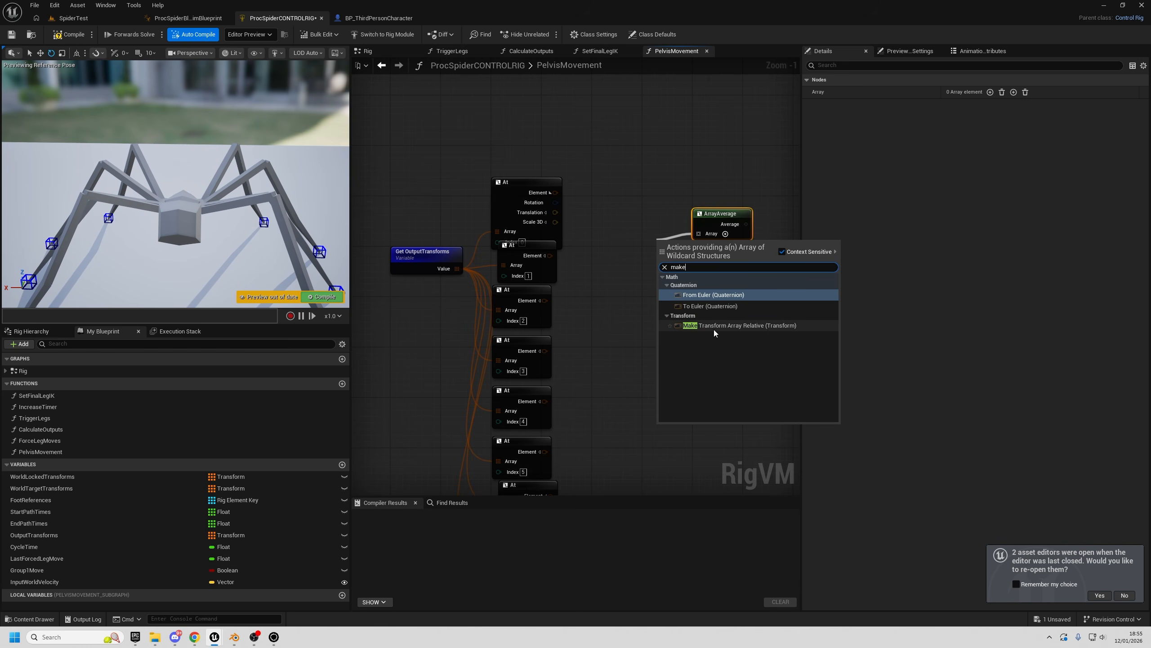
{"action": "left_click", "coordinate": [705, 211]}
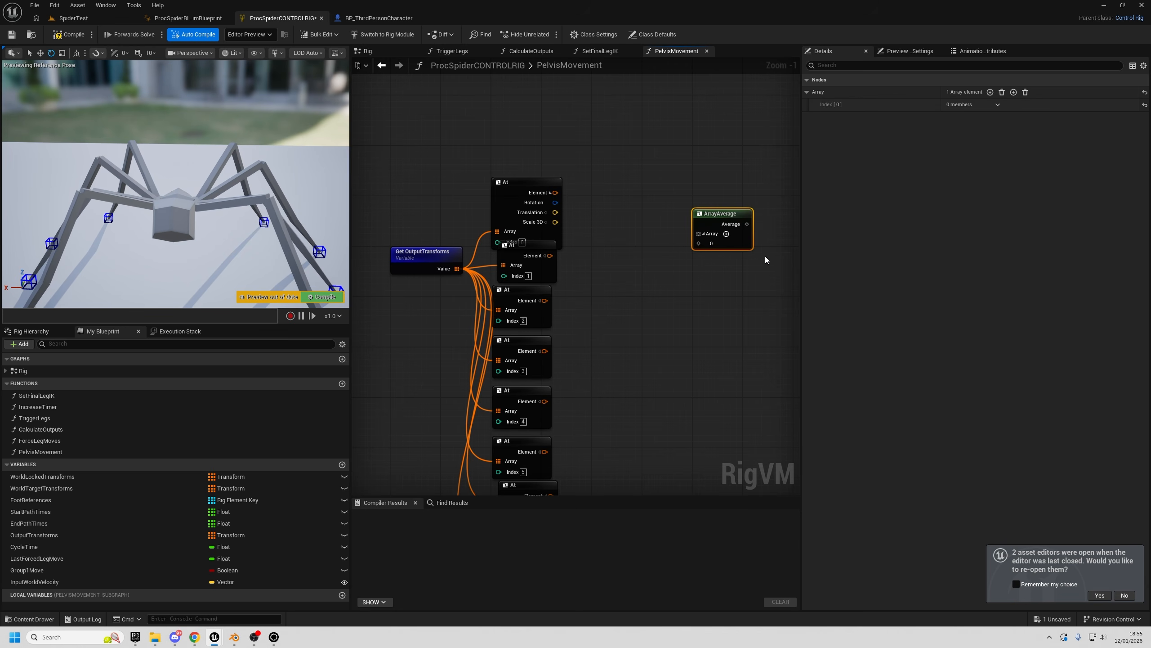
- Connect the Translation output of the index 0 At node to element 0 of the Array Average node
{"action": "right_click_drag", "start_coordinate": [680, 312], "coordinate": [612, 327]}
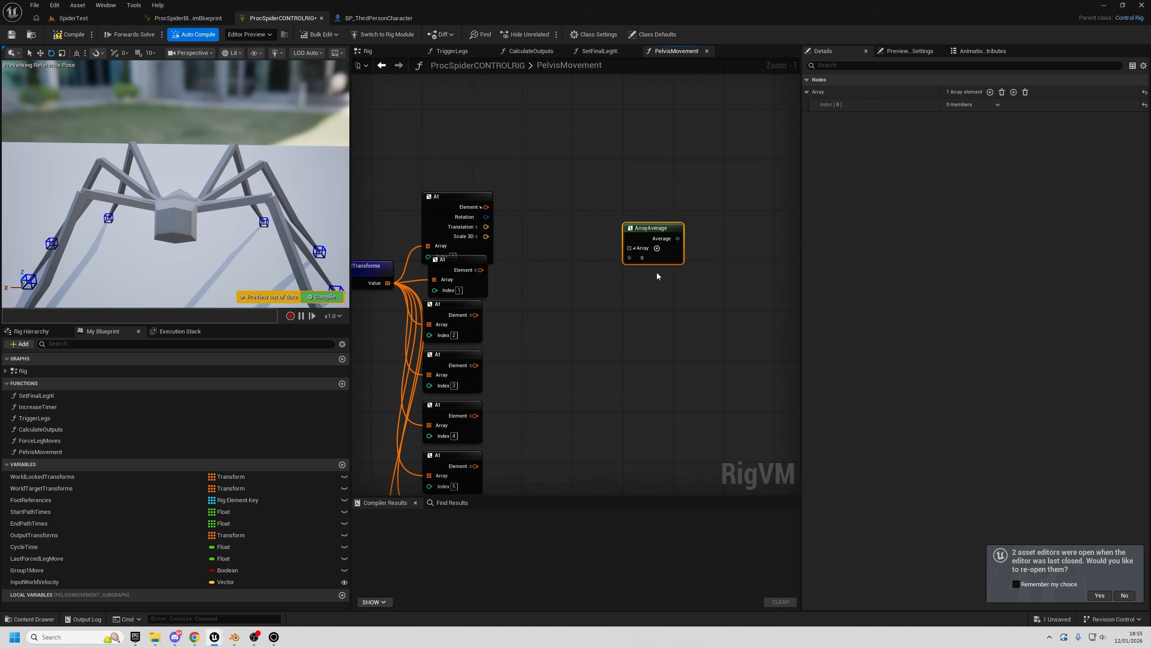
{"action": "left_click_drag", "start_coordinate": [485, 206], "coordinate": [631, 258]}
{"action": "left_click", "coordinate": [671, 248]}
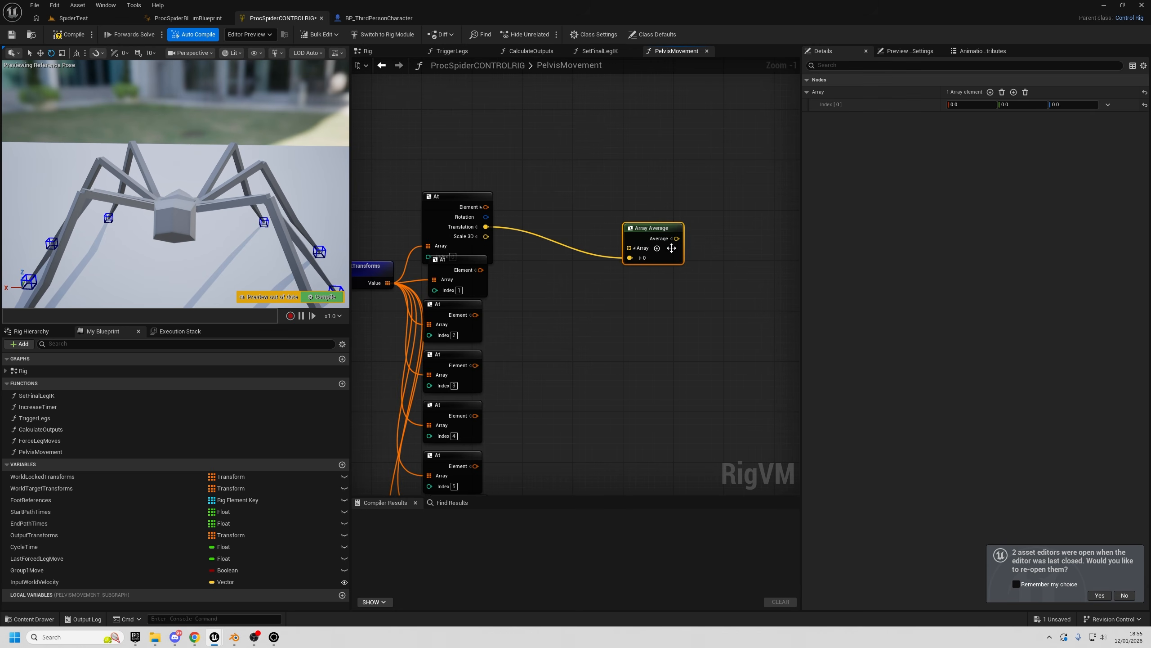
- Extend the Array Average node's array to eight elements
{"action": "left_click", "coordinate": [657, 248]}
{"action": "left_click", "coordinate": [657, 248]}
{"action": "left_click", "coordinate": [657, 248]}
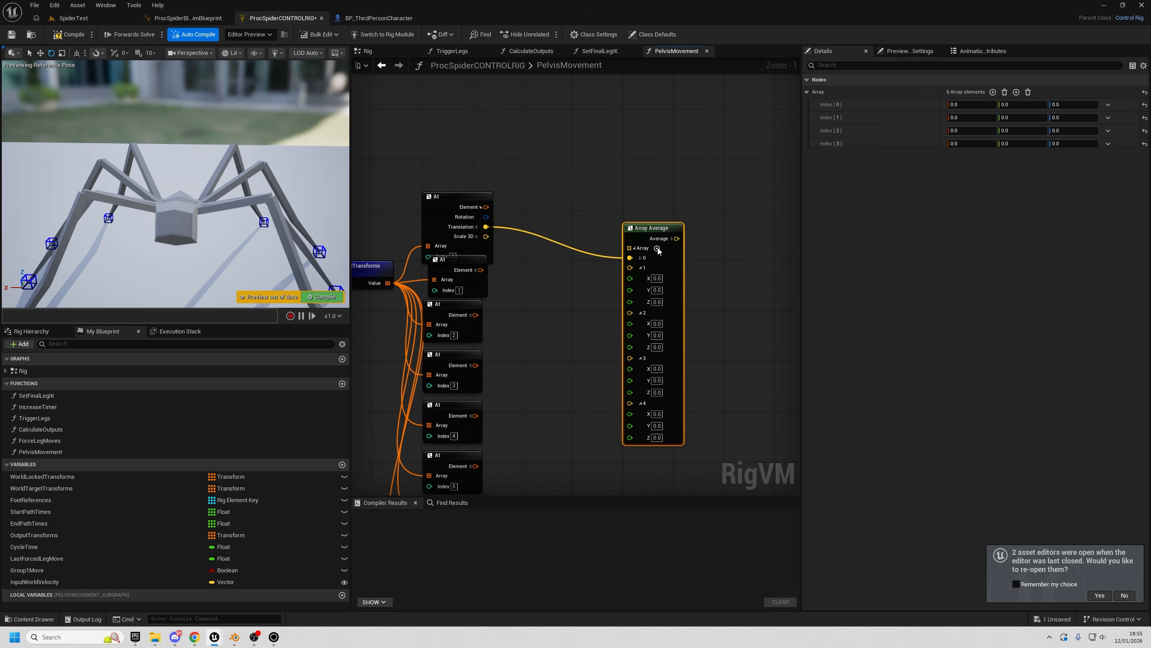
{"action": "left_click", "coordinate": [657, 249]}
{"action": "left_click", "coordinate": [657, 249]}
{"action": "left_click", "coordinate": [657, 248]}
{"action": "left_click", "coordinate": [657, 248]}
{"action": "right_click_drag", "start_coordinate": [618, 263], "coordinate": [596, 224]}
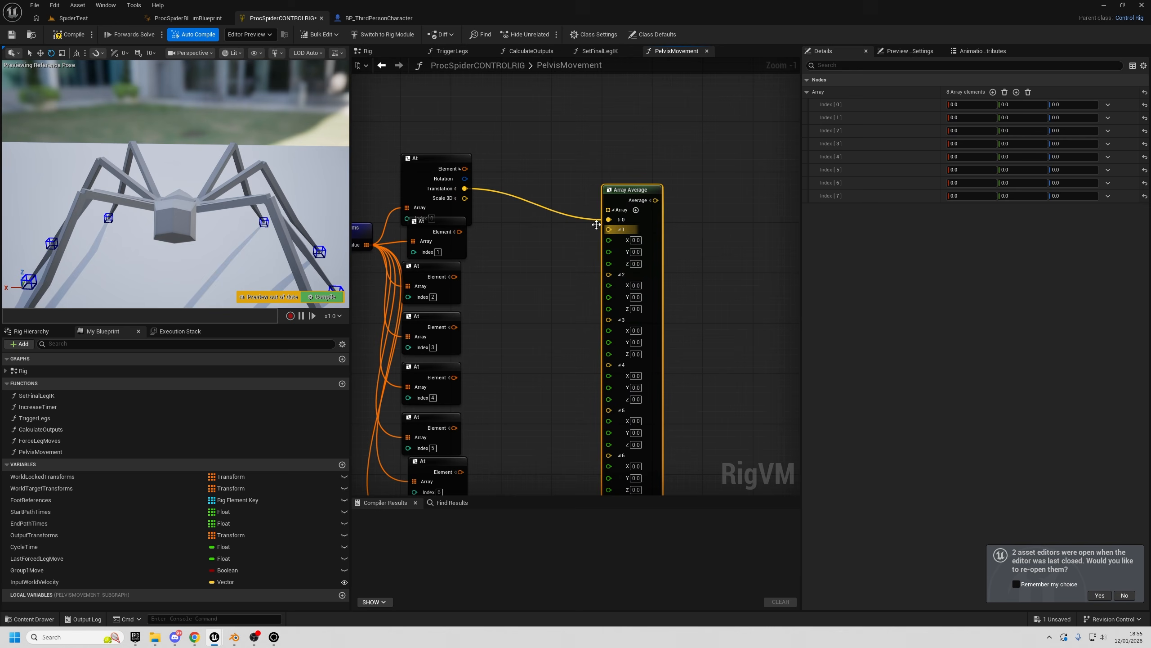
- Collapse the X, Y and Z sub-pins of elements 1 through 7 on the Array Average node
{"action": "left_click", "coordinate": [619, 229]}
{"action": "left_click", "coordinate": [620, 239]}
{"action": "left_click", "coordinate": [620, 250]}
{"action": "left_click", "coordinate": [620, 260]}
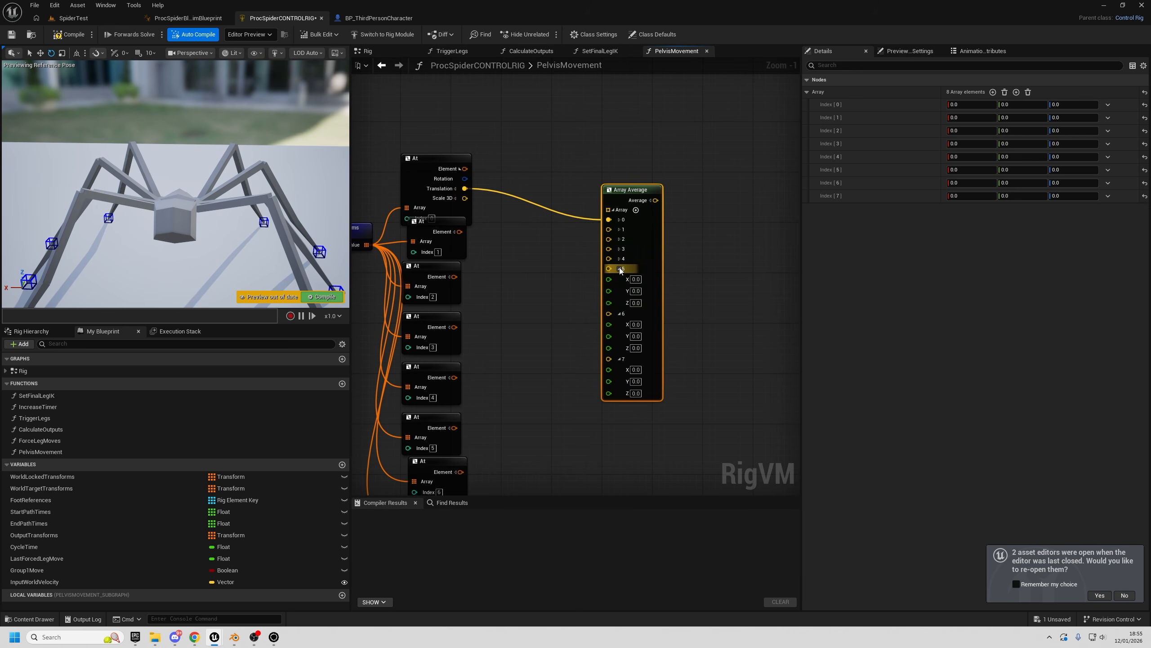
{"action": "left_click", "coordinate": [620, 268]}
{"action": "left_click", "coordinate": [620, 278]}
{"action": "left_click", "coordinate": [619, 288]}
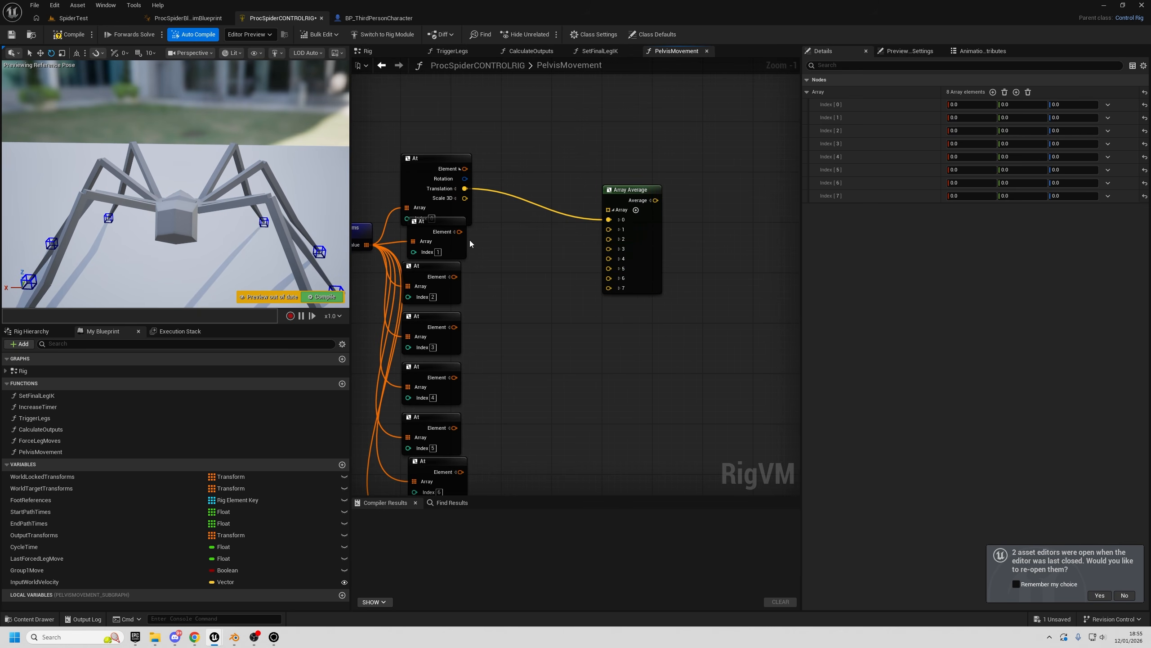
- Connect the Translation outputs of the index 1, 2 and 3 At nodes to elements 1, 2 and 3 of the Array Average node
{"action": "left_click", "coordinate": [453, 232]}
{"action": "left_click_drag", "start_coordinate": [464, 239], "coordinate": [609, 229]}
{"action": "left_click", "coordinate": [452, 278]}
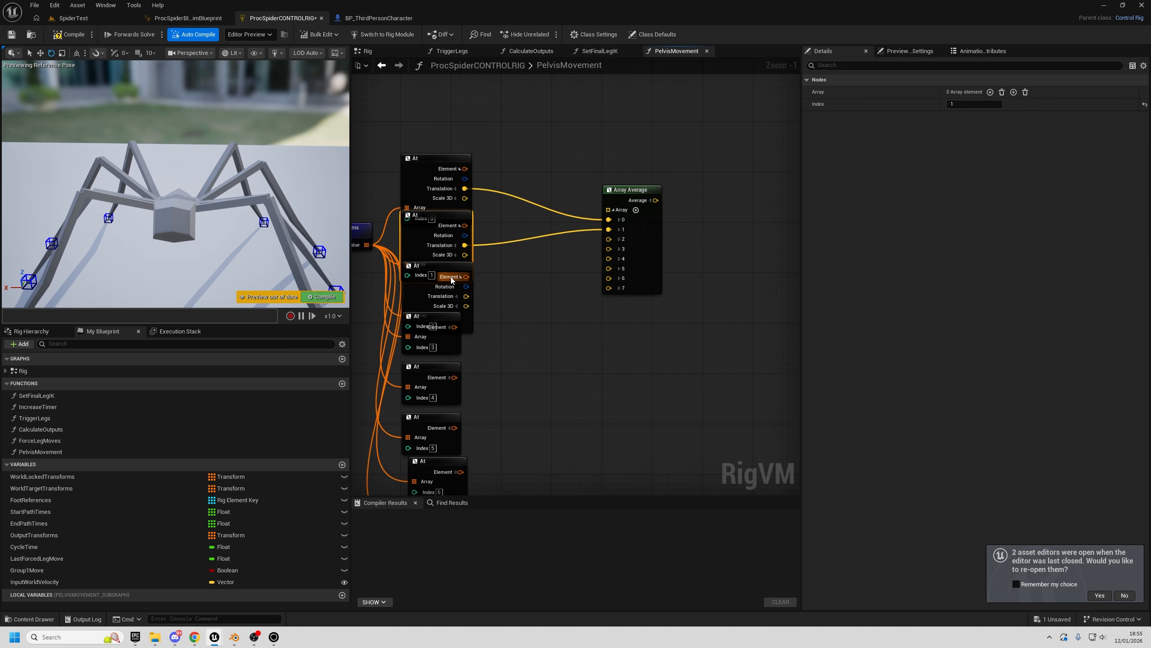
{"action": "left_click_drag", "start_coordinate": [466, 296], "coordinate": [609, 239]}
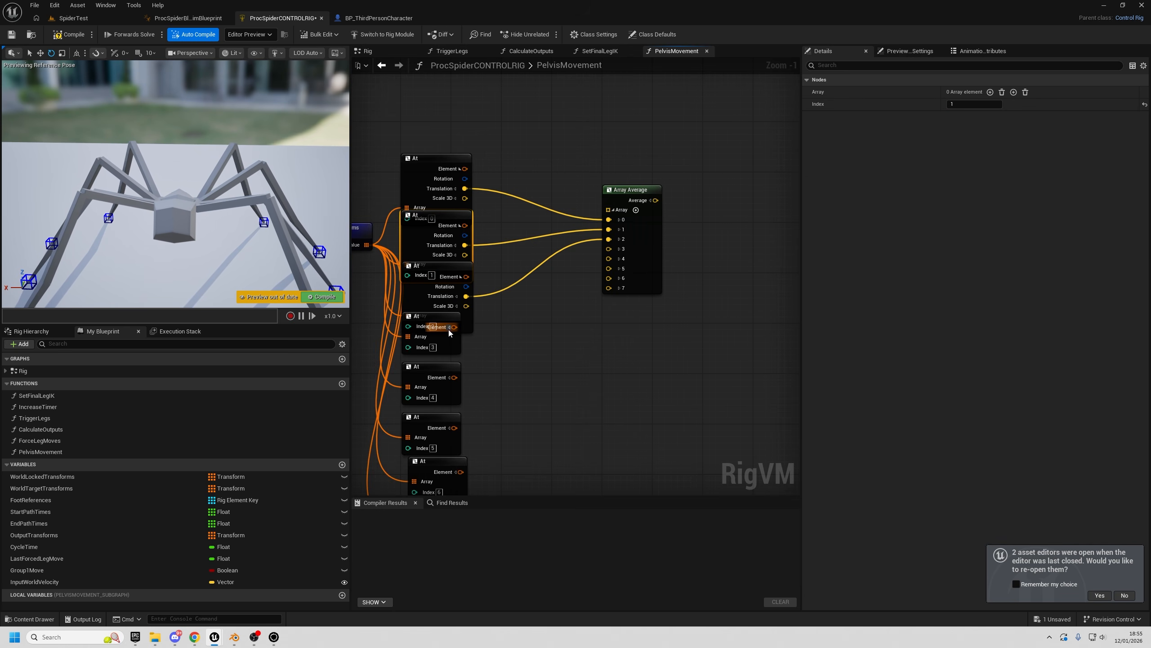
{"action": "left_click", "coordinate": [449, 330]}
{"action": "left_click_drag", "start_coordinate": [466, 346], "coordinate": [609, 249]}
- Connect the Translation outputs of the index 4 and 5 At nodes to elements 4 and 5 of the Array Average node
{"action": "right_click_drag", "start_coordinate": [444, 385], "coordinate": [457, 349]}
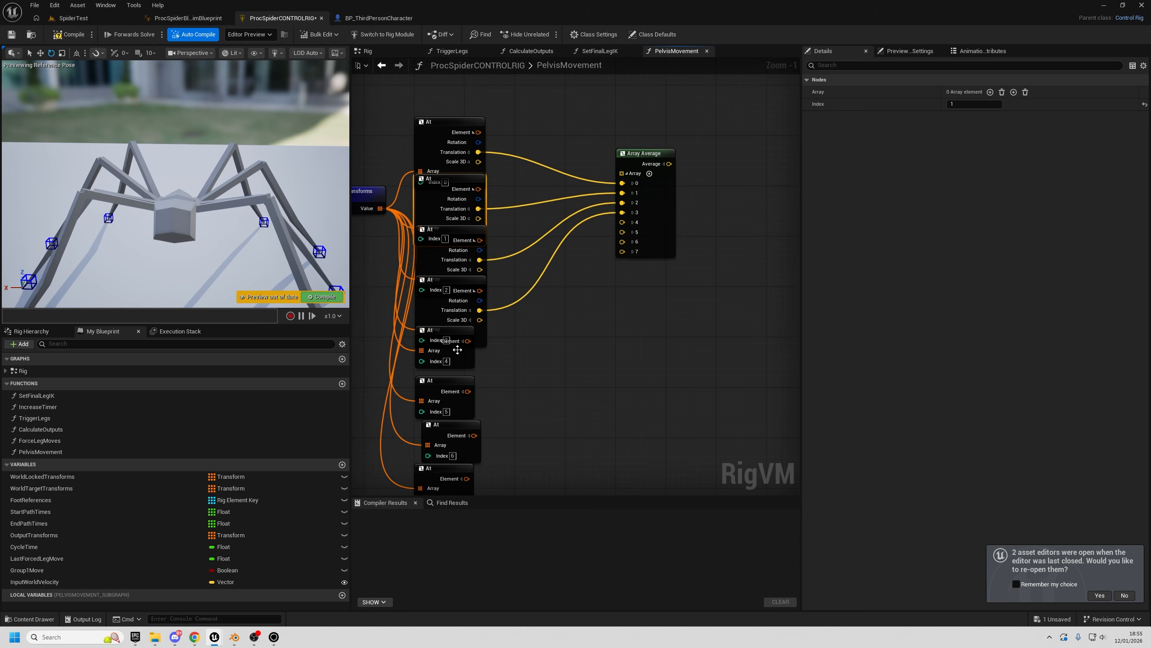
{"action": "left_click", "coordinate": [455, 341]}
{"action": "left_click_drag", "start_coordinate": [479, 360], "coordinate": [634, 221]}
{"action": "right_click_drag", "start_coordinate": [460, 398], "coordinate": [439, 346]}
{"action": "left_click", "coordinate": [441, 339]}
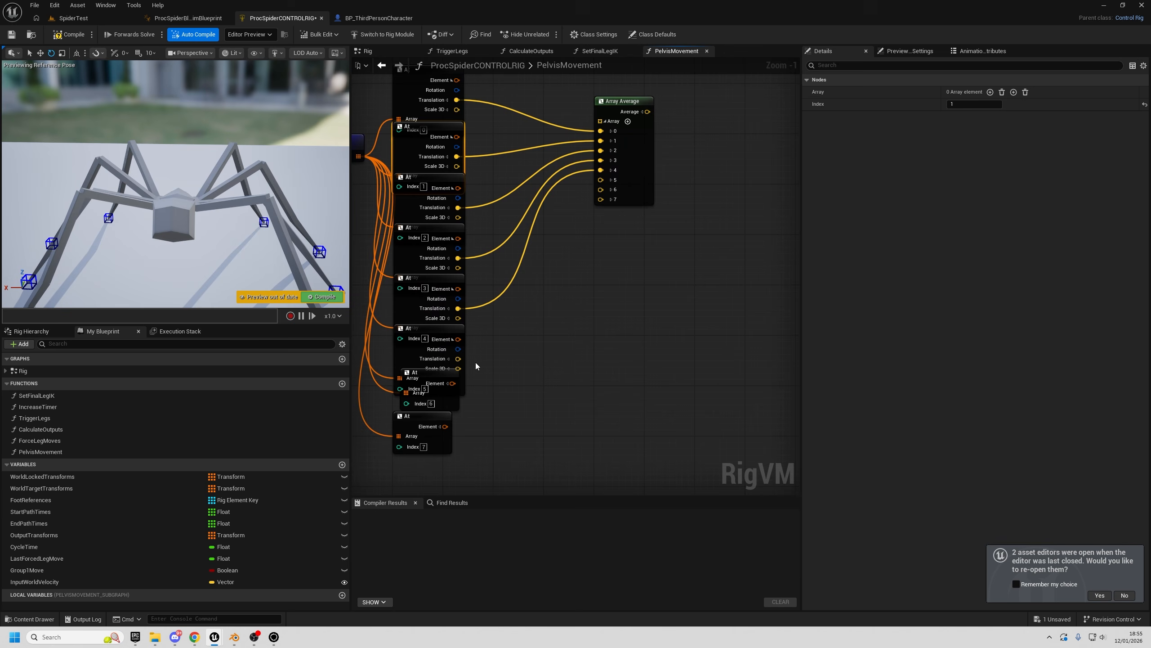
{"action": "left_click_drag", "start_coordinate": [458, 358], "coordinate": [600, 179]}
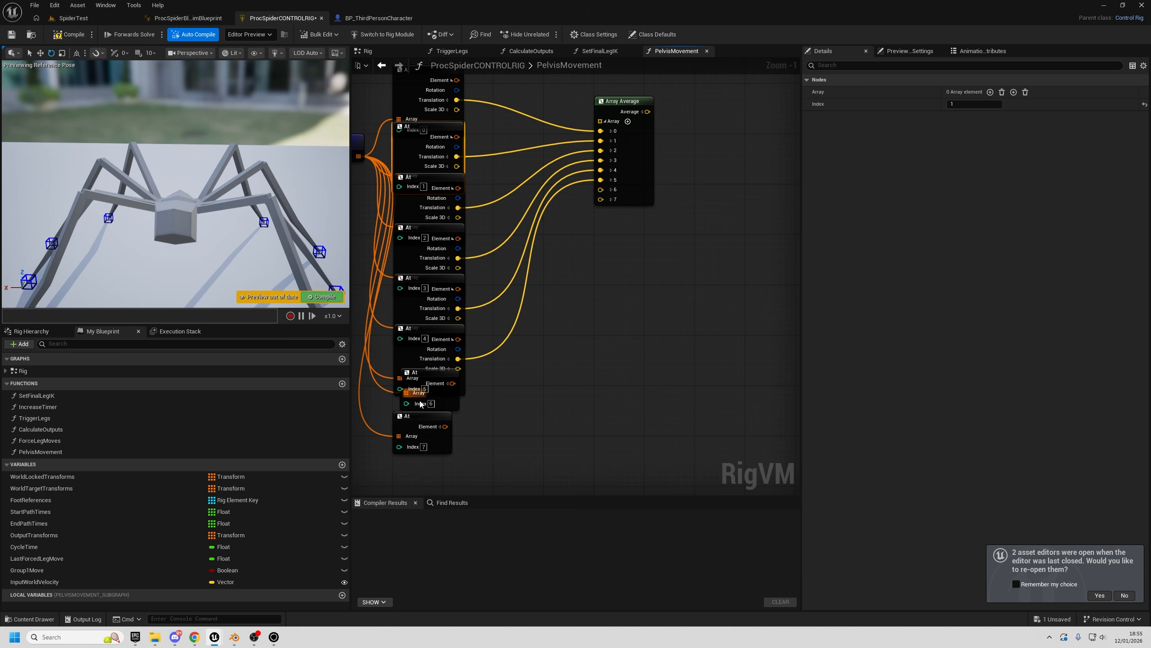
- Connect the Translation outputs of the index 6 and 7 At nodes to Array Average elements 6 and 7, moving the index 7 node lower
{"action": "left_click", "coordinate": [449, 384]}
{"action": "left_click_drag", "start_coordinate": [464, 402], "coordinate": [600, 190]}
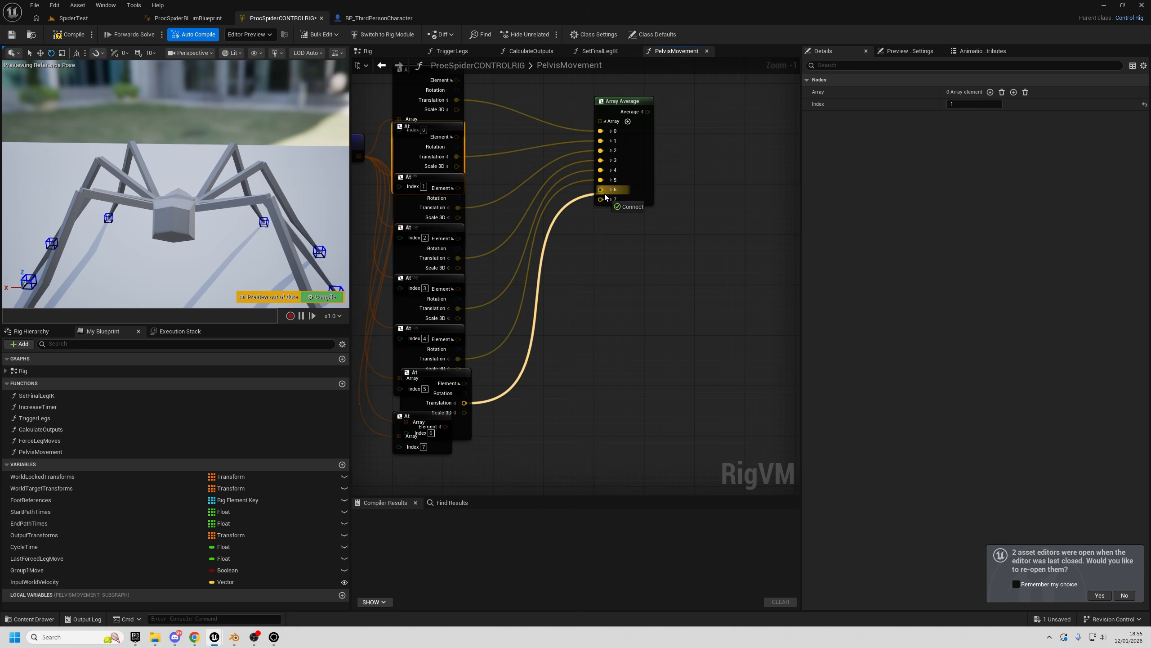
{"action": "left_click_drag", "start_coordinate": [414, 416], "coordinate": [427, 434]}
{"action": "left_click", "coordinate": [453, 445]}
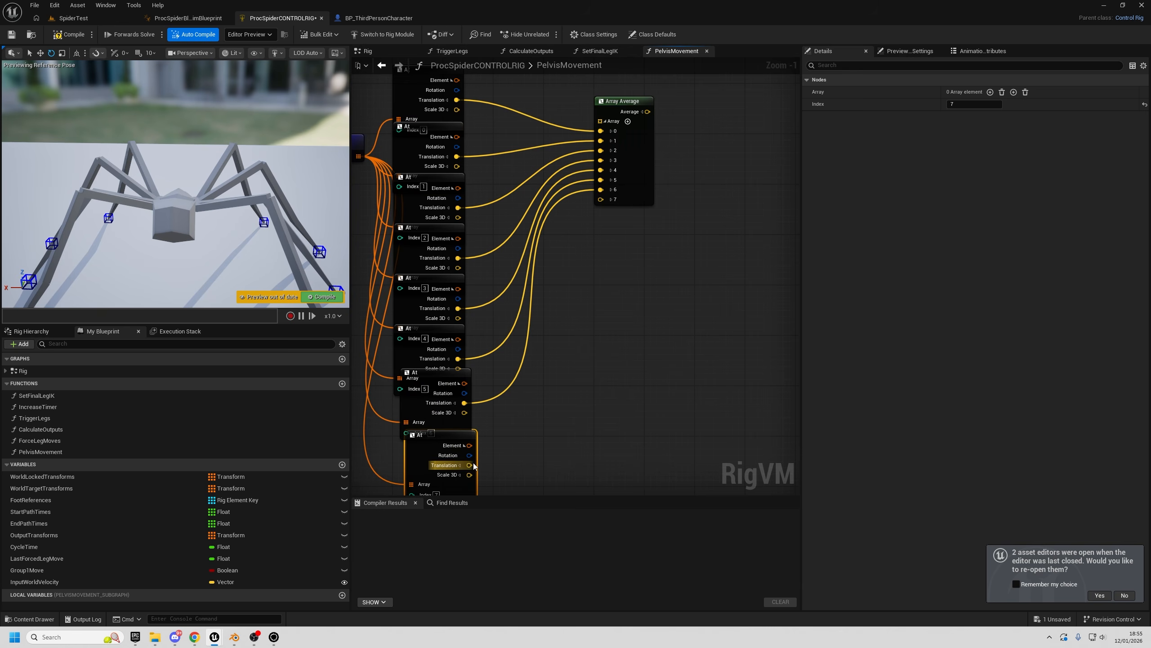
{"action": "left_click_drag", "start_coordinate": [470, 467], "coordinate": [601, 200]}
- Centre the Array Average node beside the At nodes and connect its Average output to the To World node feeding the translation Spring Interpolate
{"action": "scroll", "coordinate": [639, 294], "scroll_direction": "down", "scroll_amount": 2}
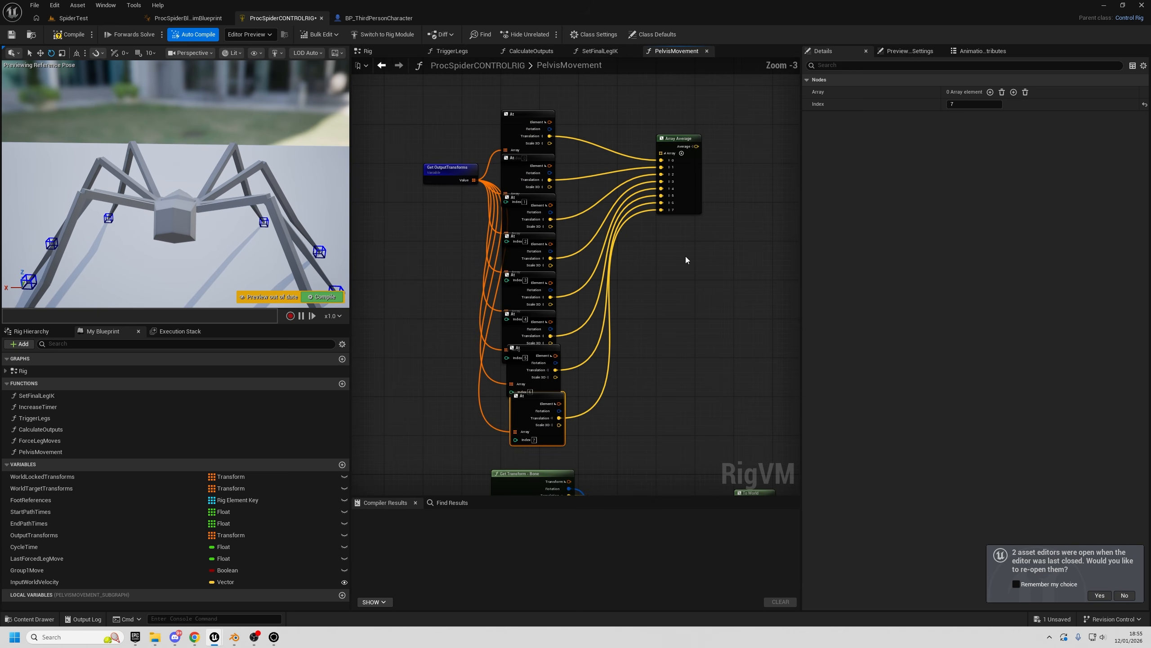
{"action": "left_click_drag", "start_coordinate": [668, 141], "coordinate": [662, 190]}
{"action": "left_click_drag", "start_coordinate": [433, 121], "coordinate": [681, 406]}
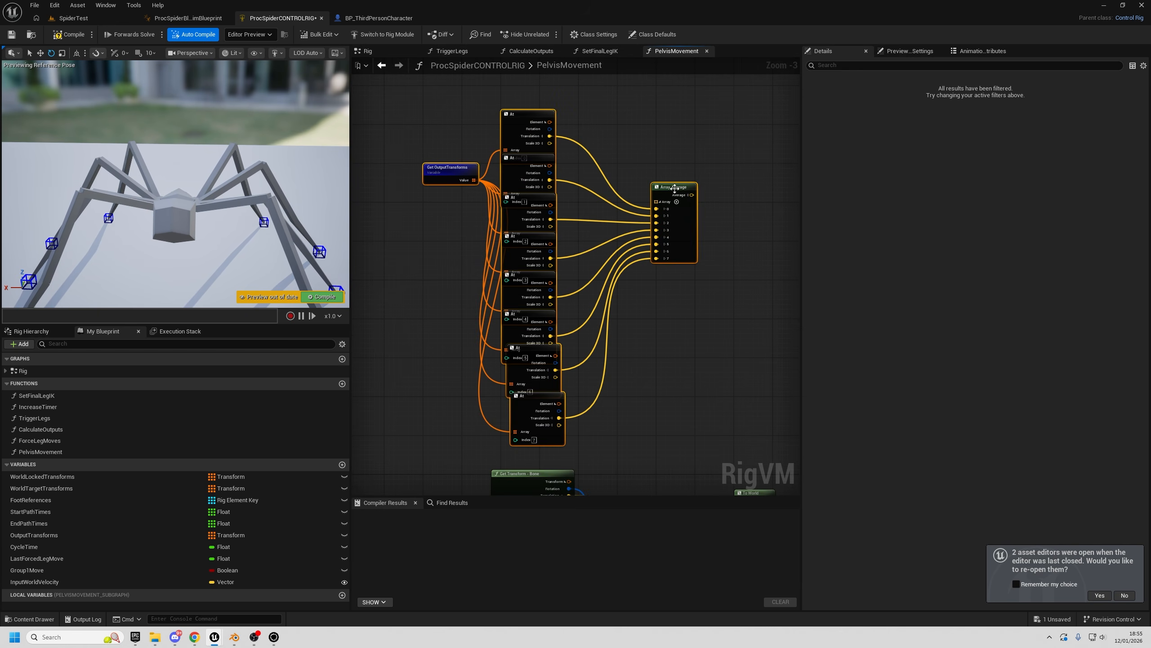
{"action": "scroll", "coordinate": [683, 333], "scroll_direction": "down", "scroll_amount": 2}
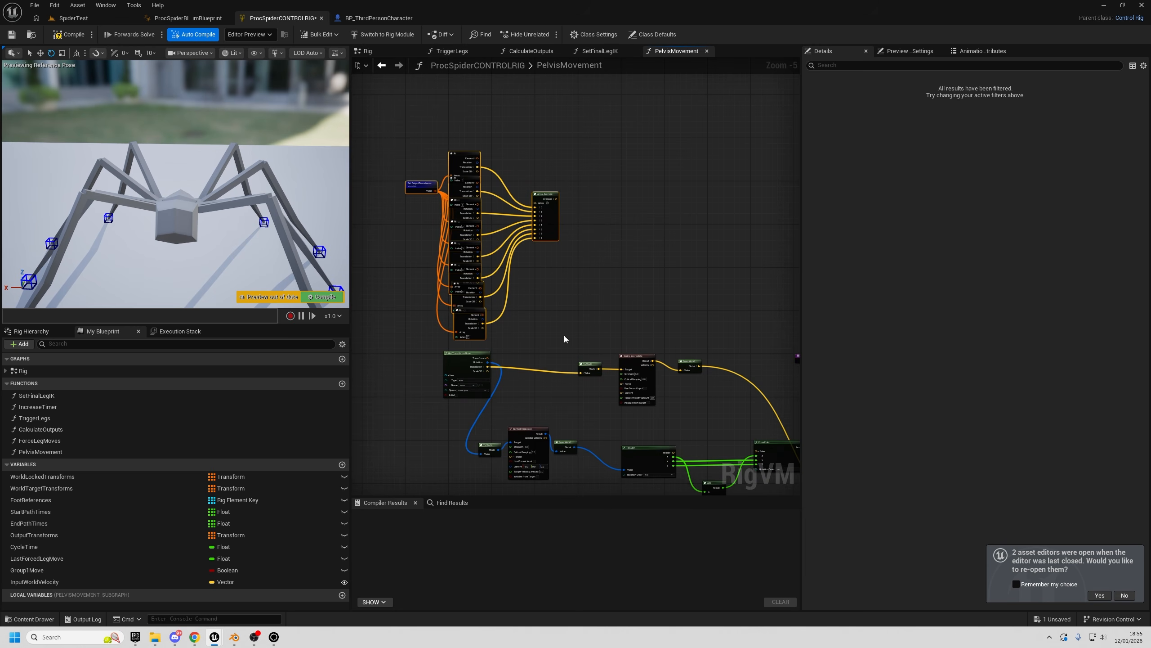
{"action": "scroll", "coordinate": [586, 278], "scroll_direction": "up", "scroll_amount": 2}
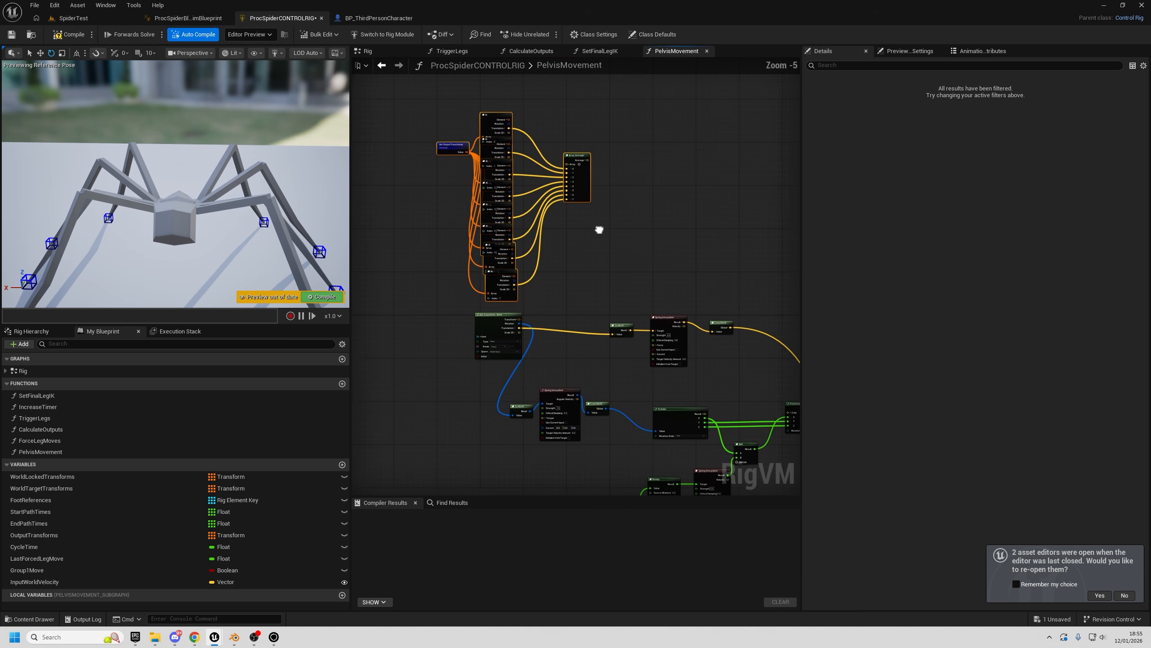
{"action": "left_click_drag", "start_coordinate": [588, 112], "coordinate": [632, 423]}
- Check the spider in the rig preview and run a brief playtest in the SpiderTest level
{"action": "right_click_drag", "start_coordinate": [176, 183], "coordinate": [105, 89]}
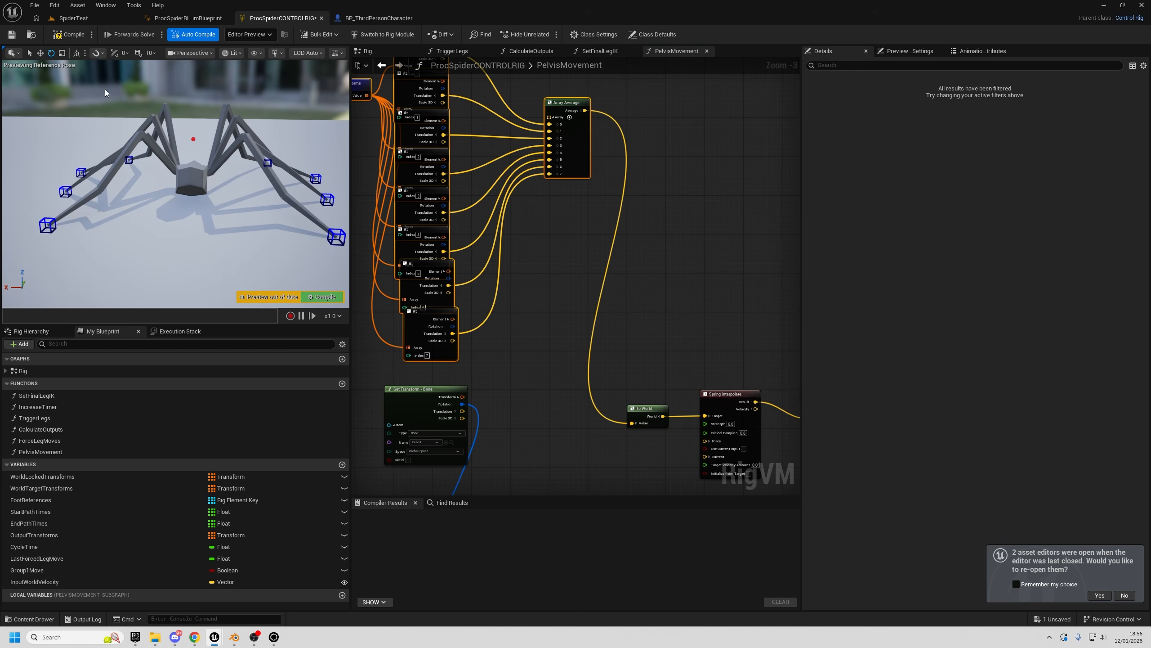
{"action": "left_click", "coordinate": [74, 18]}
{"action": "left_click", "coordinate": [222, 35]}
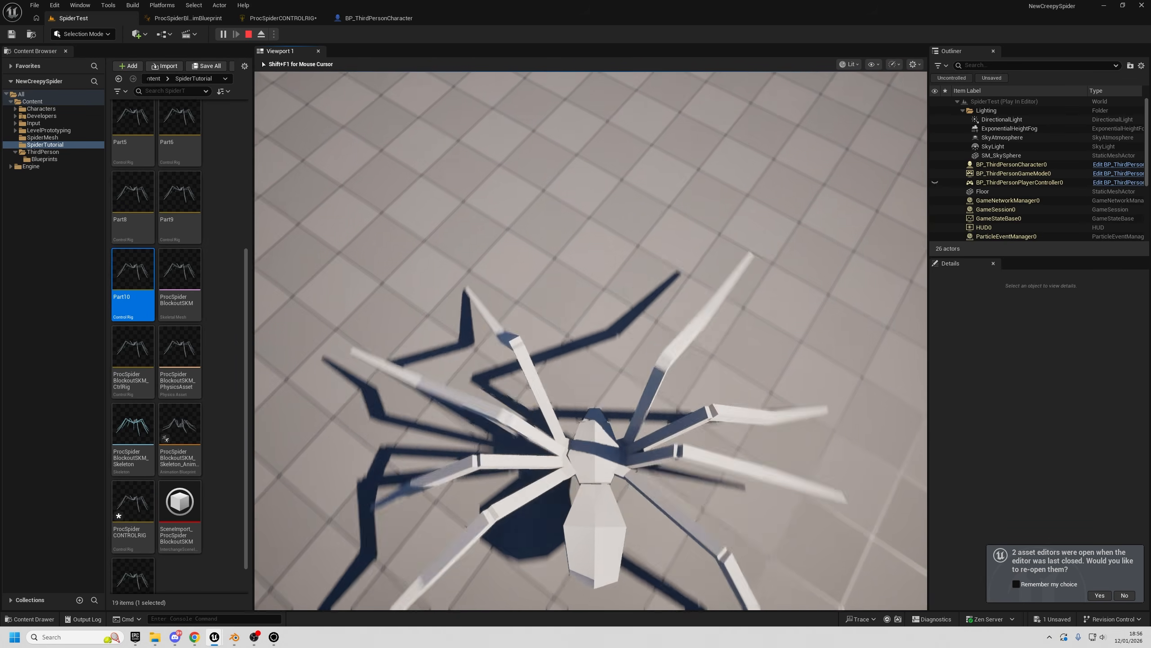
{"action": "key", "text": "Escape"}
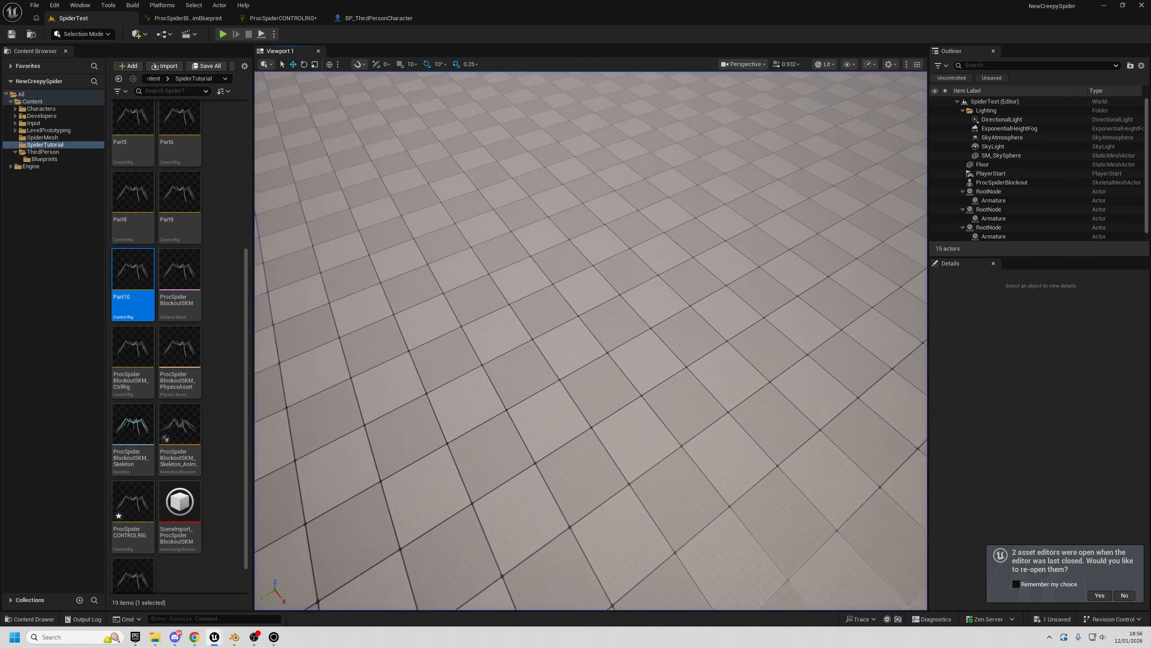
- Run the level again and walk the spider in all directions to examine how its body follows the averaged foot positions
{"action": "scroll", "coordinate": [311, 127], "scroll_direction": "down", "scroll_amount": 5}
{"action": "left_click", "coordinate": [223, 34]}
{"action": "left_click", "coordinate": [537, 246]}
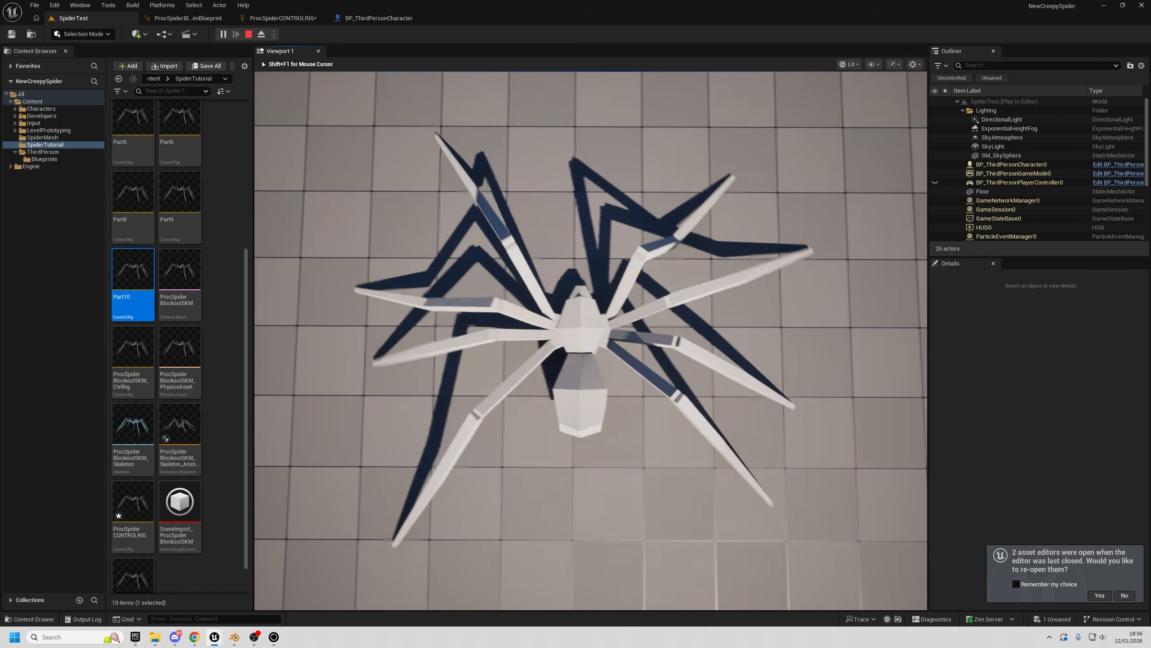
{"action": "key", "text": "a"}
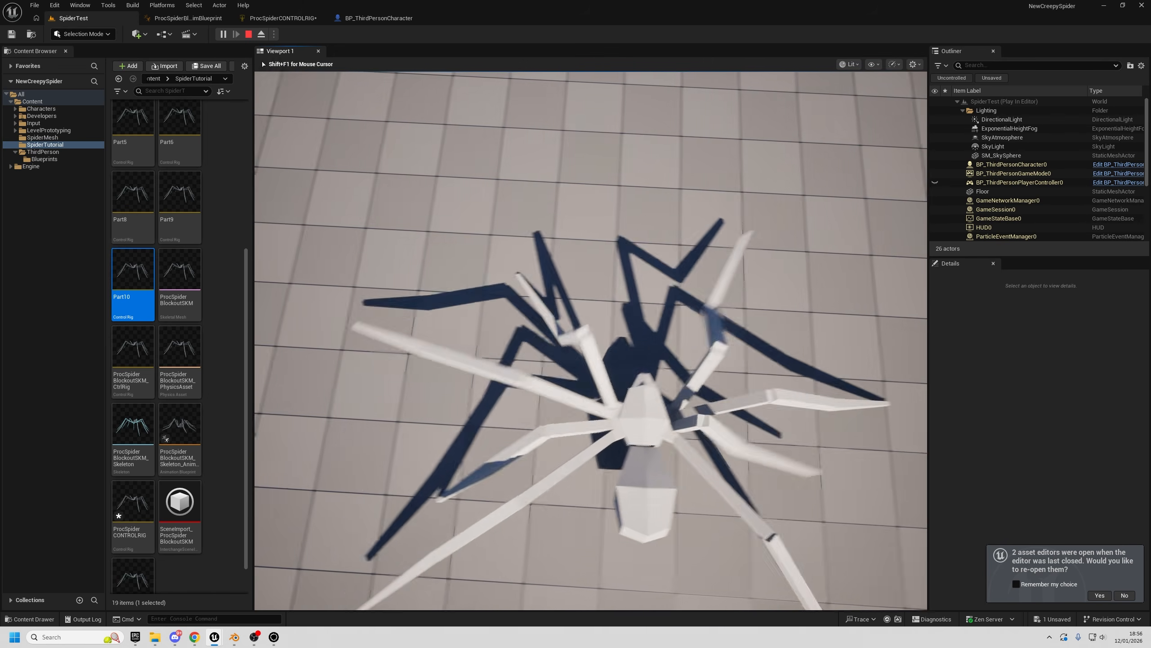
{"action": "key", "text": "w"}
{"action": "key", "text": "d"}
{"action": "key", "text": "d"}
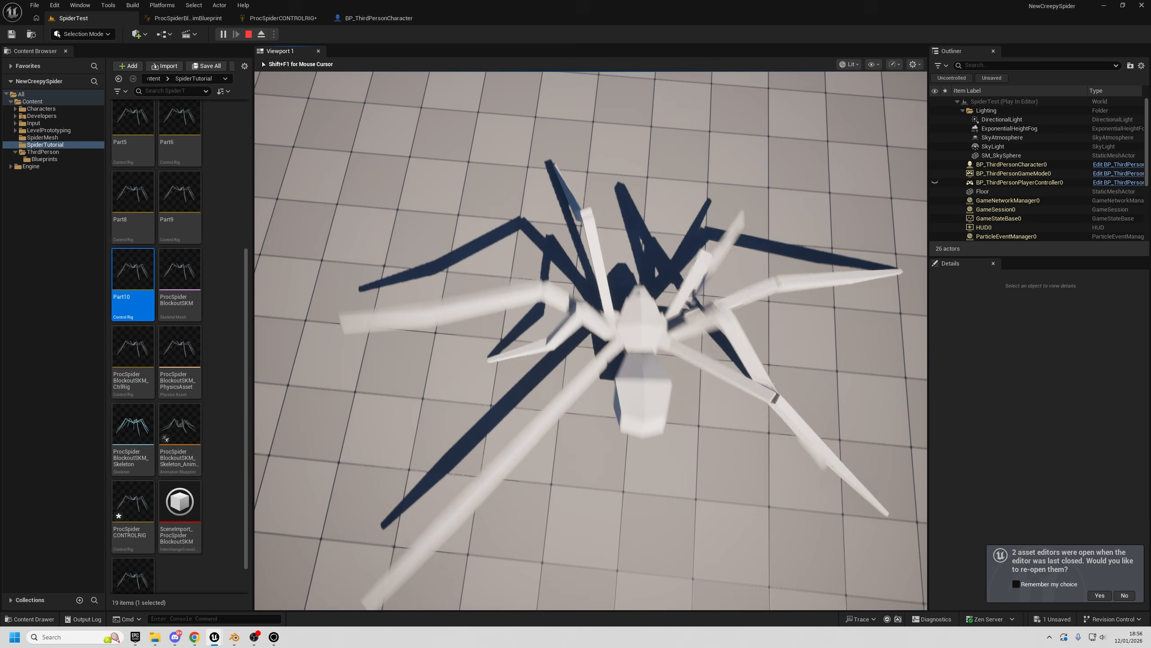
{"action": "key", "text": "s"}
{"action": "key", "text": "d"}
{"action": "key", "text": "a"}
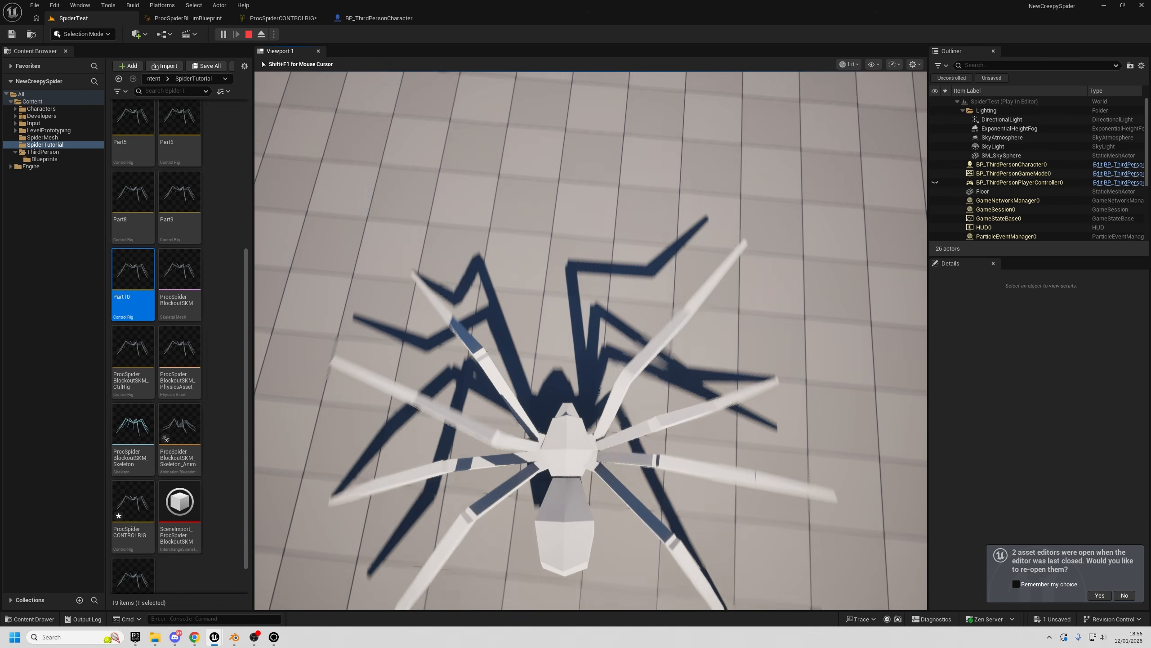
{"action": "key", "text": "w"}
{"action": "key", "text": "d"}
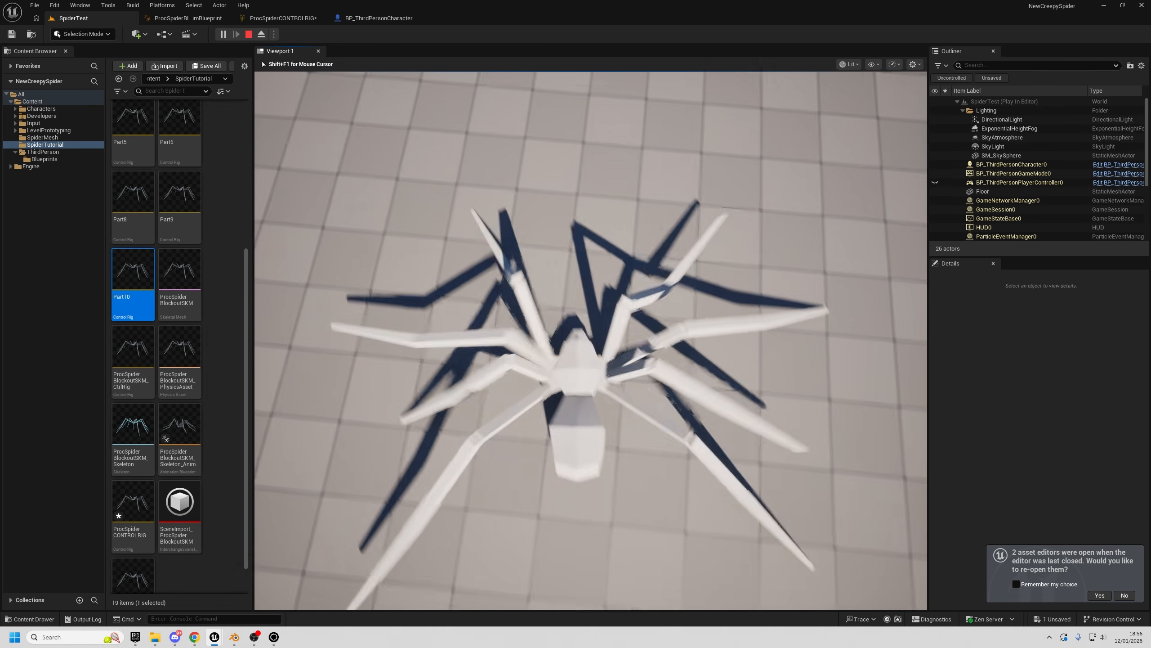
- In ProcSpiderCONTROLRIG, replace the Average link to the To World node with separate X and Y connections from the Array Average node
{"action": "left_click", "coordinate": [306, 20]}
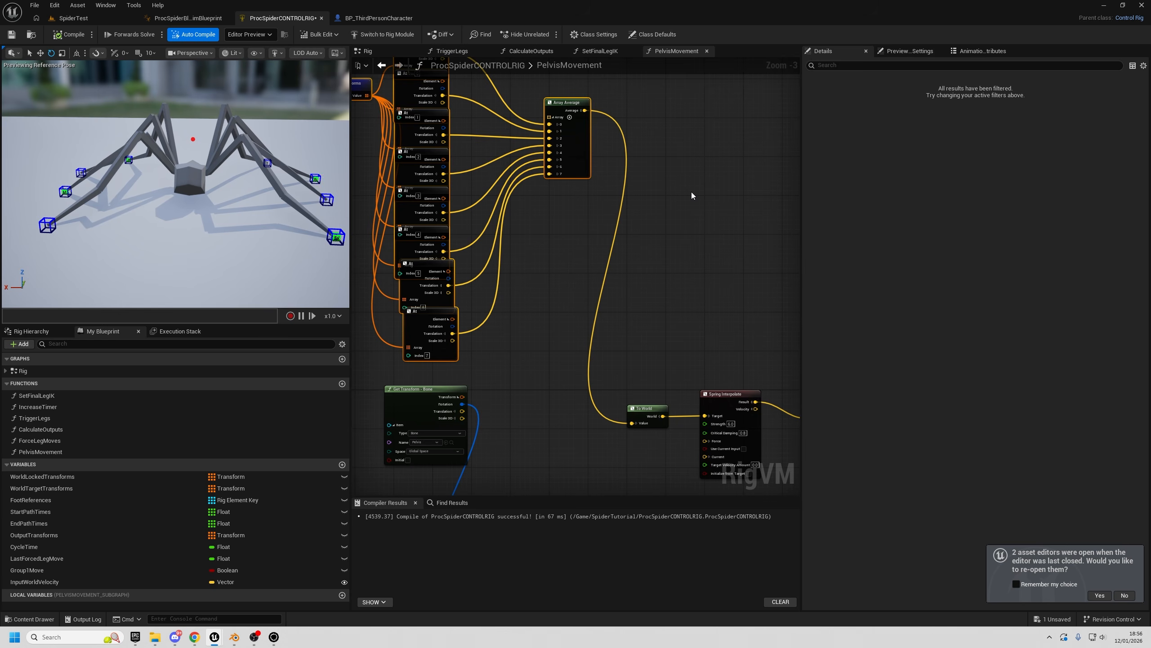
{"action": "scroll", "coordinate": [691, 196], "scroll_direction": "down", "scroll_amount": 3}
{"action": "scroll", "coordinate": [612, 203], "scroll_direction": "up", "scroll_amount": 2}
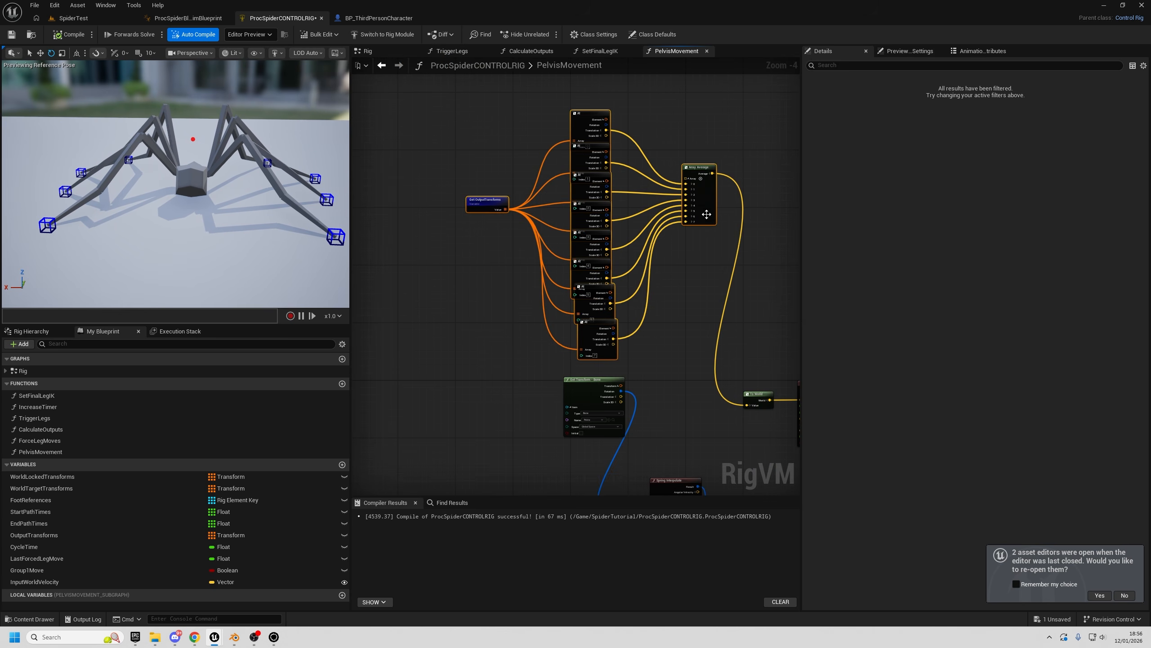
{"action": "right_click_drag", "start_coordinate": [656, 372], "coordinate": [574, 389]}
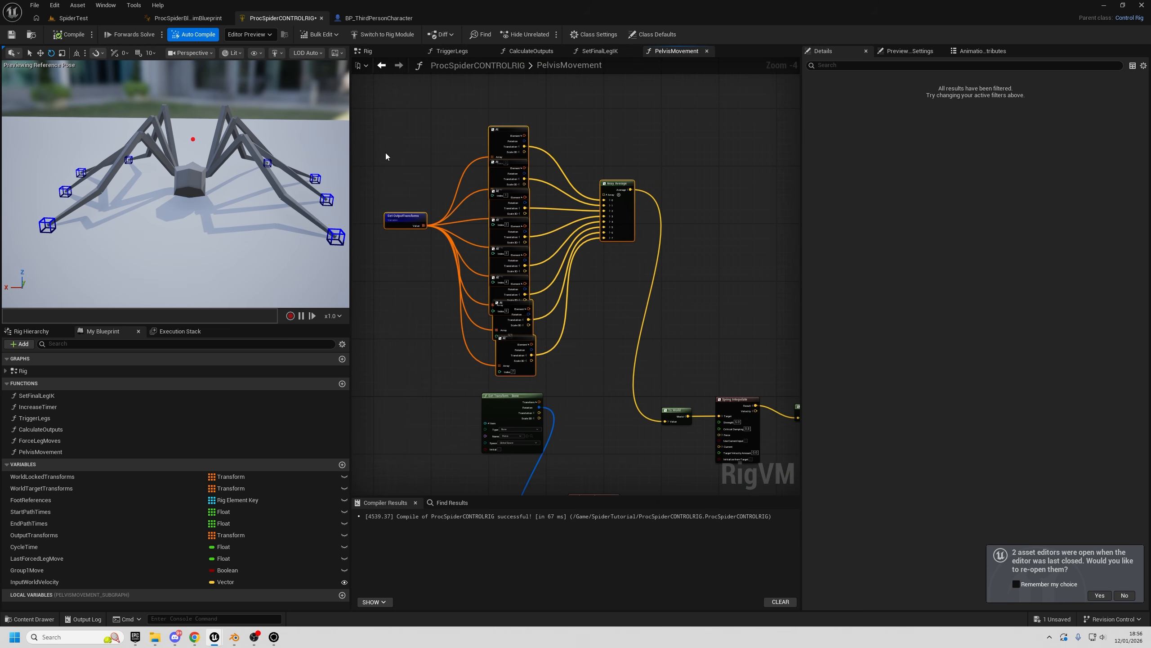
{"action": "scroll", "coordinate": [680, 411], "scroll_direction": "up", "scroll_amount": 2}
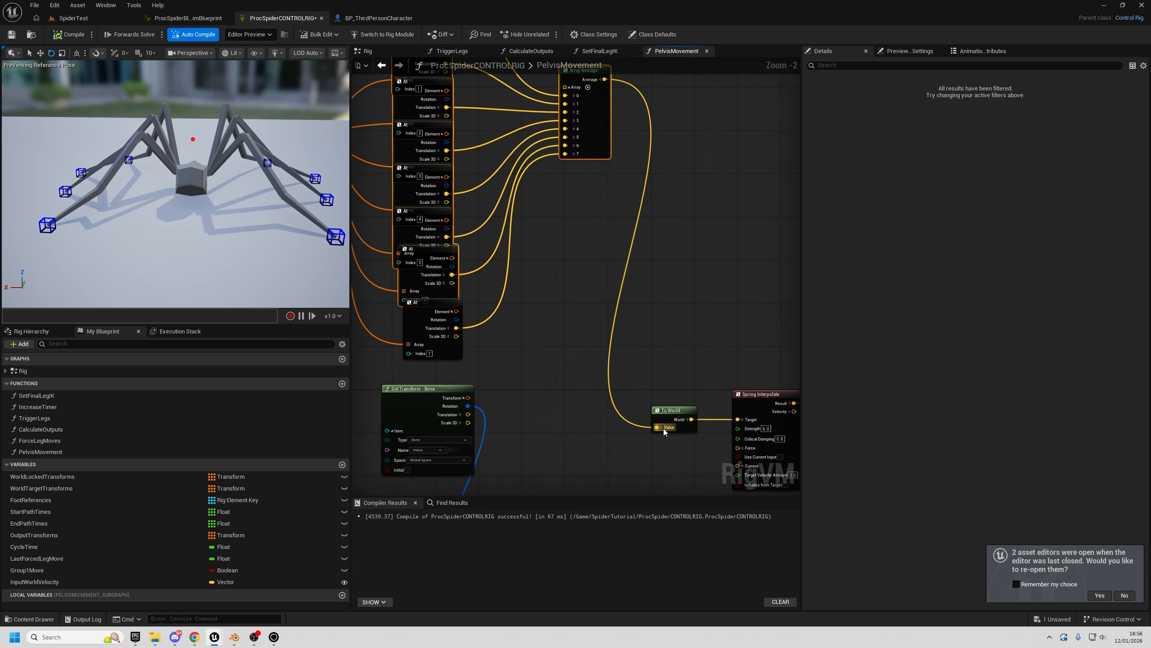
{"action": "left_click", "coordinate": [599, 80]}
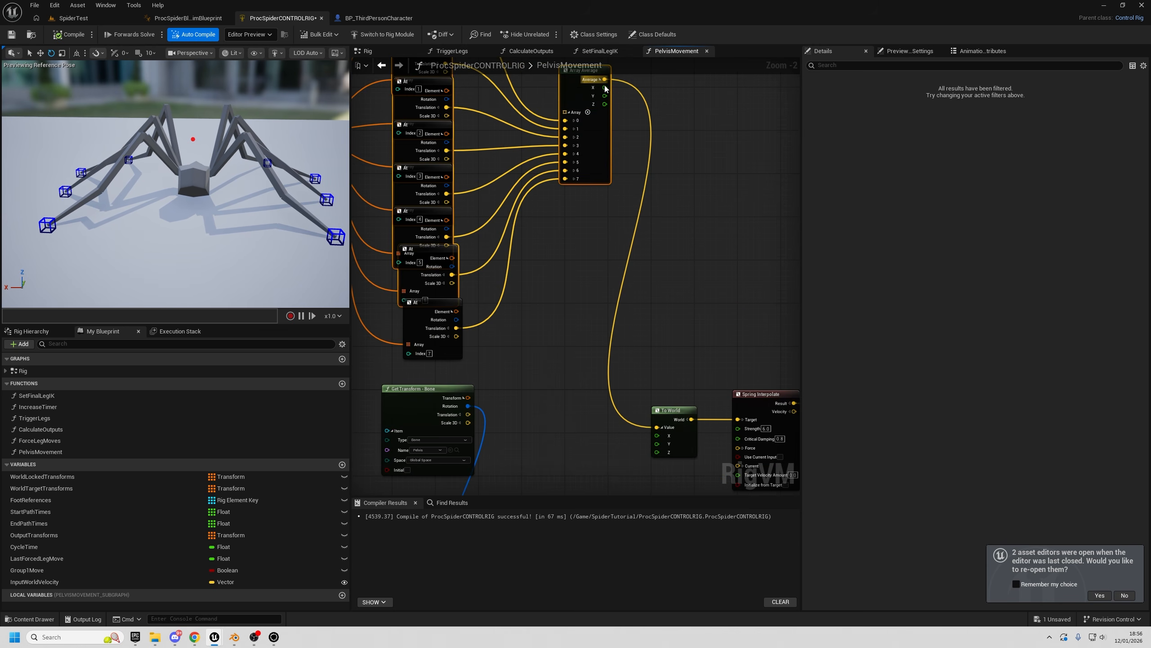
{"action": "left_click_drag", "start_coordinate": [605, 88], "coordinate": [639, 366]}
{"action": "left_click_drag", "start_coordinate": [660, 436], "coordinate": [605, 96]}
- Connect the Translation Z of the pelvis Get Transform - Bone node to the To World node's Z and compile the control rig
{"action": "right_click_drag", "start_coordinate": [586, 214], "coordinate": [673, 244]}
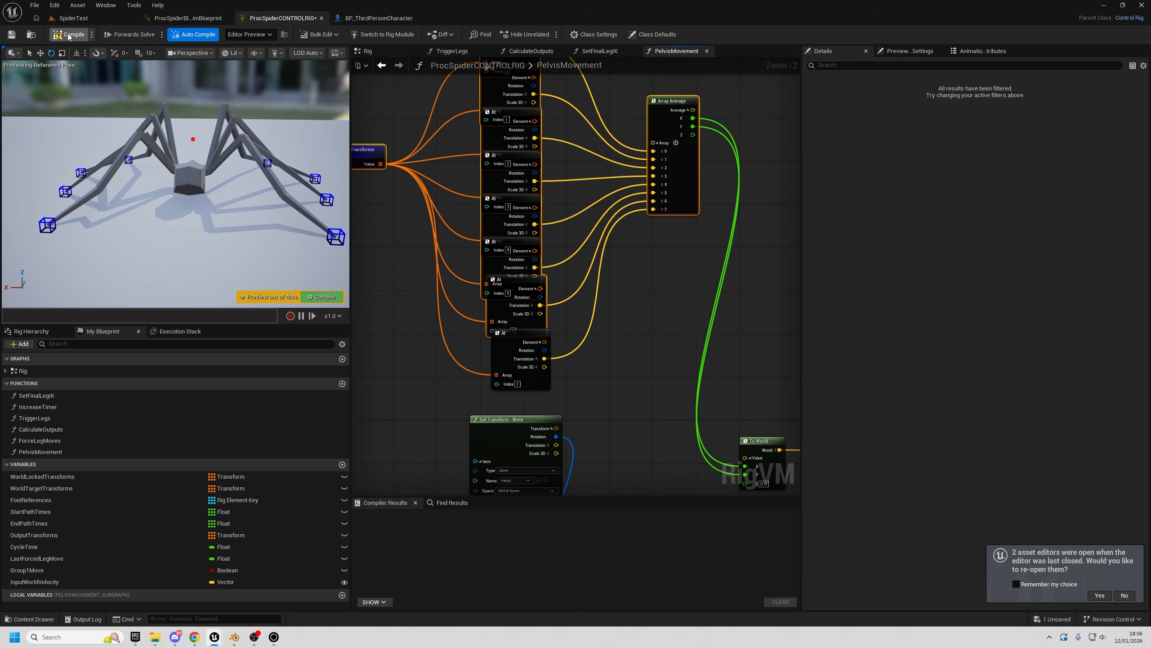
{"action": "right_click_drag", "start_coordinate": [615, 437], "coordinate": [557, 295]}
{"action": "left_click", "coordinate": [491, 303]}
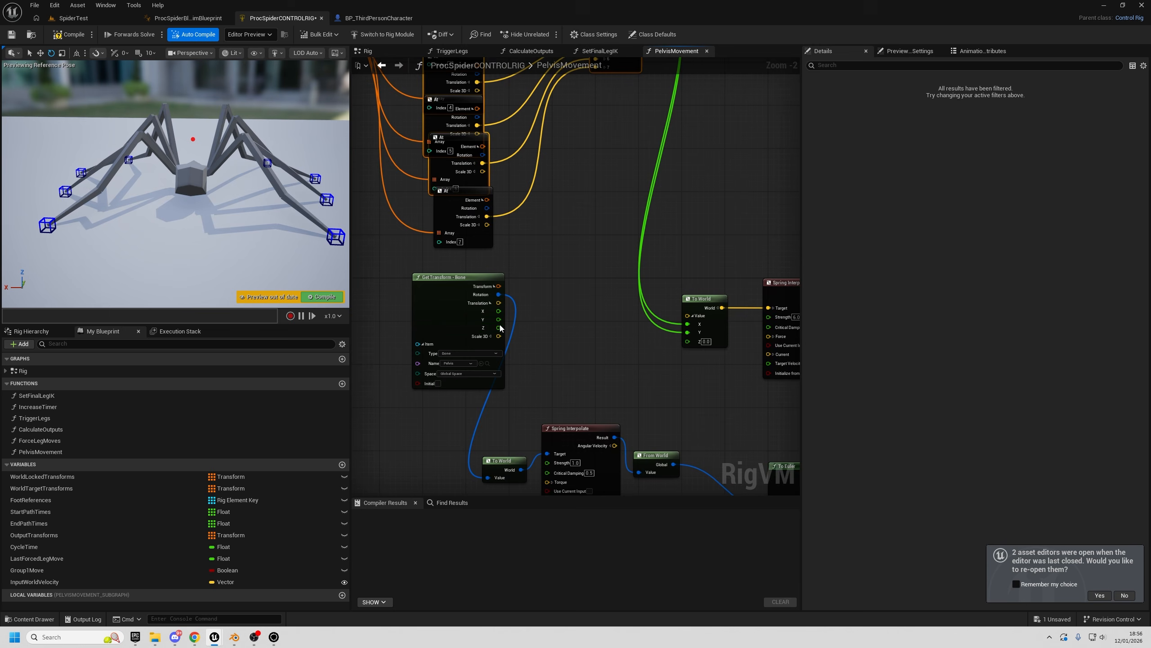
{"action": "left_click_drag", "start_coordinate": [690, 347], "coordinate": [688, 342]}
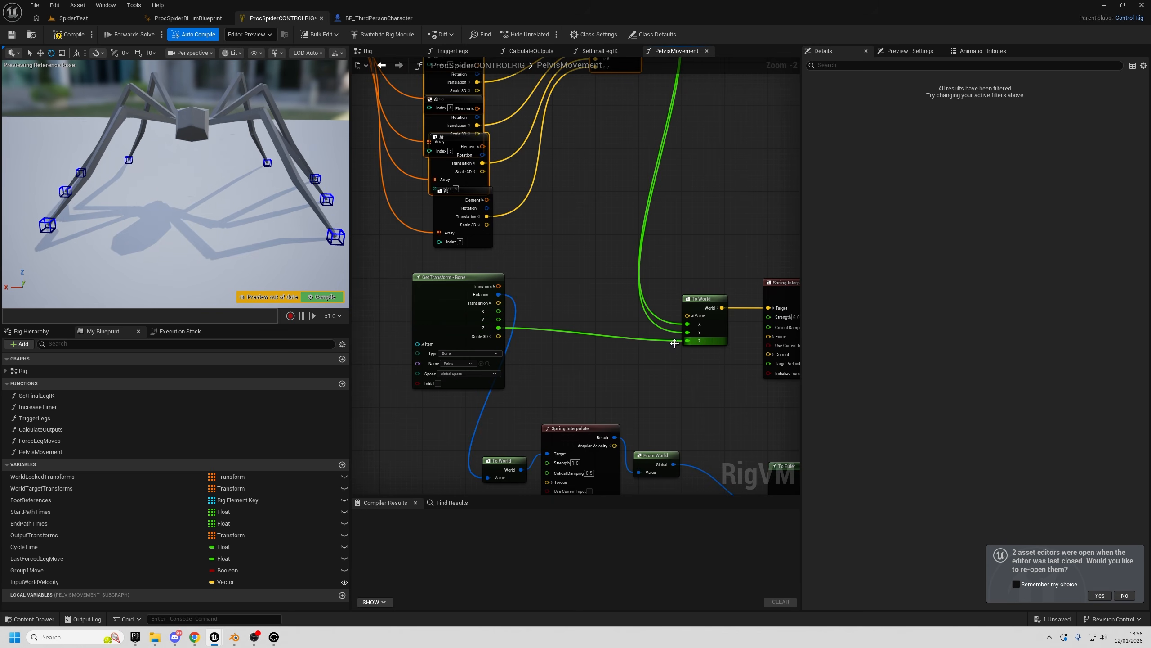
{"action": "left_click", "coordinate": [54, 35]}
- Playtest the SpiderTest level twice, walking the spider to examine its pelvis motion and height, and return to the control rig
{"action": "key", "text": "alt+p"}
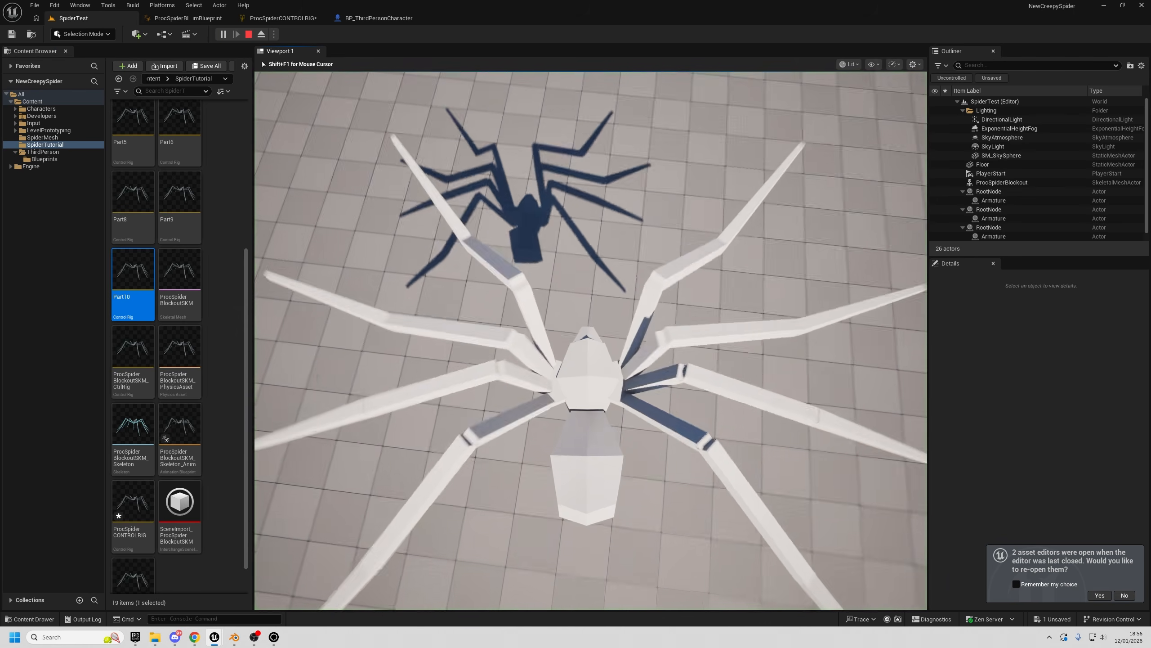
{"action": "key", "text": "w"}
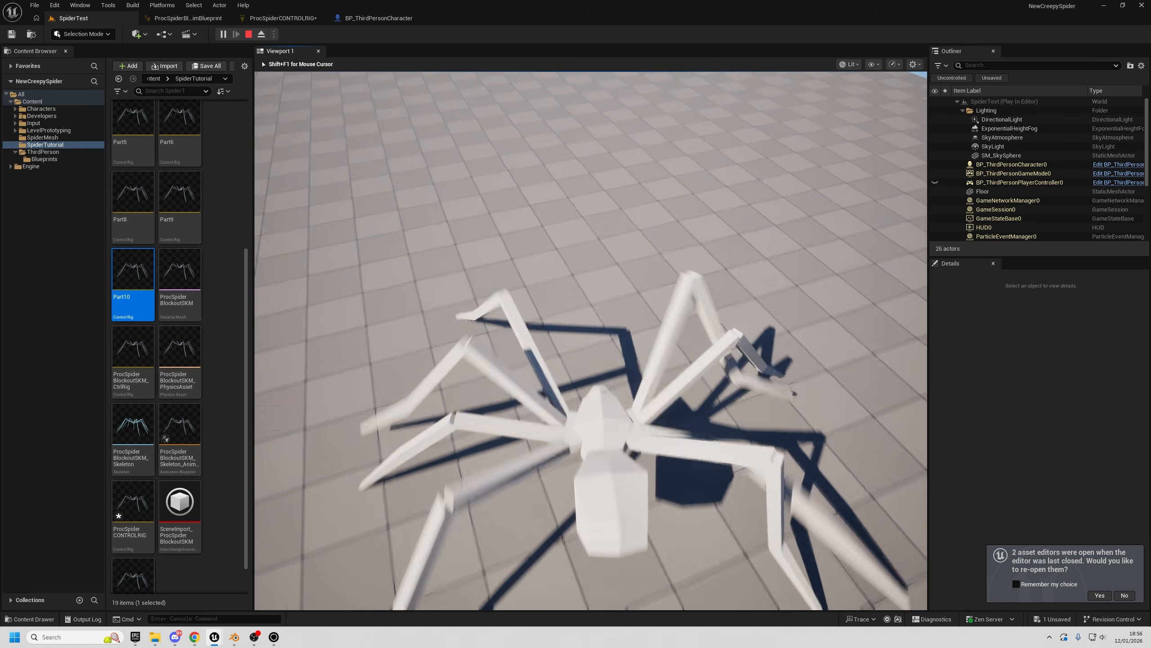
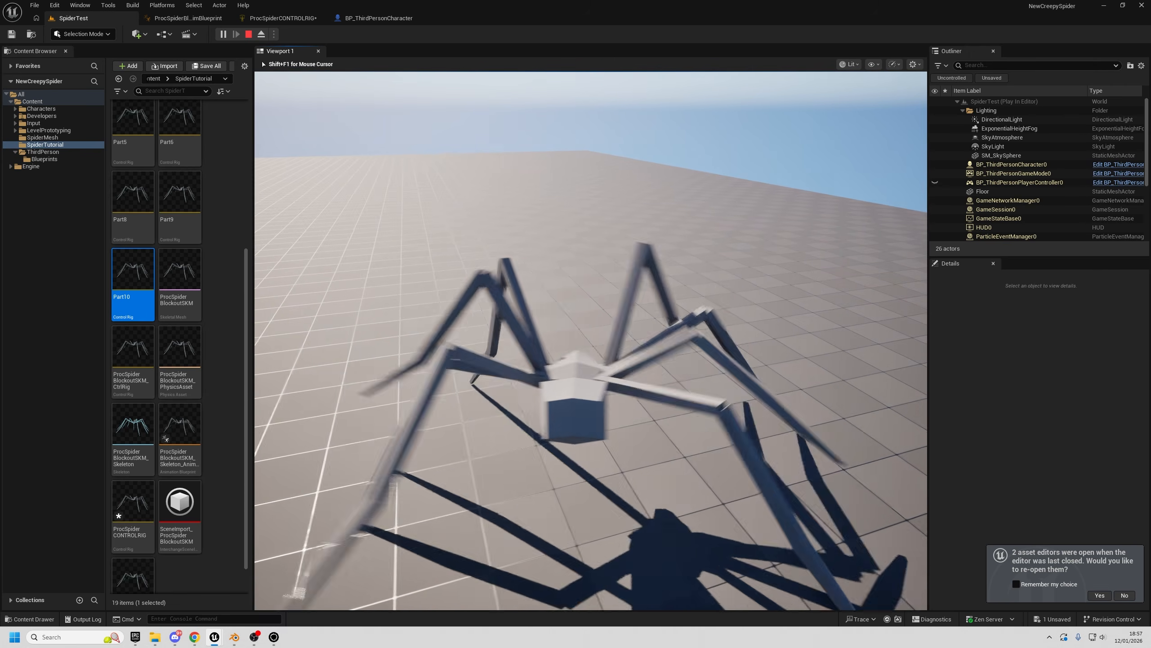
{"action": "key", "text": "Escape"}
{"action": "left_click", "coordinate": [221, 35]}
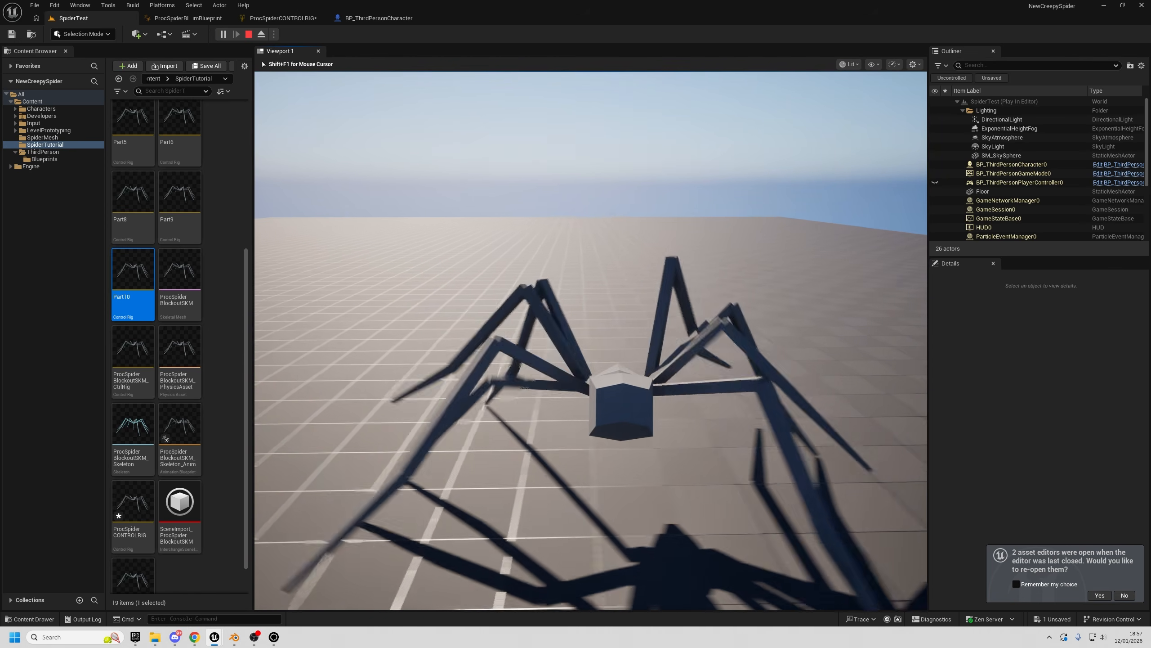
{"action": "key", "text": "Escape"}
{"action": "left_click", "coordinate": [281, 18]}
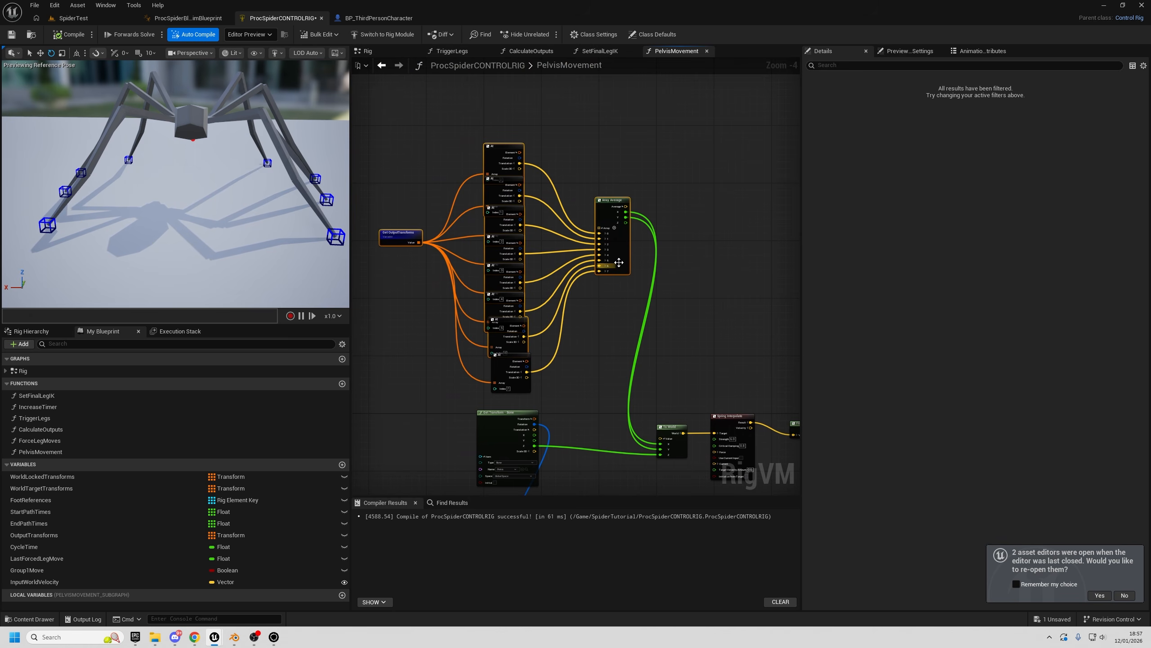
- Move the Array Average and At nodes up and the pelvis Get Transform node aside to make room in the PelvisMovement graph
{"action": "left_click_drag", "start_coordinate": [619, 262], "coordinate": [529, 226]}
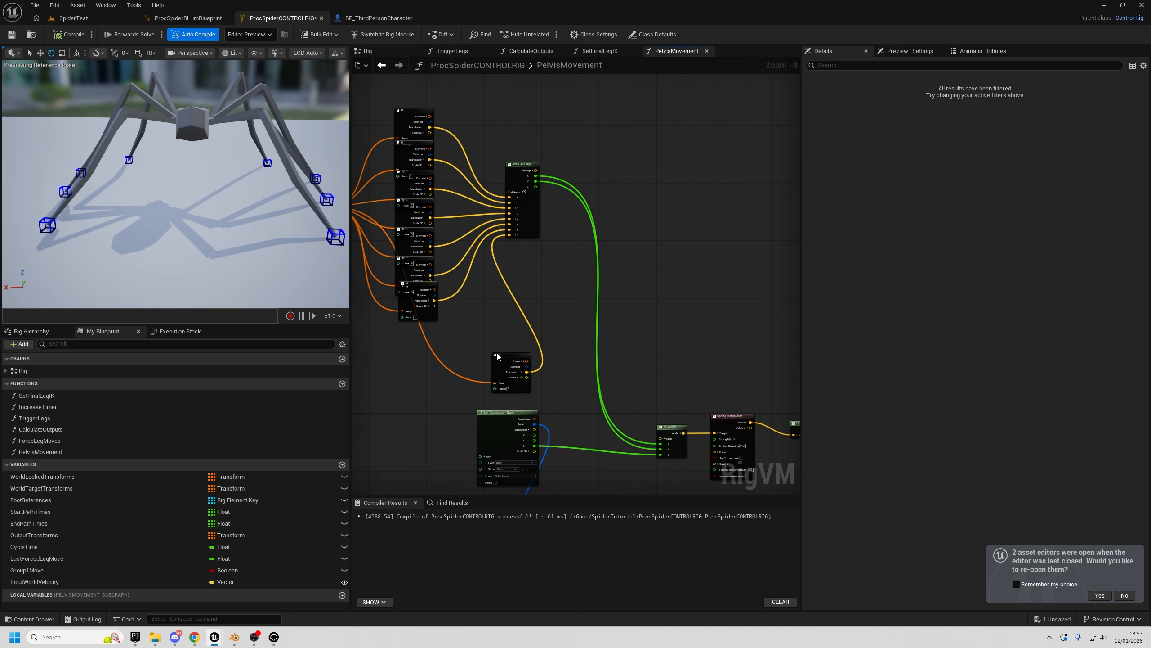
{"action": "left_click_drag", "start_coordinate": [498, 356], "coordinate": [440, 314]}
{"action": "scroll", "coordinate": [552, 427], "scroll_direction": "up", "scroll_amount": 2}
{"action": "right_click_drag", "start_coordinate": [499, 367], "coordinate": [547, 298]}
{"action": "left_click_drag", "start_coordinate": [515, 331], "coordinate": [455, 336]}
- Add an Interpolate node from the pelvis Get Transform's Translation and connect that Translation to its B input
{"action": "left_click_drag", "start_coordinate": [515, 363], "coordinate": [569, 228]}
{"action": "type", "text": "interpol"}
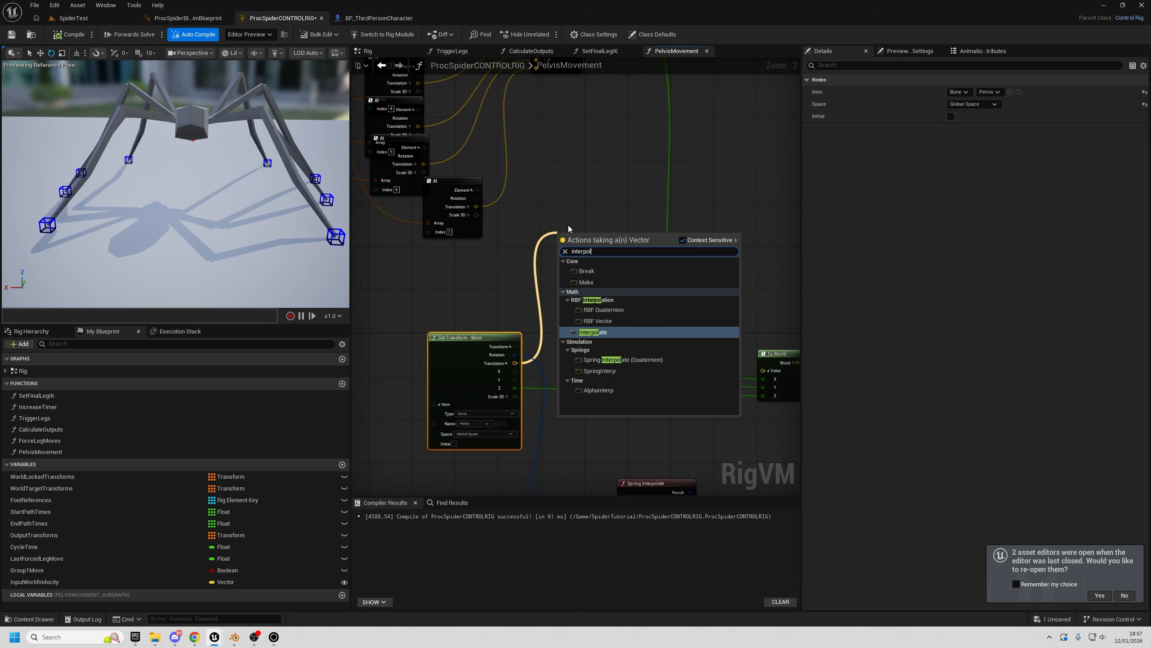
{"action": "key", "text": "Return"}
{"action": "right_click_drag", "start_coordinate": [569, 231], "coordinate": [575, 346]}
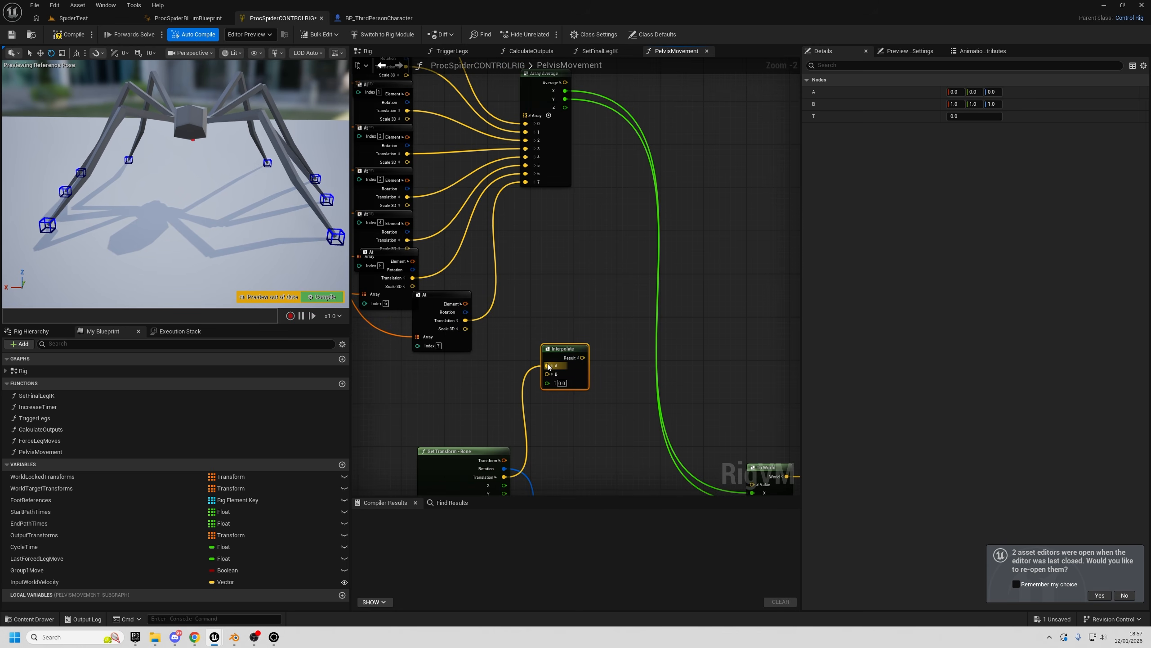
{"action": "left_click_drag", "start_coordinate": [548, 366], "coordinate": [587, 321], "text": "ctrl"}
- Connect the Array Average output to Interpolate's A input and feed the Result's X and Y into the To World node
{"action": "right_click_drag", "start_coordinate": [611, 205], "coordinate": [598, 250]}
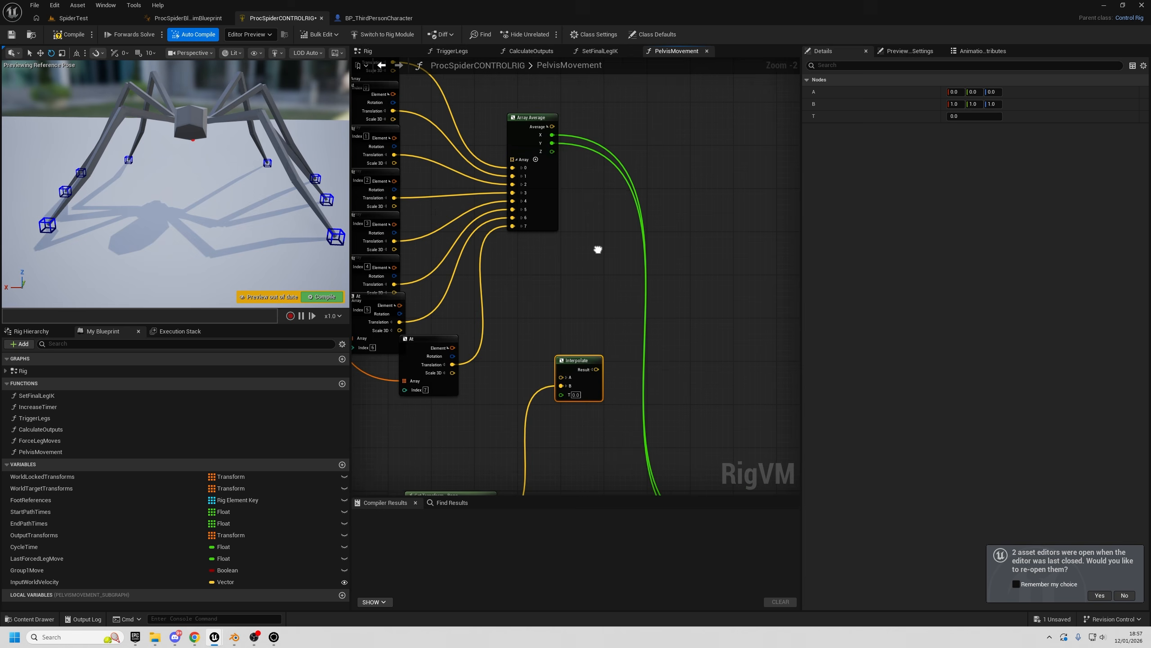
{"action": "left_click_drag", "start_coordinate": [552, 127], "coordinate": [560, 379]}
{"action": "right_click_drag", "start_coordinate": [589, 369], "coordinate": [560, 331]}
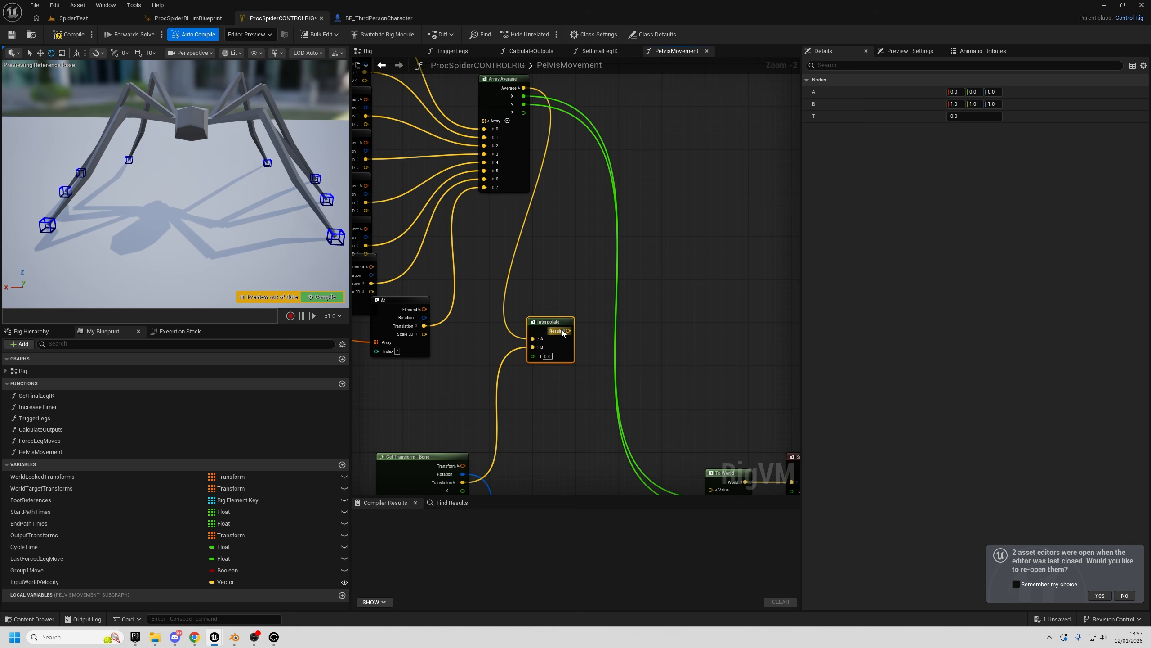
{"action": "left_click", "coordinate": [563, 333]}
{"action": "right_click_drag", "start_coordinate": [608, 367], "coordinate": [536, 282]}
{"action": "mouse_move", "coordinate": [497, 257]}
{"action": "left_mouse_down"}
{"action": "mouse_move", "coordinate": [650, 416]}
{"action": "mouse_move", "coordinate": [495, 270]}
{"action": "left_mouse_up"}
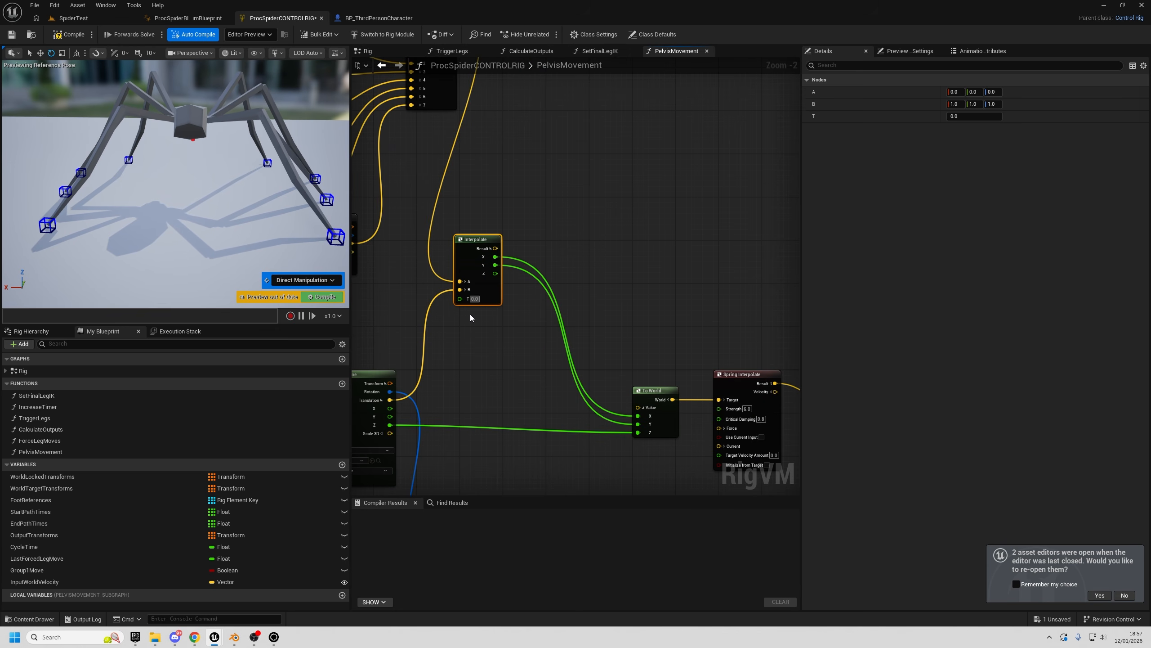
- Set the Interpolate node's T value to 0.5
{"action": "right_click_drag", "start_coordinate": [486, 333], "coordinate": [694, 531]}
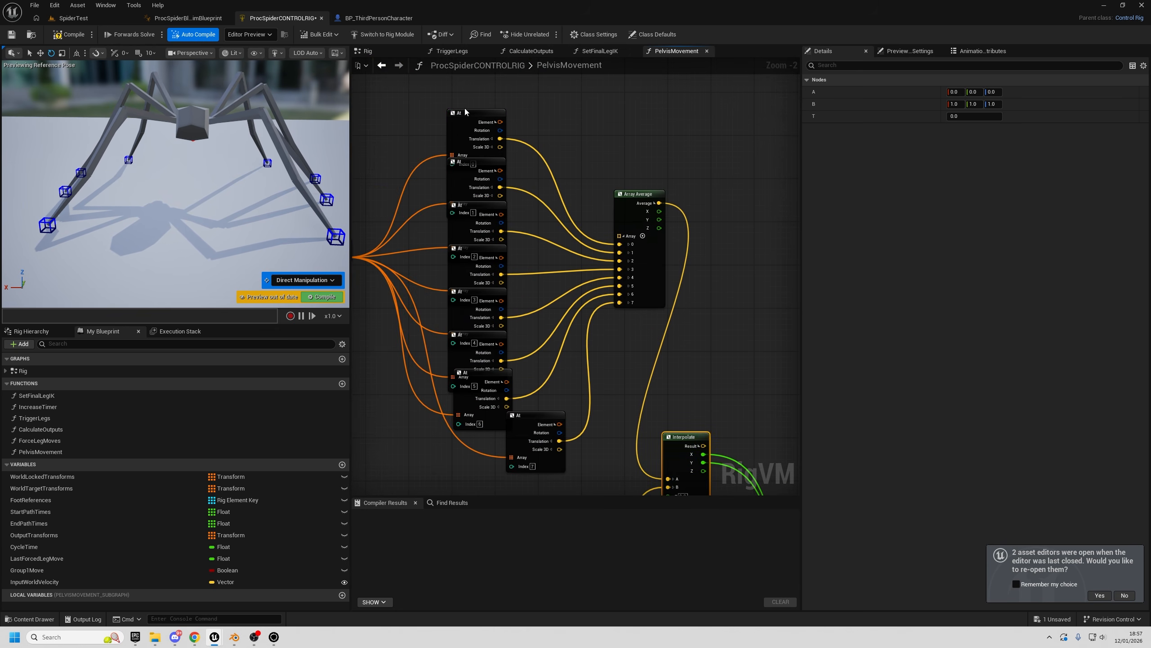
{"action": "right_click_drag", "start_coordinate": [465, 112], "coordinate": [630, 106]}
{"action": "left_click_drag", "start_coordinate": [519, 110], "coordinate": [734, 486]}
{"action": "right_click_drag", "start_coordinate": [747, 431], "coordinate": [362, 192]}
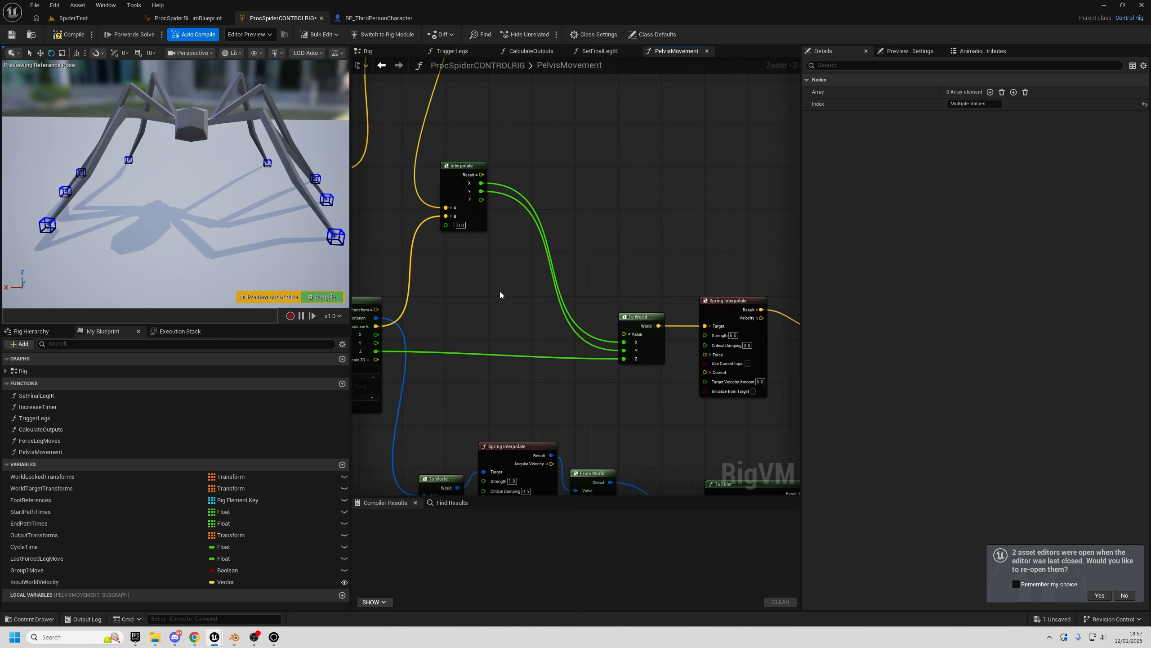
{"action": "right_click_drag", "start_coordinate": [501, 295], "coordinate": [558, 288]}
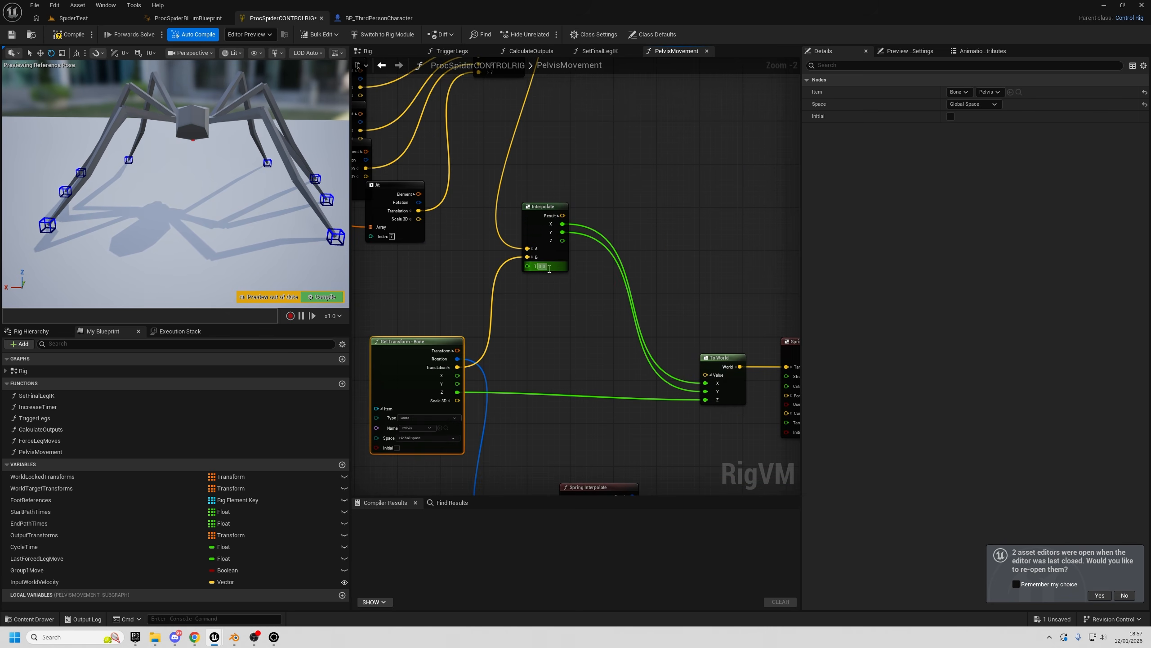
- Play-test the SpiderTest level, walking the spider around to check its body movement, and stop the session
{"action": "left_click", "coordinate": [73, 19]}
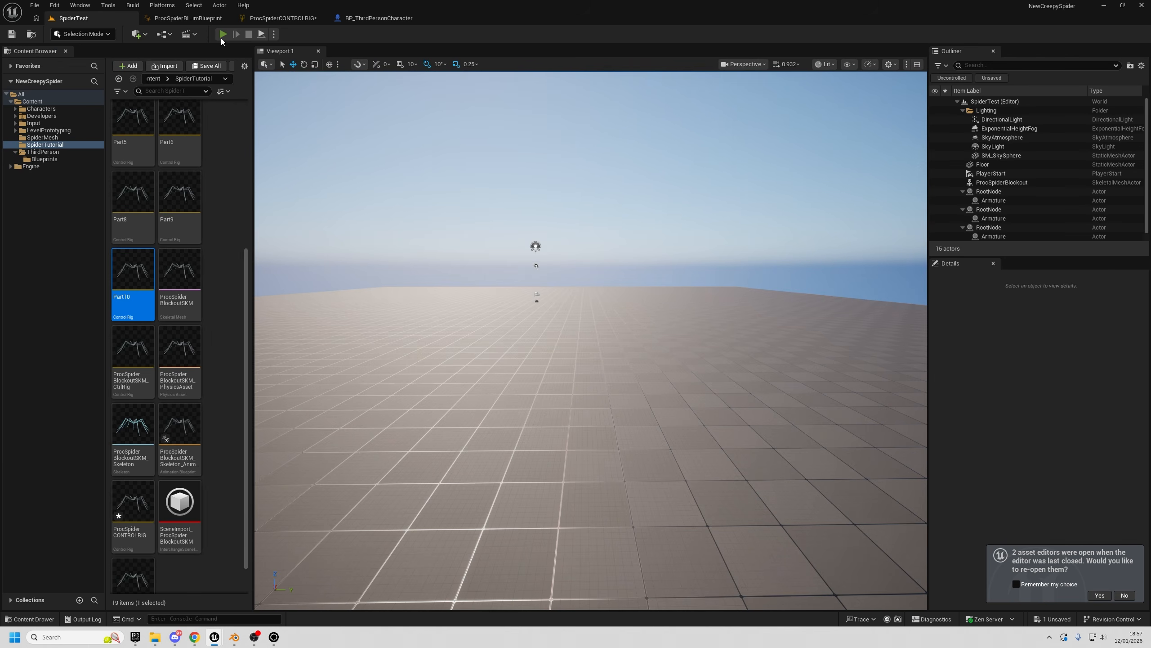
{"action": "left_click", "coordinate": [223, 35]}
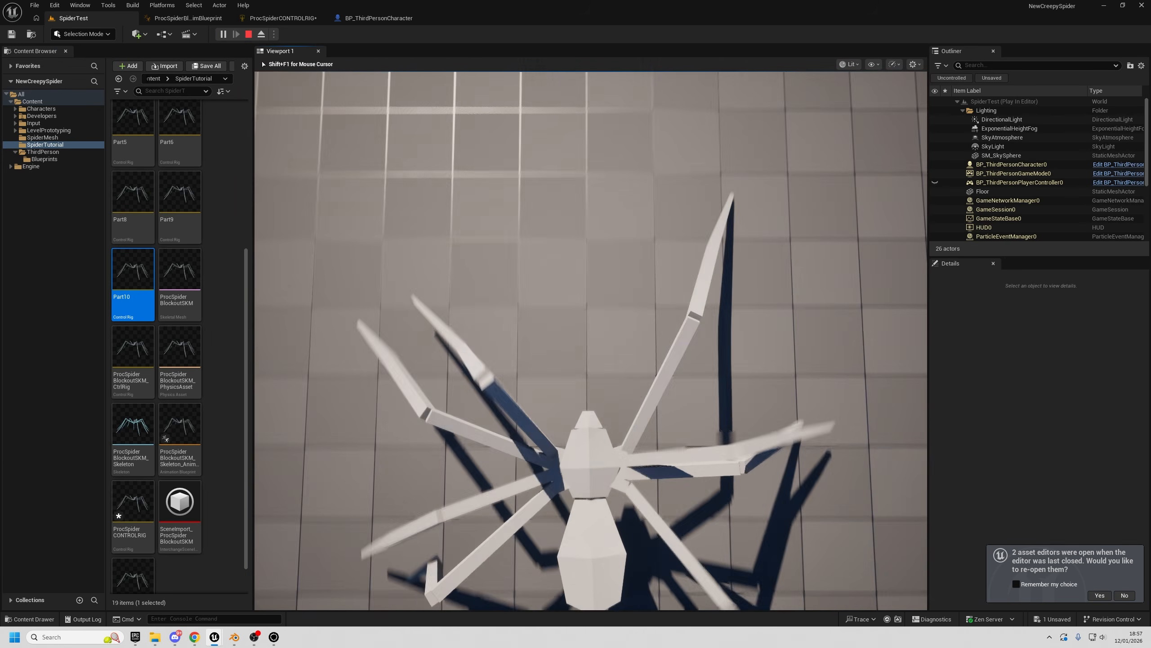
{"action": "key", "text": "w"}
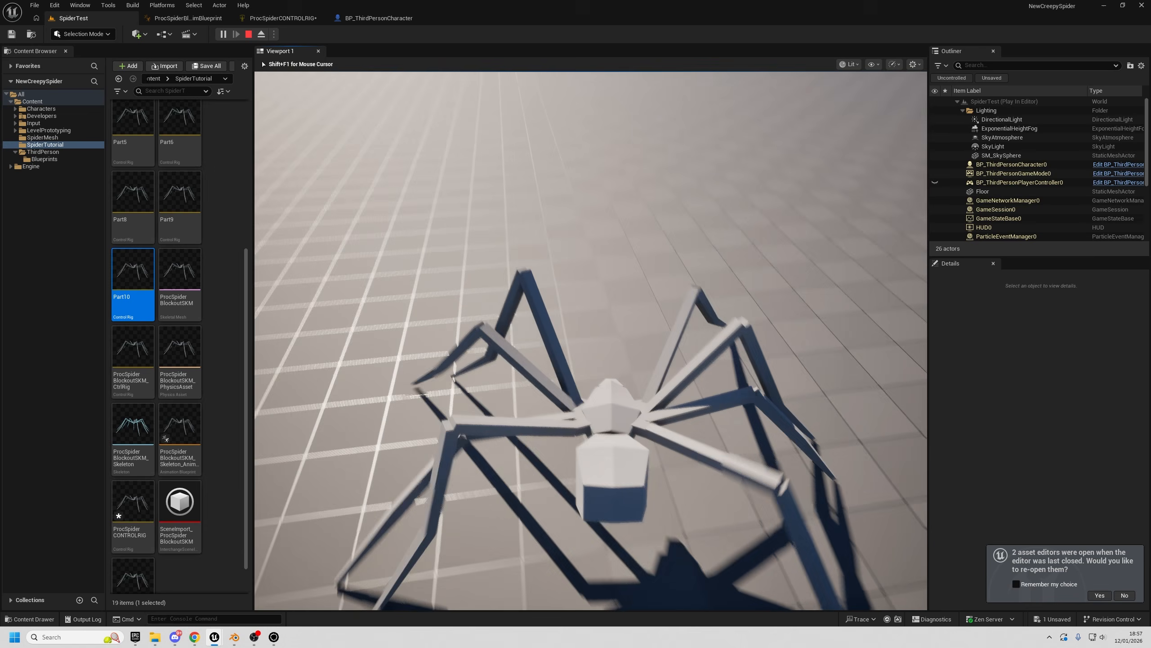
{"action": "key", "text": "w"}
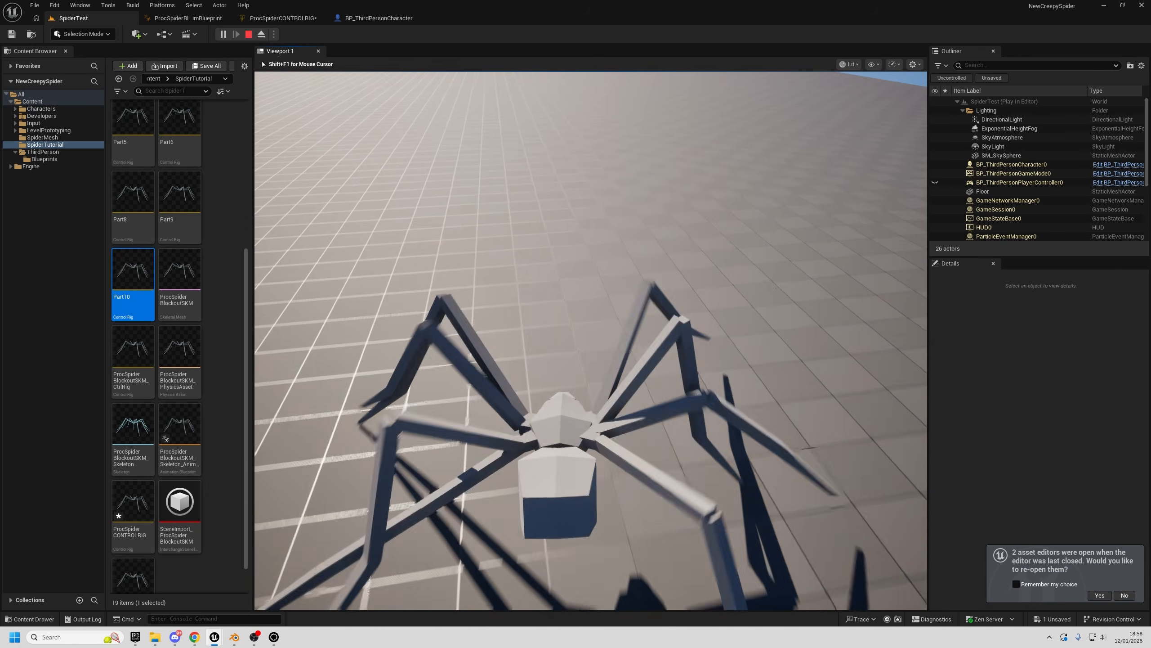
{"action": "key", "text": "w"}
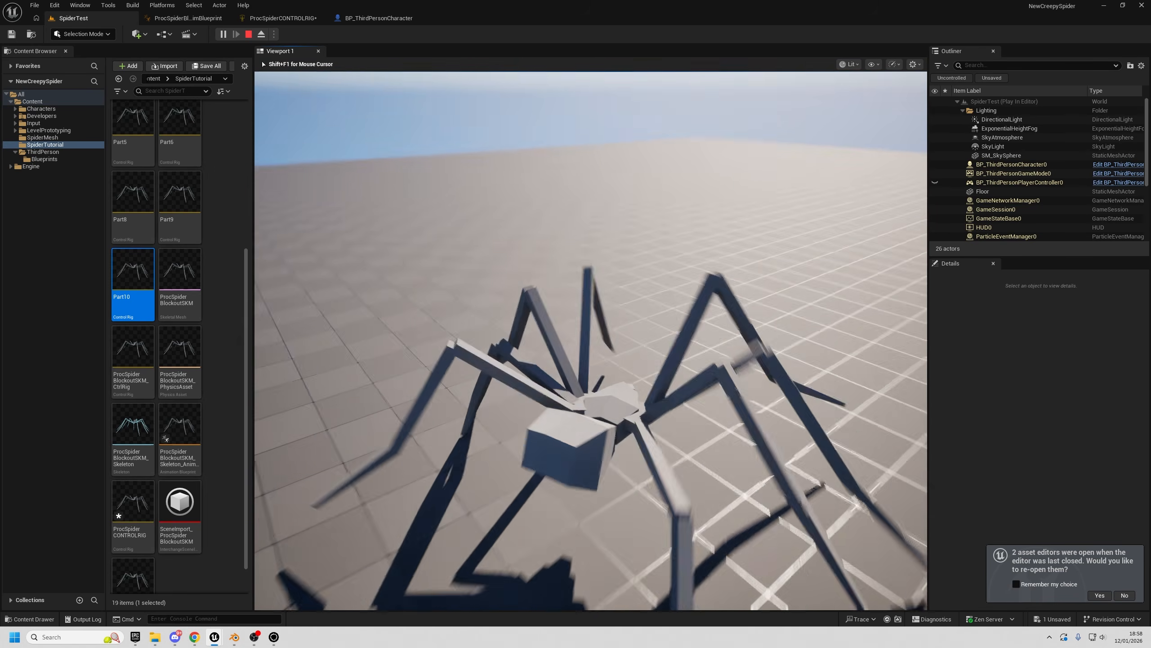
{"action": "key", "text": "w"}
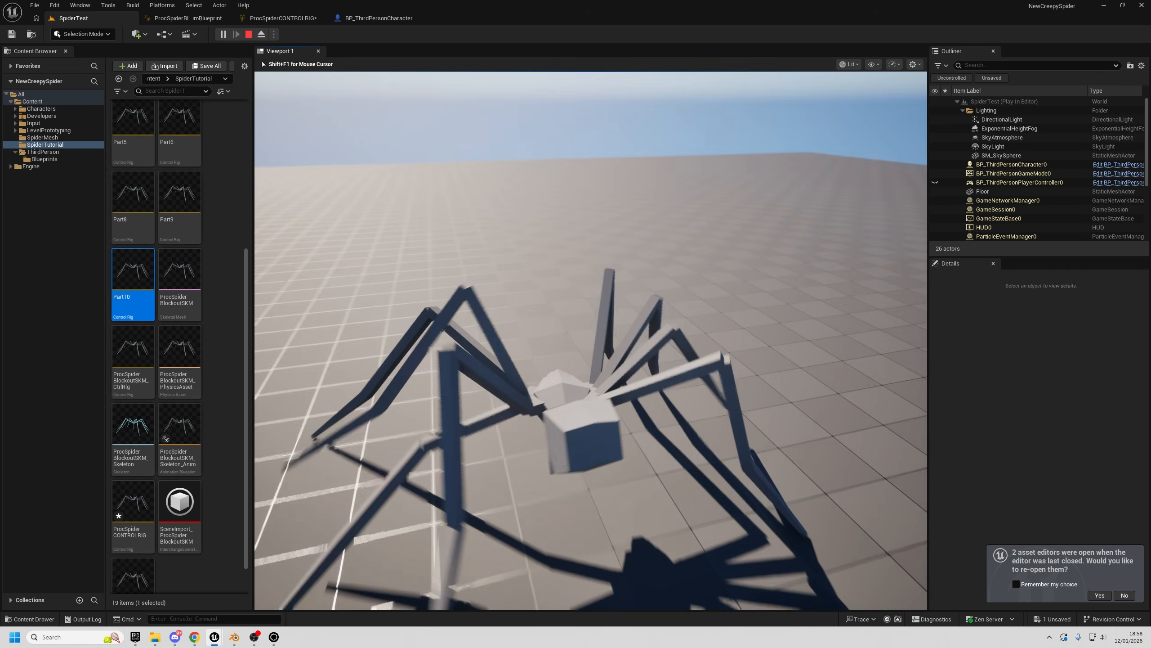
{"action": "key", "text": "w"}
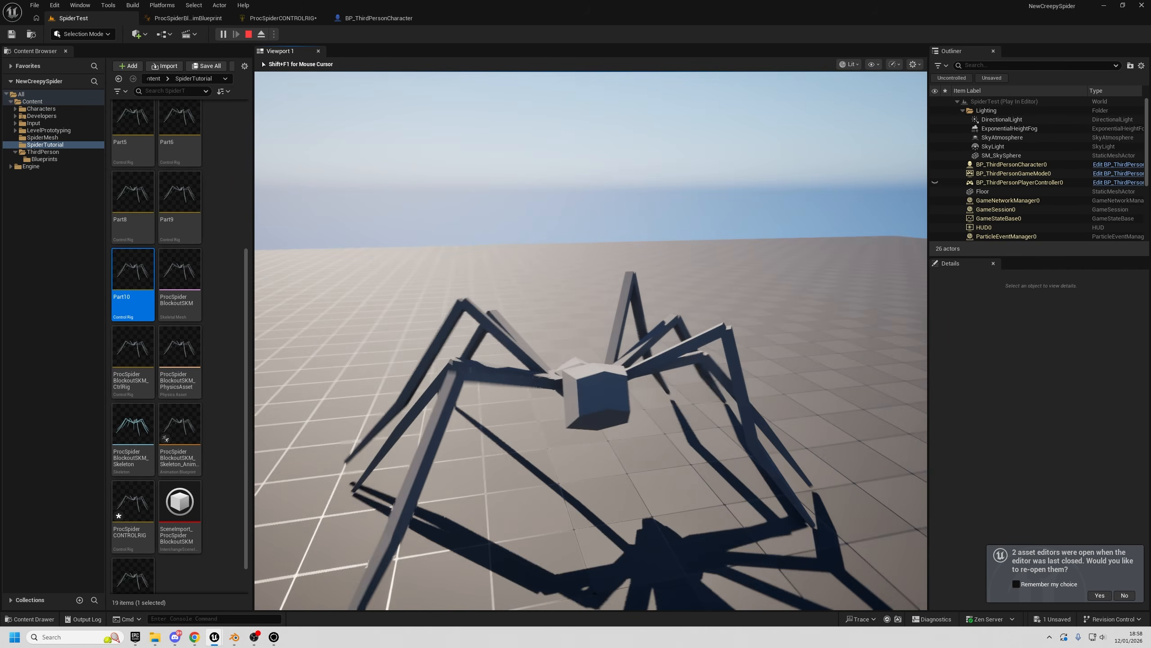
{"action": "key", "text": "w"}
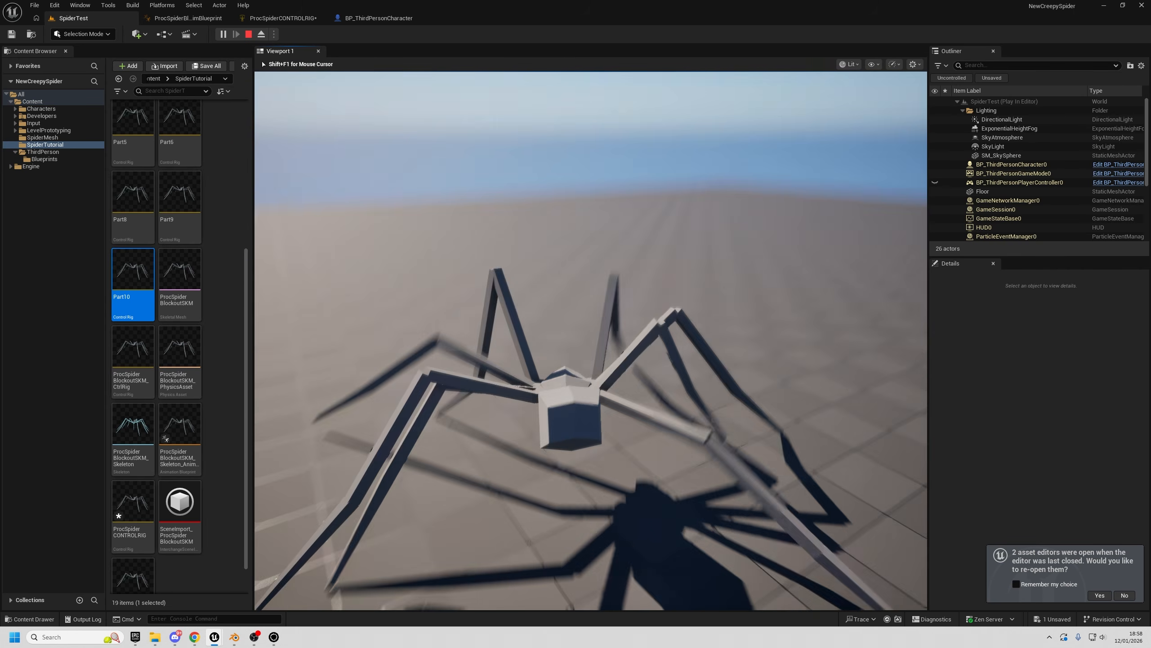
{"action": "key", "text": "Escape"}
- Return to the ProcSpiderCONTROLRIG graph and select the Remap node between the InputWorldVelocity length and the Spring Interpolate feeding the Z offset
{"action": "left_click", "coordinate": [278, 18]}
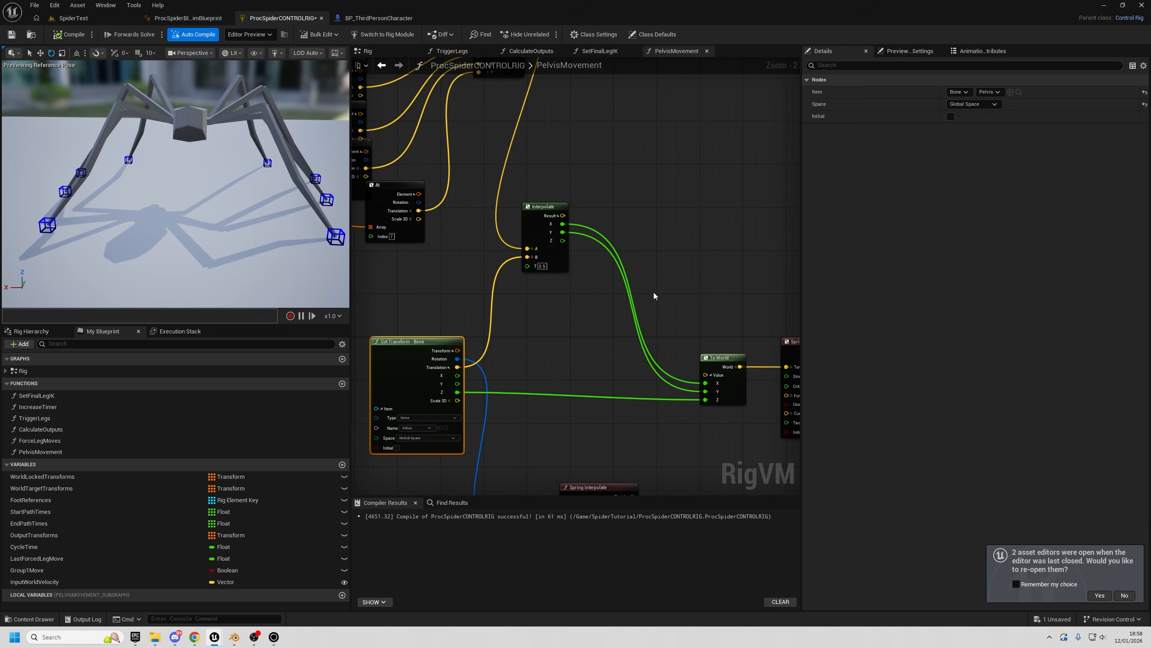
{"action": "scroll", "coordinate": [653, 296], "scroll_direction": "down", "scroll_amount": 2}
{"action": "right_click_drag", "start_coordinate": [730, 384], "coordinate": [354, 218]}
{"action": "scroll", "coordinate": [566, 446], "scroll_direction": "up", "scroll_amount": 2}
{"action": "right_click_drag", "start_coordinate": [666, 366], "coordinate": [579, 281]}
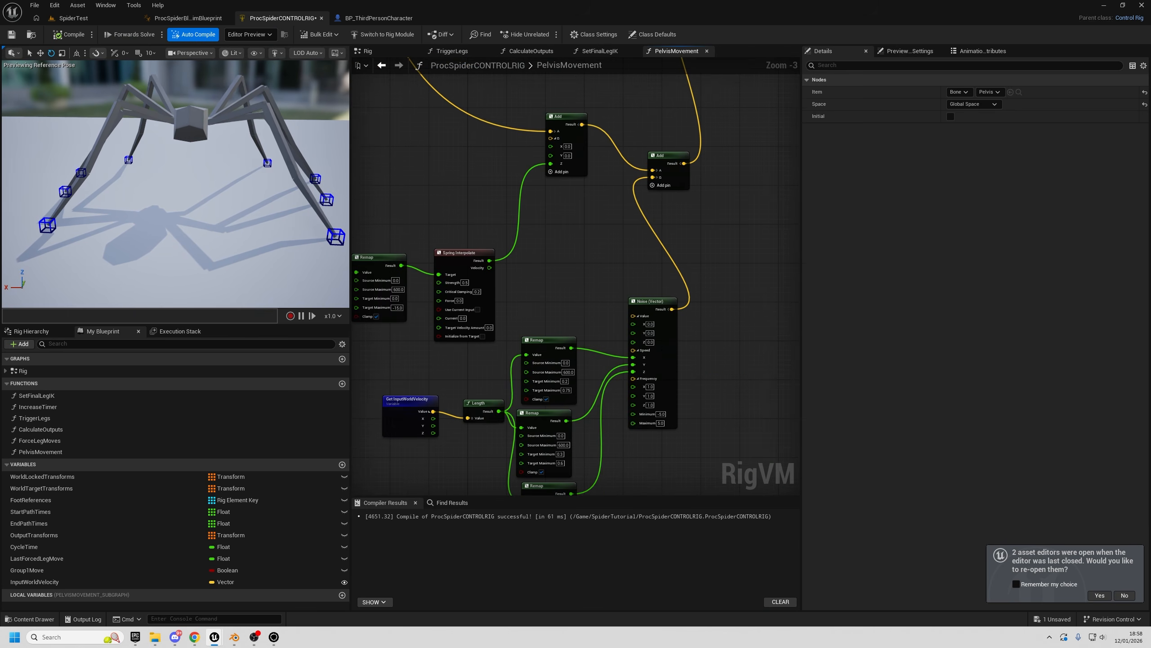
{"action": "right_click_drag", "start_coordinate": [138, 153], "coordinate": [141, 108]}
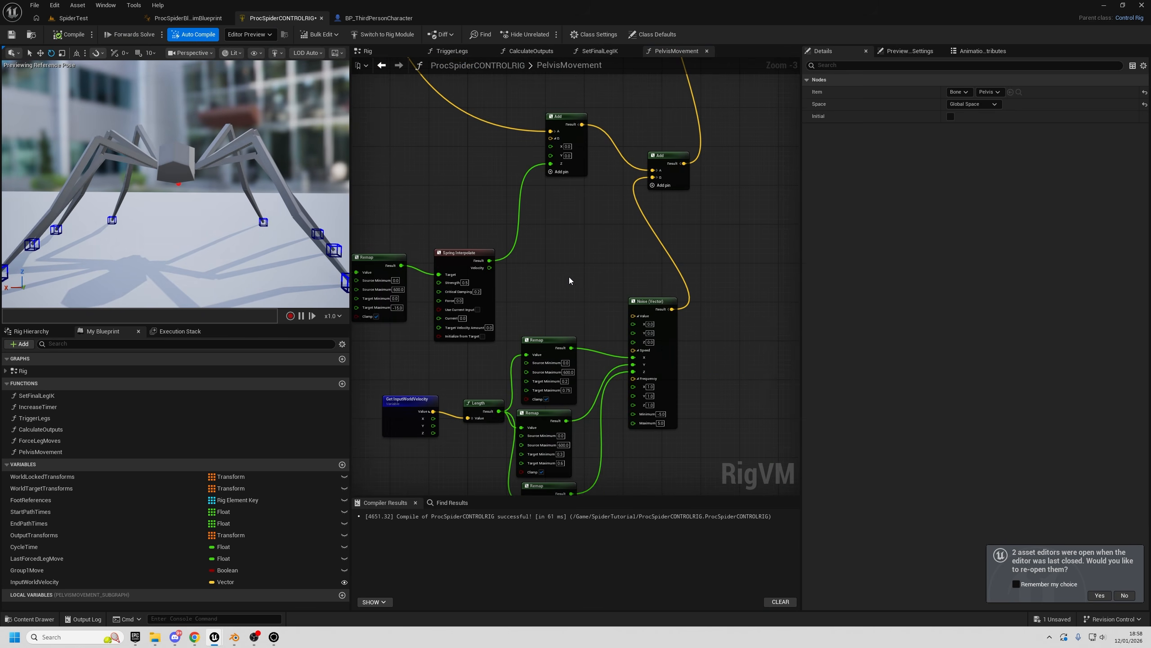
{"action": "right_click_drag", "start_coordinate": [570, 281], "coordinate": [598, 241]}
{"action": "right_click_drag", "start_coordinate": [515, 309], "coordinate": [495, 441]}
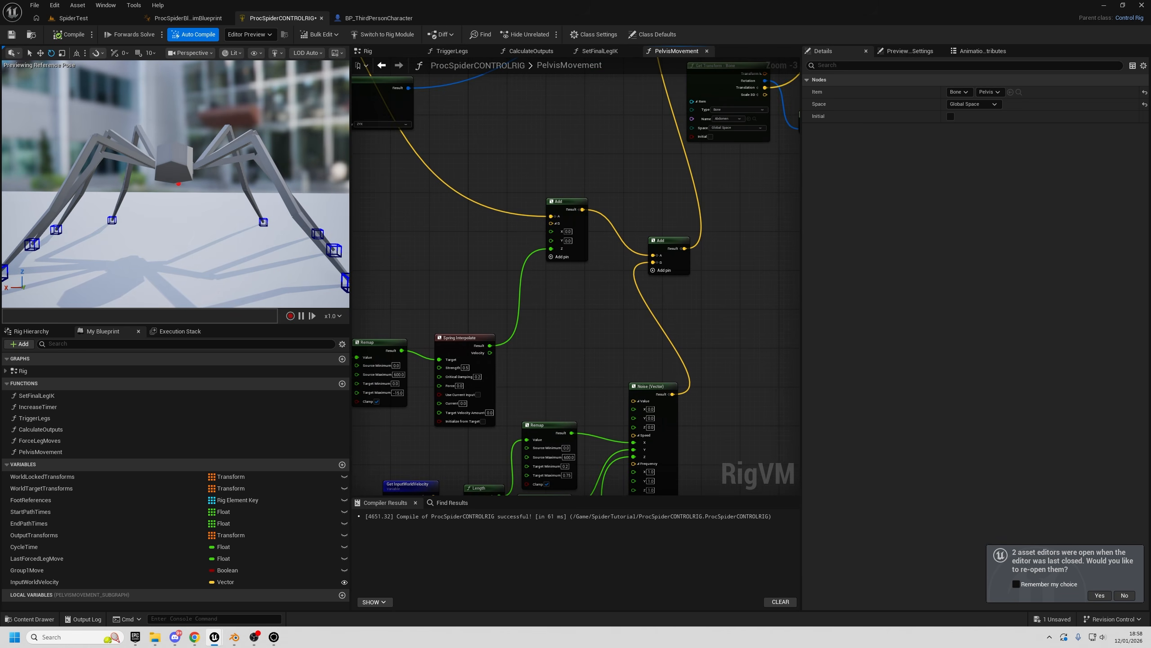
{"action": "right_click_drag", "start_coordinate": [541, 340], "coordinate": [545, 280]}
{"action": "scroll", "coordinate": [527, 413], "scroll_direction": "up", "scroll_amount": 2}
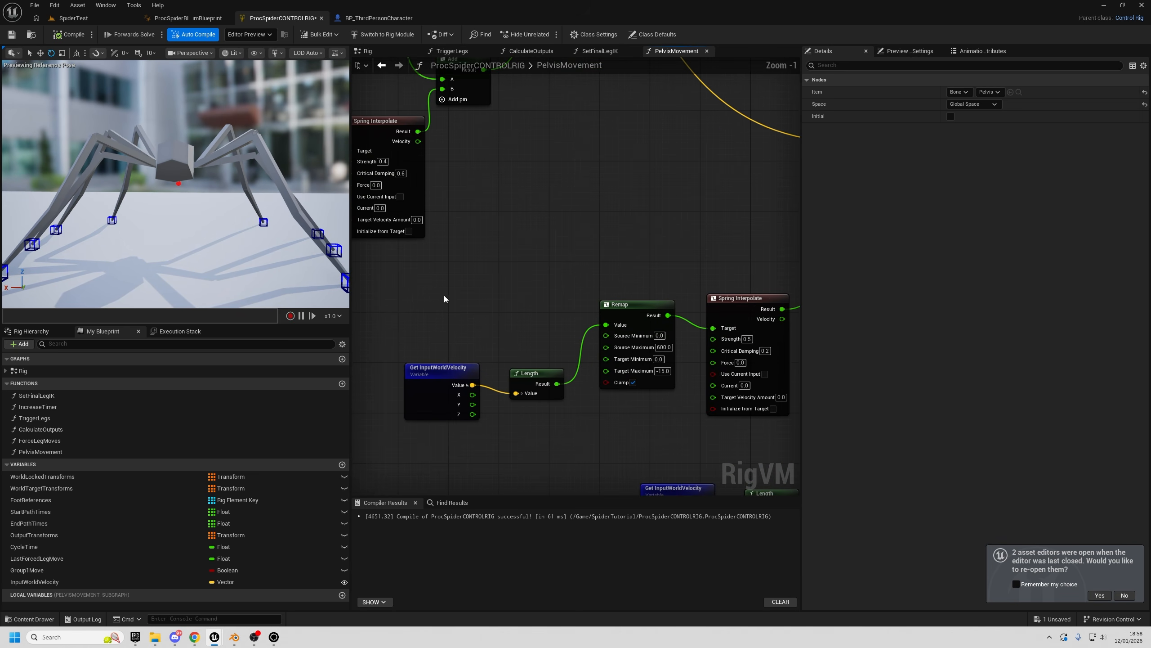
{"action": "left_click_drag", "start_coordinate": [445, 299], "coordinate": [507, 446]}
{"action": "left_click_drag", "start_coordinate": [641, 410], "coordinate": [660, 383]}
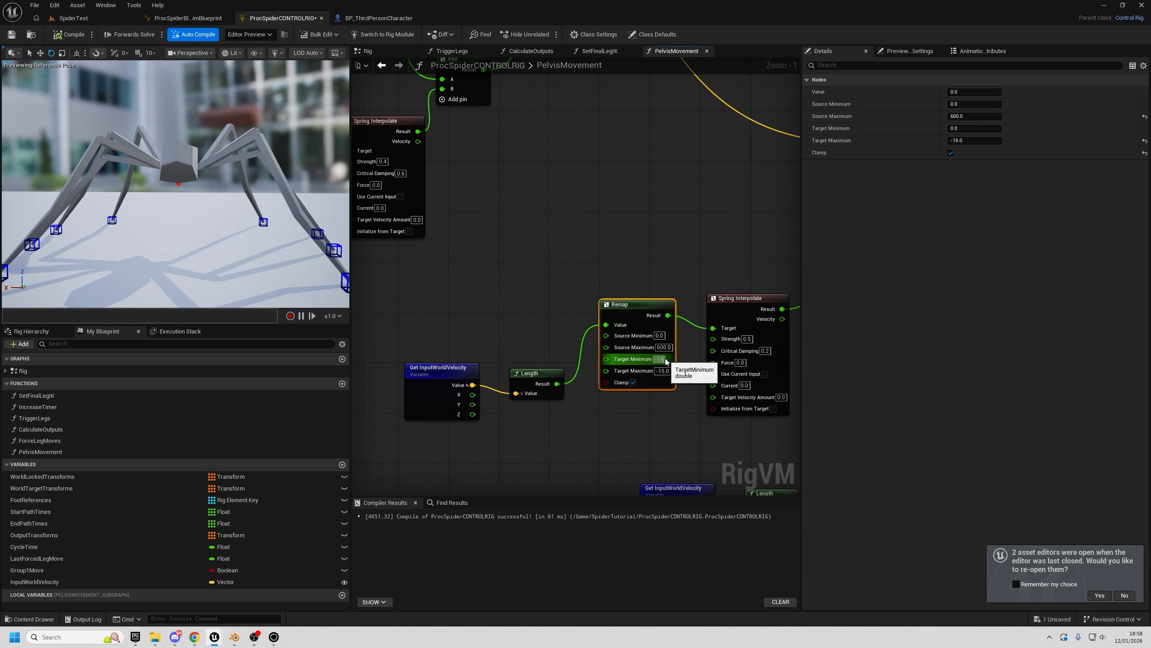
- Set the Remap node's Target Minimum to -15 and Target Maximum to -25
{"action": "left_click", "coordinate": [665, 361]}
{"action": "type", "text": "-15"}
{"action": "key", "text": "Tab"}
{"action": "type", "text": "-25"}
{"action": "key", "text": "Return"}
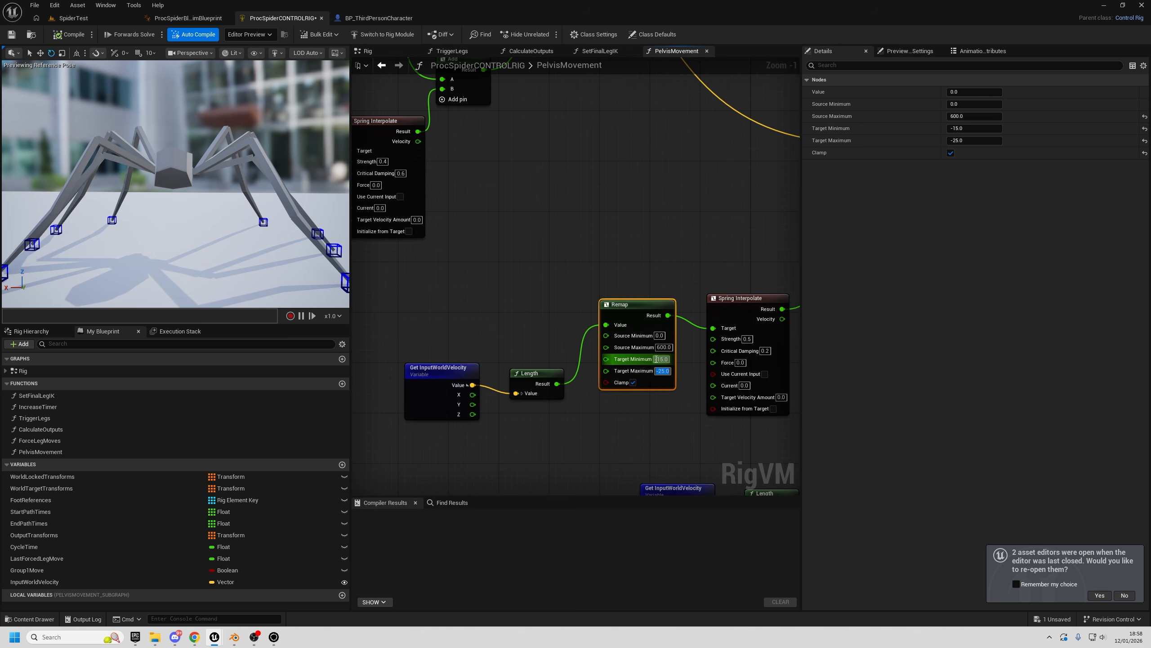
- Try -40 as the Remap node's Target Minimum, set it to -30 instead, and move on to changing the Target Maximum
{"action": "left_click", "coordinate": [663, 362]}
{"action": "type", "text": "-"}
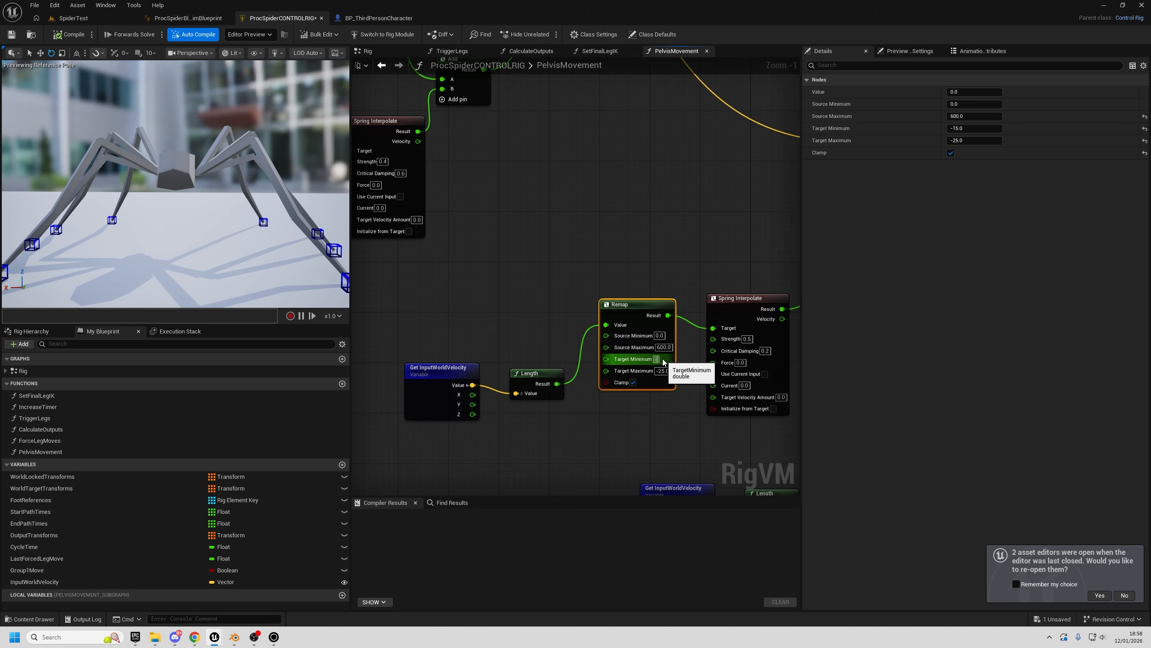
{"action": "type", "text": "40"}
{"action": "key", "text": "Return"}
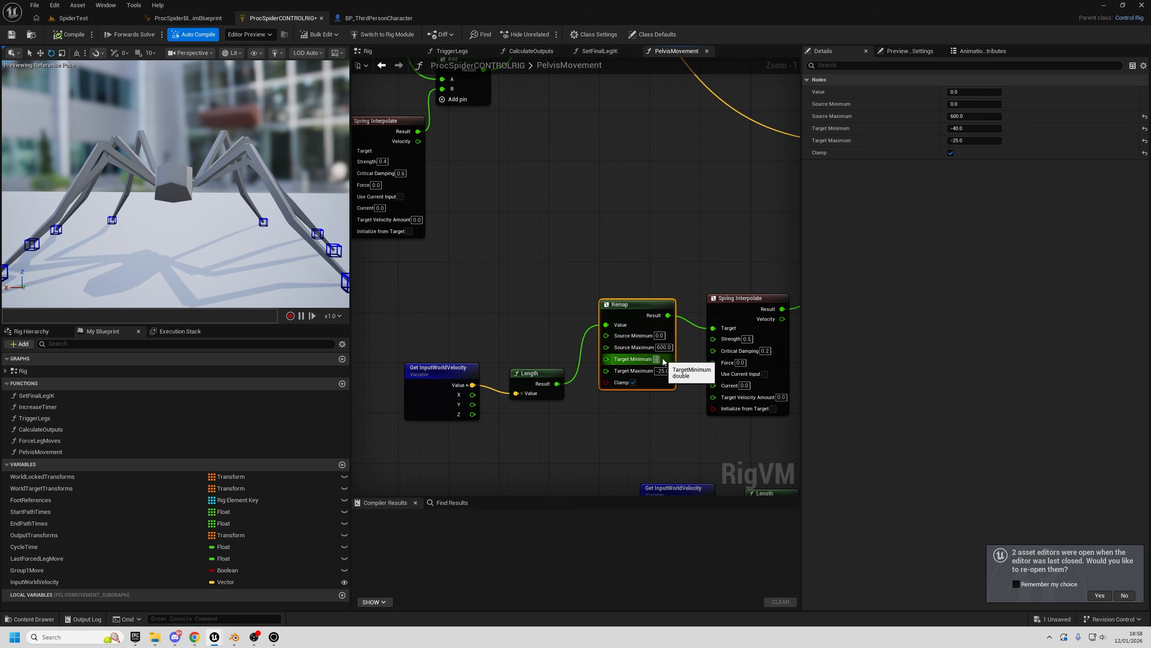
{"action": "type", "text": "-30"}
{"action": "key", "text": "Tab"}
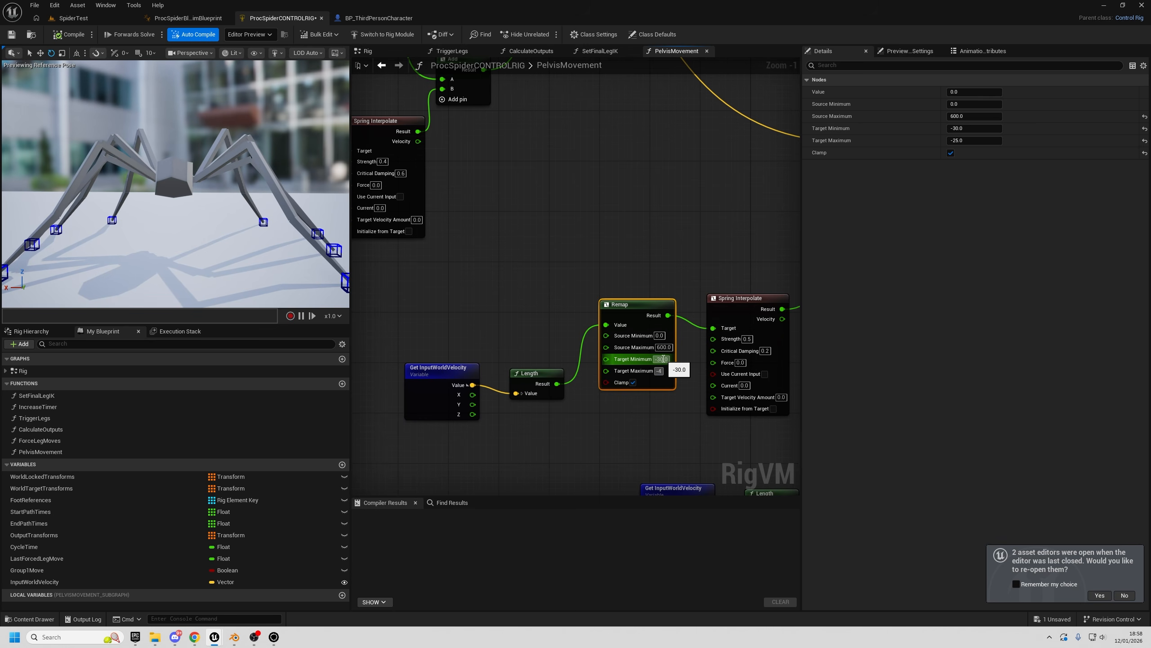
- Set the Remap node's Target Maximum to -45 and play-test the SpiderTest level, walking the spider around before stopping the session
{"action": "left_click", "coordinate": [82, 20]}
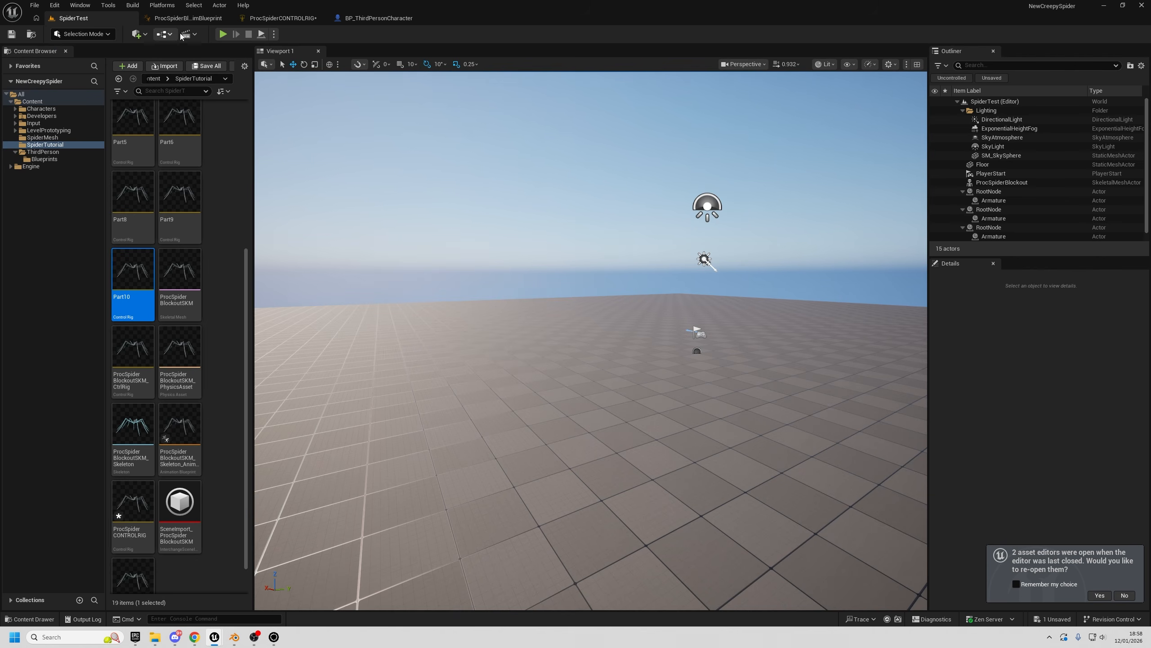
{"action": "left_click", "coordinate": [222, 35]}
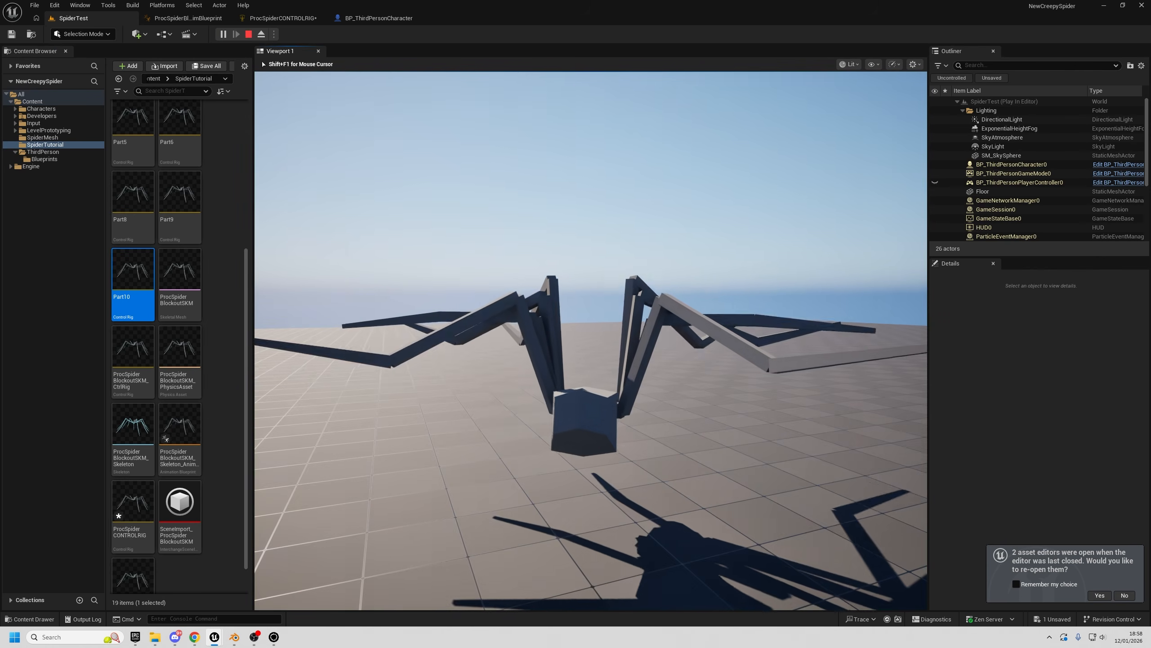
{"action": "key", "text": "w"}
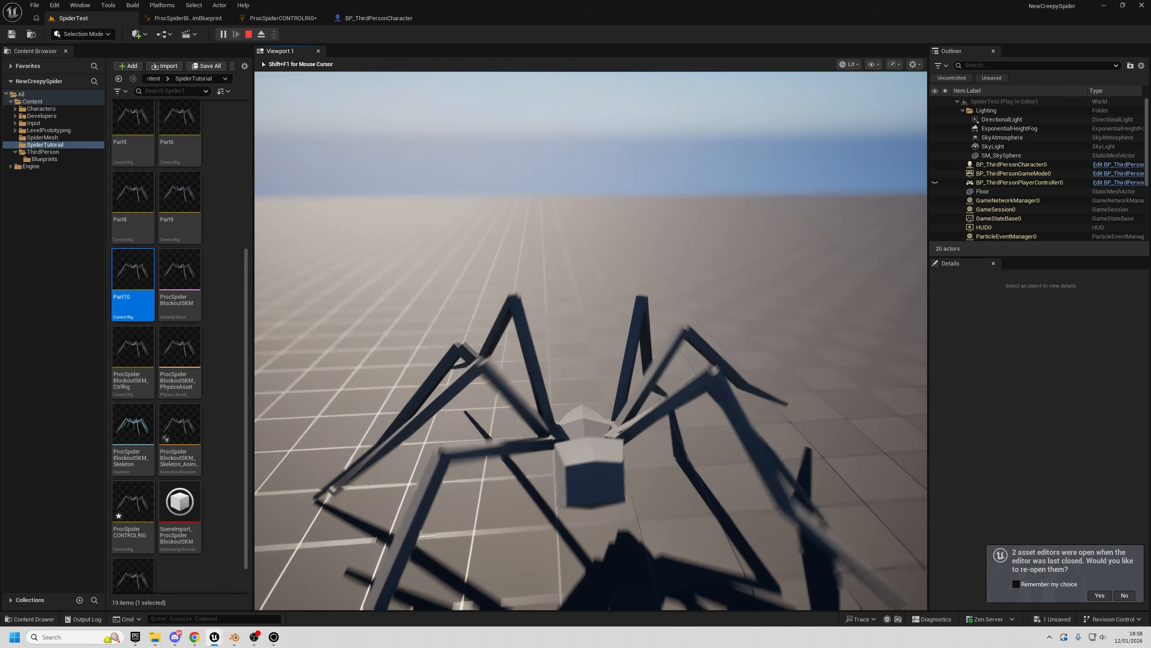
{"action": "key", "text": "w"}
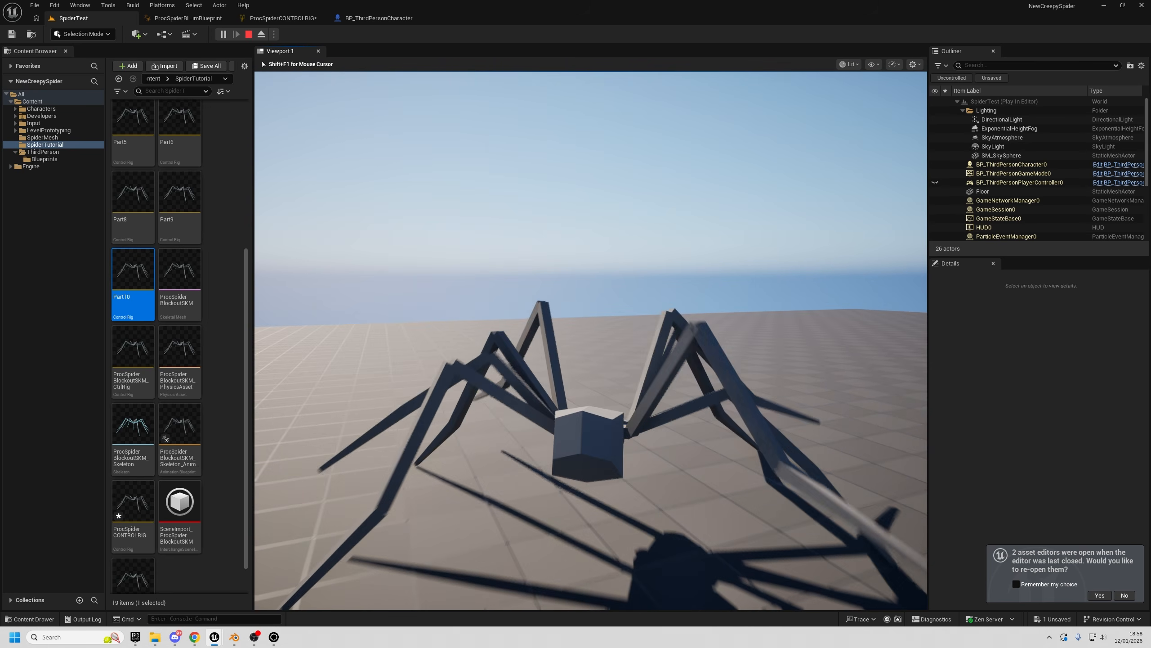
{"action": "key", "text": "w"}
{"action": "key", "text": "w"}
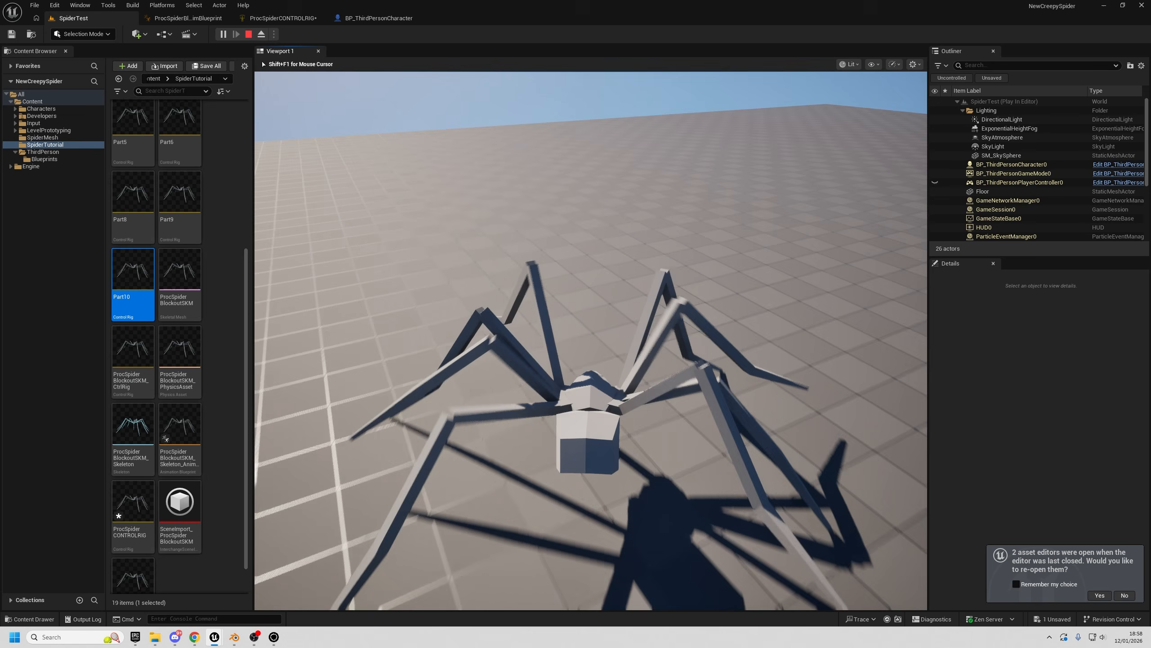
{"action": "key", "text": "w"}
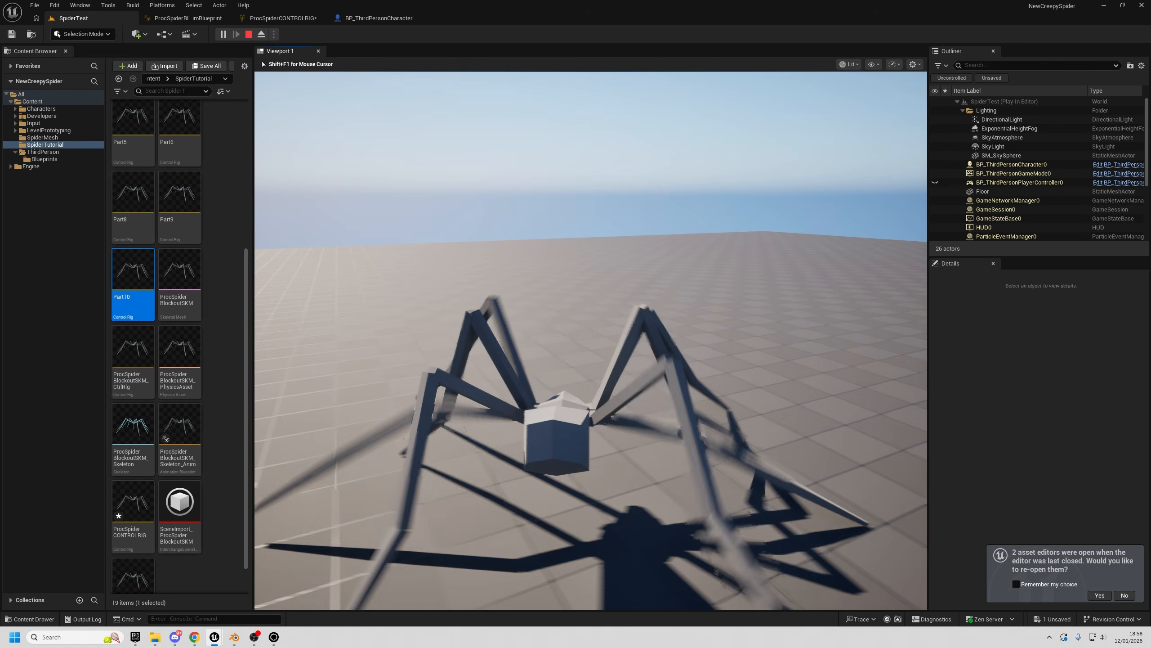
{"action": "key", "text": "w"}
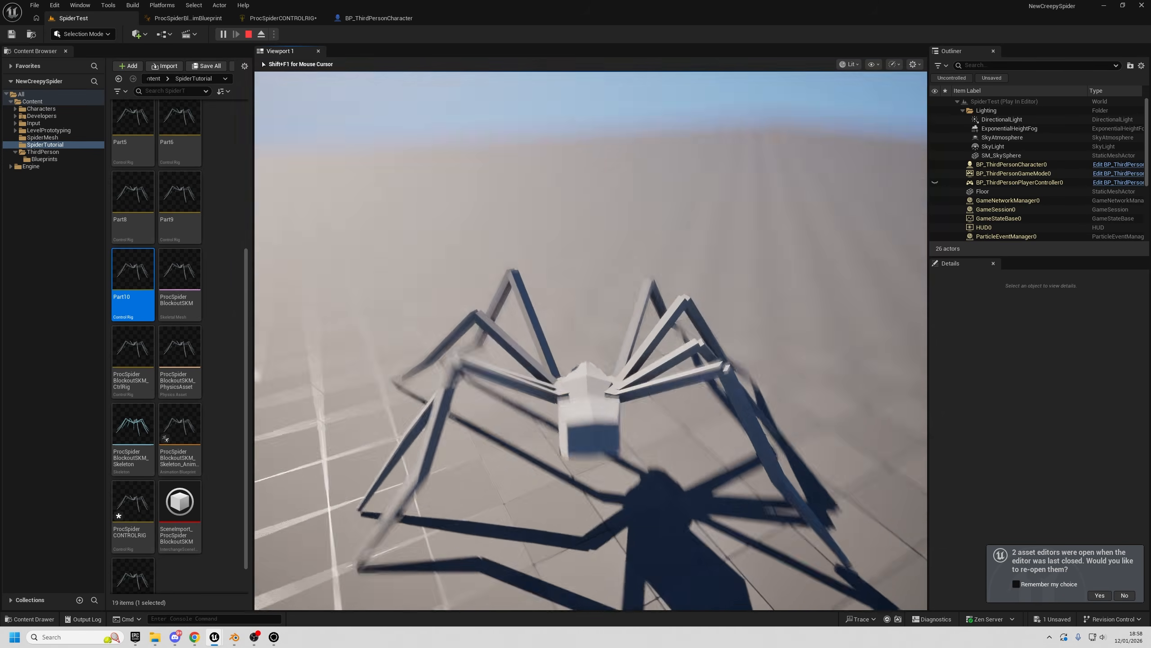
{"action": "key", "text": "w"}
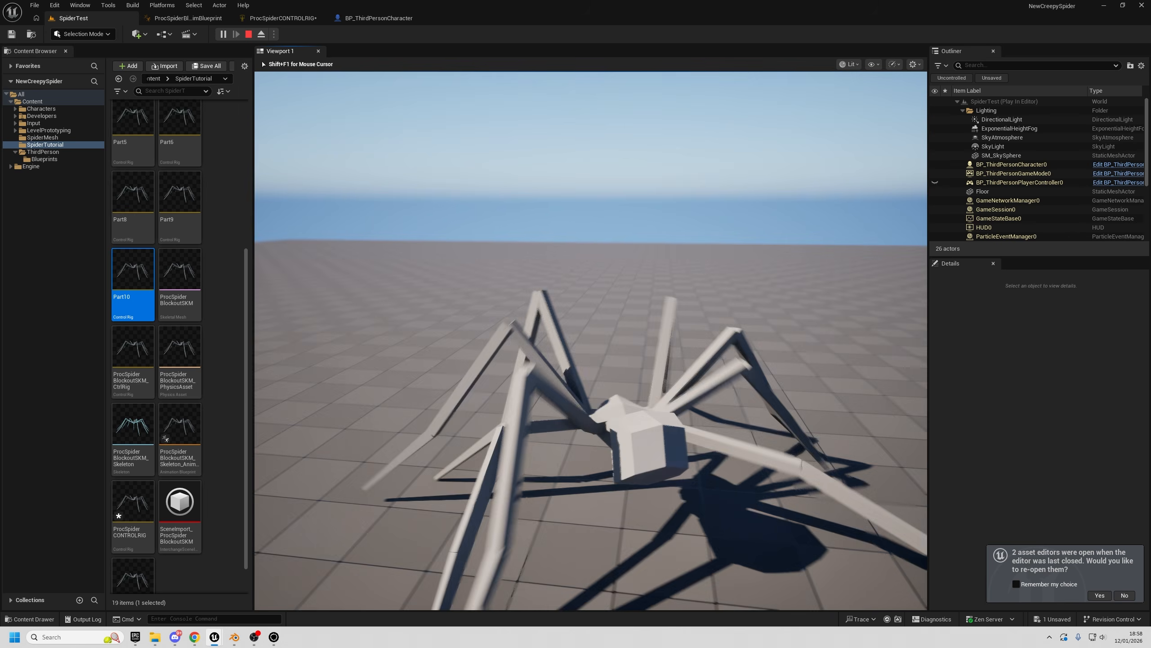
{"action": "key", "text": "w"}
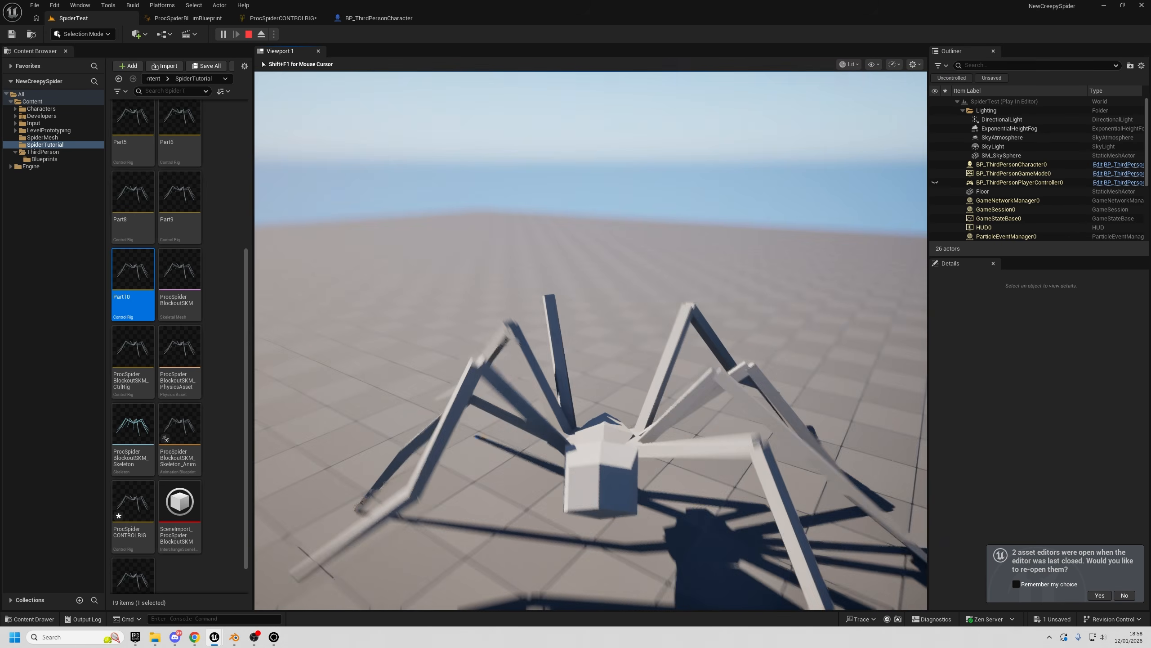
{"action": "key", "text": "w"}
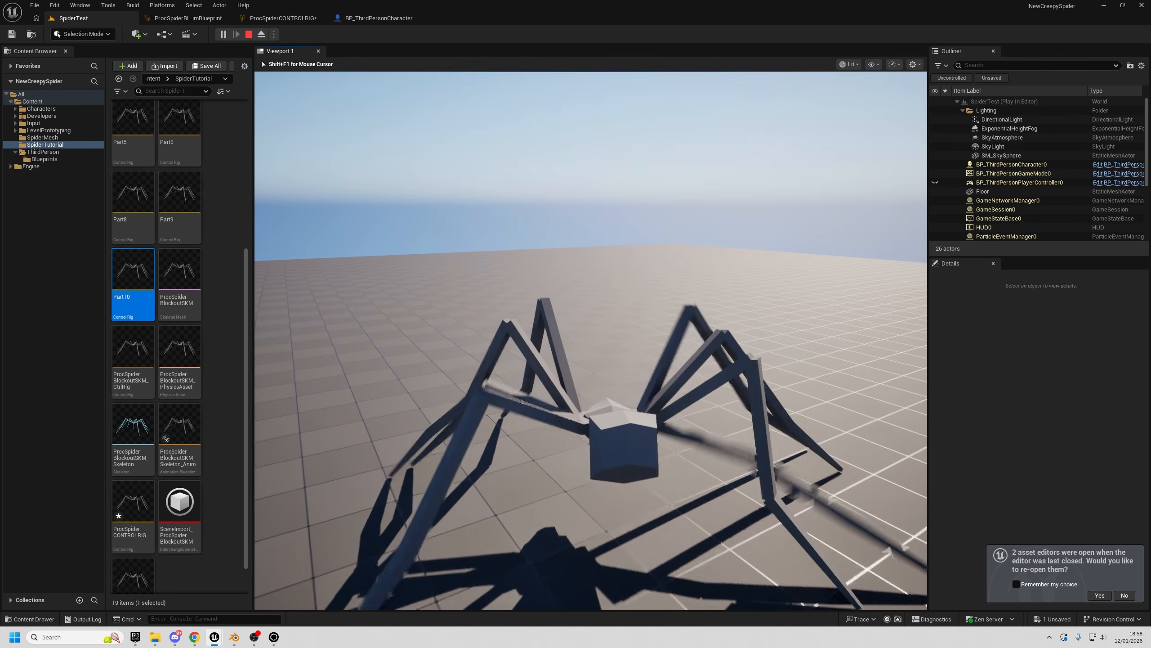
{"action": "key", "text": "Escape"}
- Select the Floor in the level, and compile and save ProcSpiderCONTROLRIG
{"action": "key", "text": "s"}
{"action": "key", "text": "a"}
{"action": "right_click_drag", "start_coordinate": [361, 353], "coordinate": [390, 345]}
{"action": "left_click", "coordinate": [361, 353]}
{"action": "key", "text": "s"}
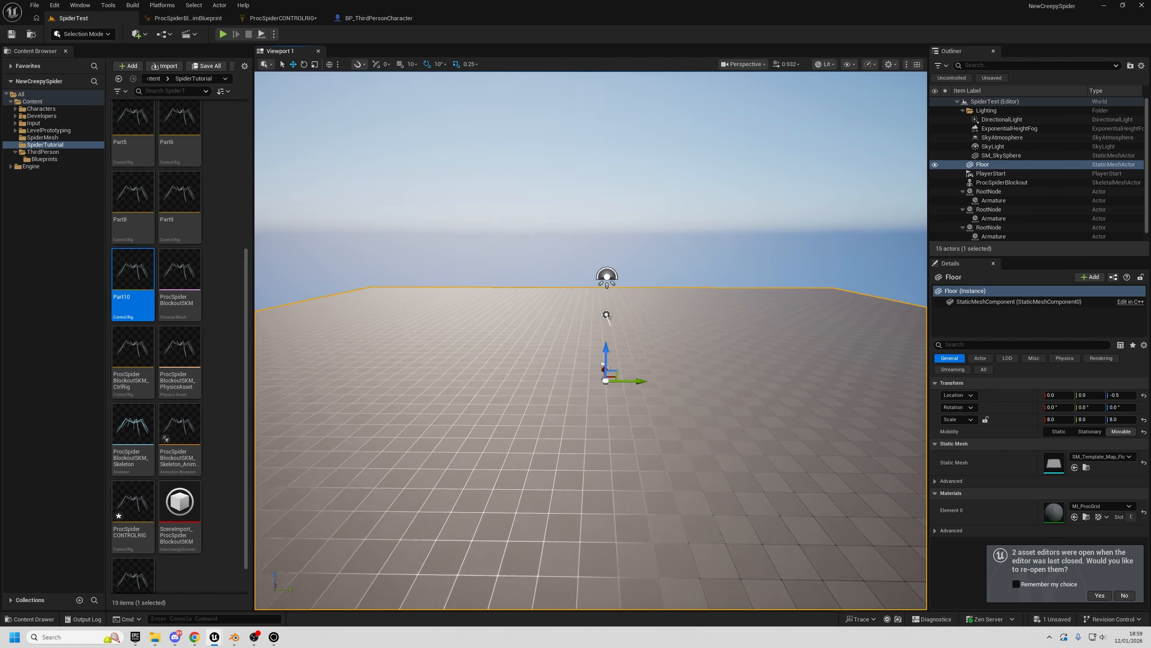
{"action": "left_click", "coordinate": [282, 20]}
{"action": "left_click", "coordinate": [71, 35]}
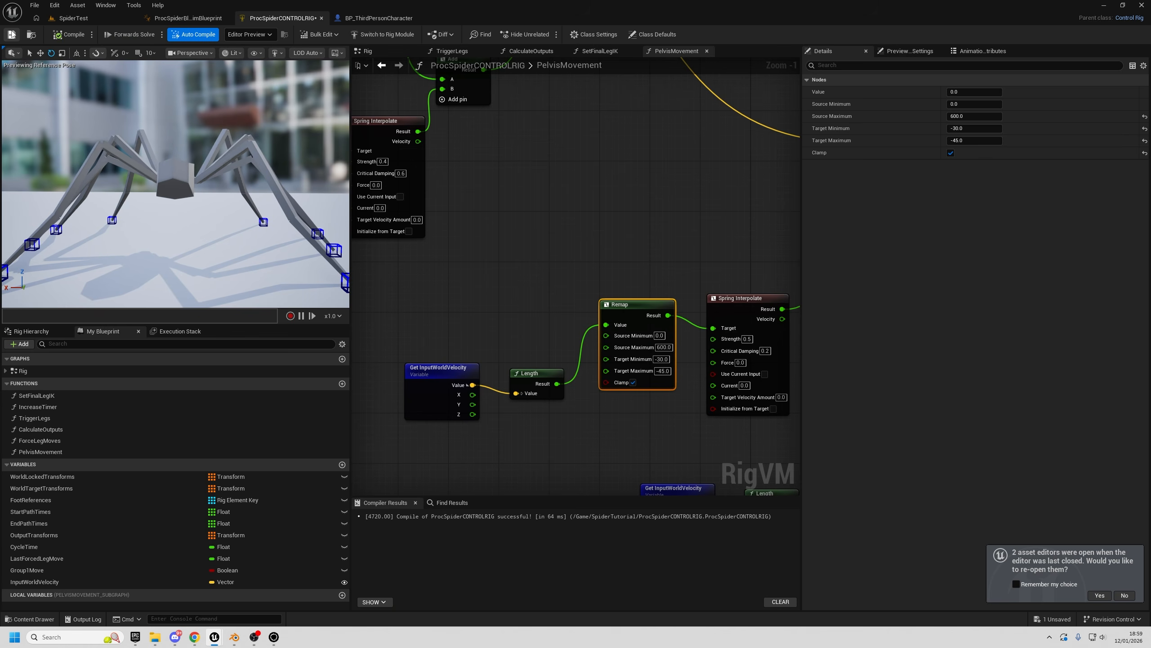
{"action": "left_click", "coordinate": [11, 34]}
- Duplicate the Floor in SpiderTest about 888 units along negative Y and tilt the copy 20° about X as a slope
{"action": "left_click", "coordinate": [56, 18]}
{"action": "key", "text": "w"}
{"action": "right_click_drag", "start_coordinate": [362, 200], "coordinate": [327, 242]}
{"action": "key", "text": "w"}
{"action": "key", "text": "s"}
{"action": "right_click_drag", "start_coordinate": [643, 238], "coordinate": [671, 256]}
{"action": "key", "text": "s"}
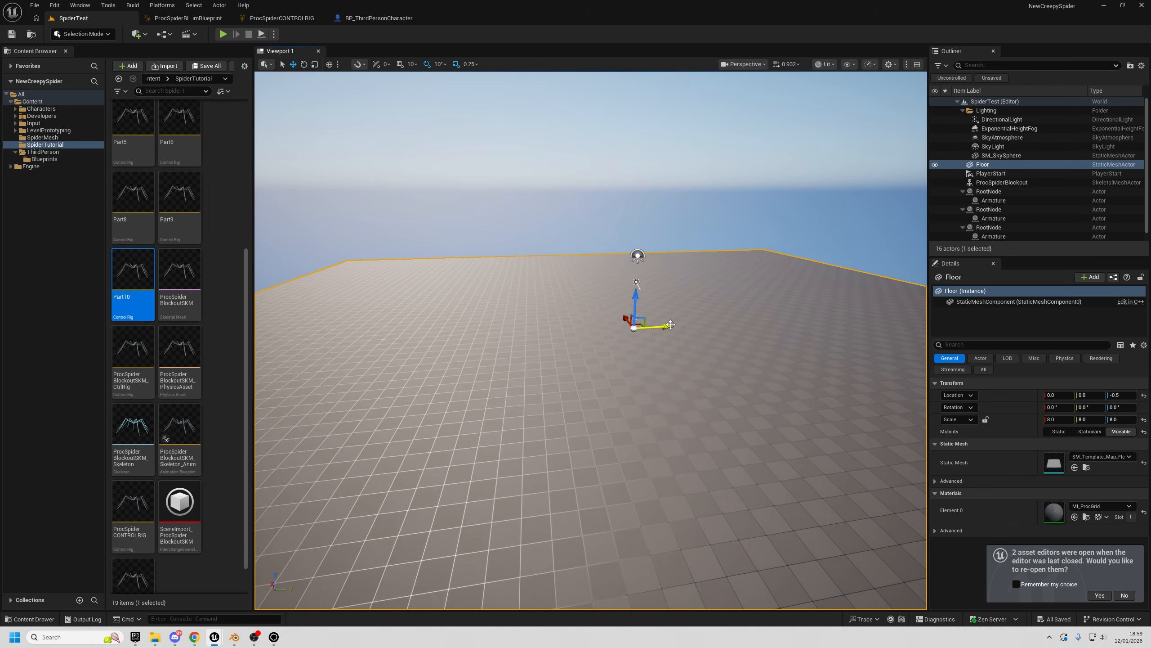
{"action": "left_click_drag", "start_coordinate": [671, 325], "coordinate": [547, 291], "text": "alt"}
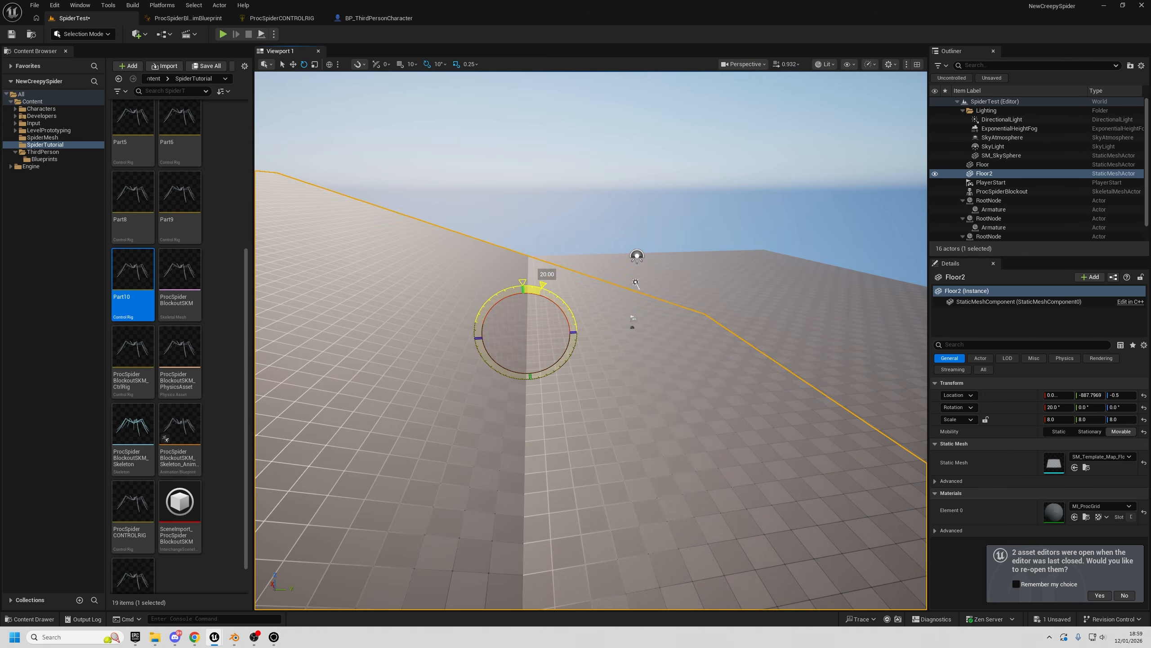
{"action": "right_click_drag", "start_coordinate": [522, 321], "coordinate": [481, 324]}
- Play-test the level by walking the spider onto the tilted floor, and stop the session
{"action": "left_click", "coordinate": [644, 363]}
{"action": "key", "text": "w"}
{"action": "mouse_move", "coordinate": [644, 362]}
{"action": "right_mouse_down"}
{"action": "mouse_move", "coordinate": [571, 359]}
{"action": "mouse_move", "coordinate": [613, 390]}
{"action": "mouse_move", "coordinate": [635, 358]}
{"action": "right_mouse_up"}
{"action": "left_click", "coordinate": [226, 37]}
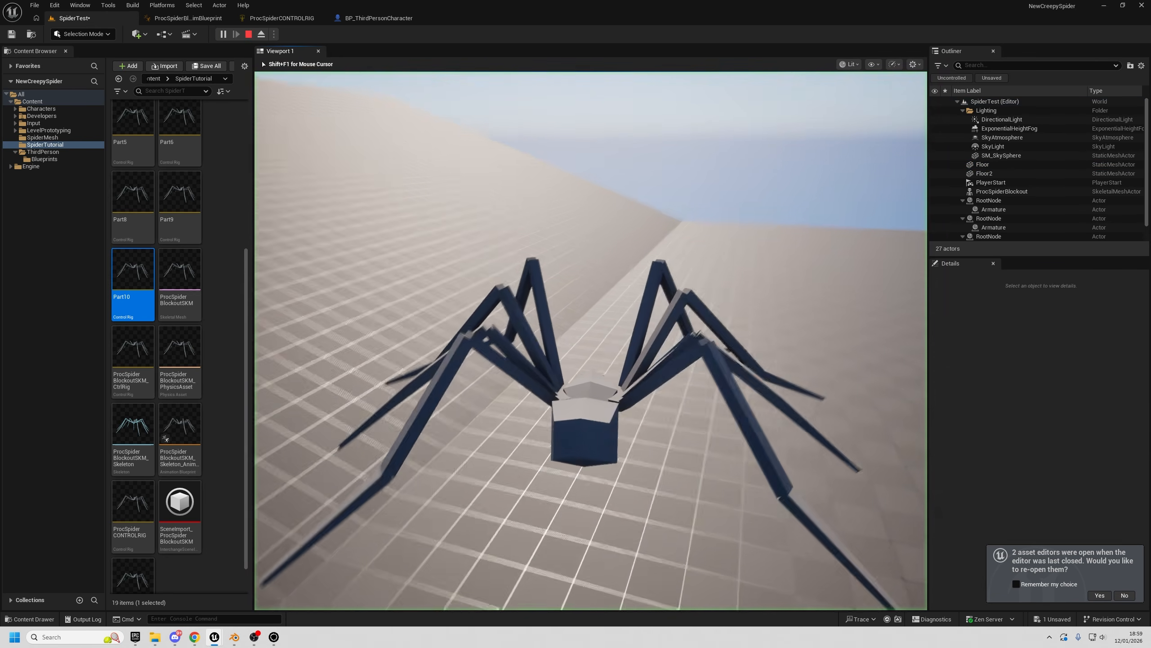
{"action": "key", "text": "w"}
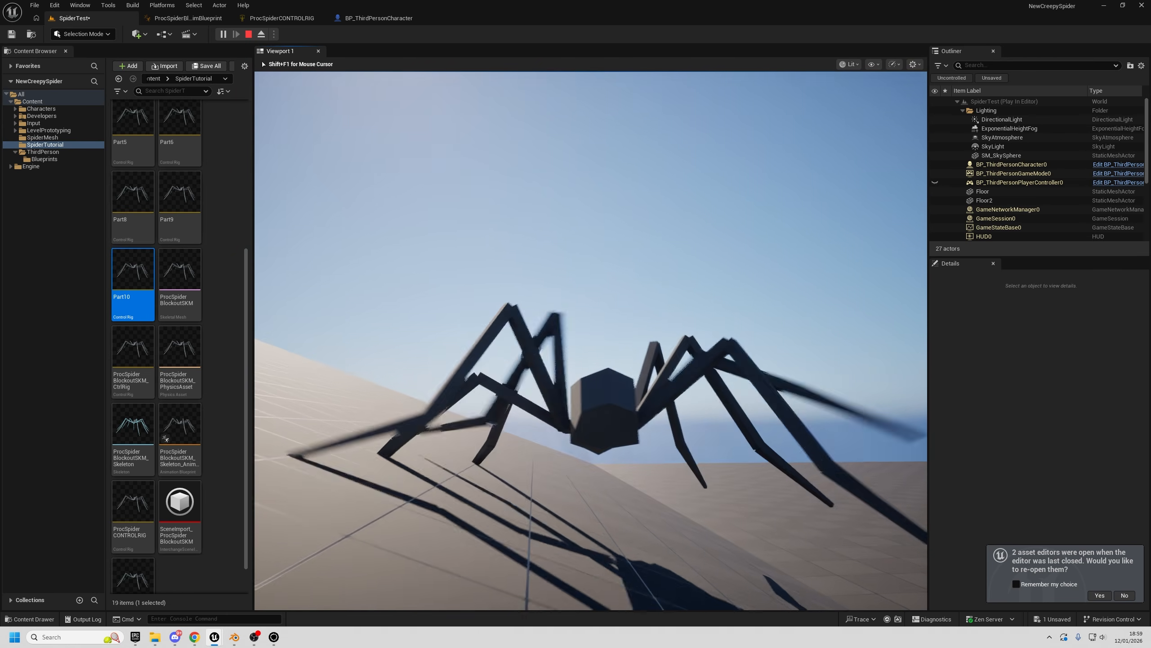
{"action": "key", "text": "Escape"}
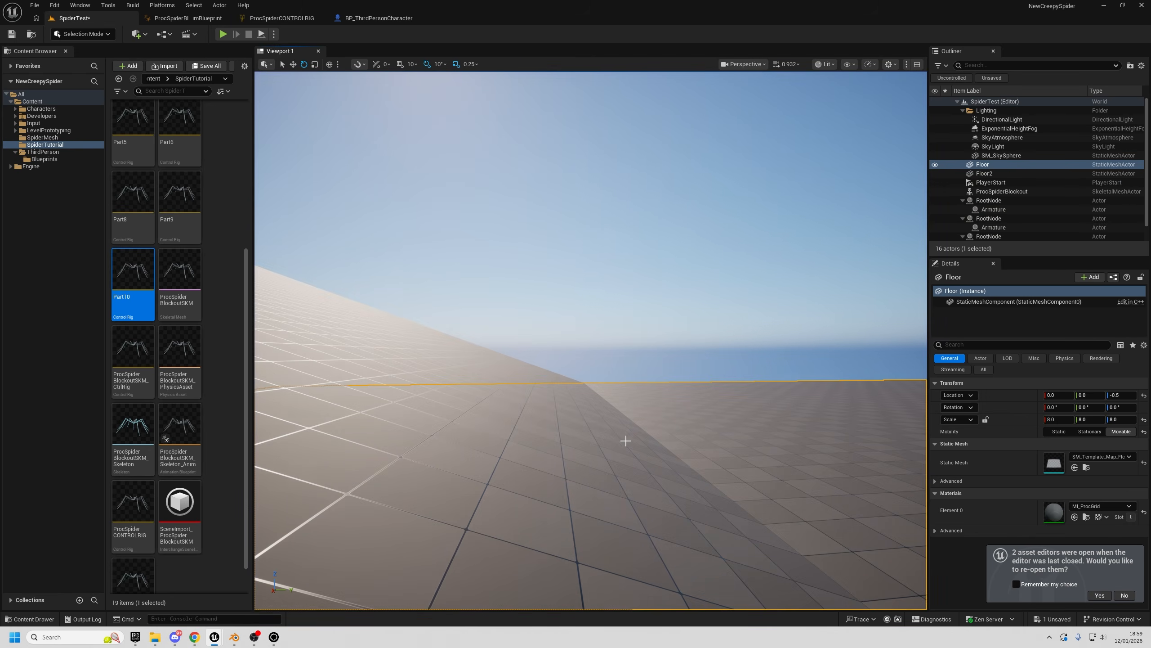
{"action": "right_click_drag", "start_coordinate": [416, 341], "coordinate": [628, 353]}
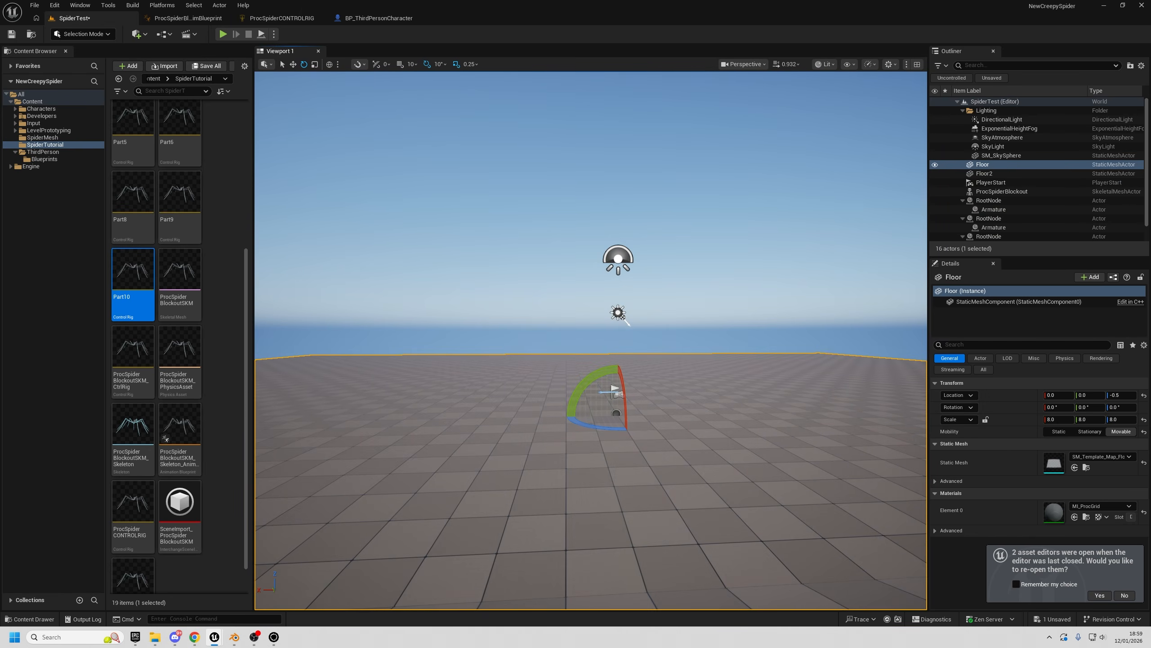
{"action": "mouse_move", "coordinate": [490, 332]}
{"action": "right_mouse_down"}
{"action": "mouse_move", "coordinate": [612, 333]}
{"action": "mouse_move", "coordinate": [490, 331]}
{"action": "right_mouse_up"}
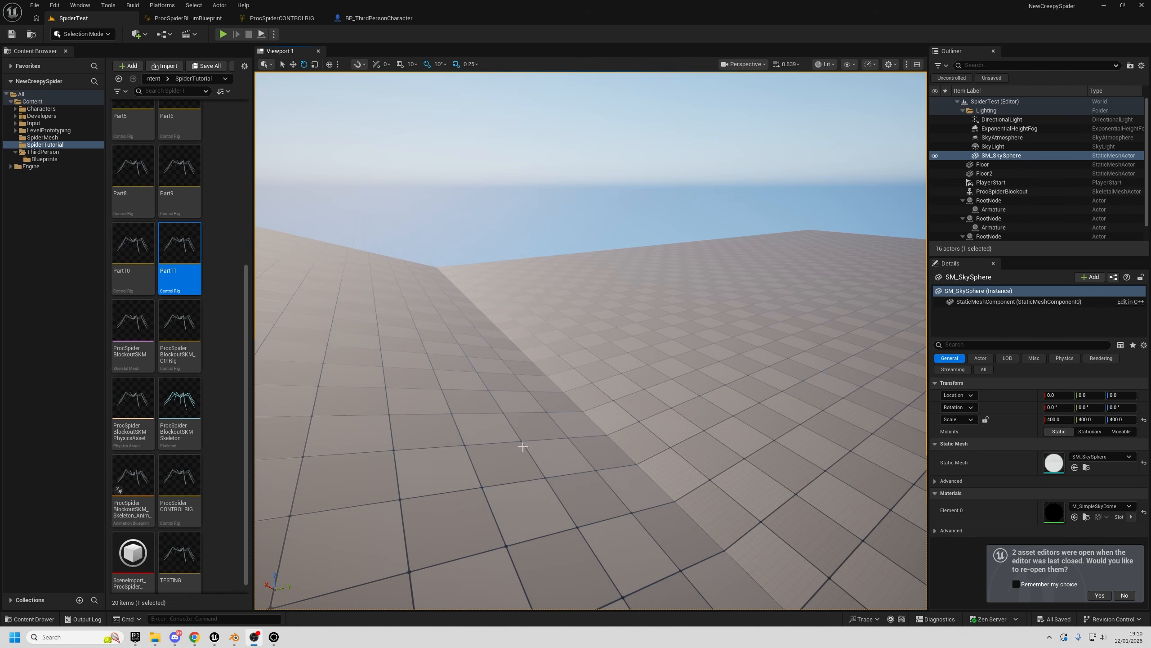
- Play-test SpiderTest again with the camera facing the slope from the flat floor, and end the session
{"action": "right_click_drag", "start_coordinate": [272, 72], "coordinate": [155, 82]}
{"action": "left_click", "coordinate": [225, 36]}
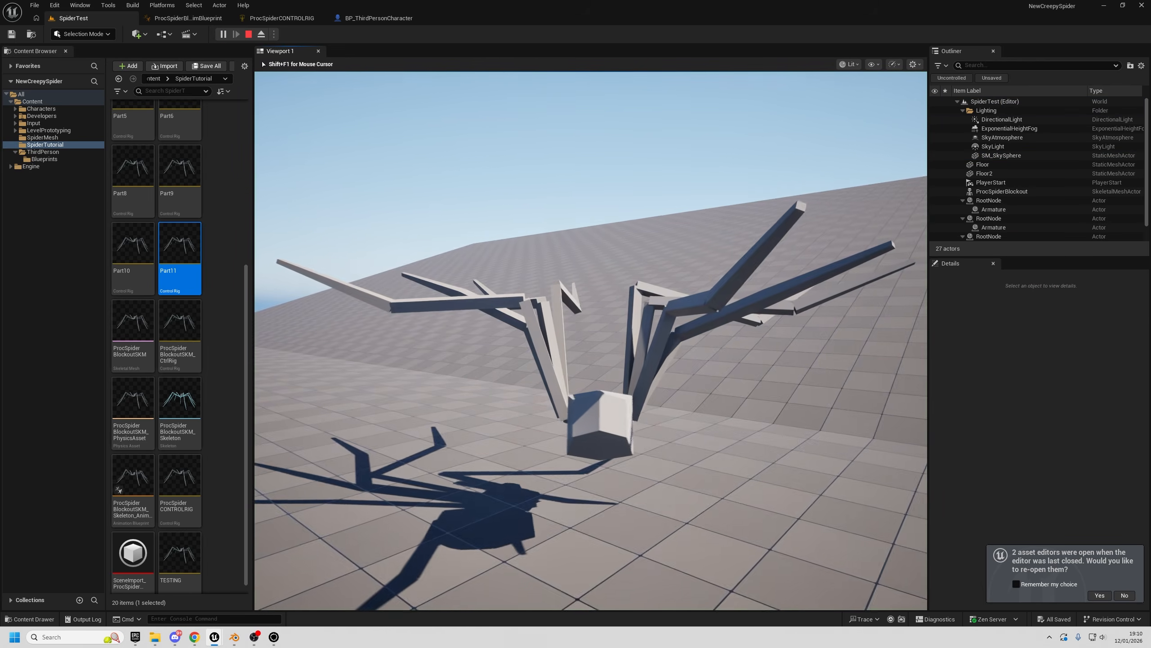
{"action": "key", "text": "w"}
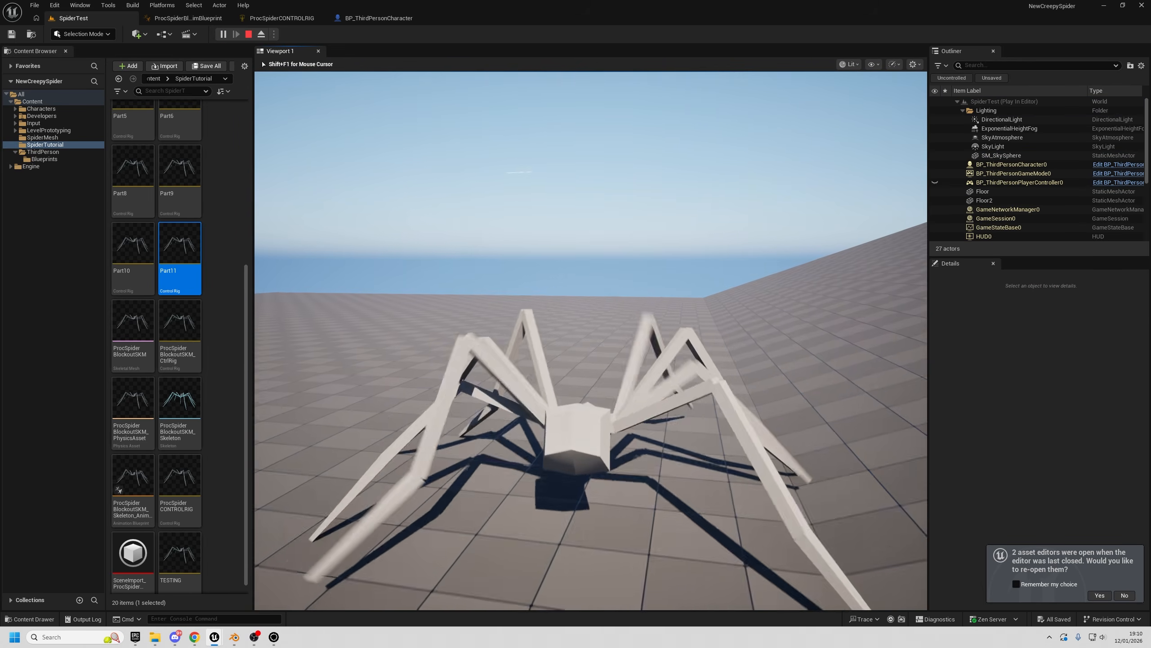
{"action": "key", "text": "Escape"}
- Return to ProcSpiderCONTROLRIG and open the TriggerLegs function graph at its leg target nodes
{"action": "left_click", "coordinate": [267, 19]}
{"action": "scroll", "coordinate": [736, 311], "scroll_direction": "down", "scroll_amount": 2}
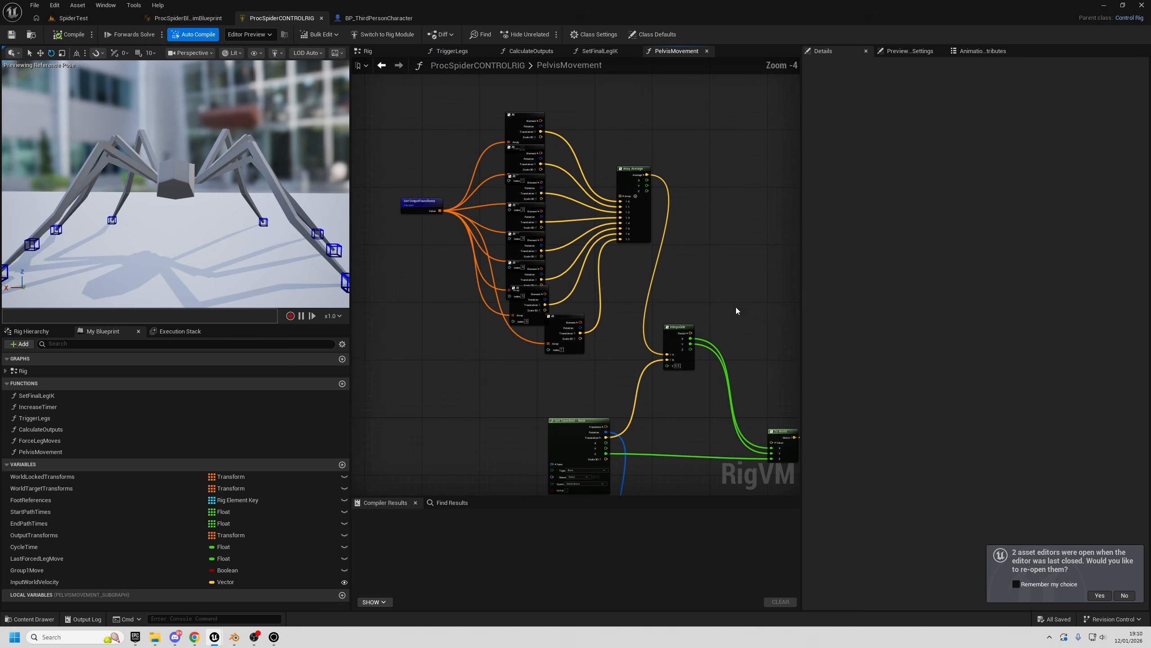
{"action": "left_click", "coordinate": [526, 52]}
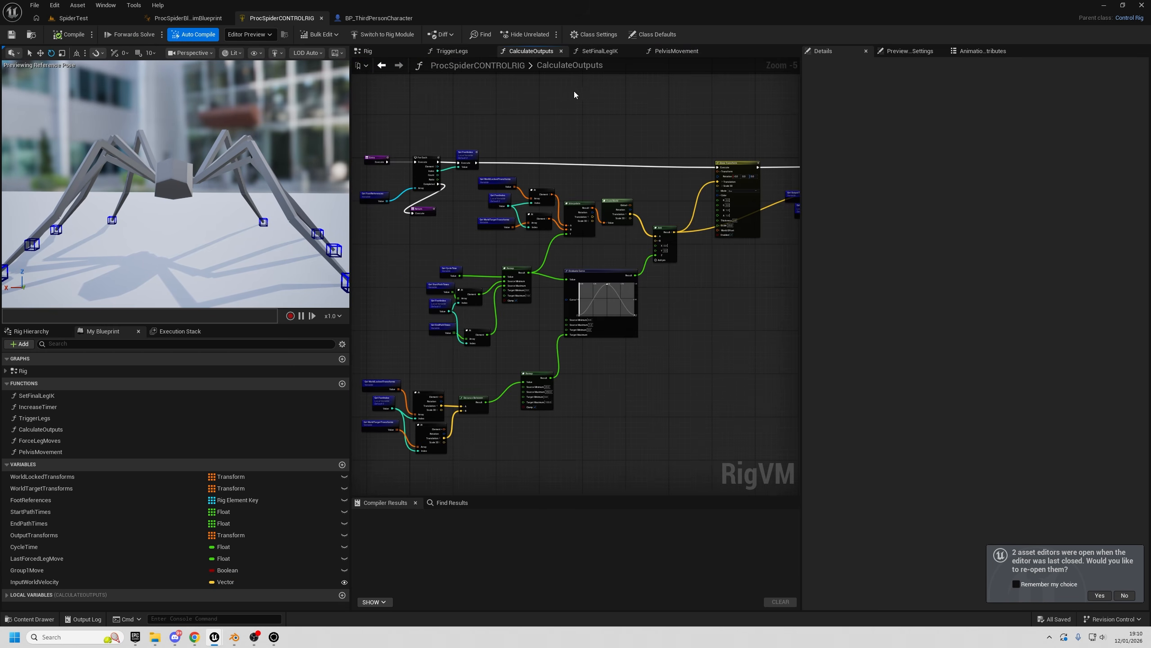
{"action": "scroll", "coordinate": [671, 166], "scroll_direction": "down", "scroll_amount": 1}
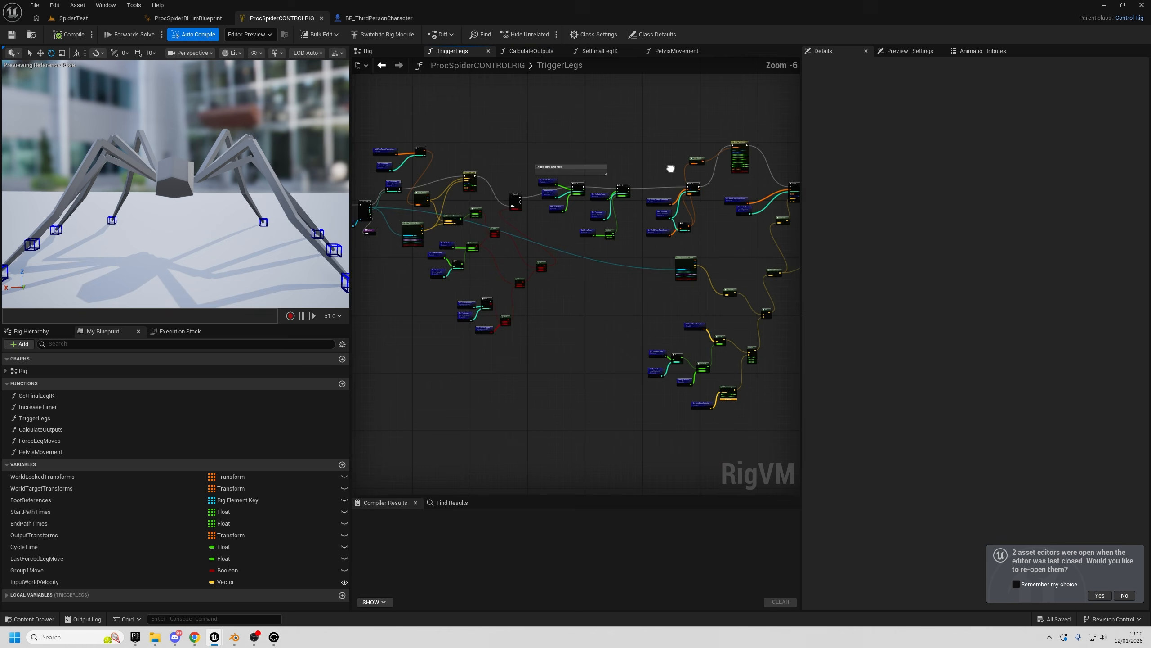
{"action": "right_click_drag", "start_coordinate": [671, 167], "coordinate": [497, 313]}
{"action": "scroll", "coordinate": [457, 211], "scroll_direction": "up", "scroll_amount": 1}
- In TriggerLegs, move the WorldTargetTransforms Set At node up and right, and place its Get WorldTargetTransforms and Get FootIndex nodes beside it
{"action": "left_click", "coordinate": [480, 267]}
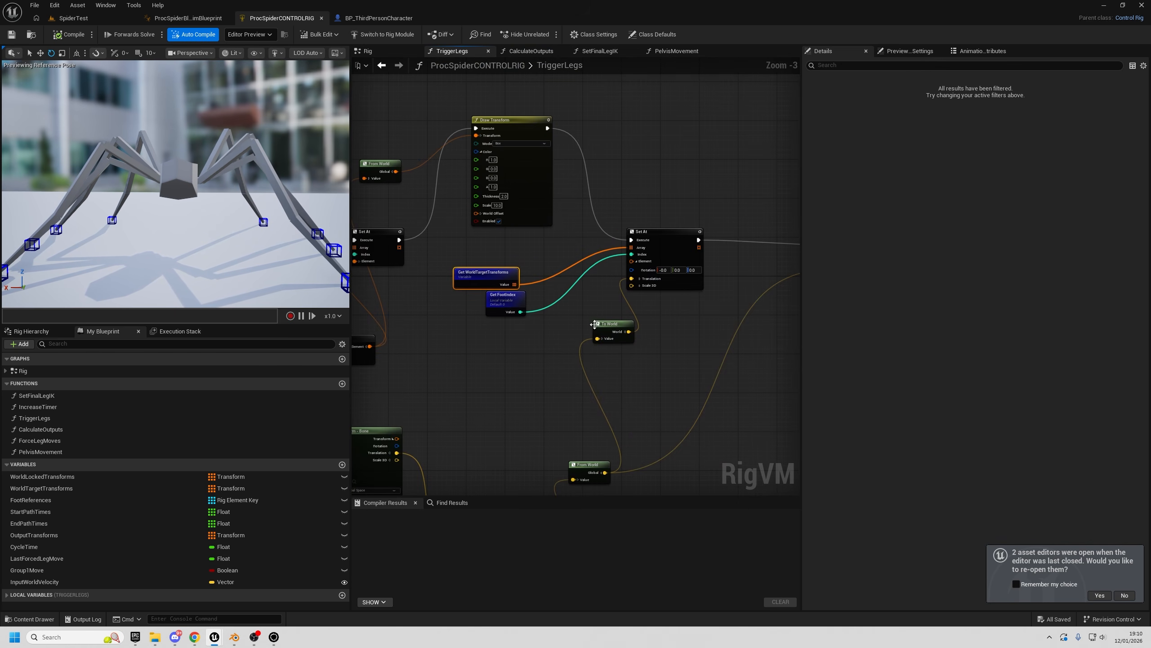
{"action": "right_click_drag", "start_coordinate": [594, 324], "coordinate": [517, 333]}
{"action": "left_click_drag", "start_coordinate": [588, 253], "coordinate": [636, 208]}
{"action": "left_click_drag", "start_coordinate": [392, 269], "coordinate": [550, 265]}
{"action": "scroll", "coordinate": [642, 347], "scroll_direction": "down", "scroll_amount": 1}
{"action": "right_click_drag", "start_coordinate": [642, 347], "coordinate": [618, 268]}
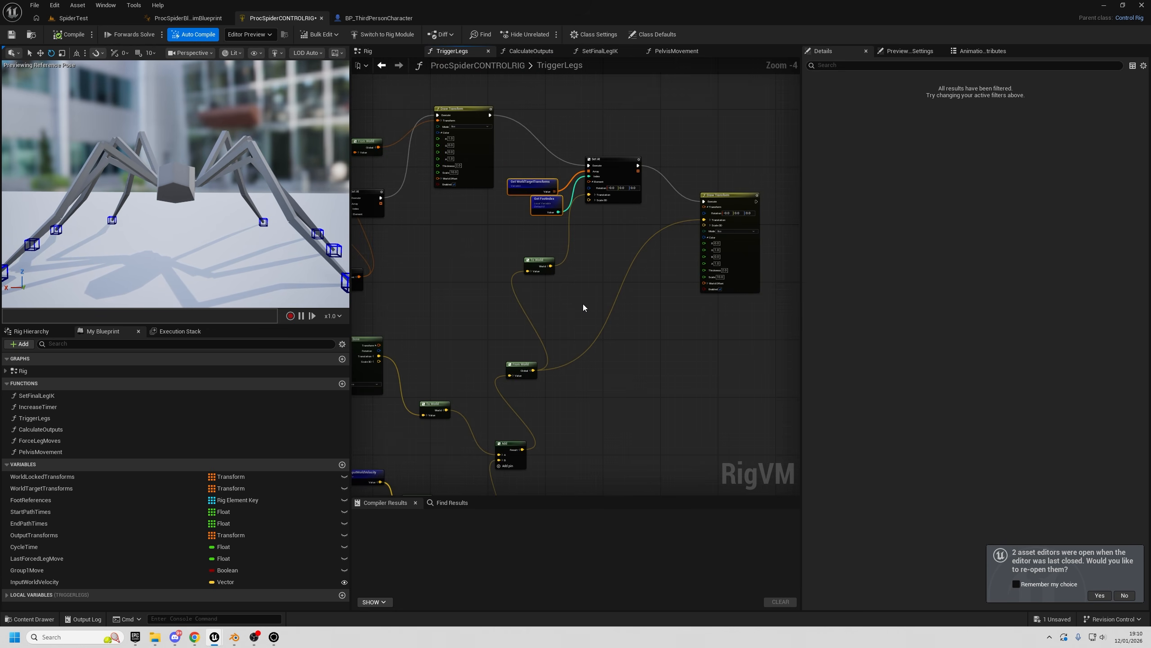
- Examine the foot control boxes at the tips of the spider's legs in the rig preview
{"action": "right_click_drag", "start_coordinate": [200, 187], "coordinate": [128, 158]}
{"action": "key", "text": "w"}
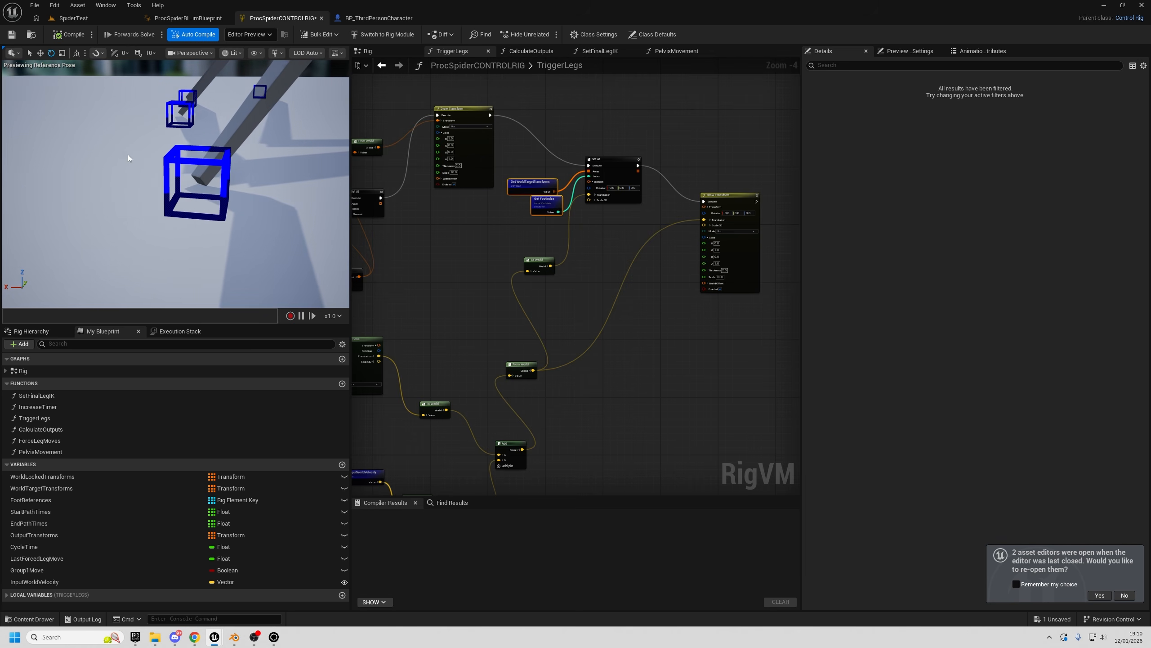
{"action": "key", "text": "w"}
{"action": "mouse_move", "coordinate": [199, 178]}
{"action": "right_mouse_down"}
{"action": "mouse_move", "coordinate": [199, 127]}
{"action": "mouse_move", "coordinate": [199, 159]}
{"action": "right_mouse_up"}
{"action": "key", "text": "s"}
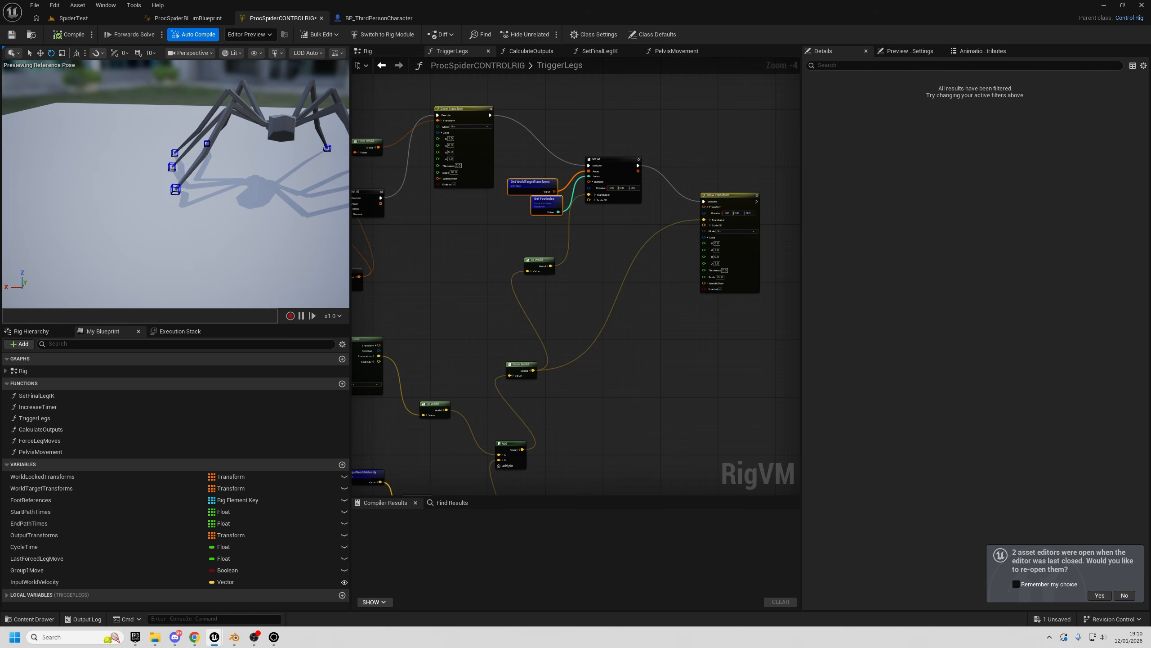
{"action": "mouse_move", "coordinate": [195, 205]}
{"action": "right_mouse_down"}
{"action": "mouse_move", "coordinate": [195, 236]}
{"action": "mouse_move", "coordinate": [195, 181]}
{"action": "mouse_move", "coordinate": [195, 205]}
{"action": "right_mouse_up"}
{"action": "key", "text": "q"}
- Play-test SpiderTest once more, walking the spider and viewing it from low and high angles, and stop the session
{"action": "left_click", "coordinate": [74, 18]}
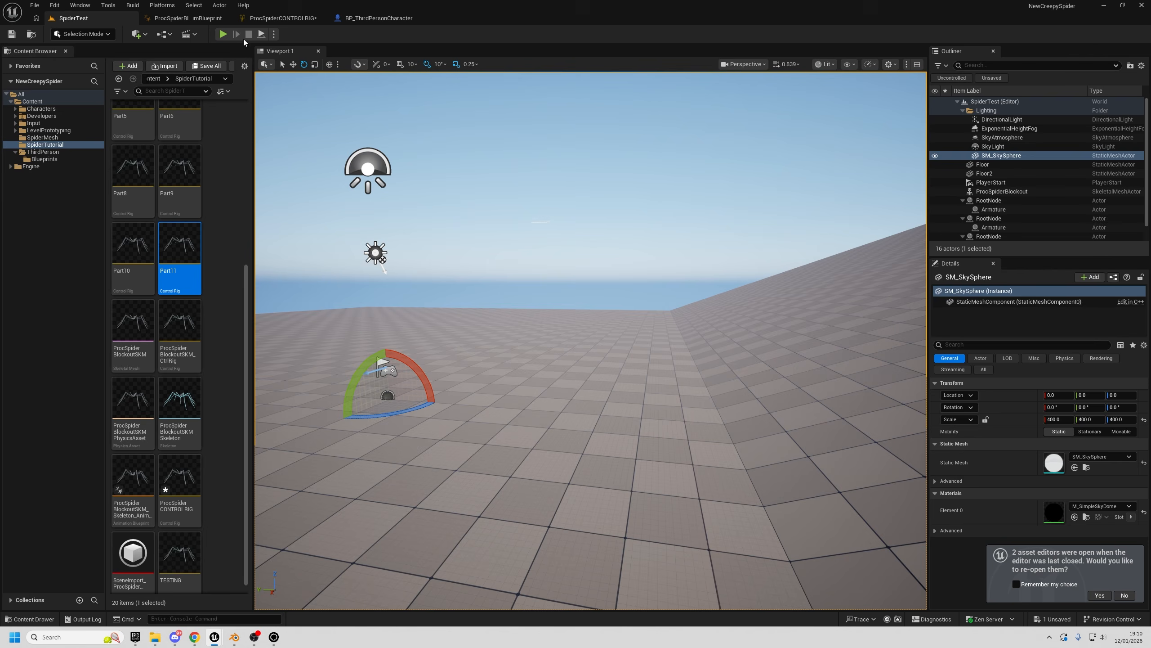
{"action": "left_click", "coordinate": [223, 34]}
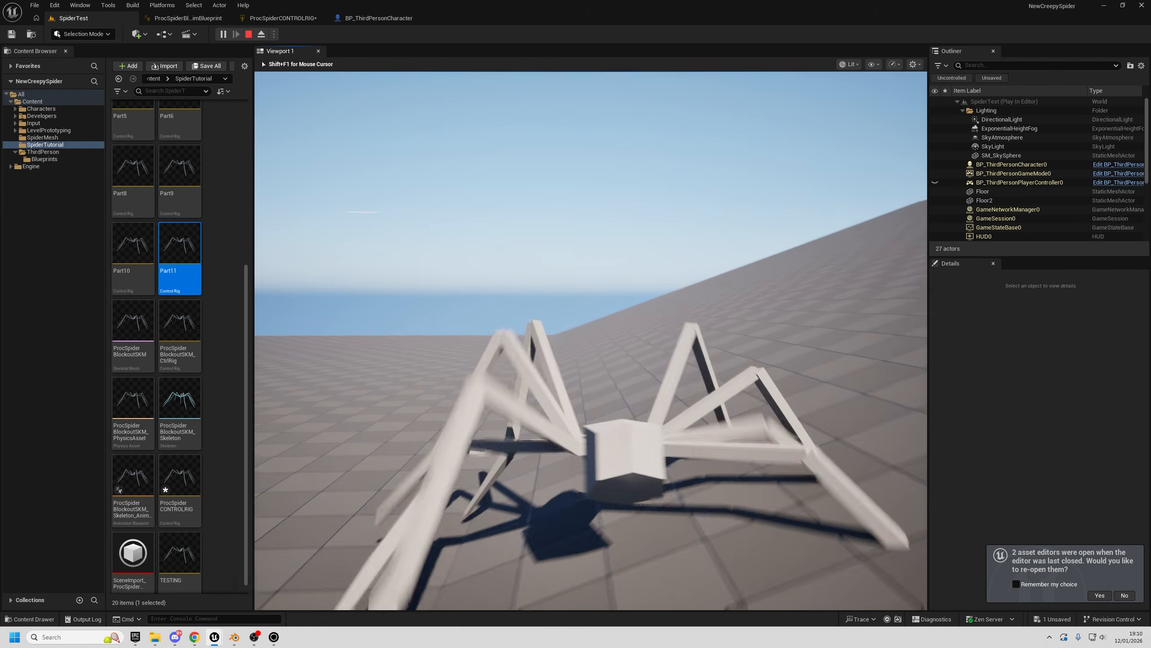
{"action": "key", "text": "w"}
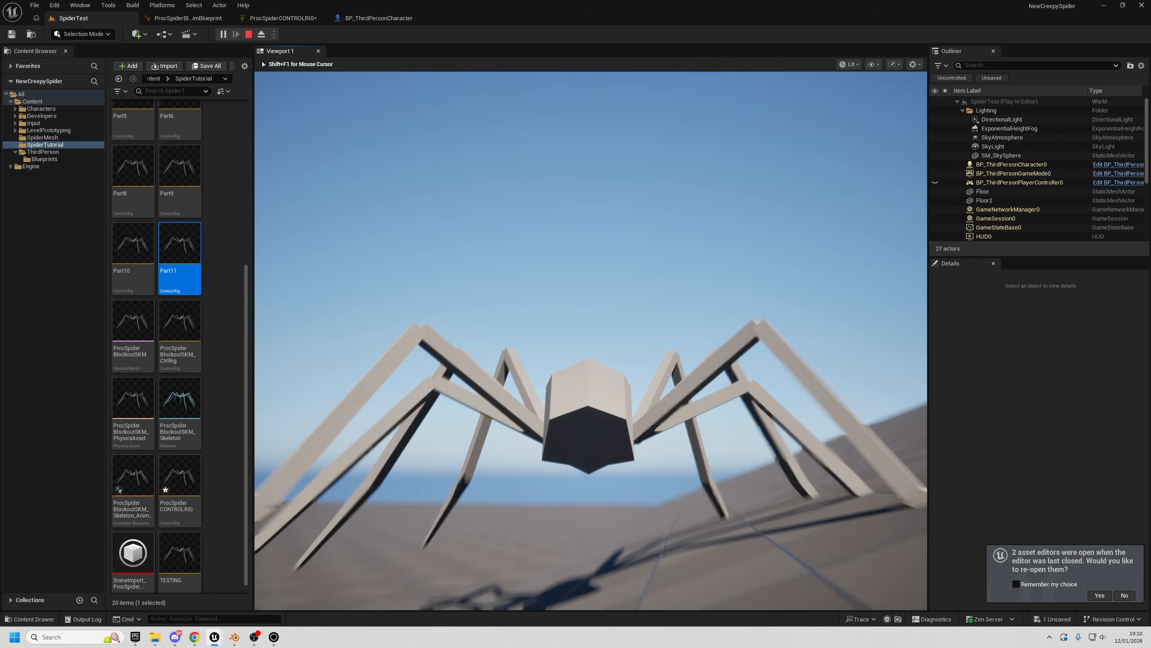
{"action": "key", "text": "w"}
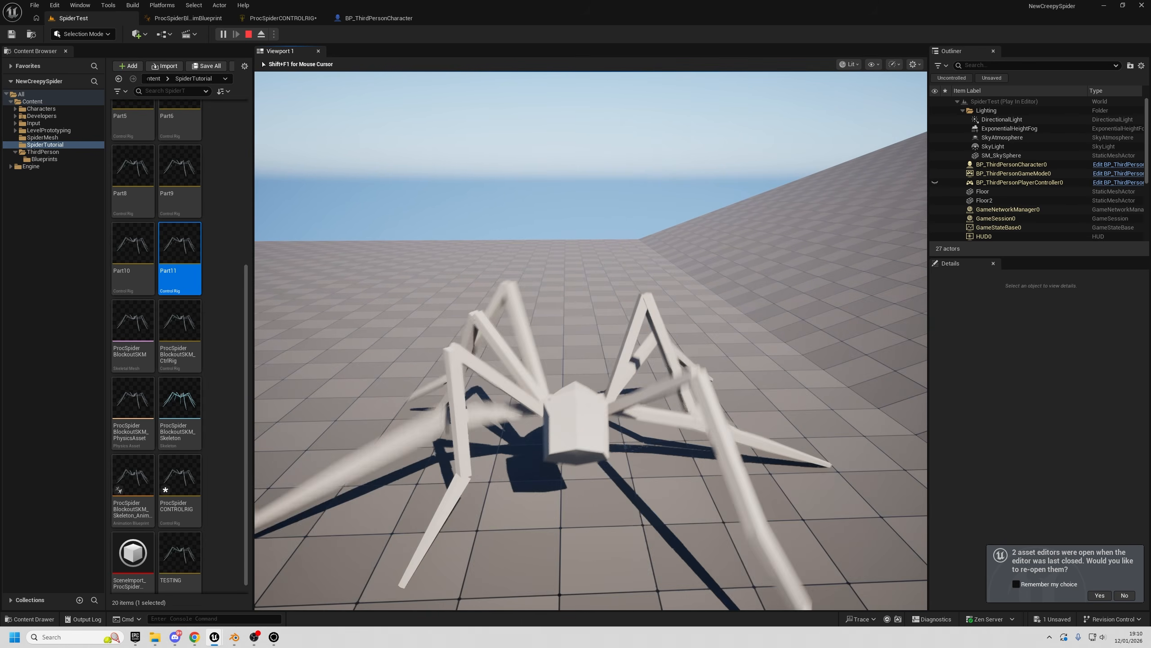
{"action": "key", "text": "Escape"}
- Save ProcSpiderCONTROLRIG and move the Set At node with its Get WorldTargetTransforms and Get FootIndex nodes farther up and right in TriggerLegs
{"action": "left_click", "coordinate": [285, 18]}
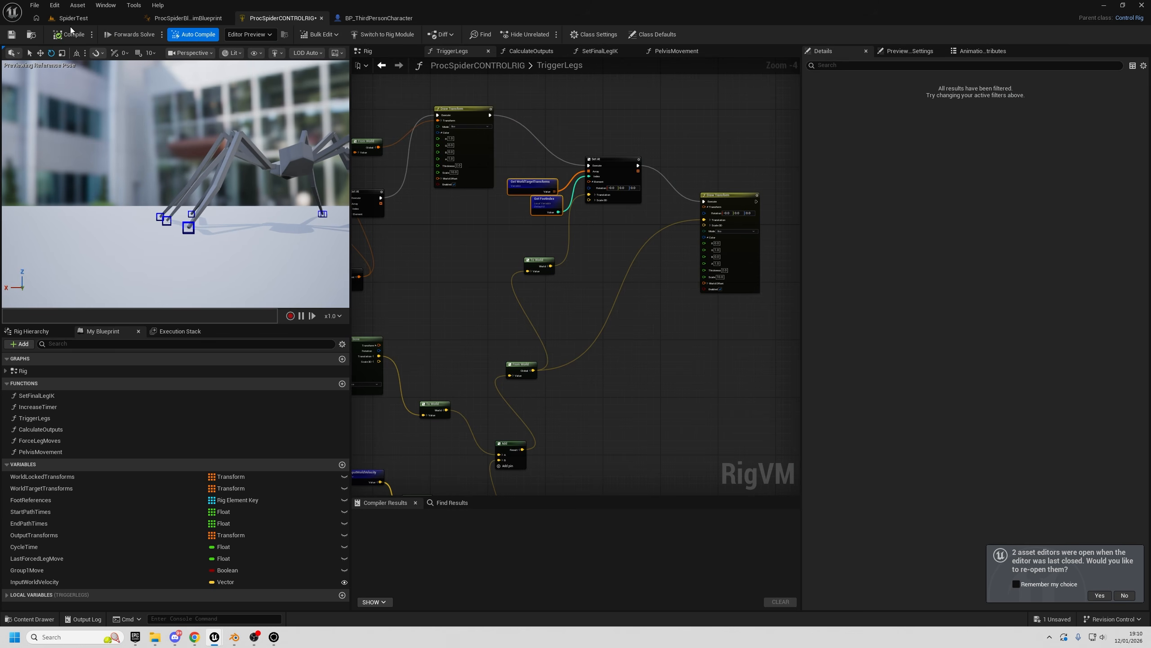
{"action": "left_click", "coordinate": [11, 34]}
{"action": "scroll", "coordinate": [550, 307], "scroll_direction": "down", "scroll_amount": 1}
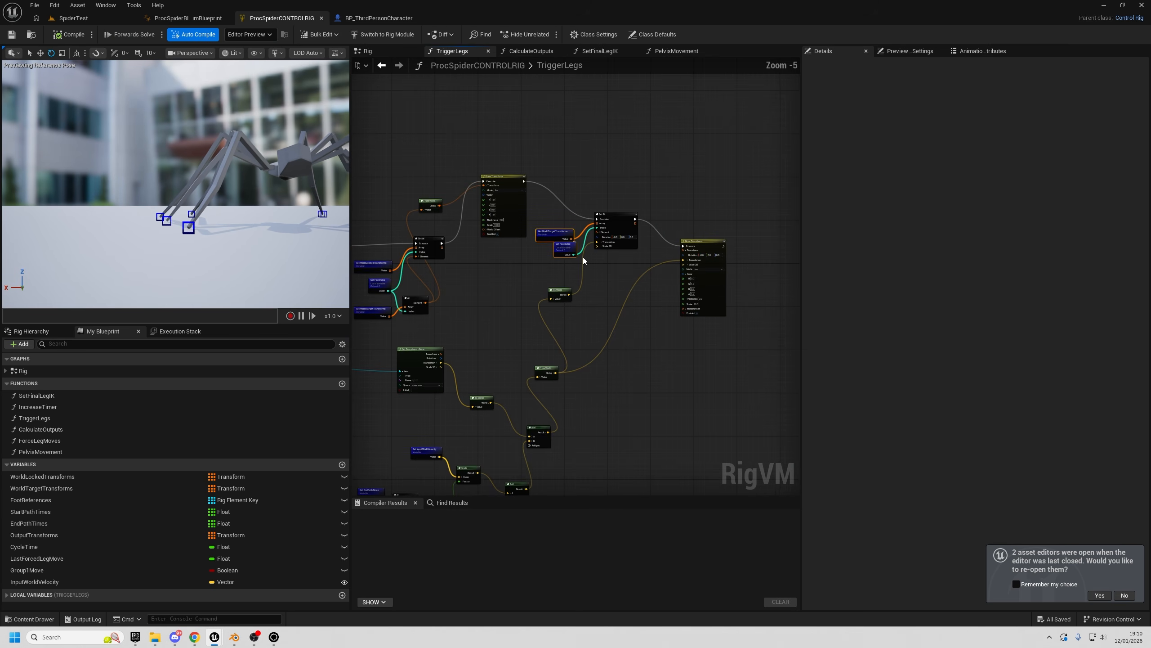
{"action": "left_click_drag", "start_coordinate": [632, 259], "coordinate": [631, 258]}
{"action": "scroll", "coordinate": [601, 218], "scroll_direction": "up", "scroll_amount": 2}
{"action": "left_click_drag", "start_coordinate": [612, 213], "coordinate": [642, 173]}
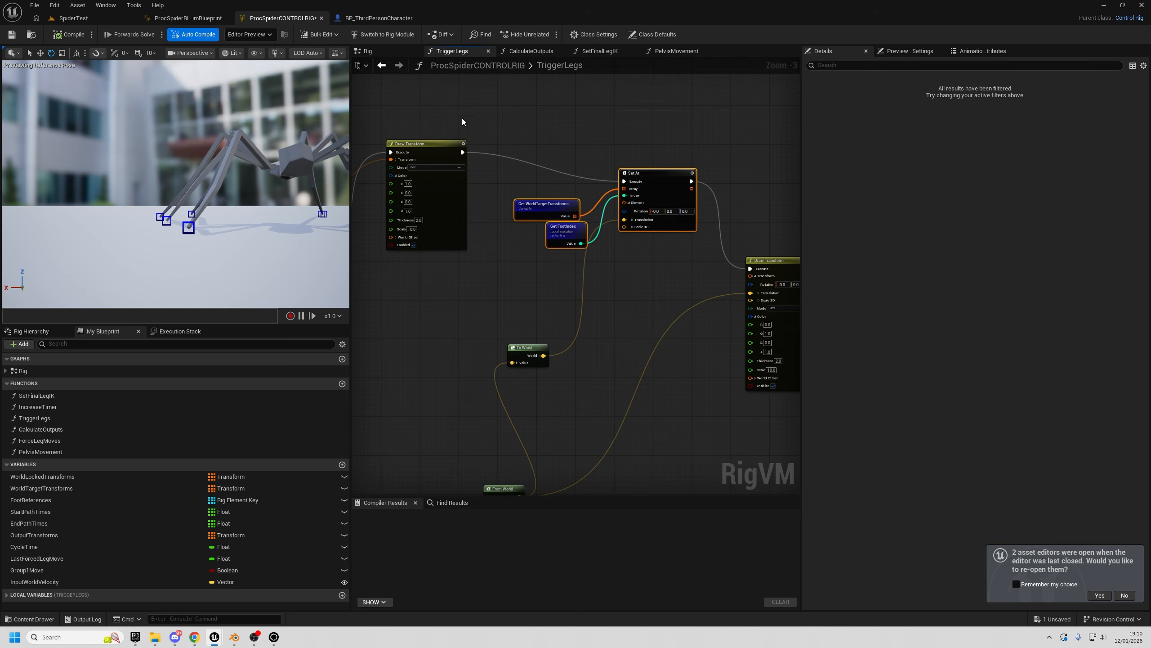
- In TriggerLegs, move the green Draw Transform node and the To World node feeding Set At up and right
{"action": "right_click_drag", "start_coordinate": [521, 493], "coordinate": [676, 193]}
{"action": "left_click", "coordinate": [642, 301]}
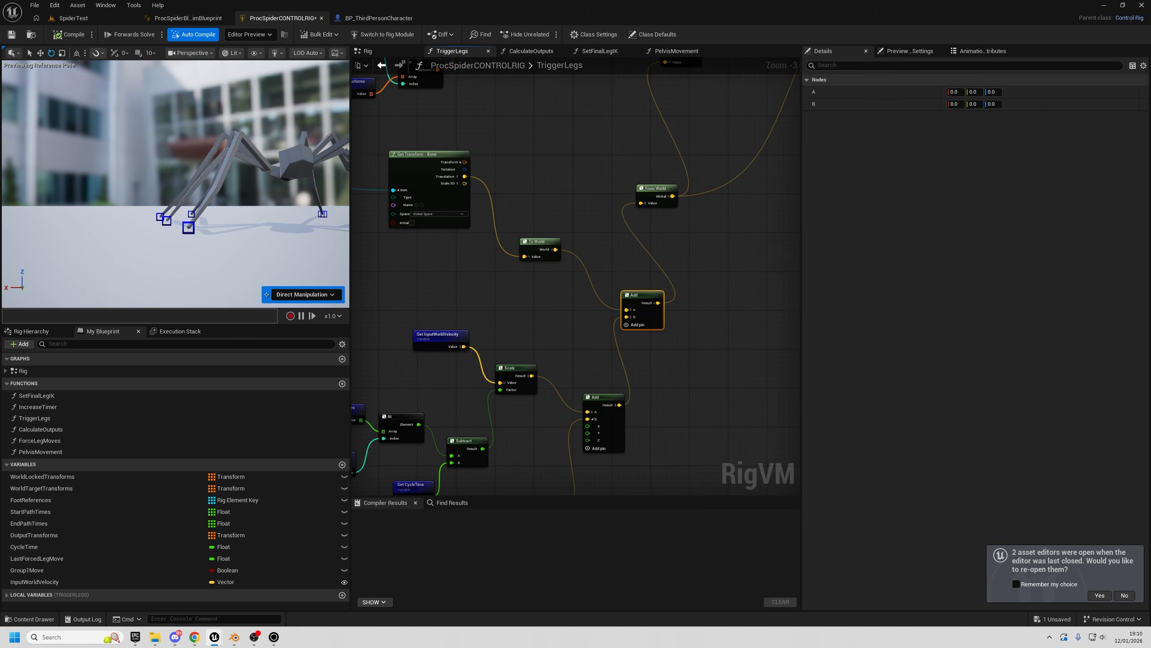
{"action": "scroll", "coordinate": [741, 280], "scroll_direction": "down", "scroll_amount": 1}
{"action": "right_click_drag", "start_coordinate": [741, 279], "coordinate": [596, 351]}
{"action": "right_click_drag", "start_coordinate": [620, 265], "coordinate": [533, 316]}
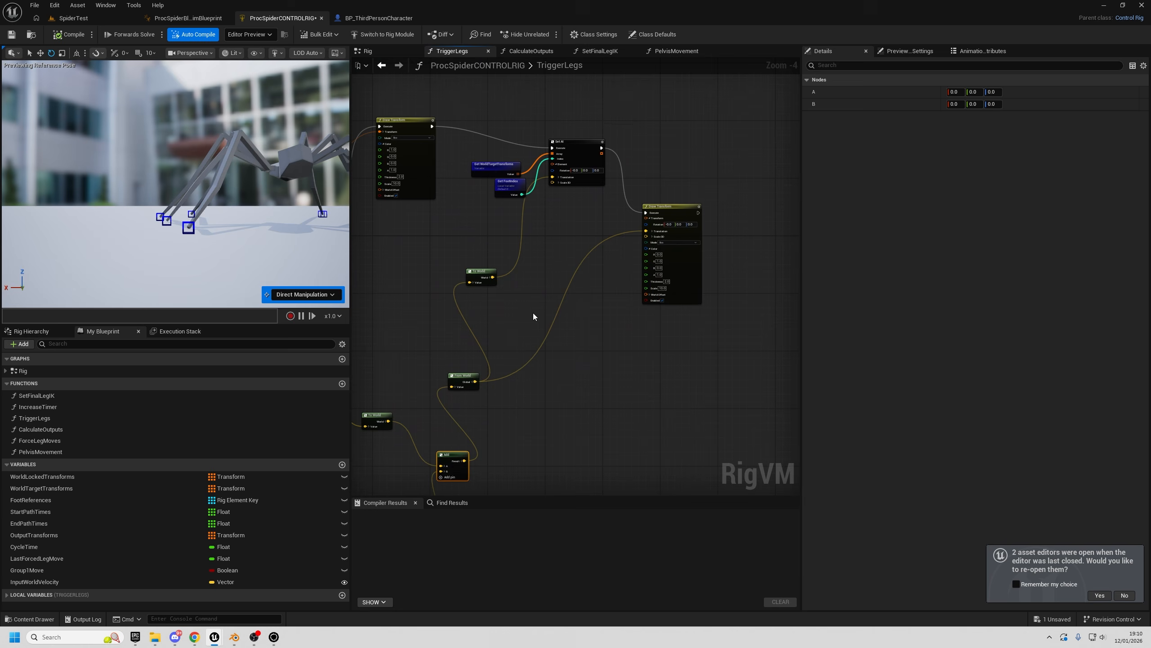
{"action": "left_click", "coordinate": [673, 227]}
{"action": "left_click_drag", "start_coordinate": [673, 228], "coordinate": [722, 209]}
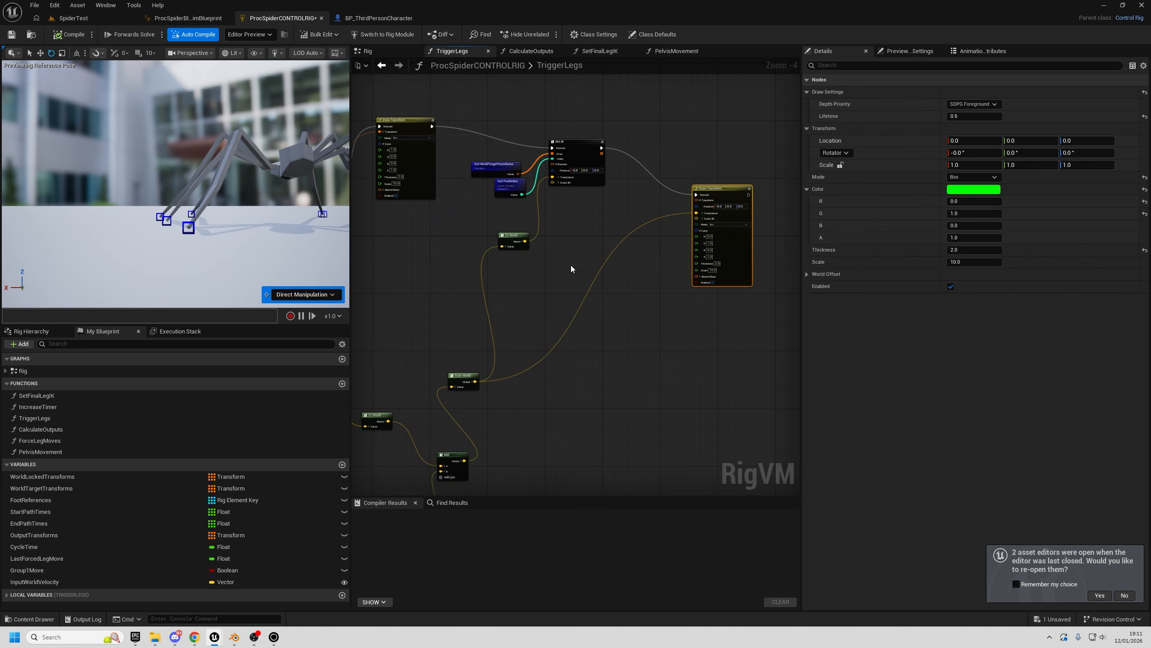
- Add a Line Trace By Trace Channel node and place it between the From World and upper To World nodes
{"action": "right_click", "coordinate": [430, 260]}
{"action": "type", "text": "line trace"}
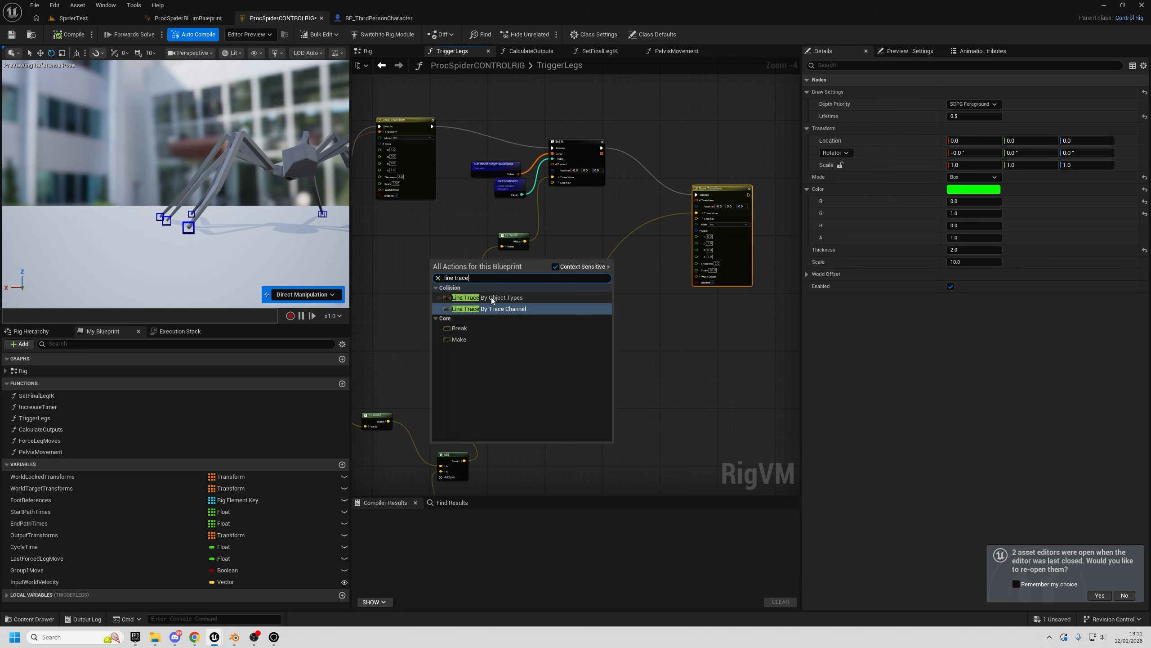
{"action": "key", "text": "Return"}
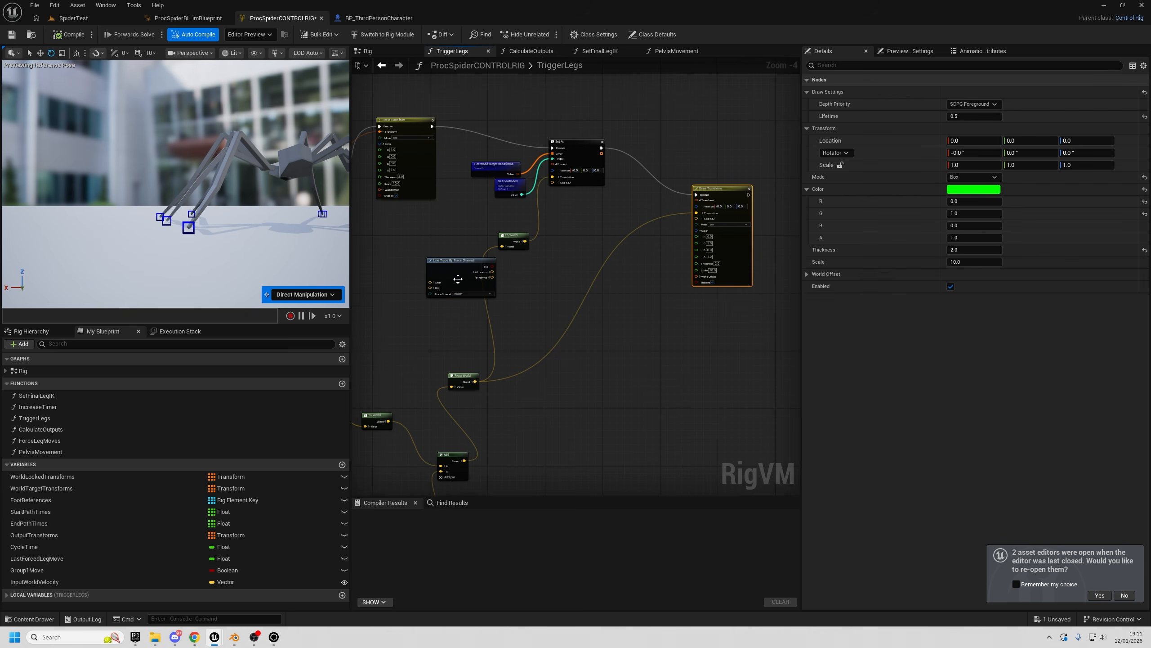
{"action": "scroll", "coordinate": [446, 284], "scroll_direction": "up", "scroll_amount": 3}
{"action": "right_click_drag", "start_coordinate": [507, 265], "coordinate": [546, 329]}
{"action": "scroll", "coordinate": [550, 173], "scroll_direction": "down", "scroll_amount": 1}
{"action": "left_click_drag", "start_coordinate": [533, 278], "coordinate": [545, 256]}
{"action": "left_click", "coordinate": [489, 415]}
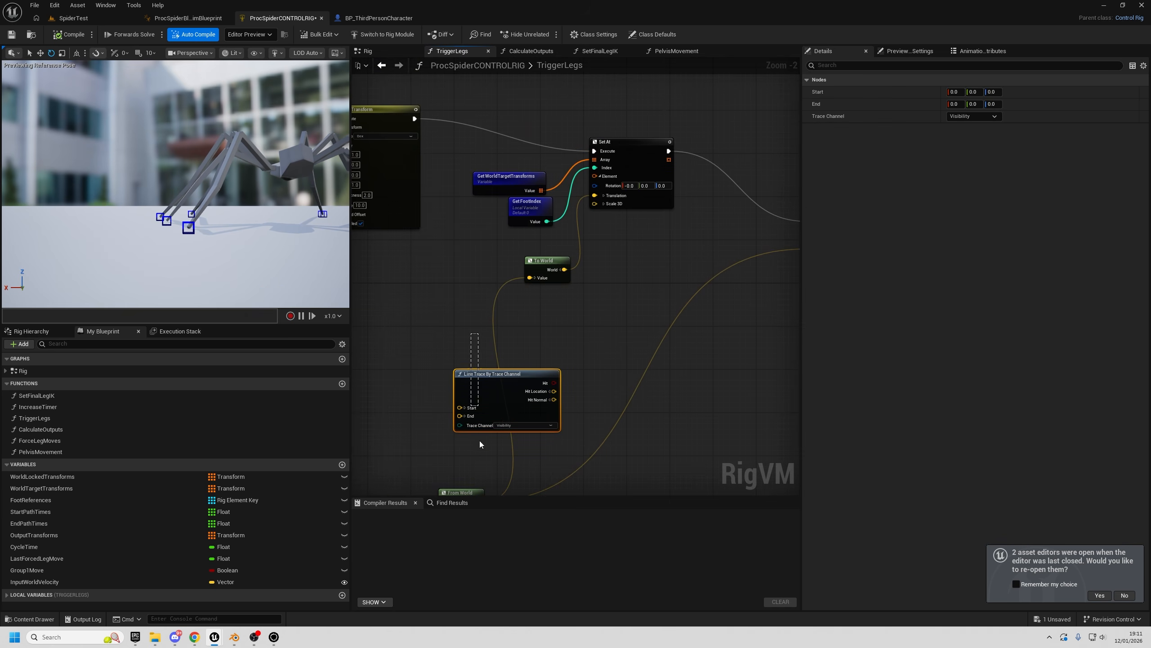
{"action": "left_click_drag", "start_coordinate": [493, 373], "coordinate": [487, 361]}
- Shift the From World node slightly down and the Line Trace By Trace Channel node right to make room for its inputs
{"action": "right_click_drag", "start_coordinate": [479, 344], "coordinate": [545, 231]}
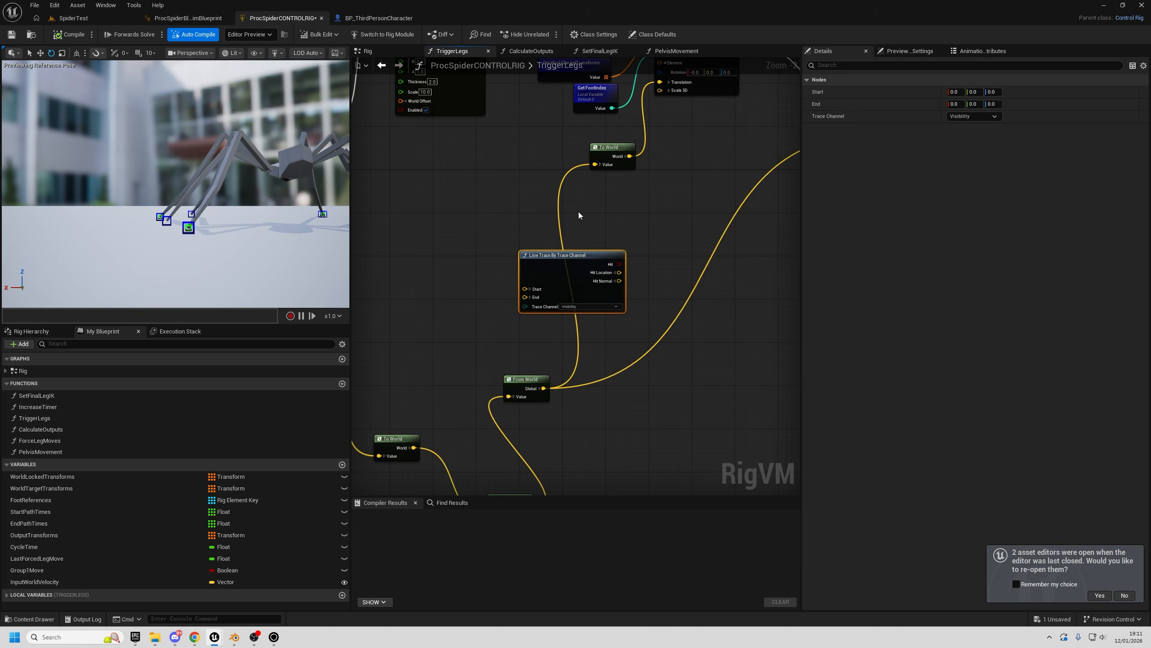
{"action": "left_click_drag", "start_coordinate": [528, 391], "coordinate": [539, 408]}
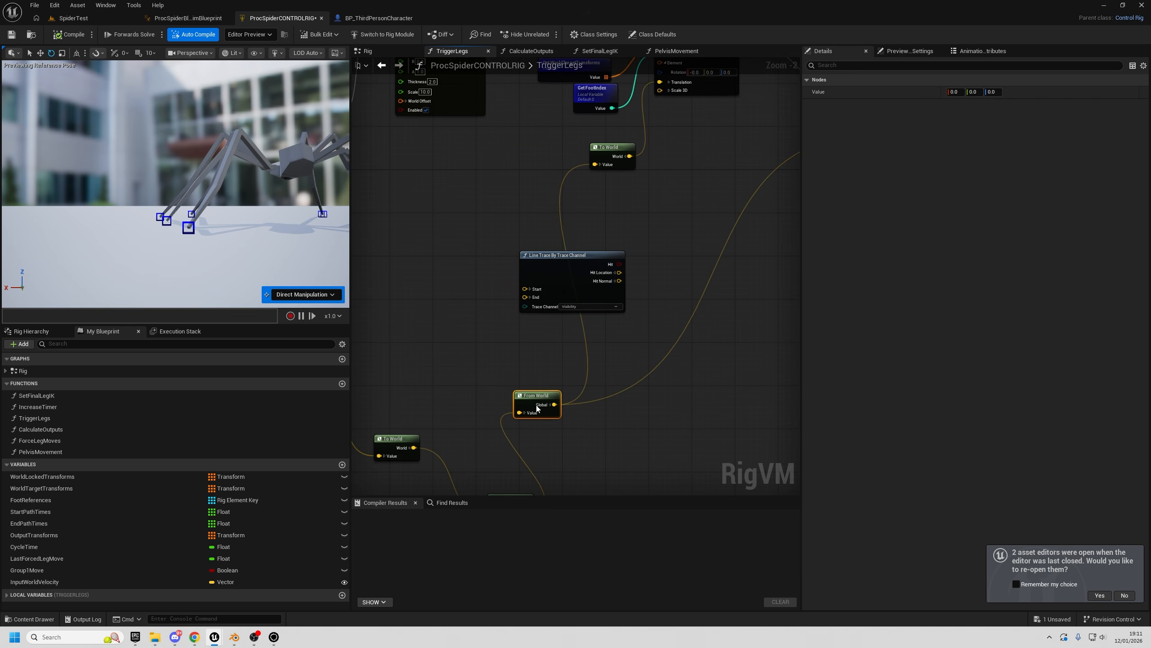
{"action": "left_click", "coordinate": [584, 388]}
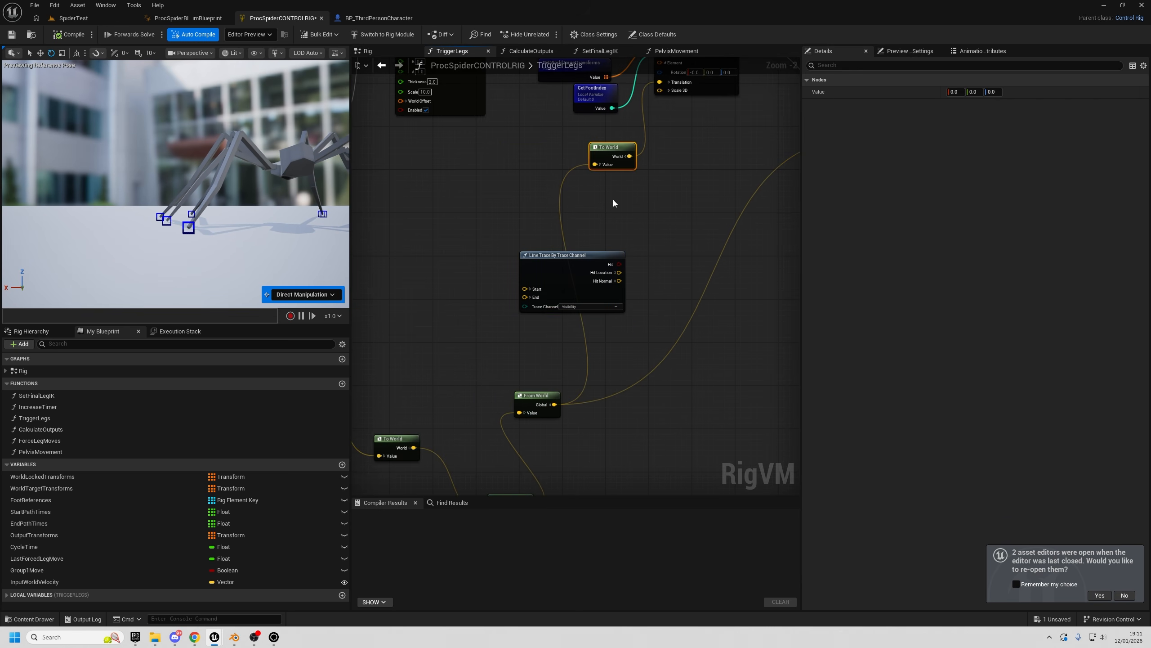
{"action": "right_click_drag", "start_coordinate": [614, 203], "coordinate": [684, 109]}
{"action": "left_click_drag", "start_coordinate": [534, 341], "coordinate": [592, 336]}
{"action": "right_click_drag", "start_coordinate": [529, 340], "coordinate": [571, 264]}
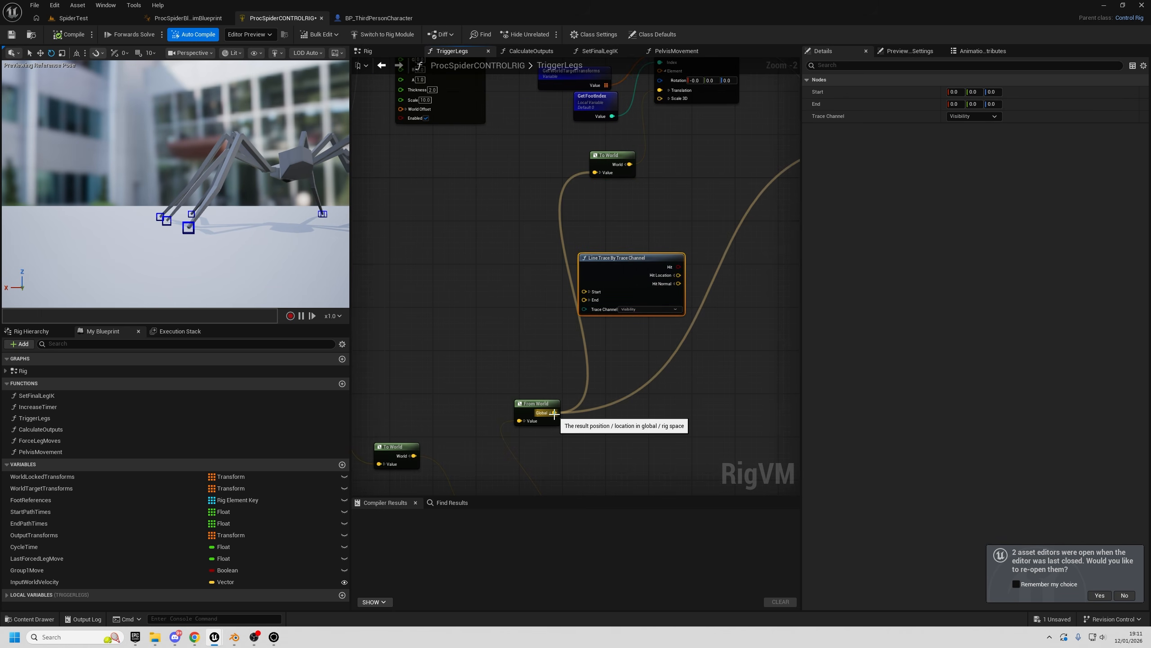
- Create a vector Add node from From World's Global output, placed left of the Line Trace node, and expand its A input
{"action": "mouse_move", "coordinate": [541, 407]}
{"action": "left_mouse_down"}
{"action": "mouse_move", "coordinate": [528, 427]}
{"action": "mouse_move", "coordinate": [534, 413]}
{"action": "mouse_move", "coordinate": [457, 324]}
{"action": "mouse_move", "coordinate": [483, 295]}
{"action": "left_mouse_up"}
{"action": "type", "text": "+"}
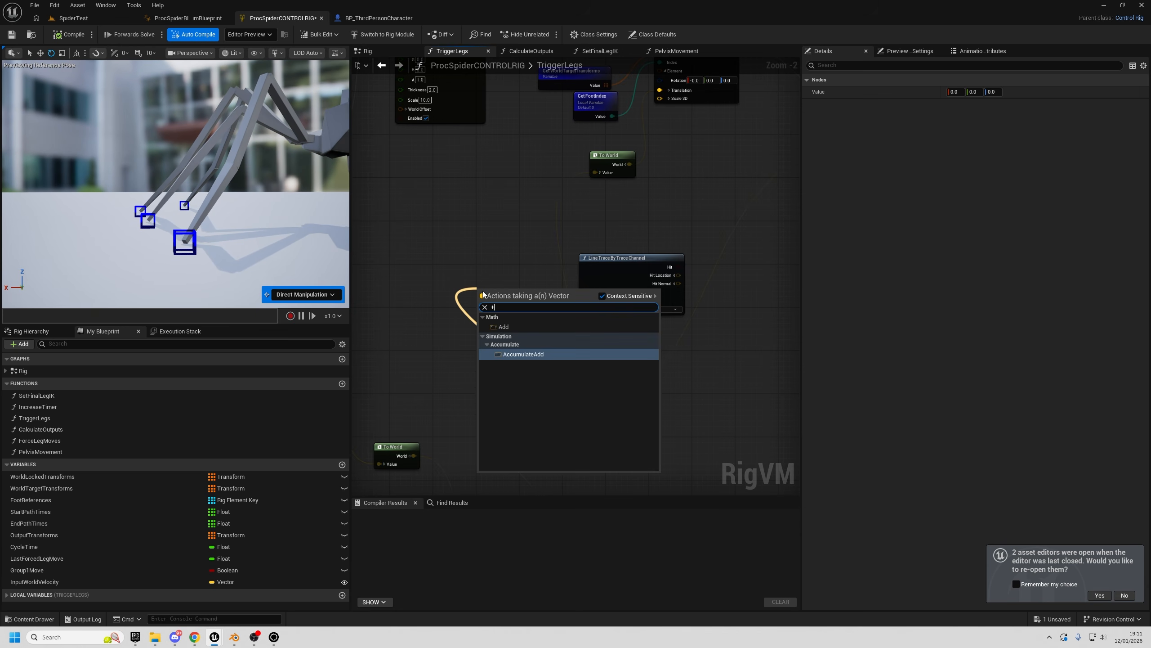
{"action": "left_click", "coordinate": [503, 326]}
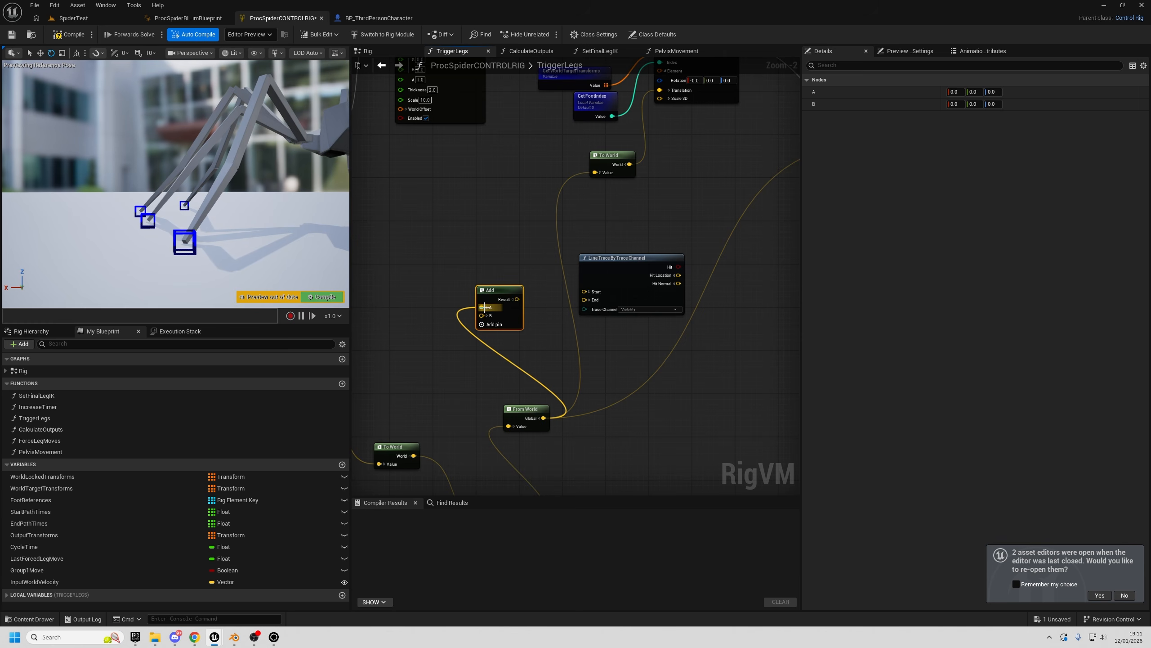
{"action": "left_click", "coordinate": [485, 308]}
{"action": "left_click_drag", "start_coordinate": [501, 290], "coordinate": [496, 263]}
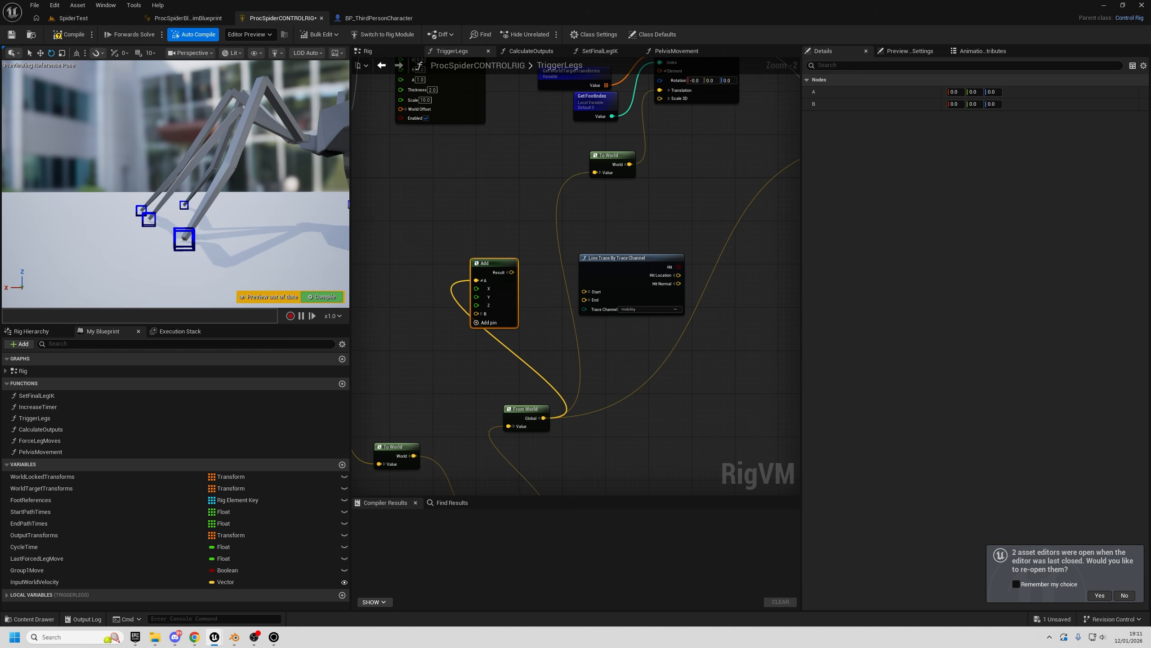
- Examine the spider's legs, body height and foot control boxes in the rig preview from several angles and distances
{"action": "right_click_drag", "start_coordinate": [147, 207], "coordinate": [158, 222]}
{"action": "right_click_drag", "start_coordinate": [241, 164], "coordinate": [193, 147]}
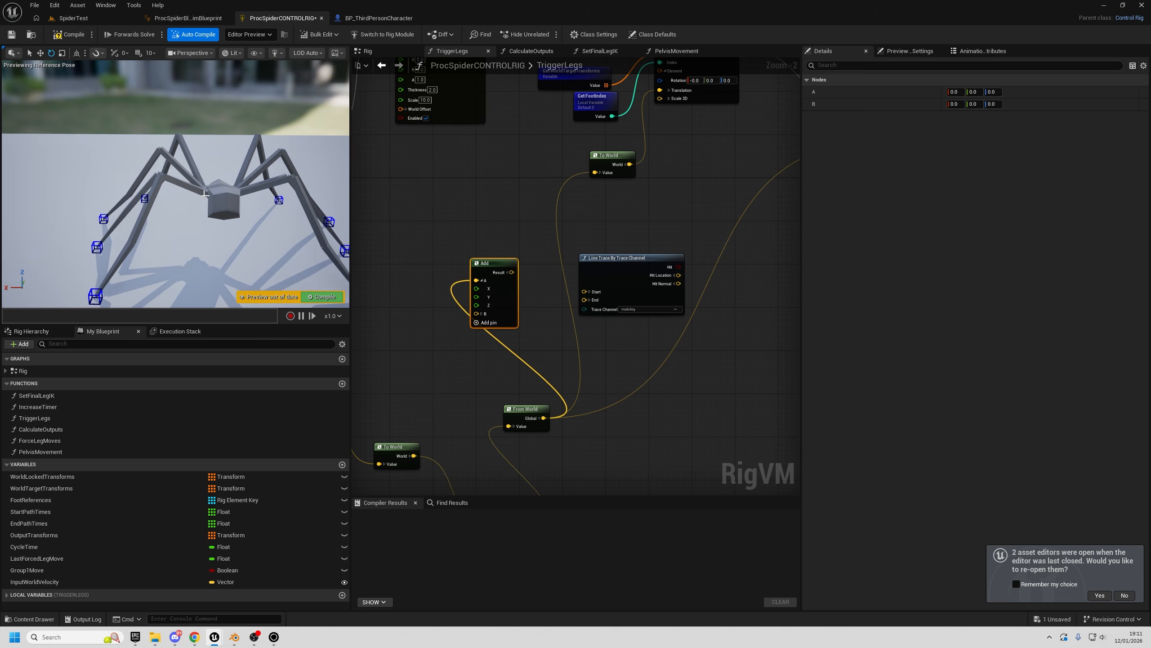
{"action": "right_click_drag", "start_coordinate": [221, 210], "coordinate": [202, 187]}
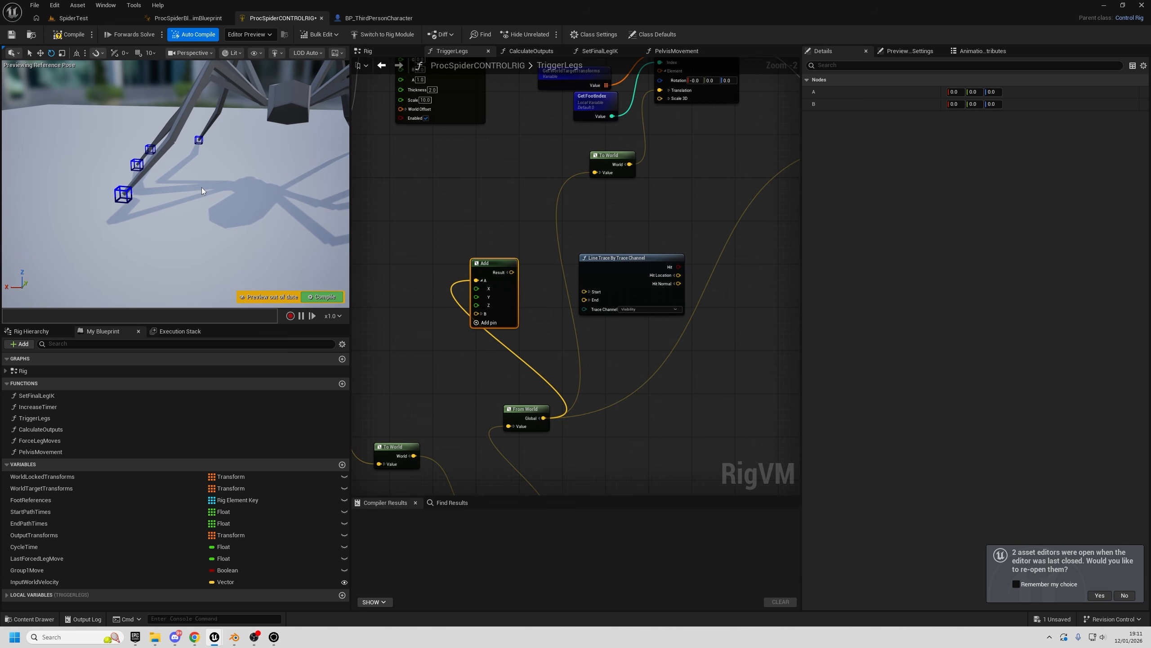
{"action": "right_click_drag", "start_coordinate": [201, 187], "coordinate": [221, 87]}
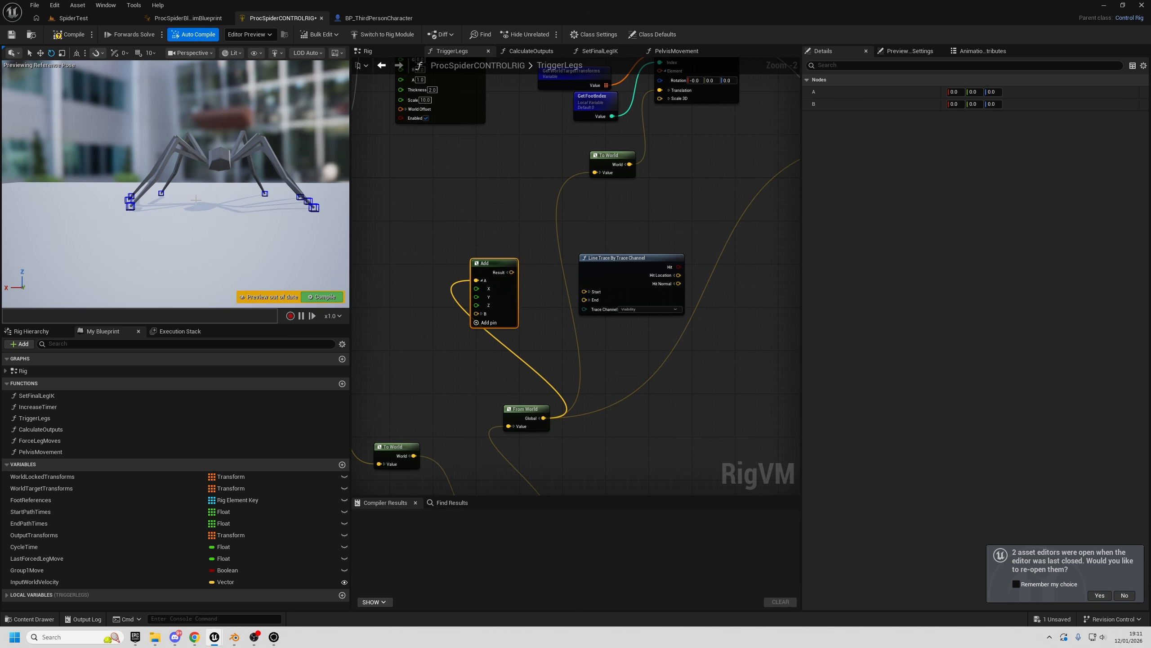
{"action": "right_click_drag", "start_coordinate": [241, 207], "coordinate": [256, 249]}
{"action": "right_click_drag", "start_coordinate": [93, 161], "coordinate": [156, 184]}
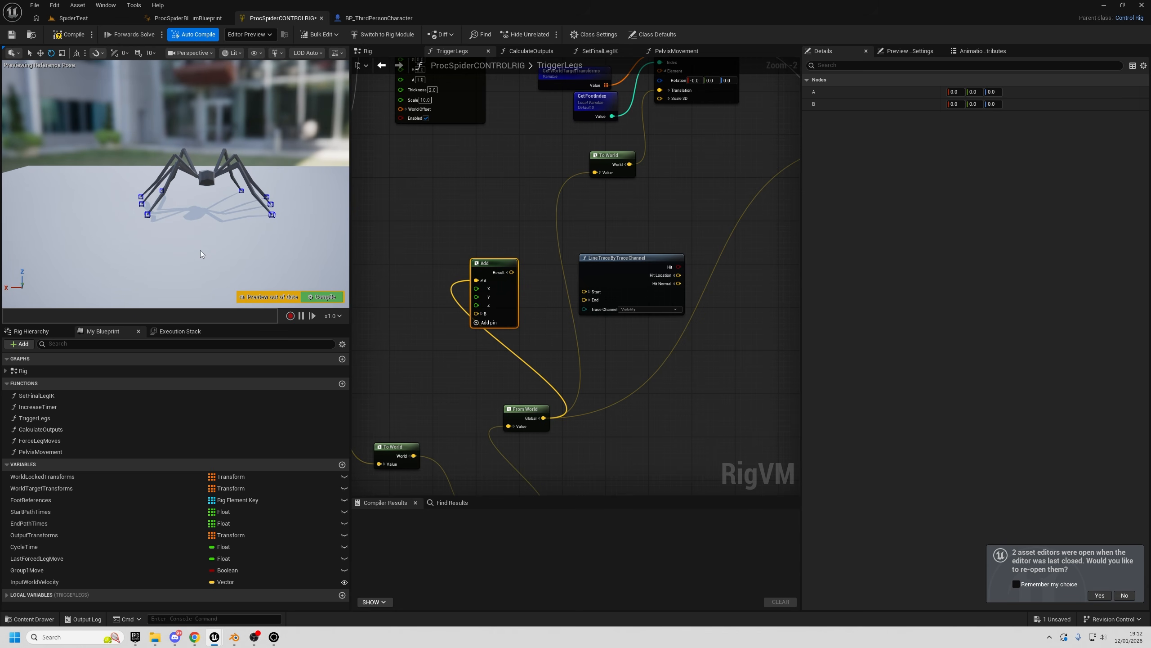
{"action": "right_click_drag", "start_coordinate": [166, 202], "coordinate": [222, 220]}
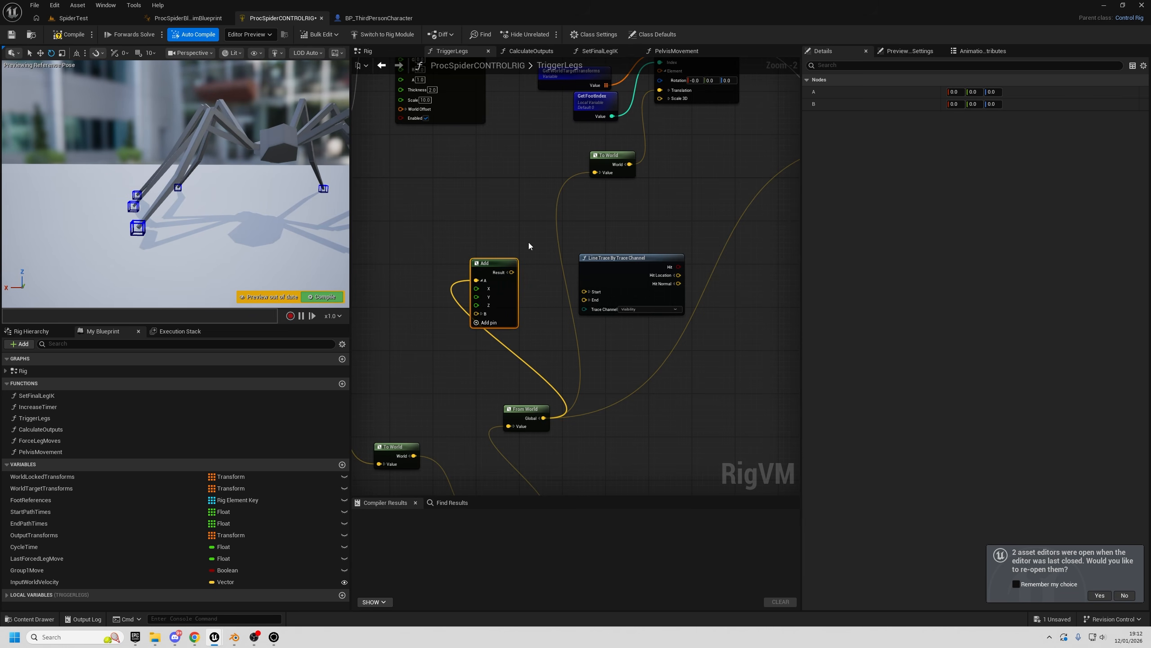
- Set the Add node's B Z value to 150 and connect its Result to the Line Trace's Start
{"action": "left_click", "coordinate": [484, 313]}
{"action": "left_click_drag", "start_coordinate": [494, 264], "coordinate": [495, 221]}
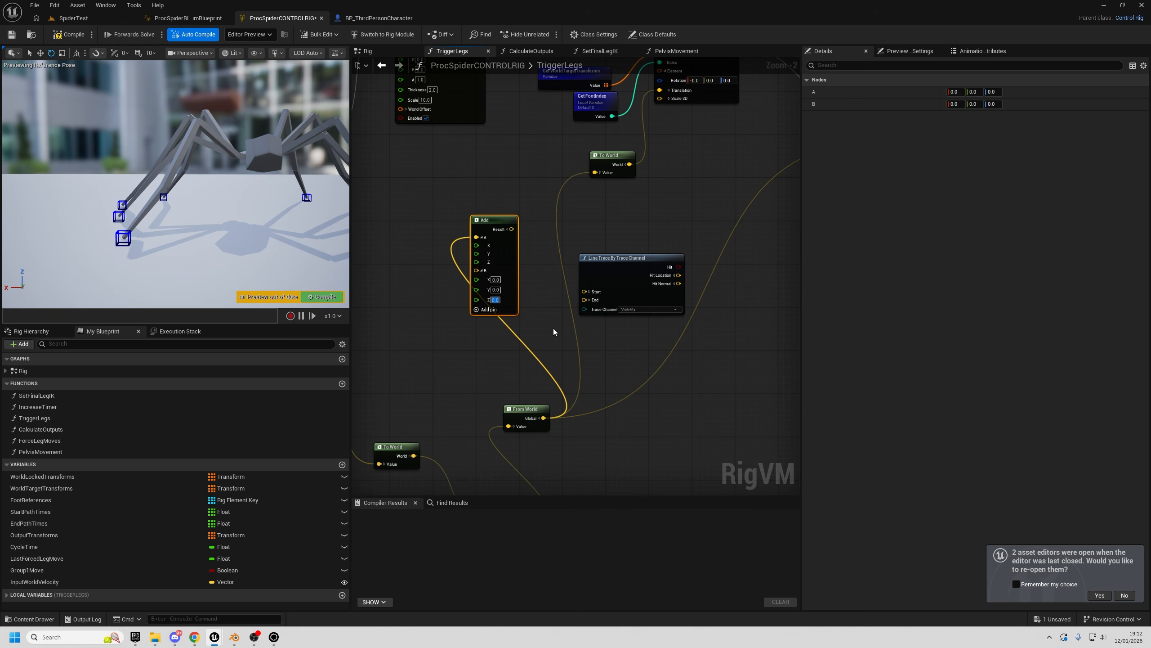
{"action": "type", "text": "150"}
{"action": "key", "text": "Return"}
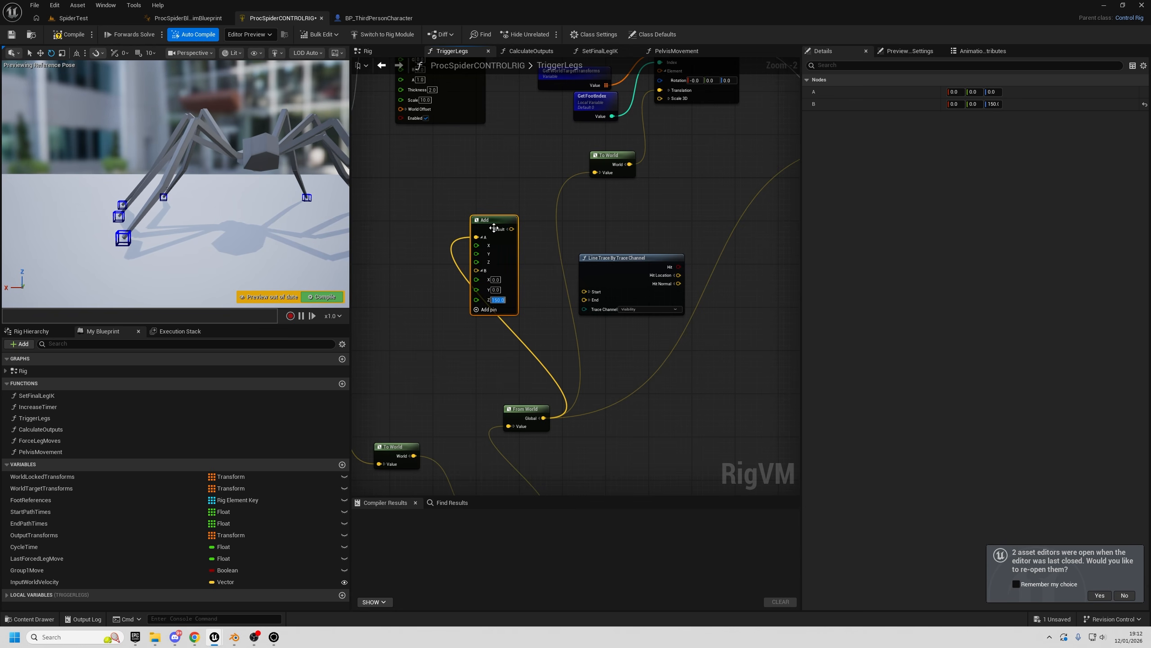
{"action": "mouse_move", "coordinate": [511, 229]}
{"action": "left_mouse_down"}
{"action": "mouse_move", "coordinate": [592, 305]}
{"action": "mouse_move", "coordinate": [585, 292]}
{"action": "mouse_move", "coordinate": [612, 263]}
{"action": "left_mouse_up"}
- Duplicate the Add node, feed From World's Global into A, set B Z to -150, and connect its Result to the Line Trace's End
{"action": "left_click", "coordinate": [493, 283]}
{"action": "key", "text": "ctrl+d"}
{"action": "left_click_drag", "start_coordinate": [500, 348], "coordinate": [467, 319]}
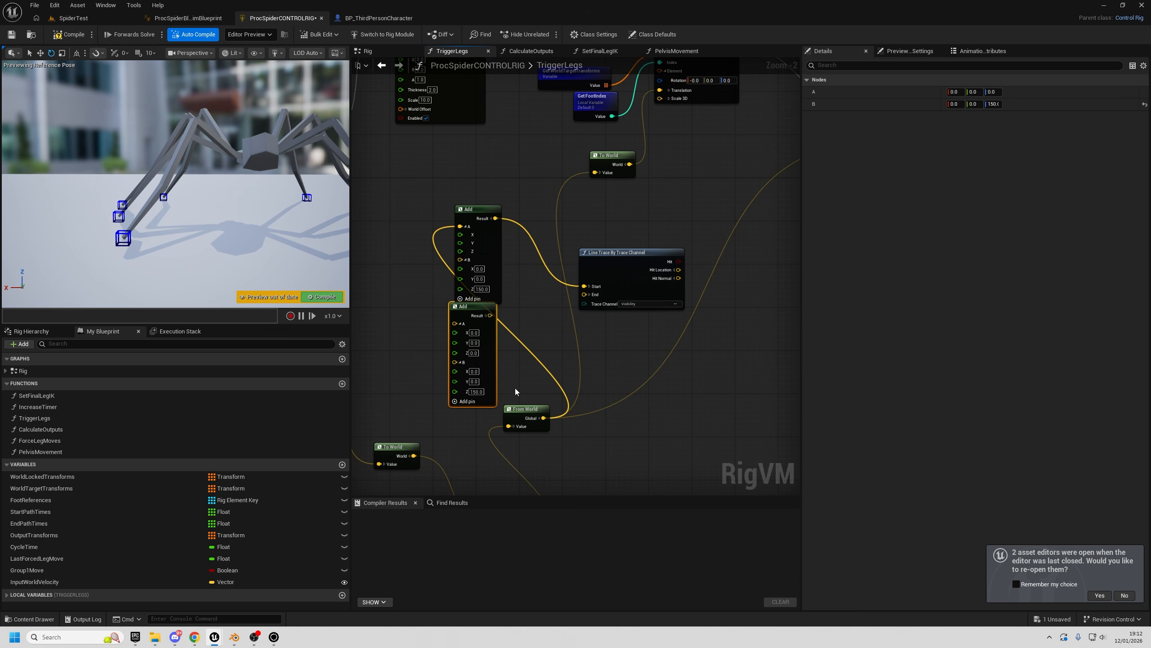
{"action": "left_click_drag", "start_coordinate": [523, 408], "coordinate": [455, 323]}
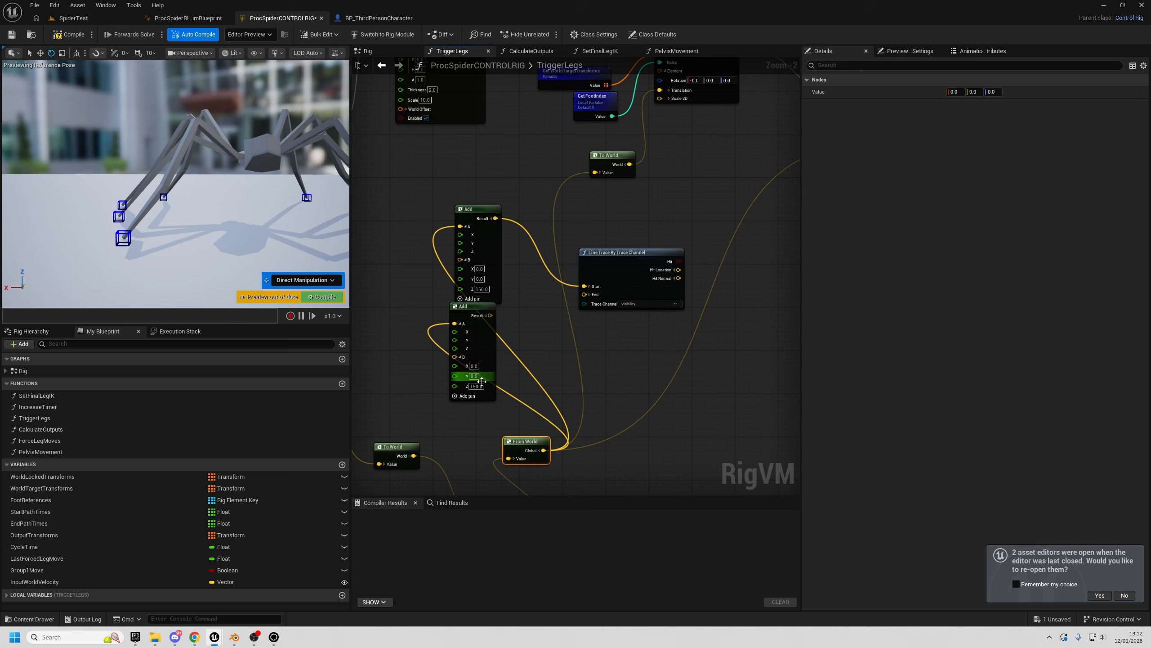
{"action": "type", "text": "-15"}
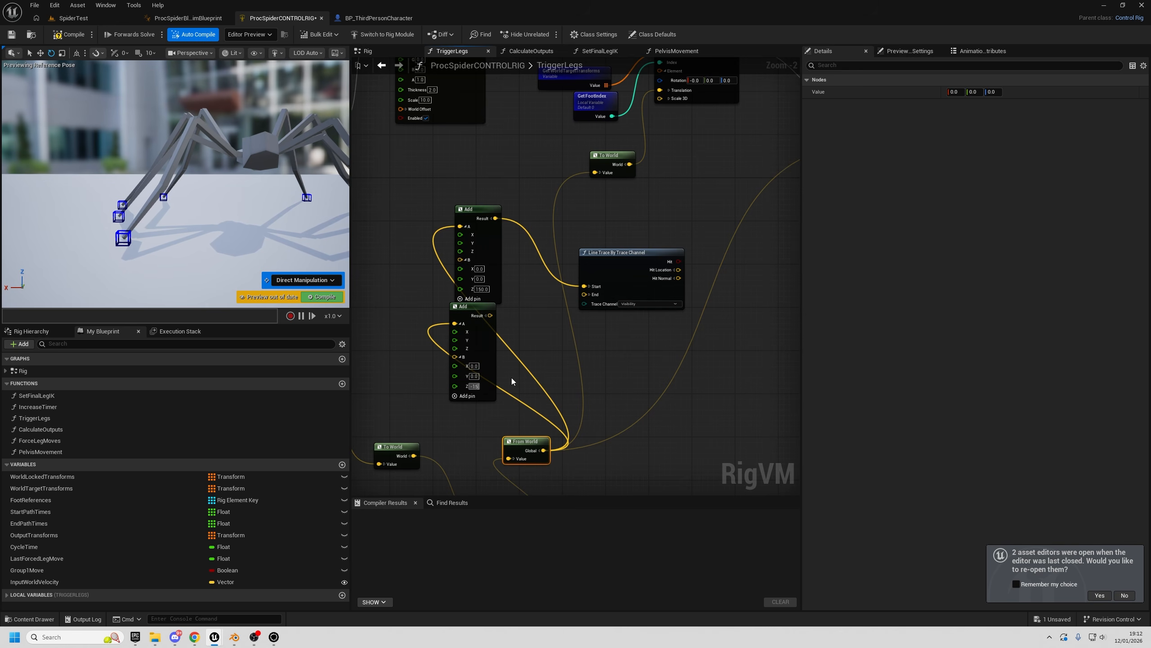
{"action": "type", "text": "0"}
{"action": "key", "text": "Return"}
{"action": "mouse_move", "coordinate": [490, 315]}
{"action": "left_mouse_down"}
{"action": "mouse_move", "coordinate": [598, 303]}
{"action": "mouse_move", "coordinate": [580, 279]}
{"action": "left_mouse_up"}
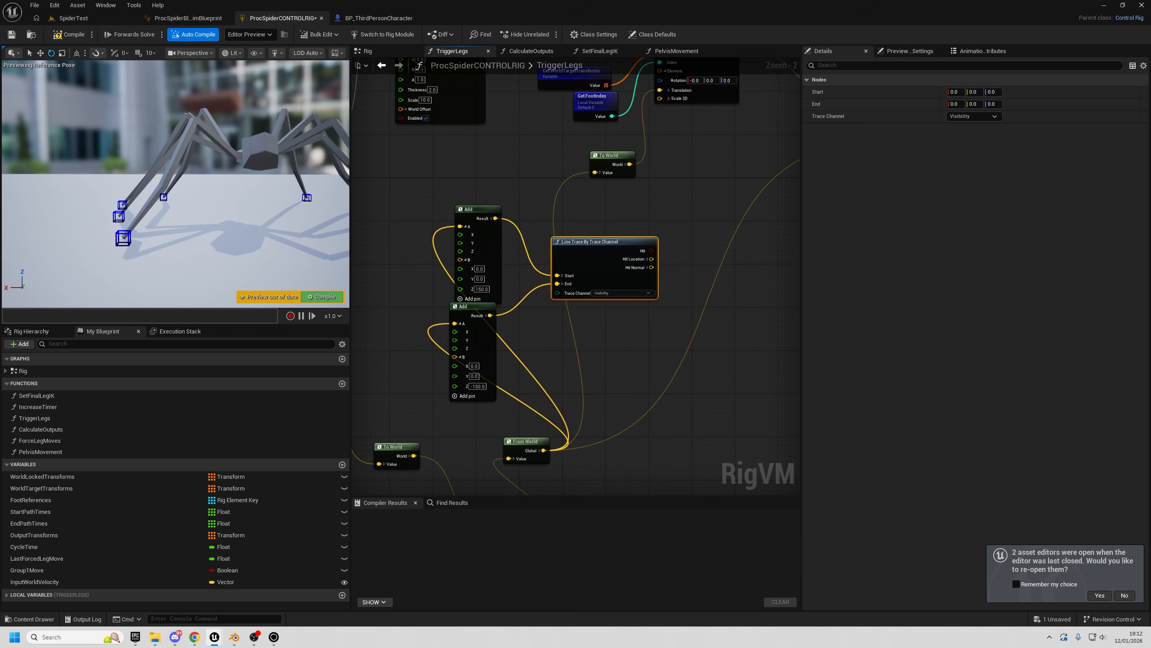
- Add an If node beside the repositioned Line Trace, with Hit Location as its True input and its Result feeding To World's Value
{"action": "right_click_drag", "start_coordinate": [639, 267], "coordinate": [586, 295]}
{"action": "right_click_drag", "start_coordinate": [582, 249], "coordinate": [563, 294]}
{"action": "left_click_drag", "start_coordinate": [527, 323], "coordinate": [489, 323]}
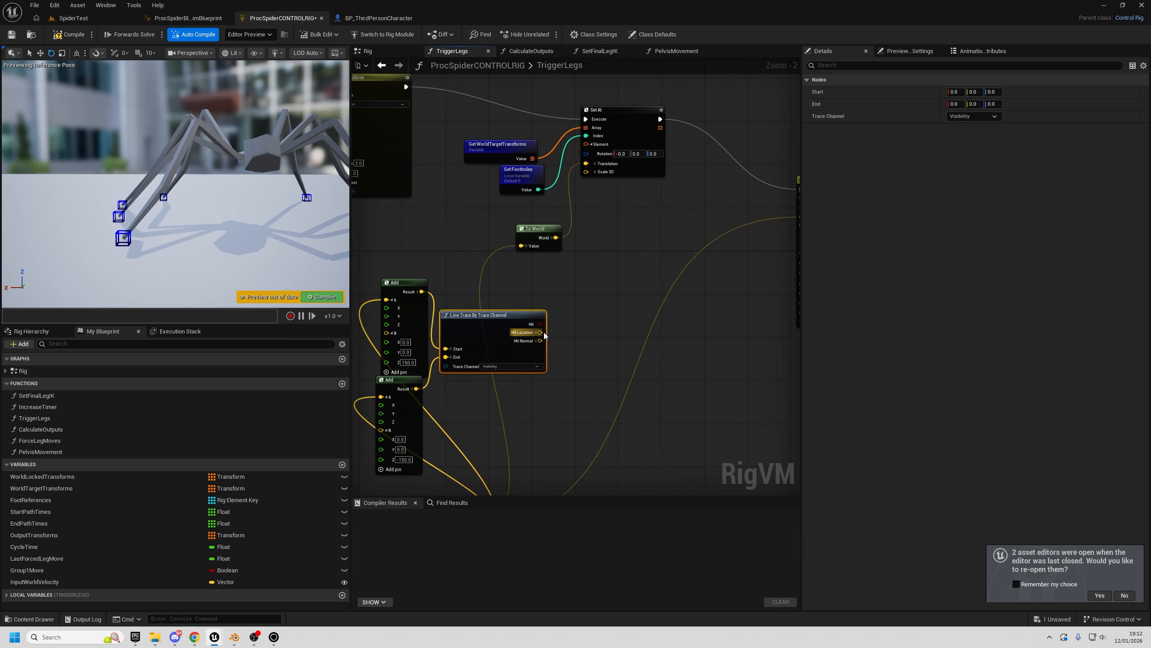
{"action": "left_click_drag", "start_coordinate": [529, 231], "coordinate": [561, 232]}
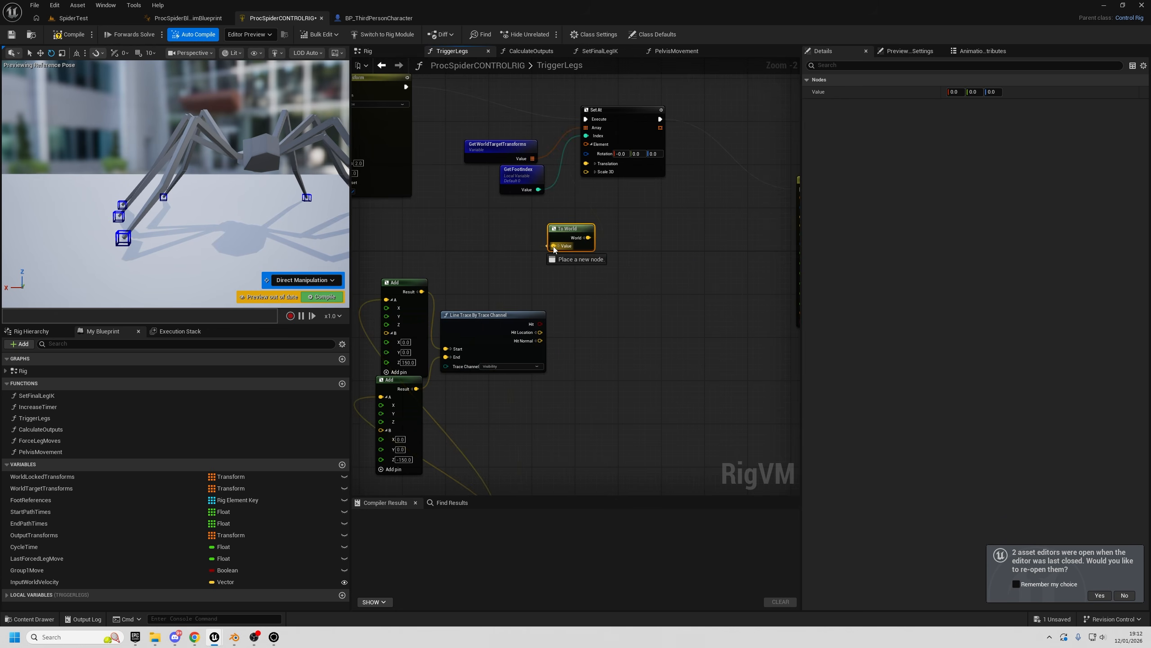
{"action": "mouse_move", "coordinate": [584, 329]}
{"action": "left_mouse_down"}
{"action": "mouse_move", "coordinate": [567, 357]}
{"action": "mouse_move", "coordinate": [586, 352]}
{"action": "left_mouse_up"}
{"action": "type", "text": "if"}
{"action": "key", "text": "Return"}
{"action": "right_click_drag", "start_coordinate": [560, 397], "coordinate": [565, 307]}
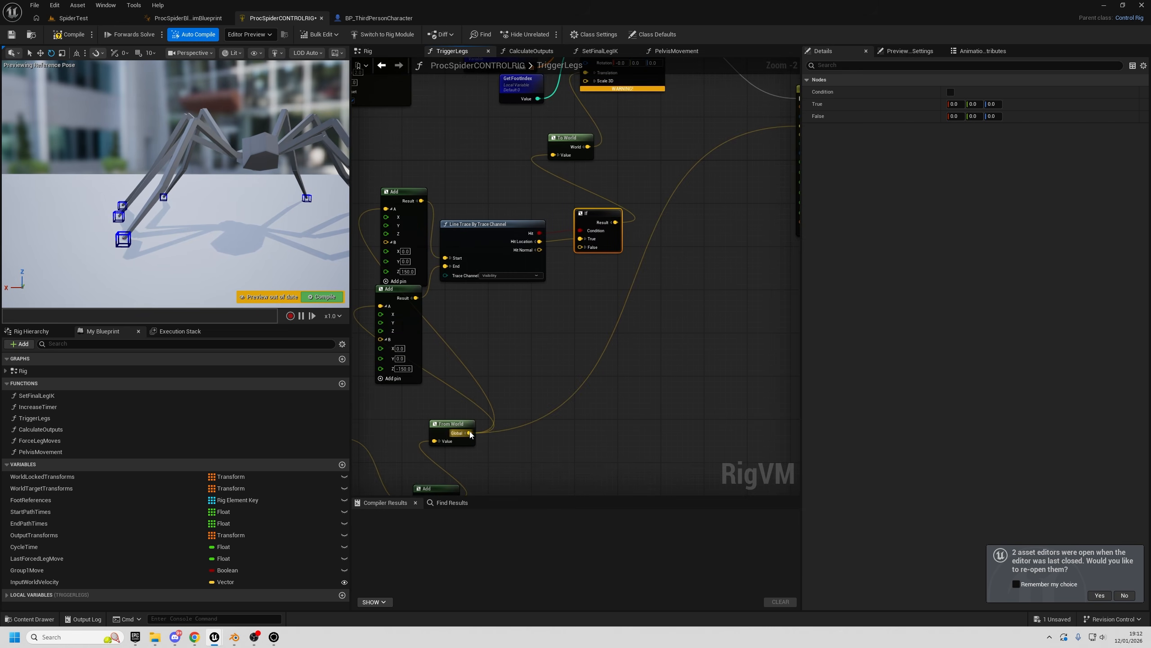
- Connect From World's Global output to the If node's False input and compile the Control Rig
{"action": "left_click_drag", "start_coordinate": [470, 434], "coordinate": [580, 248]}
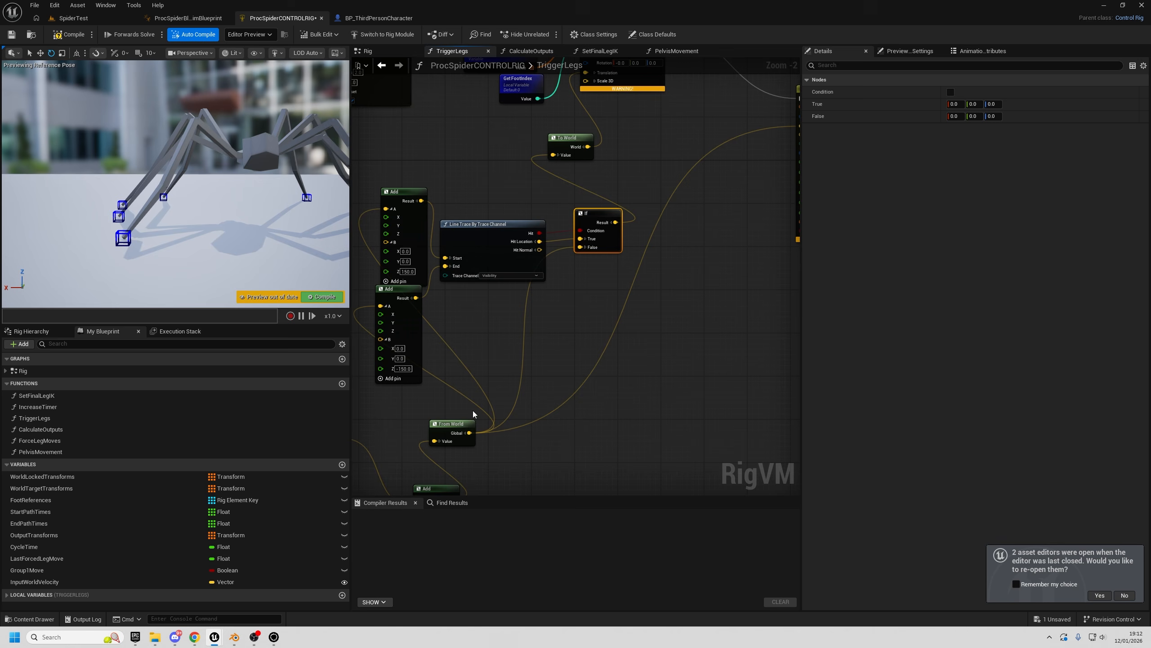
{"action": "right_click_drag", "start_coordinate": [497, 391], "coordinate": [541, 400]}
{"action": "left_click", "coordinate": [497, 441]}
{"action": "left_click", "coordinate": [634, 258]}
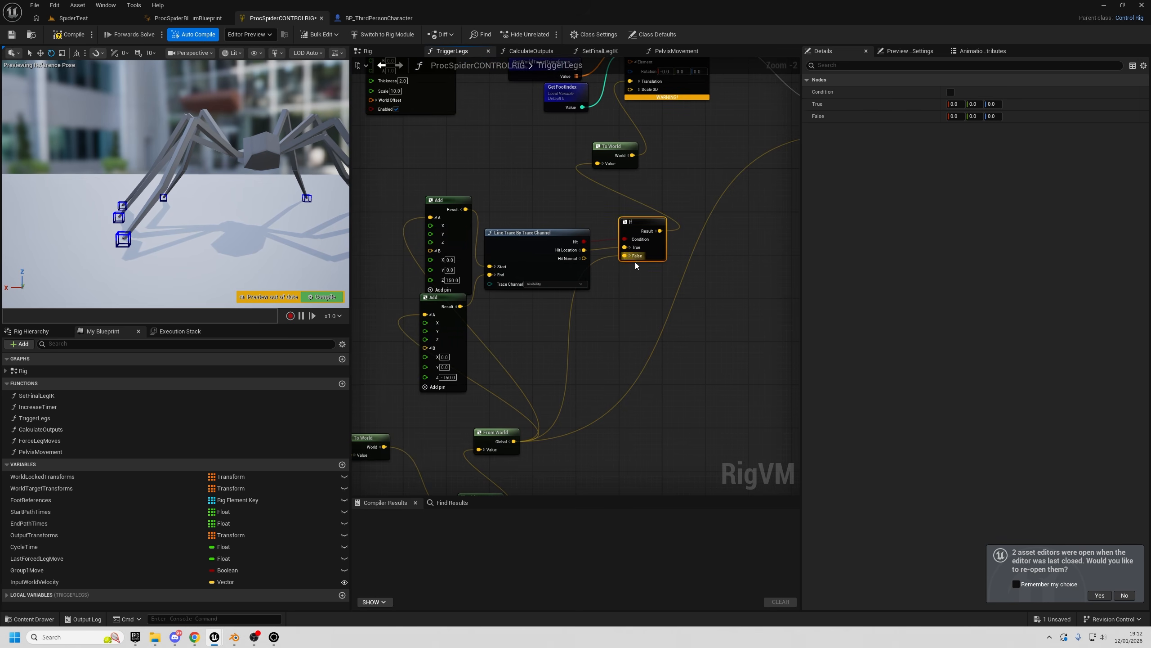
{"action": "right_click_drag", "start_coordinate": [633, 271], "coordinate": [624, 308]}
{"action": "left_click", "coordinate": [68, 34]}
- Play the SpiderTest level and walk the spider over the flat floor and onto the slope to examine its foot placement
{"action": "left_click", "coordinate": [73, 18]}
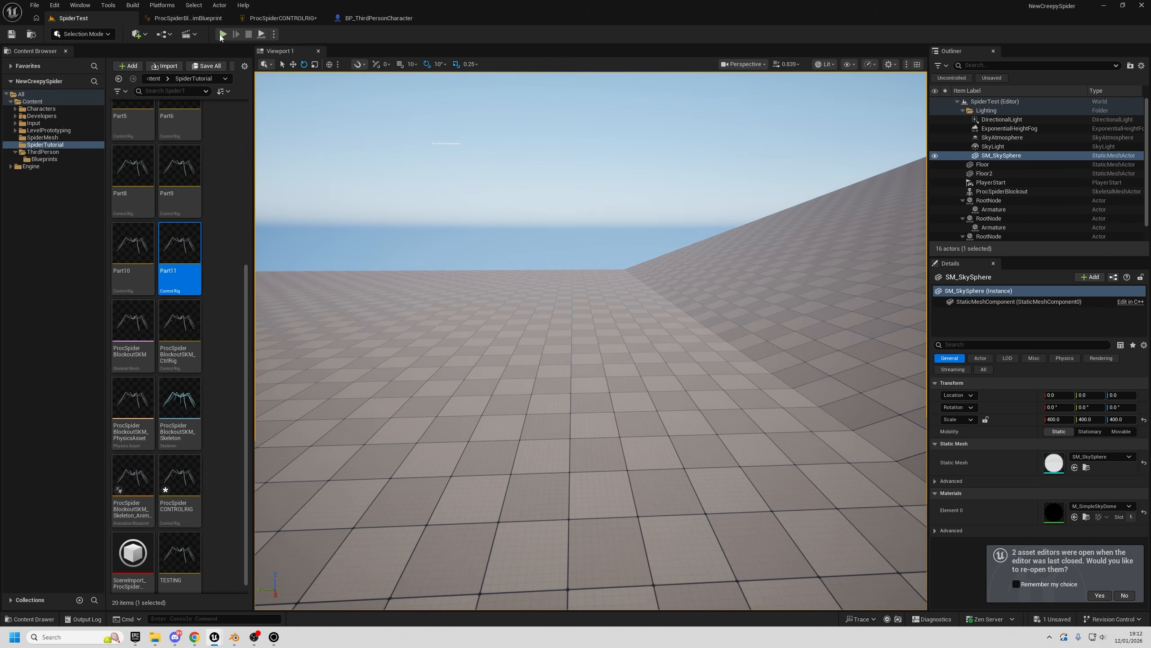
{"action": "left_click", "coordinate": [220, 34]}
{"action": "key", "text": "w"}
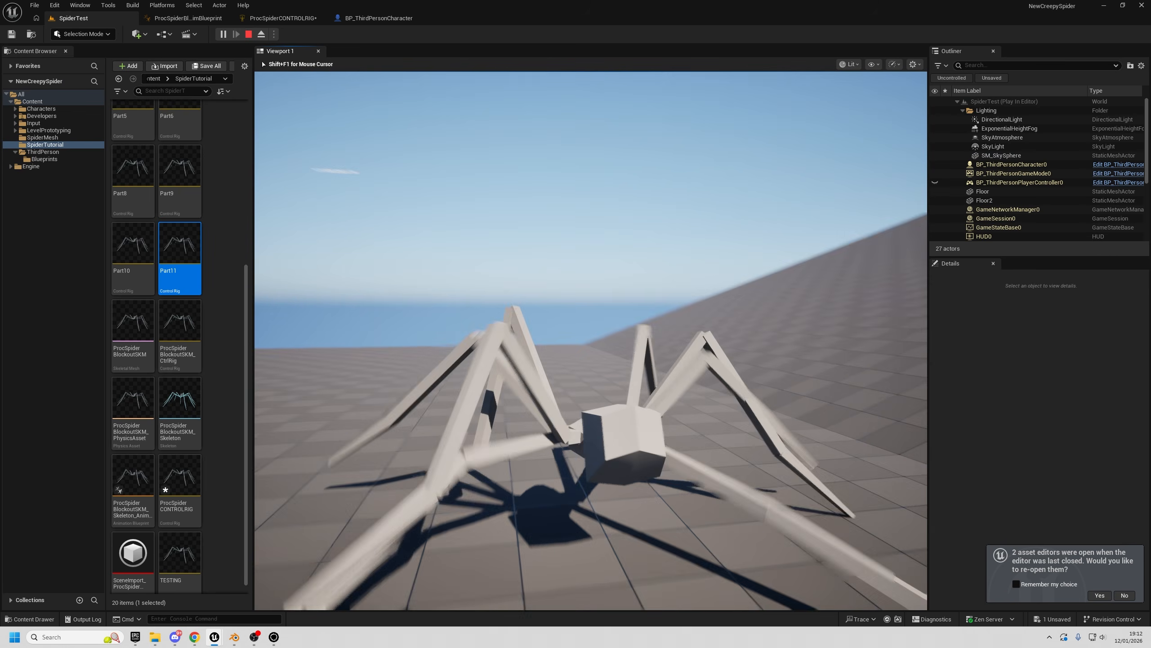
{"action": "key", "text": "d"}
{"action": "key", "text": "w"}
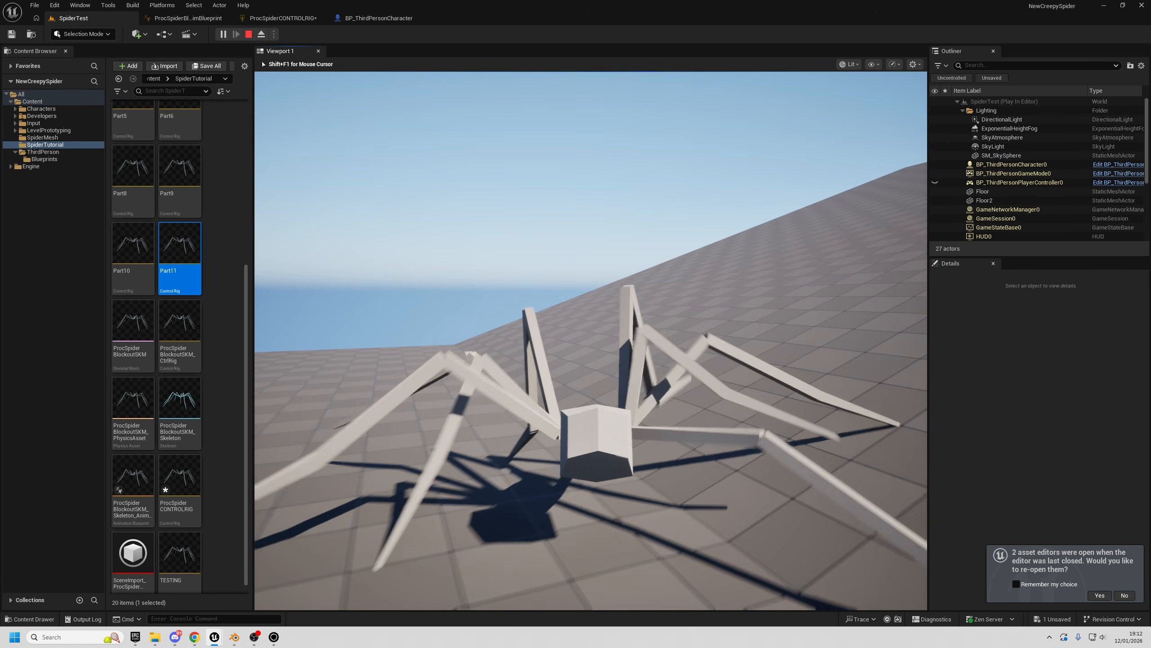
{"action": "key", "text": "w"}
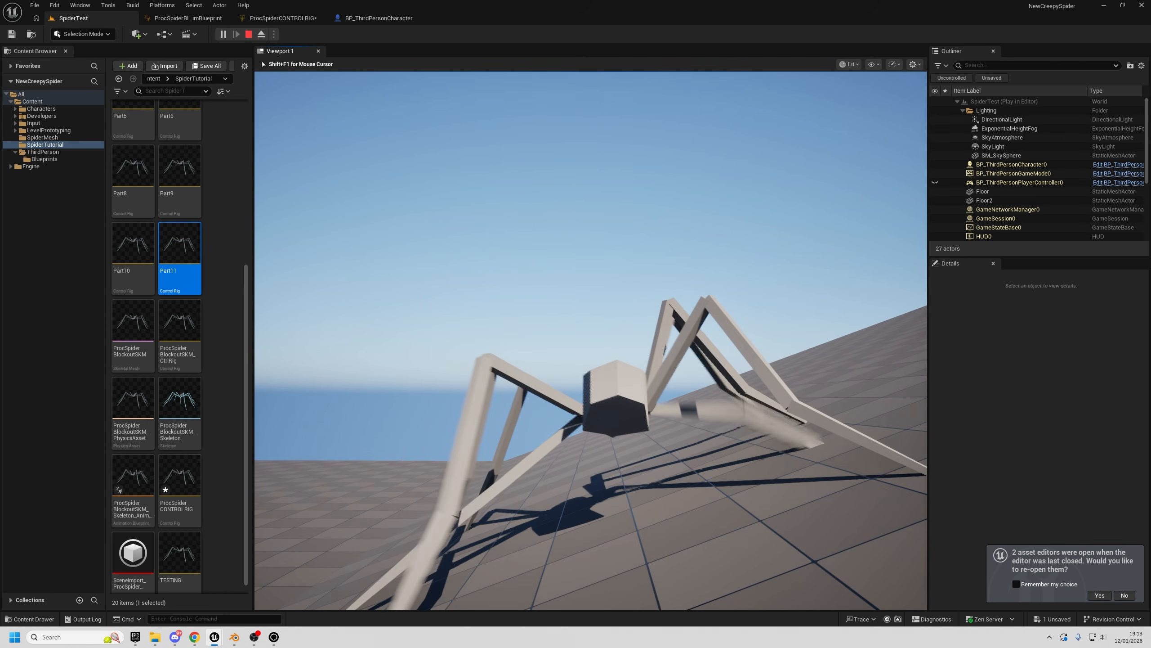
{"action": "key", "text": "w"}
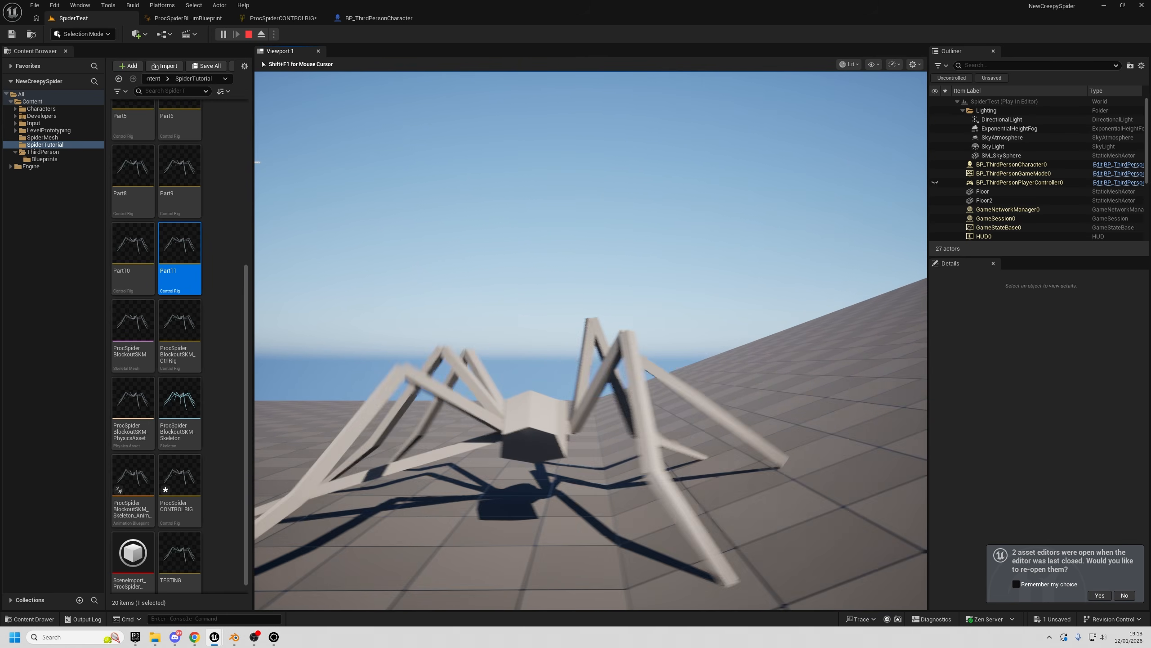
{"action": "key", "text": "w"}
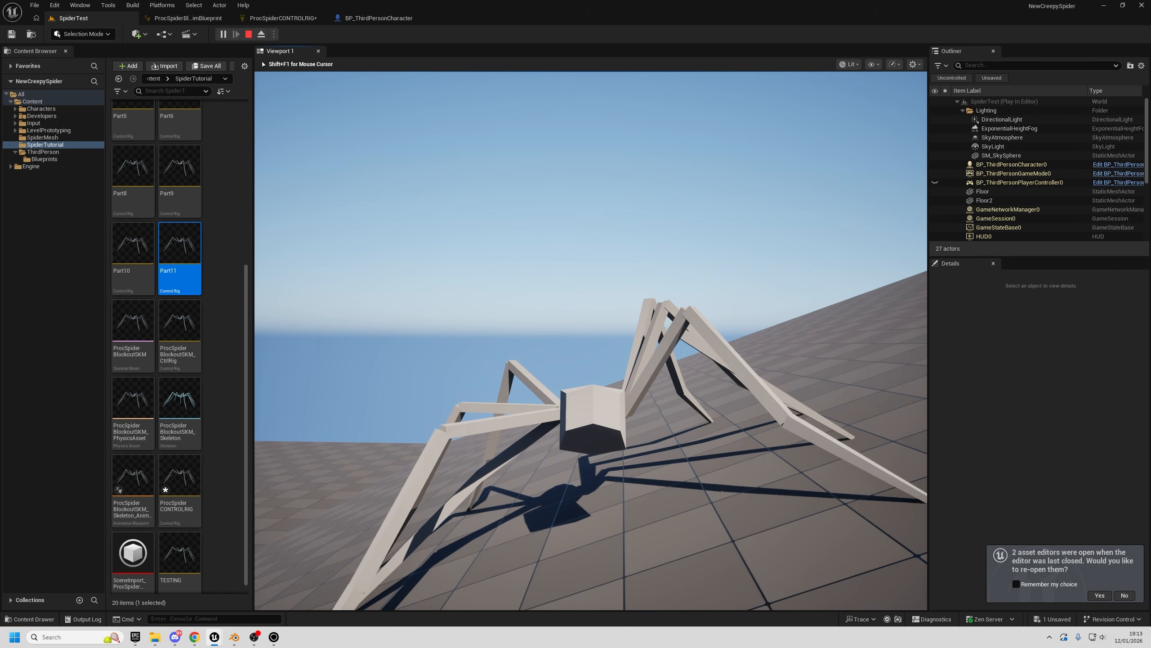
{"action": "key", "text": "w"}
{"action": "key", "text": "w"}
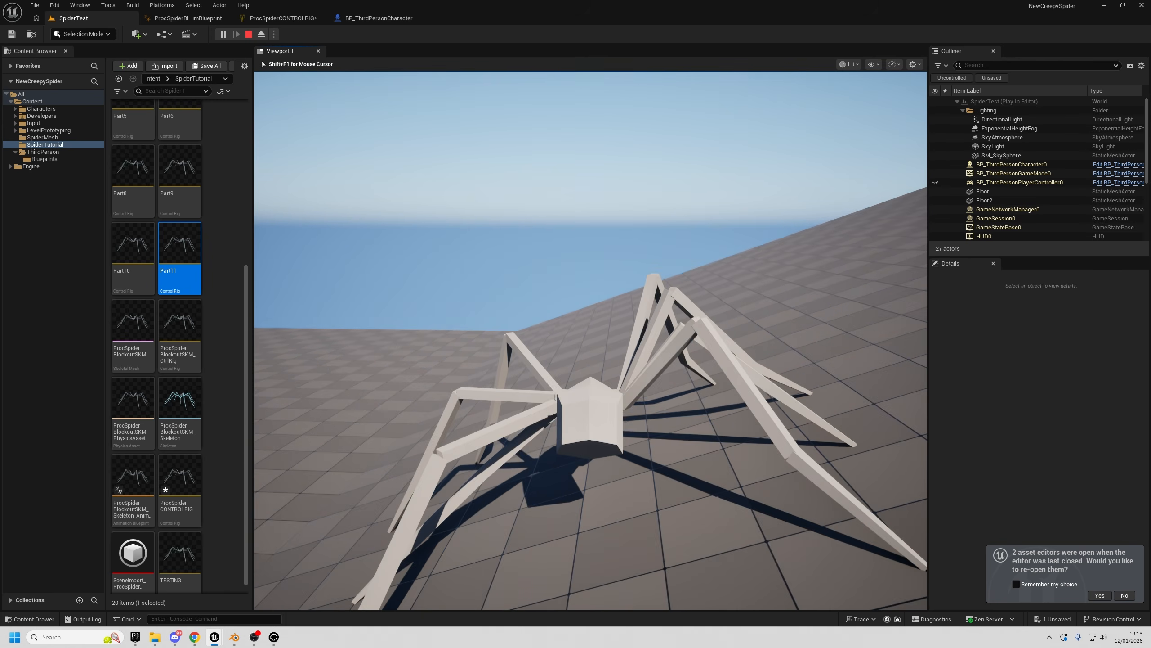
{"action": "key", "text": "w"}
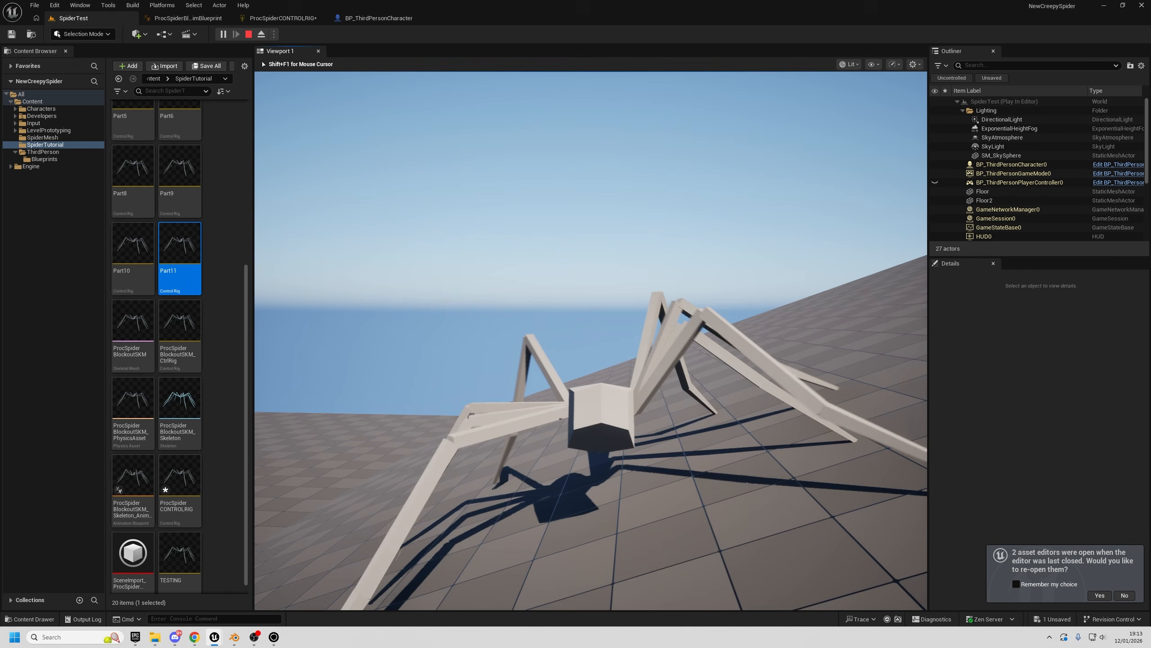
{"action": "key", "text": "w"}
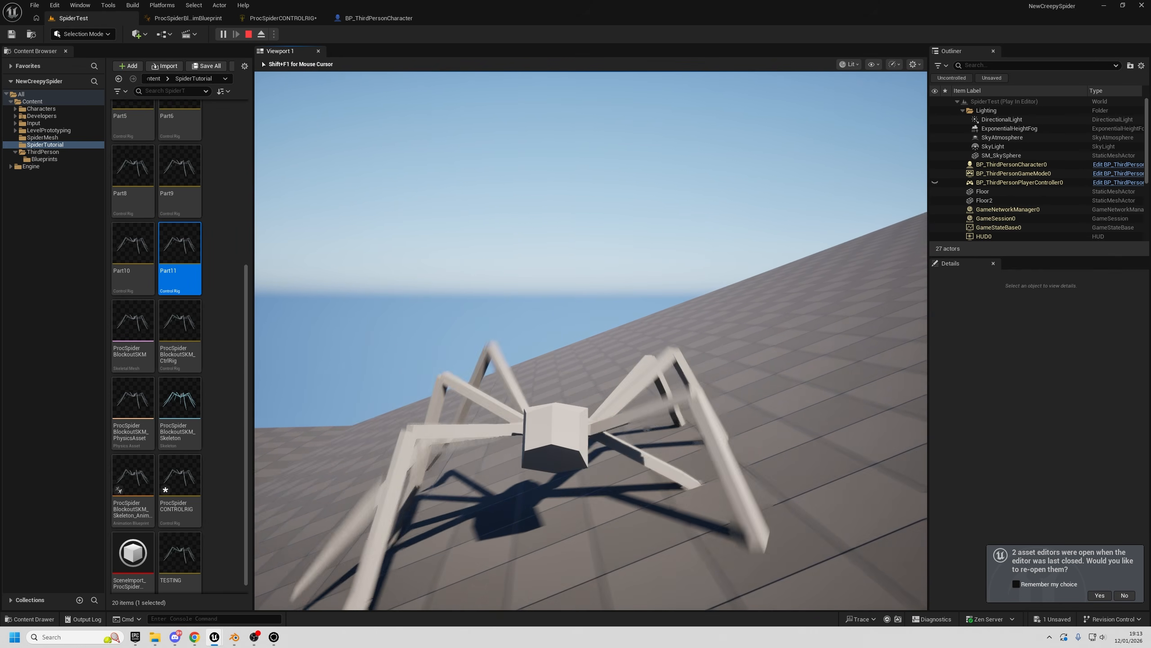
- Return to the Control Rig, inspect the InputWorldVelocity variable's details, and recompile the rig
{"action": "left_click", "coordinate": [272, 17]}
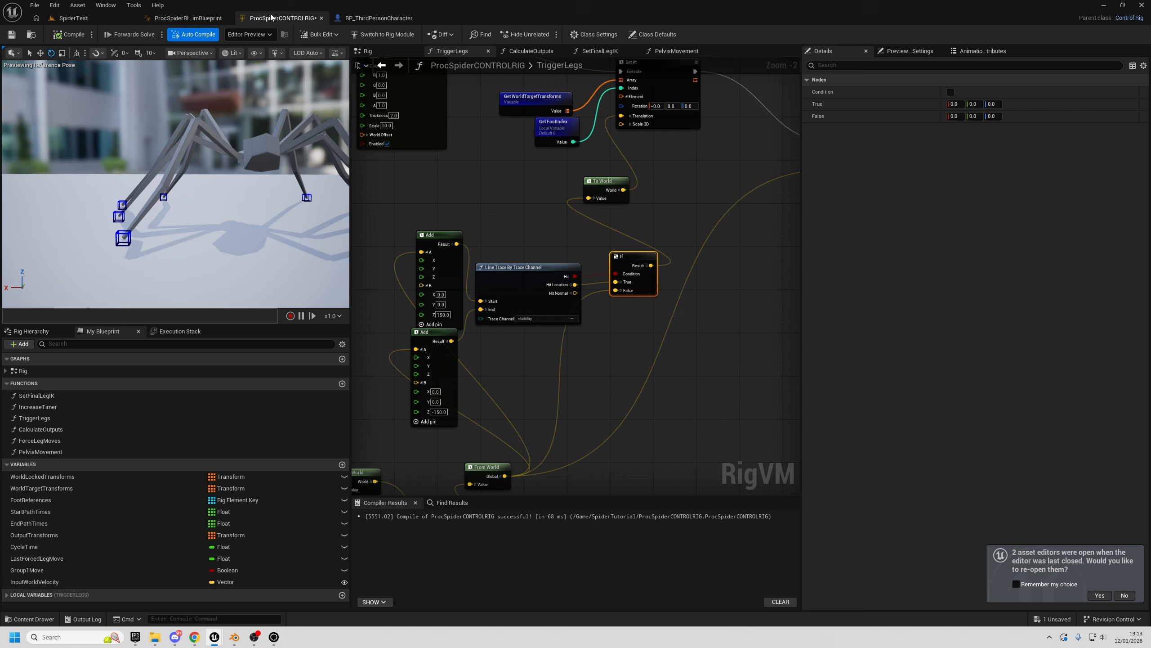
{"action": "scroll", "coordinate": [610, 316], "scroll_direction": "down", "scroll_amount": 1}
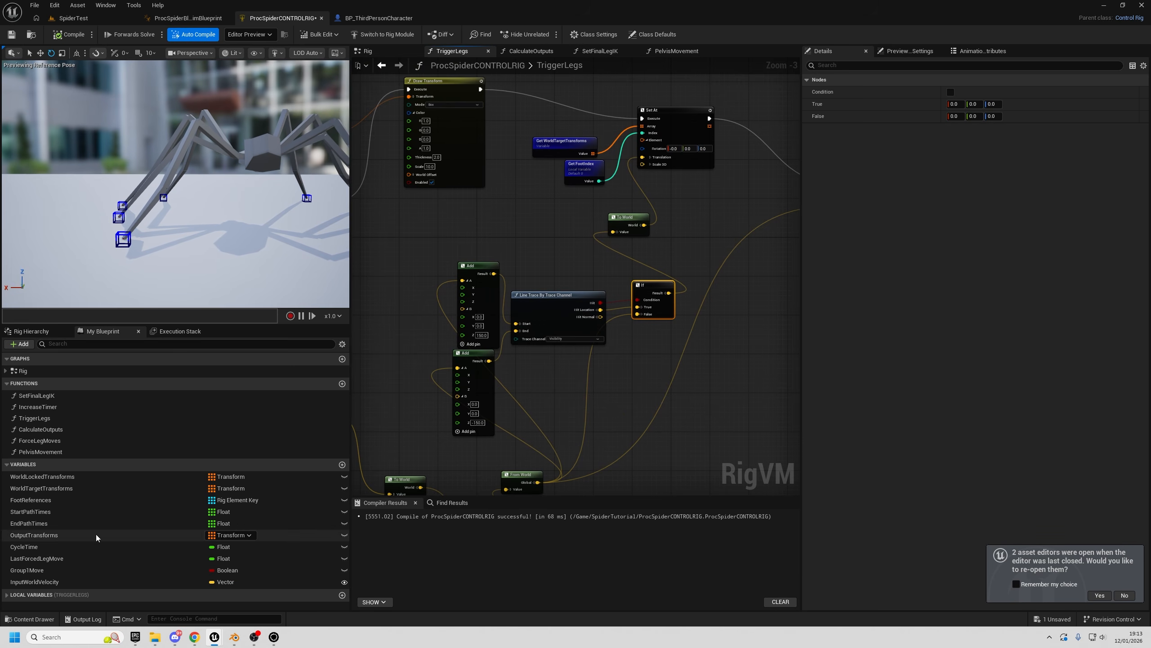
{"action": "left_click", "coordinate": [54, 582]}
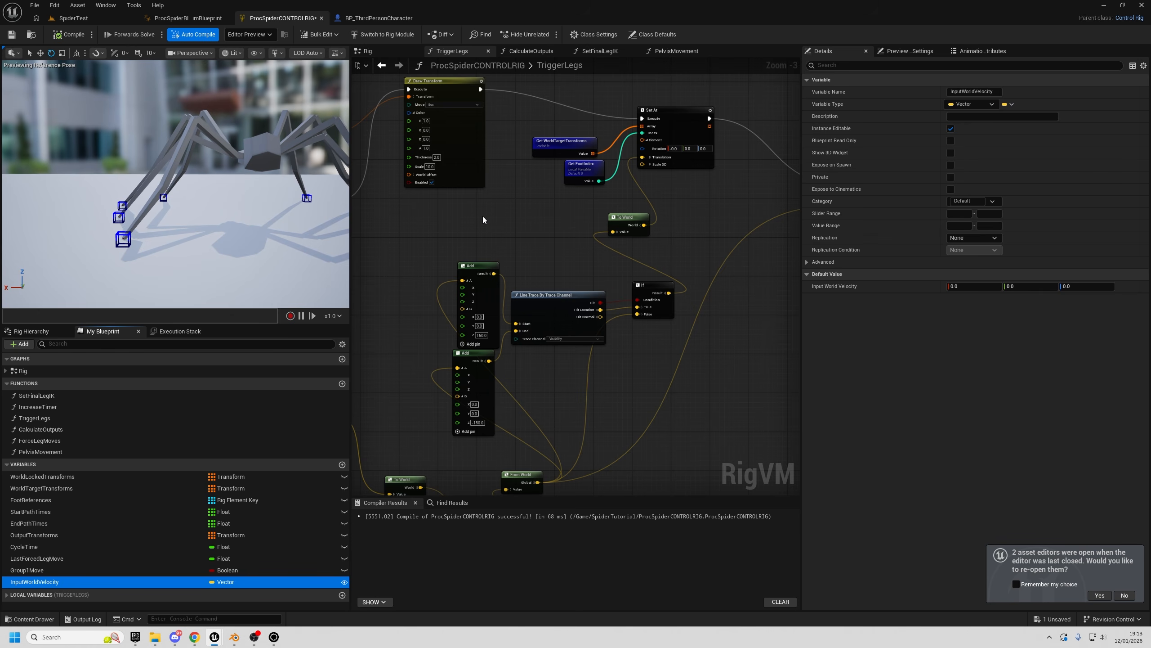
{"action": "left_click", "coordinate": [76, 37]}
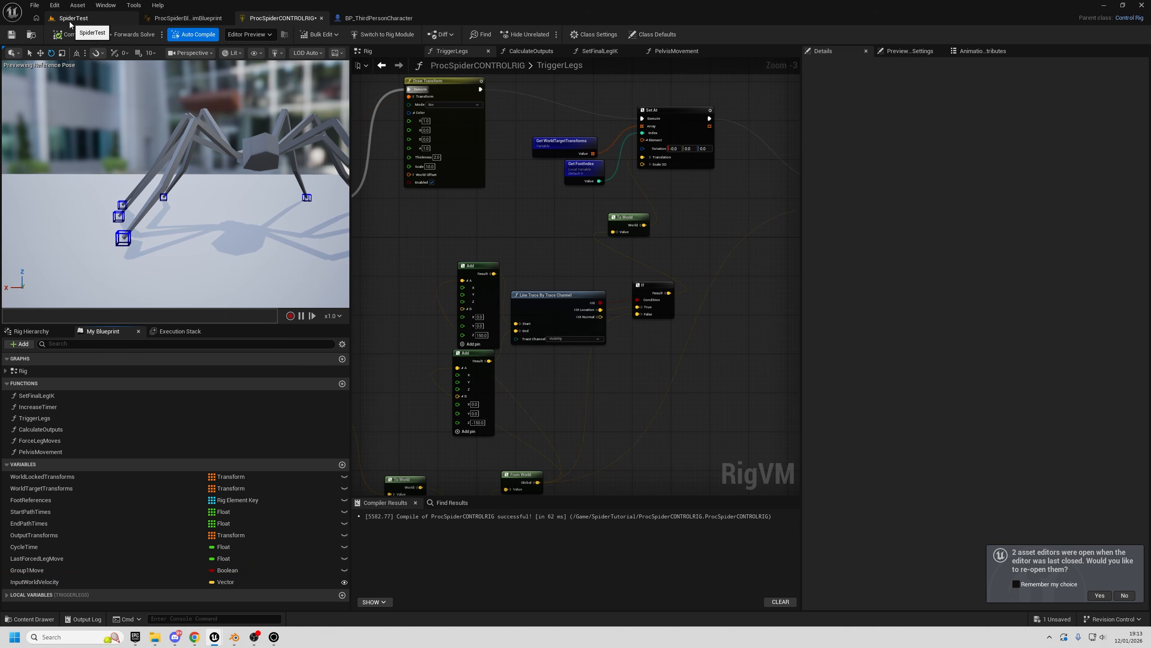
{"action": "left_click", "coordinate": [41, 582]}
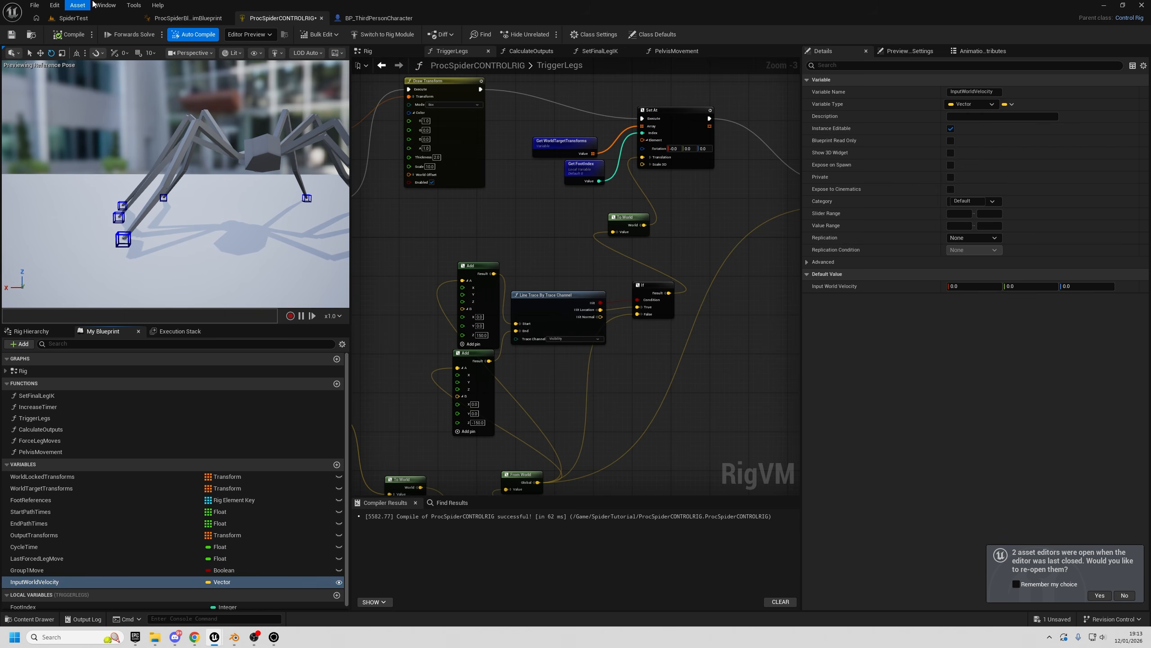
- Place a BP_ThirdPersonCharacter from the ThirdPerson Blueprints folder on the floor of the SpiderTest level and frame it
{"action": "left_click", "coordinate": [69, 17]}
{"action": "left_click", "coordinate": [43, 153]}
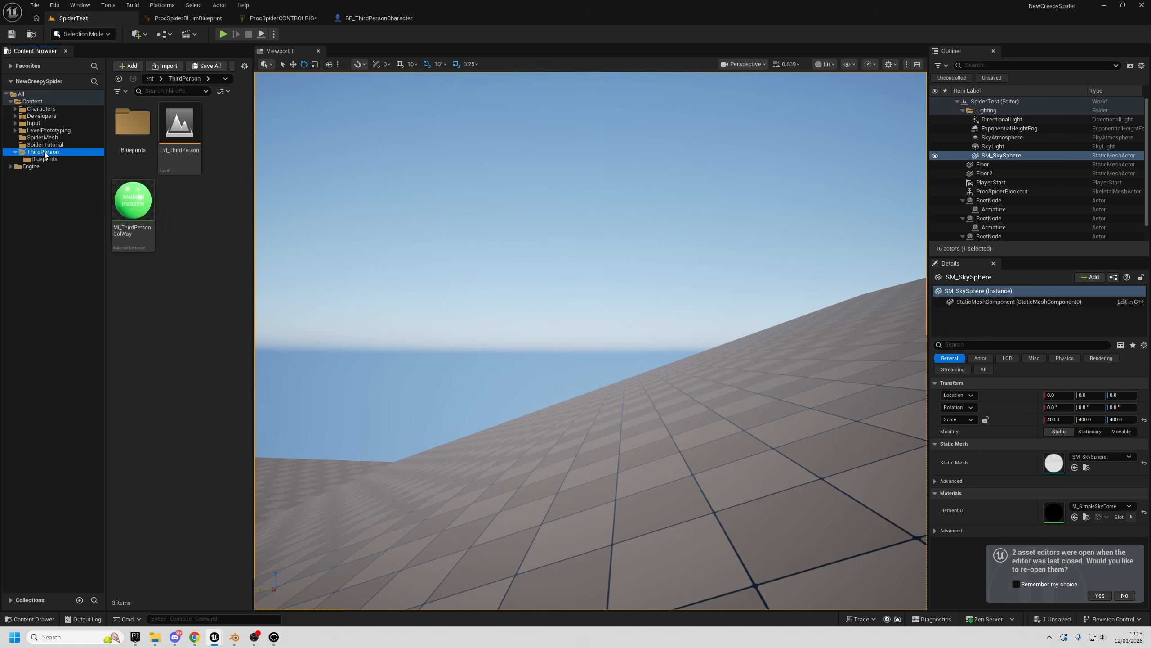
{"action": "double_click", "coordinate": [123, 126]}
{"action": "mouse_move", "coordinate": [438, 244]}
{"action": "right_mouse_down"}
{"action": "mouse_move", "coordinate": [317, 281]}
{"action": "mouse_move", "coordinate": [438, 243]}
{"action": "right_mouse_up"}
{"action": "key", "text": "w"}
{"action": "scroll", "coordinate": [438, 244], "scroll_direction": "up", "scroll_amount": 1}
{"action": "left_click_drag", "start_coordinate": [129, 124], "coordinate": [579, 449]}
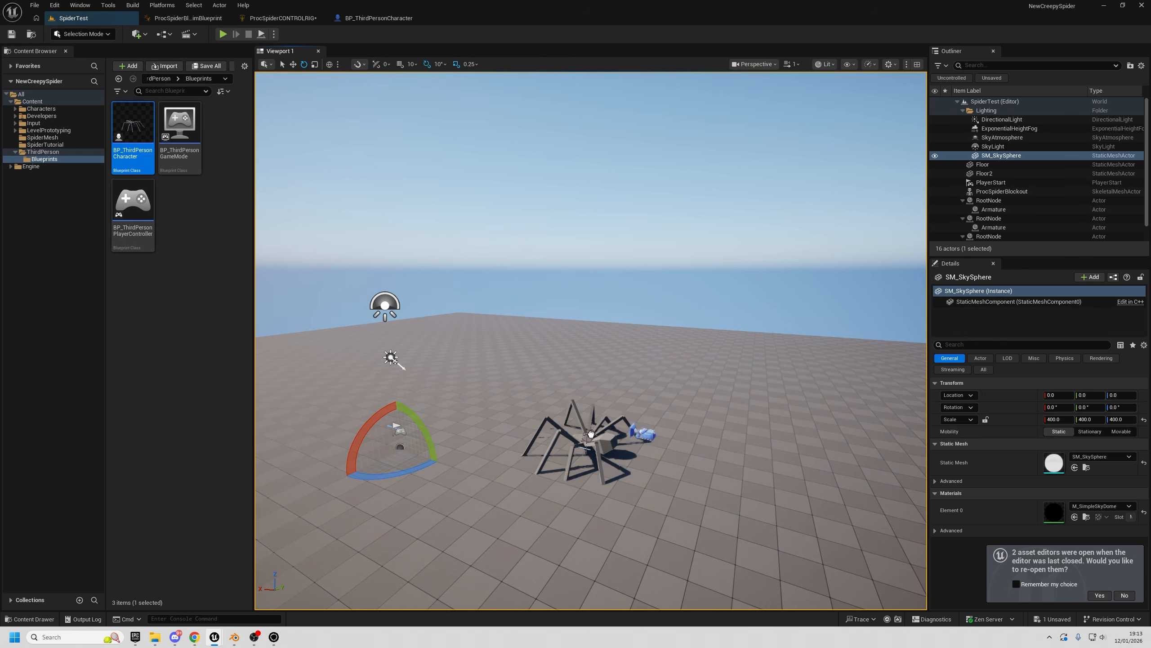
{"action": "key", "text": "f"}
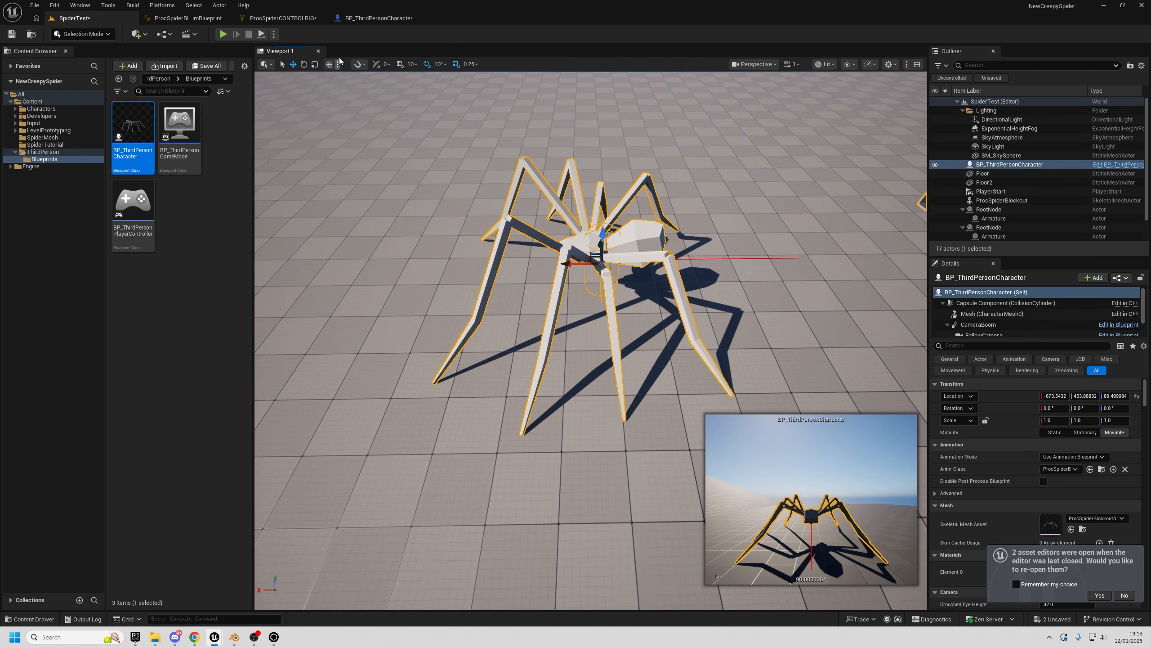
- Simulate the level and move the placed spider across the floor to examine how its legs follow
{"action": "left_click", "coordinate": [265, 38]}
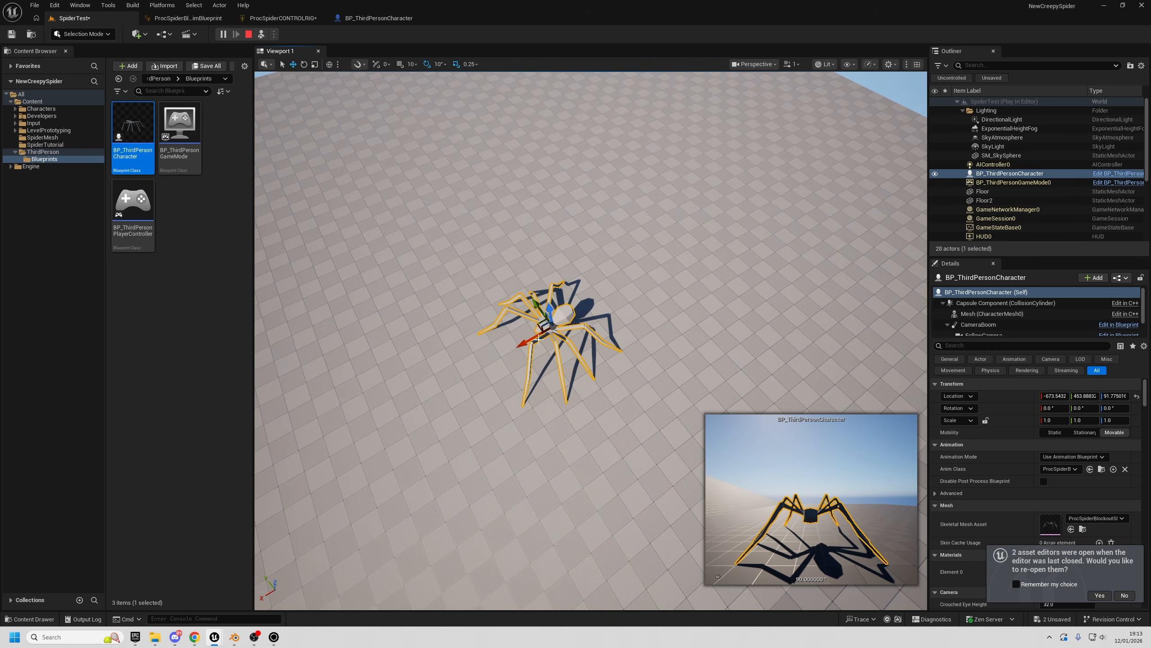
{"action": "left_click_drag", "start_coordinate": [538, 326], "coordinate": [463, 232]}
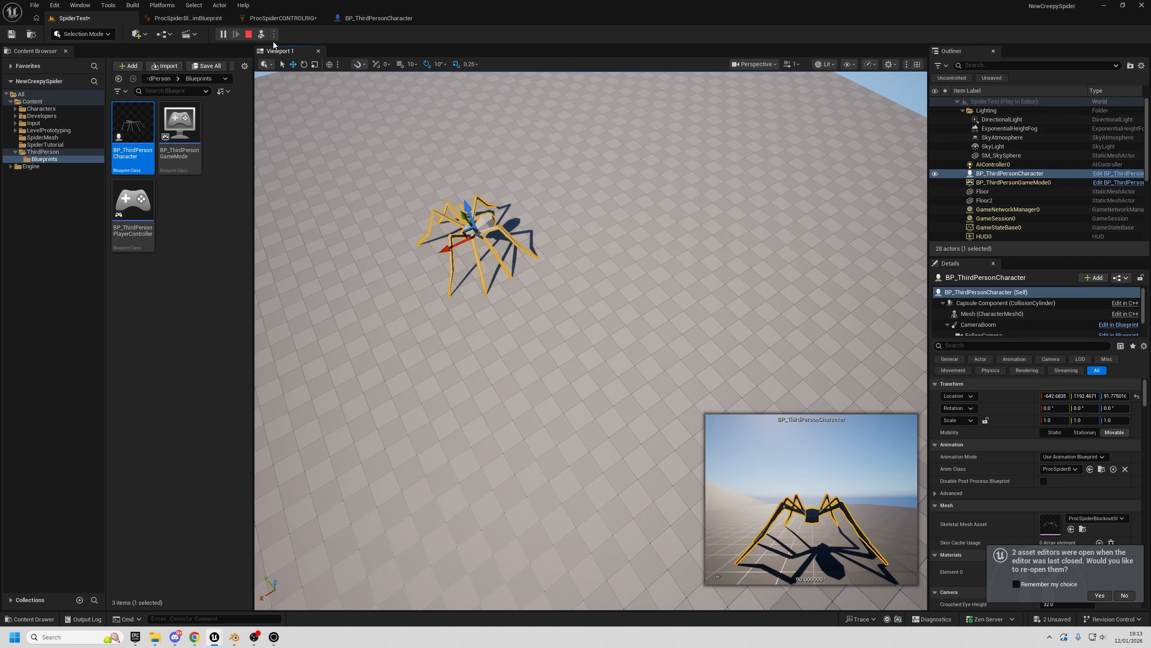
{"action": "left_click_drag", "start_coordinate": [465, 238], "coordinate": [336, 295]}
- In TriggerLegs, set the B Z values of the trace's Start and End Add nodes to 350 and -350, and compile the Control Rig
{"action": "left_click", "coordinate": [279, 18]}
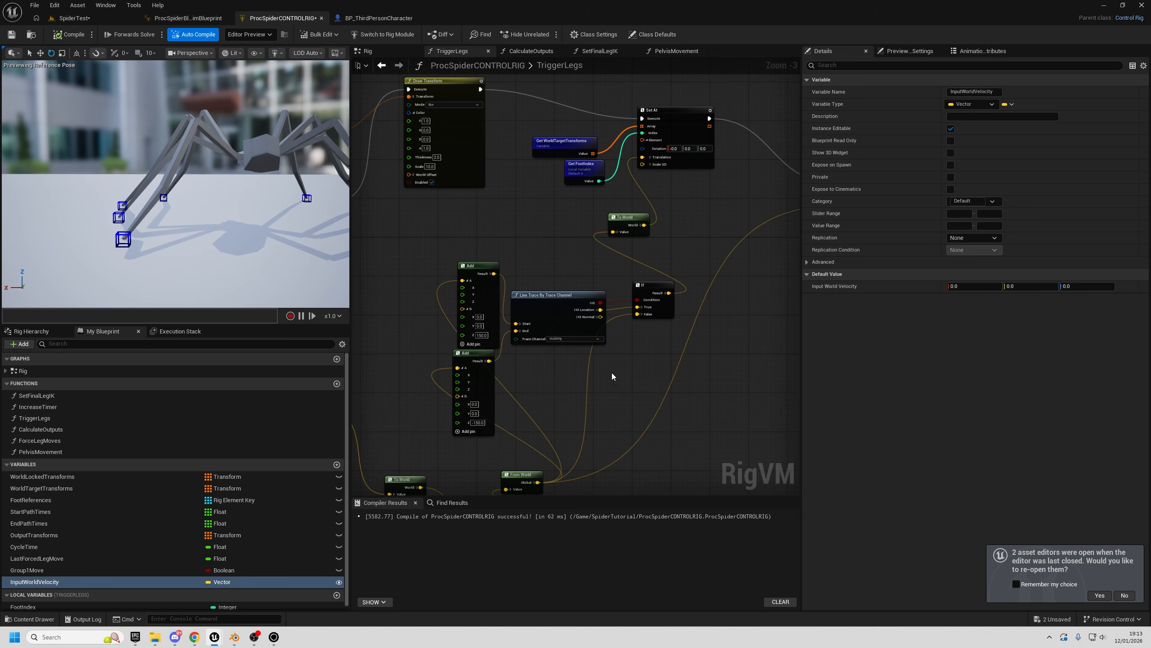
{"action": "right_click_drag", "start_coordinate": [641, 362], "coordinate": [588, 368]}
{"action": "scroll", "coordinate": [439, 282], "scroll_direction": "up", "scroll_amount": 2}
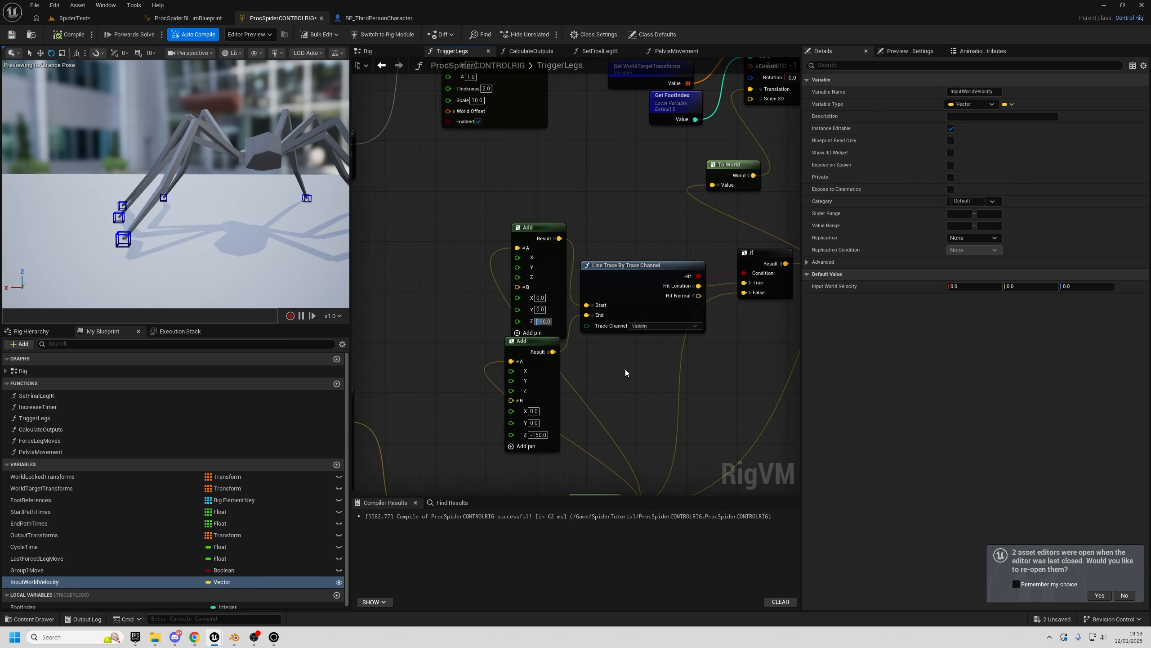
{"action": "left_click_drag", "start_coordinate": [535, 435], "coordinate": [533, 434]}
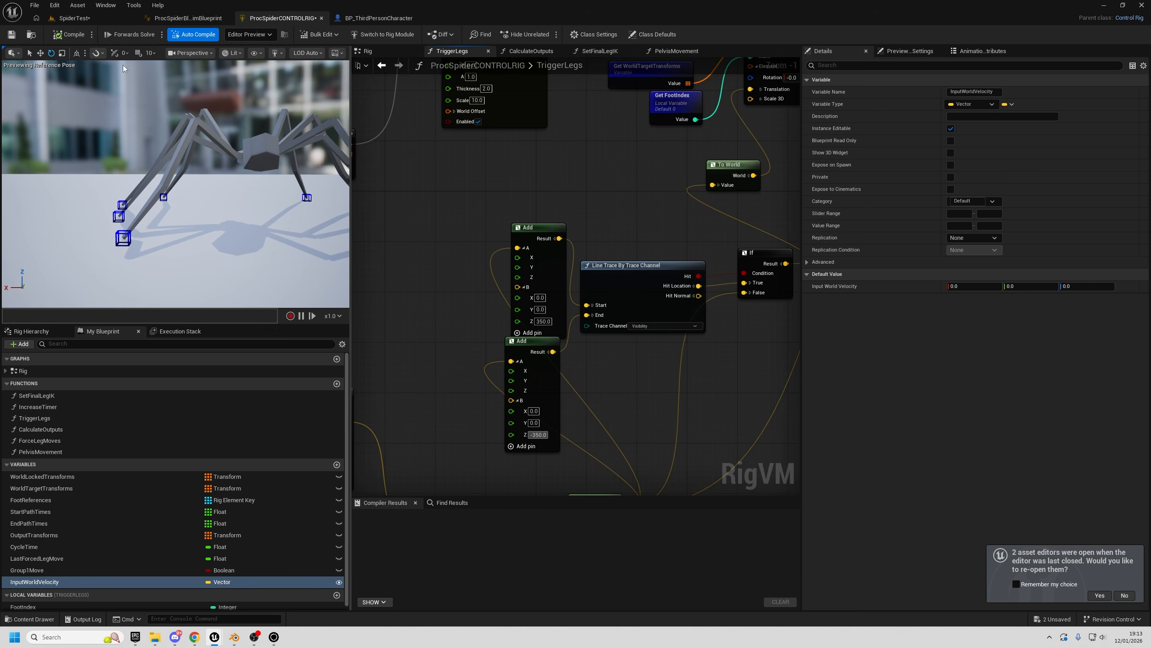
{"action": "right_click_drag", "start_coordinate": [124, 234], "coordinate": [150, 63]}
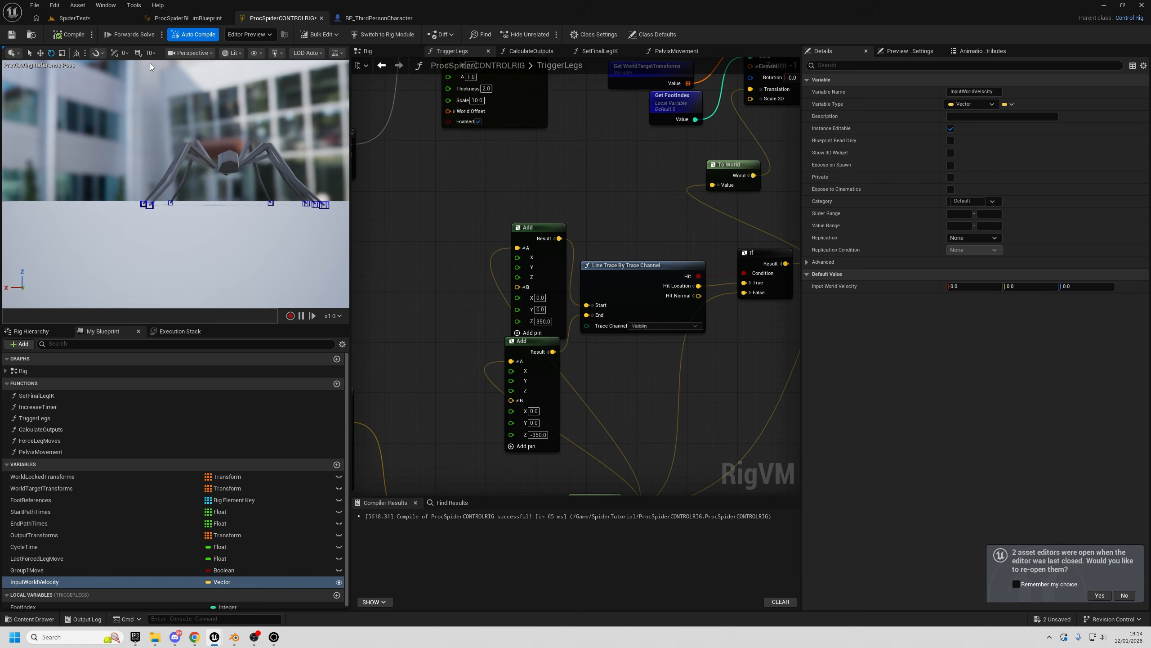
- Delete the placed BP_ThirdPersonCharacter from the SpiderTest level
{"action": "left_click", "coordinate": [75, 18]}
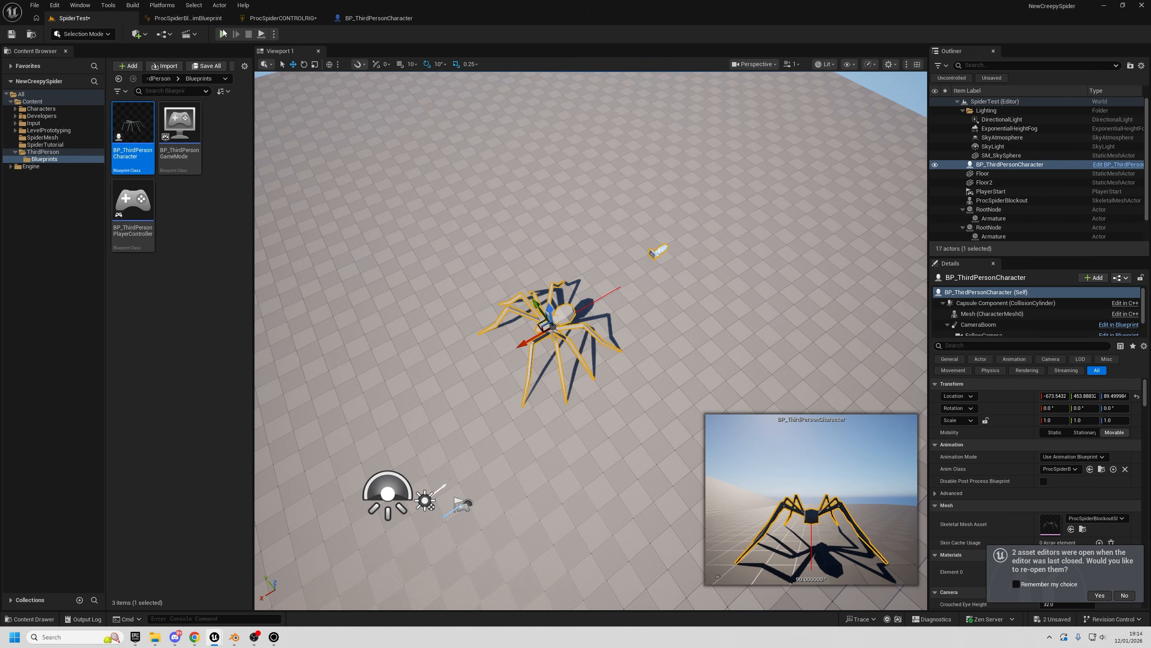
{"action": "key", "text": "f"}
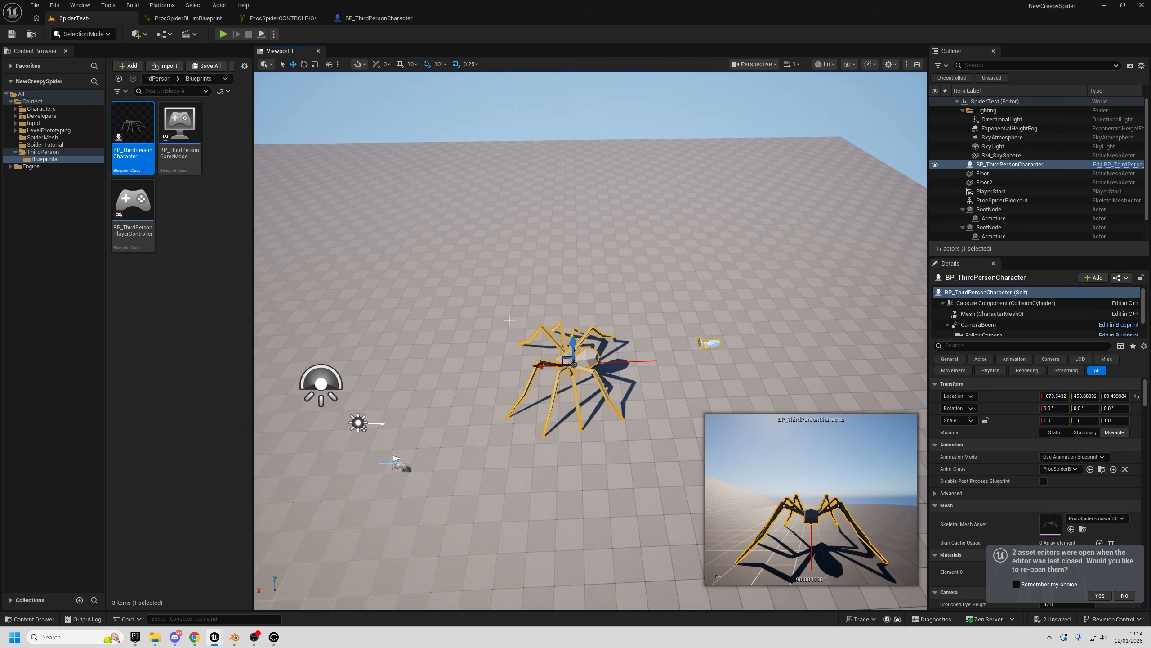
{"action": "key", "text": "Delete"}
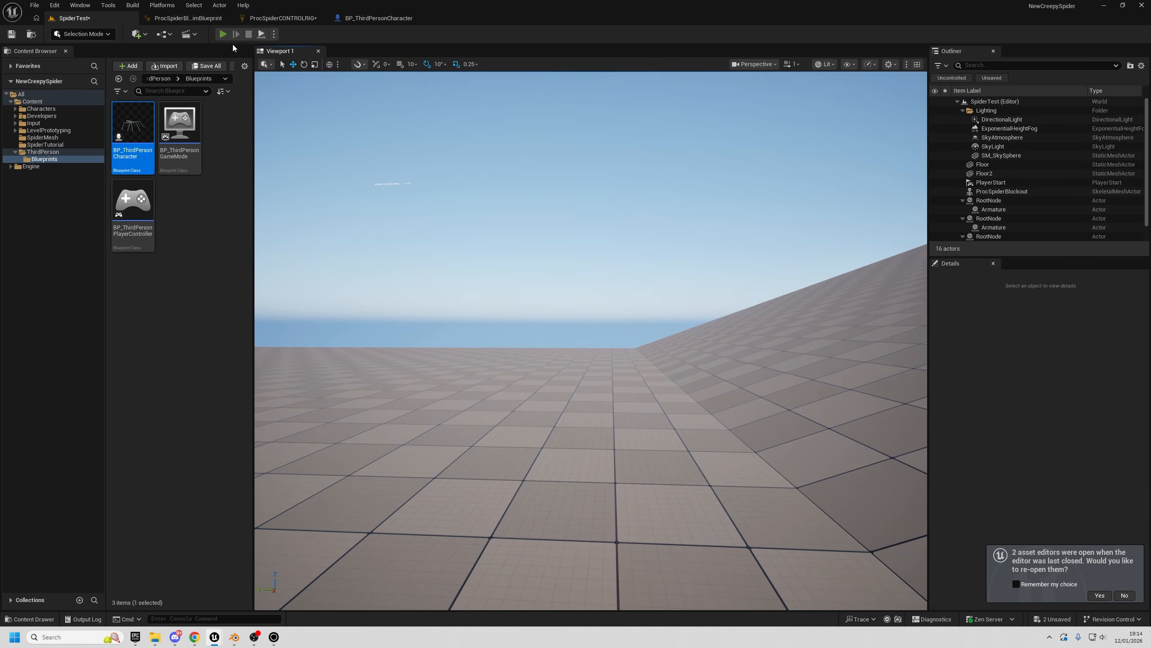
- Play the level and walk the spider up, across and down the slopes to test the longer foot traces, then stop playing
{"action": "left_click", "coordinate": [224, 34]}
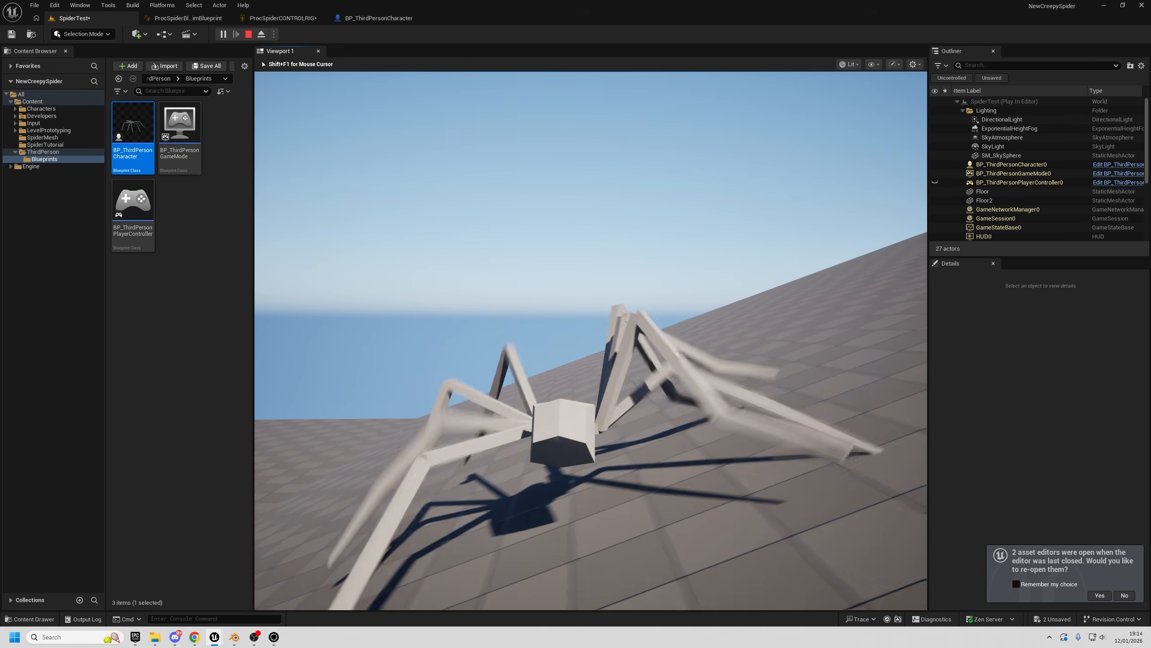
{"action": "key", "text": "w"}
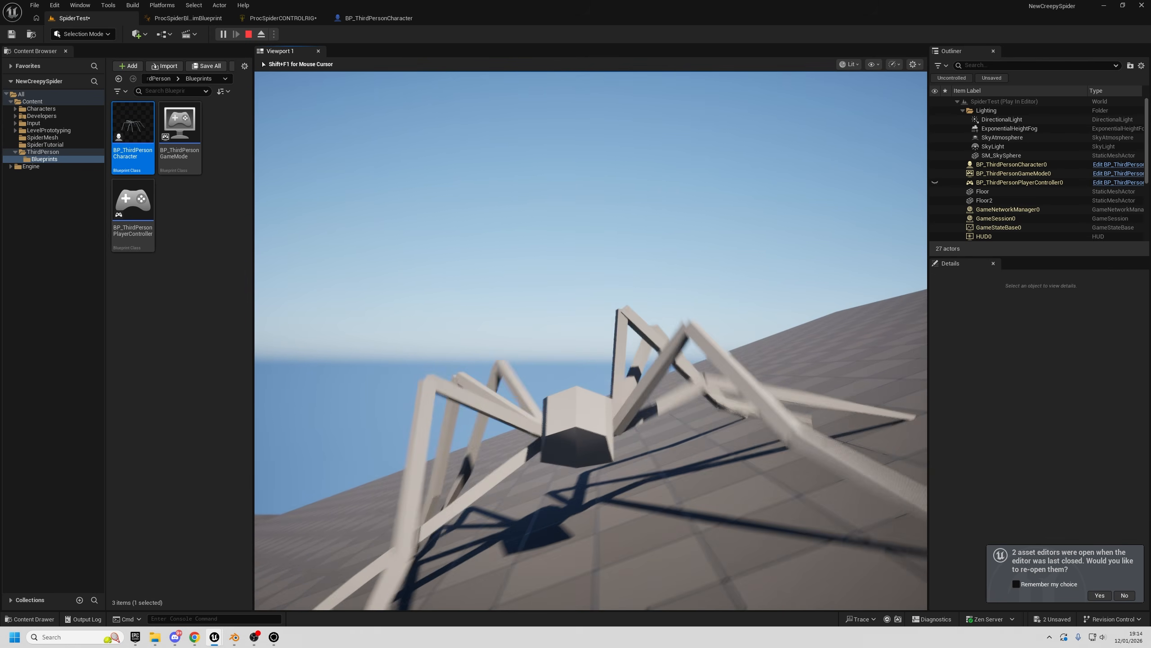
{"action": "key", "text": "w"}
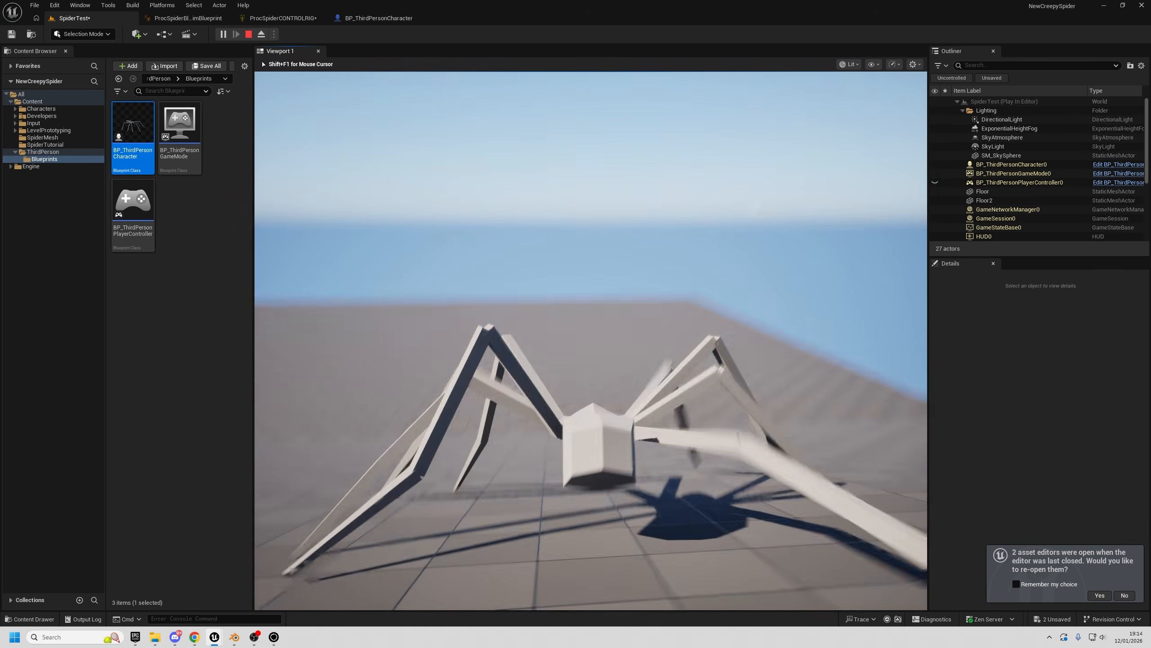
{"action": "key", "text": "w"}
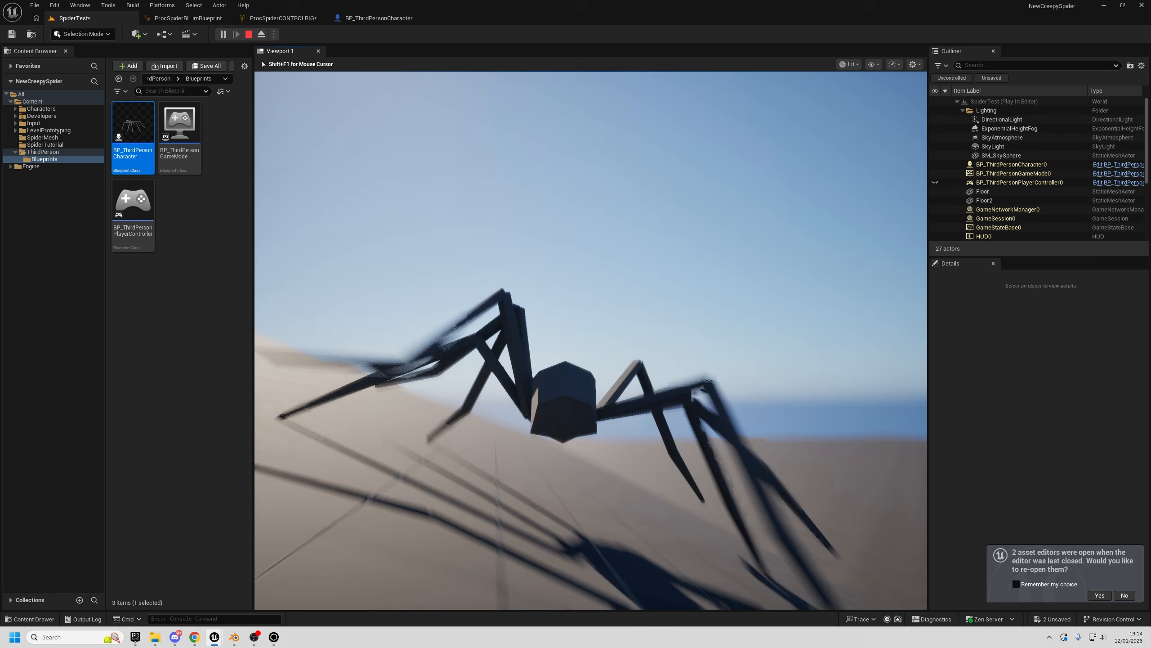
{"action": "key", "text": "w"}
{"action": "key", "text": "w"}
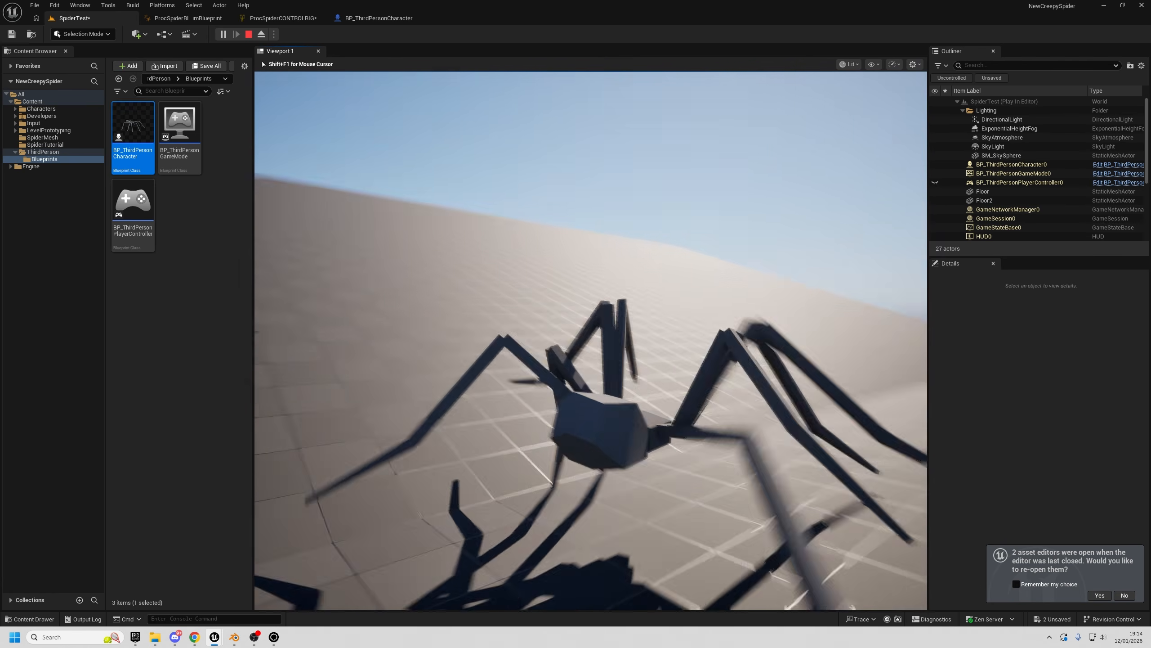
{"action": "key", "text": "w"}
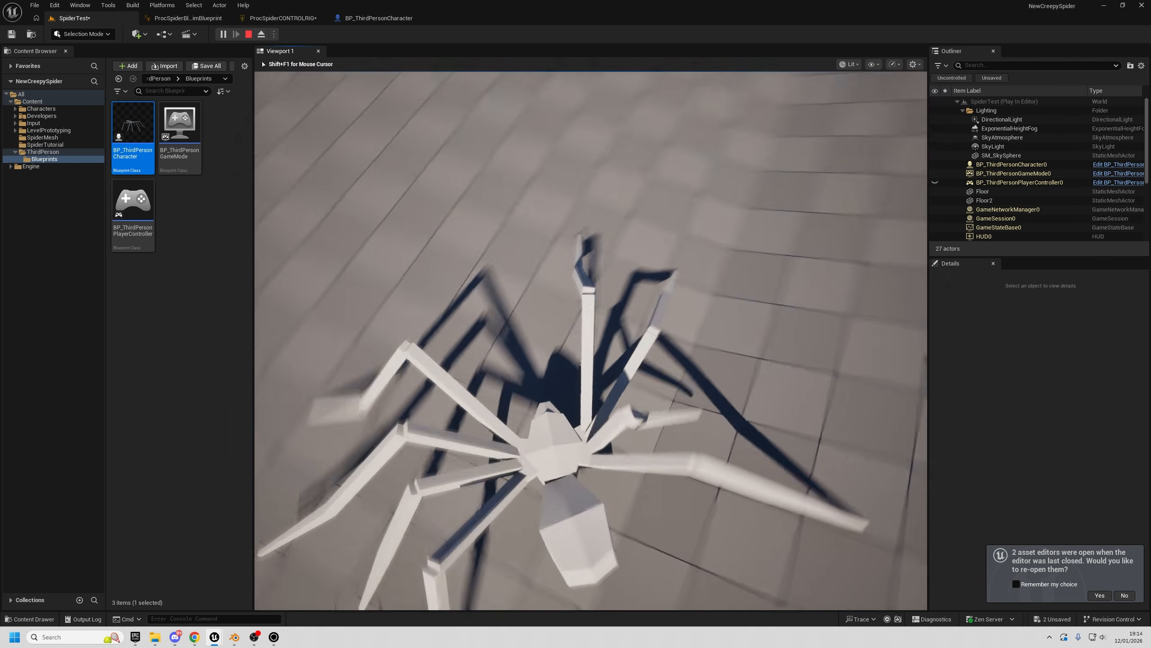
{"action": "key", "text": "w"}
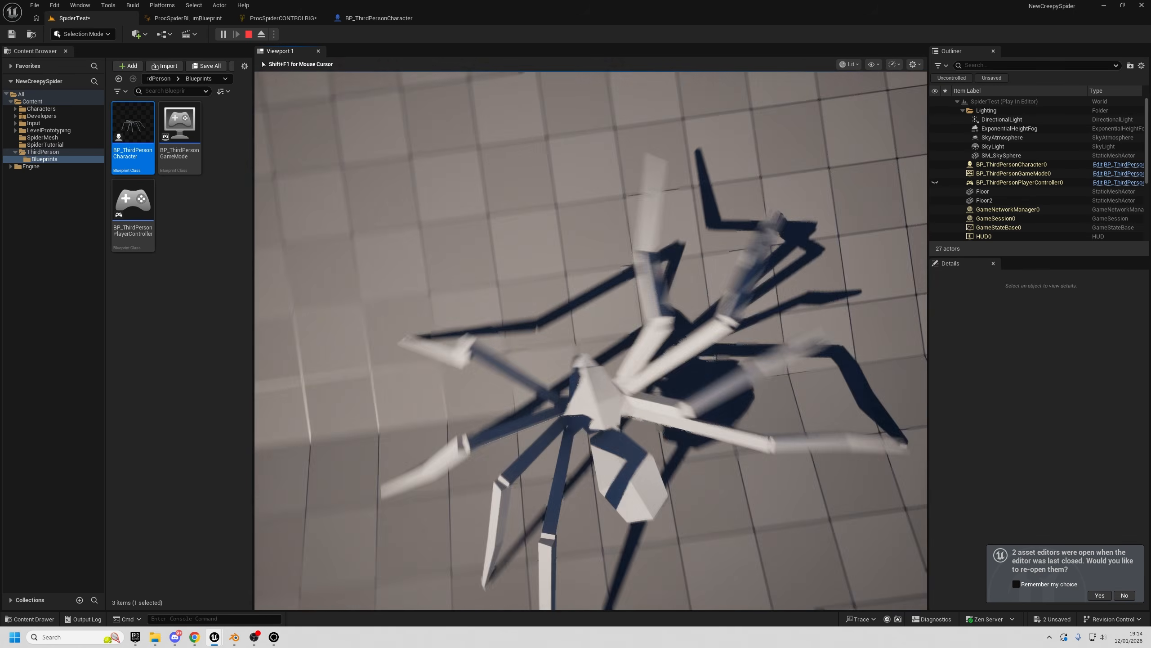
{"action": "key", "text": "Escape"}
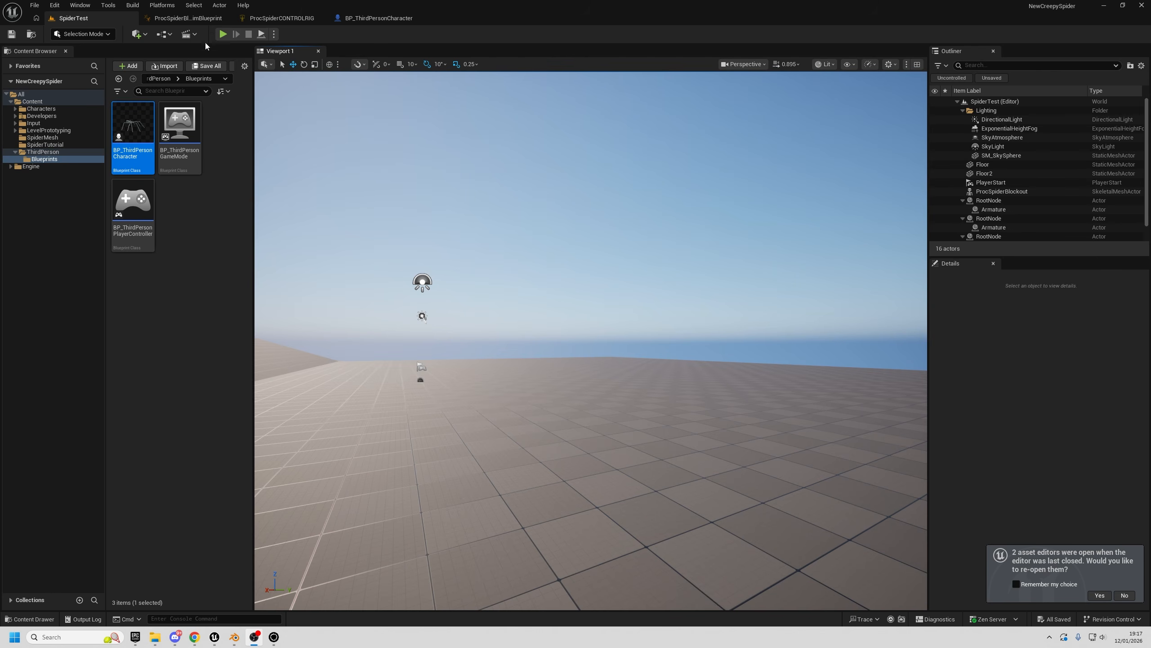
- Play the level and walk the spider up and along the slope to examine its body height, then stop playing
{"action": "key", "text": "alt+p"}
{"action": "key", "text": "w"}
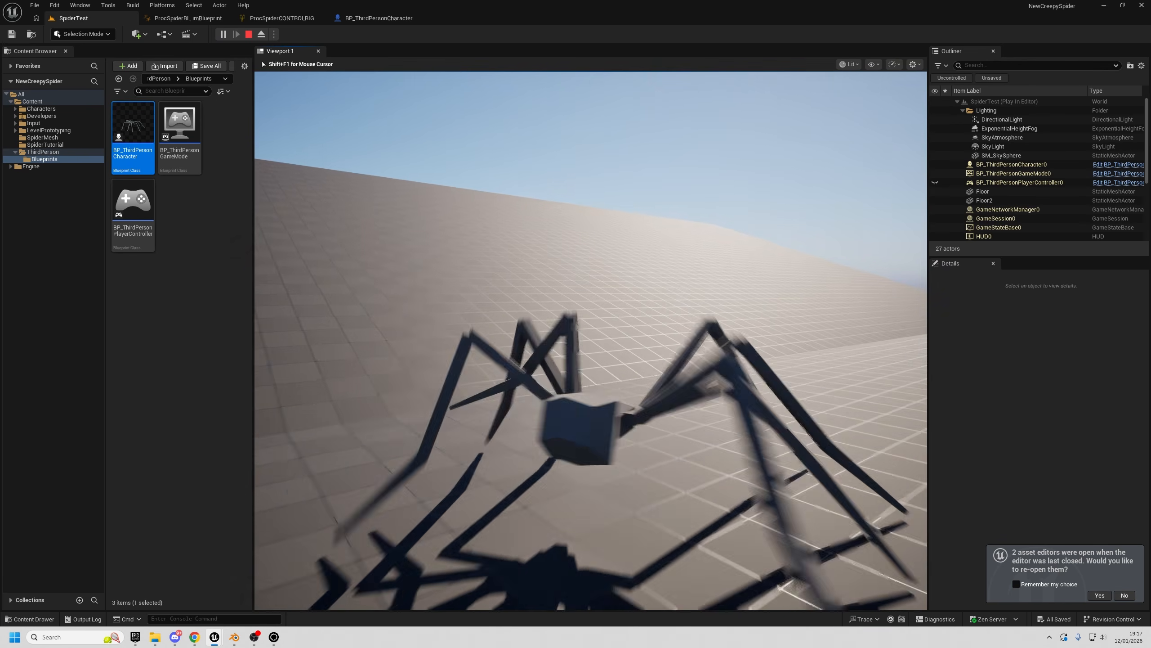
{"action": "key", "text": "w"}
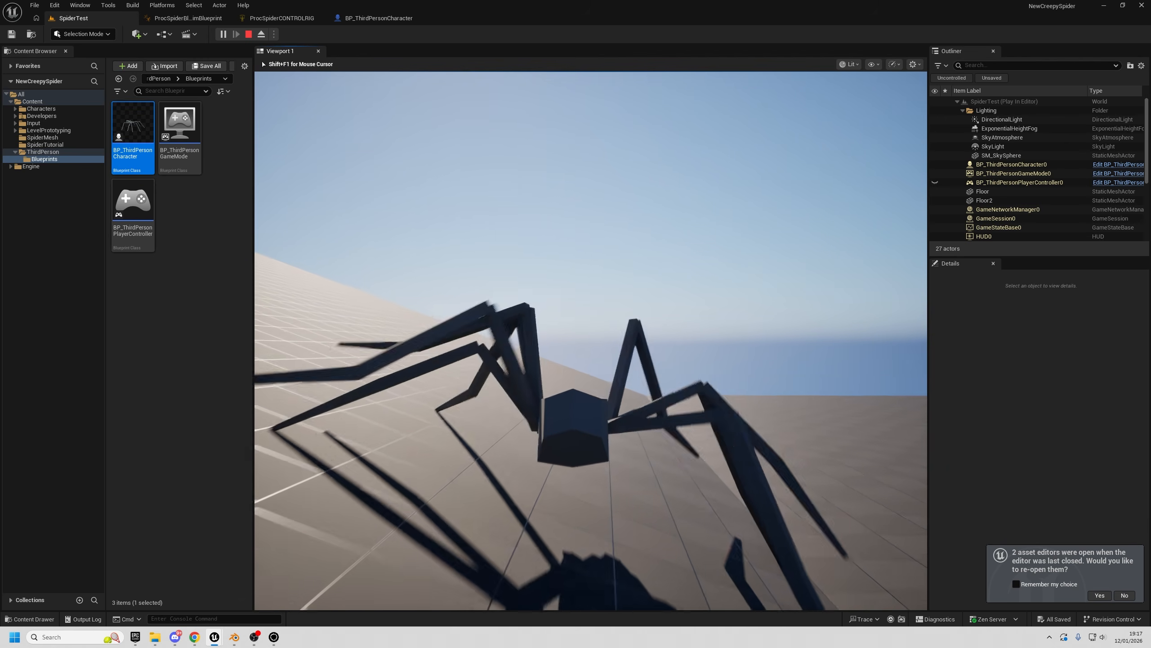
{"action": "key", "text": "w"}
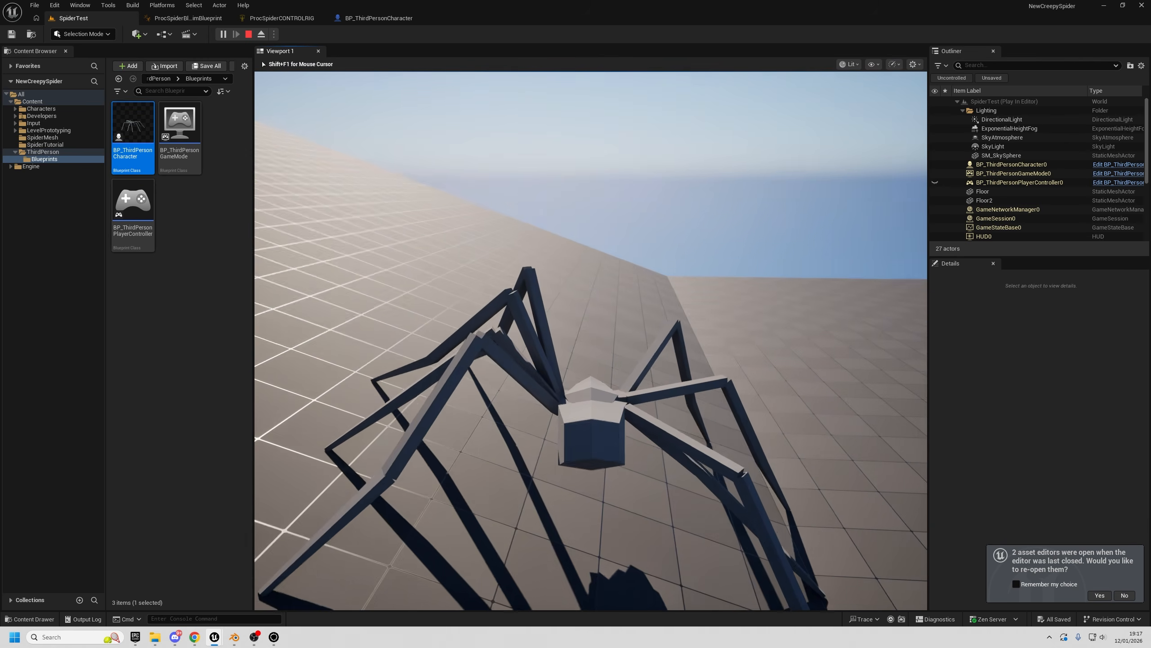
{"action": "key", "text": "w"}
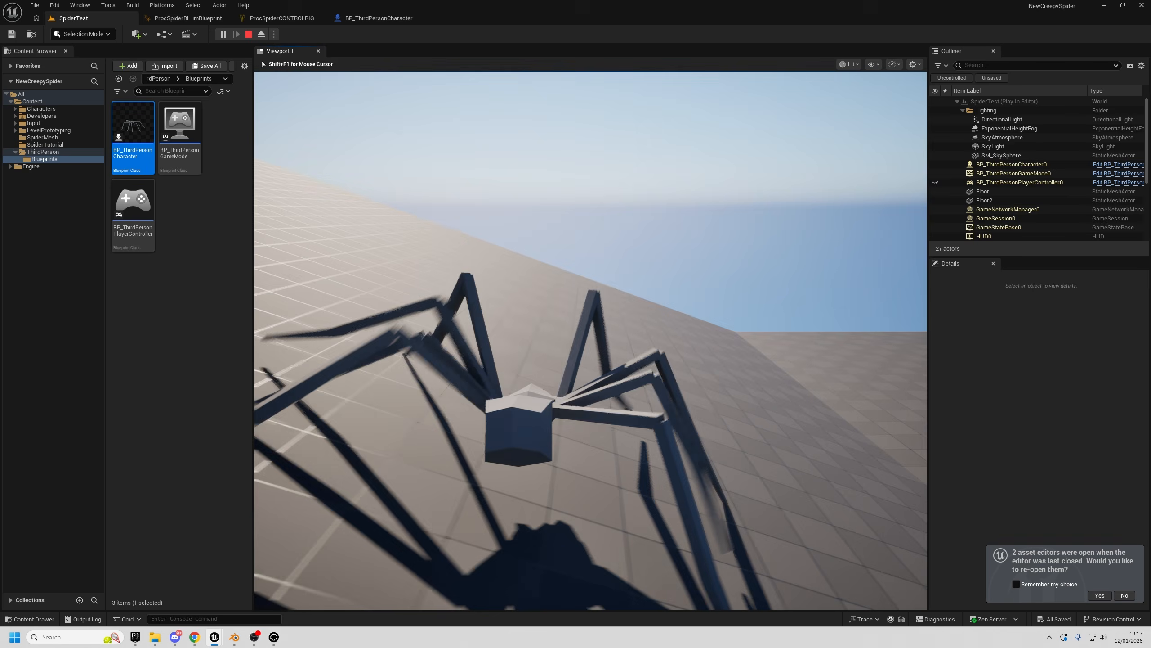
{"action": "key", "text": "w"}
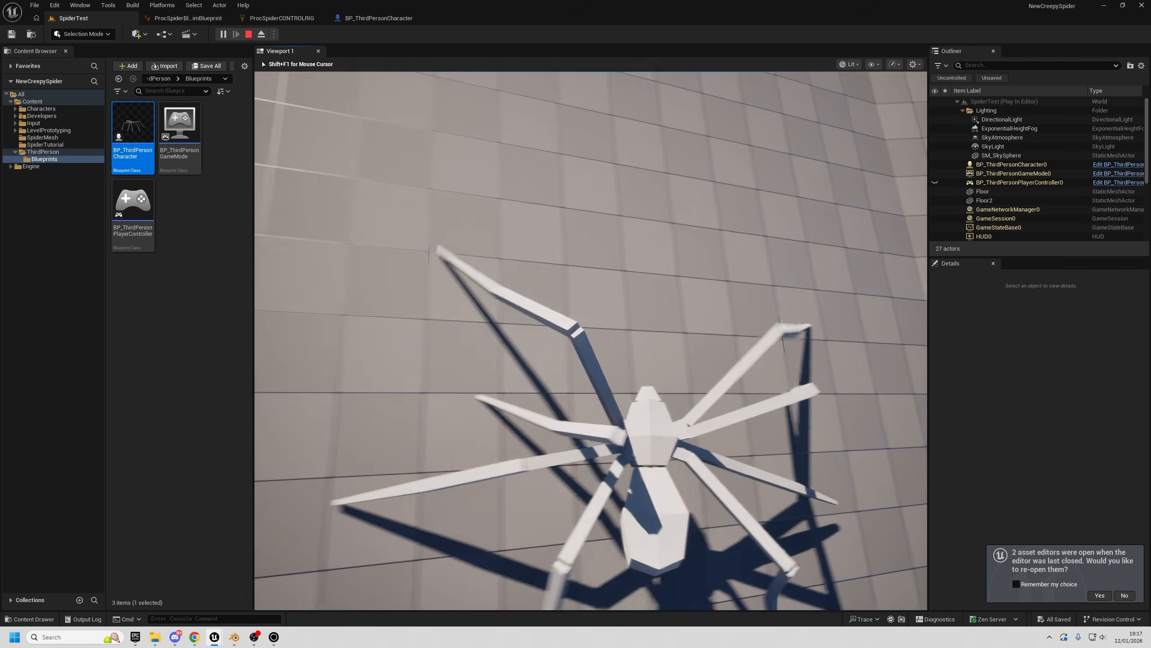
{"action": "key", "text": "w"}
{"action": "key", "text": "Escape"}
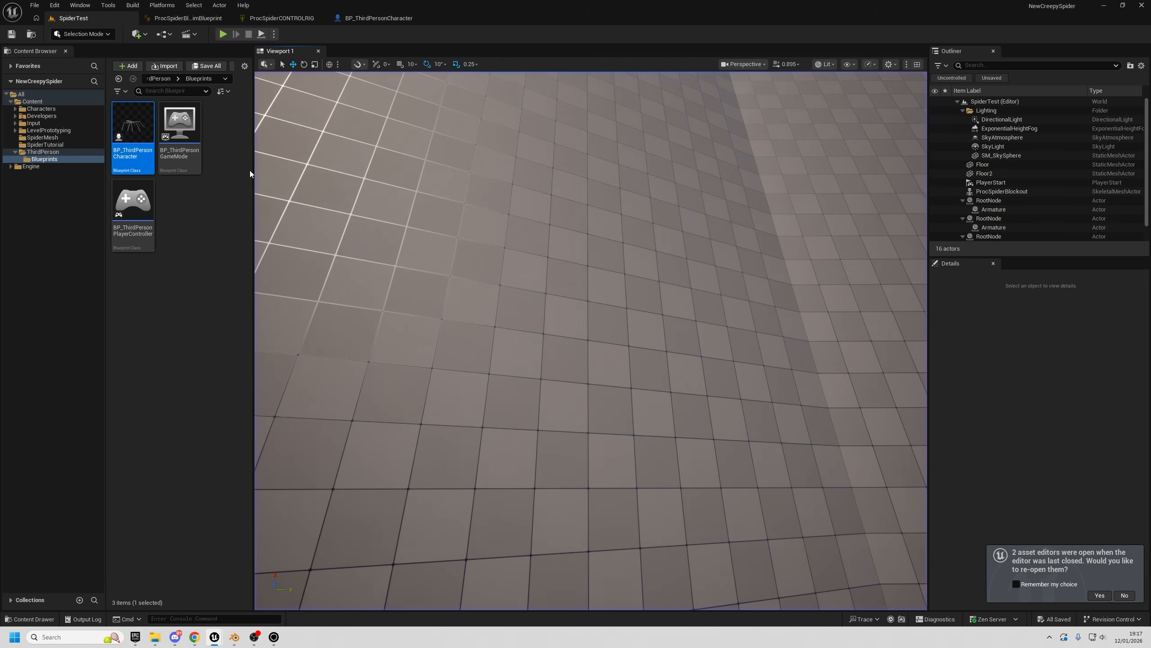
- In PelvisMovement, connect the Interpolate node's Z output to the Z input of To World, and compile the Control Rig
{"action": "left_click", "coordinate": [264, 22]}
{"action": "left_click", "coordinate": [676, 51]}
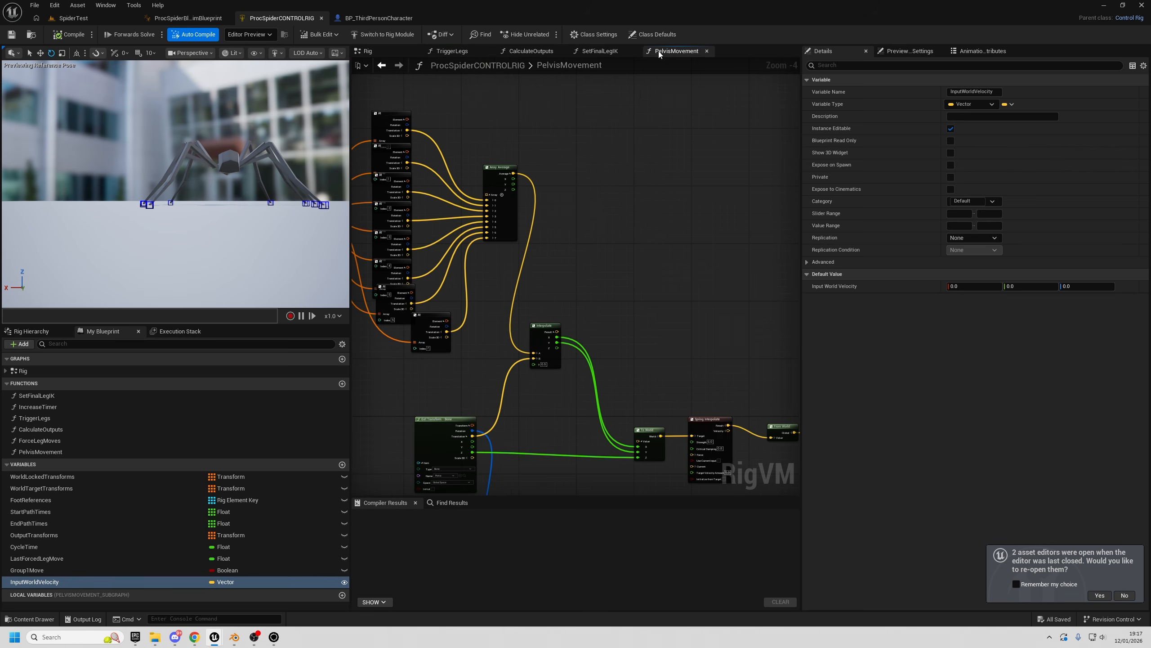
{"action": "scroll", "coordinate": [596, 322], "scroll_direction": "up", "scroll_amount": 2}
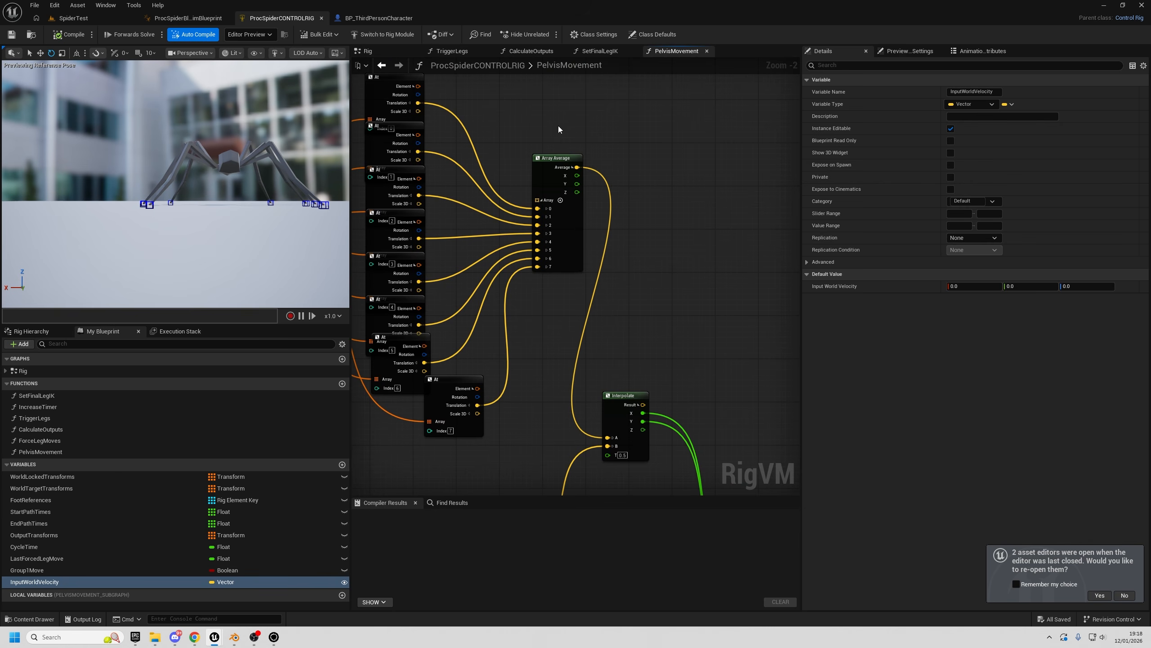
{"action": "left_click", "coordinate": [556, 158]}
{"action": "right_click_drag", "start_coordinate": [645, 430], "coordinate": [629, 274]}
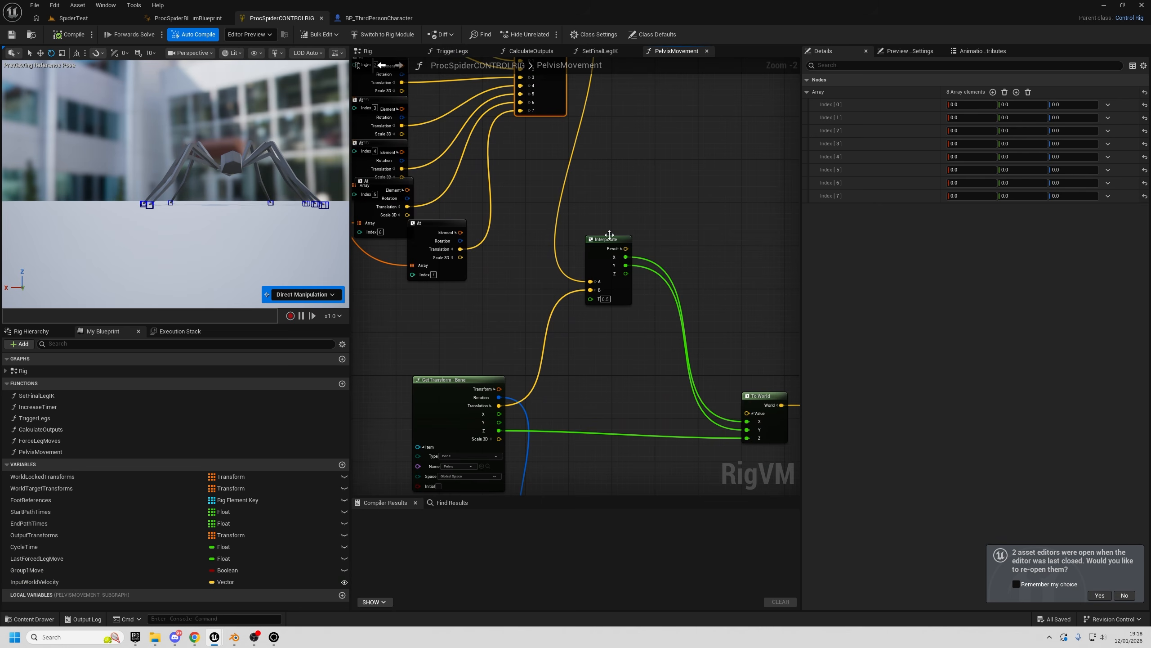
{"action": "left_click_drag", "start_coordinate": [610, 234], "coordinate": [749, 441]}
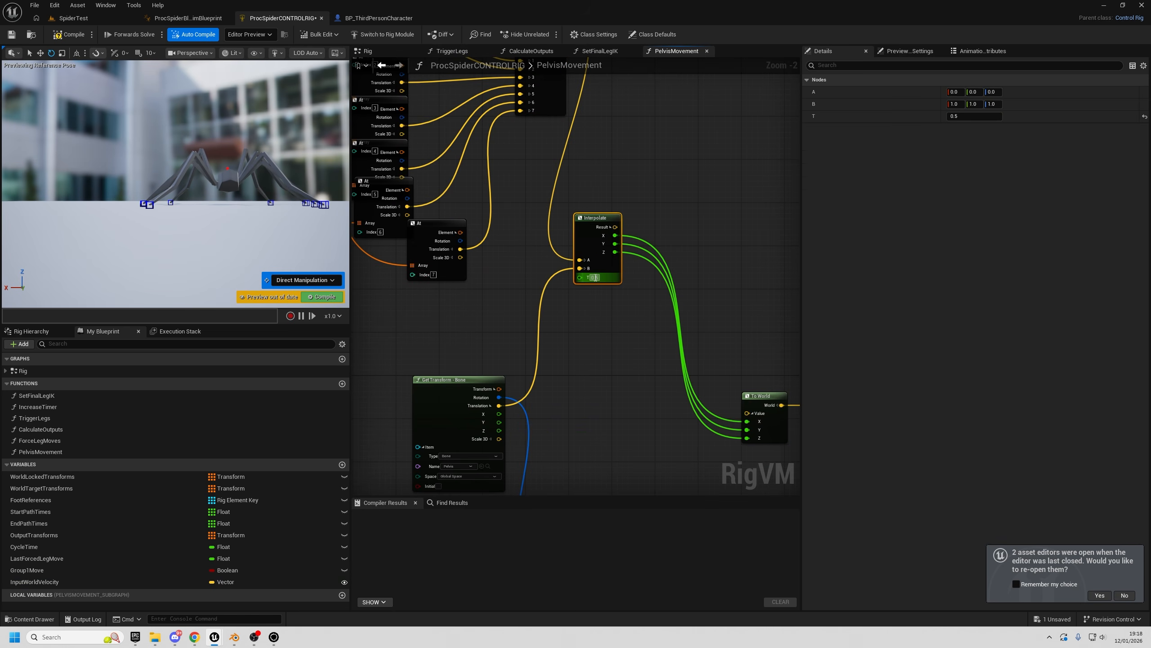
{"action": "left_click", "coordinate": [492, 381]}
{"action": "right_click_drag", "start_coordinate": [485, 352], "coordinate": [485, 322]}
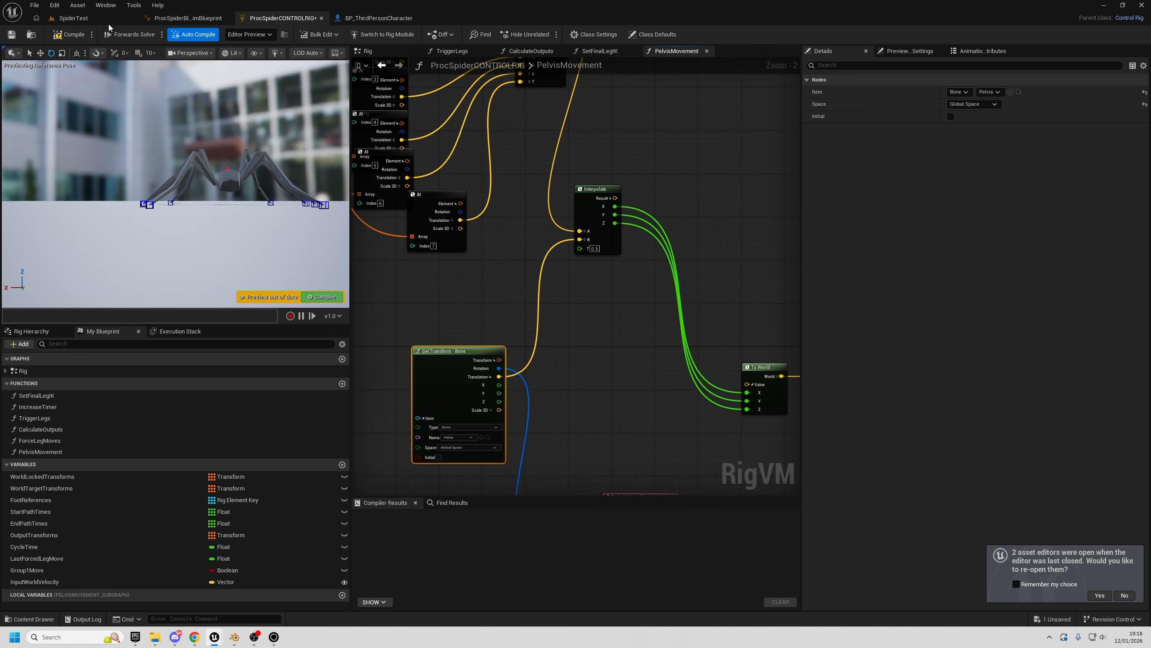
{"action": "left_click", "coordinate": [81, 39]}
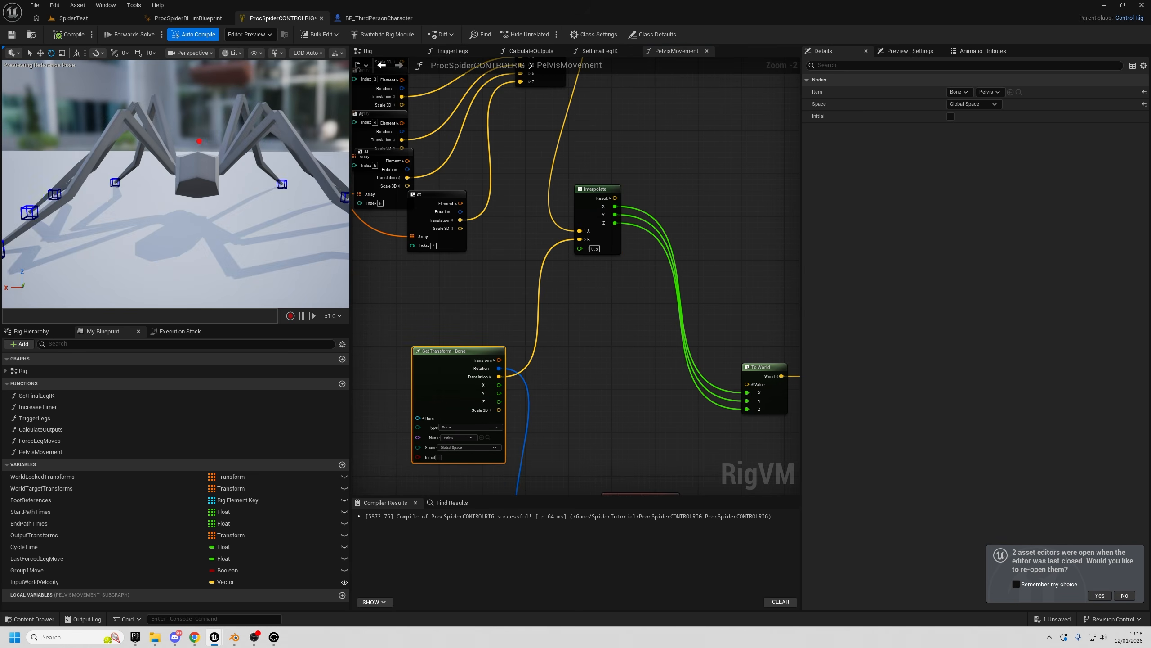
- Play the SpiderTest level and walk the spider across the floor to test the new pelvis height, then stop playing
{"action": "left_click", "coordinate": [74, 19]}
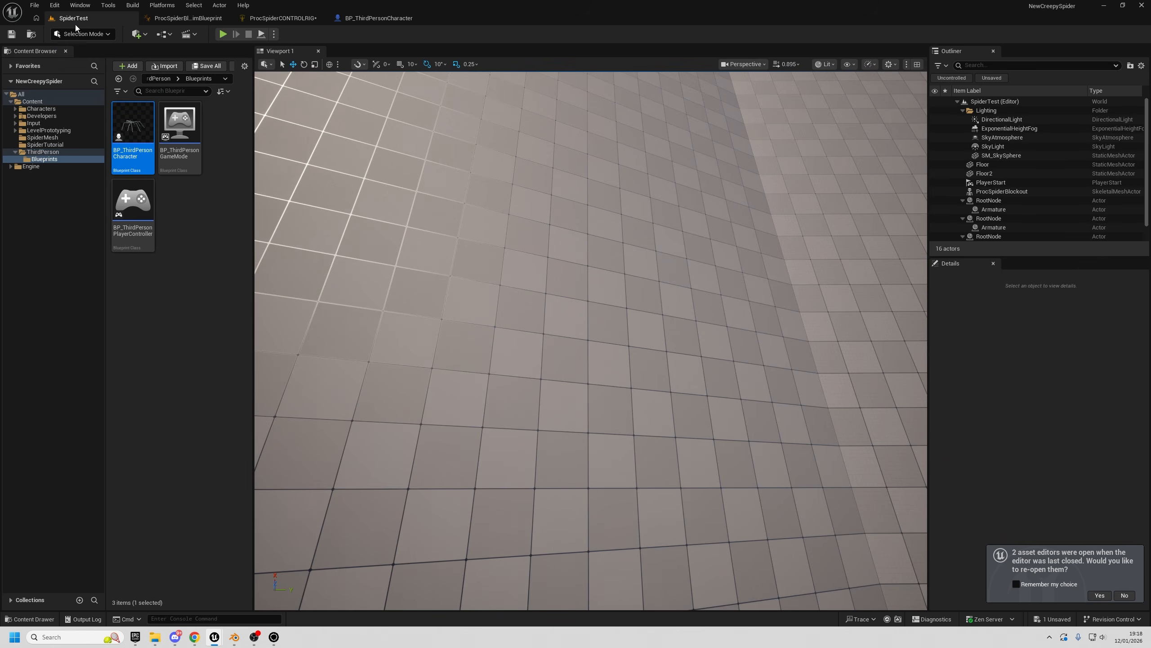
{"action": "left_click", "coordinate": [219, 36]}
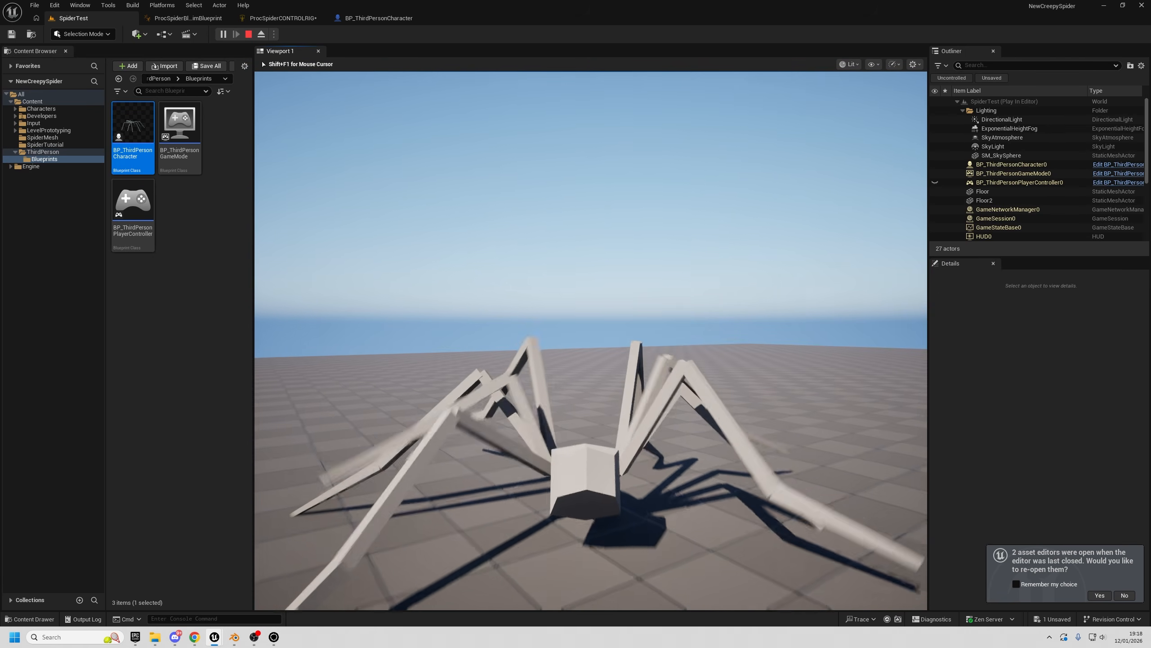
{"action": "key", "text": "w"}
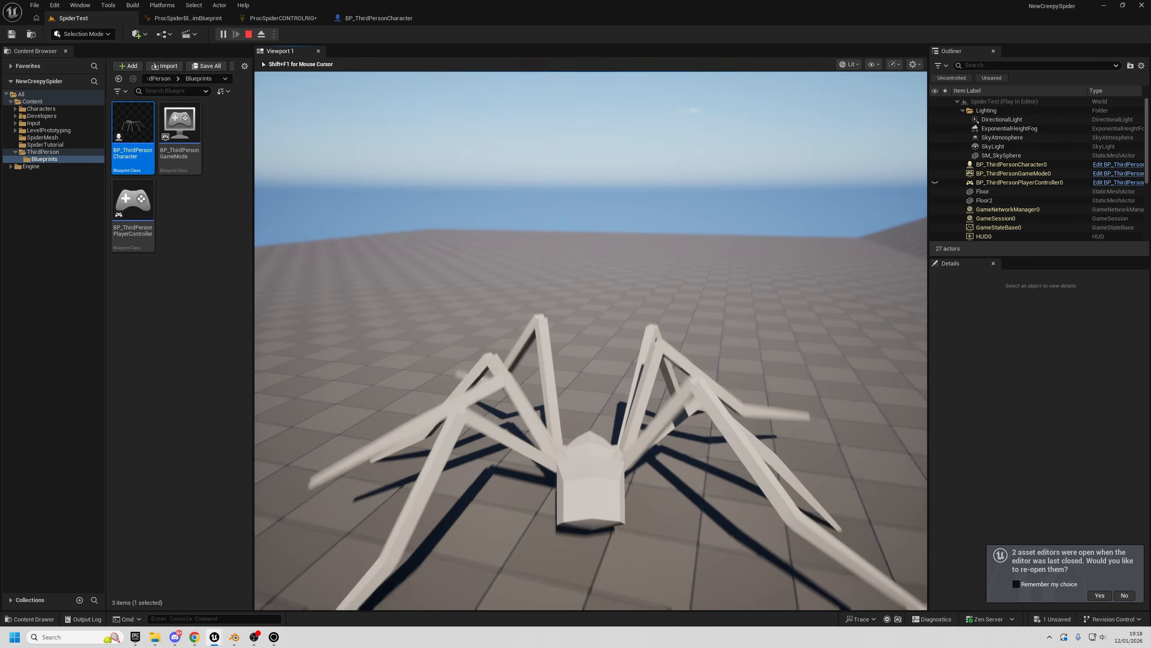
{"action": "key", "text": "Escape"}
- Insert a float Spring Interpolate node between the Interpolate node's Z output and To World's Z input, and compile the rig
{"action": "left_click", "coordinate": [268, 18]}
{"action": "right_click_drag", "start_coordinate": [554, 332], "coordinate": [591, 341]}
{"action": "left_click_drag", "start_coordinate": [651, 231], "coordinate": [634, 384]}
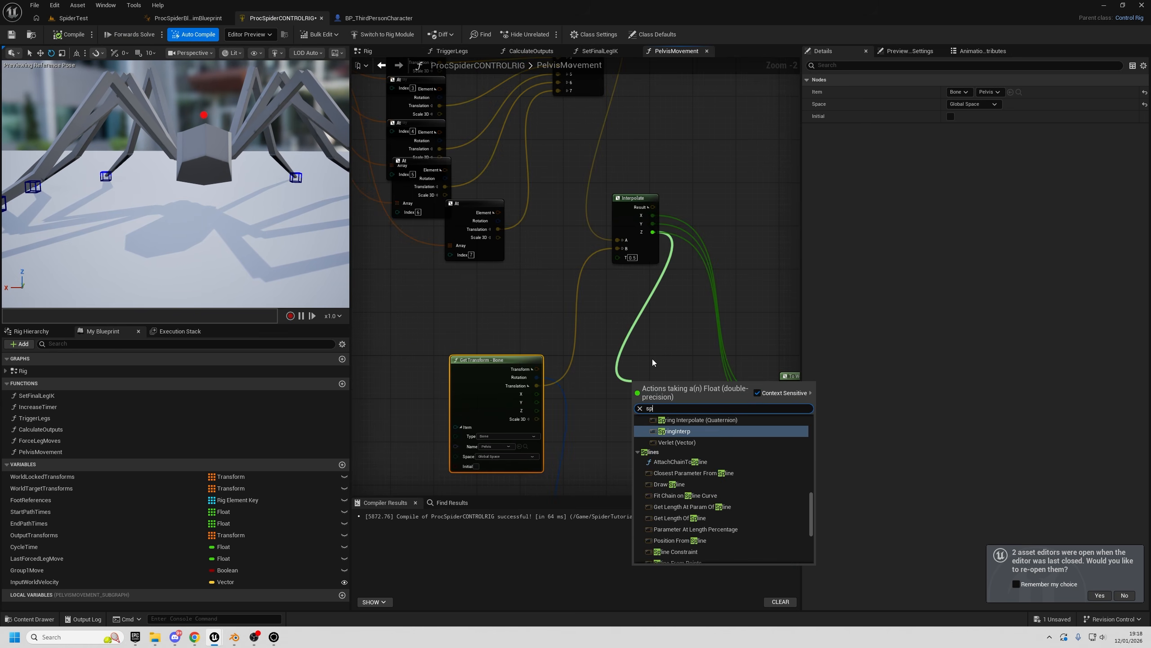
{"action": "left_click", "coordinate": [699, 506]}
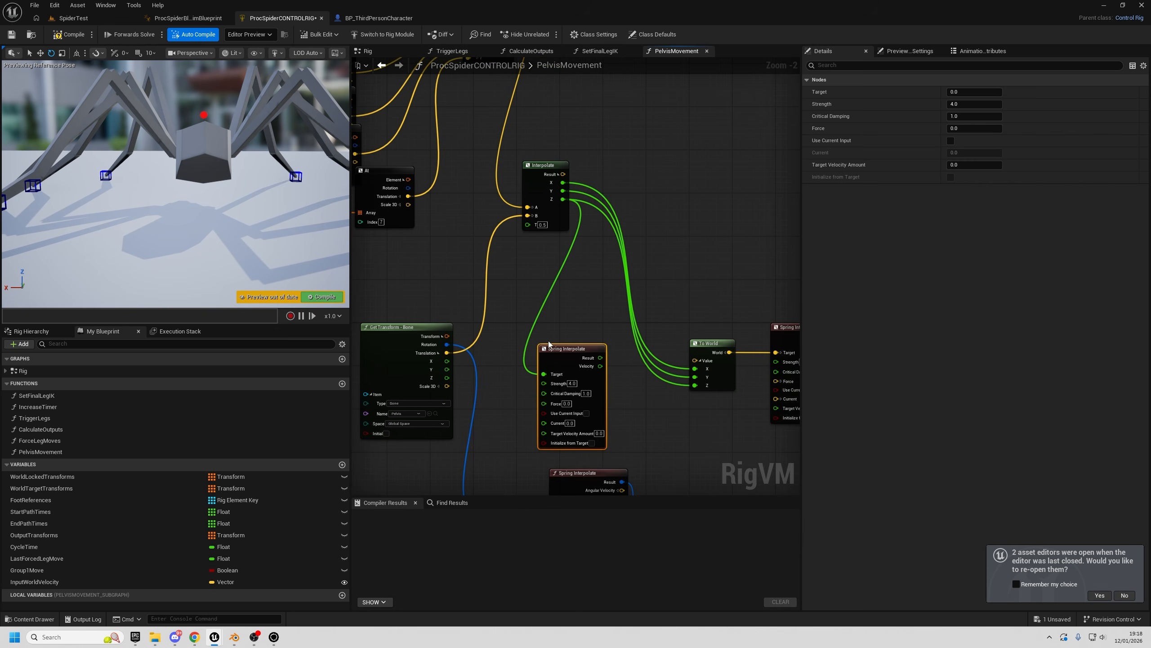
{"action": "left_click_drag", "start_coordinate": [696, 394], "coordinate": [695, 385]}
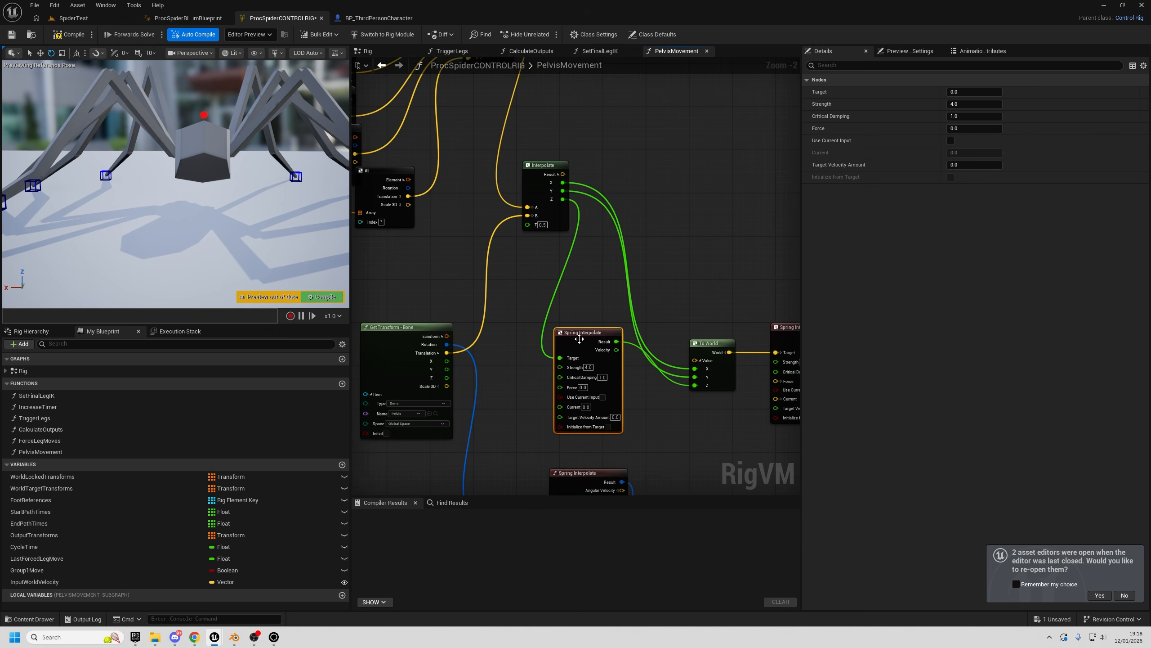
- Play the level and walk the spider over the floor and slopes to test the spring-smoothed pelvis height, then release the game's mouse capture
{"action": "left_click", "coordinate": [73, 18]}
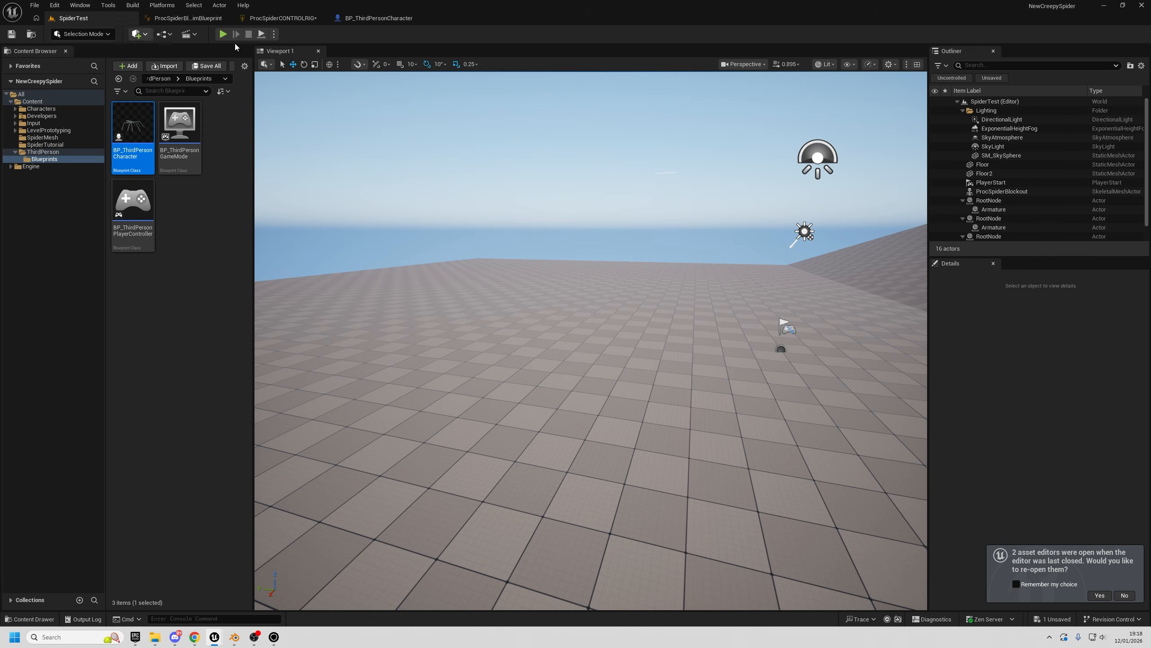
{"action": "right_click_drag", "start_coordinate": [590, 340], "coordinate": [634, 290]}
{"action": "left_click", "coordinate": [223, 34]}
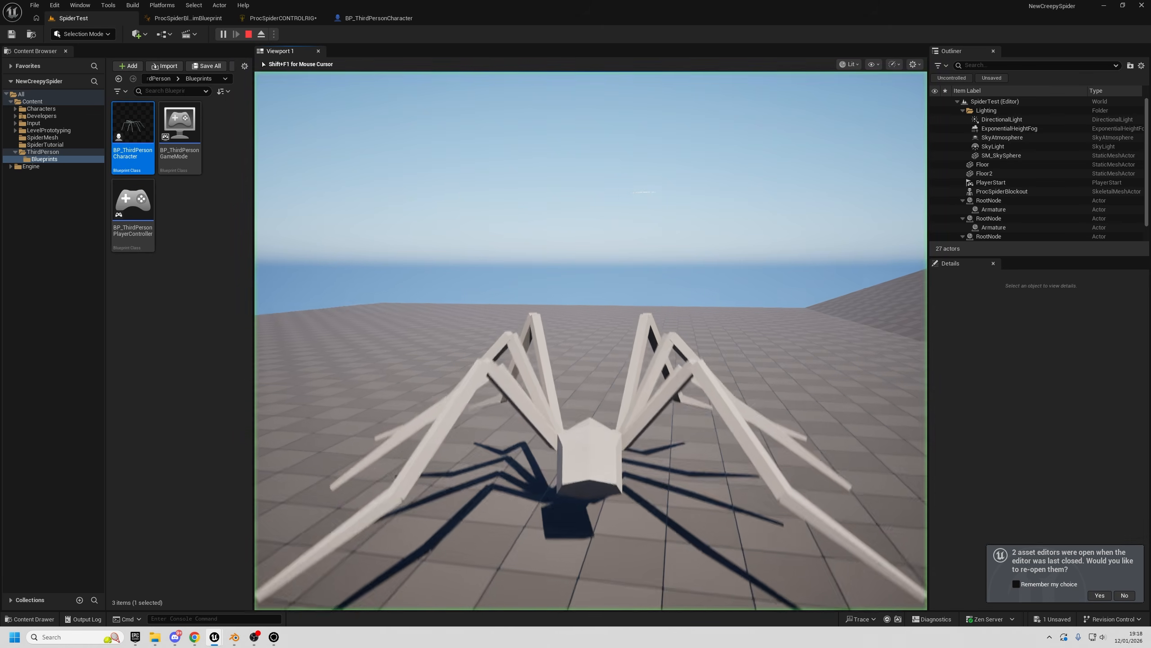
{"action": "key", "text": "w"}
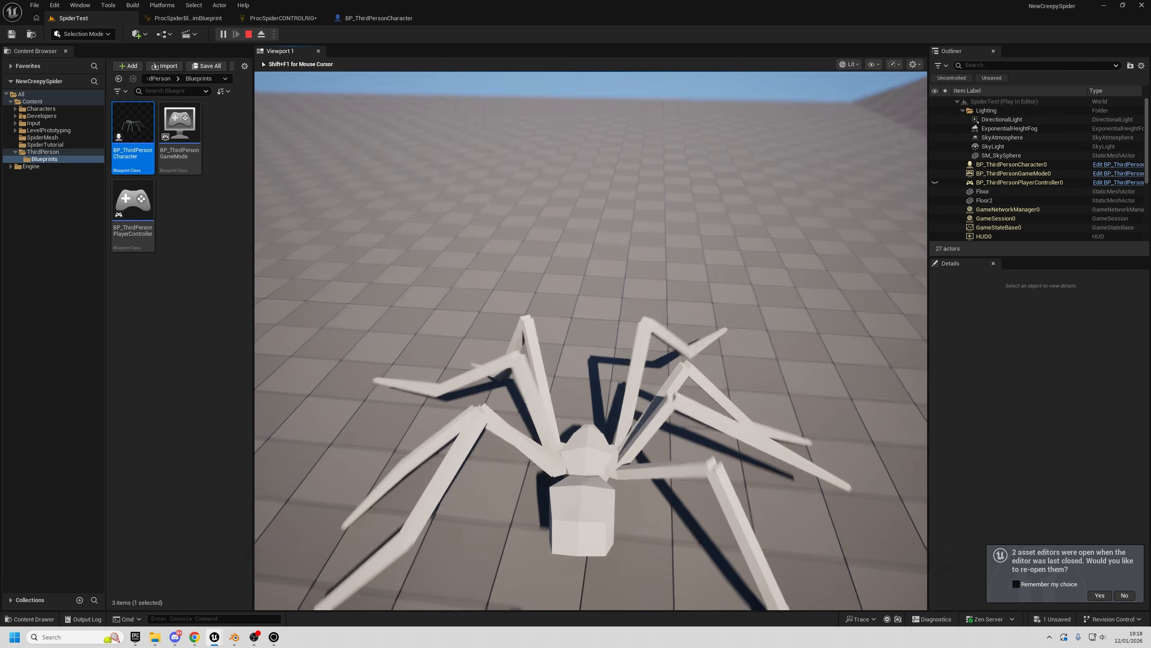
{"action": "key", "text": "w"}
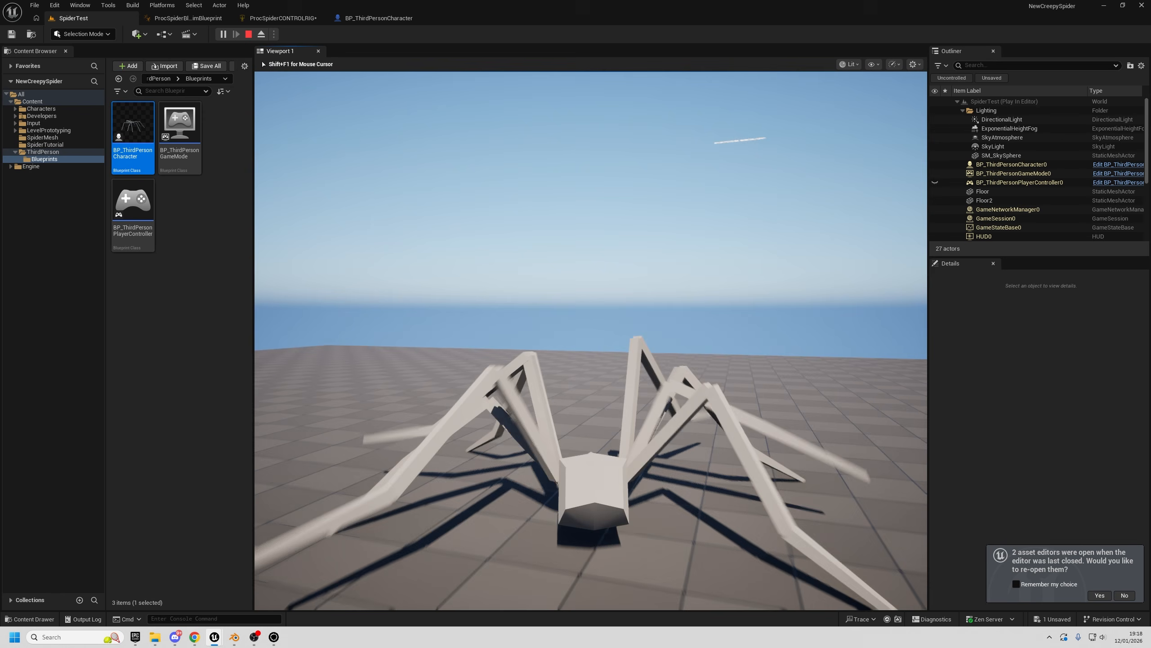
{"action": "key", "text": "w"}
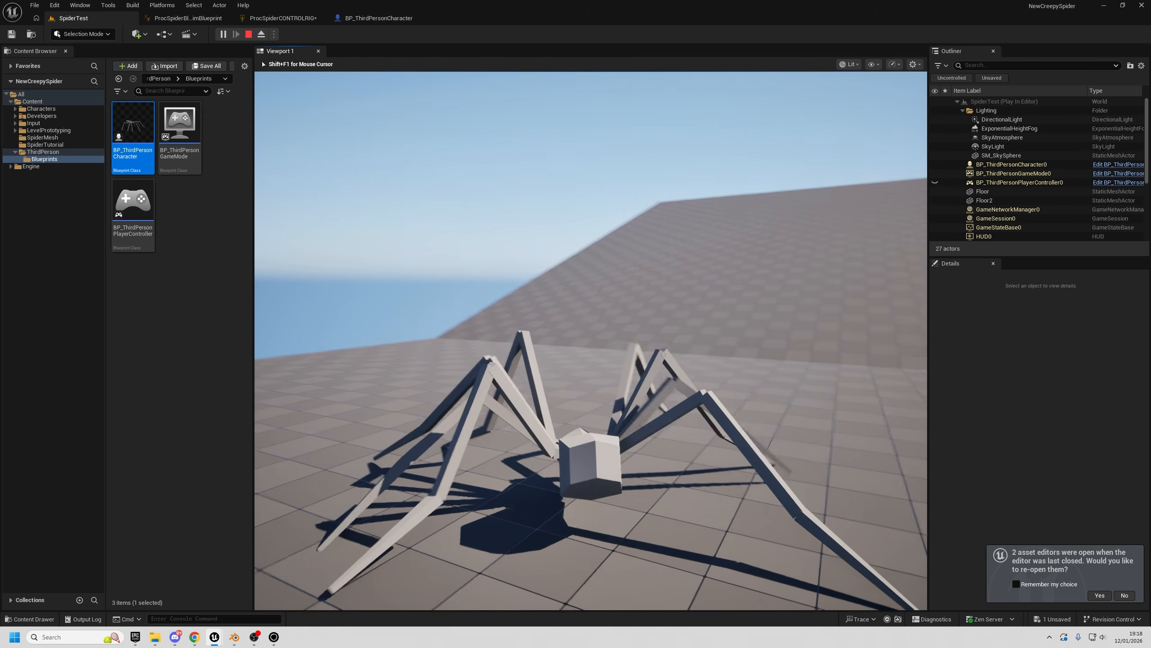
{"action": "key", "text": "w"}
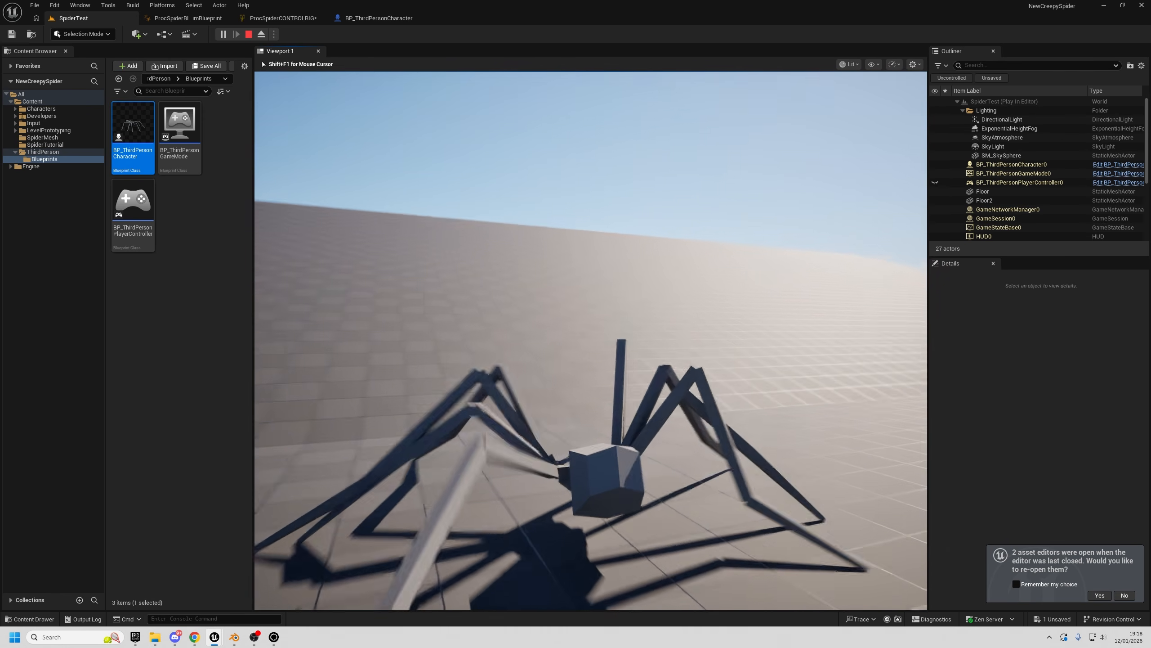
{"action": "key", "text": "w"}
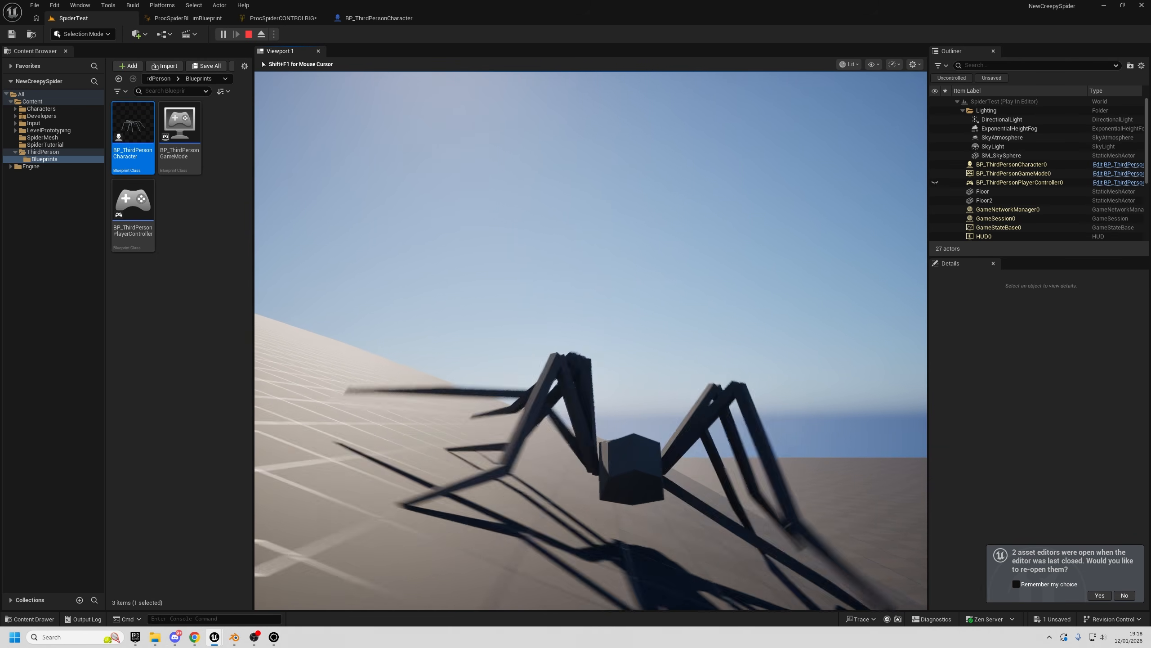
{"action": "key", "text": "w"}
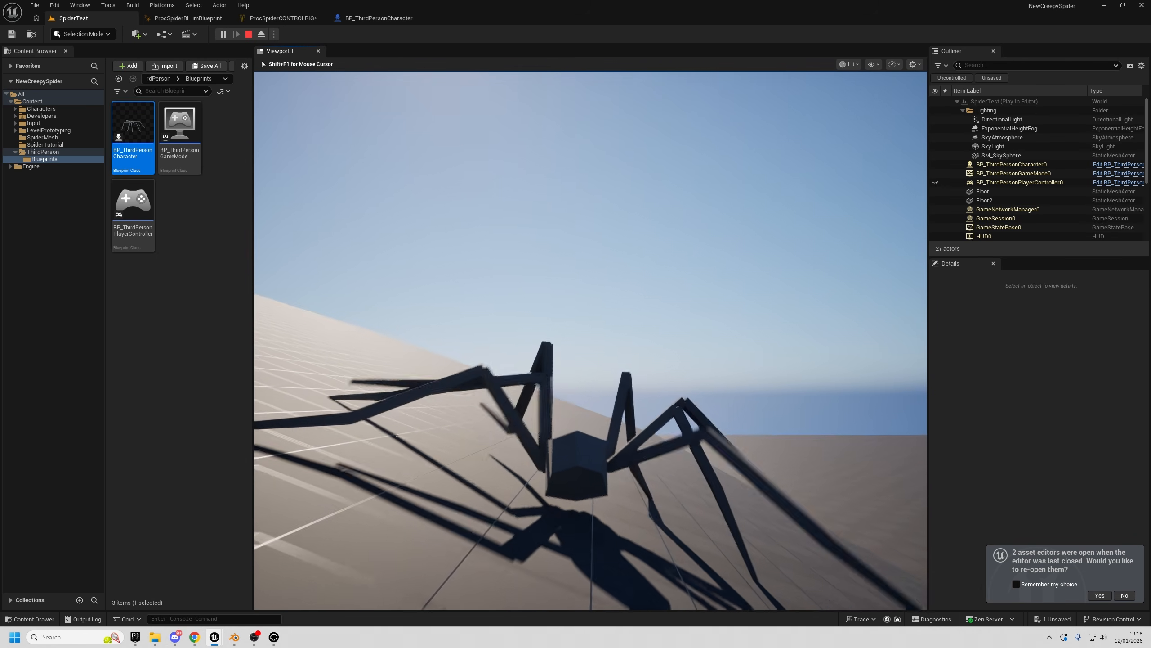
{"action": "key", "text": "w"}
{"action": "key", "text": "w"}
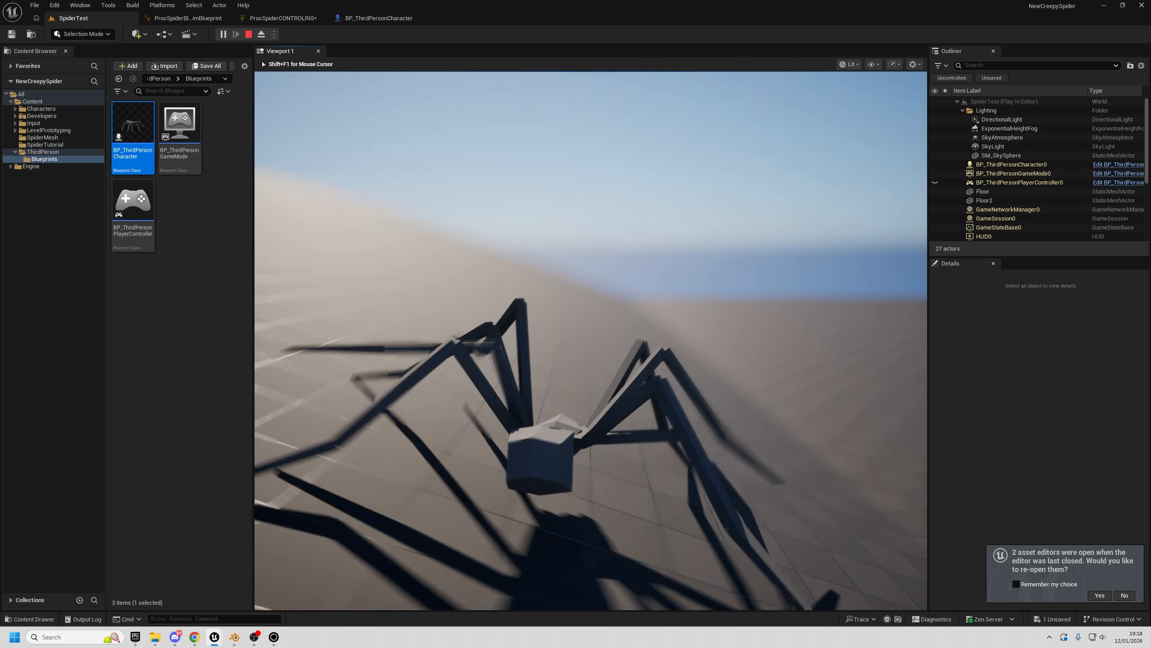
{"action": "key", "text": "w"}
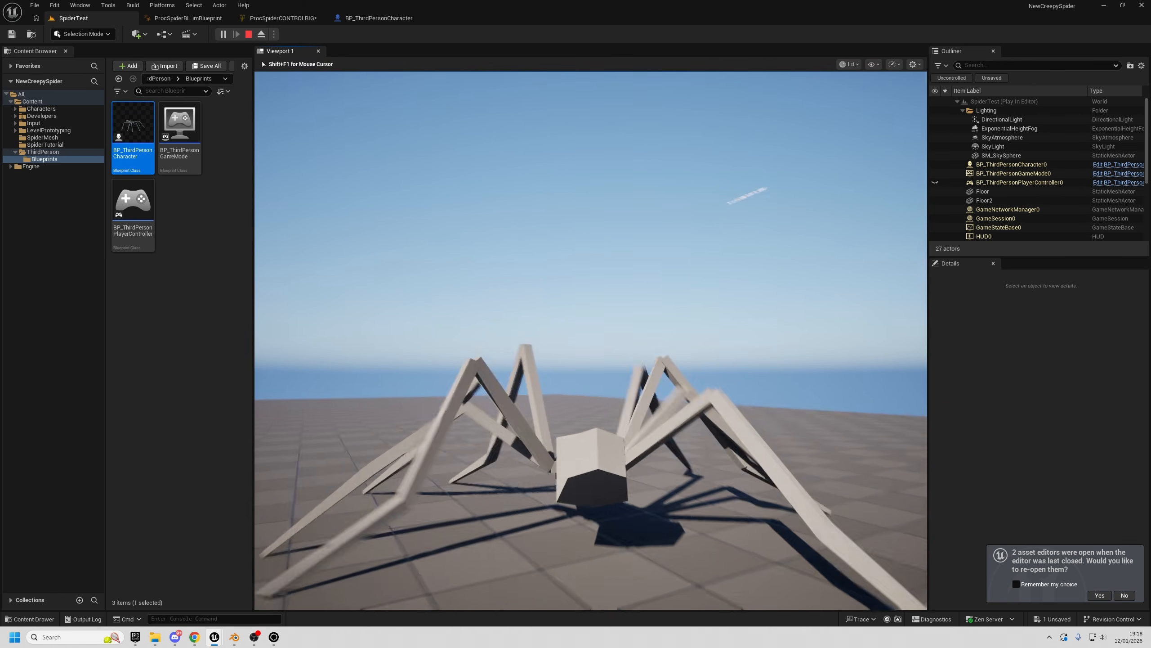
{"action": "key", "text": "shift+F1"}
- Examine the PelvisMovement nodes that average the OutputTransforms foot positions, and the spider's feet in the rig preview
{"action": "left_click", "coordinate": [278, 18]}
{"action": "scroll", "coordinate": [587, 253], "scroll_direction": "down", "scroll_amount": 2}
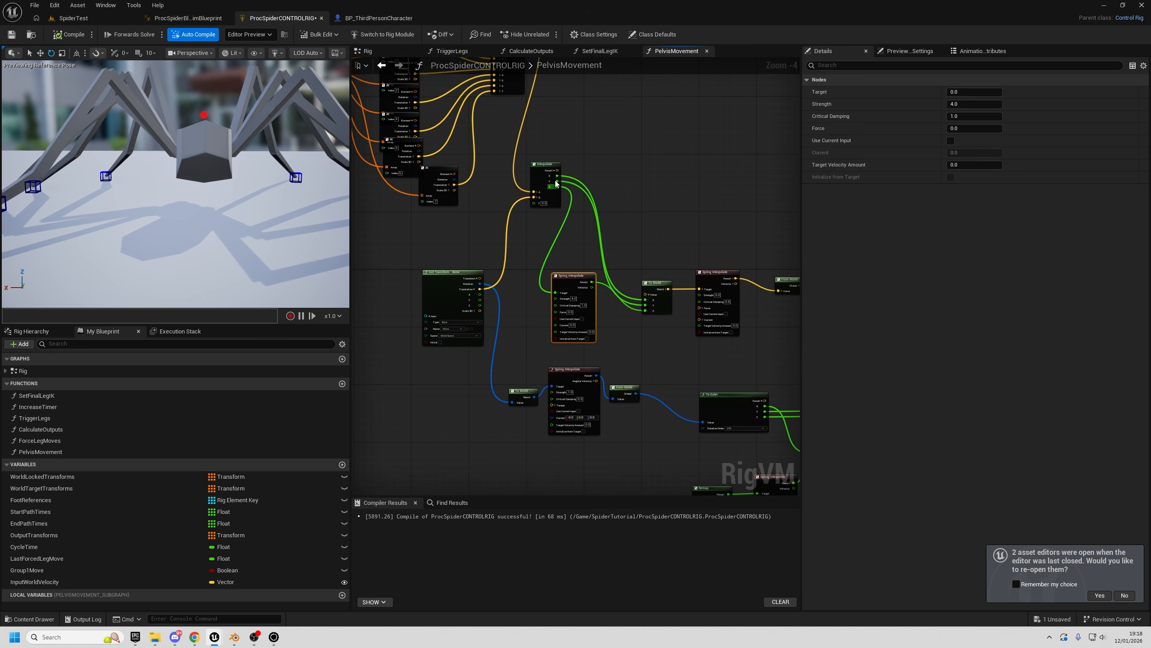
{"action": "right_click_drag", "start_coordinate": [591, 112], "coordinate": [689, 302]}
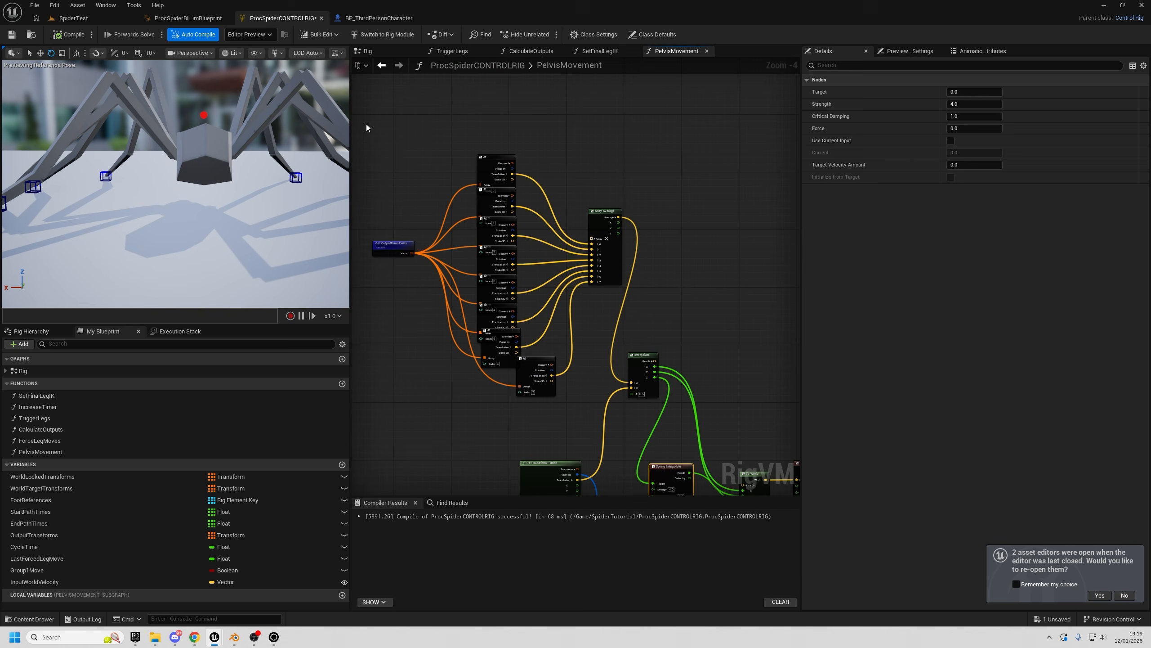
{"action": "left_click_drag", "start_coordinate": [599, 415], "coordinate": [599, 414]}
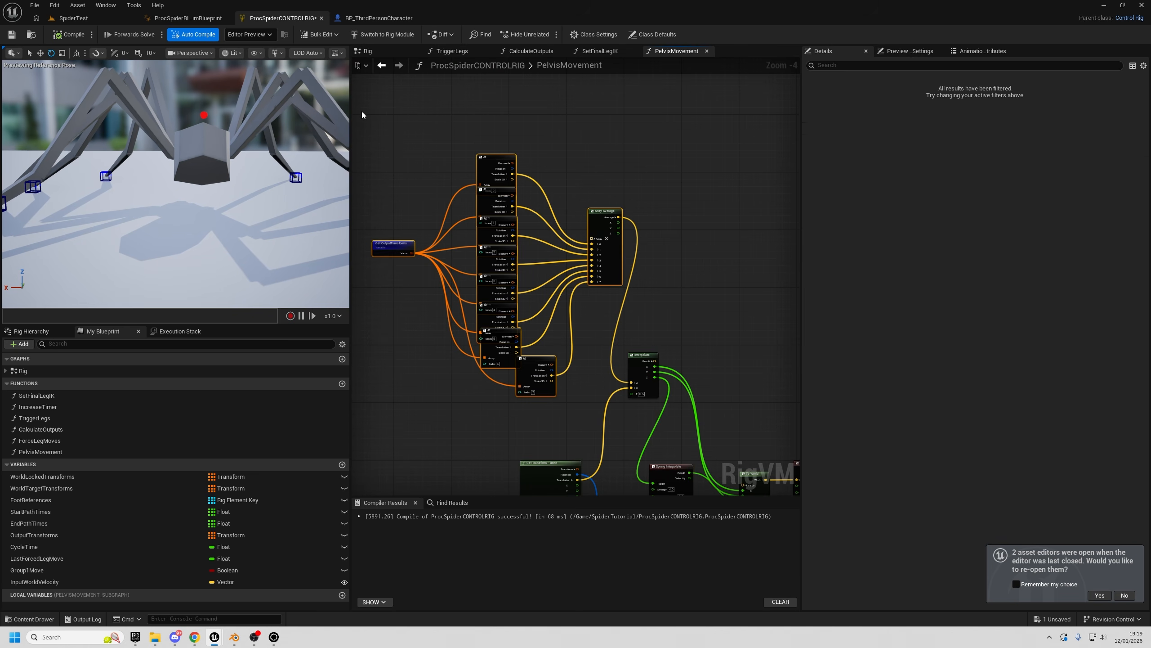
{"action": "mouse_move", "coordinate": [362, 115]}
{"action": "left_mouse_down"}
{"action": "mouse_move", "coordinate": [586, 399]}
{"action": "mouse_move", "coordinate": [626, 395]}
{"action": "left_mouse_up"}
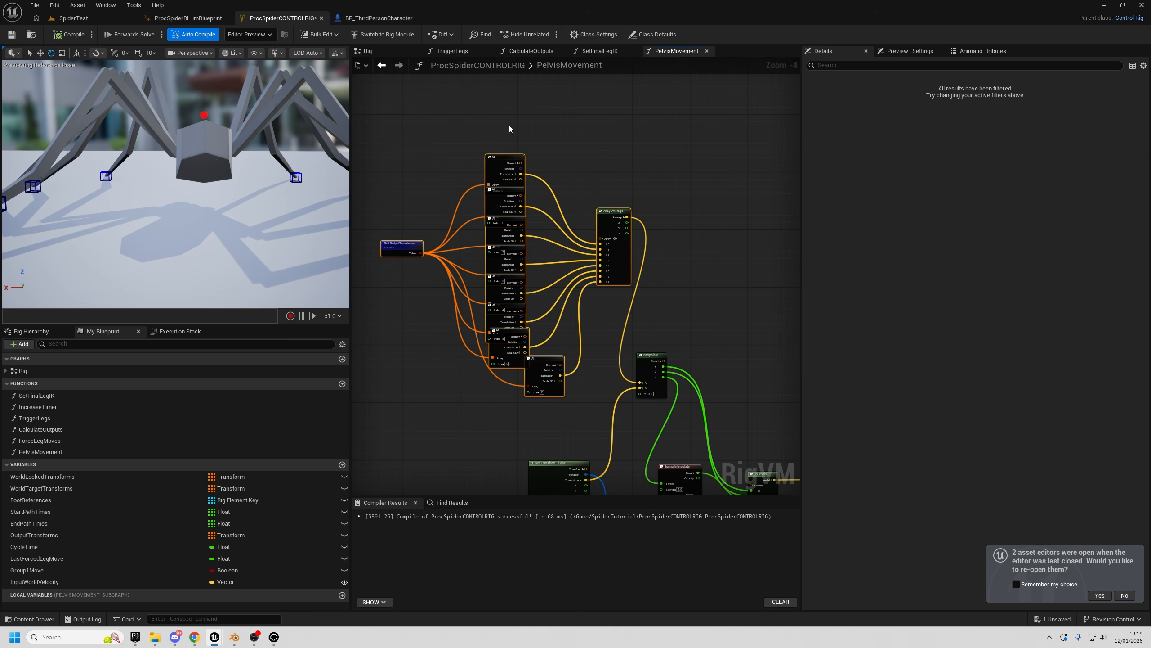
{"action": "left_click_drag", "start_coordinate": [510, 394], "coordinate": [495, 373]}
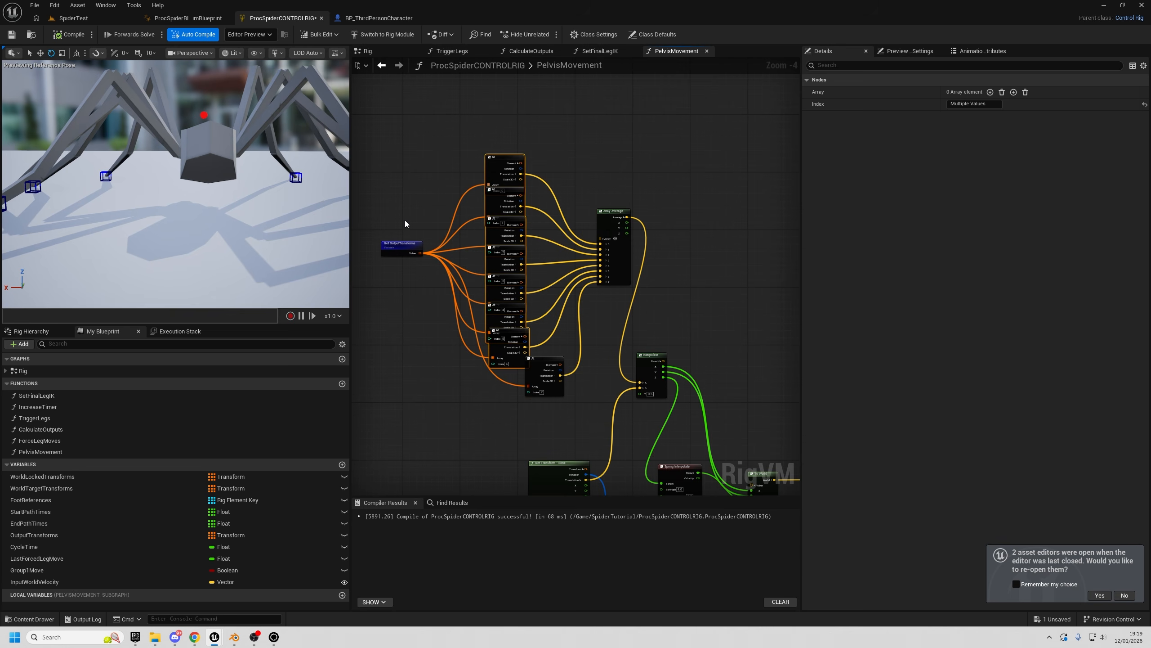
{"action": "left_click_drag", "start_coordinate": [399, 171], "coordinate": [421, 348]}
{"action": "scroll", "coordinate": [293, 255], "scroll_direction": "down", "scroll_amount": 5}
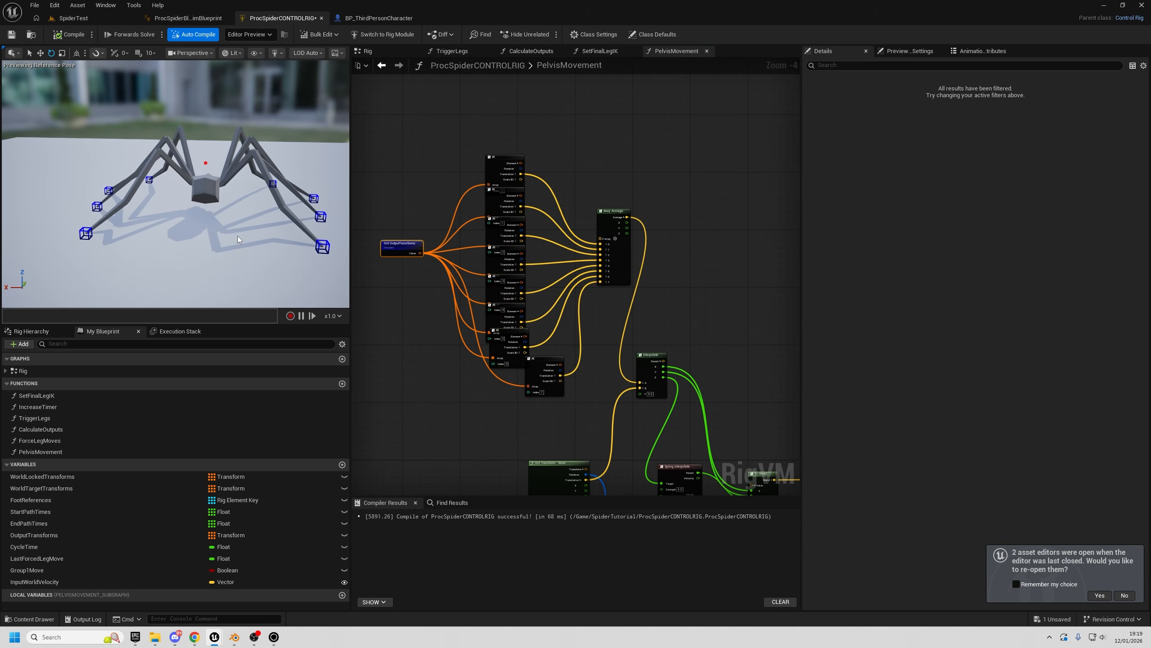
{"action": "key", "text": "w"}
{"action": "right_click_drag", "start_coordinate": [209, 211], "coordinate": [225, 229]}
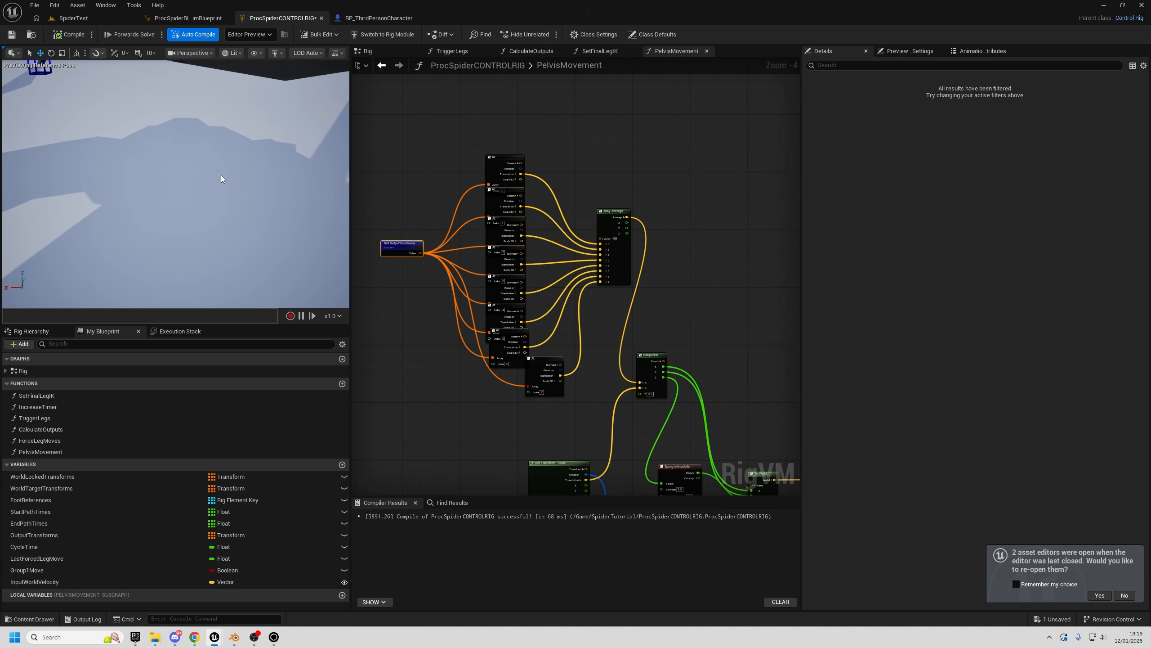
- Set the Target Minimum to -15 and Target Maximum to -25 on the velocity-driven Remap node feeding the Spring Interpolate with strength 0.5
{"action": "key", "text": "s"}
{"action": "mouse_move", "coordinate": [109, 148]}
{"action": "right_mouse_down"}
{"action": "mouse_move", "coordinate": [110, 118]}
{"action": "mouse_move", "coordinate": [109, 131]}
{"action": "right_mouse_up"}
{"action": "key", "text": "w"}
{"action": "right_click_drag", "start_coordinate": [220, 205], "coordinate": [220, 240]}
{"action": "key", "text": "s"}
{"action": "scroll", "coordinate": [750, 305], "scroll_direction": "down", "scroll_amount": 3}
{"action": "right_click_drag", "start_coordinate": [750, 304], "coordinate": [414, 104]}
{"action": "scroll", "coordinate": [631, 321], "scroll_direction": "up", "scroll_amount": 4}
{"action": "right_click_drag", "start_coordinate": [476, 411], "coordinate": [532, 277]}
{"action": "right_click_drag", "start_coordinate": [645, 209], "coordinate": [846, 290]}
{"action": "left_click", "coordinate": [708, 200]}
{"action": "left_click_drag", "start_coordinate": [501, 278], "coordinate": [784, 347]}
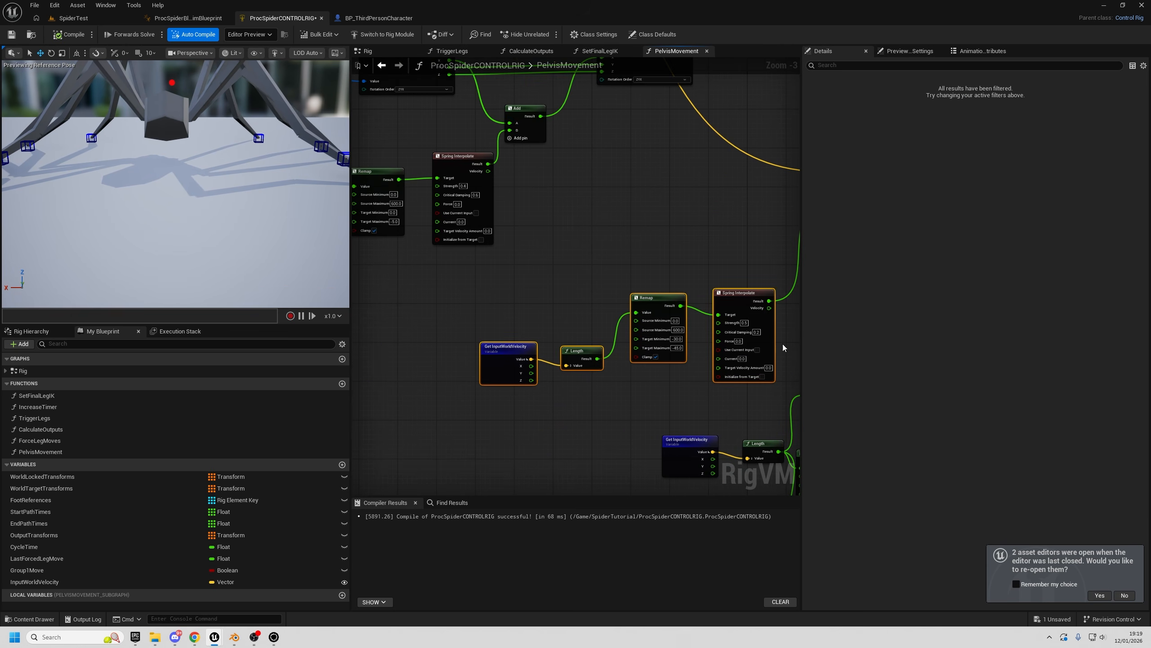
{"action": "right_click_drag", "start_coordinate": [784, 347], "coordinate": [422, 489]}
{"action": "right_click_drag", "start_coordinate": [477, 417], "coordinate": [791, 238]}
{"action": "scroll", "coordinate": [606, 321], "scroll_direction": "up", "scroll_amount": 3}
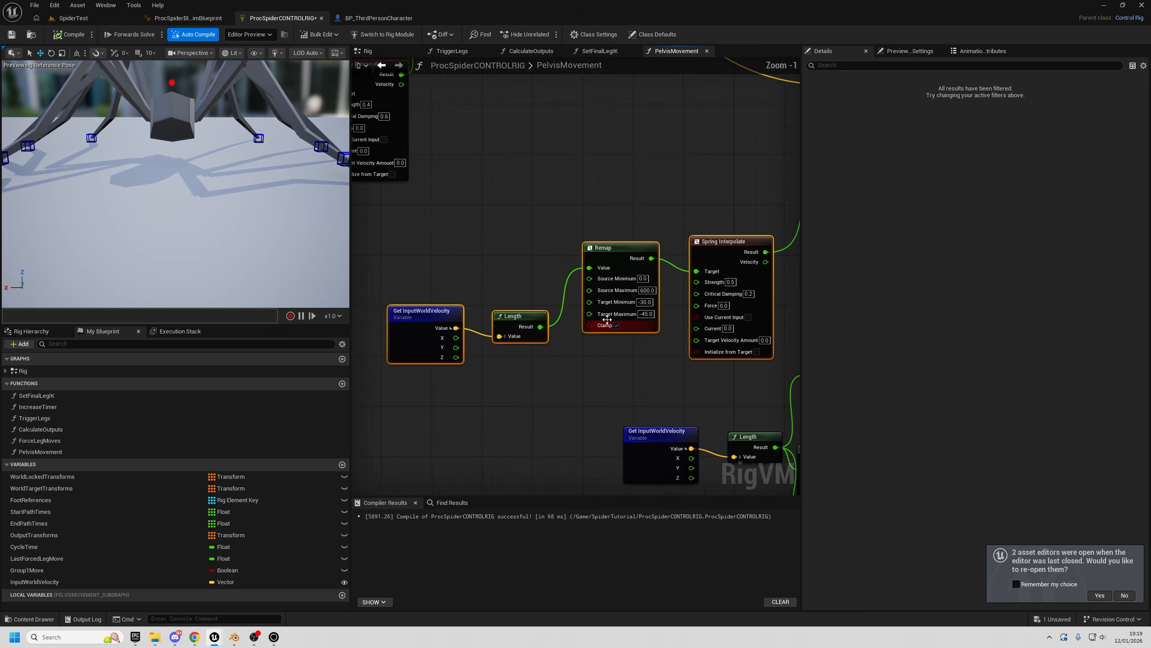
{"action": "right_click_drag", "start_coordinate": [647, 311], "coordinate": [622, 334]}
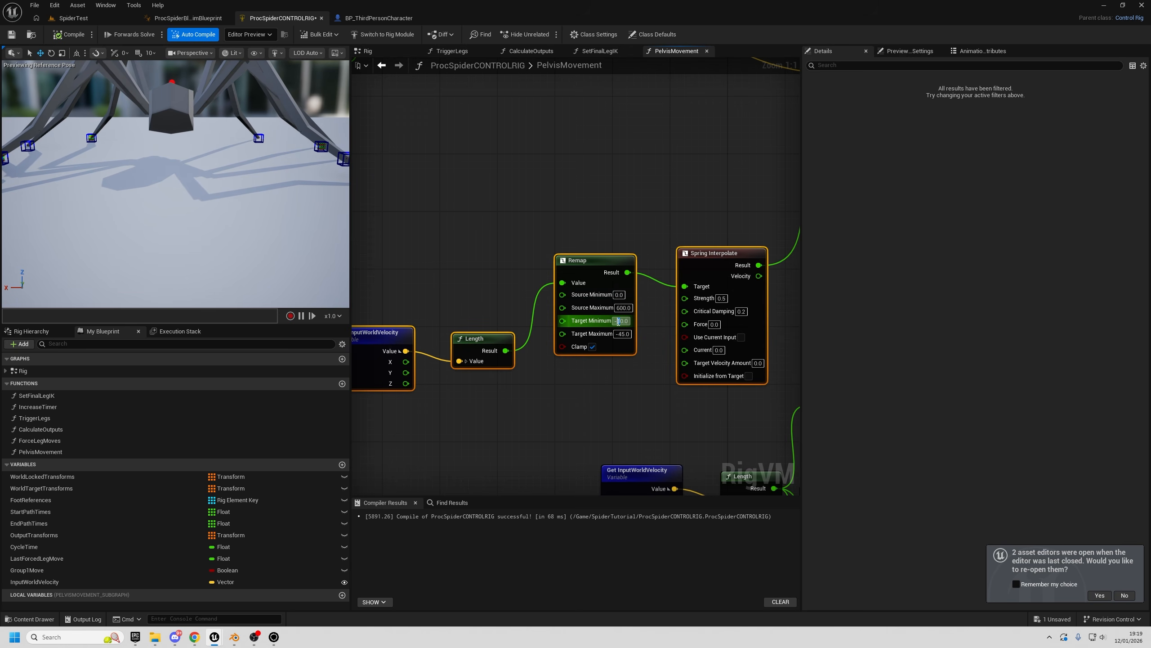
{"action": "type", "text": "-15"}
{"action": "left_click", "coordinate": [620, 334]}
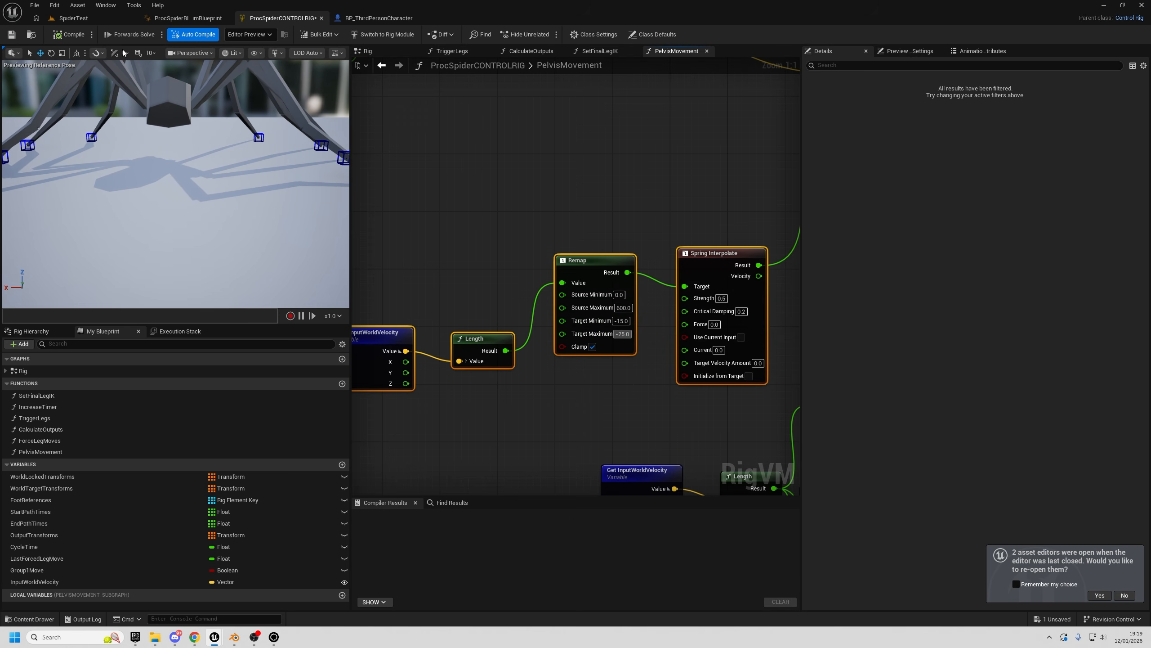
- Play the SpiderTest level and walk the spider forward to test the new pelvis height offset, then stop playing
{"action": "left_click", "coordinate": [74, 18]}
{"action": "left_click", "coordinate": [218, 34]}
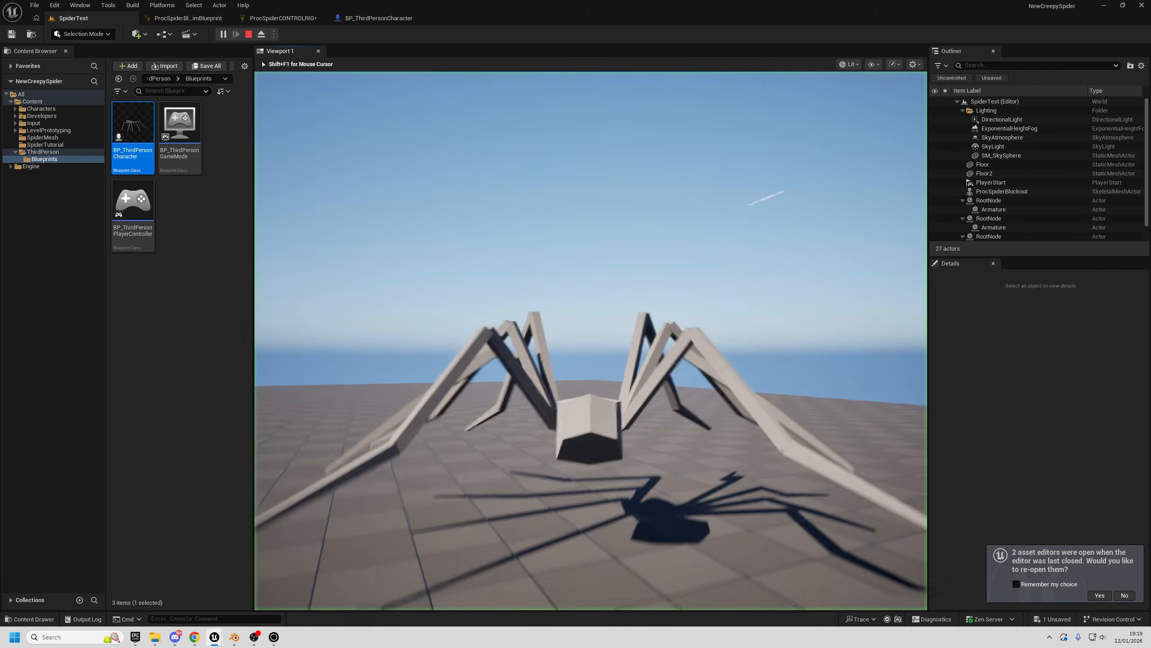
{"action": "key", "text": "w"}
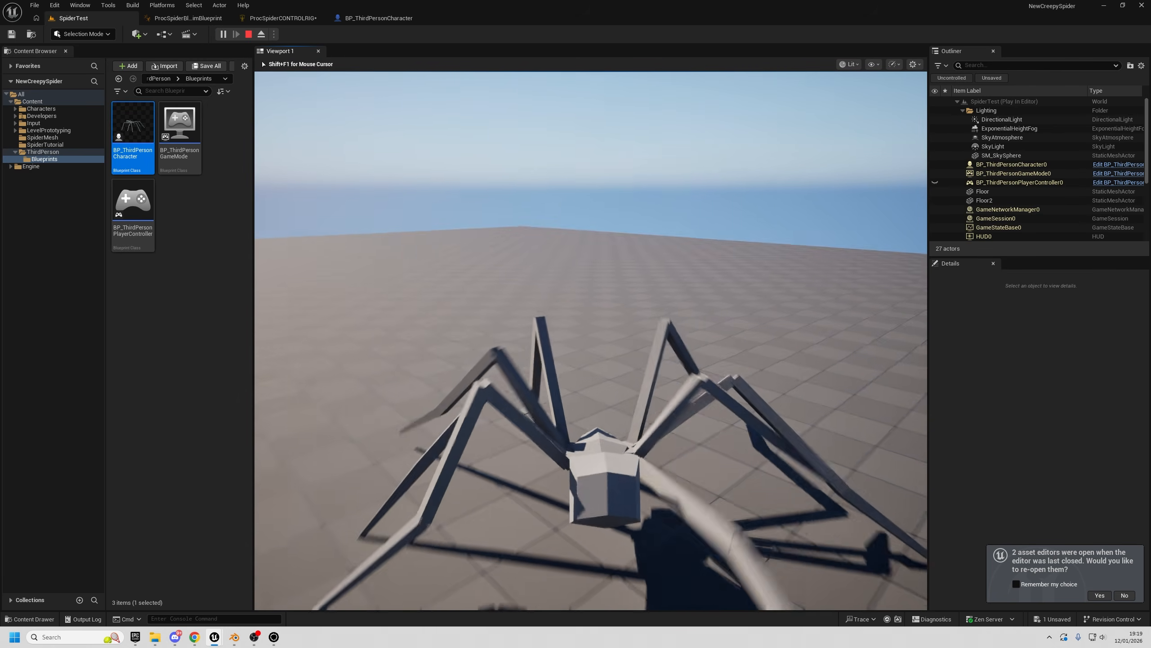
{"action": "key", "text": "w"}
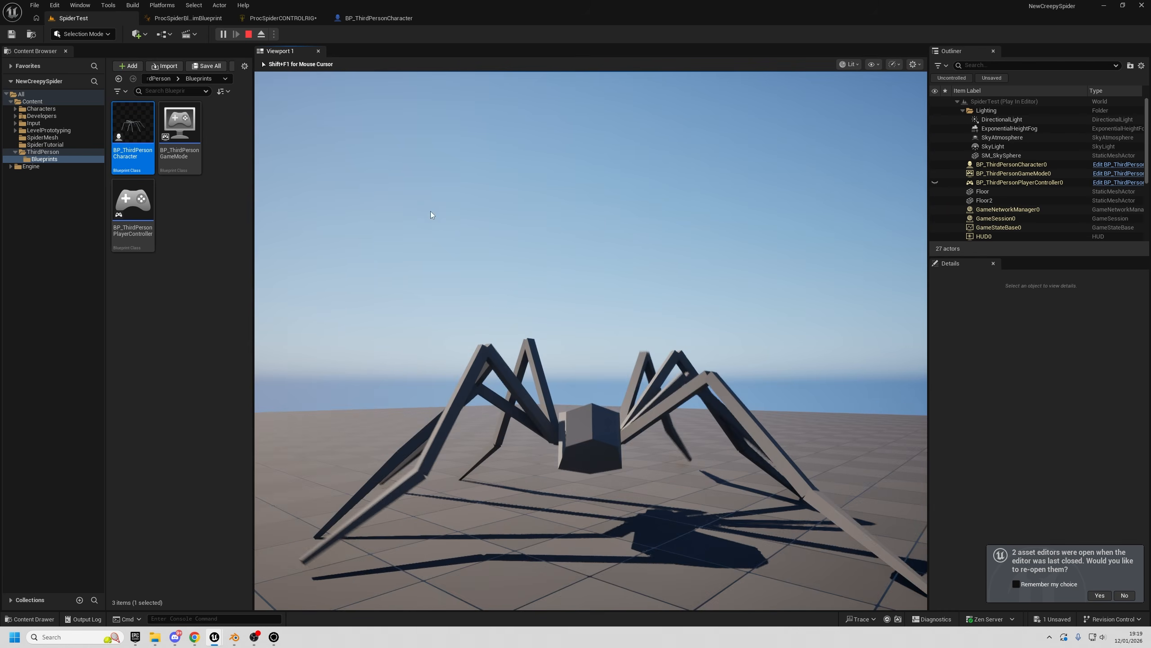
{"action": "key", "text": "Escape"}
- In the ProcSpiderCONTROLRIG PelvisMovement graph, nudge the Get InputWorldVelocity node slightly upward beside its Length node
{"action": "left_click", "coordinate": [295, 19]}
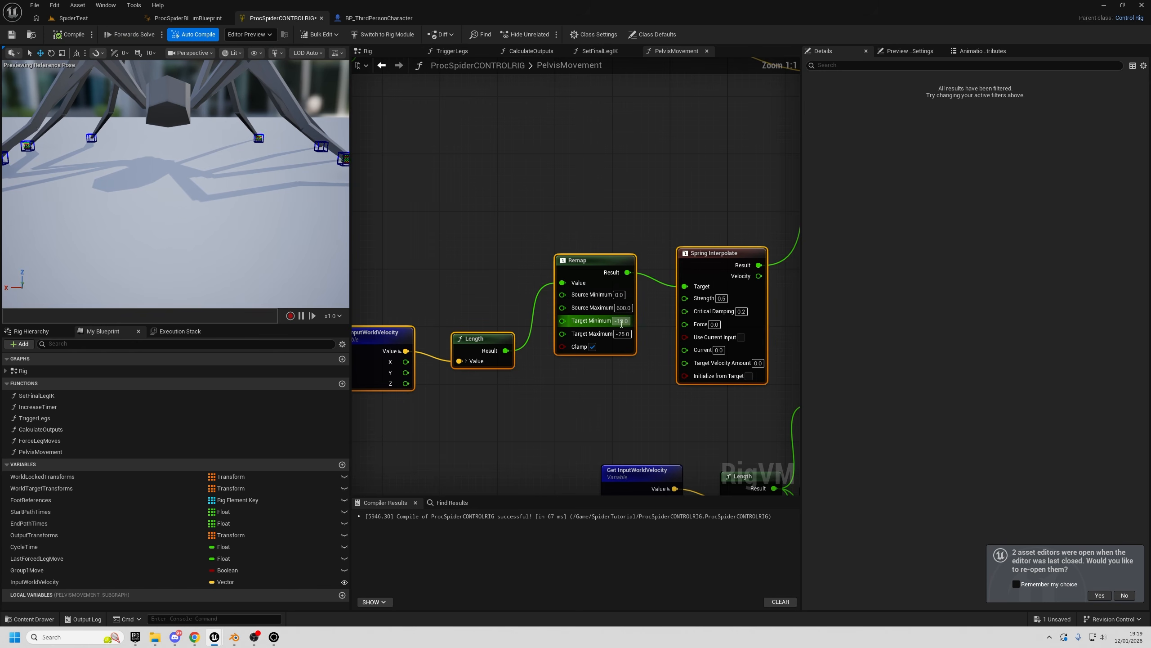
{"action": "scroll", "coordinate": [626, 390], "scroll_direction": "down", "scroll_amount": 2}
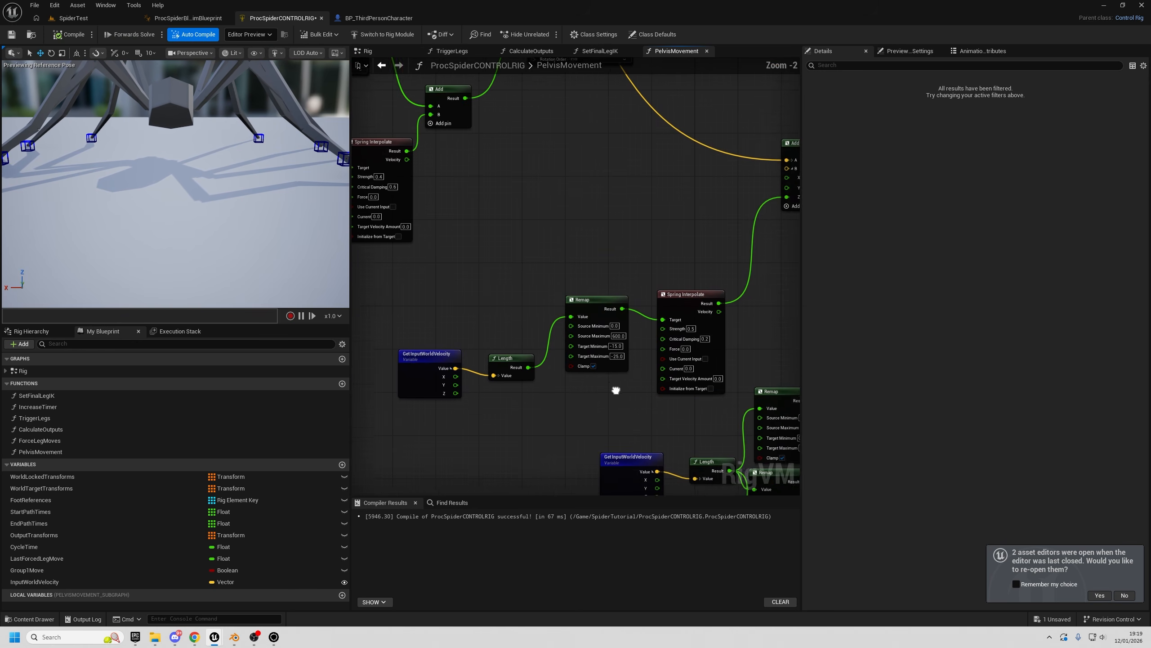
{"action": "left_click", "coordinate": [428, 364]}
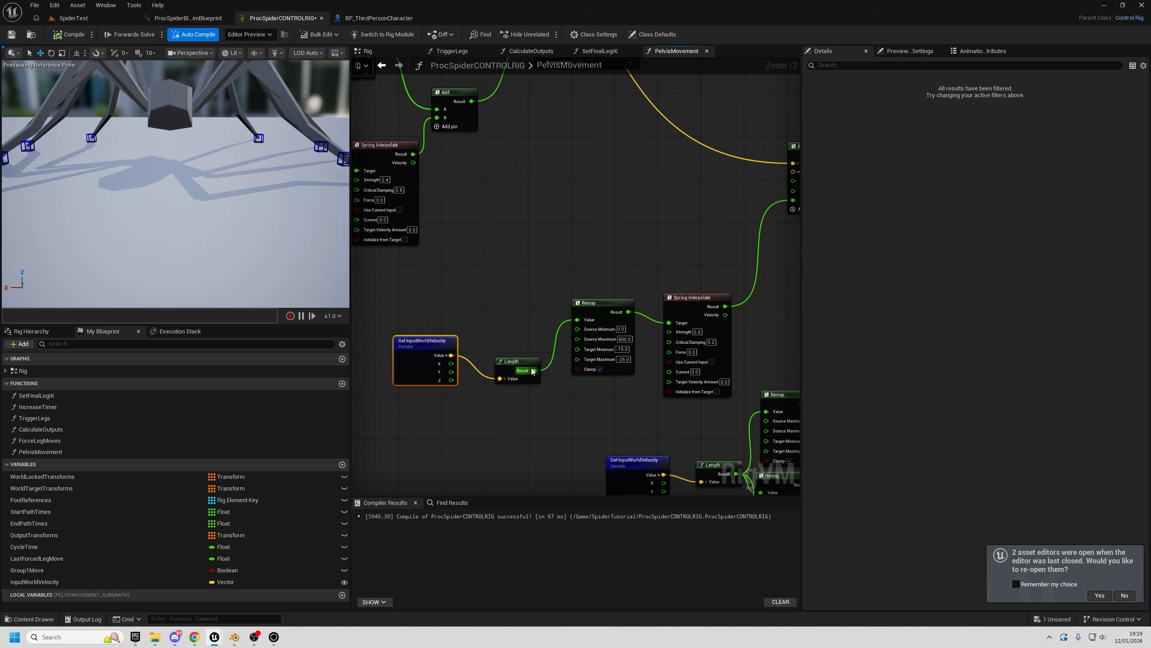
- Play the SpiderTest level again and walk the spider over the flat floor and slopes to check its body height, then stop playing
{"action": "left_click", "coordinate": [71, 18]}
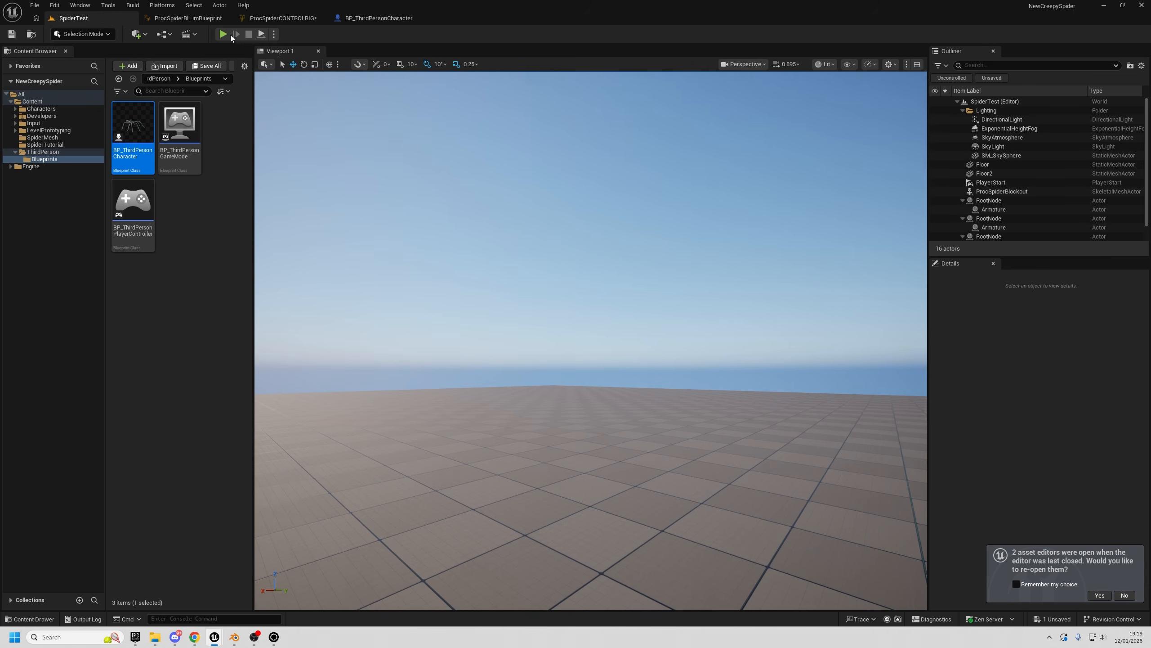
{"action": "right_click_drag", "start_coordinate": [398, 218], "coordinate": [395, 233]}
{"action": "key", "text": "alt+p"}
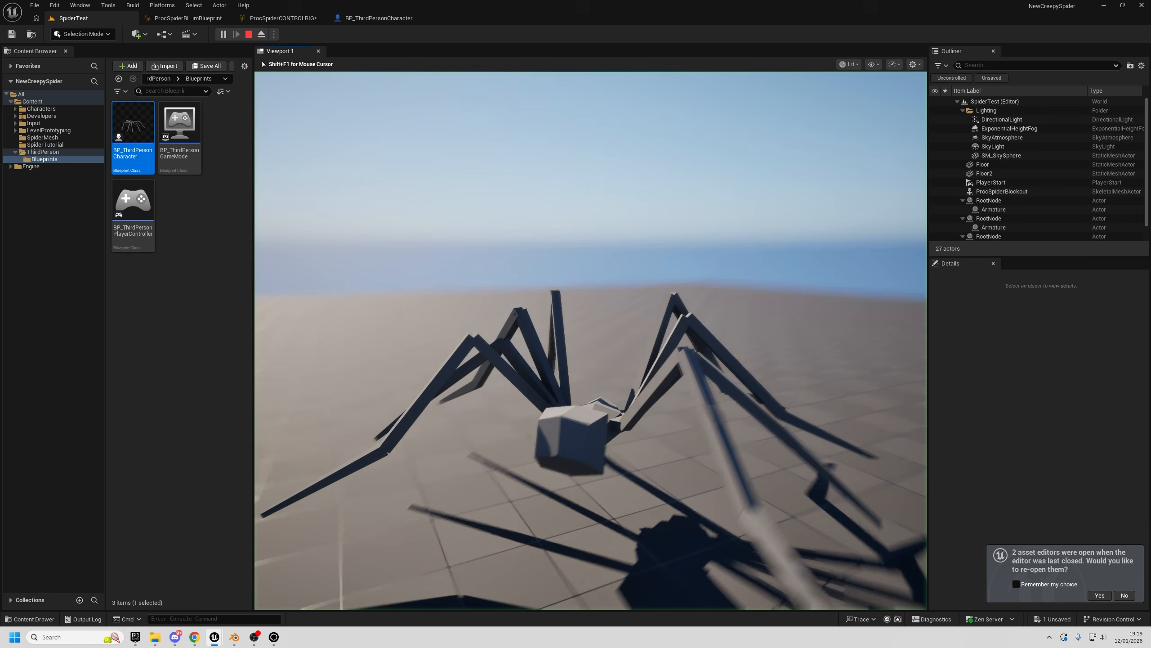
{"action": "key", "text": "w"}
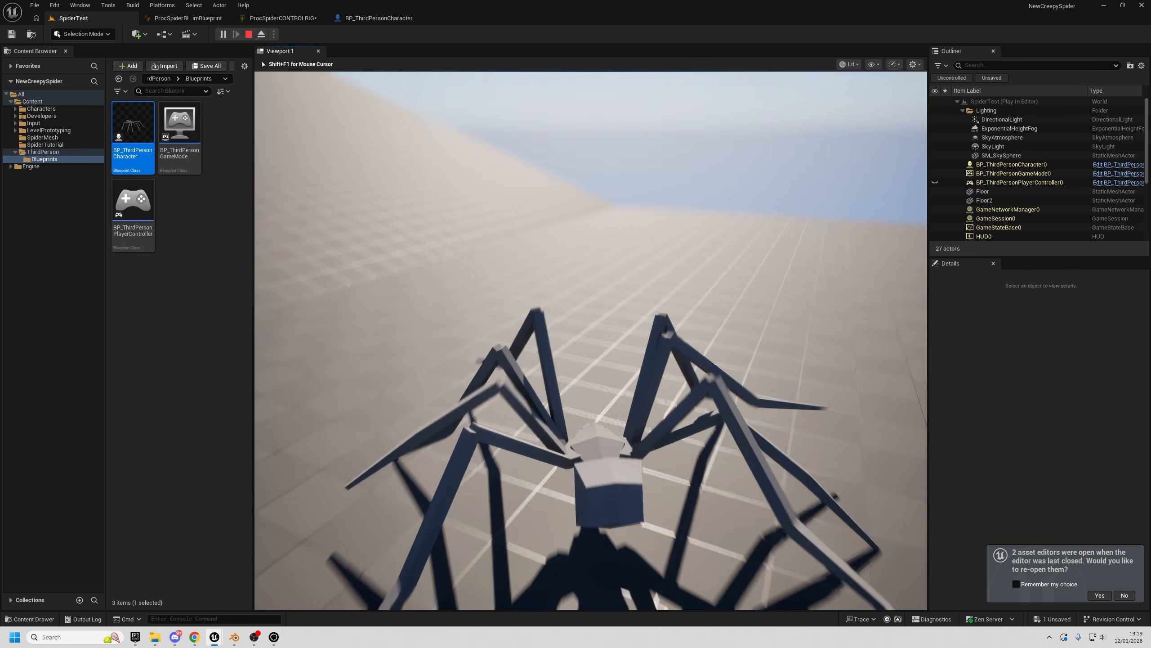
{"action": "key", "text": "w"}
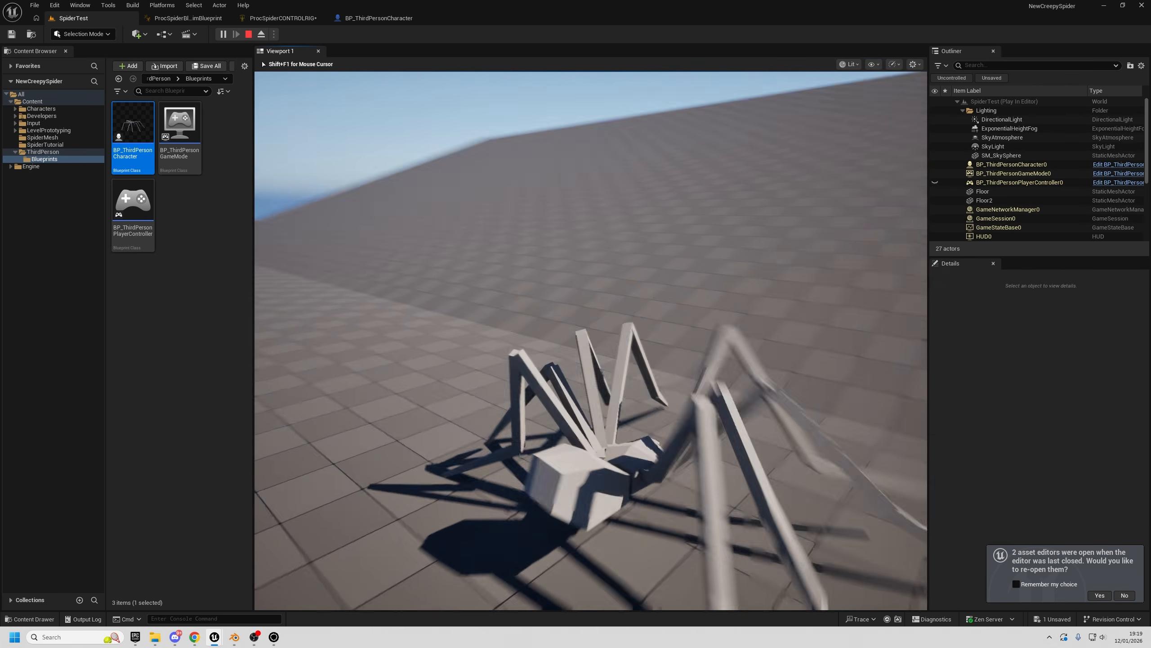
{"action": "key", "text": "w"}
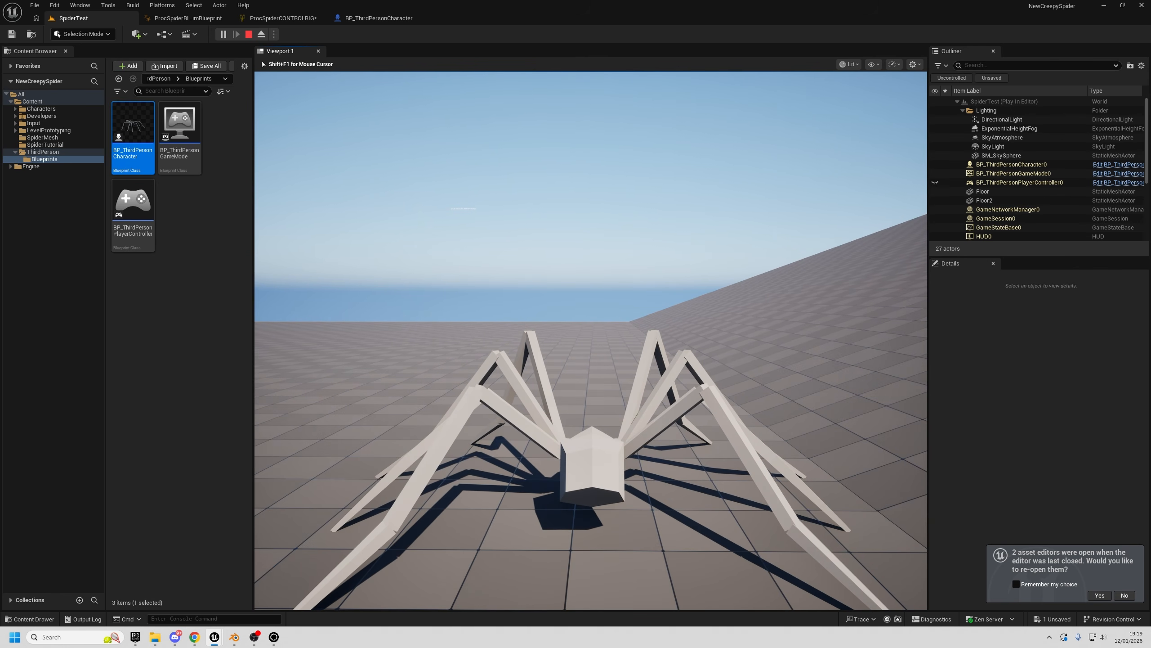
{"action": "key", "text": "w"}
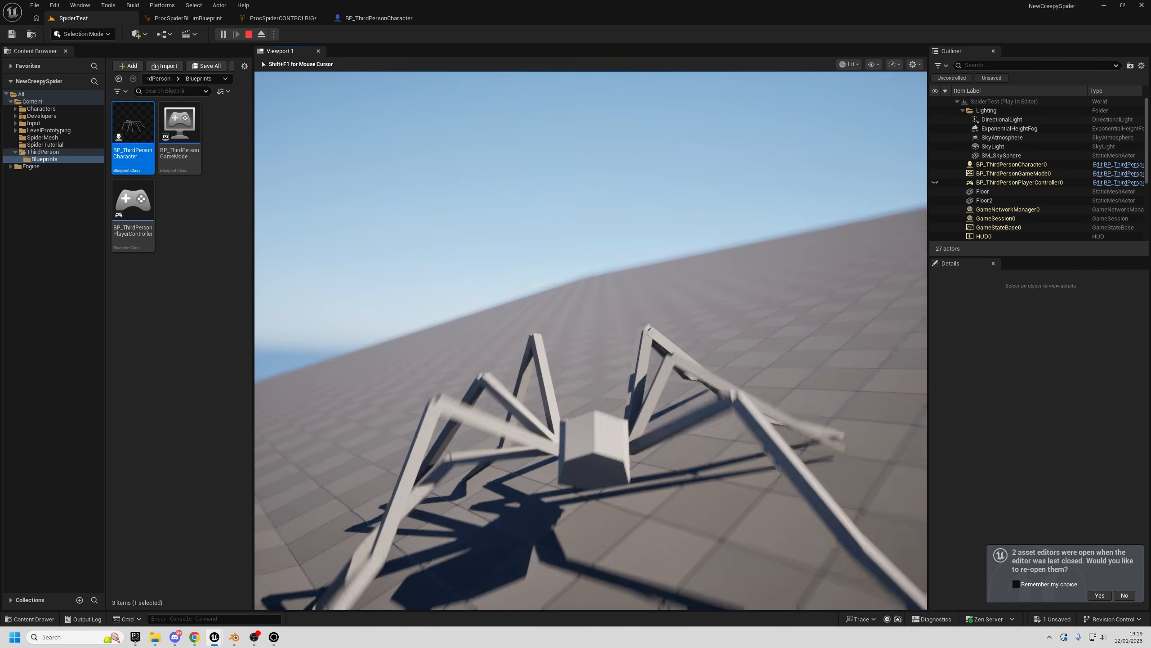
{"action": "key", "text": "w"}
{"action": "key", "text": "w"}
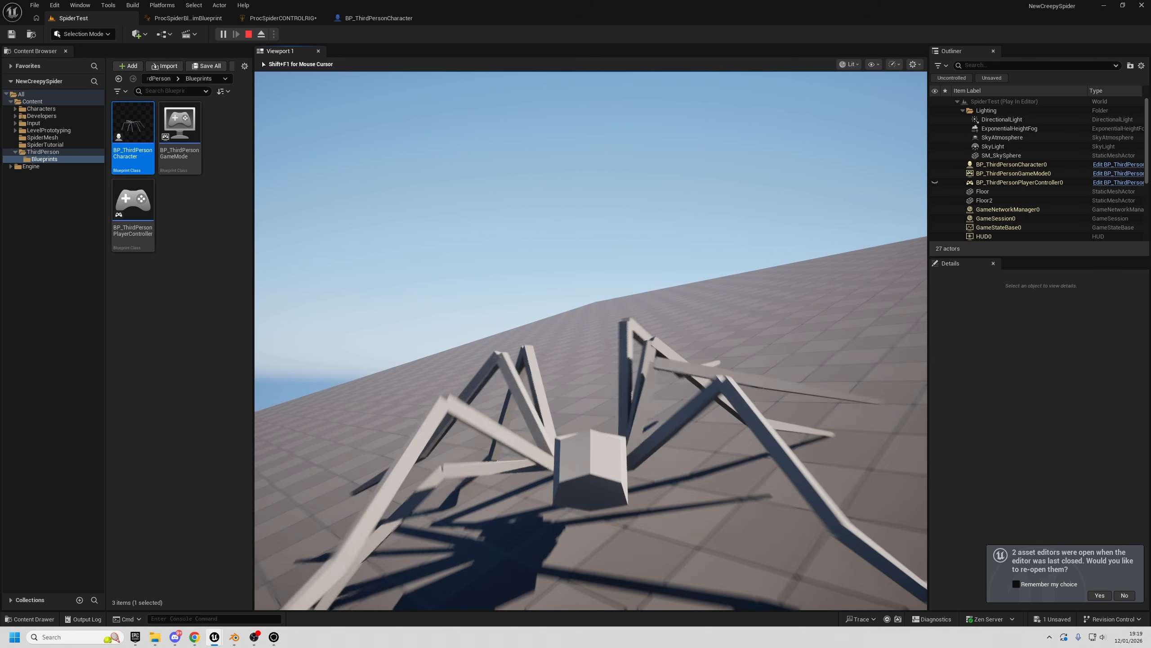
{"action": "key", "text": "w"}
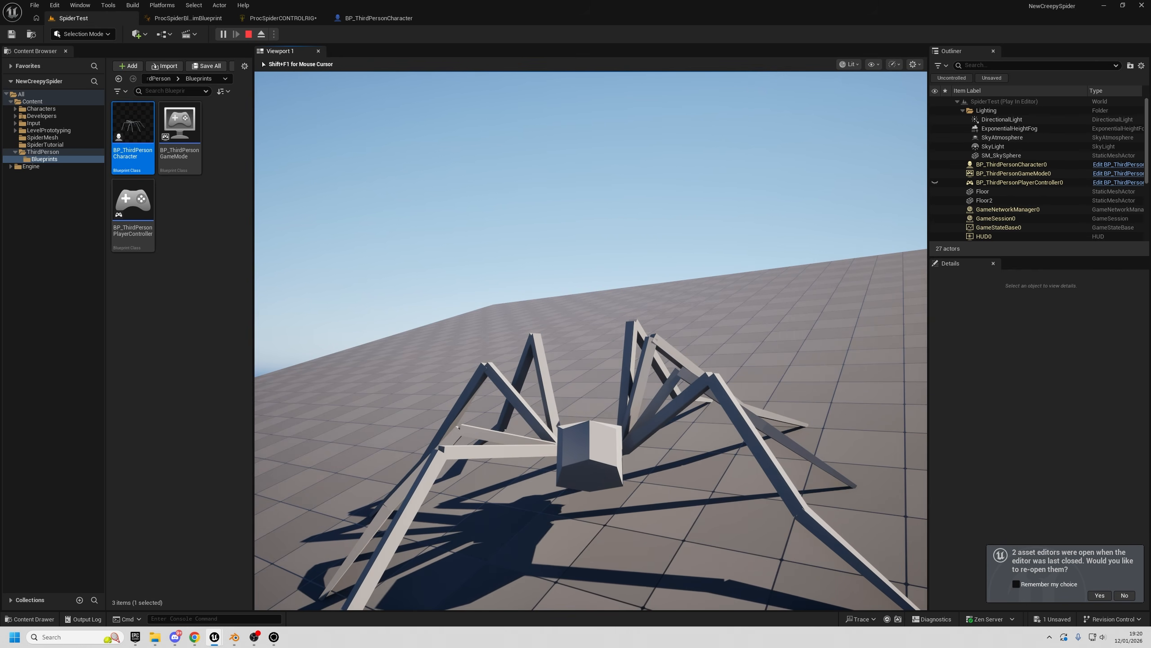
{"action": "key", "text": "w"}
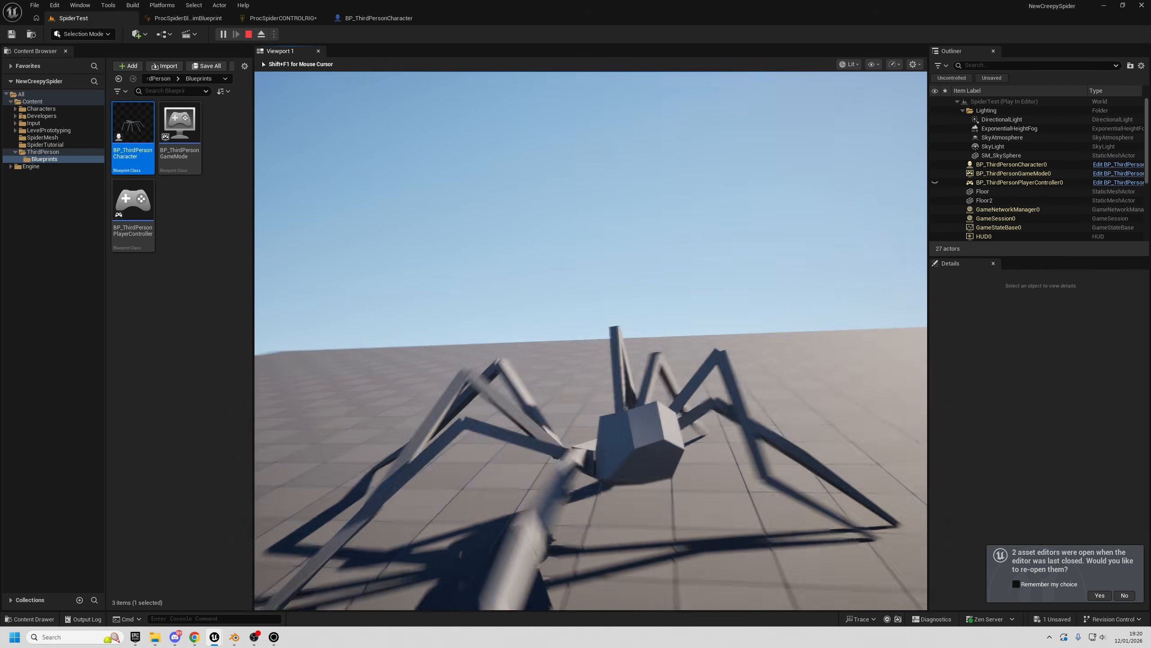
{"action": "key", "text": "w"}
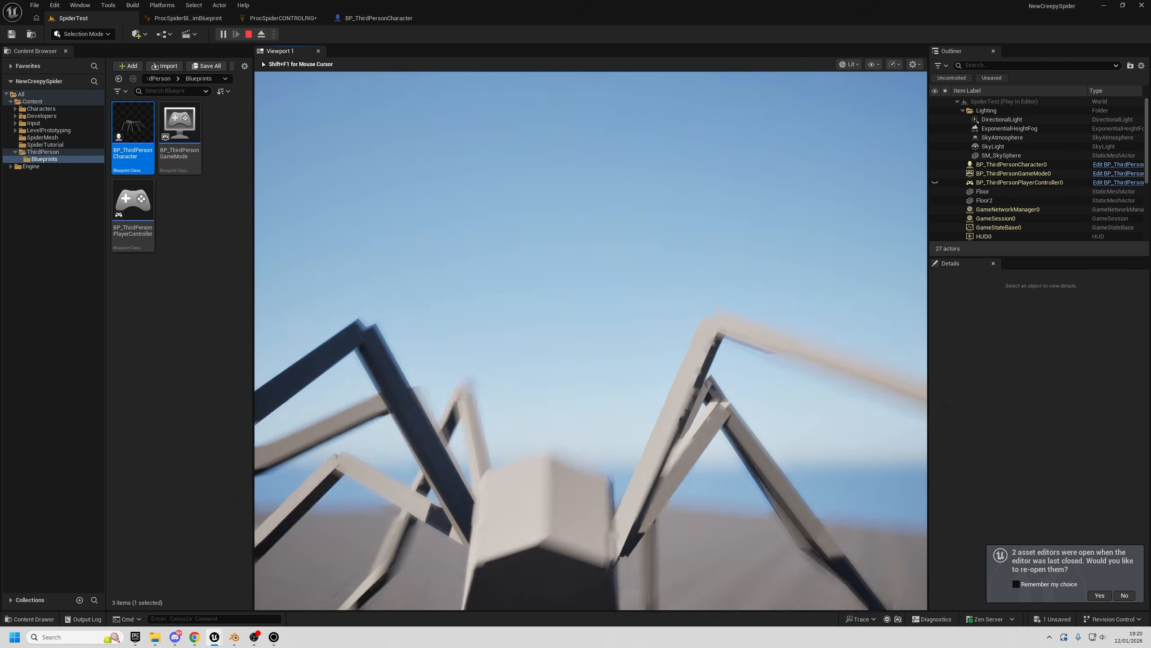
{"action": "key", "text": "w"}
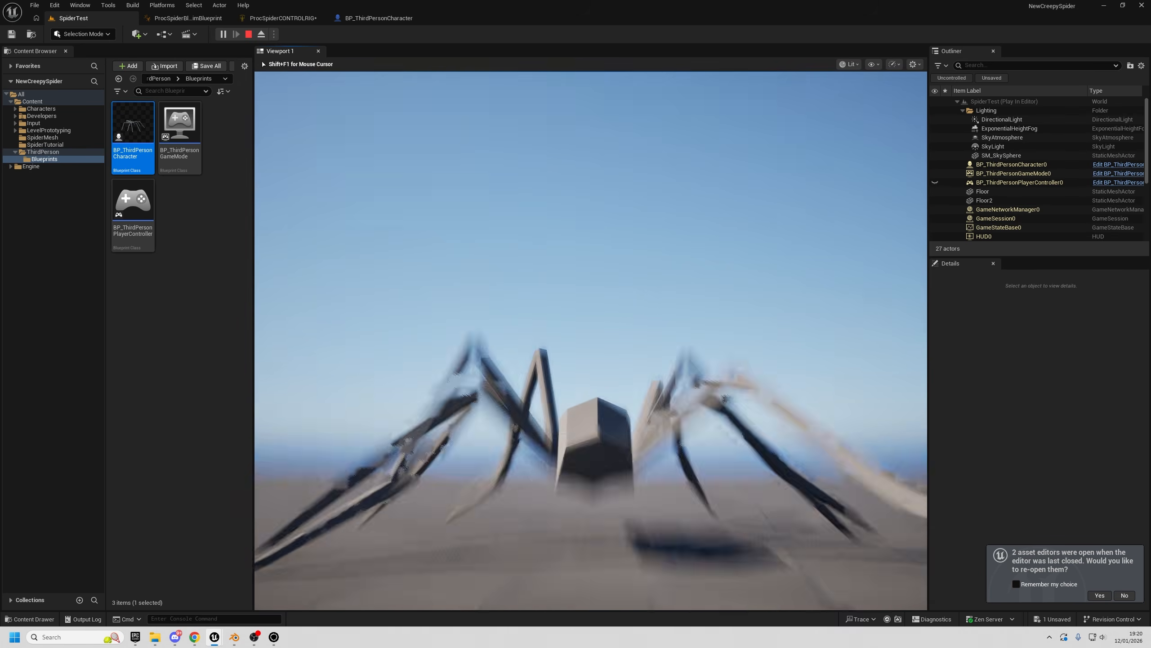
{"action": "key", "text": "w"}
{"action": "key", "text": "w"}
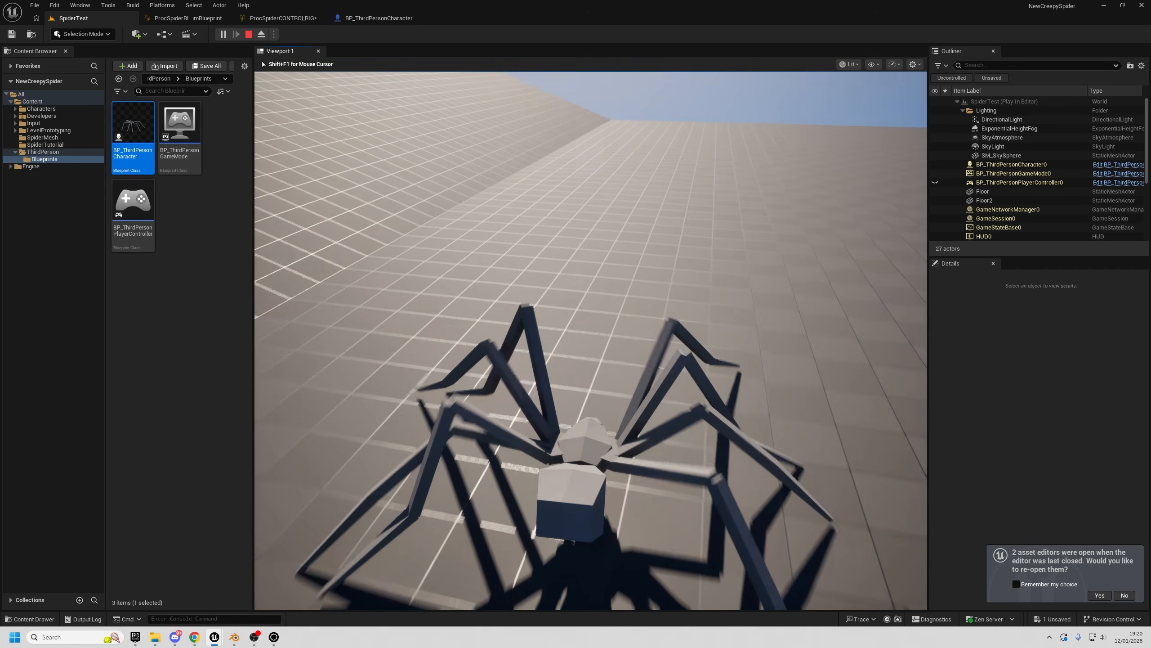
{"action": "key", "text": "w"}
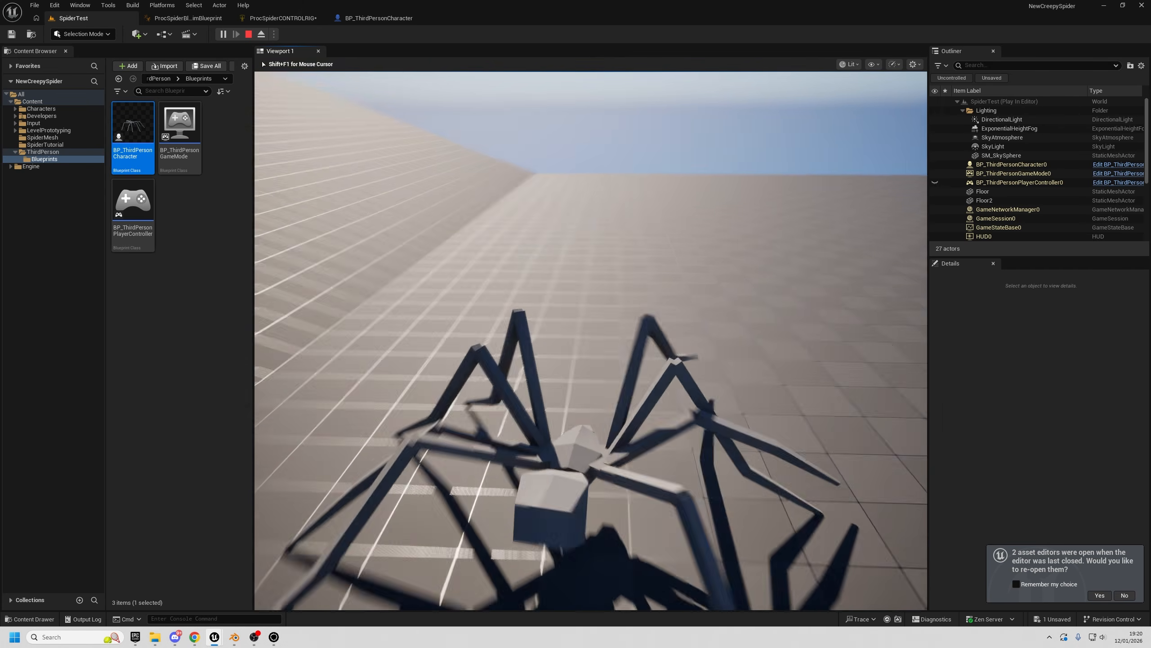
{"action": "key", "text": "Escape"}
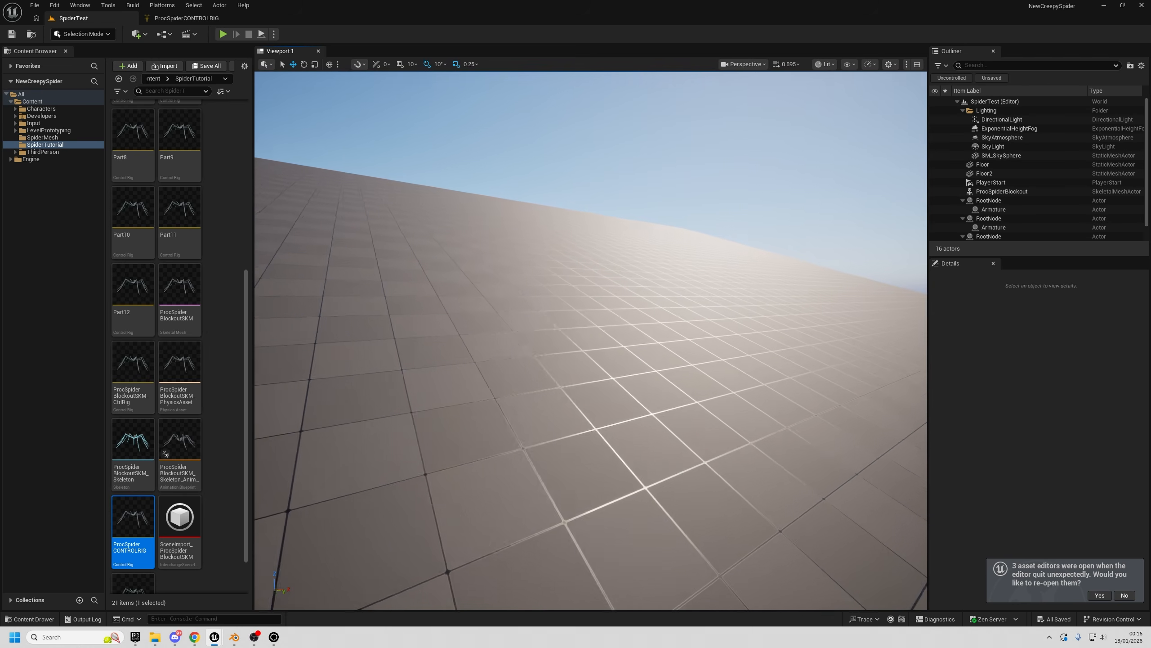
- Examine where the flat floor meets the slope in the SpiderTest level and play the level briefly
{"action": "right_click_drag", "start_coordinate": [590, 340], "coordinate": [367, 347]}
{"action": "key", "text": "w"}
{"action": "scroll", "coordinate": [399, 349], "scroll_direction": "down", "scroll_amount": 1}
{"action": "key", "text": "w"}
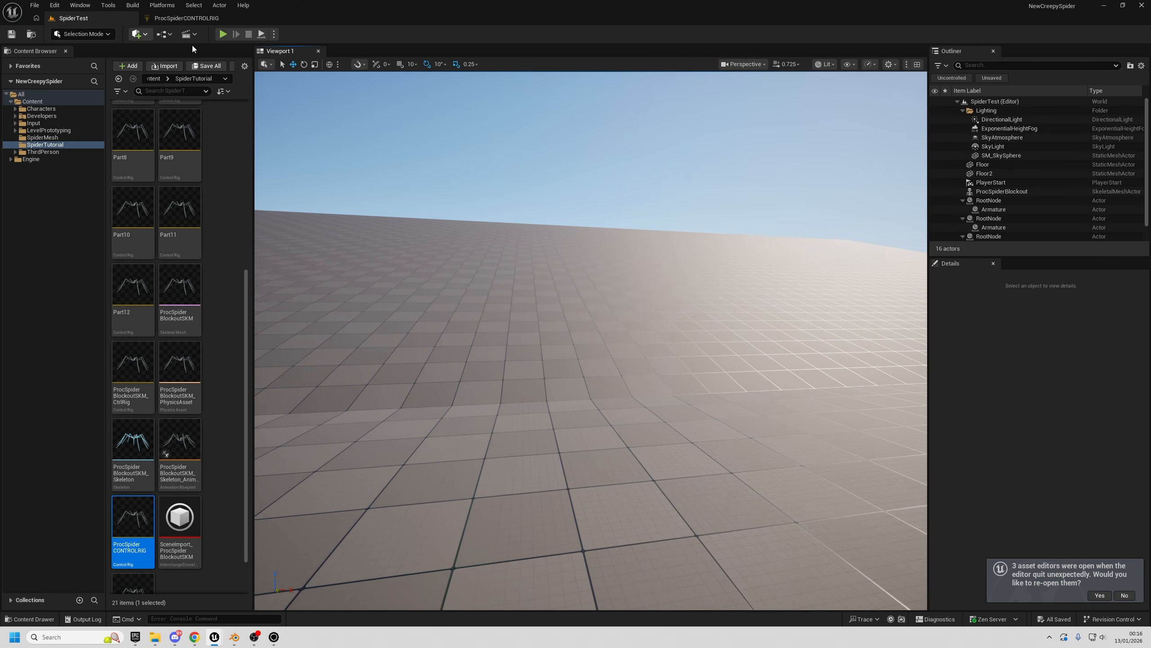
{"action": "key", "text": "w"}
{"action": "right_click_drag", "start_coordinate": [293, 89], "coordinate": [277, 84]}
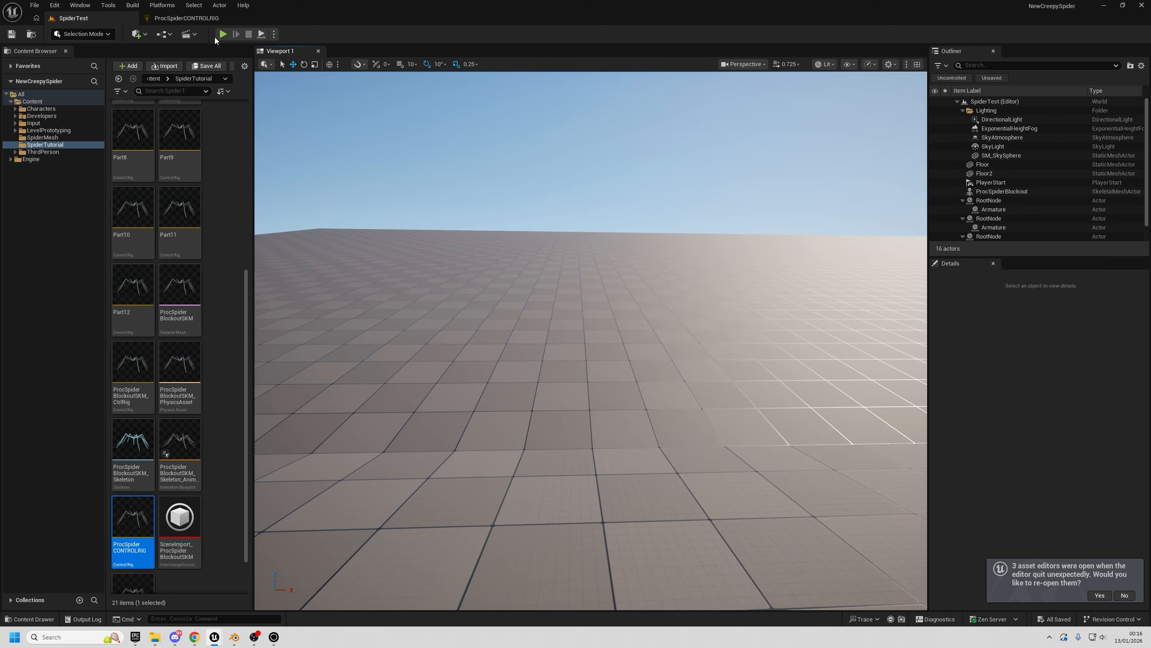
{"action": "left_click", "coordinate": [222, 34]}
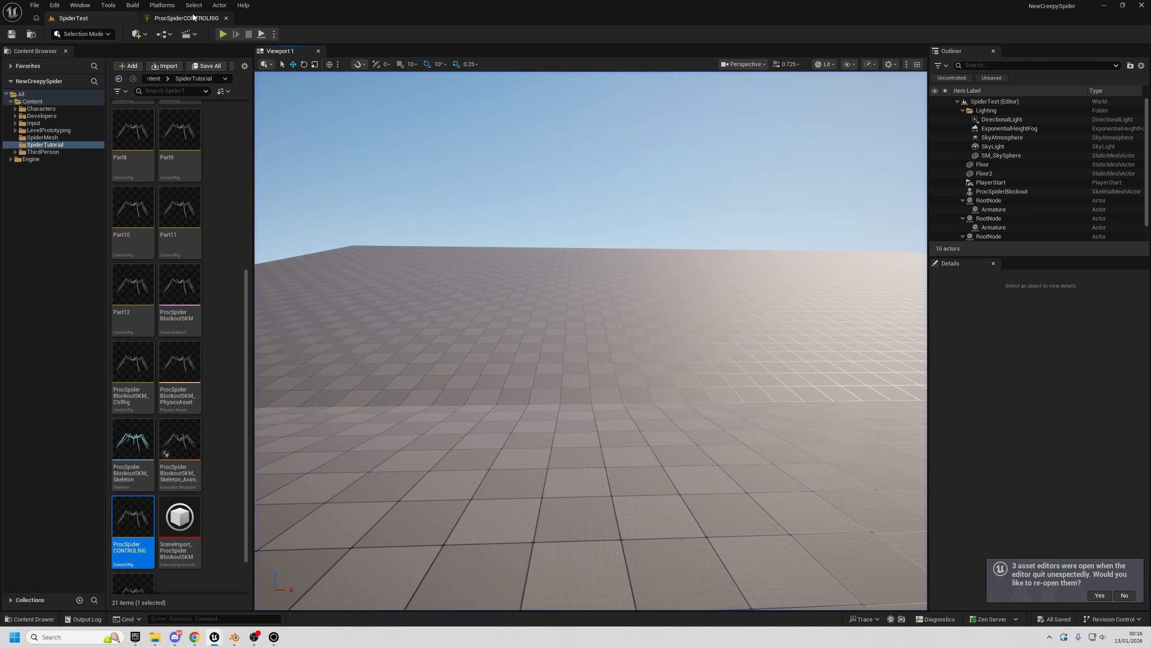
- Examine the PelvisMovement graph of ProcSpiderCONTROLRIG, from the pelvis Set Transform node to the foot averaging nodes, and the spider's body in the preview
{"action": "left_click", "coordinate": [194, 17]}
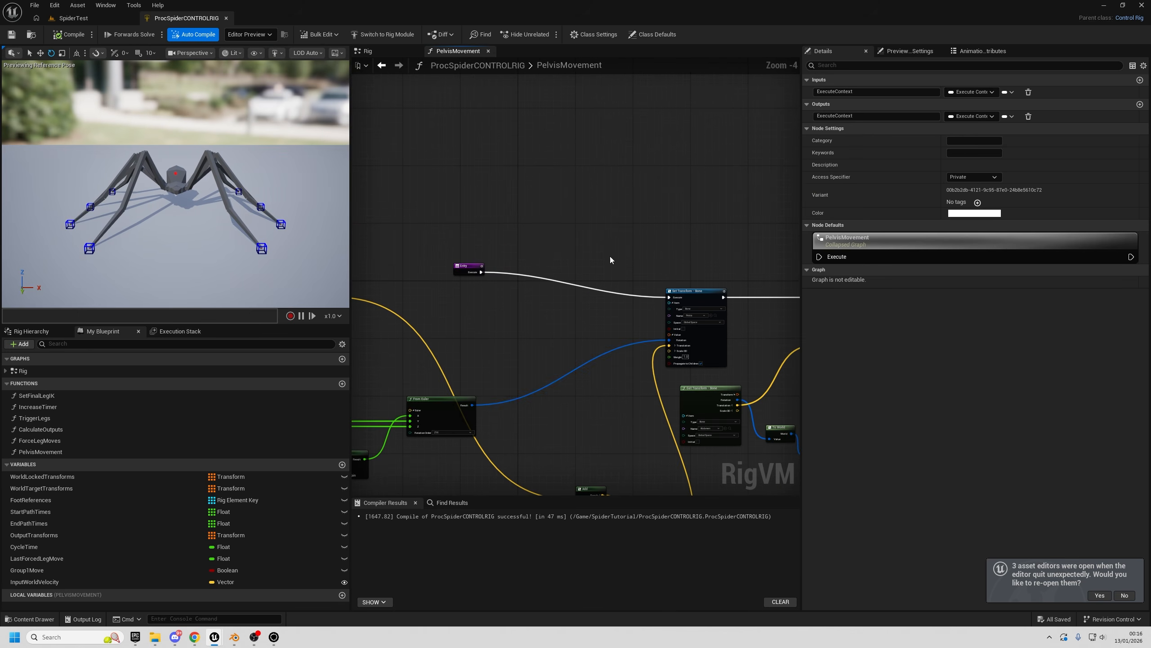
{"action": "scroll", "coordinate": [621, 290], "scroll_direction": "up", "scroll_amount": 4}
{"action": "right_click_drag", "start_coordinate": [635, 286], "coordinate": [547, 260]}
{"action": "left_click_drag", "start_coordinate": [622, 224], "coordinate": [604, 170]}
{"action": "right_click_drag", "start_coordinate": [694, 181], "coordinate": [709, 199]}
{"action": "left_click", "coordinate": [676, 268]}
{"action": "right_click_drag", "start_coordinate": [516, 158], "coordinate": [642, 154]}
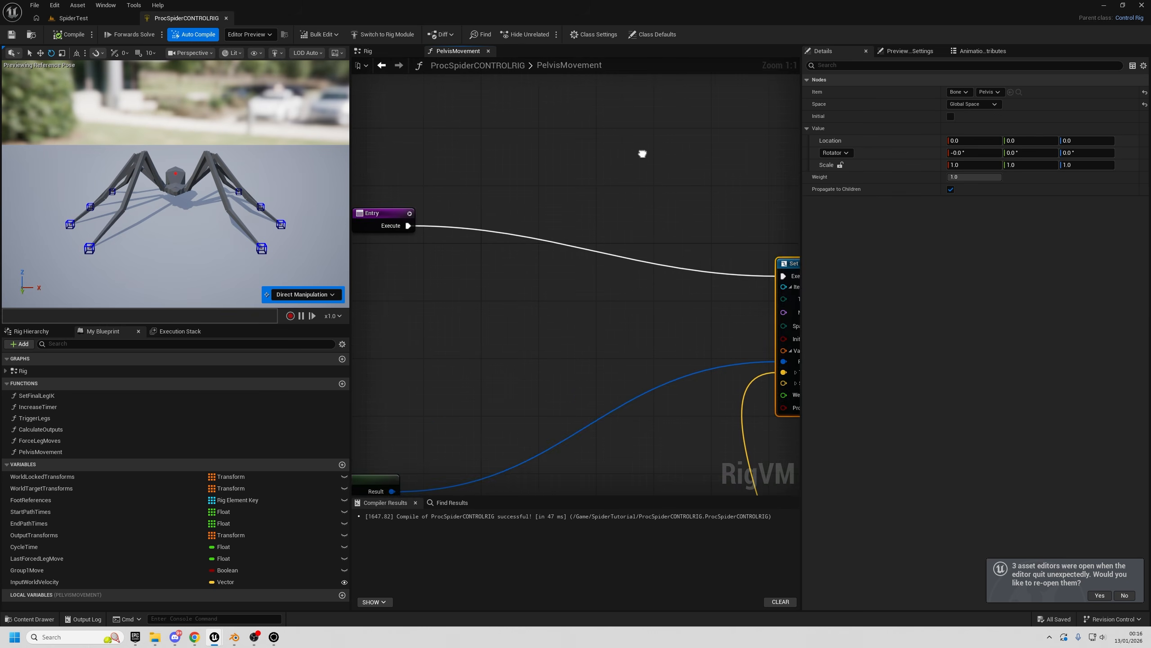
{"action": "scroll", "coordinate": [642, 181], "scroll_direction": "down", "scroll_amount": 6}
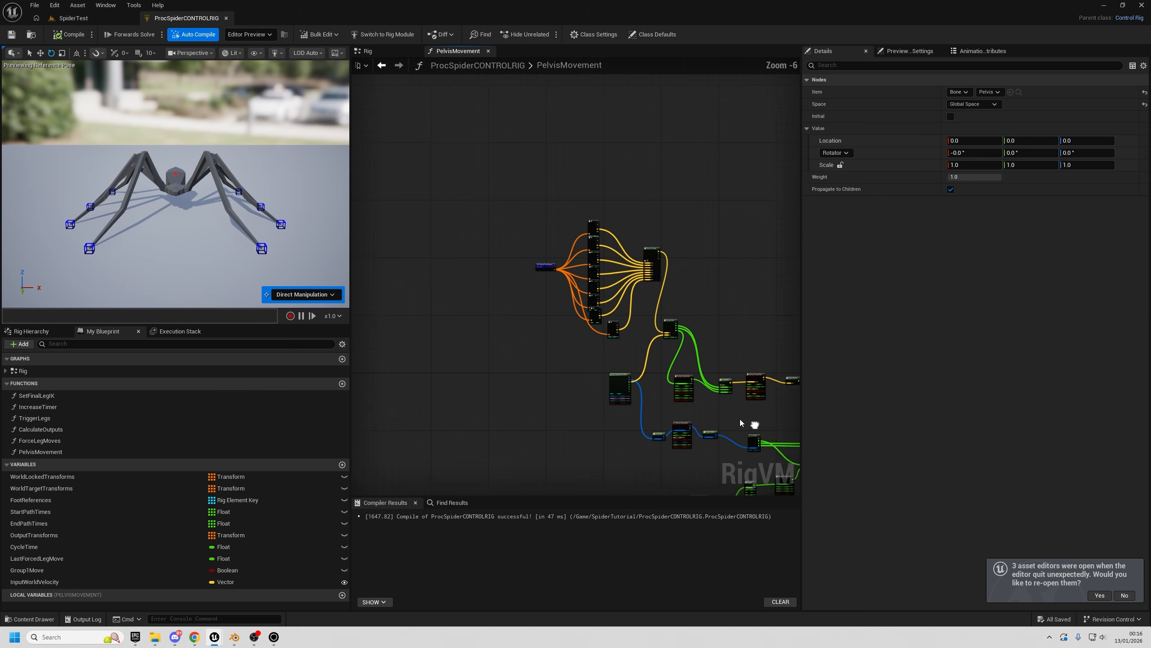
{"action": "right_click_drag", "start_coordinate": [739, 423], "coordinate": [509, 271]}
{"action": "left_click", "coordinate": [729, 345]}
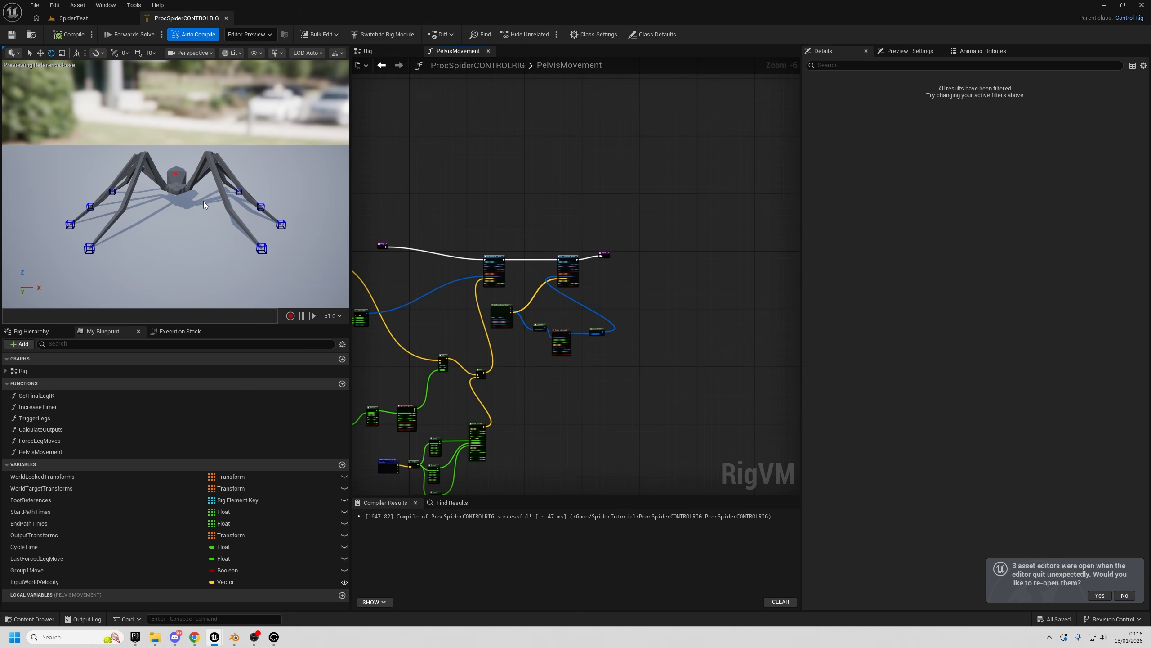
{"action": "right_click_drag", "start_coordinate": [220, 201], "coordinate": [68, 204]}
{"action": "right_click_drag", "start_coordinate": [273, 204], "coordinate": [190, 237]}
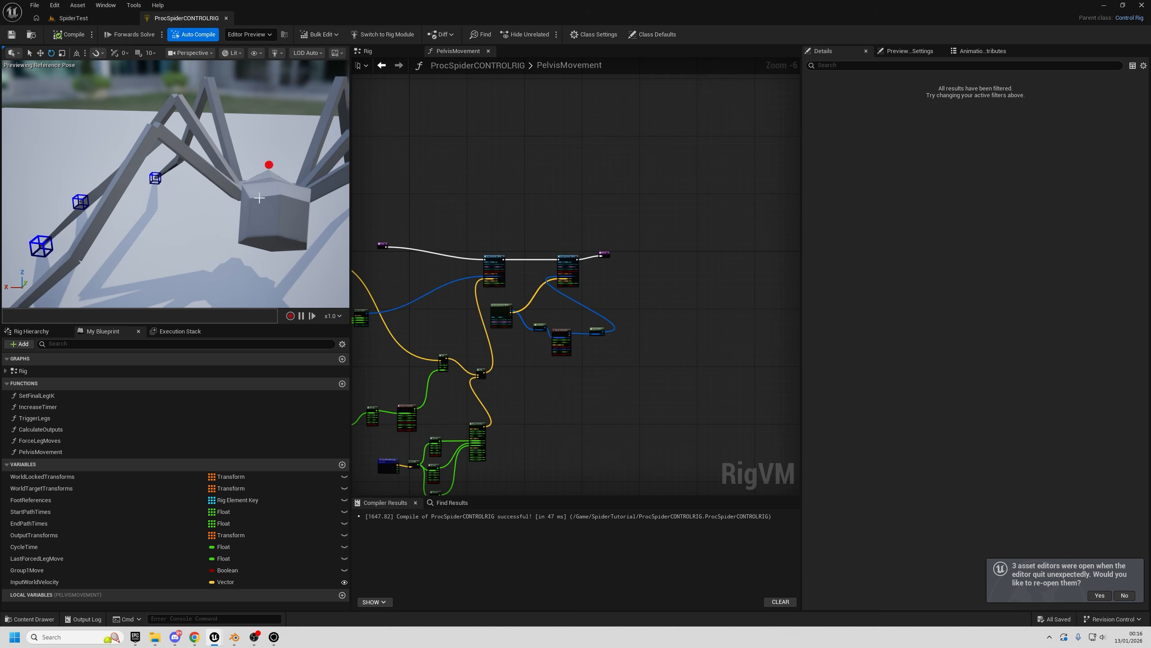
{"action": "right_click_drag", "start_coordinate": [259, 197], "coordinate": [233, 179]}
- Add a Line Trace By Trace Channel node above the Entry node's execution wire in the PelvisMovement graph
{"action": "right_click_drag", "start_coordinate": [490, 206], "coordinate": [620, 226]}
{"action": "scroll", "coordinate": [546, 308], "scroll_direction": "up", "scroll_amount": 4}
{"action": "right_click", "coordinate": [555, 185]}
{"action": "type", "text": "t"}
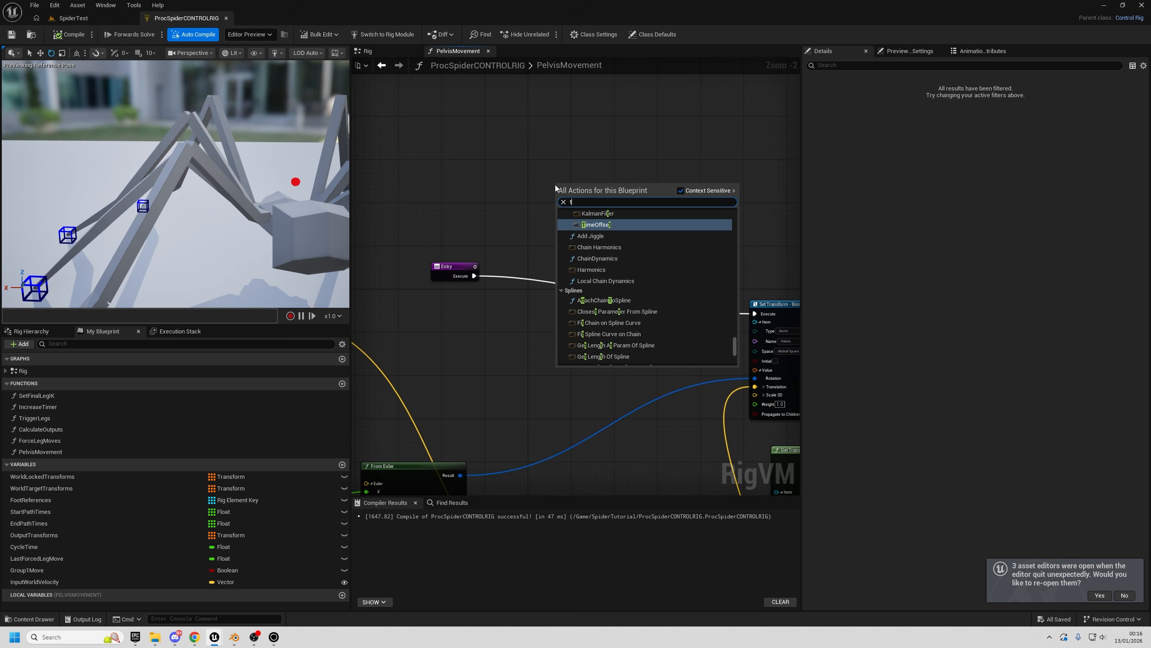
{"action": "type", "text": "race"}
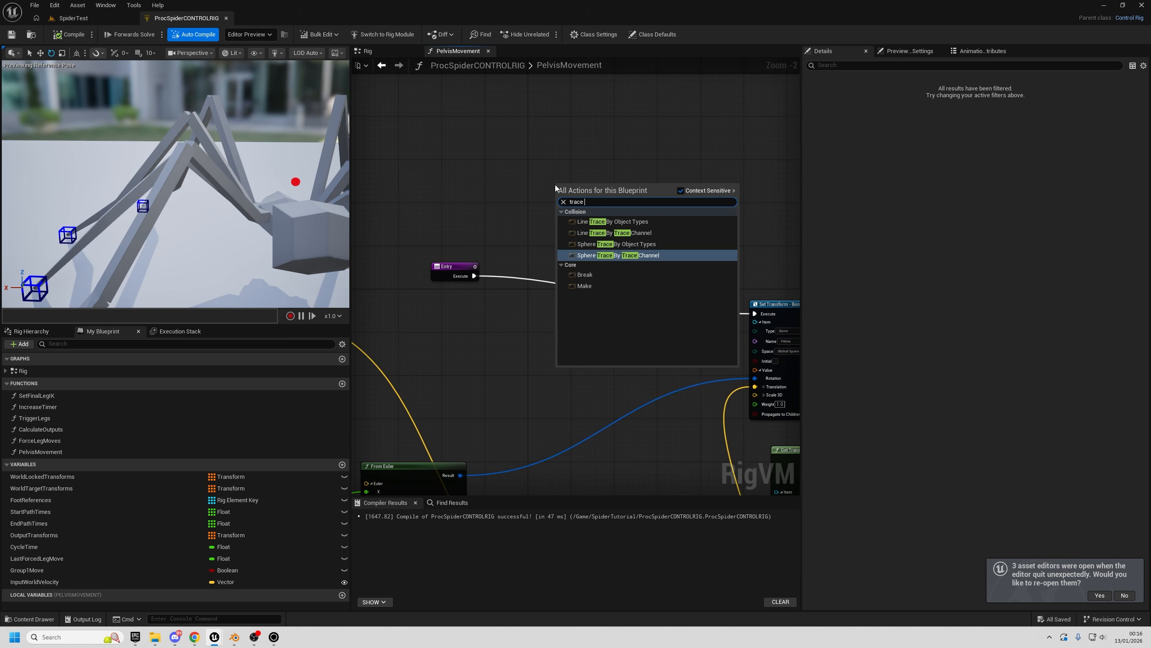
{"action": "left_click", "coordinate": [605, 232]}
{"action": "right_click_drag", "start_coordinate": [557, 226], "coordinate": [588, 308]}
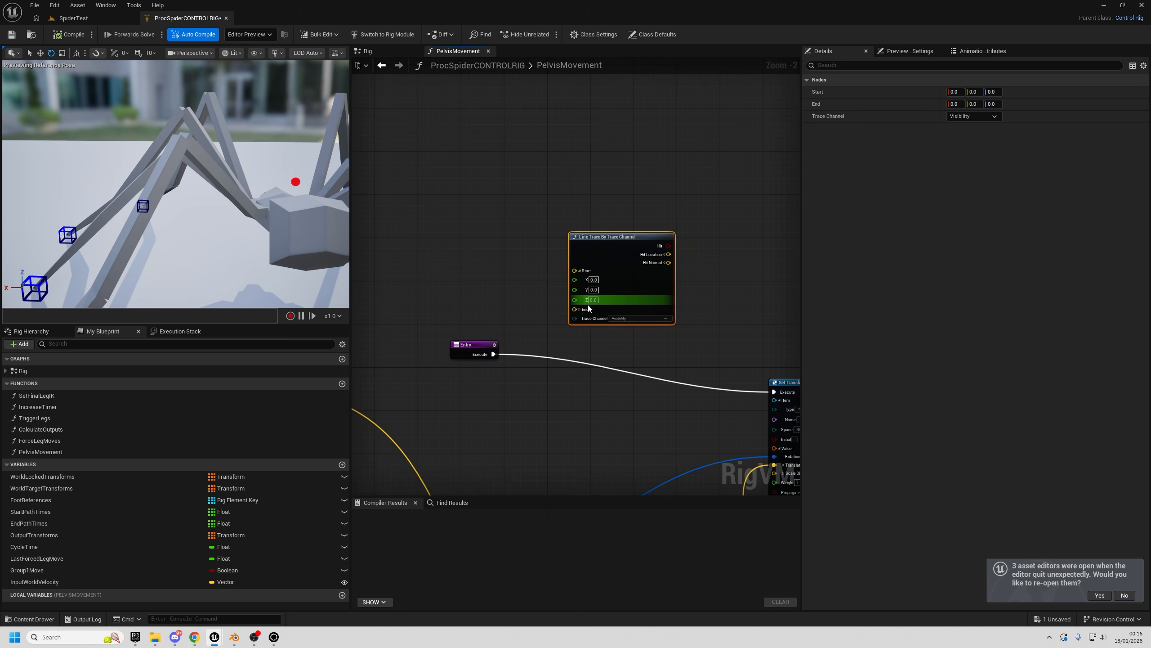
- Set the Line Trace By Trace Channel node's Start Z to 400 and End Z to -400, and reposition the node above Entry
{"action": "left_click_drag", "start_coordinate": [587, 308], "coordinate": [597, 257]}
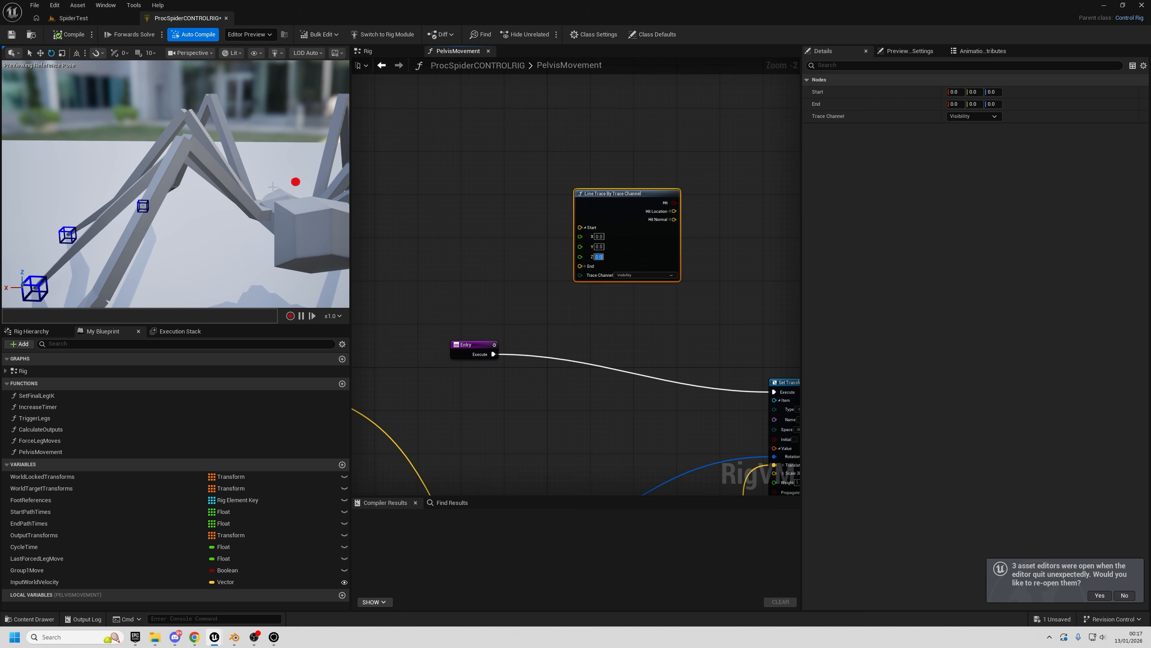
{"action": "right_click_drag", "start_coordinate": [273, 187], "coordinate": [277, 141]}
{"action": "mouse_move", "coordinate": [218, 211]}
{"action": "right_mouse_down"}
{"action": "mouse_move", "coordinate": [219, 290]}
{"action": "mouse_move", "coordinate": [219, 150]}
{"action": "mouse_move", "coordinate": [219, 204]}
{"action": "mouse_move", "coordinate": [199, 200]}
{"action": "mouse_move", "coordinate": [213, 250]}
{"action": "mouse_move", "coordinate": [213, 150]}
{"action": "mouse_move", "coordinate": [213, 204]}
{"action": "mouse_move", "coordinate": [218, 190]}
{"action": "mouse_move", "coordinate": [231, 217]}
{"action": "right_mouse_up"}
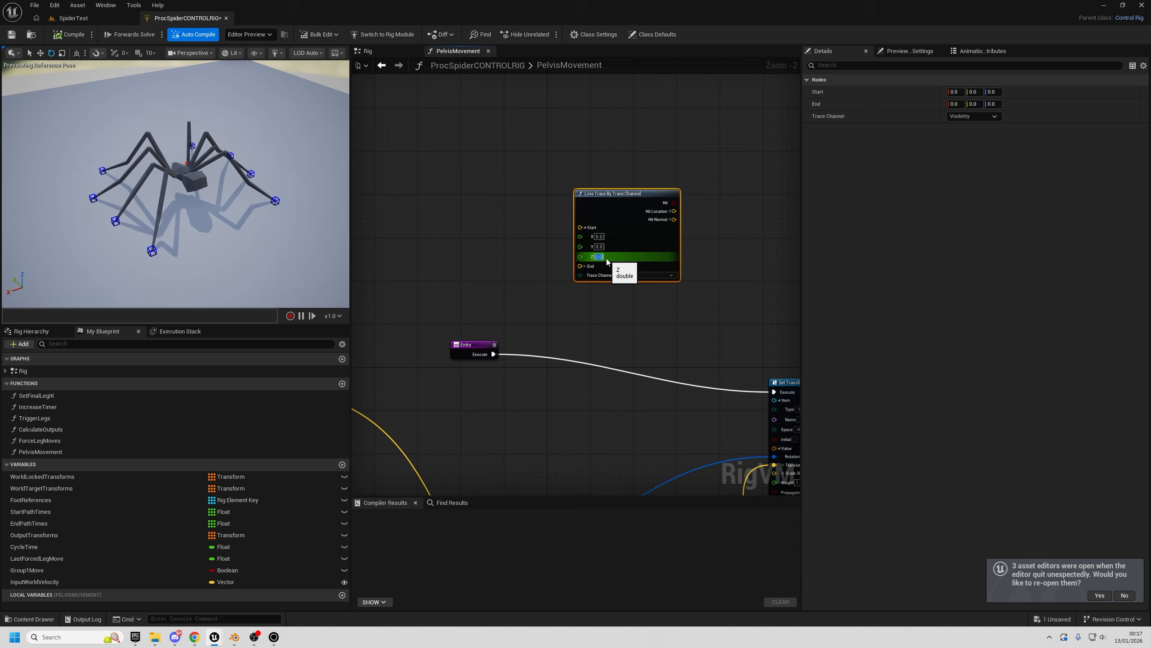
{"action": "key", "text": "Return"}
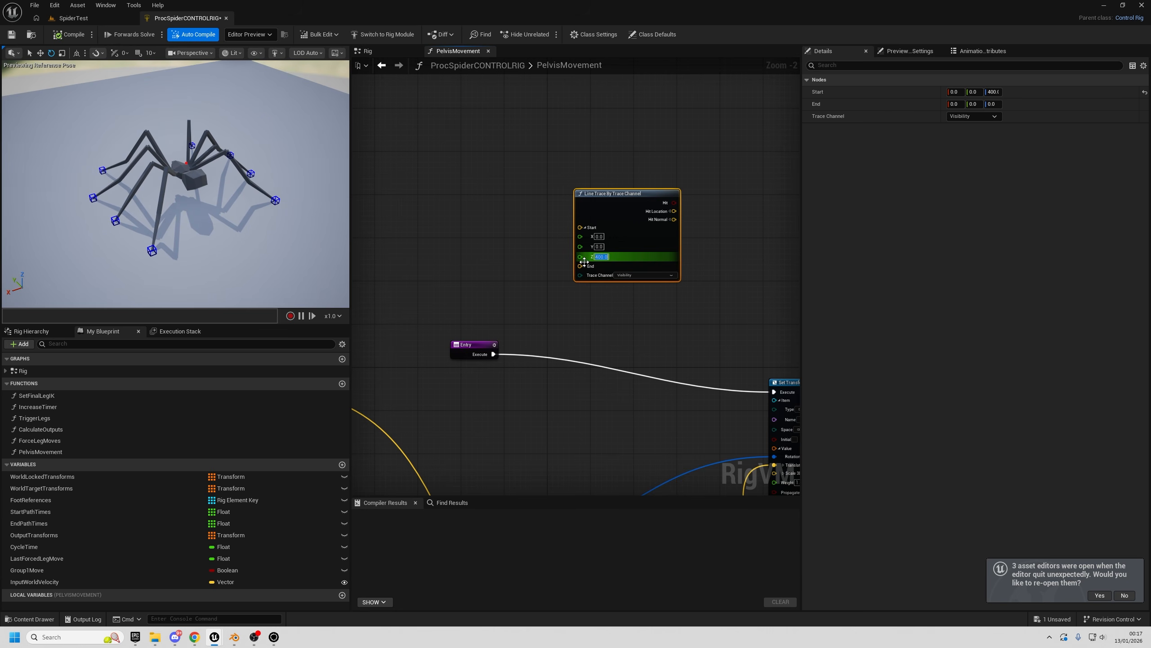
{"action": "left_click", "coordinate": [584, 266]}
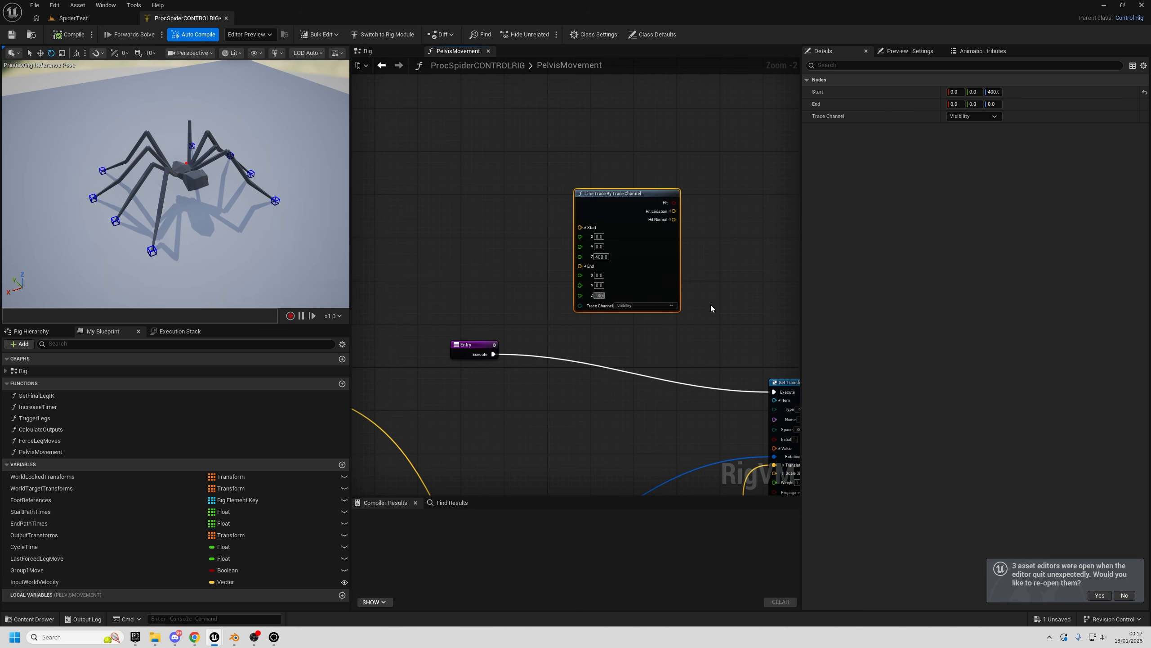
{"action": "left_click_drag", "start_coordinate": [634, 210], "coordinate": [580, 140]}
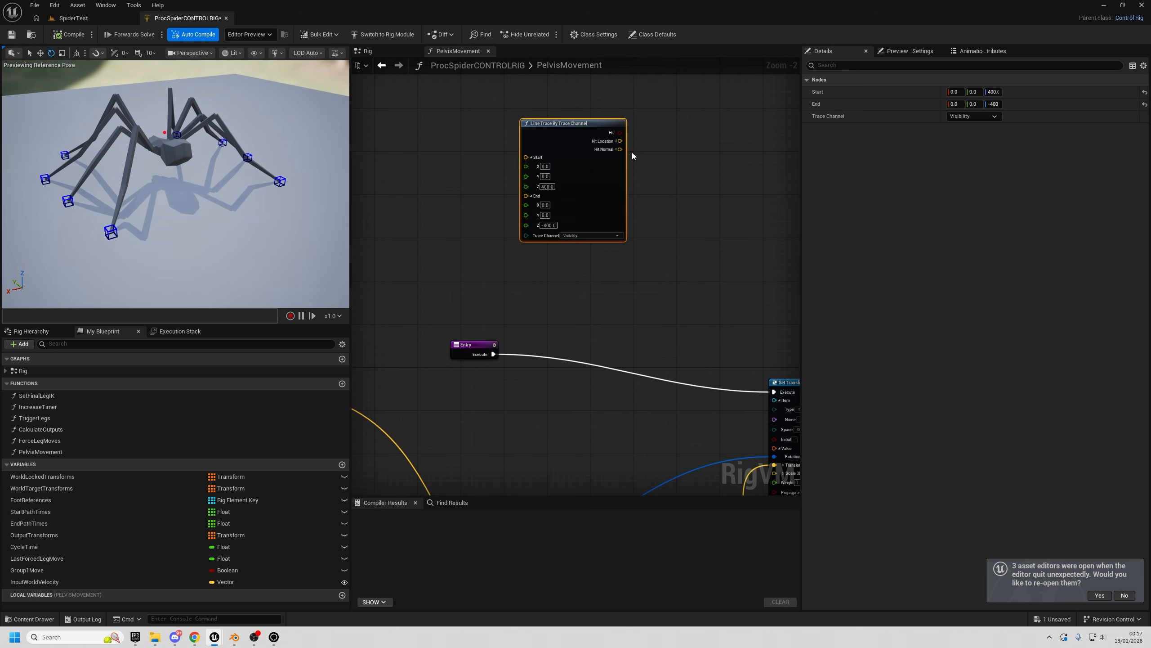
{"action": "left_click_drag", "start_coordinate": [578, 132], "coordinate": [534, 160]}
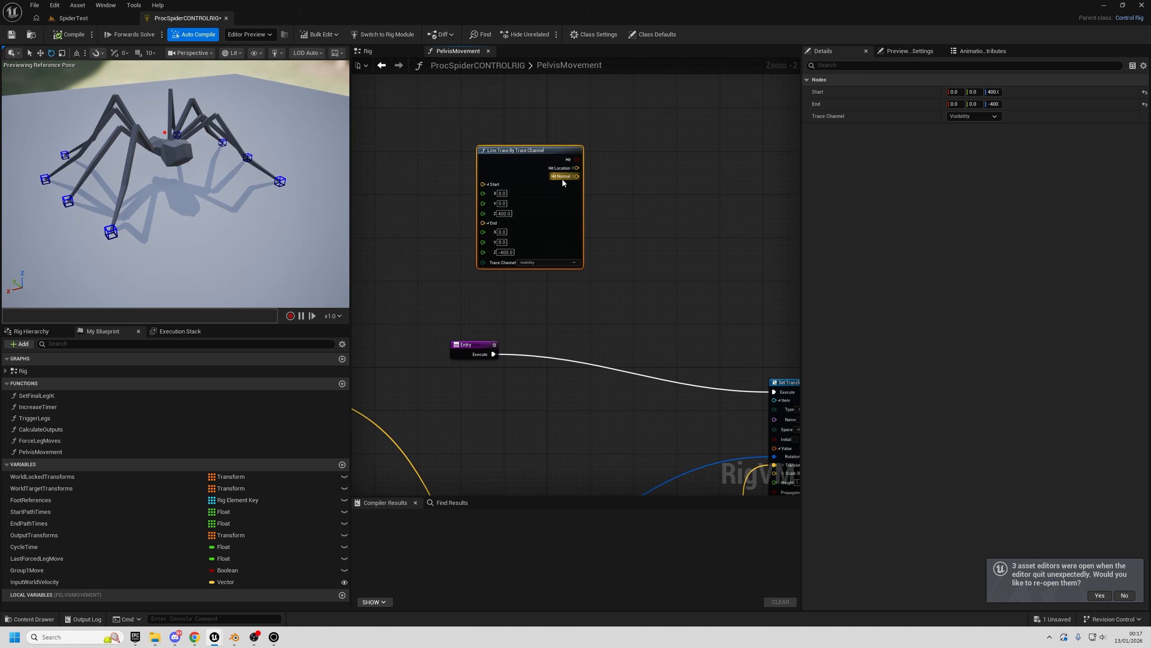
- Examine the spider's body, legs and foot controls from several angles in the preview to judge where the body trace runs
{"action": "right_click_drag", "start_coordinate": [298, 208], "coordinate": [239, 184]}
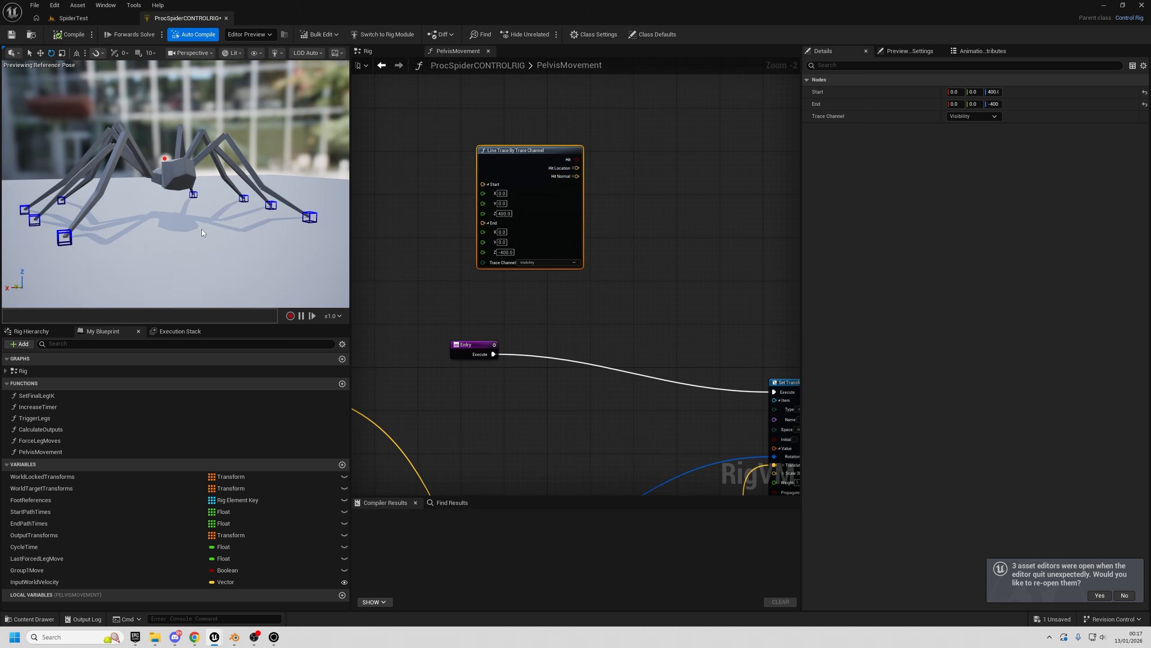
{"action": "key", "text": "w"}
{"action": "right_click_drag", "start_coordinate": [164, 158], "coordinate": [200, 205]}
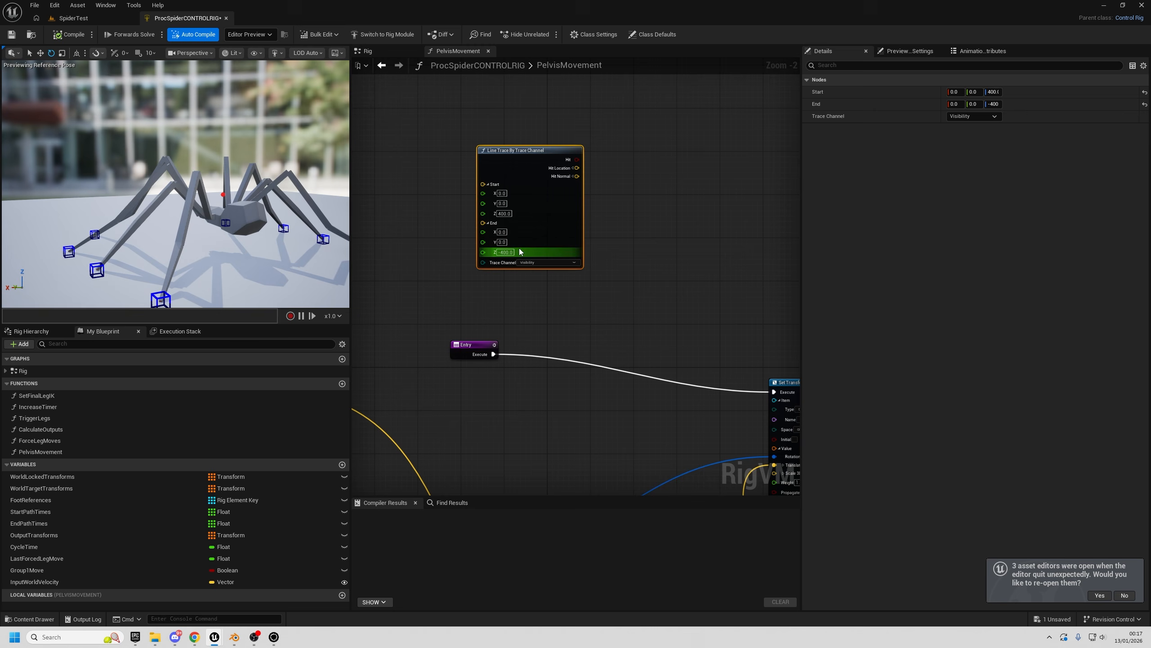
{"action": "right_click_drag", "start_coordinate": [199, 72], "coordinate": [172, 272]}
{"action": "right_click_drag", "start_coordinate": [570, 312], "coordinate": [586, 329]}
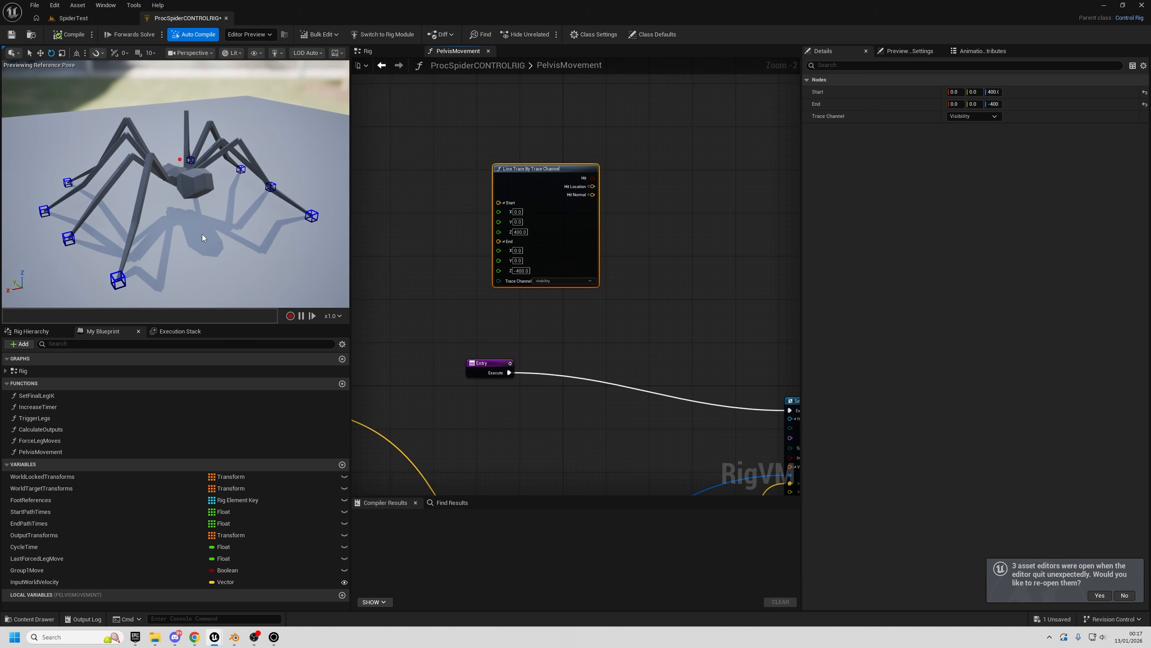
{"action": "right_click_drag", "start_coordinate": [232, 232], "coordinate": [192, 164]}
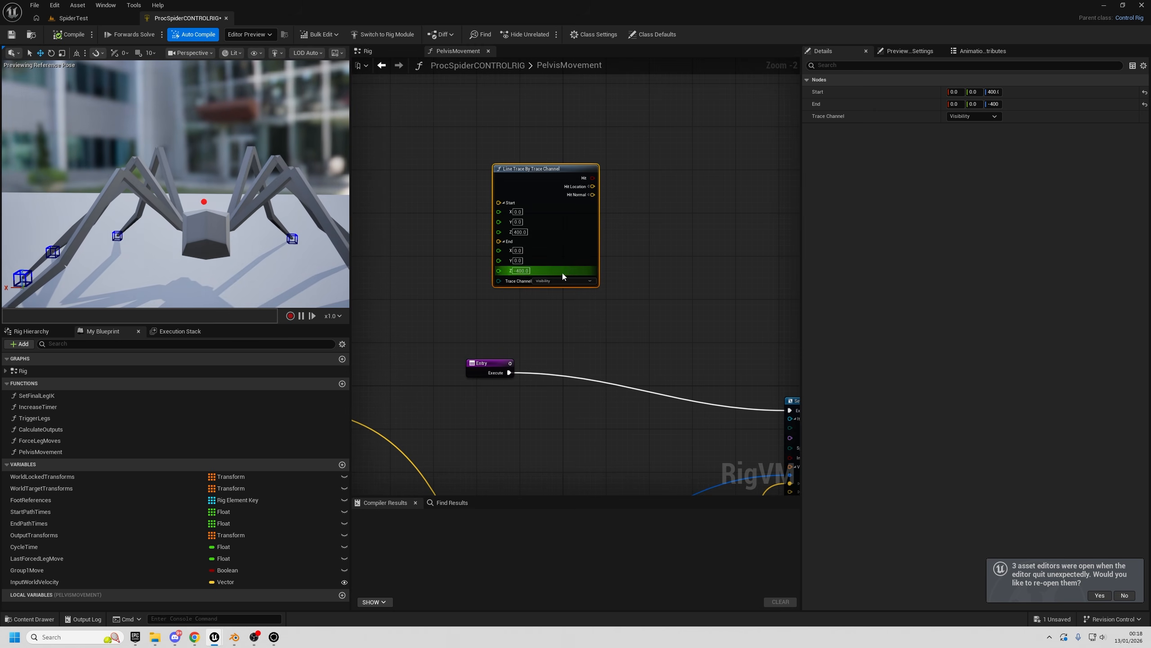
{"action": "right_click_drag", "start_coordinate": [218, 222], "coordinate": [144, 261]}
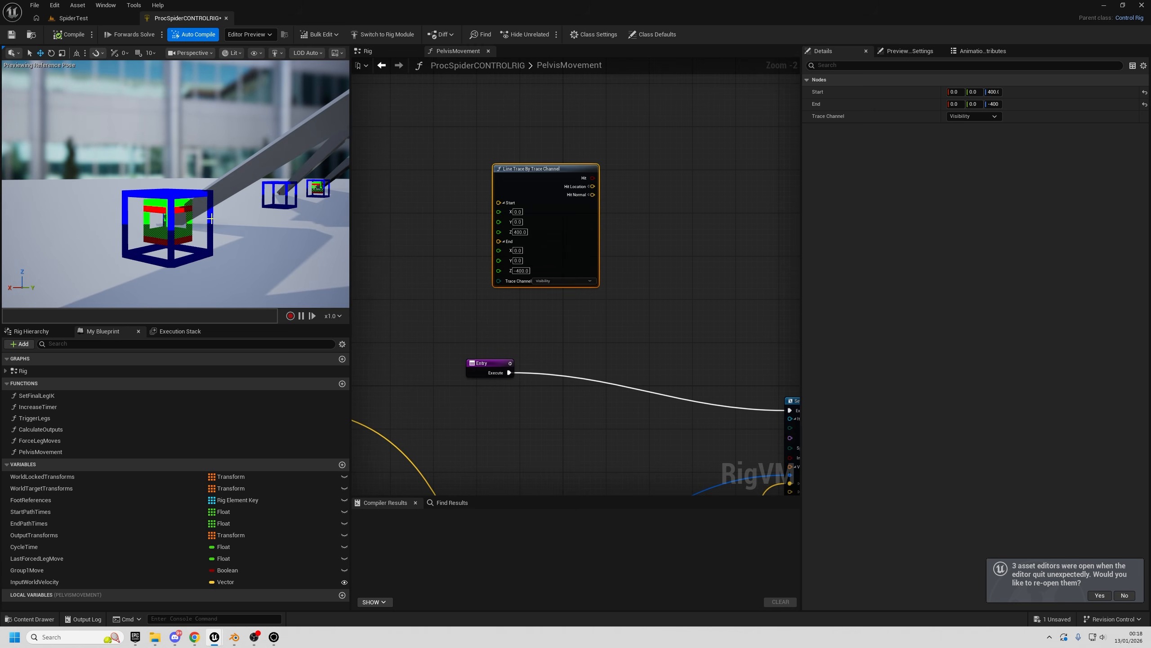
{"action": "right_click_drag", "start_coordinate": [256, 219], "coordinate": [190, 196]}
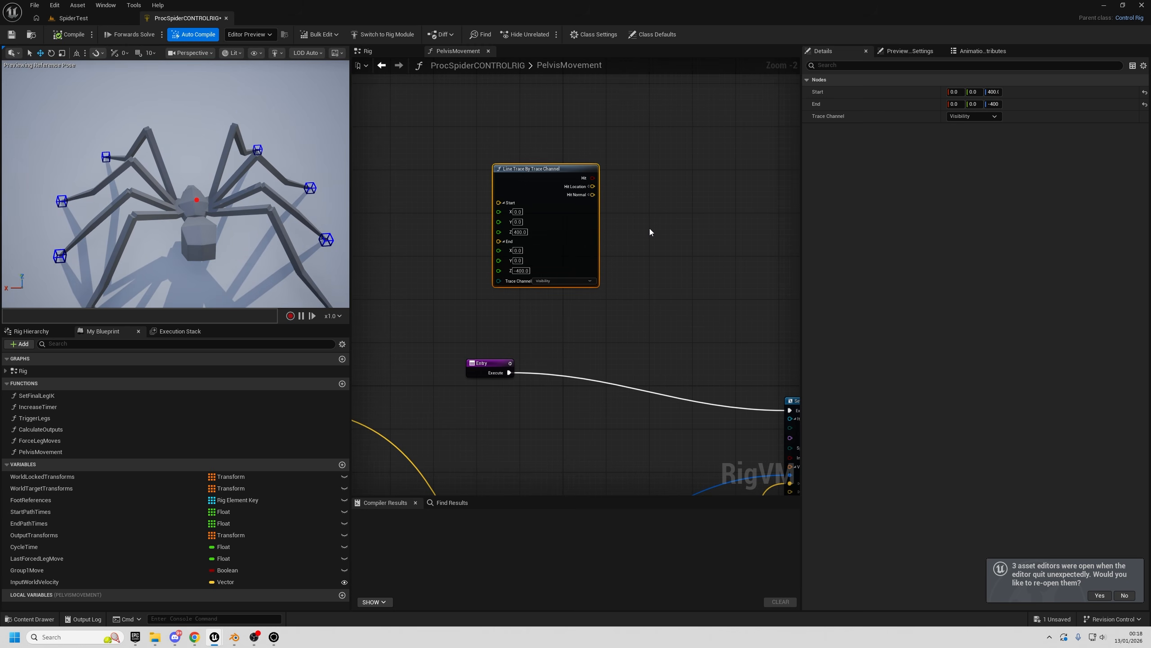
- Add a From Two Vectors (Quaternion) node beside the Line Trace By Trace Channel node in the PelvisMovement graph
{"action": "left_click_drag", "start_coordinate": [510, 180], "coordinate": [488, 193]}
{"action": "right_click_drag", "start_coordinate": [614, 216], "coordinate": [602, 220]}
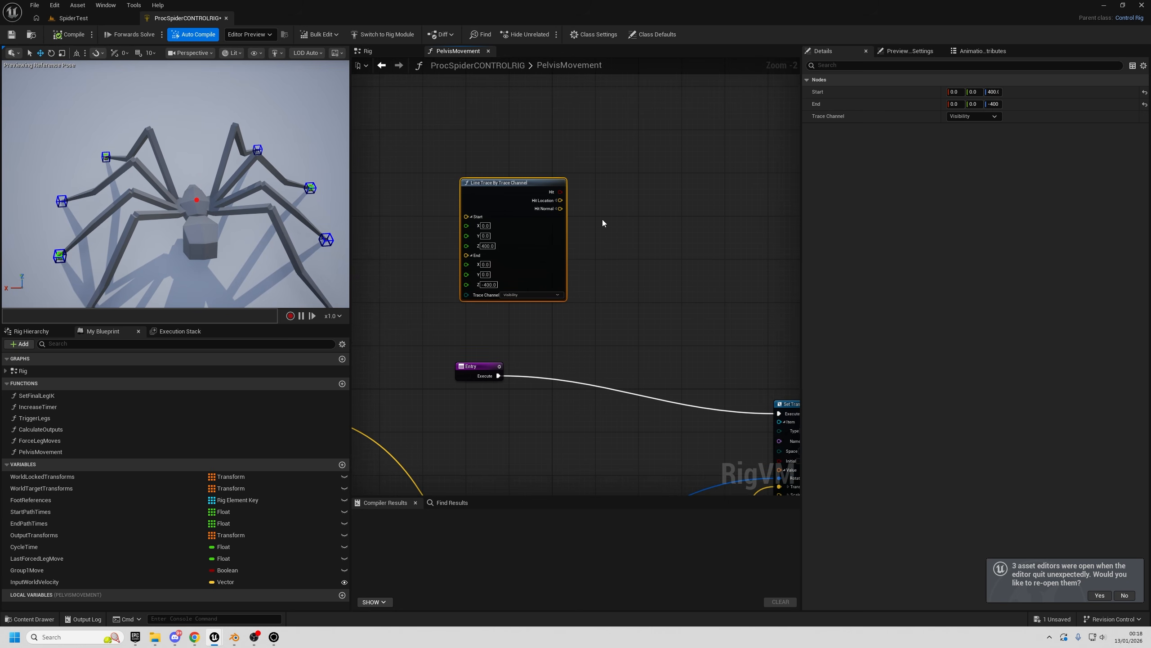
{"action": "right_click", "coordinate": [608, 260]}
{"action": "type", "text": "from two"}
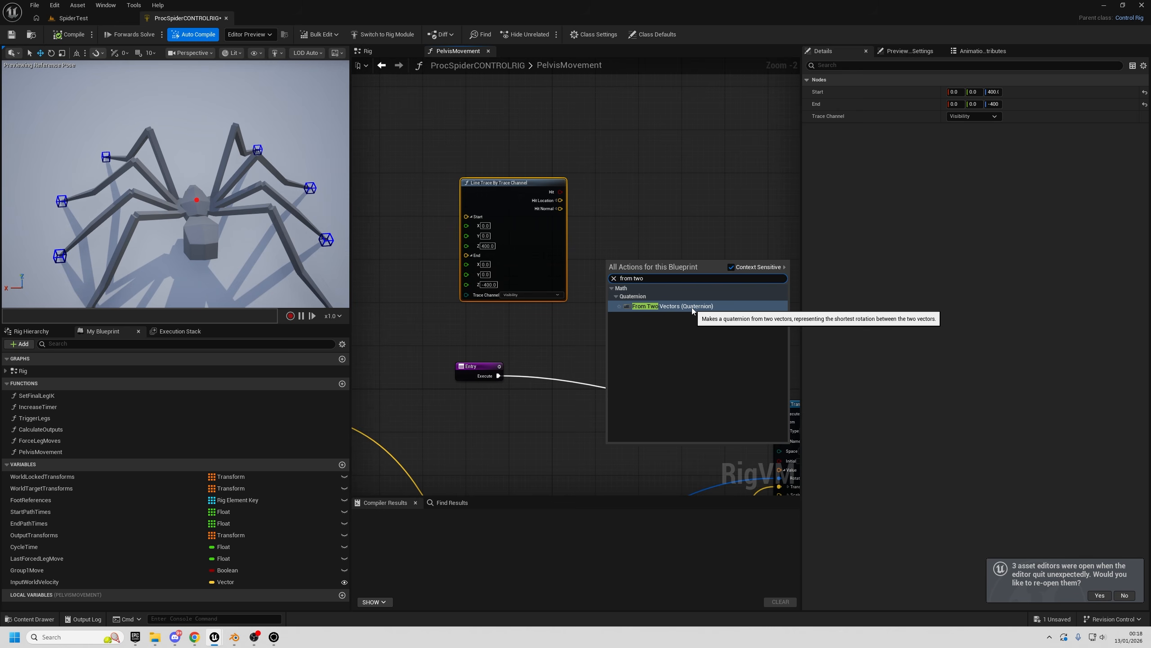
{"action": "left_click", "coordinate": [648, 307]}
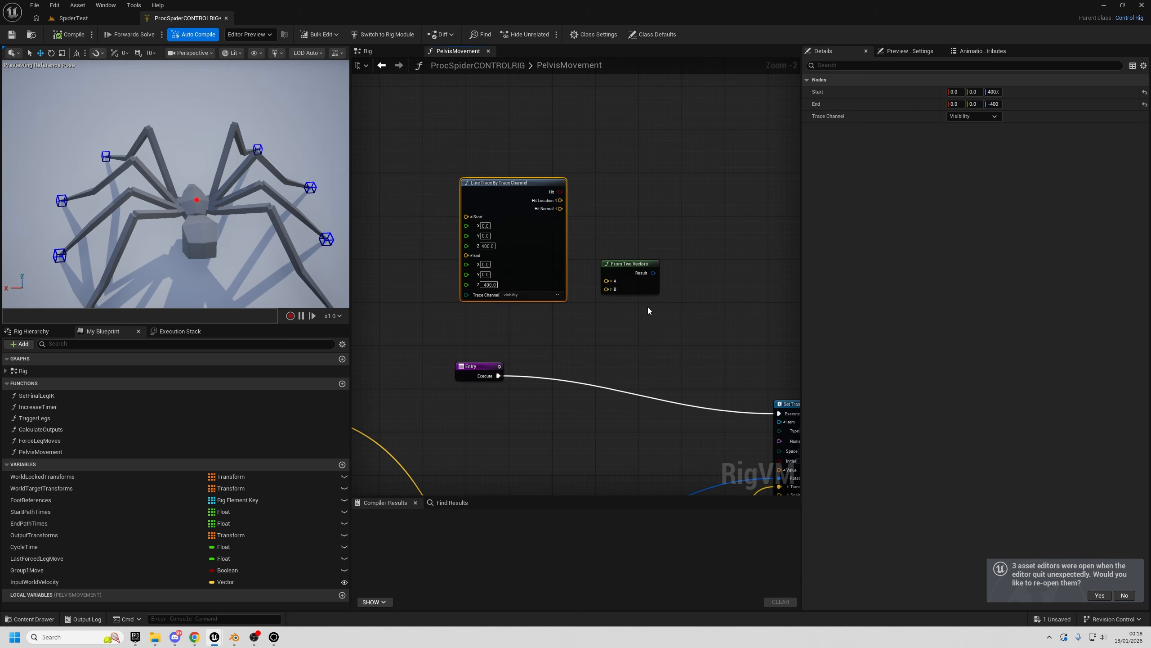
{"action": "left_click_drag", "start_coordinate": [632, 263], "coordinate": [643, 296]}
{"action": "right_click_drag", "start_coordinate": [641, 200], "coordinate": [609, 203]}
{"action": "left_click_drag", "start_coordinate": [607, 301], "coordinate": [617, 279]}
{"action": "right_click_drag", "start_coordinate": [610, 231], "coordinate": [634, 199]}
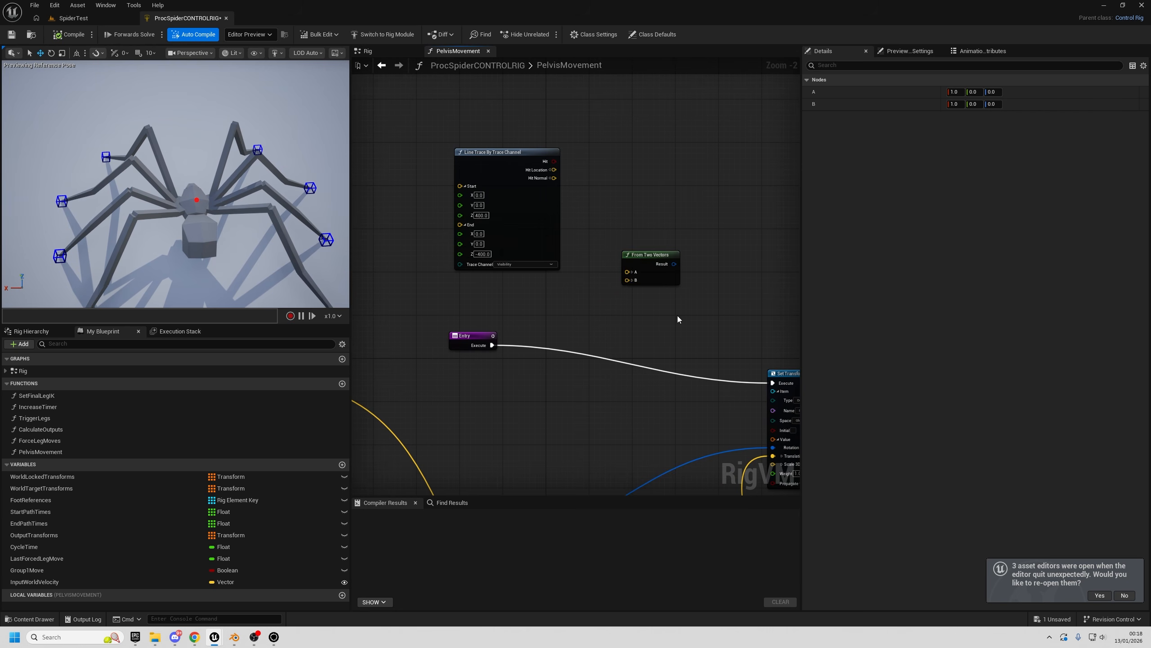
- Set vector A of the From Two Vectors node to X 0, Y 0, Z 1
{"action": "left_click_drag", "start_coordinate": [650, 258], "coordinate": [661, 235]}
{"action": "left_click", "coordinate": [656, 259]}
{"action": "type", "text": "0"}
{"action": "key", "text": "Return"}
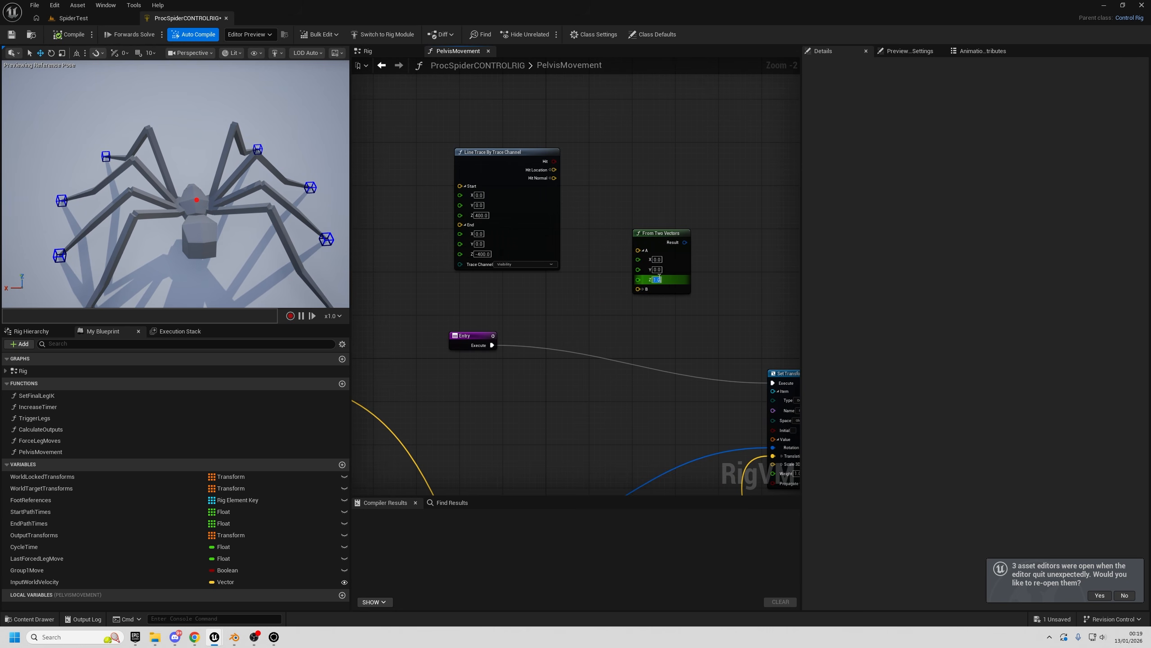
{"action": "scroll", "coordinate": [684, 334], "scroll_direction": "up", "scroll_amount": 2}
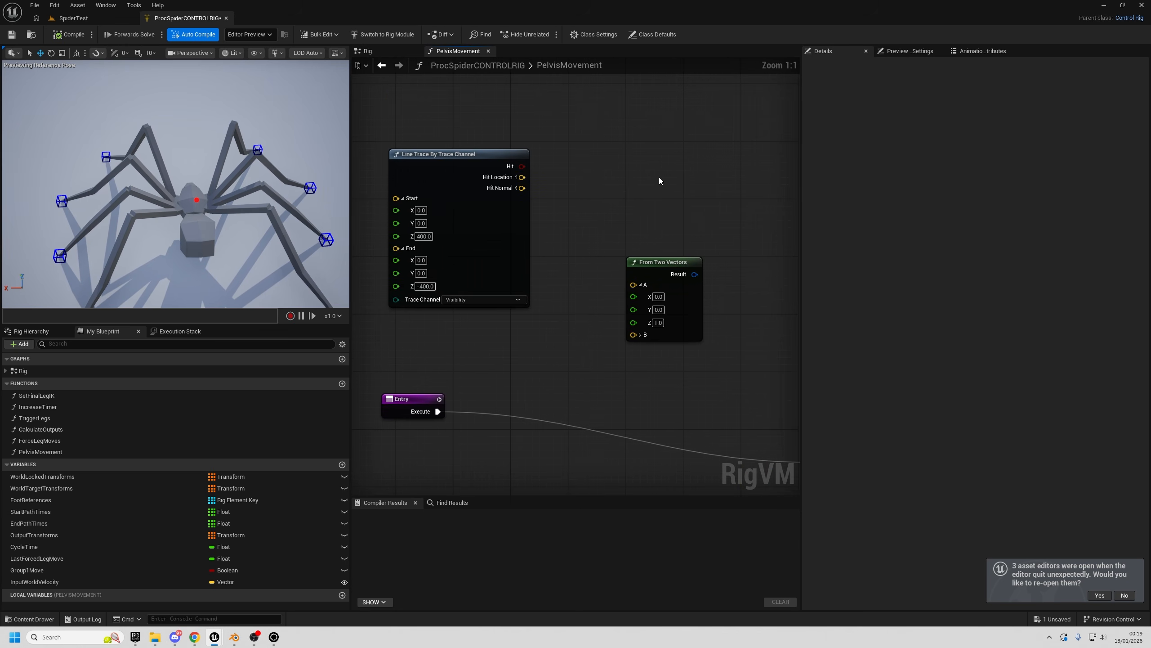
{"action": "left_click", "coordinate": [661, 290]}
{"action": "left_click_drag", "start_coordinate": [663, 259], "coordinate": [671, 209]}
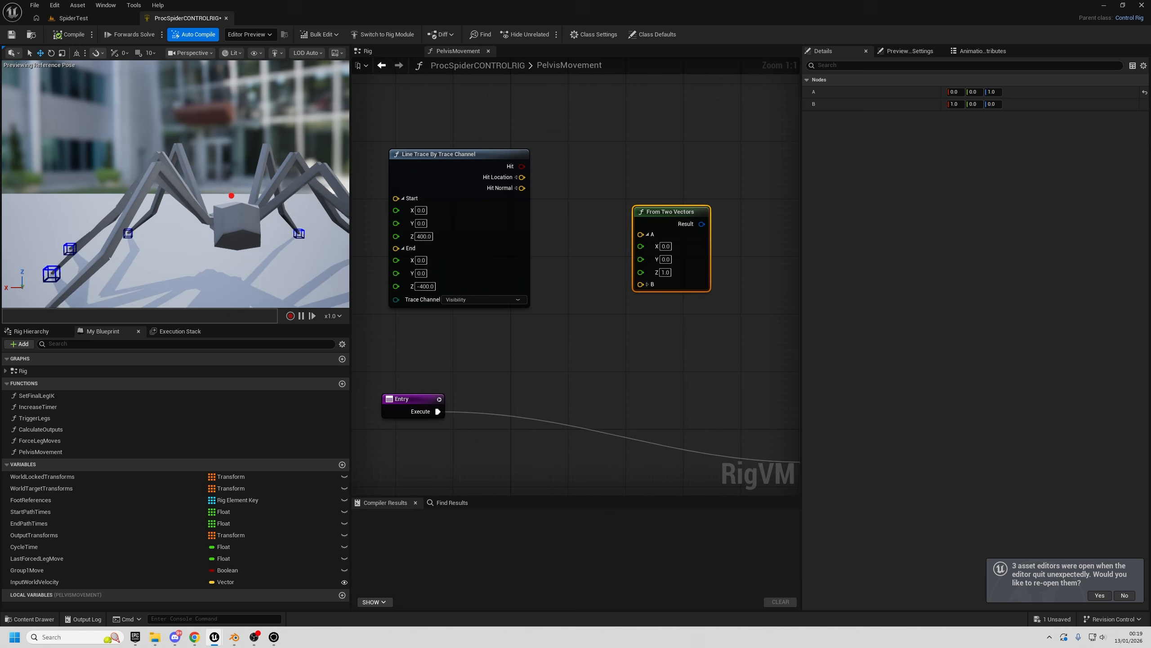
- Connect the line trace's Hit Normal output to input B of the From Two Vectors node
{"action": "right_click_drag", "start_coordinate": [183, 266], "coordinate": [206, 255]}
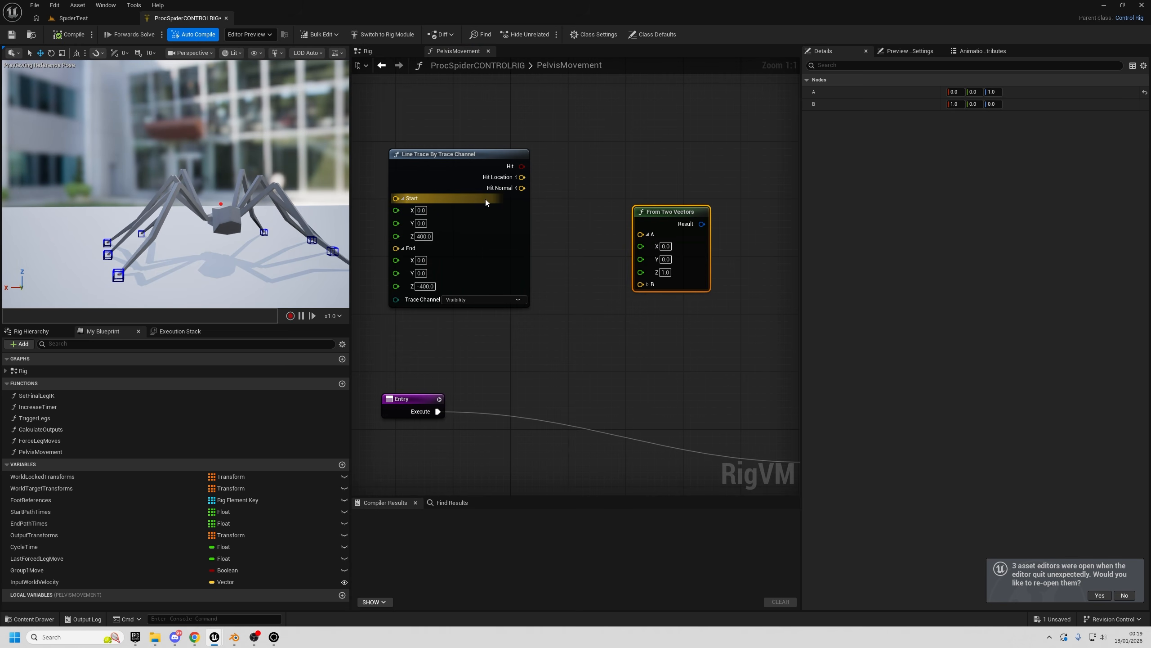
{"action": "left_click", "coordinate": [459, 169]}
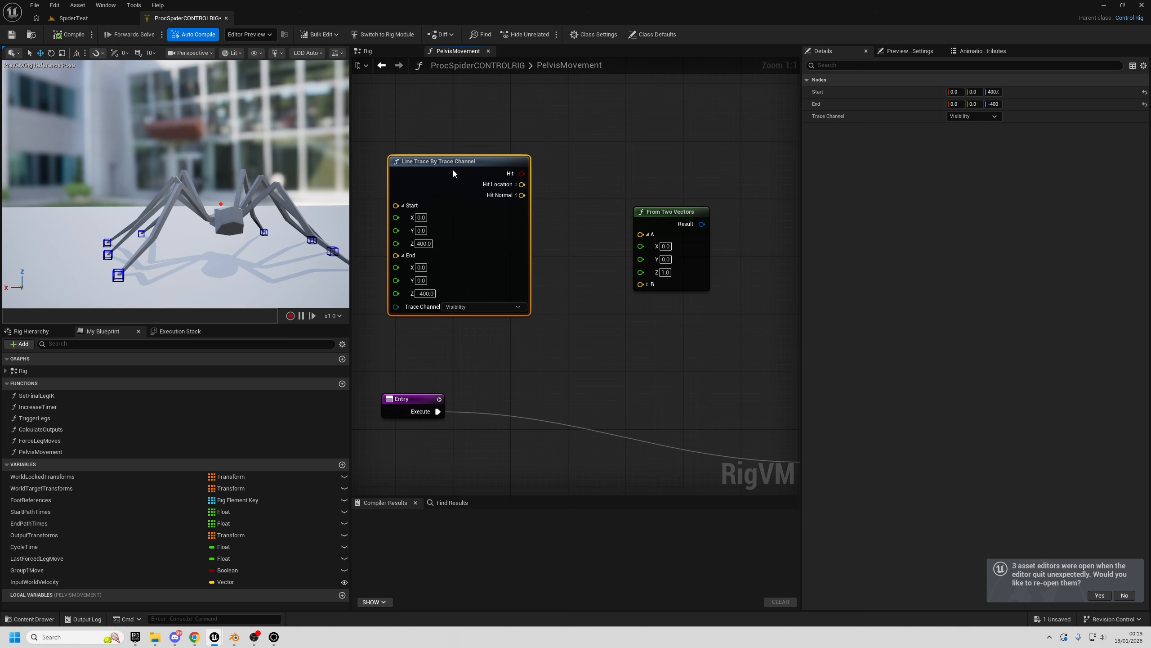
{"action": "left_click_drag", "start_coordinate": [453, 167], "coordinate": [459, 181]}
{"action": "right_click_drag", "start_coordinate": [562, 283], "coordinate": [598, 297]}
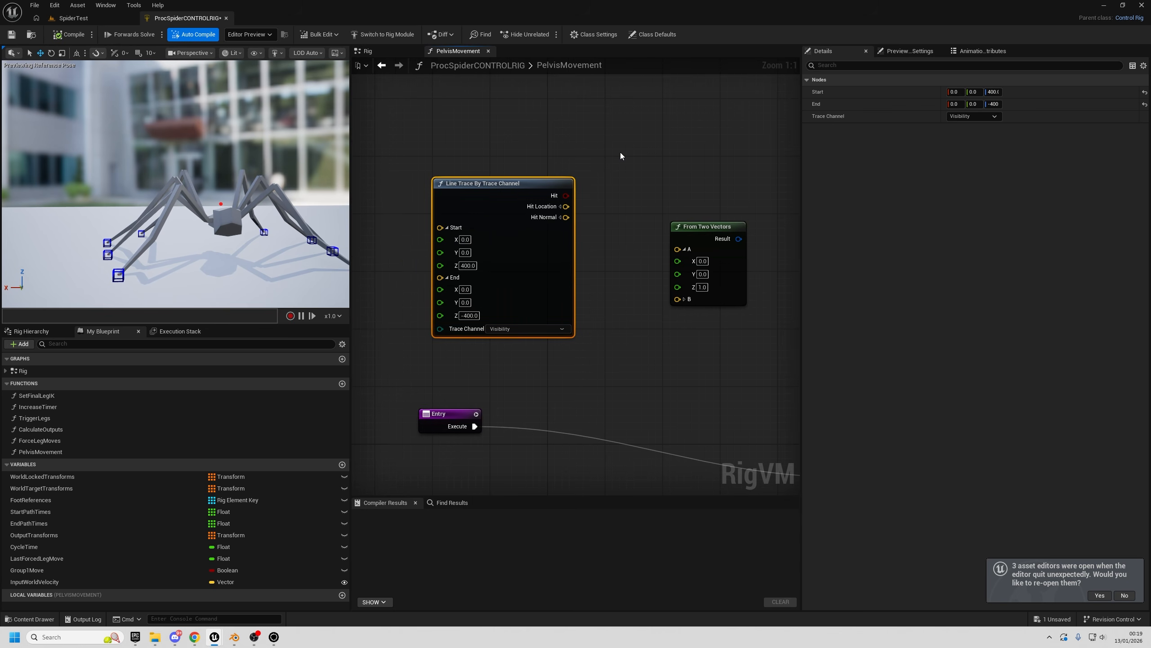
{"action": "left_click_drag", "start_coordinate": [616, 185], "coordinate": [572, 212]}
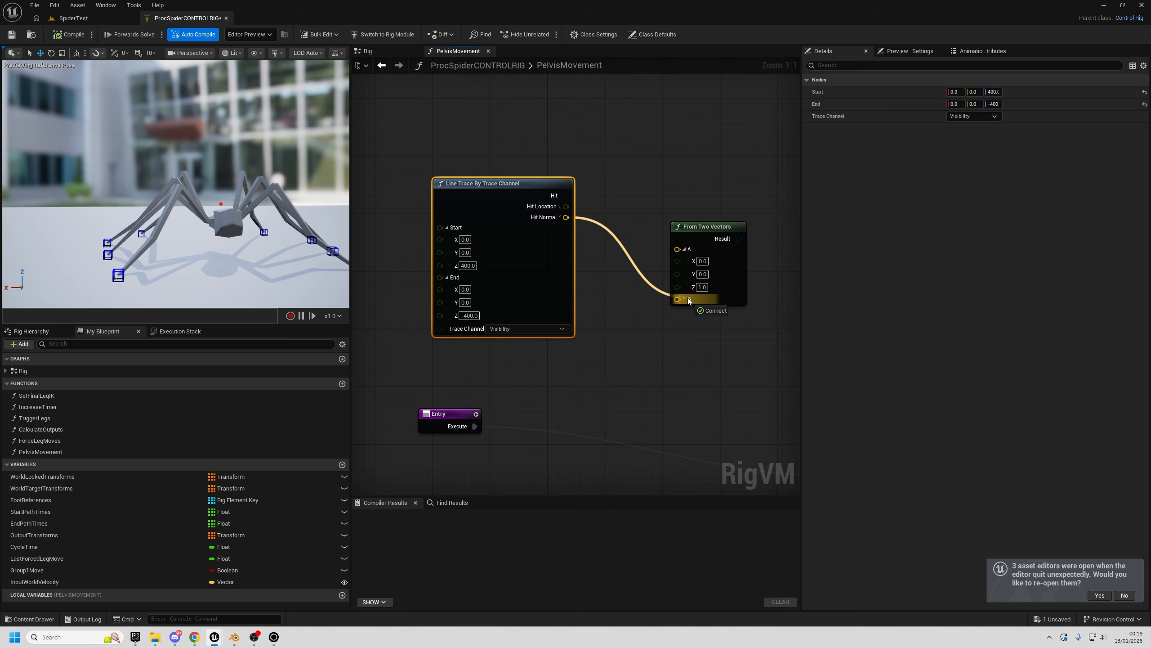
{"action": "left_click_drag", "start_coordinate": [689, 300], "coordinate": [689, 299]}
{"action": "left_click", "coordinate": [685, 250]}
{"action": "right_click_drag", "start_coordinate": [684, 116], "coordinate": [622, 115]}
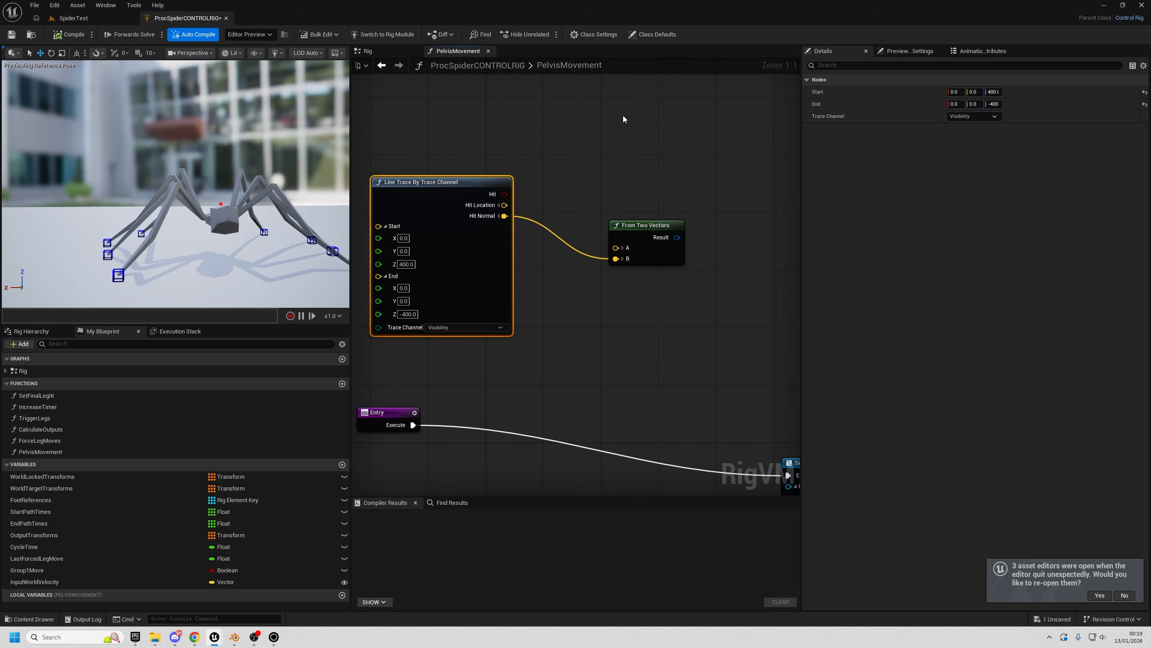
- Expand vector A on the From Two Vectors node and move the node up close beside the Line Trace node
{"action": "left_click_drag", "start_coordinate": [636, 120], "coordinate": [636, 391]}
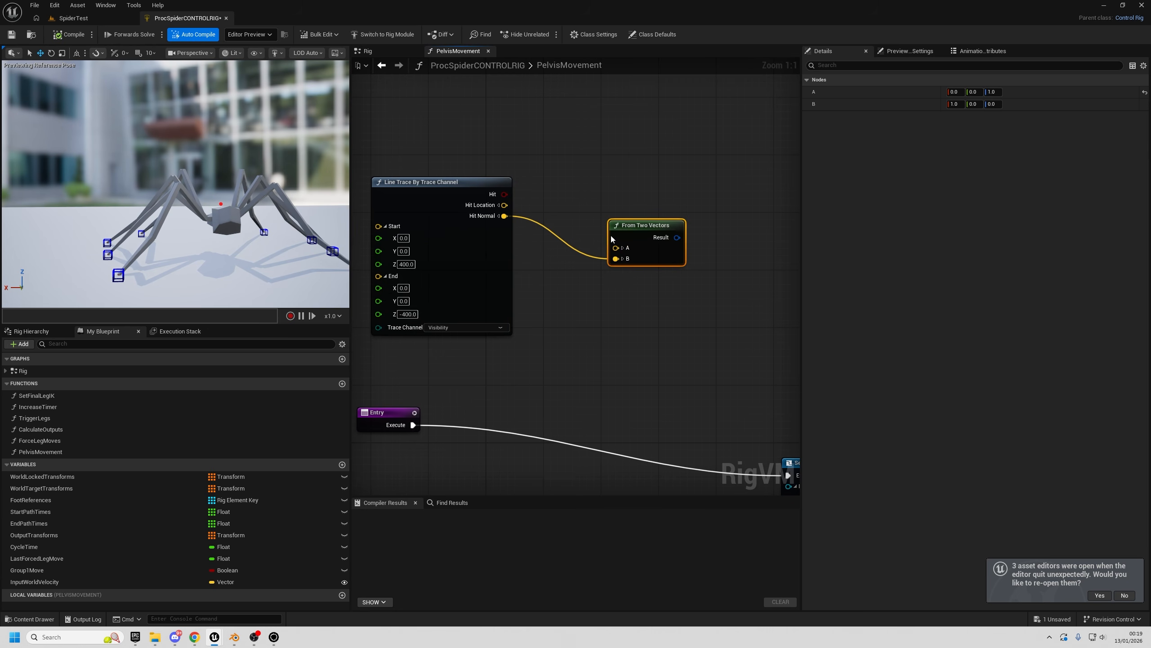
{"action": "left_click", "coordinate": [623, 248]}
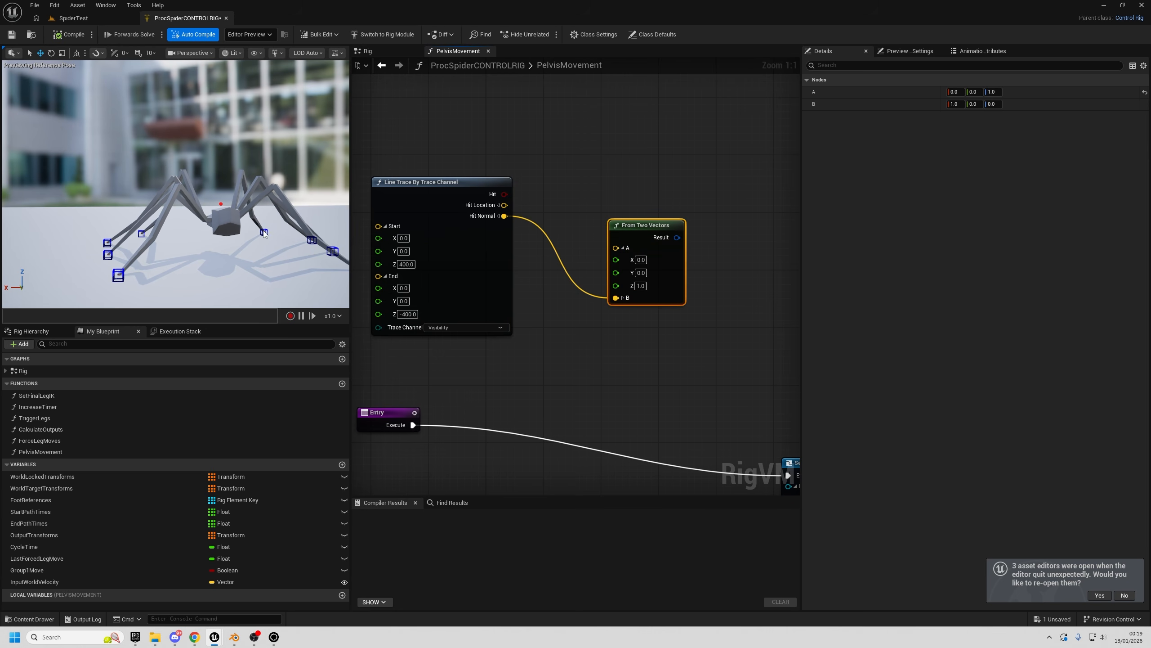
{"action": "left_click_drag", "start_coordinate": [264, 234], "coordinate": [264, 272], "text": "alt"}
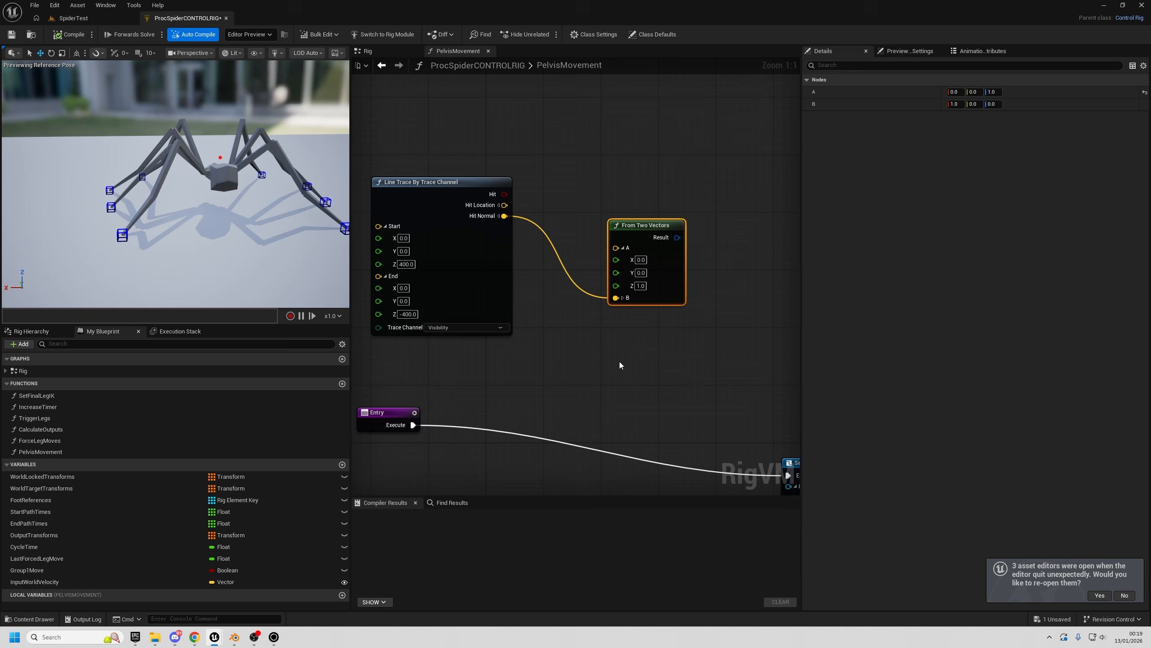
{"action": "left_click_drag", "start_coordinate": [680, 237], "coordinate": [726, 225]}
{"action": "left_click_drag", "start_coordinate": [637, 234], "coordinate": [572, 168]}
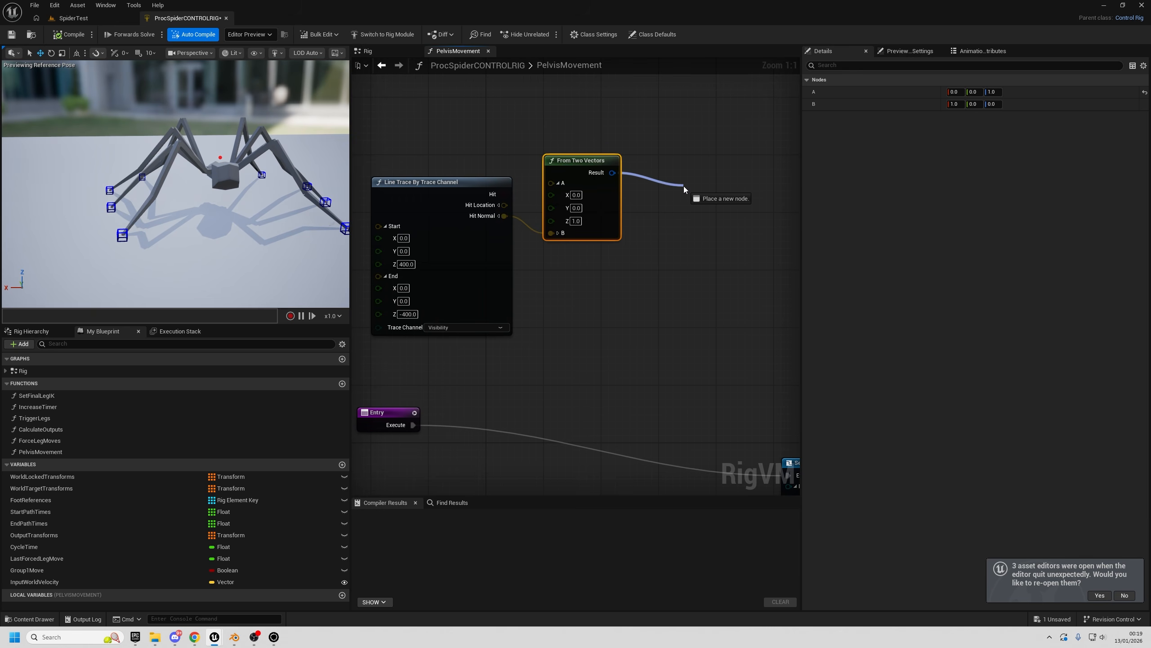
{"action": "right_click_drag", "start_coordinate": [264, 176], "coordinate": [236, 183]}
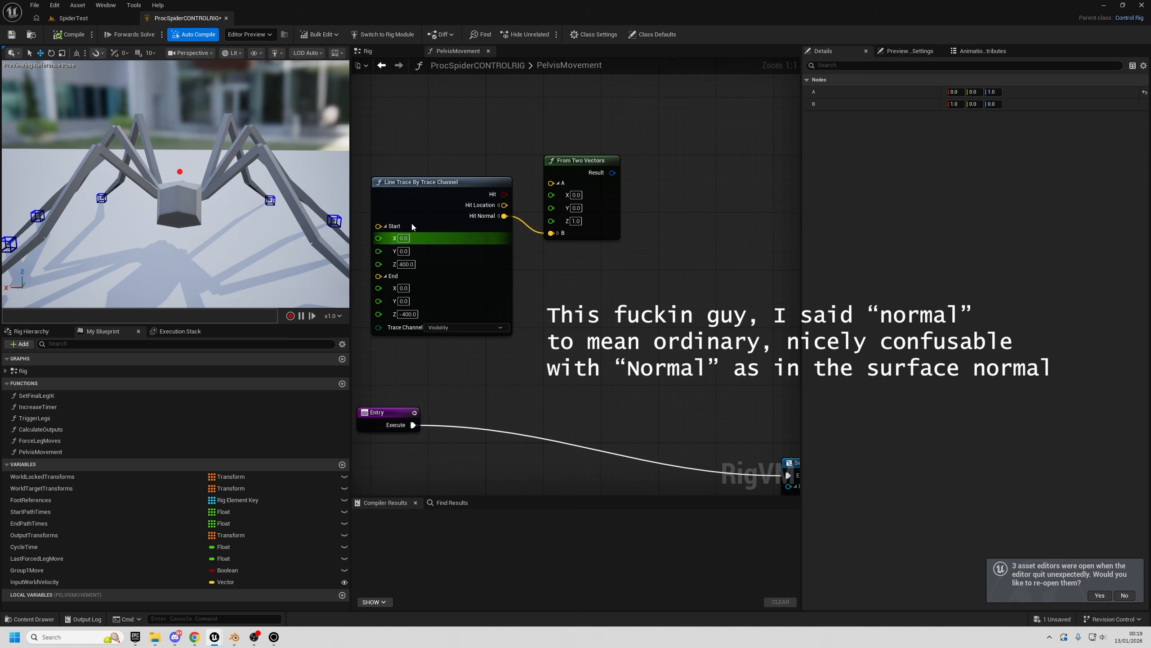
- Duplicate the pelvis Set Transform node above the original in the PelvisMovement graph
{"action": "right_click_drag", "start_coordinate": [593, 404], "coordinate": [616, 218]}
{"action": "scroll", "coordinate": [599, 416], "scroll_direction": "down", "scroll_amount": 2}
{"action": "right_click_drag", "start_coordinate": [612, 333], "coordinate": [537, 383]}
{"action": "right_click_drag", "start_coordinate": [633, 232], "coordinate": [522, 195]}
{"action": "left_click", "coordinate": [613, 304]}
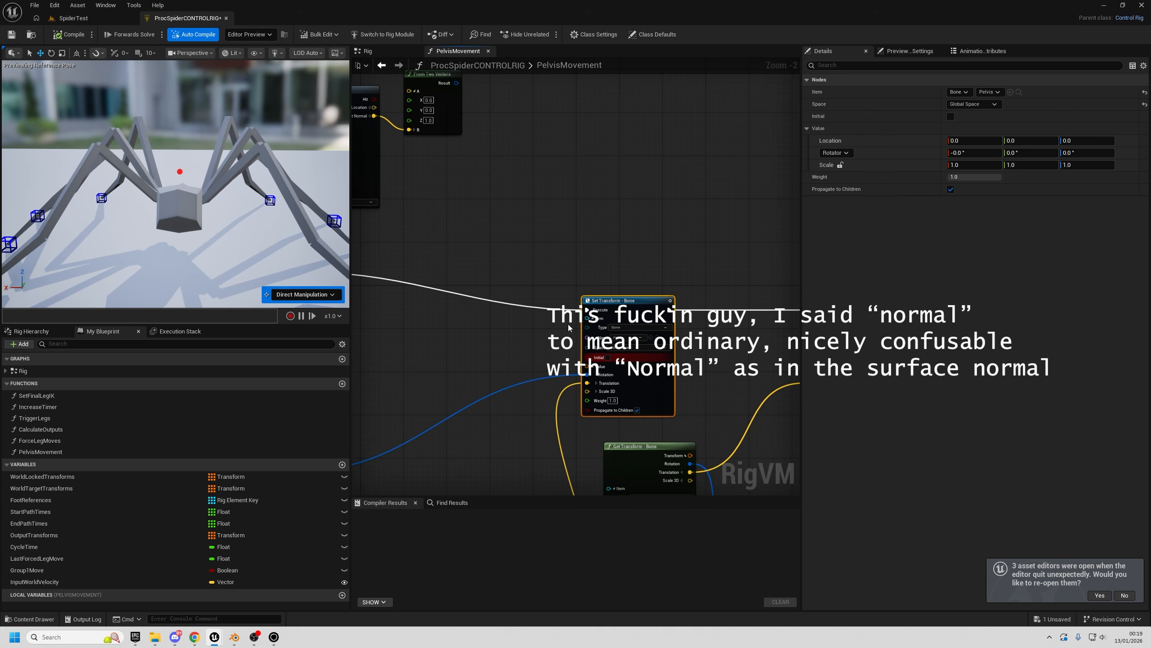
{"action": "right_click_drag", "start_coordinate": [602, 300], "coordinate": [661, 485]}
{"action": "left_click", "coordinate": [596, 201]}
{"action": "right_click_drag", "start_coordinate": [611, 327], "coordinate": [684, 242]}
{"action": "key", "text": "ctrl+v"}
- Route the execution from Entry through the copied pelvis Set Transform node to the Return node, bypassing the original Set Transform
{"action": "left_click_drag", "start_coordinate": [417, 394], "coordinate": [709, 216]}
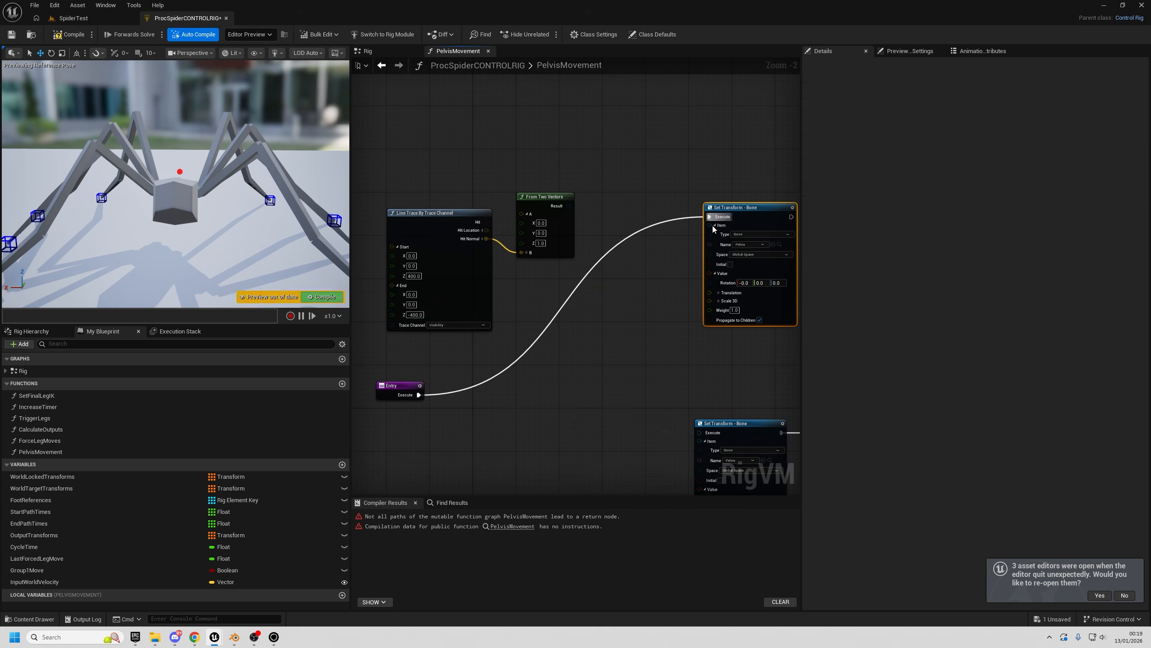
{"action": "right_click_drag", "start_coordinate": [782, 220], "coordinate": [513, 248]}
{"action": "left_click_drag", "start_coordinate": [520, 244], "coordinate": [759, 325]}
{"action": "right_click_drag", "start_coordinate": [404, 250], "coordinate": [594, 356]}
{"action": "right_click_drag", "start_coordinate": [536, 311], "coordinate": [564, 347]}
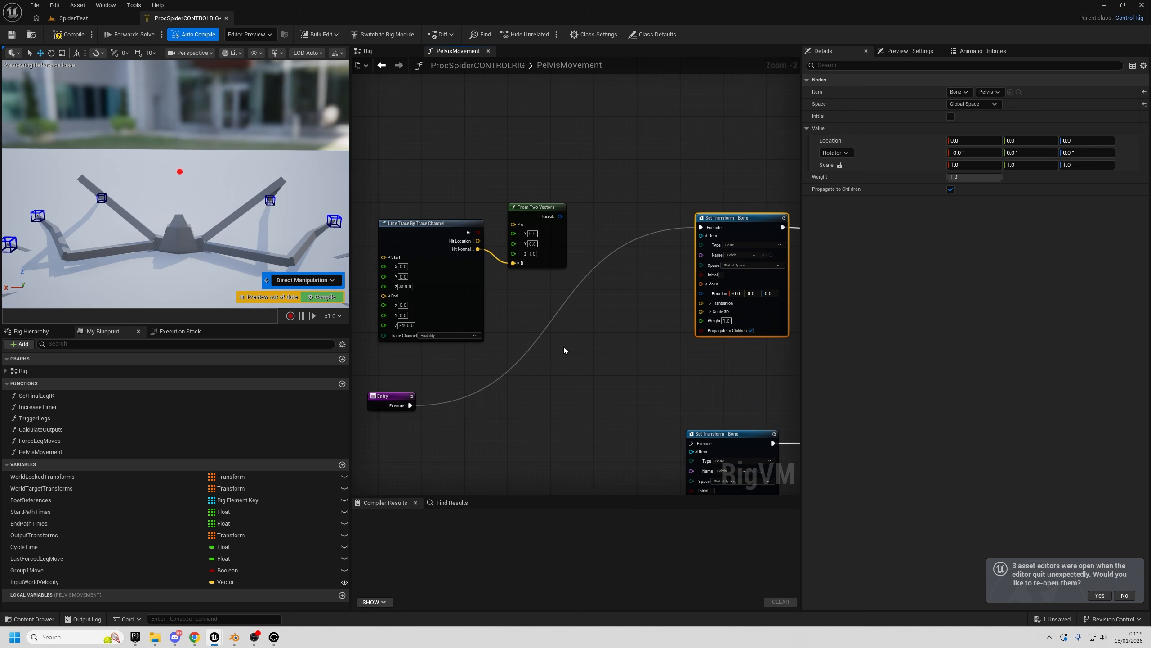
- Add a Get Transform node for the Pelvis bone and connect its Rotation and Translation to the copied pelvis Set Transform node
{"action": "right_click", "coordinate": [564, 346]}
{"action": "type", "text": "get tran"}
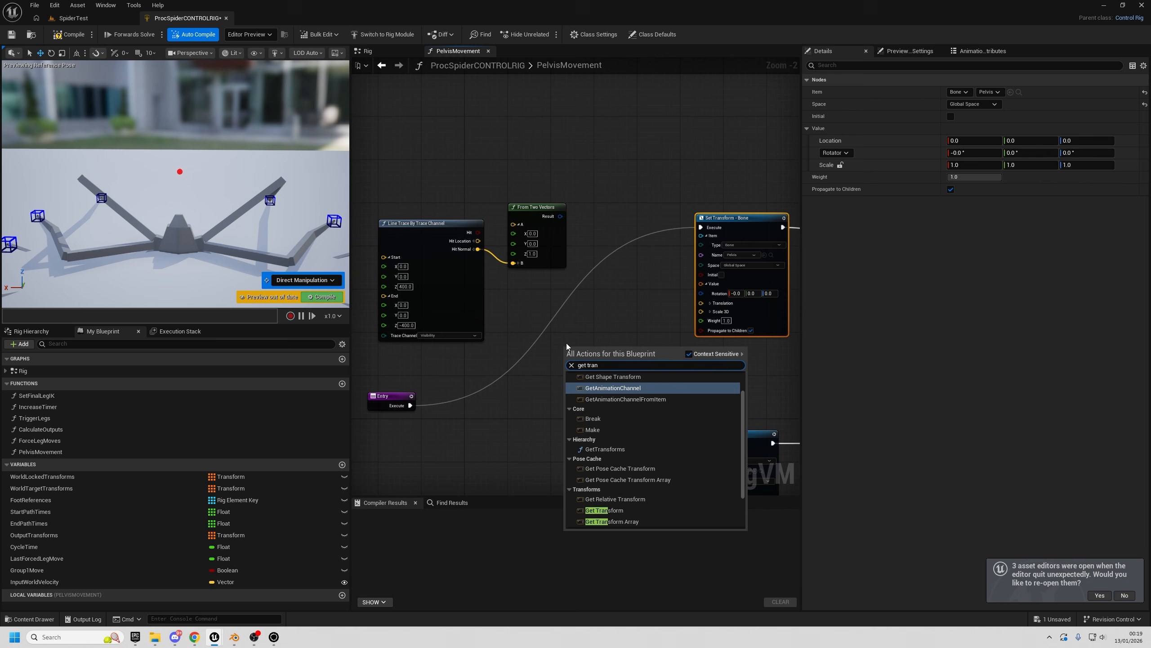
{"action": "left_click", "coordinate": [630, 510]}
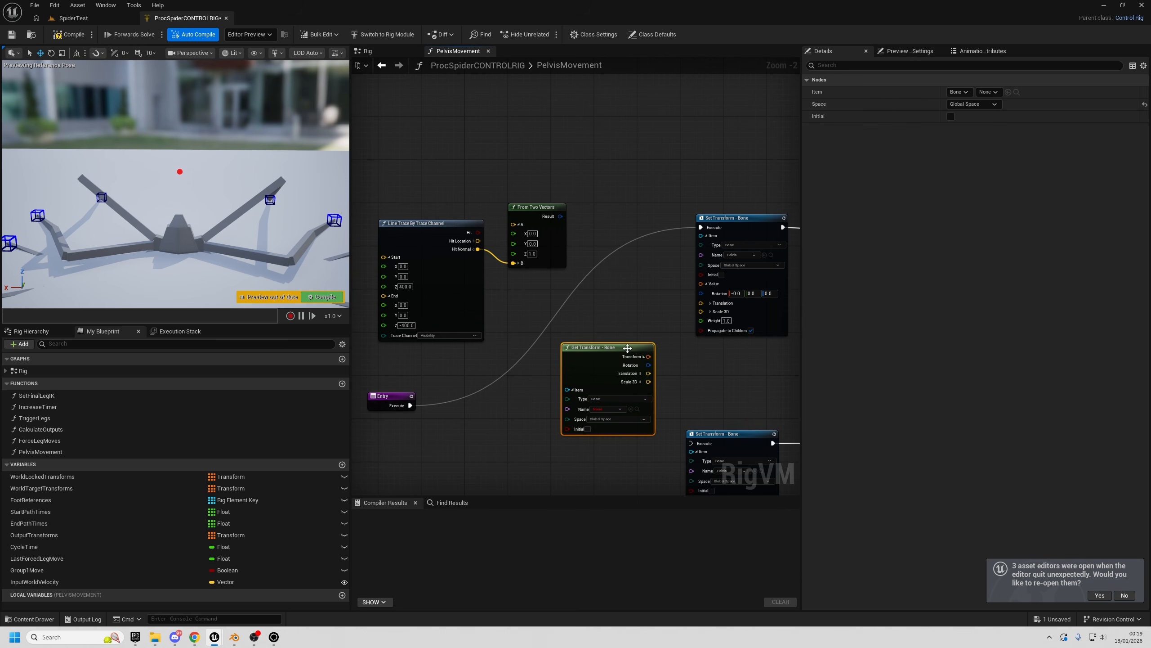
{"action": "left_click_drag", "start_coordinate": [627, 348], "coordinate": [701, 304]}
{"action": "left_click_drag", "start_coordinate": [616, 362], "coordinate": [701, 292]}
{"action": "left_click", "coordinate": [547, 431]}
{"action": "type", "text": "ope"}
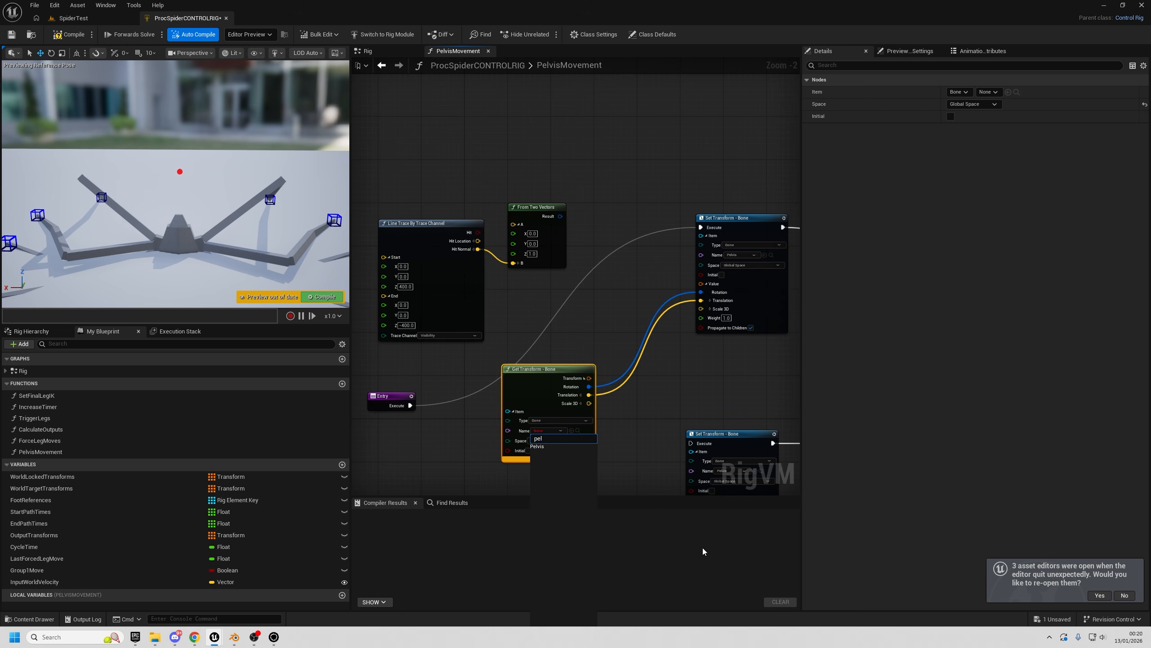
{"action": "left_click", "coordinate": [559, 446]}
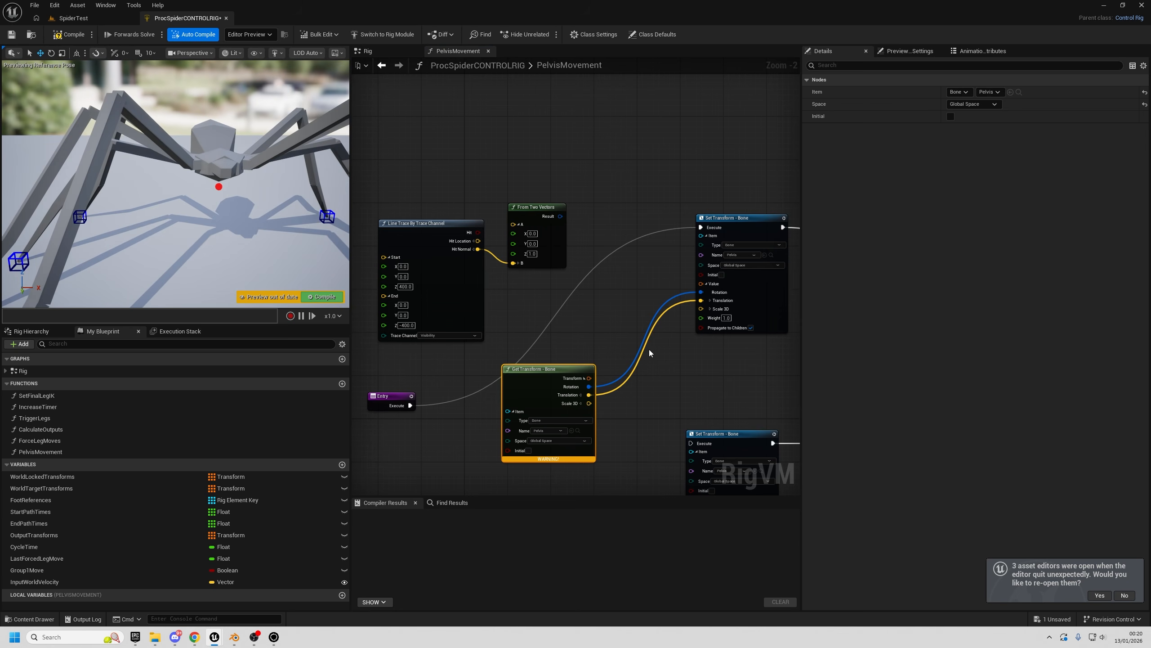
- Multiply the From Two Vectors result as A by the pelvis Get Transform rotation as B using a new Multiply node
{"action": "scroll", "coordinate": [534, 389], "scroll_direction": "up", "scroll_amount": 2}
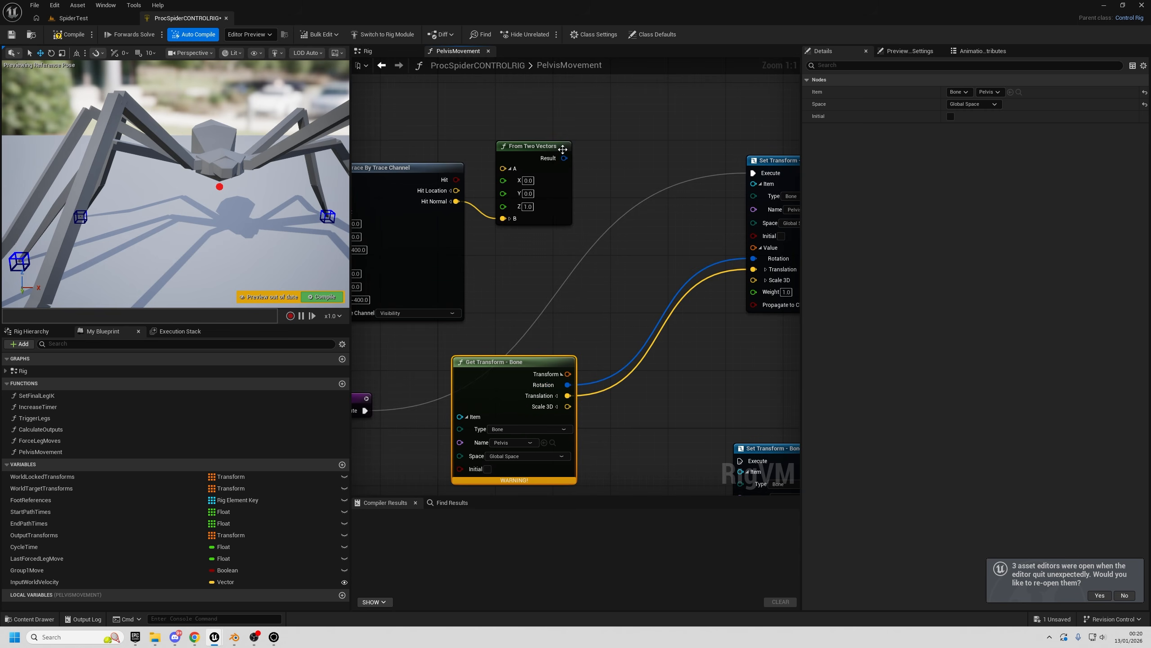
{"action": "left_click_drag", "start_coordinate": [563, 149], "coordinate": [561, 134]}
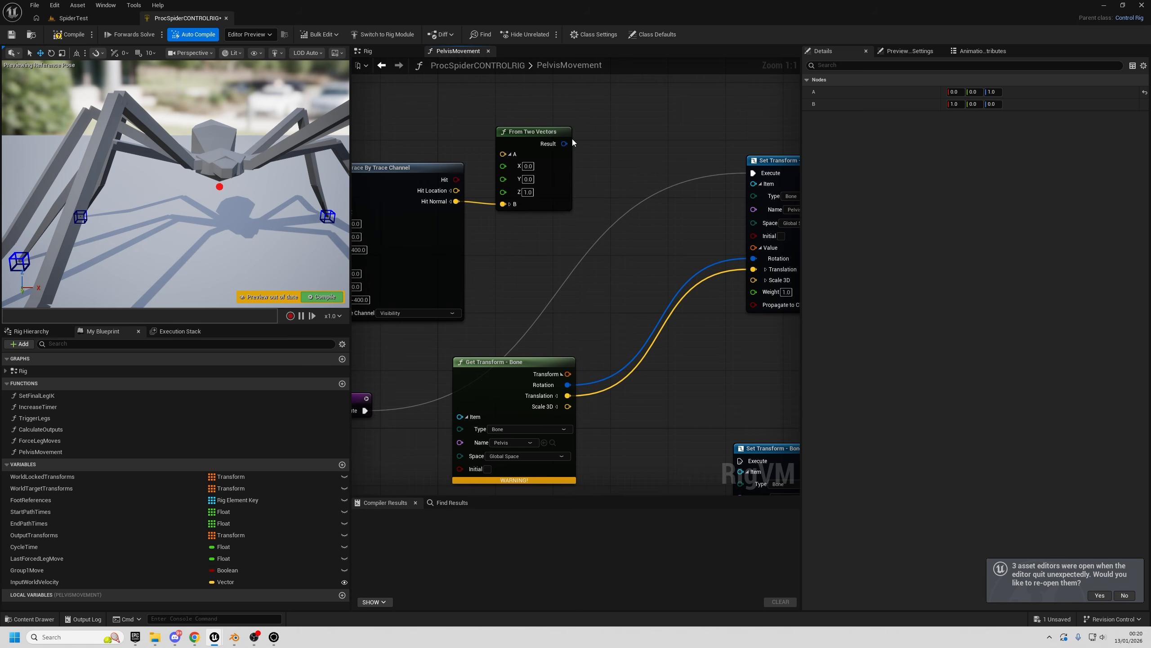
{"action": "left_click_drag", "start_coordinate": [530, 113], "coordinate": [581, 187]}
{"action": "left_click_drag", "start_coordinate": [565, 144], "coordinate": [629, 243]}
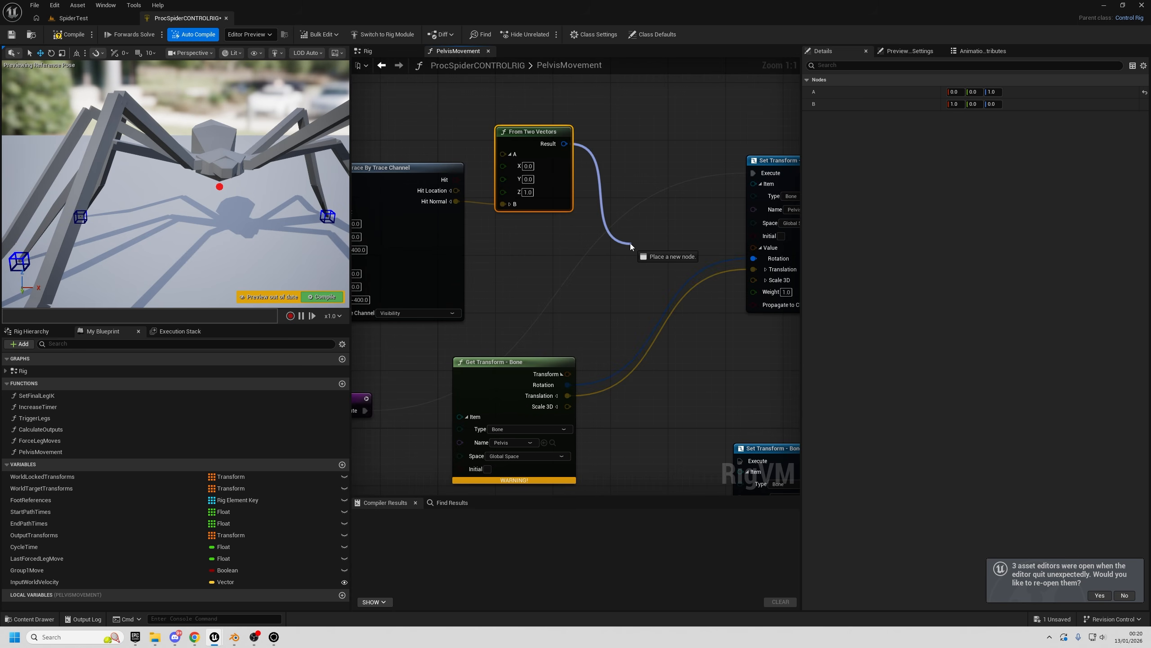
{"action": "type", "text": "*"}
{"action": "left_click", "coordinate": [662, 281]}
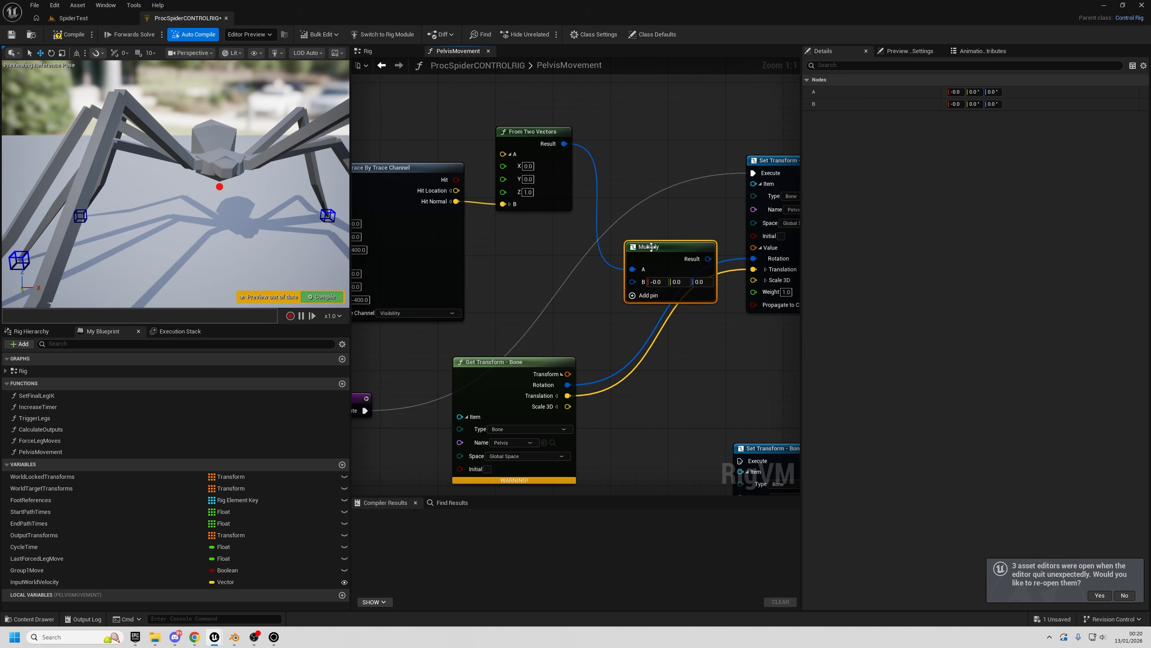
{"action": "left_click_drag", "start_coordinate": [568, 384], "coordinate": [630, 246]}
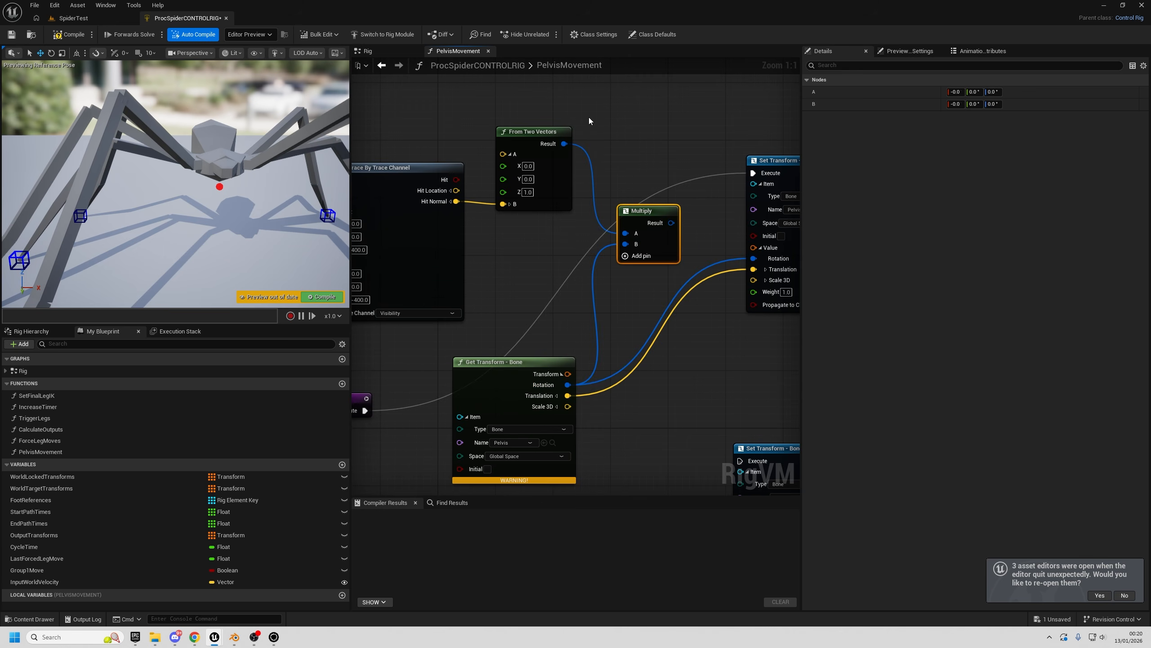
- Rearrange the From Two Vectors, Multiply and pelvis Get Transform nodes with slightly more vertical spacing between them
{"action": "left_click_drag", "start_coordinate": [535, 103], "coordinate": [608, 399]}
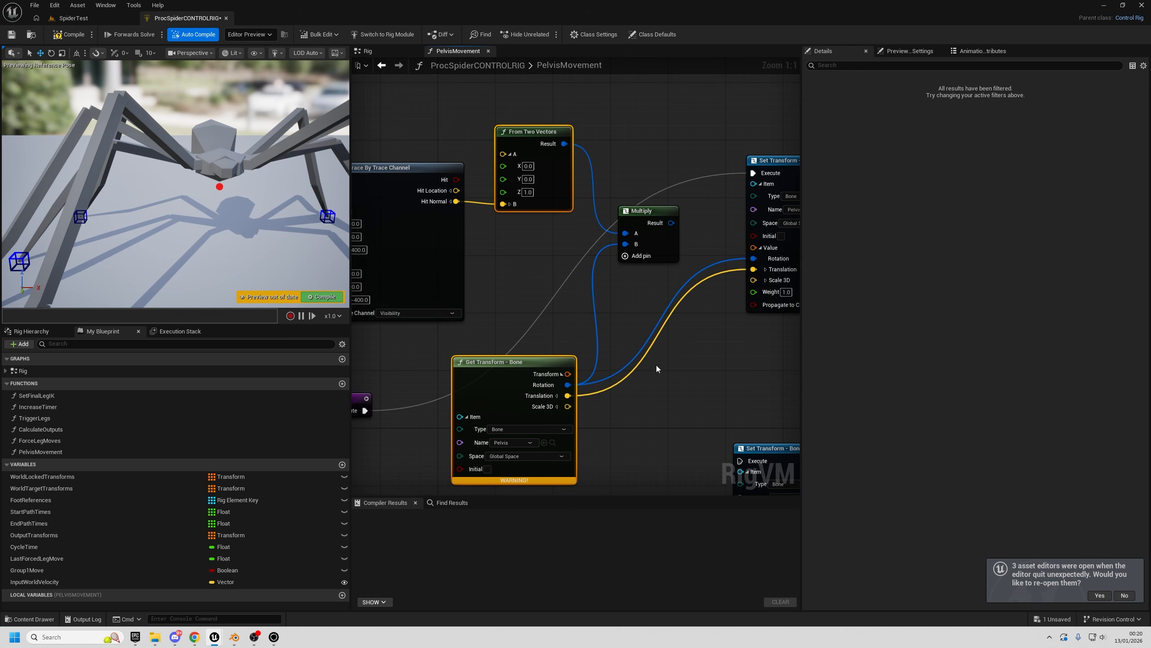
{"action": "left_click", "coordinate": [640, 340]}
{"action": "left_click_drag", "start_coordinate": [640, 211], "coordinate": [630, 216]}
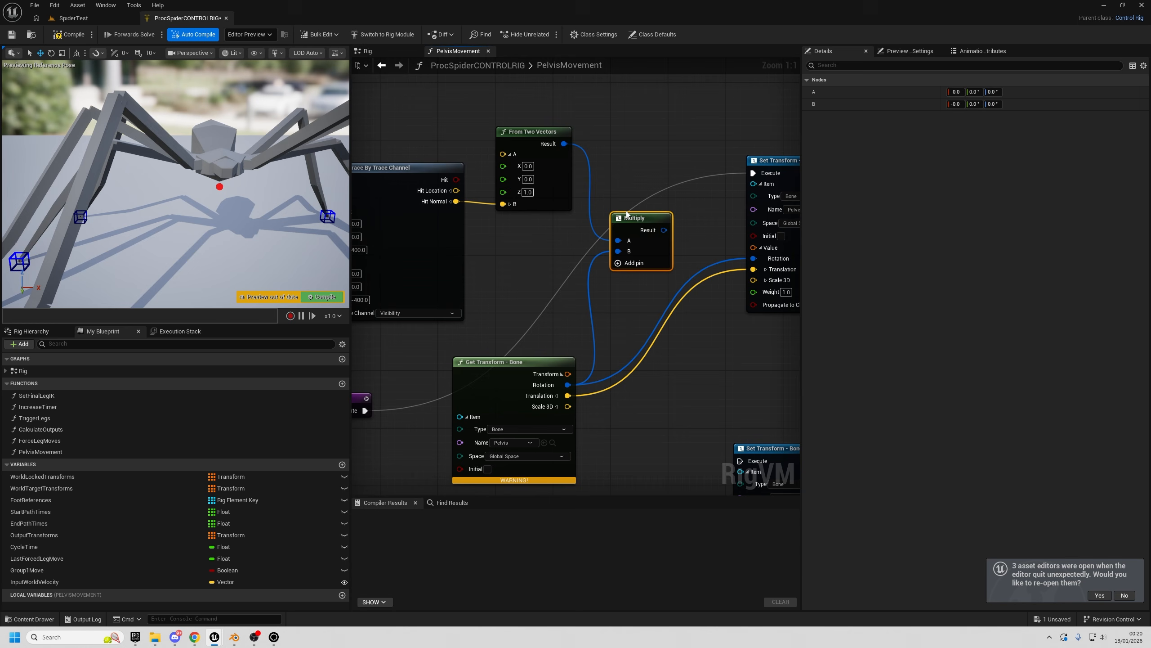
{"action": "left_click_drag", "start_coordinate": [657, 299], "coordinate": [661, 309]}
{"action": "right_click_drag", "start_coordinate": [634, 275], "coordinate": [617, 295]}
{"action": "left_click_drag", "start_coordinate": [618, 235], "coordinate": [622, 241]}
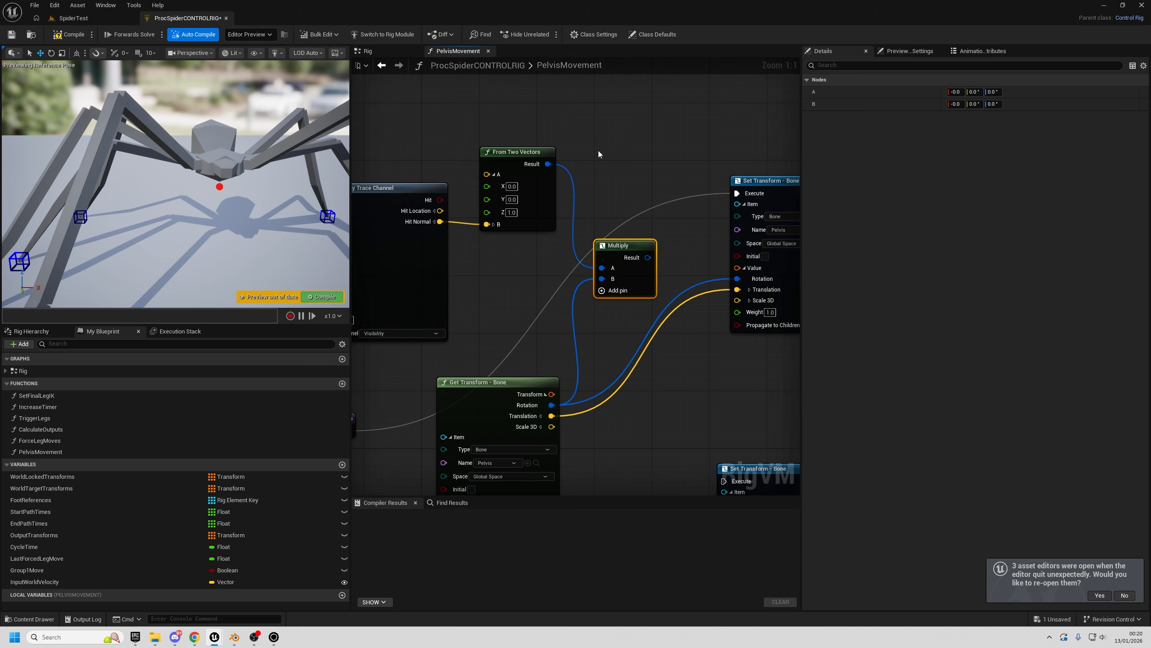
{"action": "left_click_drag", "start_coordinate": [523, 156], "coordinate": [516, 142]}
{"action": "left_click_drag", "start_coordinate": [495, 381], "coordinate": [494, 409]}
{"action": "left_click", "coordinate": [504, 106]}
{"action": "left_click", "coordinate": [511, 145]}
{"action": "right_click_drag", "start_coordinate": [493, 267], "coordinate": [499, 284]}
{"action": "left_click_drag", "start_coordinate": [509, 99], "coordinate": [522, 291]}
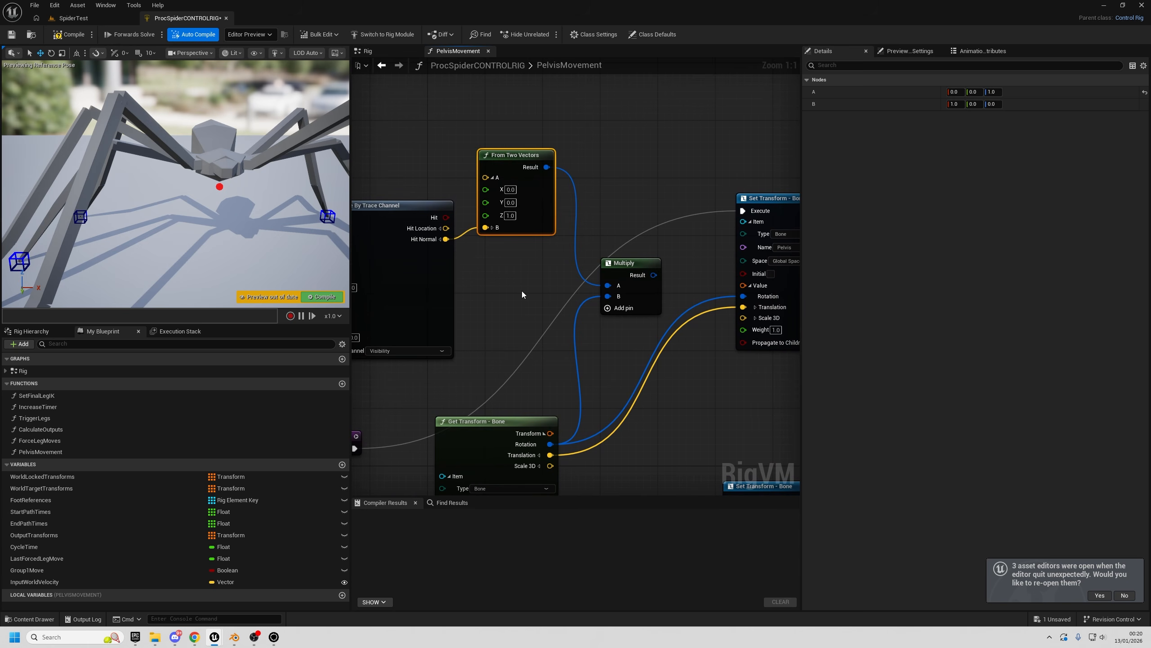
{"action": "left_click_drag", "start_coordinate": [494, 432], "coordinate": [500, 410]}
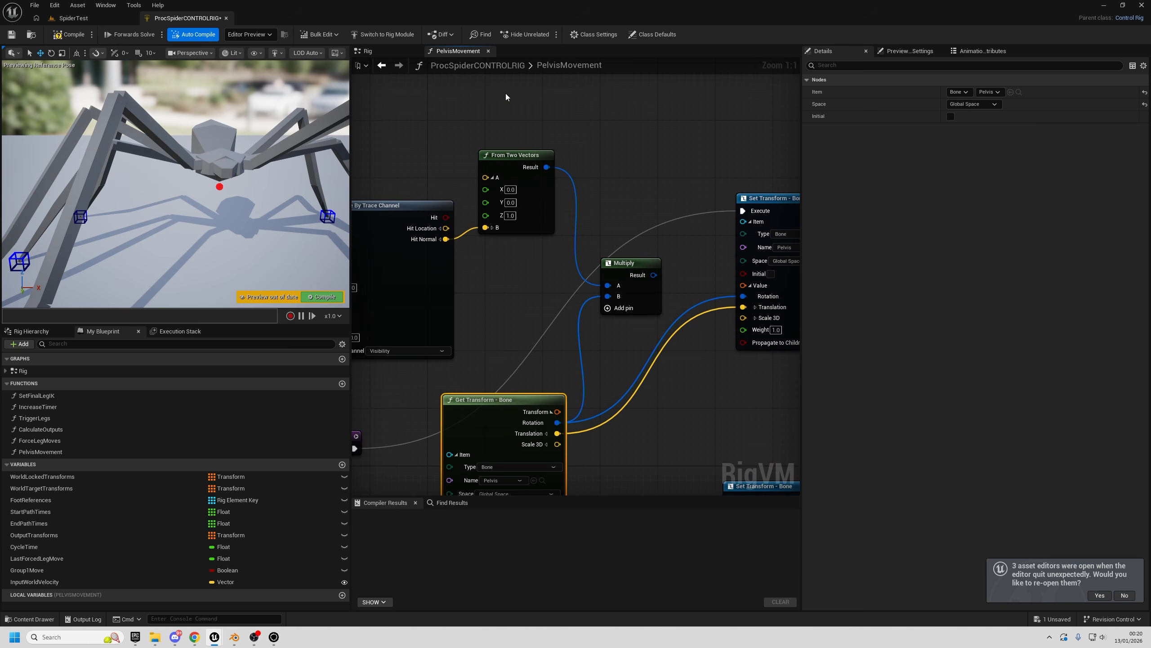
- Examine the order in which the From Two Vectors result and the pelvis rotation enter the Multiply node
{"action": "left_click", "coordinate": [515, 222]}
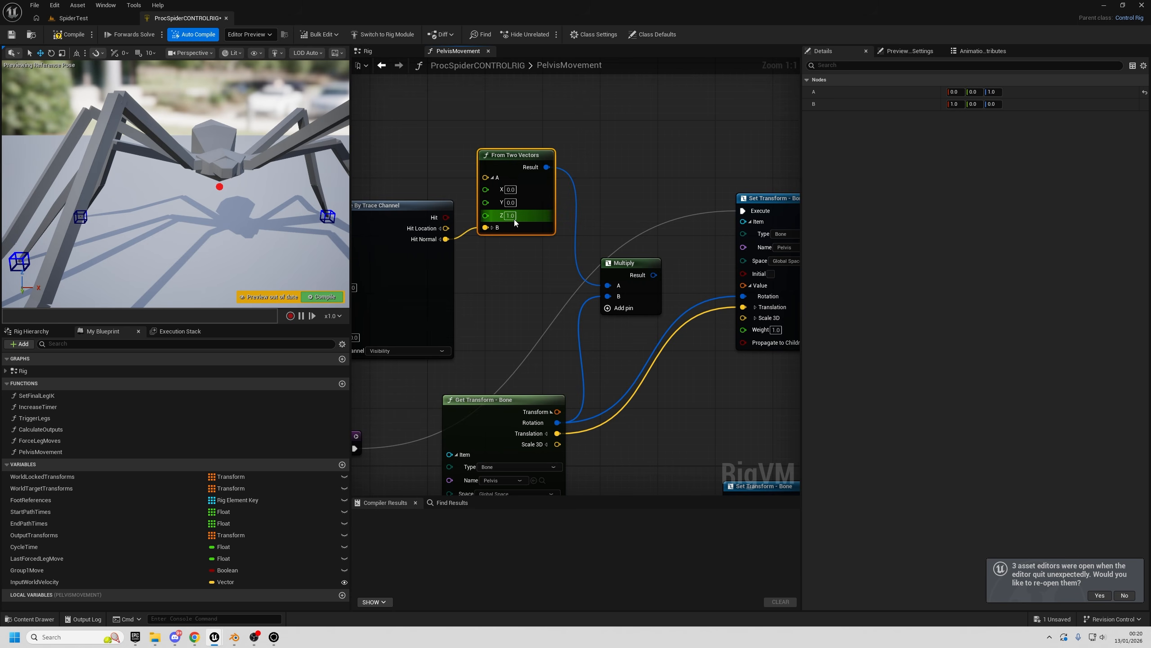
{"action": "left_click", "coordinate": [568, 183]}
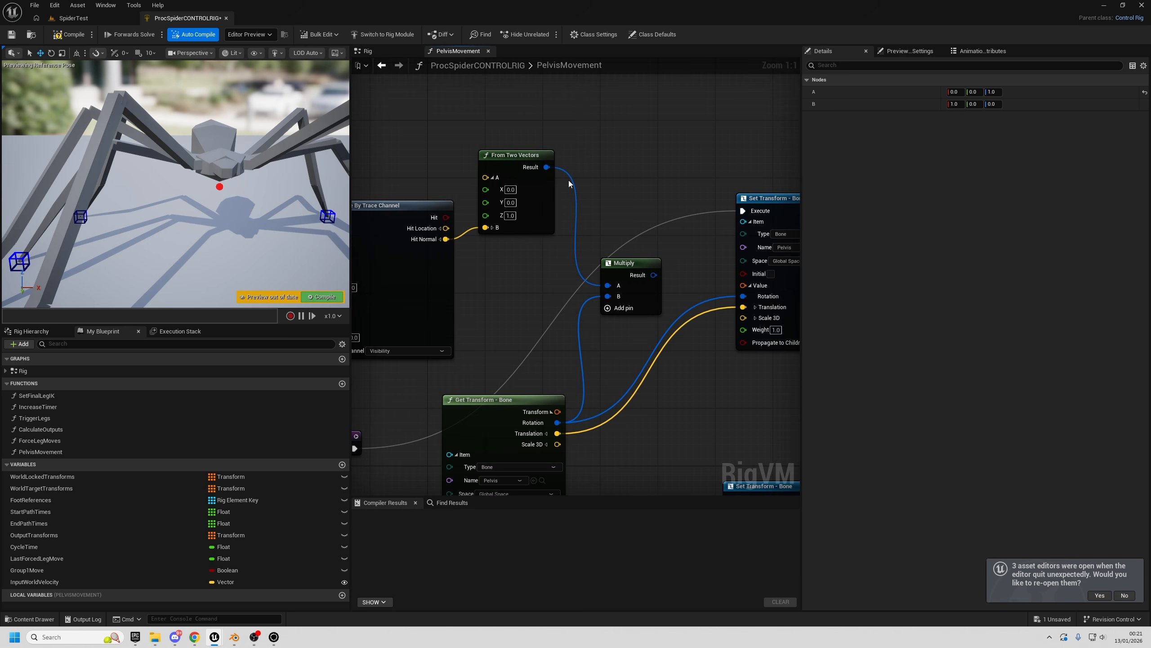
{"action": "right_click_drag", "start_coordinate": [536, 138], "coordinate": [520, 184]}
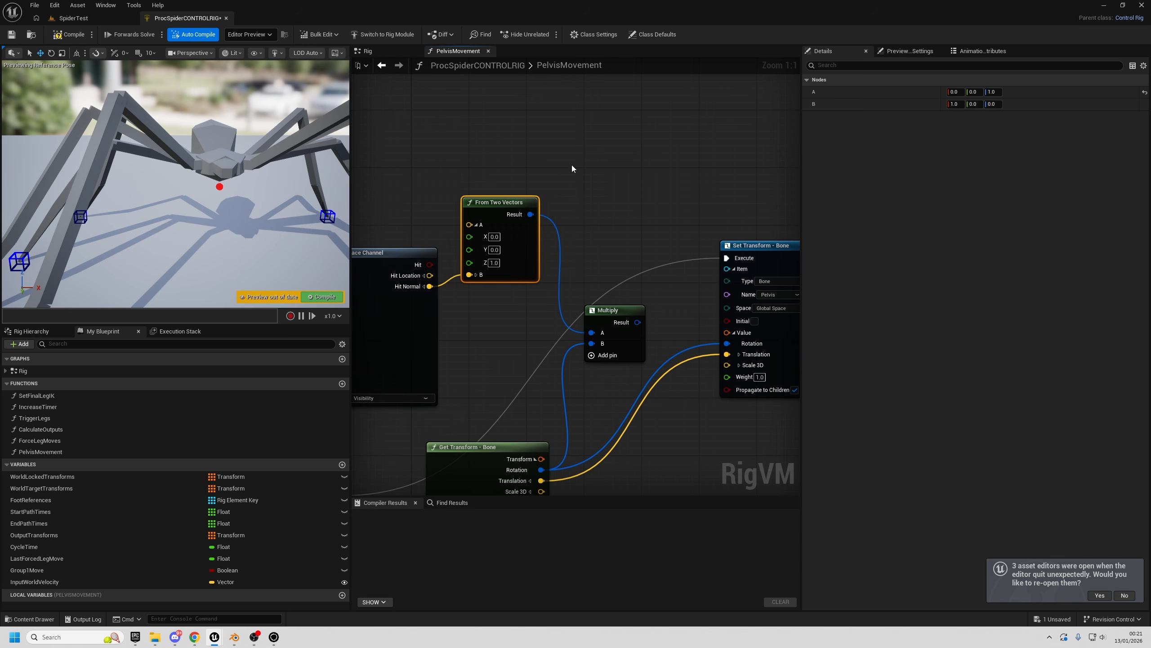
{"action": "right_click_drag", "start_coordinate": [486, 376], "coordinate": [512, 272]}
{"action": "left_click", "coordinate": [511, 376]}
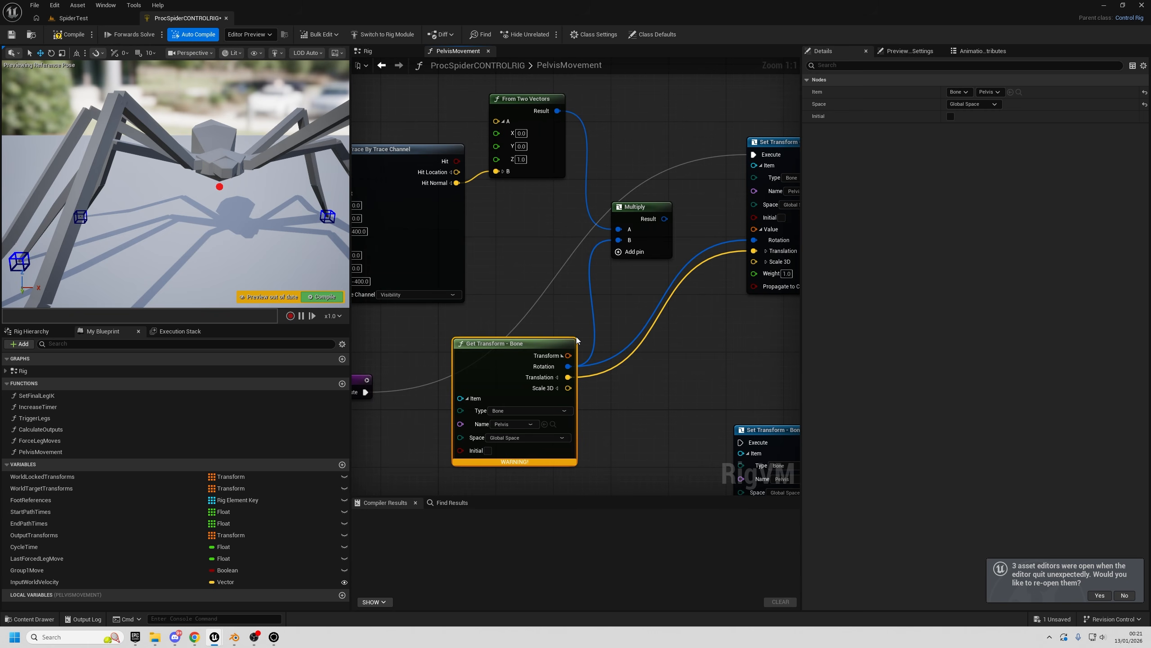
{"action": "right_click_drag", "start_coordinate": [572, 290], "coordinate": [556, 343]}
{"action": "left_click", "coordinate": [605, 358]}
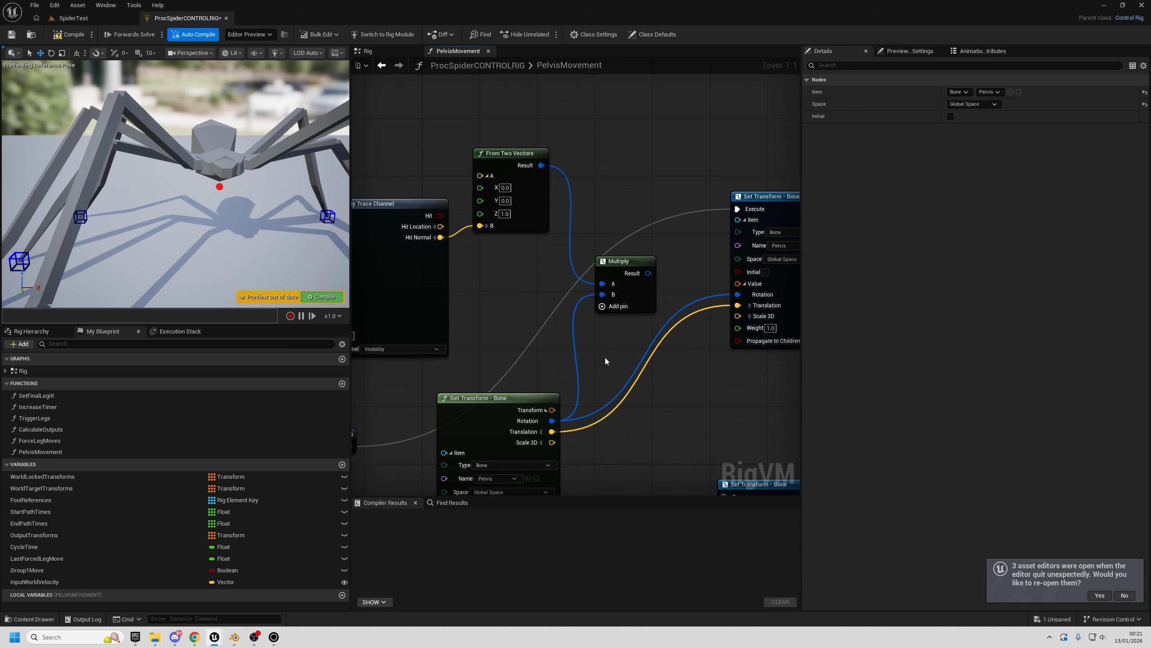
- Connect the Multiply node's Result to the Rotation input of the copied pelvis Set Transform node, replacing the direct pelvis rotation
{"action": "left_click_drag", "start_coordinate": [622, 268], "coordinate": [608, 268]}
{"action": "right_click_drag", "start_coordinate": [626, 189], "coordinate": [516, 205]}
{"action": "scroll", "coordinate": [515, 206], "scroll_direction": "down", "scroll_amount": 1}
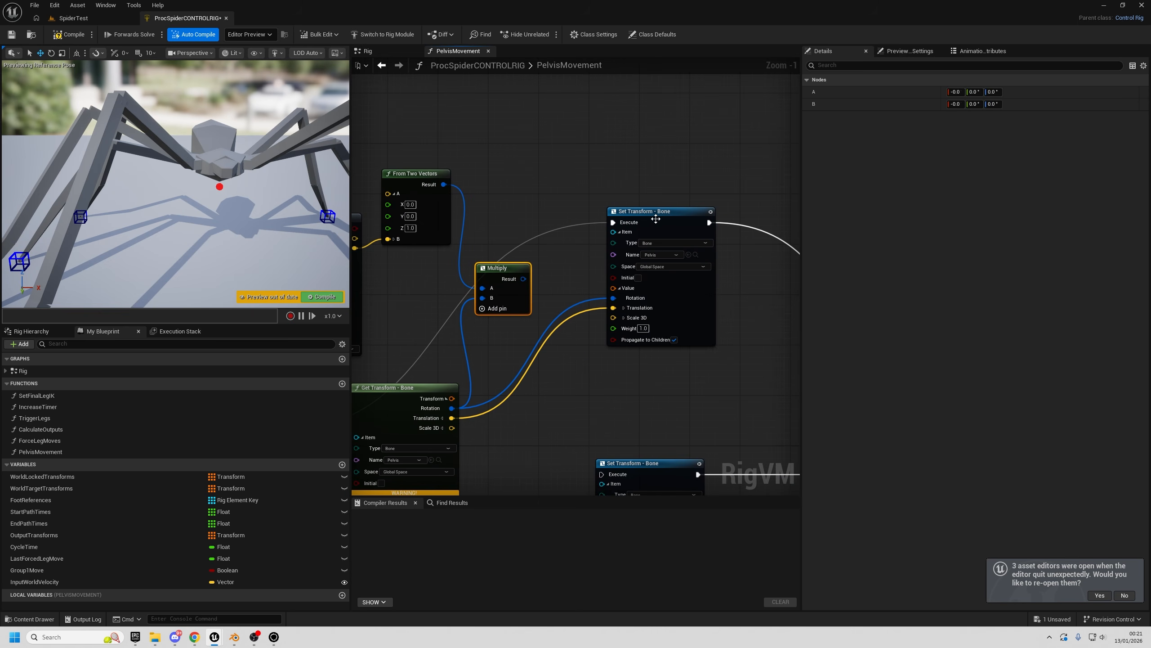
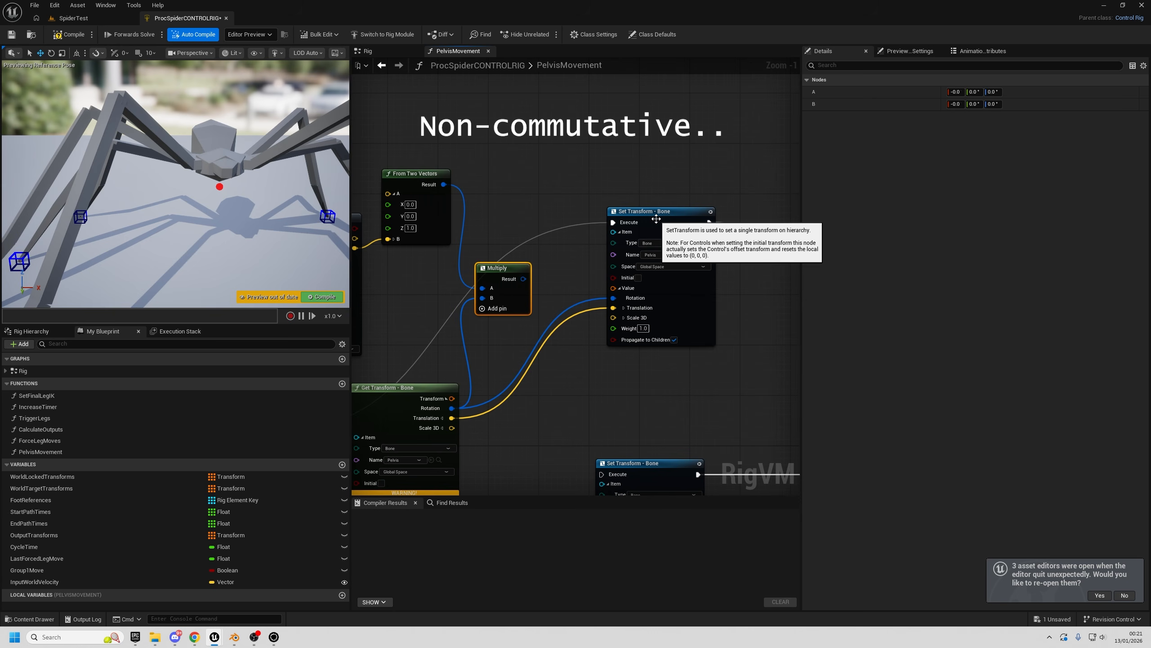
{"action": "right_click_drag", "start_coordinate": [582, 156], "coordinate": [643, 105]}
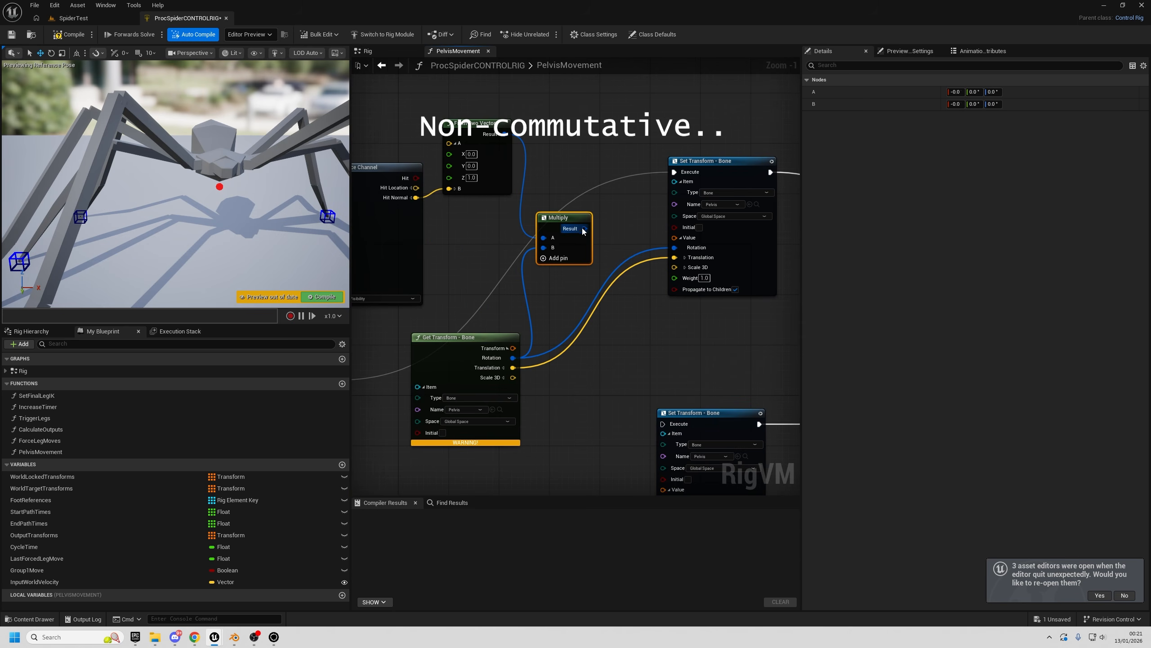
{"action": "mouse_move", "coordinate": [585, 228]}
{"action": "left_mouse_down"}
{"action": "mouse_move", "coordinate": [674, 247]}
{"action": "mouse_move", "coordinate": [577, 244]}
{"action": "mouse_move", "coordinate": [576, 234]}
{"action": "left_mouse_up"}
- Move the Line Trace By Trace Channel node slightly higher beside From Two Vectors and review the chain down to the pelvis Get Transform
{"action": "right_click_drag", "start_coordinate": [586, 159], "coordinate": [711, 240]}
{"action": "left_click", "coordinate": [614, 207]}
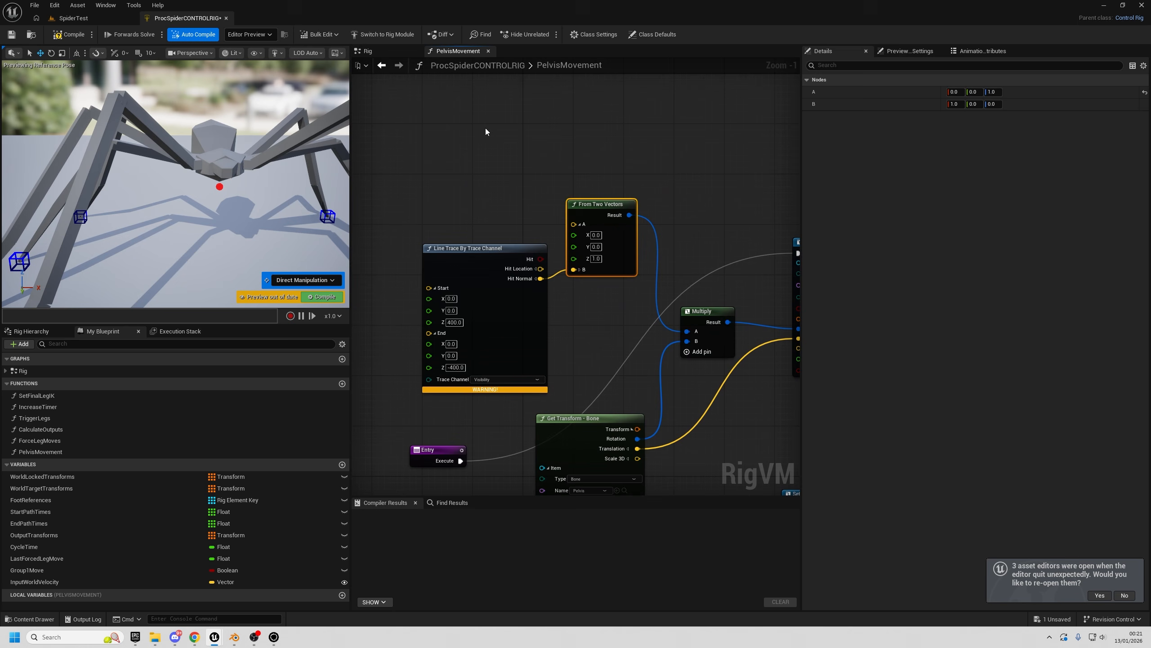
{"action": "left_click_drag", "start_coordinate": [491, 255], "coordinate": [484, 236]}
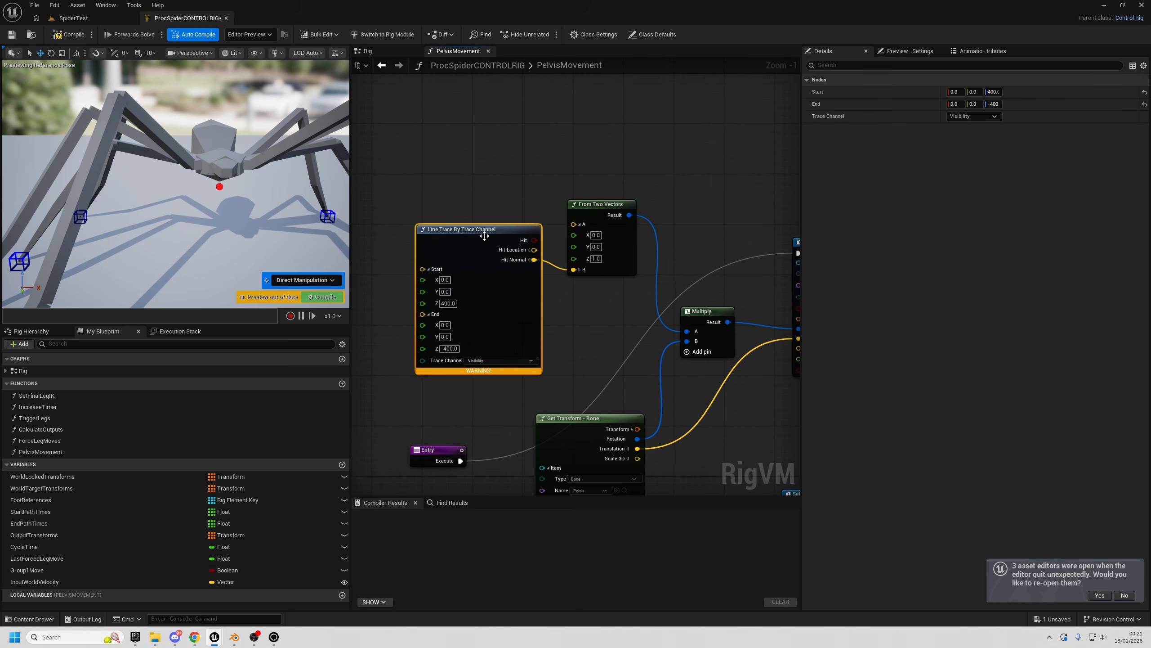
{"action": "left_click", "coordinate": [582, 206]}
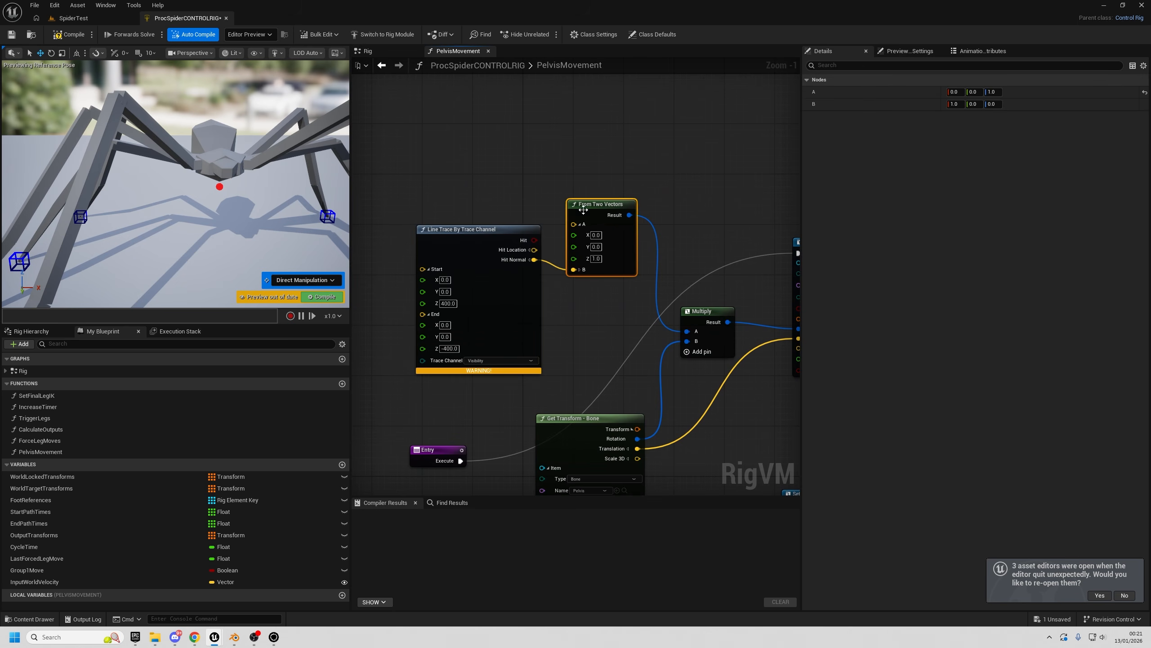
{"action": "right_click_drag", "start_coordinate": [592, 335], "coordinate": [520, 238]}
{"action": "left_click", "coordinate": [526, 345]}
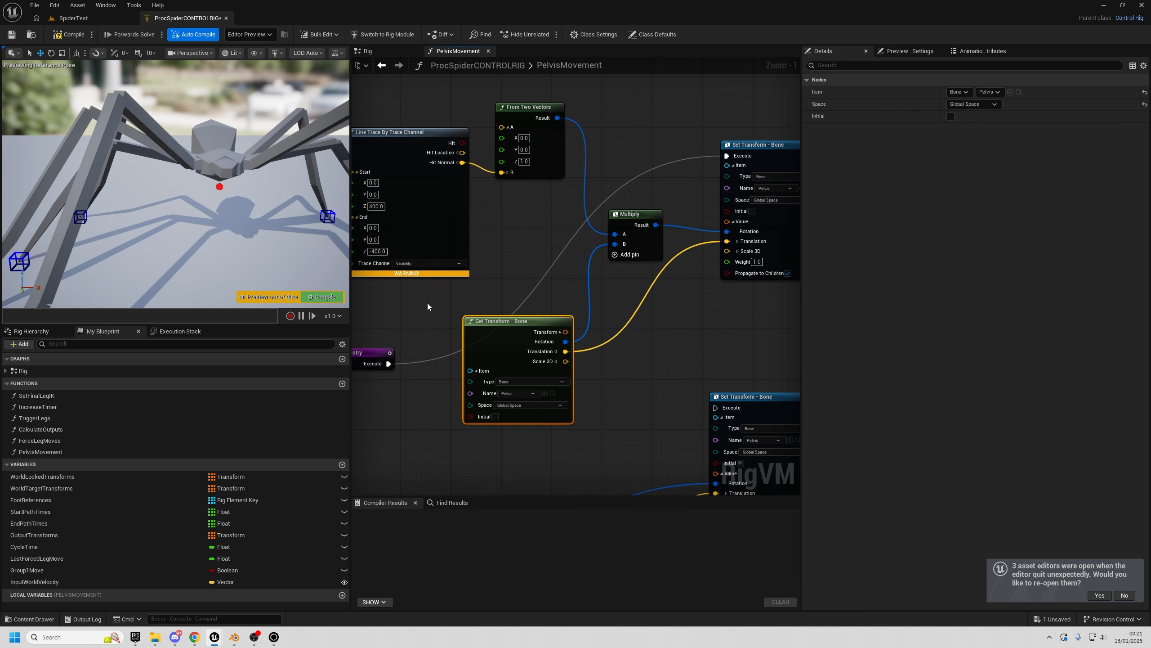
- Start and stop short play tests of the SpiderTest level from different viewpoints around the ramp to check the spider's pelvis tilt
{"action": "left_click", "coordinate": [72, 18]}
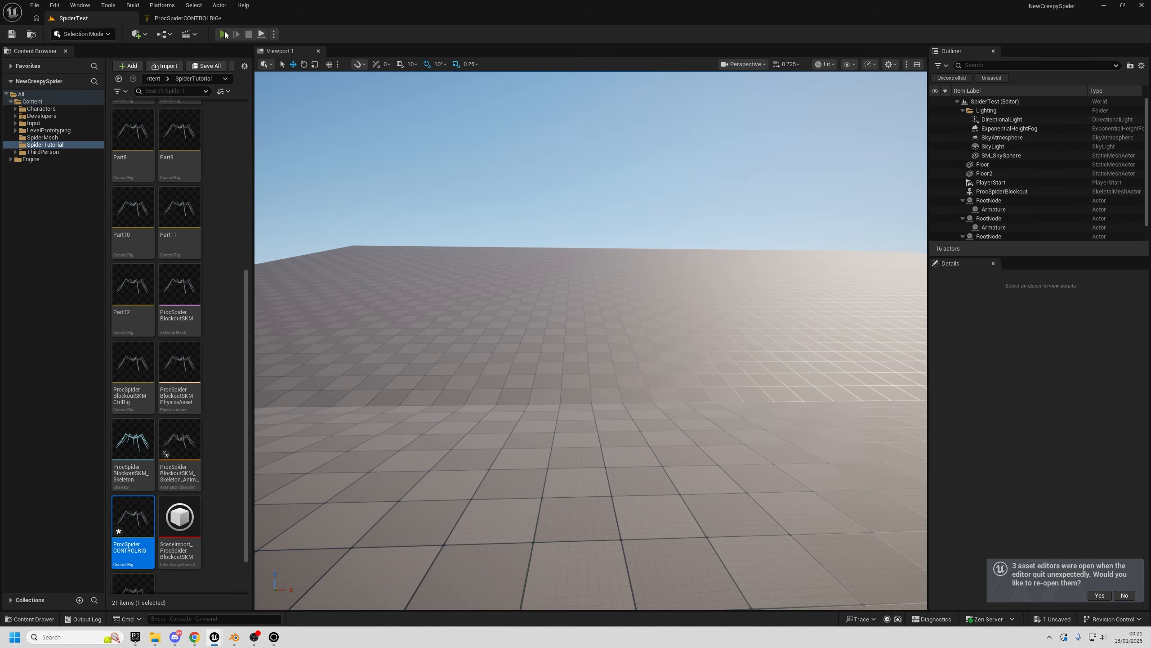
{"action": "left_click", "coordinate": [224, 34]}
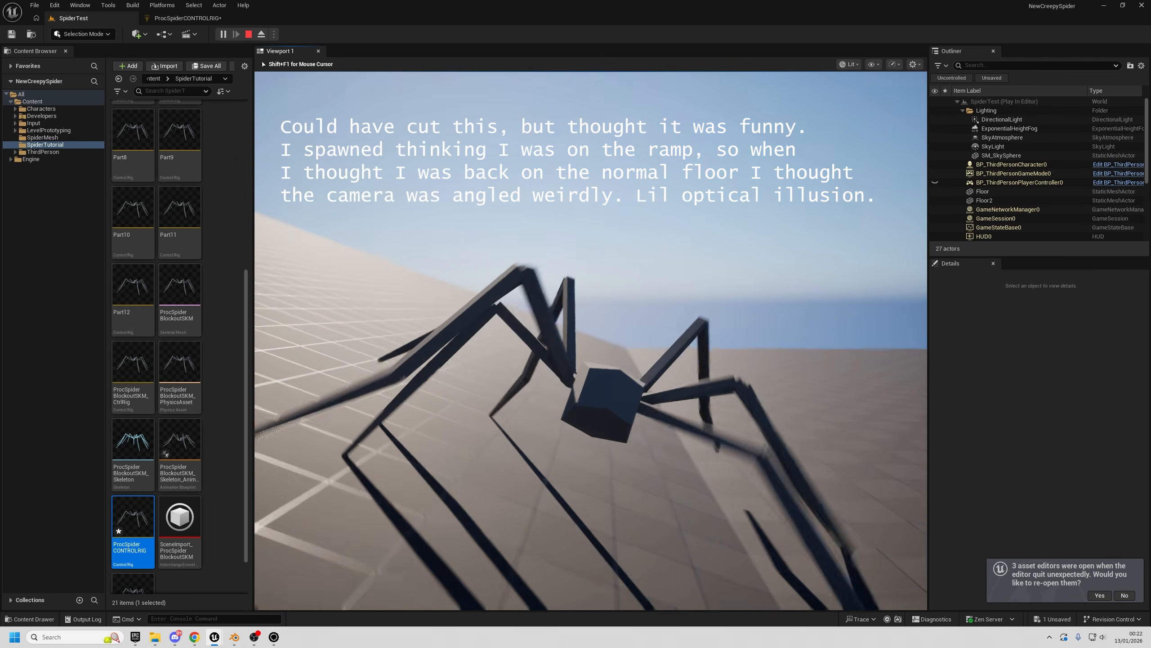
{"action": "key", "text": "Escape"}
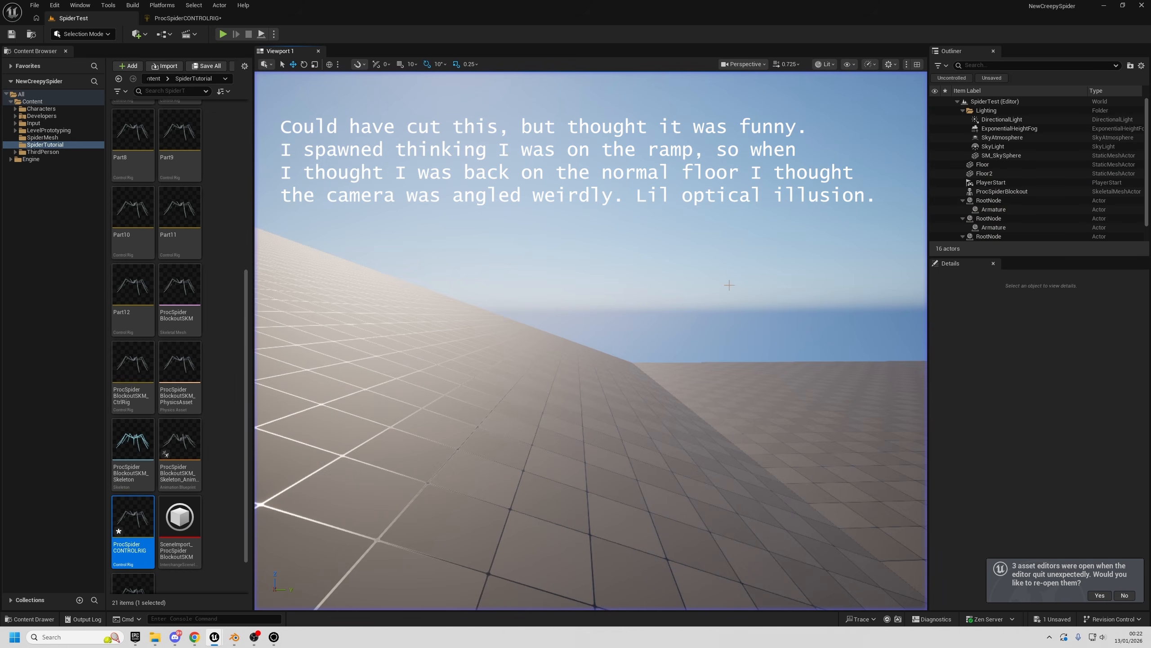
{"action": "right_click_drag", "start_coordinate": [591, 340], "coordinate": [522, 334]}
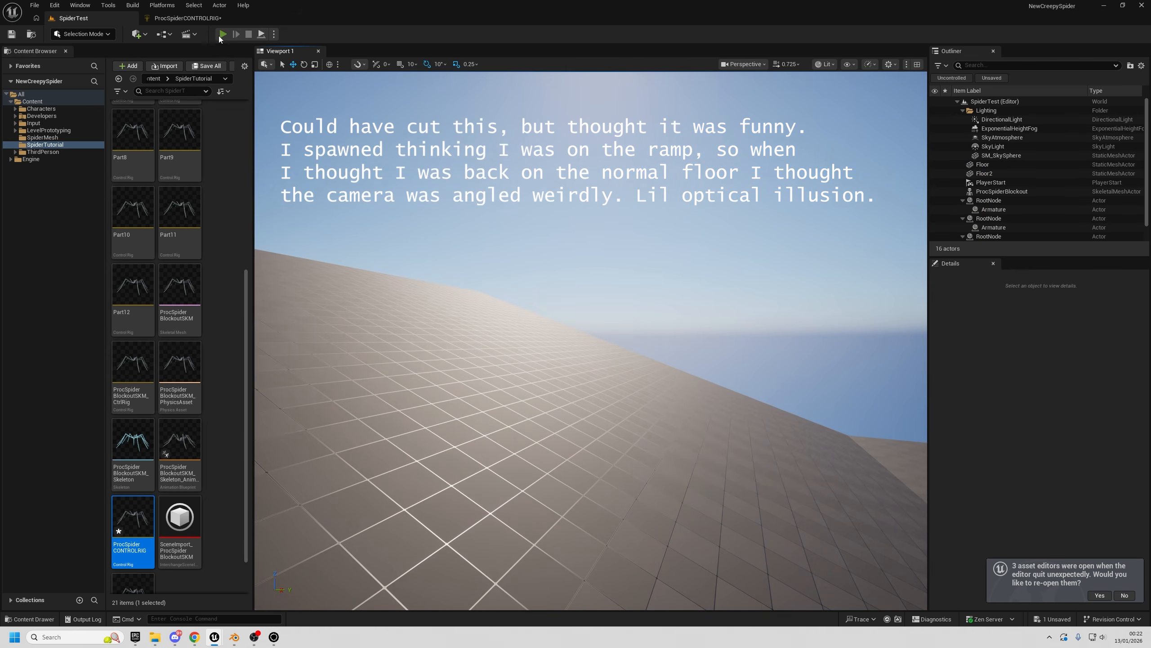
{"action": "left_click", "coordinate": [221, 36]}
{"action": "key", "text": "Escape"}
{"action": "right_click_drag", "start_coordinate": [591, 340], "coordinate": [925, 349]}
- Play-test the SpiderTest level, walking the spider across the ramp and the flat floor to check its pelvis tilt
{"action": "key", "text": "alt+p"}
{"action": "key", "text": "w"}
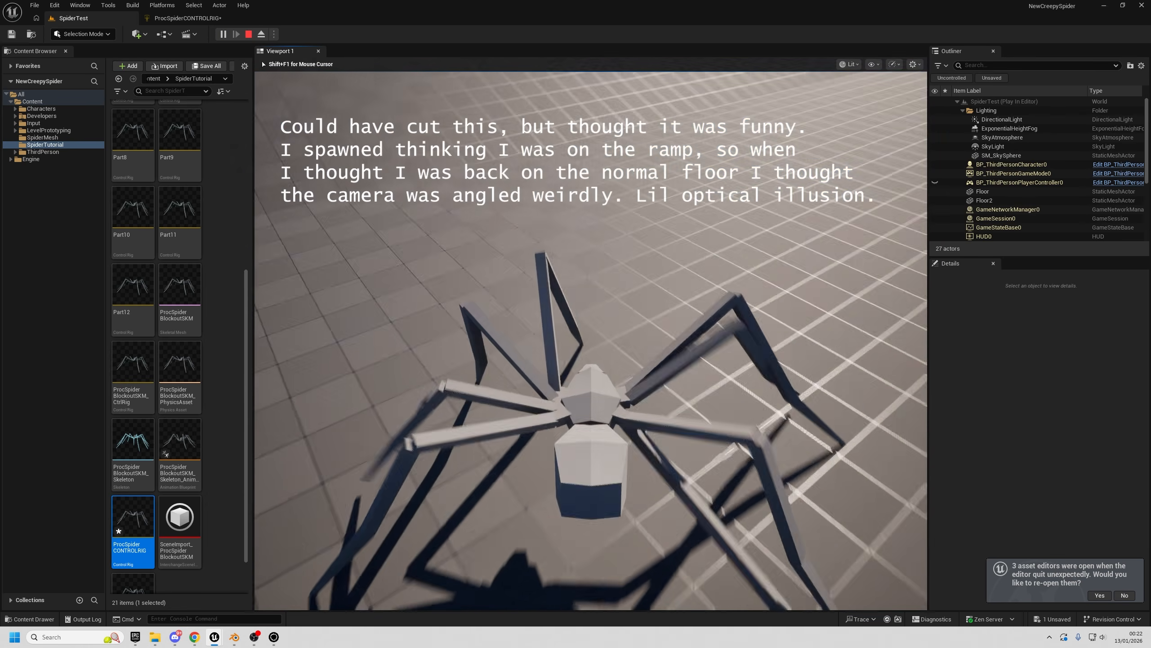
{"action": "key", "text": "w"}
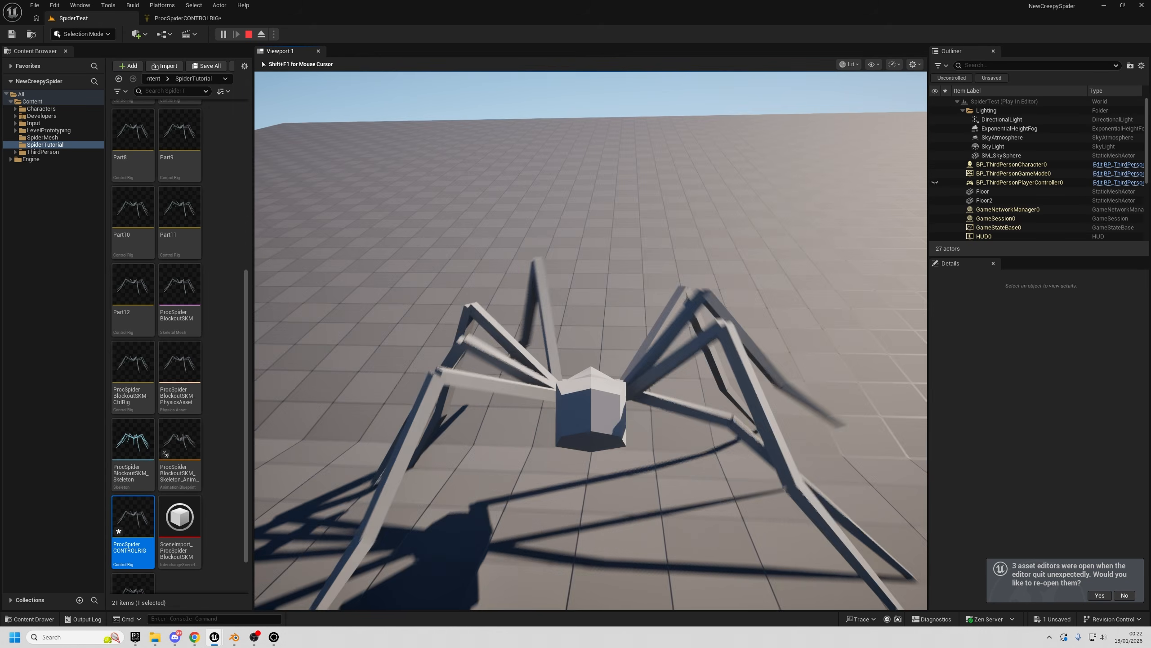
{"action": "key", "text": "w"}
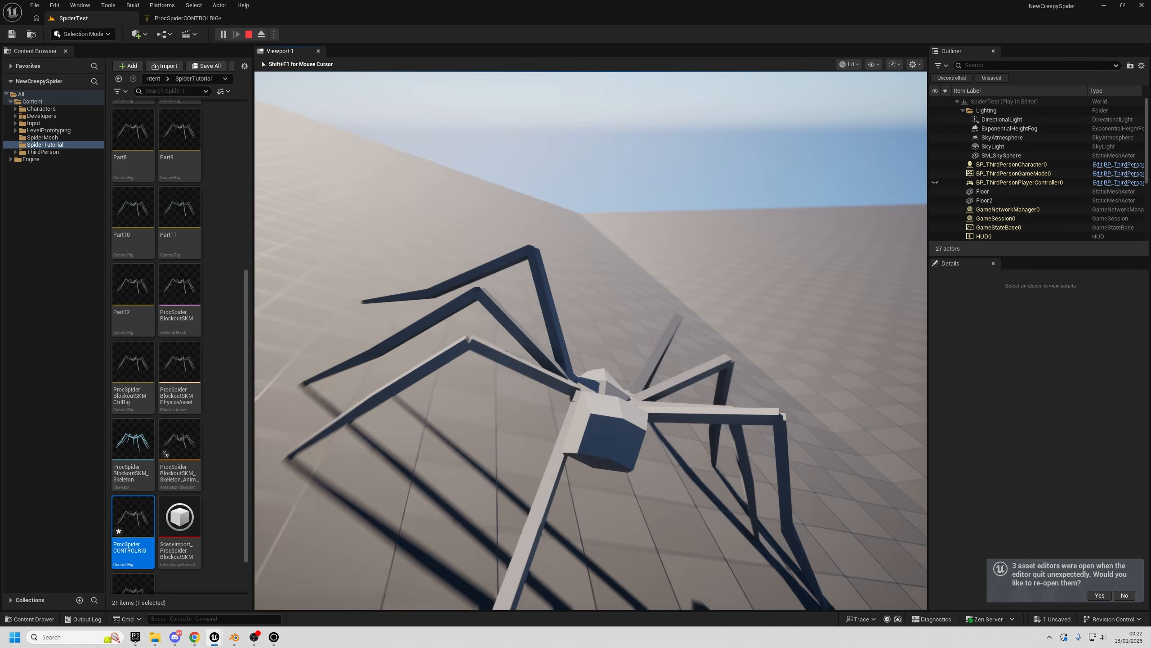
{"action": "key", "text": "w"}
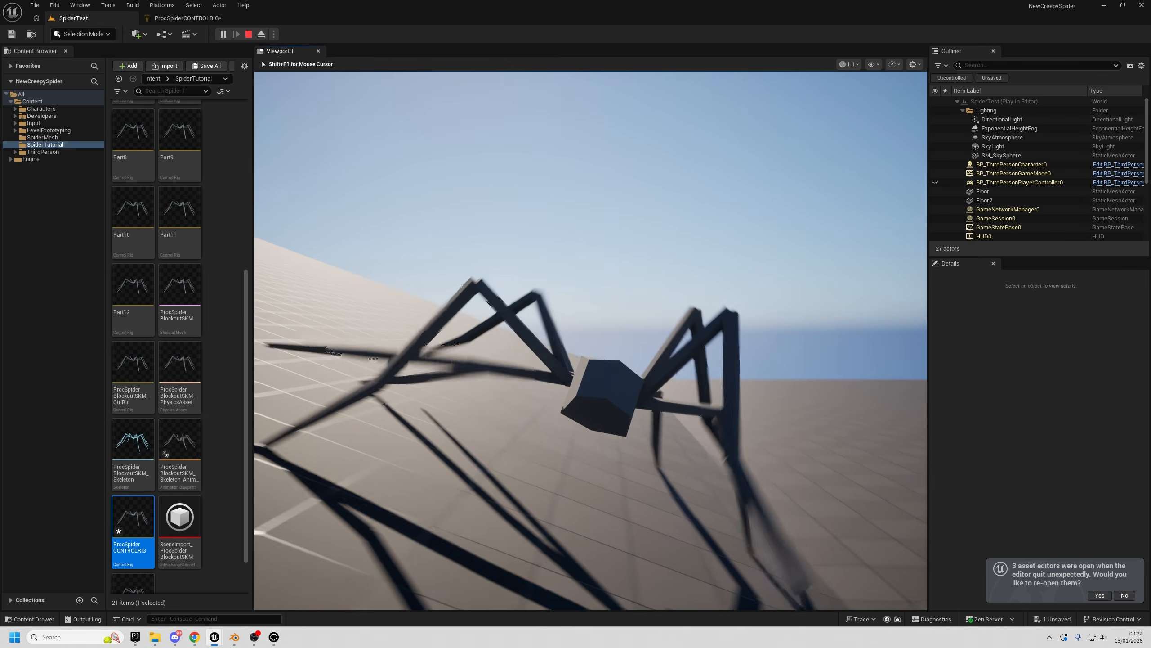
{"action": "key", "text": "w"}
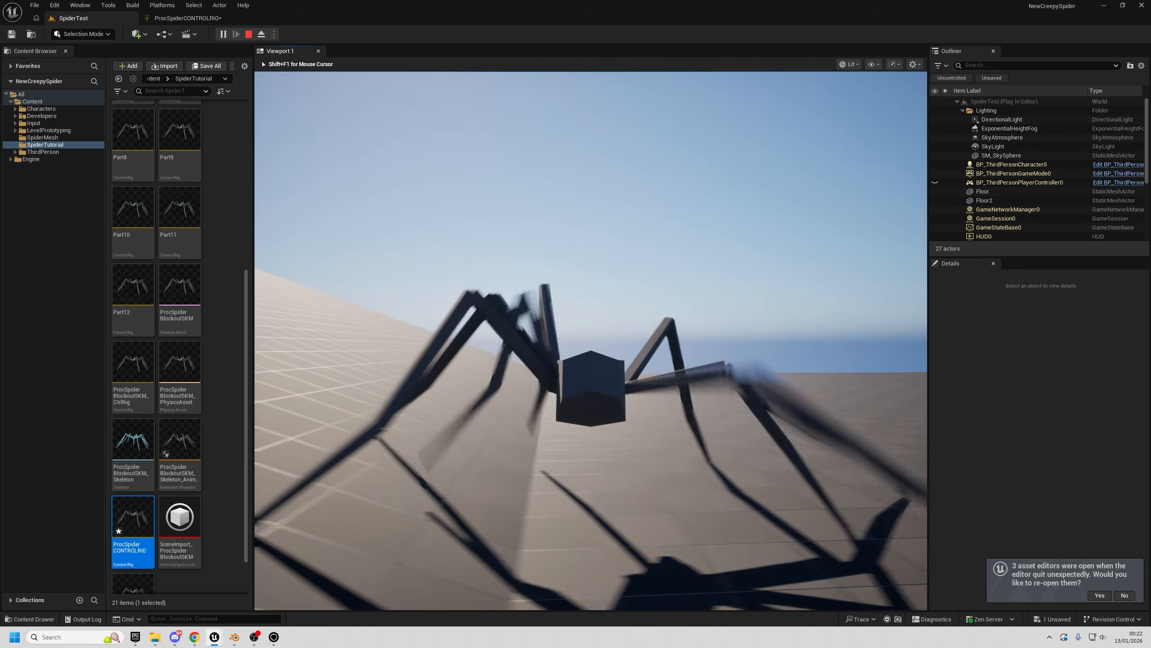
{"action": "key", "text": "w"}
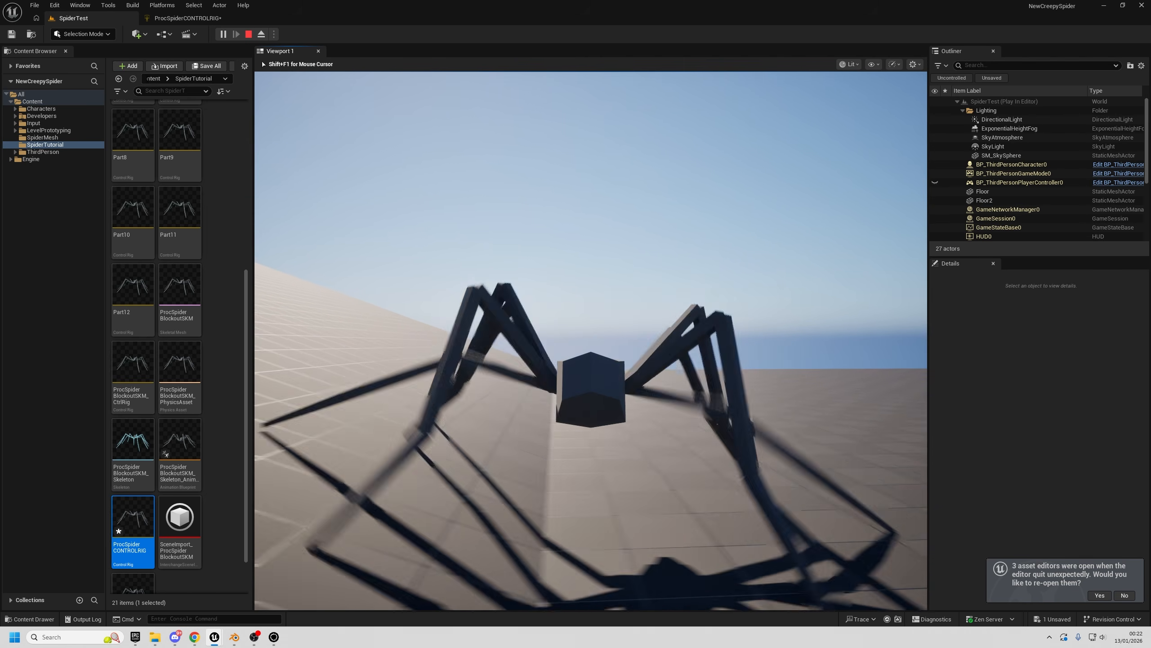
{"action": "key", "text": "w"}
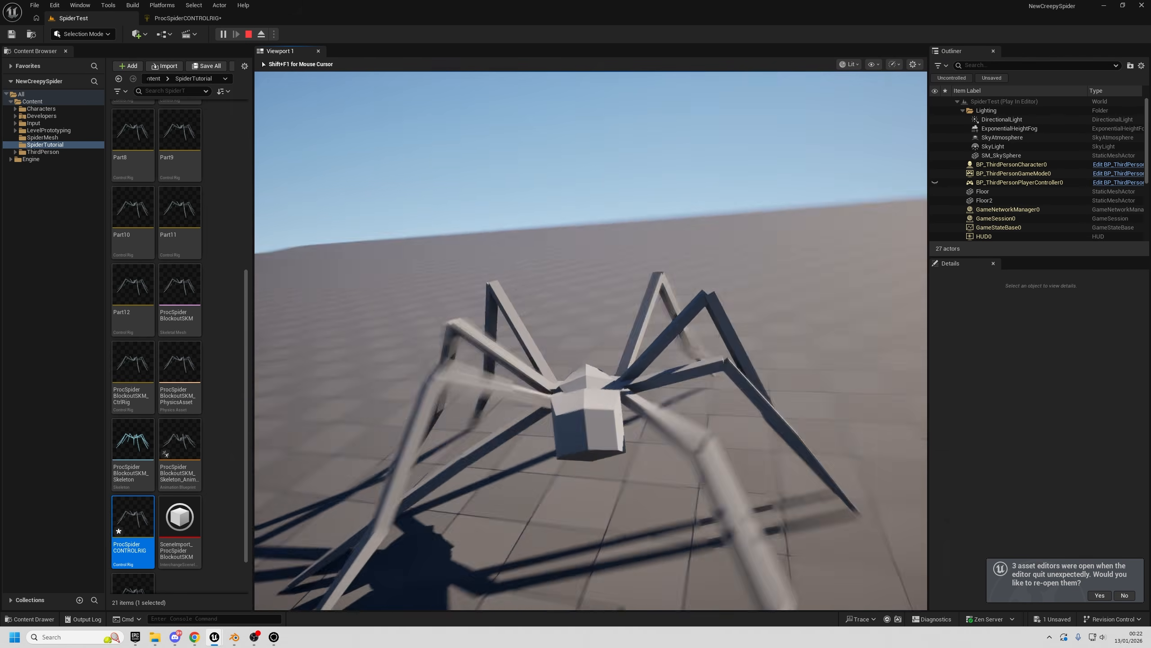
{"action": "key", "text": "w"}
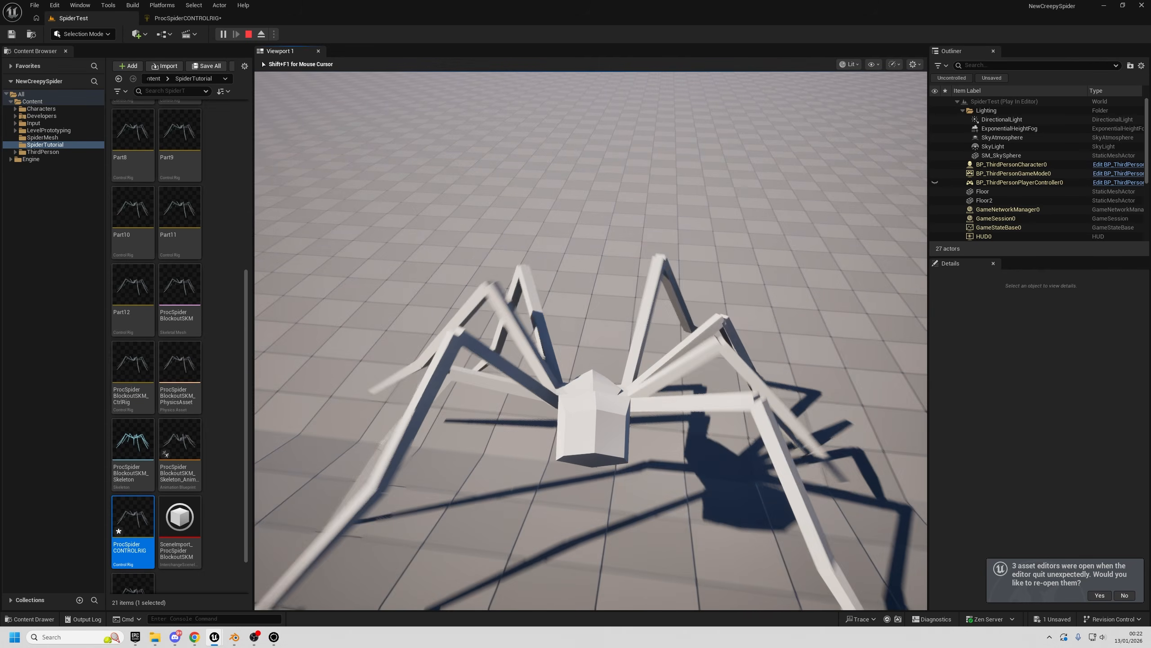
{"action": "key", "text": "w"}
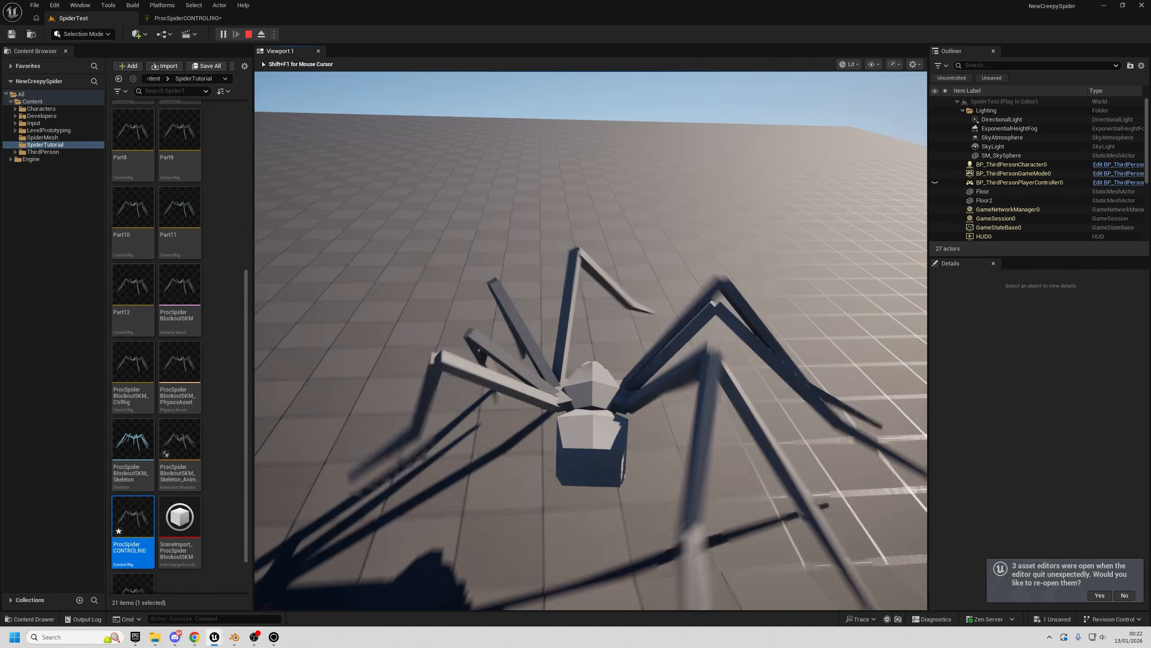
{"action": "key", "text": "Escape"}
{"action": "left_click", "coordinate": [186, 18]}
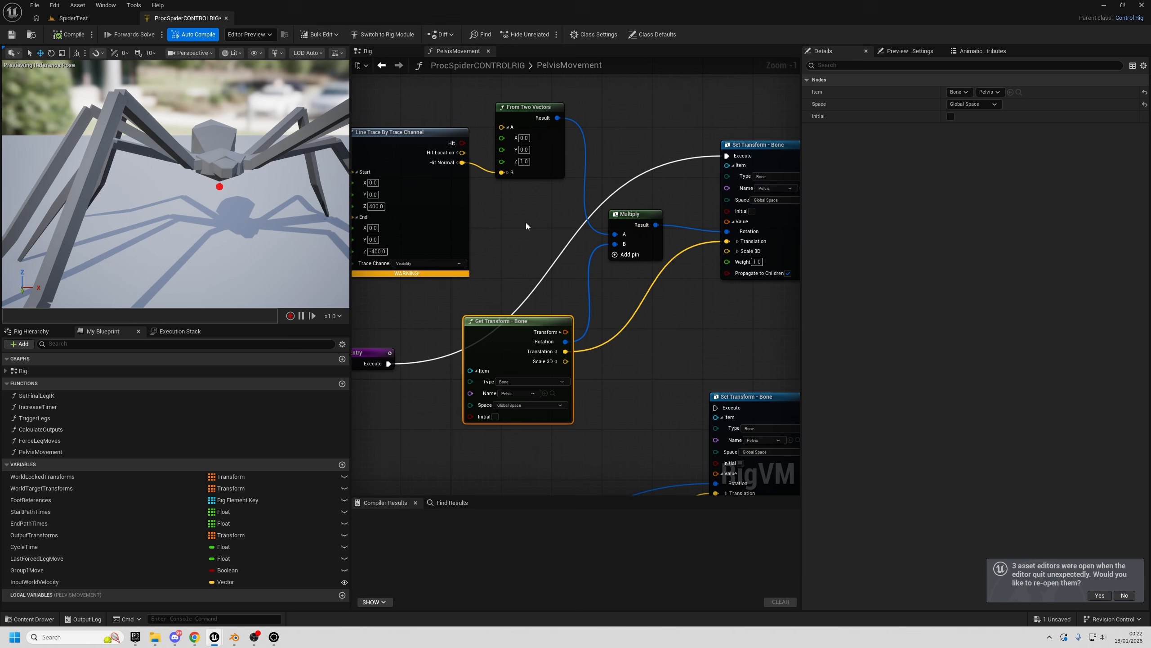
{"action": "right_click_drag", "start_coordinate": [607, 295], "coordinate": [576, 302]}
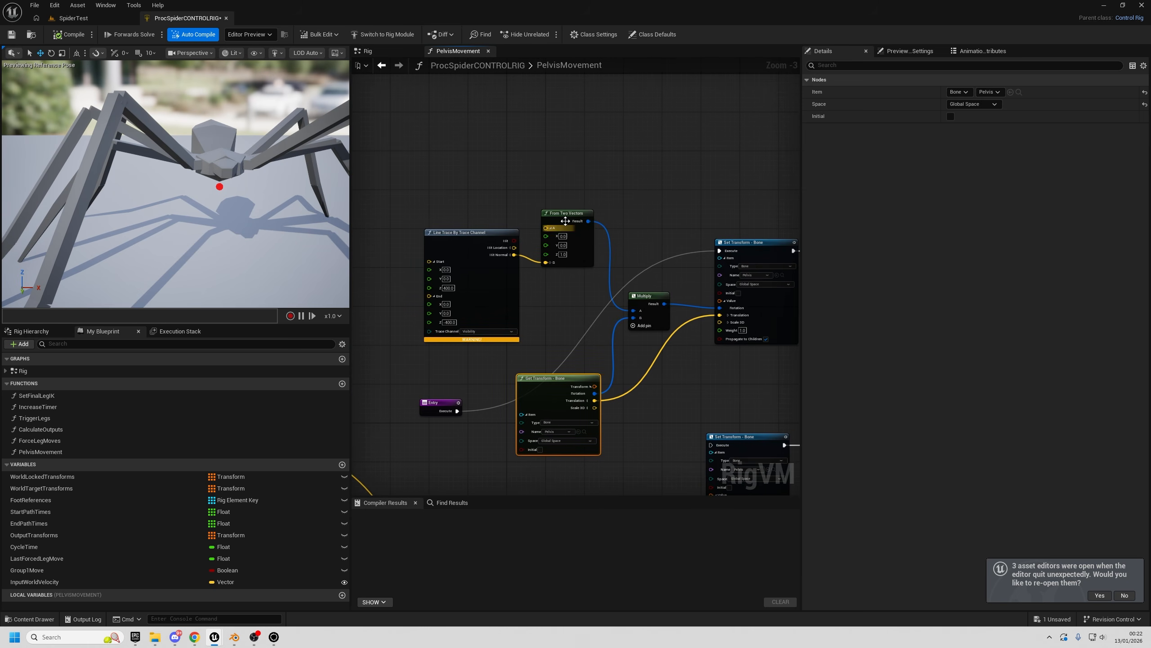
{"action": "right_click", "coordinate": [614, 168]}
{"action": "type", "text": "aim"}
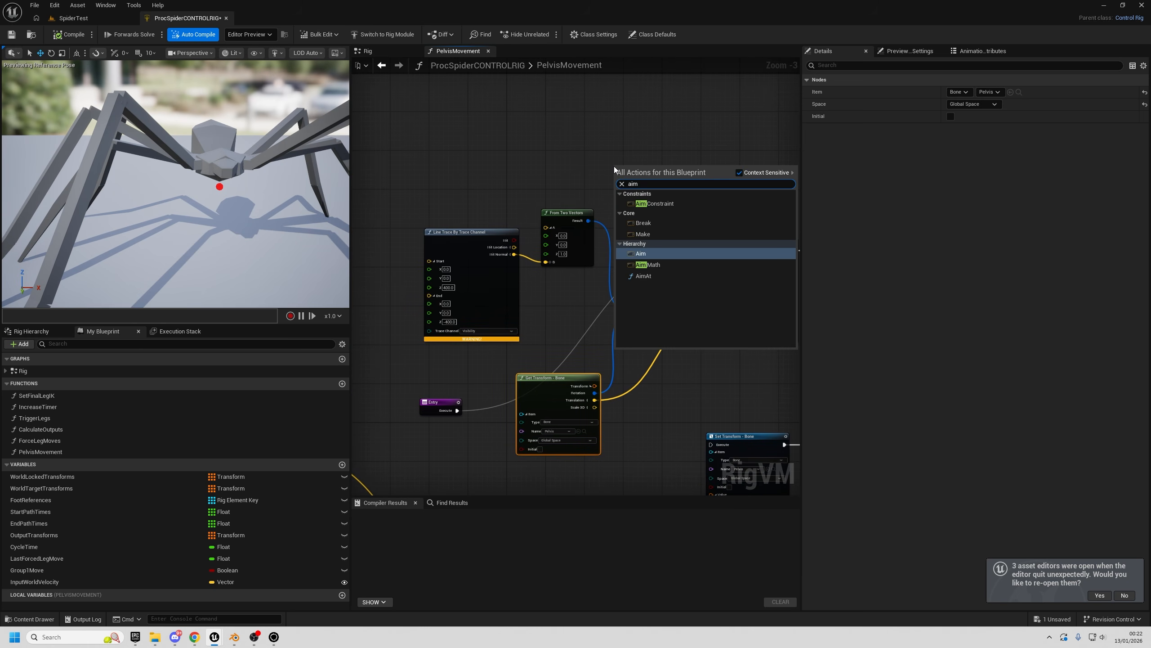
{"action": "left_click", "coordinate": [506, 131]}
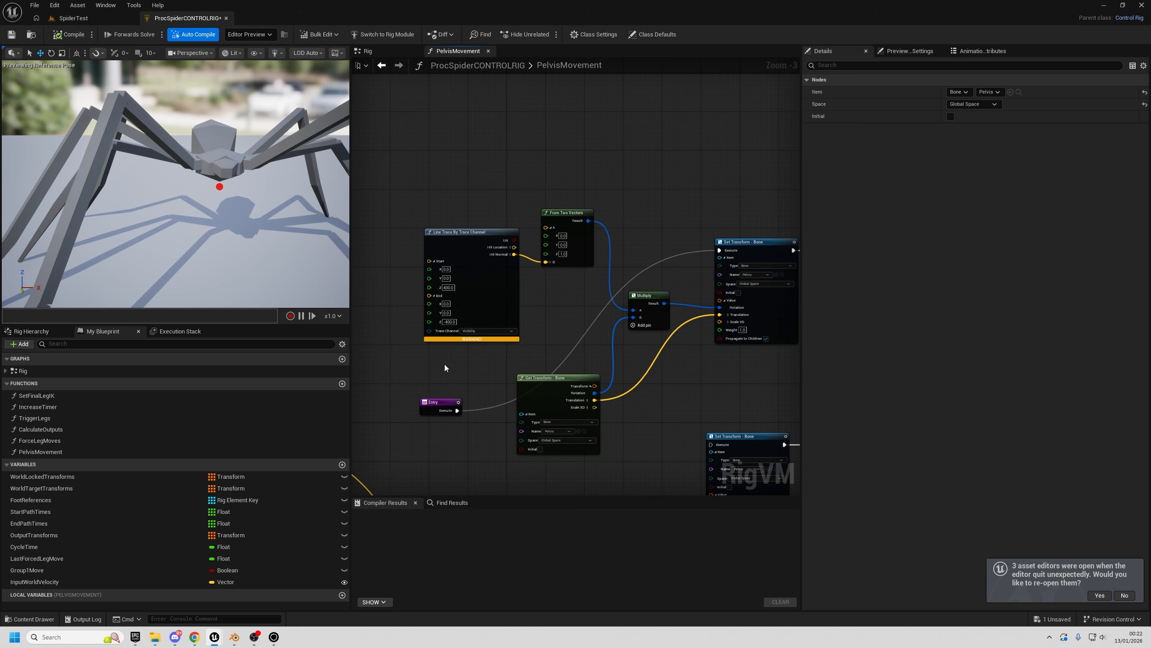
- Compile the ProcSpiderCONTROLRIG and review the line trace, From Two Vectors and Multiply nodes in PelvisMovement
{"action": "left_click", "coordinate": [70, 35]}
{"action": "right_click_drag", "start_coordinate": [571, 192], "coordinate": [534, 152]}
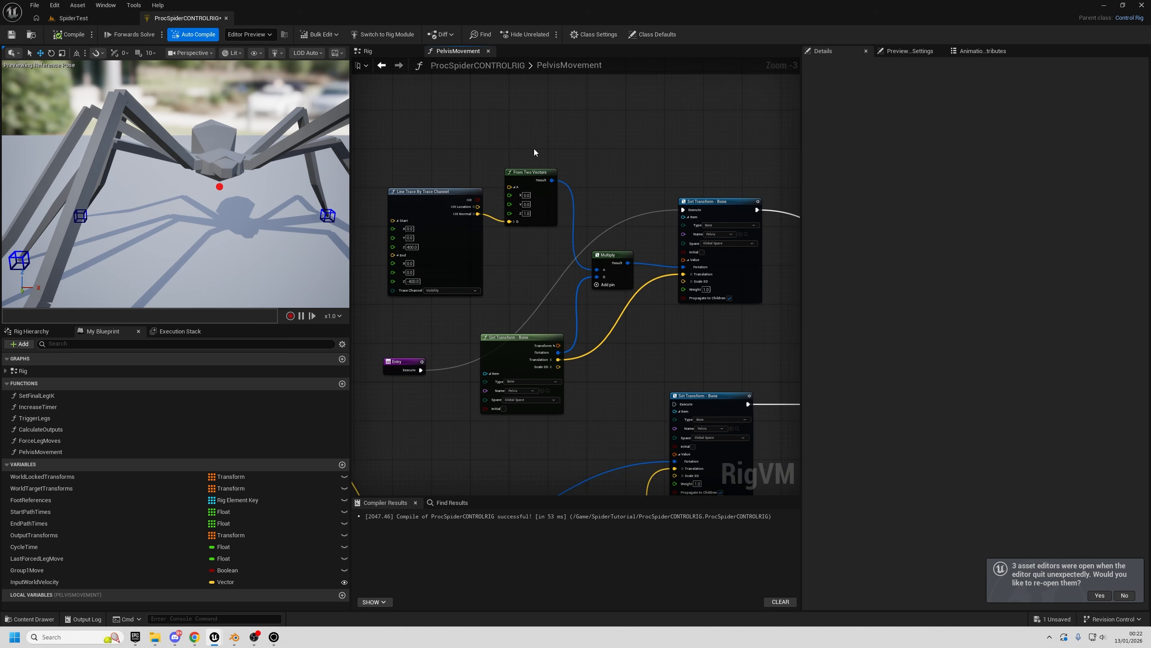
{"action": "left_click_drag", "start_coordinate": [435, 158], "coordinate": [604, 319]}
{"action": "left_click", "coordinate": [395, 363]}
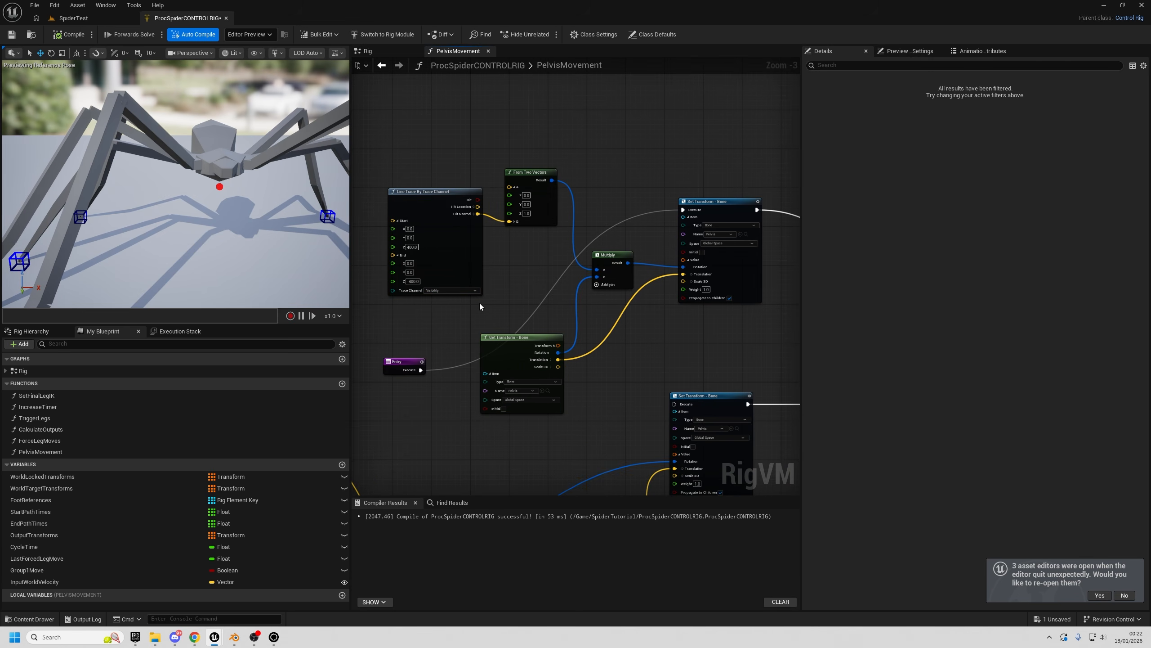
{"action": "right_click_drag", "start_coordinate": [480, 303], "coordinate": [487, 280]}
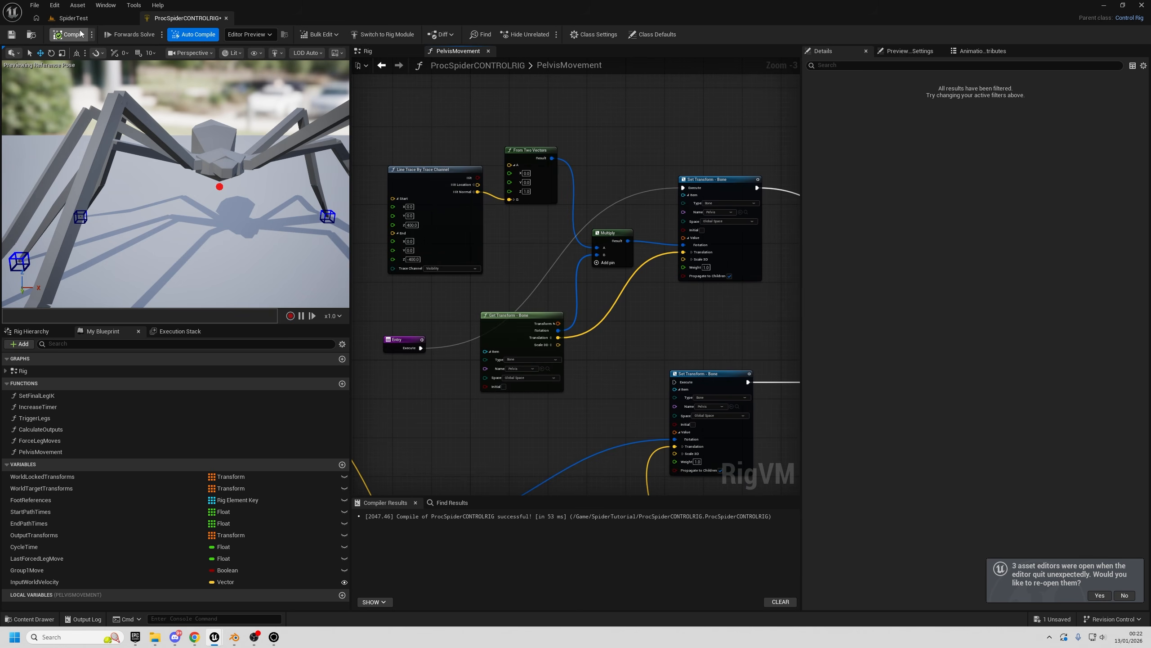
- Run the compiled rig in the SpiderTest level, walk the spider around the foot of the ramp, and stop the test
{"action": "left_click", "coordinate": [93, 19]}
{"action": "left_click", "coordinate": [223, 34]}
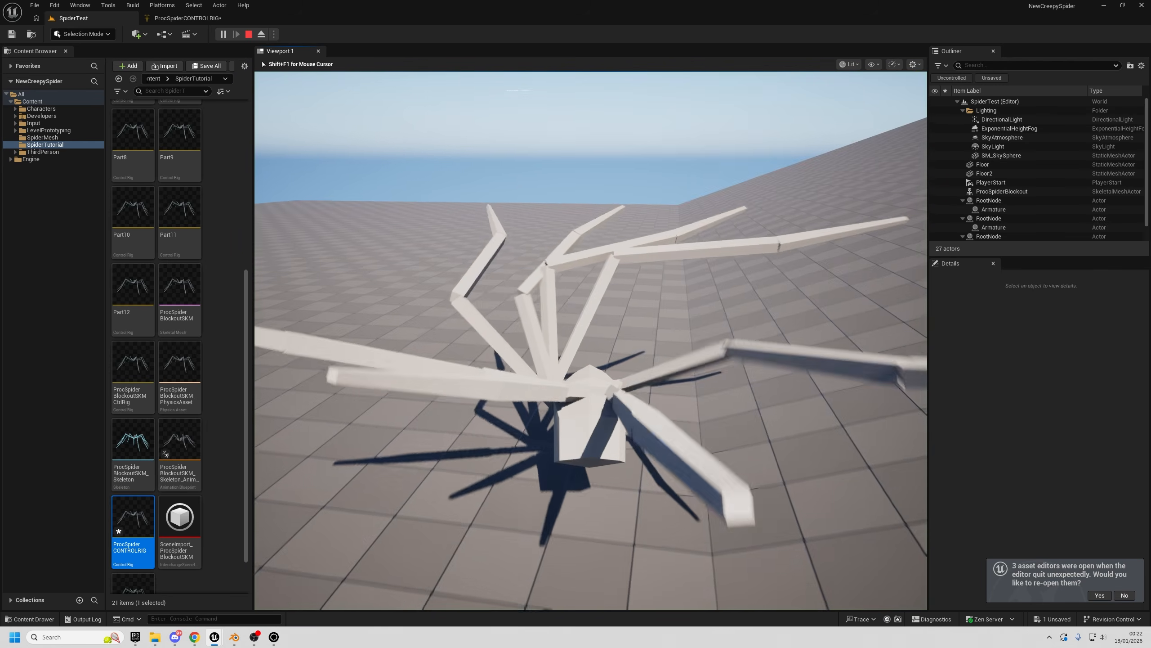
{"action": "key", "text": "w"}
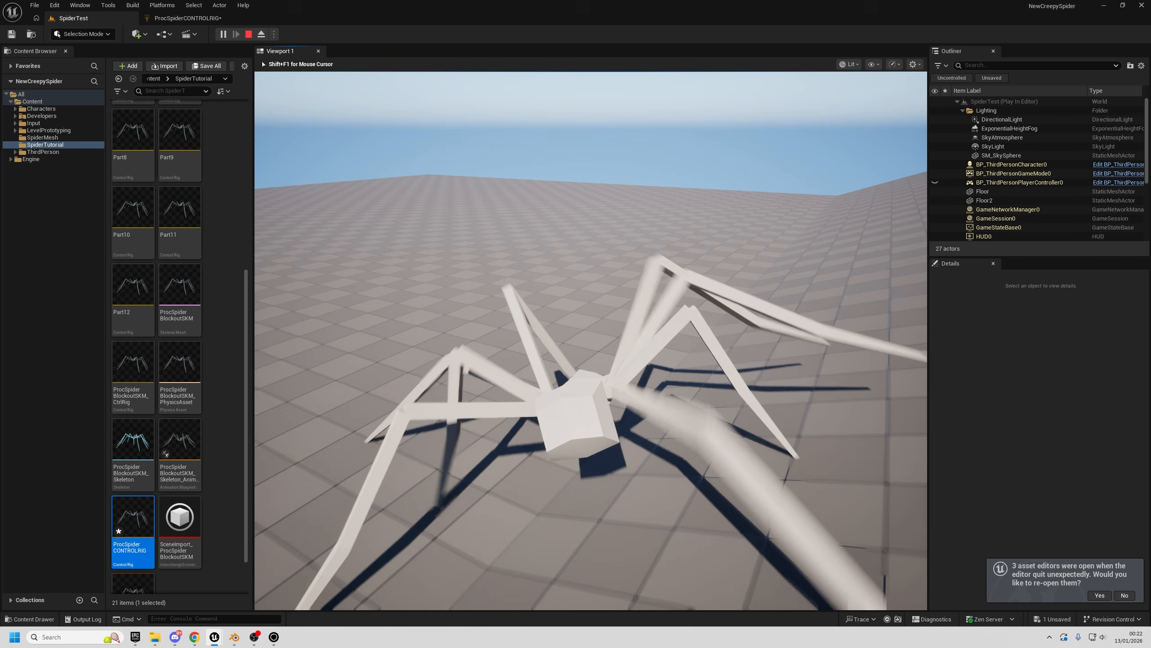
{"action": "key", "text": "w"}
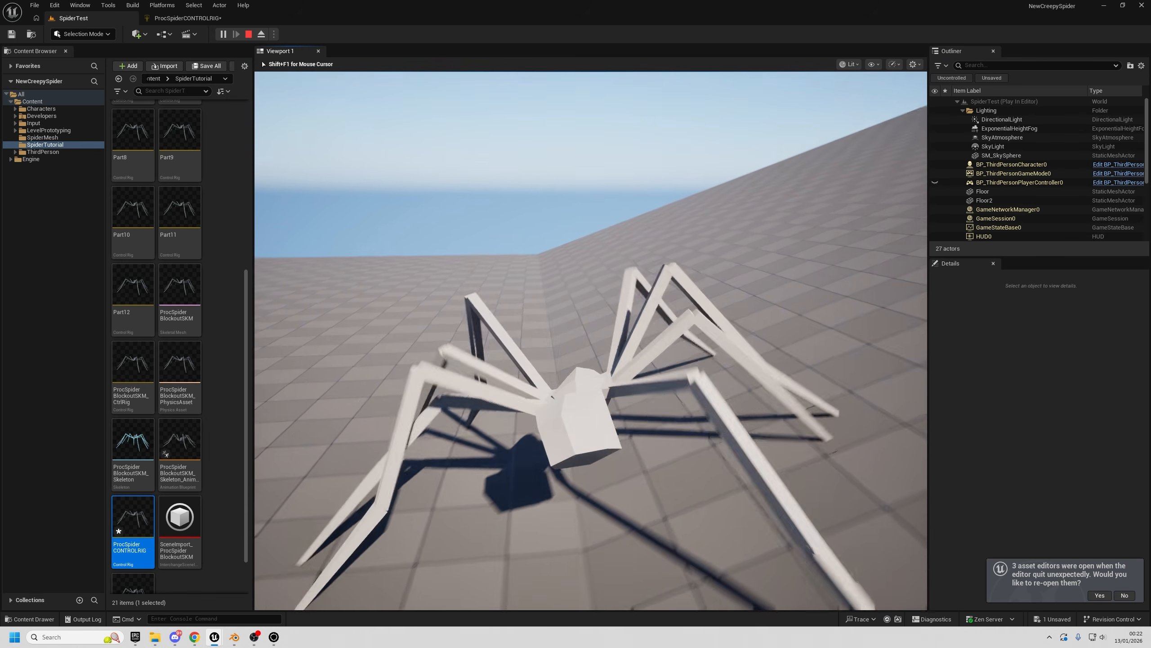
{"action": "key", "text": "w"}
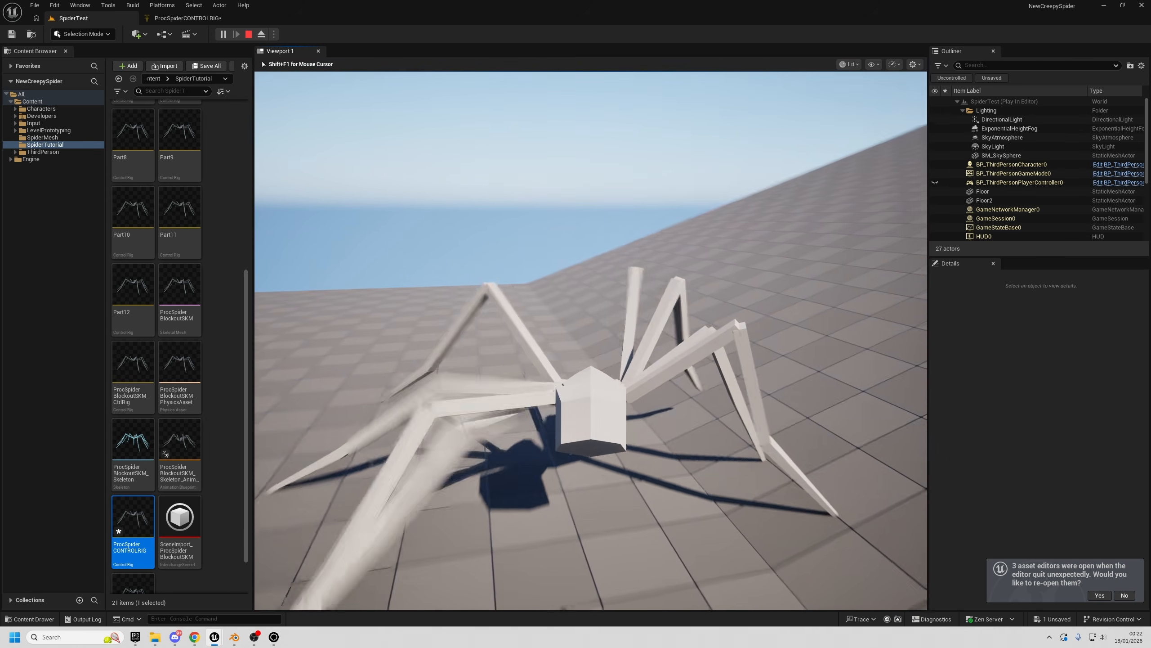
{"action": "key", "text": "w"}
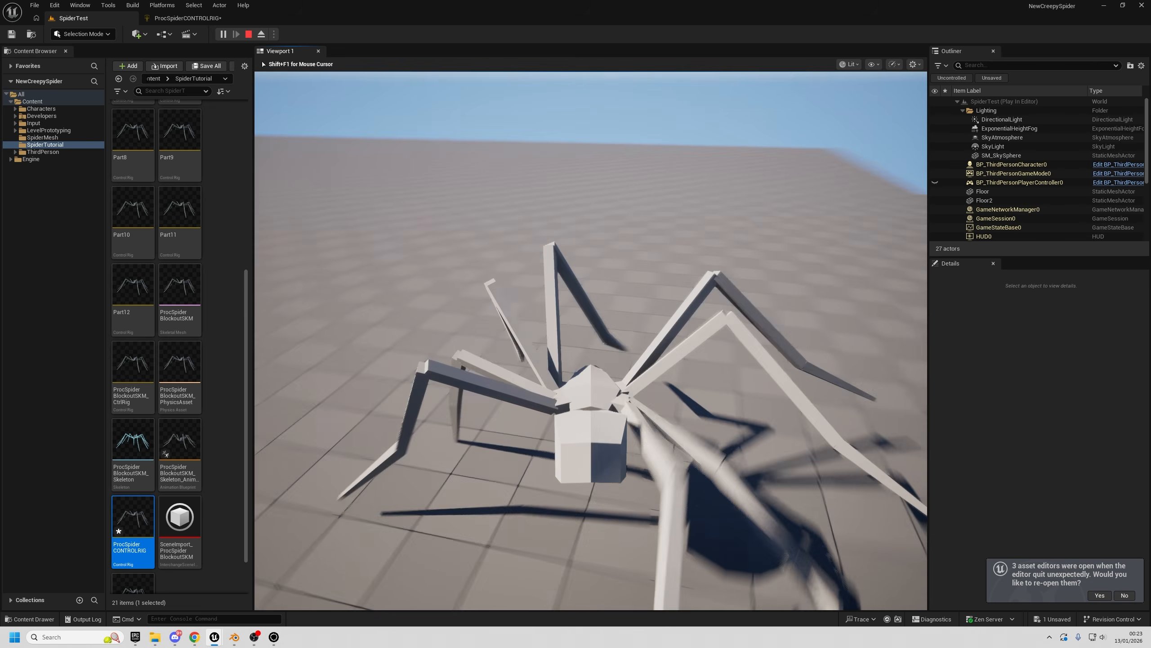
{"action": "key", "text": "Escape"}
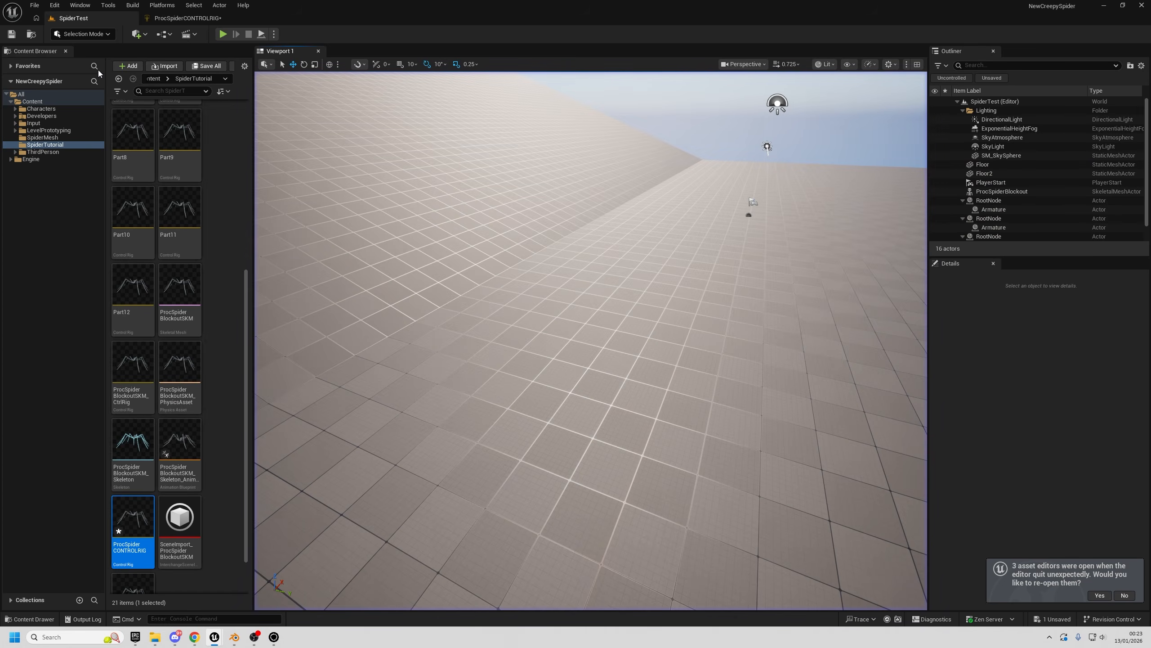
- Examine the original pelvis rotation chain in PelvisMovement, from the pelvis Get Transform through the spring nodes to From Euler
{"action": "left_click", "coordinate": [187, 18]}
{"action": "scroll", "coordinate": [664, 289], "scroll_direction": "down", "scroll_amount": 3}
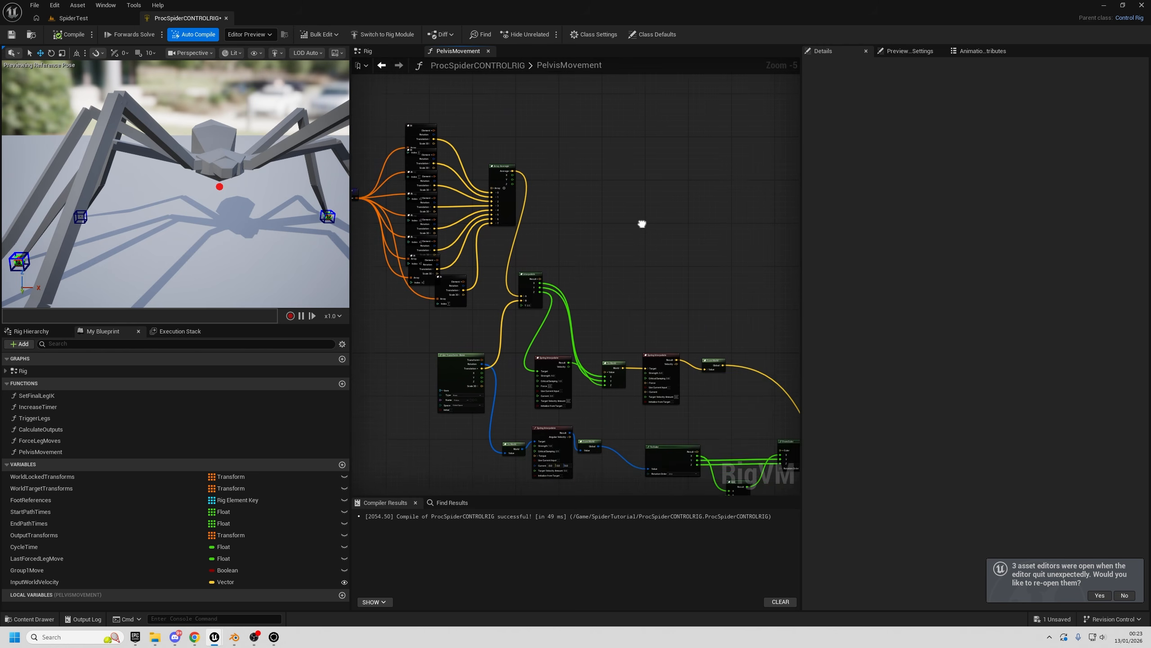
{"action": "right_click_drag", "start_coordinate": [640, 224], "coordinate": [353, 60]}
{"action": "mouse_move", "coordinate": [536, 191]}
{"action": "right_mouse_down"}
{"action": "mouse_move", "coordinate": [565, 288]}
{"action": "mouse_move", "coordinate": [440, 347]}
{"action": "mouse_move", "coordinate": [437, 359]}
{"action": "mouse_move", "coordinate": [458, 349]}
{"action": "mouse_move", "coordinate": [507, 265]}
{"action": "mouse_move", "coordinate": [532, 306]}
{"action": "mouse_move", "coordinate": [496, 355]}
{"action": "mouse_move", "coordinate": [630, 518]}
{"action": "right_mouse_up"}
{"action": "left_click_drag", "start_coordinate": [406, 177], "coordinate": [679, 461]}
{"action": "right_click_drag", "start_coordinate": [678, 460], "coordinate": [420, 158]}
{"action": "right_click_drag", "start_coordinate": [663, 219], "coordinate": [502, 285]}
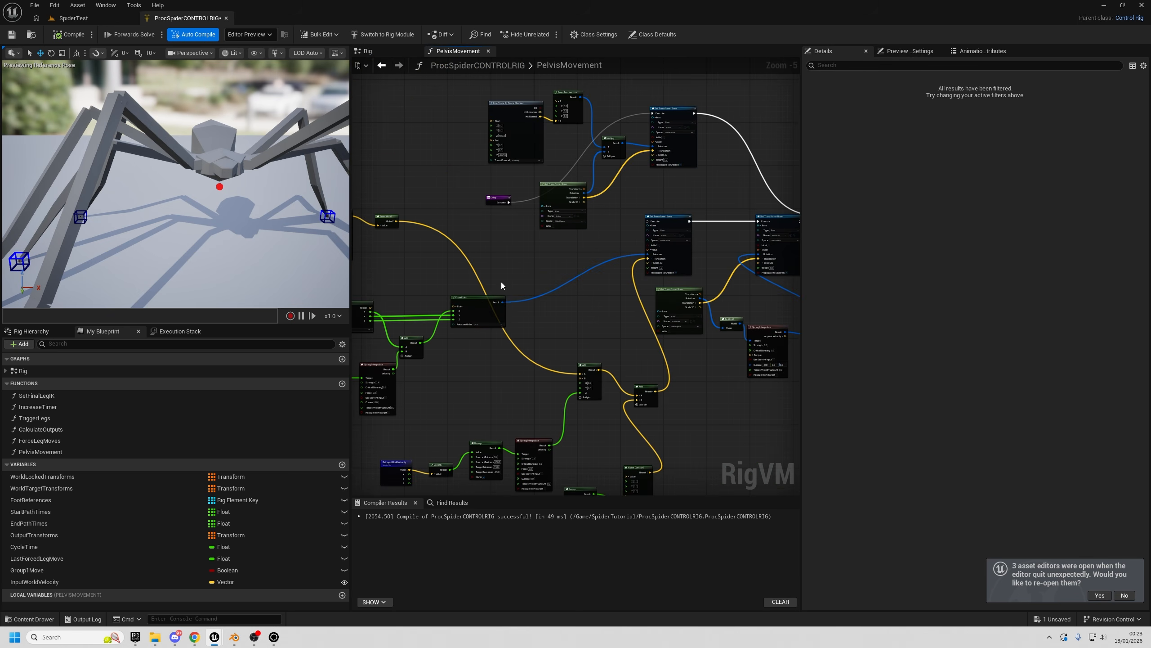
{"action": "left_click_drag", "start_coordinate": [489, 322], "coordinate": [496, 322]}
{"action": "right_click_drag", "start_coordinate": [491, 342], "coordinate": [654, 348]}
{"action": "right_click_drag", "start_coordinate": [584, 373], "coordinate": [709, 369]}
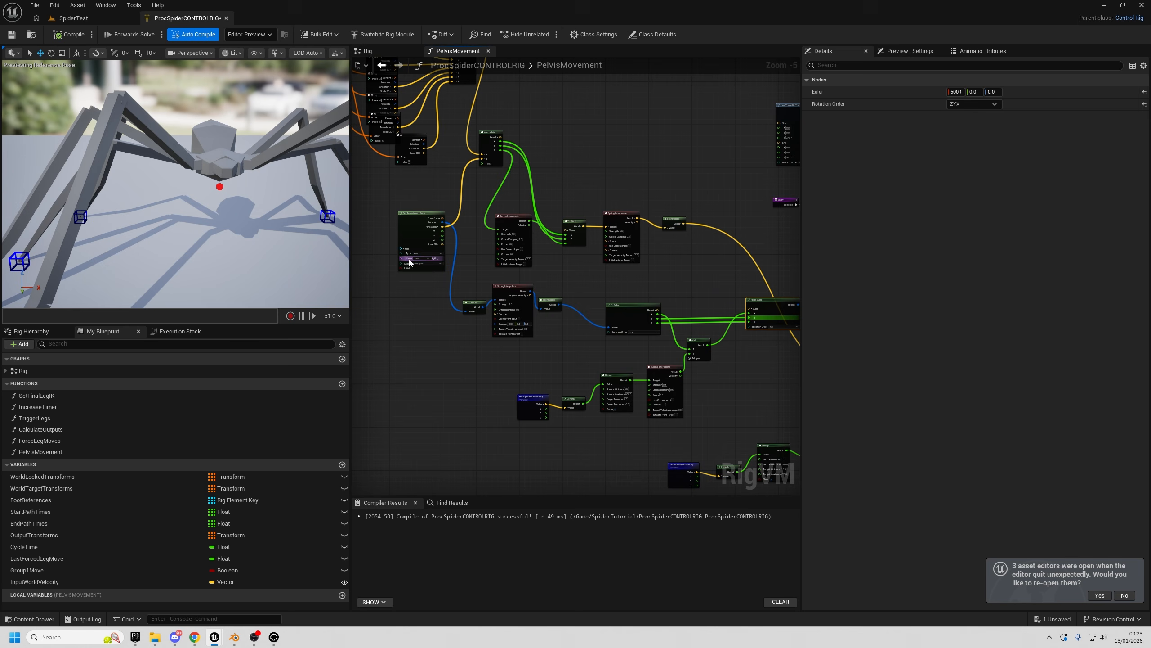
{"action": "left_click_drag", "start_coordinate": [395, 298], "coordinate": [752, 401]}
{"action": "left_click", "coordinate": [426, 229]}
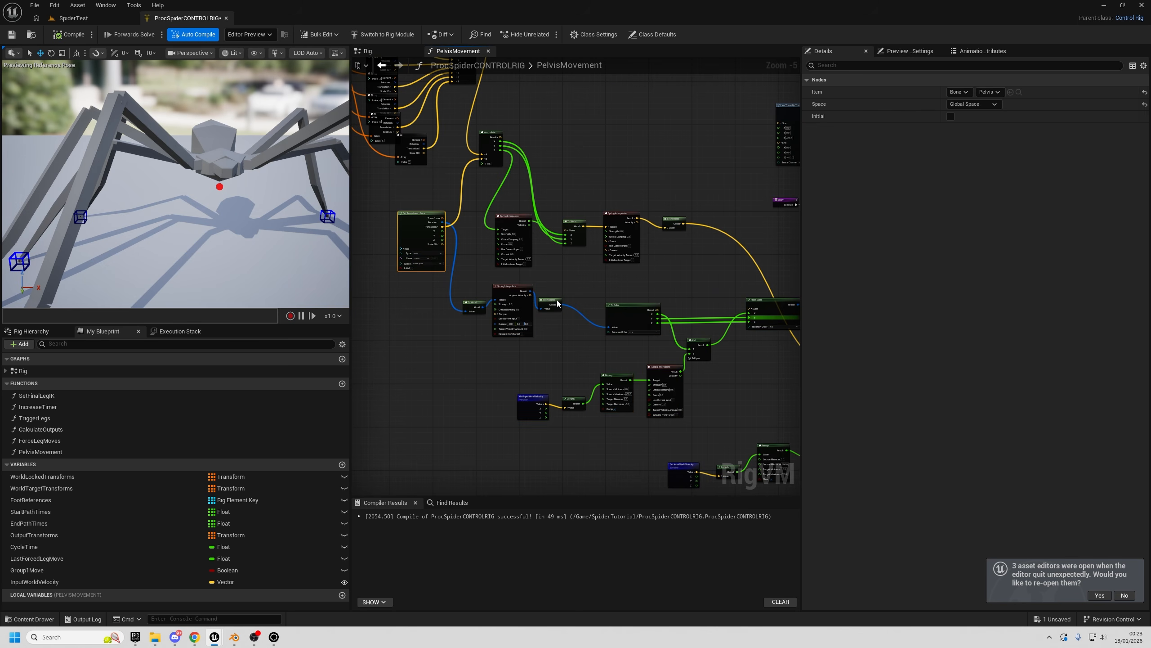
- Connect the From Euler node's Result to the Multiply node's B input, replacing the direct pelvis rotation
{"action": "right_click_drag", "start_coordinate": [793, 307], "coordinate": [484, 383]}
{"action": "scroll", "coordinate": [483, 300], "scroll_direction": "up", "scroll_amount": 3}
{"action": "left_click_drag", "start_coordinate": [480, 387], "coordinate": [672, 82]}
{"action": "right_click_drag", "start_coordinate": [672, 82], "coordinate": [637, 228]}
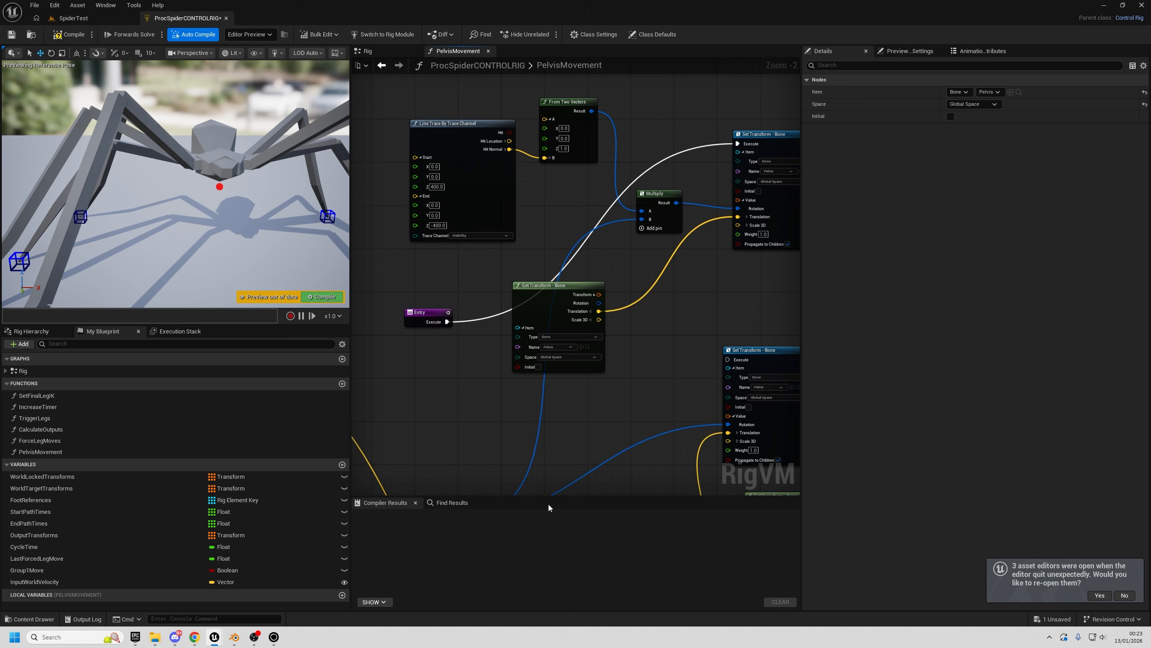
- Connect the Multiply node's Result to the Rotation input of the original pelvis Set Transform node
{"action": "right_click_drag", "start_coordinate": [406, 465], "coordinate": [419, 354]}
{"action": "right_click_drag", "start_coordinate": [660, 120], "coordinate": [617, 214]}
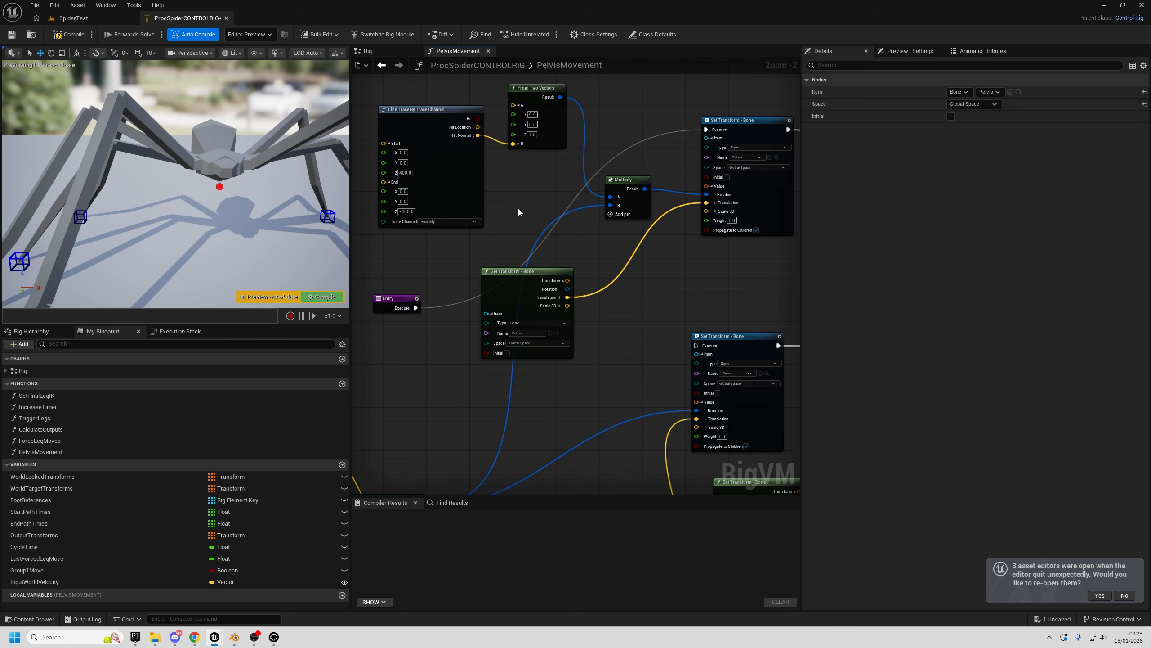
{"action": "left_click_drag", "start_coordinate": [645, 189], "coordinate": [696, 411]}
{"action": "right_click_drag", "start_coordinate": [496, 210], "coordinate": [499, 226]}
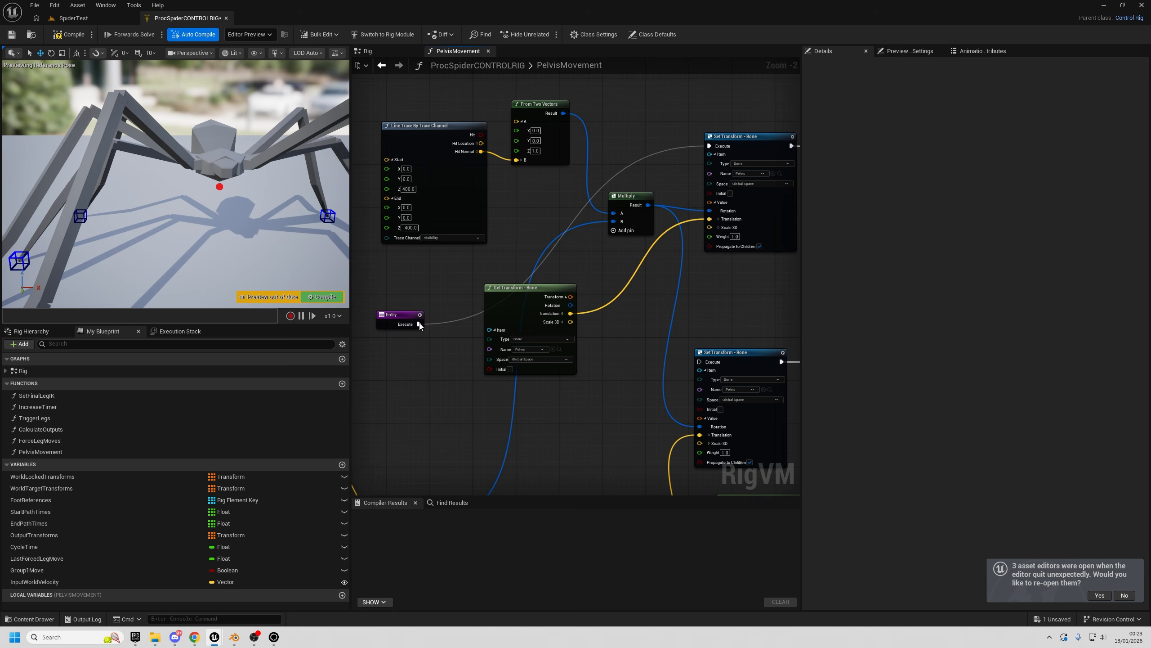
- Route execution from Entry to the original pelvis Set Transform and from the last Set Transform to Return, then save the rig
{"action": "left_click_drag", "start_coordinate": [419, 324], "coordinate": [703, 363]}
{"action": "right_click_drag", "start_coordinate": [704, 365], "coordinate": [418, 285]}
{"action": "right_click_drag", "start_coordinate": [682, 277], "coordinate": [508, 287]}
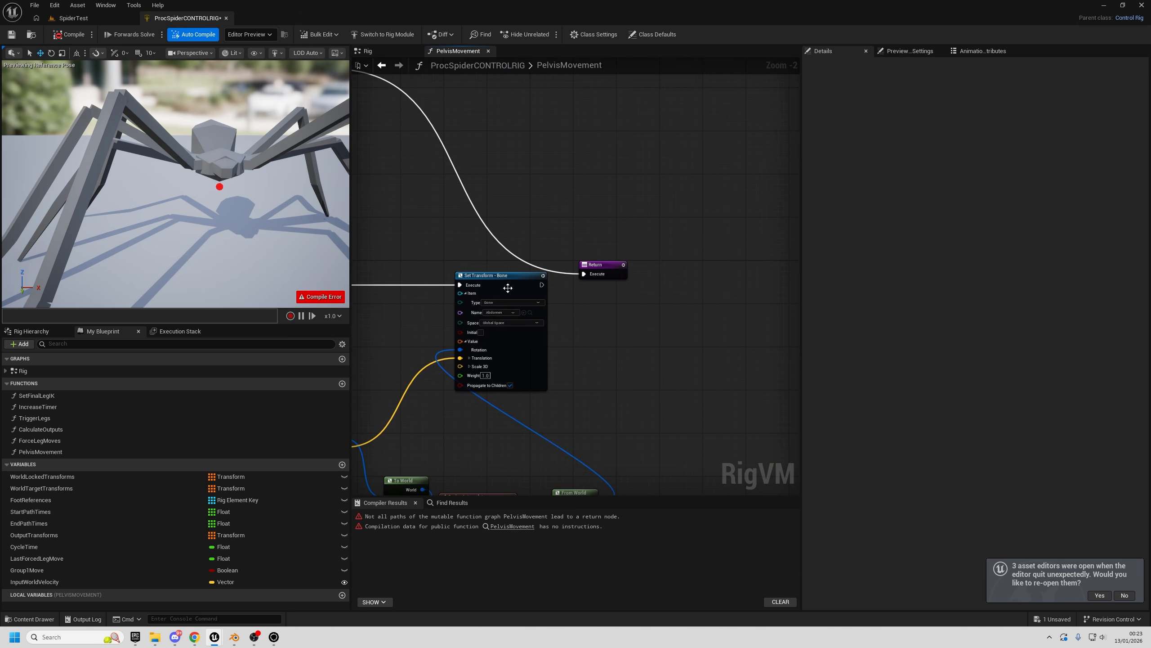
{"action": "left_click_drag", "start_coordinate": [541, 285], "coordinate": [662, 285]}
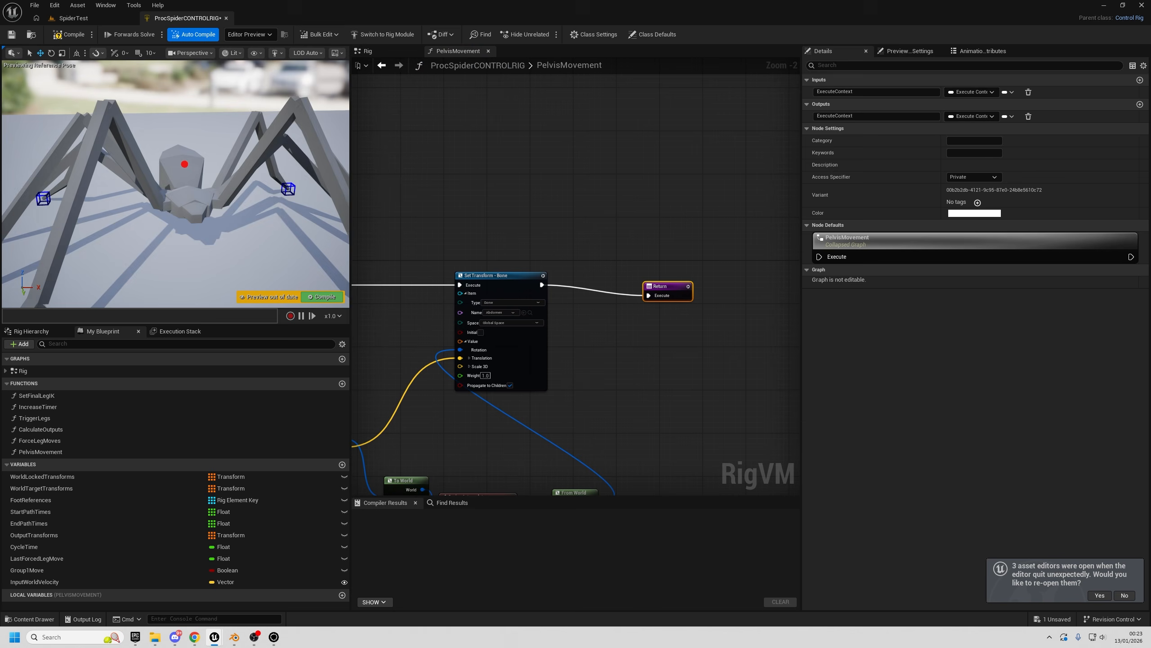
{"action": "key", "text": "ctrl+s"}
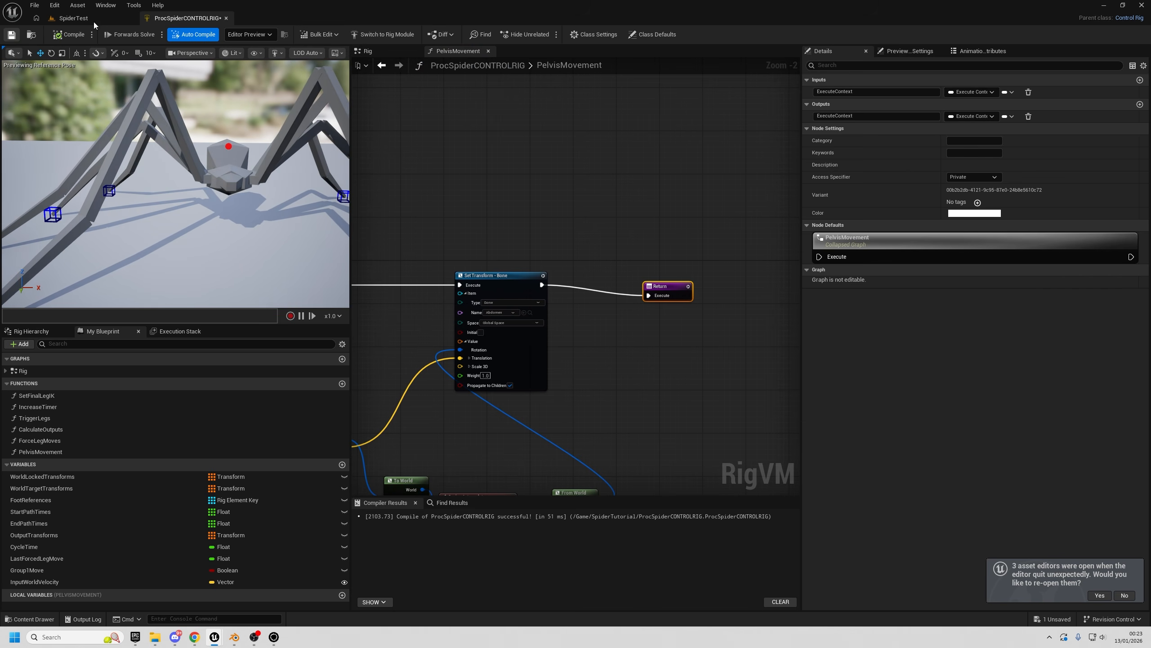
- Play-test the SpiderTest level by walking the spider over flat and sloped ground, then stop the session
{"action": "left_click", "coordinate": [93, 20]}
{"action": "key", "text": "alt+p"}
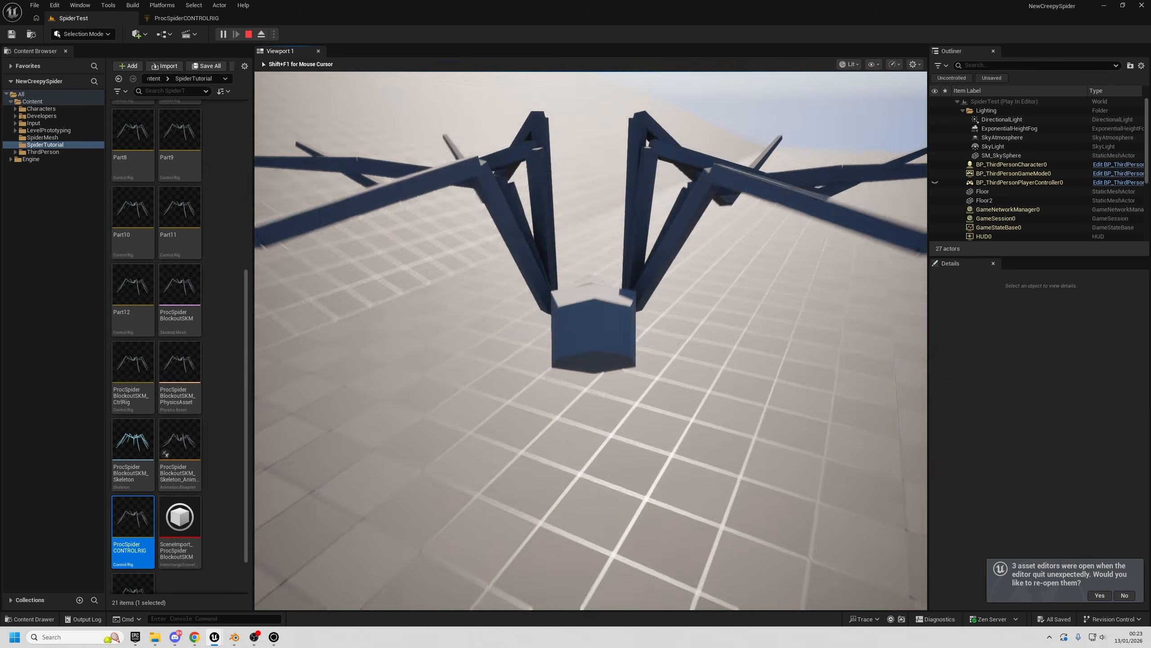
{"action": "key", "text": "w"}
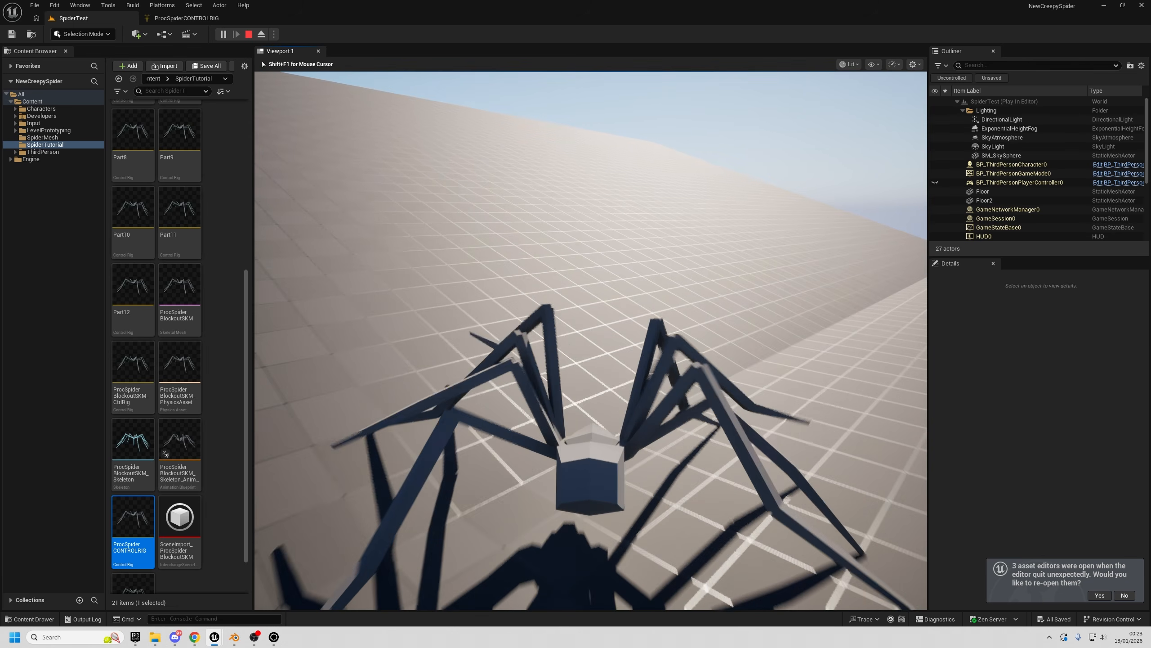
{"action": "key", "text": "w"}
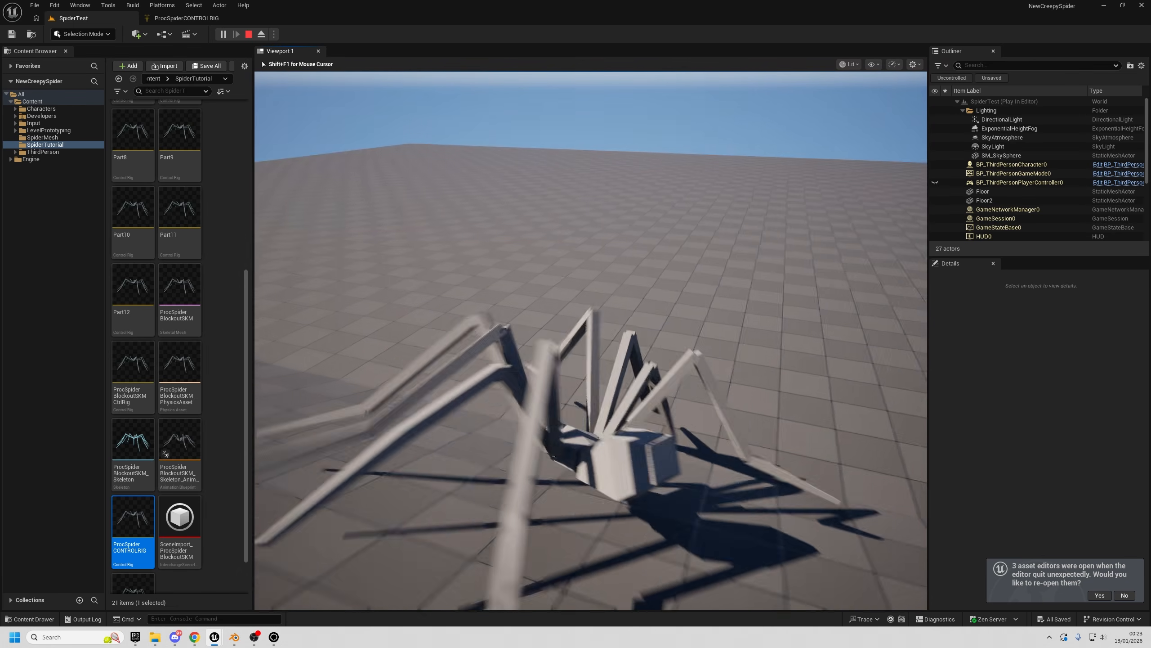
{"action": "key", "text": "w"}
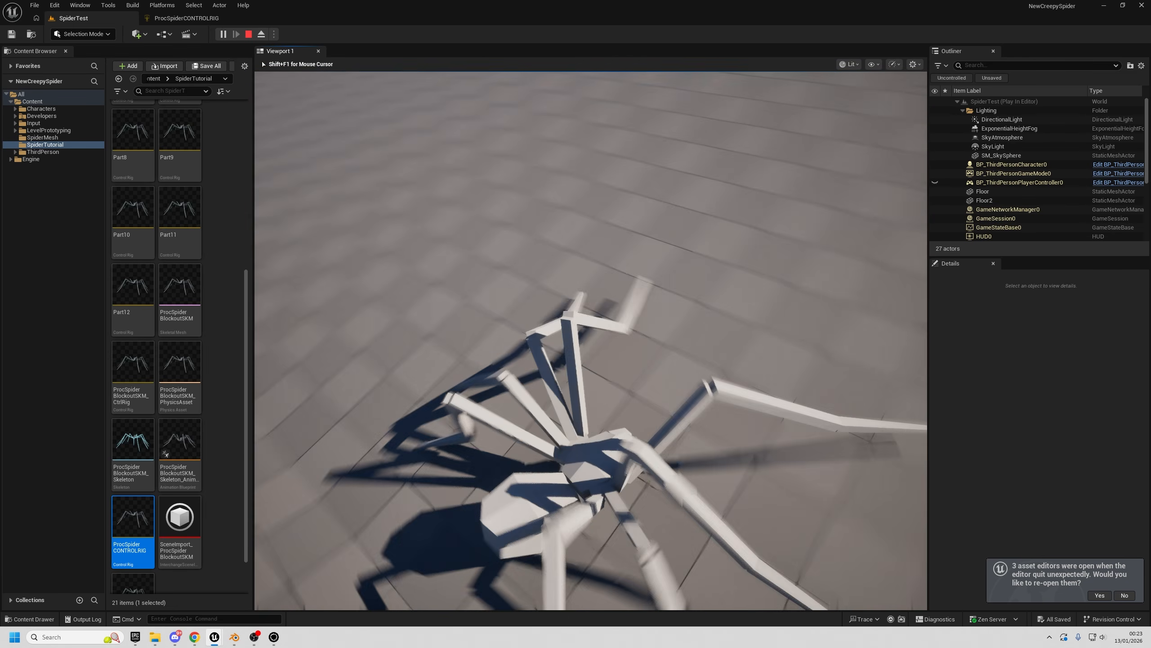
{"action": "key", "text": "Escape"}
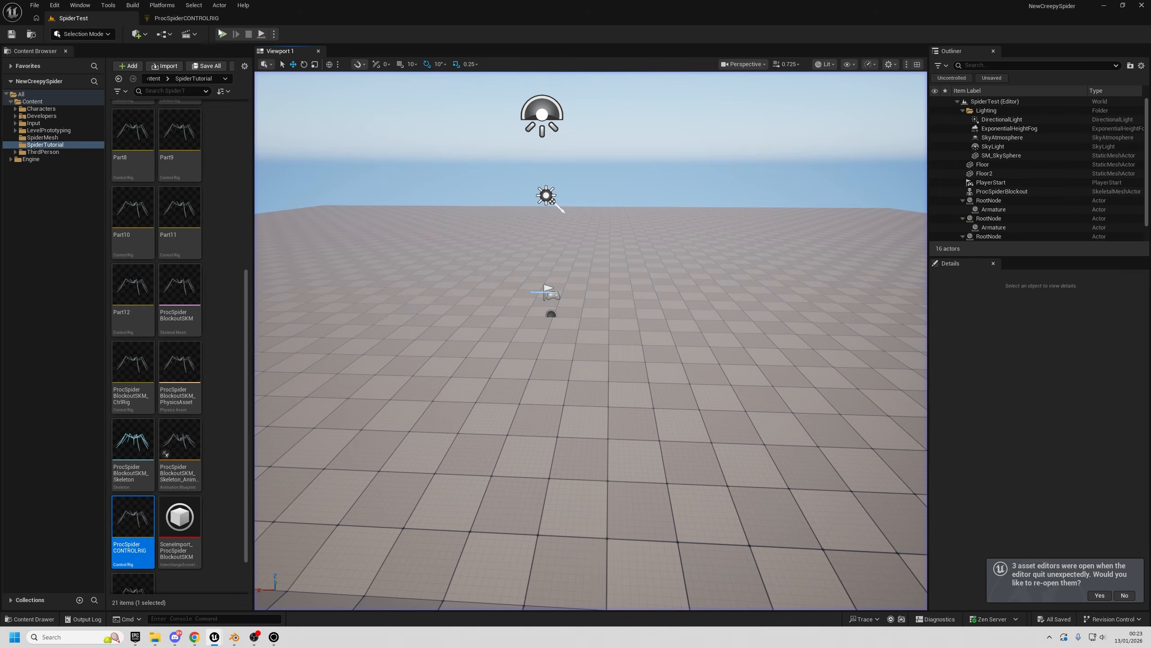
- In ProcSpiderCONTROLRIG's PelvisMovement graph, move the Multiply node down between From Euler and the original pelvis Set Transform
{"action": "left_click", "coordinate": [186, 18]}
{"action": "right_click_drag", "start_coordinate": [692, 153], "coordinate": [745, 170]}
{"action": "mouse_move", "coordinate": [573, 257]}
{"action": "right_mouse_down"}
{"action": "mouse_move", "coordinate": [628, 349]}
{"action": "mouse_move", "coordinate": [774, 403]}
{"action": "right_mouse_up"}
{"action": "scroll", "coordinate": [774, 402], "scroll_direction": "down", "scroll_amount": 3}
{"action": "scroll", "coordinate": [649, 399], "scroll_direction": "up", "scroll_amount": 4}
{"action": "mouse_move", "coordinate": [649, 399]}
{"action": "right_mouse_down"}
{"action": "mouse_move", "coordinate": [673, 428]}
{"action": "mouse_move", "coordinate": [549, 400]}
{"action": "right_mouse_up"}
{"action": "left_click_drag", "start_coordinate": [601, 290], "coordinate": [573, 304]}
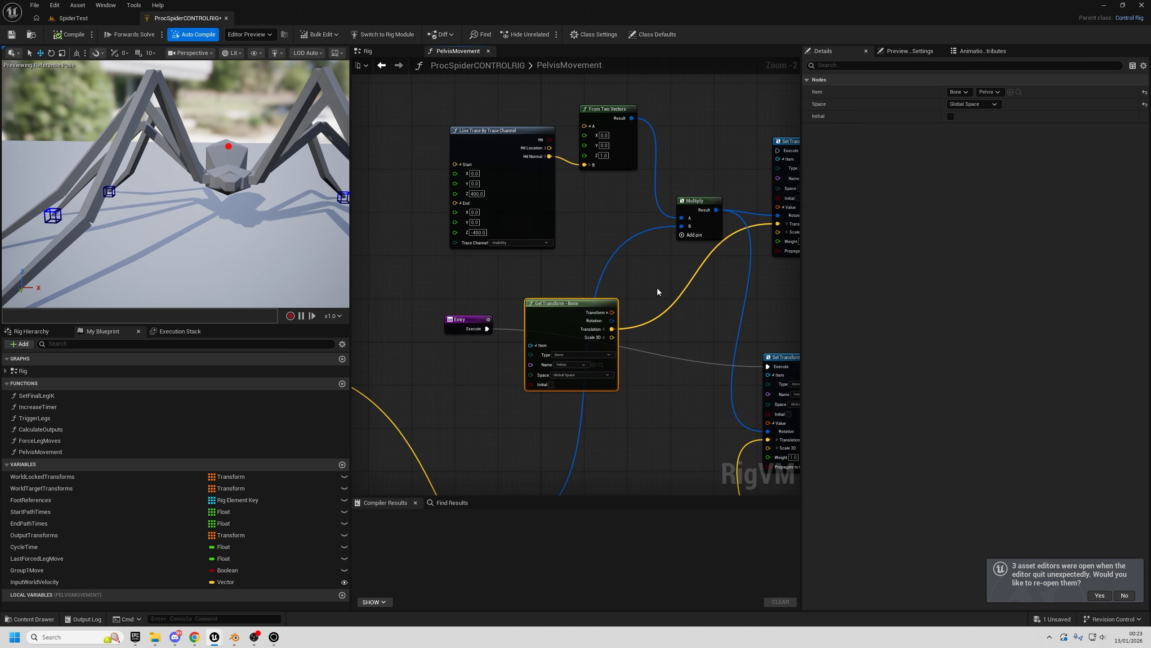
{"action": "right_click_drag", "start_coordinate": [657, 290], "coordinate": [607, 347]}
{"action": "scroll", "coordinate": [570, 246], "scroll_direction": "down", "scroll_amount": 1}
{"action": "right_click_drag", "start_coordinate": [570, 247], "coordinate": [574, 139]}
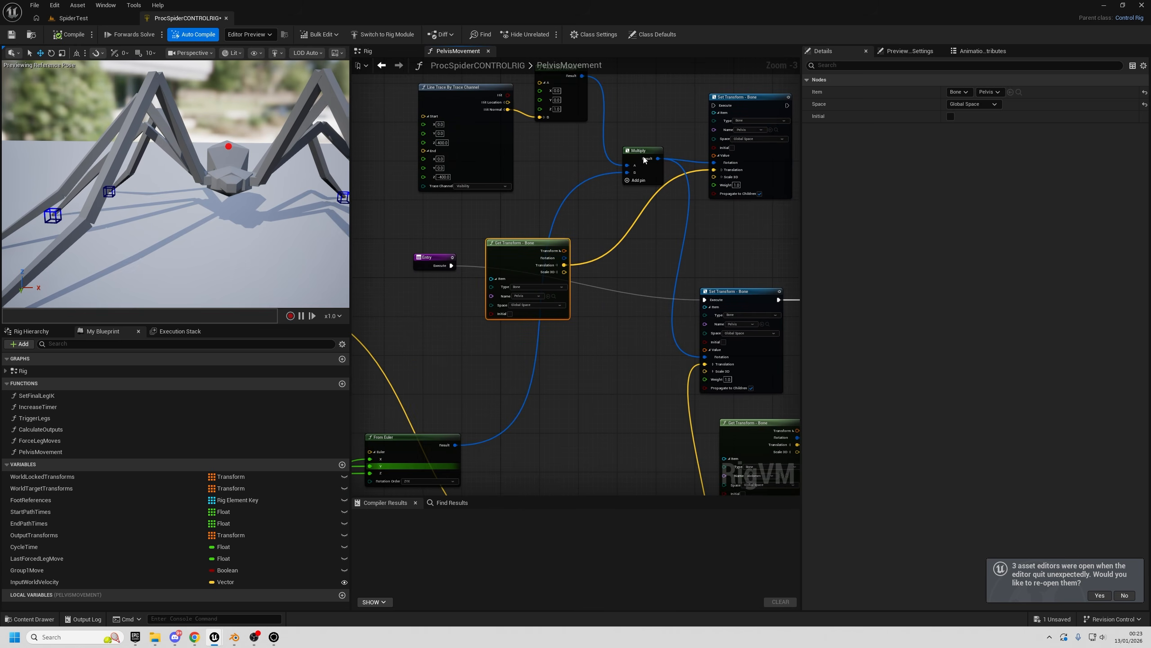
{"action": "left_click_drag", "start_coordinate": [647, 156], "coordinate": [601, 331]}
- Delete the unused pelvis Set Transform node that has no execution connection
{"action": "right_click_drag", "start_coordinate": [561, 384], "coordinate": [521, 454]}
{"action": "left_click", "coordinate": [704, 262]}
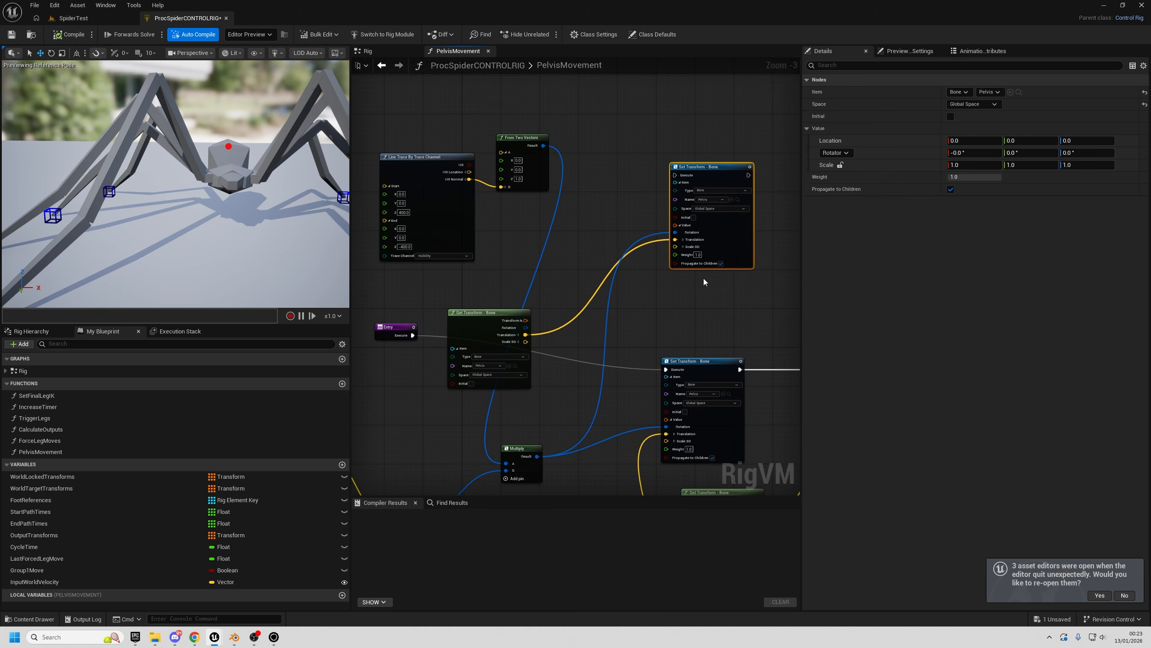
{"action": "key", "text": "Delete"}
- Move the Entry node closer to the original pelvis Set Transform node
{"action": "right_click_drag", "start_coordinate": [679, 282], "coordinate": [761, 244]}
{"action": "left_click_drag", "start_coordinate": [474, 111], "coordinate": [655, 203]}
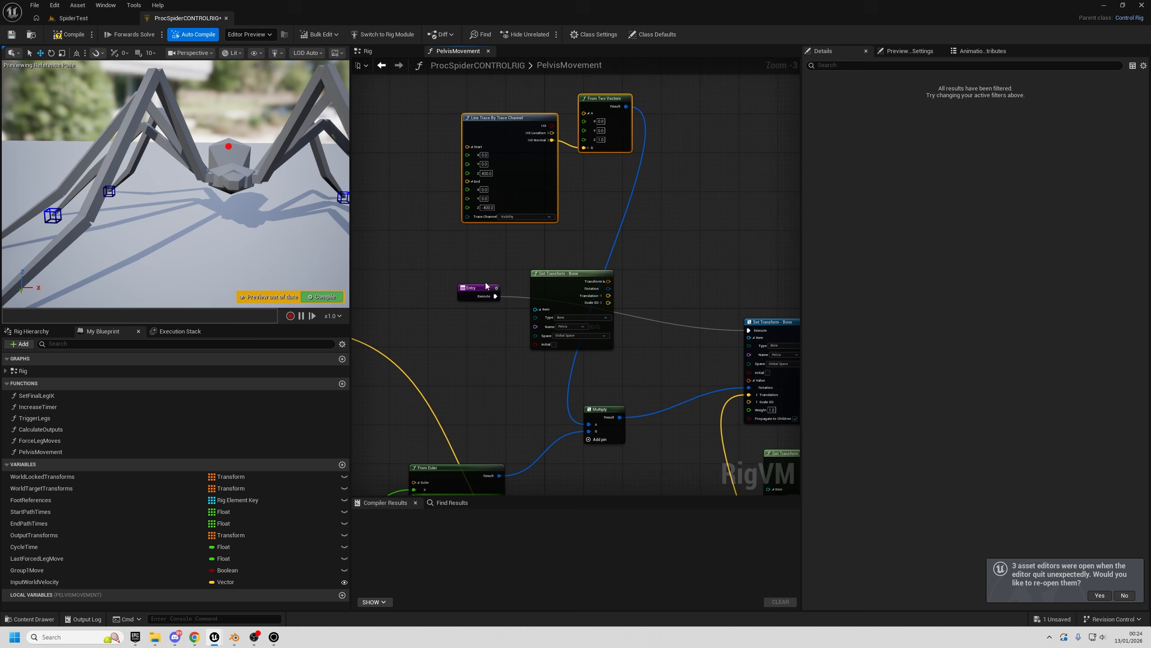
{"action": "left_click", "coordinate": [465, 285]}
{"action": "left_click_drag", "start_coordinate": [466, 288], "coordinate": [668, 226]}
- Select the Line Trace By Trace Channel and From Two Vectors nodes and move them together, clear of the pelvis Get Transform
{"action": "left_click", "coordinate": [489, 122]}
{"action": "left_click", "coordinate": [593, 103], "text": "shift"}
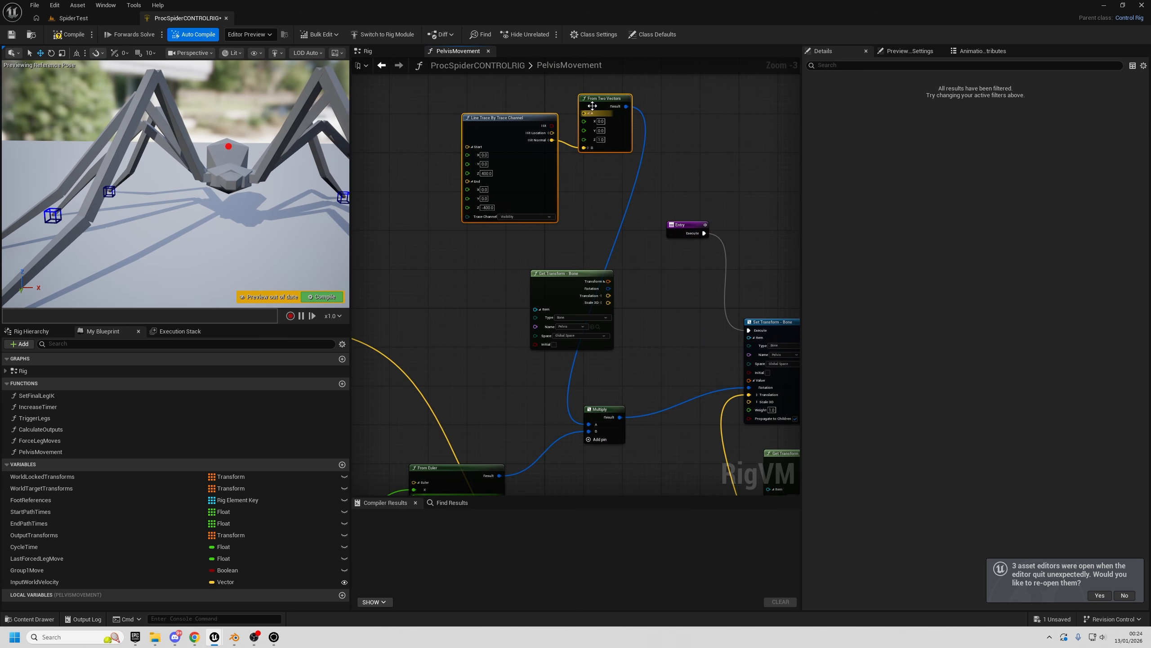
{"action": "mouse_move", "coordinate": [594, 103]}
{"action": "left_mouse_down"}
{"action": "mouse_move", "coordinate": [481, 165]}
{"action": "mouse_move", "coordinate": [467, 154]}
{"action": "left_mouse_up"}
{"action": "mouse_move", "coordinate": [570, 187]}
{"action": "right_mouse_down"}
{"action": "mouse_move", "coordinate": [717, 147]}
{"action": "mouse_move", "coordinate": [680, 174]}
{"action": "right_mouse_up"}
{"action": "scroll", "coordinate": [717, 146], "scroll_direction": "down", "scroll_amount": 1}
{"action": "mouse_move", "coordinate": [437, 143]}
{"action": "left_mouse_down"}
{"action": "mouse_move", "coordinate": [571, 308]}
{"action": "mouse_move", "coordinate": [635, 331]}
{"action": "left_mouse_up"}
- Delete the unconnected pelvis Get Transform node between From Two Vectors and Multiply
{"action": "right_click_drag", "start_coordinate": [650, 347], "coordinate": [568, 252]}
{"action": "scroll", "coordinate": [568, 252], "scroll_direction": "down", "scroll_amount": 2}
{"action": "scroll", "coordinate": [585, 247], "scroll_direction": "up", "scroll_amount": 2}
{"action": "scroll", "coordinate": [585, 250], "scroll_direction": "up", "scroll_amount": 3}
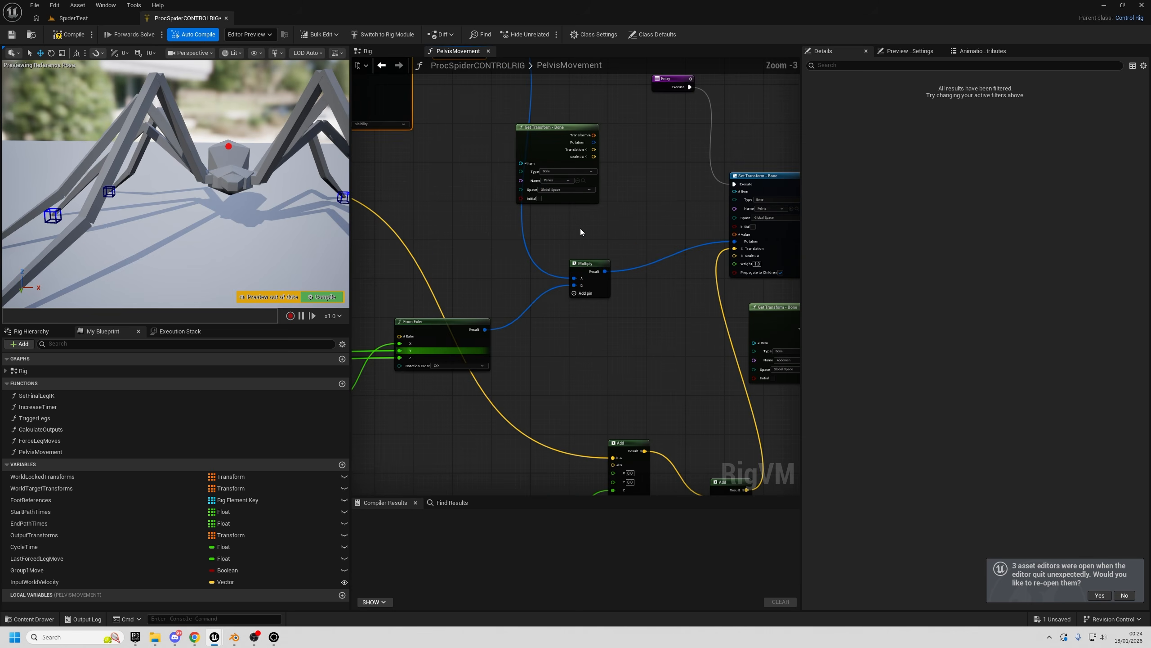
{"action": "left_click", "coordinate": [521, 242]}
{"action": "right_click_drag", "start_coordinate": [536, 149], "coordinate": [601, 183]}
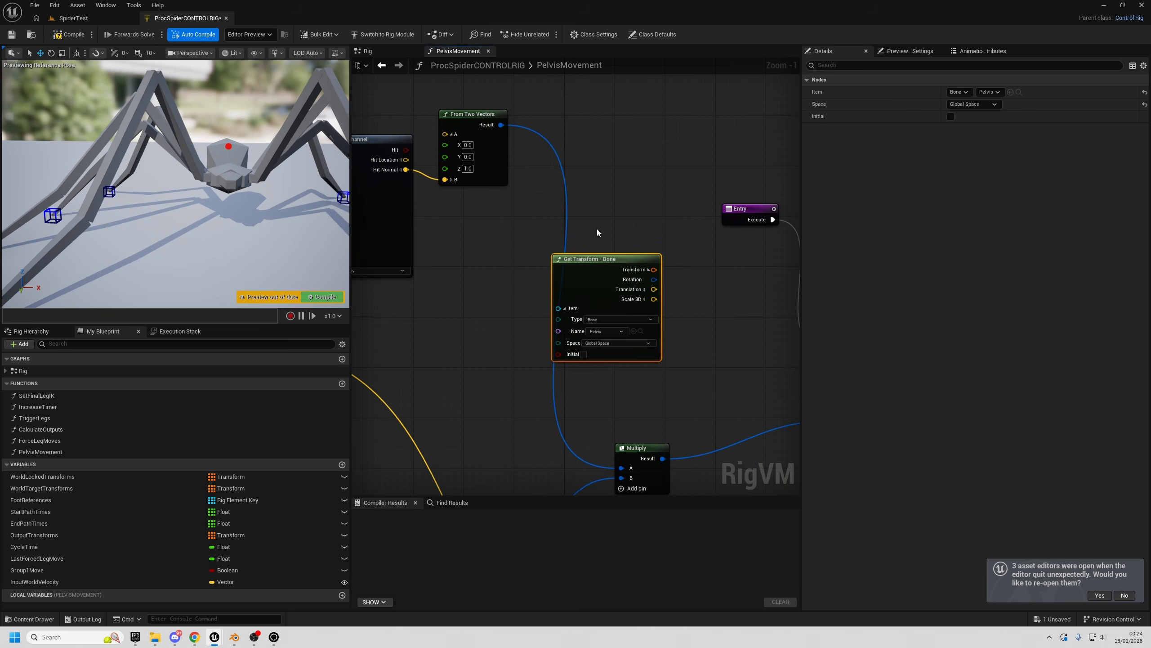
{"action": "left_click_drag", "start_coordinate": [594, 269], "coordinate": [550, 270]}
{"action": "key", "text": "Delete"}
- Examine the pelvis rotation chain from the foot positions and spring nodes through From Euler and Multiply to Set Transform
{"action": "right_click_drag", "start_coordinate": [638, 358], "coordinate": [646, 234]}
{"action": "scroll", "coordinate": [712, 314], "scroll_direction": "down", "scroll_amount": 1}
{"action": "scroll", "coordinate": [651, 365], "scroll_direction": "up", "scroll_amount": 1}
{"action": "right_click_drag", "start_coordinate": [709, 308], "coordinate": [585, 400]}
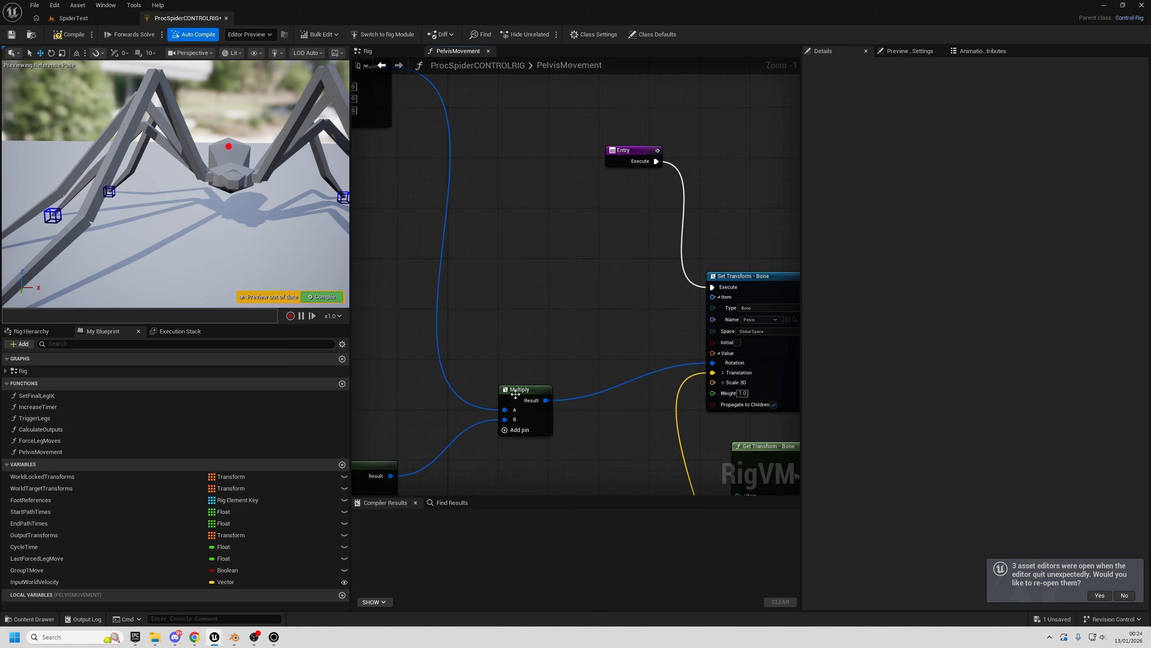
{"action": "left_click_drag", "start_coordinate": [514, 391], "coordinate": [521, 391]}
{"action": "scroll", "coordinate": [635, 303], "scroll_direction": "down", "scroll_amount": 1}
{"action": "right_click_drag", "start_coordinate": [526, 336], "coordinate": [649, 333]}
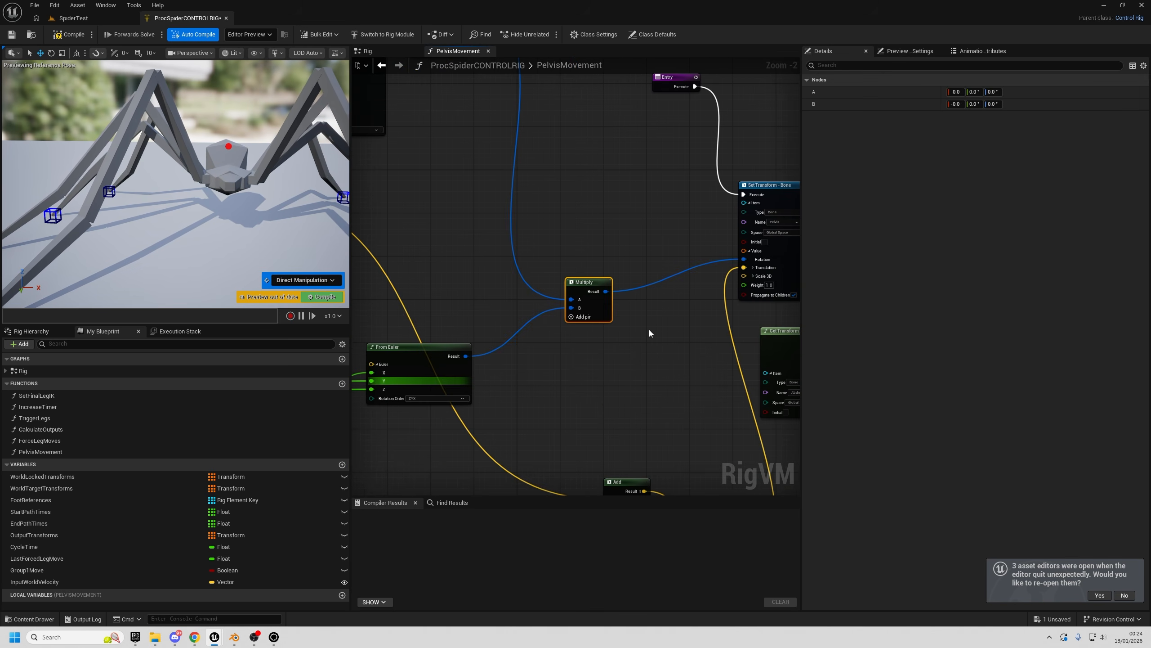
{"action": "right_click_drag", "start_coordinate": [730, 252], "coordinate": [798, 255]}
{"action": "right_click_drag", "start_coordinate": [694, 276], "coordinate": [447, 263]}
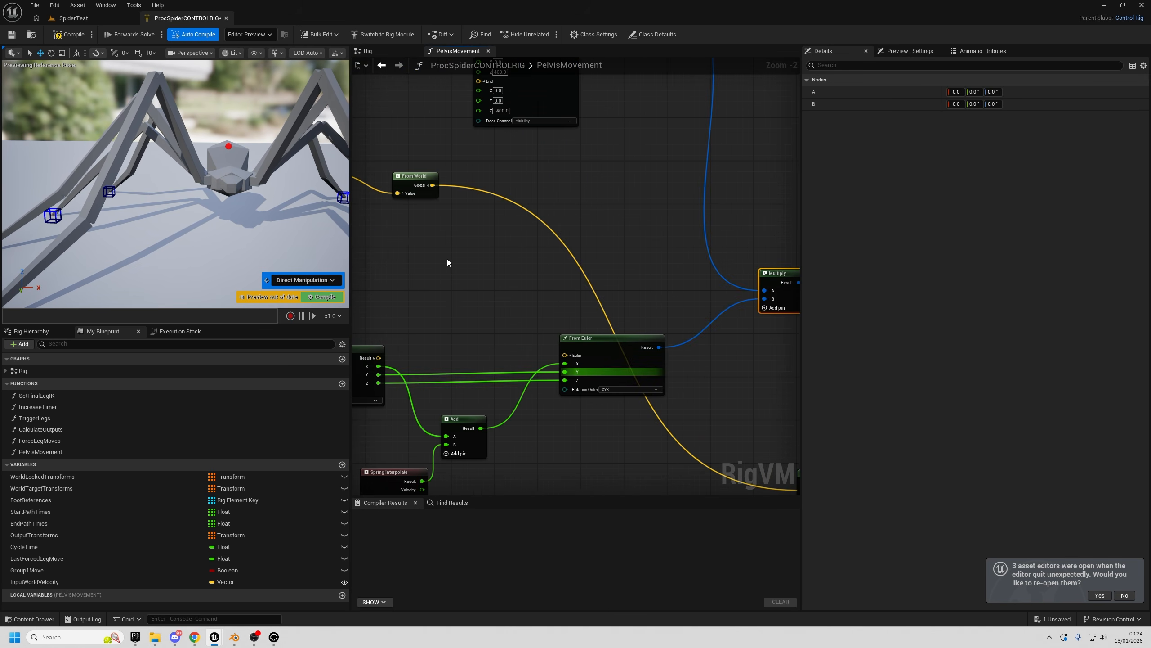
{"action": "right_click_drag", "start_coordinate": [627, 324], "coordinate": [765, 250]}
{"action": "left_click_drag", "start_coordinate": [766, 252], "coordinate": [492, 376]}
{"action": "scroll", "coordinate": [590, 345], "scroll_direction": "down", "scroll_amount": 4}
{"action": "right_click_drag", "start_coordinate": [511, 372], "coordinate": [656, 433]}
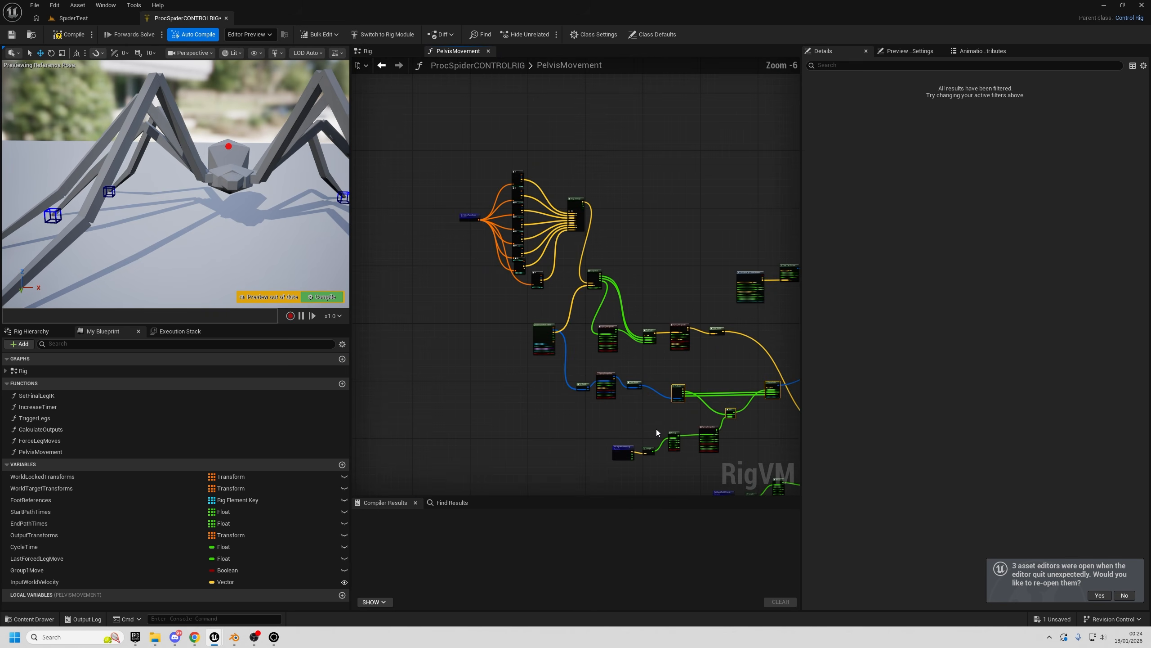
{"action": "left_click_drag", "start_coordinate": [682, 406], "coordinate": [684, 406]}
{"action": "right_click_drag", "start_coordinate": [684, 407], "coordinate": [439, 430]}
{"action": "scroll", "coordinate": [639, 367], "scroll_direction": "up", "scroll_amount": 4}
{"action": "right_click_drag", "start_coordinate": [481, 319], "coordinate": [635, 354]}
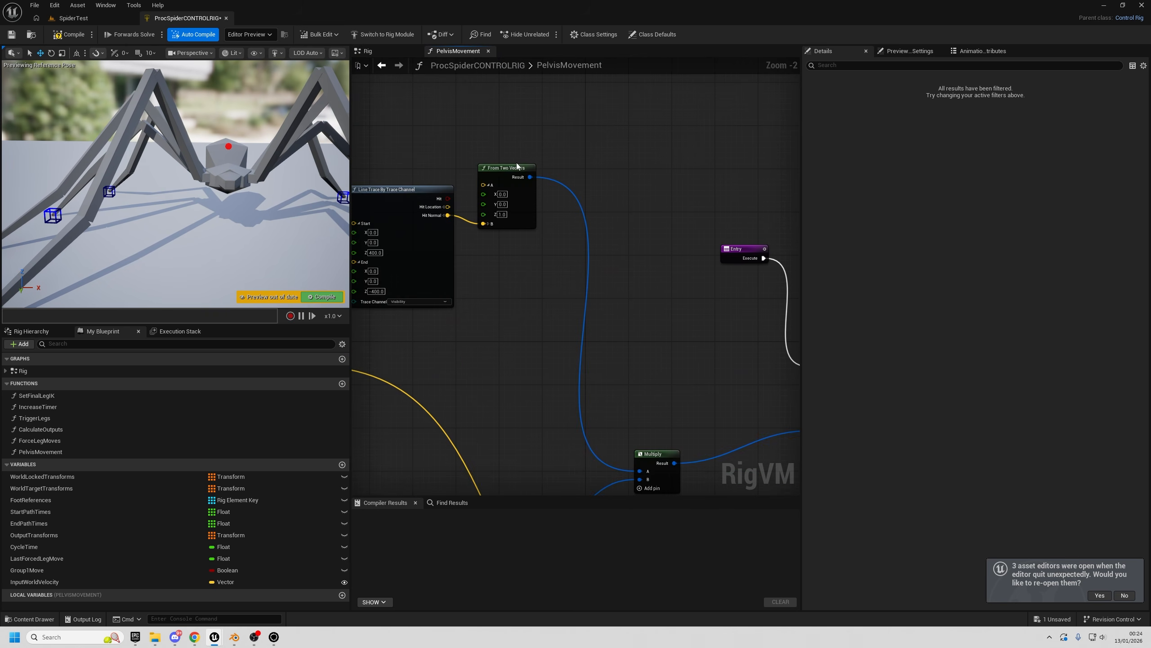
- Add a Spring Interpolate (Quaternion) node targeting the From Two Vectors Result and connect its Result to Multiply's A input
{"action": "left_click_drag", "start_coordinate": [513, 239], "coordinate": [514, 241]}
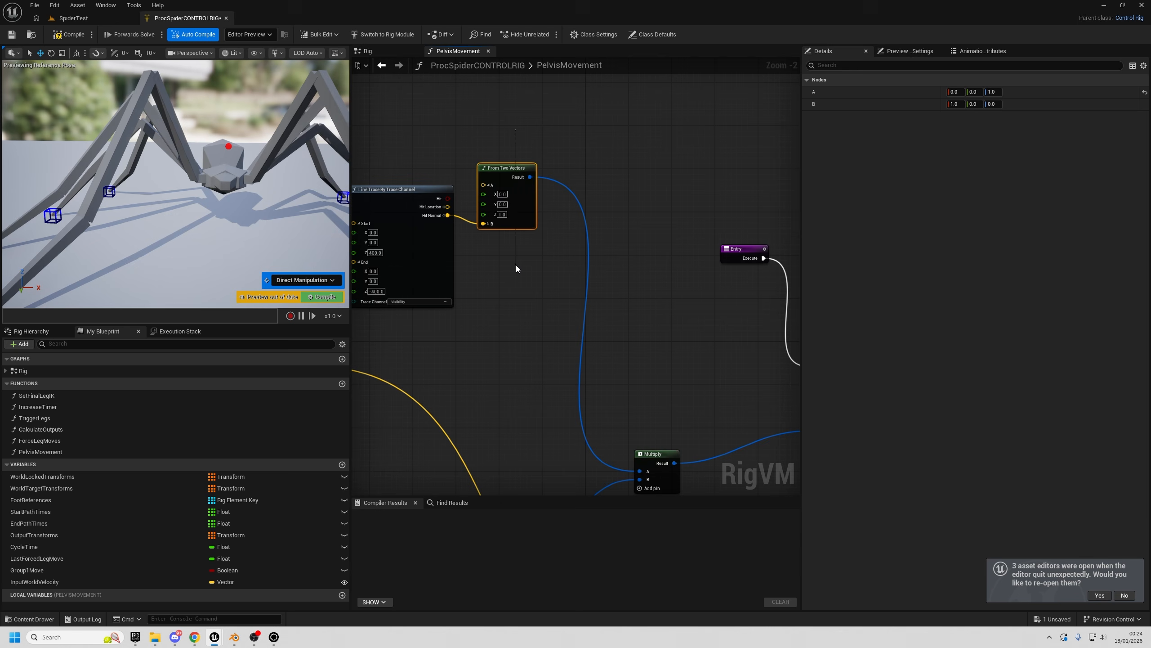
{"action": "left_click_drag", "start_coordinate": [428, 216], "coordinate": [483, 223]}
{"action": "right_click_drag", "start_coordinate": [529, 176], "coordinate": [586, 166]}
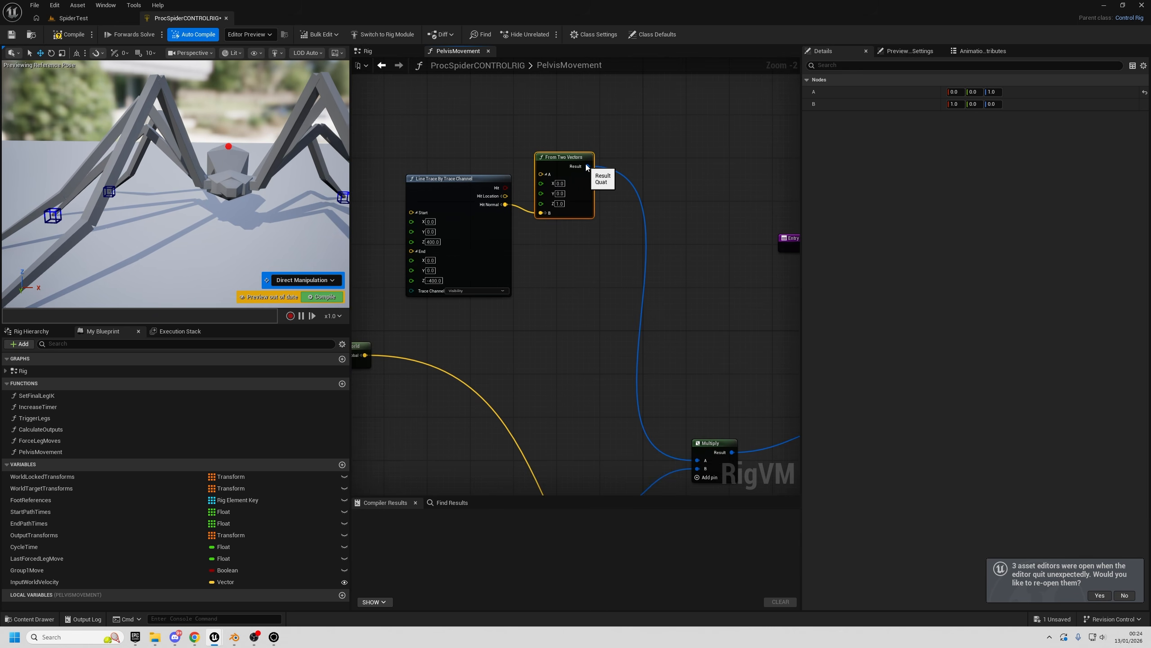
{"action": "left_click_drag", "start_coordinate": [592, 162], "coordinate": [622, 239]}
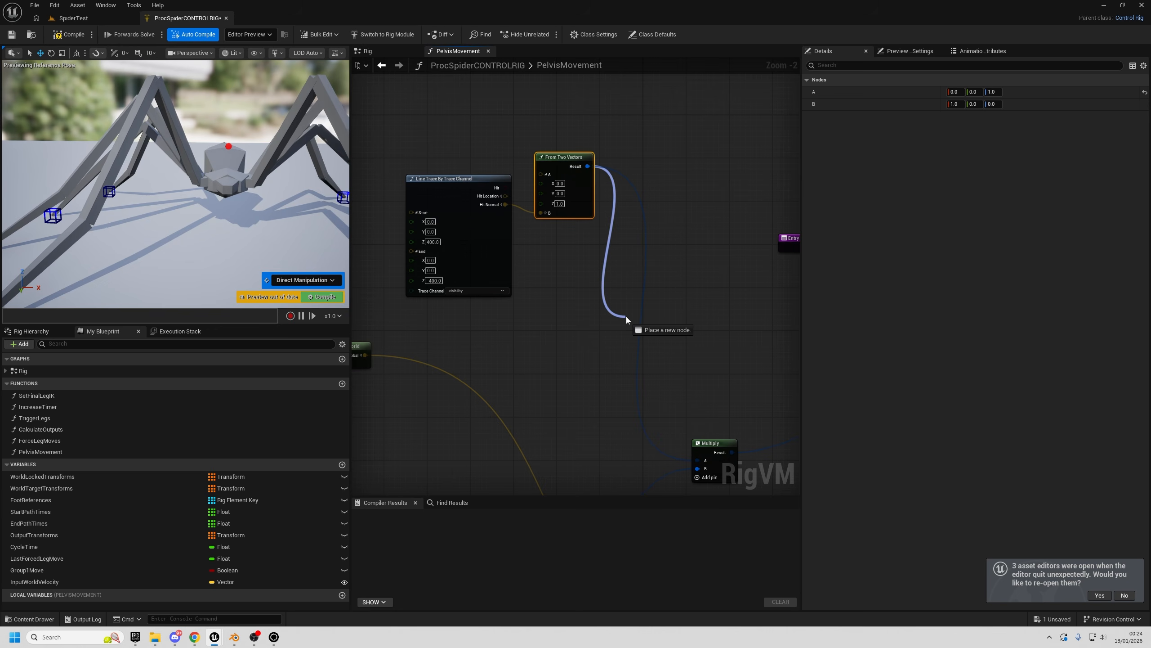
{"action": "left_click_drag", "start_coordinate": [626, 317], "coordinate": [621, 320]}
{"action": "type", "text": "spring"}
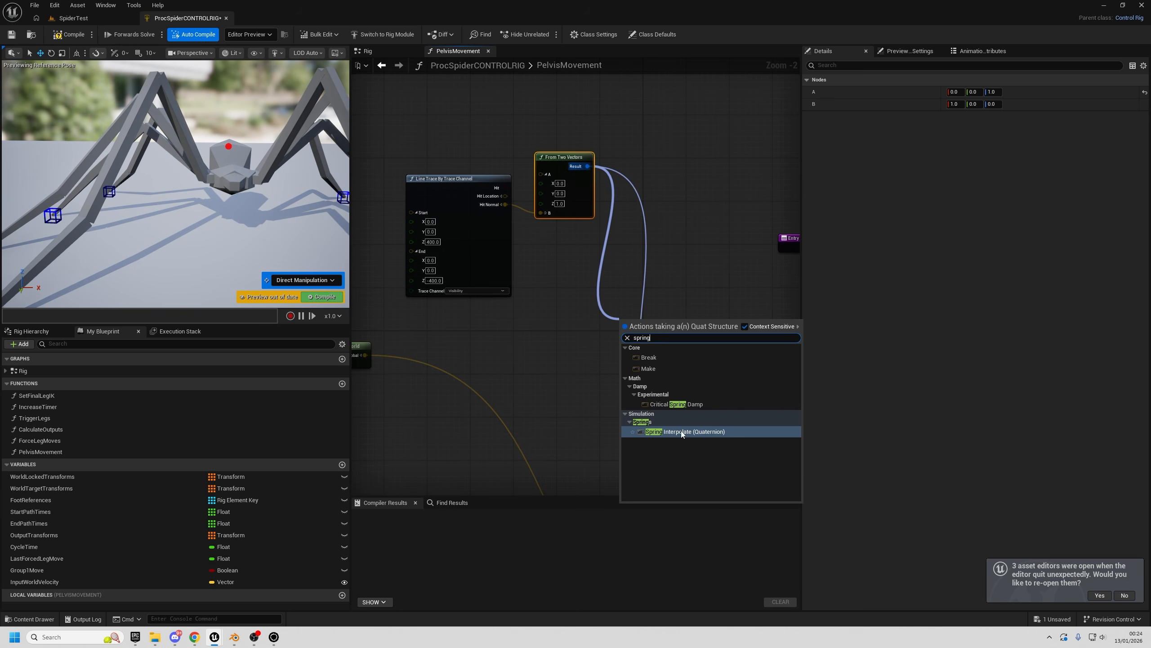
{"action": "left_click", "coordinate": [681, 431]}
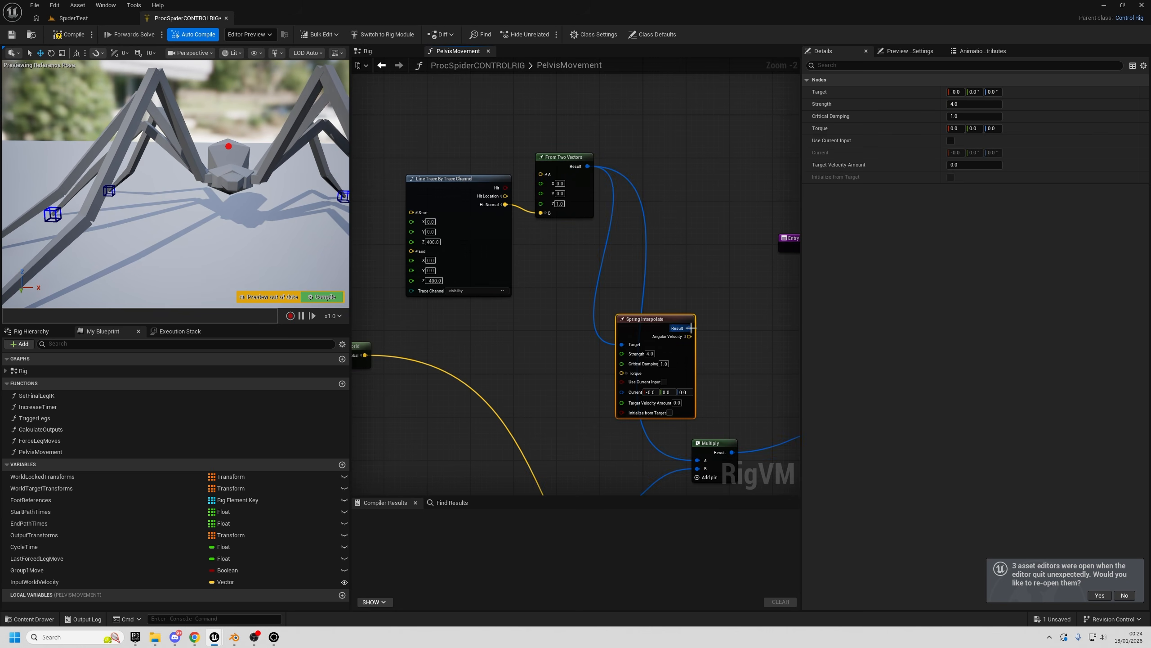
{"action": "left_click_drag", "start_coordinate": [690, 328], "coordinate": [697, 460]}
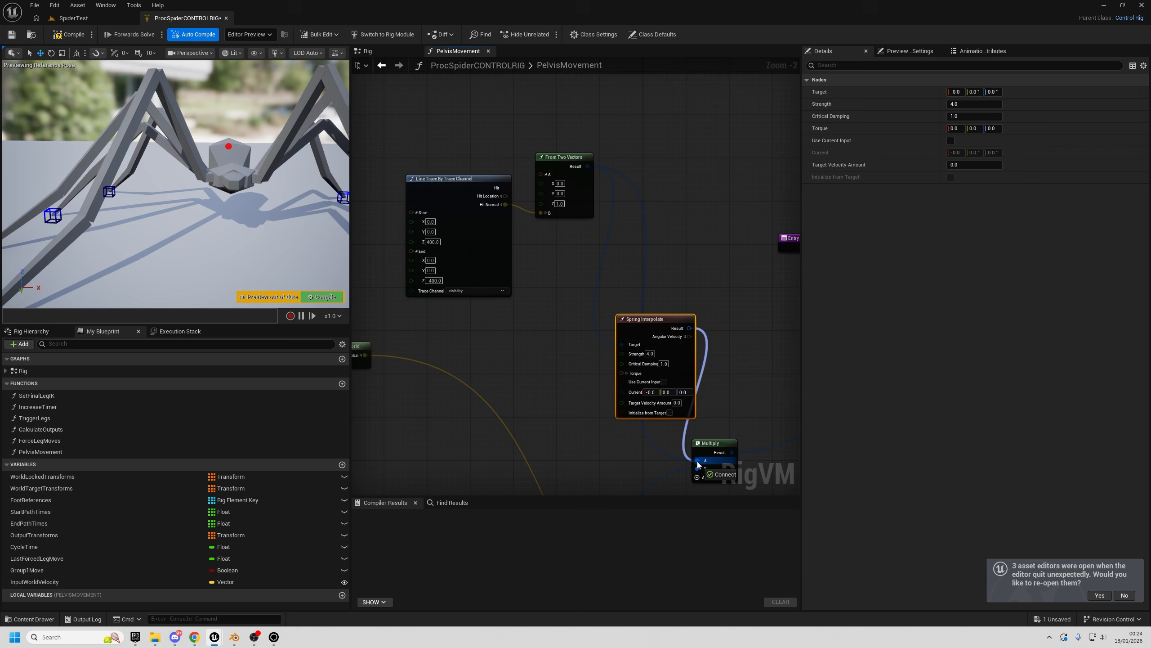
- Set the new Spring Interpolate node's Strength to 1 and Critical Damping to 0.9
{"action": "left_click", "coordinate": [654, 354]}
{"action": "type", "text": "1"}
{"action": "left_click", "coordinate": [664, 364]}
{"action": "type", "text": "0.9"}
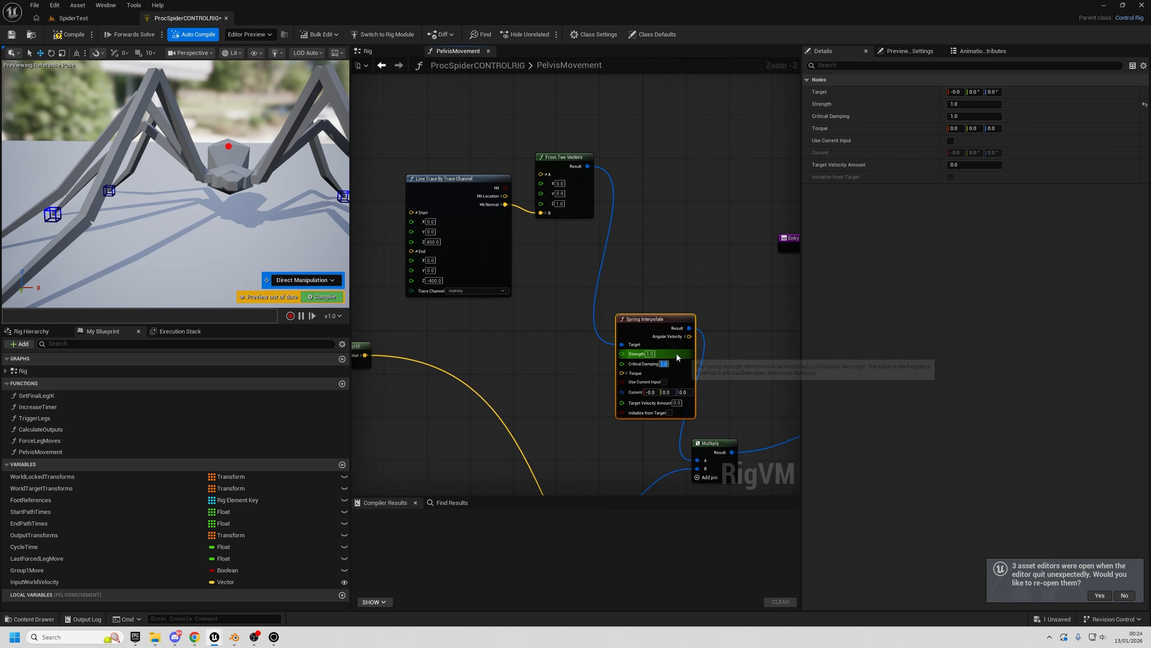
{"action": "key", "text": "Return"}
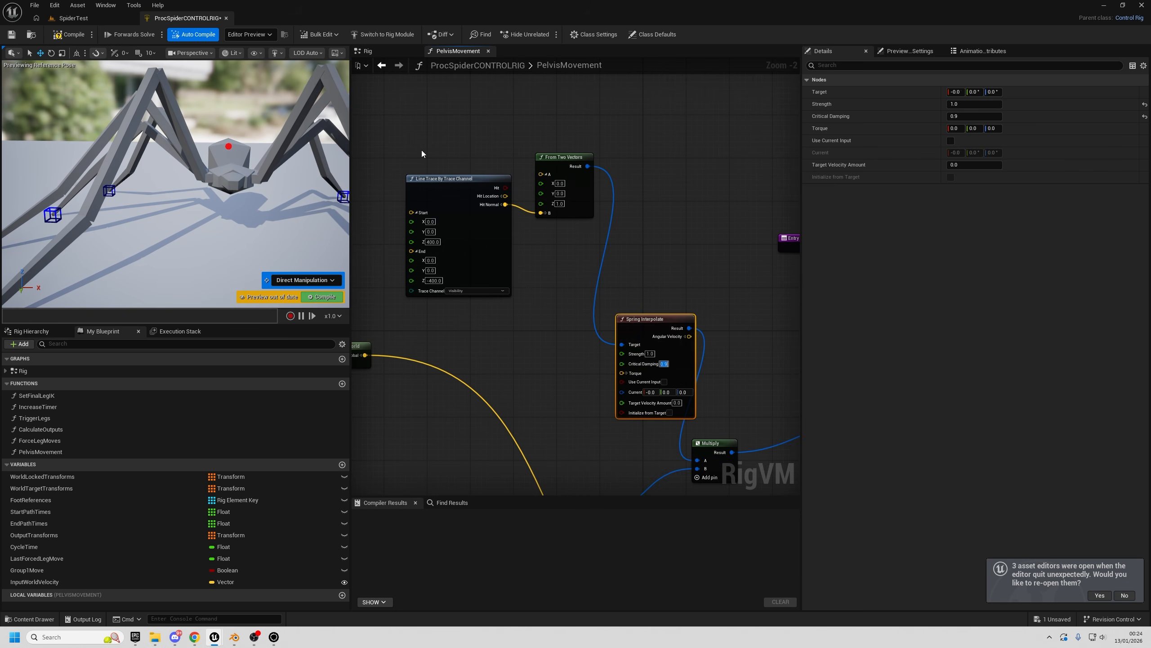
- Compile the rig and play-test the spider over the slopes in SpiderTest, then return to ProcSpiderCONTROLRIG
{"action": "left_click", "coordinate": [66, 36]}
{"action": "left_click", "coordinate": [70, 19]}
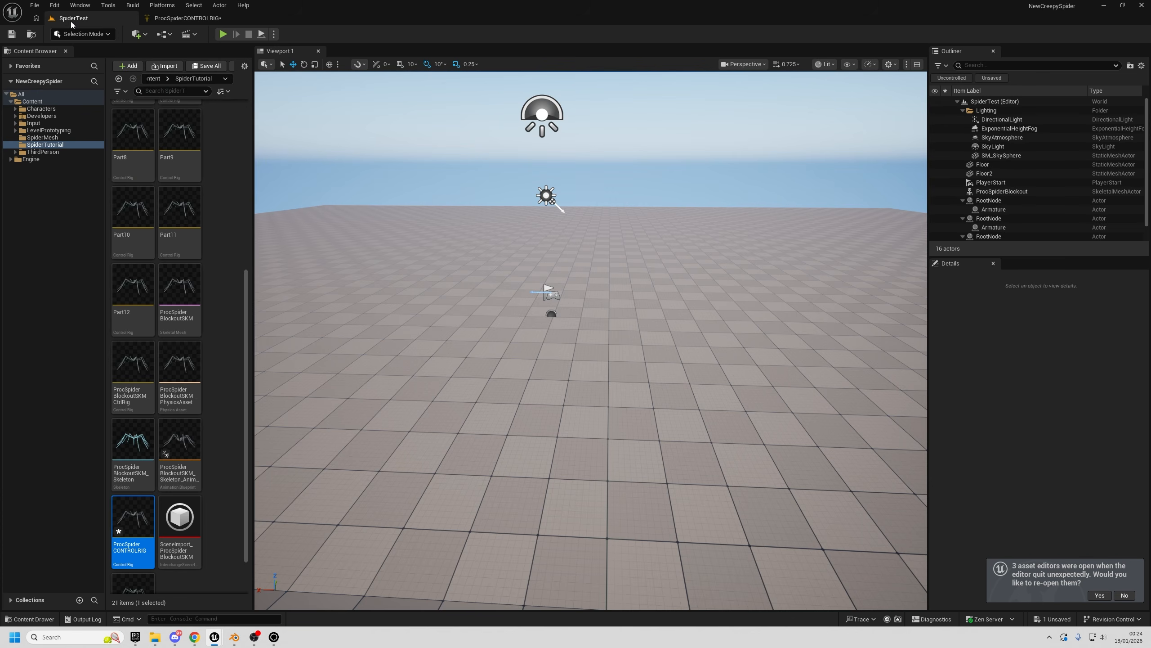
{"action": "left_click", "coordinate": [228, 35]}
{"action": "key", "text": "w"}
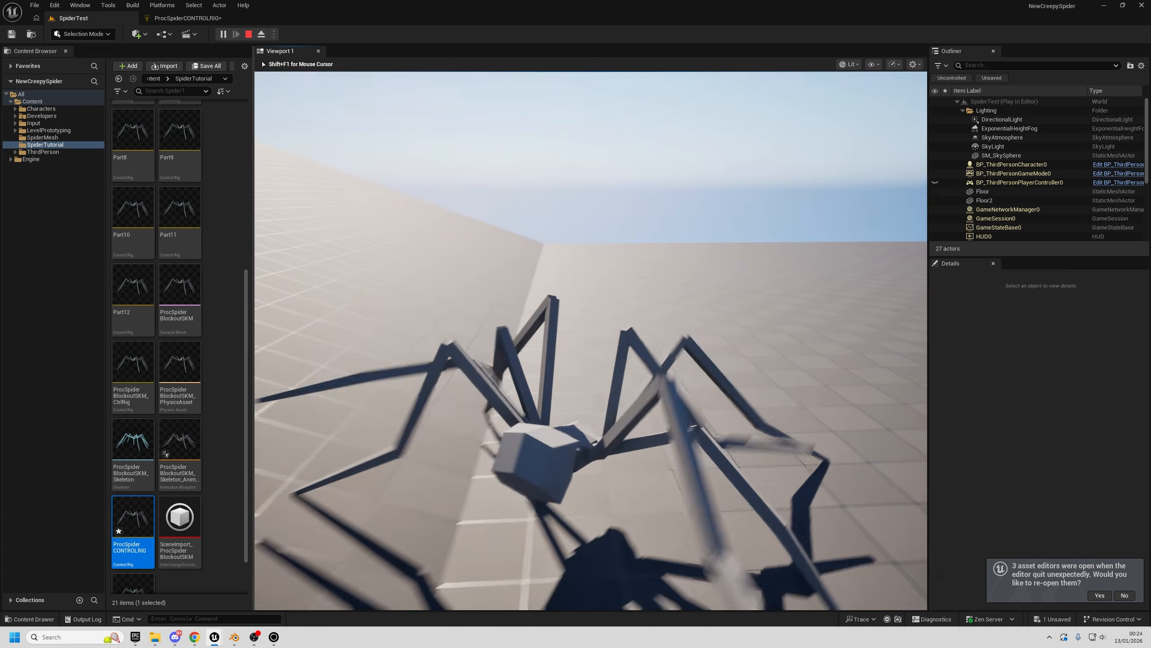
{"action": "key", "text": "w"}
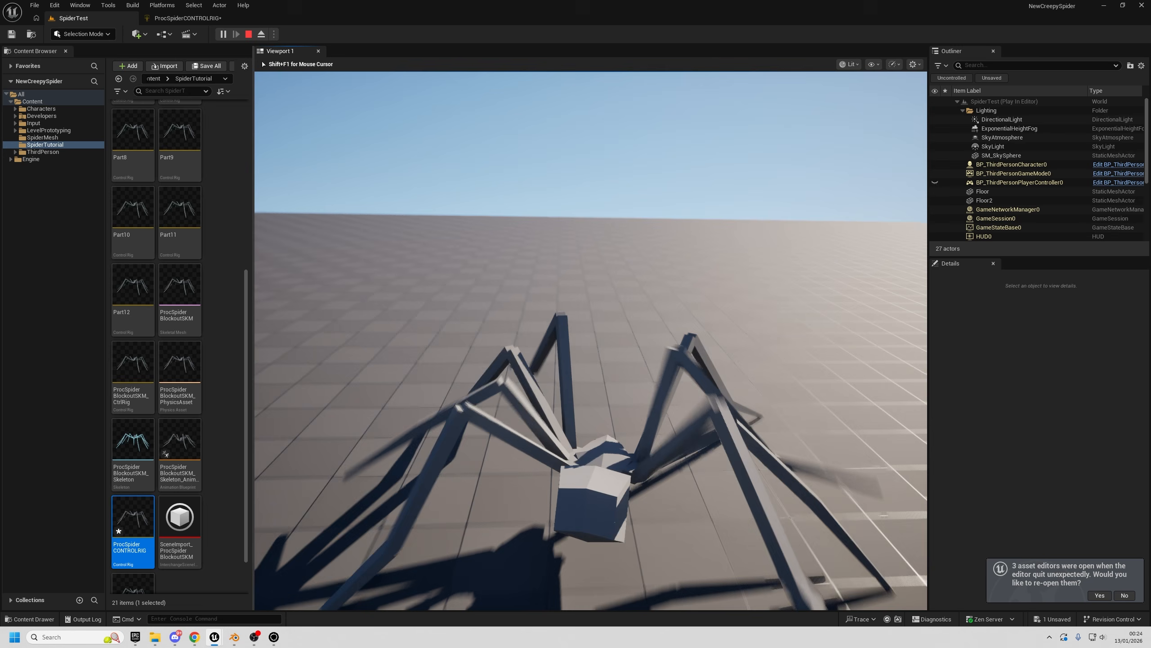
{"action": "key", "text": "w"}
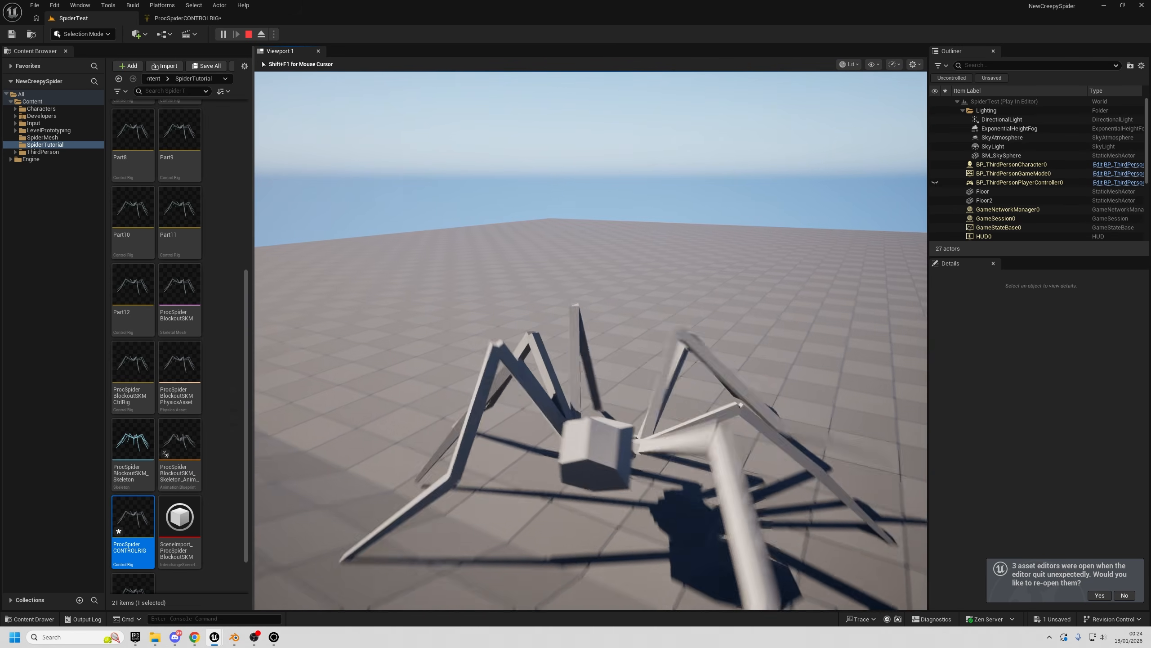
{"action": "key", "text": "w"}
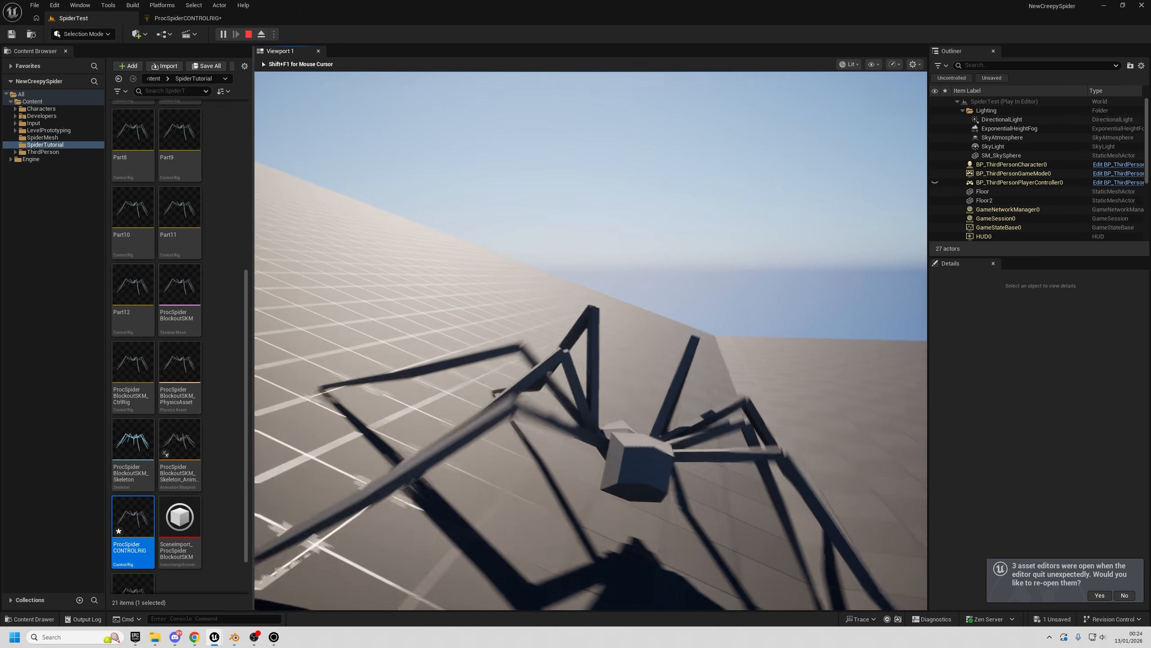
{"action": "key", "text": "w"}
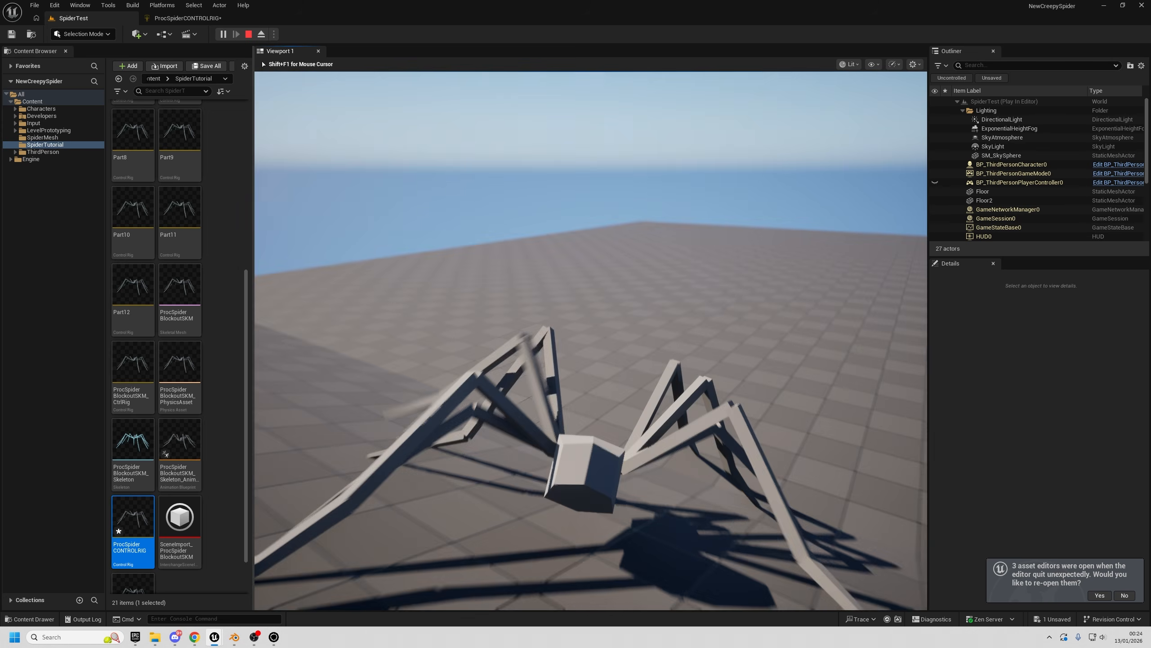
{"action": "key", "text": "w"}
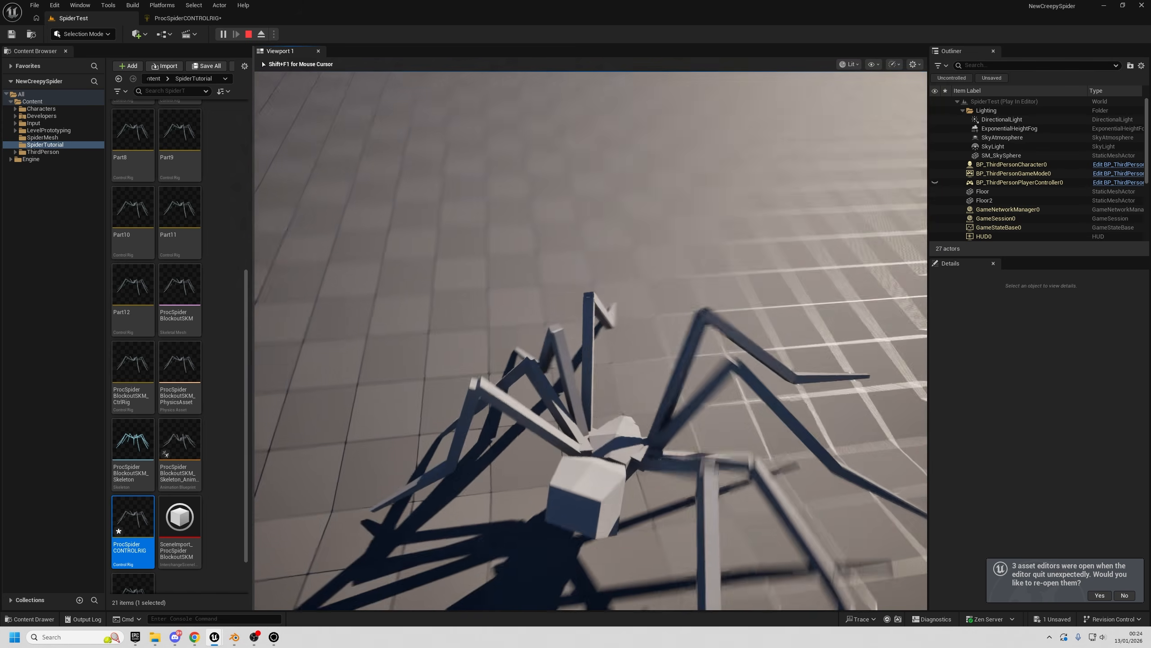
{"action": "key", "text": "w"}
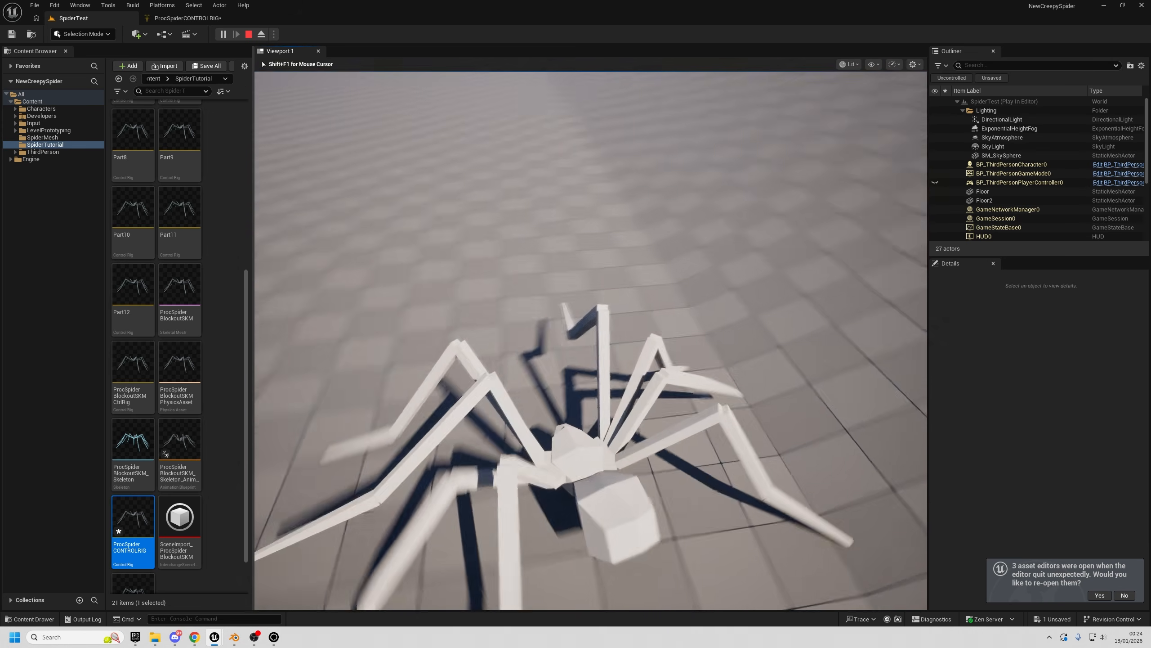
{"action": "key", "text": "w"}
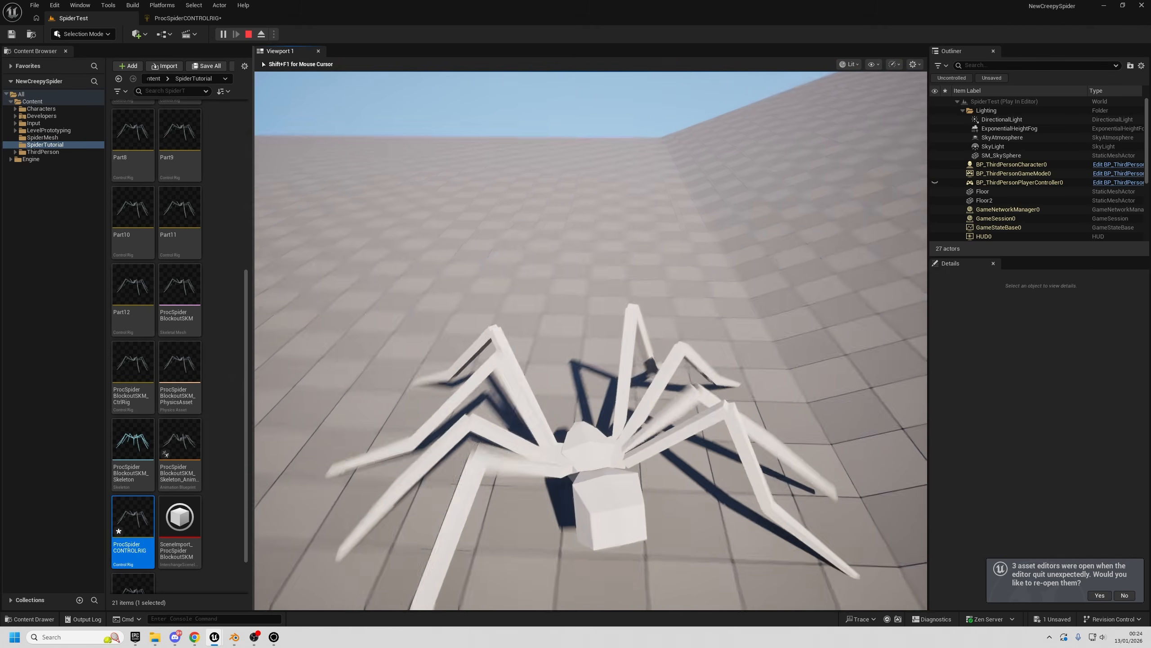
{"action": "key", "text": "Escape"}
{"action": "left_click", "coordinate": [187, 18]}
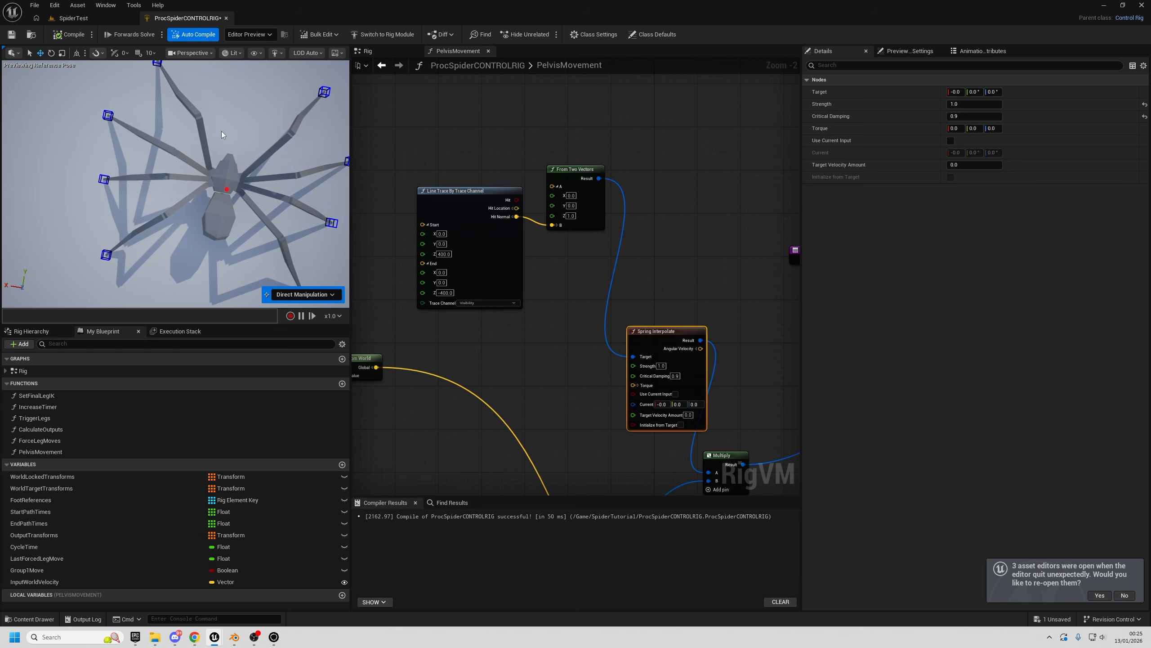
- Examine the spider's body and foot controls from several angles in the rig preview, then select the Line Trace By Trace Channel node
{"action": "right_click_drag", "start_coordinate": [221, 153], "coordinate": [154, 161]}
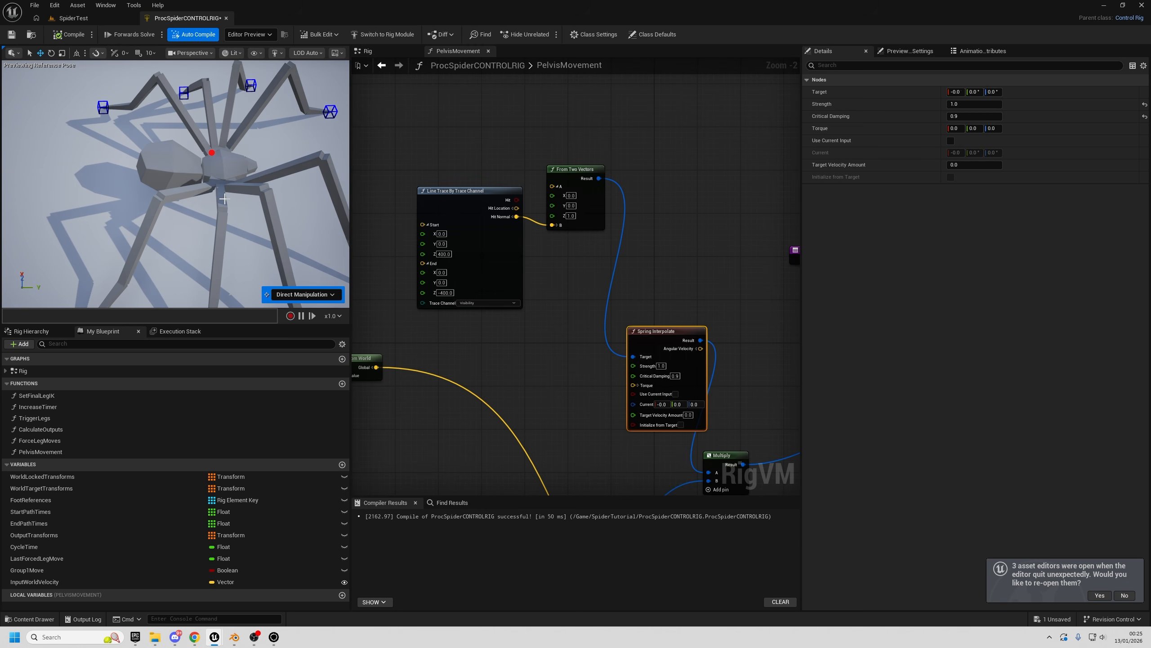
{"action": "right_click_drag", "start_coordinate": [215, 208], "coordinate": [145, 123]}
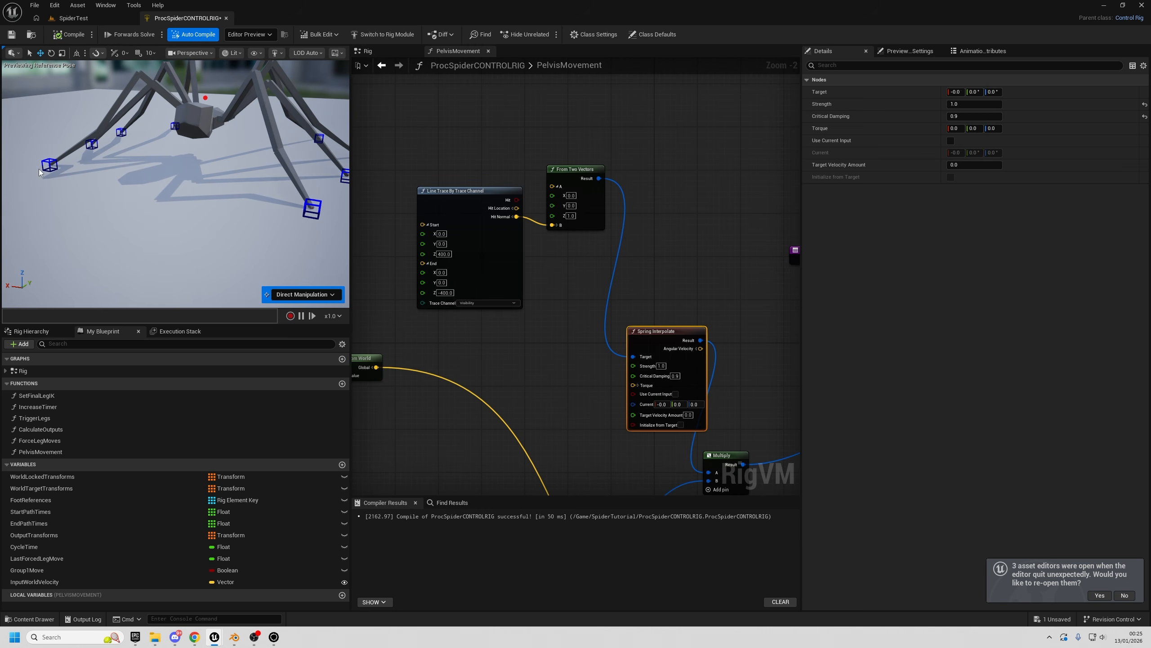
{"action": "right_click_drag", "start_coordinate": [42, 169], "coordinate": [107, 131]}
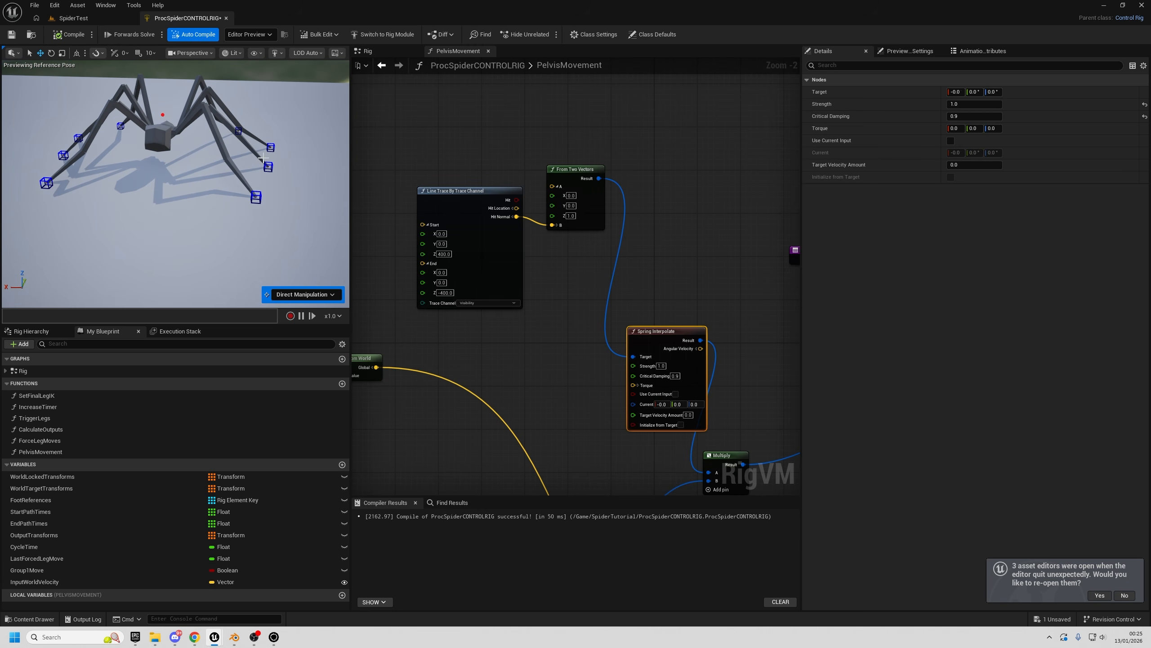
{"action": "right_click_drag", "start_coordinate": [263, 158], "coordinate": [190, 166]}
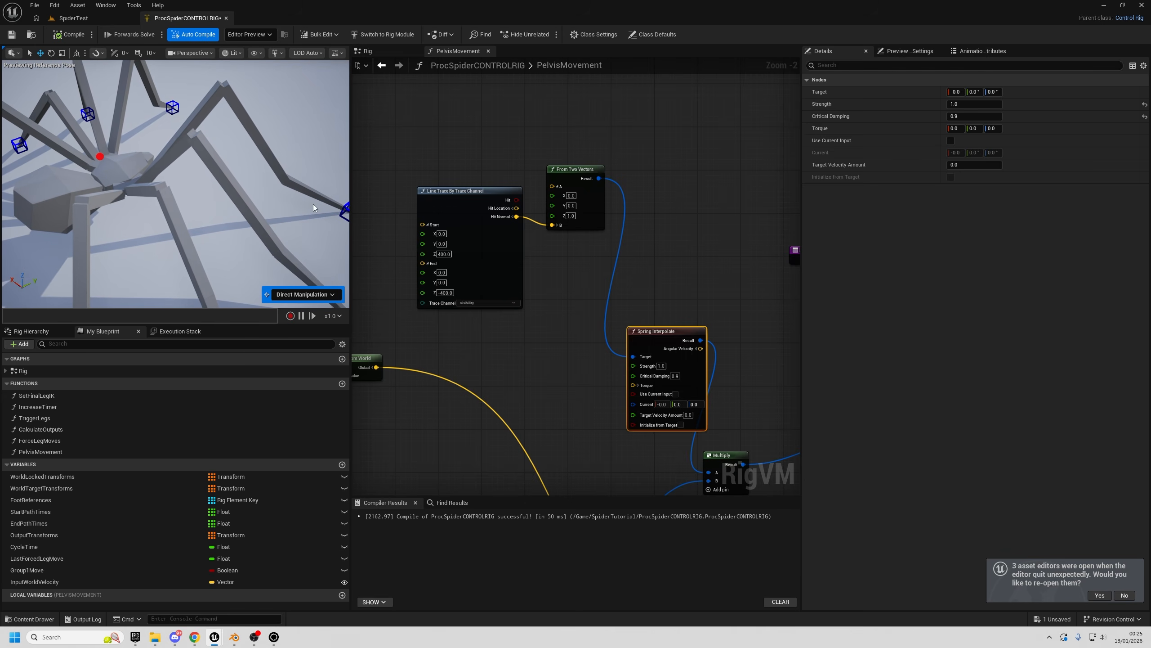
{"action": "left_click", "coordinate": [467, 191]}
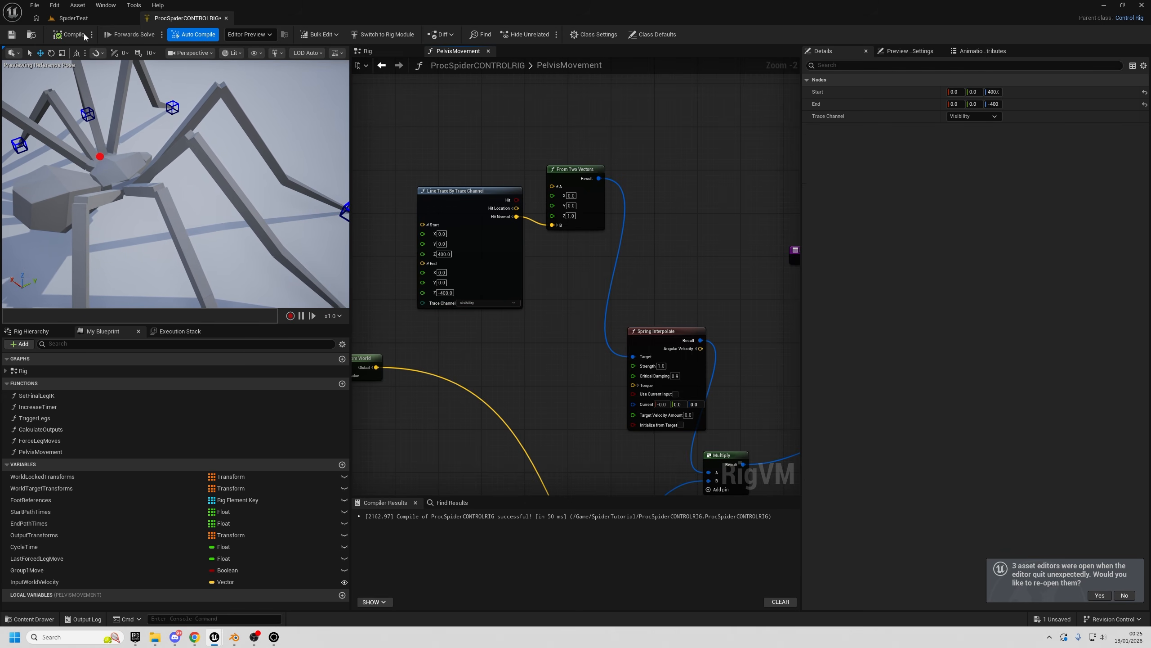
- Switch to the SpiderTest level, play-test the blockout spider on the sloped floor, and end the play session
{"action": "left_click", "coordinate": [72, 18]}
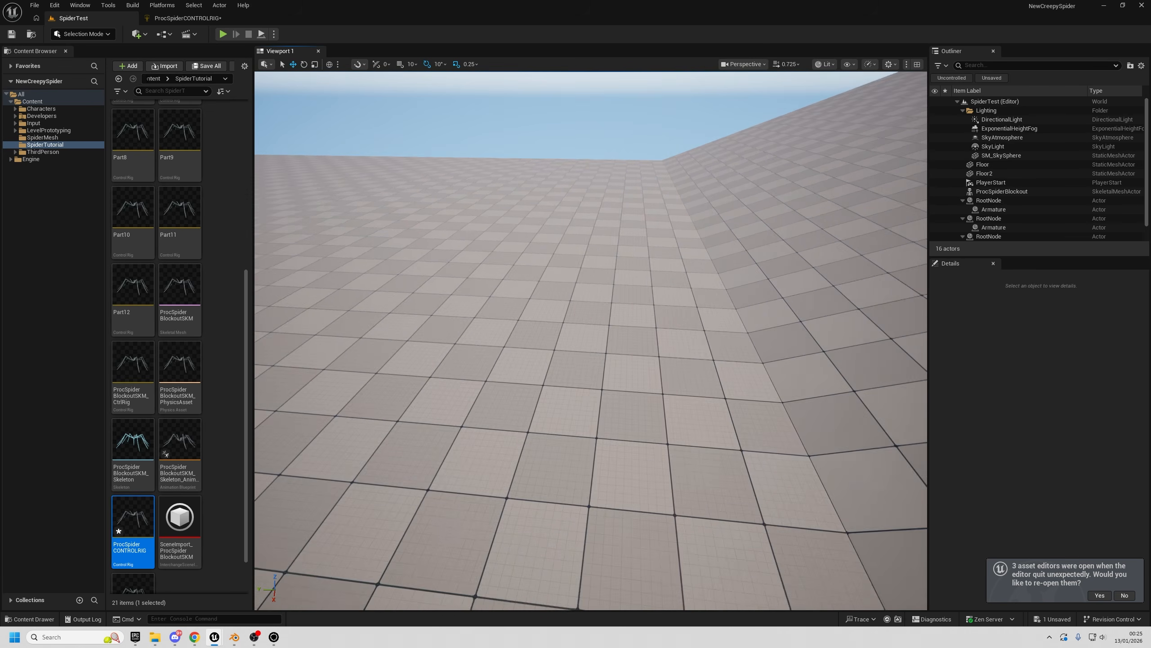
{"action": "right_click_drag", "start_coordinate": [494, 383], "coordinate": [526, 377]}
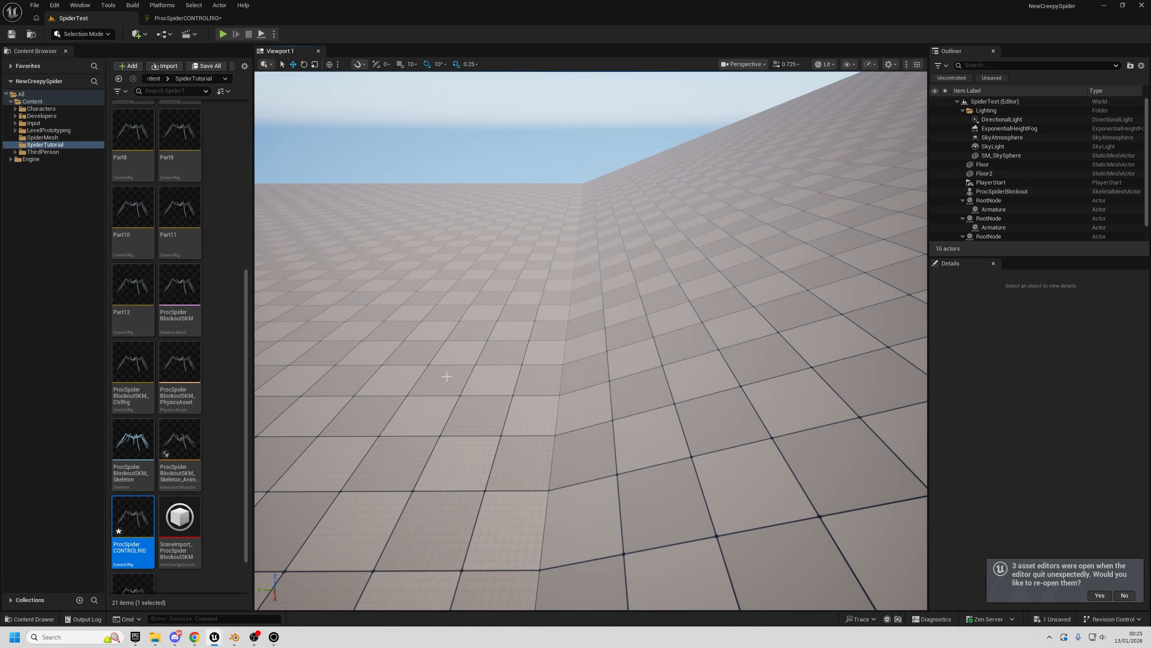
{"action": "right_click_drag", "start_coordinate": [447, 376], "coordinate": [469, 324]}
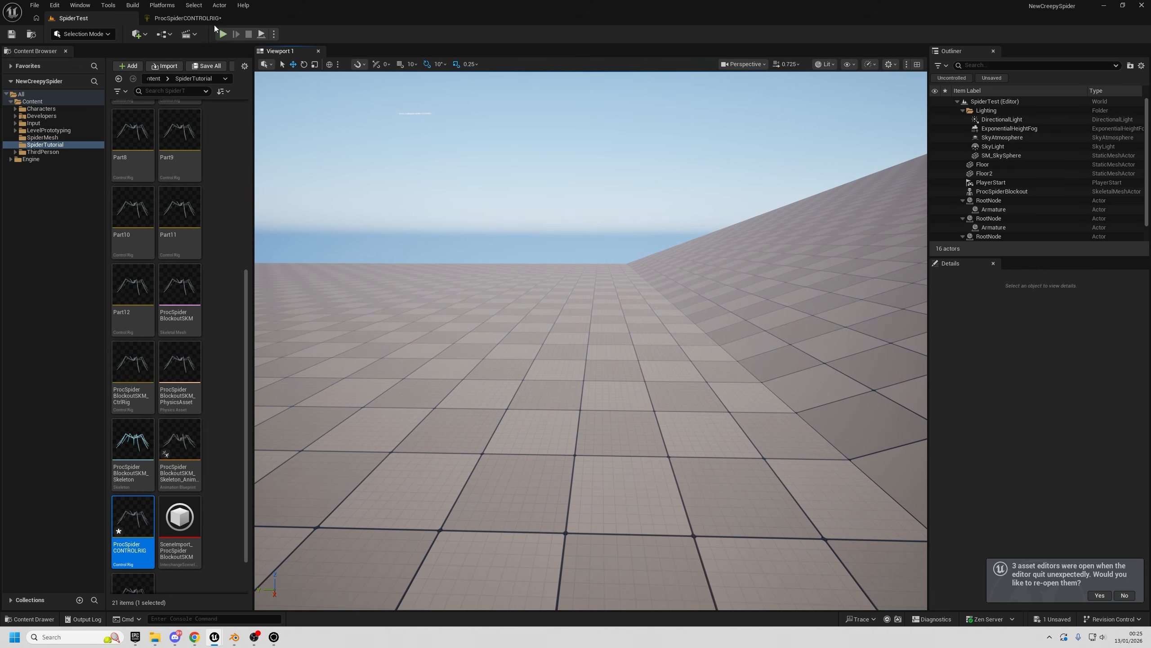
{"action": "left_click", "coordinate": [223, 34]}
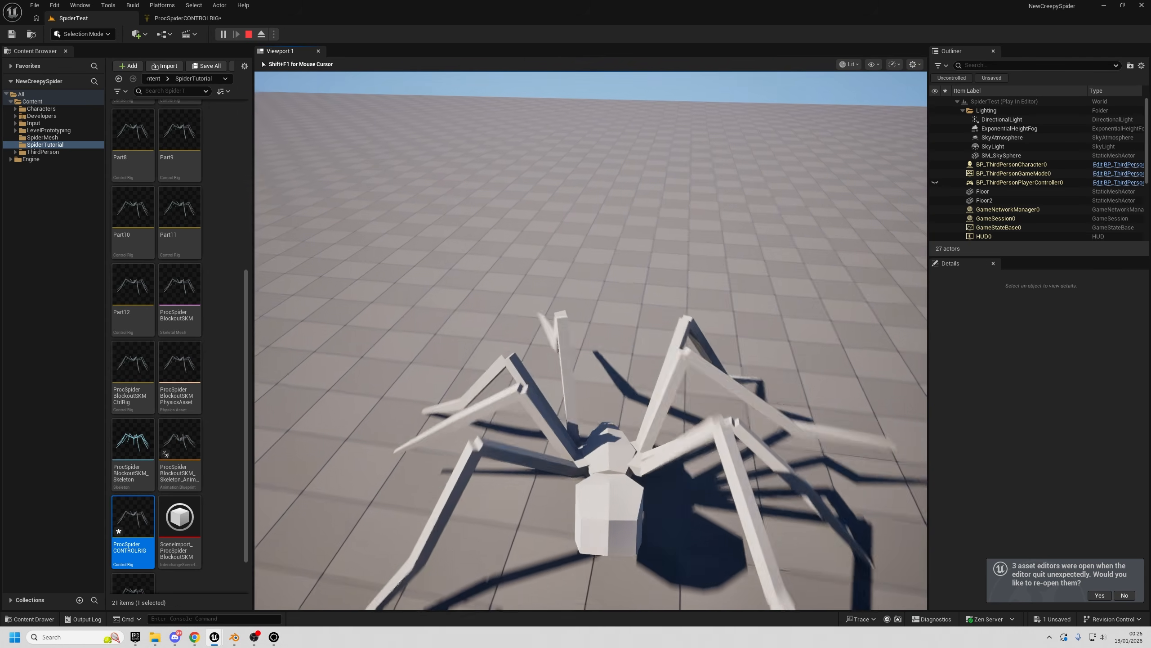
{"action": "key", "text": "Escape"}
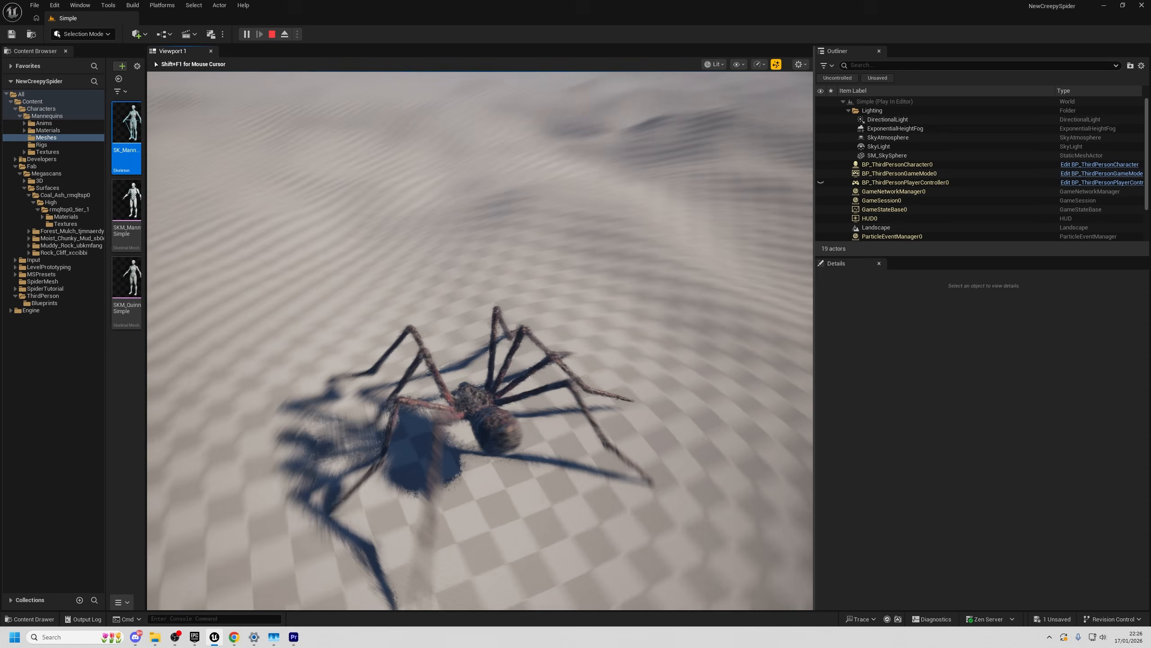
- Walk the textured spider forward across the hilly landscape in the running Simple level to check its terrain adaptation
{"action": "key", "text": "w"}
{"action": "key", "text": "w"}
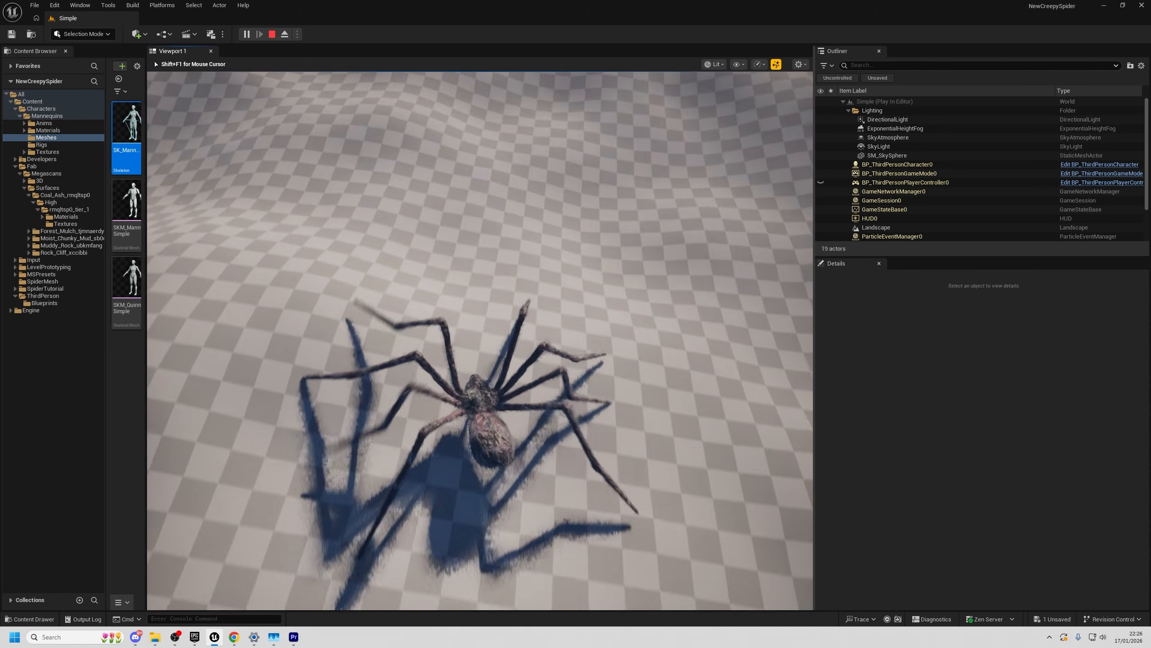
{"action": "key", "text": "w"}
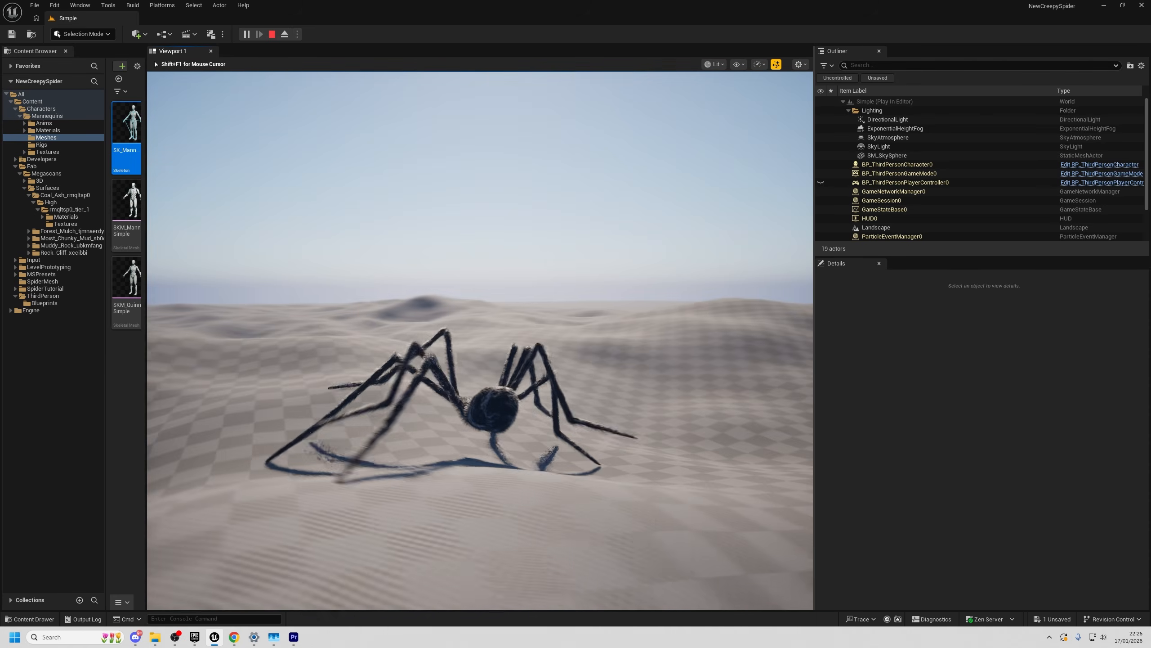
{"action": "key", "text": "w"}
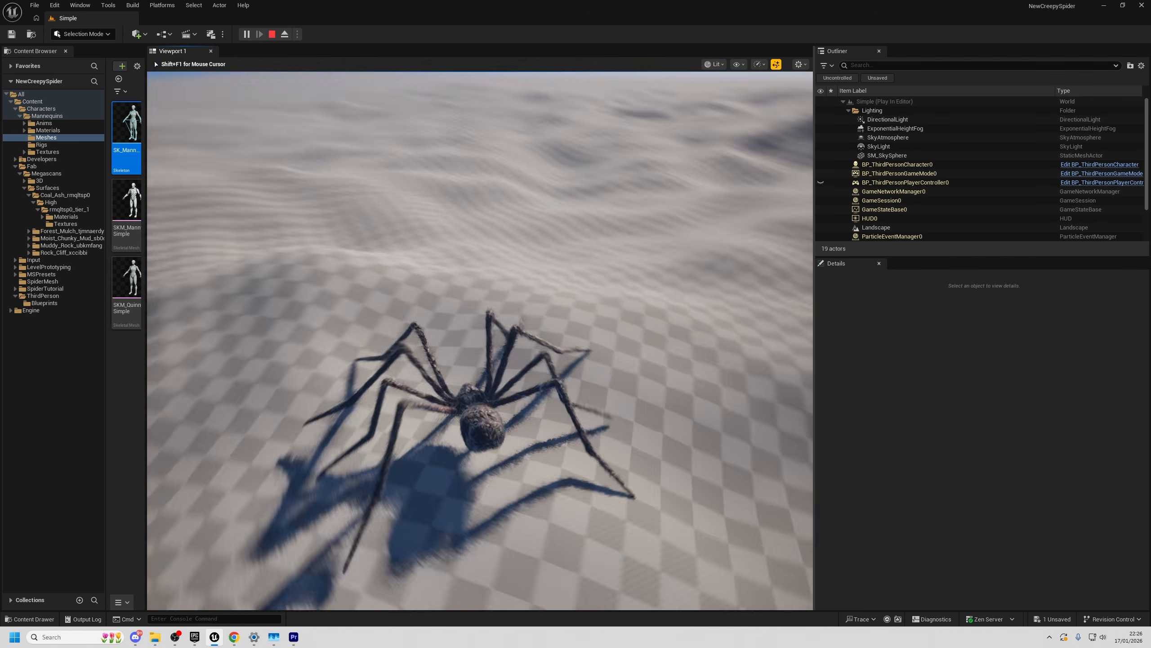
{"action": "key", "text": "w"}
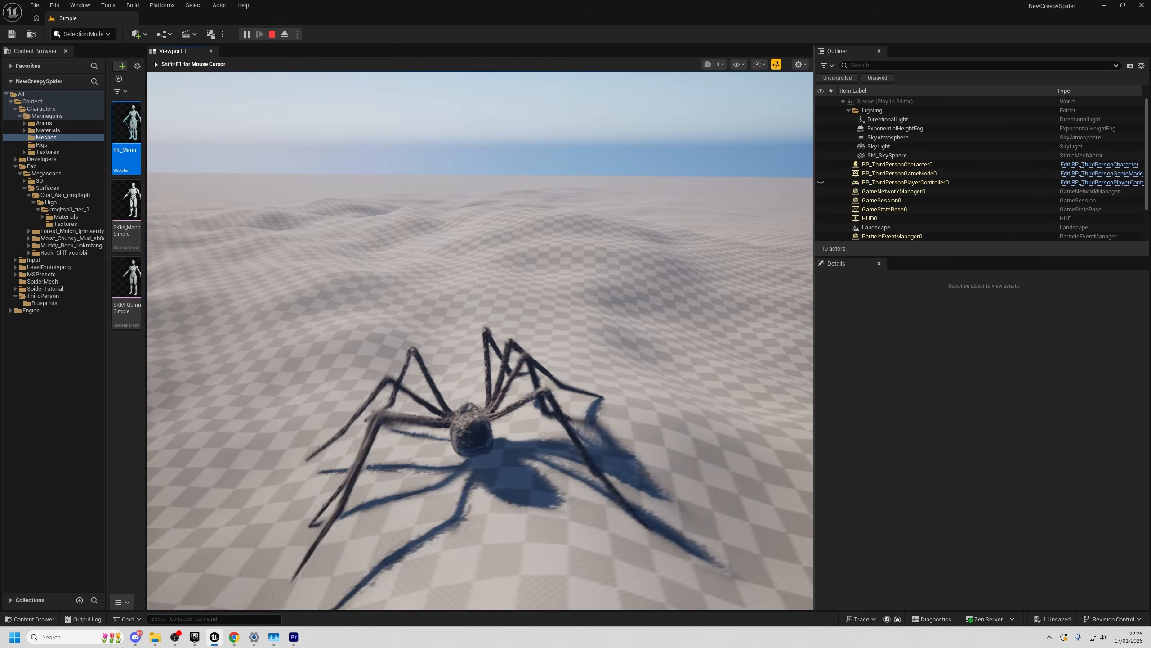